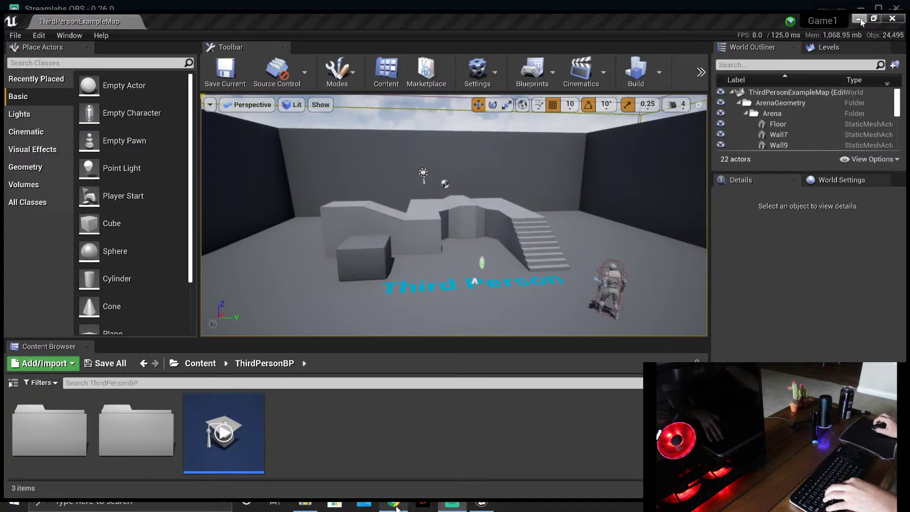
Step: Minimize the Unreal Editor and Streamlabs OBS windows to get to the desktop
click(397, 507)
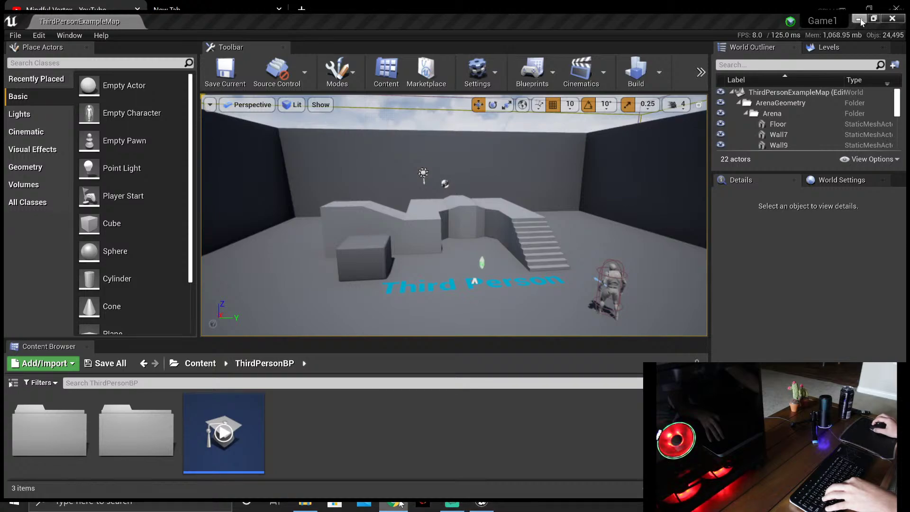
click(399, 503)
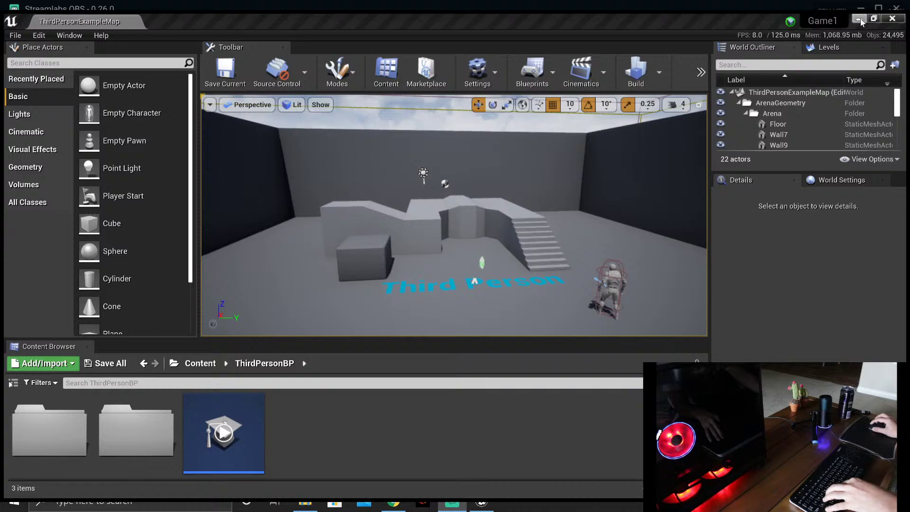
click(859, 19)
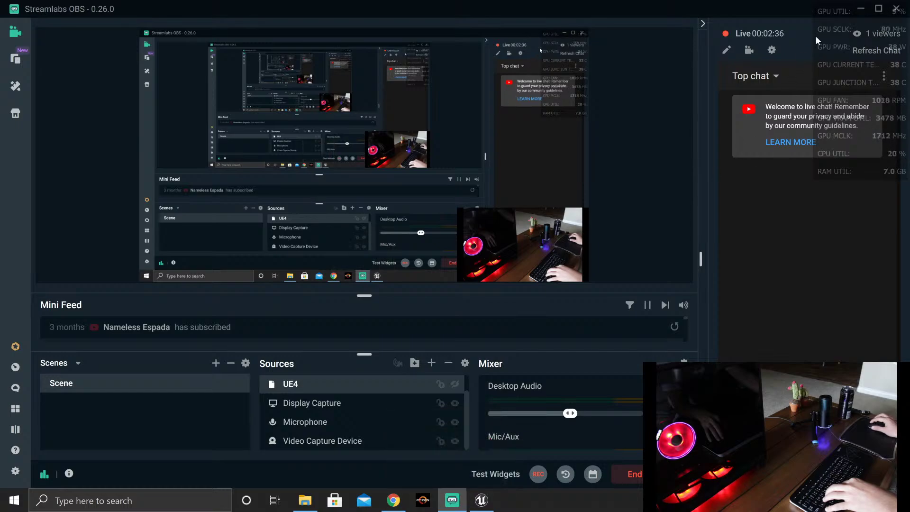
click(860, 9)
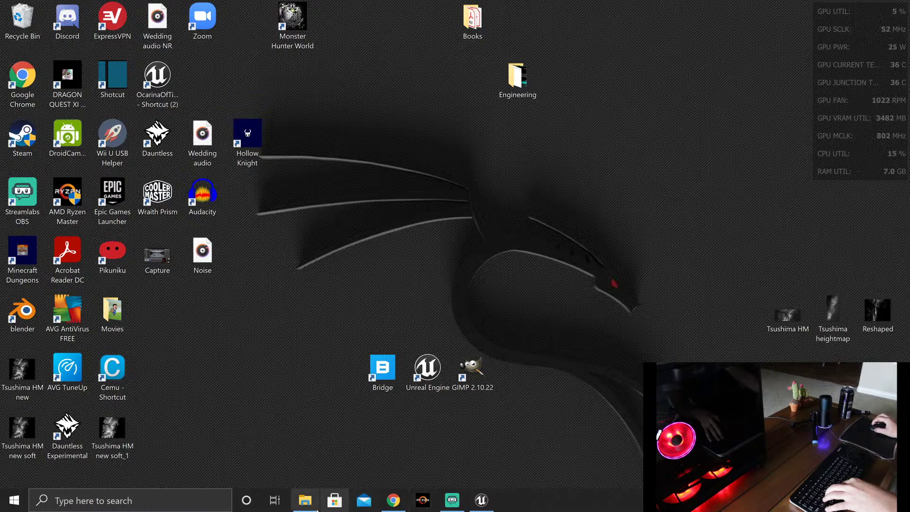
Step: Search Windows for "cine" and launch Cinebench
click(227, 503)
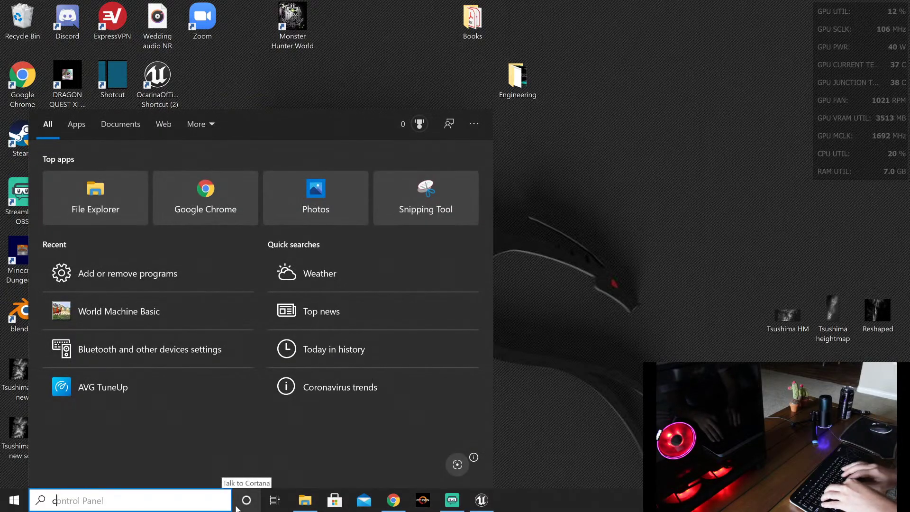
text(cine)
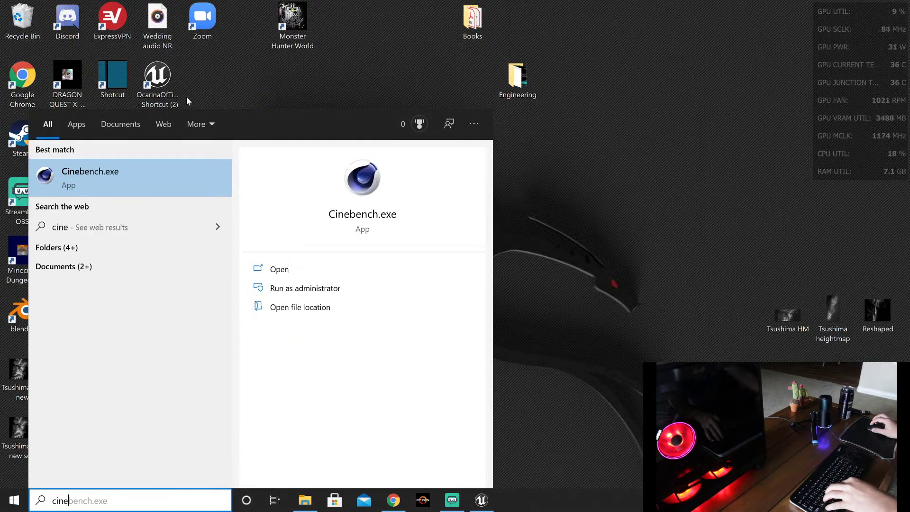
click(121, 163)
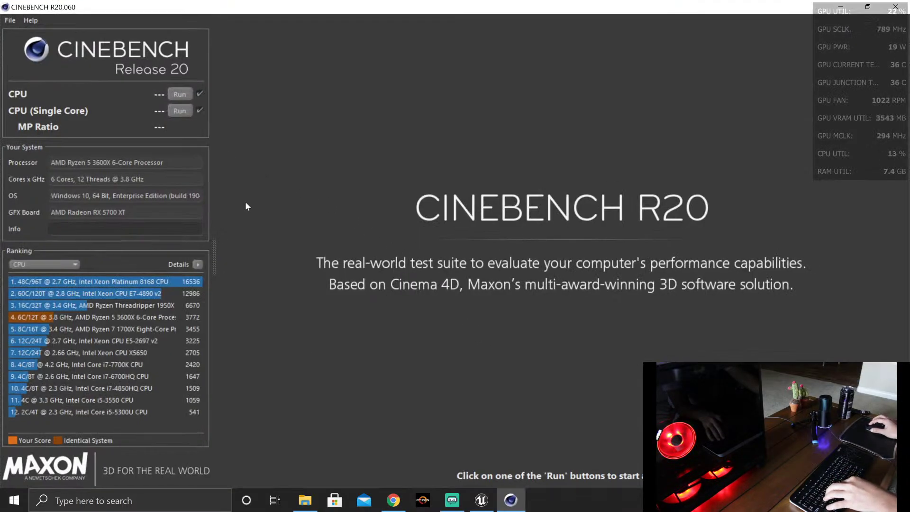
Step: Open AMD Ryzen Master and run the multi-core CPU test in Cinebench R20 with the processor in default mode
click(426, 501)
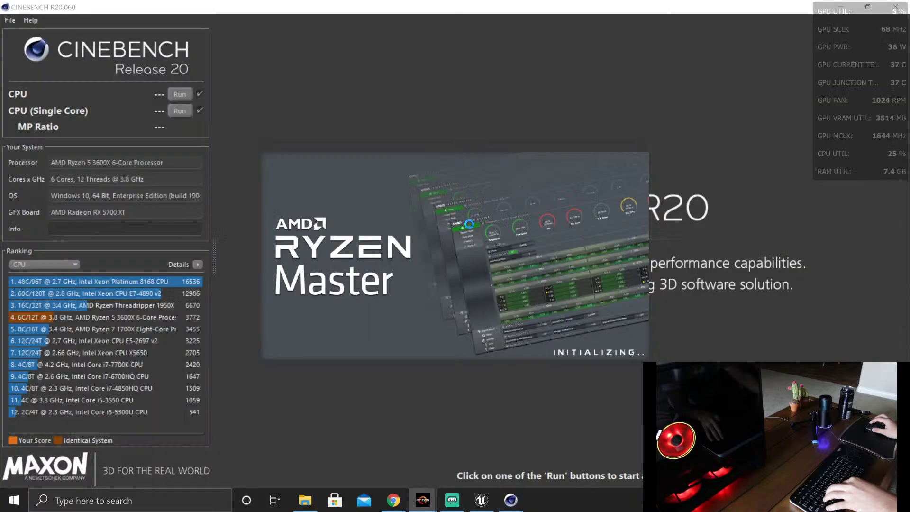
click(434, 327)
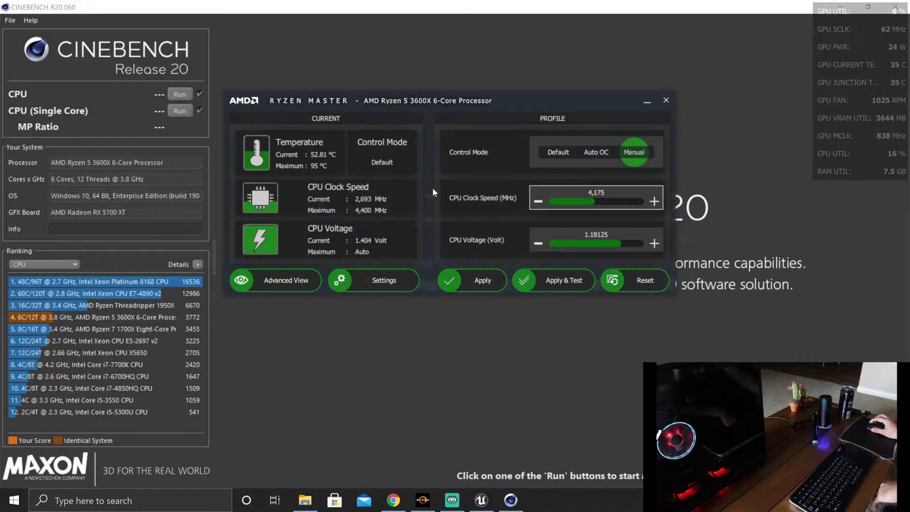
click(181, 93)
Step: Apply the manual profile of 4,175 MHz and 1.18125 V in Ryzen Master and rerun the Cinebench multi-core CPU test
click(424, 501)
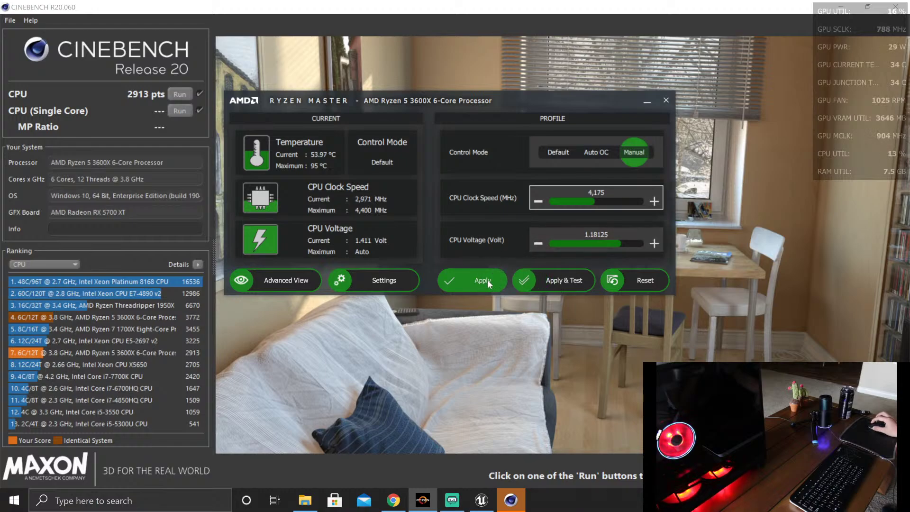
click(476, 274)
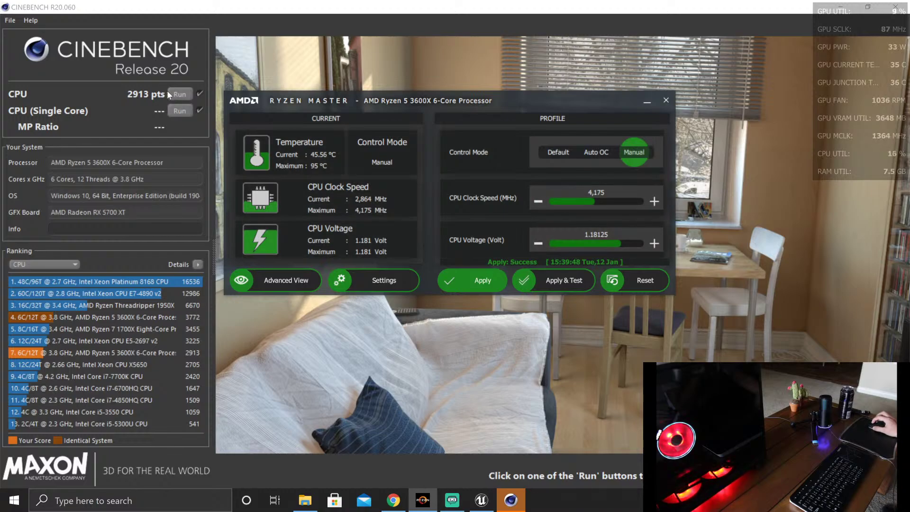
click(179, 93)
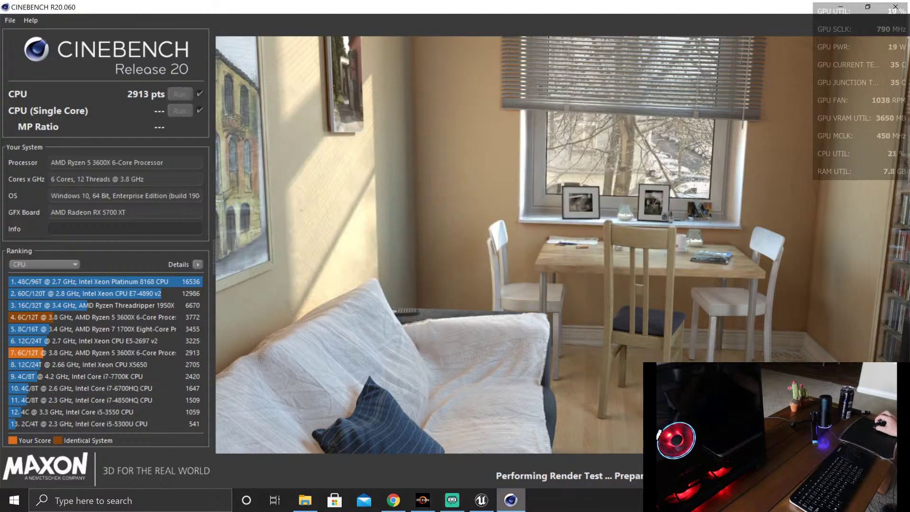
Step: Return to Ryzen Master to check the CPU readings, and close both Ryzen Master and Cinebench
click(426, 502)
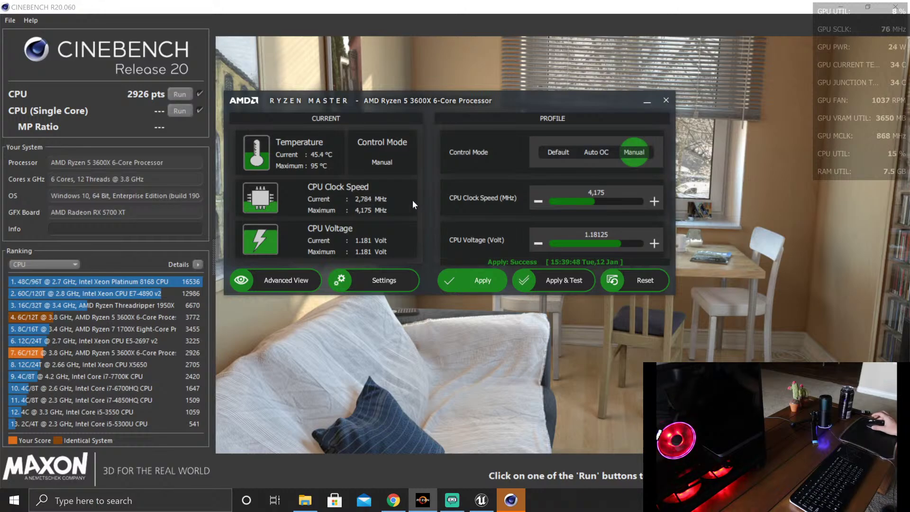
click(665, 101)
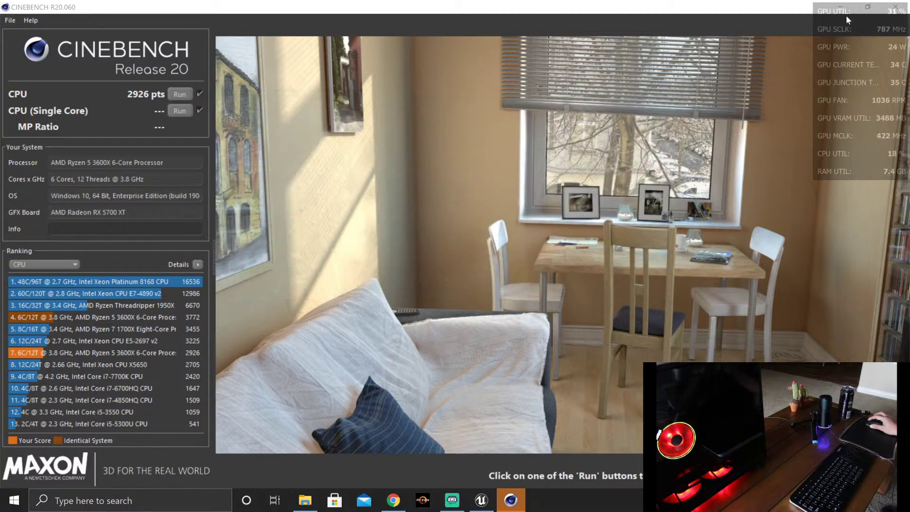
click(884, 7)
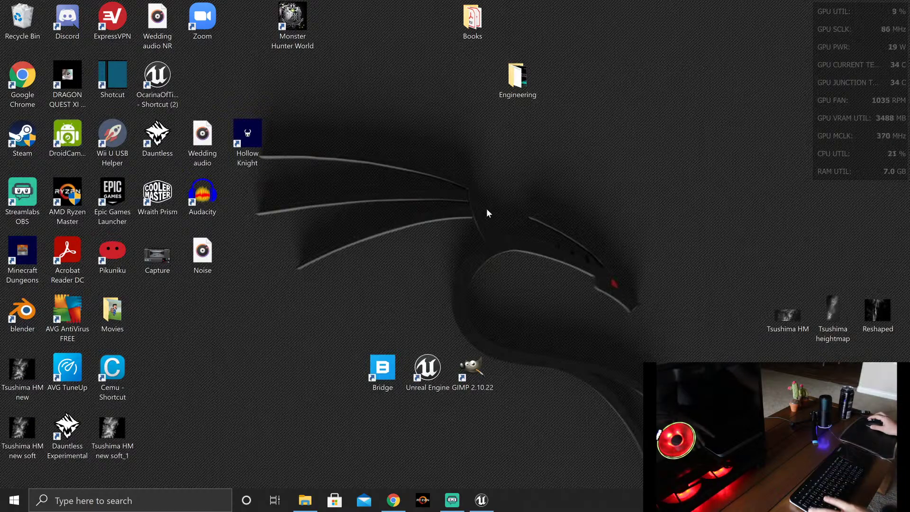
Step: Open AMD Radeon Software and examine the manual GPU, fan, VRAM and power tuning settings of the RX 5700 XT, closing it when done
key(alt+r)
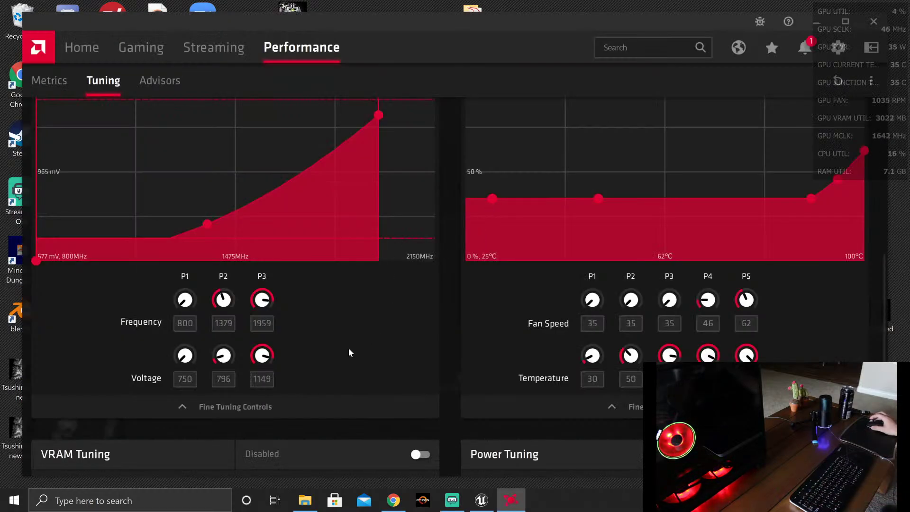
scroll(348, 348, up, 5)
scroll(285, 336, down, 4)
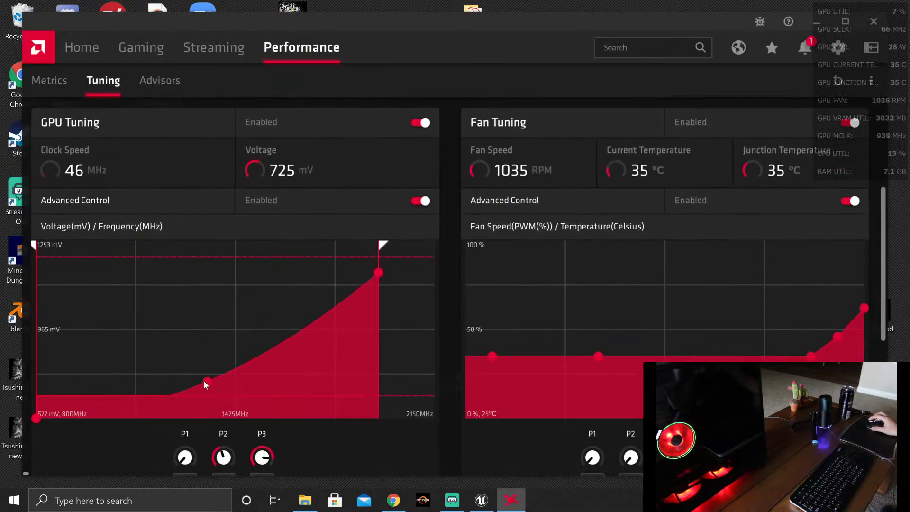
scroll(327, 378, down, 3)
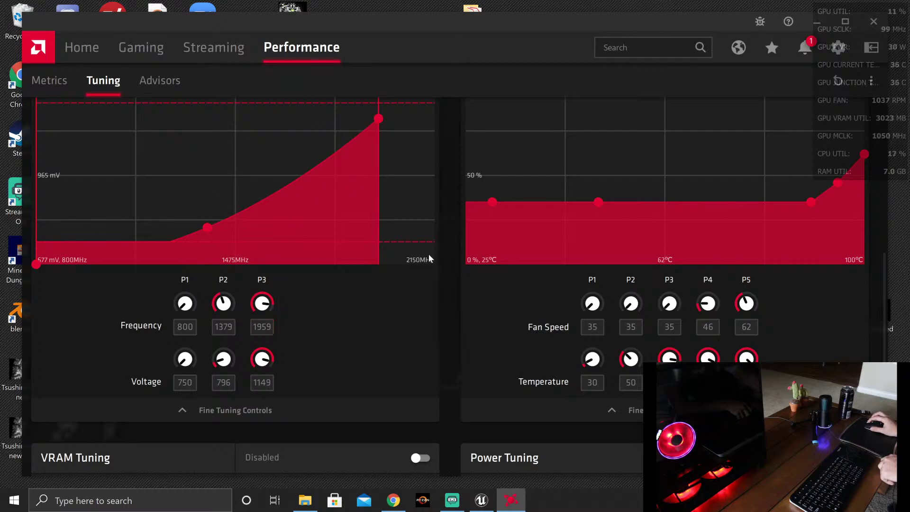
scroll(369, 280, up, 6)
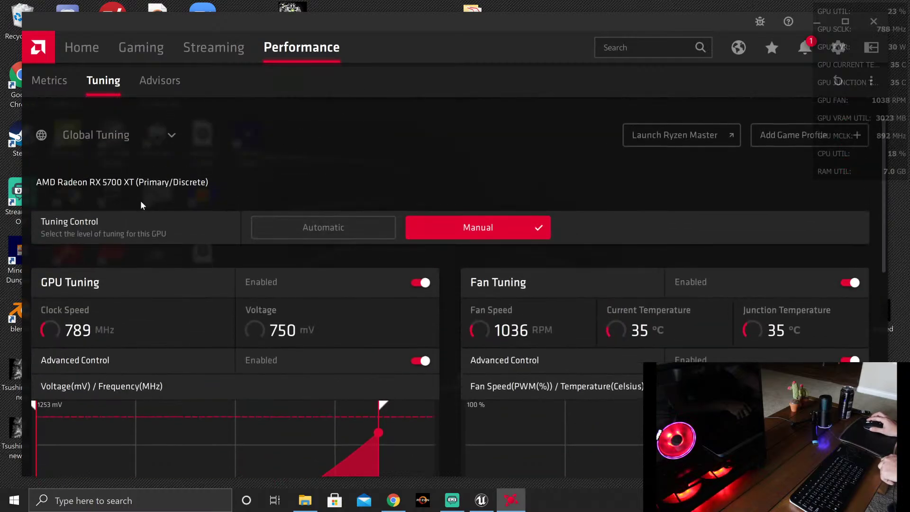
scroll(480, 226, down, 1)
scroll(464, 295, down, 7)
scroll(448, 286, up, 2)
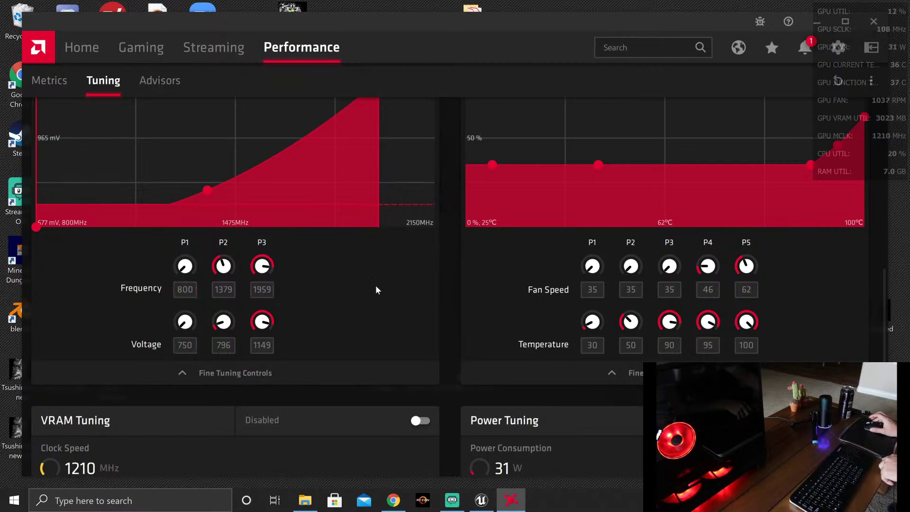
scroll(457, 274, up, 1)
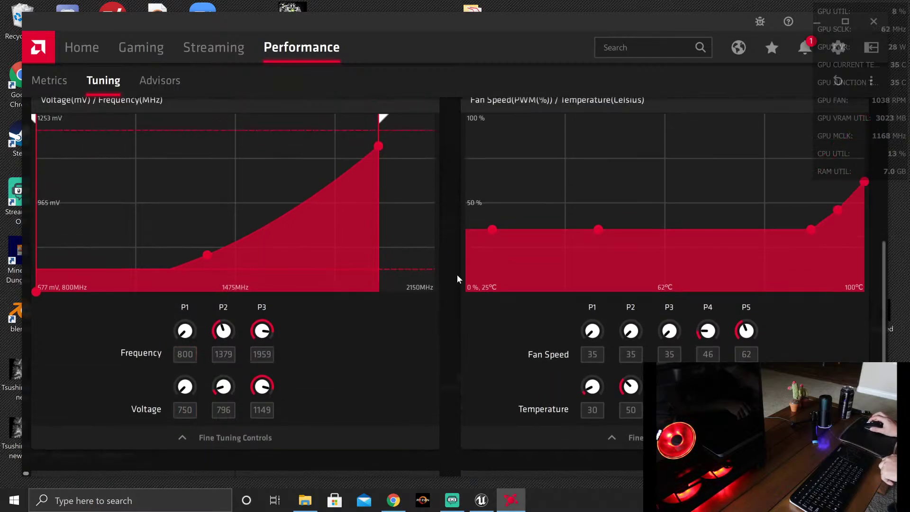
scroll(457, 275, down, 4)
scroll(456, 274, up, 3)
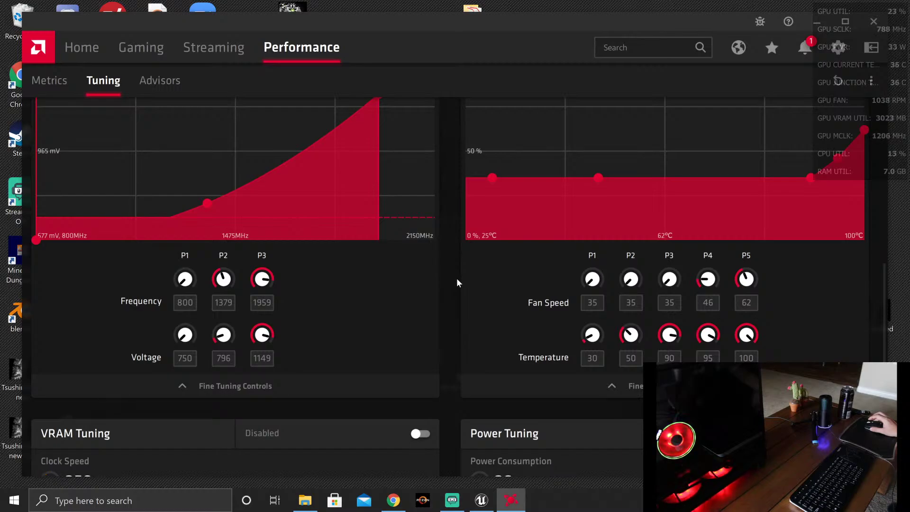
scroll(456, 277, down, 3)
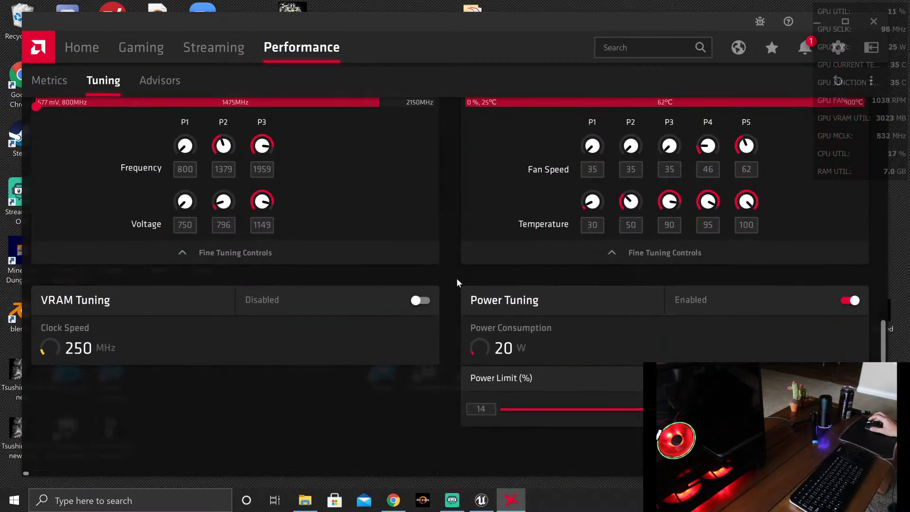
scroll(457, 277, up, 5)
scroll(456, 277, up, 5)
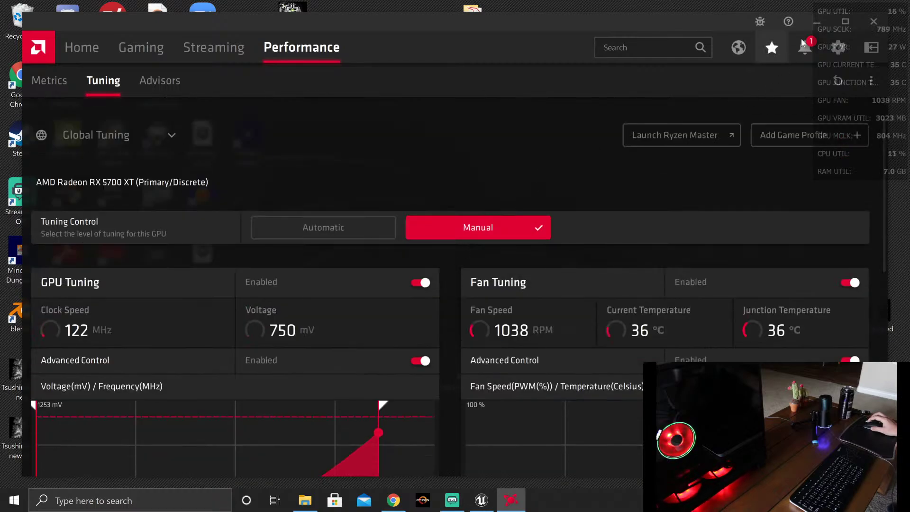
click(874, 23)
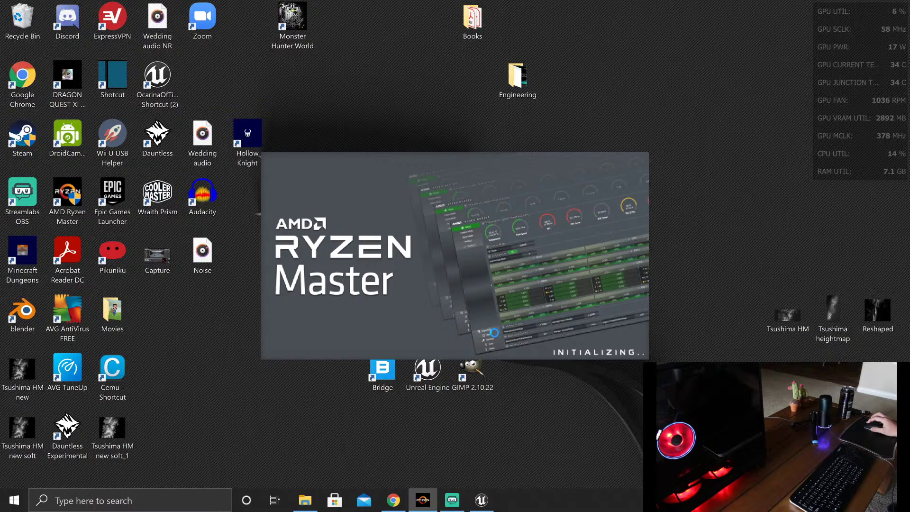
Step: Apply the manual CPU profile of 4,175 MHz and 1.18125 V in Ryzen Master and close the program
click(482, 285)
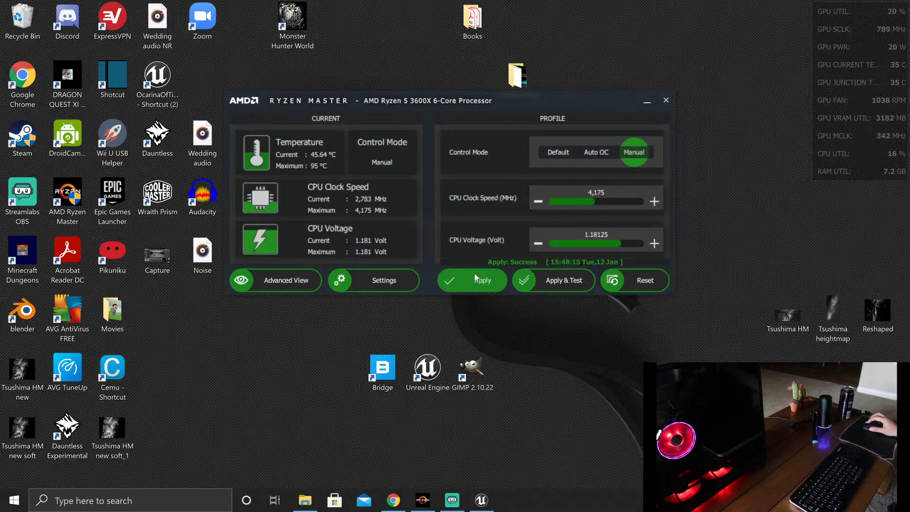
click(666, 101)
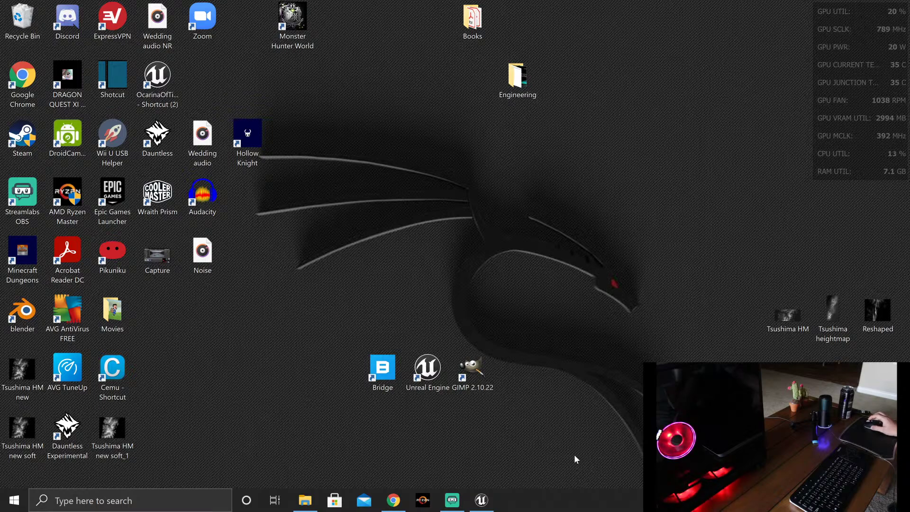
Step: Switch to Streamlabs OBS and briefly hide the Display Capture source to check the output of the UE4 source
click(317, 502)
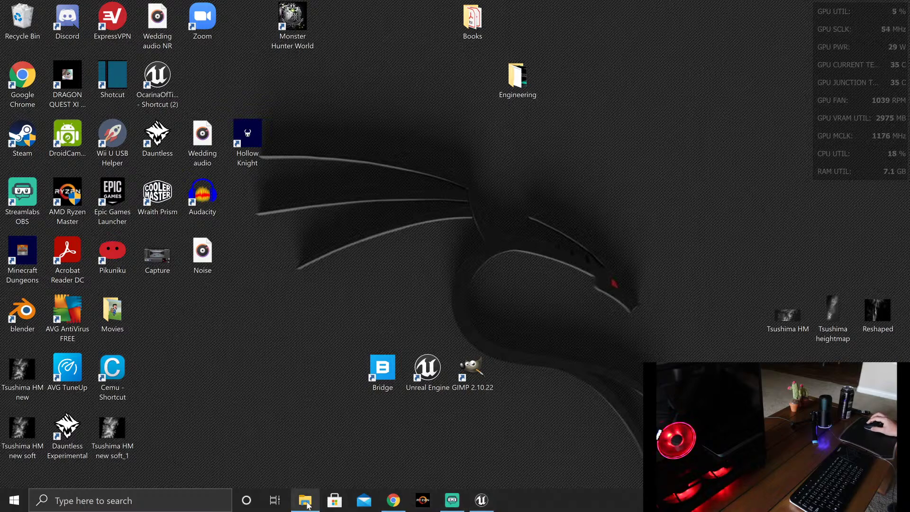
click(452, 500)
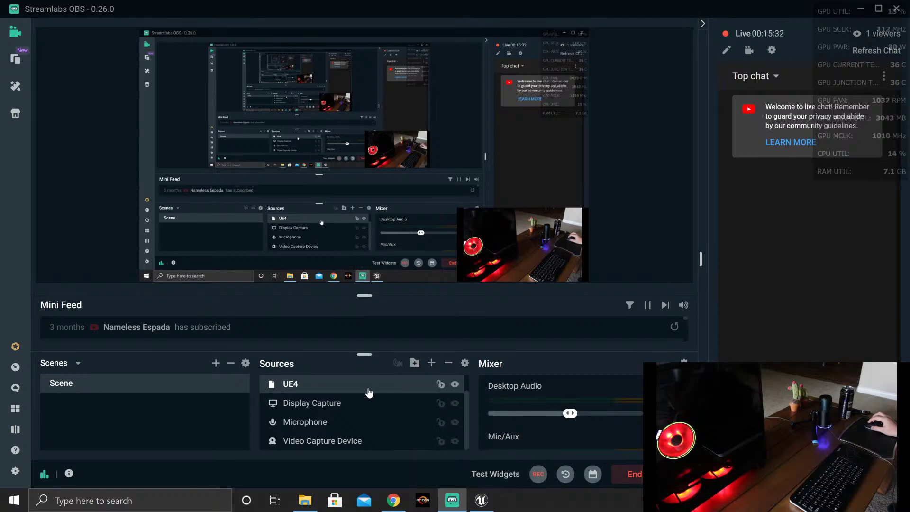
mouse_move(368, 392)
mouse_down()
mouse_move(357, 422)
mouse_move(357, 382)
mouse_move(361, 392)
mouse_up()
click(454, 403)
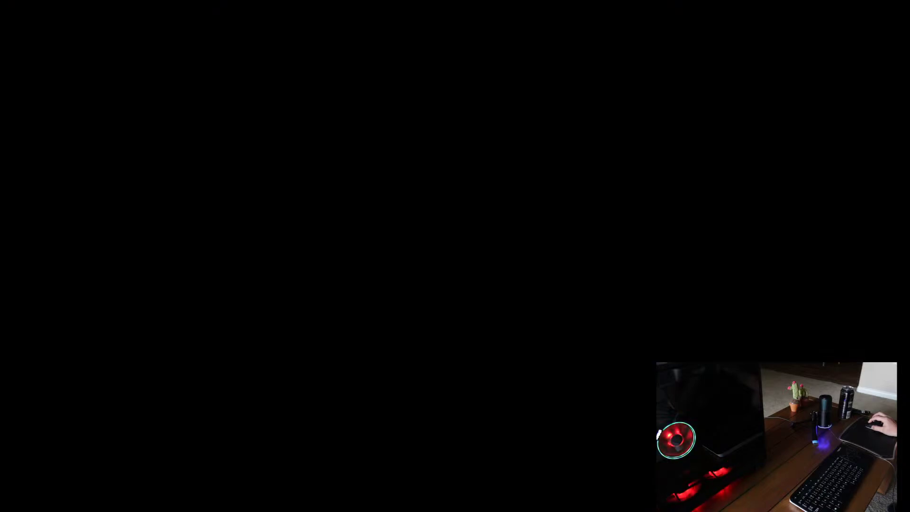
click(453, 403)
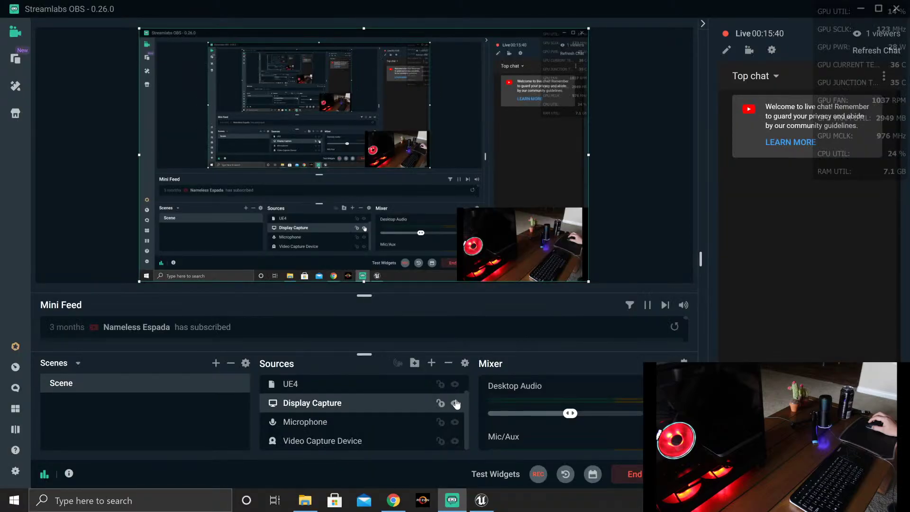
Step: Open the UE4 source's settings and reselect the Game1 - Unreal Editor window as its capture target
click(396, 390)
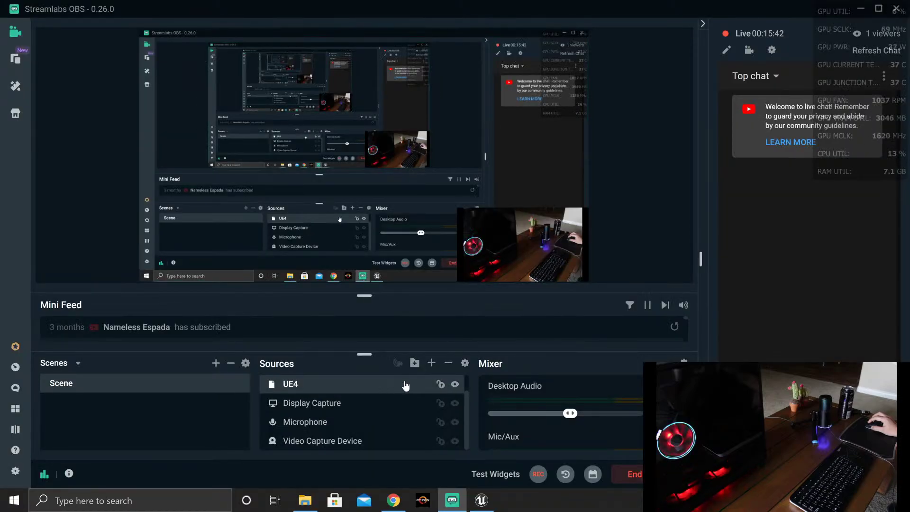
click(464, 364)
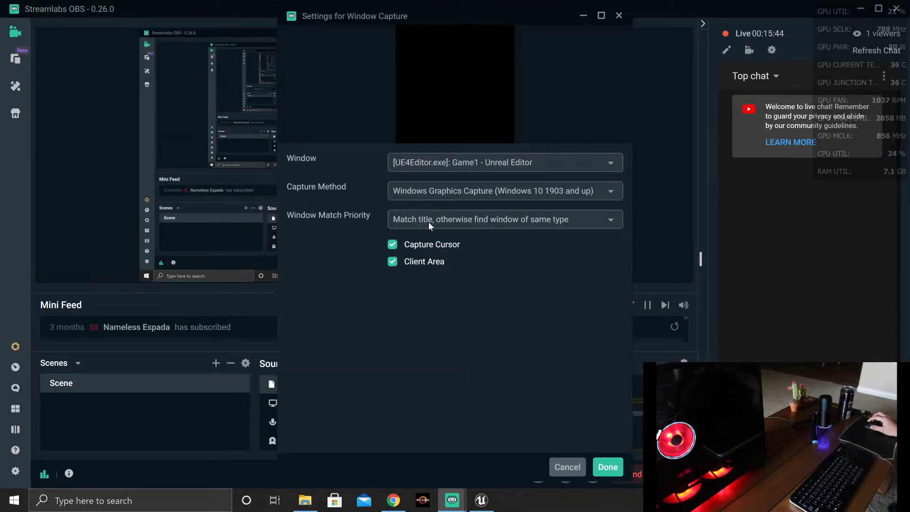
click(513, 161)
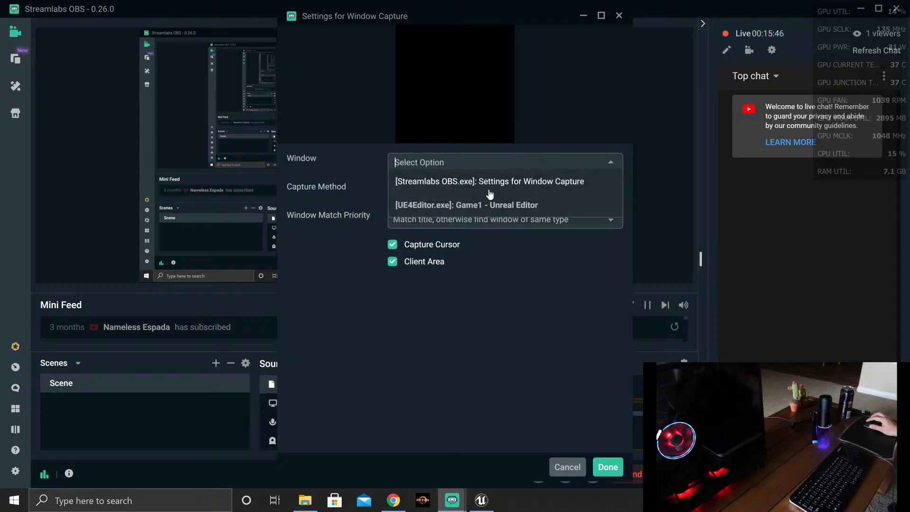
click(486, 206)
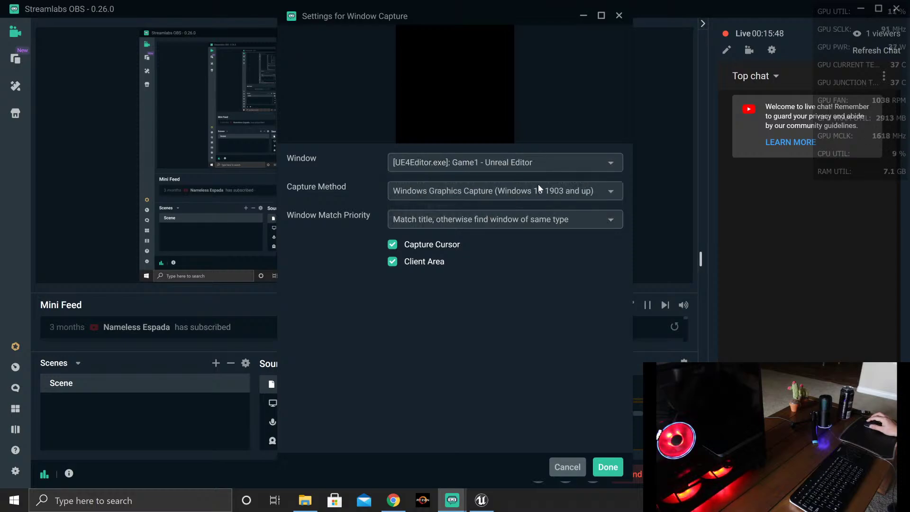
Step: Try the Settings for Window Capture and Streamlabs OBS windows as the UE4 source's target, and check the Unreal Editor window
click(541, 161)
click(527, 182)
click(531, 162)
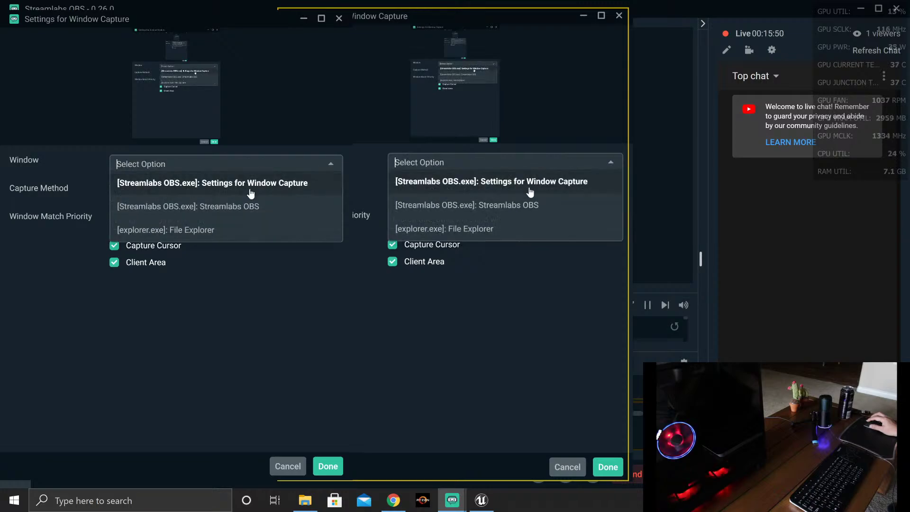
click(531, 205)
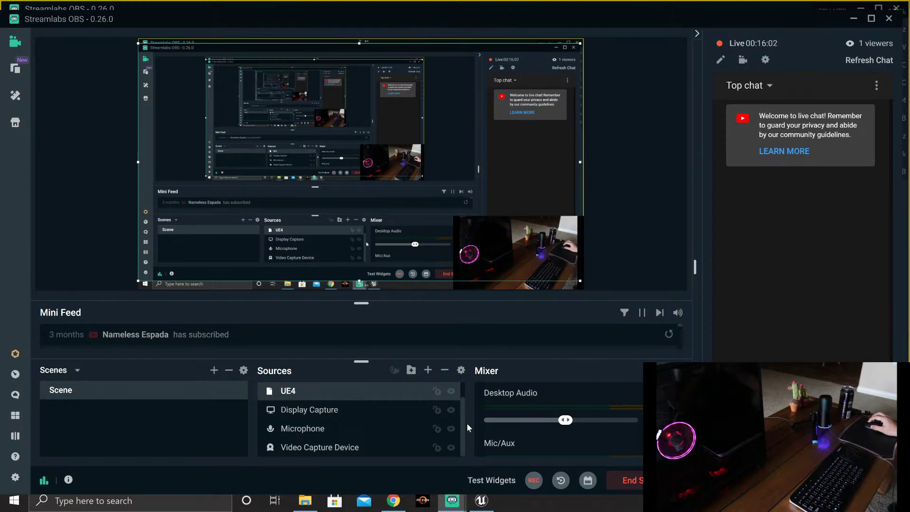
click(481, 500)
click(481, 501)
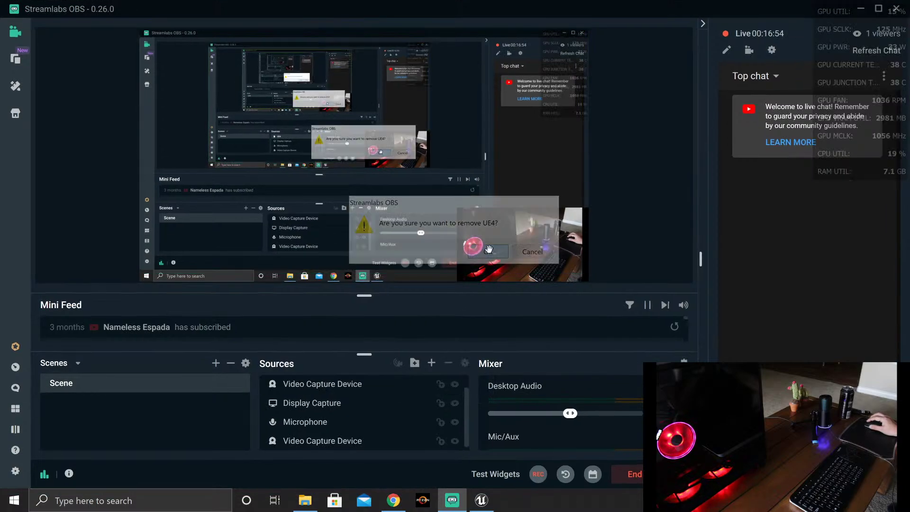
Step: Add a new Window Capture source named UE4 to the scene
click(428, 370)
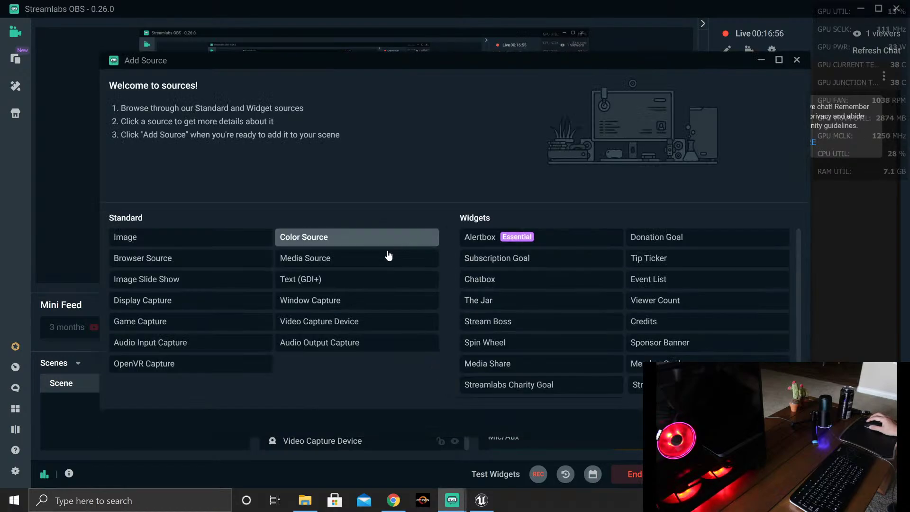
click(230, 307)
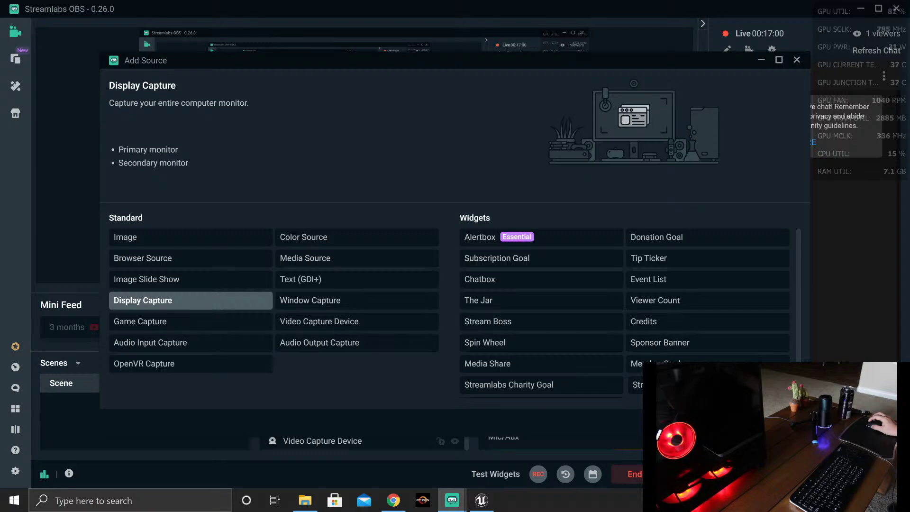
click(341, 305)
click(772, 395)
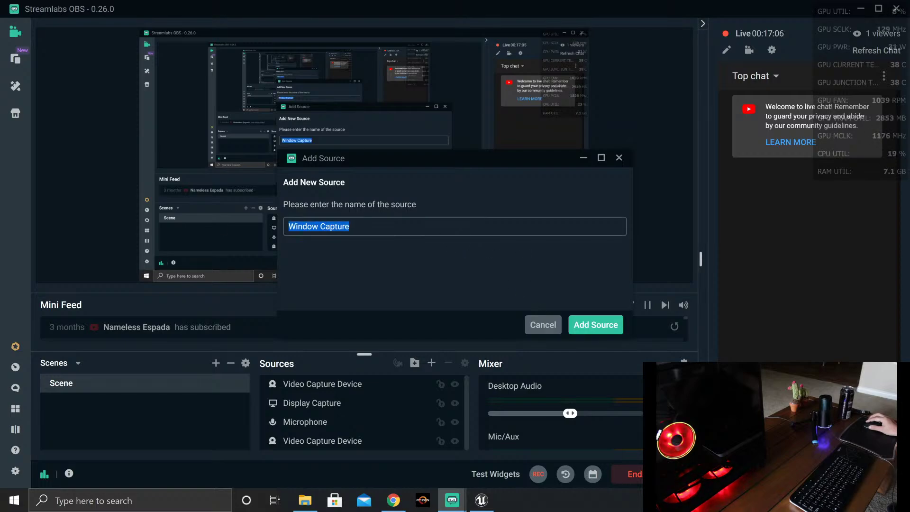
text(UE4)
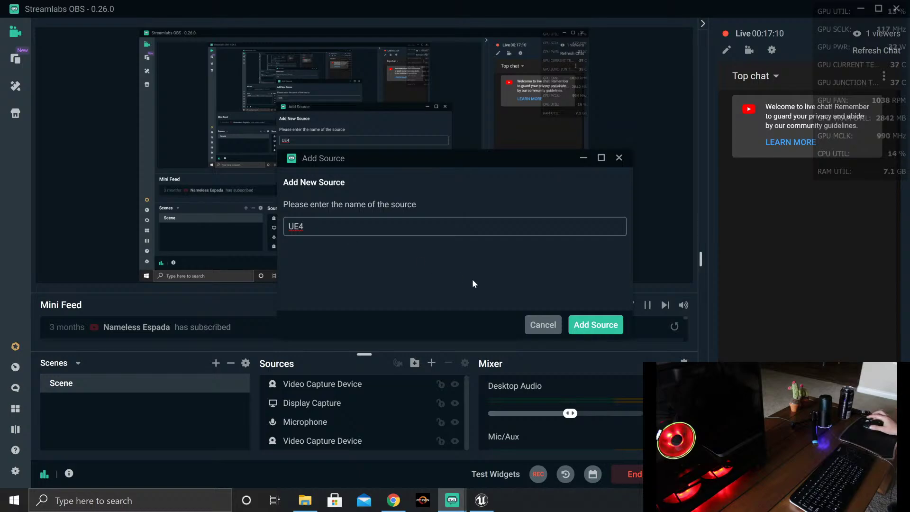
click(598, 325)
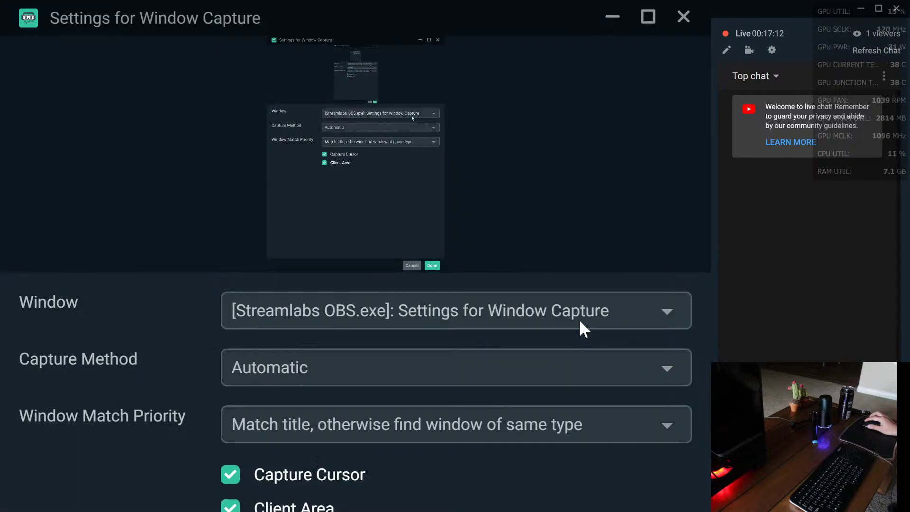
Step: Look for Unreal Editor among the capturable windows, minimize the open program windows, and close File Explorer
click(566, 164)
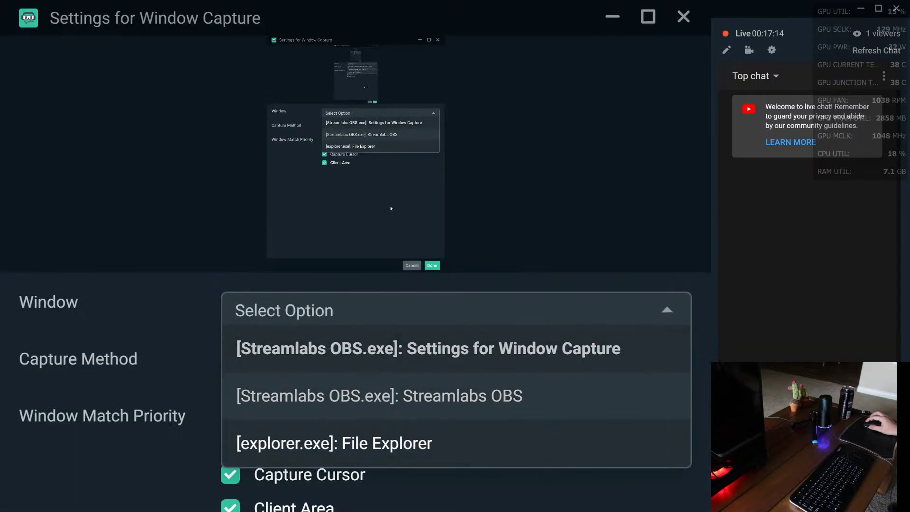
click(493, 509)
click(861, 8)
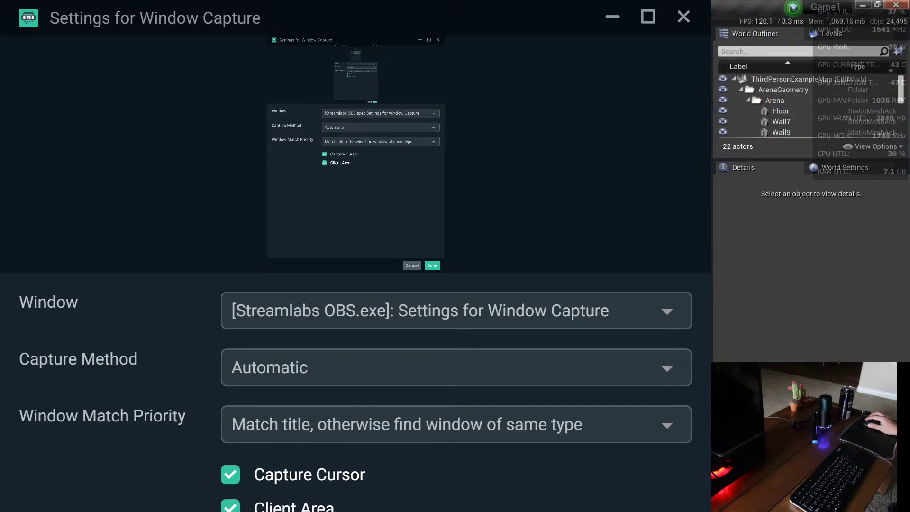
click(901, 4)
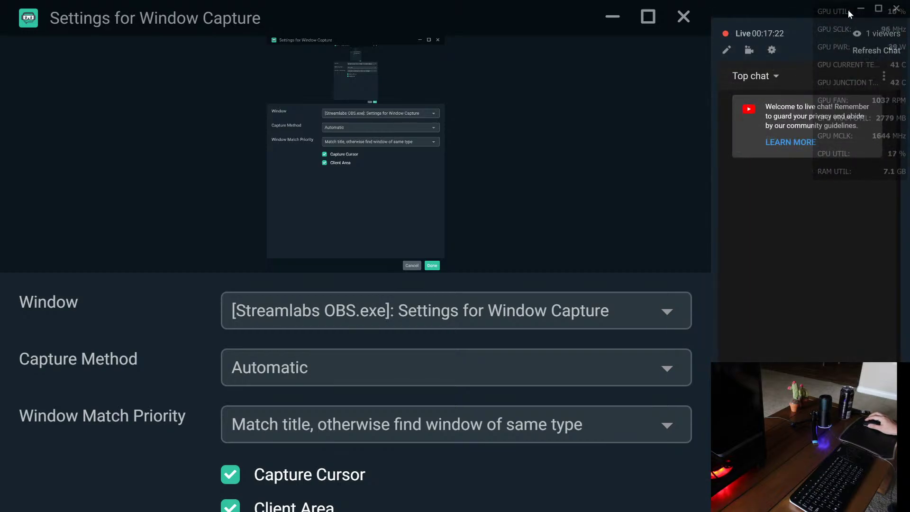
click(860, 11)
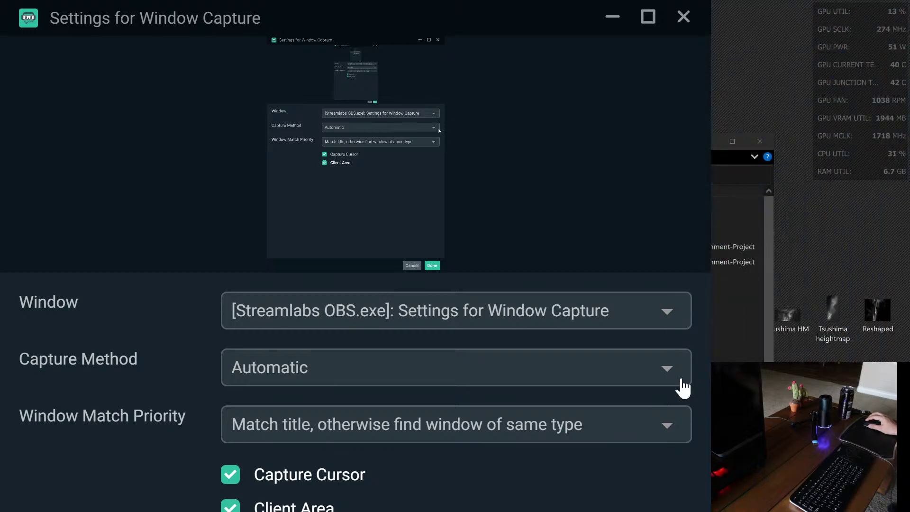
click(758, 143)
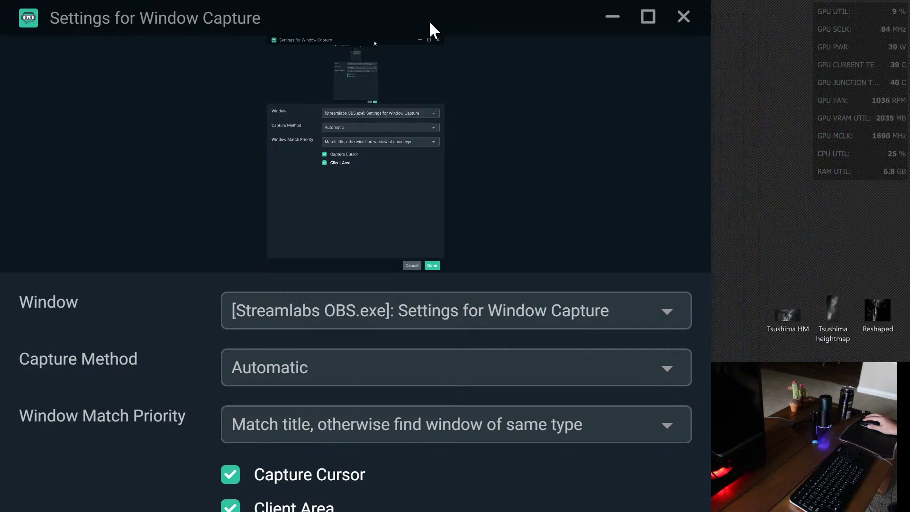
Step: Bring Unreal Editor forward, recheck the windows available to the UE4 capture source, and close its settings
key(alt+Tab)
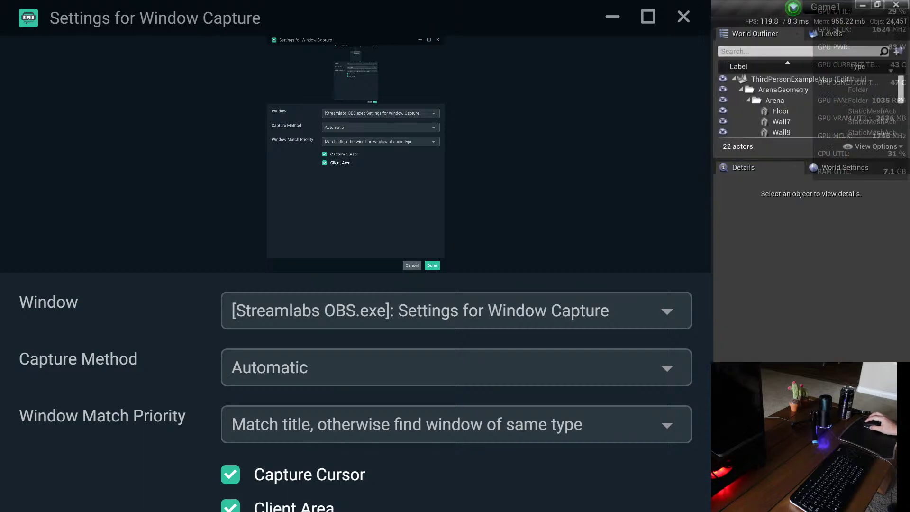
key(alt+Tab)
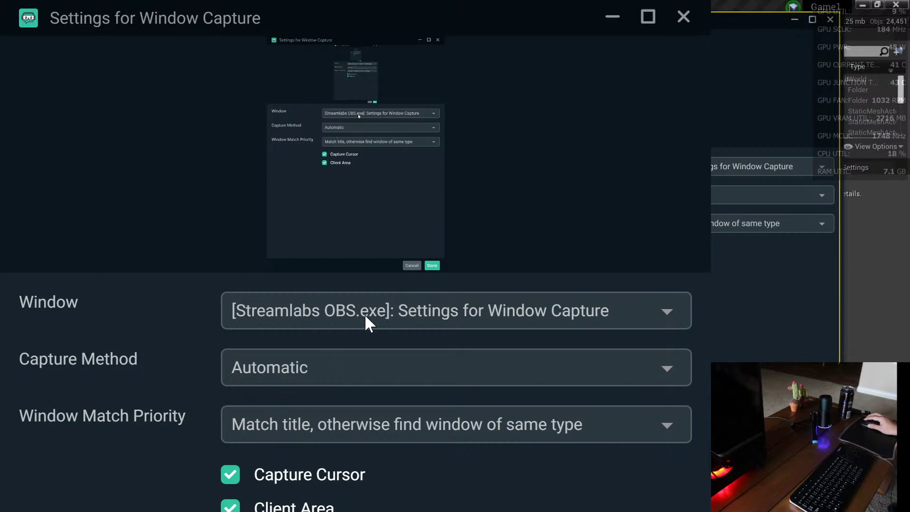
click(365, 313)
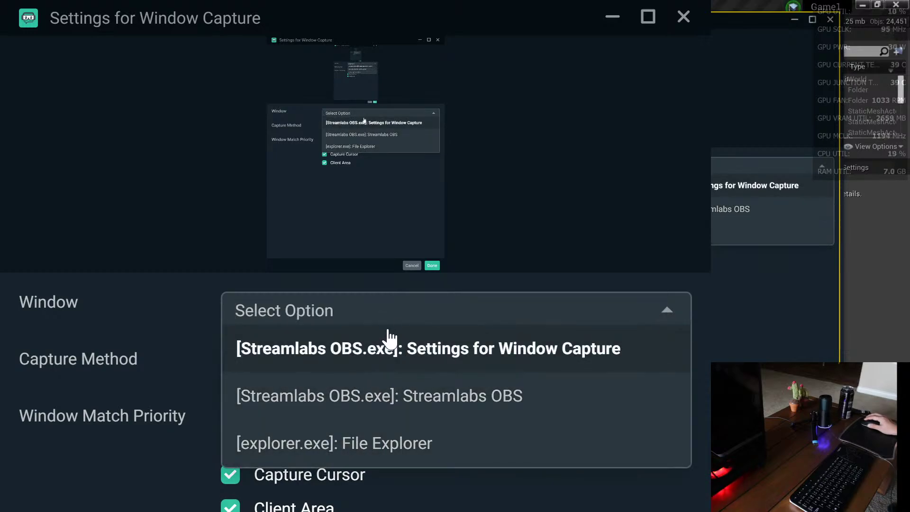
click(395, 351)
click(384, 317)
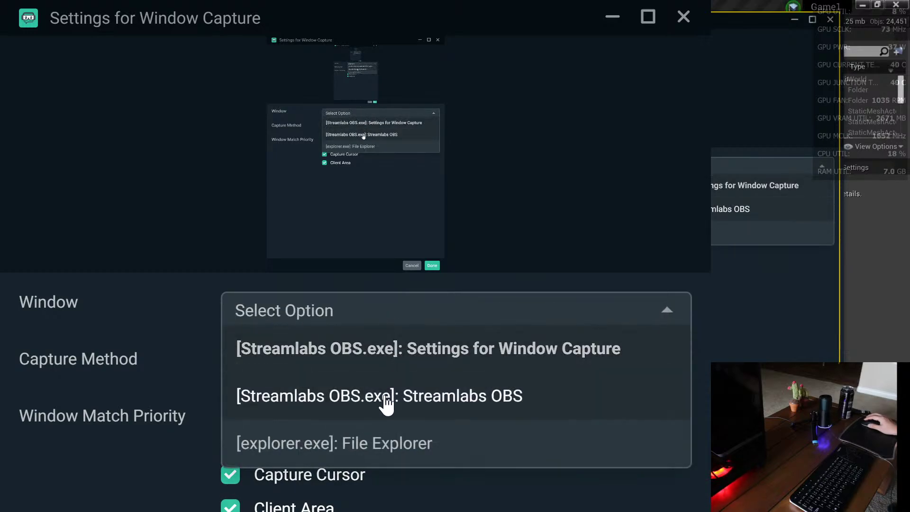
click(402, 507)
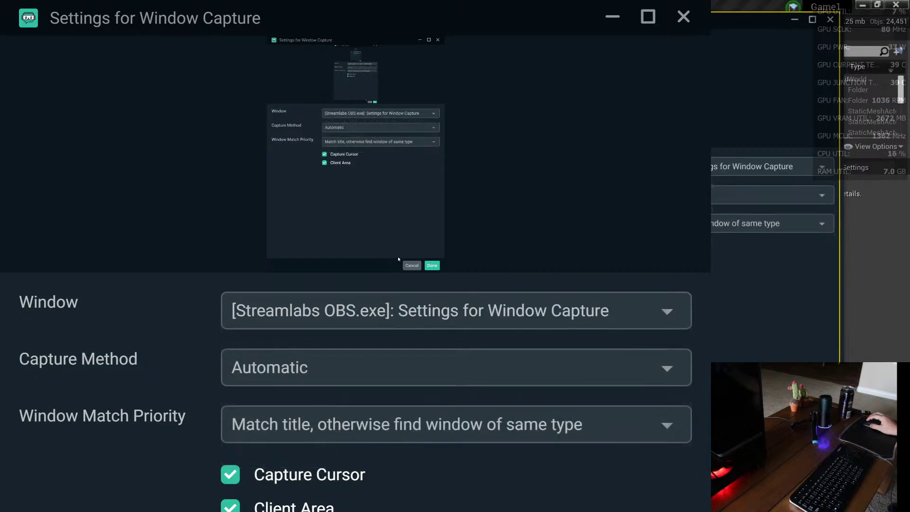
click(778, 472)
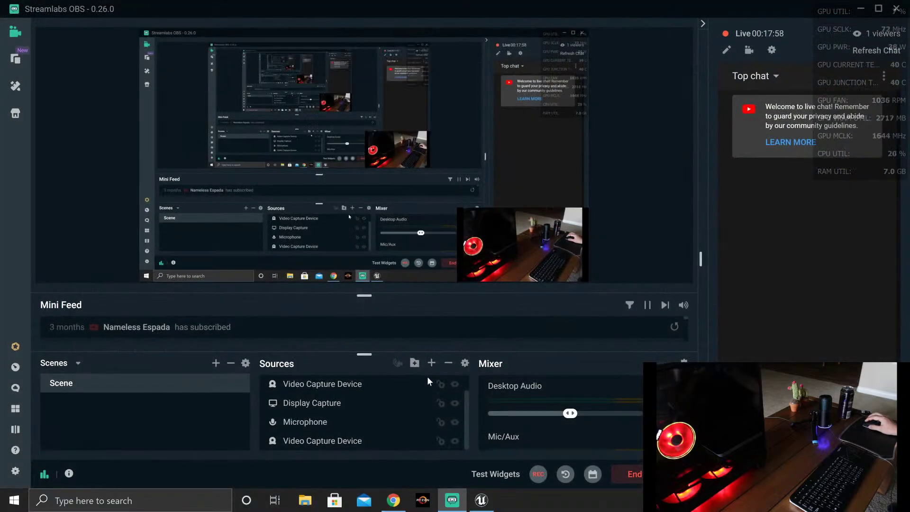
Step: Add the existing UE4 window capture to the scene again as a source
click(431, 363)
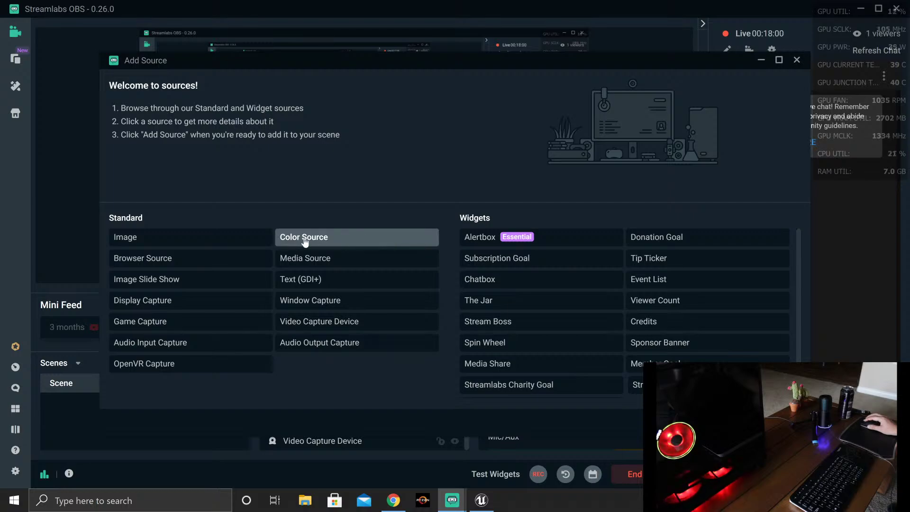
click(321, 304)
click(772, 426)
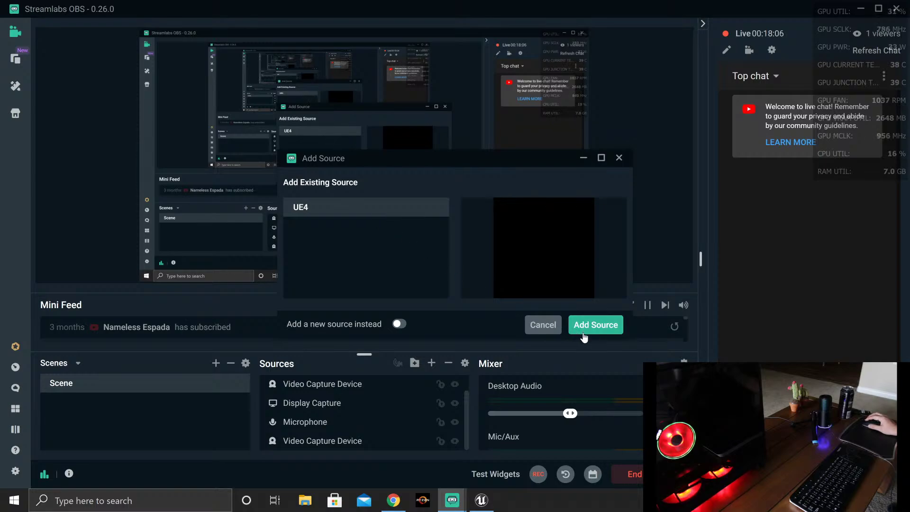
click(596, 325)
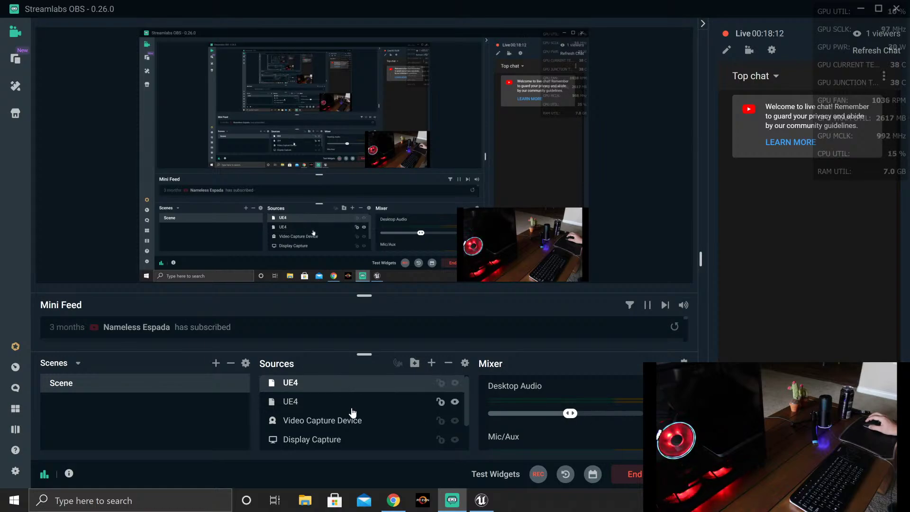
Step: Remove both UE4 sources from the scene
click(448, 363)
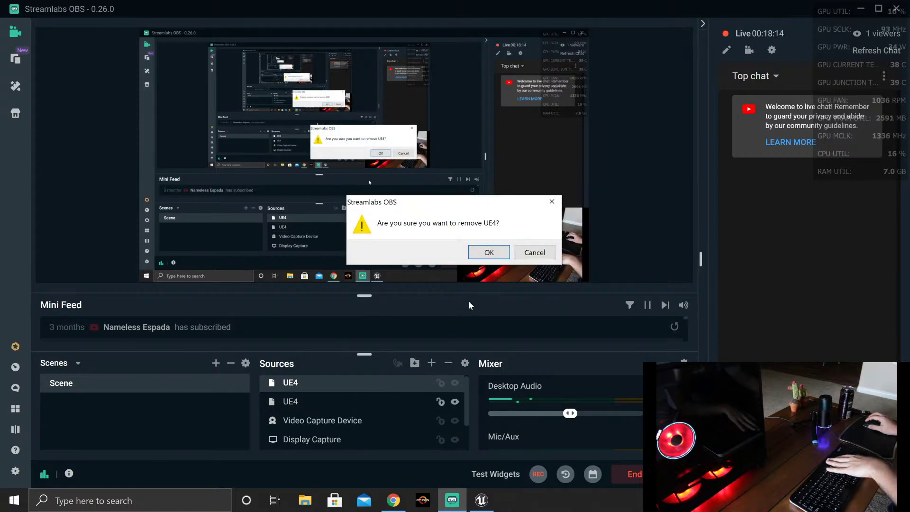
key(Return)
click(363, 382)
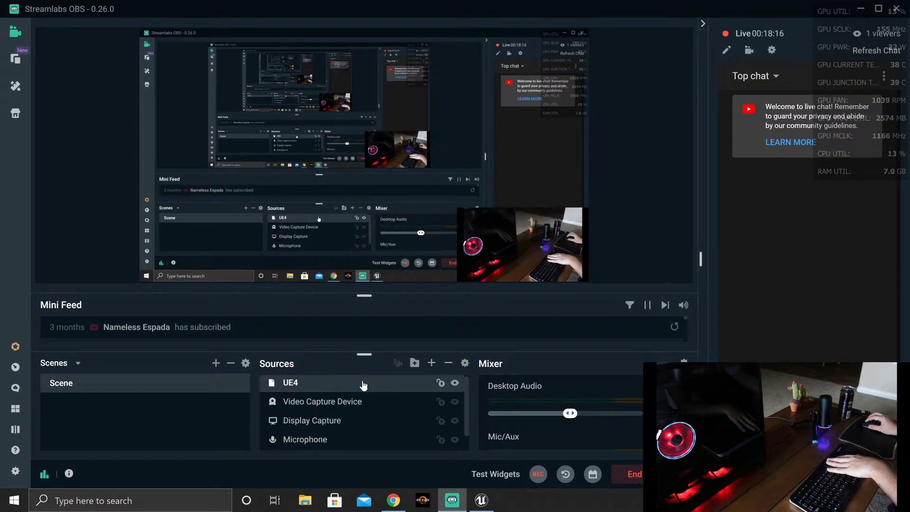
key(Delete)
key(Return)
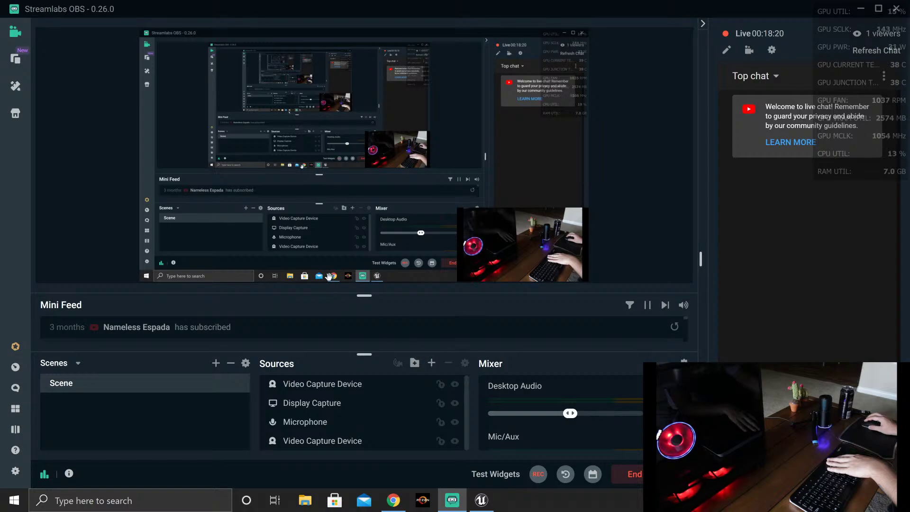
Step: Add a new Window Capture source named UE4 to the scene
click(432, 367)
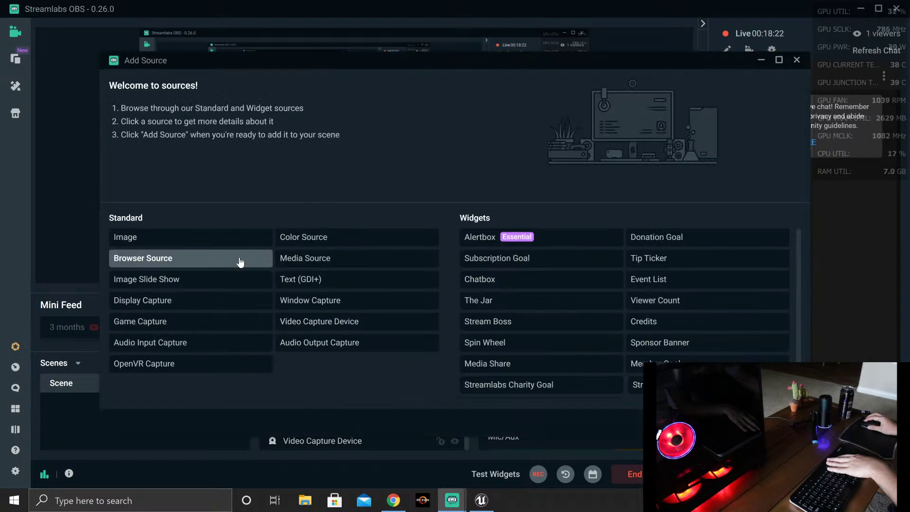
click(215, 305)
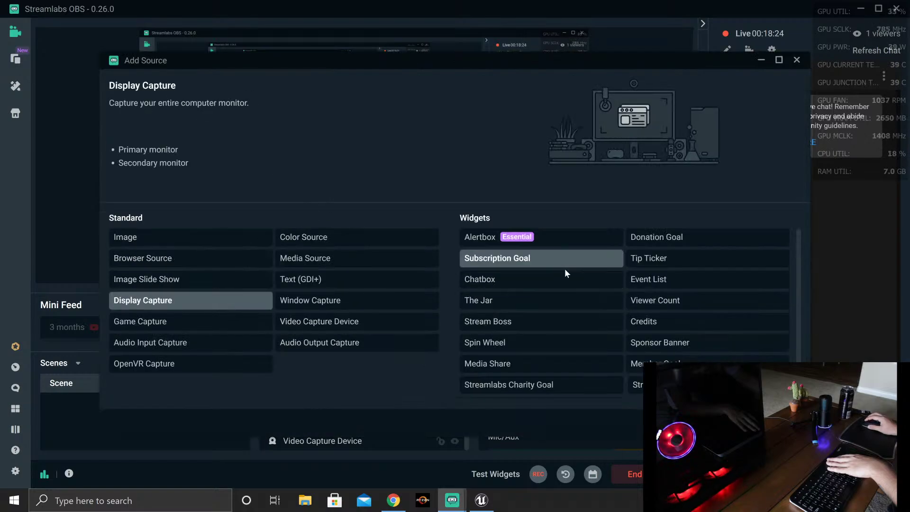
click(375, 309)
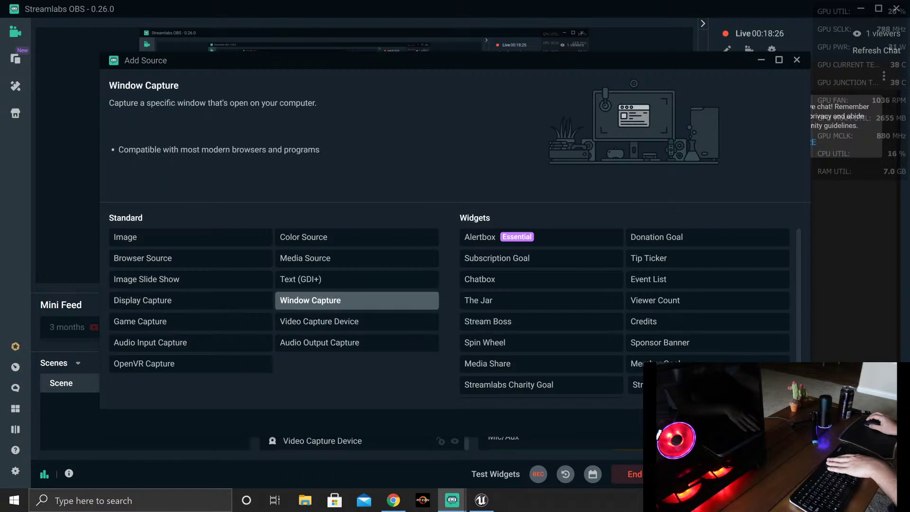
click(773, 423)
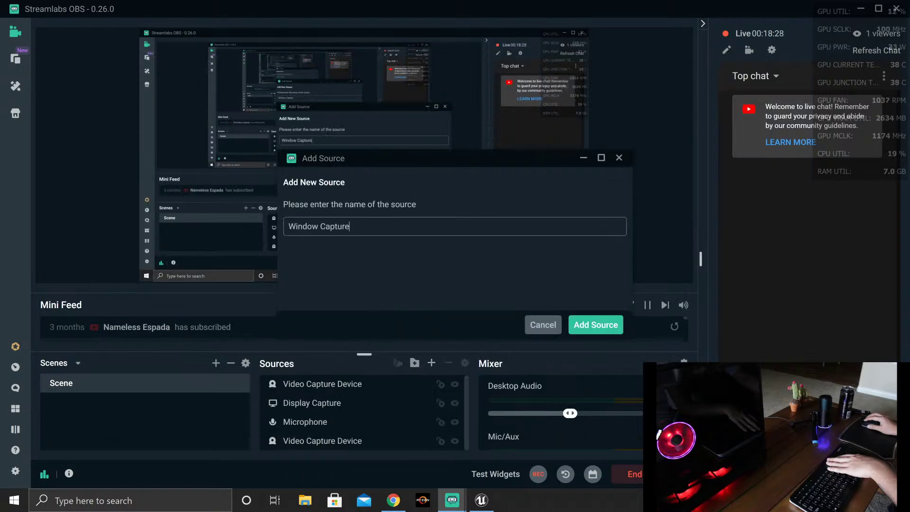
key(ctrl+a)
text(UE)
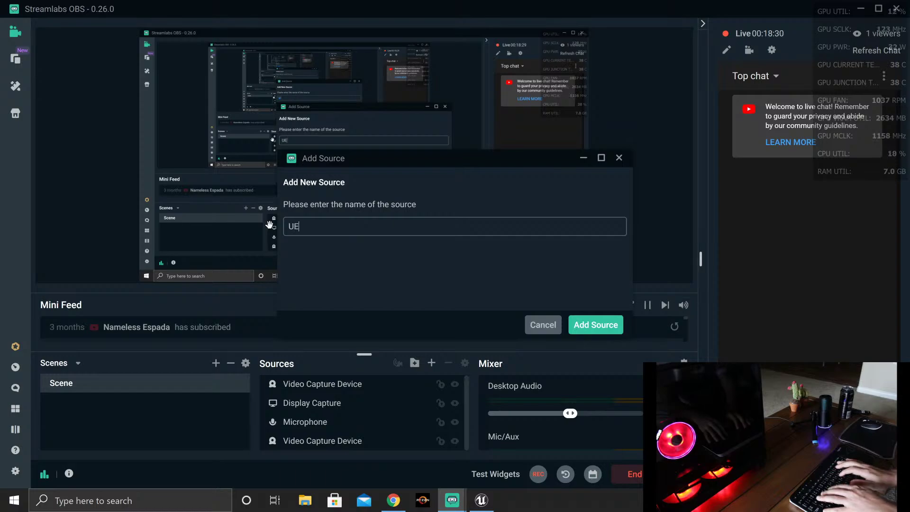
text(4)
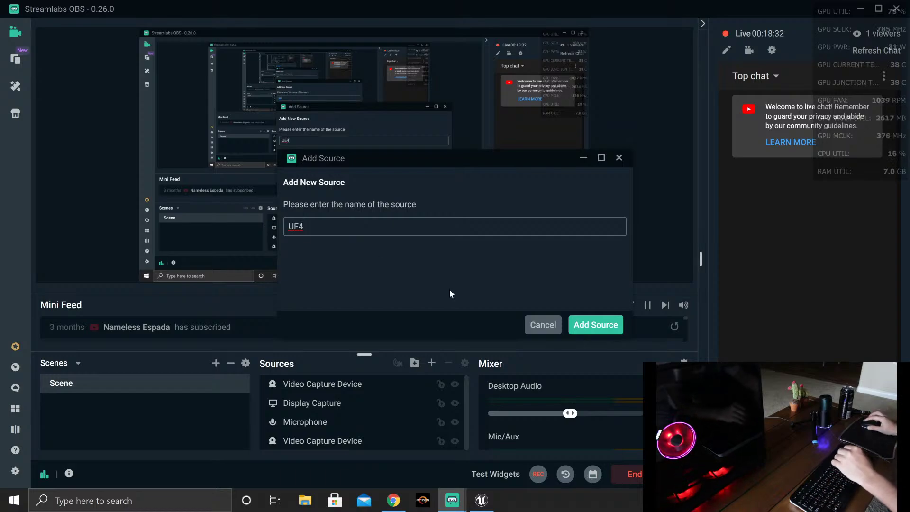
click(595, 324)
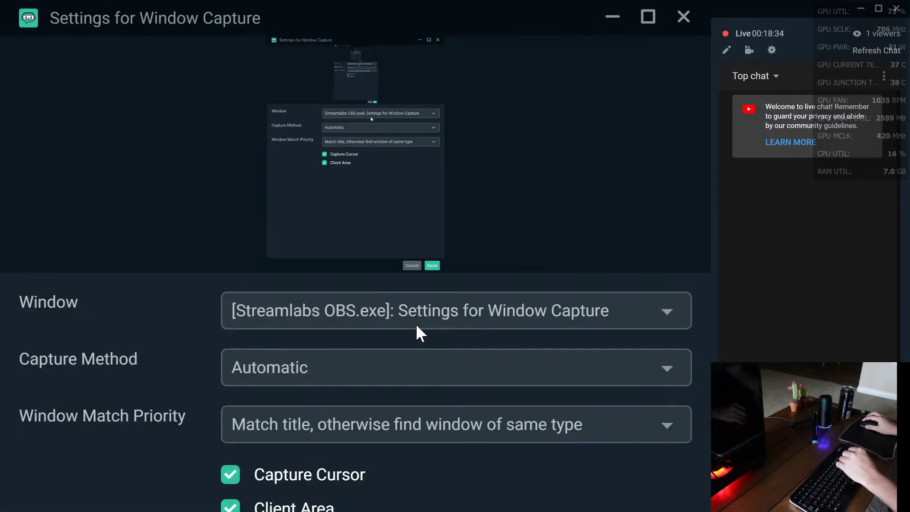
Step: Set the UE4 source to capture the Unreal Editor window, and switch to Unreal Editor
click(416, 323)
click(424, 441)
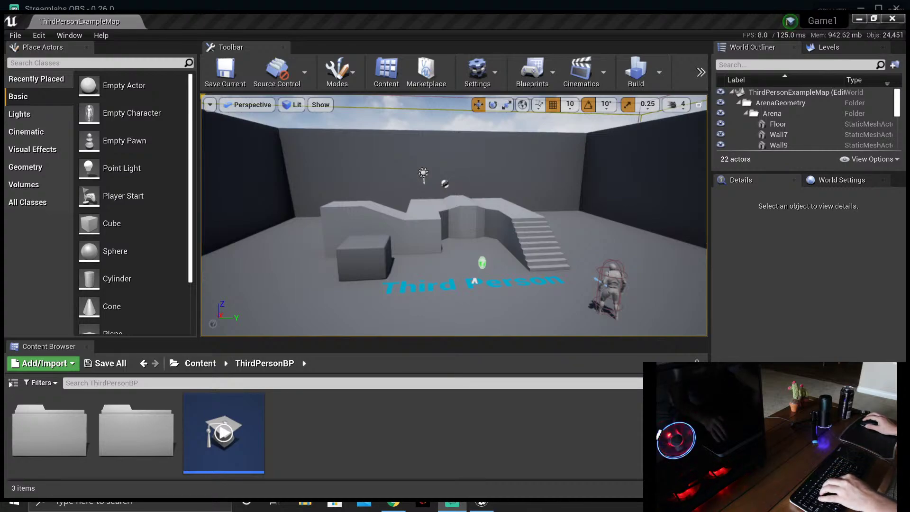
click(480, 505)
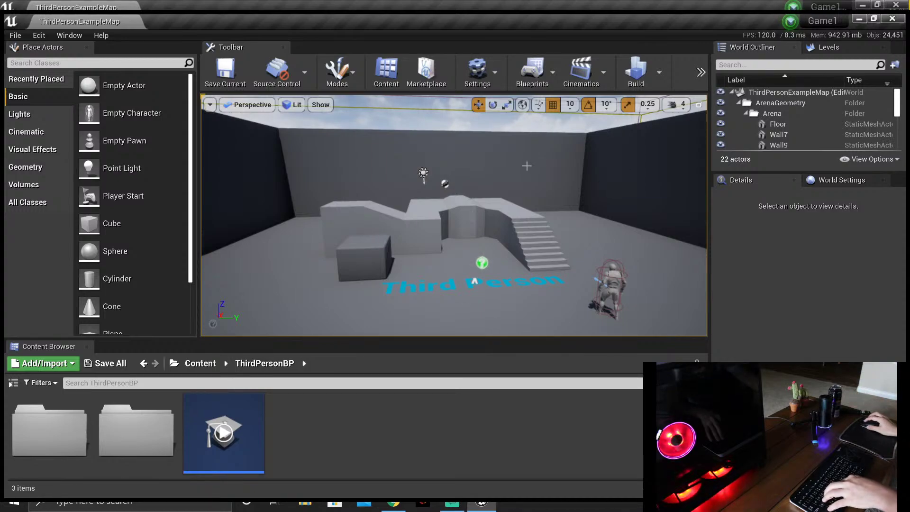
Step: Delete the four arena walls surrounding the floor in ThirdPersonExampleMap
click(559, 180)
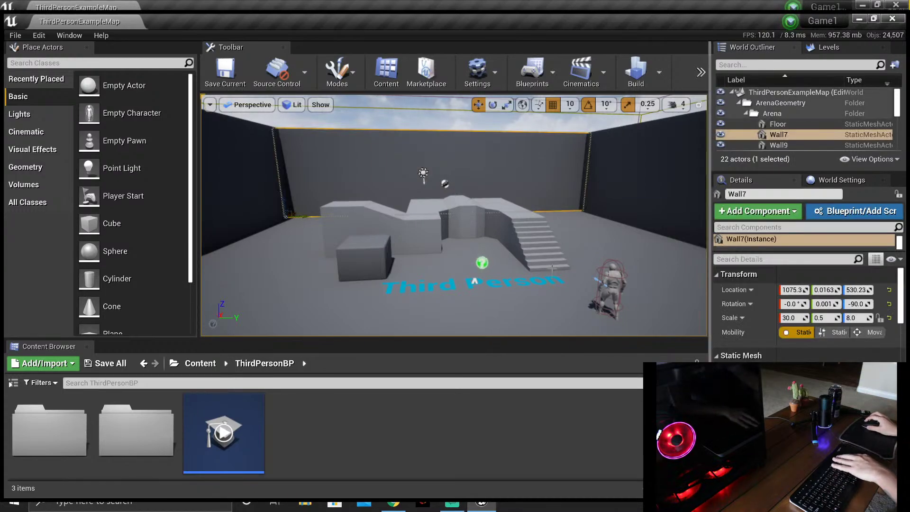
key(Delete)
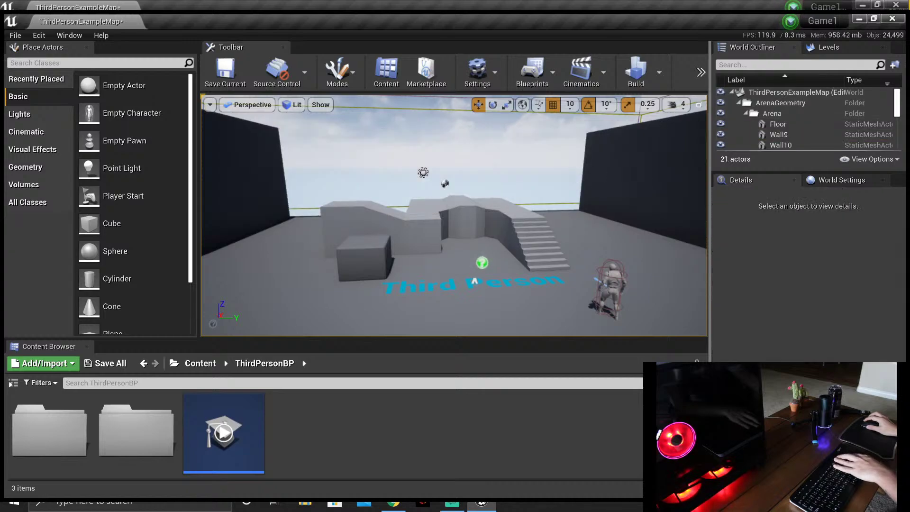
right_drag(566, 175, 493, 179)
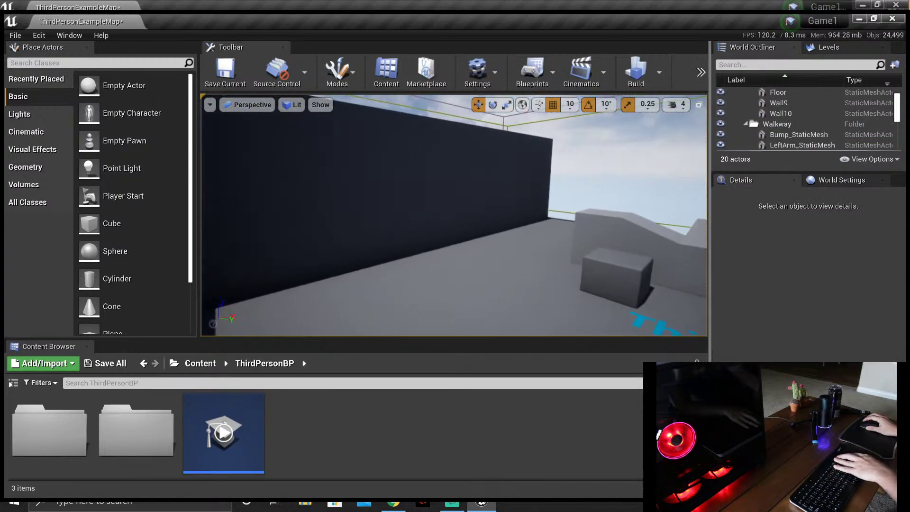
click(470, 158)
key(Delete)
right_drag(403, 171, 375, 171)
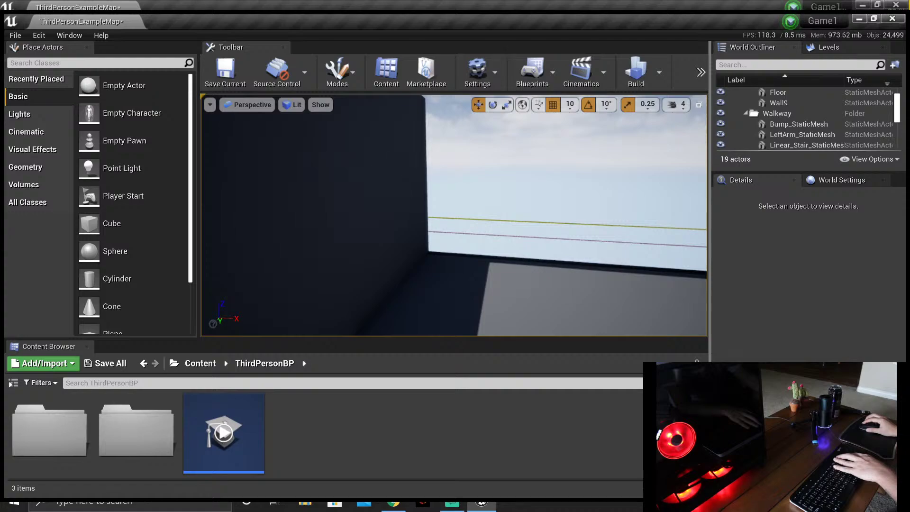
click(331, 163)
key(Delete)
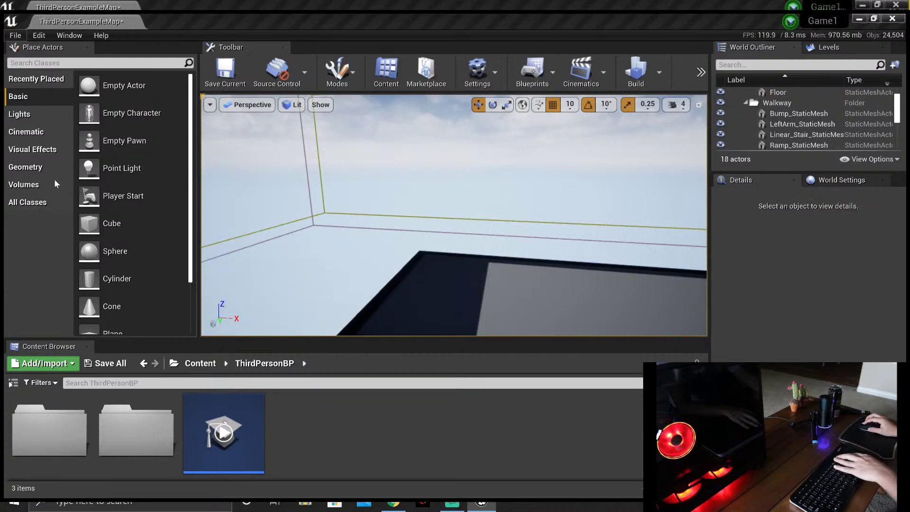
Step: Select the sky sphere and examine the sky and the walkway geometry from several angles
click(527, 197)
right_drag(527, 197, 417, 191)
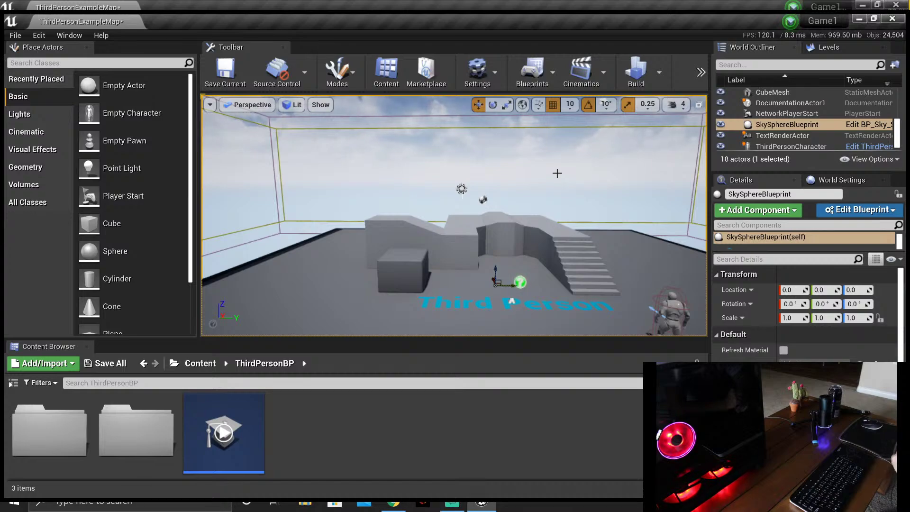
double_click(787, 124)
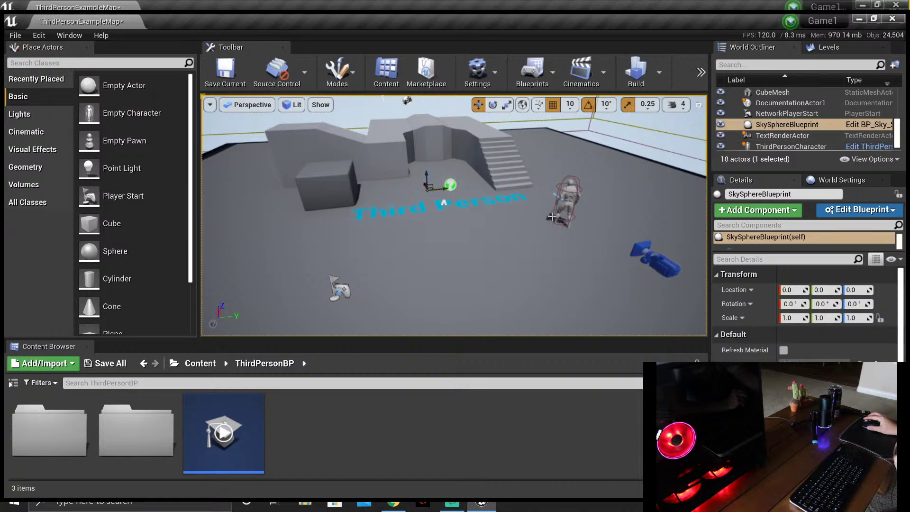
scroll(575, 219, up, 10)
right_drag(651, 215, 651, 214)
right_drag(526, 224, 309, 169)
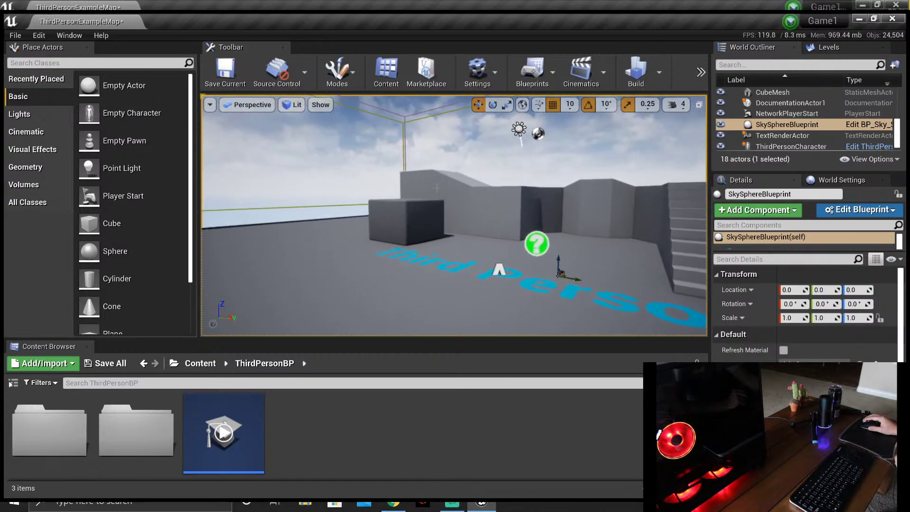
click(774, 125)
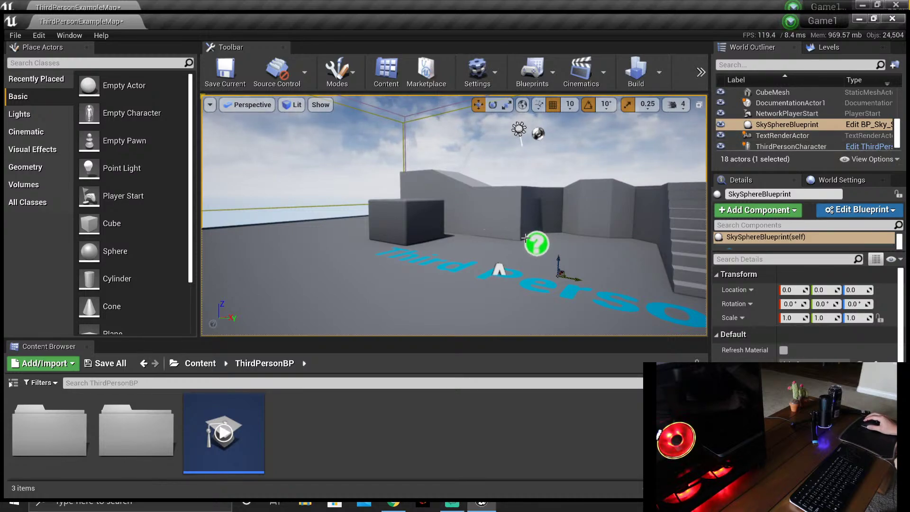
right_drag(454, 215, 445, 234)
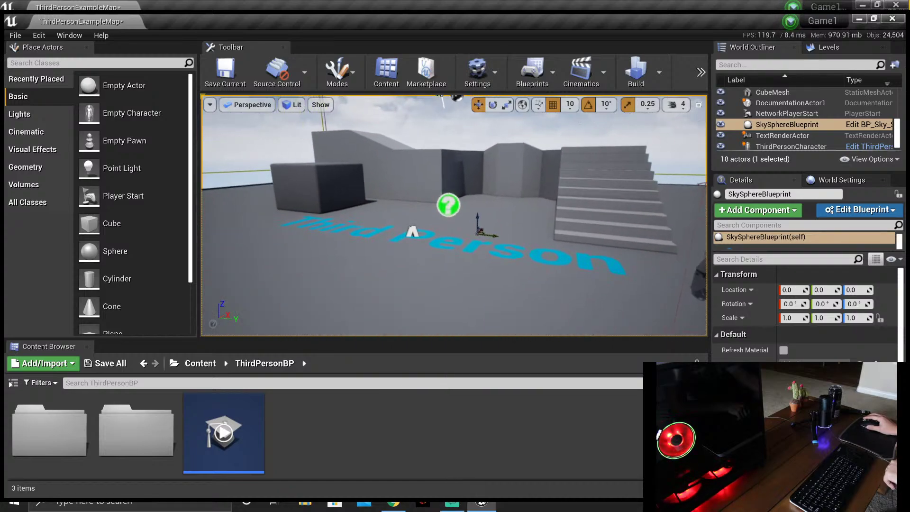
Step: Check the mobility options of the cube mesh, keeping it Static, and inspect the floor's mobility
click(345, 195)
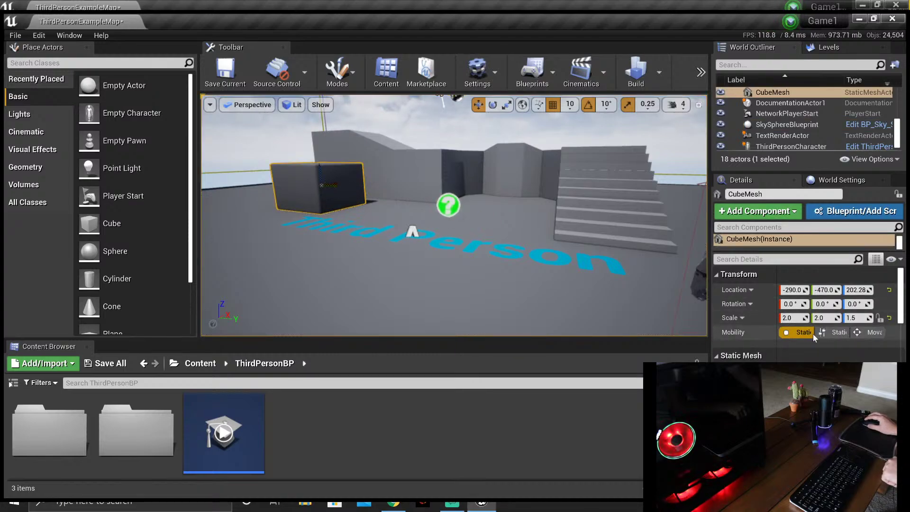
click(839, 332)
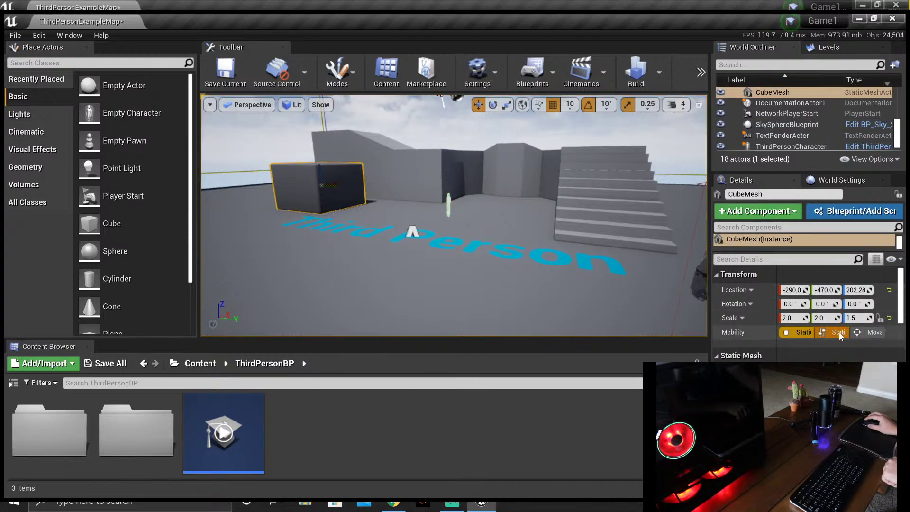
click(799, 334)
click(639, 186)
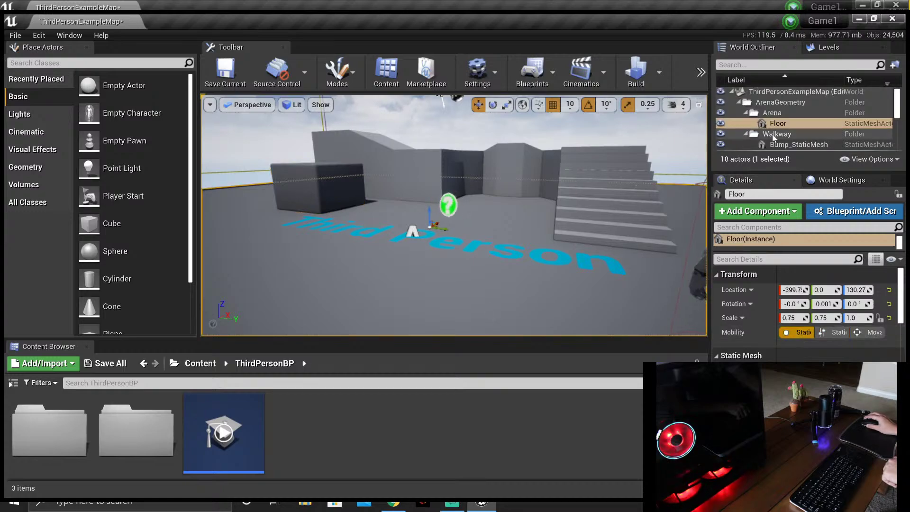
Step: Select the Light Source, switch its mobility between Static and Stationary, and leave it on Static
scroll(787, 127, down, 2)
scroll(789, 127, down, 2)
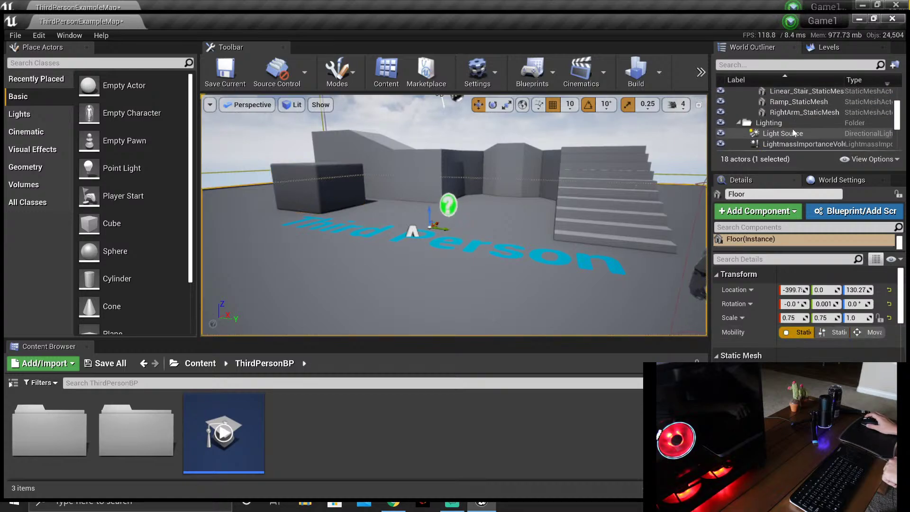
click(811, 134)
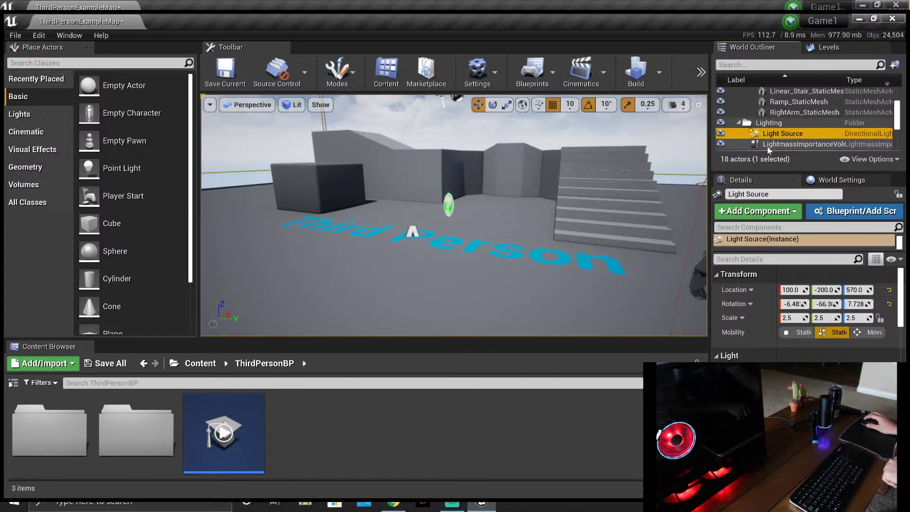
click(804, 333)
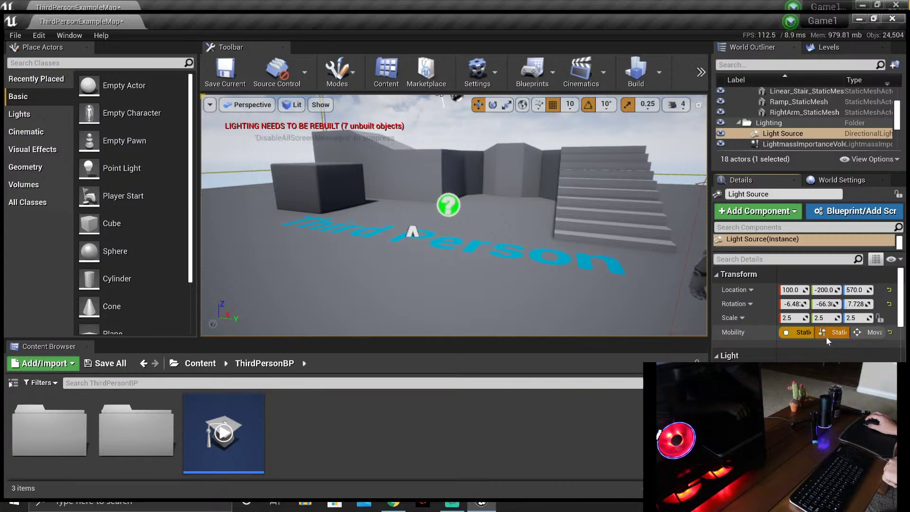
click(826, 337)
click(802, 337)
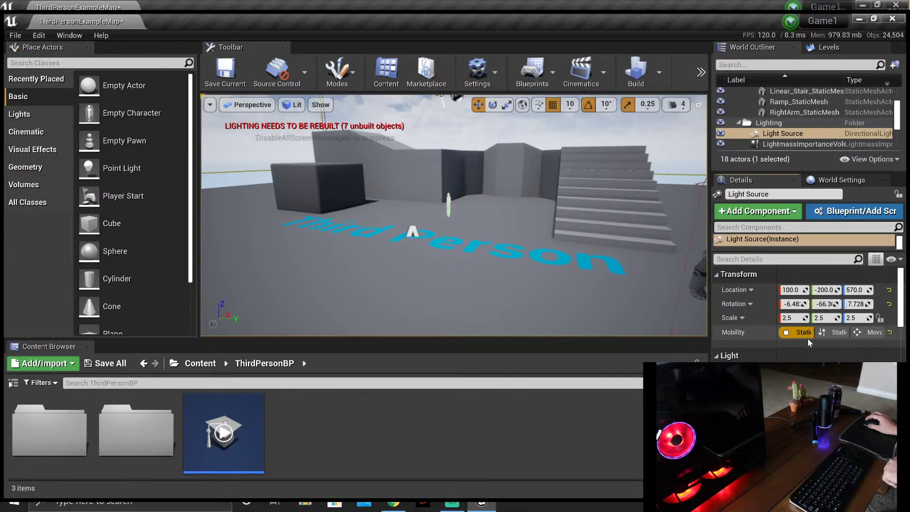
click(822, 334)
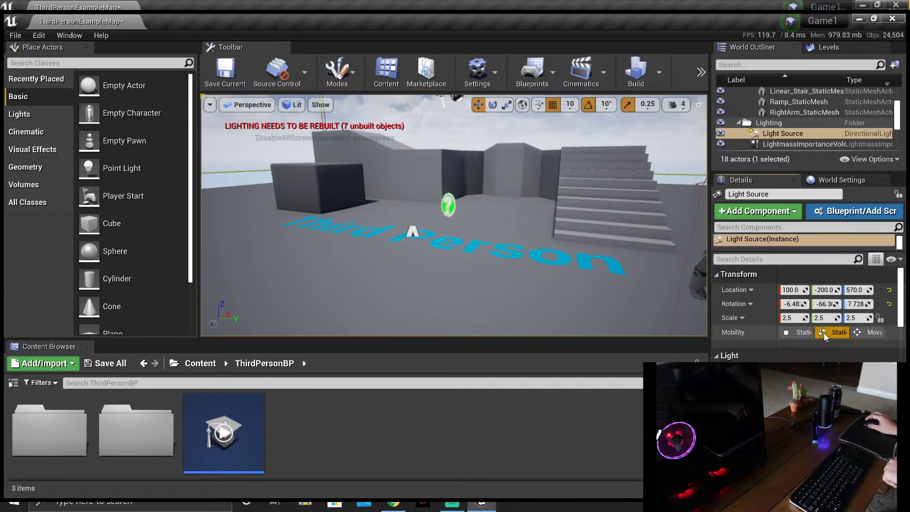
click(792, 334)
Step: Set the Light Source's mobility to Movable
right_drag(450, 213, 417, 209)
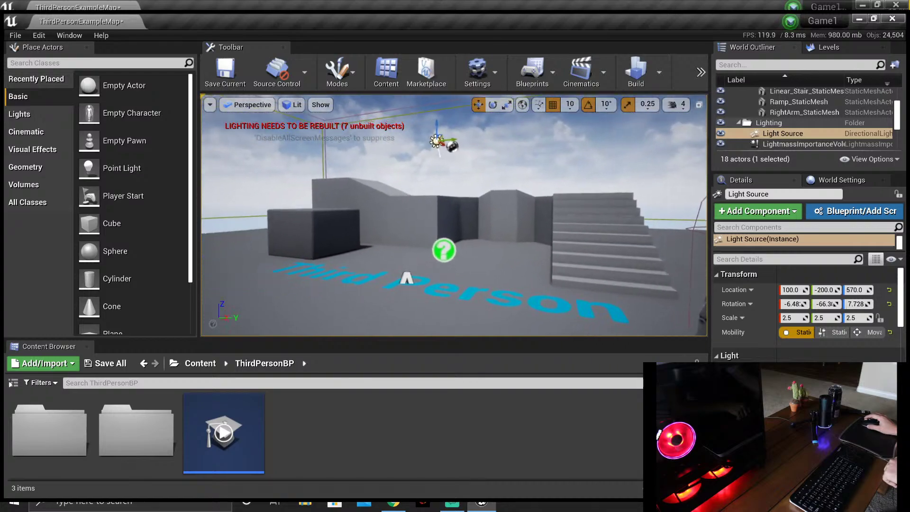
right_drag(480, 192, 481, 206)
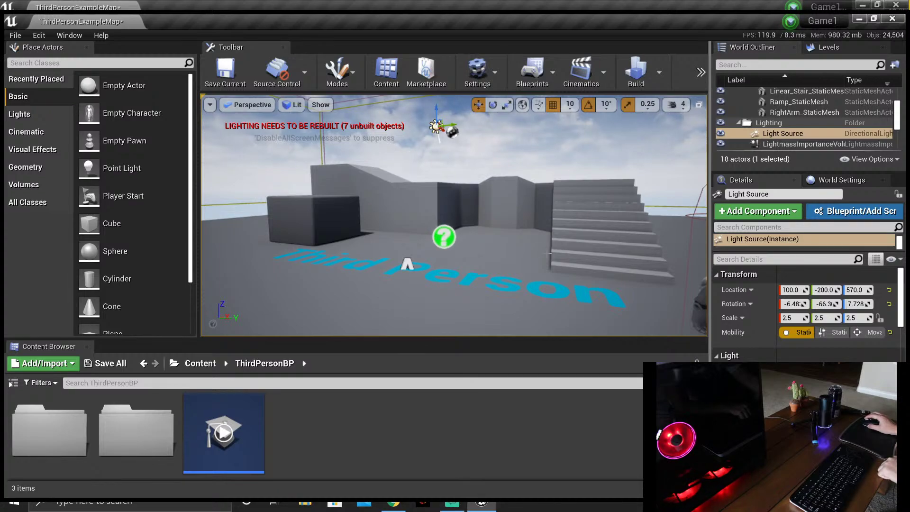
right_drag(407, 263, 459, 263)
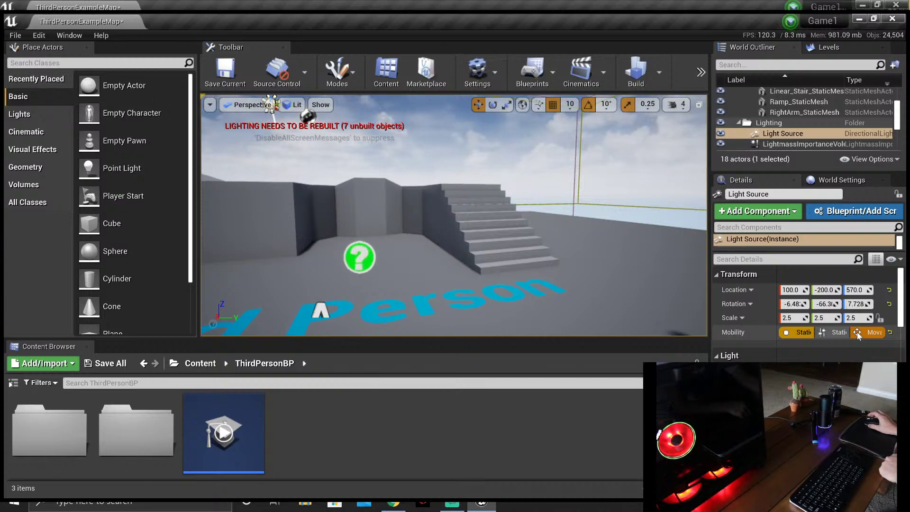
right_drag(548, 264, 547, 263)
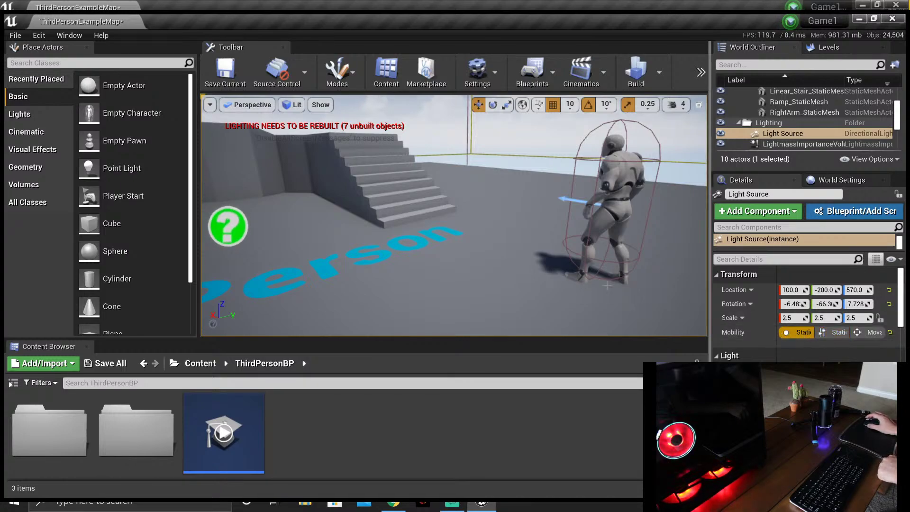
click(874, 333)
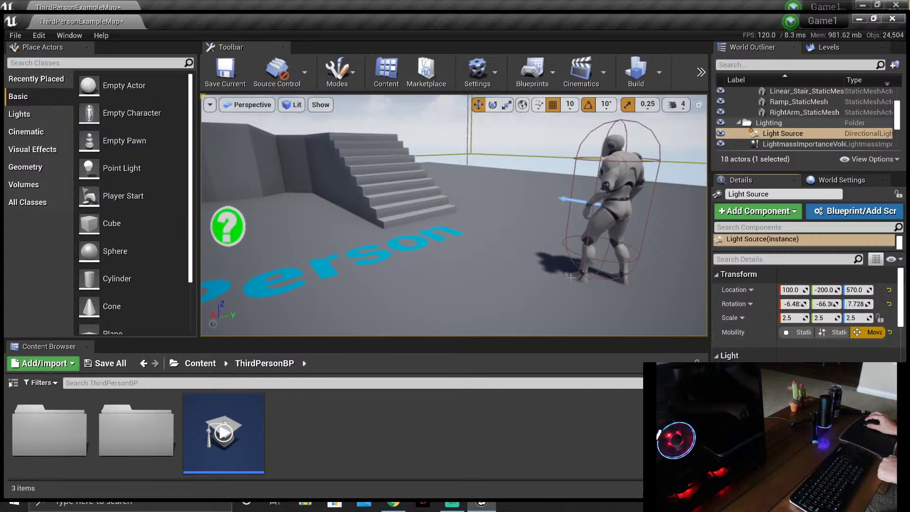
Step: Examine the shadows around the character and the cube under the movable light
key(Left)
key(Up)
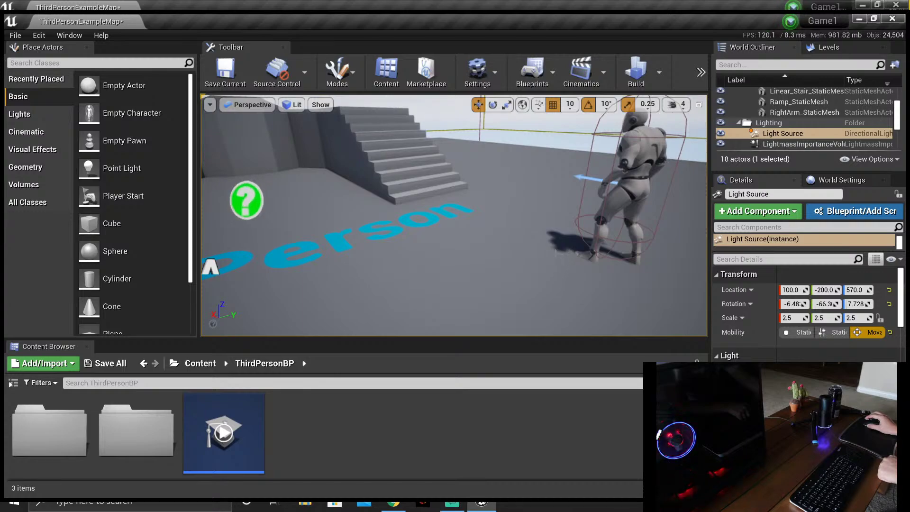
drag(607, 270, 577, 277)
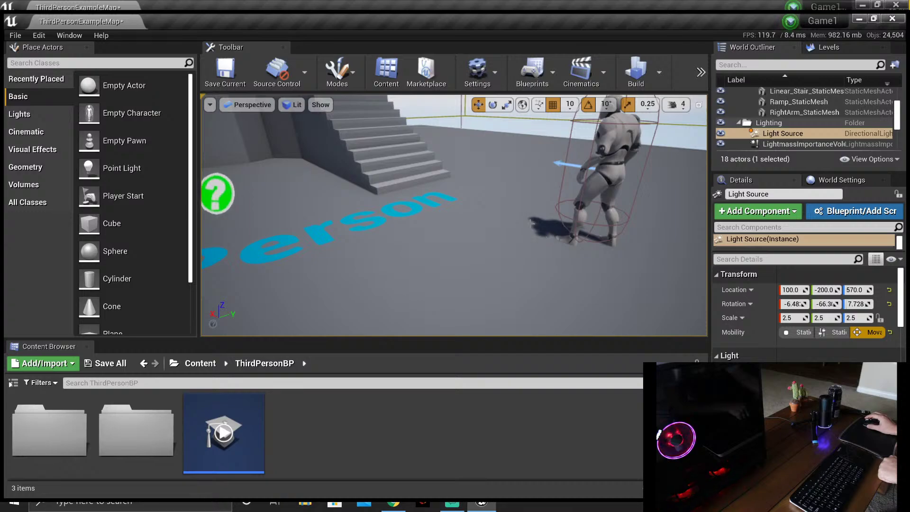
drag(545, 234, 543, 231)
drag(560, 163, 522, 207)
drag(464, 194, 465, 194)
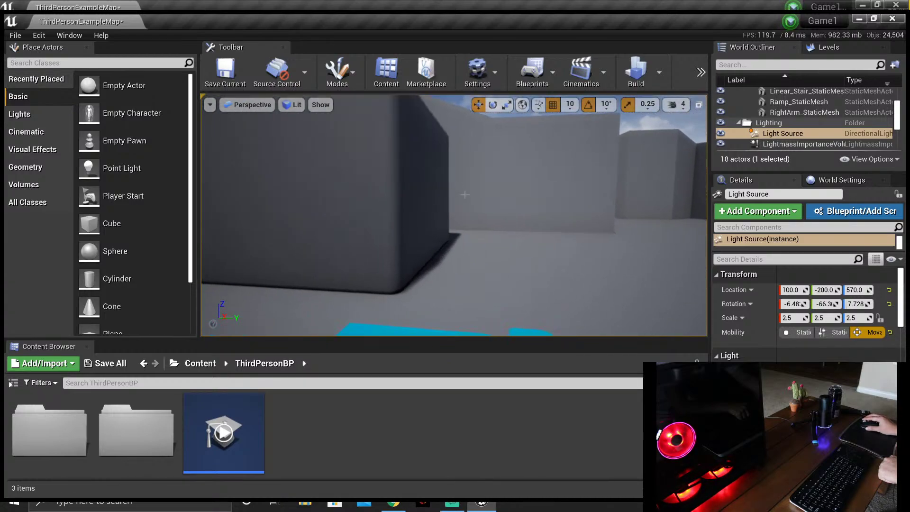
Step: Switch the Light Source's mobility to Stationary for comparison, returning it to Movable
click(826, 329)
click(867, 331)
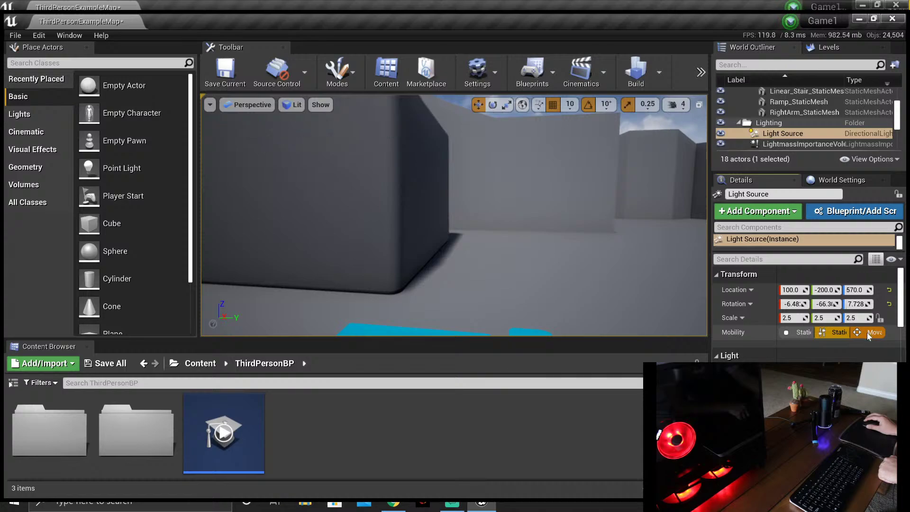
click(846, 332)
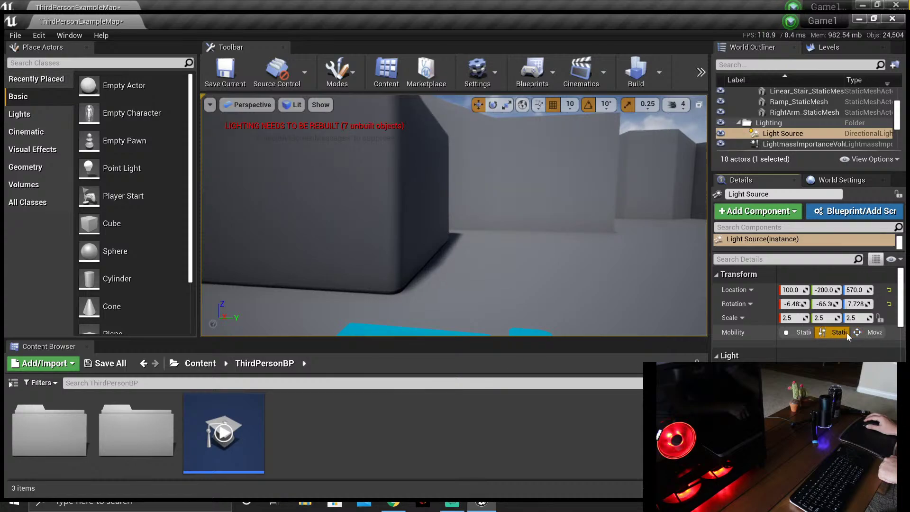
click(870, 334)
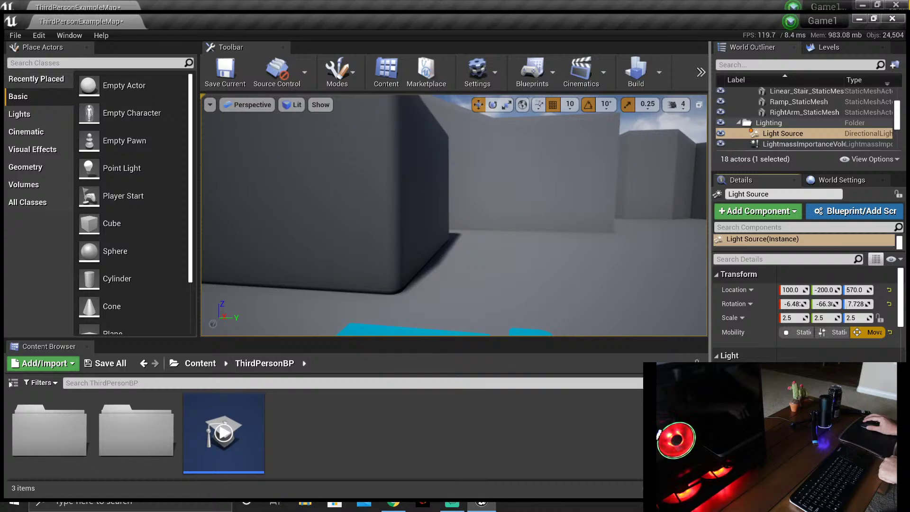
Step: Examine the cube's shadow on the floor near the wall under the movable light
mouse_move(541, 236)
right_down()
mouse_move(512, 239)
mouse_move(557, 229)
mouse_move(530, 228)
right_up()
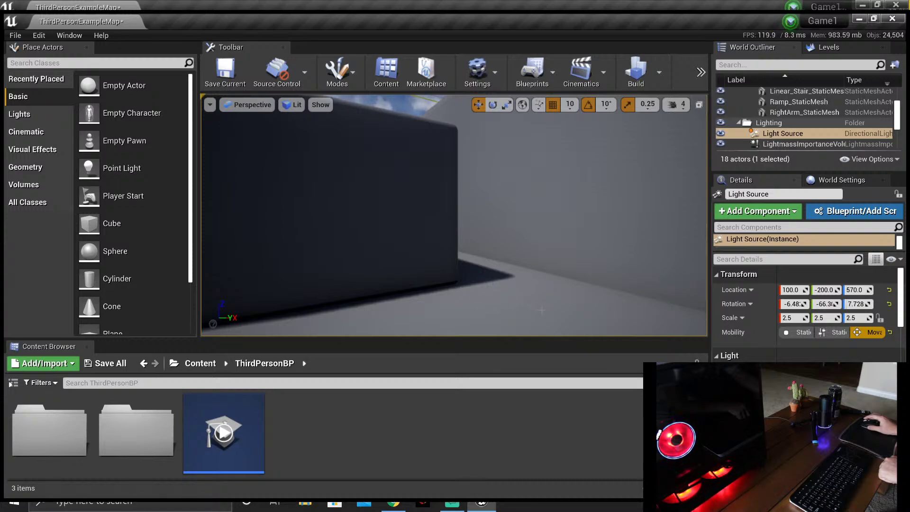
right_drag(450, 213, 555, 239)
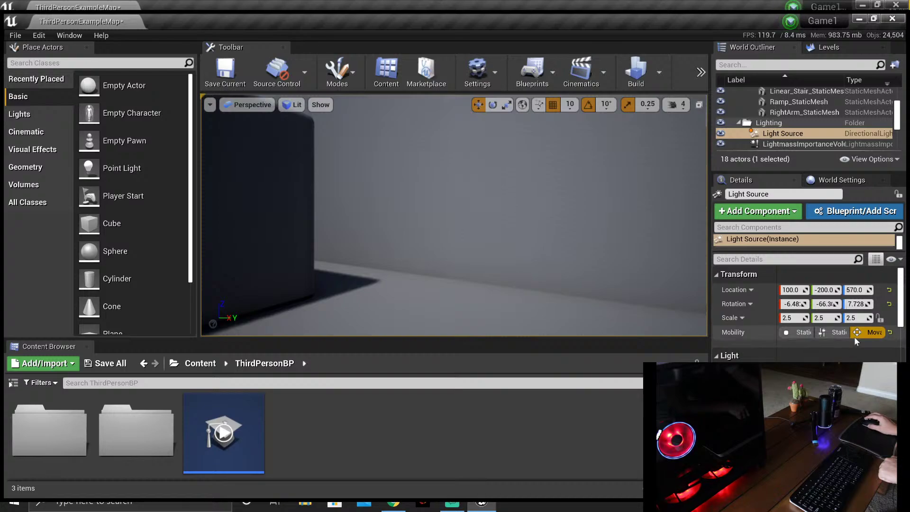
mouse_move(455, 249)
right_down()
mouse_move(479, 244)
mouse_move(455, 250)
right_up()
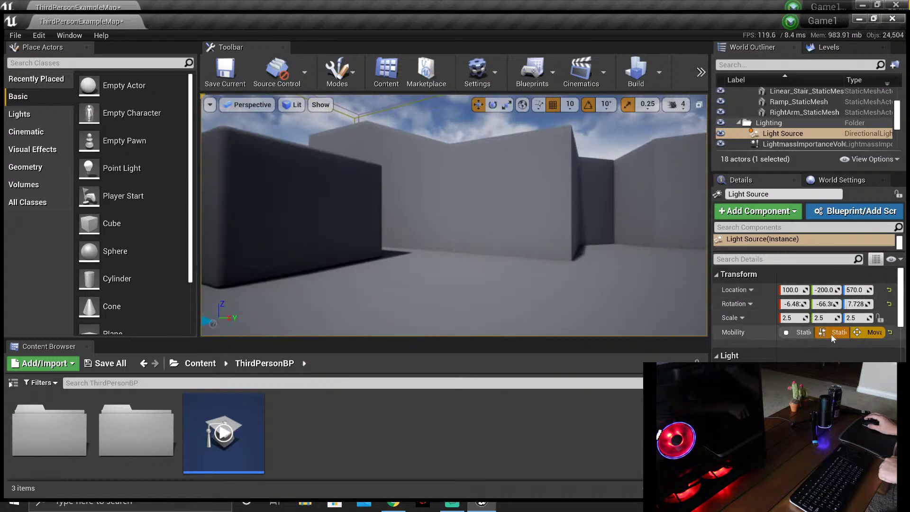
Step: Set the Light Source's mobility to Static
click(794, 332)
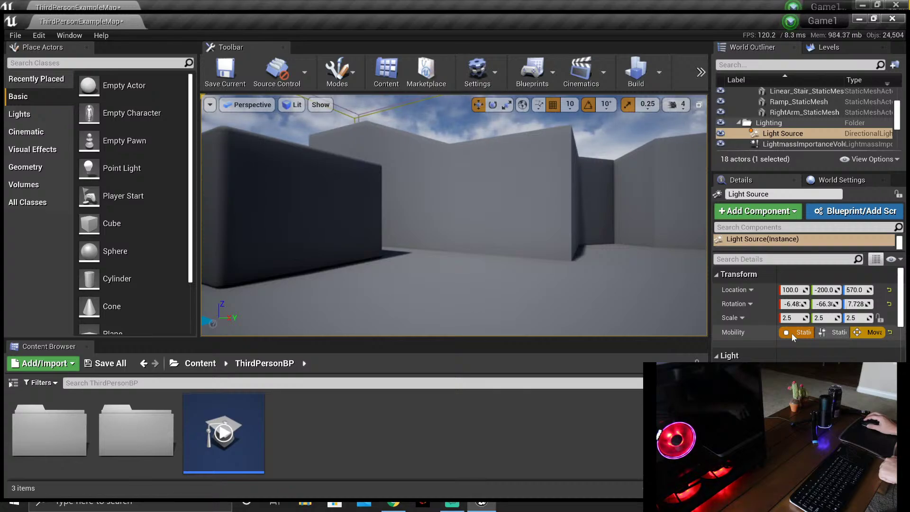
click(824, 332)
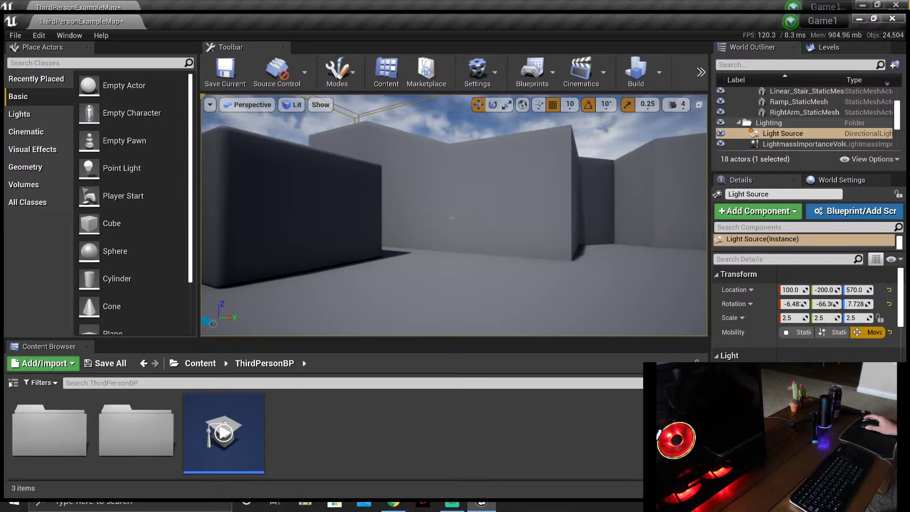
right_drag(438, 245, 517, 246)
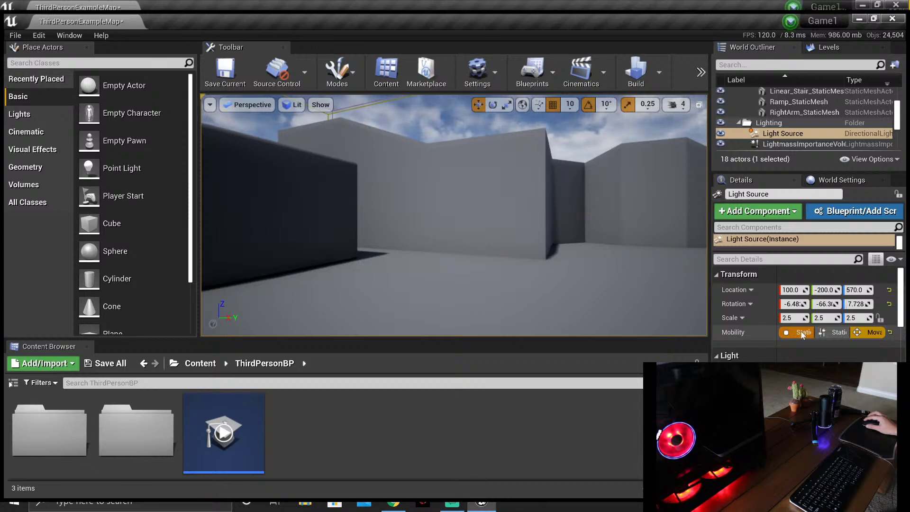
click(821, 332)
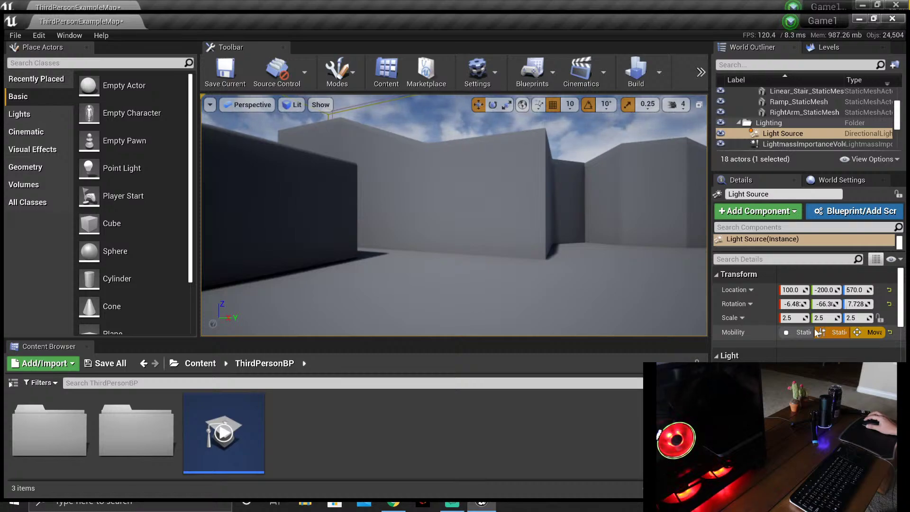
click(800, 331)
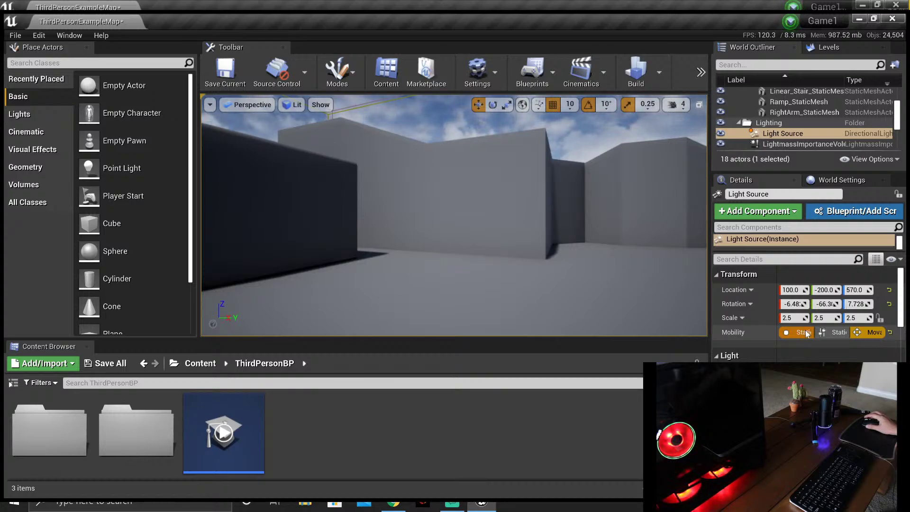
click(823, 332)
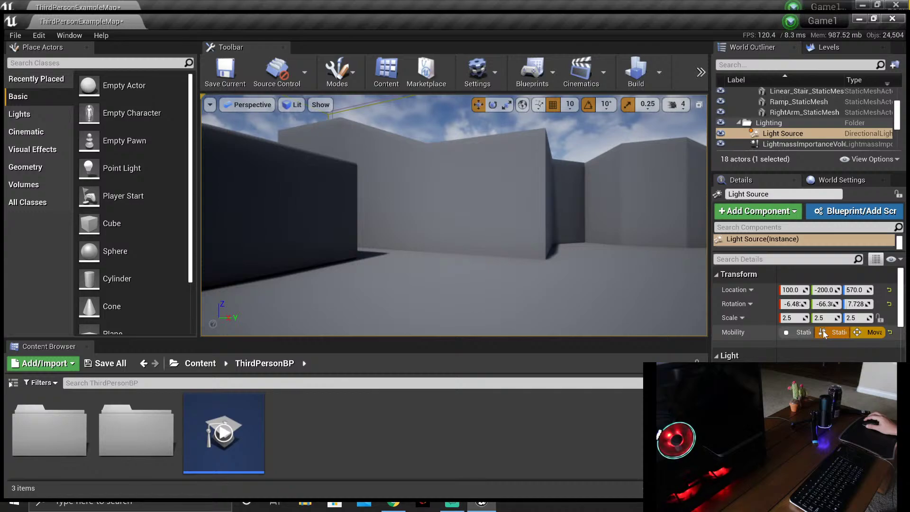
click(800, 333)
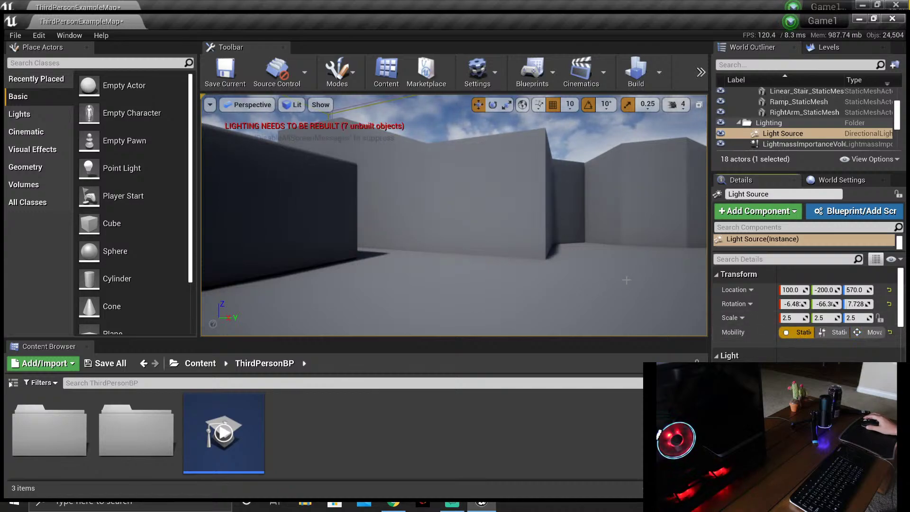
Step: Examine the Third Person level under the static light, including the cube and character, also in the full-screen viewport
right_drag(626, 279, 630, 317)
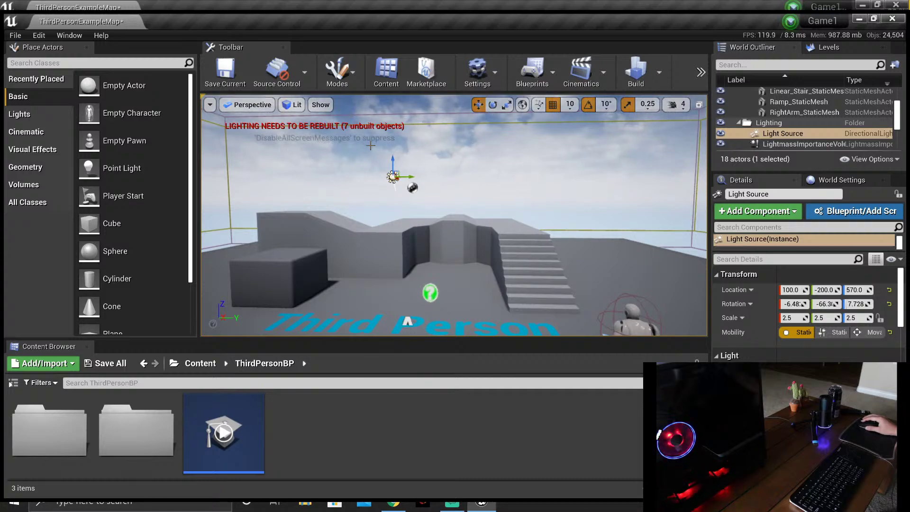
right_drag(370, 145, 370, 180)
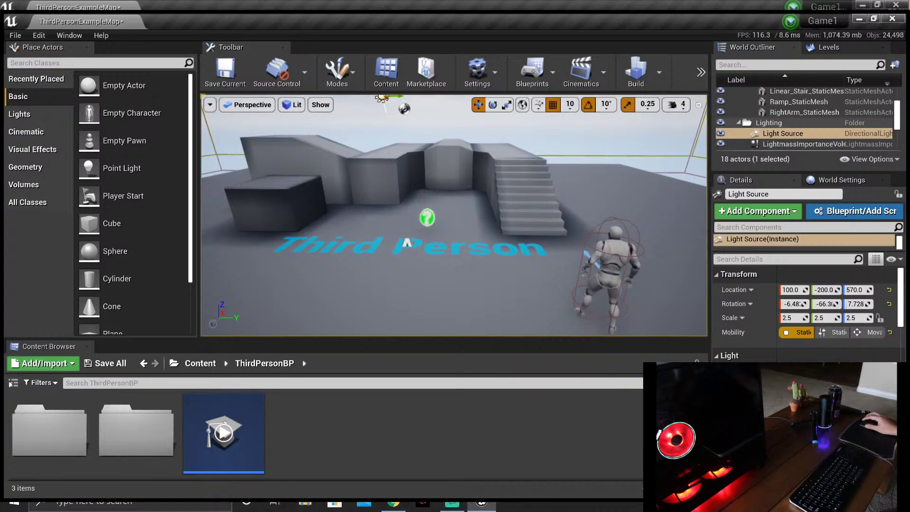
click(454, 505)
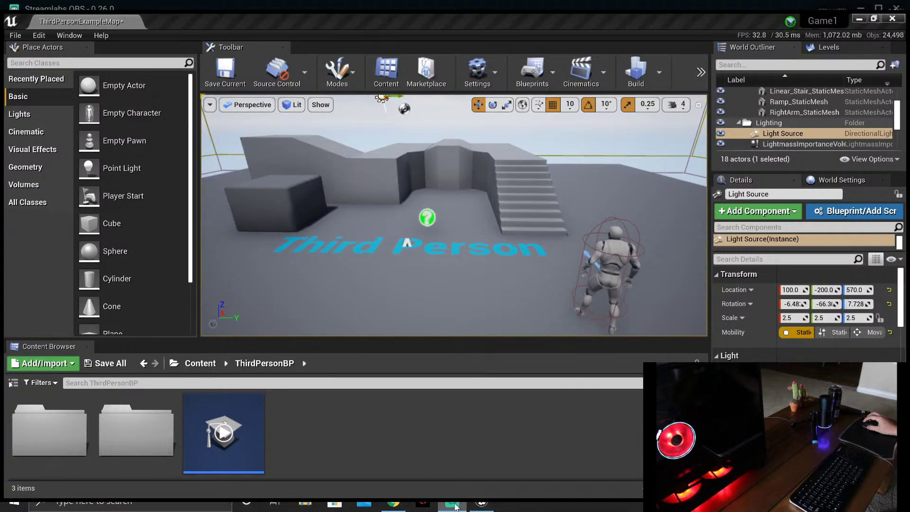
click(481, 504)
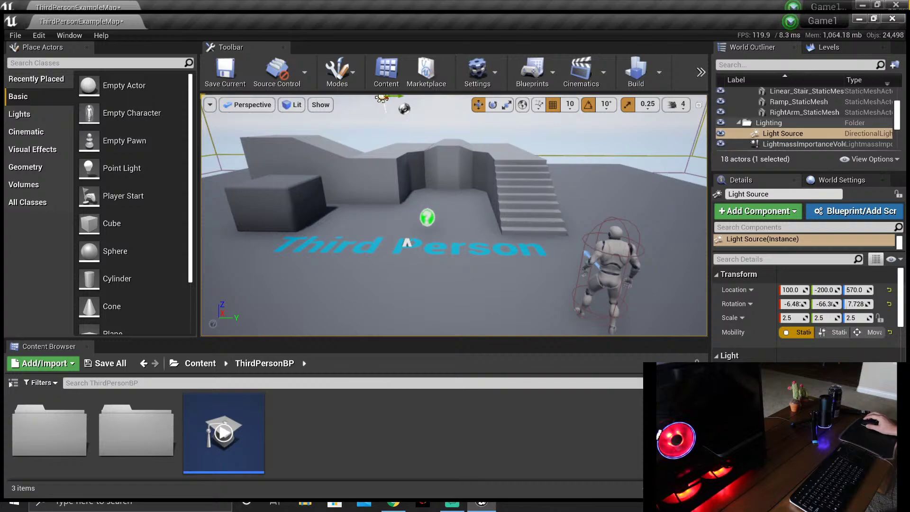
right_drag(454, 215, 434, 191)
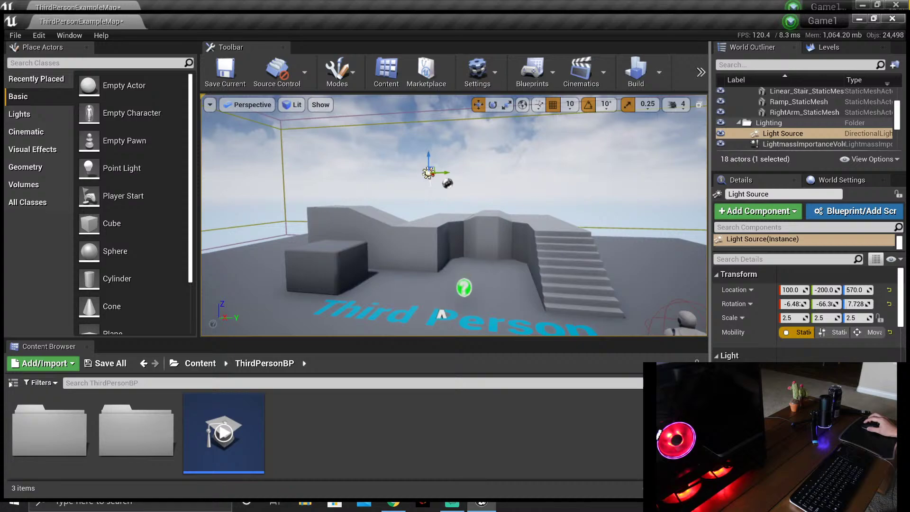
right_drag(476, 257, 575, 214)
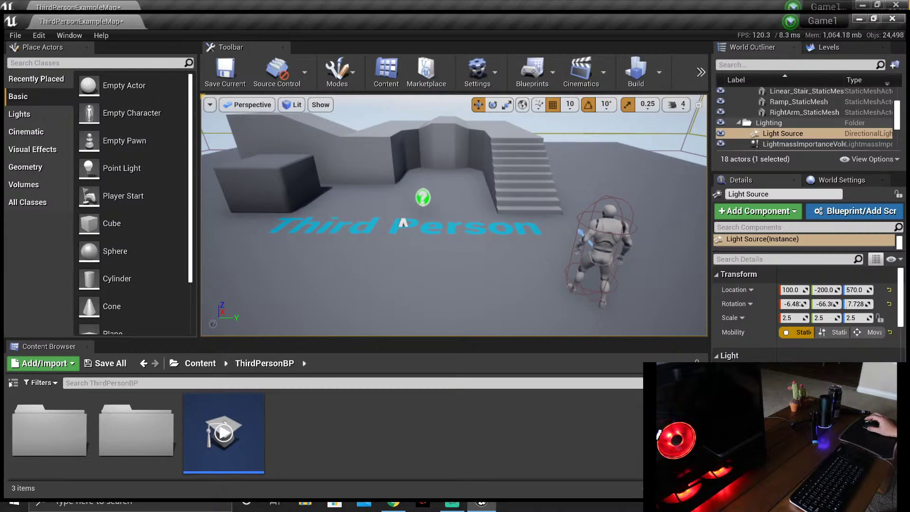
right_drag(576, 215, 576, 185)
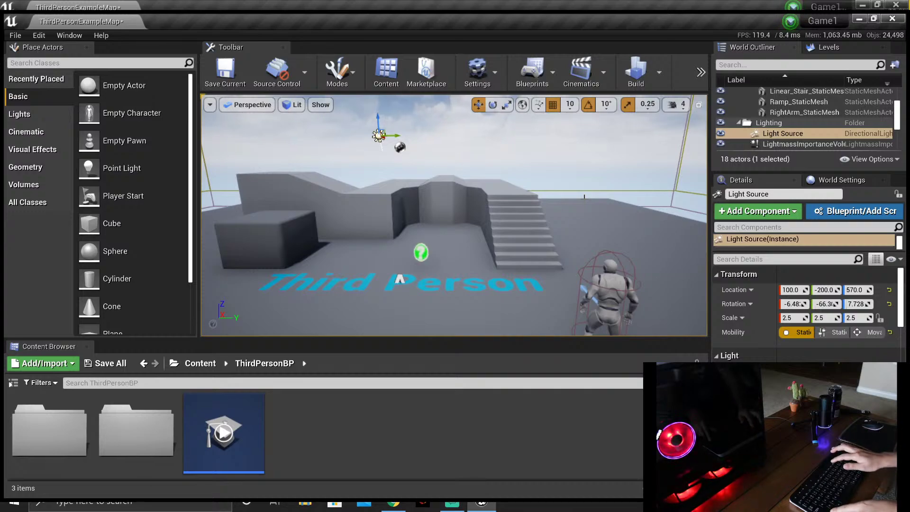
key(F11)
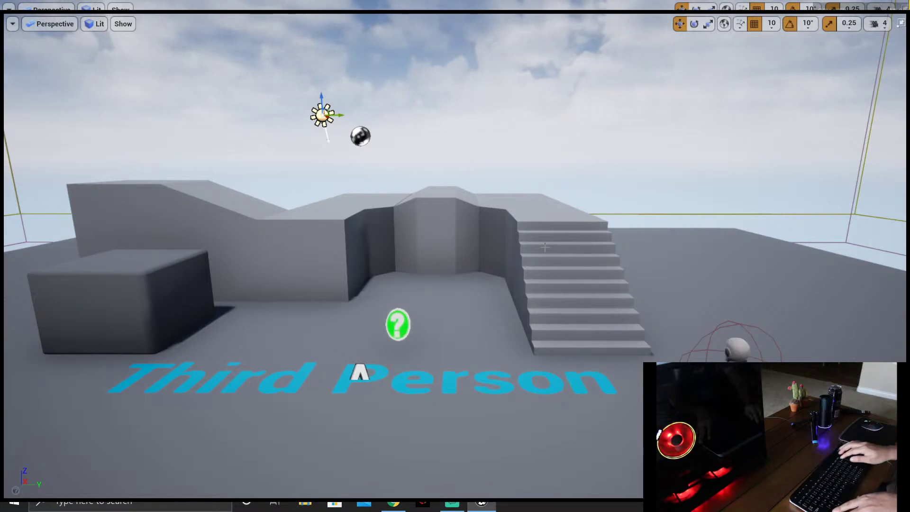
key(F11)
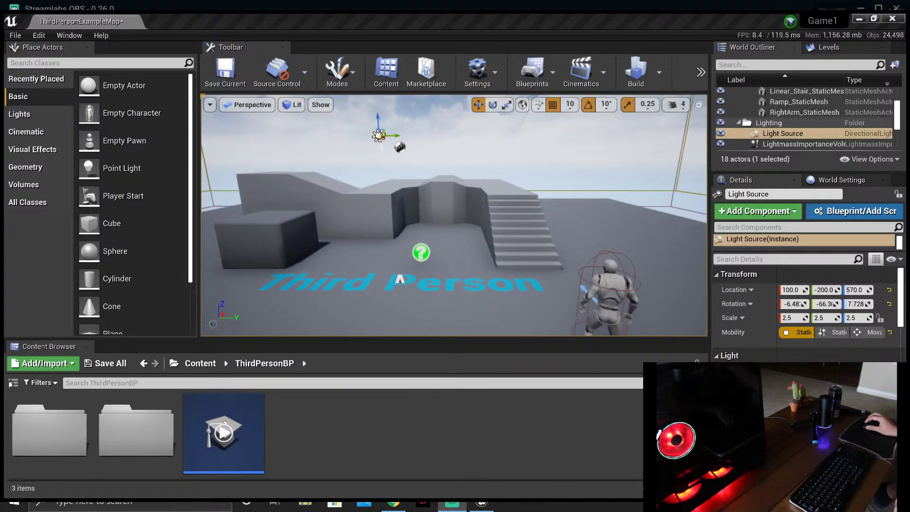
Step: Switch to Streamlabs OBS and turn on Performance Mode for the stream preview
key(alt+Tab)
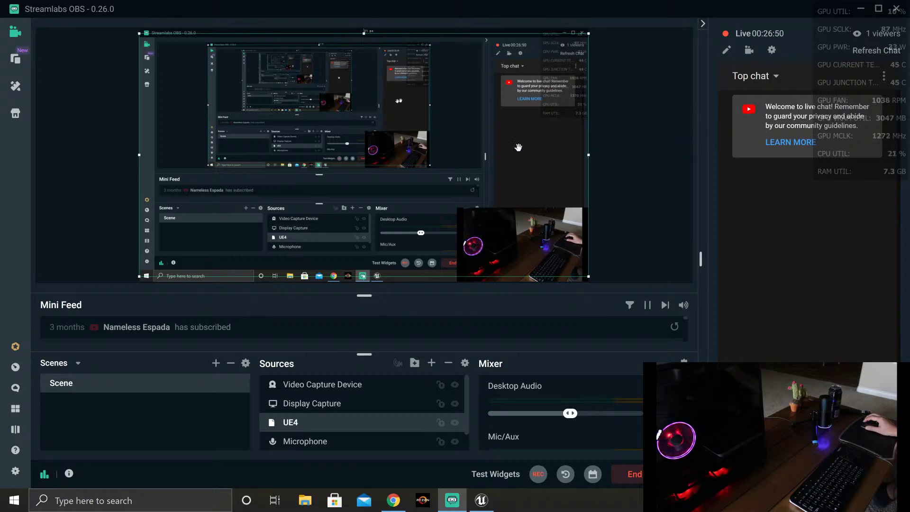
right_click(482, 155)
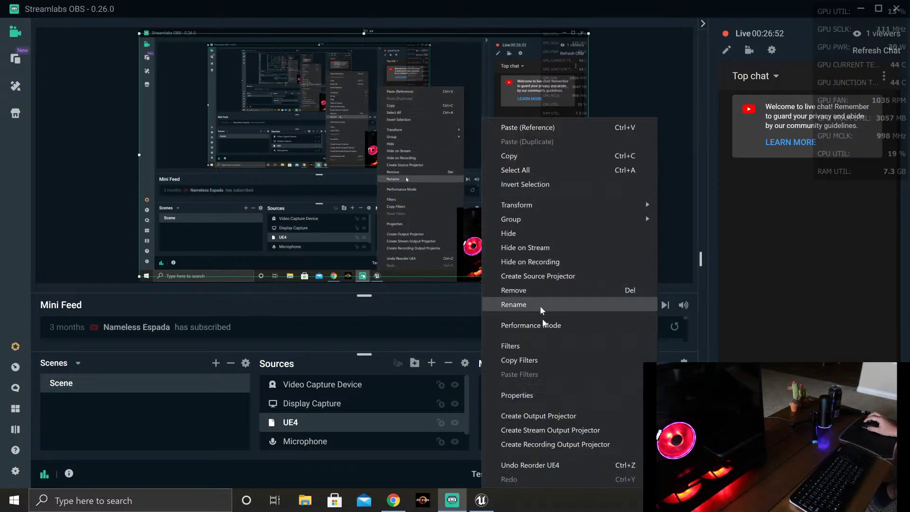
click(560, 326)
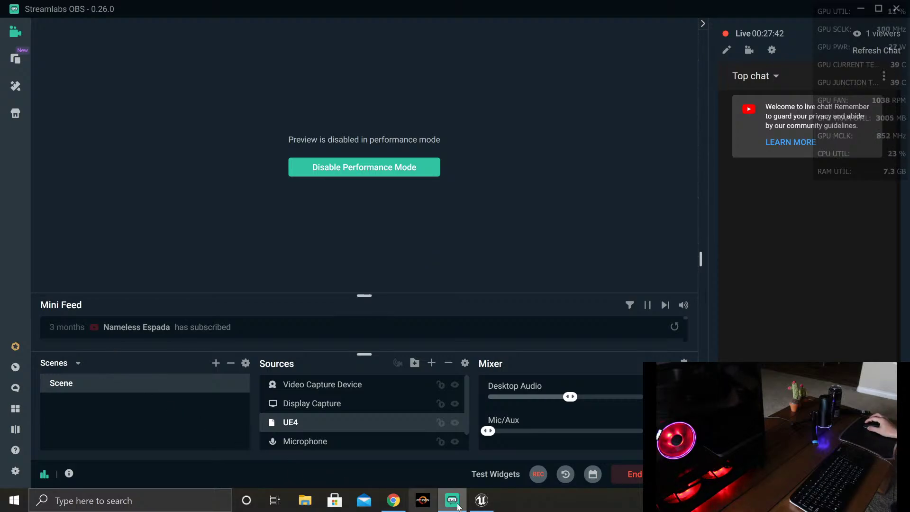
Step: Check the capture between Streamlabs OBS and Unreal Editor, finishing in the Unreal Editor level
click(477, 501)
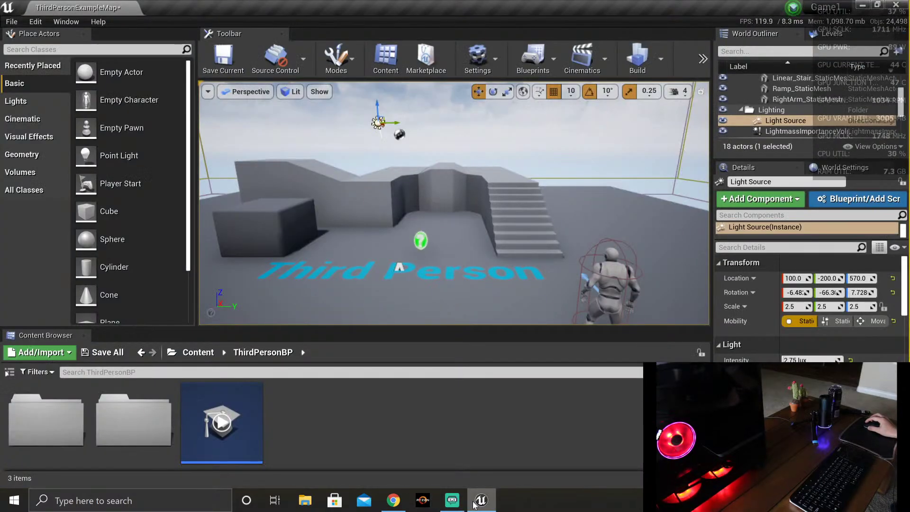
click(452, 500)
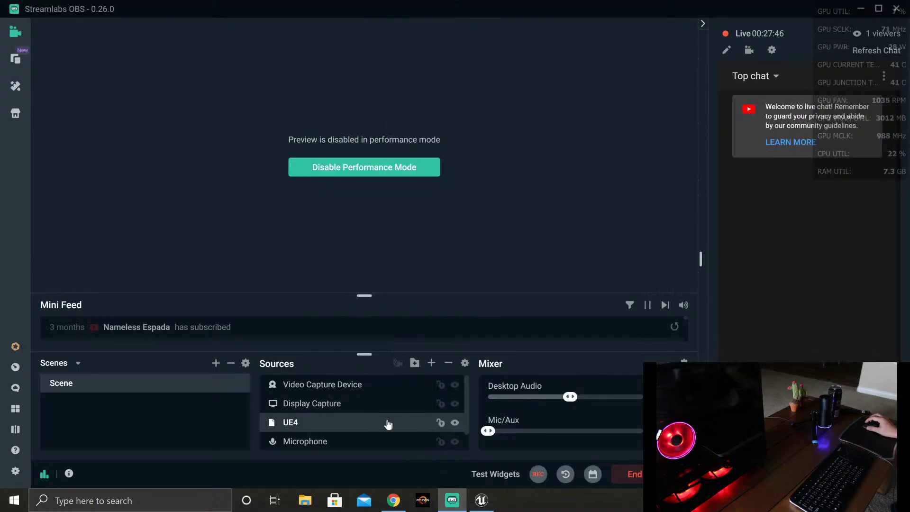
key(alt+Tab)
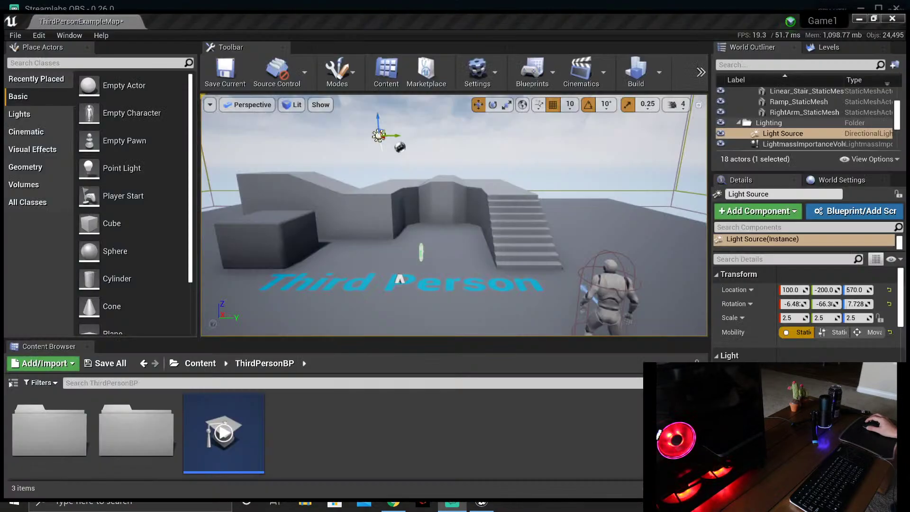
click(482, 505)
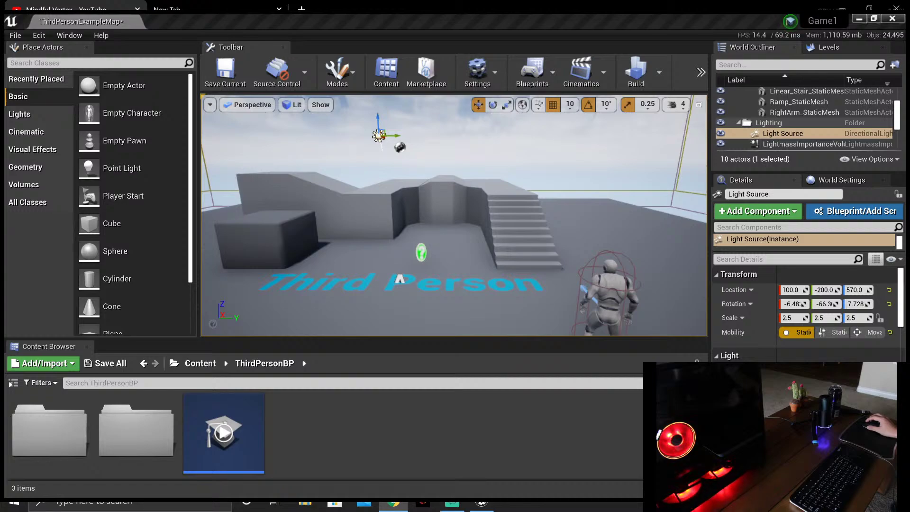
click(482, 505)
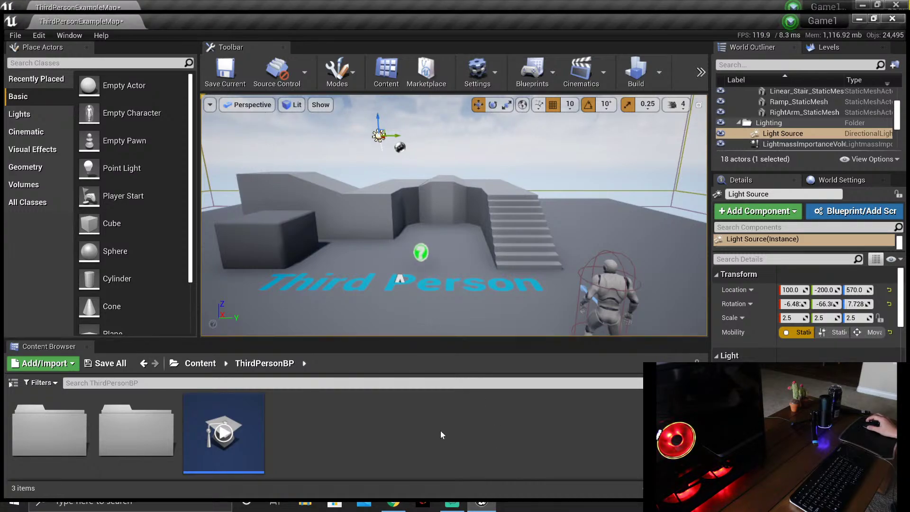
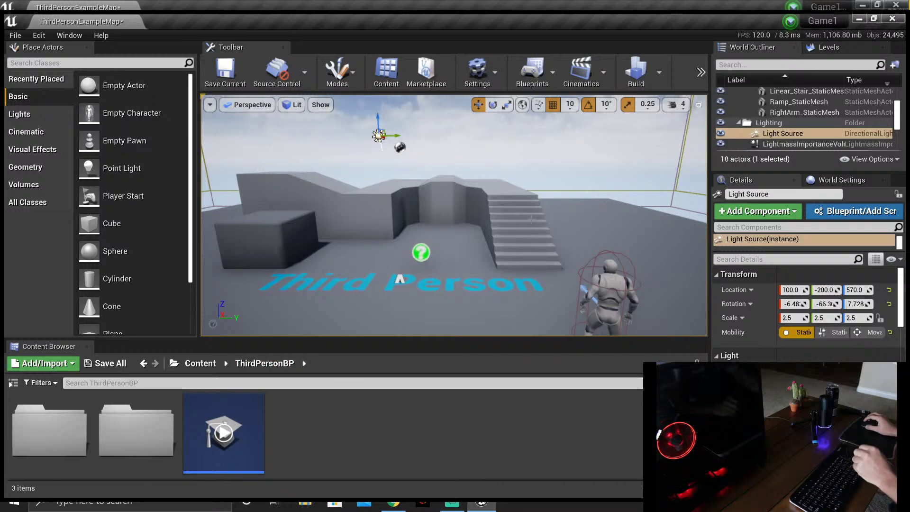
Step: Look around the Third Person level, selecting the sphere reflection capture and the sky sphere in the viewport
mouse_move(653, 198)
right_down()
mouse_move(635, 189)
mouse_move(658, 199)
mouse_move(650, 201)
right_up()
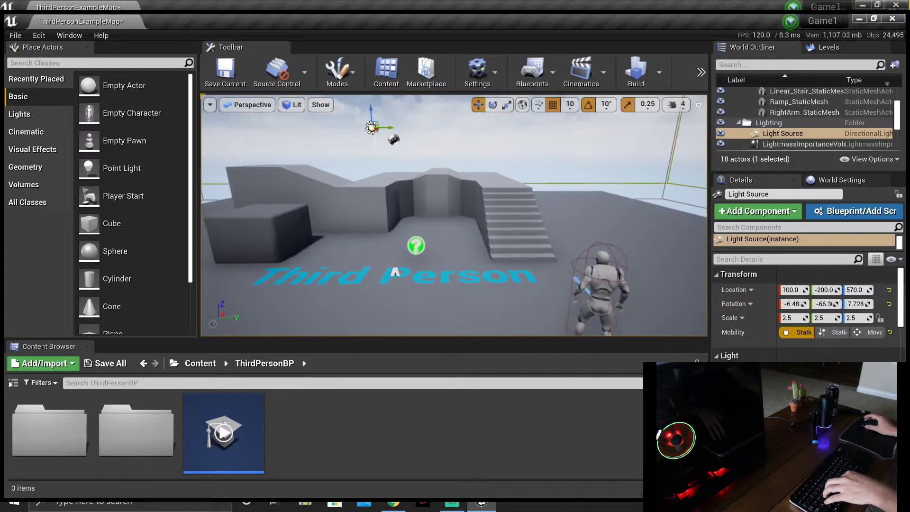
key(f)
right_drag(562, 181, 563, 181)
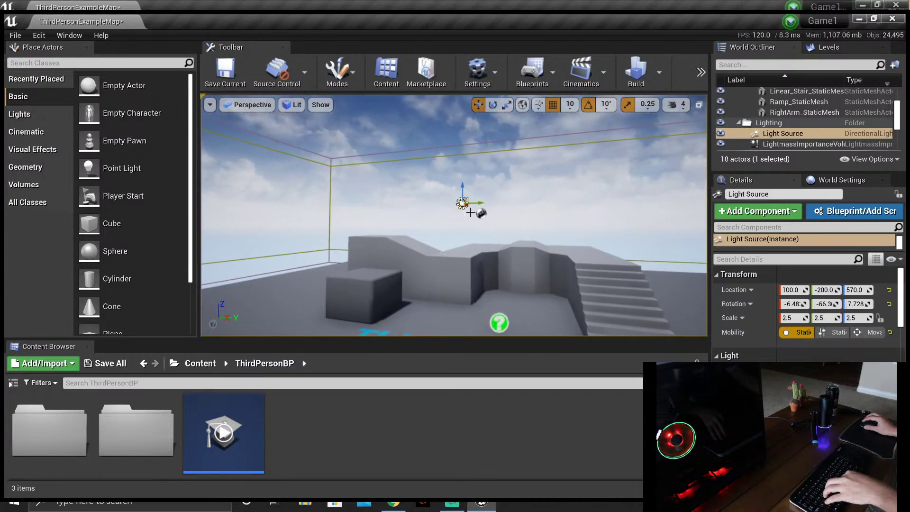
click(480, 214)
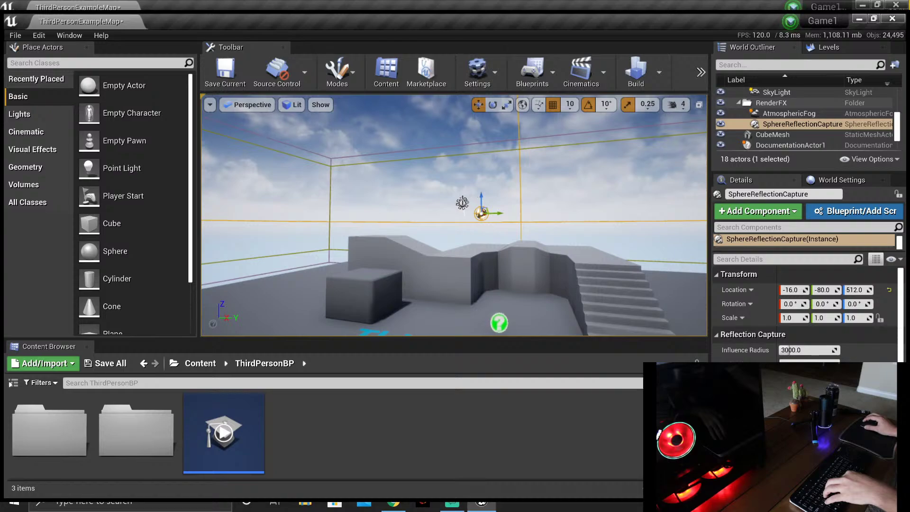
click(472, 207)
drag(471, 207, 497, 211)
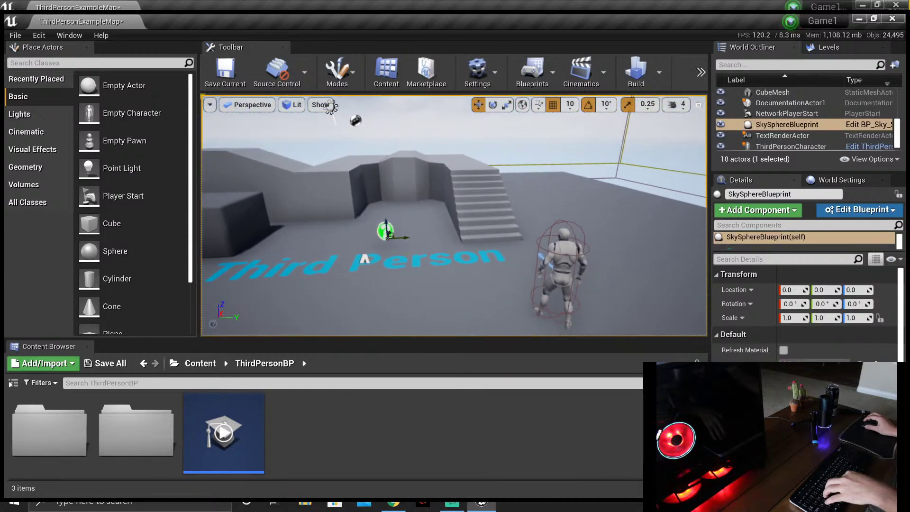
Step: Try raising the level's Floor to a Z location of about 240, and undo the move
click(364, 258)
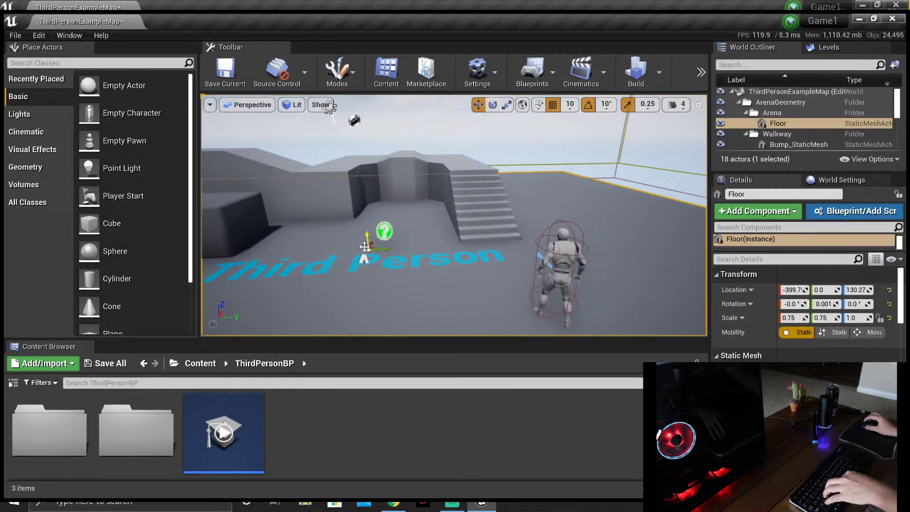
drag(364, 246, 362, 203)
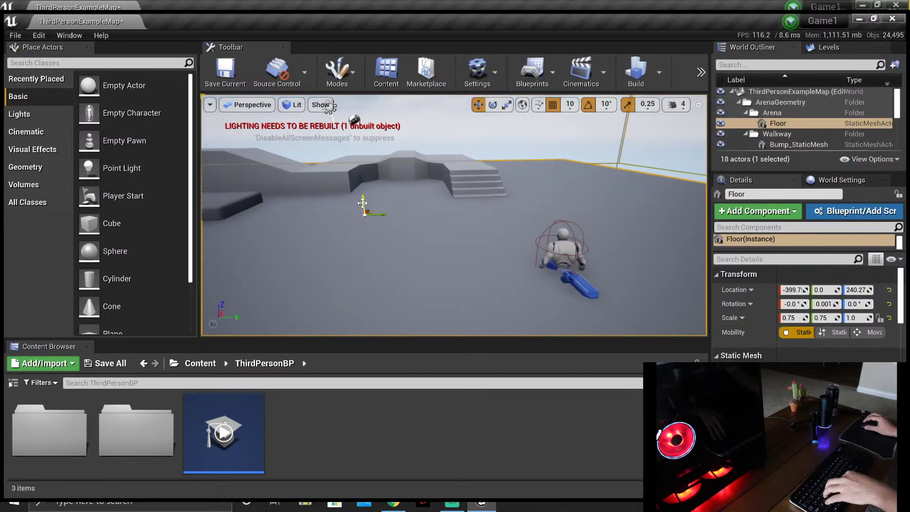
key(ctrl+z)
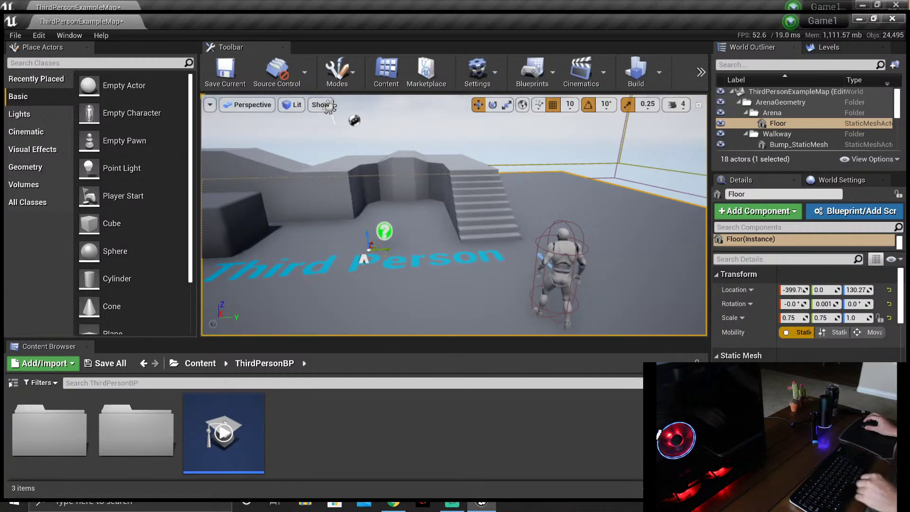
Step: Try shifting the Floor along the X axis to a location of about -439.7
mouse_move(379, 247)
mouse_down()
mouse_move(435, 245)
mouse_move(374, 244)
mouse_up()
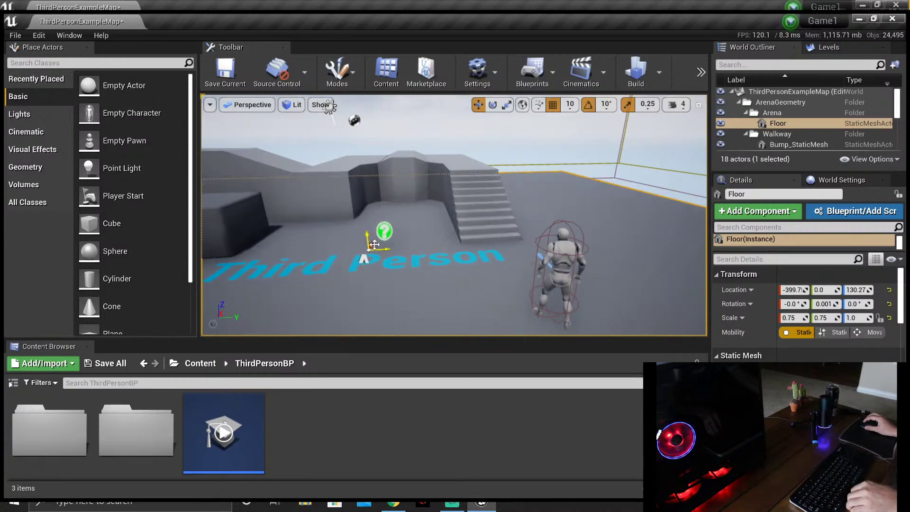
right_drag(374, 244, 334, 245)
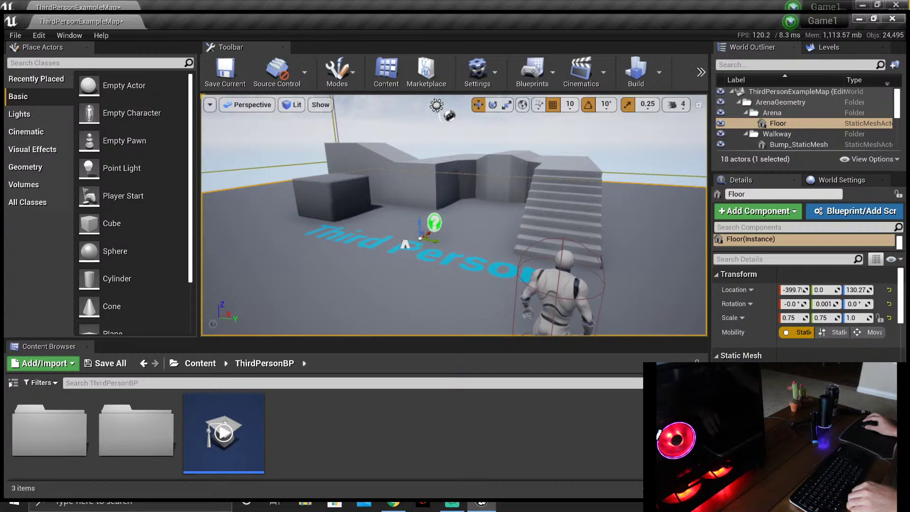
scroll(454, 214, up, 3)
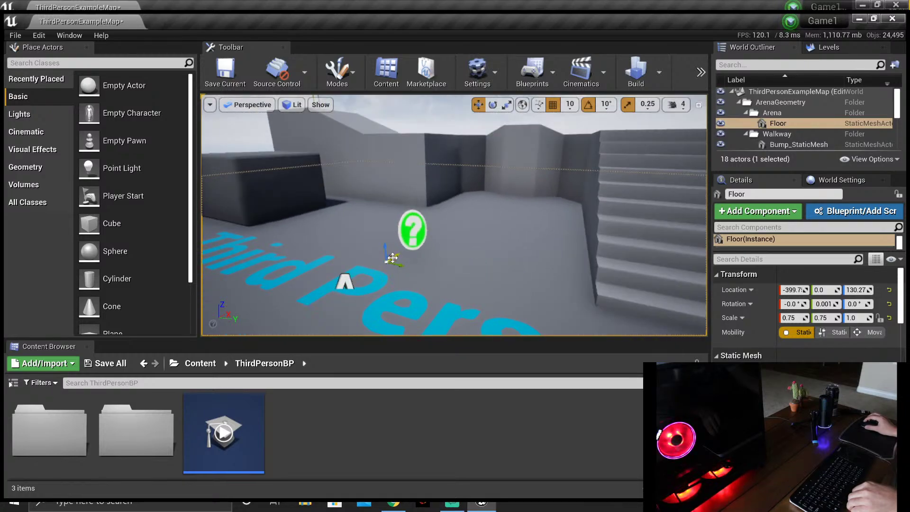
drag(392, 258, 368, 273)
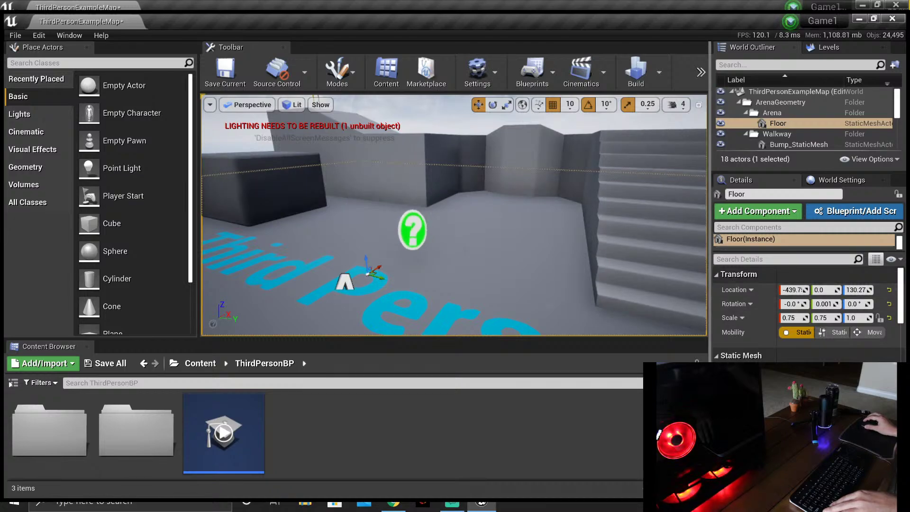
Step: Try moving the Floor along the X axis to about -299.7, and return it to its original position
click(237, 118)
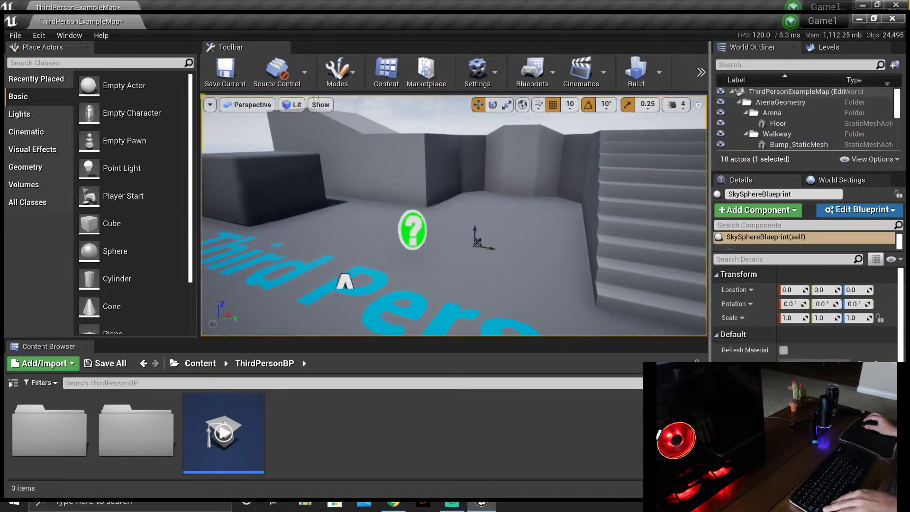
click(411, 229)
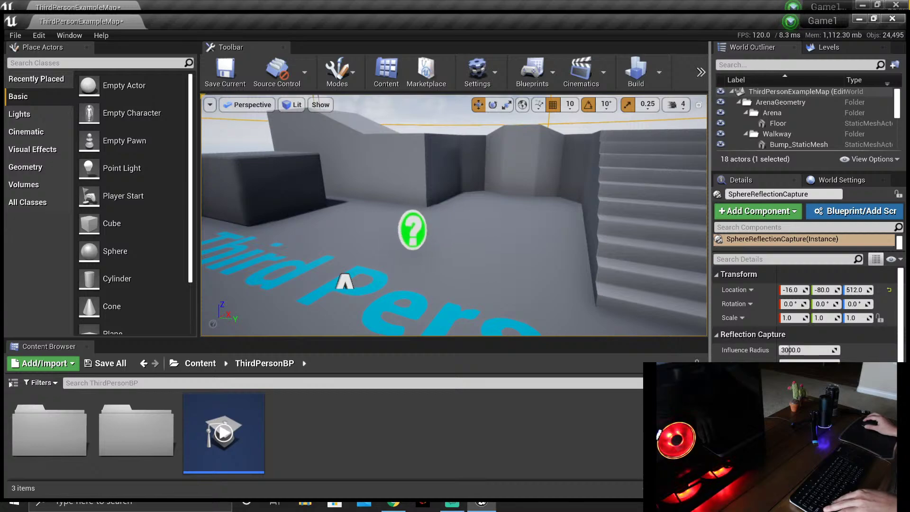
click(388, 266)
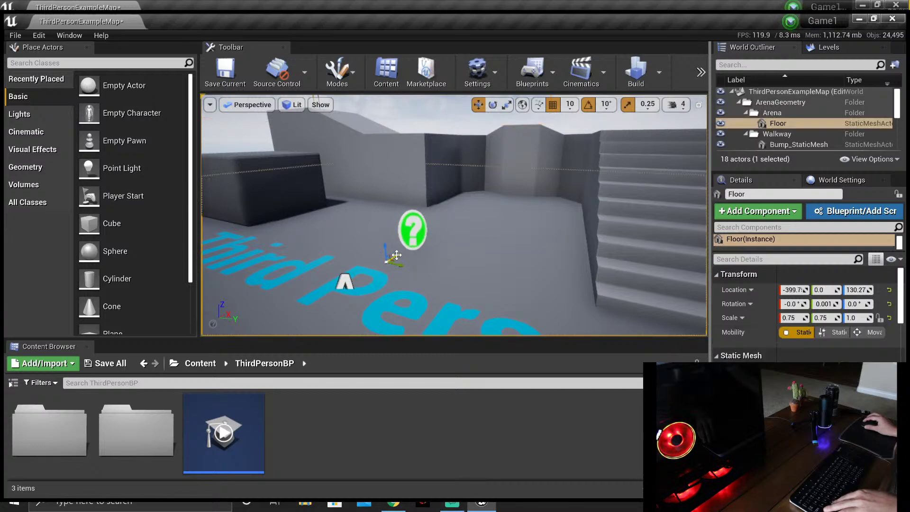
drag(396, 255, 428, 238)
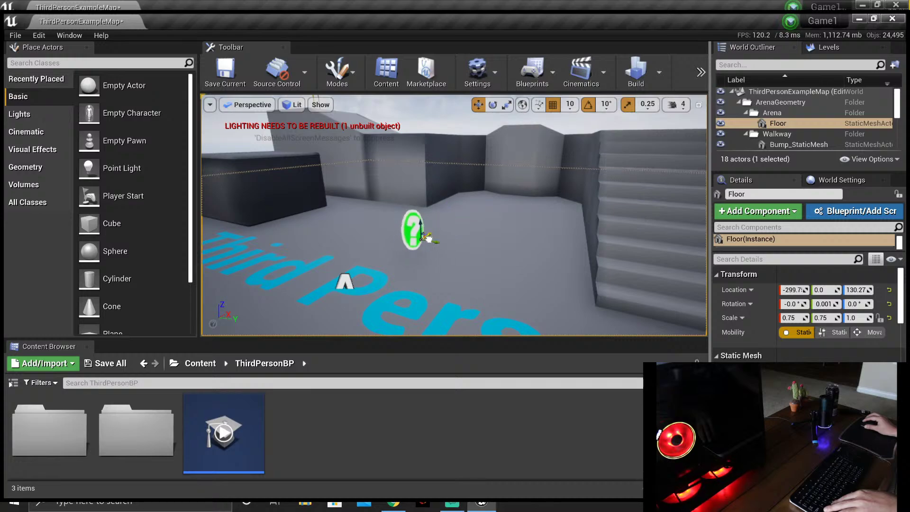
drag(407, 254, 403, 274)
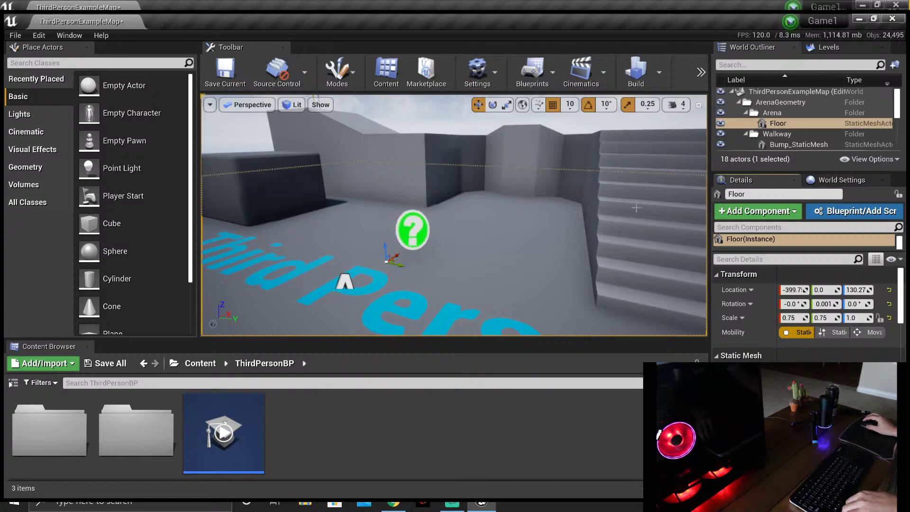
Step: Check the World Settings and the Levels list, returning to the Floor's details and the World Outliner
click(823, 184)
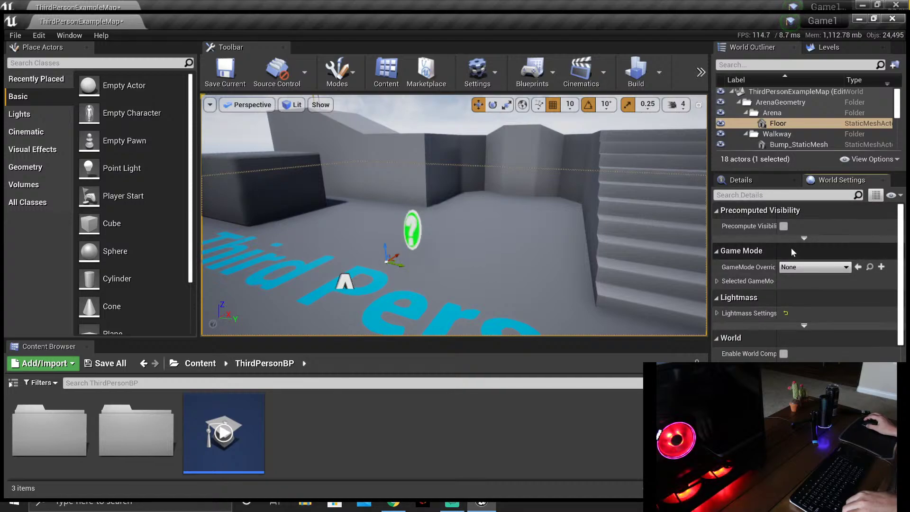
click(754, 180)
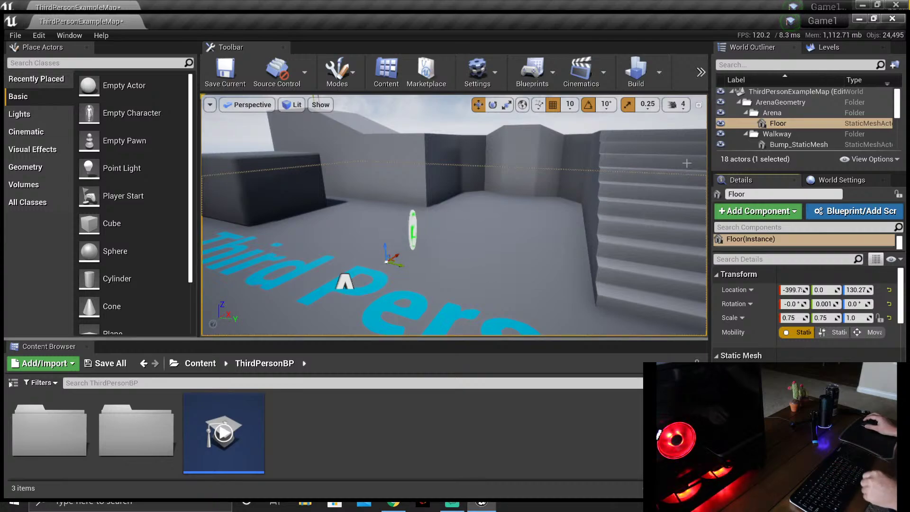
click(826, 48)
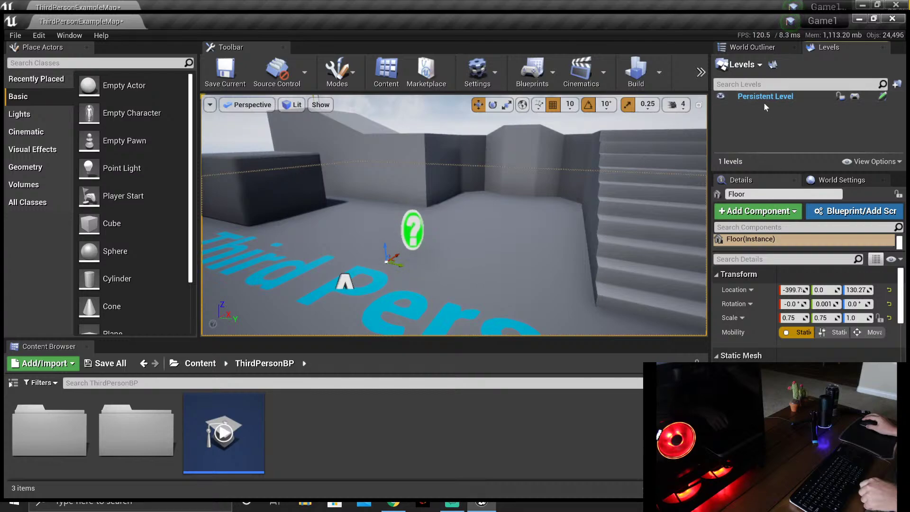
click(754, 47)
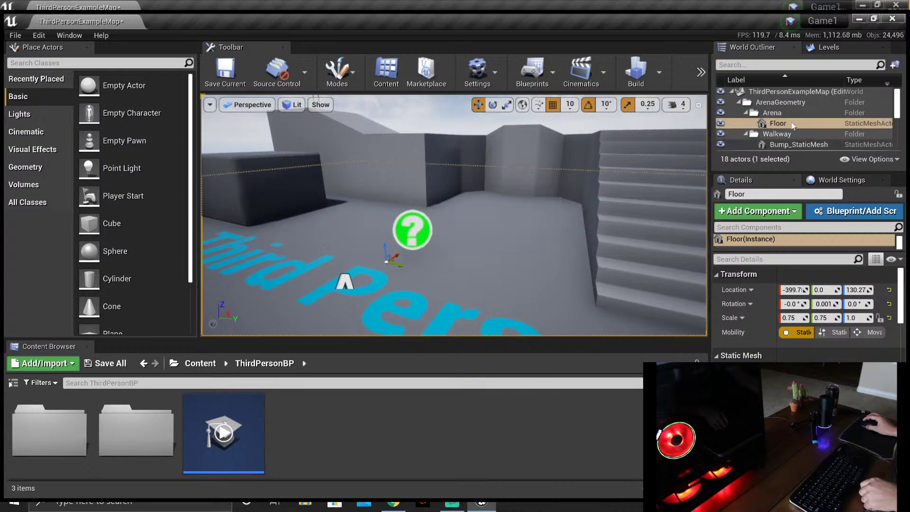
Step: Inspect the stairs, floor, walls and cube by selecting them in turn, and finish framed on the Third Person text
click(675, 174)
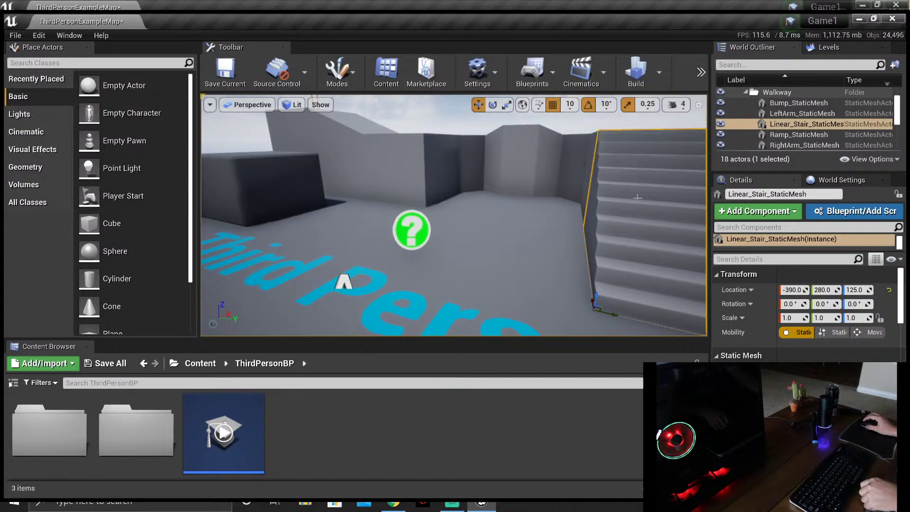
click(806, 126)
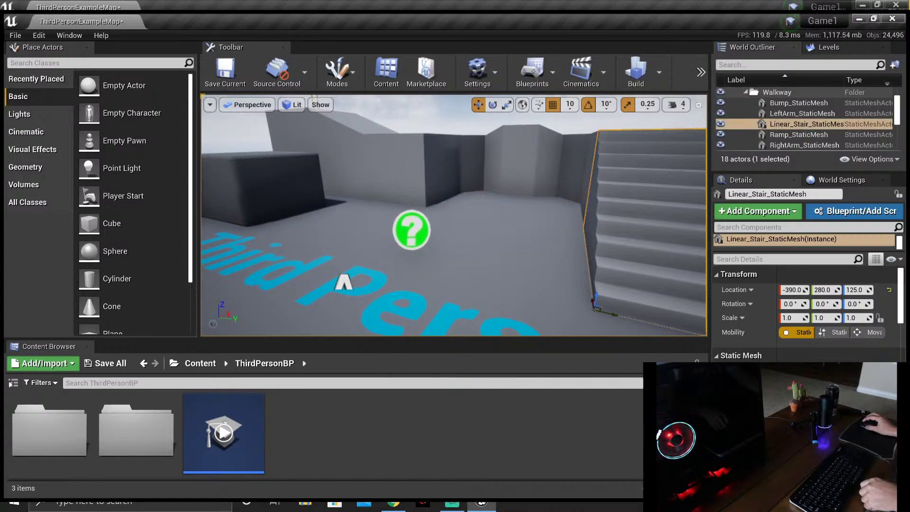
click(474, 214)
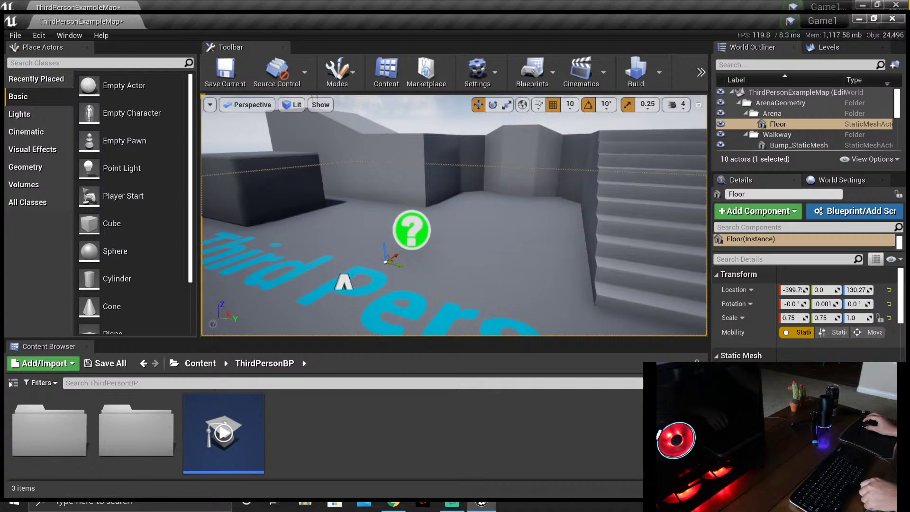
click(428, 180)
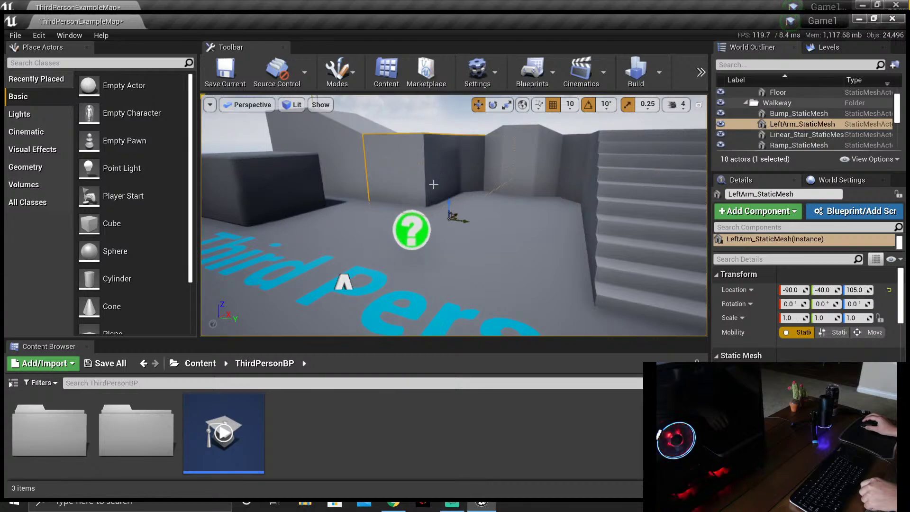
click(277, 190)
click(314, 241)
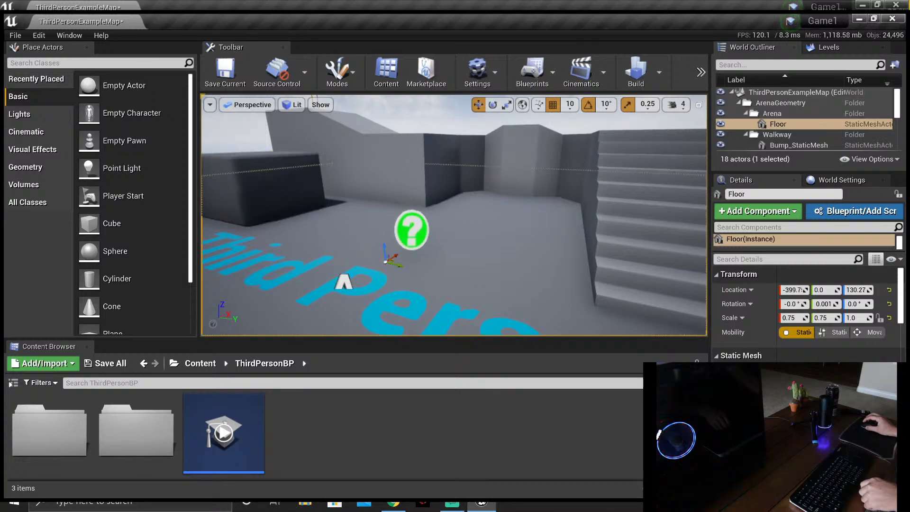
click(288, 203)
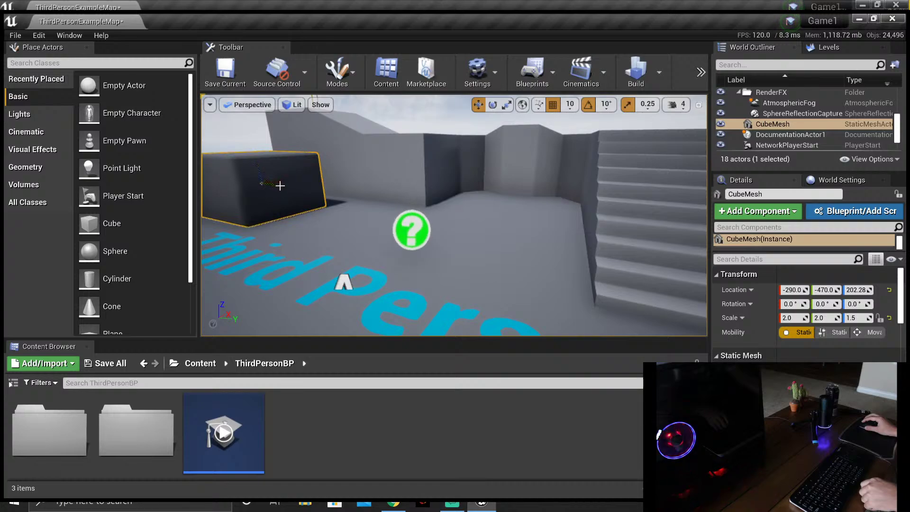
key(ctrl+z)
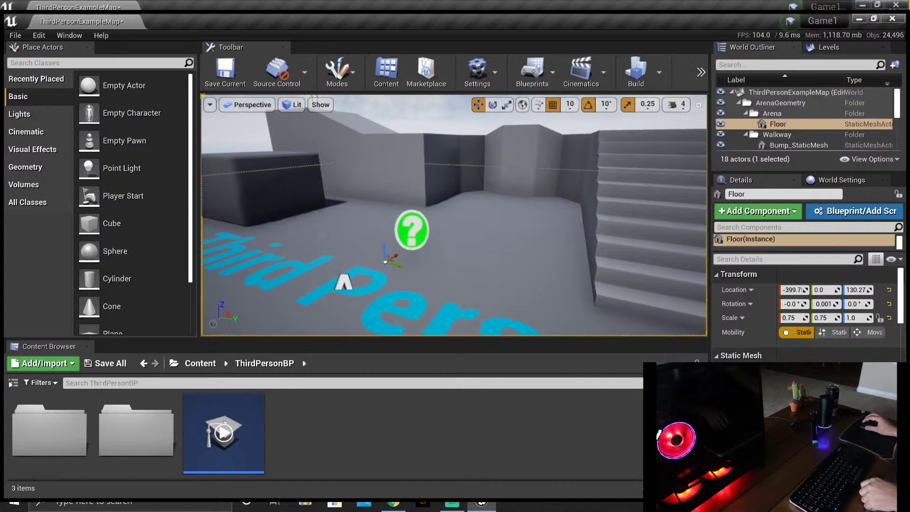
click(444, 181)
click(506, 156)
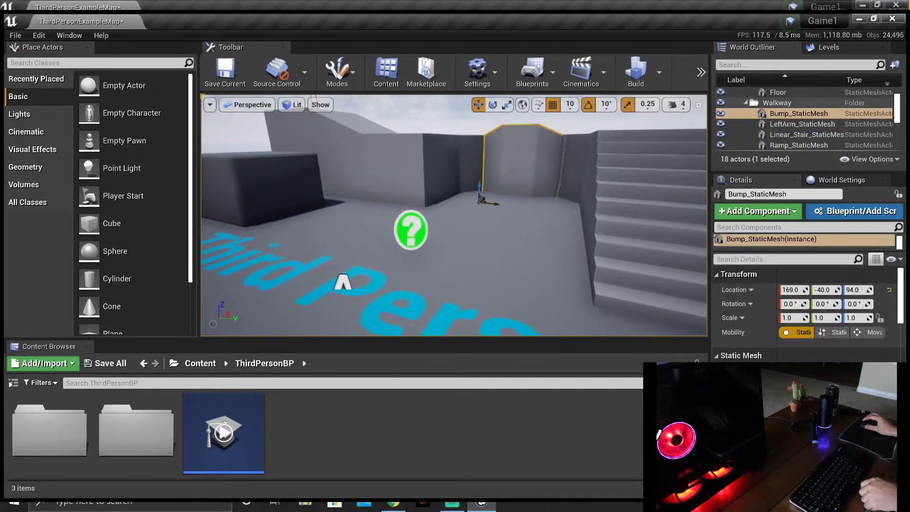
key(f)
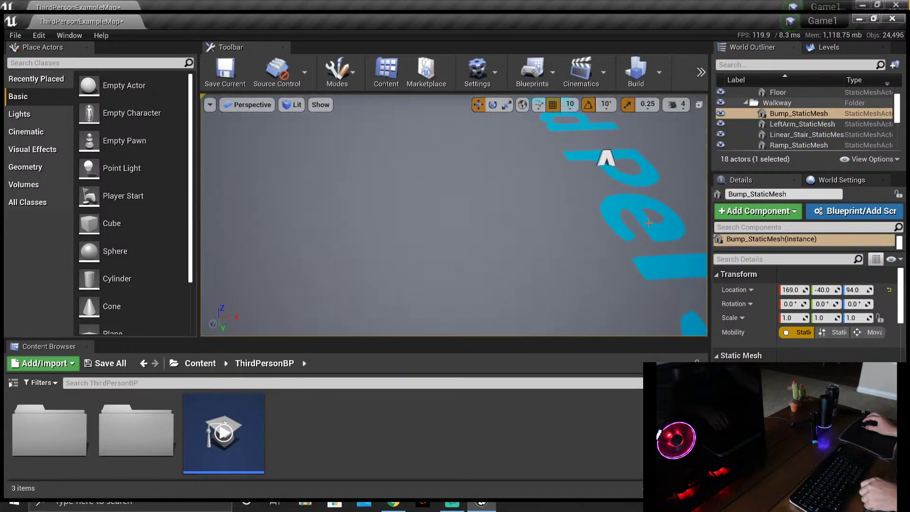
click(605, 160)
key(f)
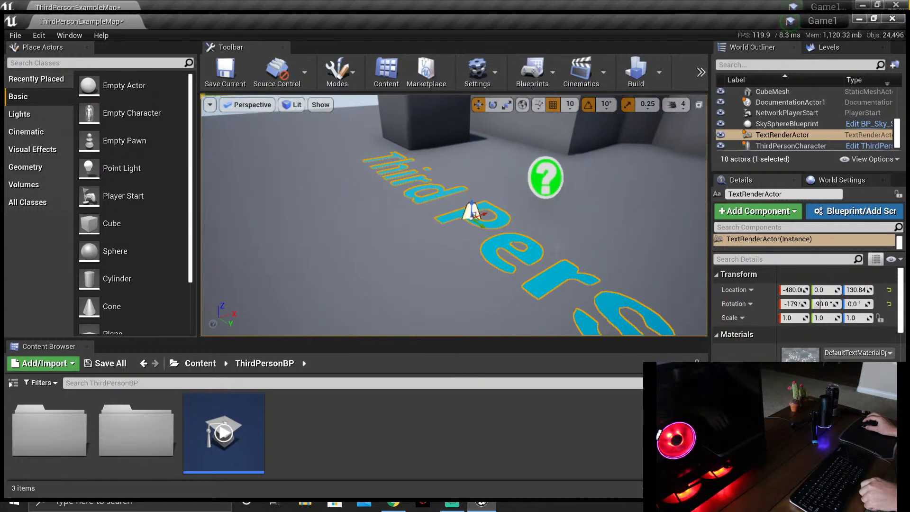
Step: Select the Floor, bring up its material settings, and search the whole Content folder for "rock"
click(531, 249)
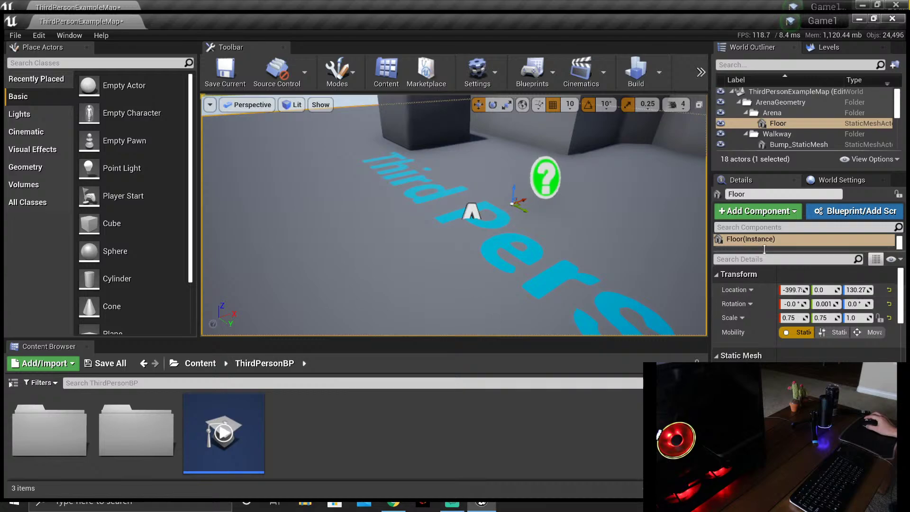
scroll(758, 337, down, 3)
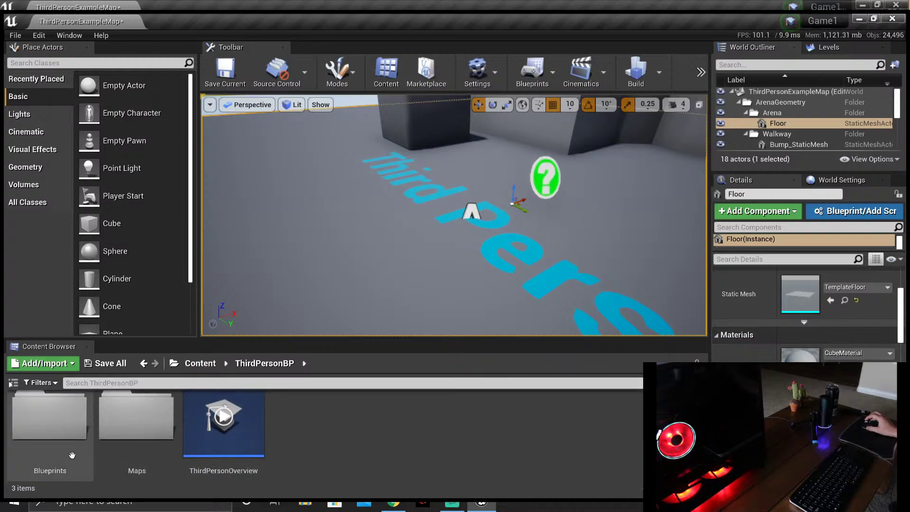
click(200, 363)
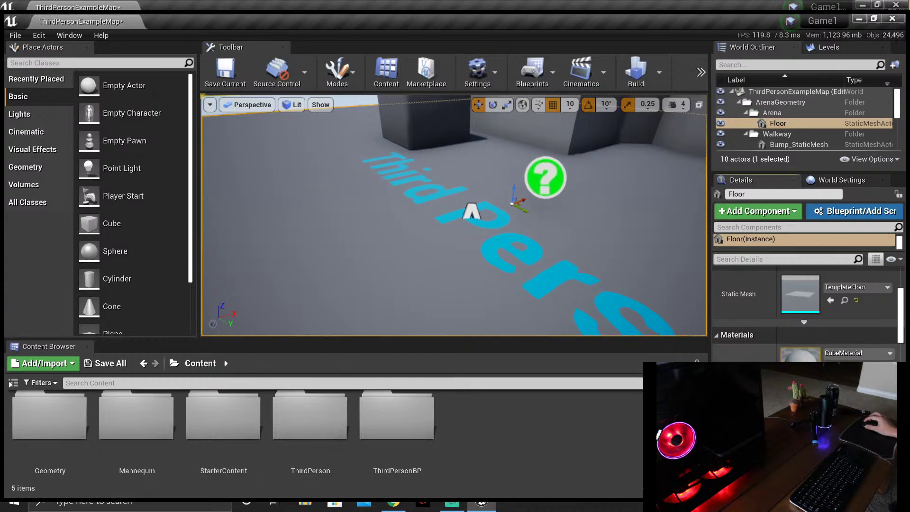
click(138, 381)
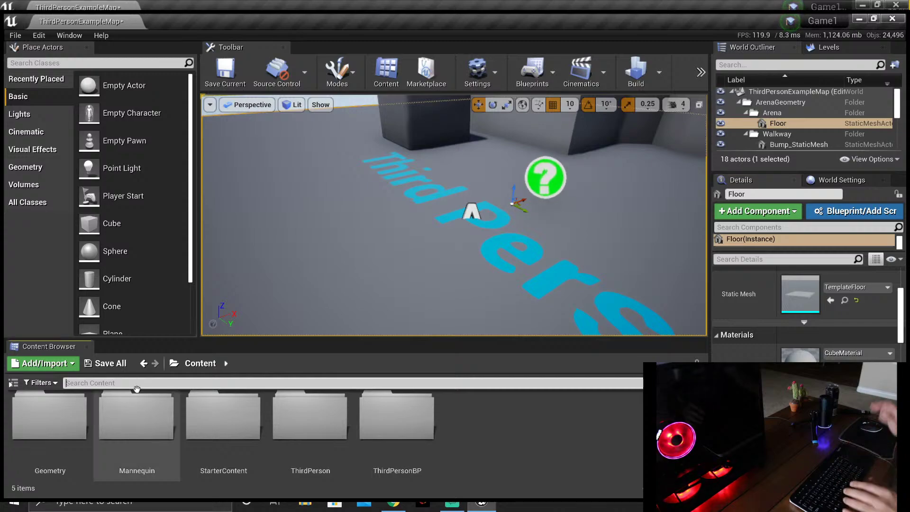
text(rock)
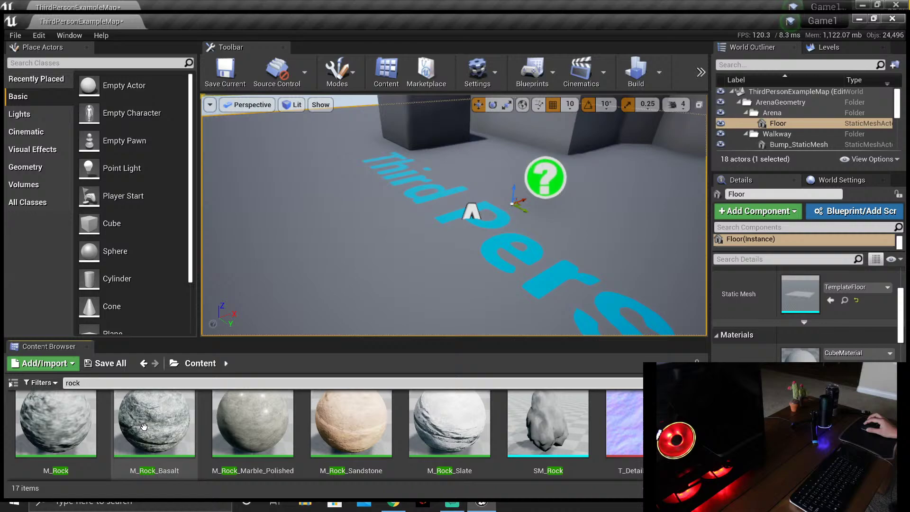
Step: Browse the rock assets and assign M_Rock_Sandstone as the Floor's material
scroll(348, 430, down, 3)
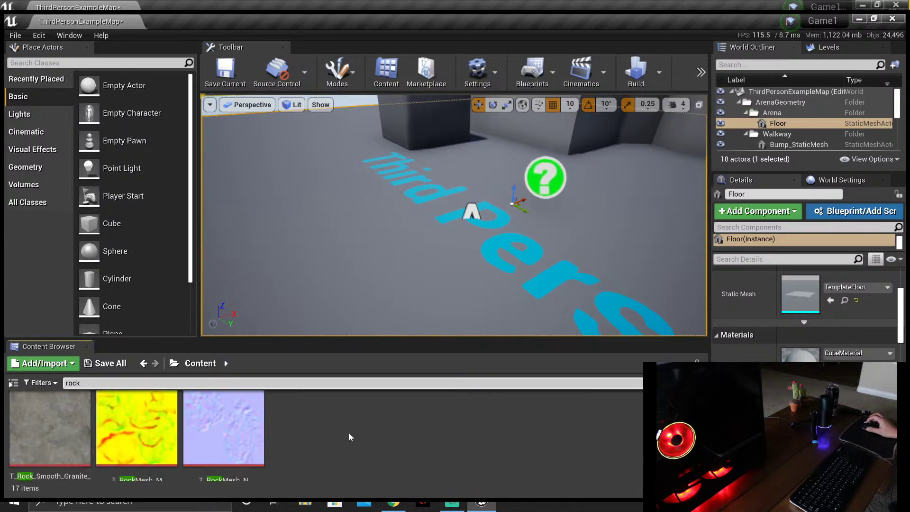
scroll(349, 431, up, 2)
scroll(348, 431, up, 2)
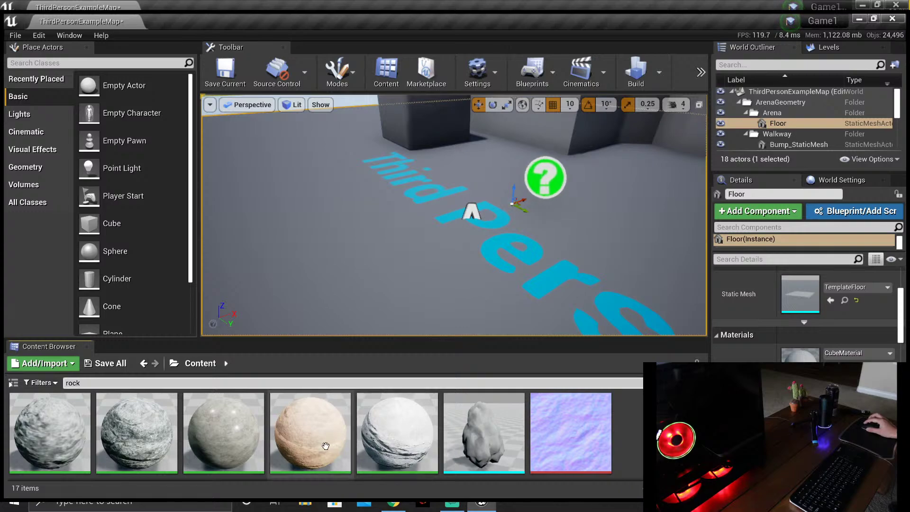
drag(326, 446, 351, 421)
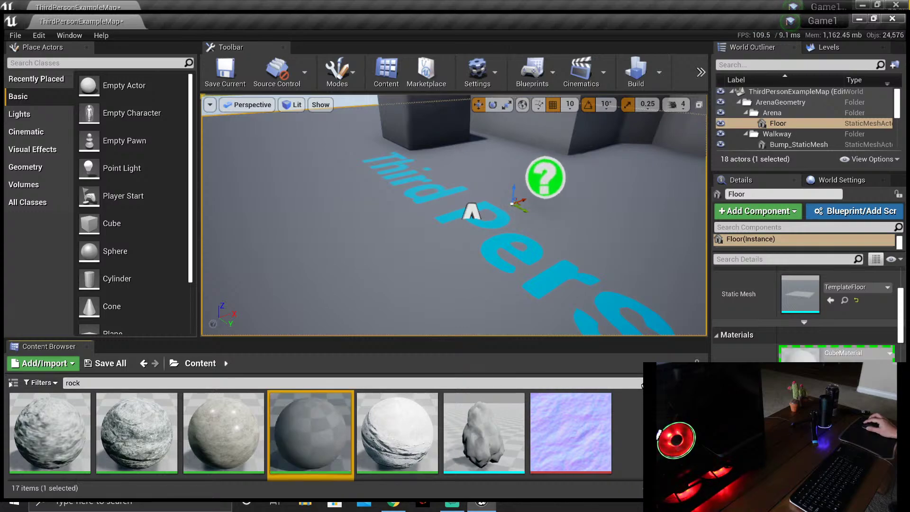
drag(642, 385, 796, 355)
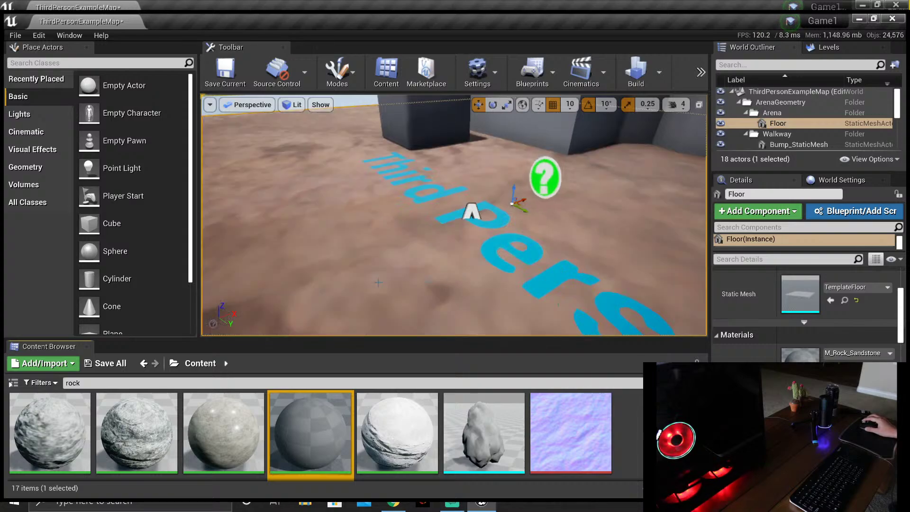
Step: Cycle the Floor's transform gizmo through the rotate, scale and move modes, finishing in move mode
mouse_move(454, 214)
right_down()
mouse_move(507, 192)
mouse_move(479, 208)
mouse_move(502, 203)
mouse_move(435, 213)
right_up()
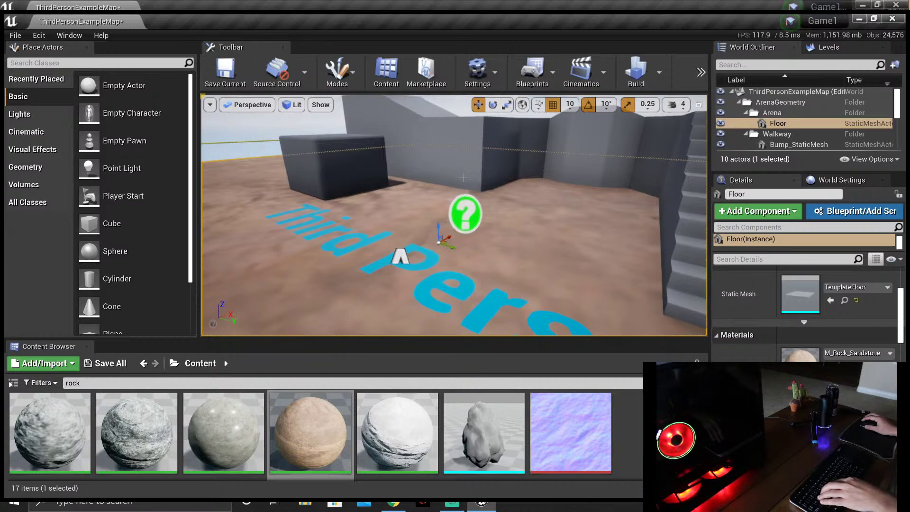
click(492, 105)
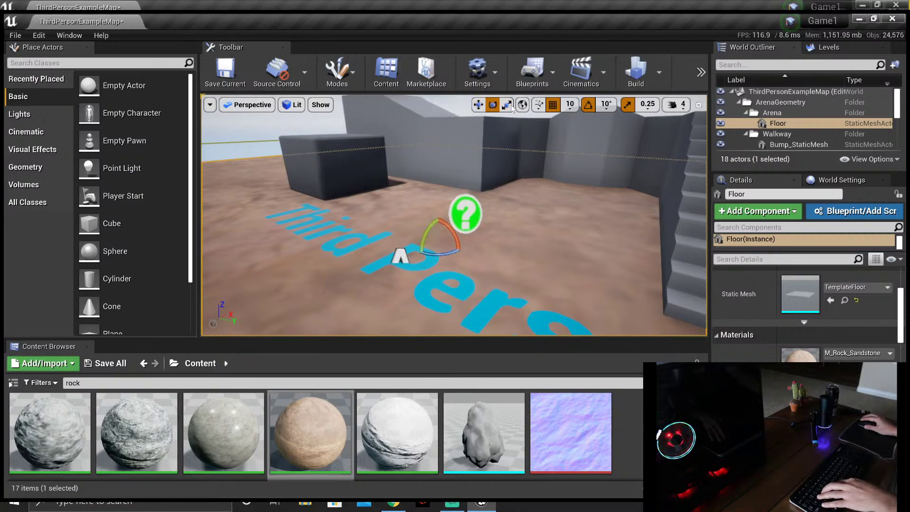
click(507, 105)
click(479, 106)
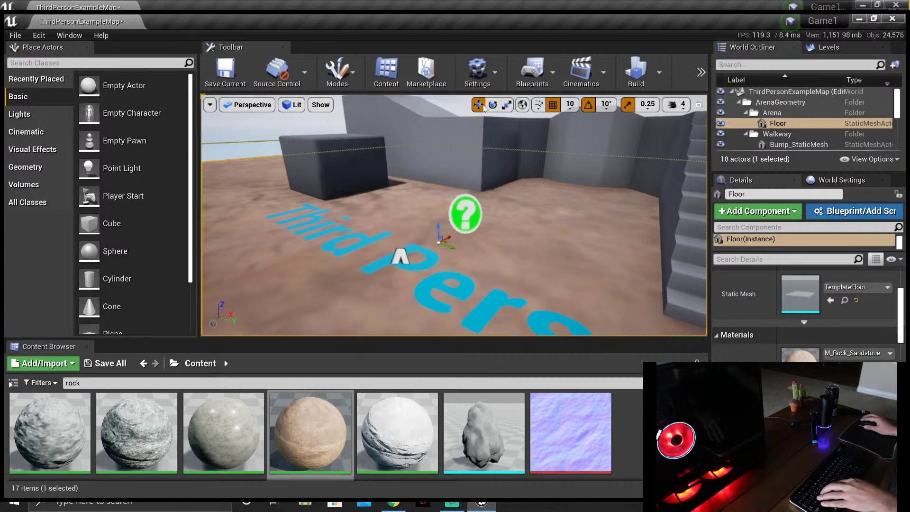
click(493, 107)
click(507, 106)
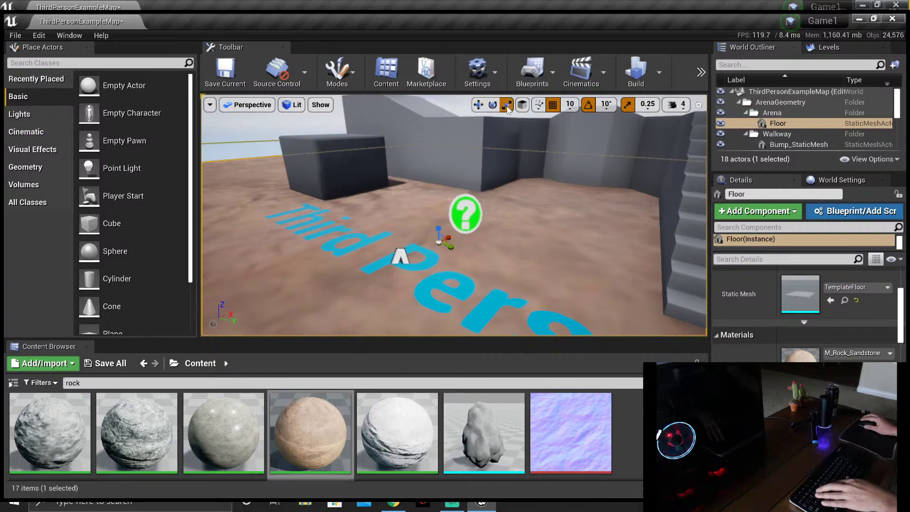
click(478, 105)
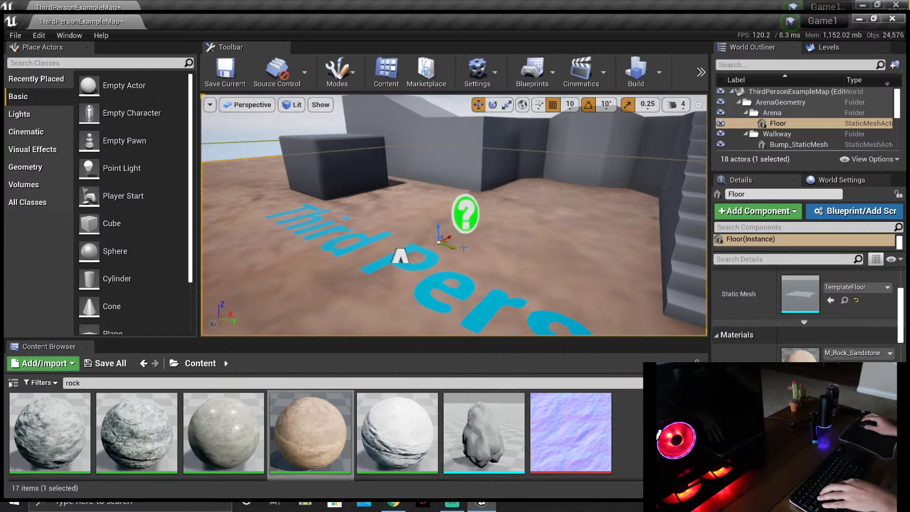
Step: Bring the Floor's Transform values into view and try rotating it with the rotate gizmo
key(e)
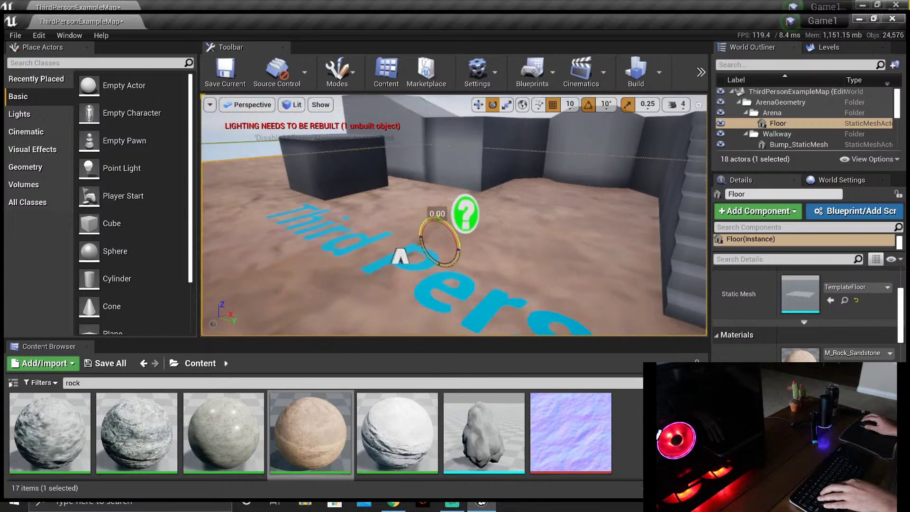
key(r)
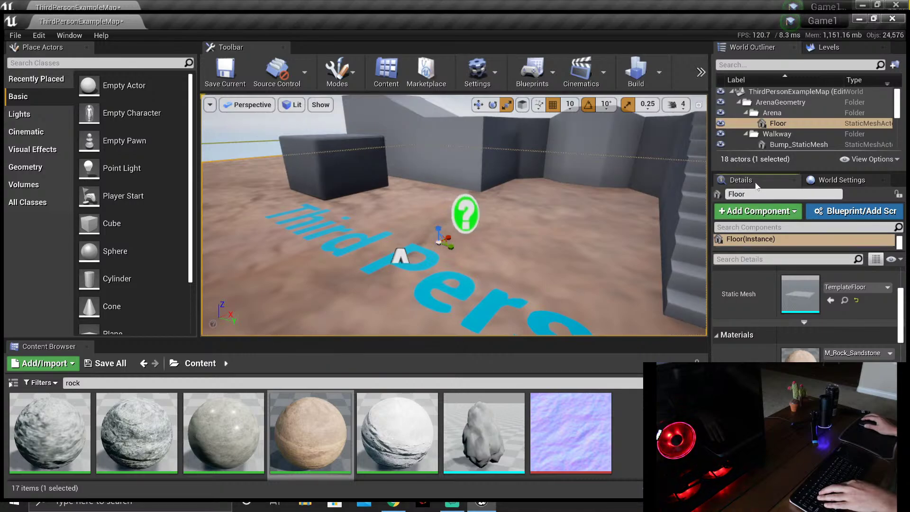
scroll(819, 301, up, 3)
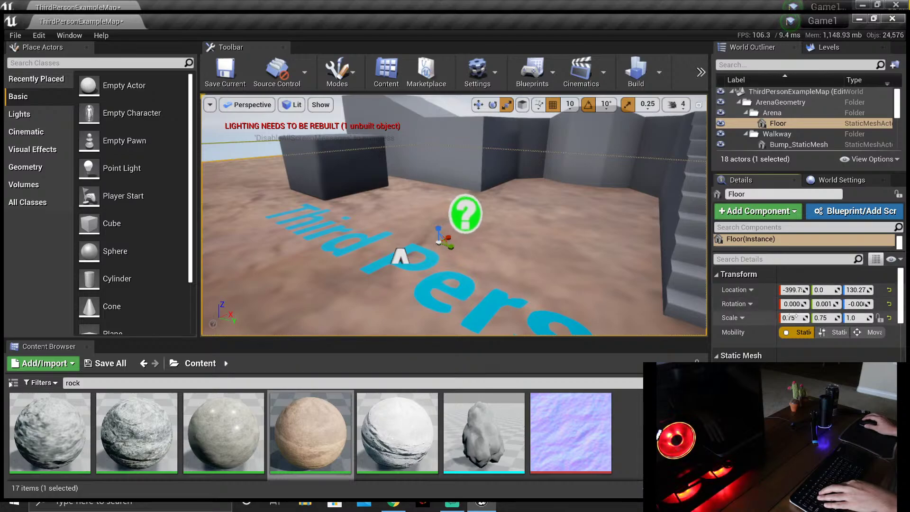
key(e)
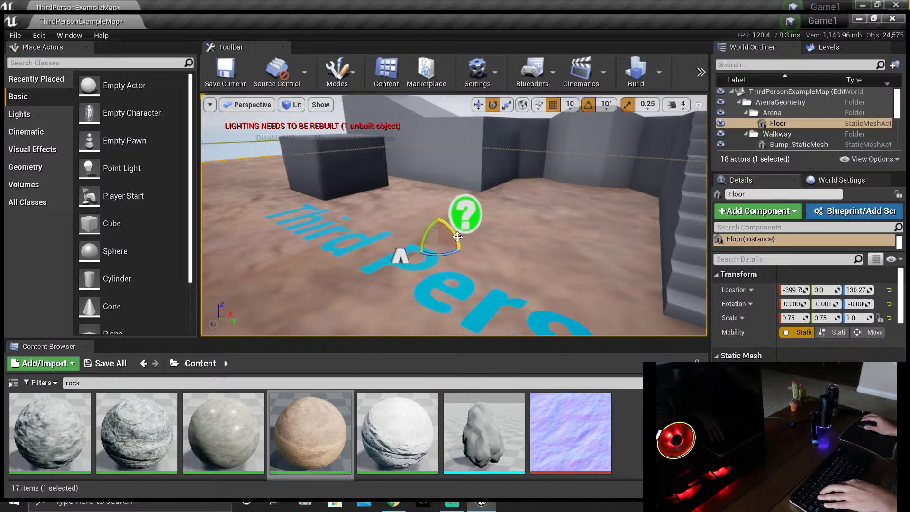
mouse_move(453, 263)
mouse_down()
mouse_move(455, 251)
mouse_move(454, 263)
mouse_up()
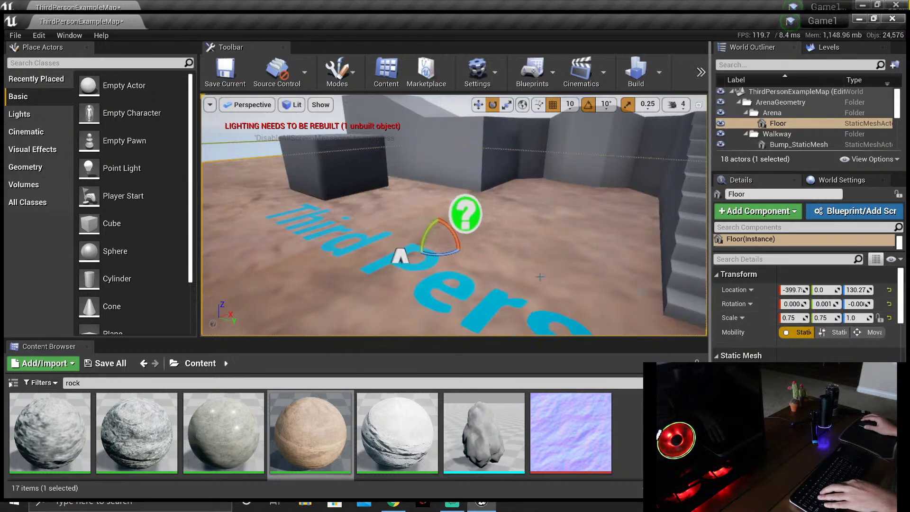
mouse_move(456, 235)
mouse_down()
mouse_move(455, 247)
mouse_move(456, 236)
mouse_up()
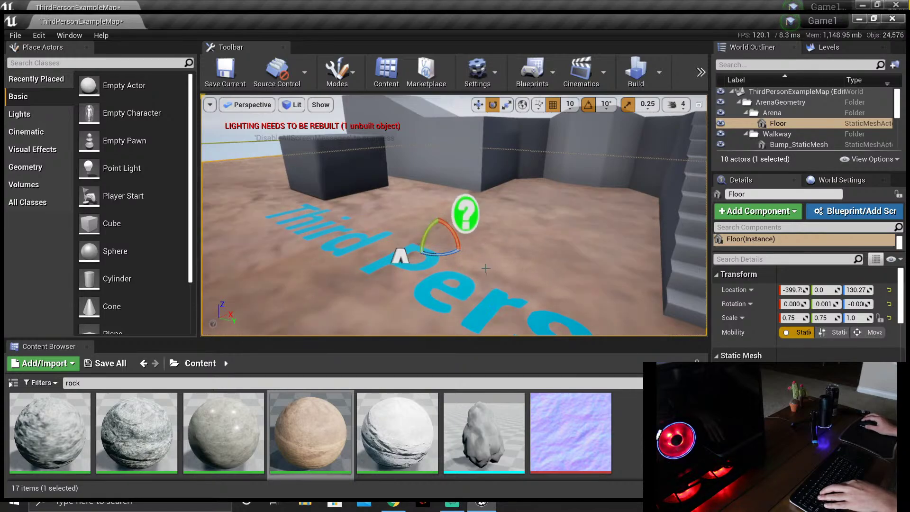
Step: Try scaling the Floor to 4.5 along Y, restore that, and stretch its Z scale to 4.25
key(r)
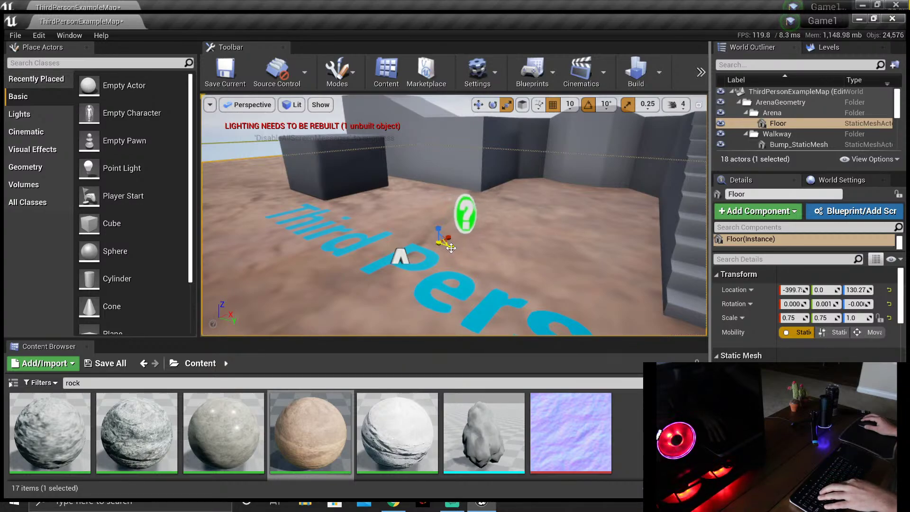
drag(450, 248, 464, 262)
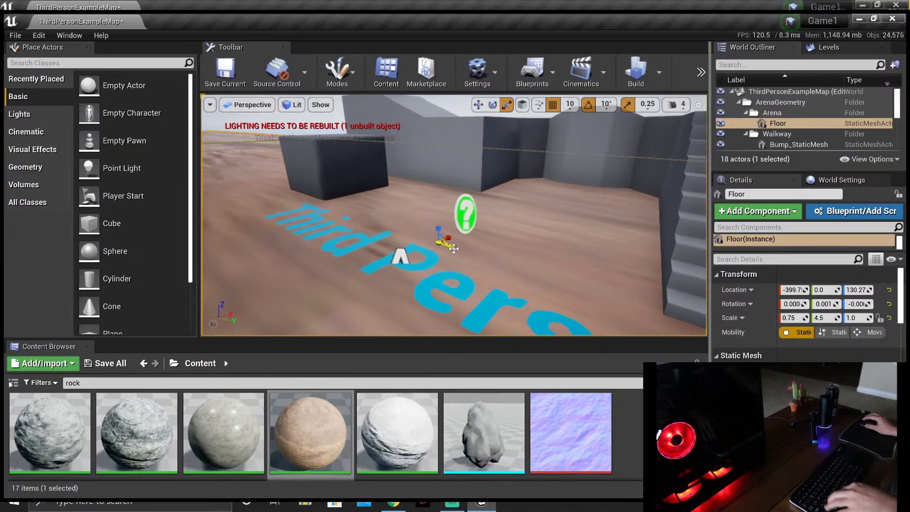
drag(453, 250, 444, 258)
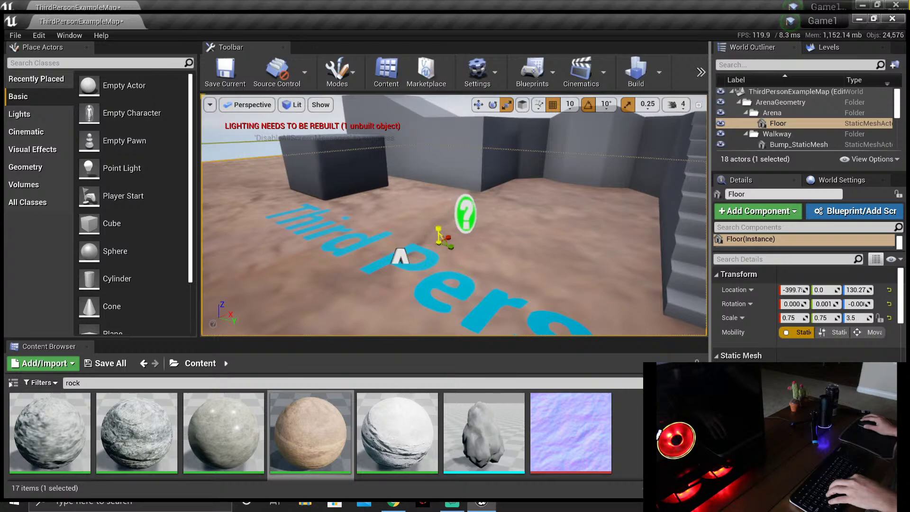
drag(439, 229, 439, 223)
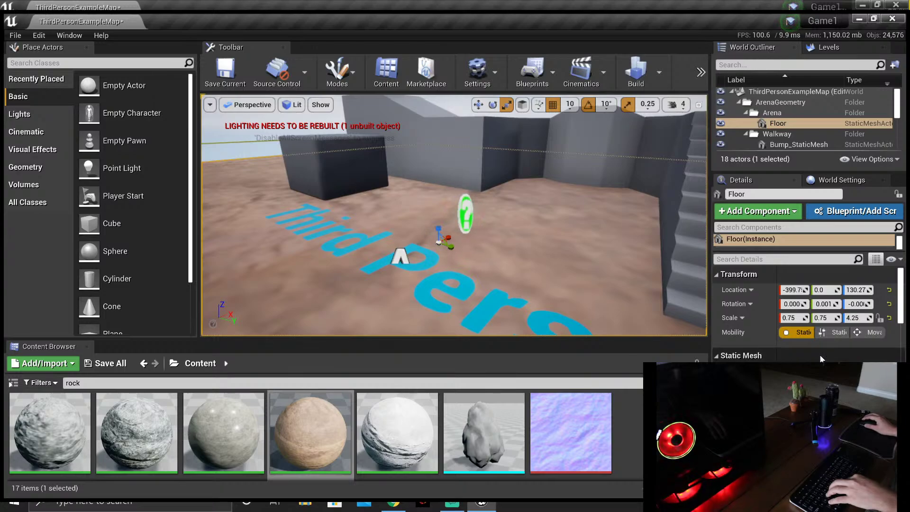
Step: Frame the thickened Floor to inspect its sides, and undo its Z scaling
key(f)
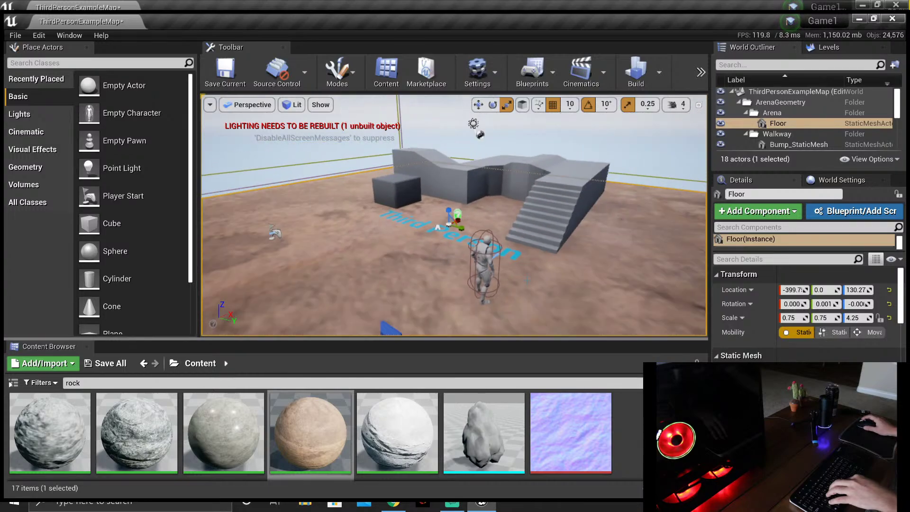
right_drag(454, 214, 453, 246)
key(f)
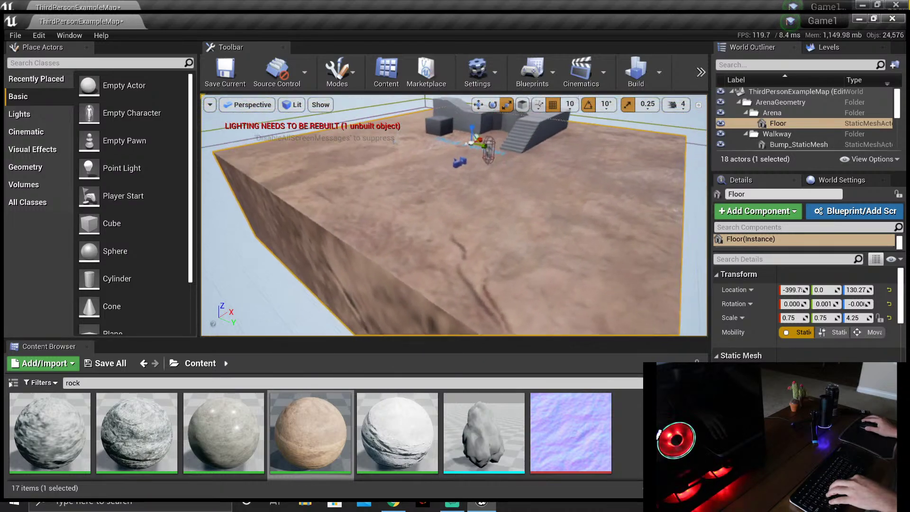
mouse_move(479, 134)
mouse_down()
mouse_move(478, 161)
mouse_move(467, 131)
mouse_up()
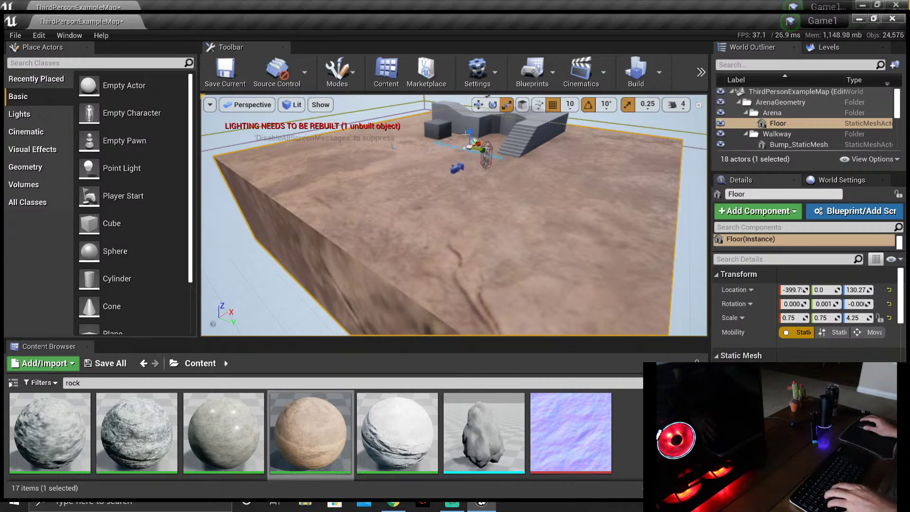
key(ctrl+z)
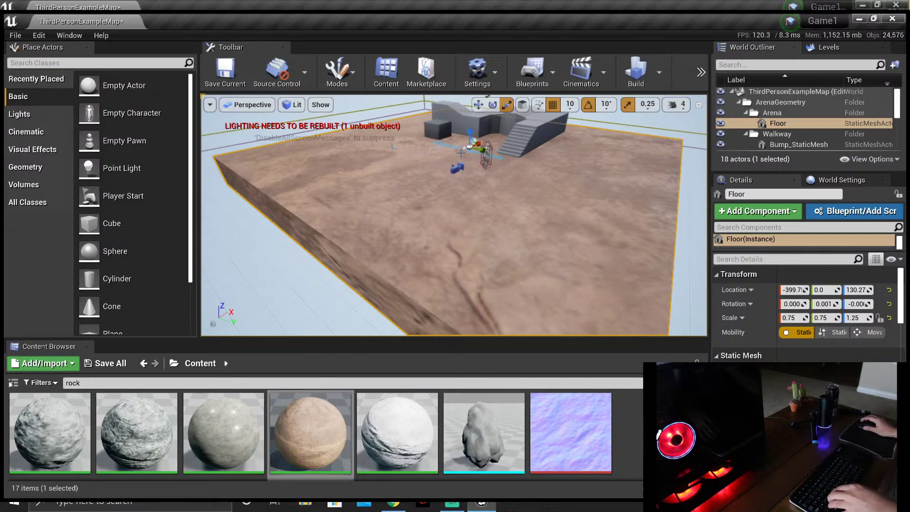
key(ctrl+z)
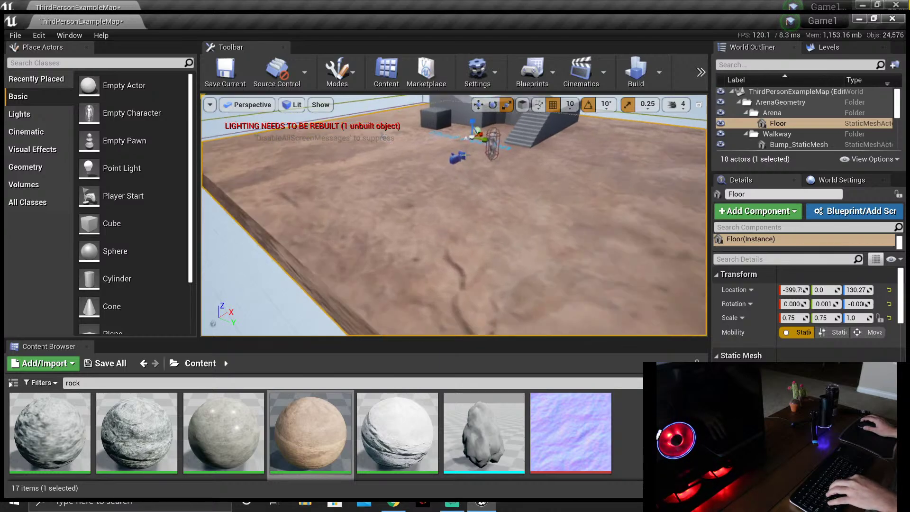
Step: Try scaling the Floor on all axes at once to 1.0, 1.0 and 1.25, and undo it
right_drag(382, 137, 517, 215)
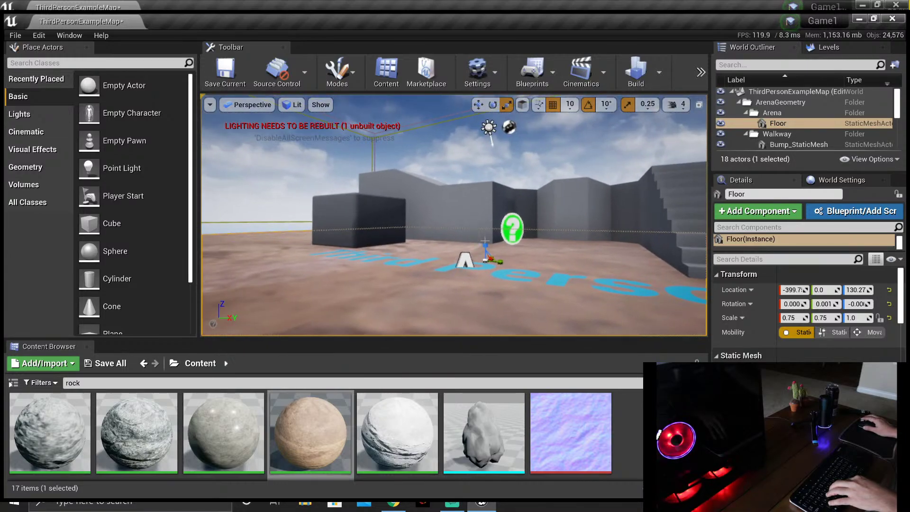
drag(487, 258, 486, 249)
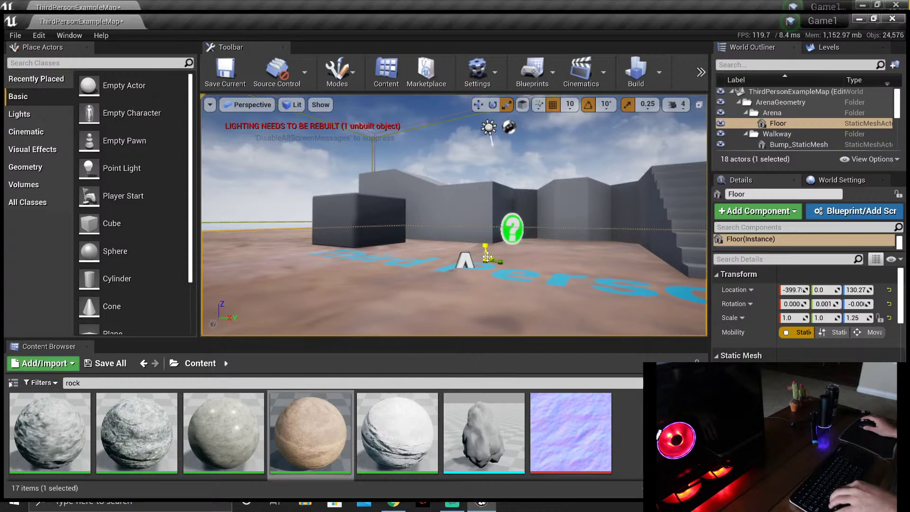
key(ctrl+z)
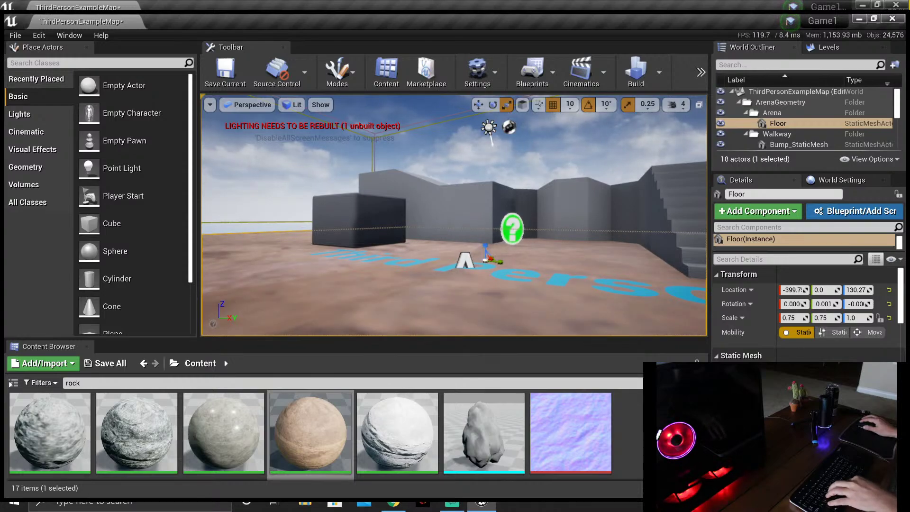
Step: Examine the level from several sides, including the cube, the Floor's underside, the Third Person text and the stairs
mouse_move(466, 160)
right_down()
mouse_move(438, 161)
mouse_move(476, 152)
mouse_move(480, 159)
right_up()
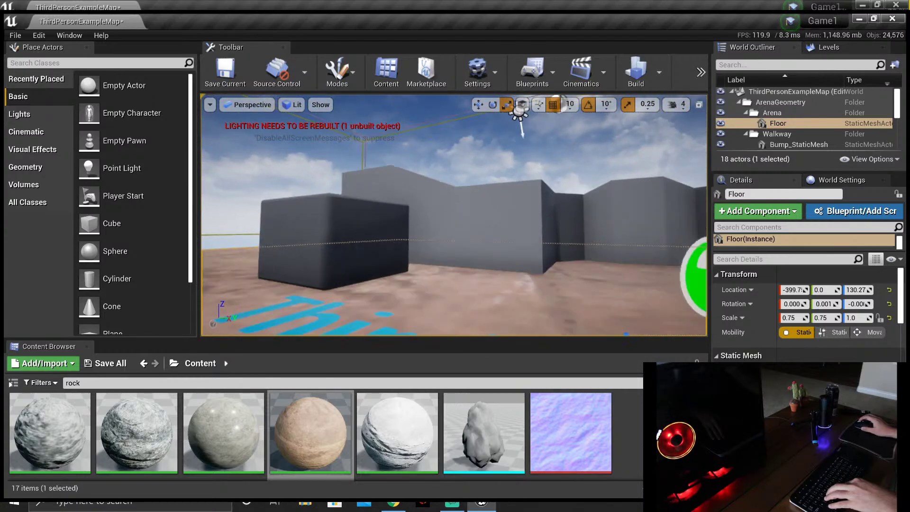
right_drag(474, 190, 475, 192)
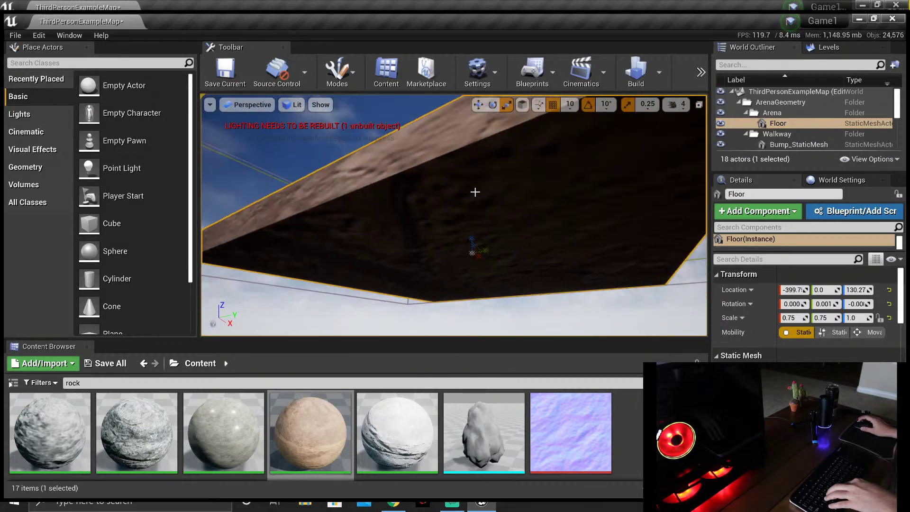
right_drag(434, 259, 434, 258)
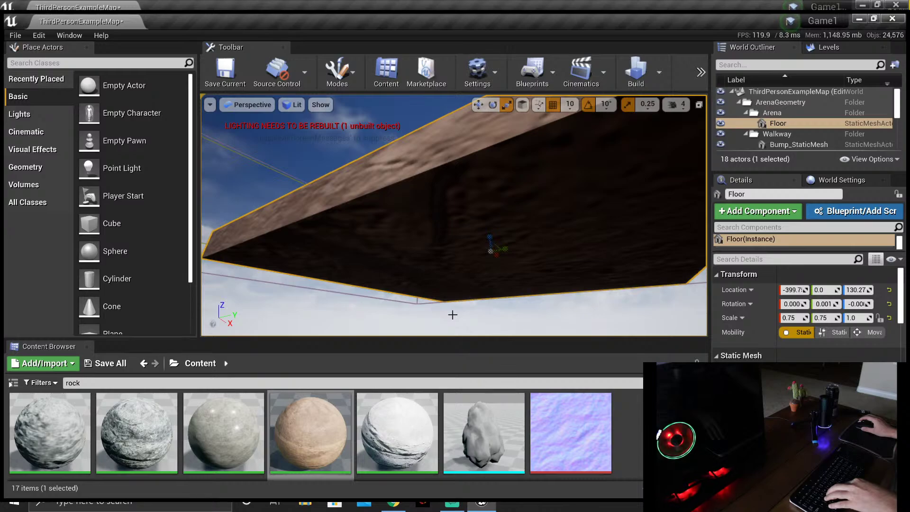
right_drag(452, 315, 414, 229)
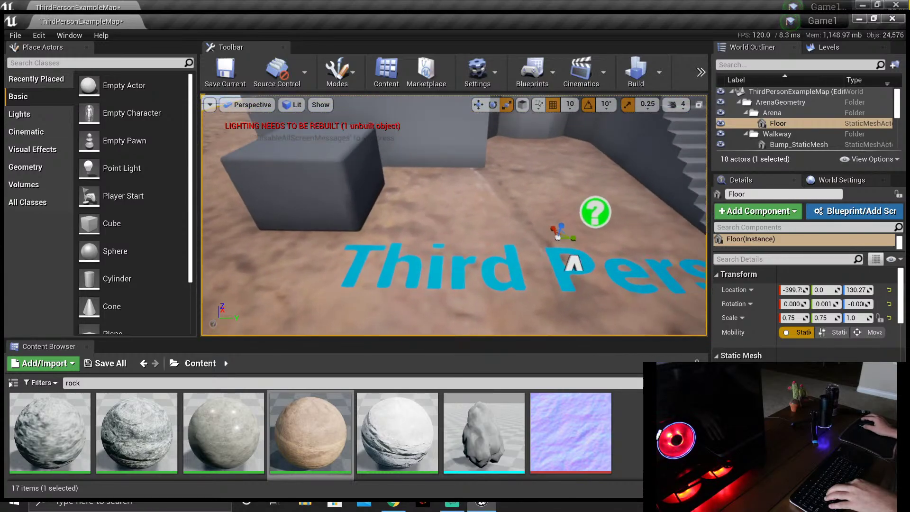
right_drag(414, 228, 414, 228)
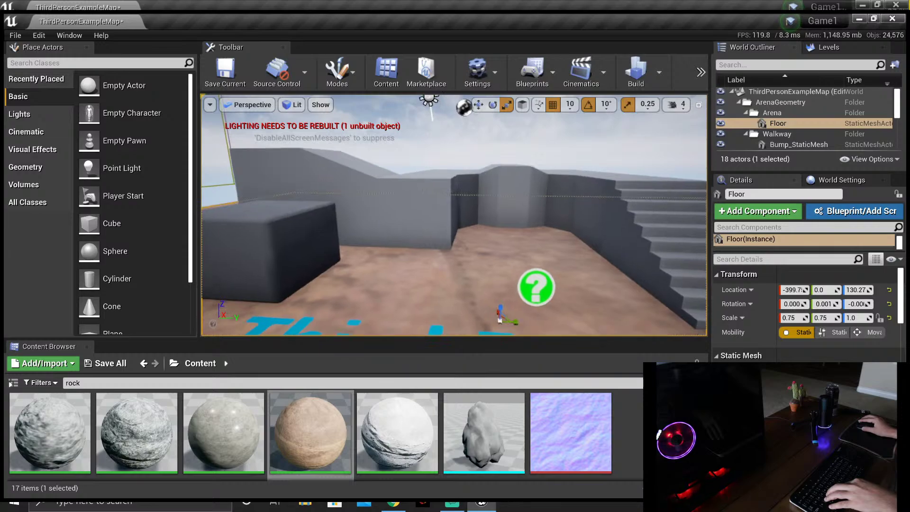
scroll(472, 204, up, 2)
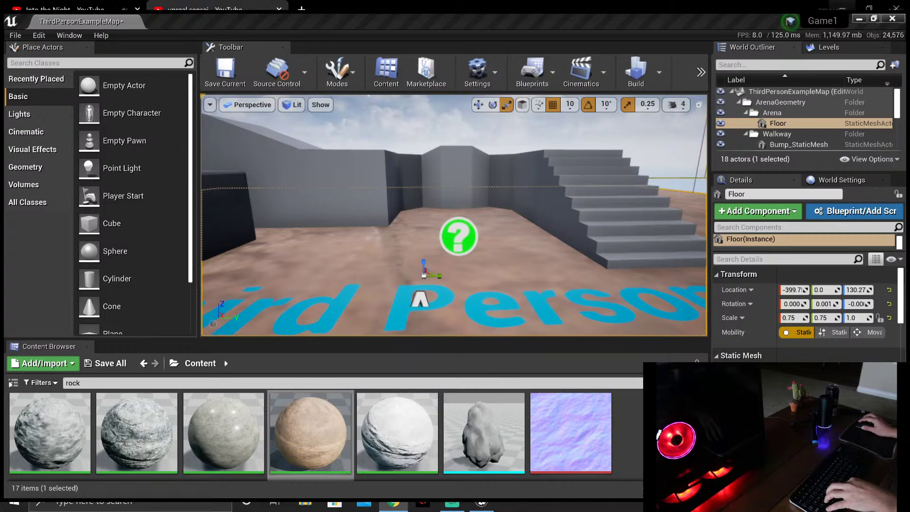
Step: Return to the Unreal Editor and survey the arena, finishing with an overview of the whole Floor and its surrounding volumes
key(alt+Tab)
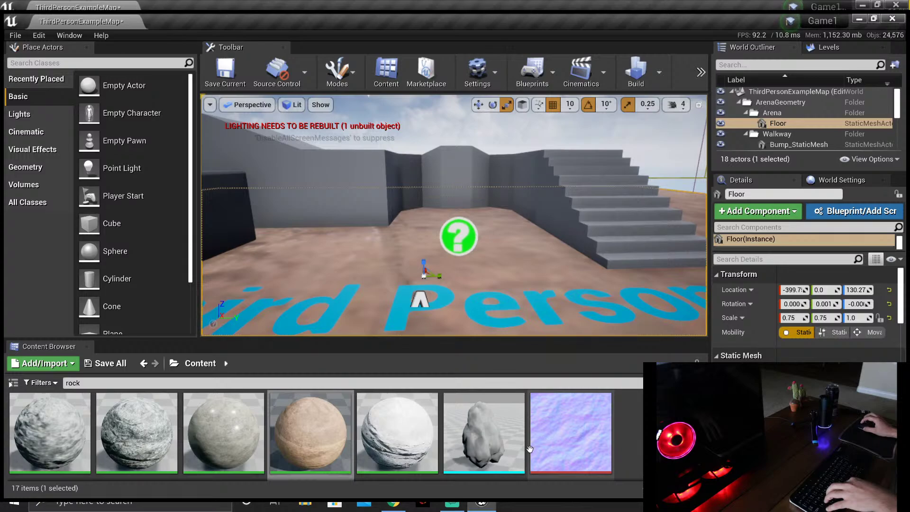
right_drag(455, 237, 417, 230)
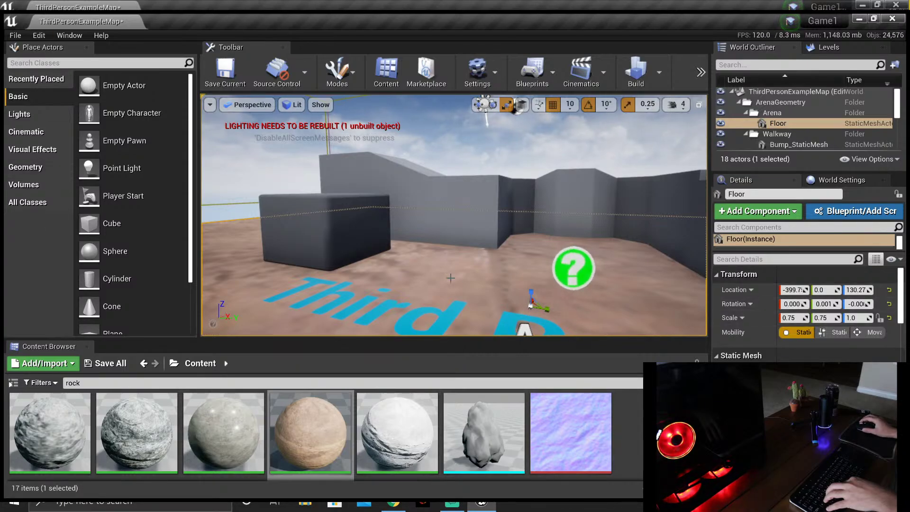
mouse_move(426, 213)
right_down()
mouse_move(426, 241)
mouse_move(426, 204)
right_up()
right_drag(475, 245, 450, 233)
scroll(461, 245, up, 3)
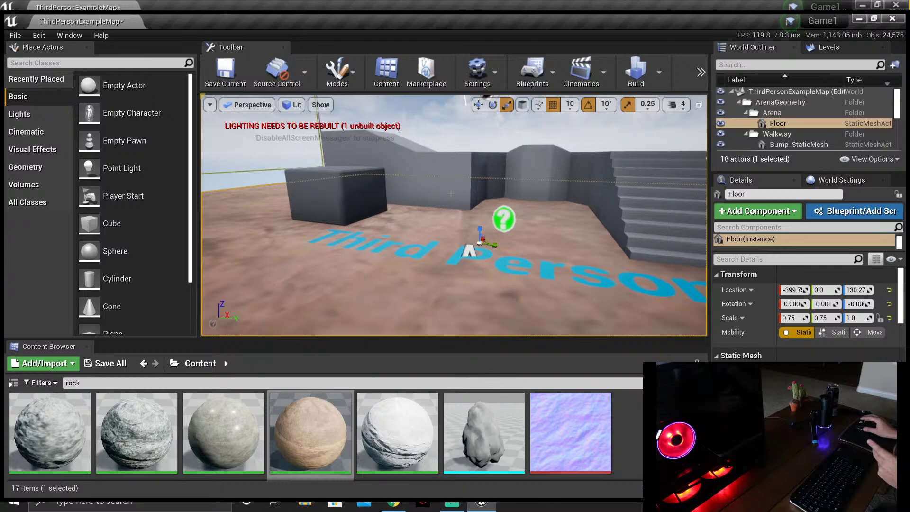
right_drag(372, 206, 452, 211)
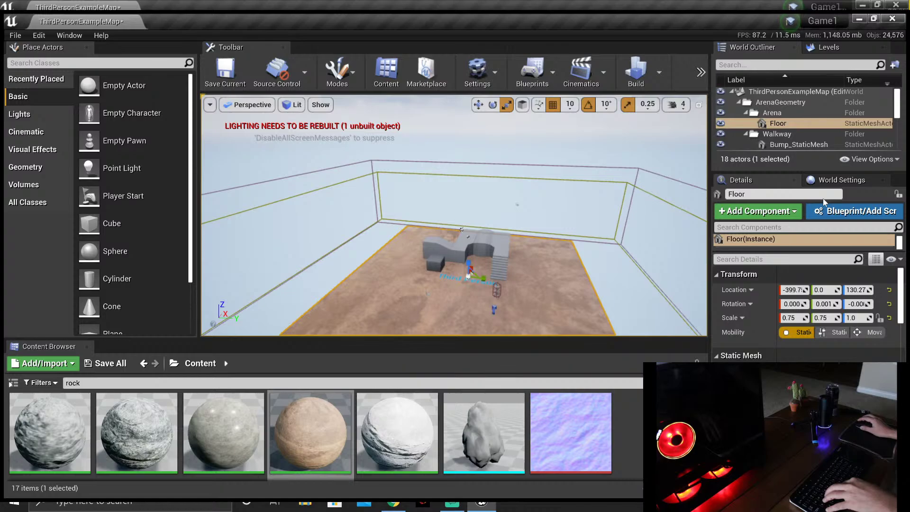
Step: Show the level's World Settings and switch to the Chrome browser
click(827, 183)
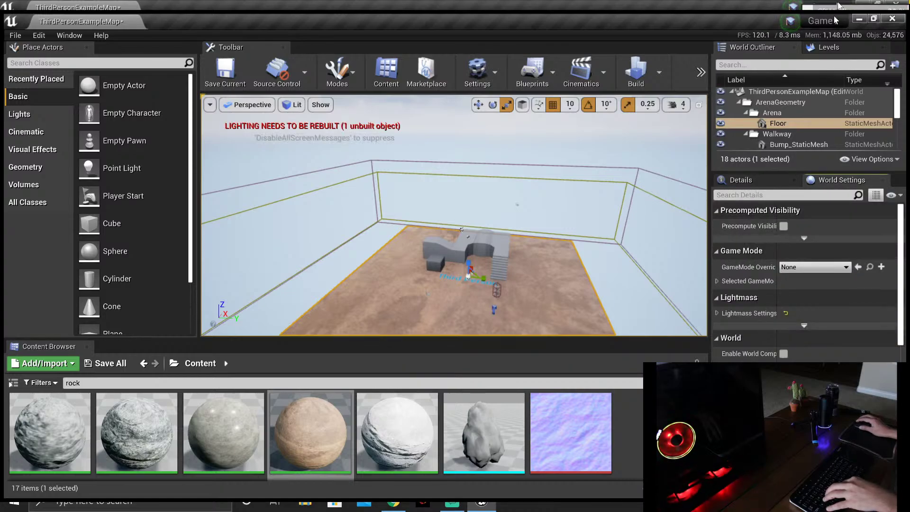
click(396, 506)
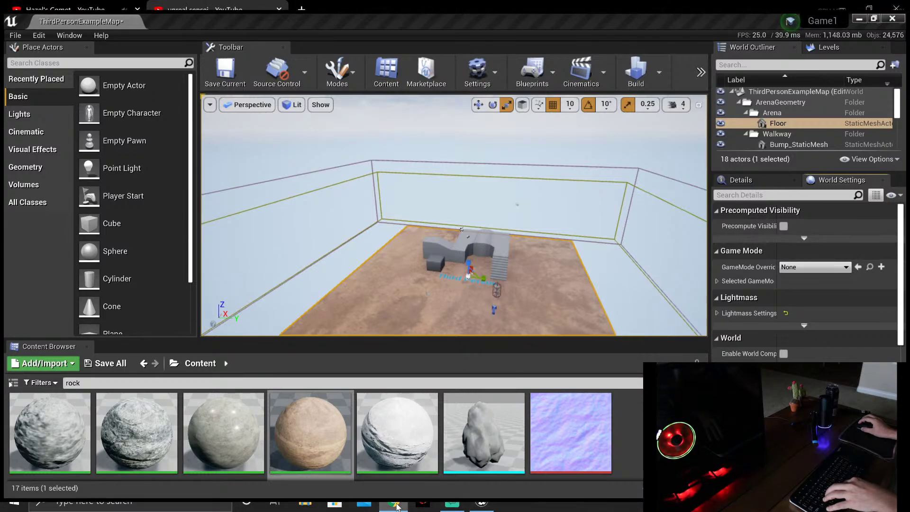
Step: Minimize the Unreal Editor and Streamlabs OBS windows and bring the Chrome browser with the unreal sensei search results to the front
click(396, 506)
click(451, 505)
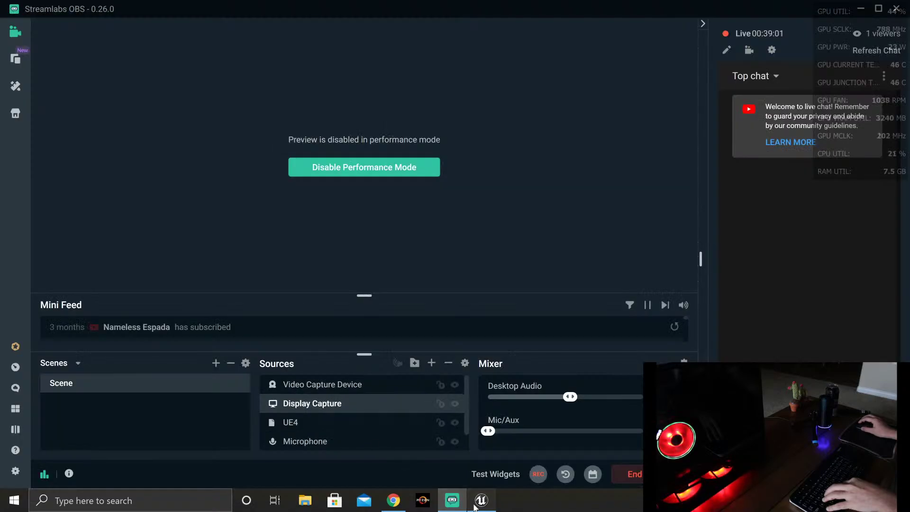
click(477, 505)
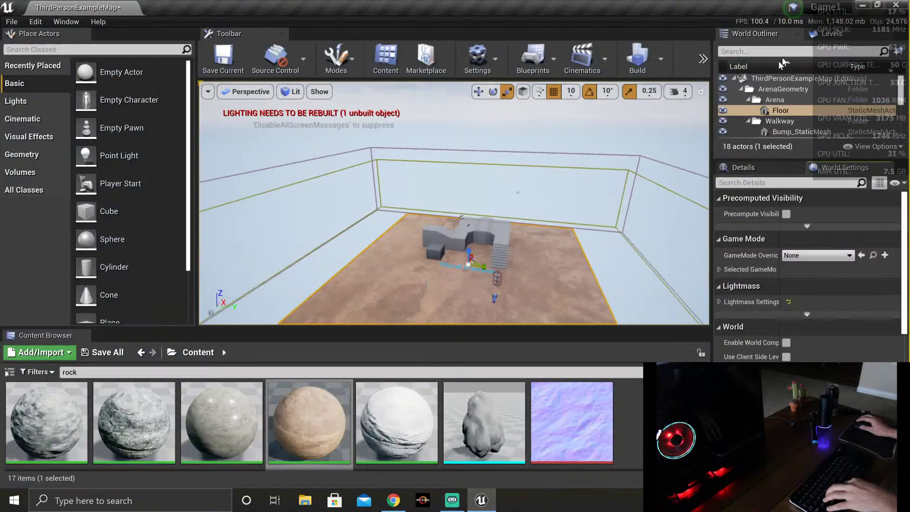
click(862, 6)
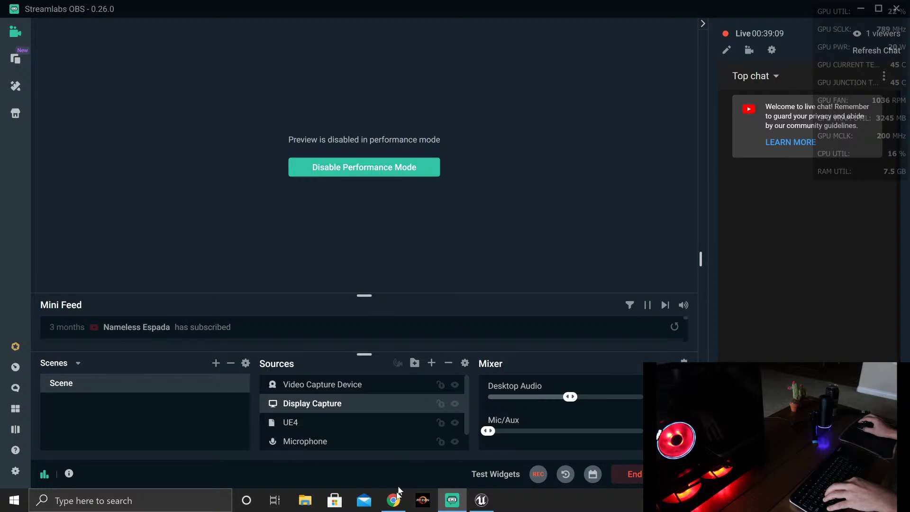
click(860, 9)
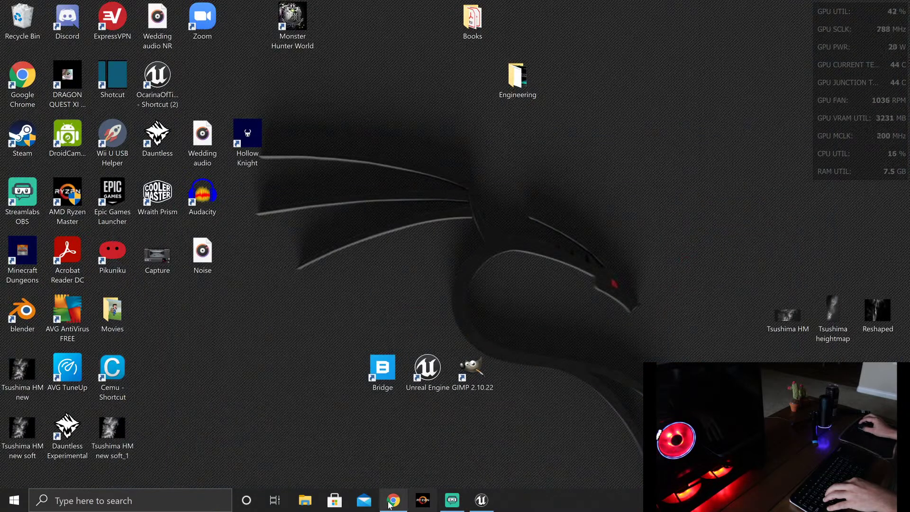
mouse_move(388, 505)
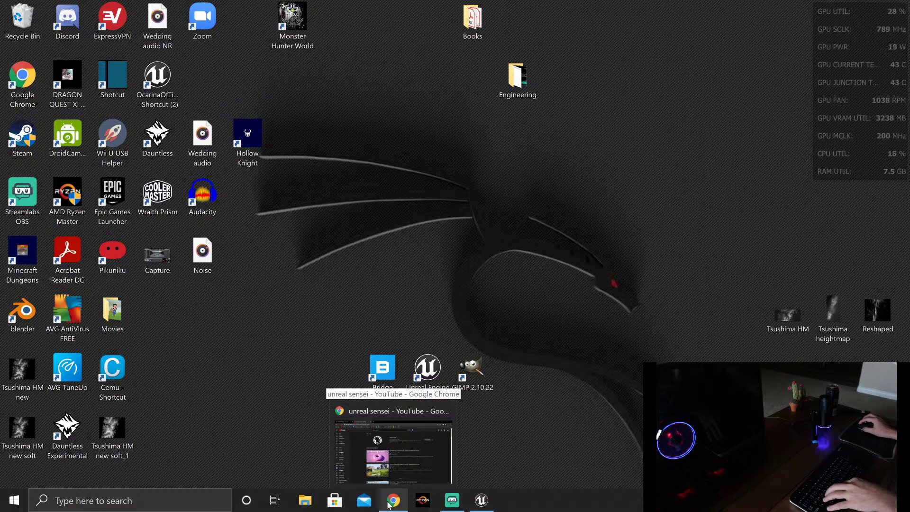
click(388, 502)
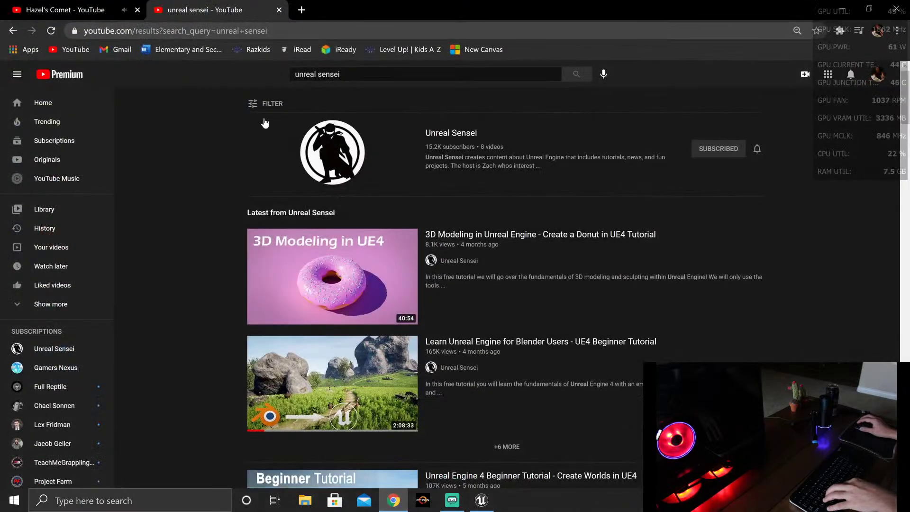
Step: Look through the Unreal Sensei tutorials on YouTube, including the Create Worlds beginner tutorial and the Auto Material landscape texturing video
scroll(526, 308, down, 5)
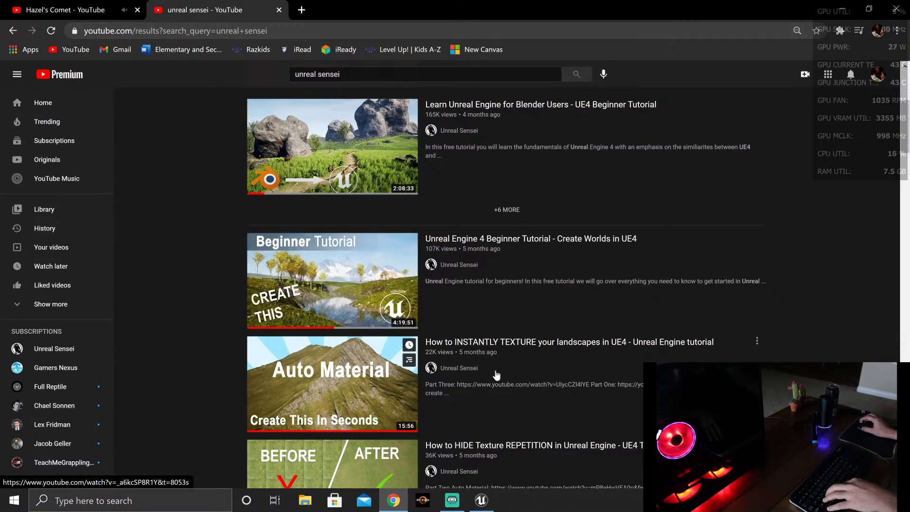
mouse_move(508, 288)
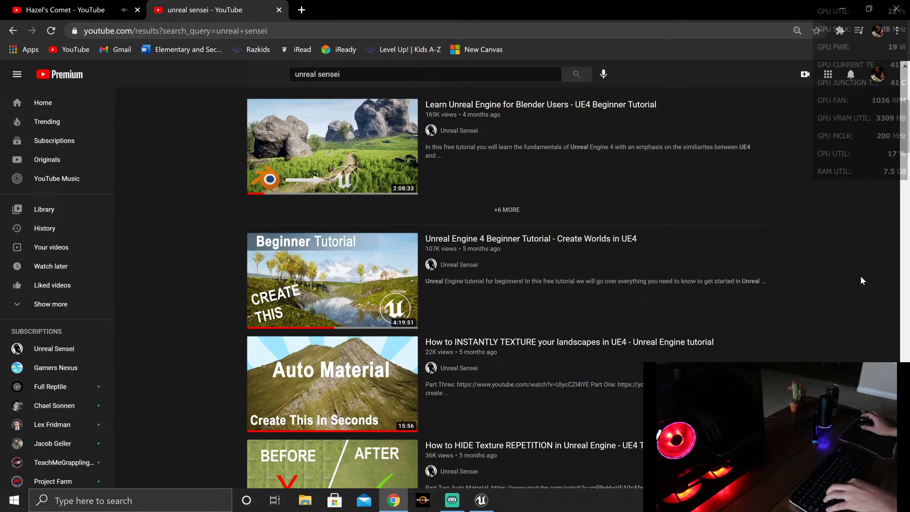
mouse_move(445, 287)
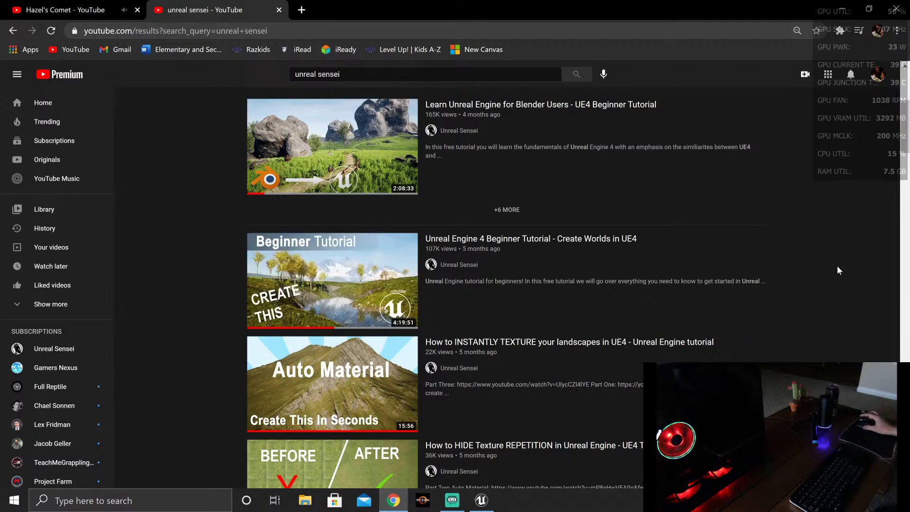
mouse_move(345, 293)
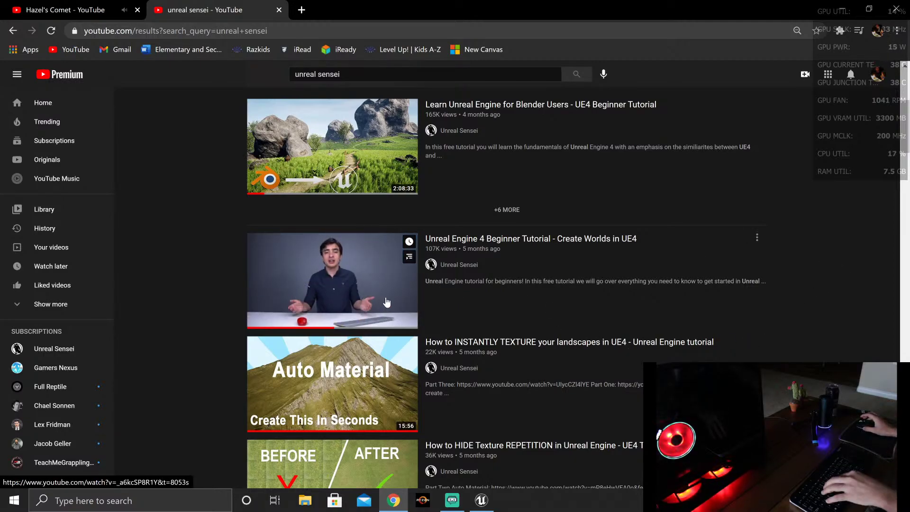
mouse_move(552, 352)
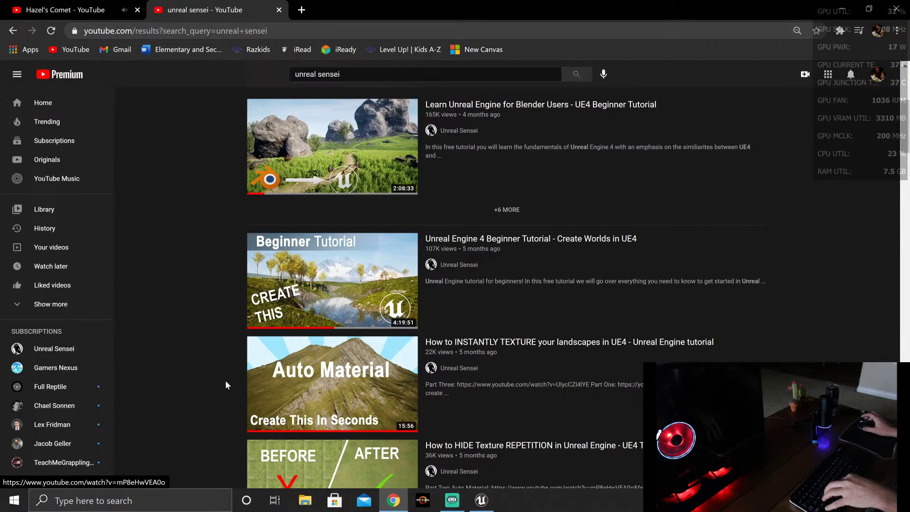
mouse_move(290, 383)
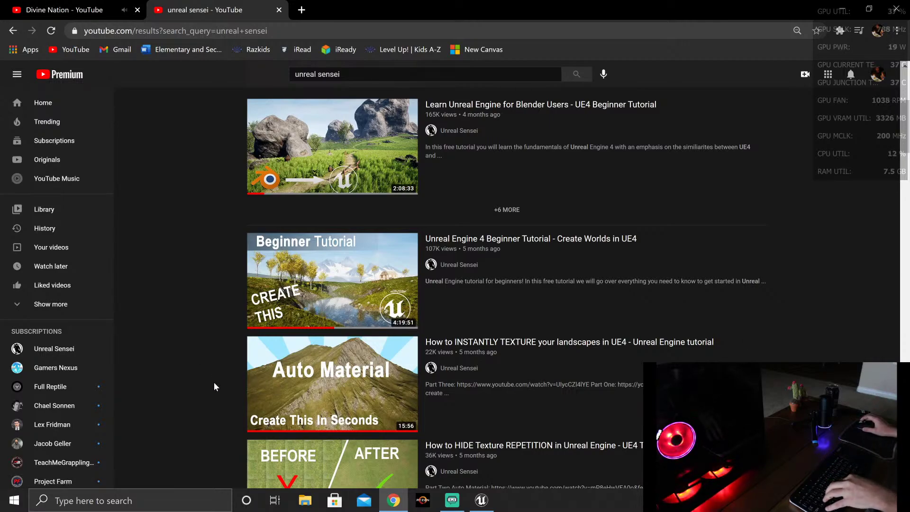
scroll(214, 387, up, 5)
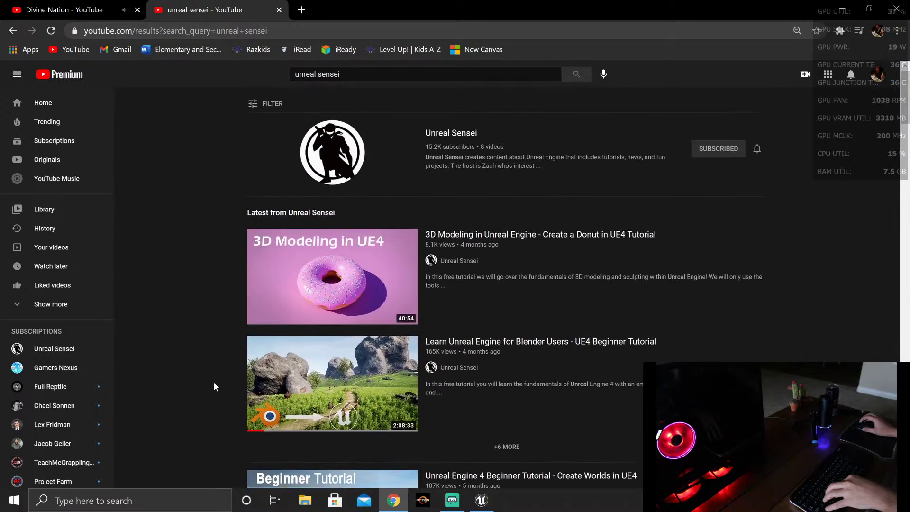
Step: Open a new browser tab, and view the Tsushima HM new soft_1 heightmap image from the desktop
click(300, 11)
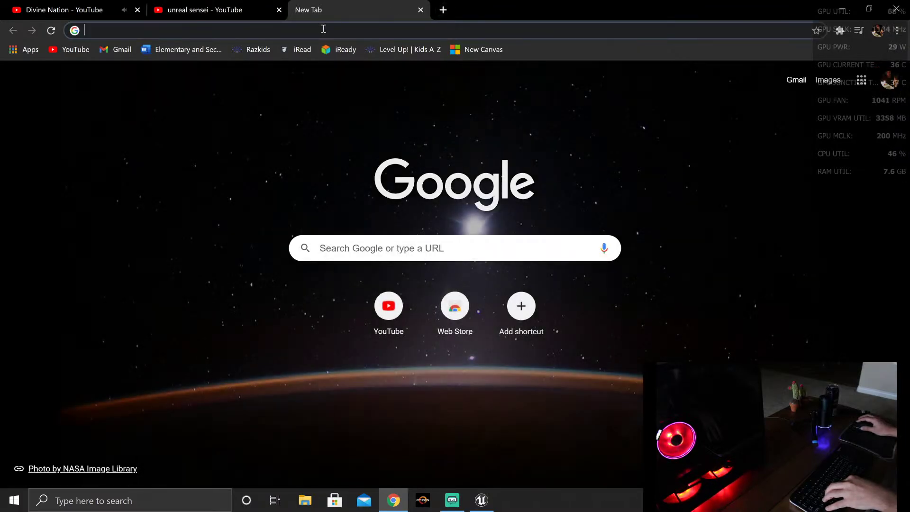
click(323, 30)
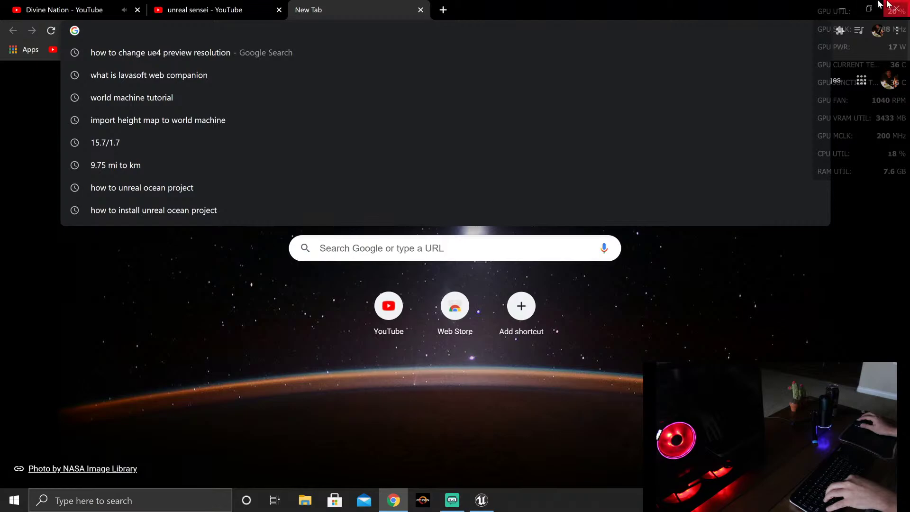
click(848, 7)
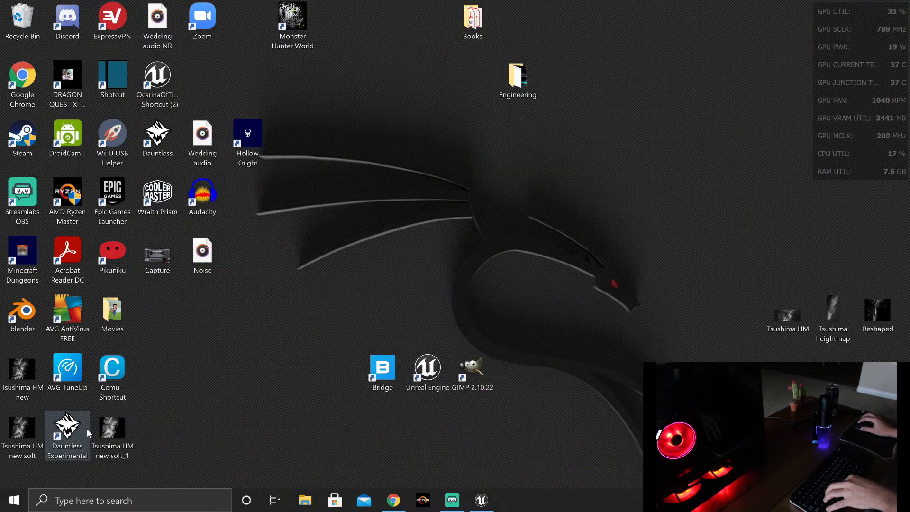
double_click(119, 439)
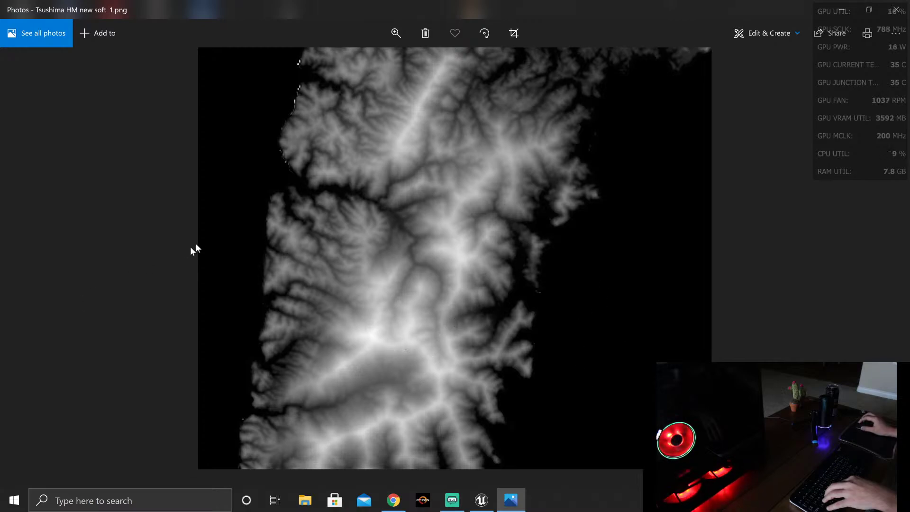
click(903, 10)
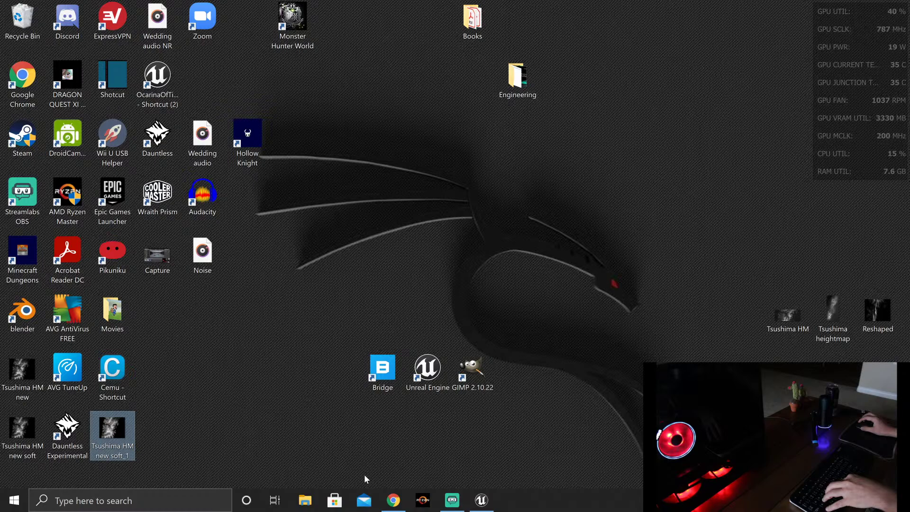
Step: Return to Chrome and load the terrain.party website in the new tab
click(393, 499)
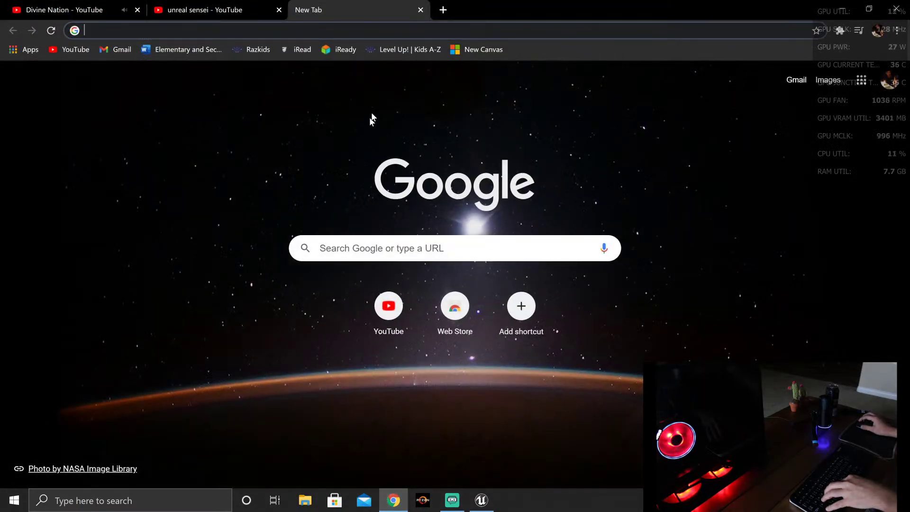
click(359, 31)
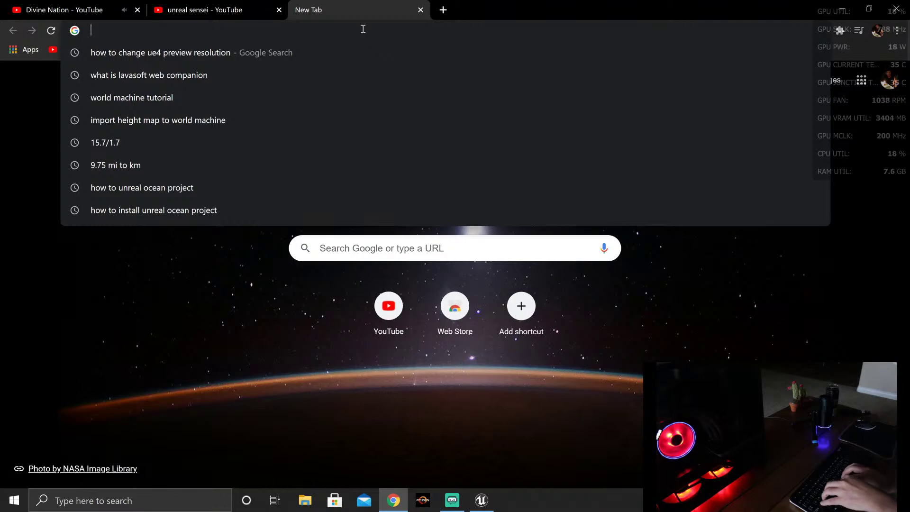
text(terrain.p)
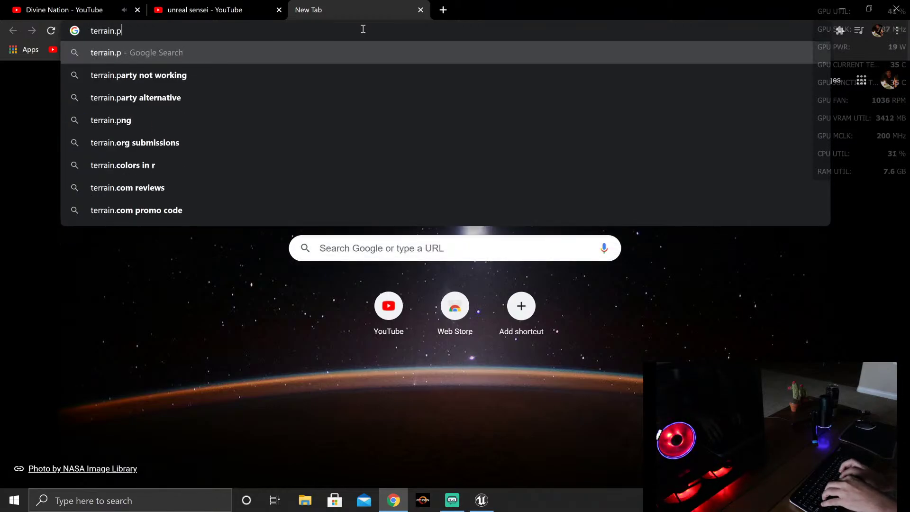
text(arty)
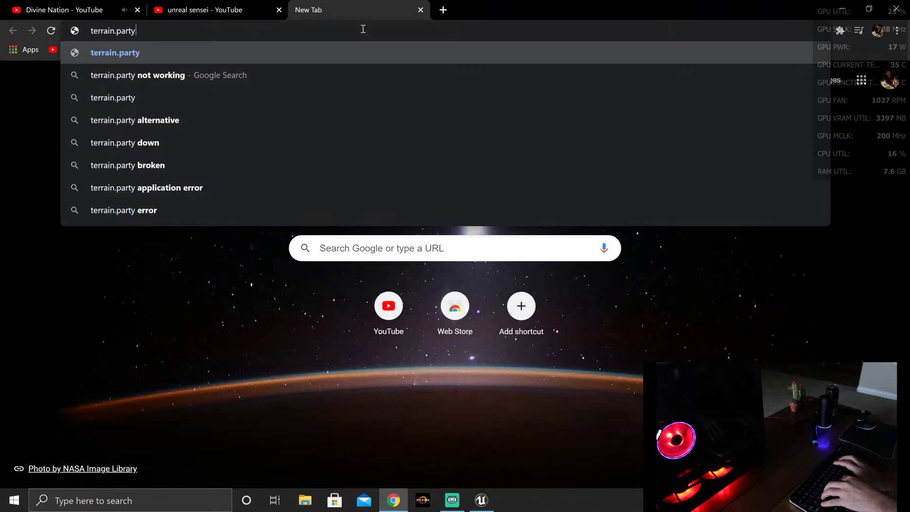
key(Return)
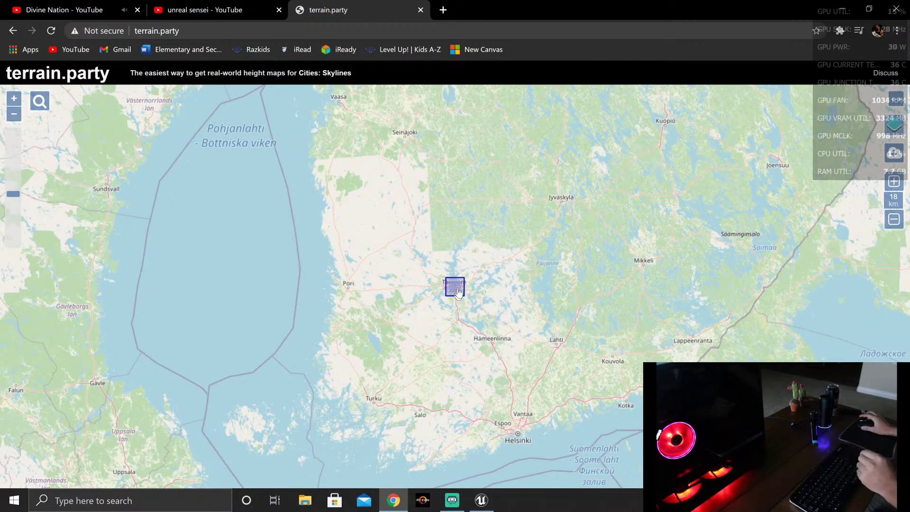
Step: Examine the terrain.party map of Finland and the 18 km selection square around Tampere at several zoom levels
scroll(515, 295, down, 3)
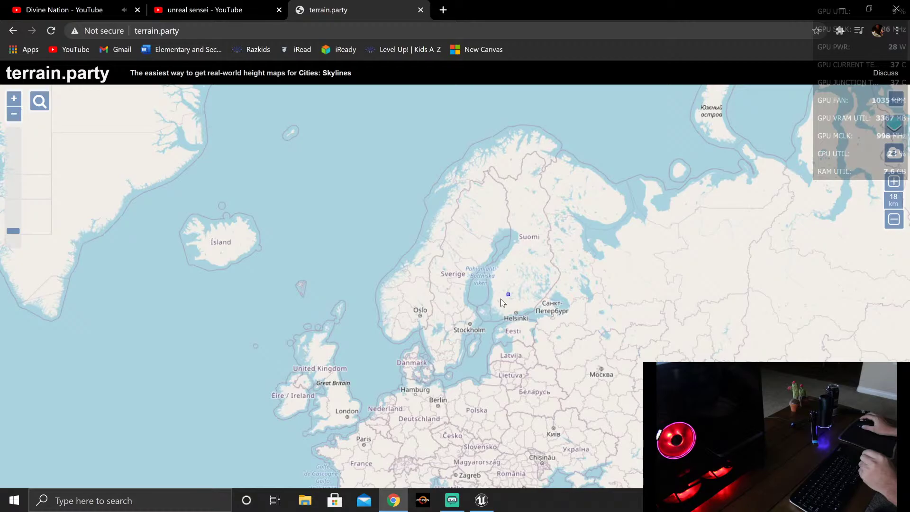
scroll(553, 294, up, 5)
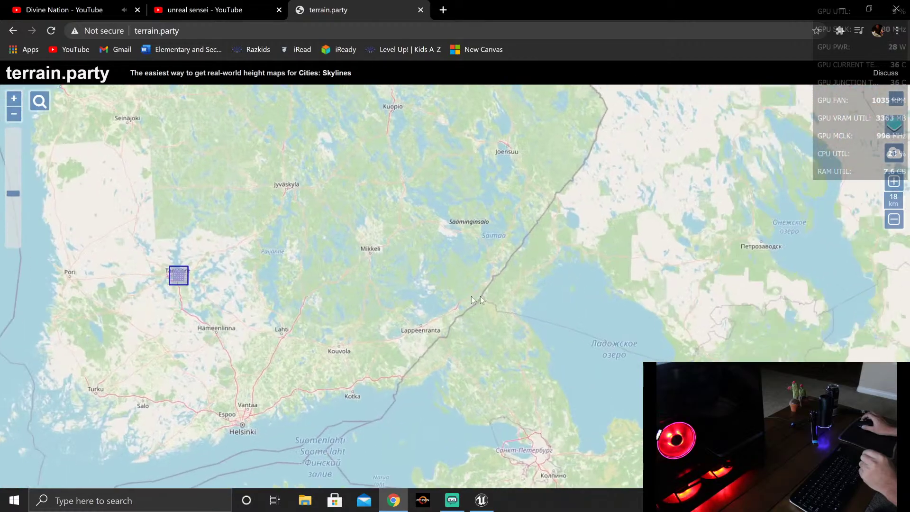
scroll(277, 256, down, 5)
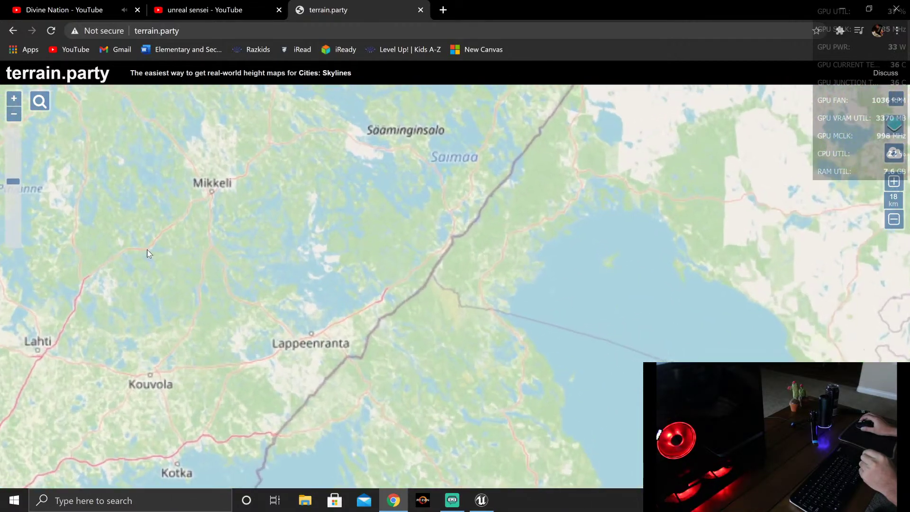
scroll(103, 255, up, 5)
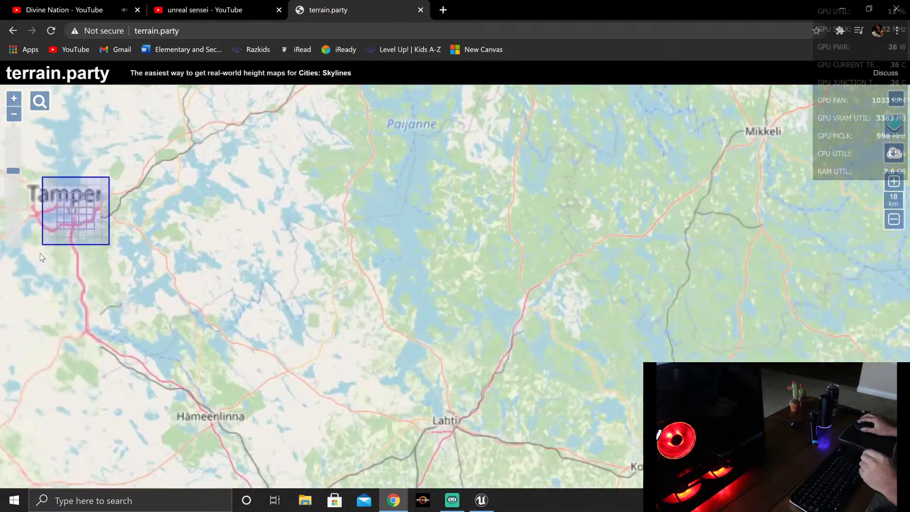
scroll(94, 243, down, 3)
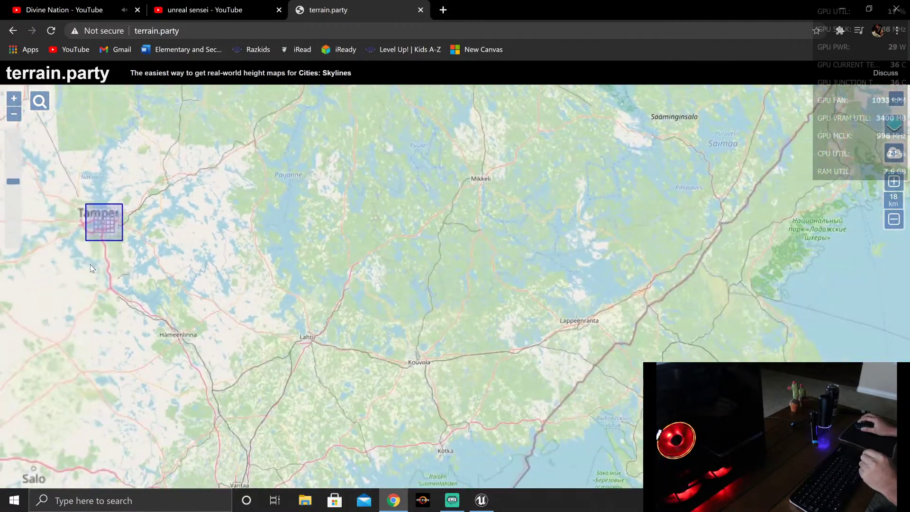
drag(94, 243, 319, 303)
scroll(310, 297, up, 3)
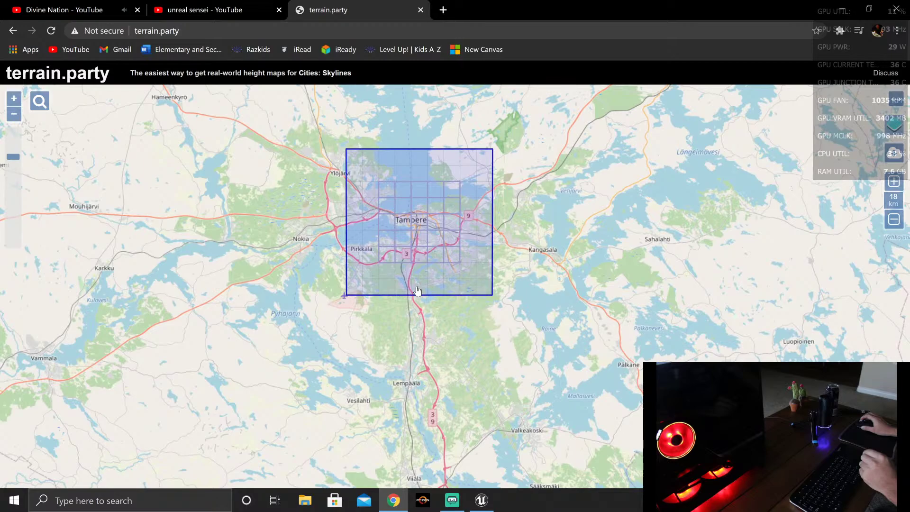
scroll(417, 287, up, 3)
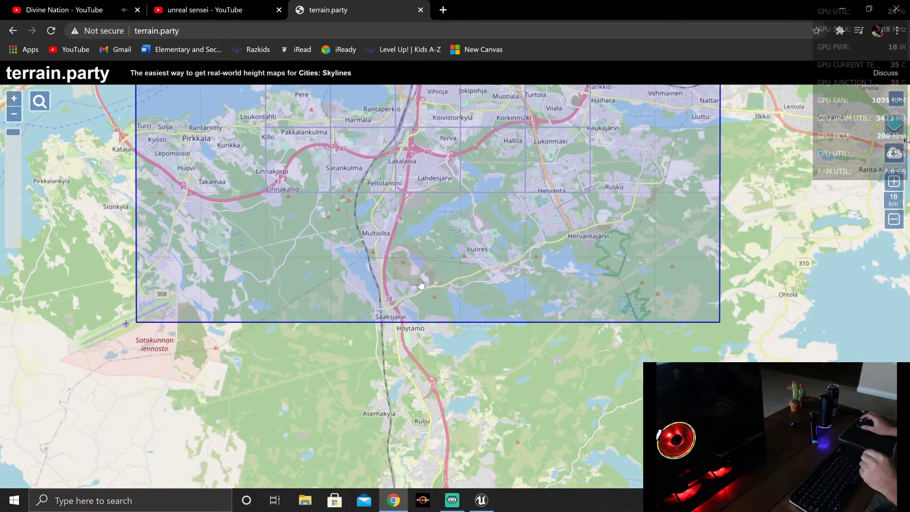
scroll(408, 269, down, 6)
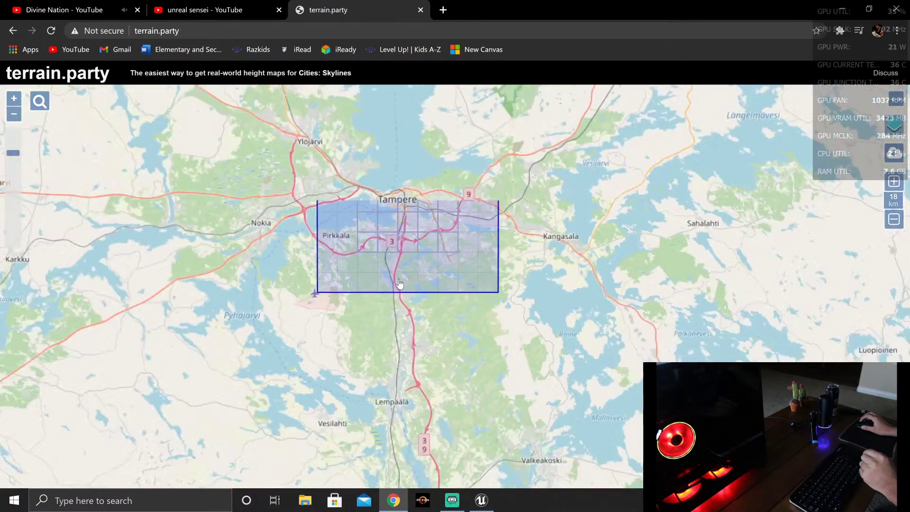
scroll(439, 279, down, 2)
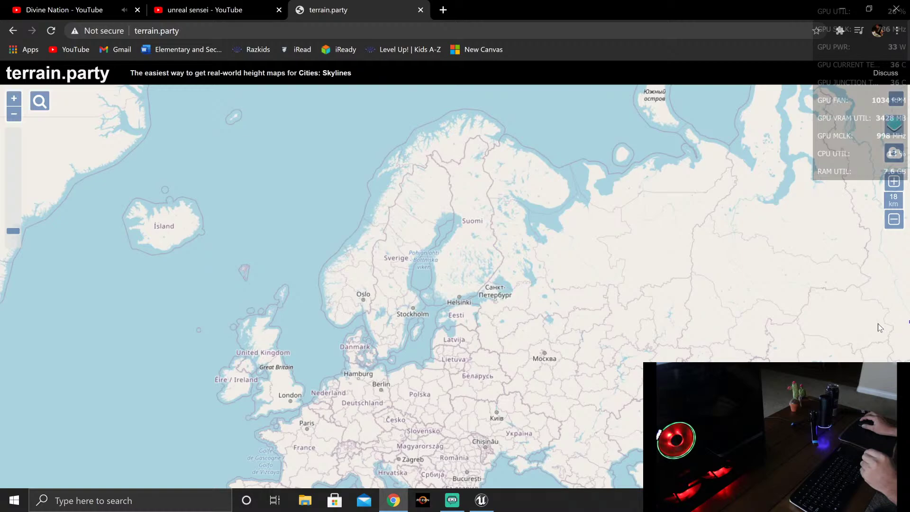
Step: Examine the terrain.party map across East Asia, looking closely at the Bohai Sea coastline
scroll(877, 327, down, 1)
drag(878, 327, 365, 227)
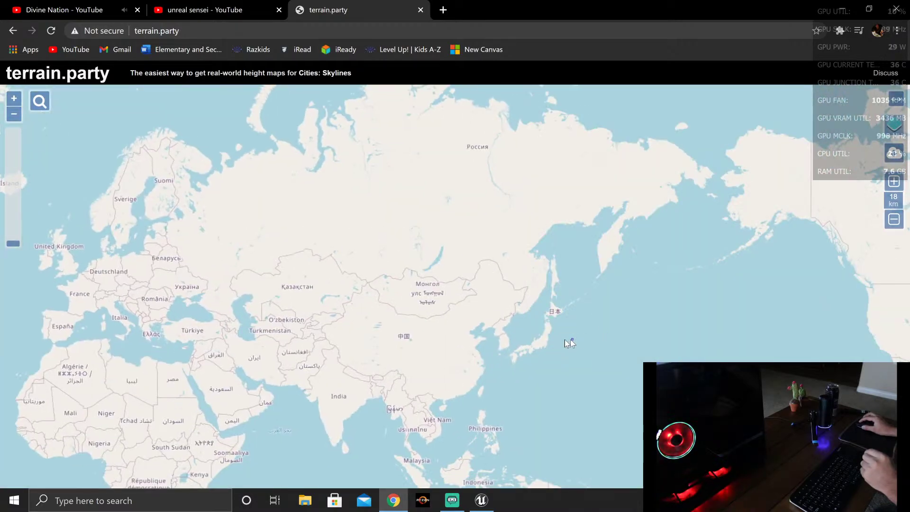
scroll(554, 340, up, 6)
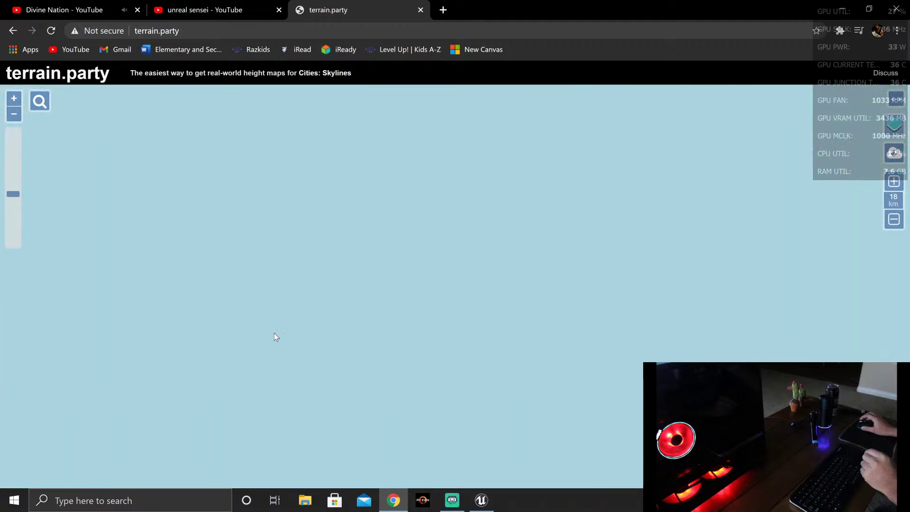
drag(273, 334, 743, 301)
drag(289, 319, 497, 189)
drag(329, 291, 605, 317)
drag(161, 231, 799, 211)
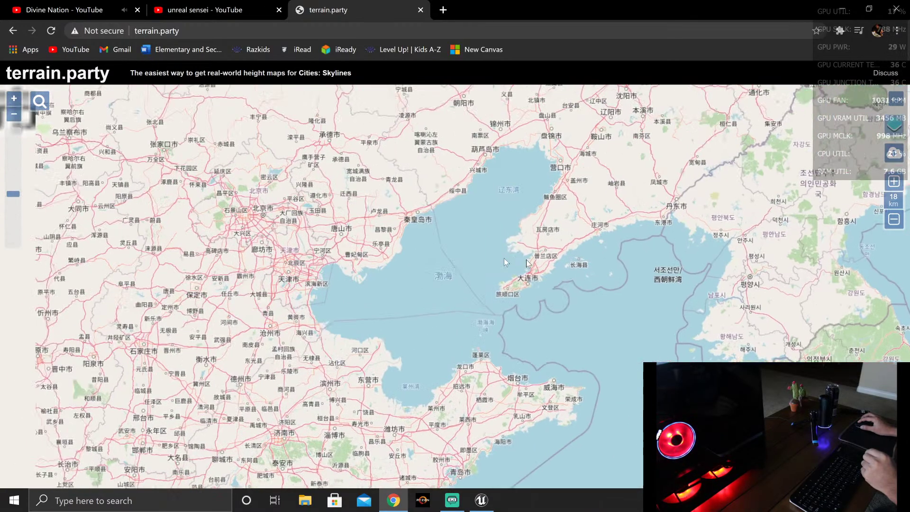
scroll(540, 255, up, 1)
scroll(419, 251, up, 2)
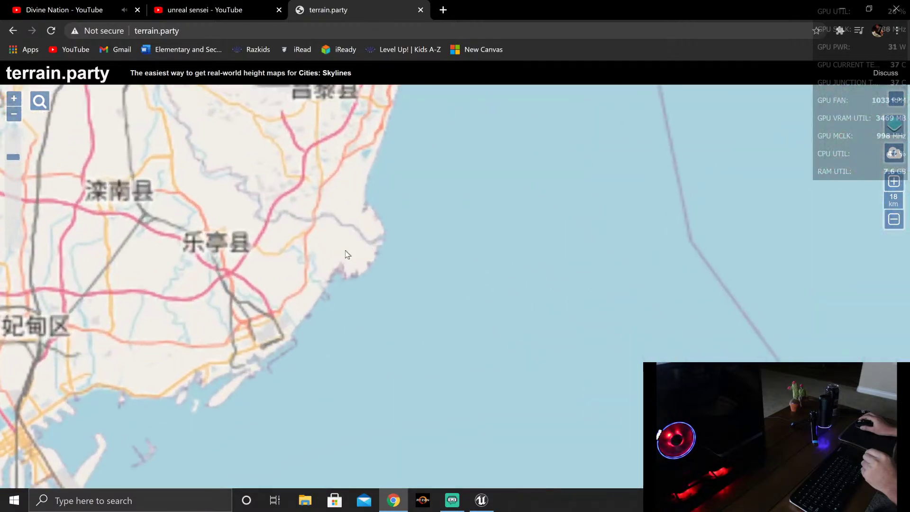
scroll(342, 251, down, 6)
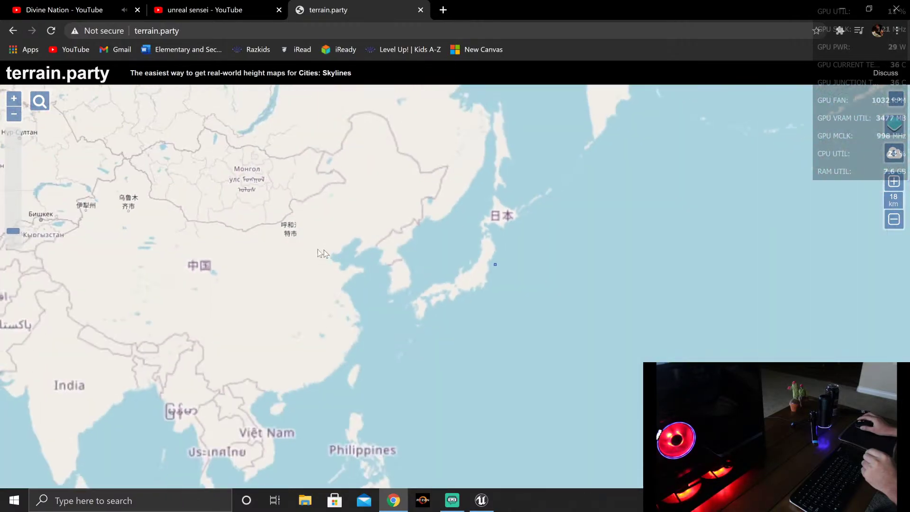
Step: Examine Europe on the map, including the northern coast of Spain, and return to the world overview
drag(318, 249, 721, 294)
drag(199, 273, 584, 294)
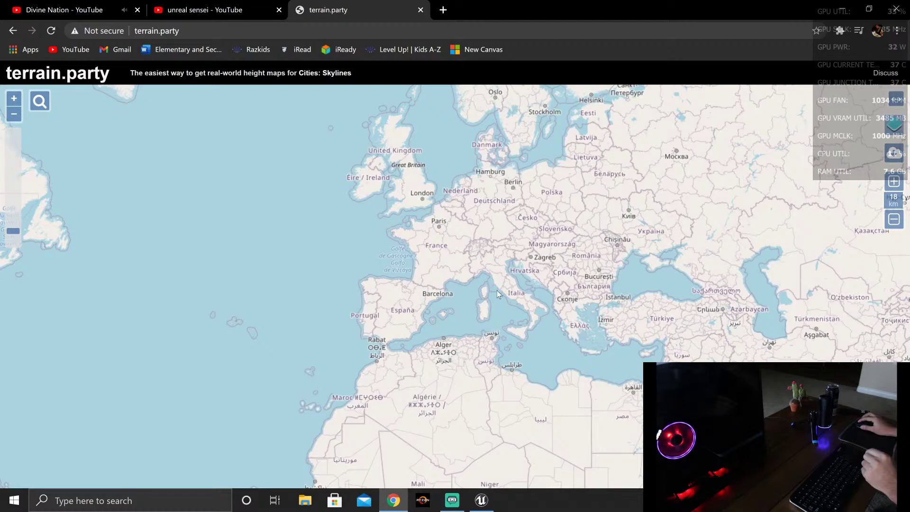
scroll(412, 288, up, 2)
scroll(289, 282, up, 3)
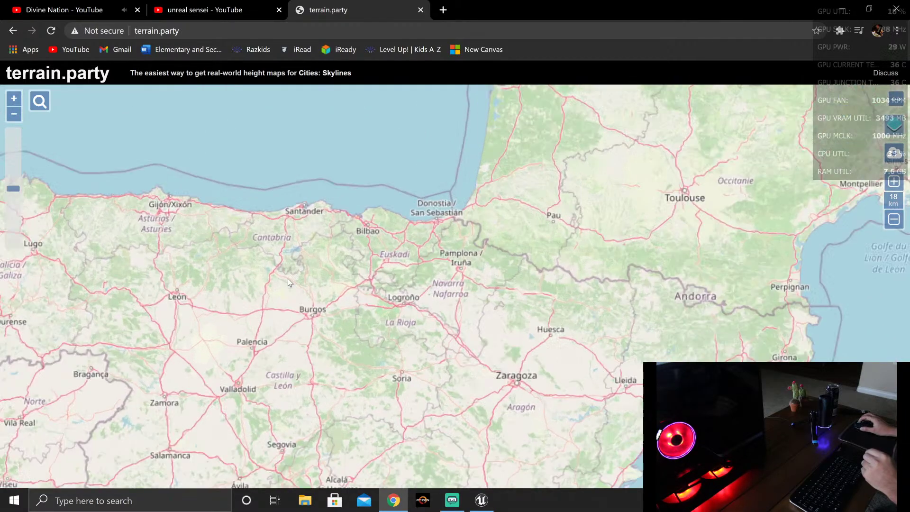
drag(319, 258, 531, 287)
scroll(530, 286, down, 1)
scroll(555, 278, down, 2)
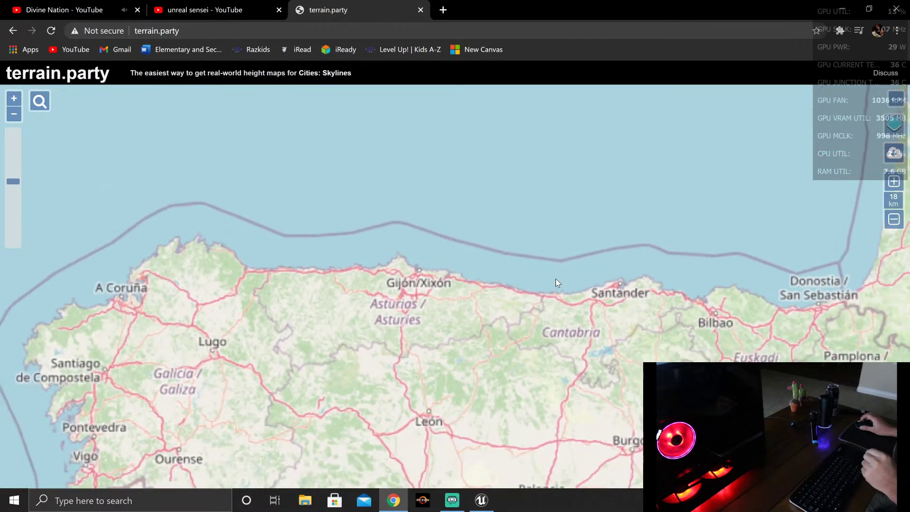
scroll(650, 308, down, 3)
drag(647, 303, 286, 270)
scroll(436, 268, down, 1)
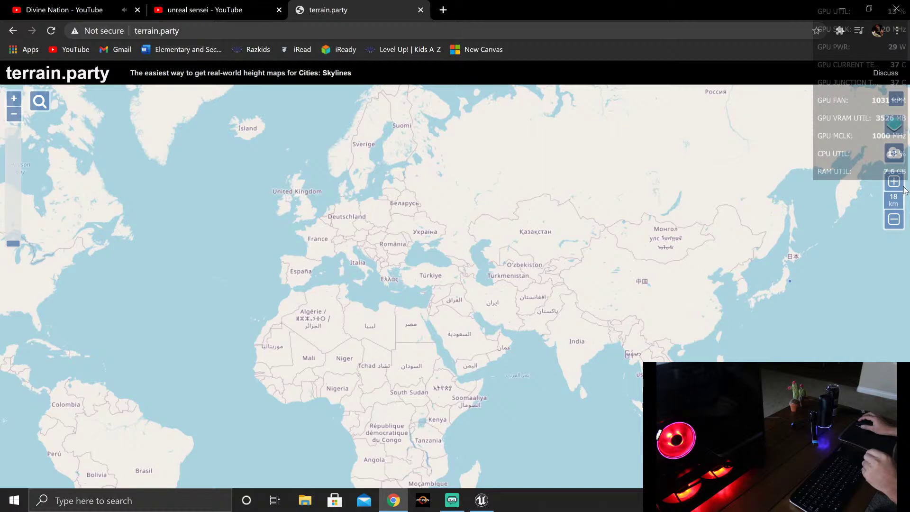
Step: Switch the map view to USGS shaded relief and examine the area it covers around North America
mouse_move(894, 123)
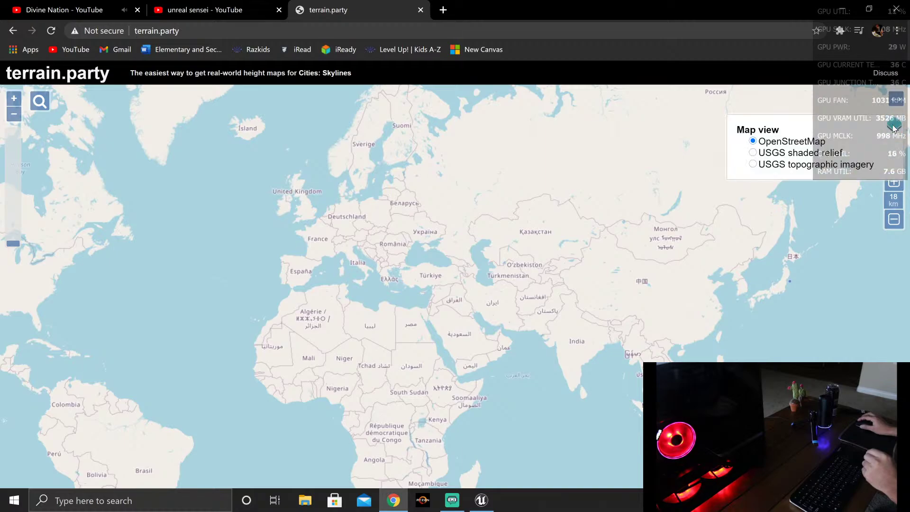
click(769, 155)
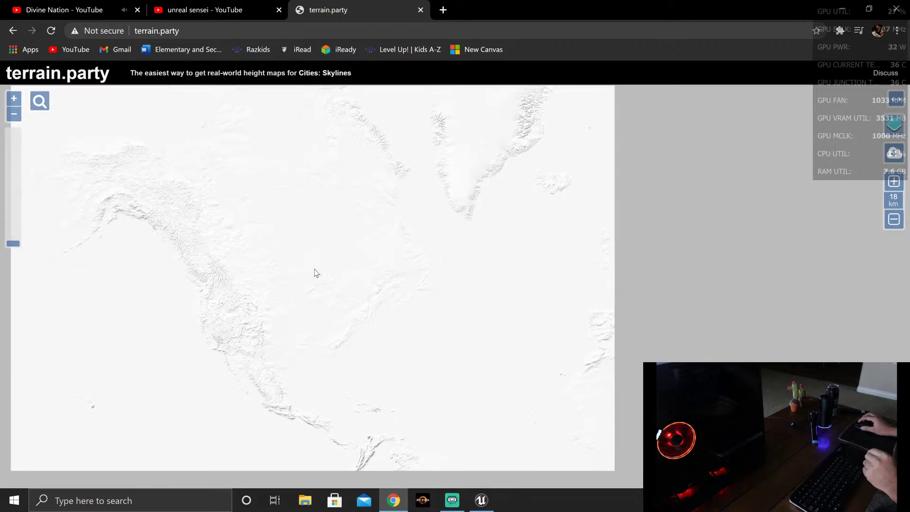
mouse_move(284, 295)
mouse_down()
mouse_move(463, 339)
mouse_move(436, 284)
mouse_up()
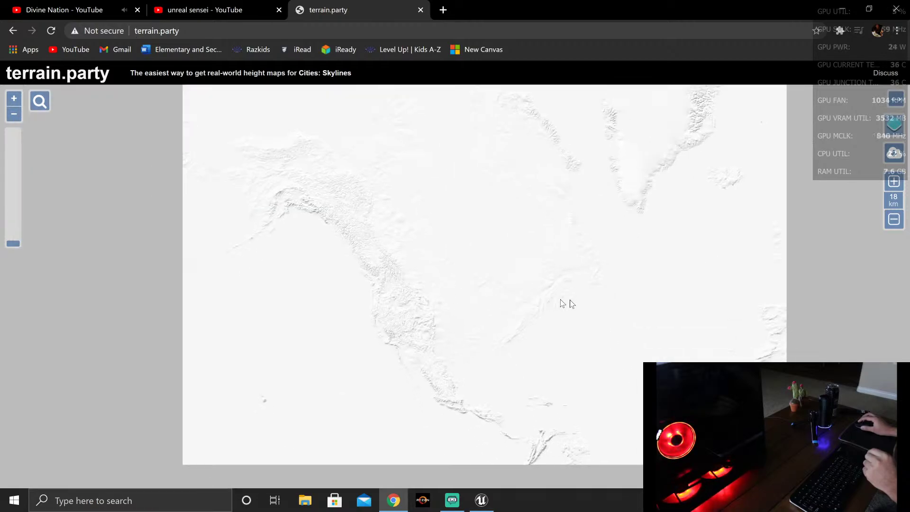
drag(616, 320, 592, 320)
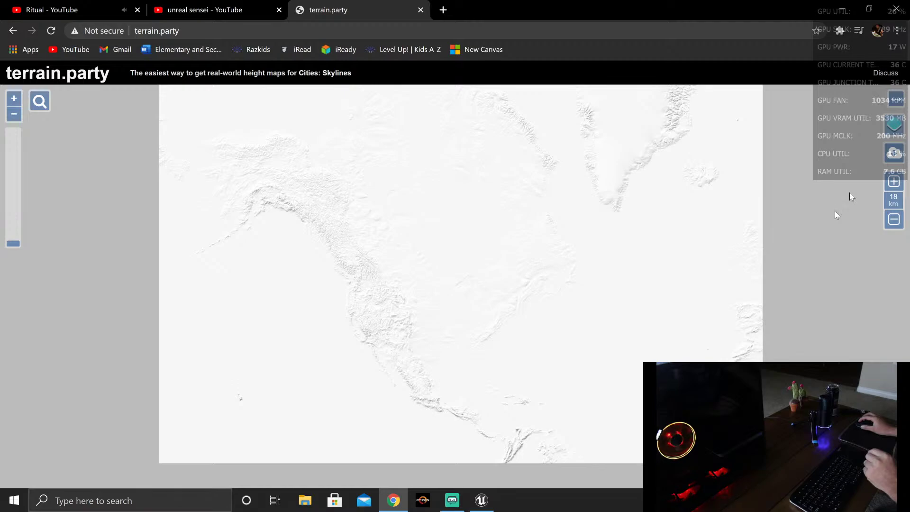
Step: Compare North America in the OpenStreetMap and USGS shaded relief map views, ending on OpenStreetMap
mouse_move(893, 125)
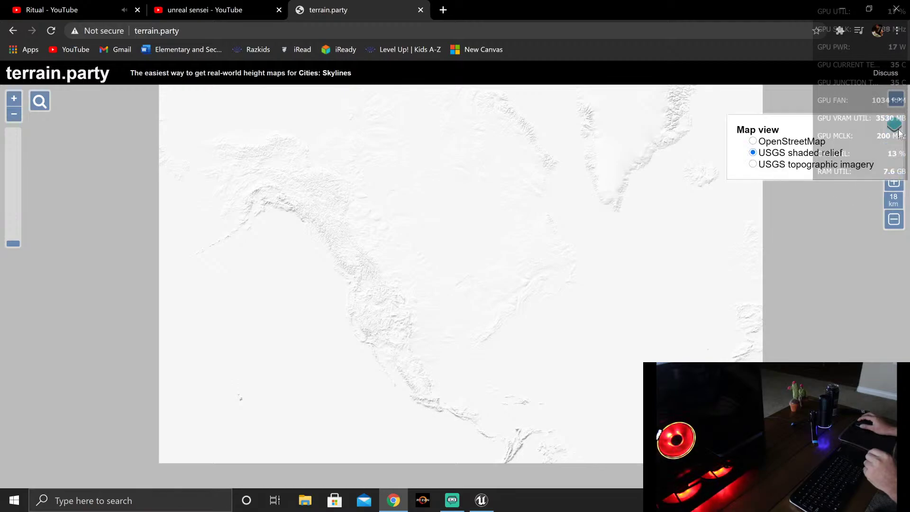
click(754, 141)
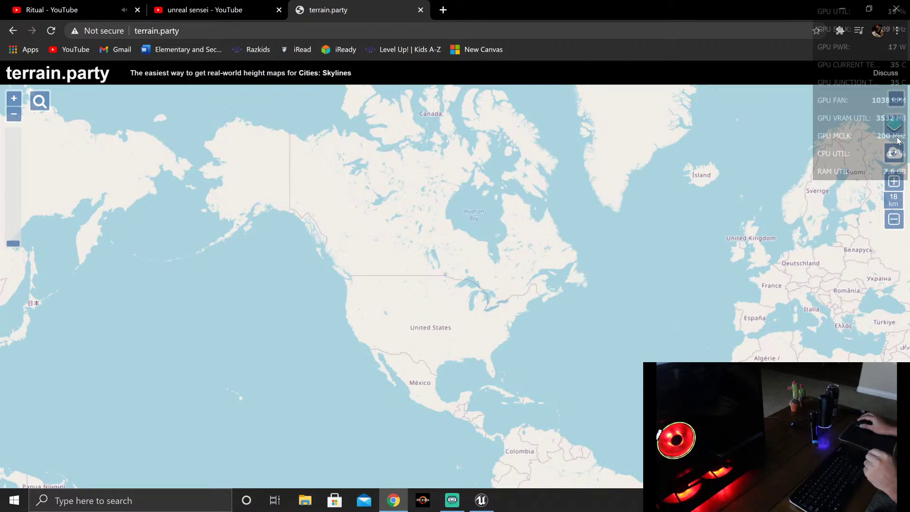
mouse_move(894, 125)
click(805, 151)
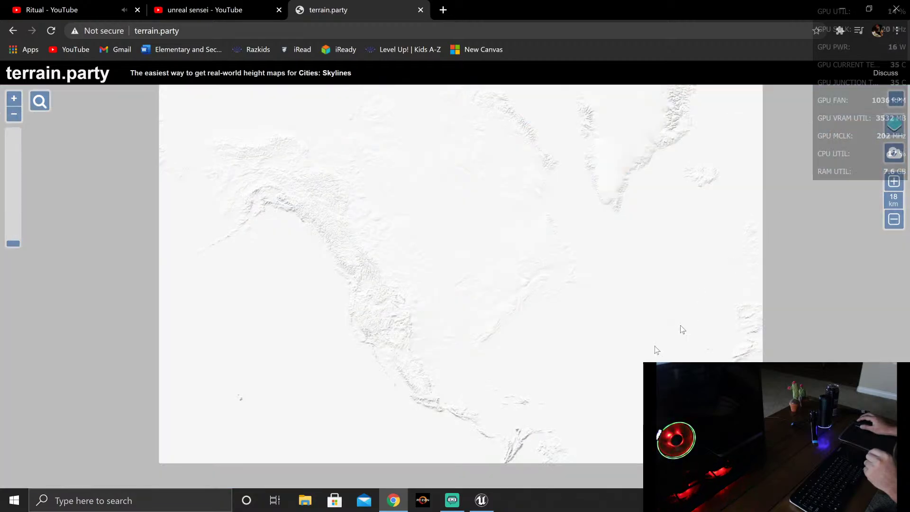
drag(641, 386, 628, 345)
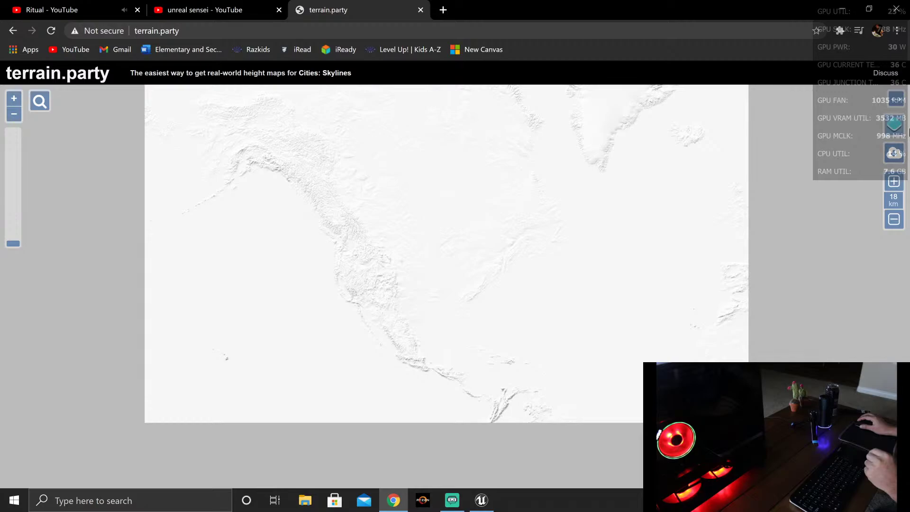
mouse_move(893, 125)
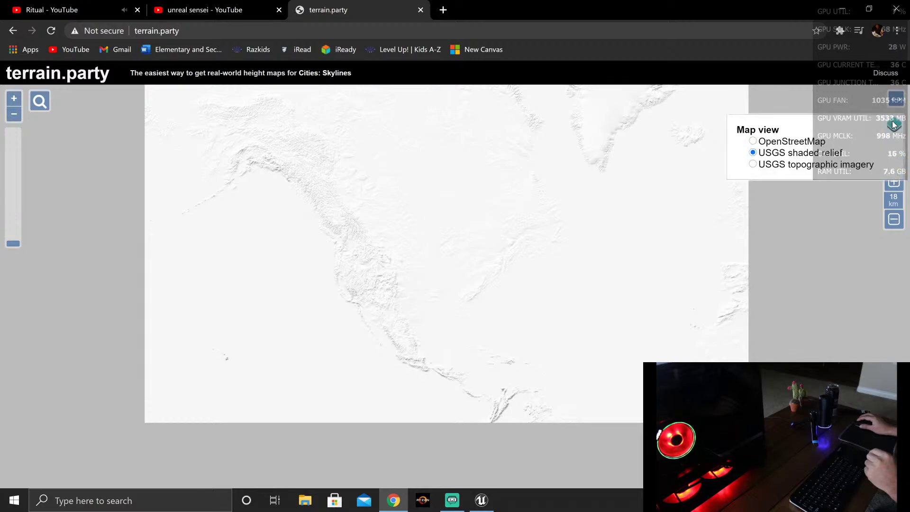
click(814, 145)
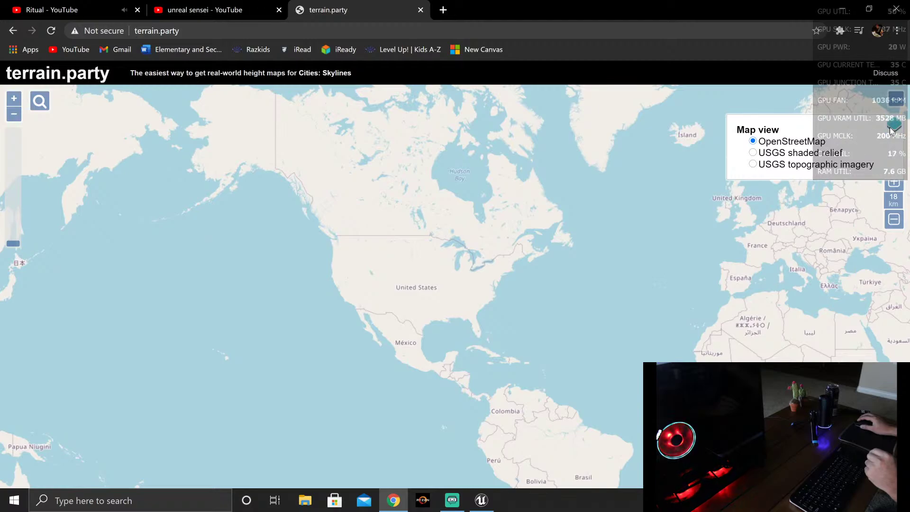
click(804, 152)
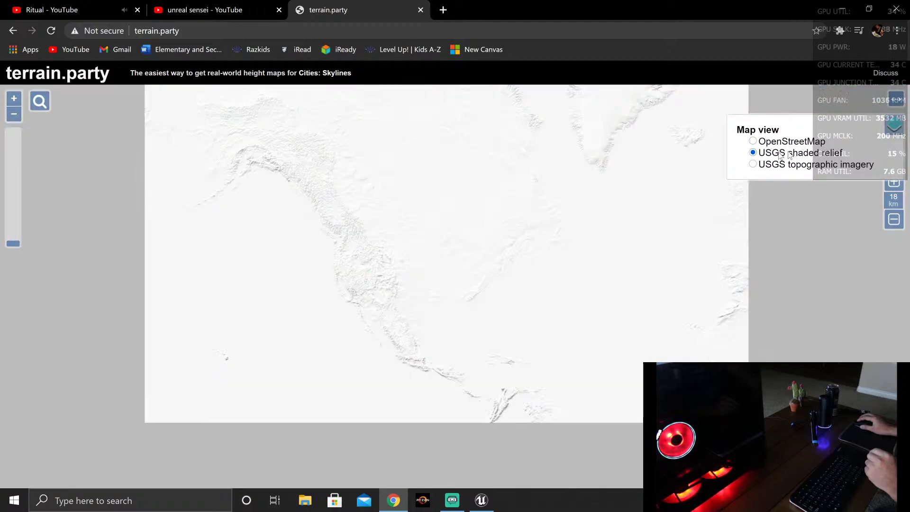
mouse_move(884, 134)
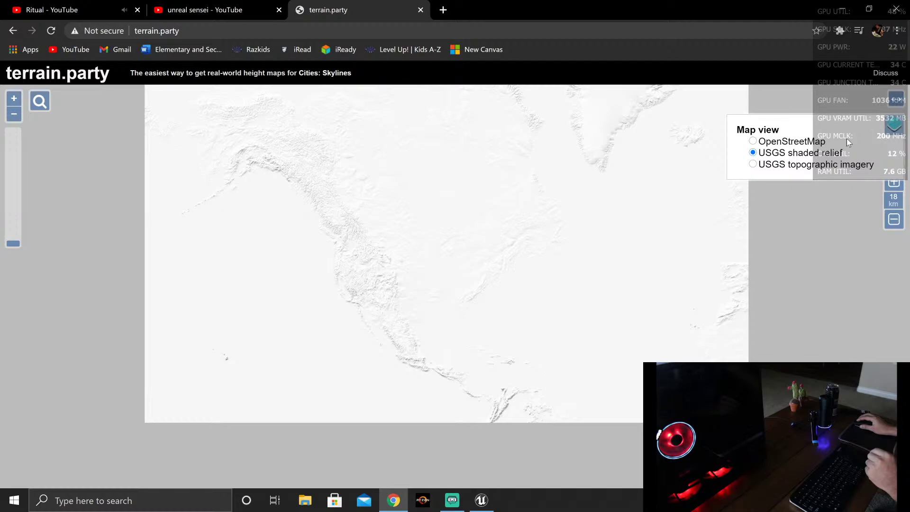
click(807, 141)
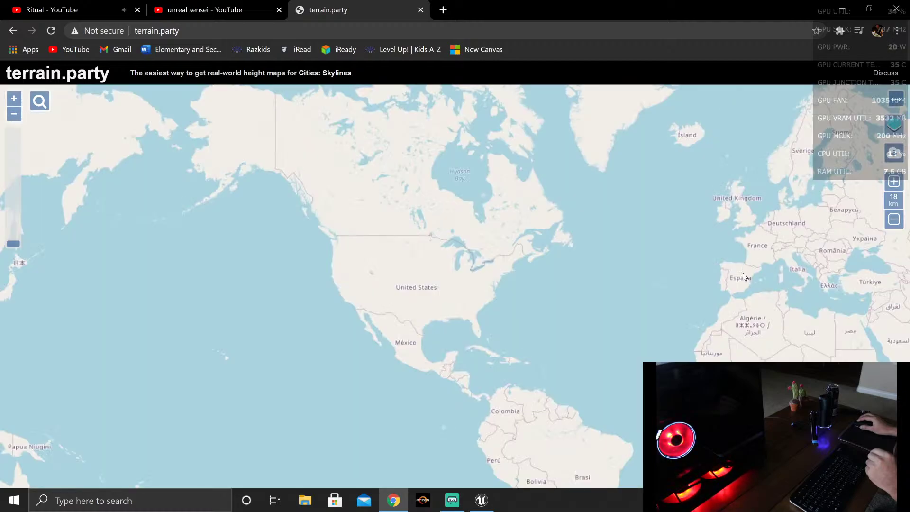
mouse_move(892, 130)
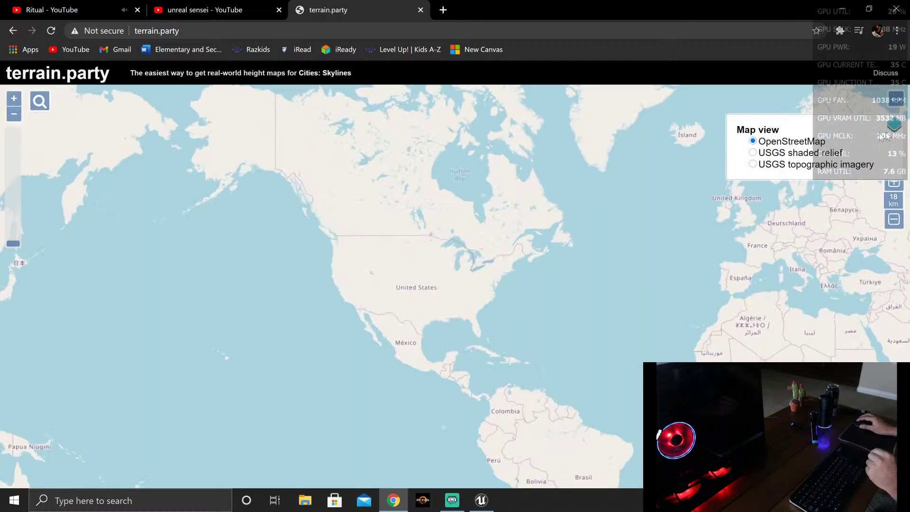
click(813, 152)
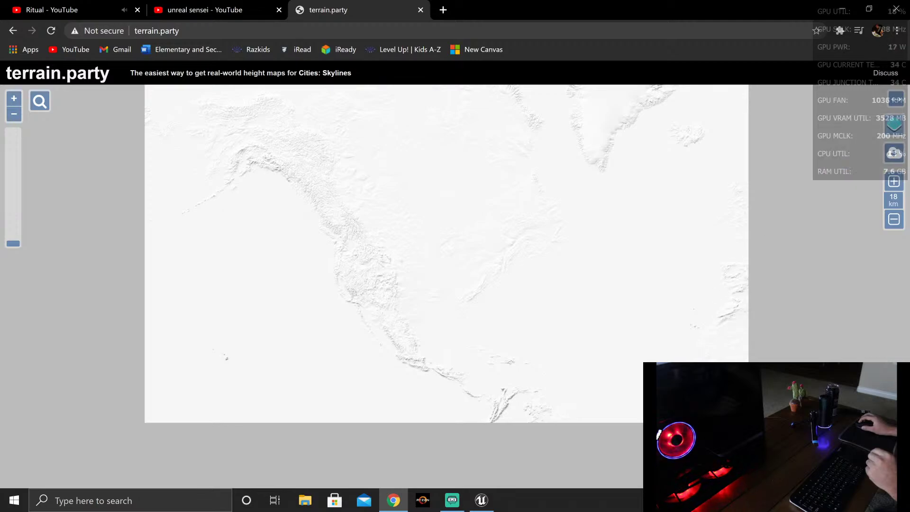
mouse_move(884, 142)
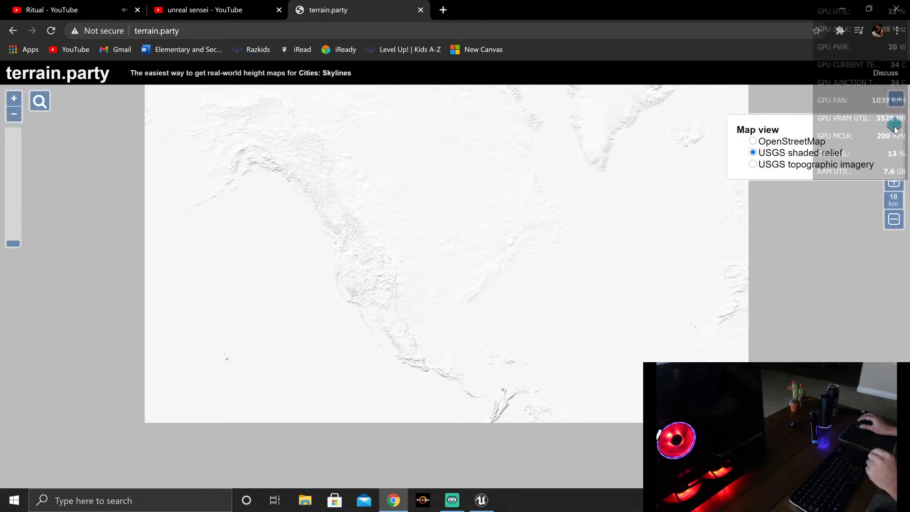
click(801, 141)
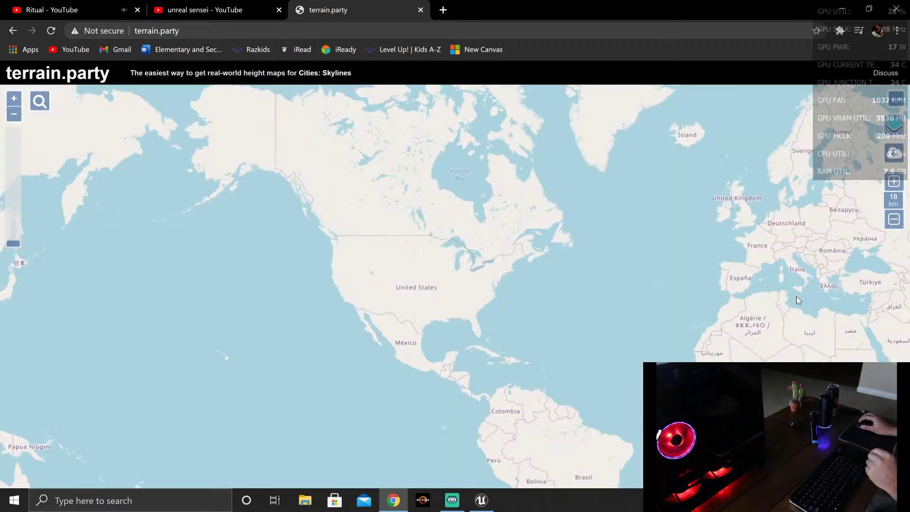
Step: Look over Europe and Asia in OpenStreetMap, and check the same region in the USGS shaded relief view
drag(796, 296, 553, 282)
drag(747, 327, 675, 326)
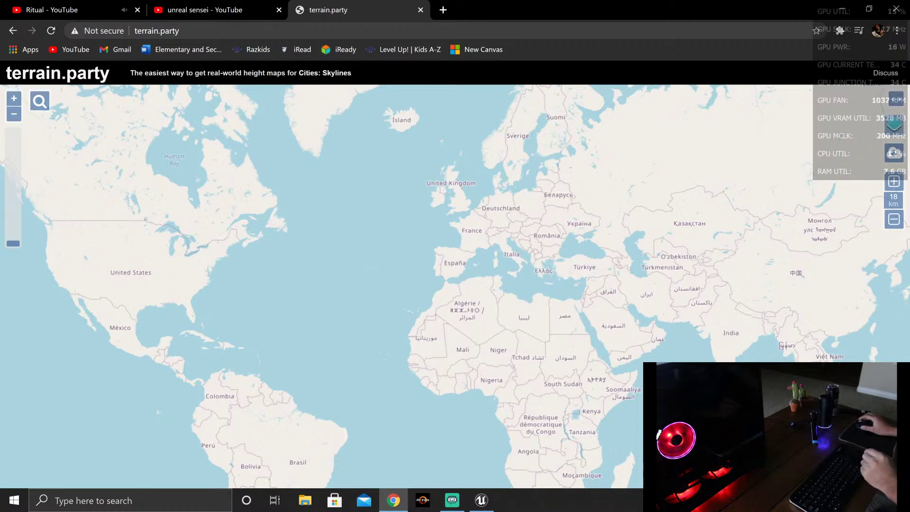
drag(777, 341, 430, 355)
mouse_move(896, 147)
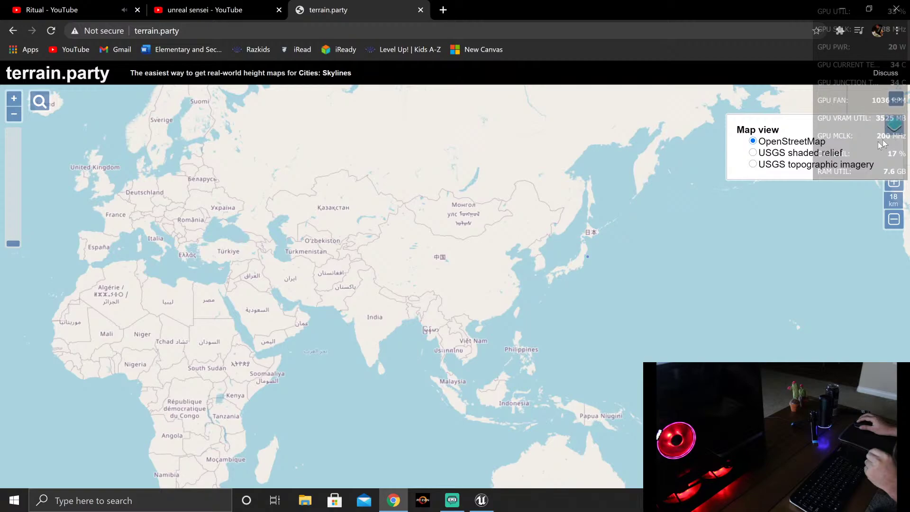
click(825, 152)
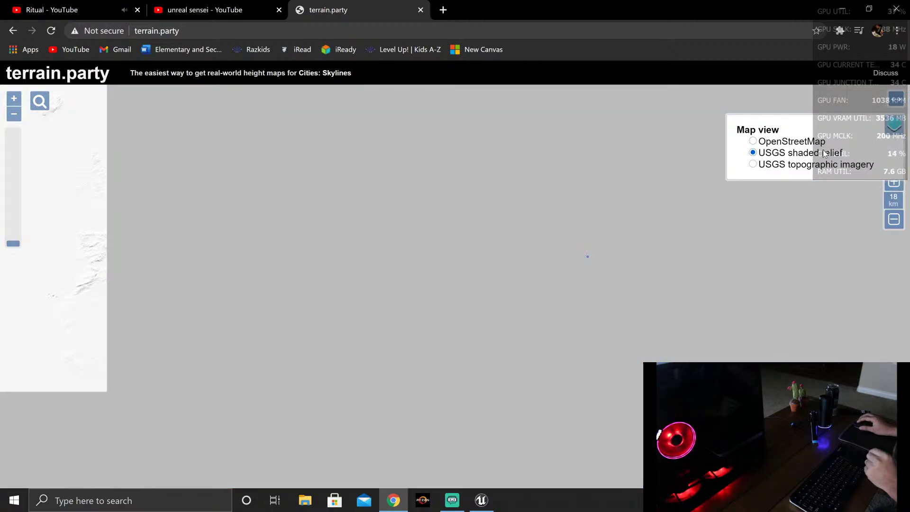
Step: Switch the map view to USGS topographic imagery and examine its coverage of North America and the Atlantic
click(752, 166)
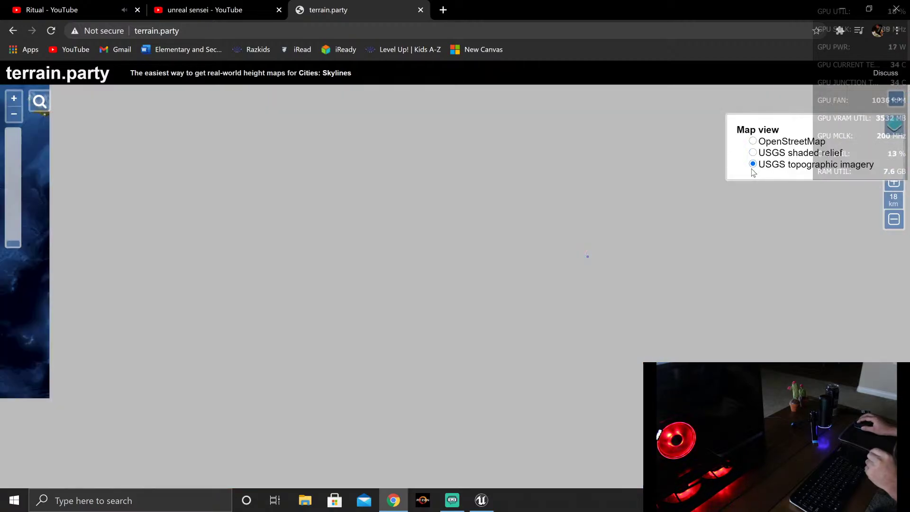
drag(402, 236, 779, 263)
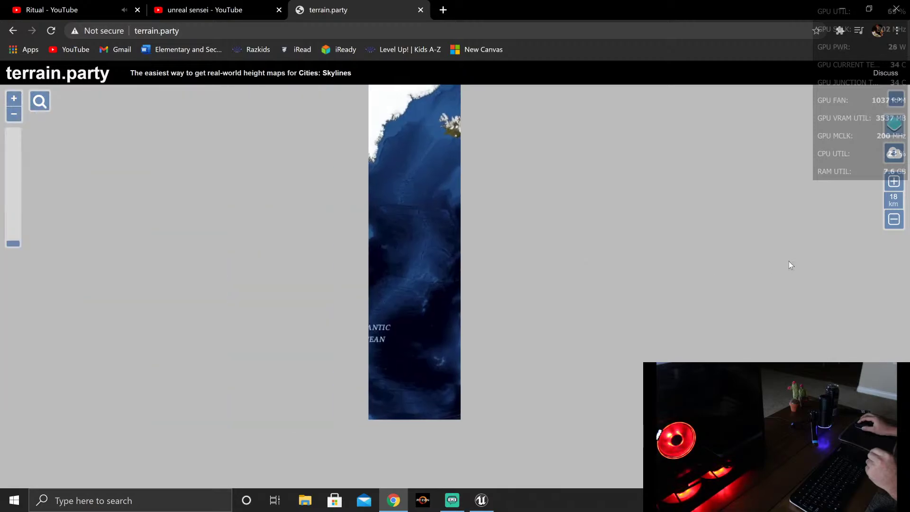
drag(496, 306, 572, 311)
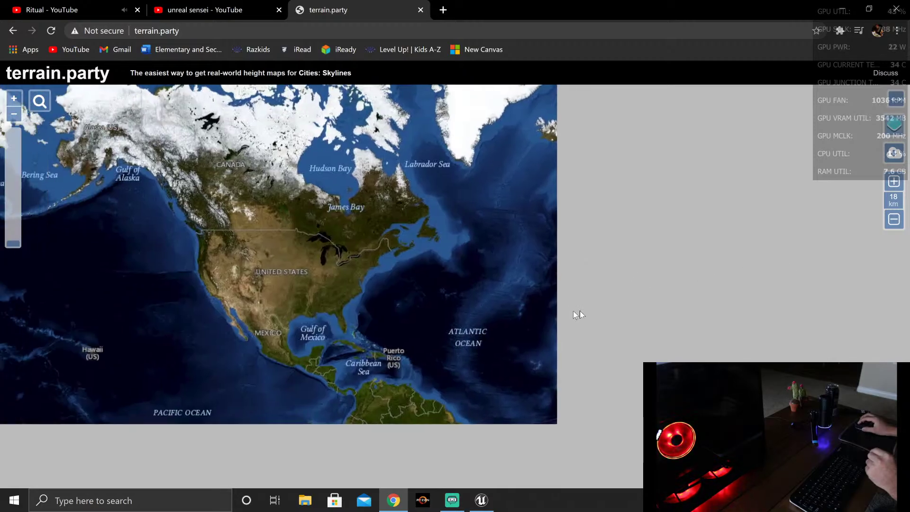
drag(447, 320, 646, 339)
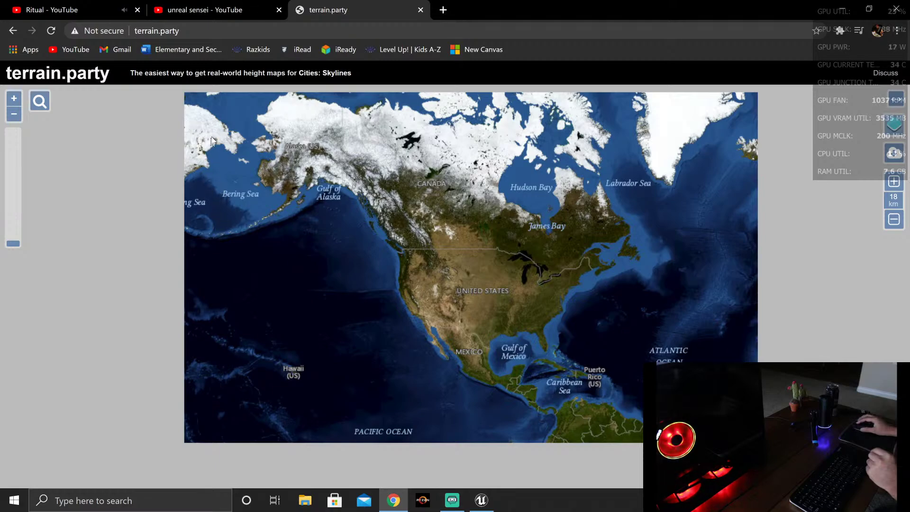
drag(749, 303, 668, 292)
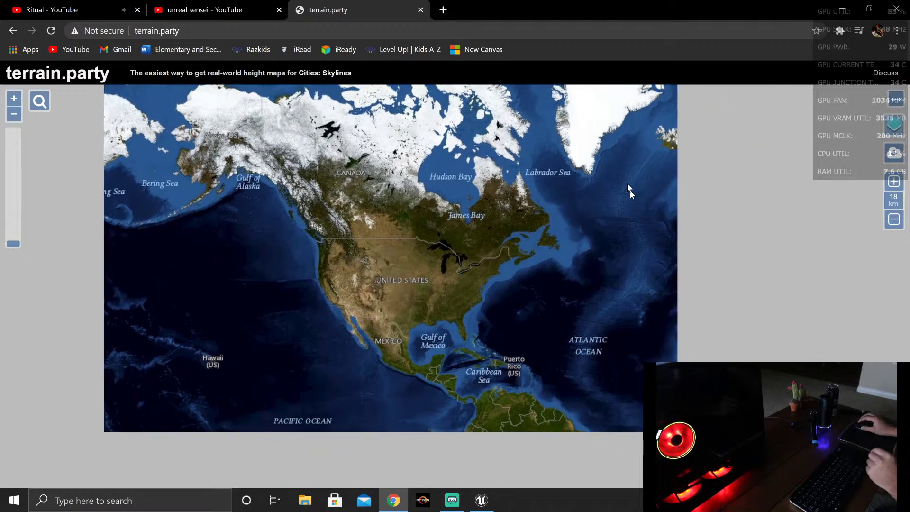
drag(726, 294, 473, 353)
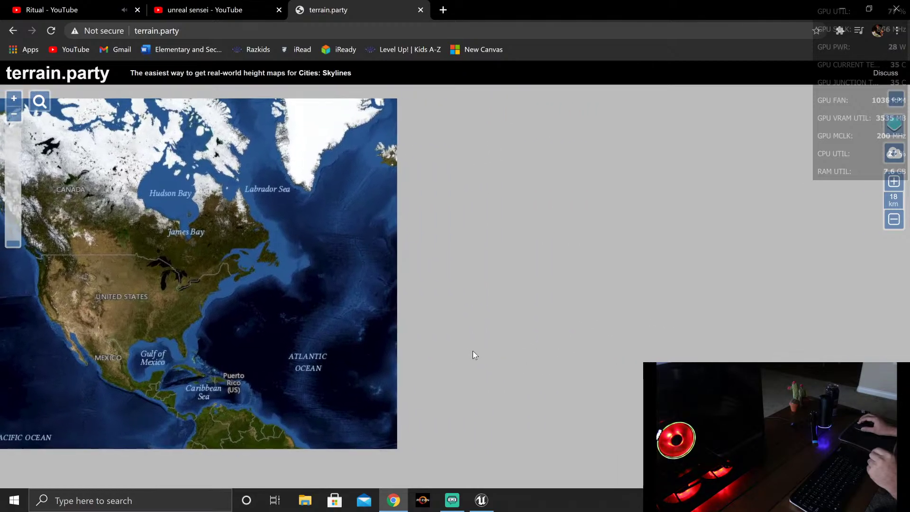
Step: Switch the map view to OpenStreetMap and look over Europe, Africa and Asia
mouse_move(861, 136)
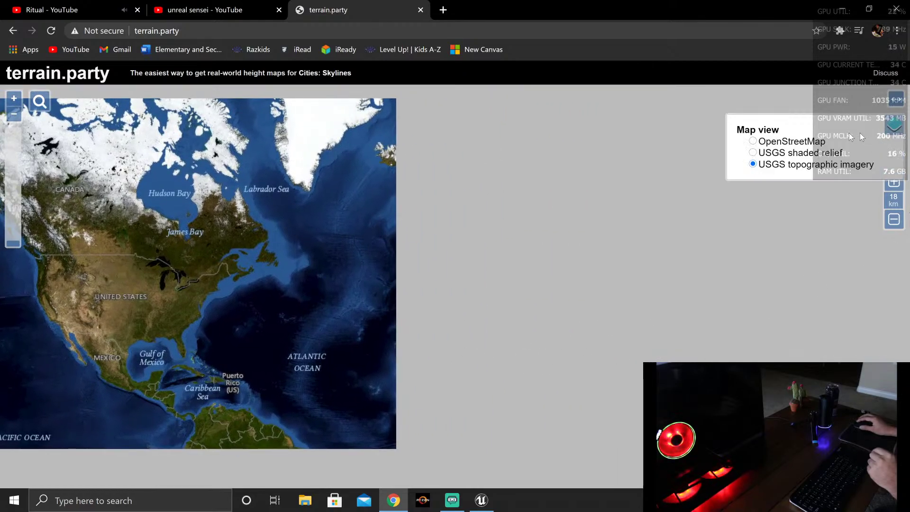
click(785, 143)
drag(715, 168, 647, 158)
drag(735, 328, 698, 260)
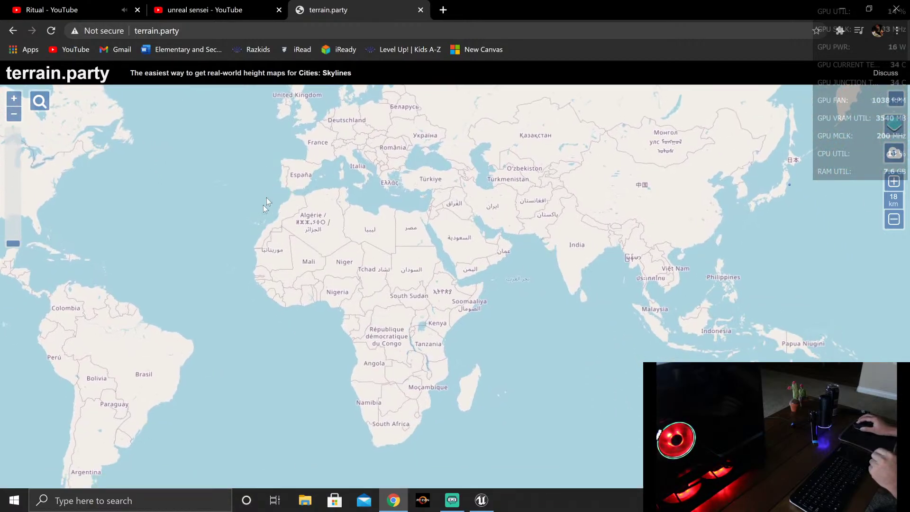
drag(245, 145, 217, 260)
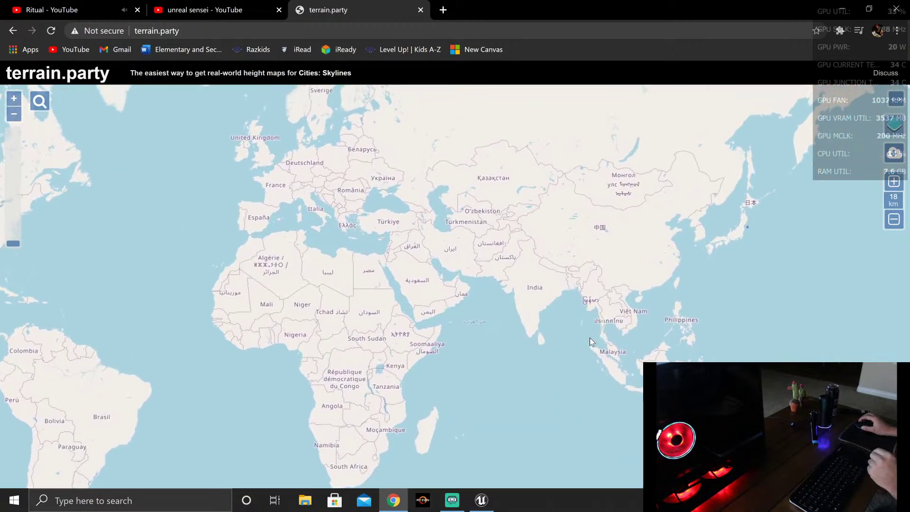
drag(589, 337, 504, 268)
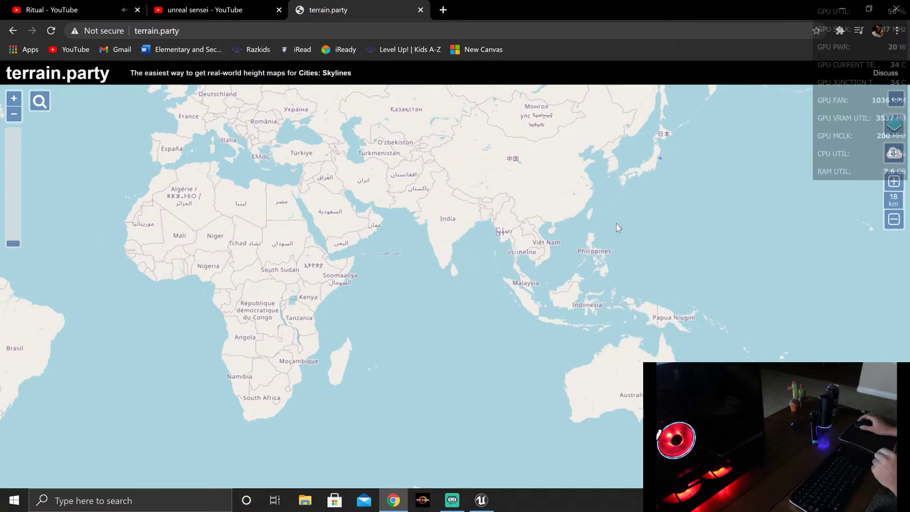
Step: Examine Japan up close in OpenStreetMap and frame the island off its northwest coast with the 18 km selection square
scroll(663, 179, up, 8)
scroll(632, 168, down, 2)
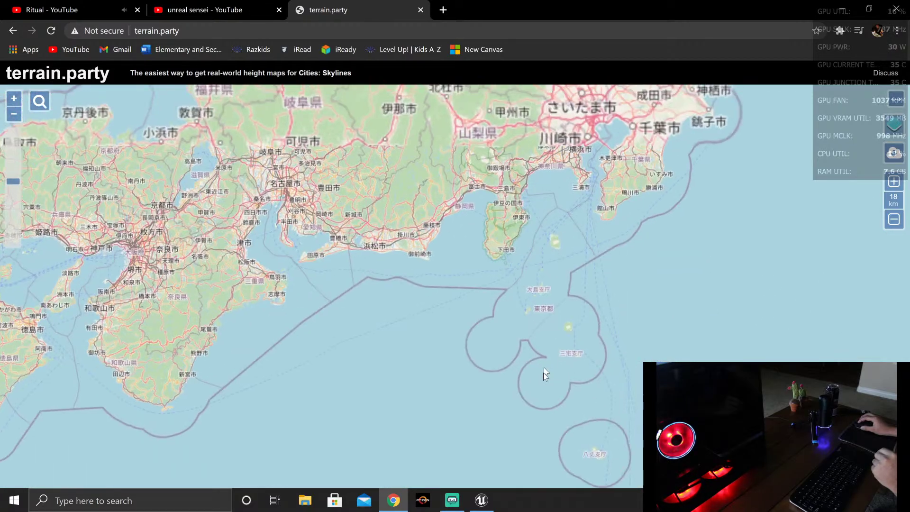
scroll(624, 243, up, 1)
drag(624, 243, 571, 382)
drag(638, 186, 618, 254)
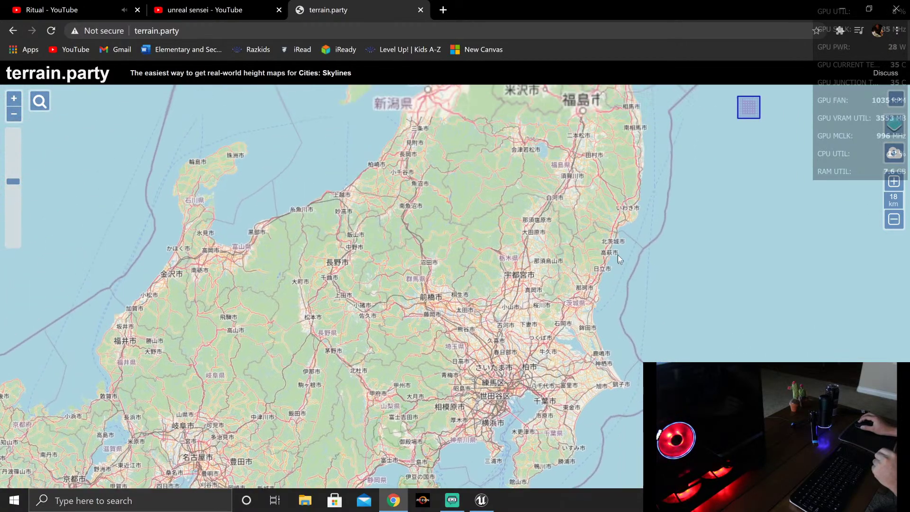
scroll(684, 173, down, 2)
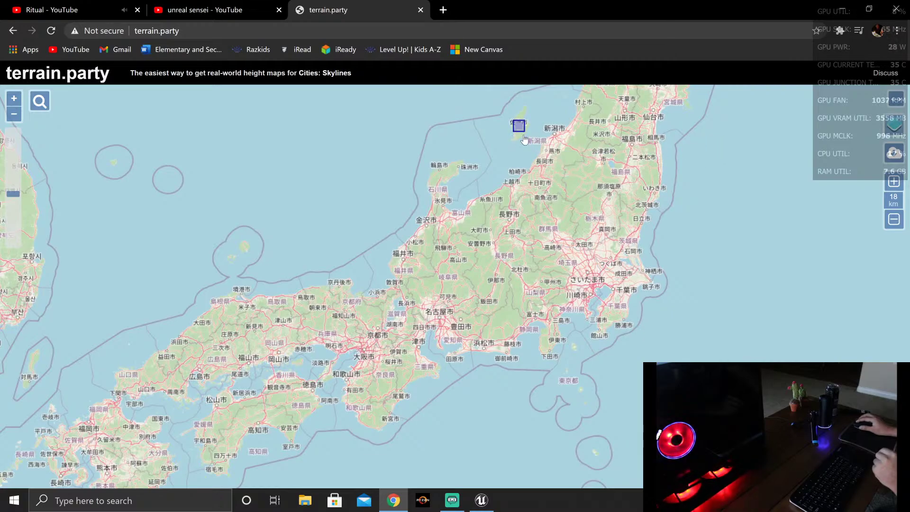
scroll(544, 161, up, 2)
drag(519, 137, 536, 344)
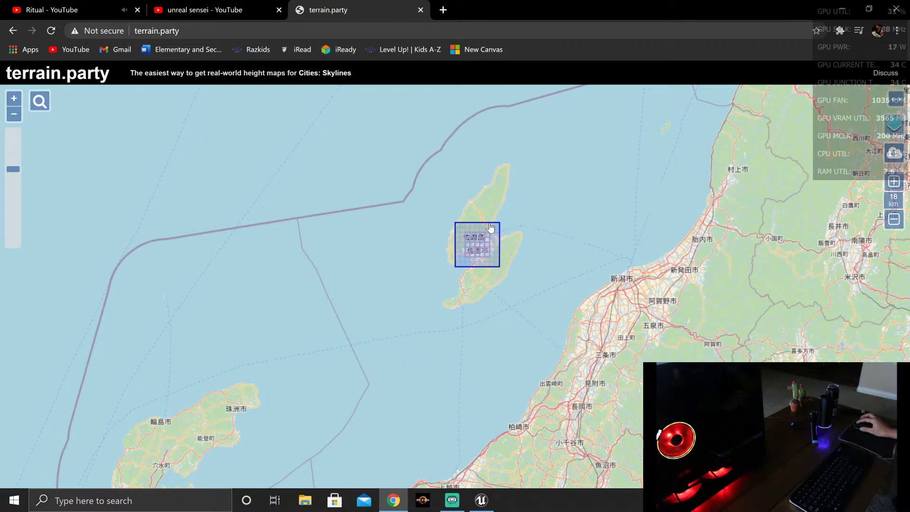
Step: Compare the Japan and Korea region in the USGS shaded relief and OpenStreetMap views, ending on OpenStreetMap
scroll(280, 250, down, 5)
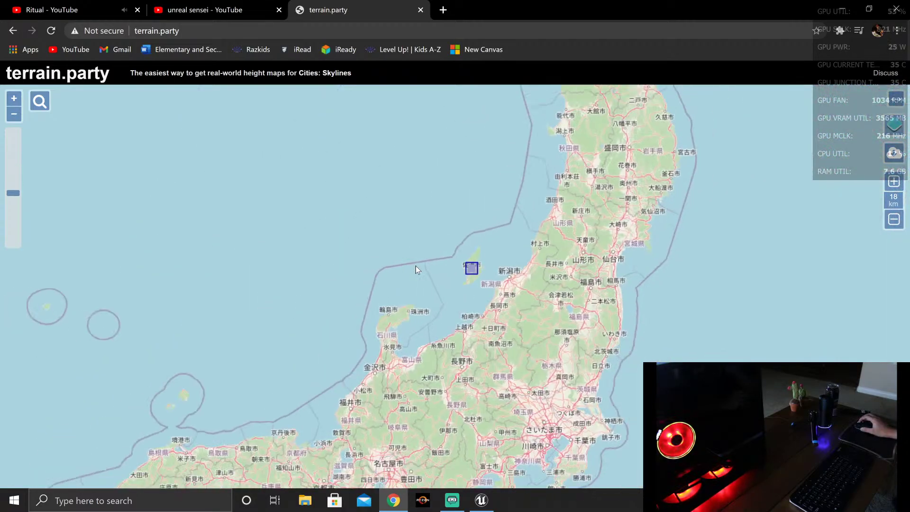
drag(320, 243, 547, 277)
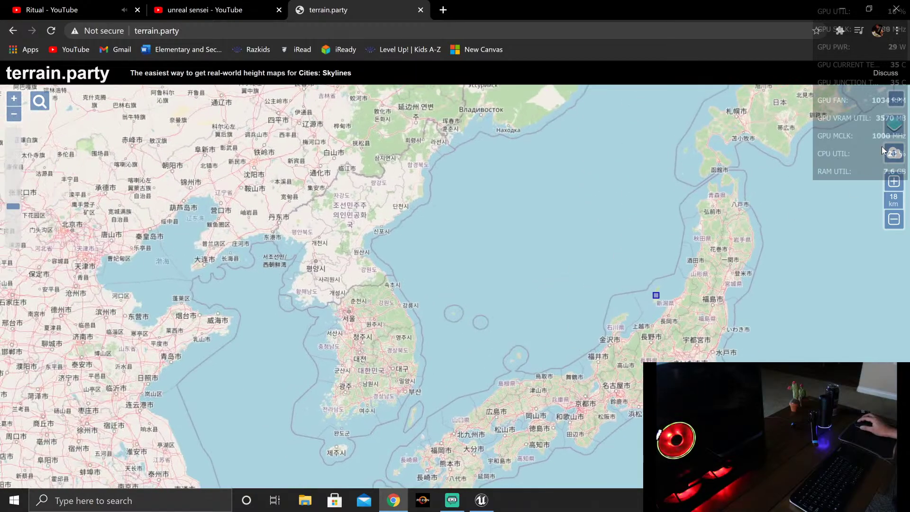
mouse_move(893, 121)
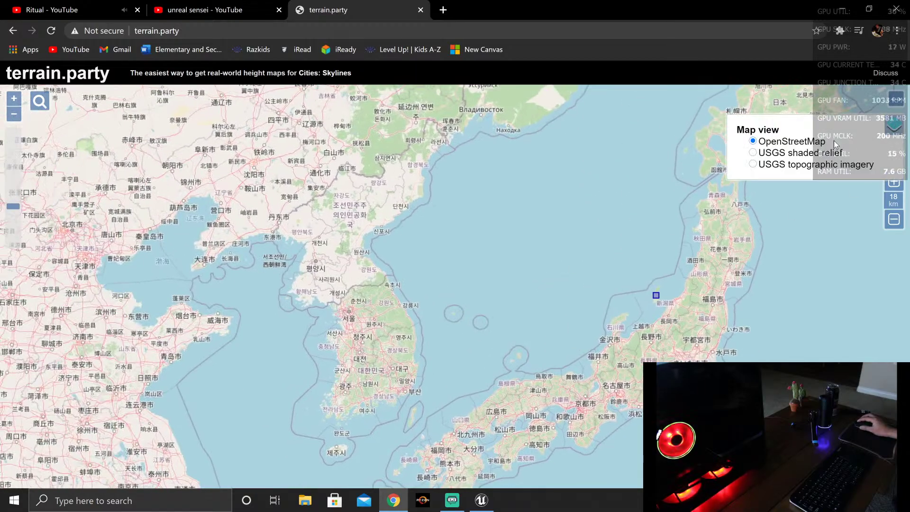
click(805, 156)
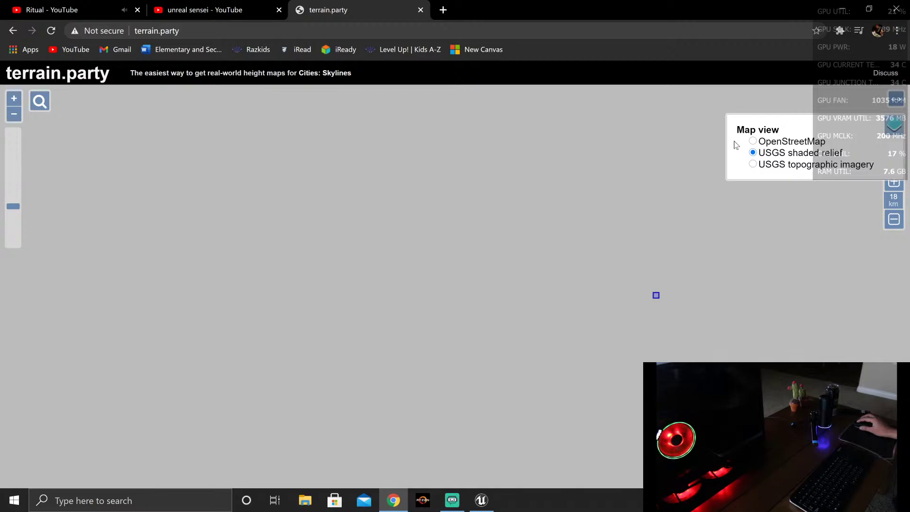
click(769, 142)
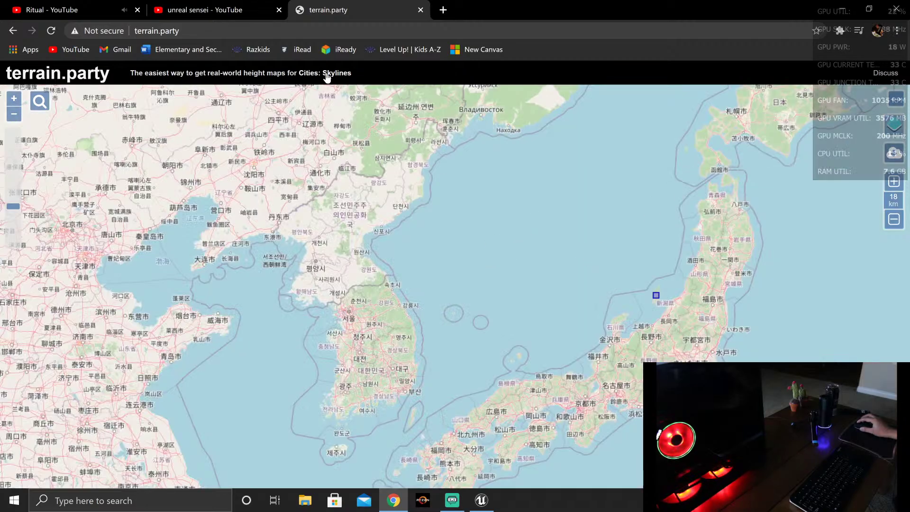
Step: Search the web for "tangram terrain" and open the Tangram Heightmapper page
click(439, 30)
text(tan)
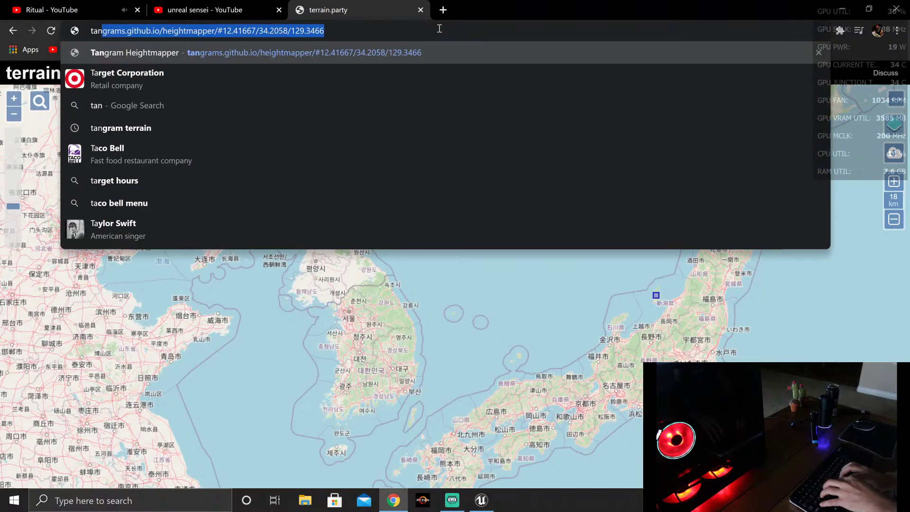
text(gram ter)
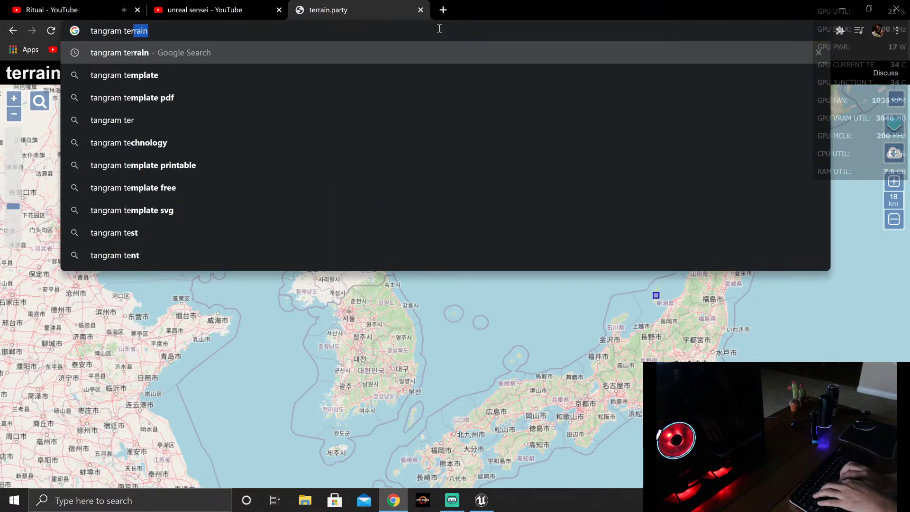
text(rain)
key(Return)
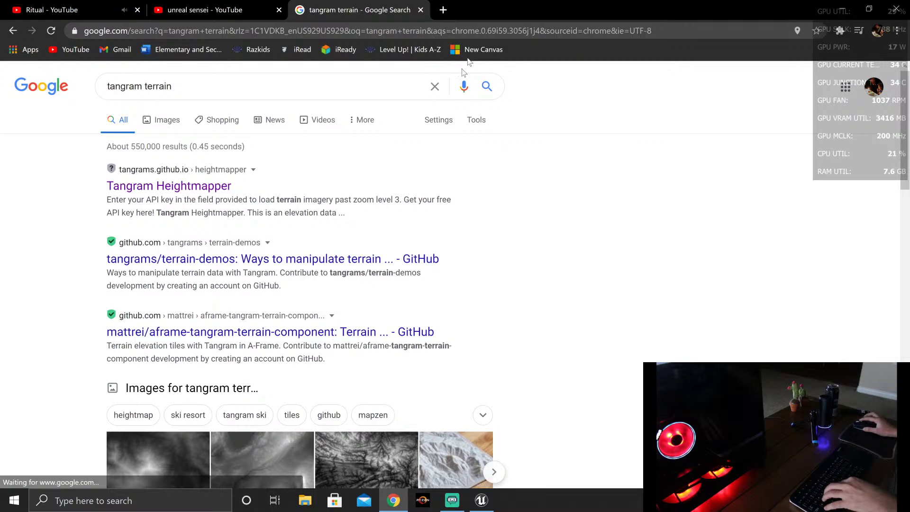
click(185, 187)
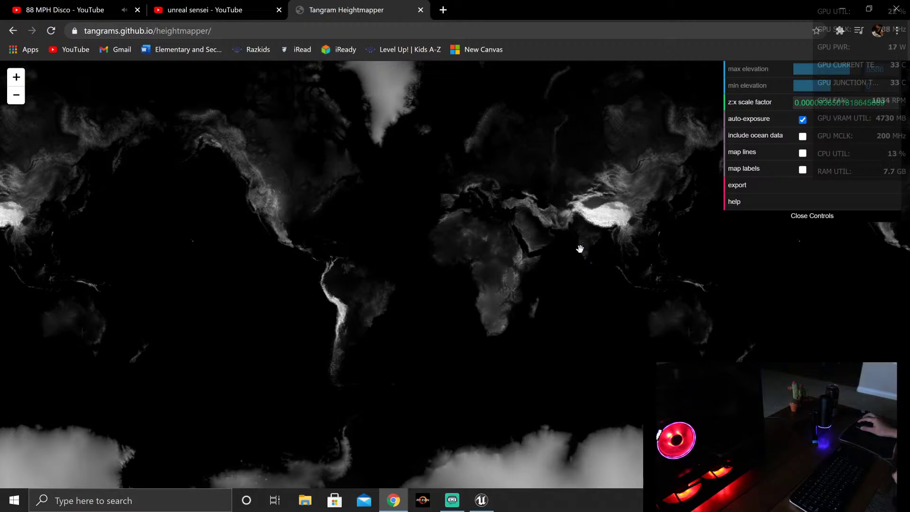
Step: Examine the elevation data around Japan in the heightmapper, moving north along its west coast
scroll(564, 256, up, 2)
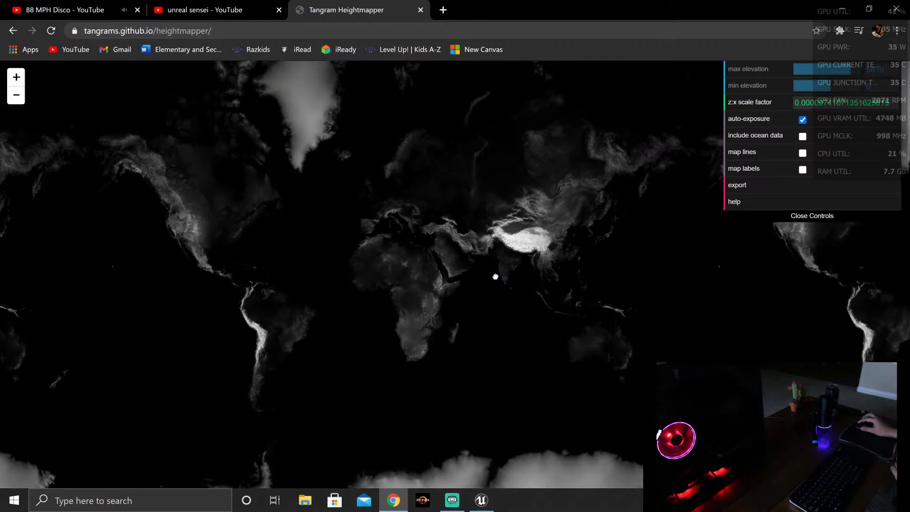
scroll(624, 246, up, 10)
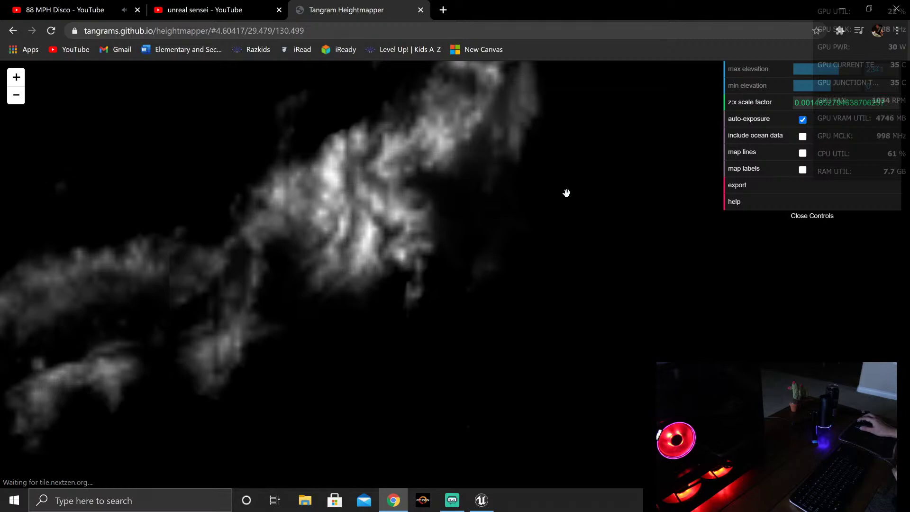
drag(547, 300, 544, 371)
scroll(528, 325, up, 5)
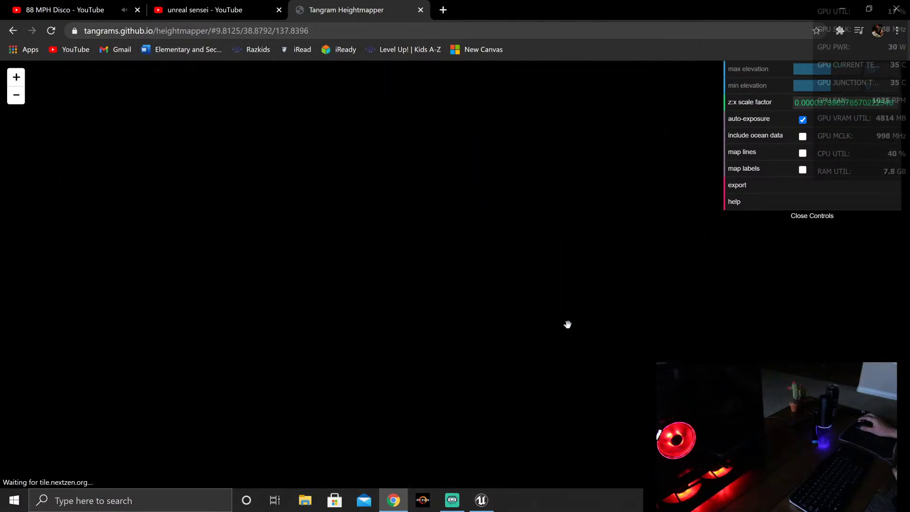
scroll(567, 324, down, 2)
drag(567, 324, 481, 414)
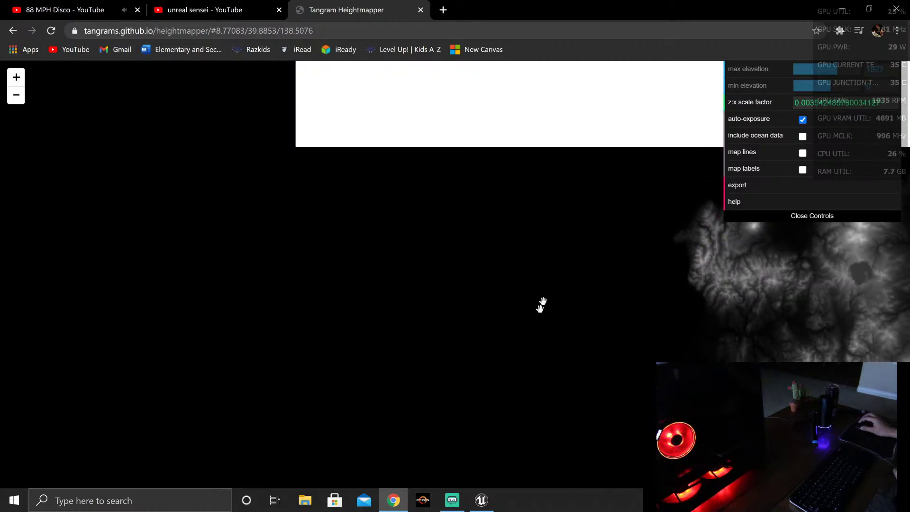
drag(542, 270, 471, 365)
drag(552, 374, 561, 416)
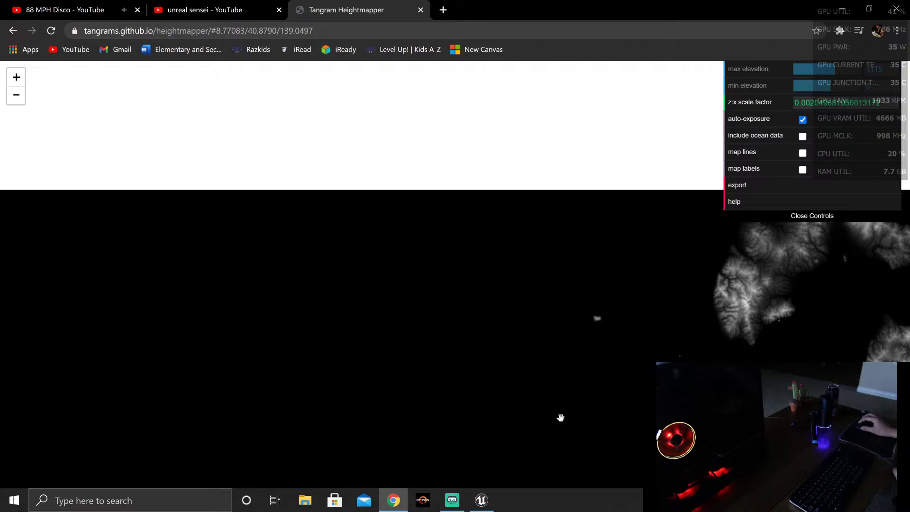
Step: Use map lines to locate and frame the elongated island off Japan's northwest coast, and turn the lines off for a clean heightmap
click(802, 154)
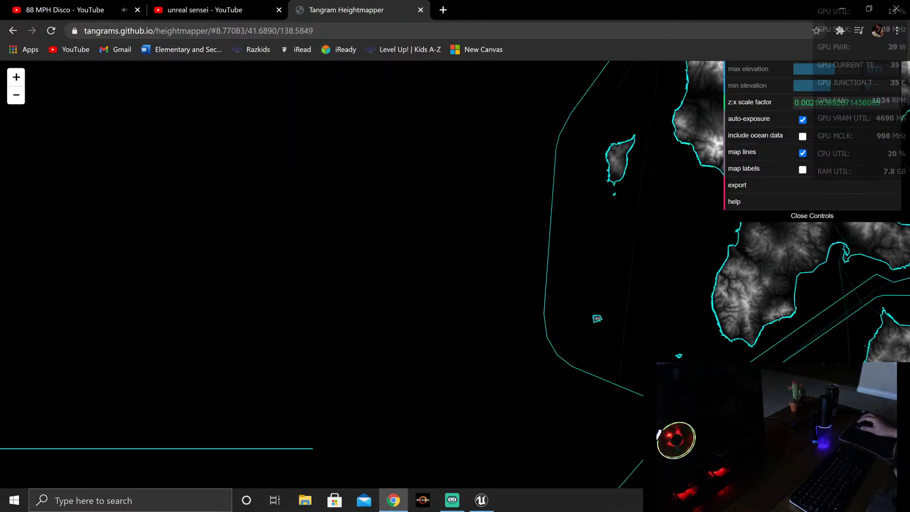
drag(651, 356, 603, 450)
scroll(570, 260, up, 3)
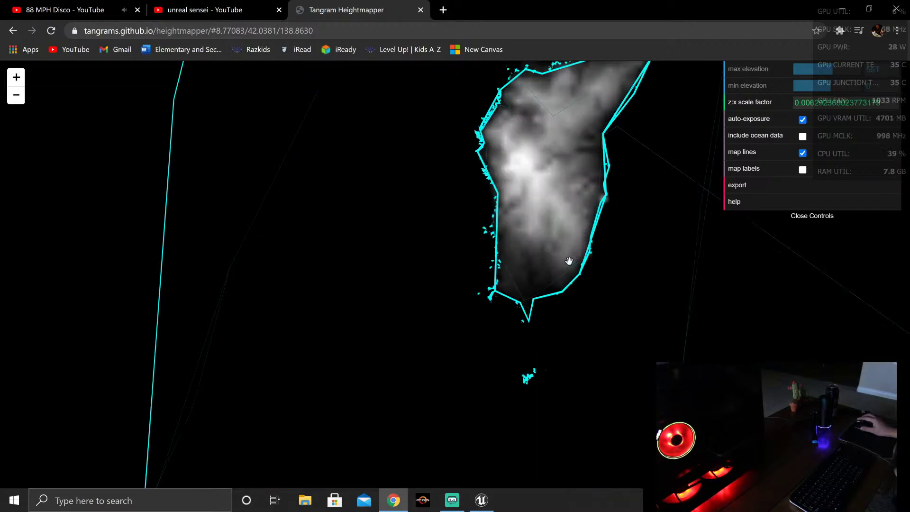
drag(560, 290, 545, 357)
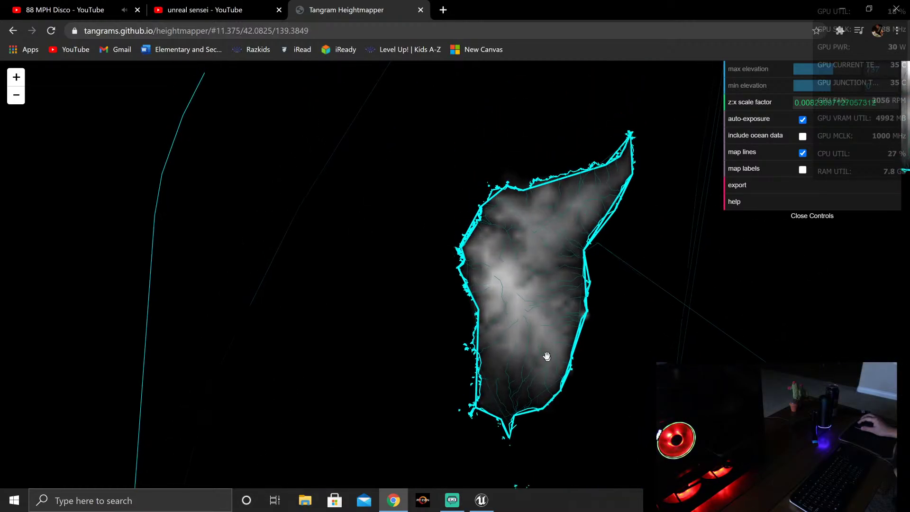
click(802, 153)
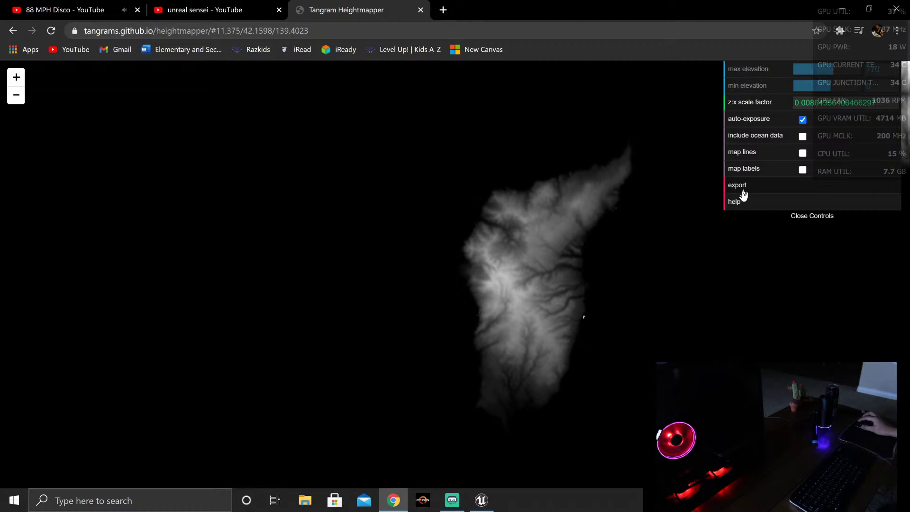
Step: View the heightmap image "Tsushima HM new soft_1" saved on the desktop, and close it
click(841, 9)
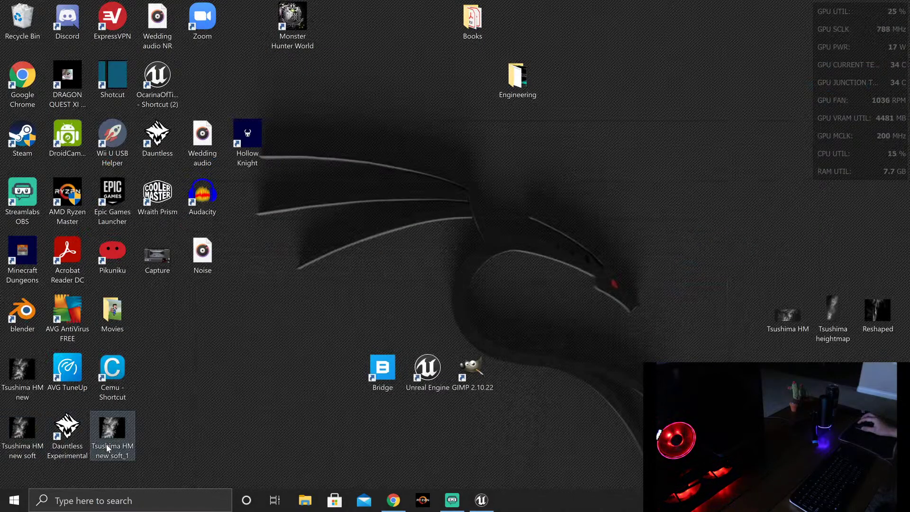
double_click(112, 430)
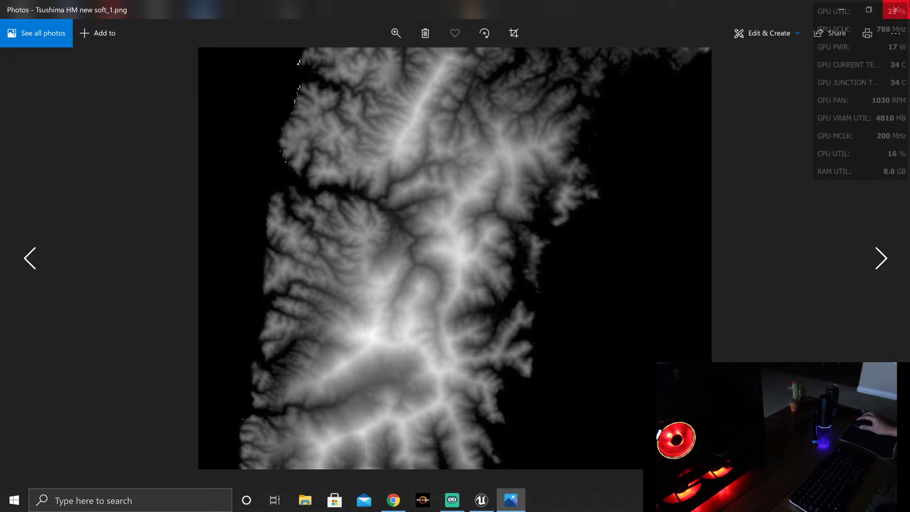
click(893, 13)
Step: Switch to Unreal Editor and activate the Landscape editing mode
click(480, 500)
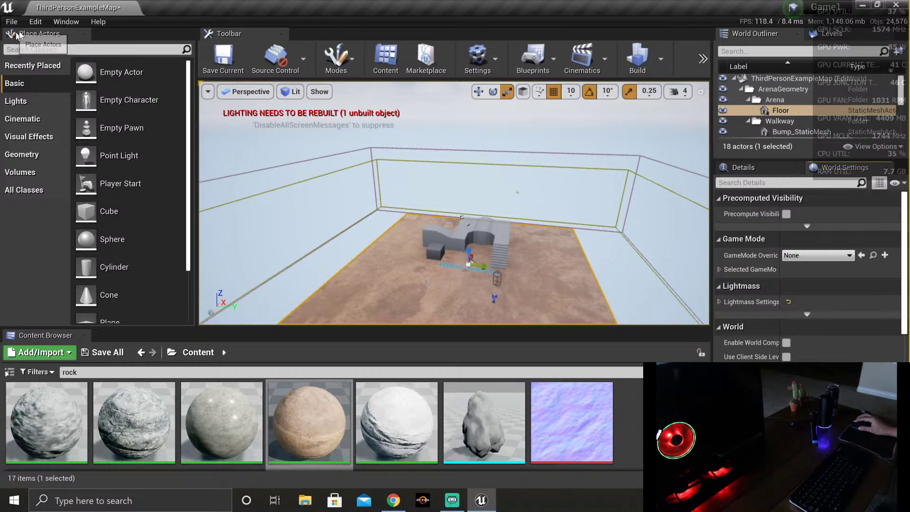
click(335, 57)
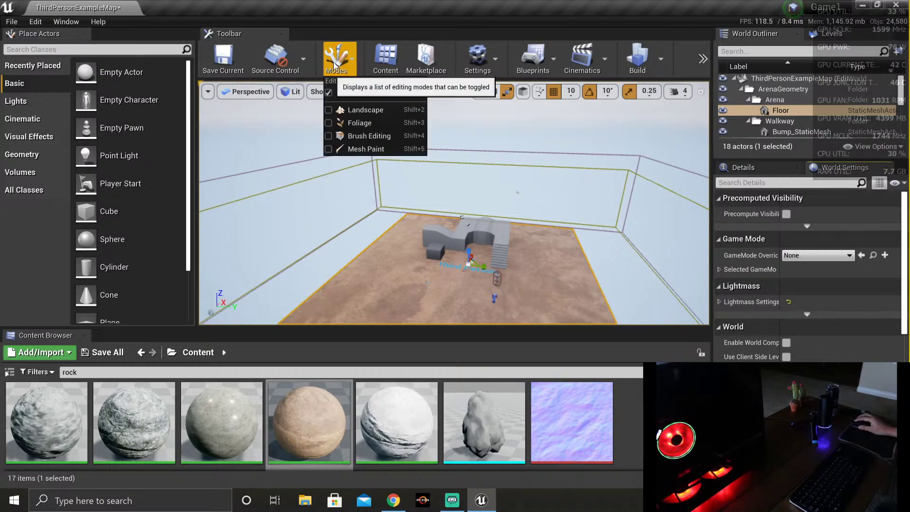
click(358, 116)
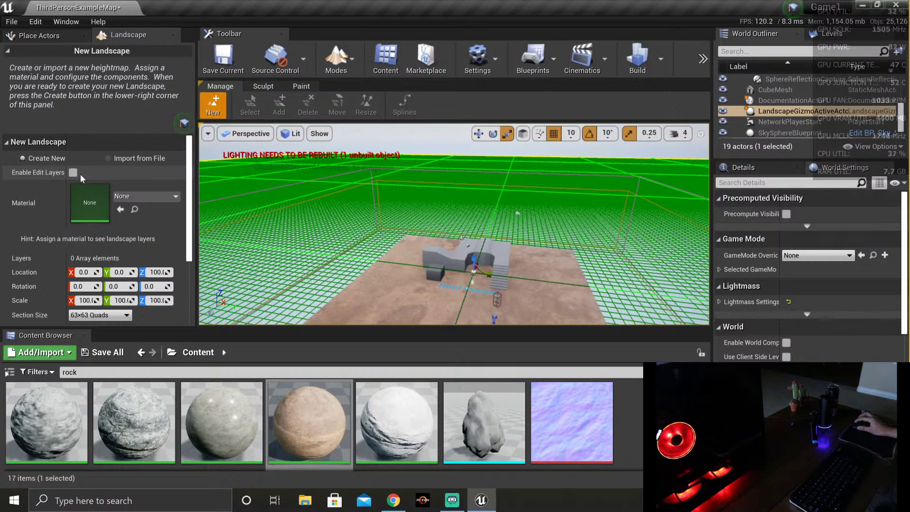
Step: Set the new landscape to be imported from file, with edit layers enabled
click(110, 156)
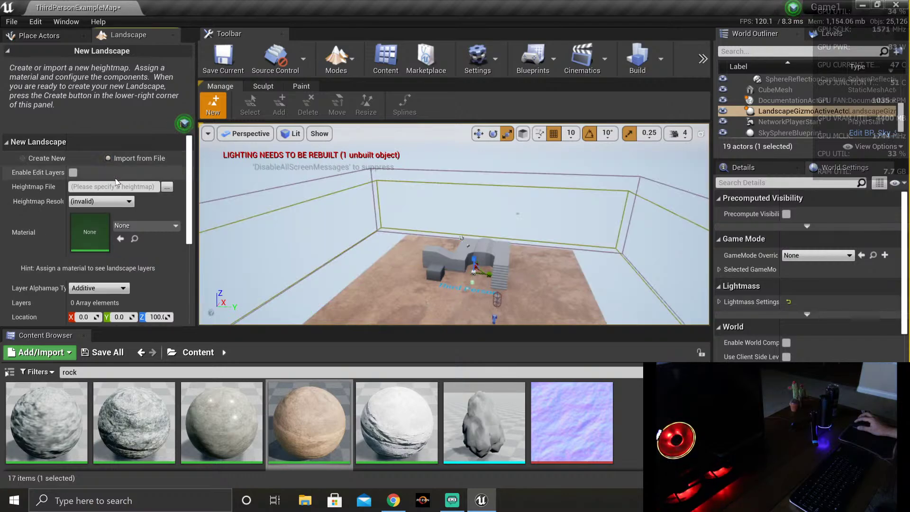
click(73, 172)
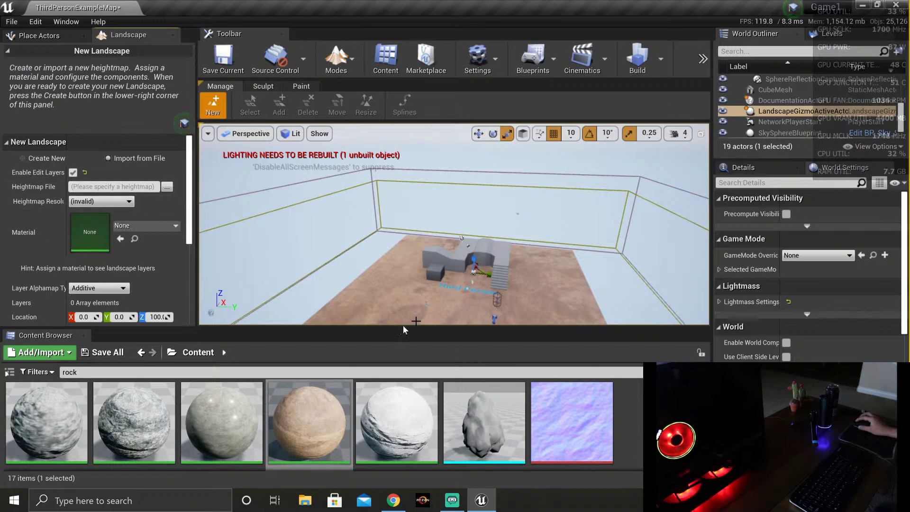
click(175, 227)
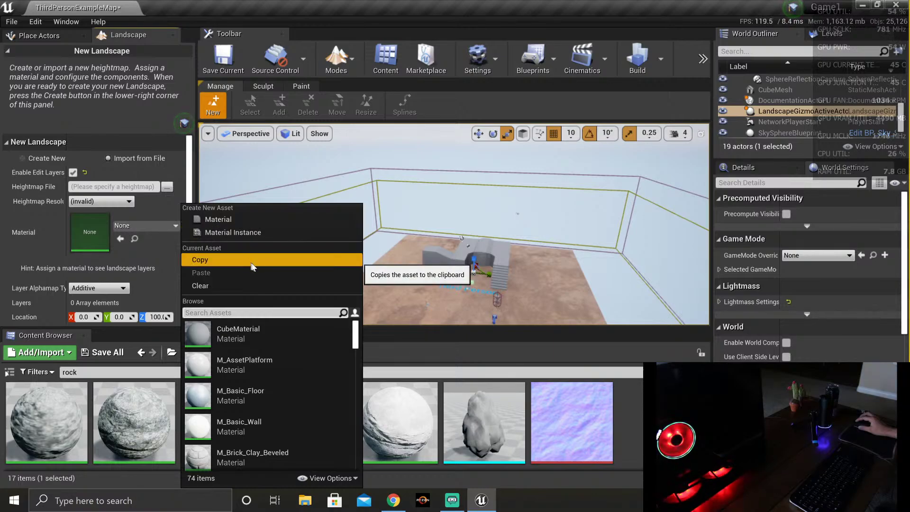
click(165, 190)
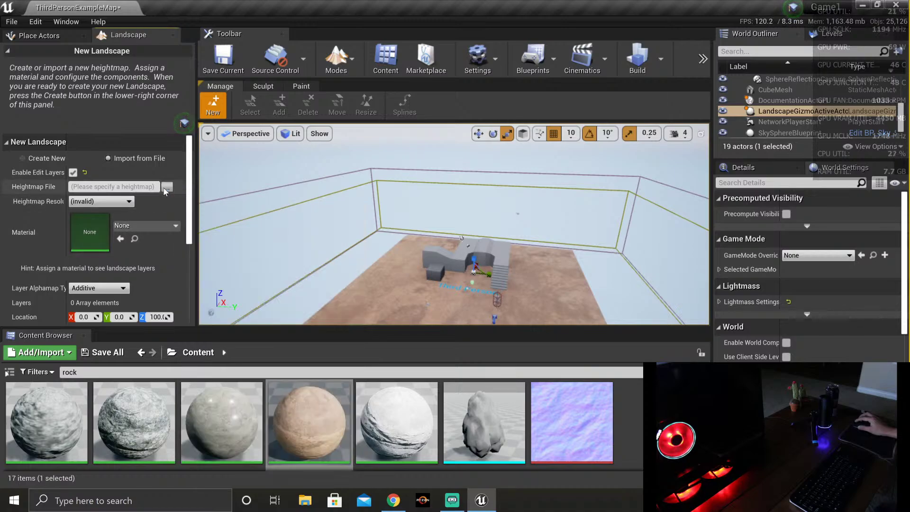
Step: Load the image "Tsushima HM new" from the desktop as the landscape's heightmap file
click(166, 188)
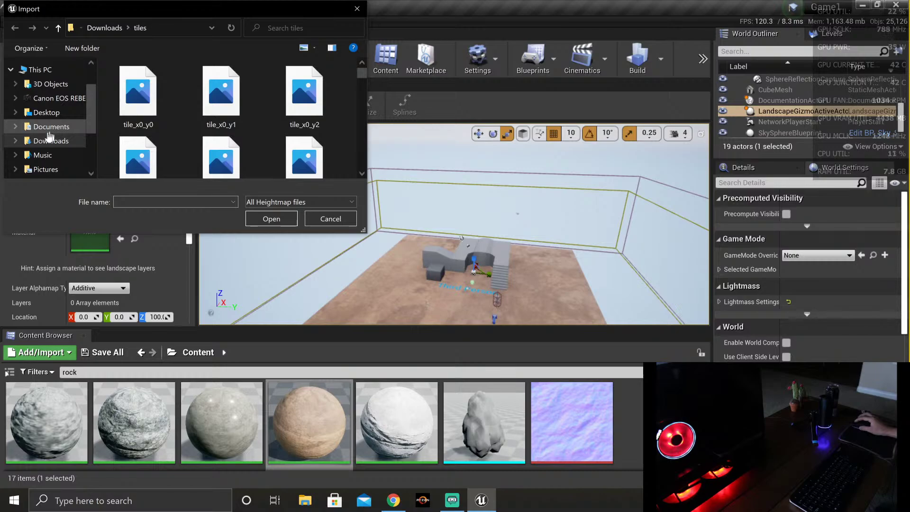
click(50, 122)
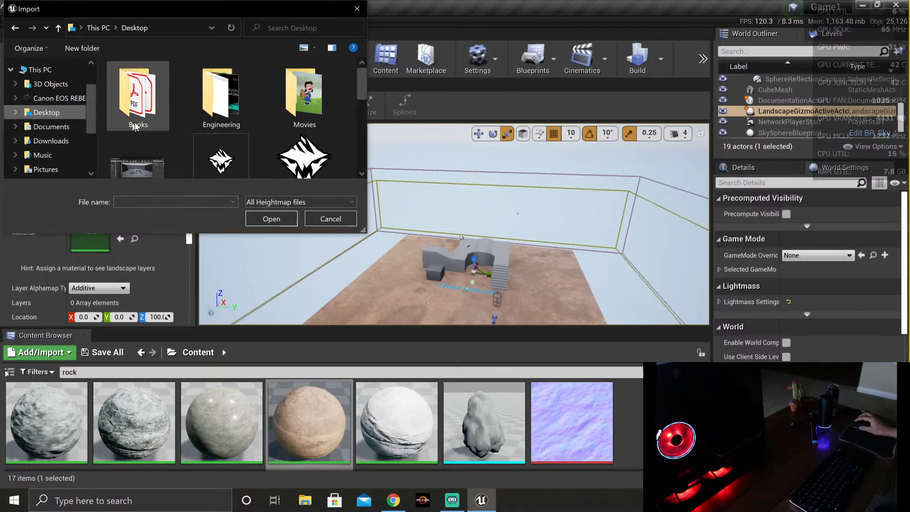
scroll(336, 95, down, 8)
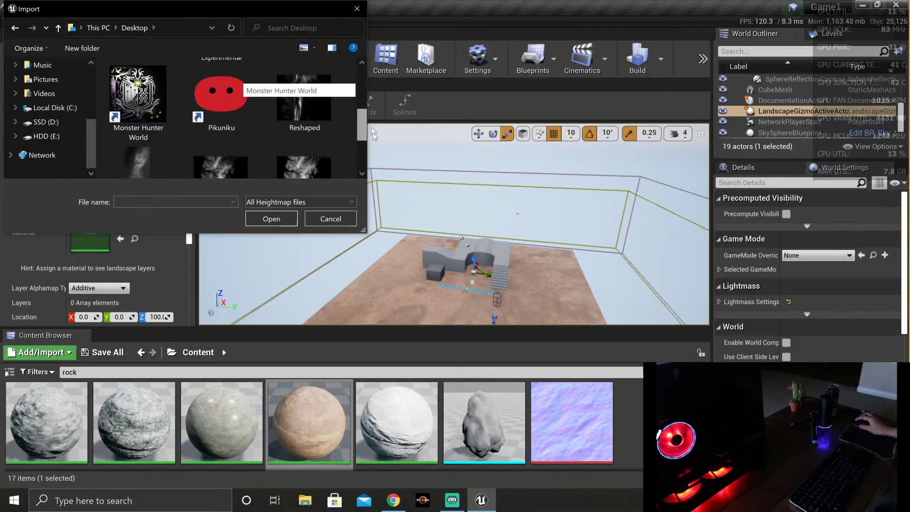
click(226, 150)
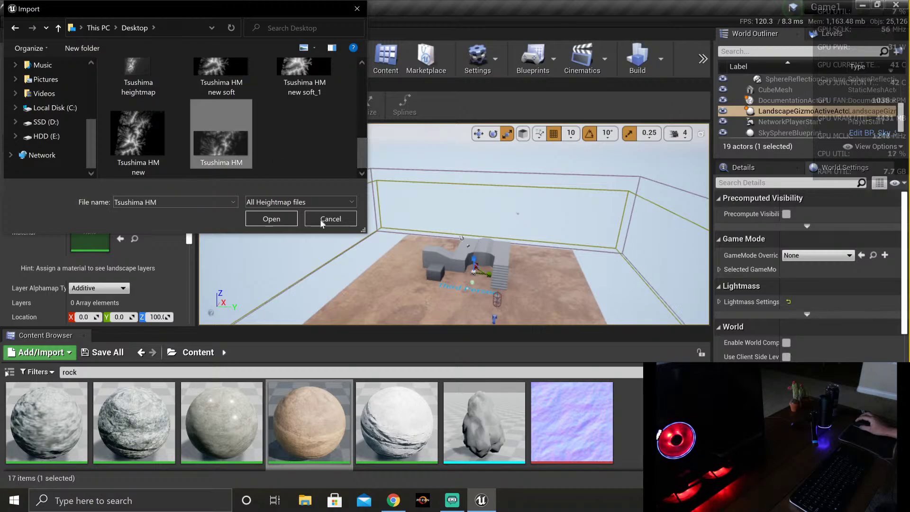
click(140, 146)
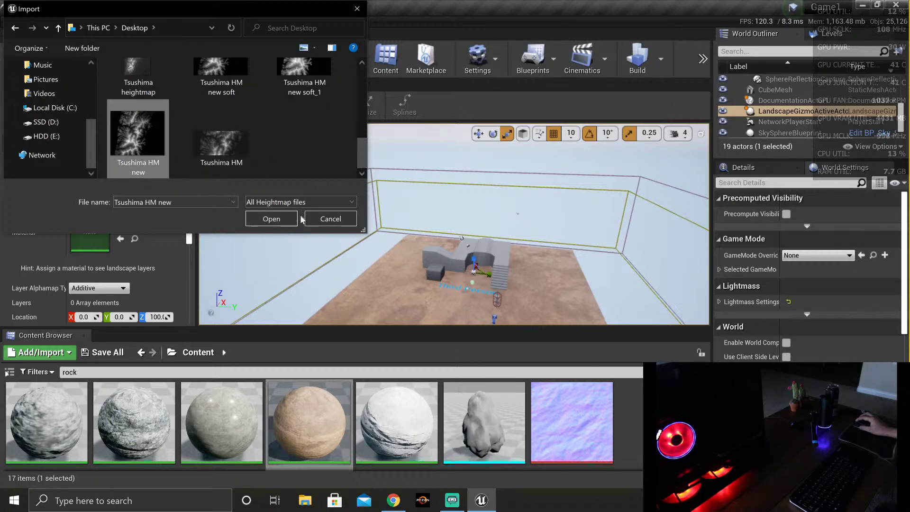
click(271, 219)
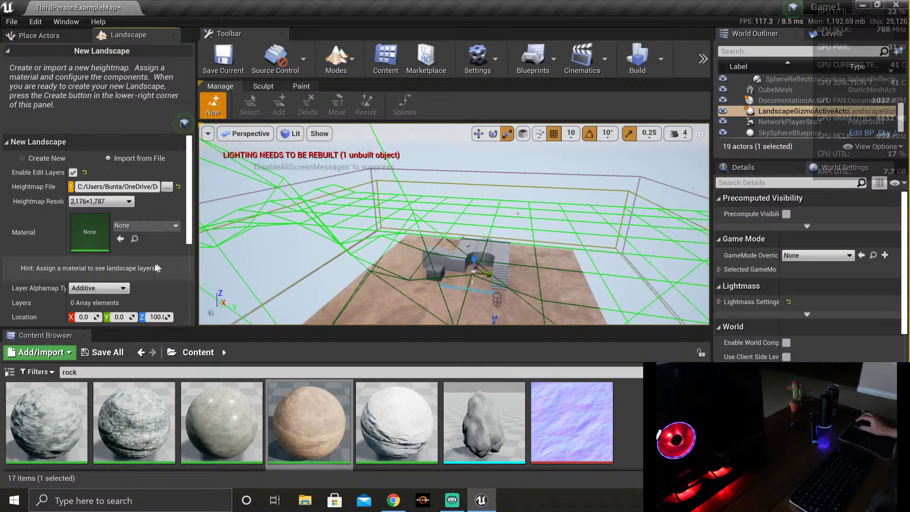
Step: Set the X and Y scale of the landscape to 394
right_drag(454, 224, 279, 234)
scroll(171, 229, down, 5)
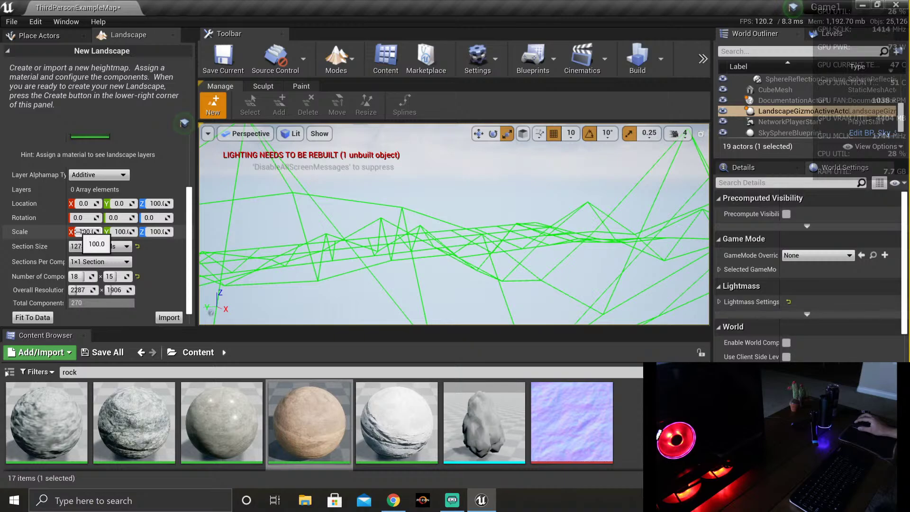
drag(79, 231, 165, 231)
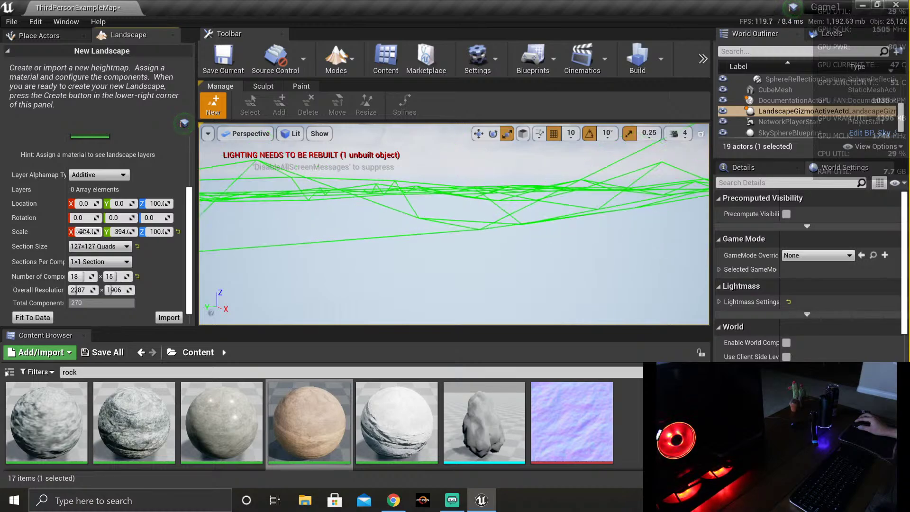
mouse_move(386, 223)
right_down()
mouse_move(386, 189)
mouse_move(385, 234)
right_up()
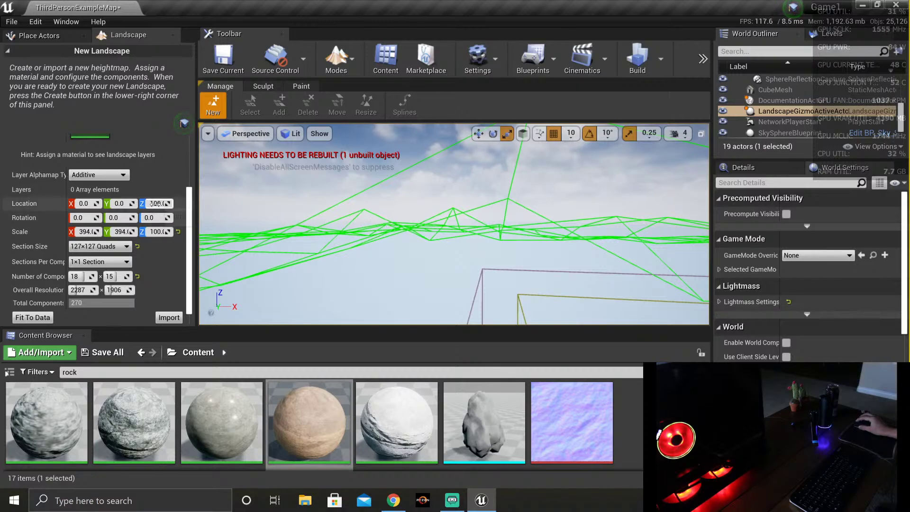
right_drag(479, 274, 454, 266)
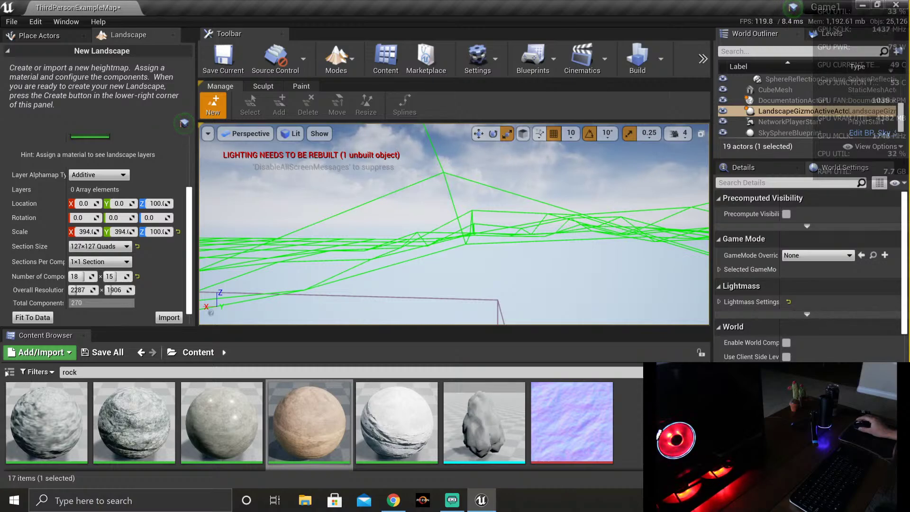
Step: Select the LandscapeGizmoActiveActor and focus the view on it
click(813, 111)
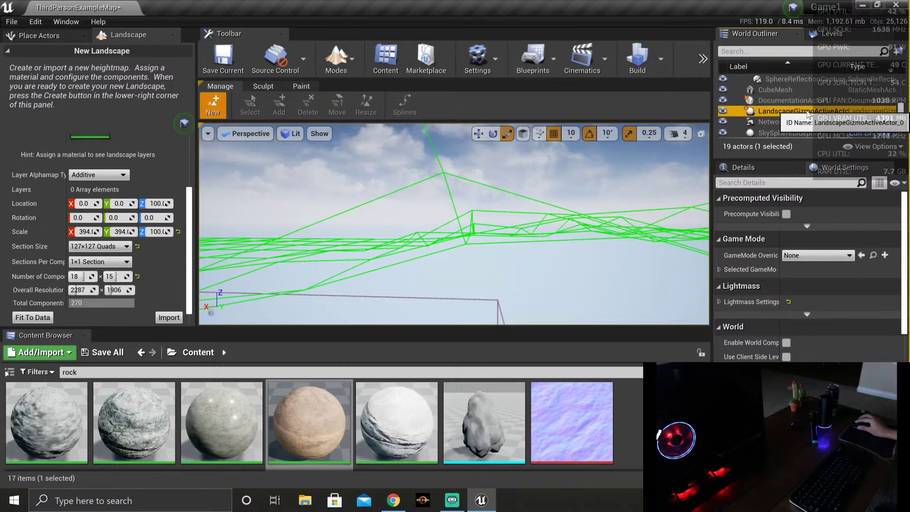
right_click(776, 112)
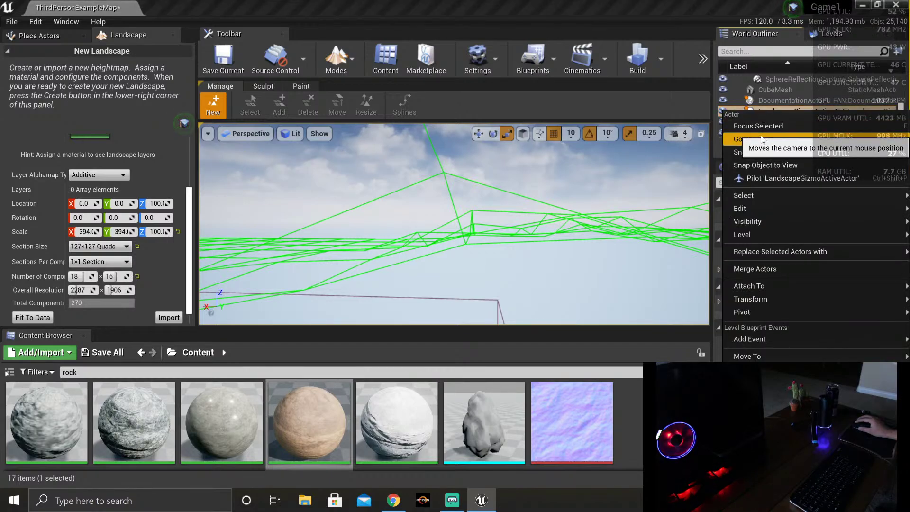
click(764, 127)
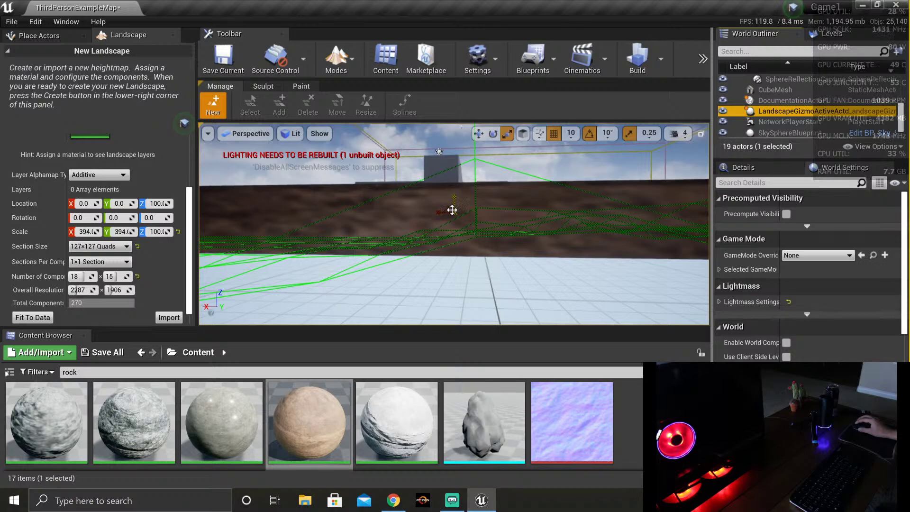
Step: Try to scale the landscape preview along Z with its gizmo, and undo the change
drag(452, 210, 452, 212)
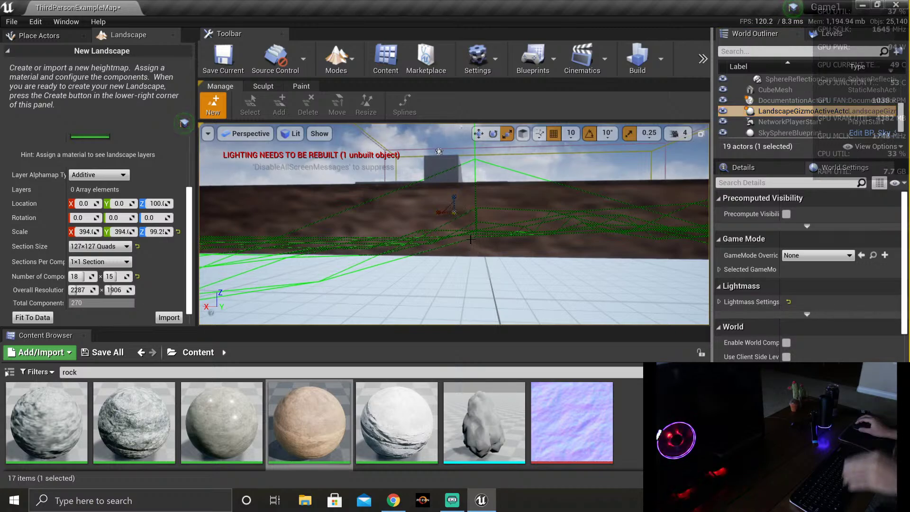
key(ctrl+z)
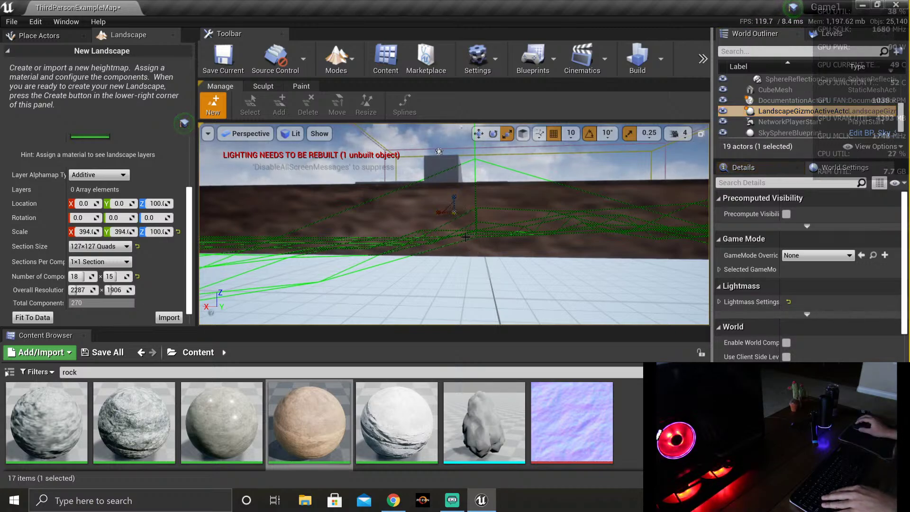
Step: Activate the move tool and lower the landscape preview along Z until its wireframe sits beneath the level's platform
key(w)
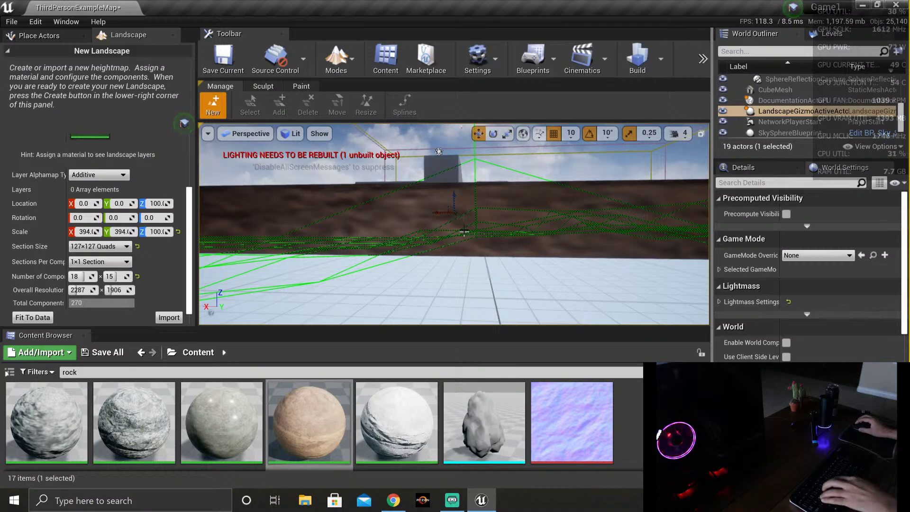
drag(453, 199, 435, 309)
right_drag(435, 309, 450, 276)
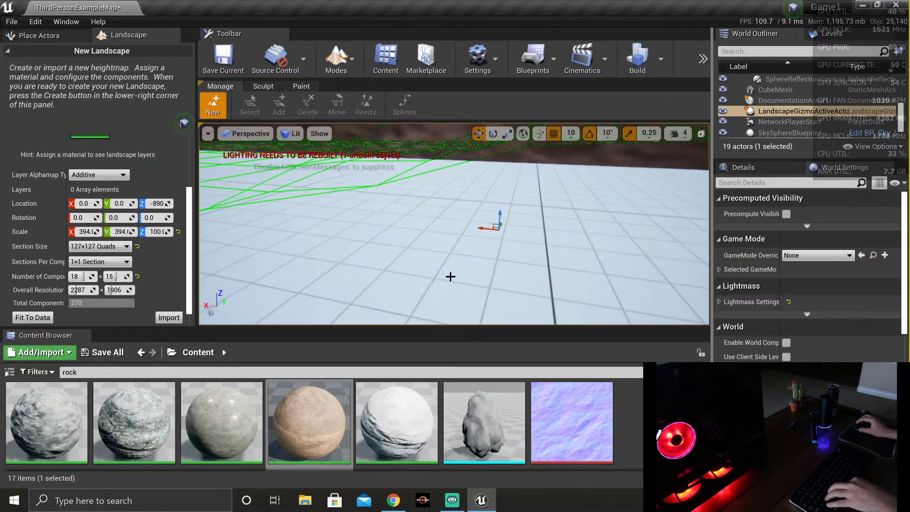
mouse_move(496, 219)
mouse_down()
mouse_move(495, 204)
mouse_move(511, 223)
mouse_up()
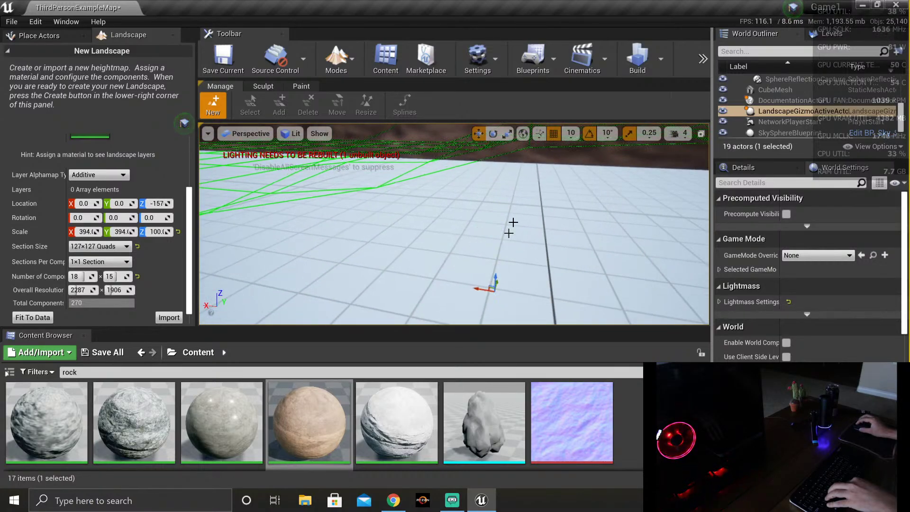
right_drag(511, 224, 527, 214)
scroll(527, 214, down, 8)
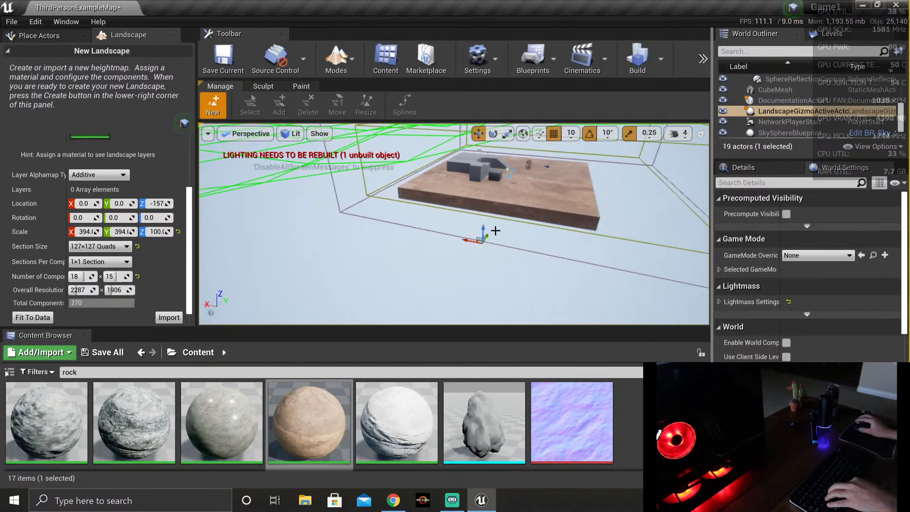
drag(474, 232, 463, 313)
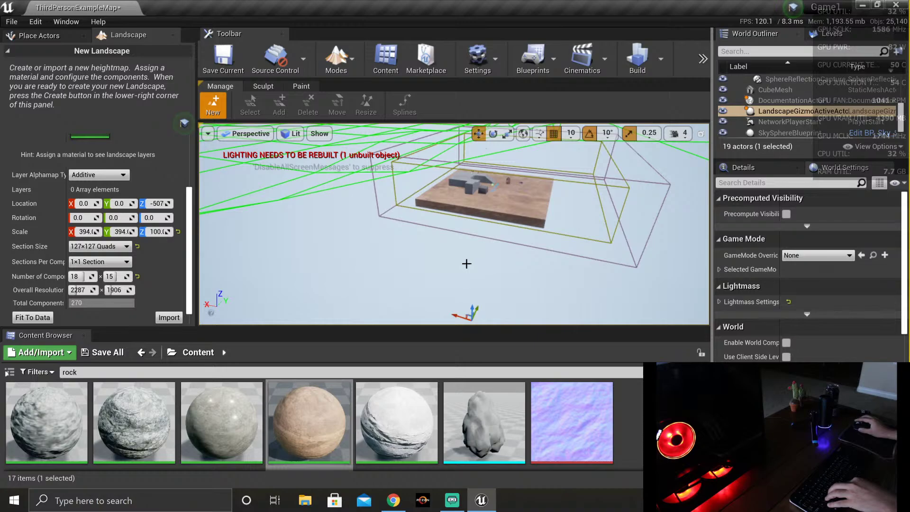
scroll(466, 264, down, 5)
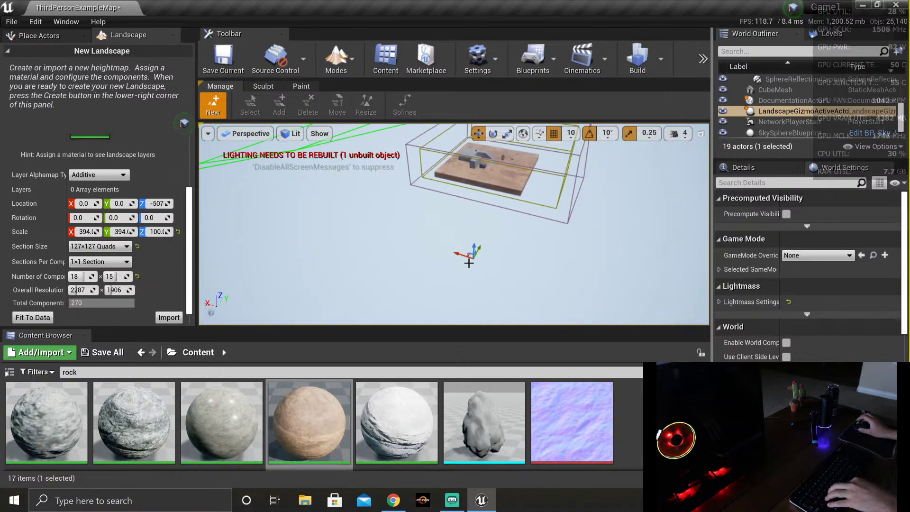
scroll(469, 262, down, 4)
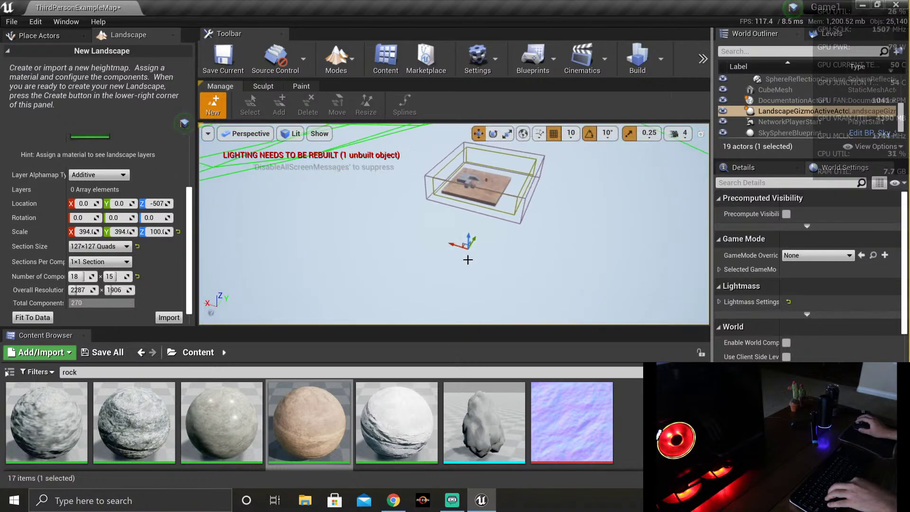
scroll(467, 260, down, 3)
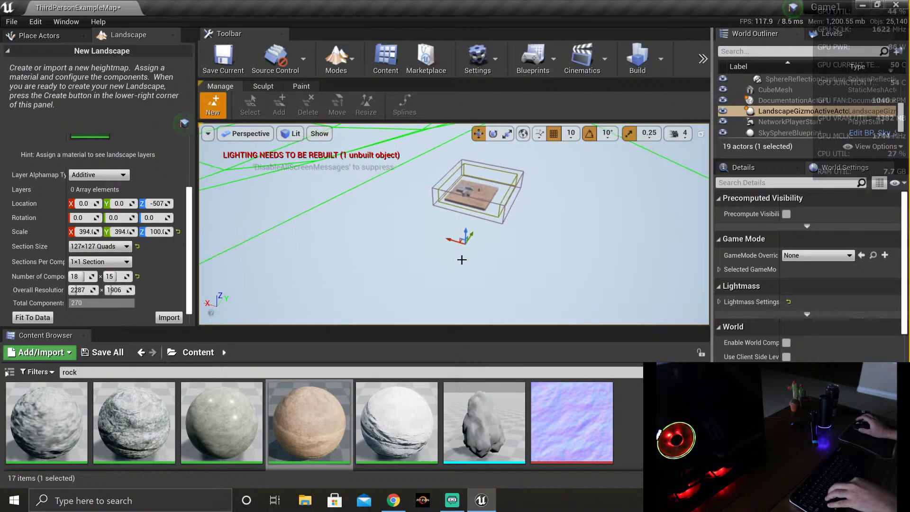
right_drag(462, 260, 478, 239)
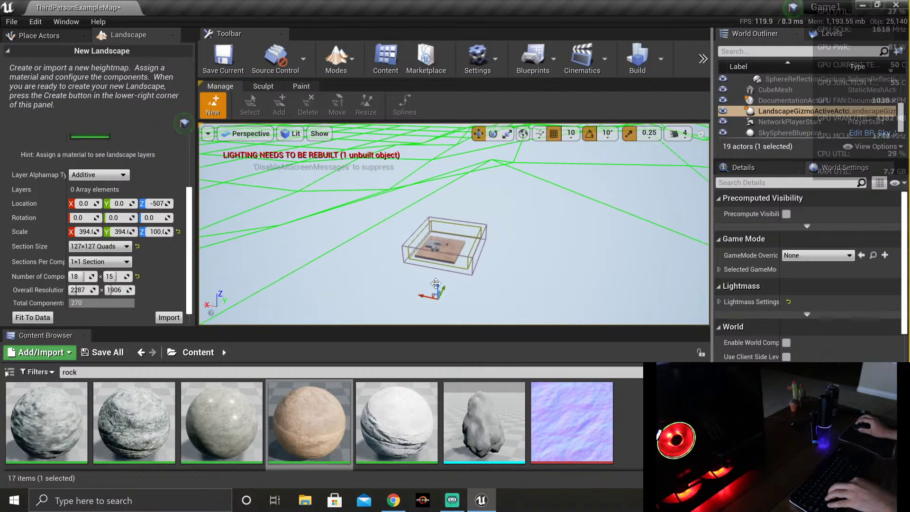
drag(435, 283, 436, 254)
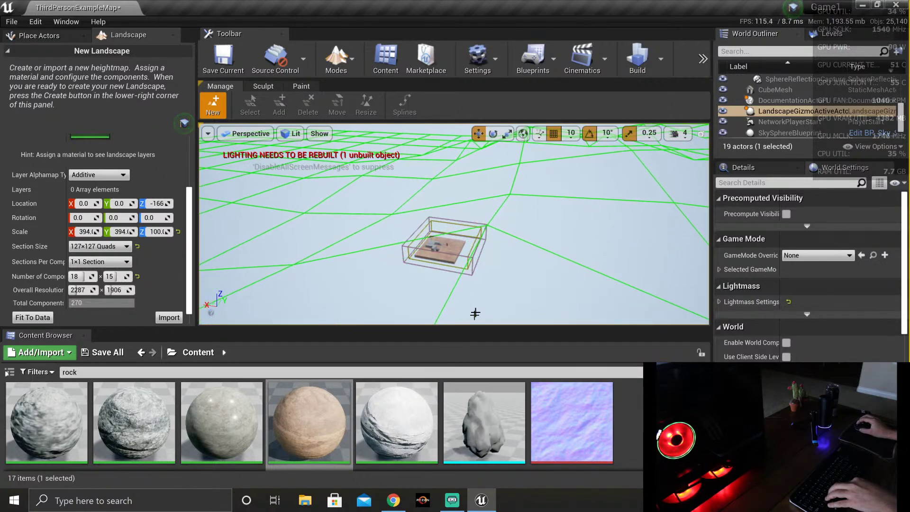
Step: Examine from the side how the landscape preview's height lines up with the platform
right_drag(405, 243, 386, 258)
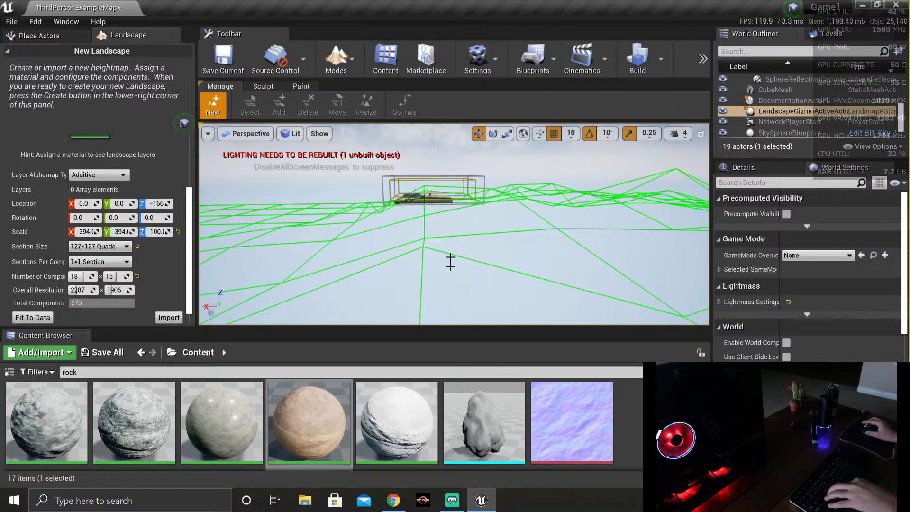
right_drag(450, 261, 449, 262)
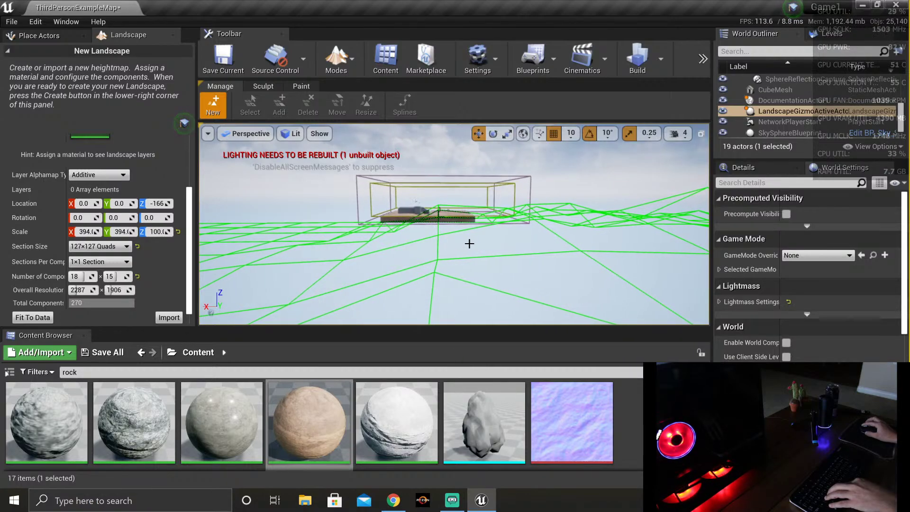
scroll(467, 240, up, 6)
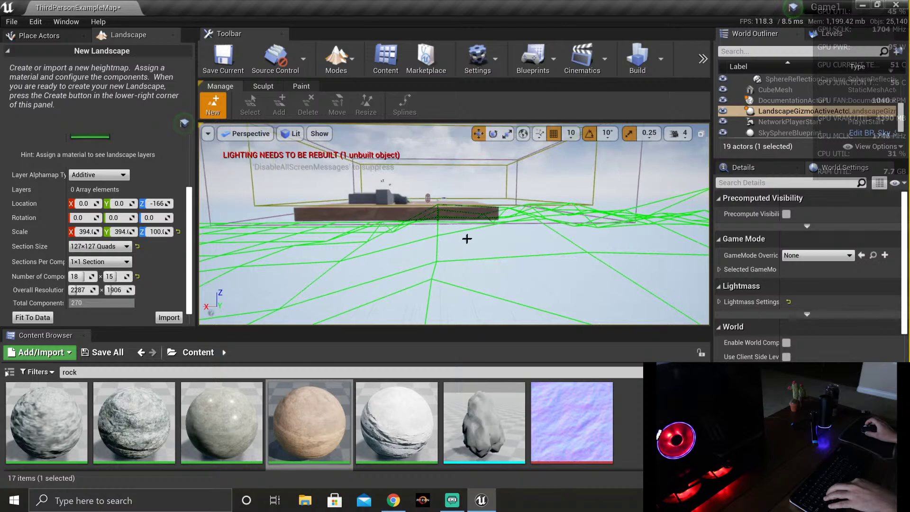
key(w)
right_drag(467, 240, 391, 160)
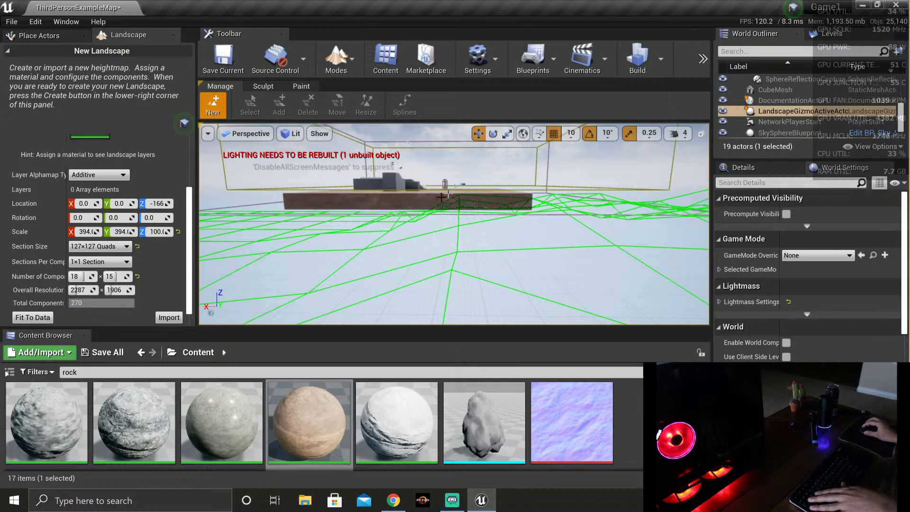
Step: Shift the new landscape preview along the X axis and adjust its height relative to the floor platform
right_drag(436, 214, 412, 200)
key(w)
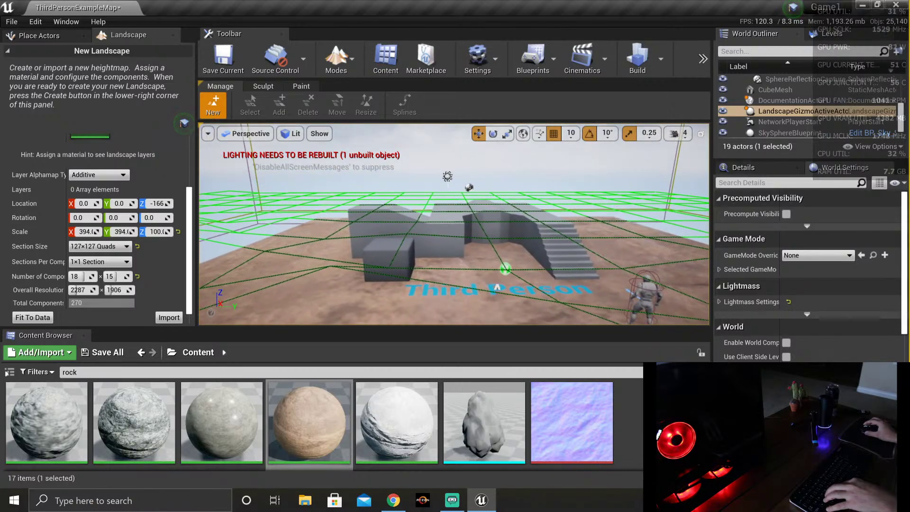
scroll(464, 282, down, 5)
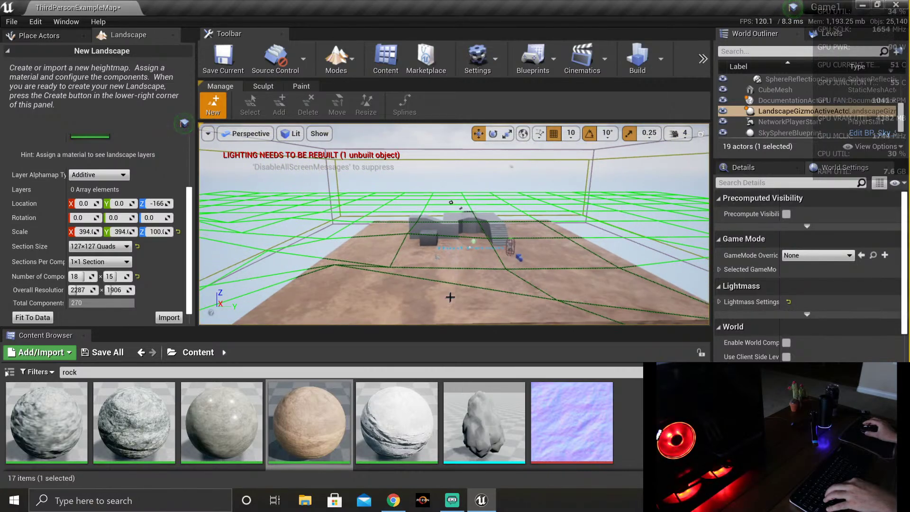
right_drag(450, 297, 456, 251)
scroll(446, 262, down, 6)
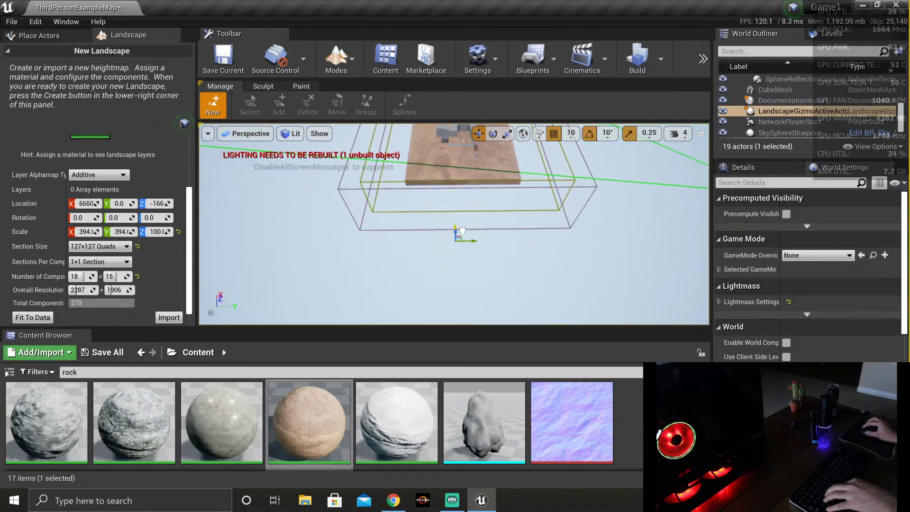
right_drag(460, 254, 460, 264)
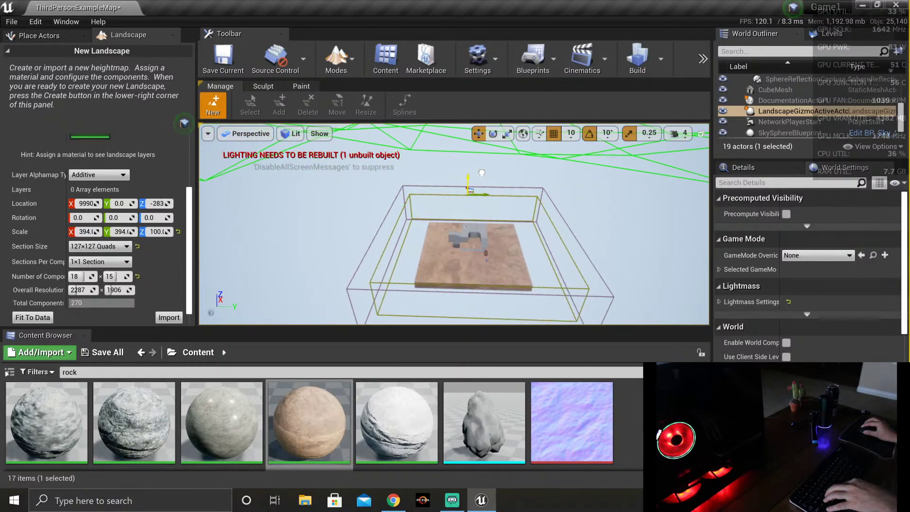
drag(471, 318, 470, 306)
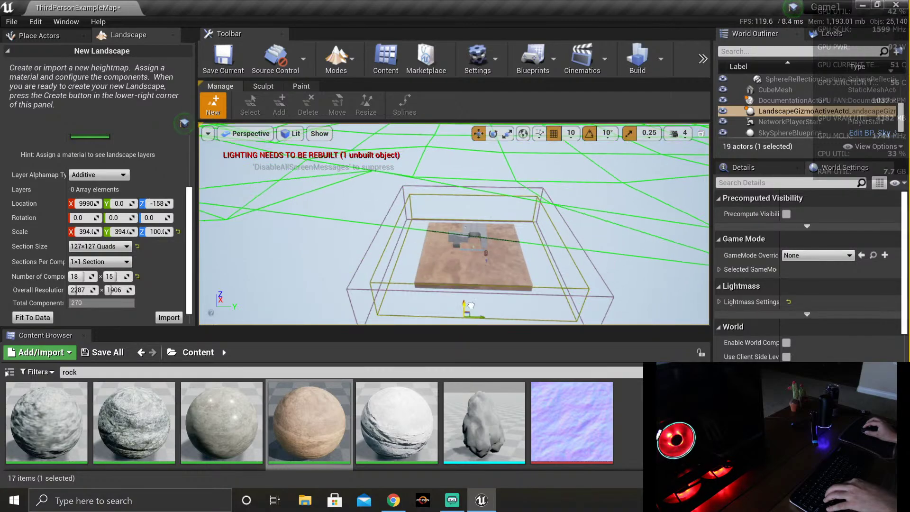
right_drag(424, 242, 470, 298)
scroll(470, 298, up, 10)
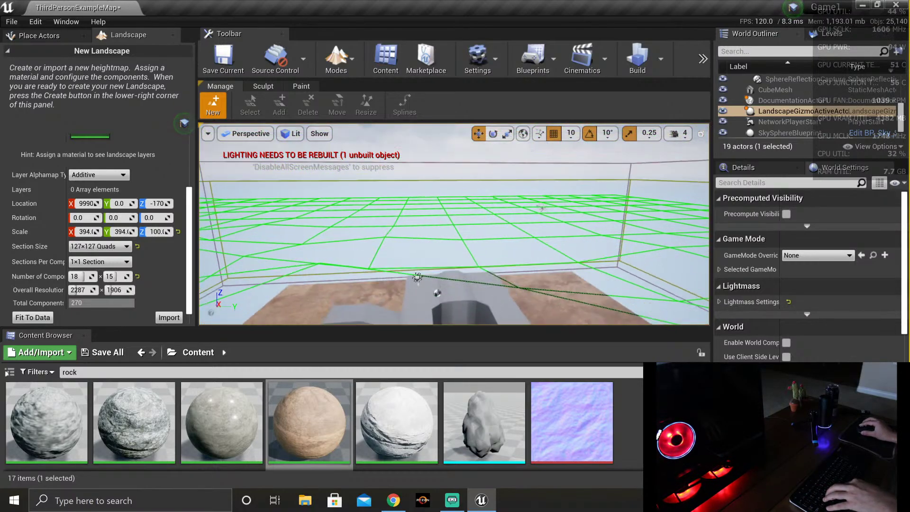
Step: Move the landscape preview farther along the X axis in the same direction, keeping its height
scroll(470, 298, down, 2)
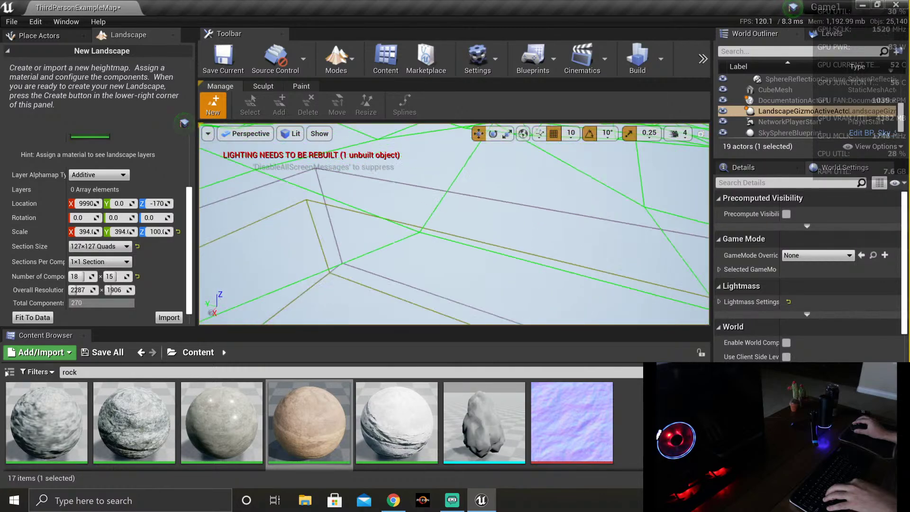
right_drag(454, 225, 483, 220)
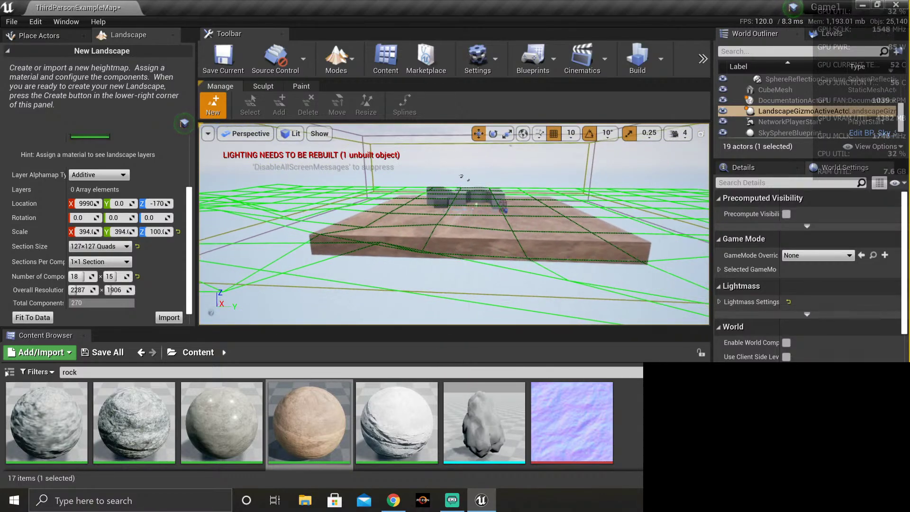
right_drag(483, 220, 487, 198)
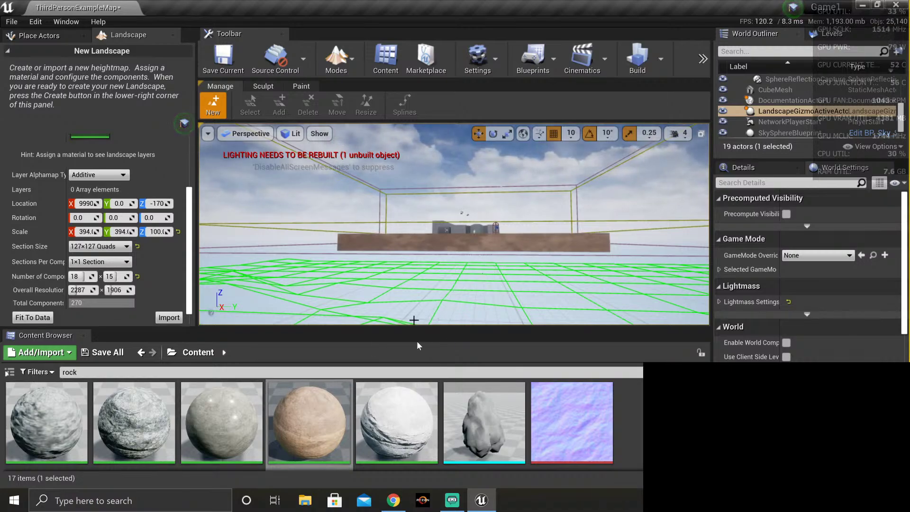
right_drag(415, 315, 415, 334)
right_drag(424, 283, 433, 266)
right_drag(440, 221, 446, 208)
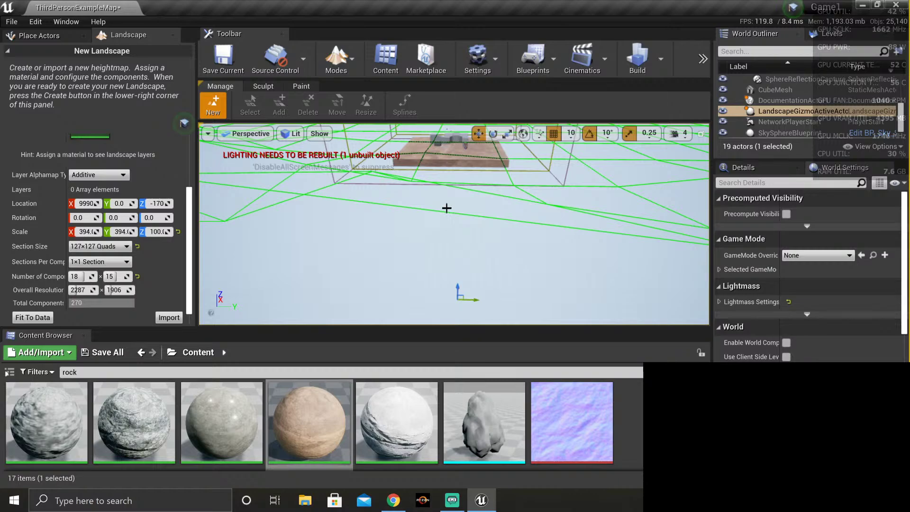
drag(455, 291, 455, 277)
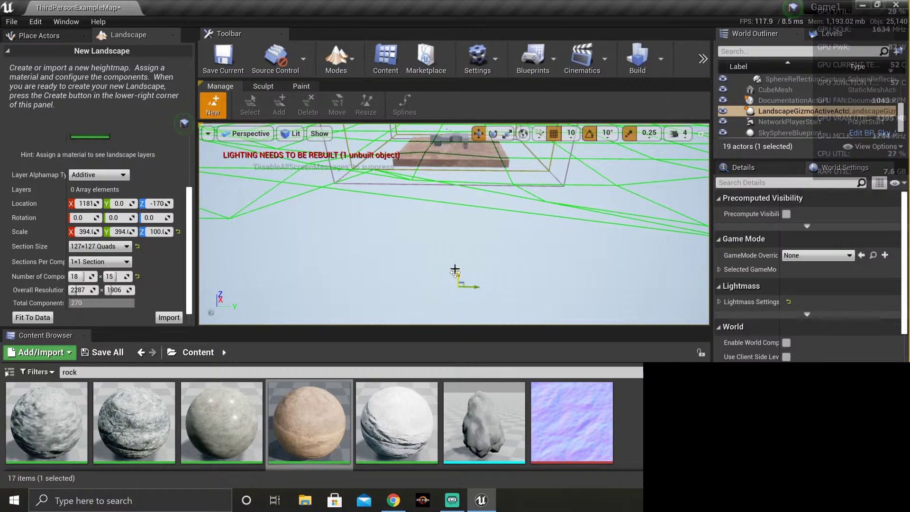
key(f)
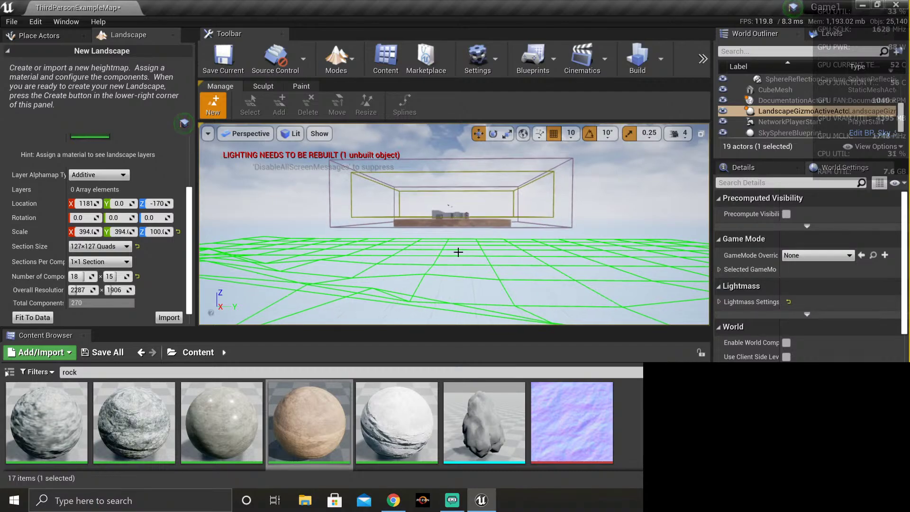
scroll(440, 209, up, 5)
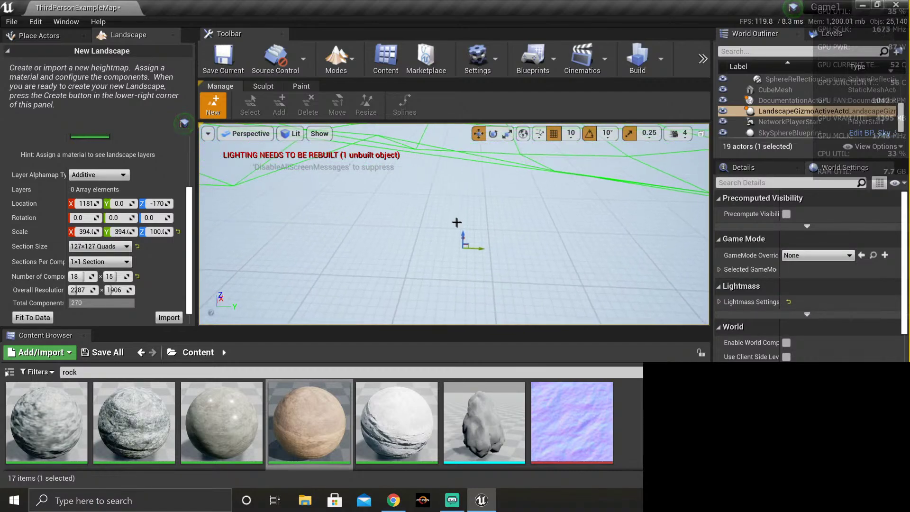
drag(464, 237, 465, 214)
scroll(465, 214, down, 5)
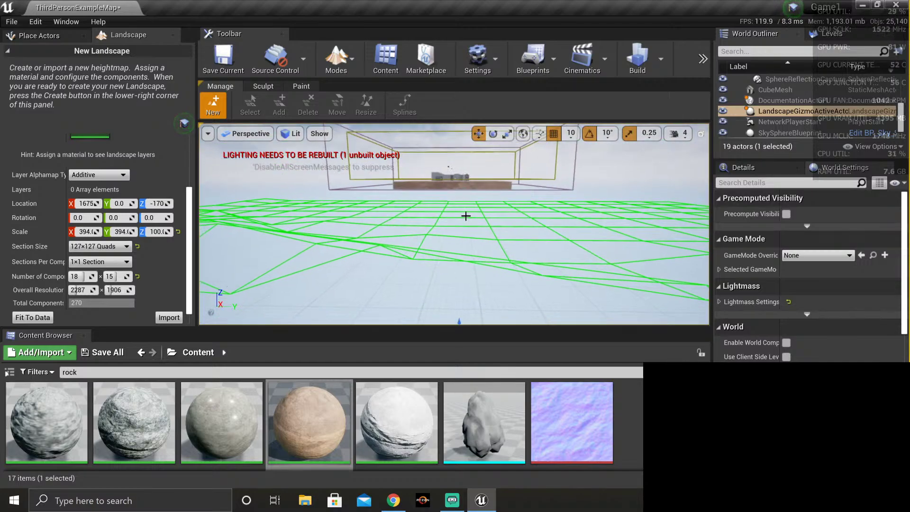
Step: Switch the viewport to full screen and raise the landscape preview toward the underside of the floor platform
key(F11)
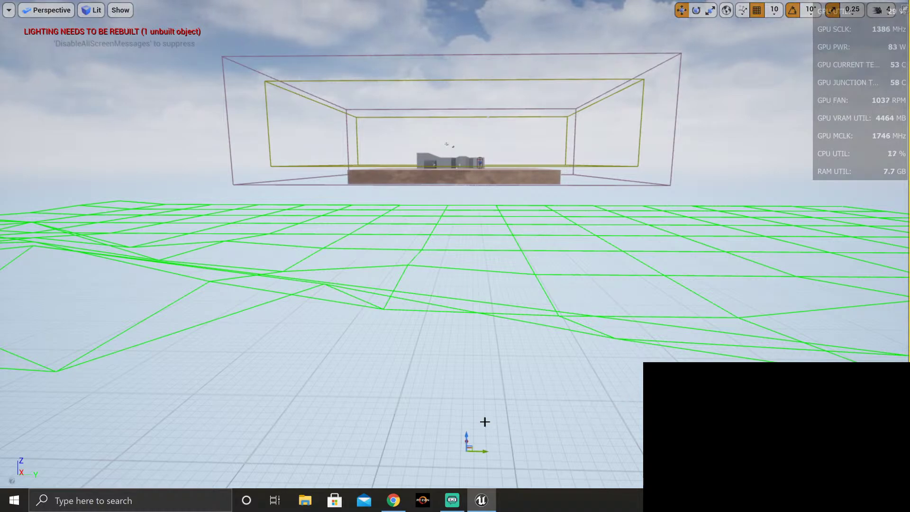
drag(466, 440, 452, 314)
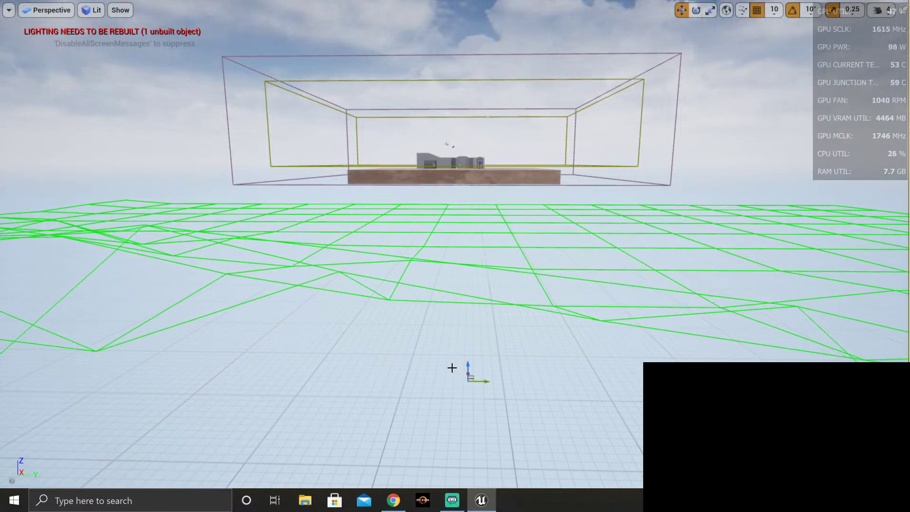
drag(465, 434, 478, 321)
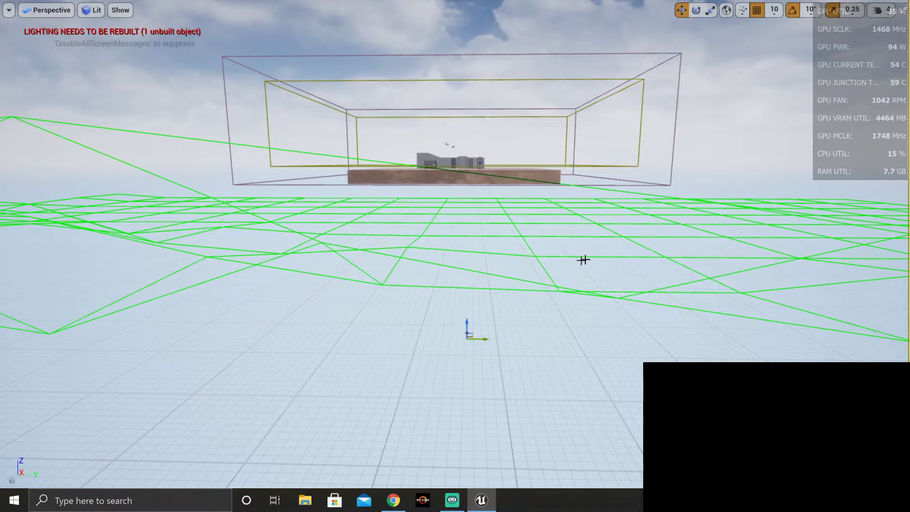
Step: Fine-tune the landscape preview's height against the floor platform from the side and restore the normal editor layout
right_drag(351, 264, 400, 260)
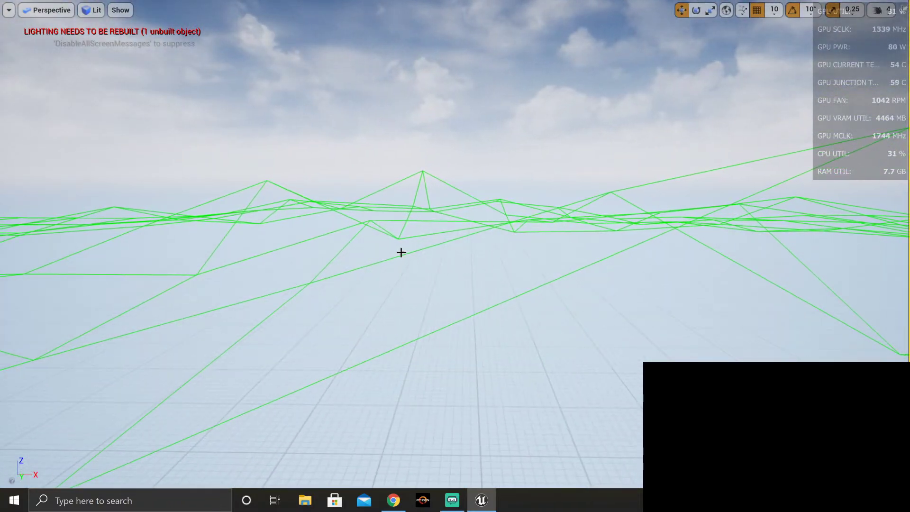
key(f)
right_drag(372, 250, 408, 242)
scroll(503, 300, down, 10)
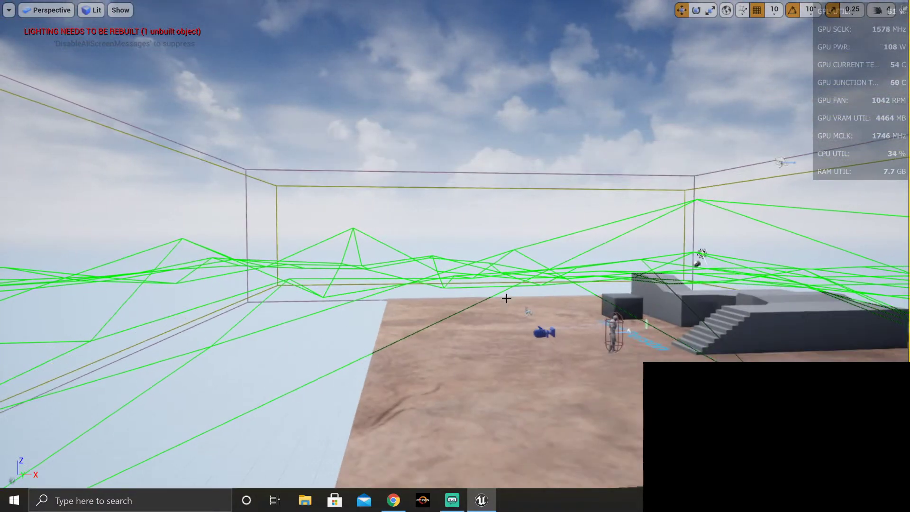
scroll(495, 300, down, 6)
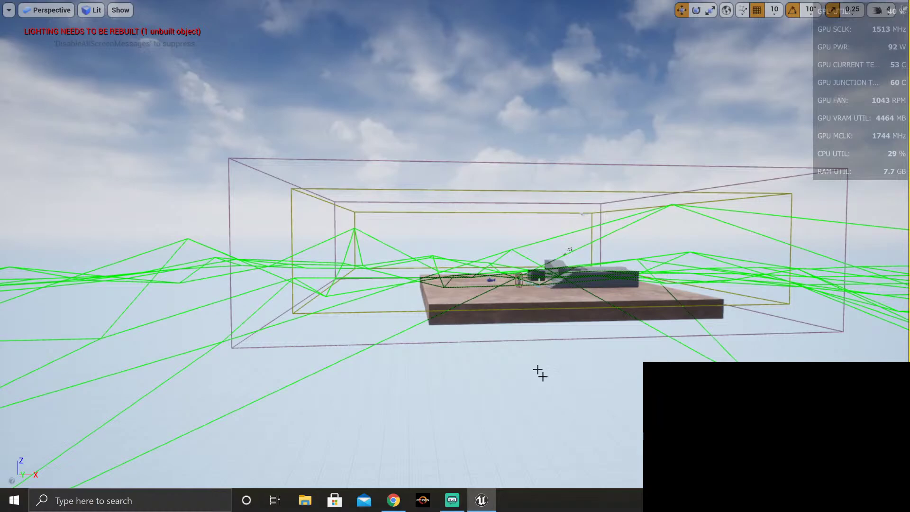
right_drag(540, 371, 562, 369)
scroll(540, 376, down, 2)
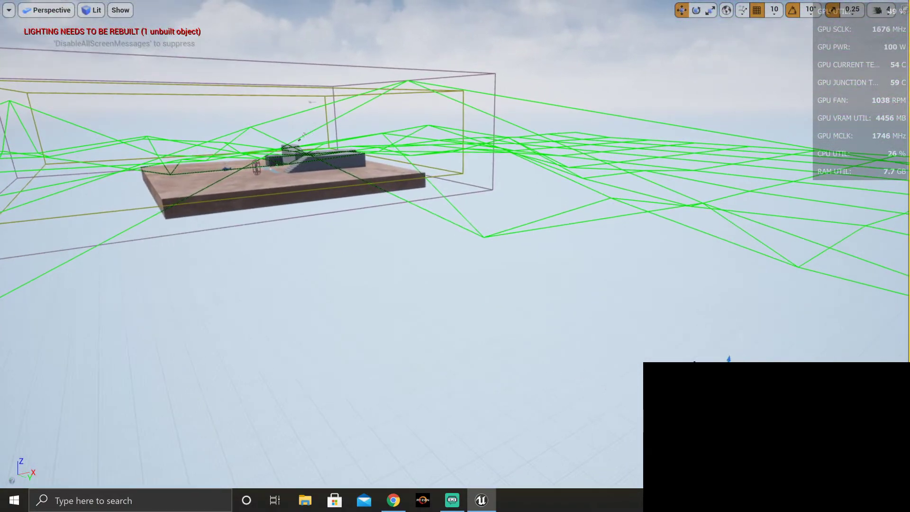
drag(730, 359, 716, 300)
right_drag(717, 300, 422, 135)
mouse_move(671, 208)
right_down()
mouse_move(739, 247)
mouse_move(672, 209)
right_up()
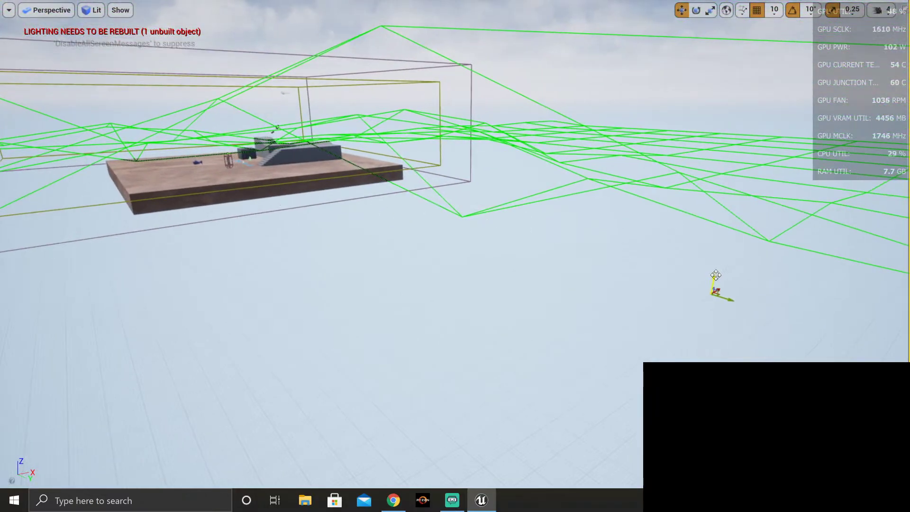
drag(716, 275, 543, 373)
right_drag(543, 374, 526, 362)
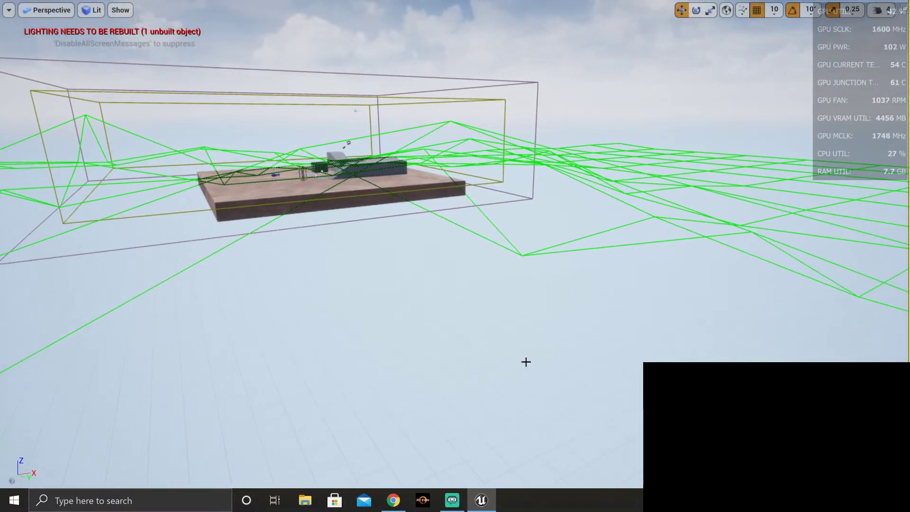
key(F11)
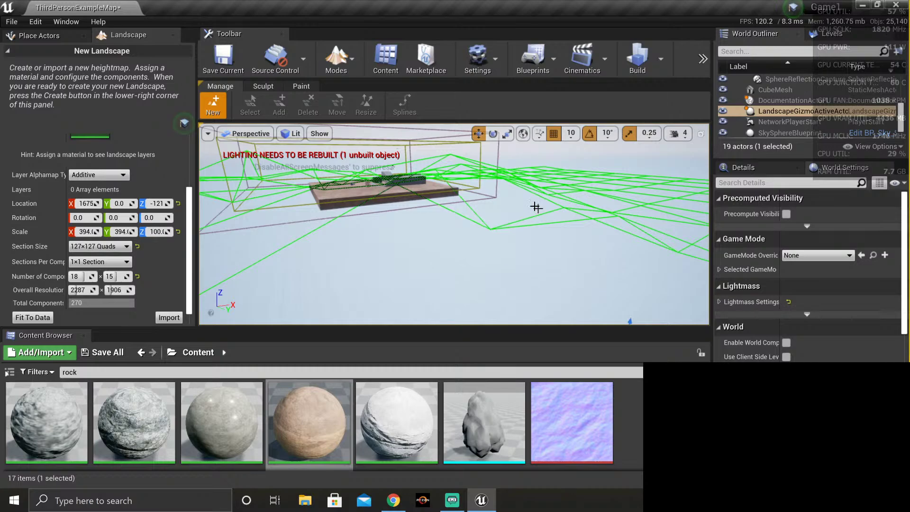
Step: Import the heightmap to create the landscape around the floor platform
scroll(170, 284, down, 1)
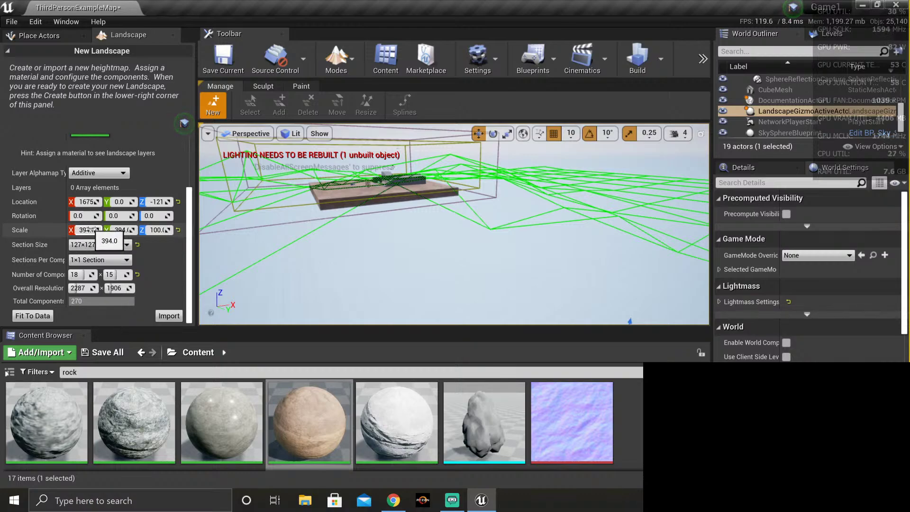
click(172, 316)
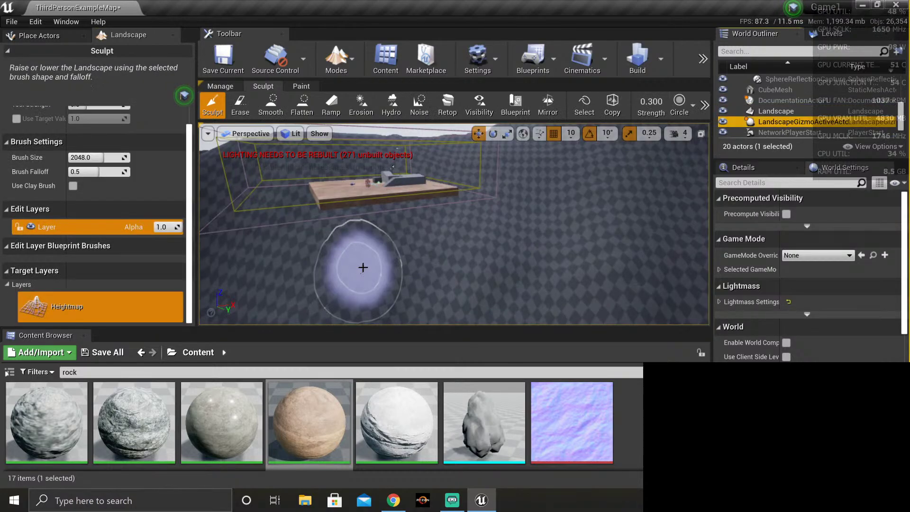
mouse_move(453, 223)
right_down()
mouse_move(456, 251)
mouse_move(441, 188)
right_up()
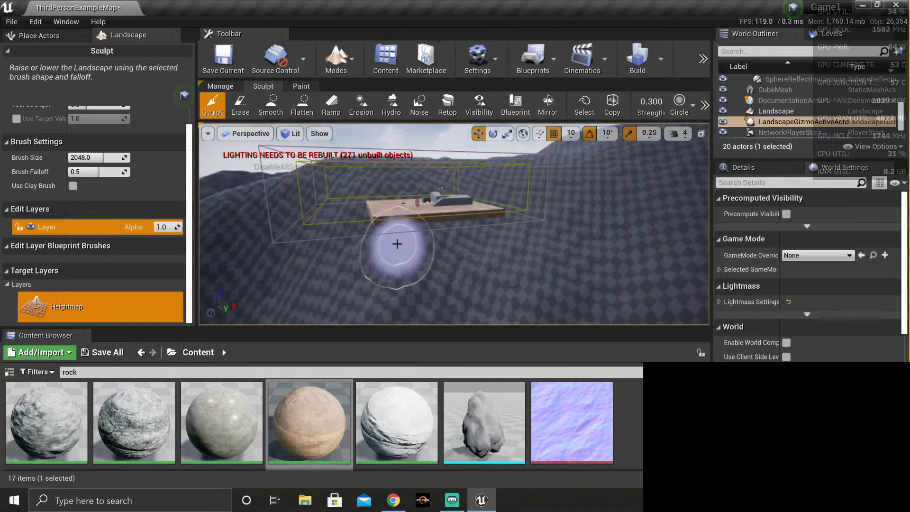
scroll(397, 244, up, 5)
right_drag(417, 235, 410, 196)
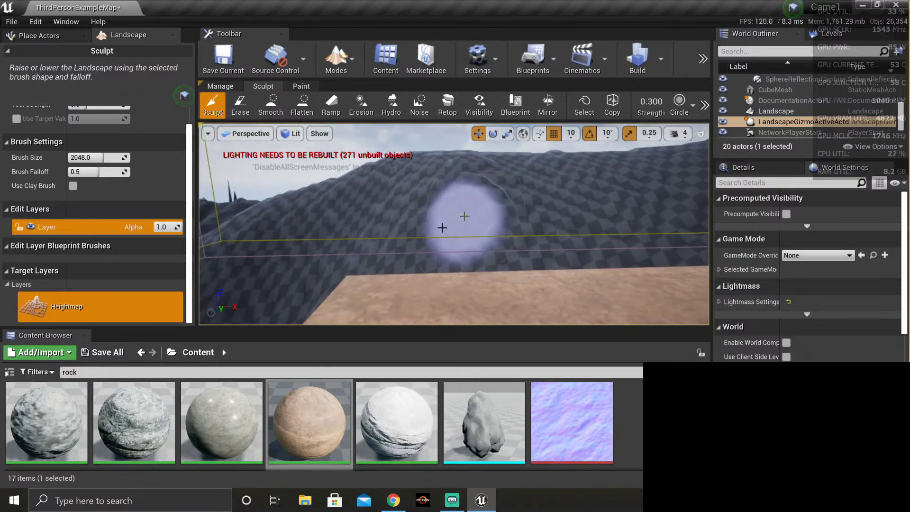
Step: Activate the Smooth sculpting tool for the landscape
click(342, 64)
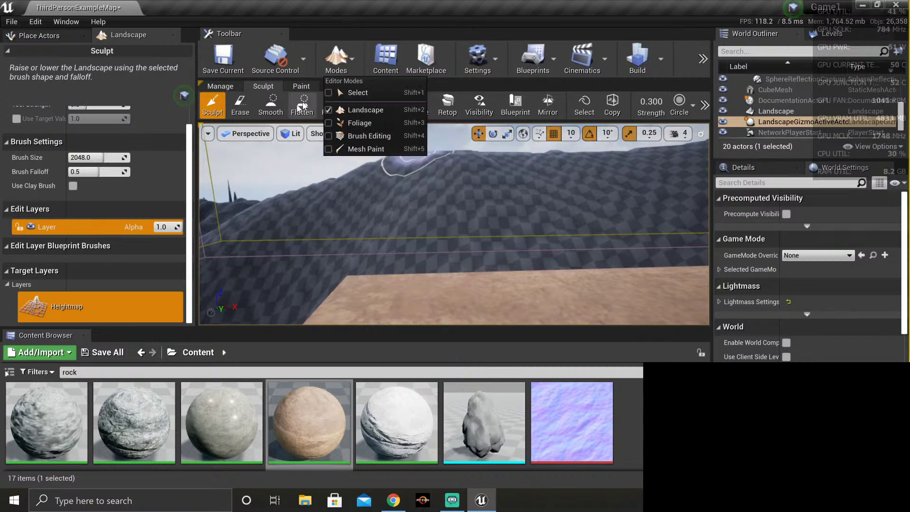
click(349, 64)
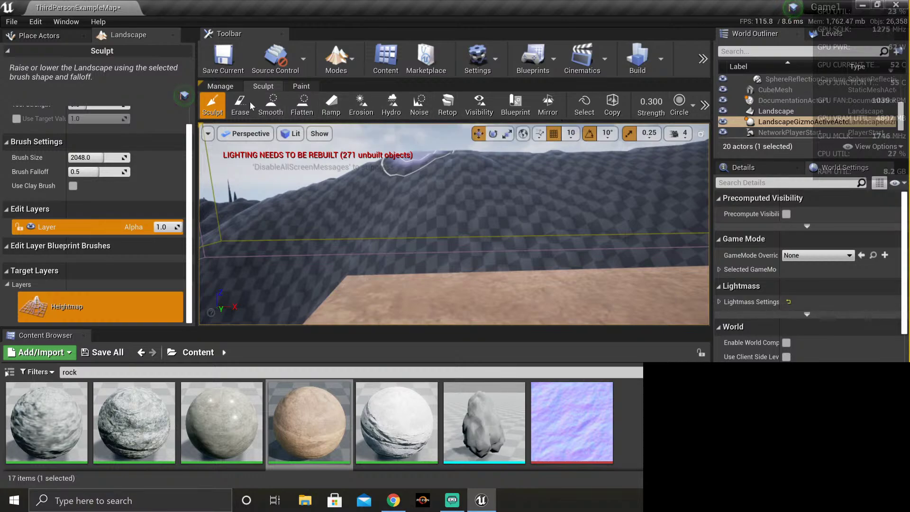
click(226, 86)
click(258, 86)
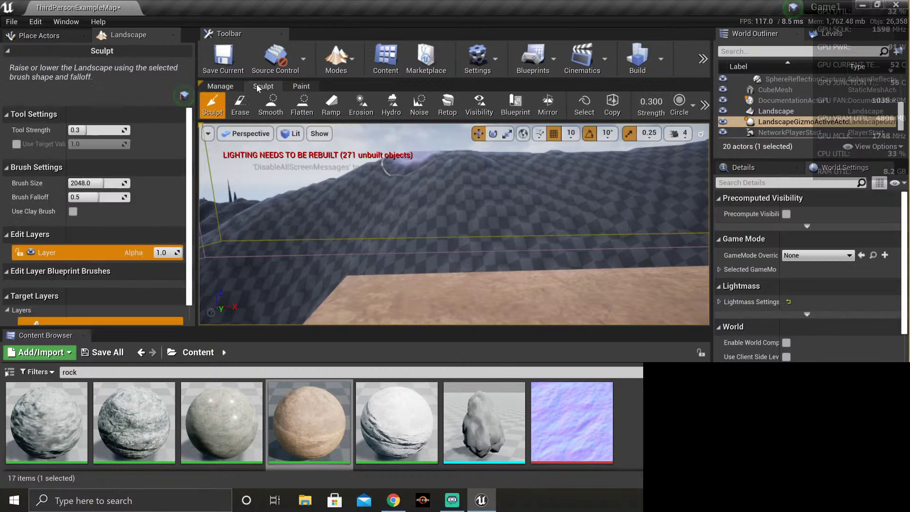
click(280, 110)
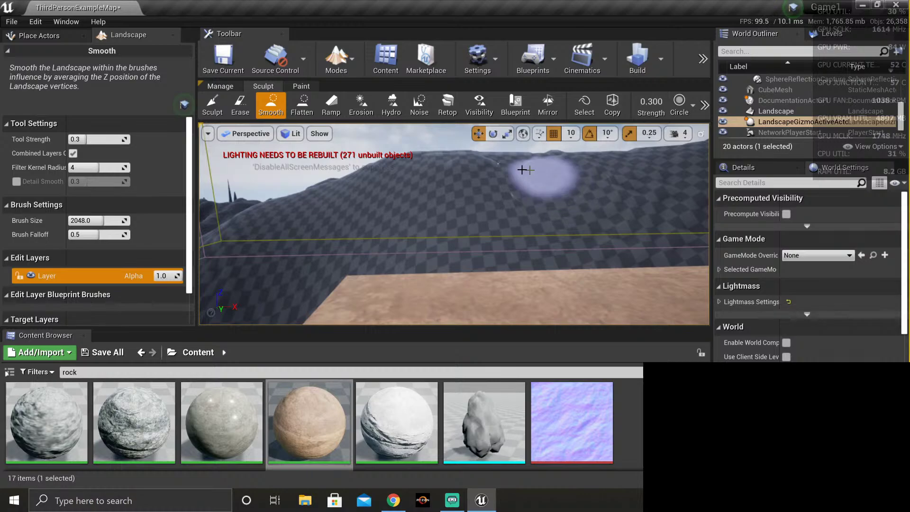
Step: Set the viewport camera speed to 8 and the camera speed scalar to 128
right_drag(553, 197, 545, 196)
right_drag(458, 212, 443, 232)
right_drag(557, 312, 557, 303)
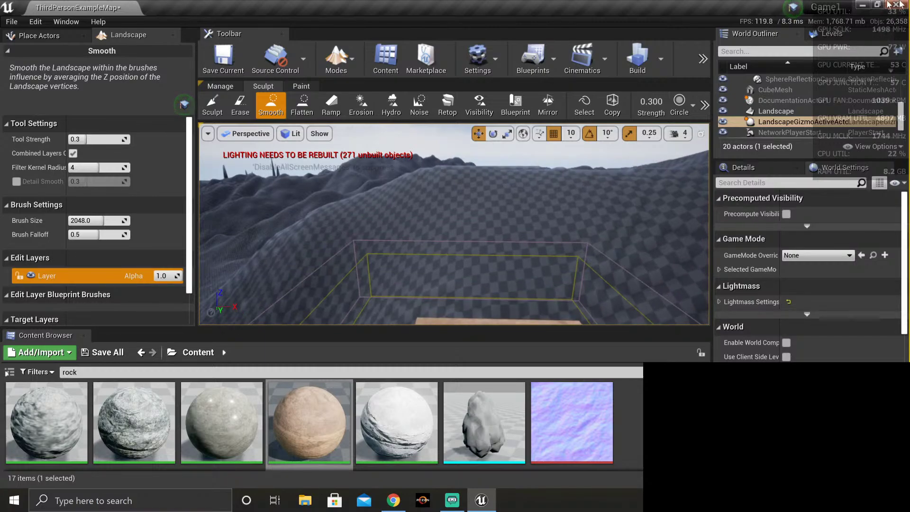
click(684, 133)
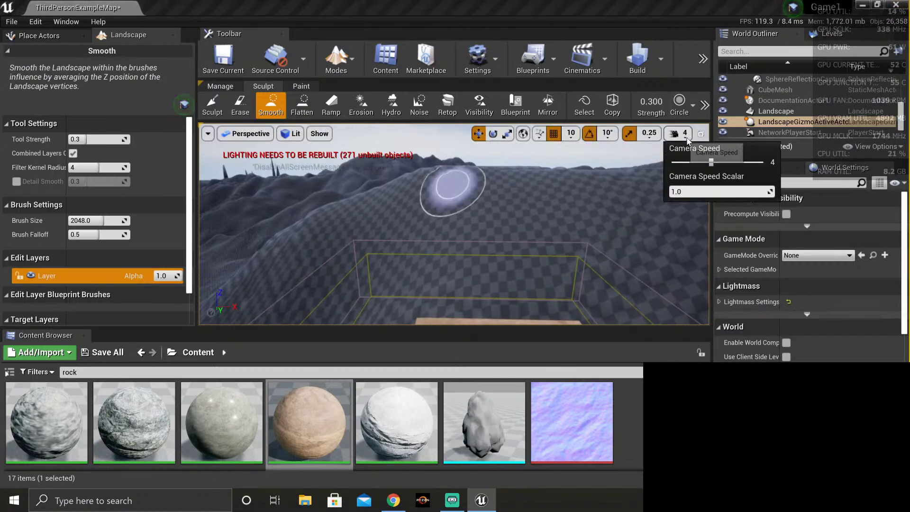
drag(741, 162, 760, 162)
drag(720, 192, 758, 191)
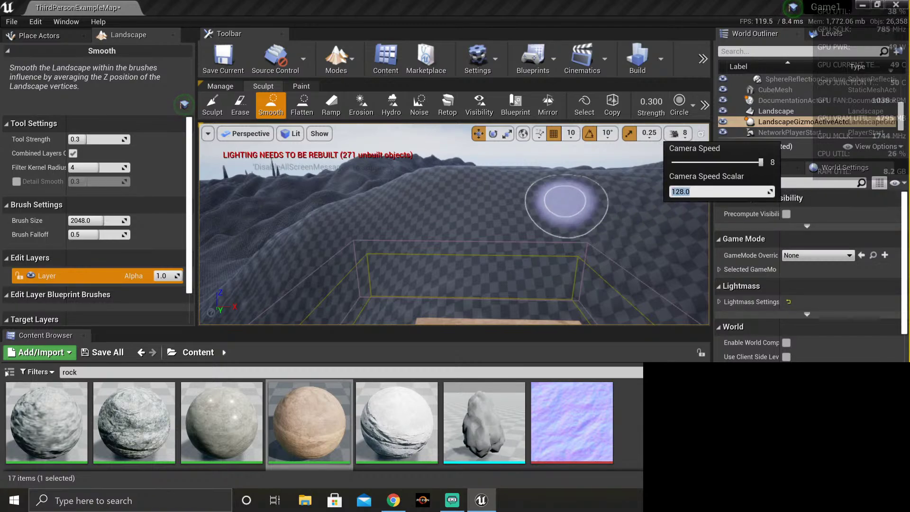
Step: Examine the imported landscape from a distance and from above, including the terrain surrounding the third-person floor platform
click(447, 215)
key(s)
right_drag(471, 253, 473, 262)
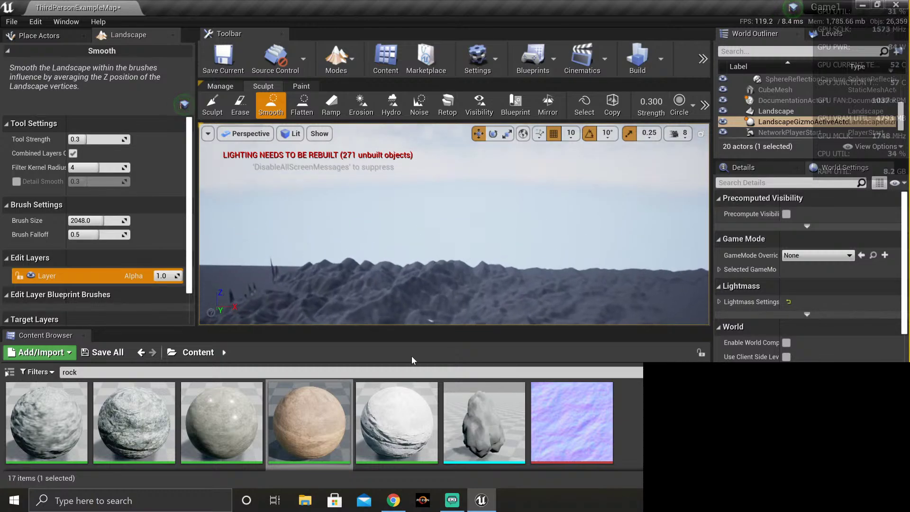
right_drag(435, 219, 441, 214)
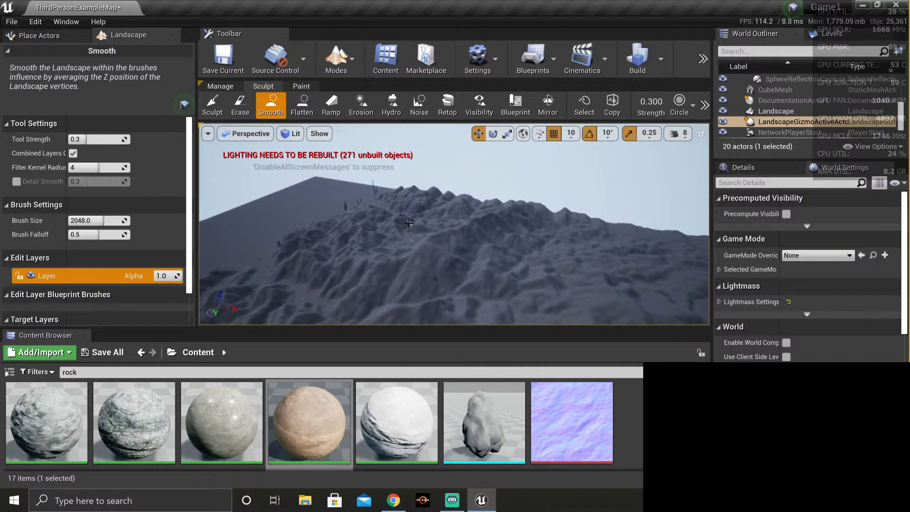
right_drag(407, 220, 409, 208)
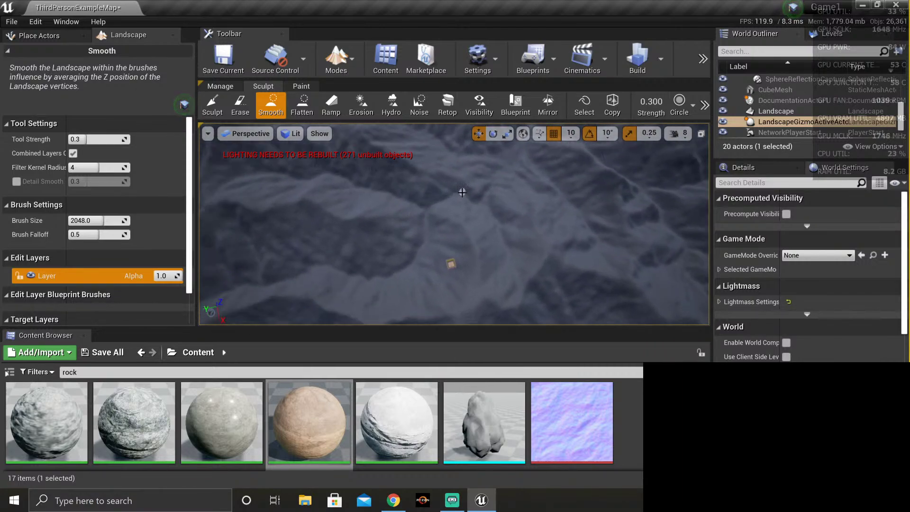
right_drag(462, 191, 487, 204)
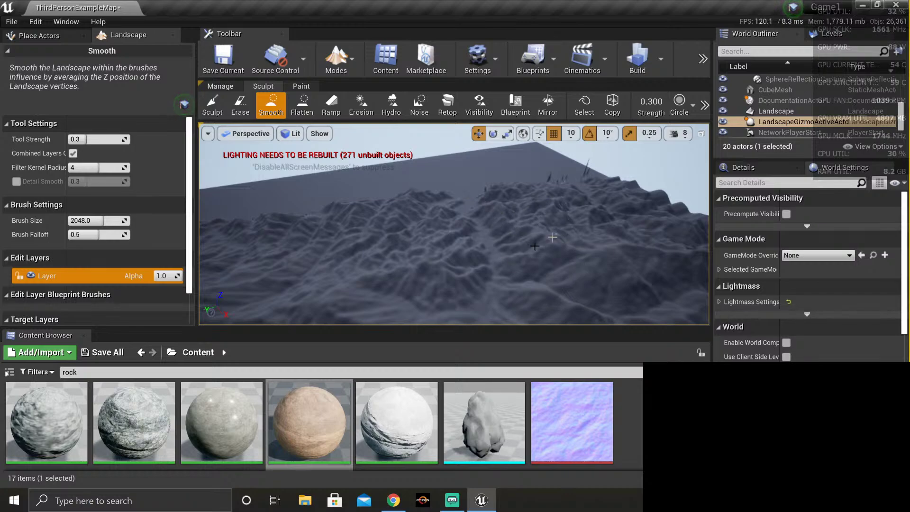
right_drag(534, 245, 571, 272)
right_drag(403, 252, 407, 256)
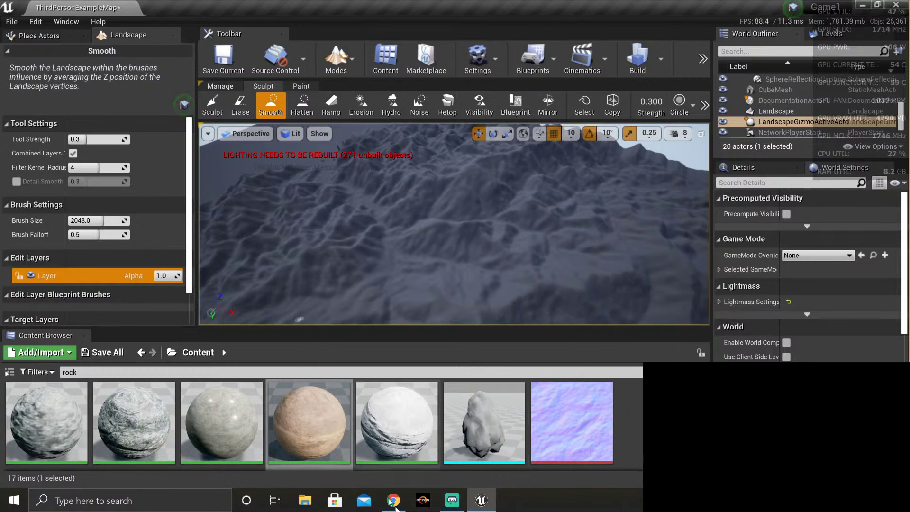
scroll(488, 280, up, 10)
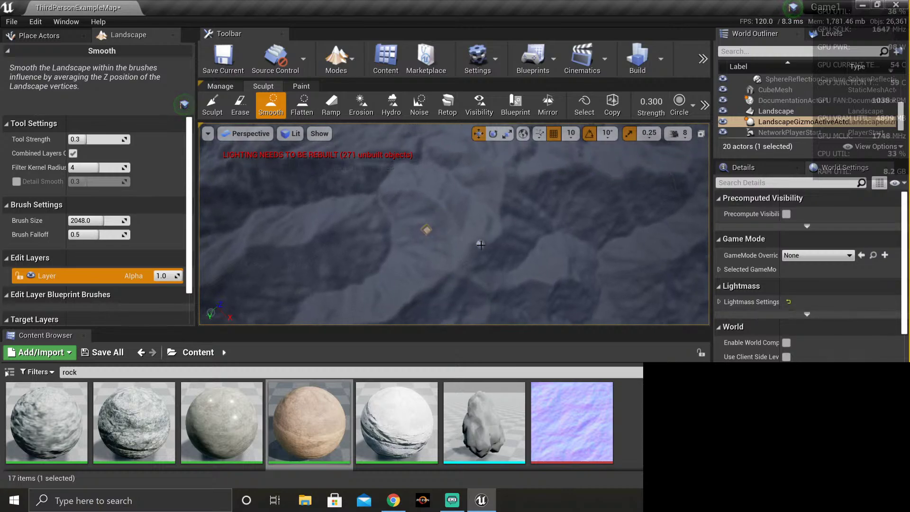
mouse_move(426, 228)
right_down()
mouse_move(426, 171)
mouse_move(426, 244)
right_up()
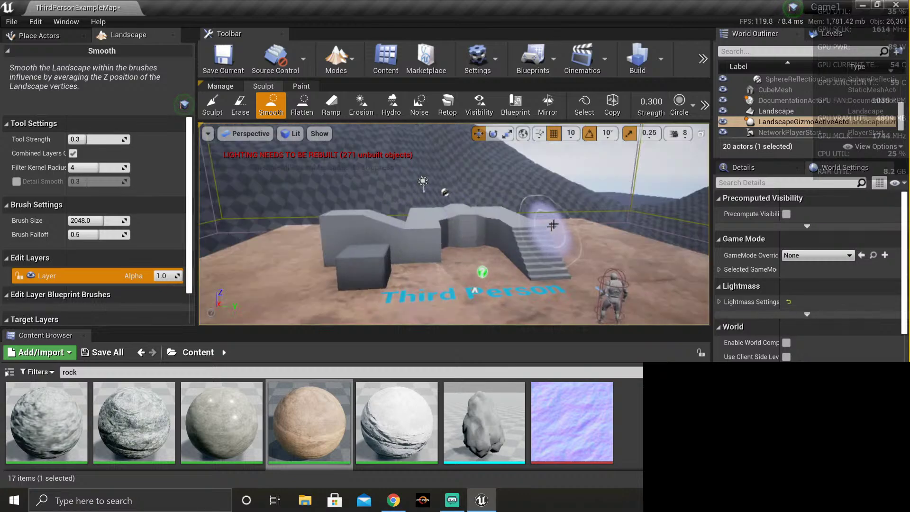
Step: Build only the level's lighting and look over the relit terrain beside the floor platform
click(659, 56)
mouse_move(715, 103)
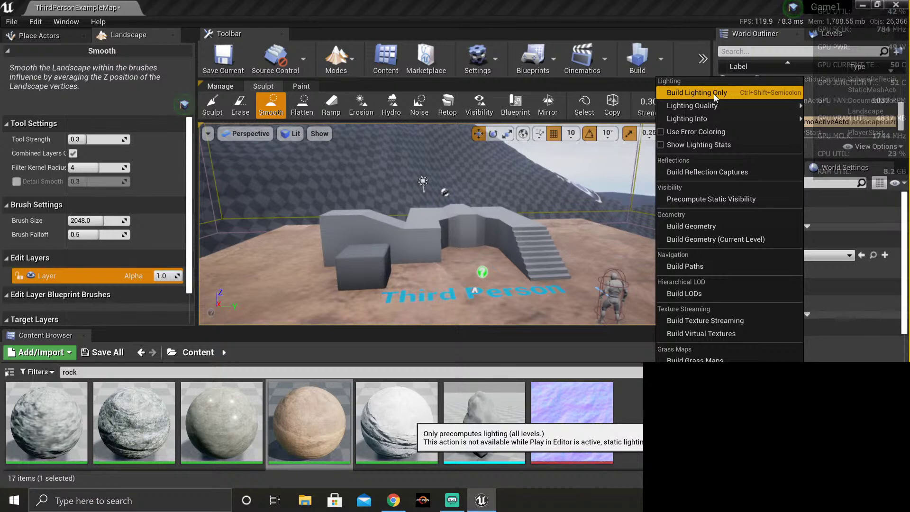
click(714, 94)
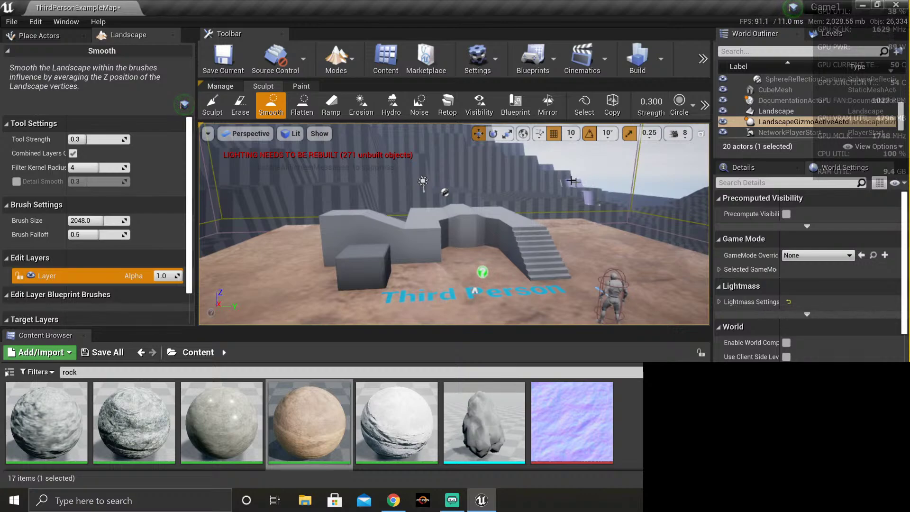
drag(572, 181, 559, 185)
right_drag(559, 185, 498, 194)
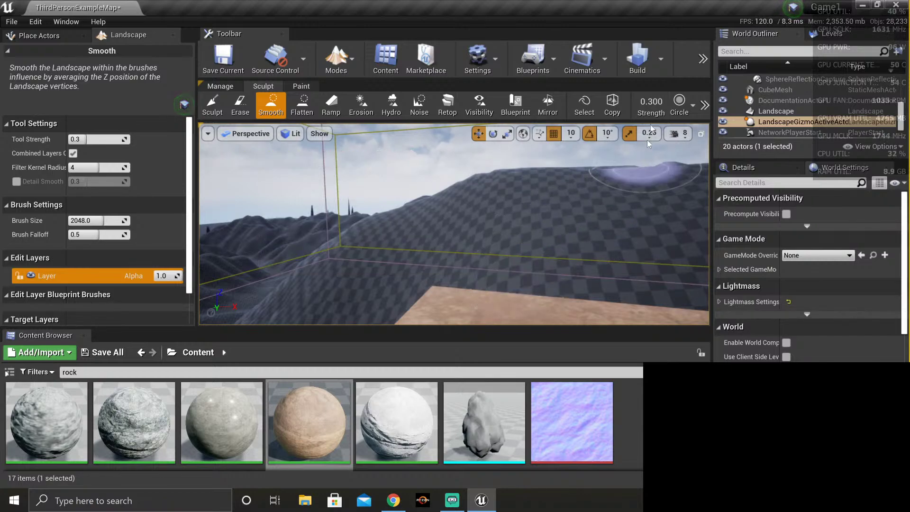
Step: Play-test the level by running the character up the stairs and off the platform towards the terrain, and end the session
click(701, 71)
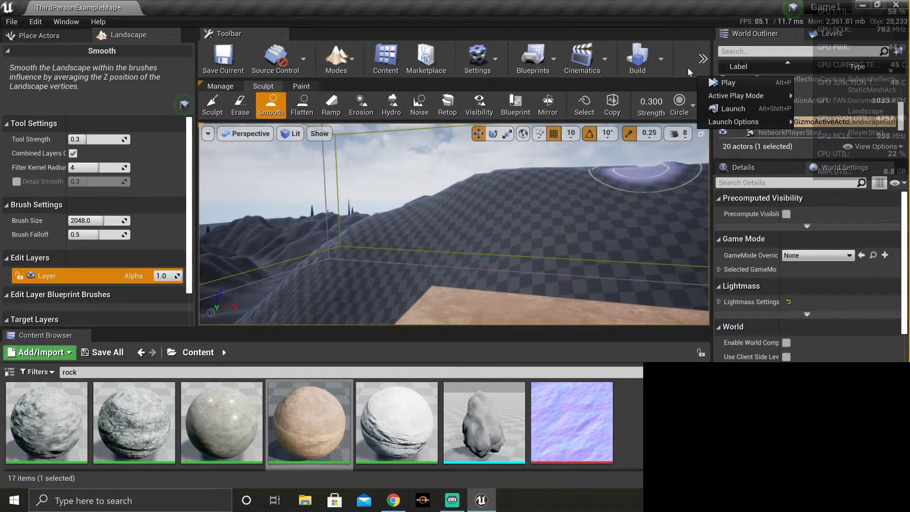
click(701, 60)
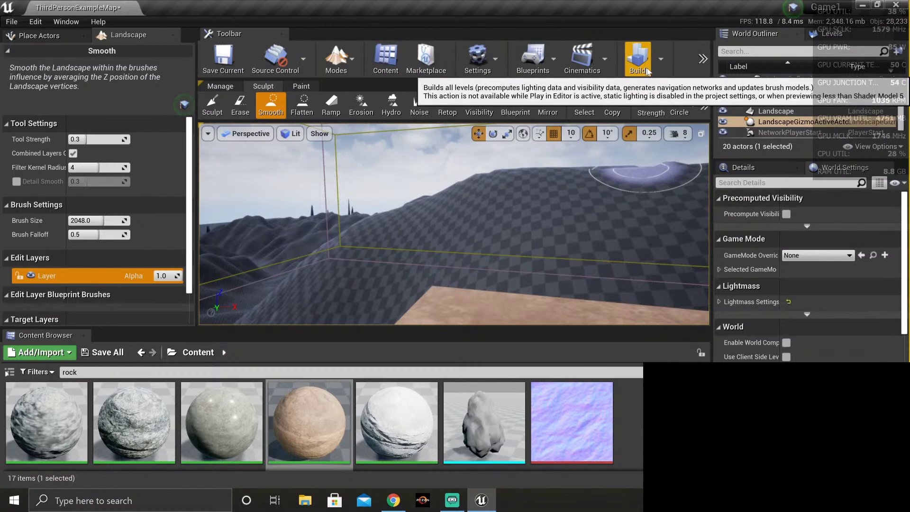
click(702, 58)
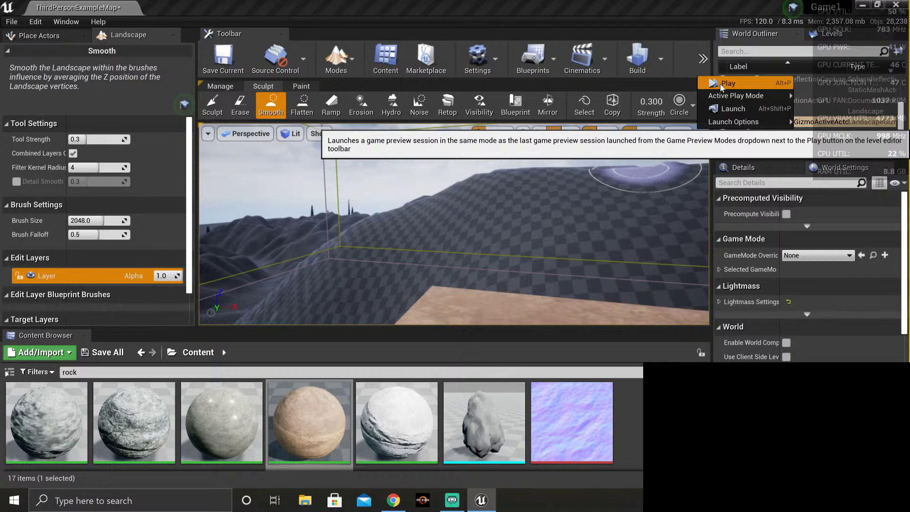
click(721, 83)
key(w)
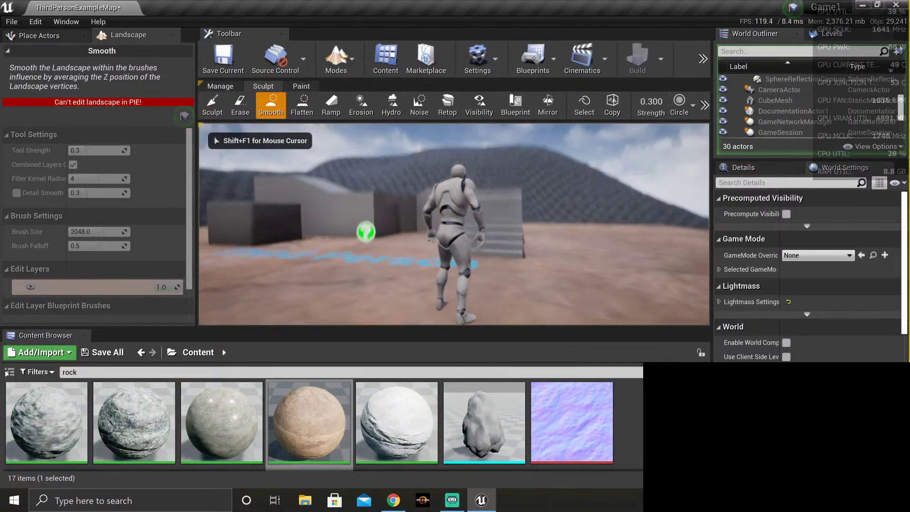
key(w)
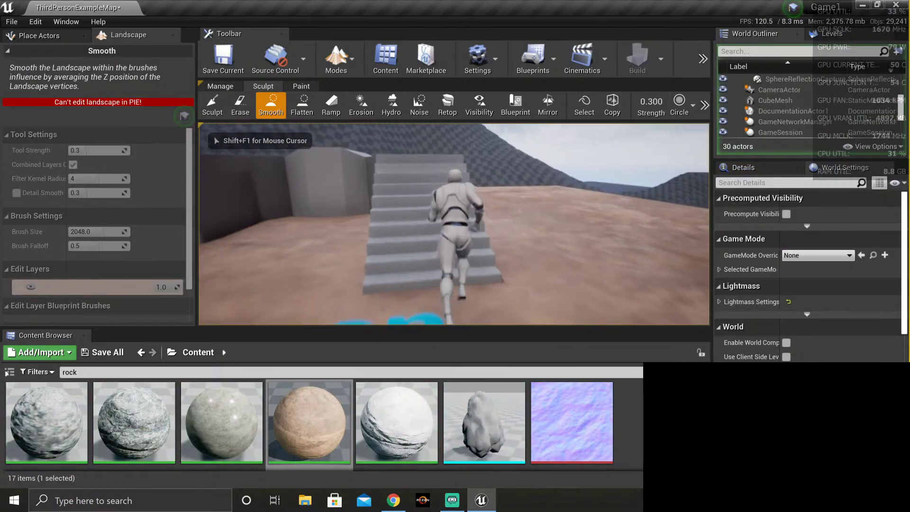
key(w)
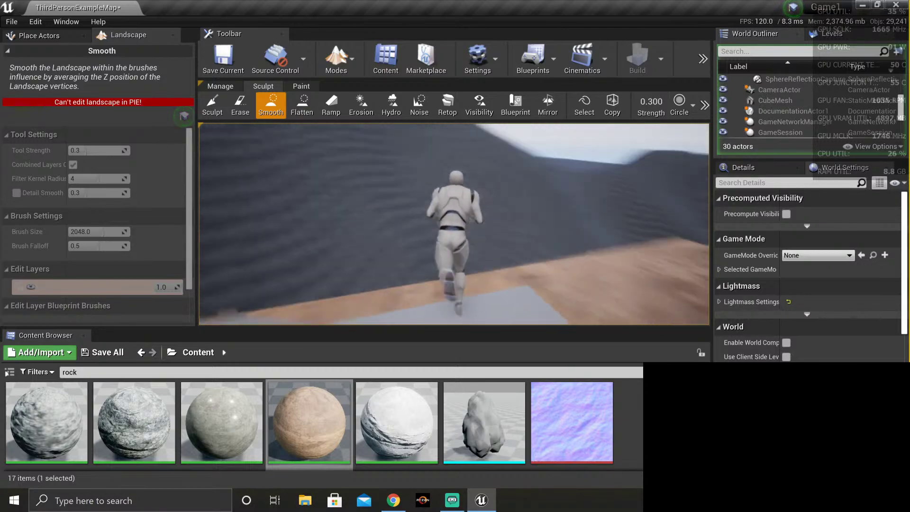
key(w)
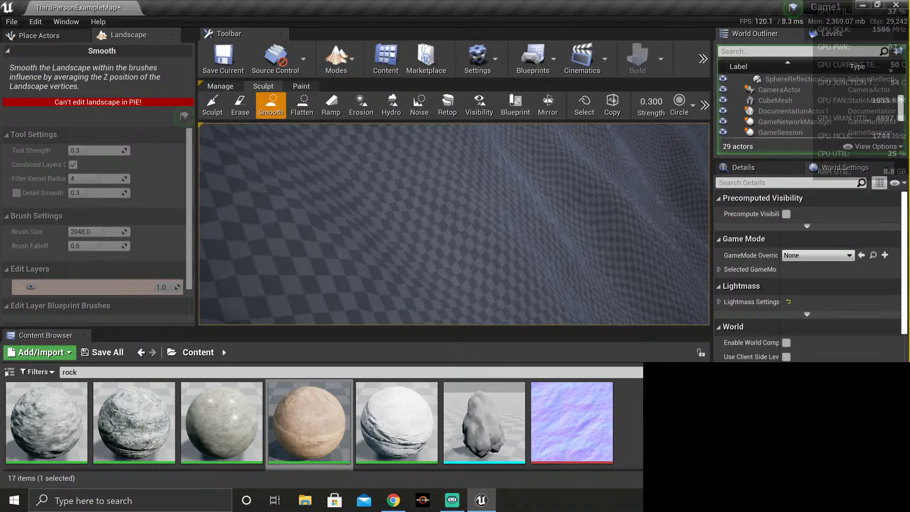
key(Escape)
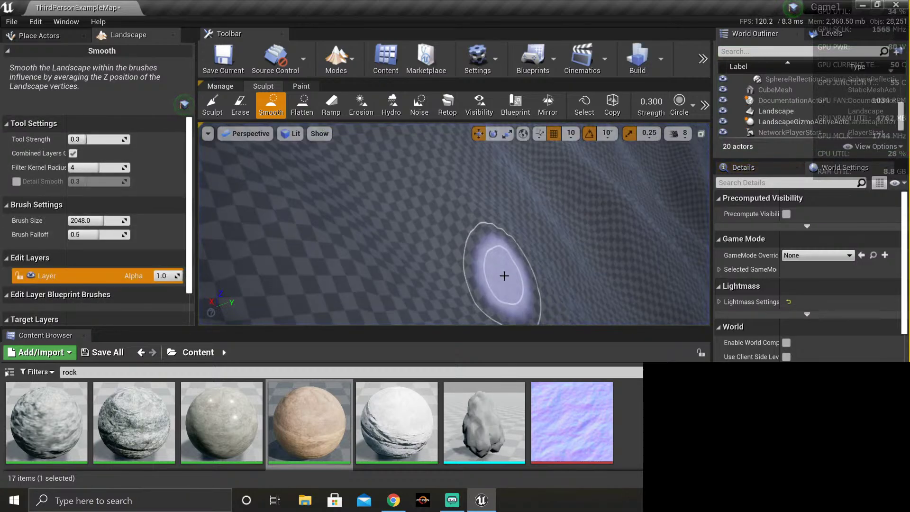
Step: Disable the world bounds checks in the level's World settings
right_drag(504, 275, 497, 280)
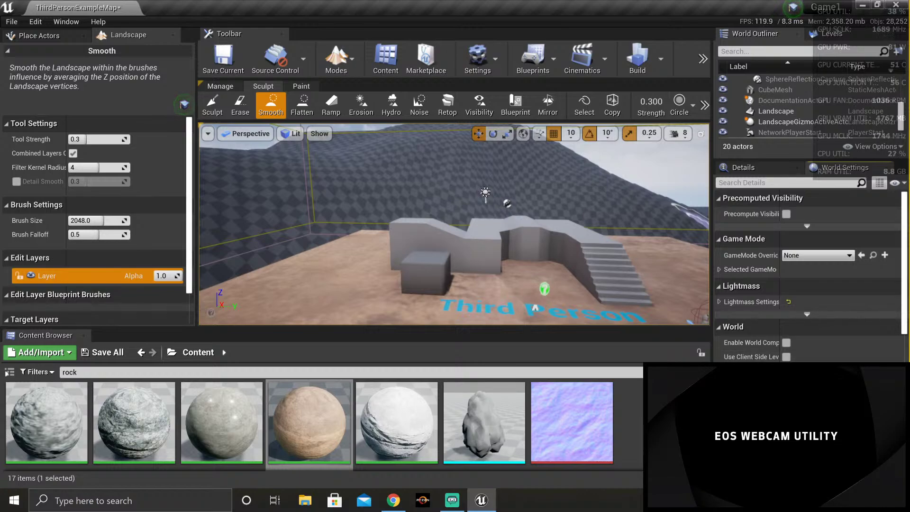
scroll(812, 337, down, 3)
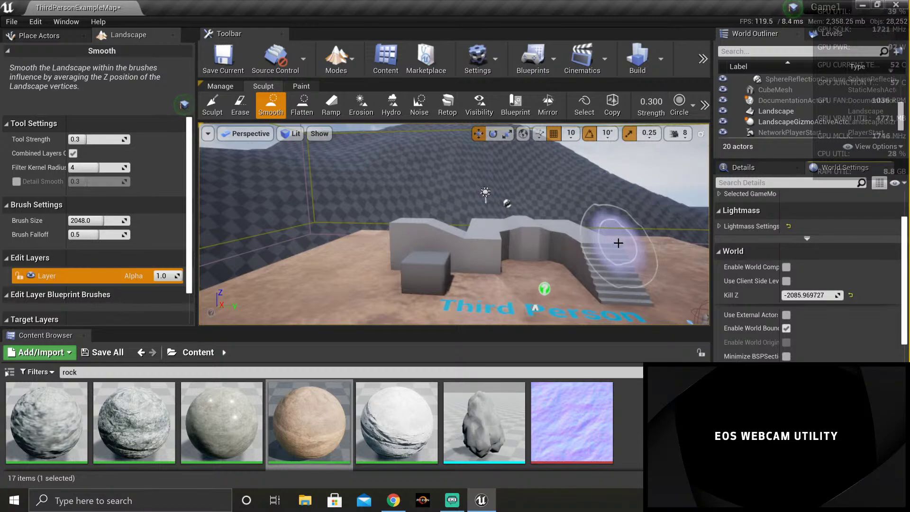
right_drag(618, 244, 618, 243)
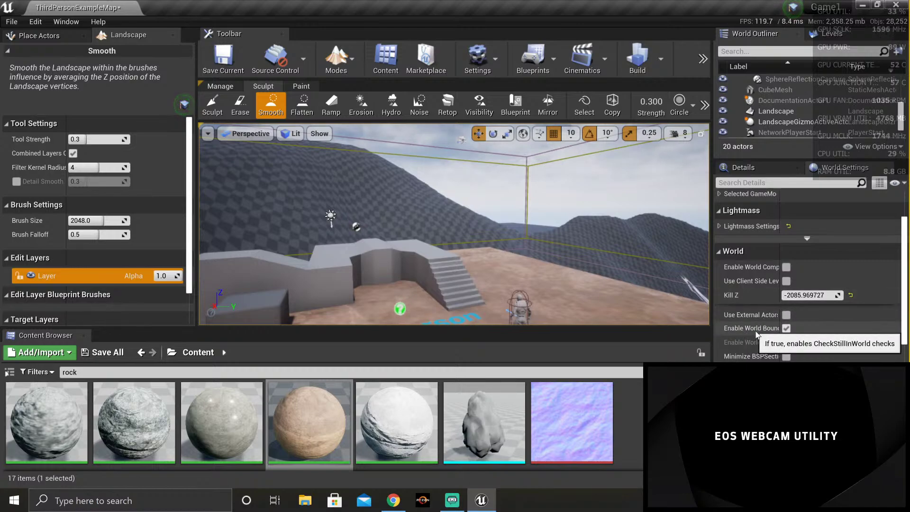
click(786, 328)
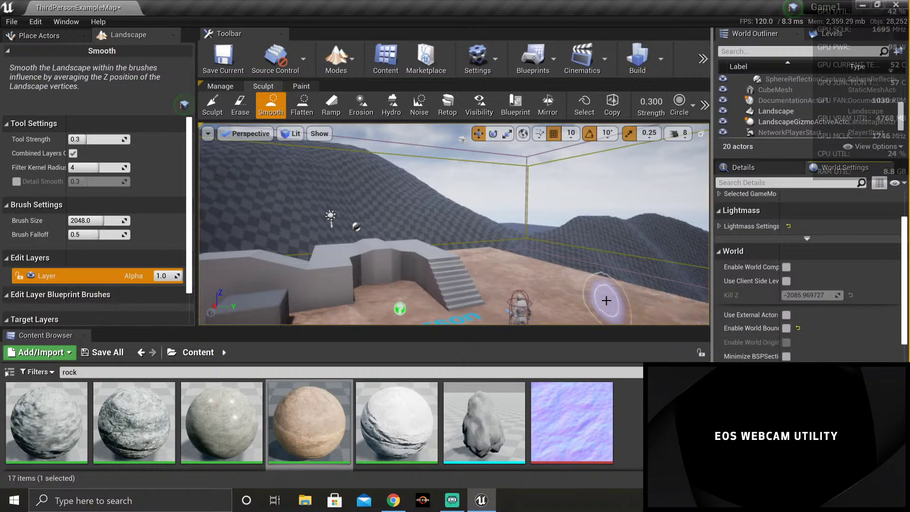
right_drag(601, 303, 632, 189)
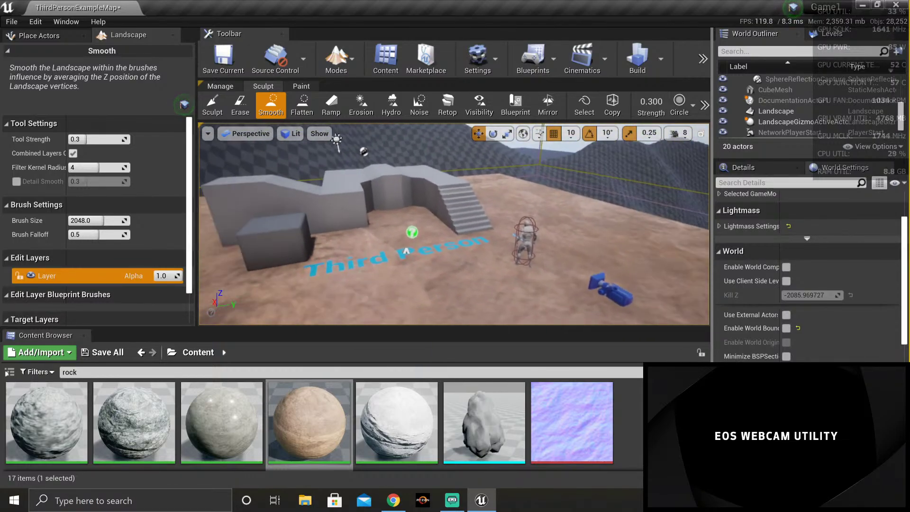
click(703, 58)
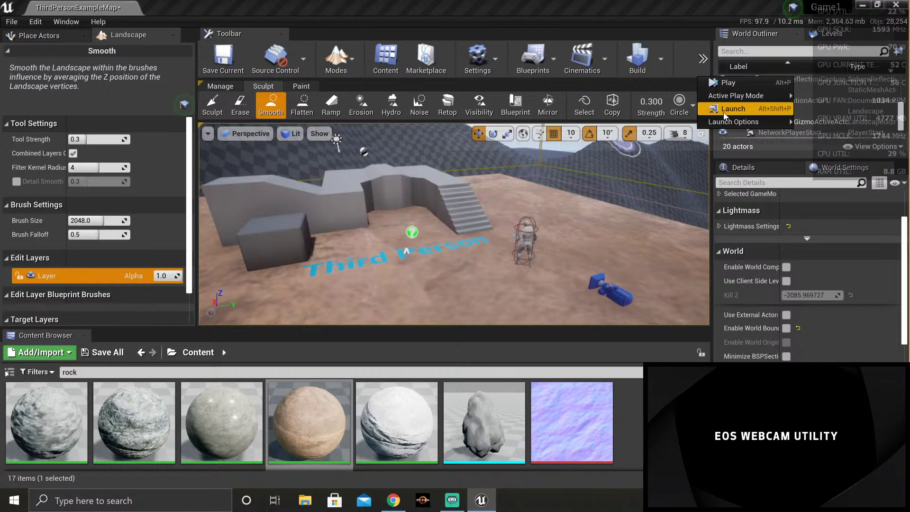
click(735, 81)
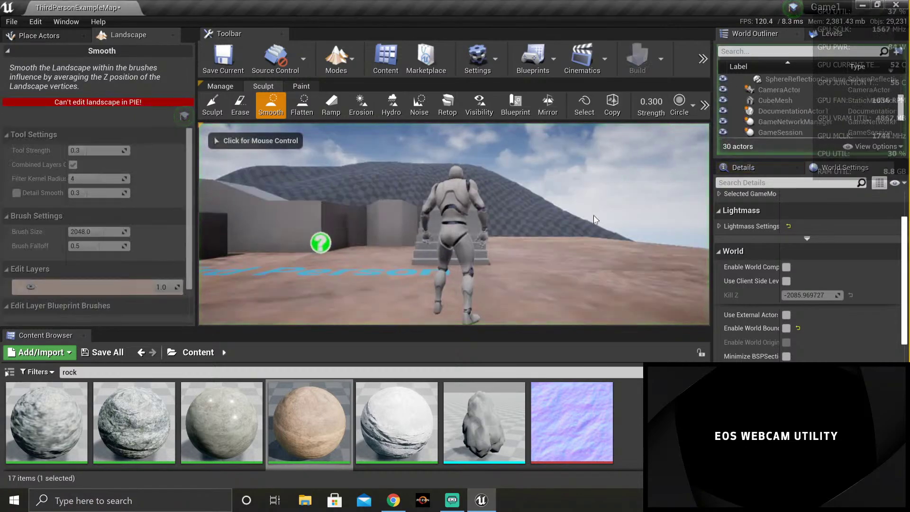
click(573, 225)
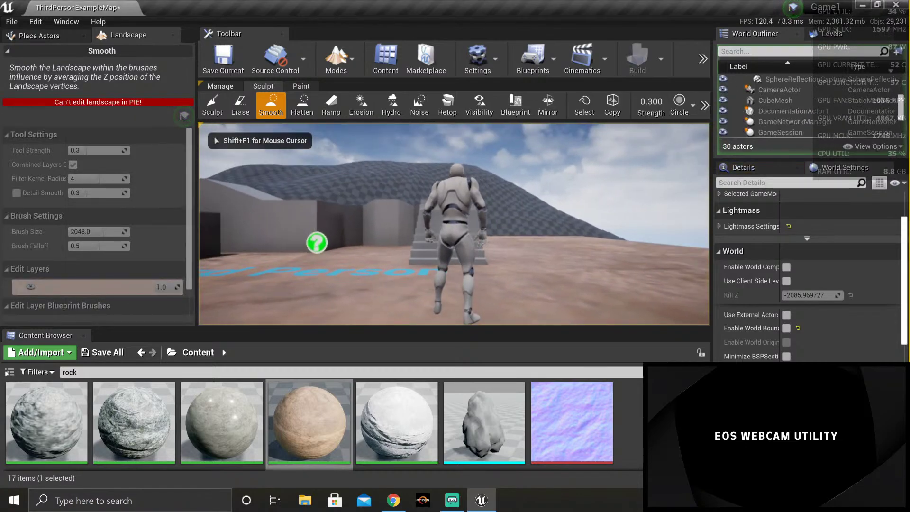
key(Escape)
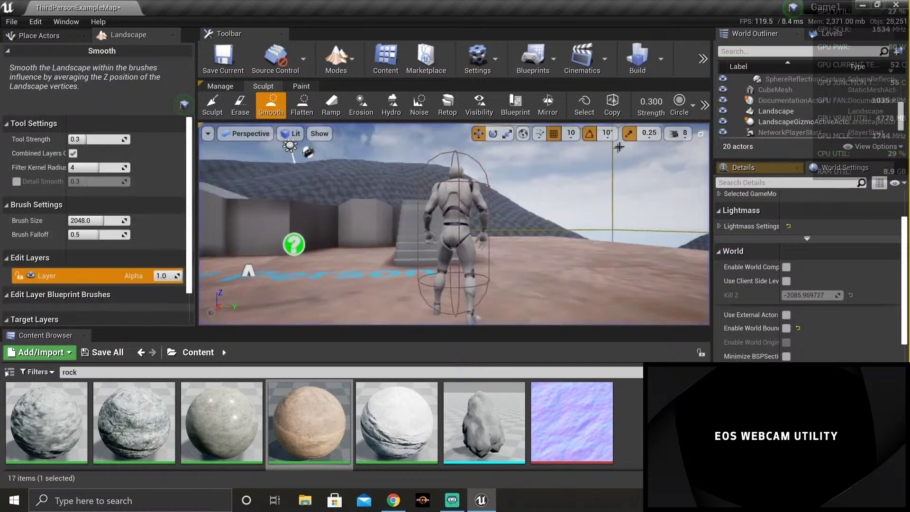
Step: Play-test the level by running and jumping the character past the stairs and off the platform onto the landscape
click(703, 59)
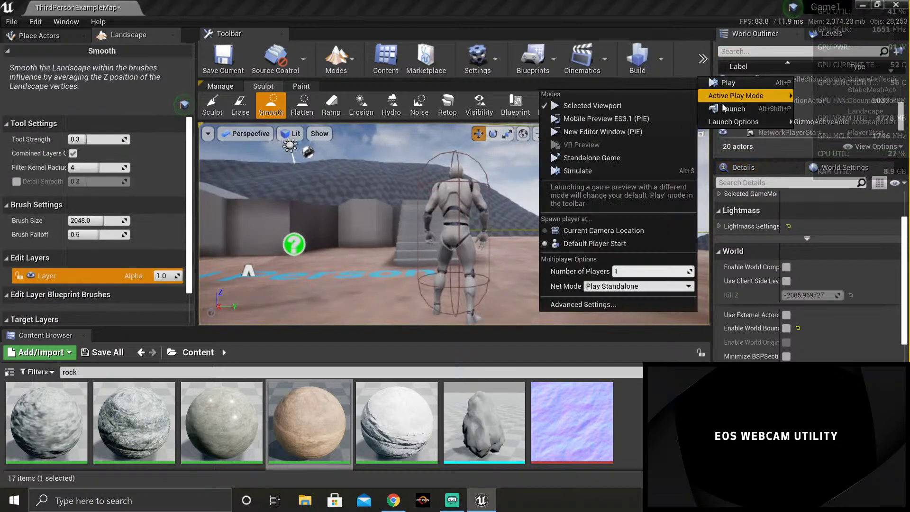
click(729, 83)
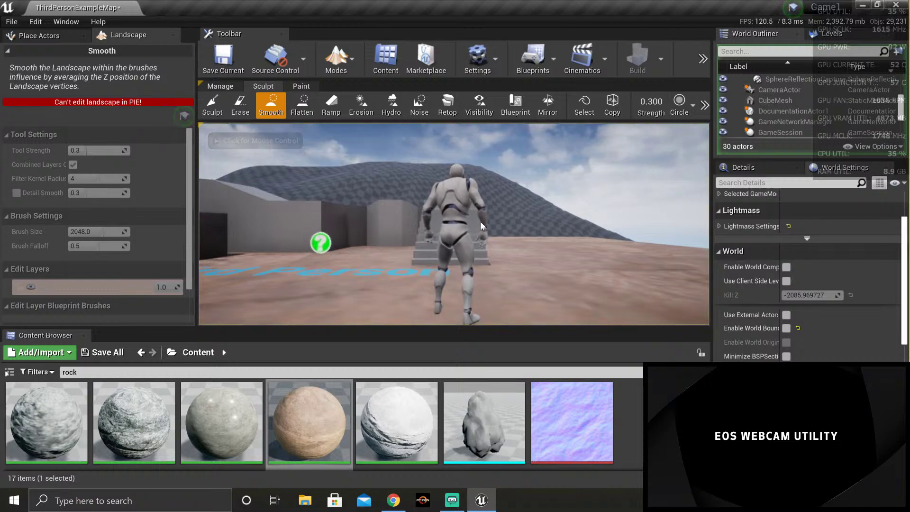
click(528, 212)
key(w)
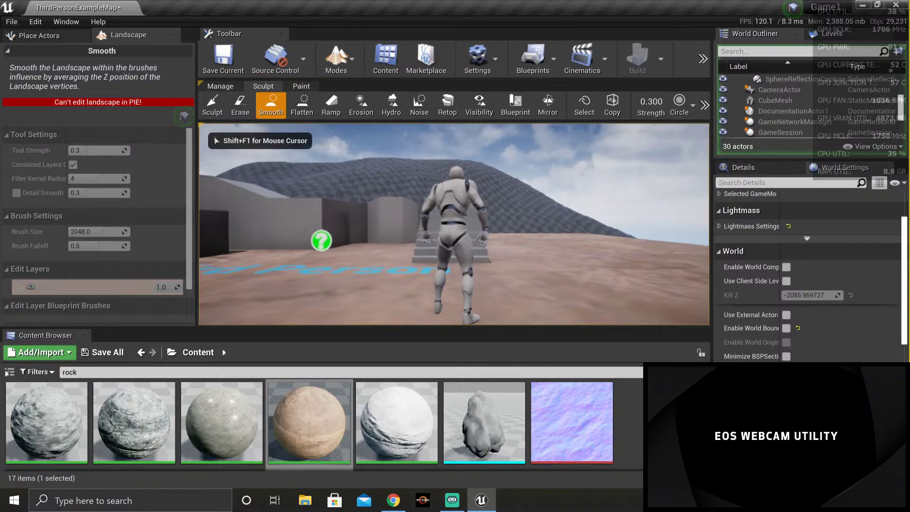
key(w)
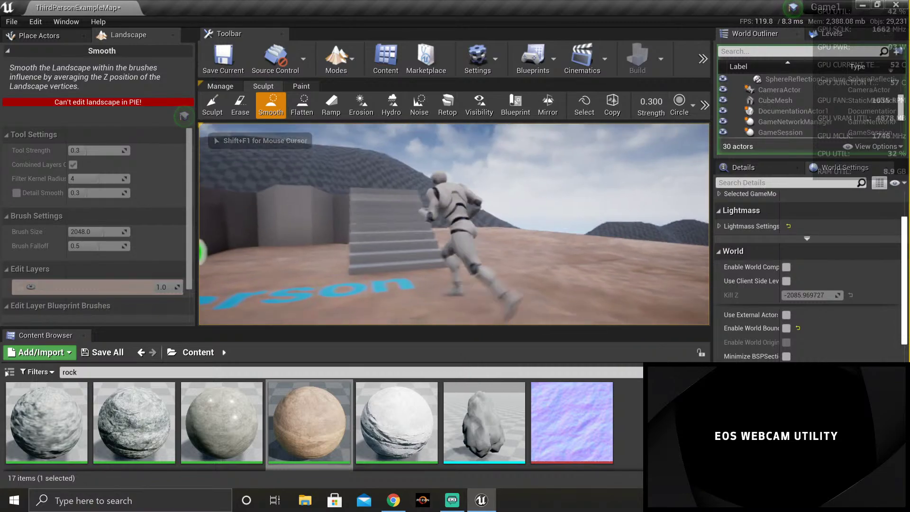
key(w)
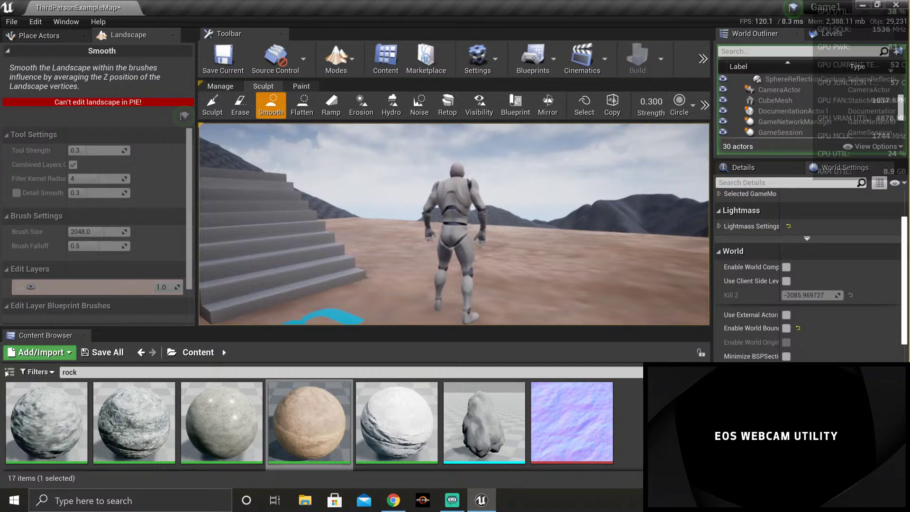
key(s)
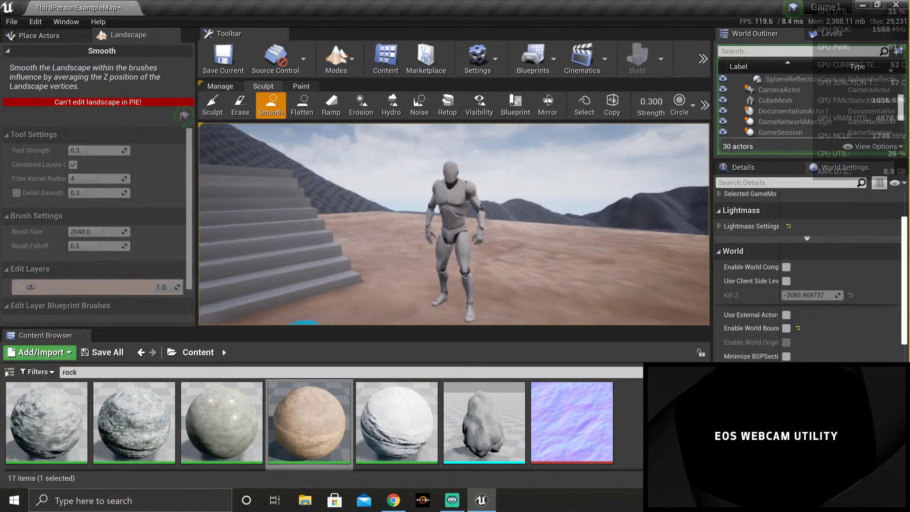
key(w)
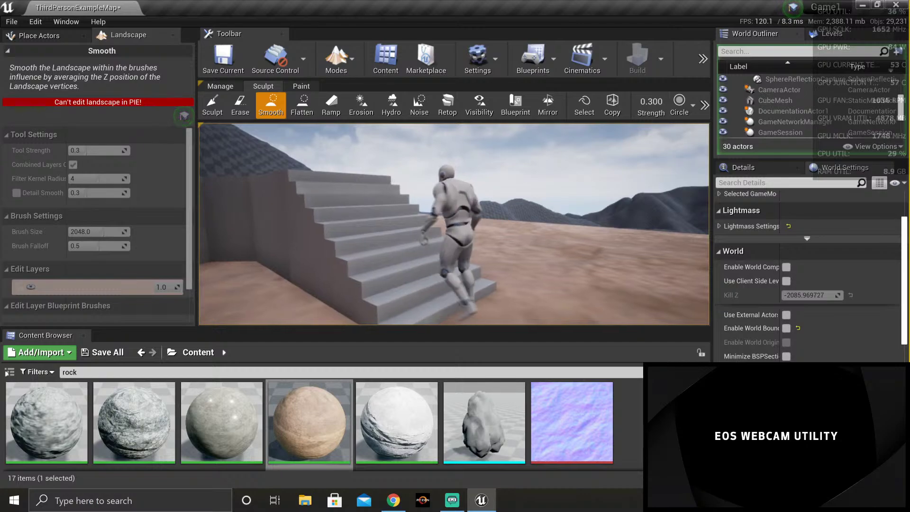
key(a)
key(a)
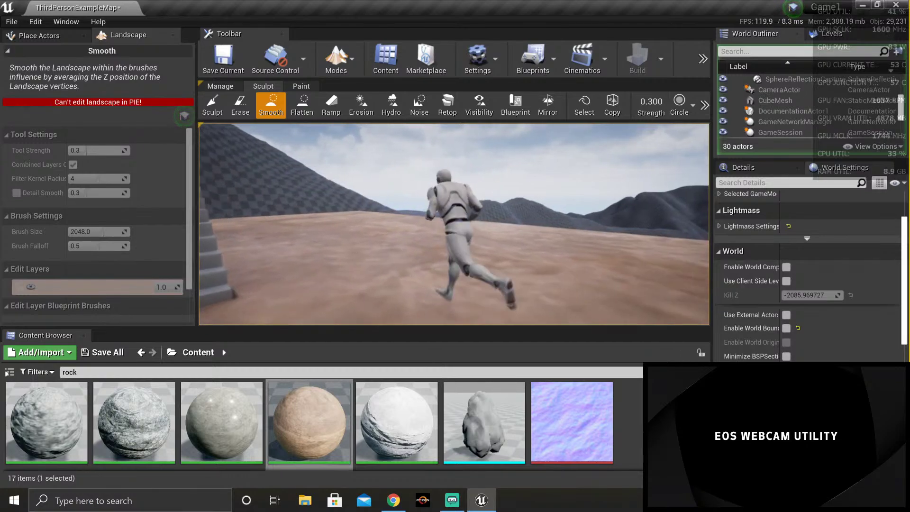
key(space)
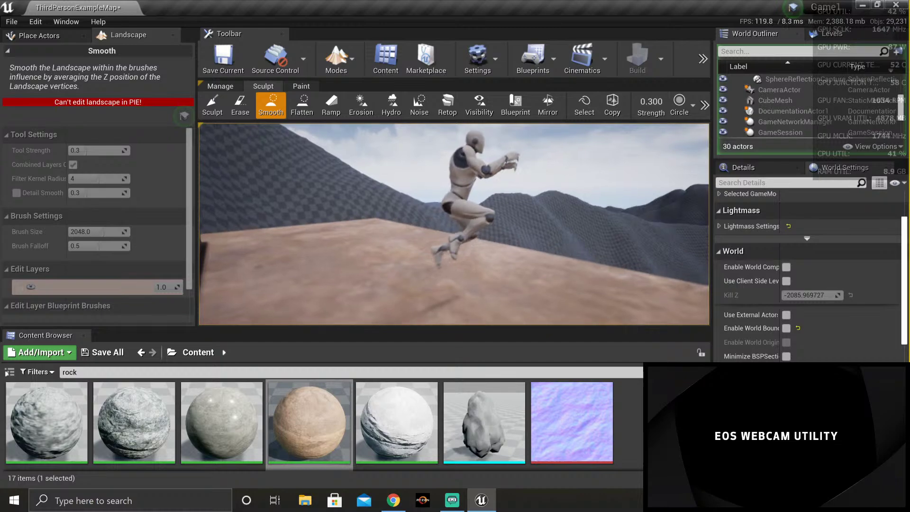
key(a)
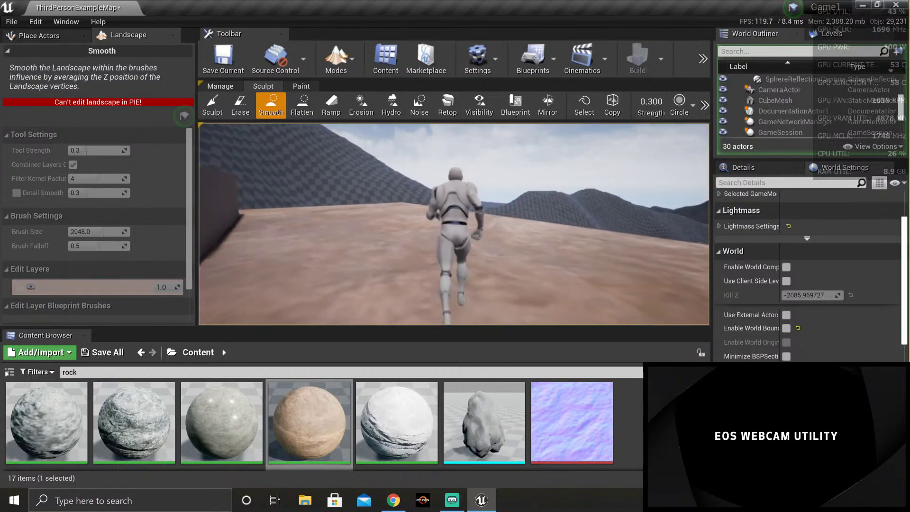
key(w)
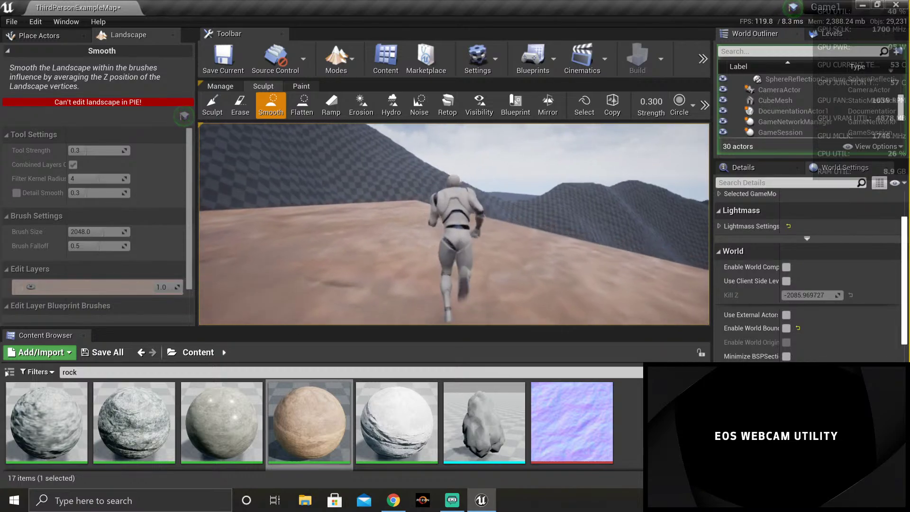
key(w)
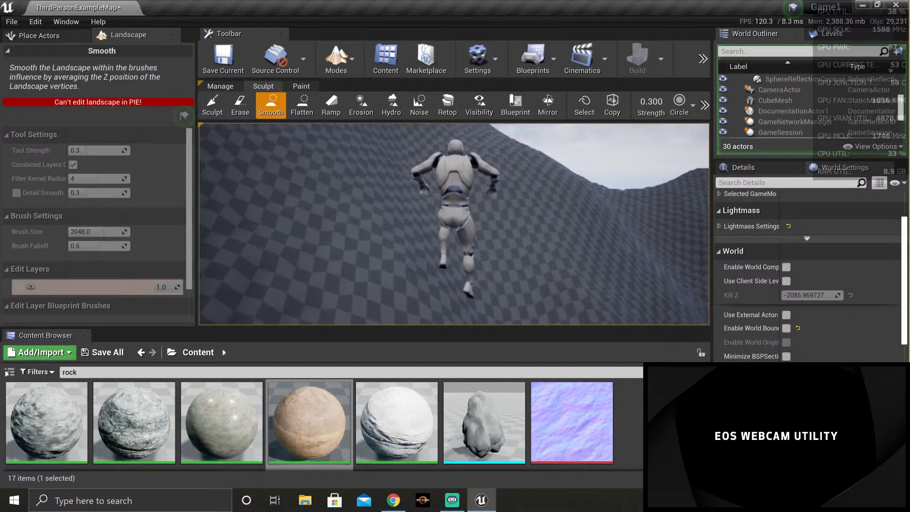
Step: Test the landscape by running and jumping the character along its slopes and into the valley, and end the play session
key(w)
key(w)
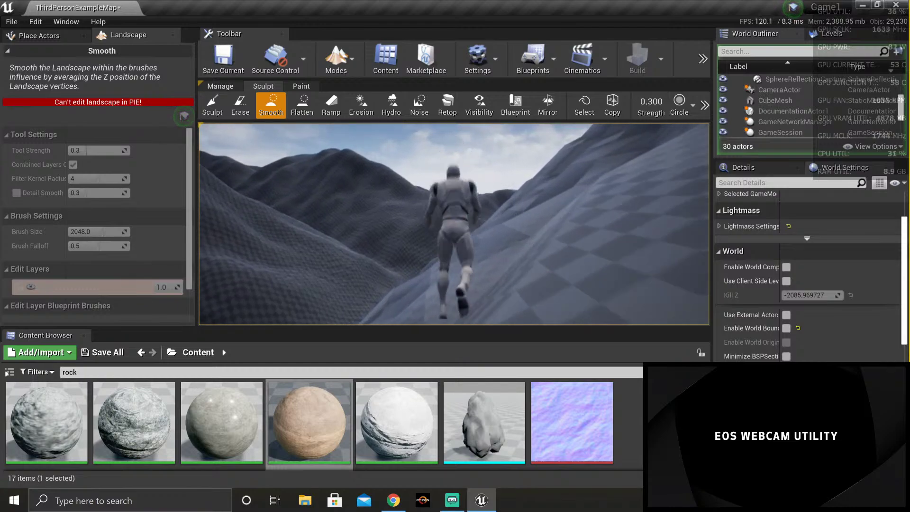
key(space)
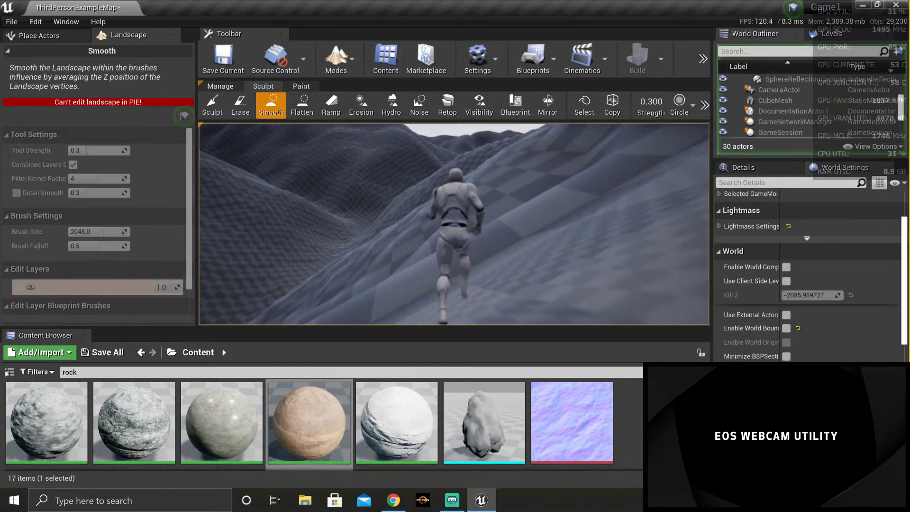
key(space)
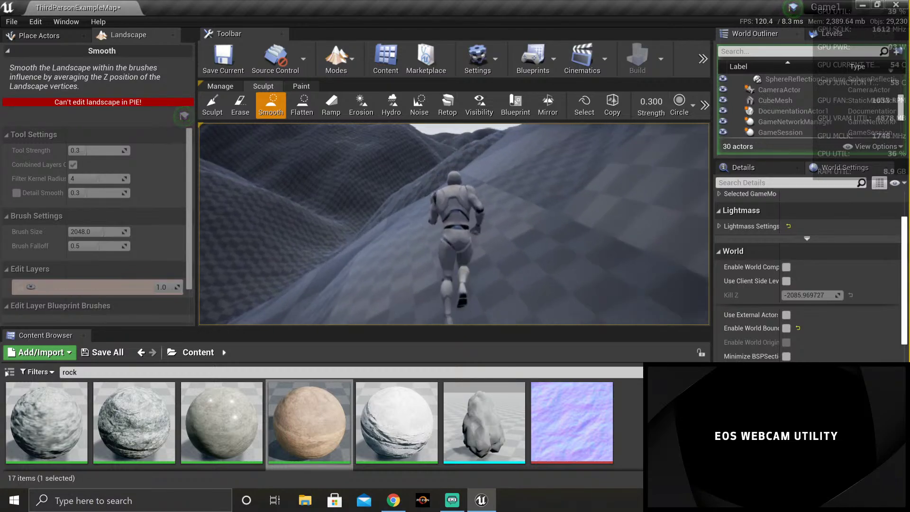
key(space)
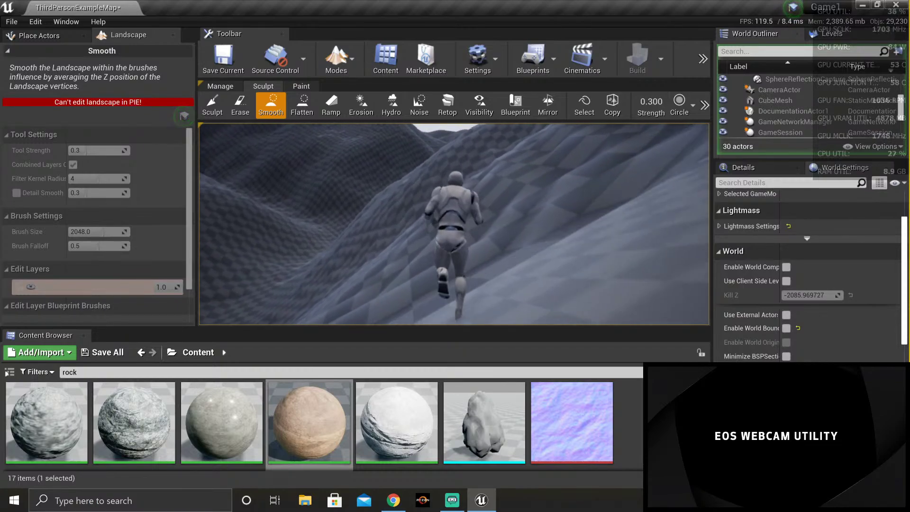
key(space)
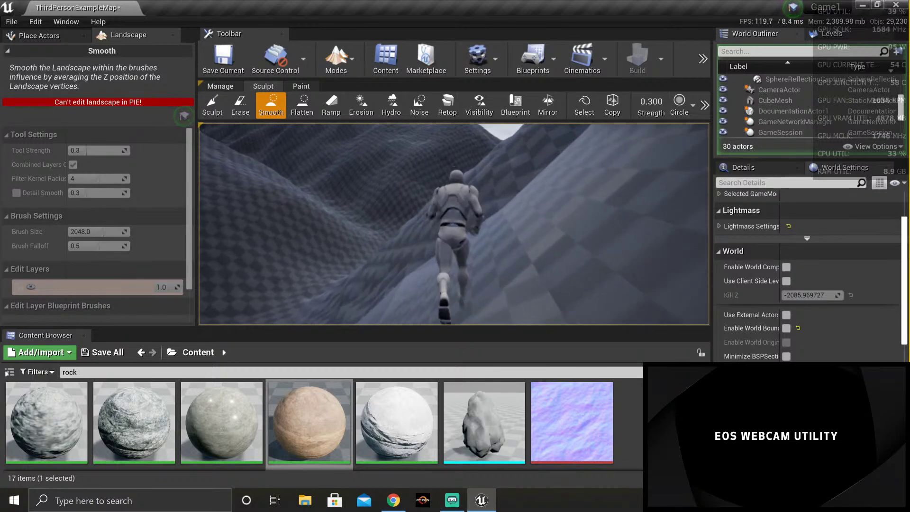
key(space)
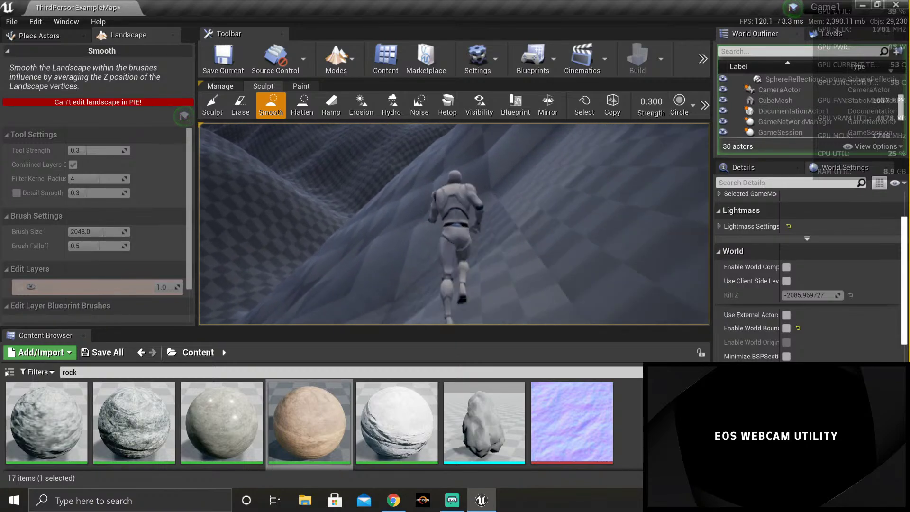
key(w)
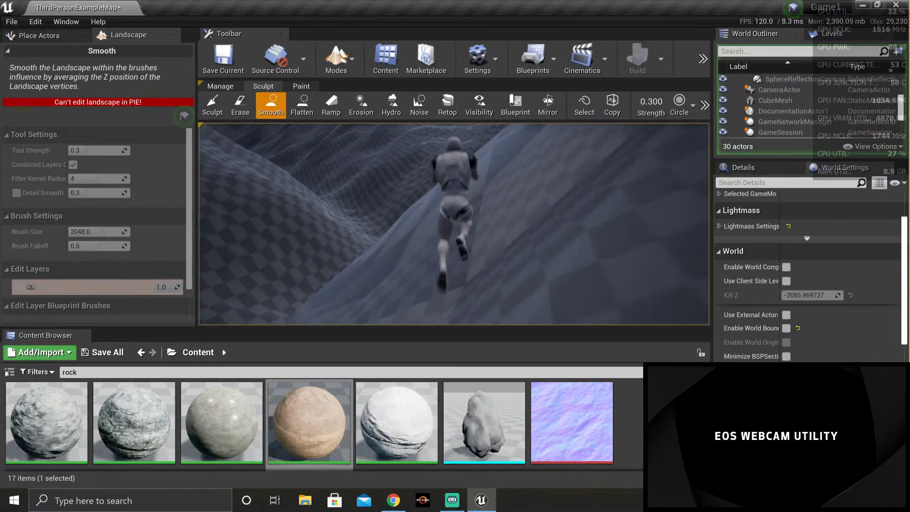
key(space)
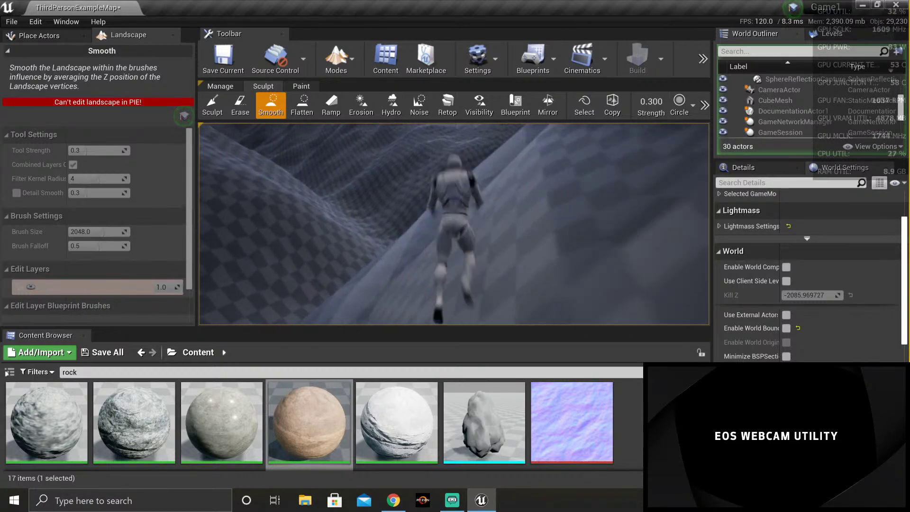
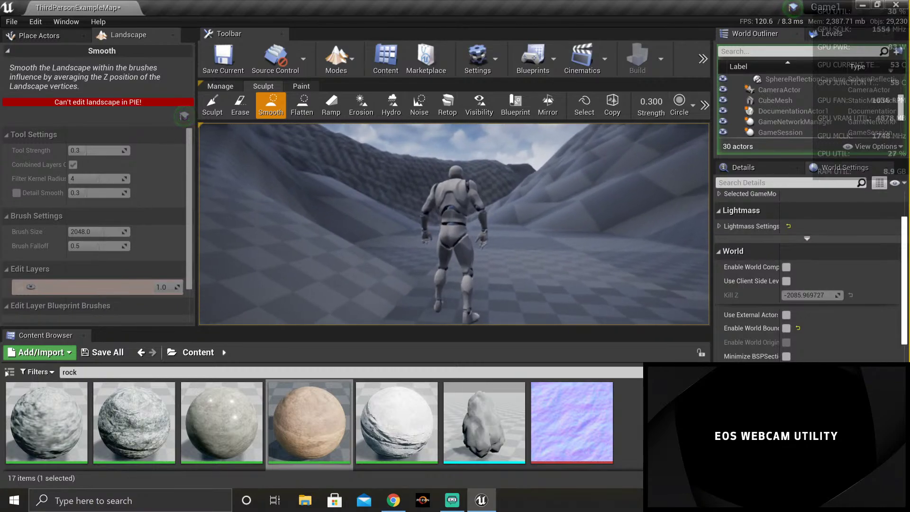
key(Escape)
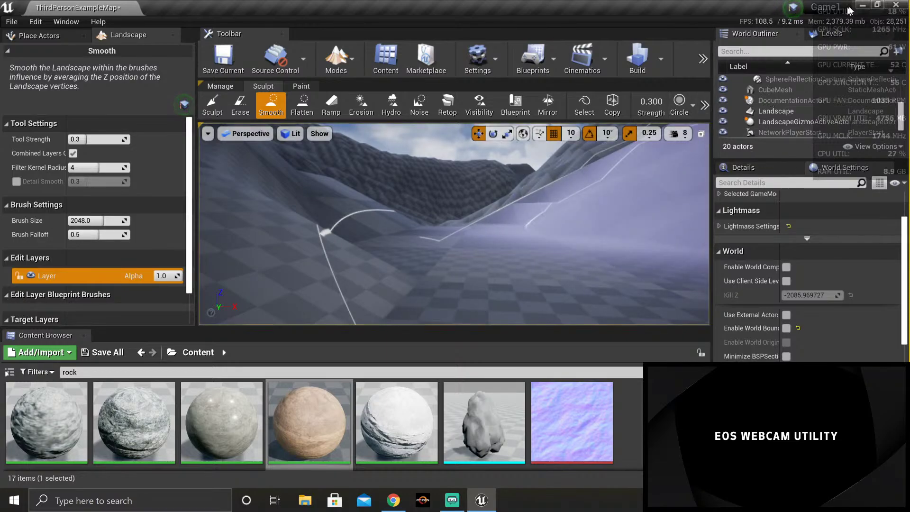
Step: Switch to GIMP and open the Reshaped heightmap image from the desktop
click(862, 5)
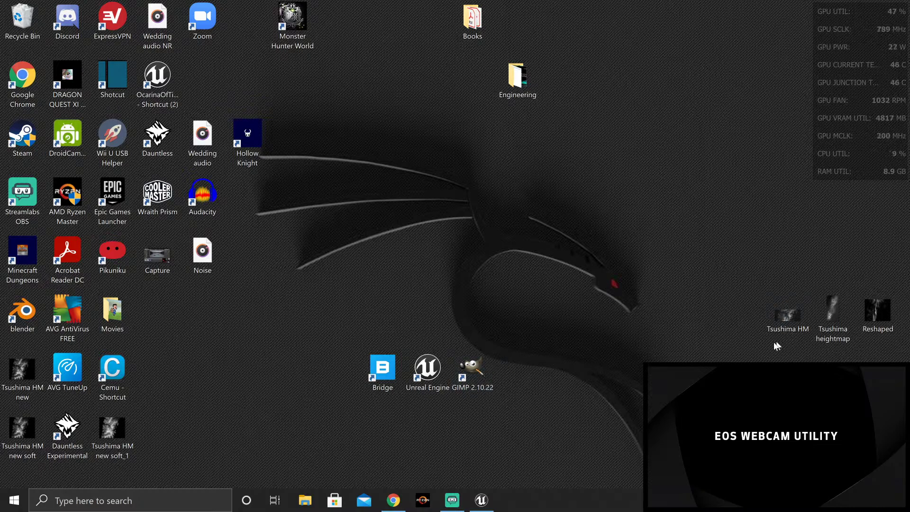
click(482, 371)
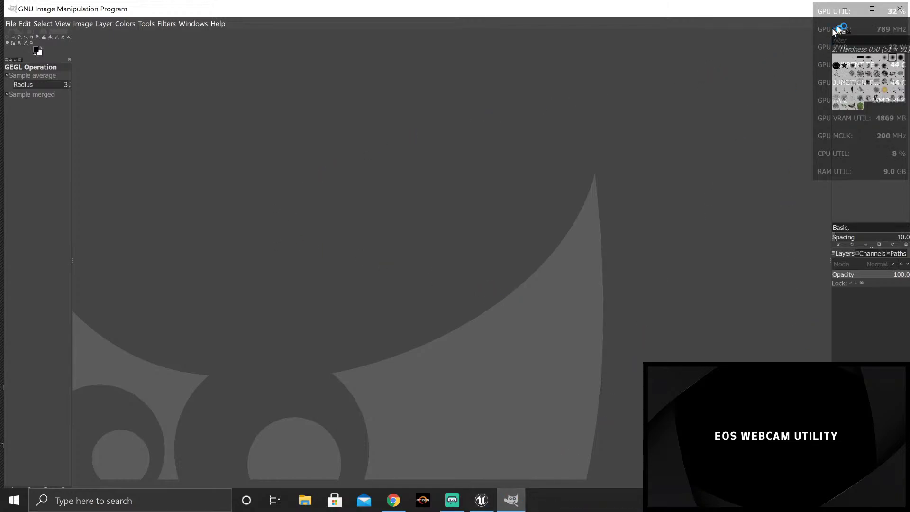
click(851, 9)
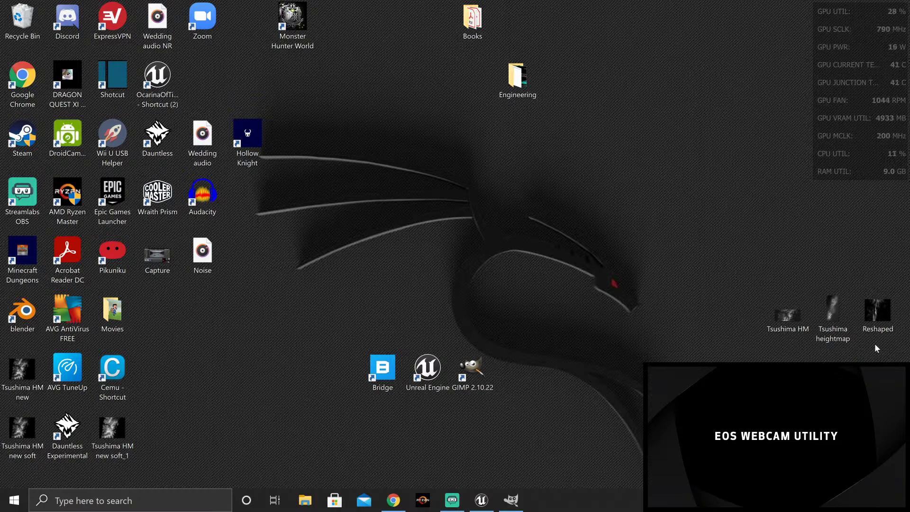
click(879, 311)
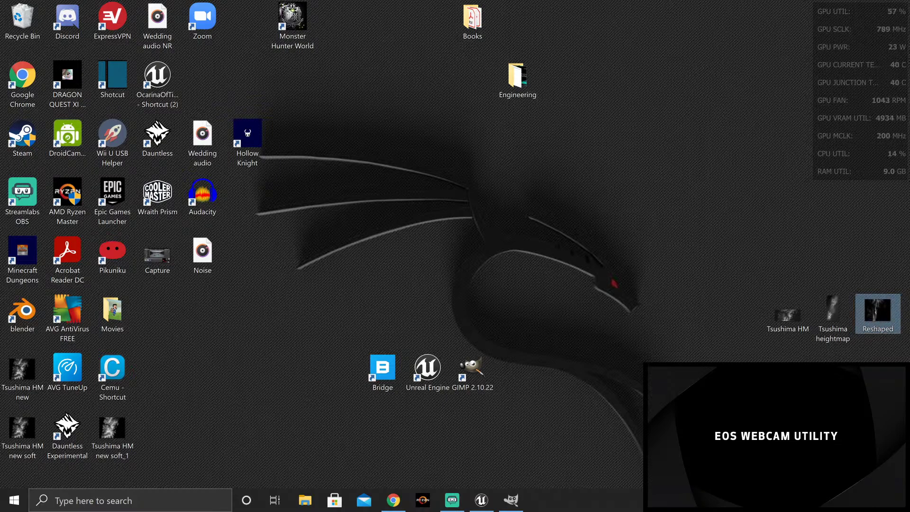
click(511, 499)
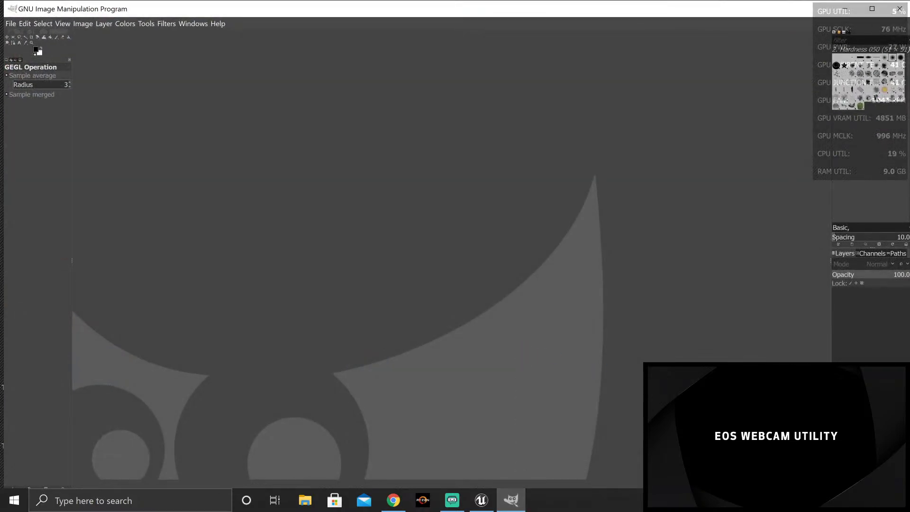
drag(571, 318, 571, 318)
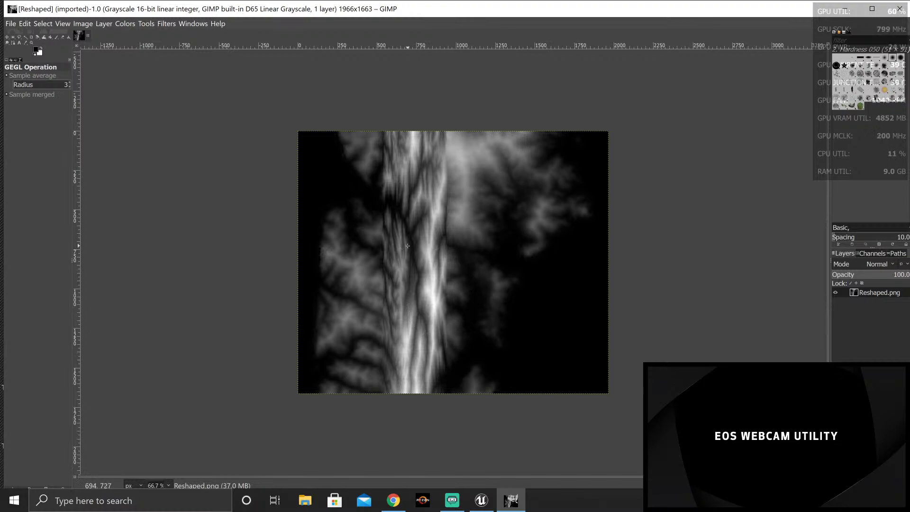
Step: Try placing a vertical and a horizontal guide on the heightmap image, and undo both guides
click(83, 24)
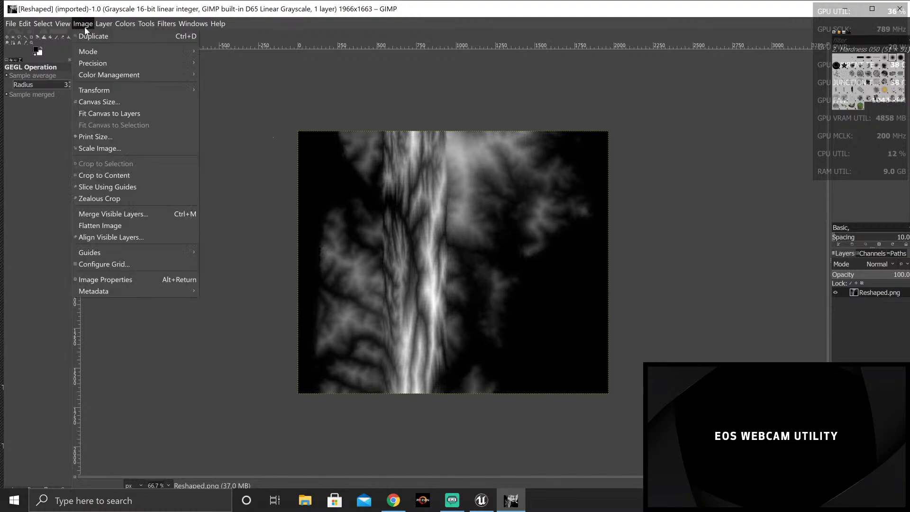
mouse_move(104, 62)
mouse_move(153, 257)
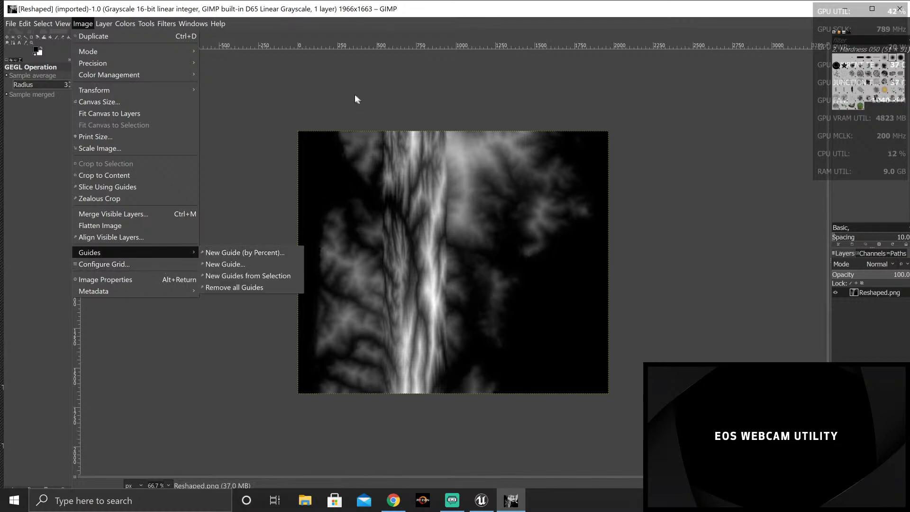
click(227, 264)
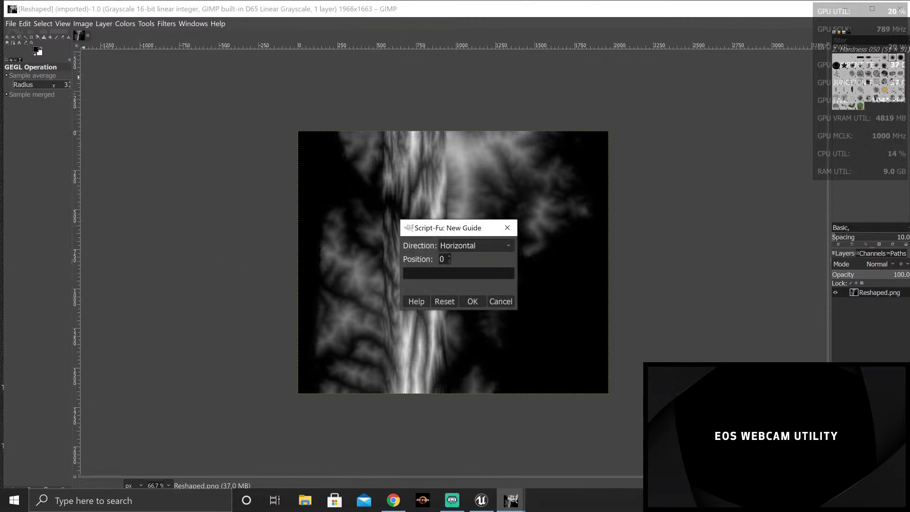
drag(75, 115, 366, 110)
drag(341, 46, 360, 229)
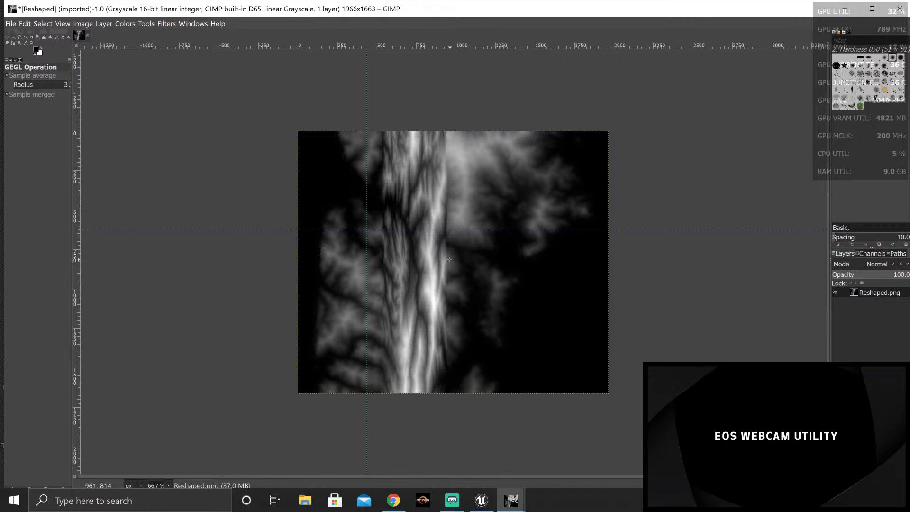
key(ctrl+z)
key(ctrl+z)
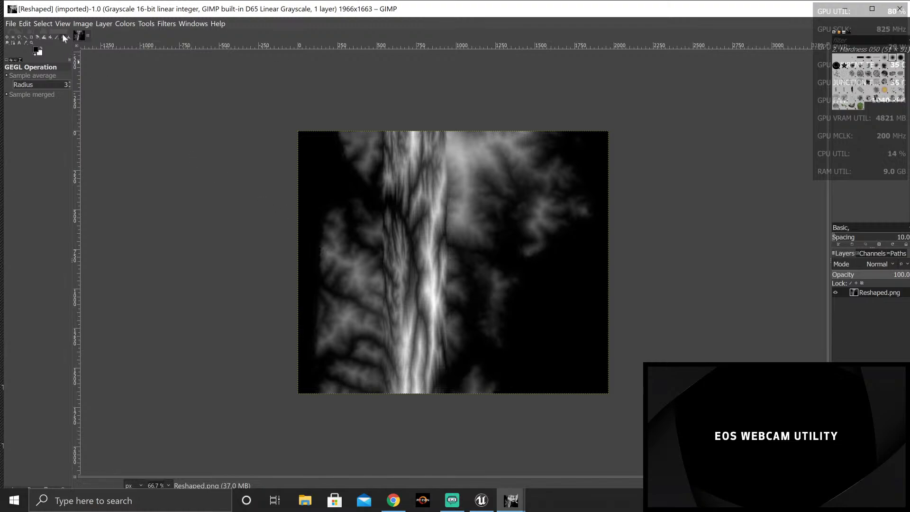
Step: Convert the heightmap image's precision to 32-bit integer
click(83, 24)
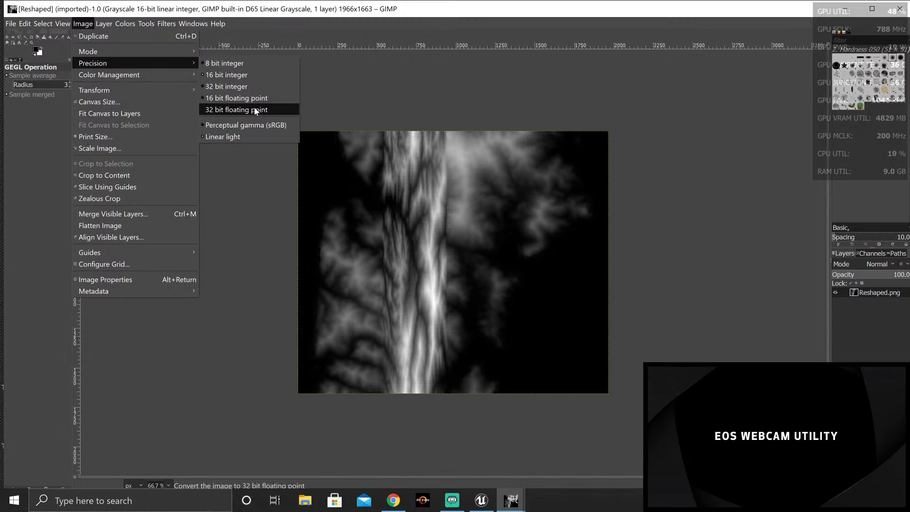
click(250, 88)
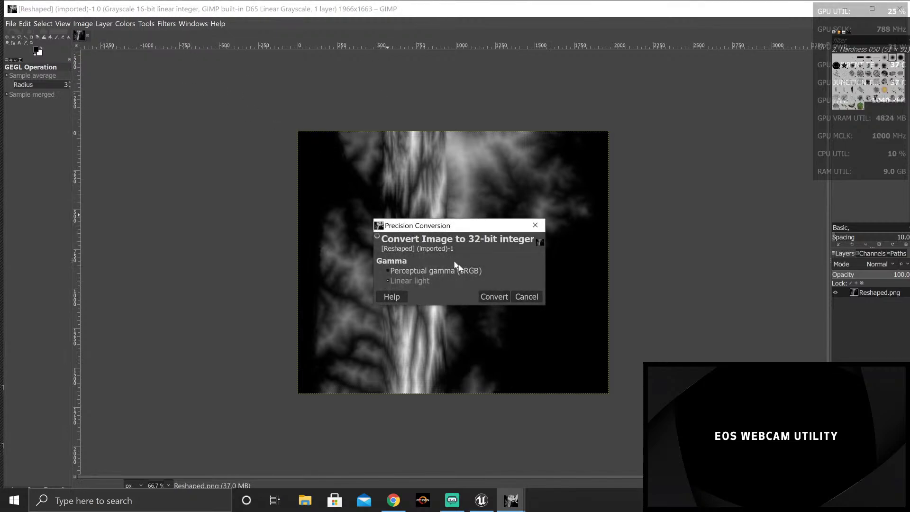
click(499, 299)
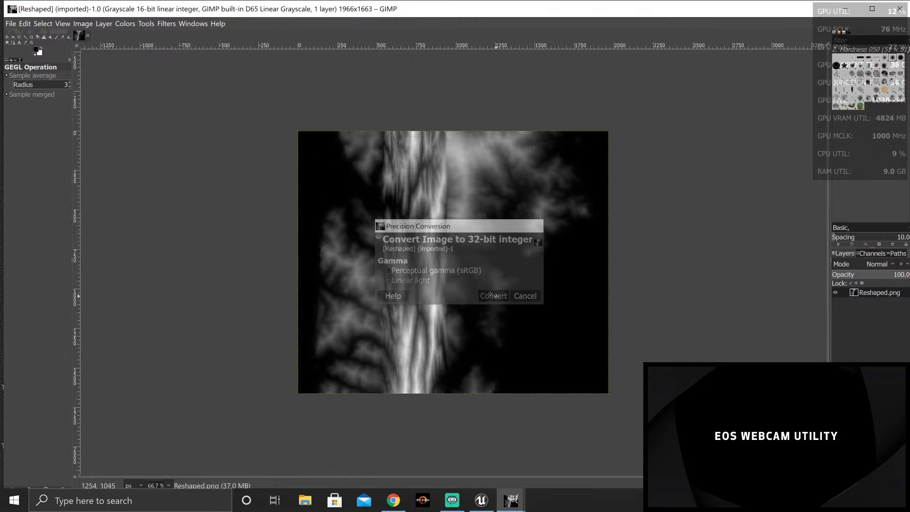
Step: Start exporting the heightmap image and name the file Reshaped2.png
click(11, 23)
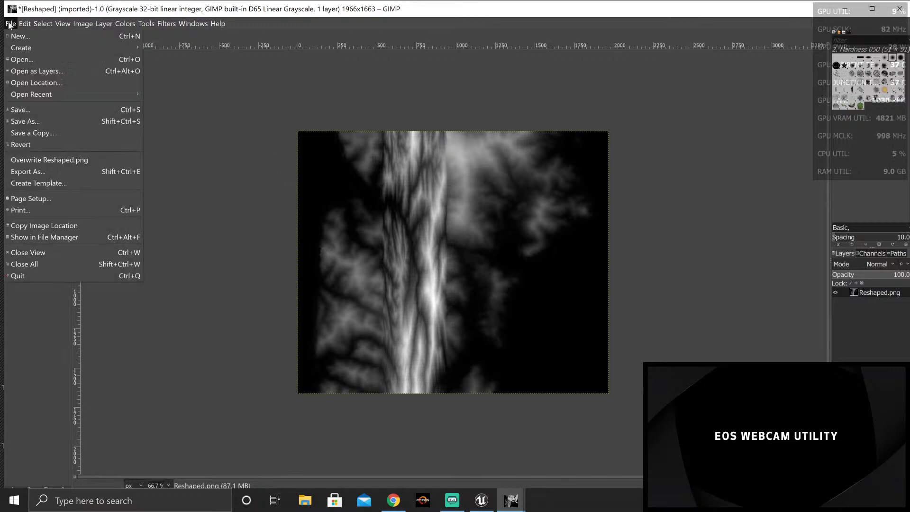
click(58, 173)
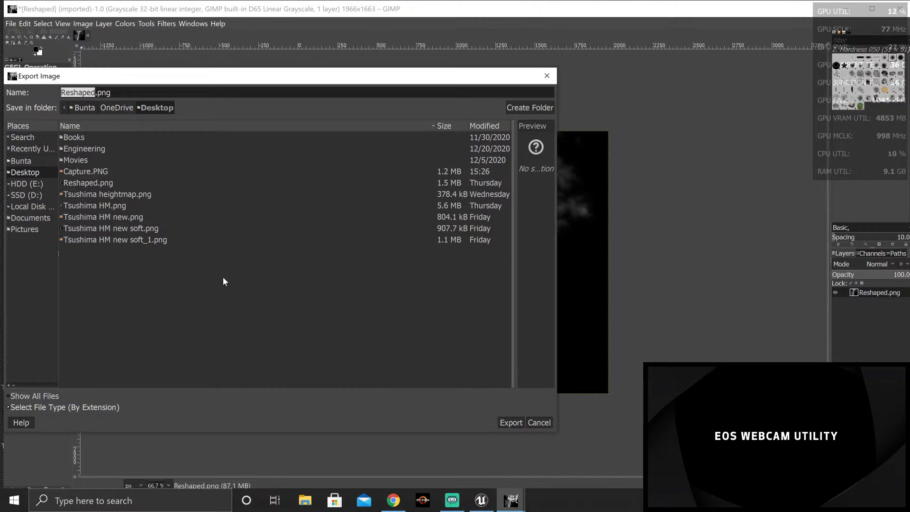
click(95, 92)
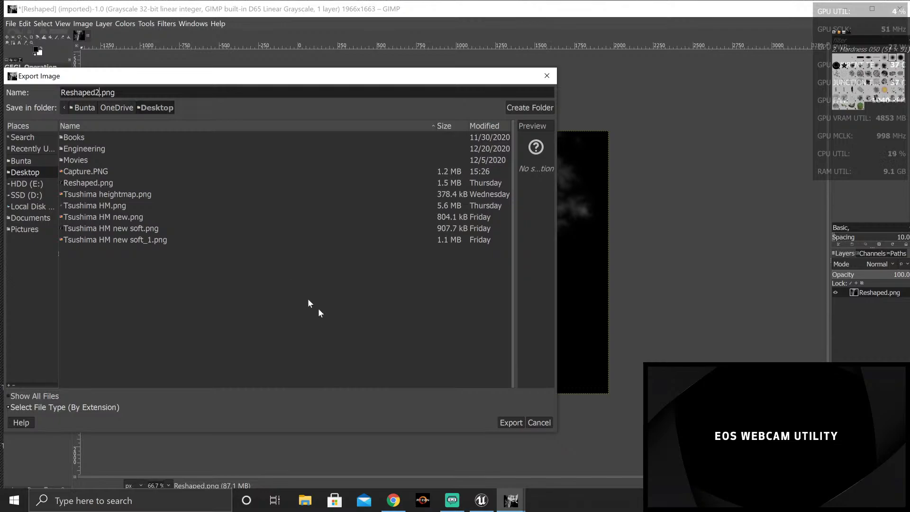
click(505, 423)
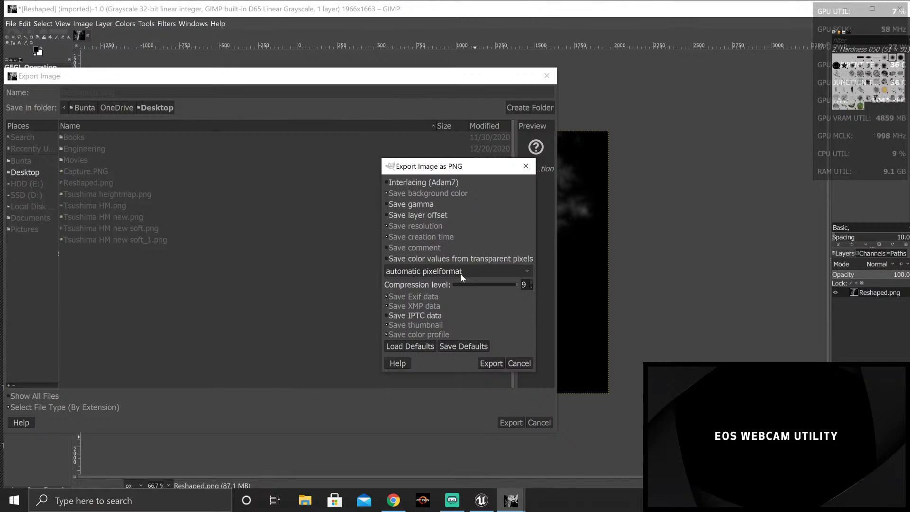
click(526, 273)
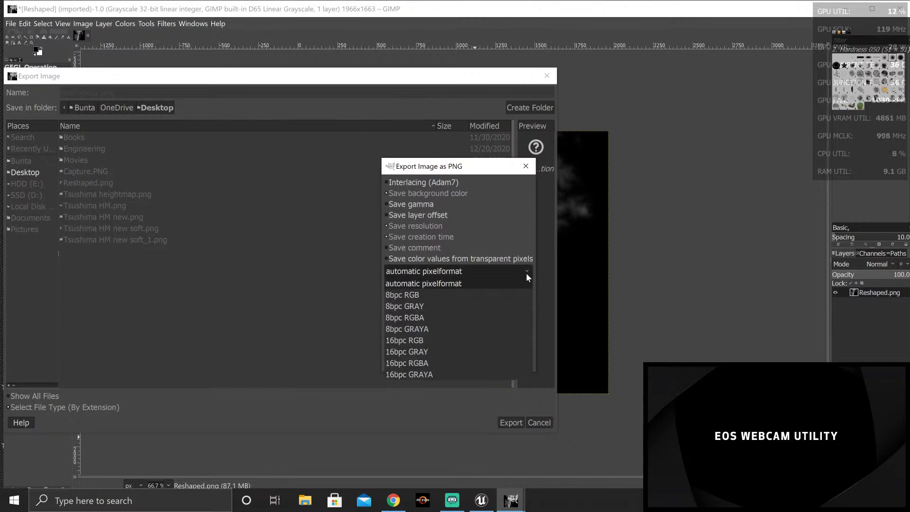
click(434, 352)
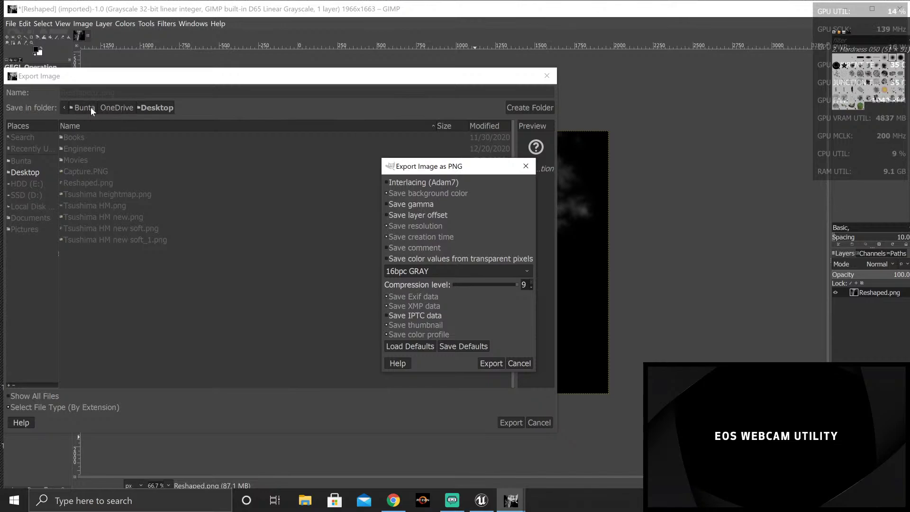
click(517, 363)
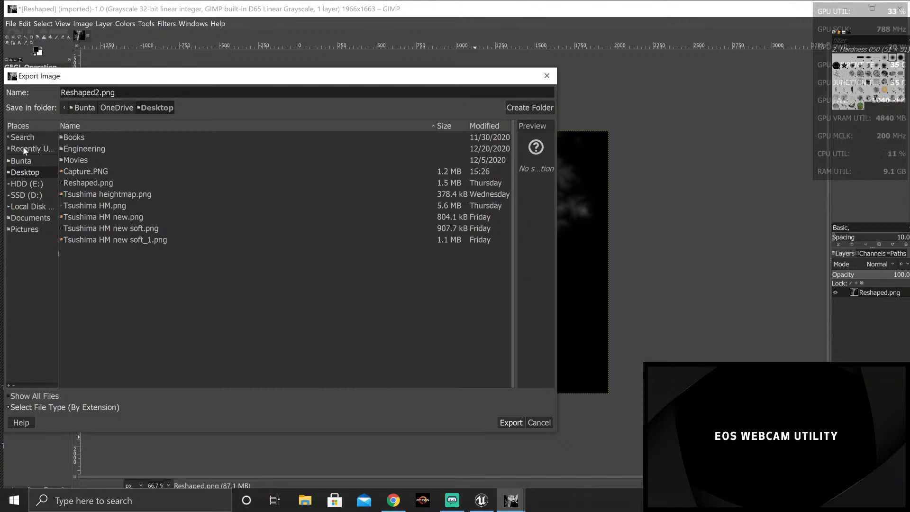
Step: Export Reshaped2.png to the Desktop folder with the 16bpc GRAY pixel format
click(24, 217)
click(22, 173)
click(503, 422)
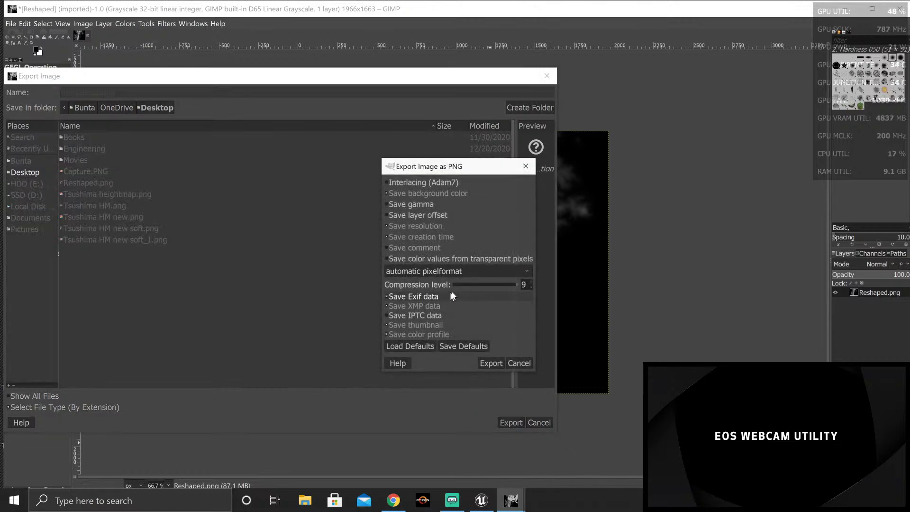
click(463, 275)
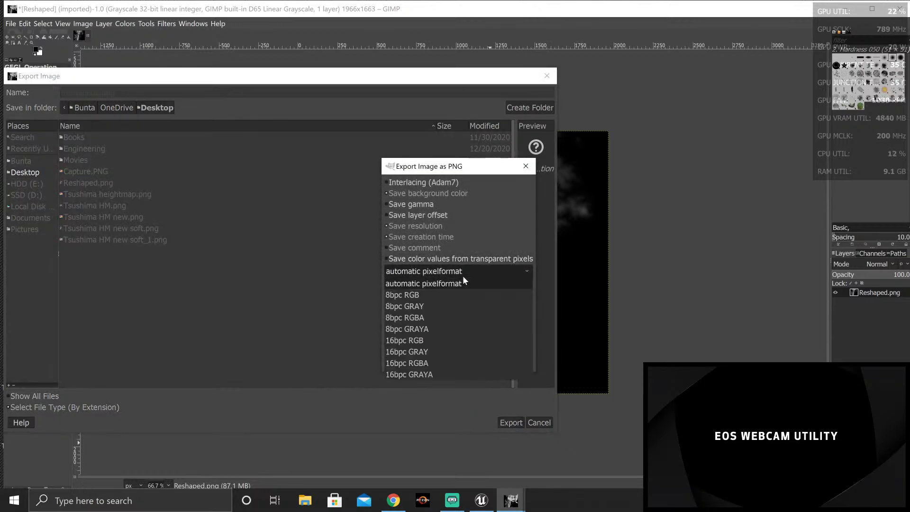
click(456, 353)
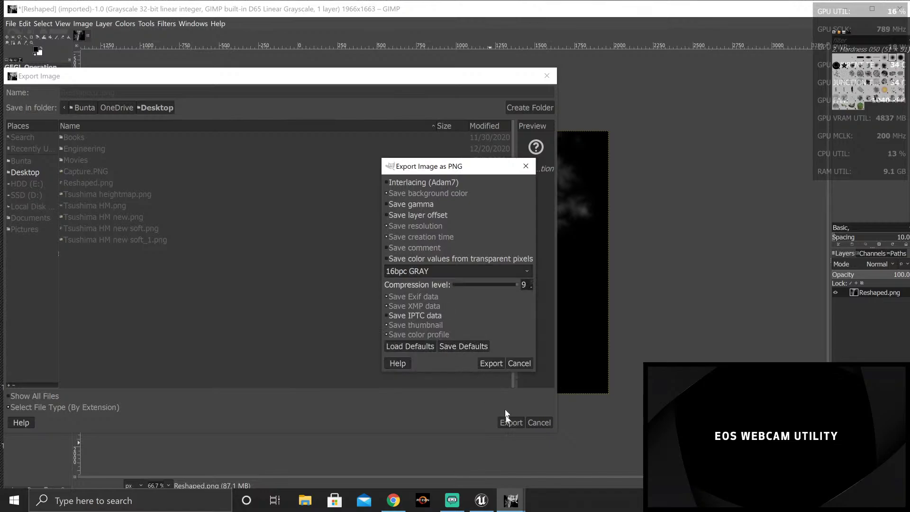
click(490, 364)
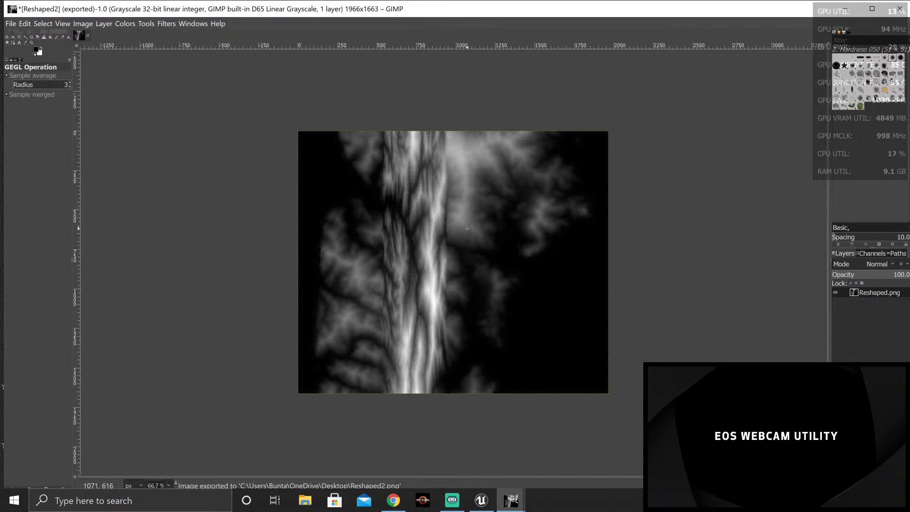
Step: Minimize the GIMP image window and close the leftover New Guide dialog
click(854, 8)
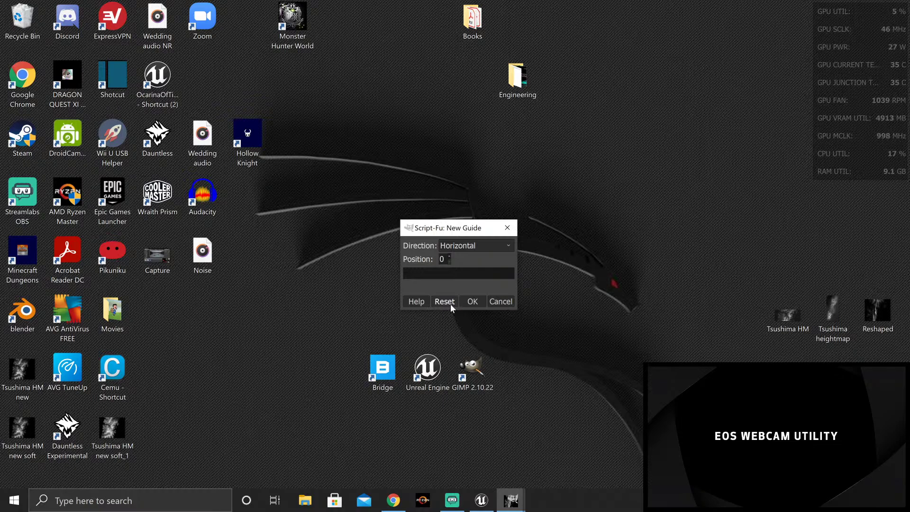
click(506, 232)
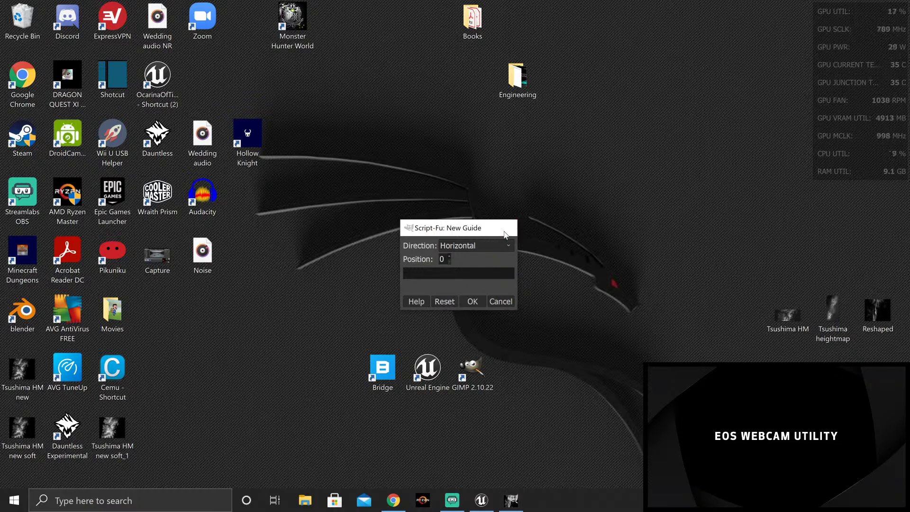
mouse_move(511, 502)
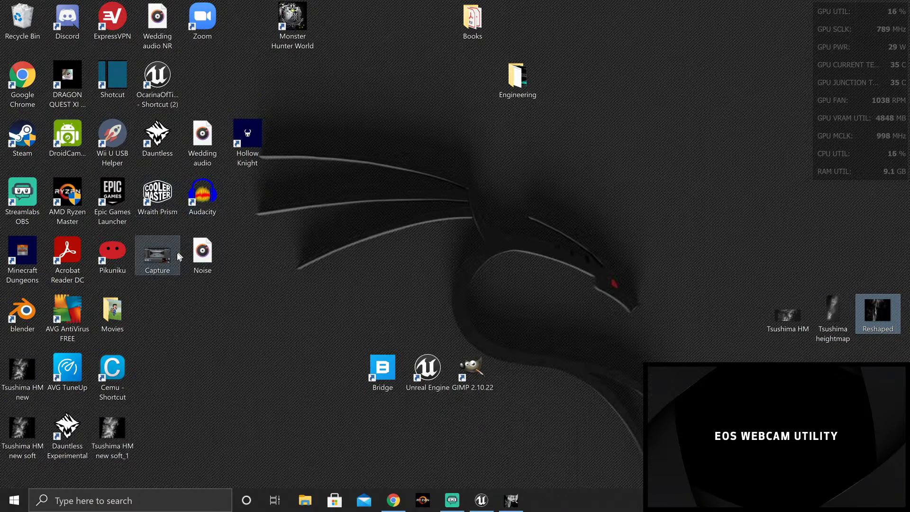
Step: Refresh the desktop and move the Reshaped2 file to an open area away from the other icons
right_click(251, 267)
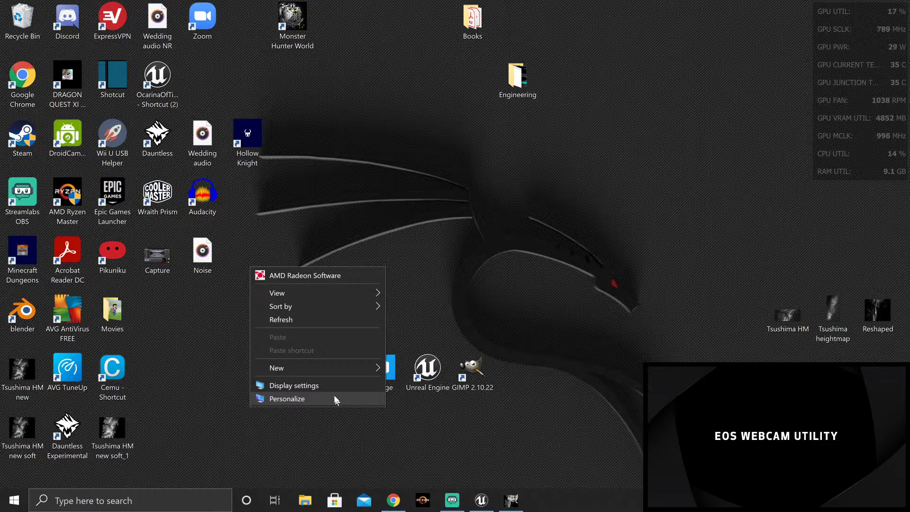
click(339, 320)
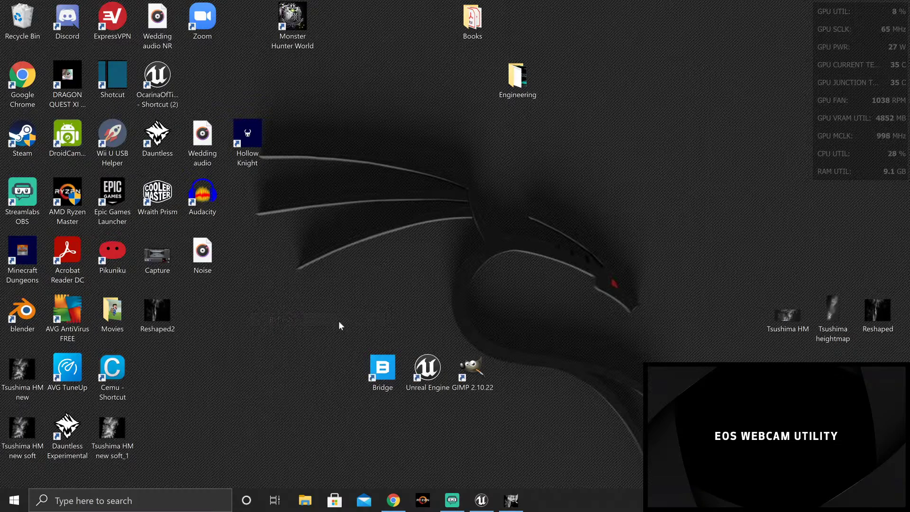
drag(167, 318, 617, 259)
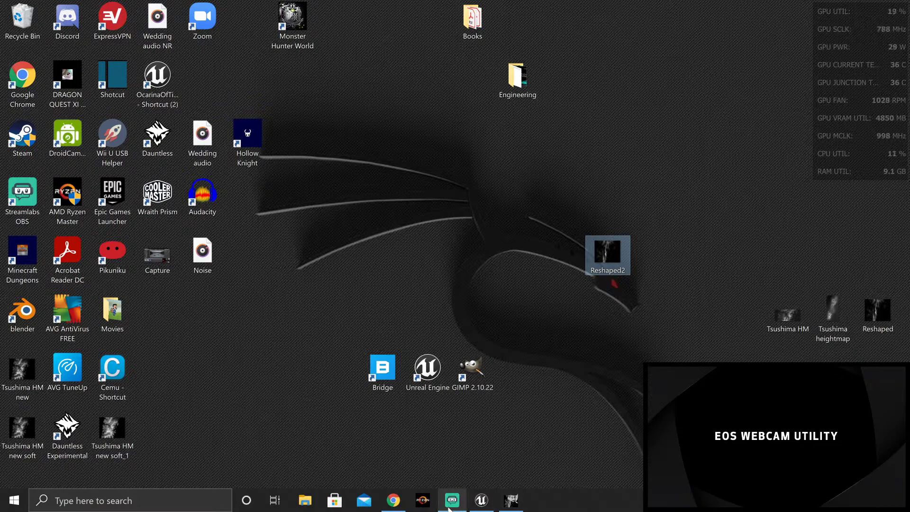
Step: Switch to Unreal Editor, leave landscape sculpting for selection mode, and delete the existing landscape
click(476, 505)
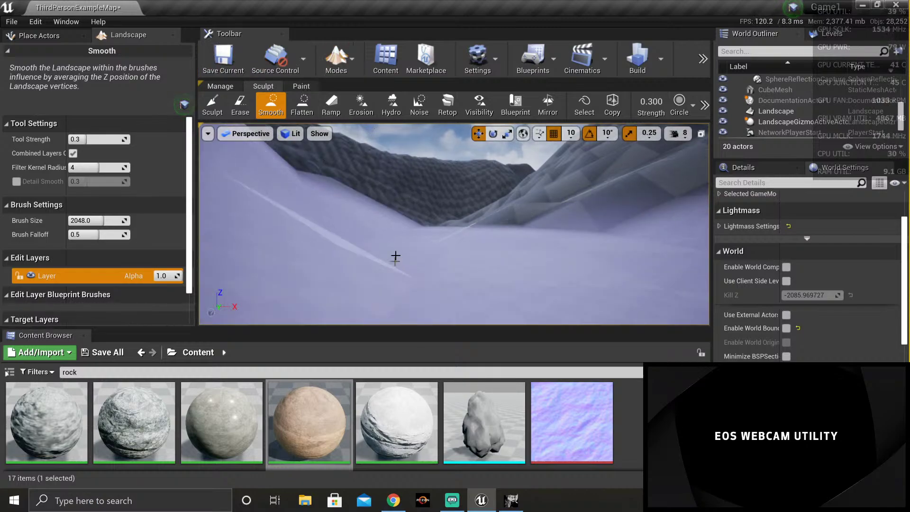
mouse_move(396, 258)
mouse_down()
mouse_move(426, 209)
mouse_move(612, 211)
mouse_move(406, 211)
mouse_move(666, 212)
mouse_move(356, 183)
mouse_up()
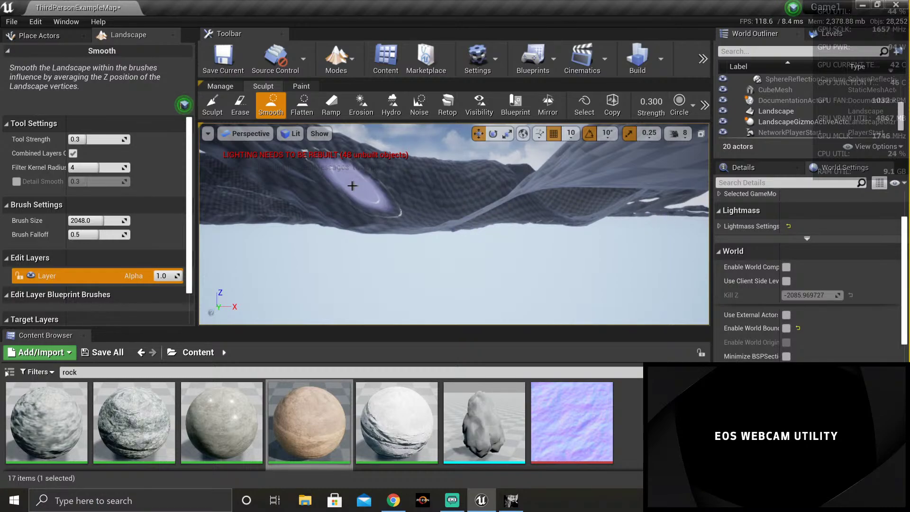
click(341, 47)
click(371, 89)
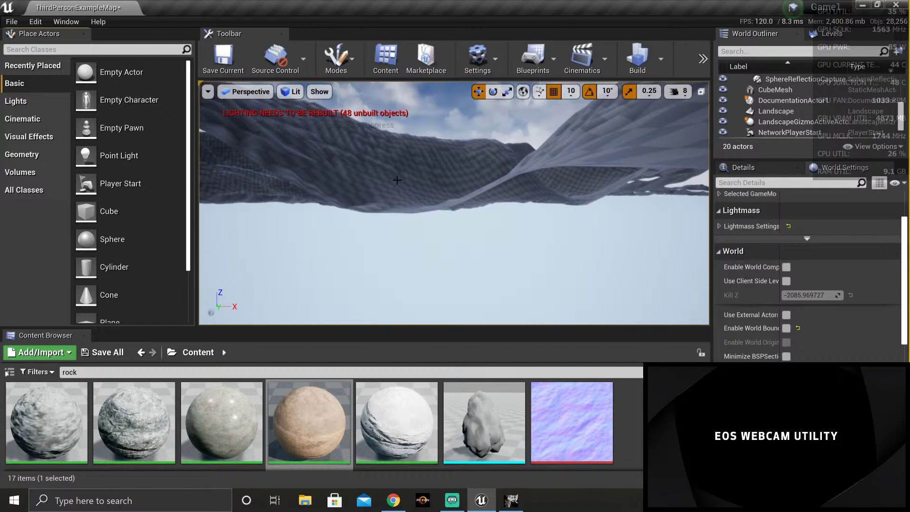
right_drag(381, 166, 336, 176)
click(344, 188)
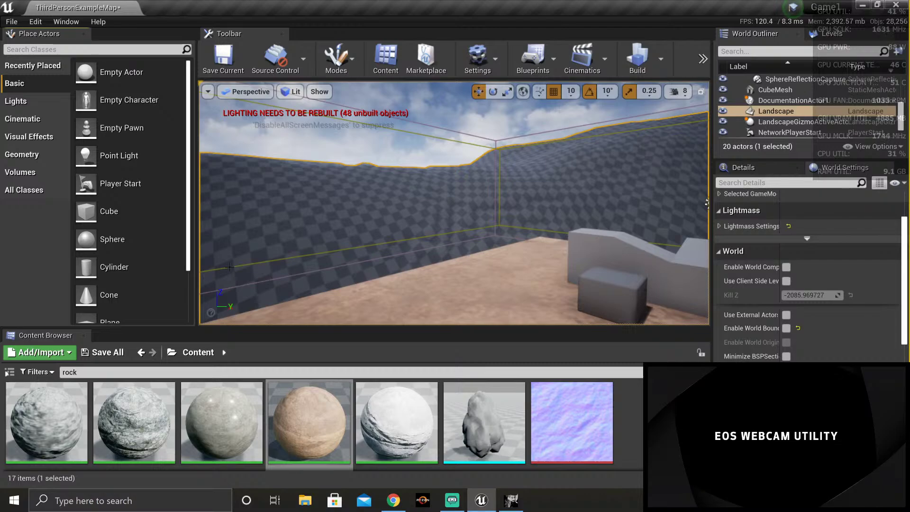
key(Delete)
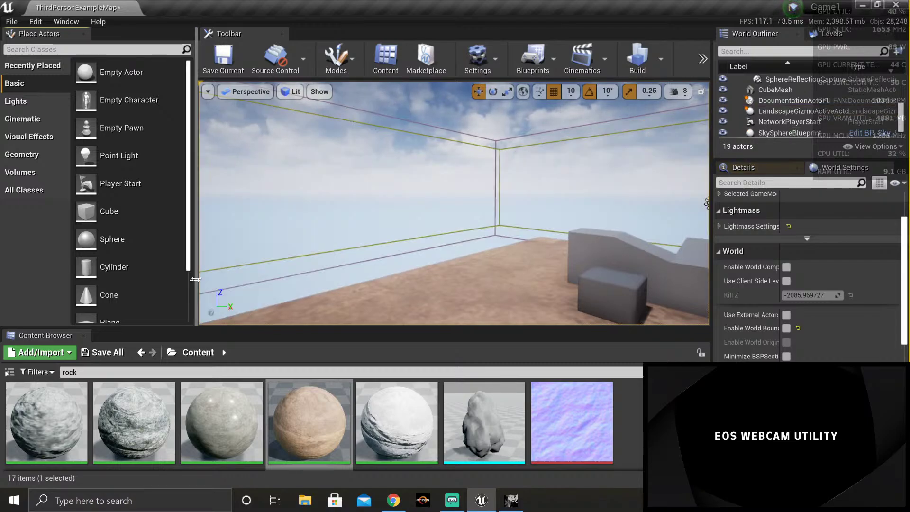
Step: Import a new landscape from the already chosen heightmap file with a Z scale of 100
mouse_move(327, 208)
right_down()
mouse_move(316, 215)
mouse_move(342, 205)
right_up()
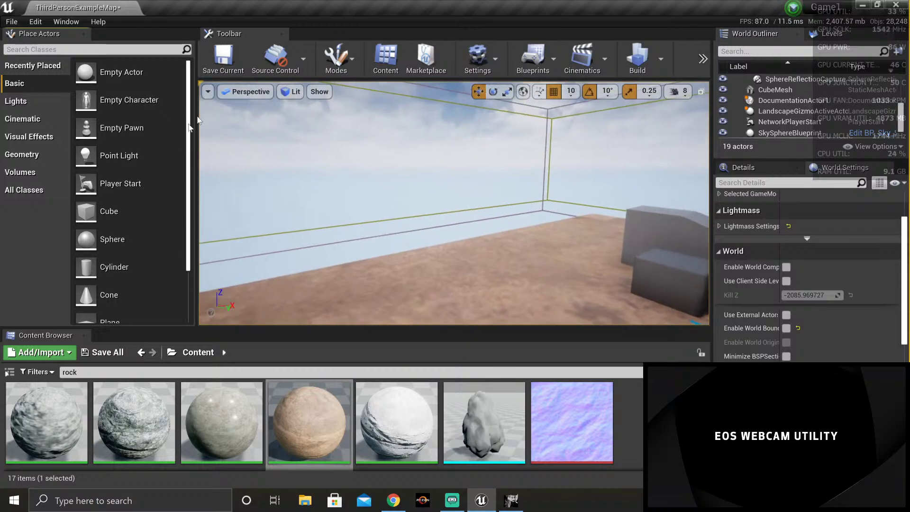
click(336, 57)
click(362, 110)
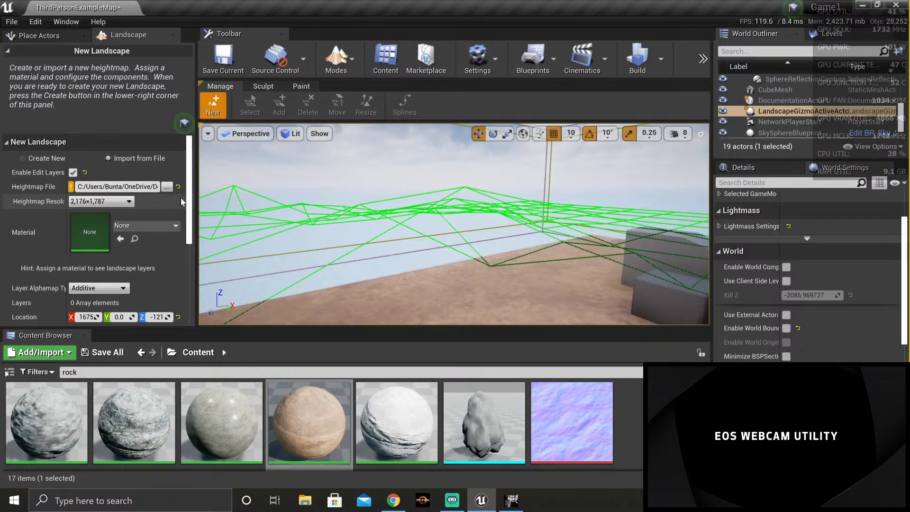
scroll(143, 266, down, 5)
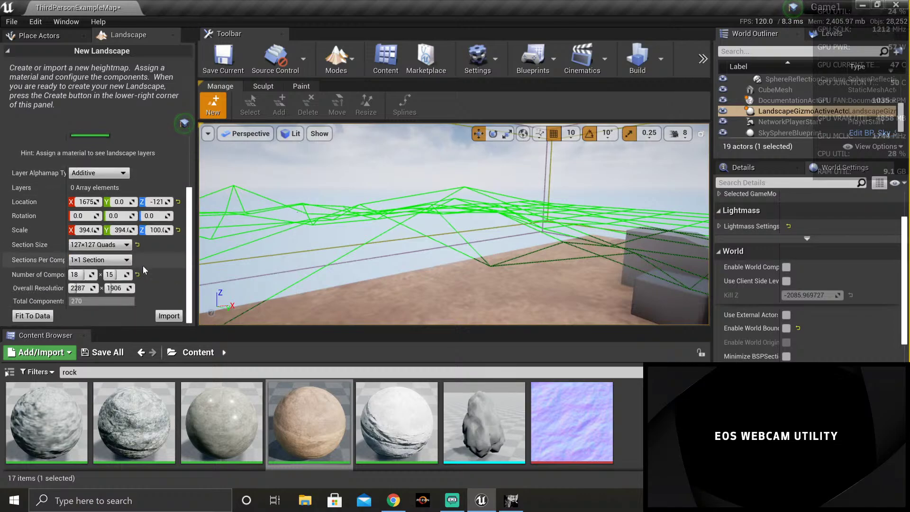
click(169, 317)
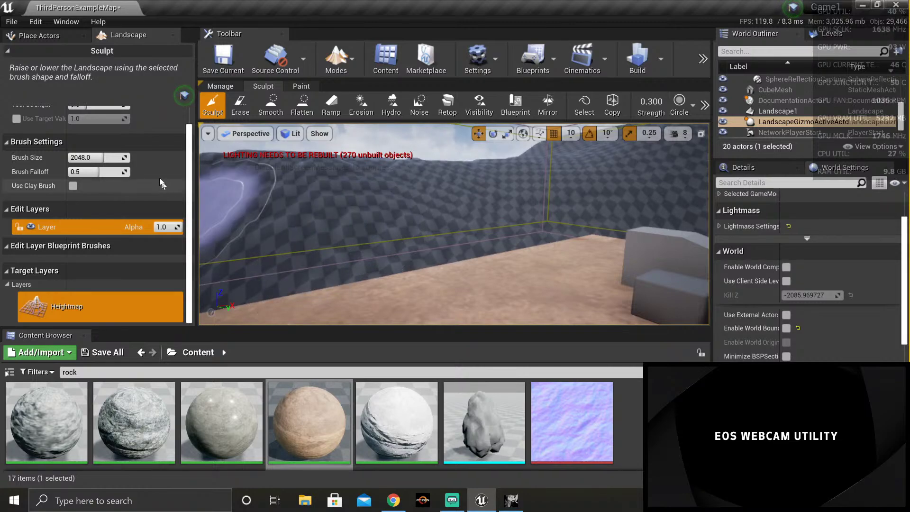
Step: Return to selection mode and delete the newly imported landscape
click(331, 60)
click(343, 91)
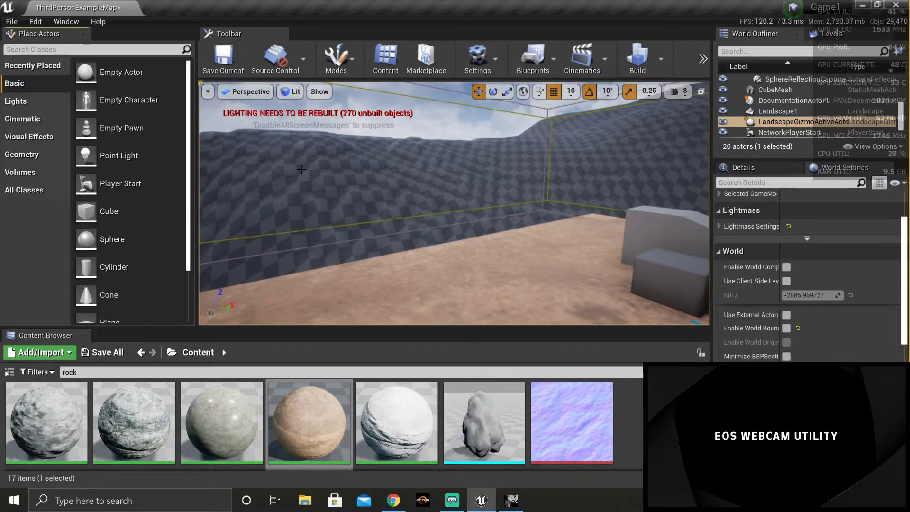
key(Delete)
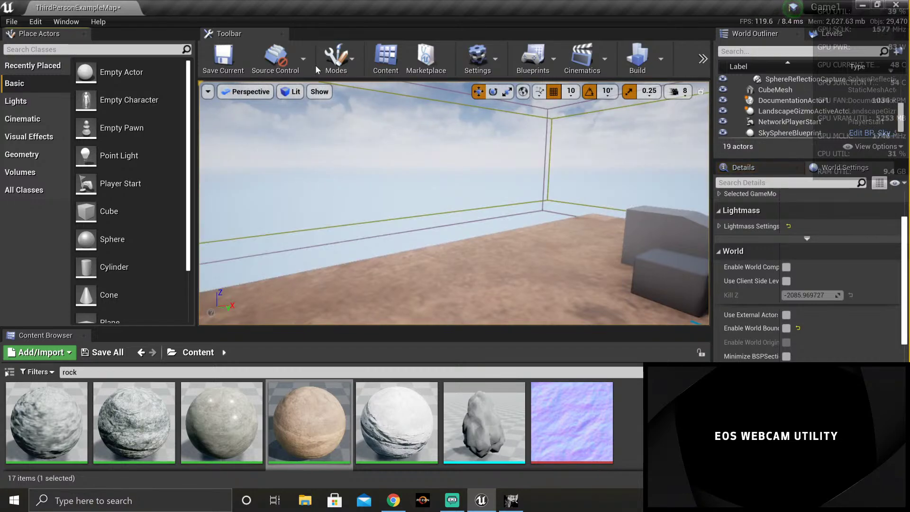
Step: Set the new landscape's Z scale to 63 and import it from the heightmap file
click(336, 57)
click(366, 107)
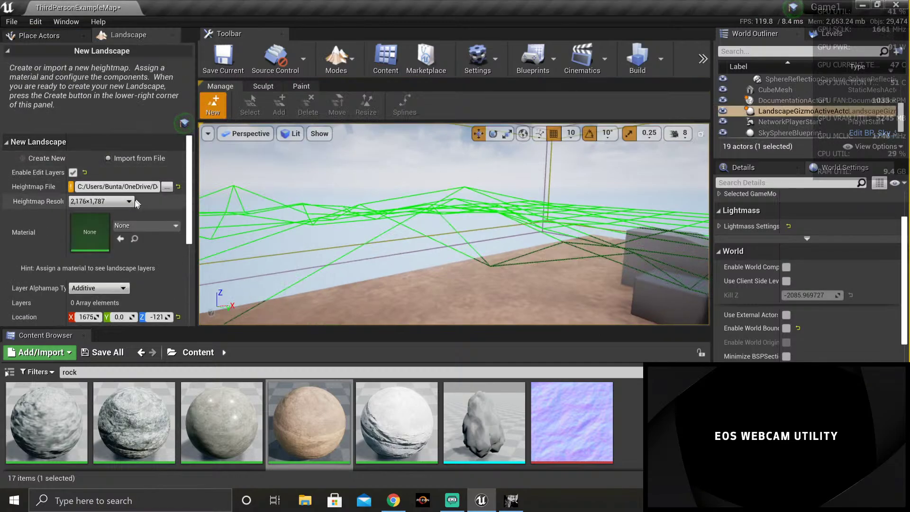
scroll(187, 208, down, 5)
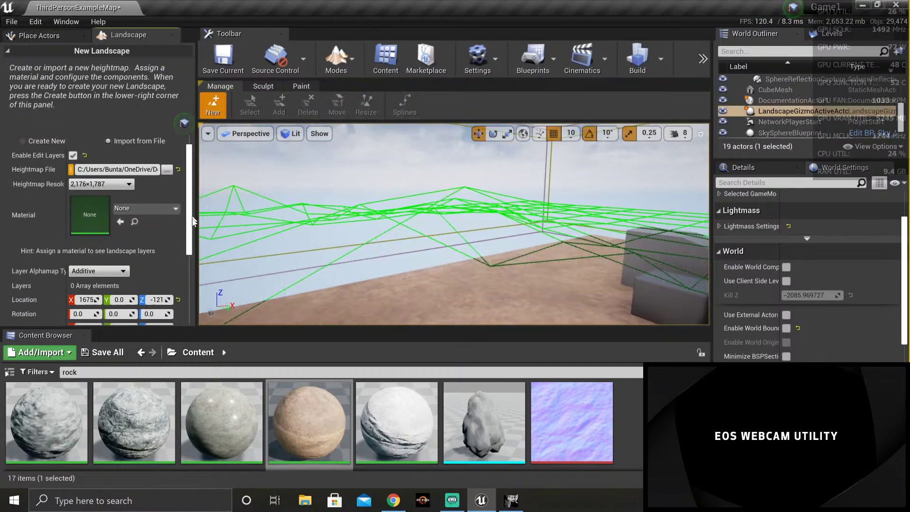
drag(163, 230, 138, 229)
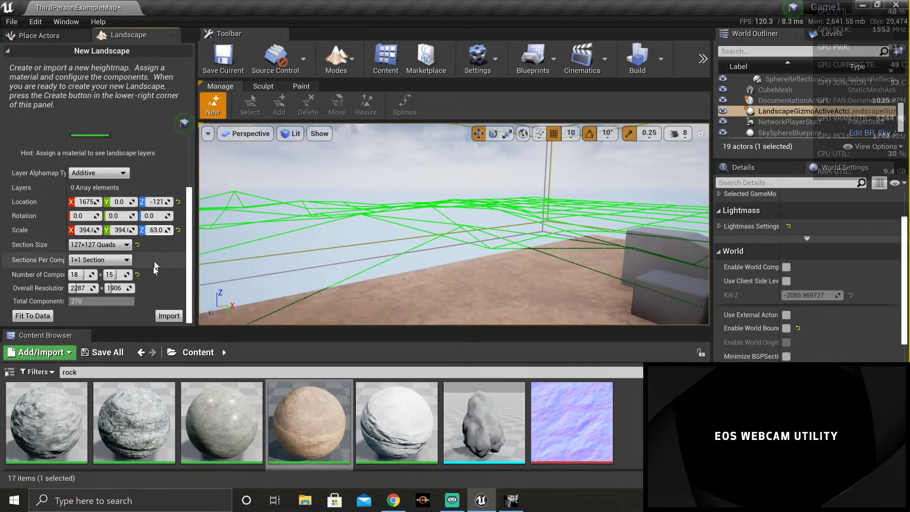
click(161, 316)
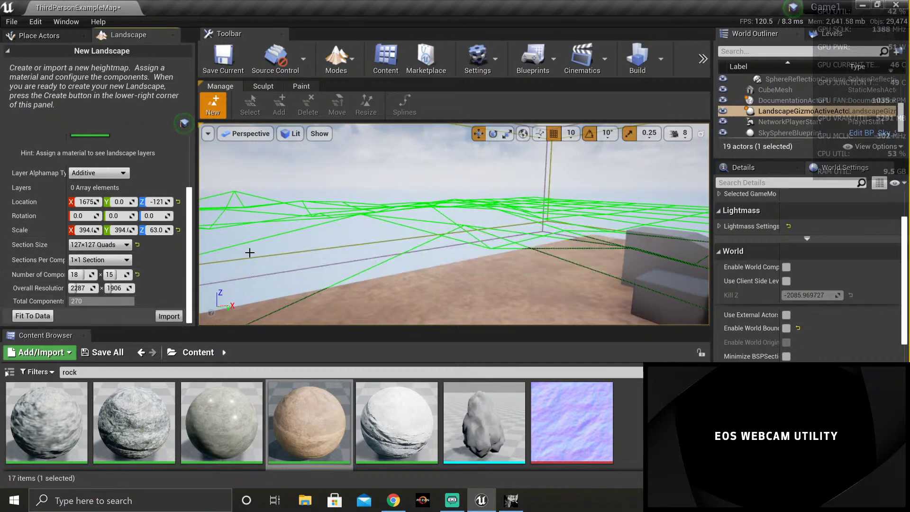
Step: Undo the last landscape import
mouse_move(454, 224)
right_down()
mouse_move(454, 247)
mouse_move(295, 234)
right_up()
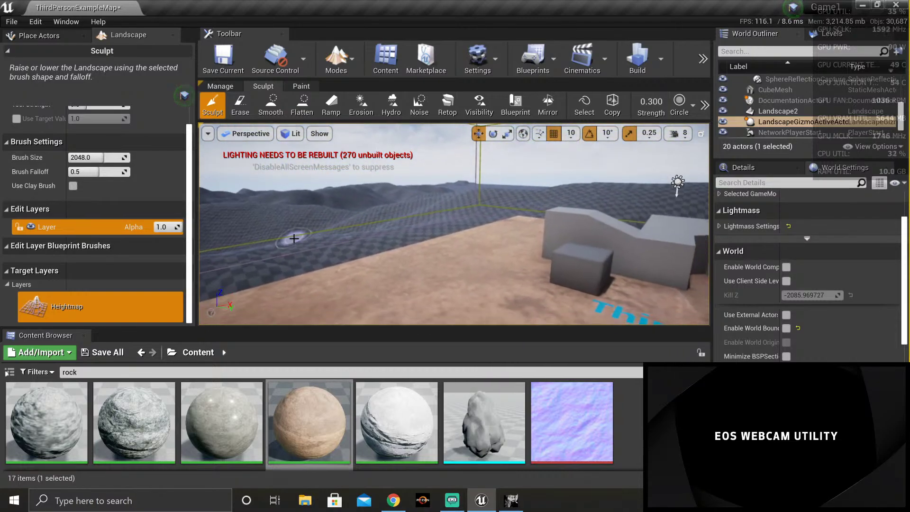
key(ctrl+z)
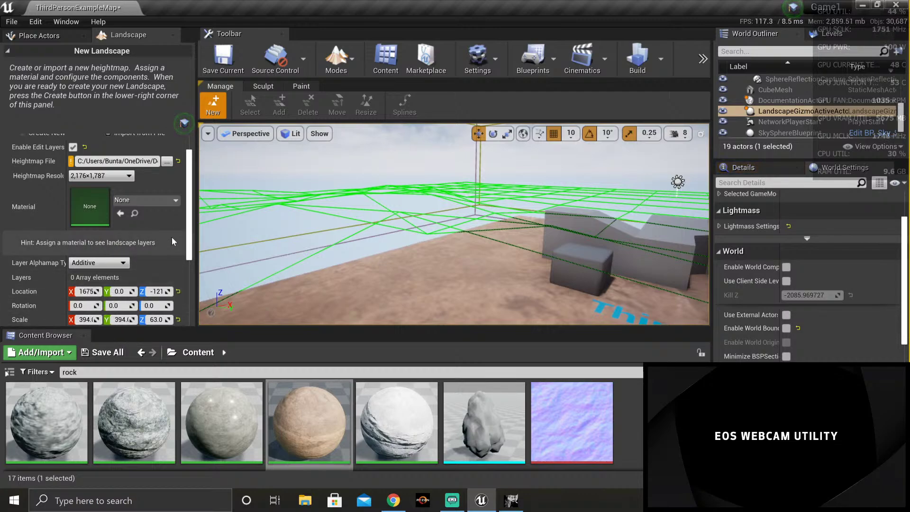
scroll(172, 236, down, 2)
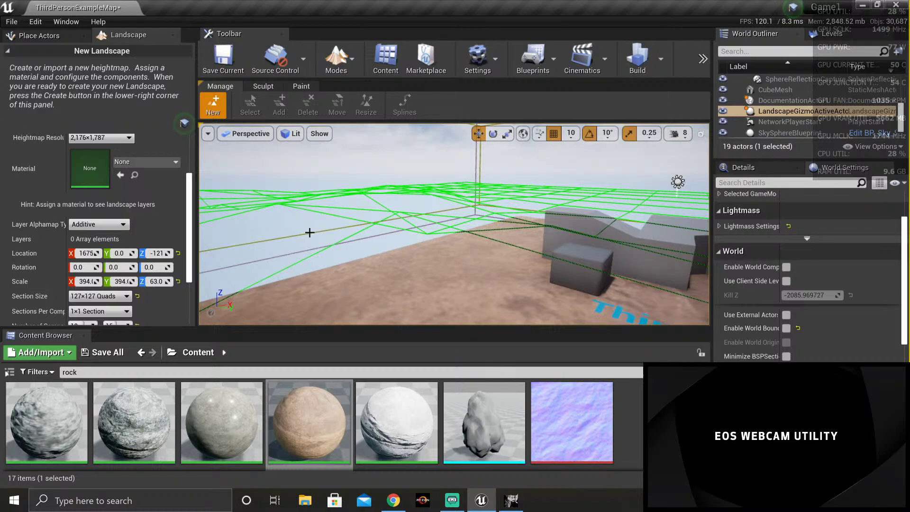
mouse_move(309, 232)
right_down()
mouse_move(315, 272)
mouse_move(310, 232)
right_up()
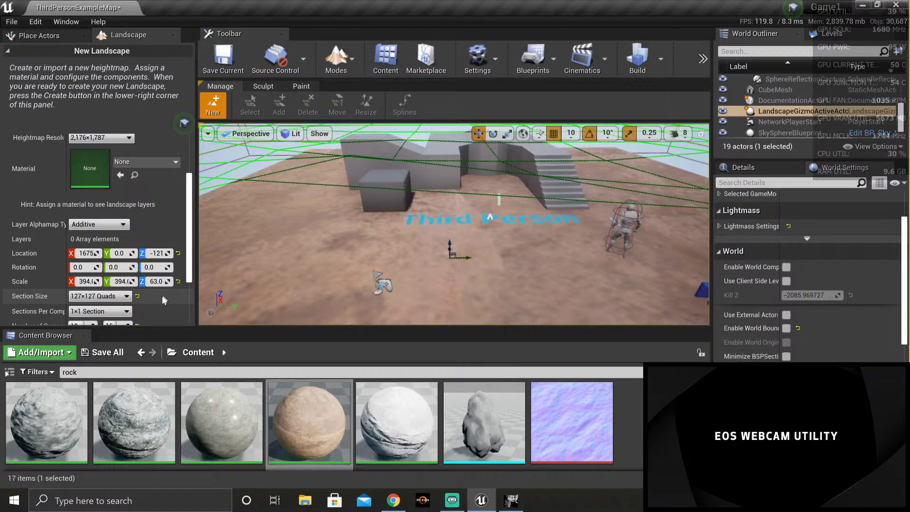
Step: Choose the Reshaped2 image from the desktop as the new landscape's heightmap file
scroll(162, 288, down, 2)
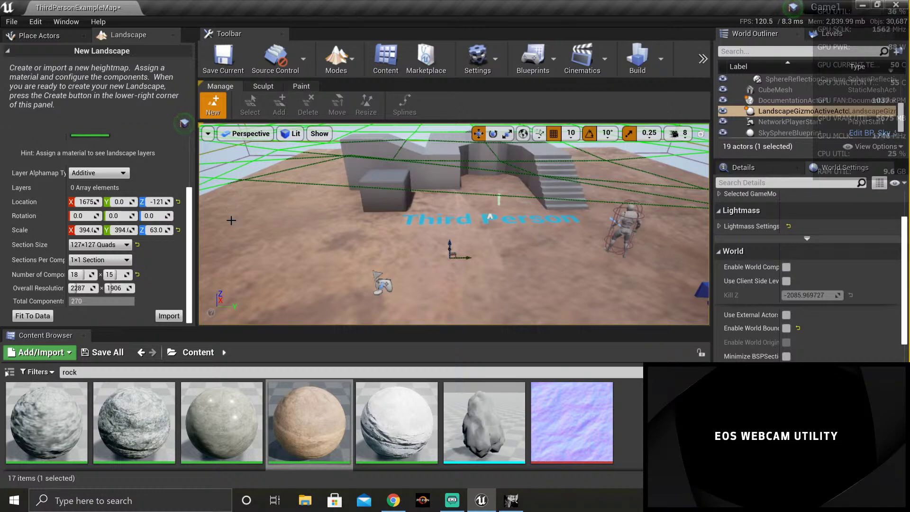
scroll(160, 183, up, 3)
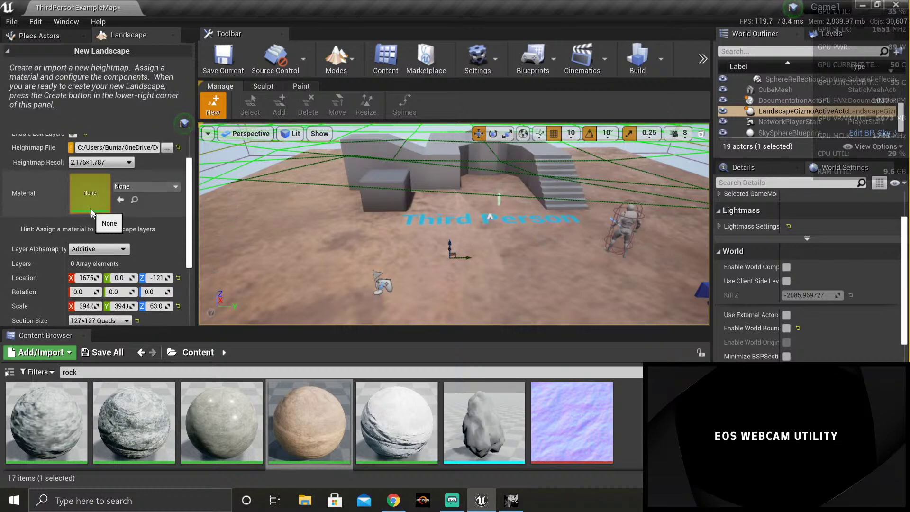
scroll(130, 209, up, 2)
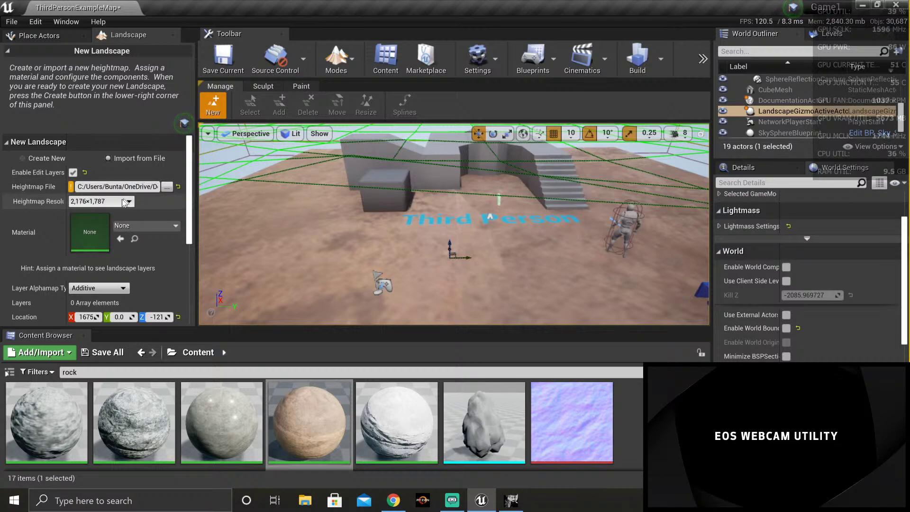
click(166, 188)
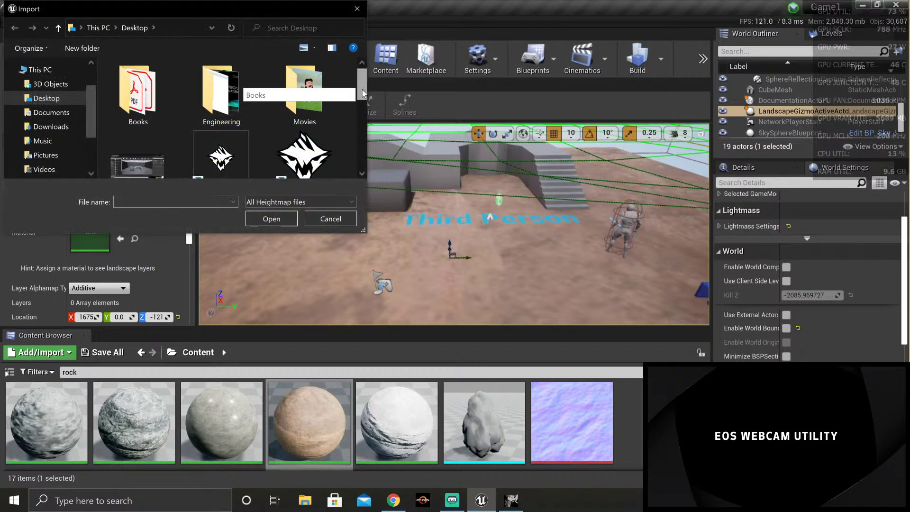
scroll(265, 109, down, 5)
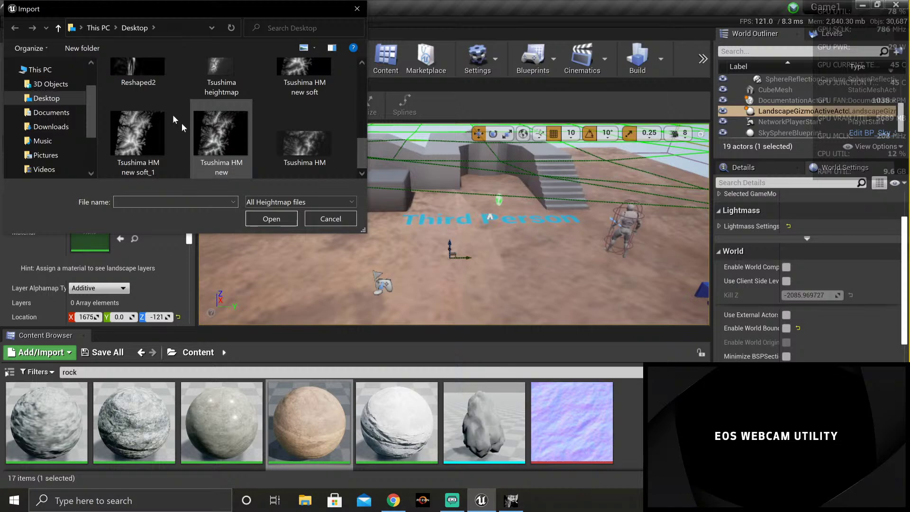
click(158, 74)
click(276, 219)
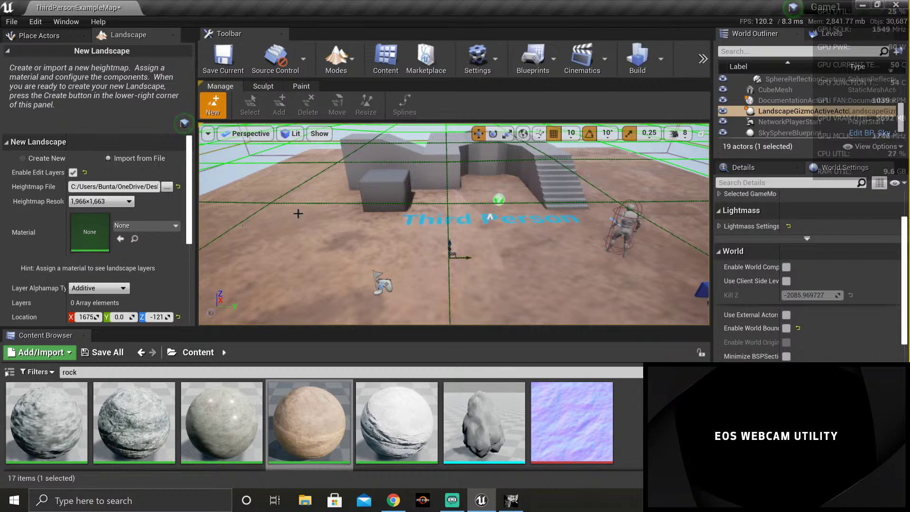
Step: Import the new landscape from the chosen Reshaped2 heightmap, using 127×127 quad sections and a Z scale of 63
right_drag(324, 187, 370, 244)
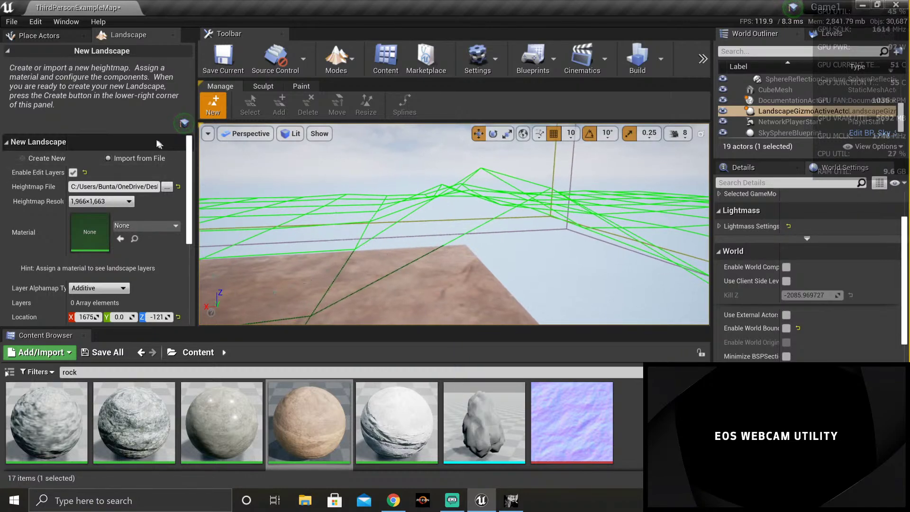
scroll(170, 274, down, 5)
scroll(170, 272, down, 2)
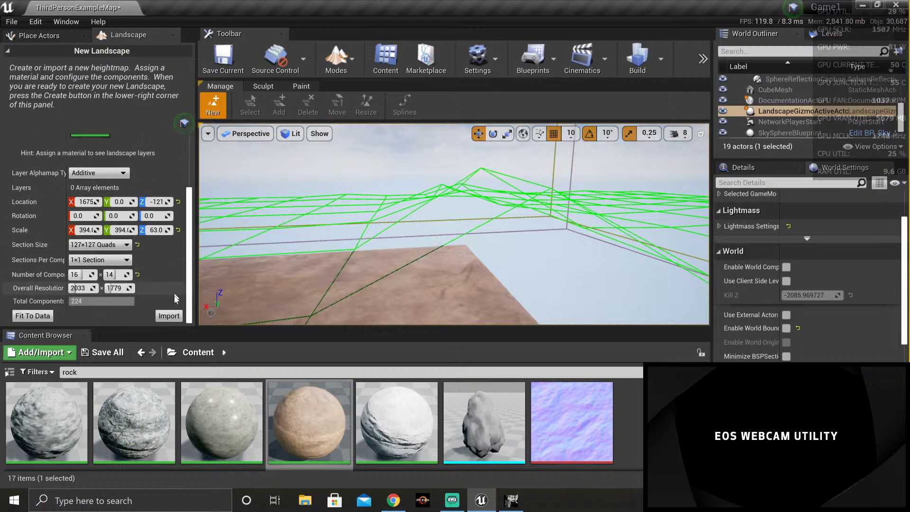
click(172, 316)
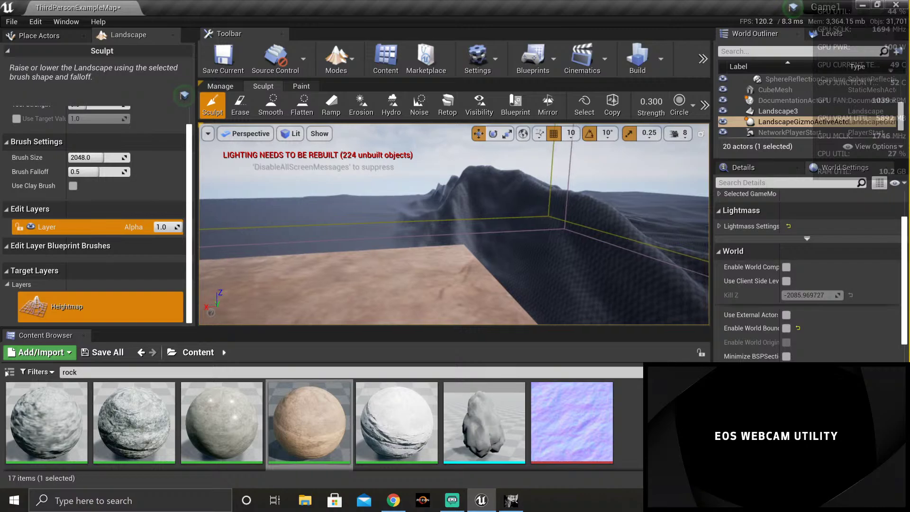
Step: Fly over the imported landscape and examine the shape of its ridges, slopes and flat areas around the level
mouse_move(454, 224)
right_down()
mouse_move(417, 223)
mouse_move(473, 230)
mouse_move(426, 223)
mouse_move(391, 201)
mouse_move(416, 236)
right_up()
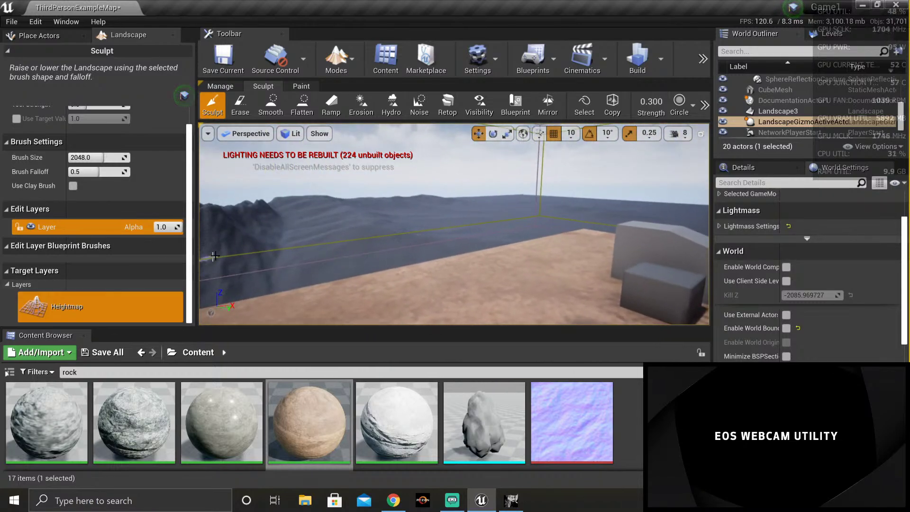
right_drag(215, 256, 218, 250)
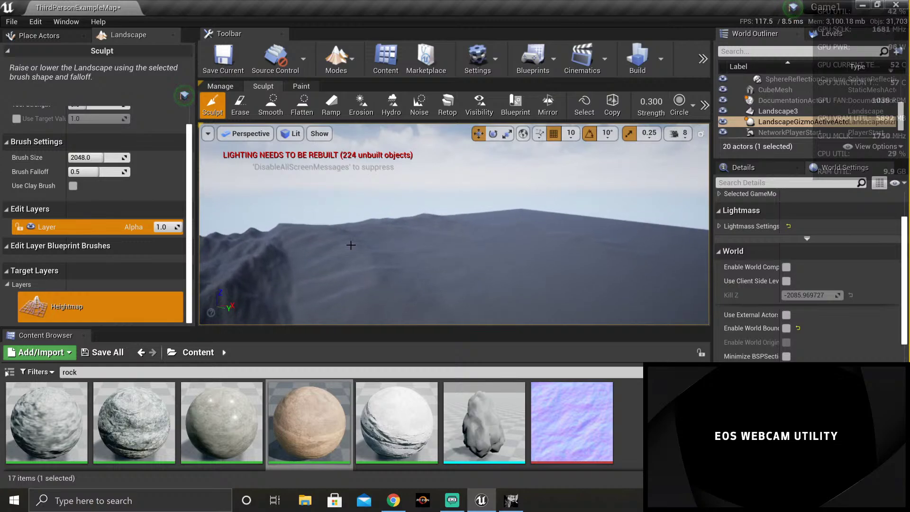
right_drag(350, 245, 324, 244)
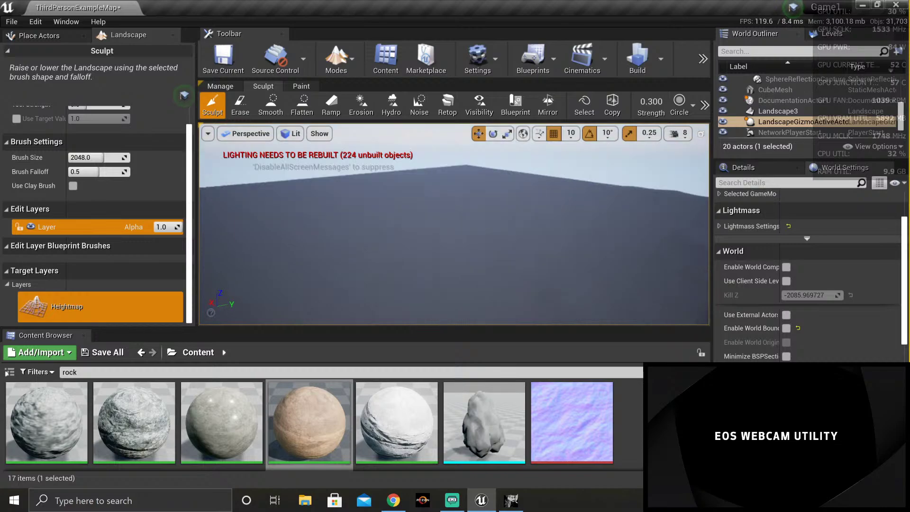
right_drag(415, 254, 461, 250)
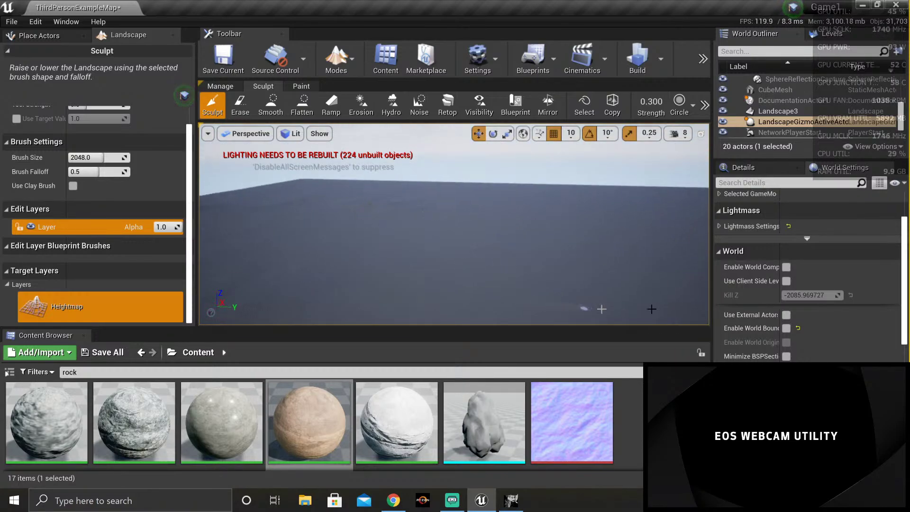
right_drag(601, 309, 535, 251)
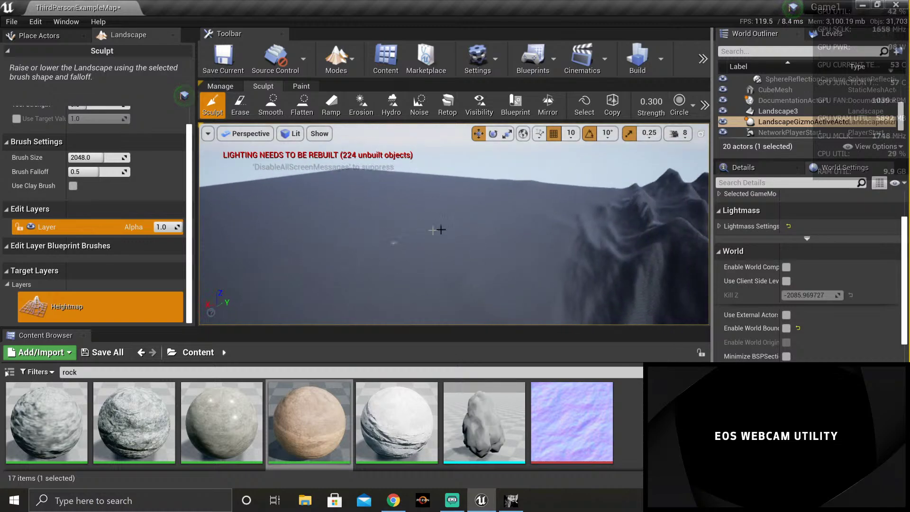
right_drag(390, 242, 296, 242)
right_drag(628, 269, 583, 264)
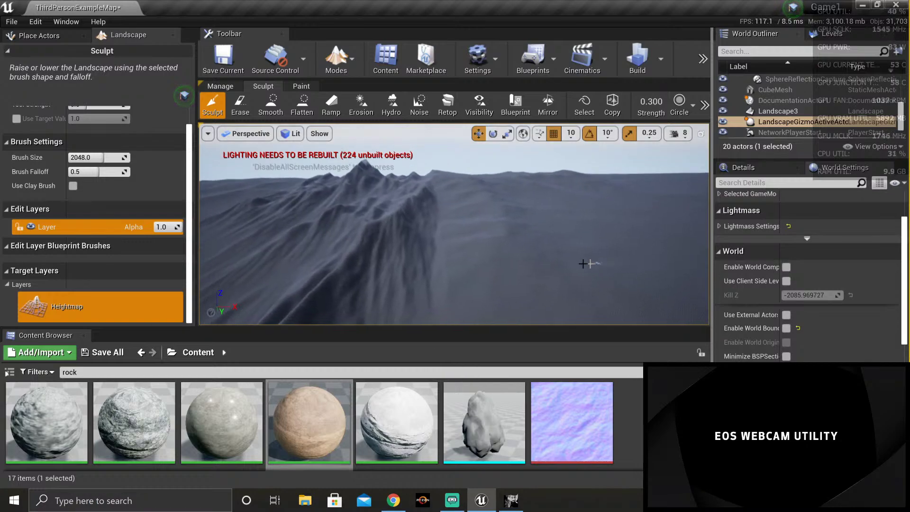
right_drag(450, 260, 398, 260)
right_drag(477, 307, 464, 310)
mouse_move(453, 225)
right_down()
mouse_move(412, 233)
mouse_move(452, 244)
right_up()
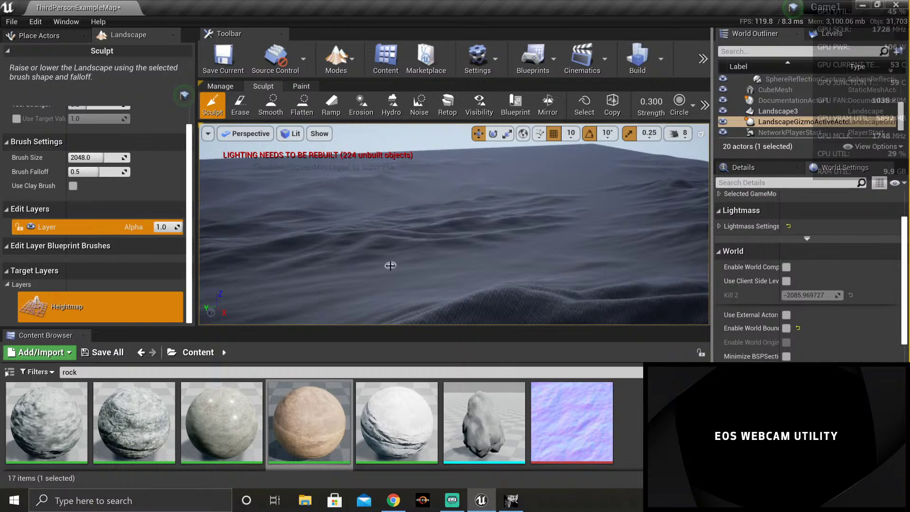
right_drag(390, 266, 396, 260)
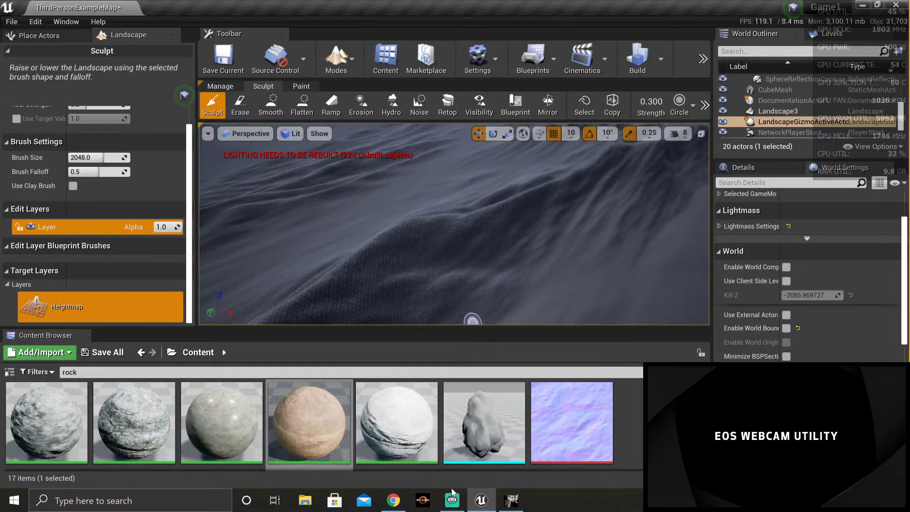
click(449, 508)
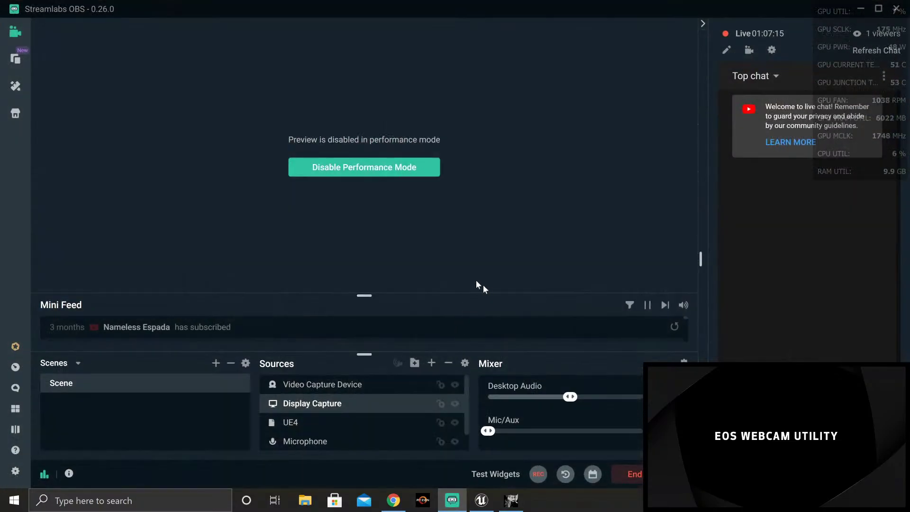
click(521, 506)
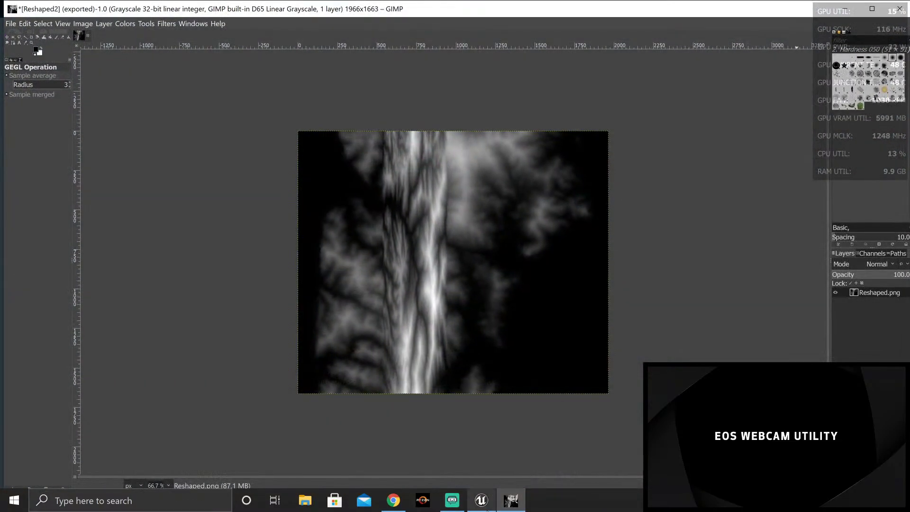
click(488, 507)
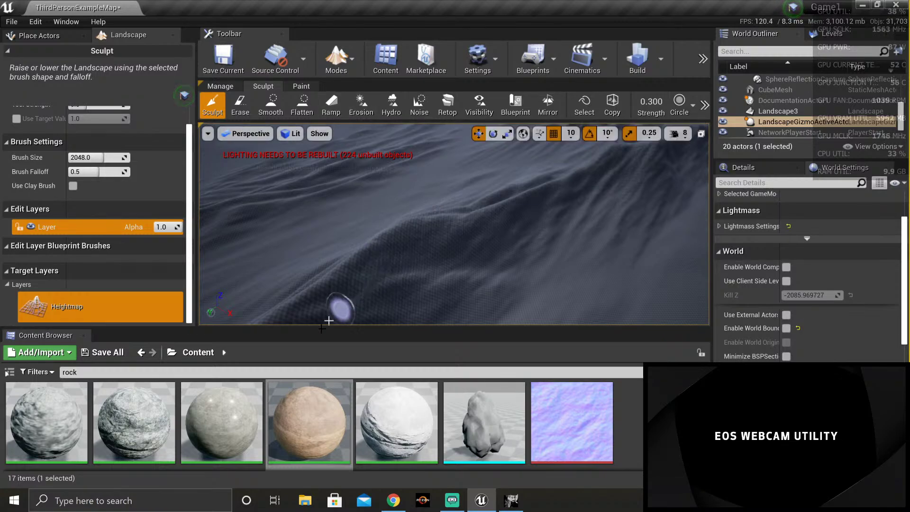
click(162, 506)
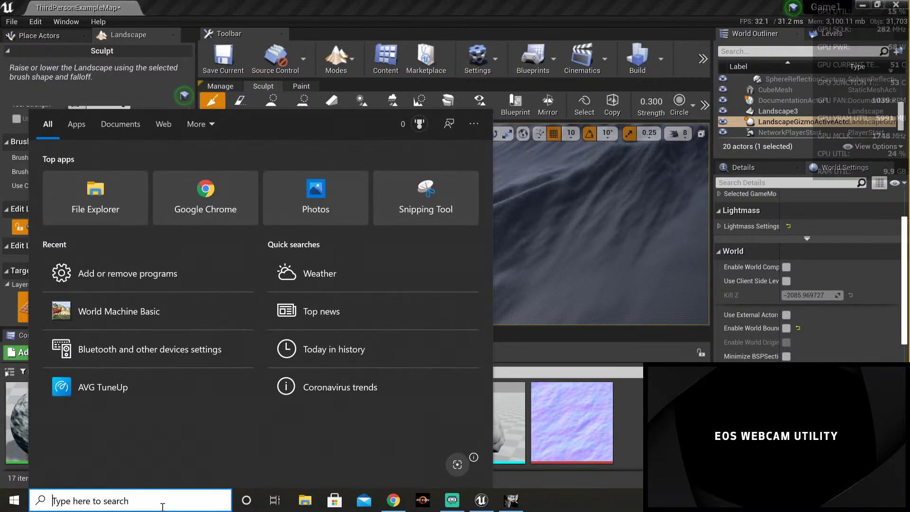
text(Be )
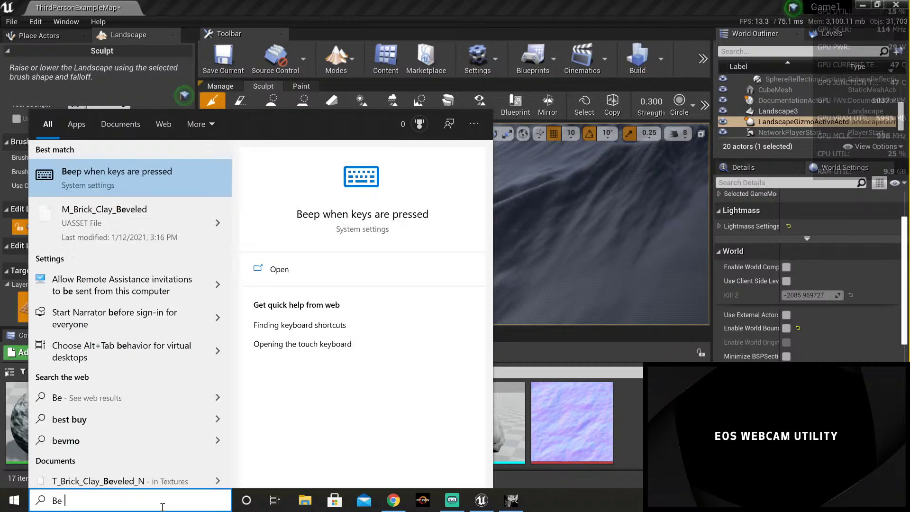
text(Right Back)
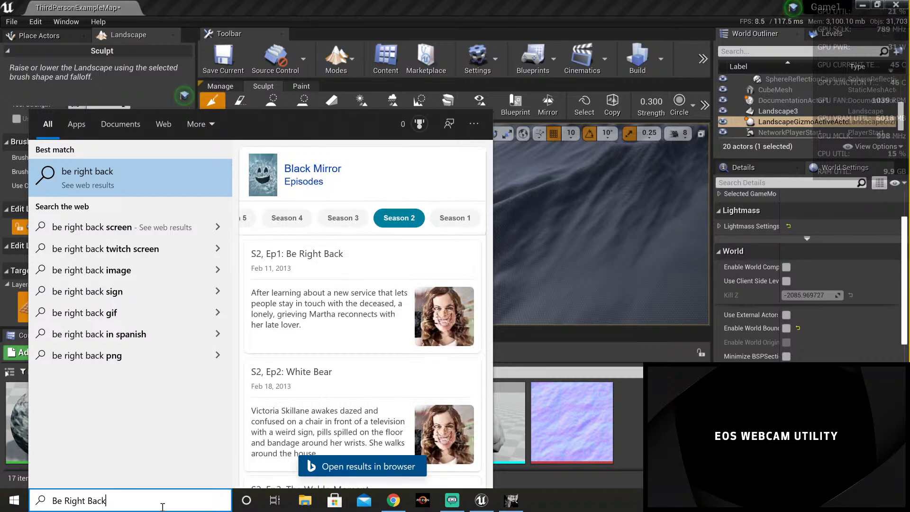
key(BackSpace)
key(BackSpace)
key(BackSpace)
key(BackSpace)
key(BackSpace)
key(BackSpace)
key(BackSpace)
key(BackSpace)
key(BackSpace)
key(BackSpace)
key(BackSpace)
key(BackSpace)
key(BackSpace)
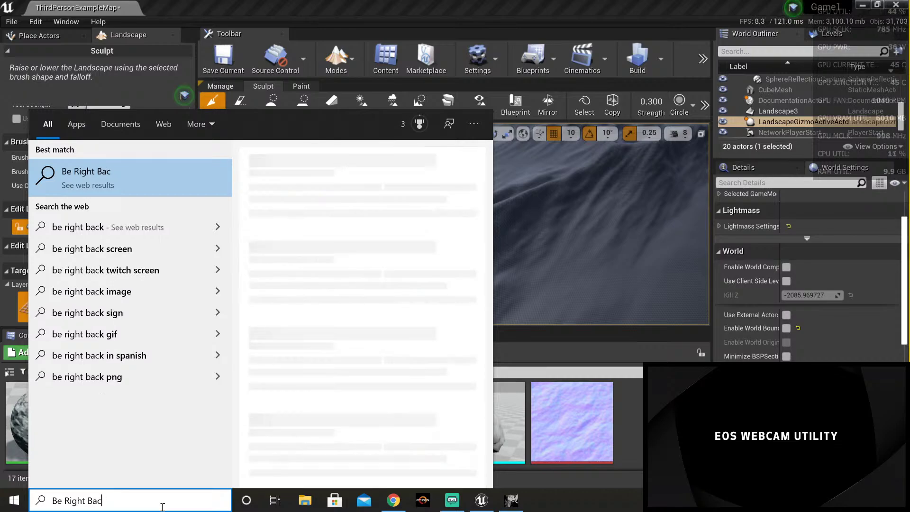
Step: Search the computer for "text", open Notepad, and write "Be Right Back" in the blank document
text(text)
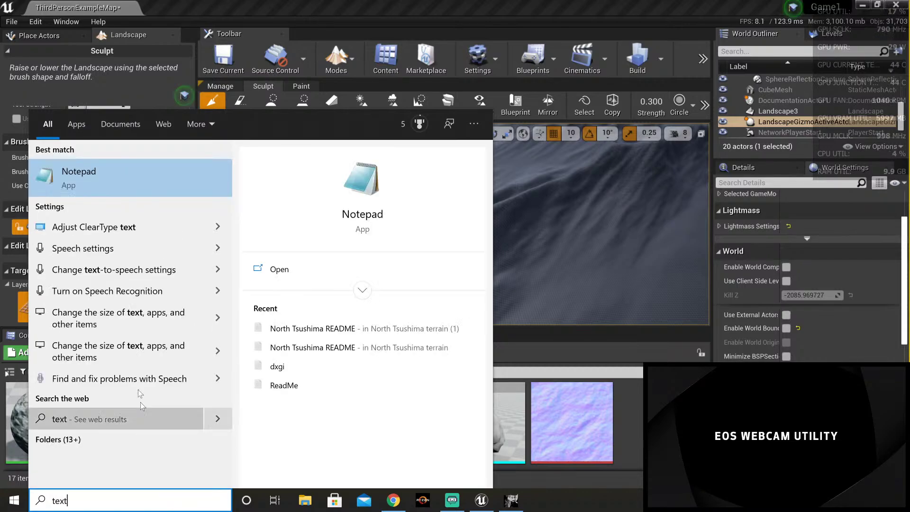
click(184, 176)
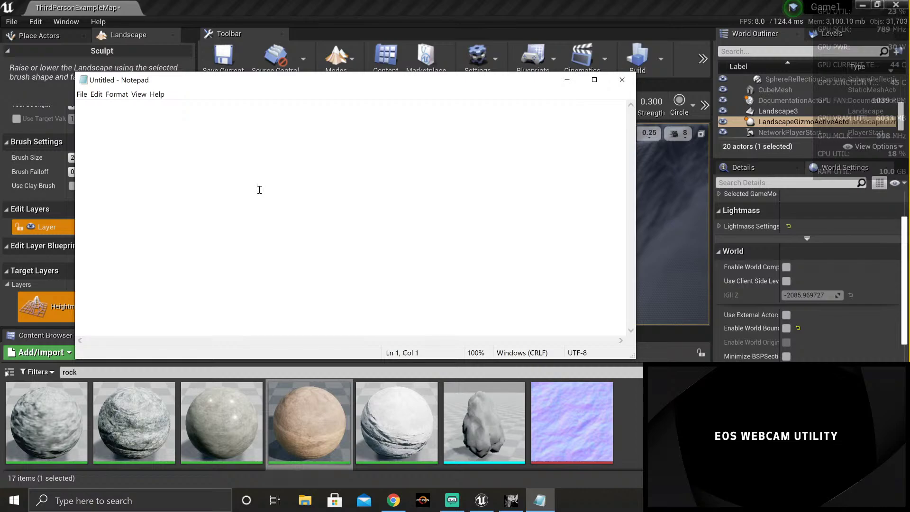
right_click(194, 172)
click(193, 153)
text(Be)
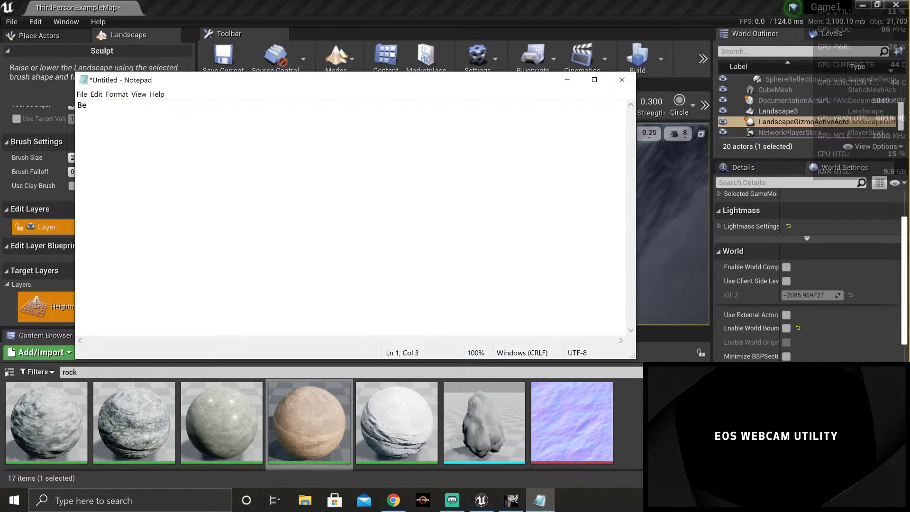
text( Right Back)
drag(140, 105, 76, 107)
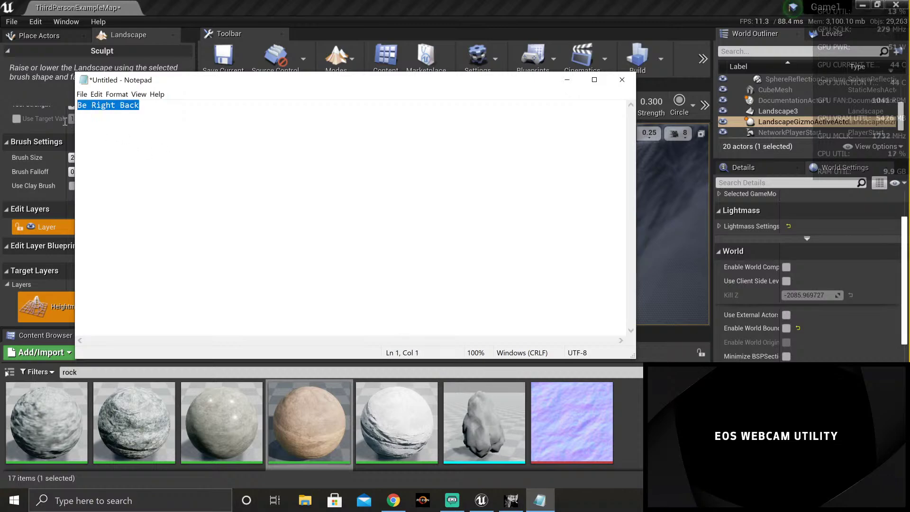
right_click(101, 106)
click(205, 136)
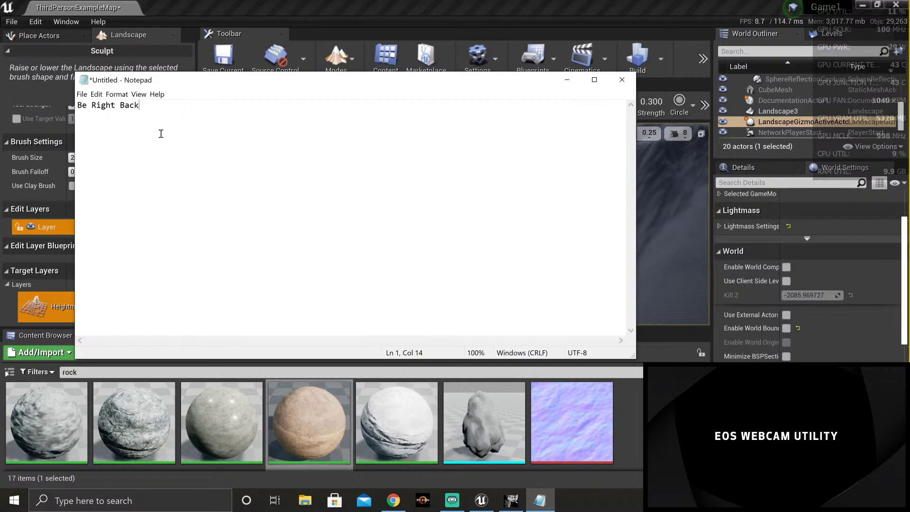
Step: Enlarge the "Be Right Back" note's text to 500% zoom
click(81, 94)
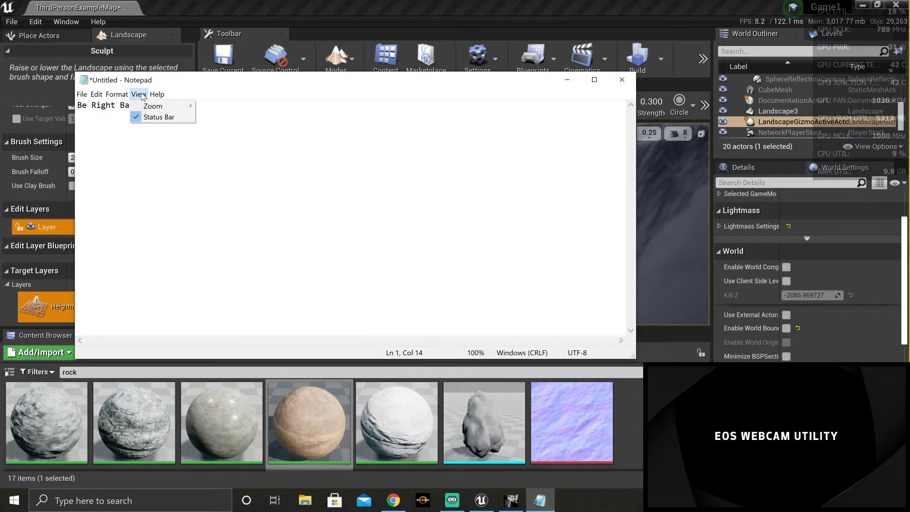
mouse_move(170, 110)
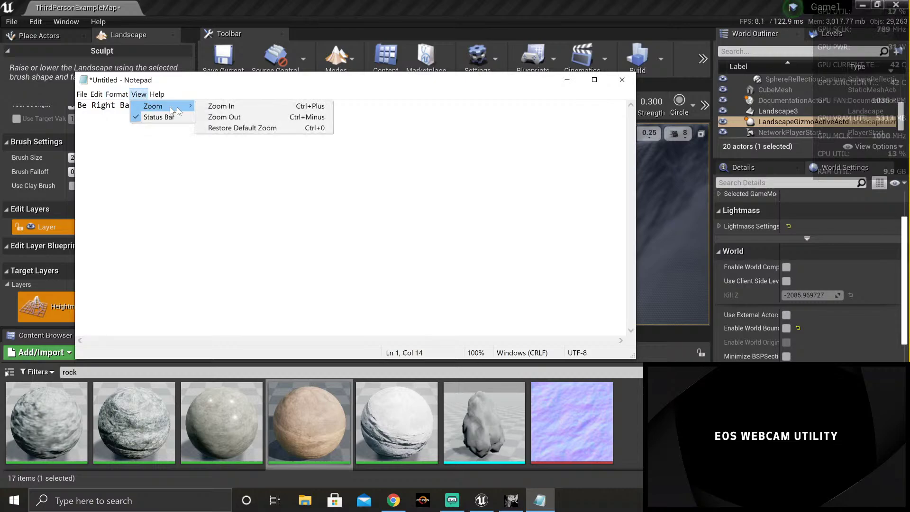
click(221, 106)
click(117, 94)
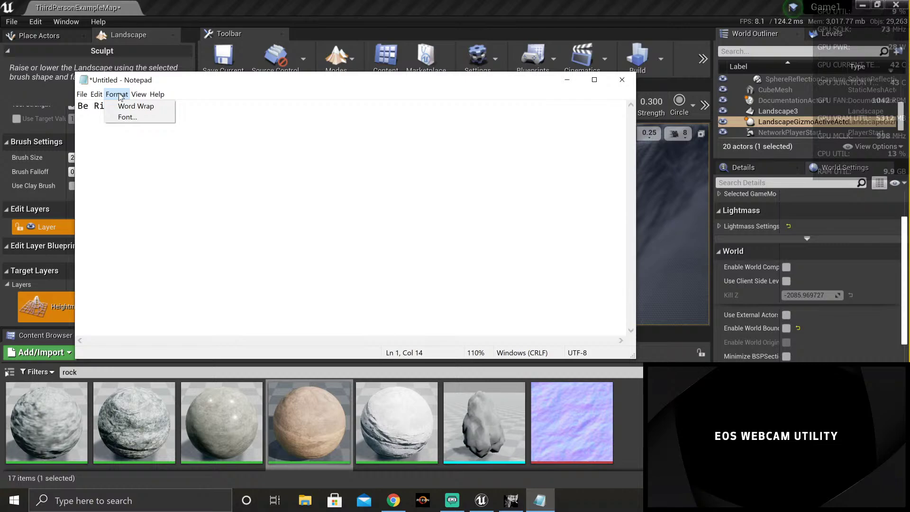
mouse_move(145, 106)
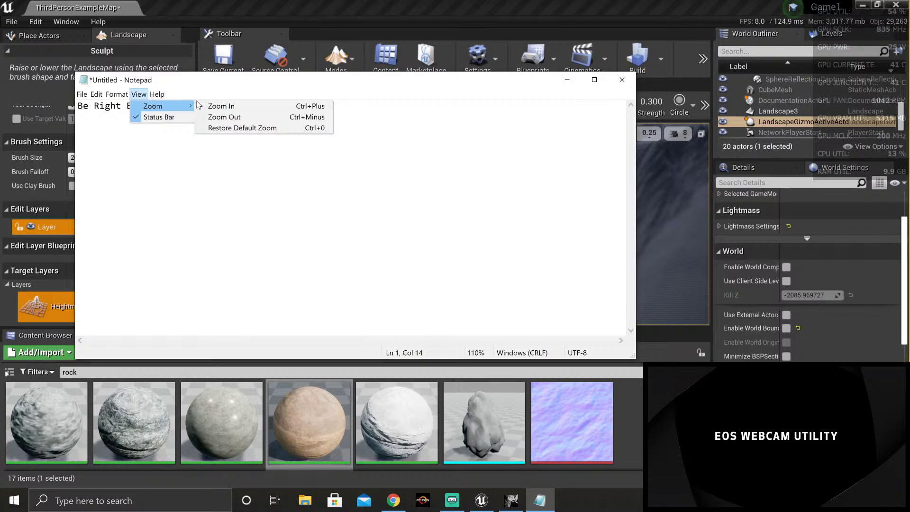
click(194, 209)
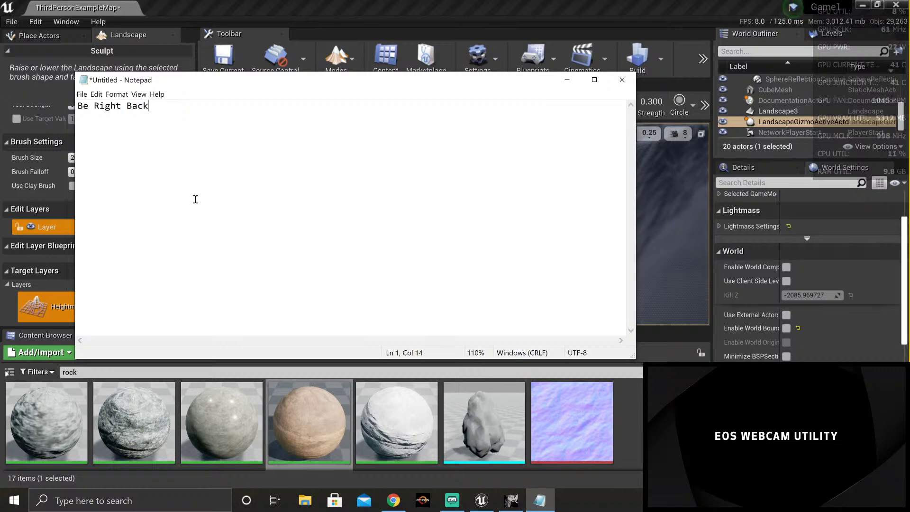
ctrl+scroll(195, 199, up, 20)
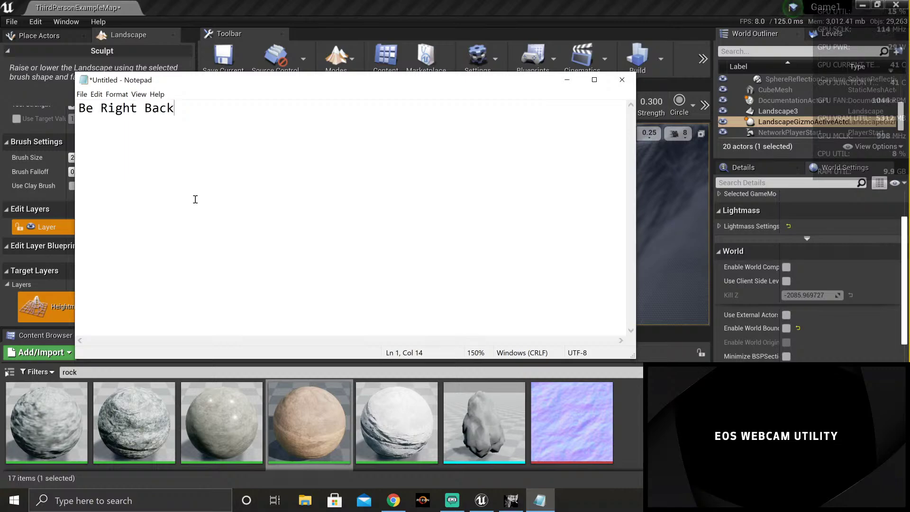
ctrl+scroll(195, 199, up, 18)
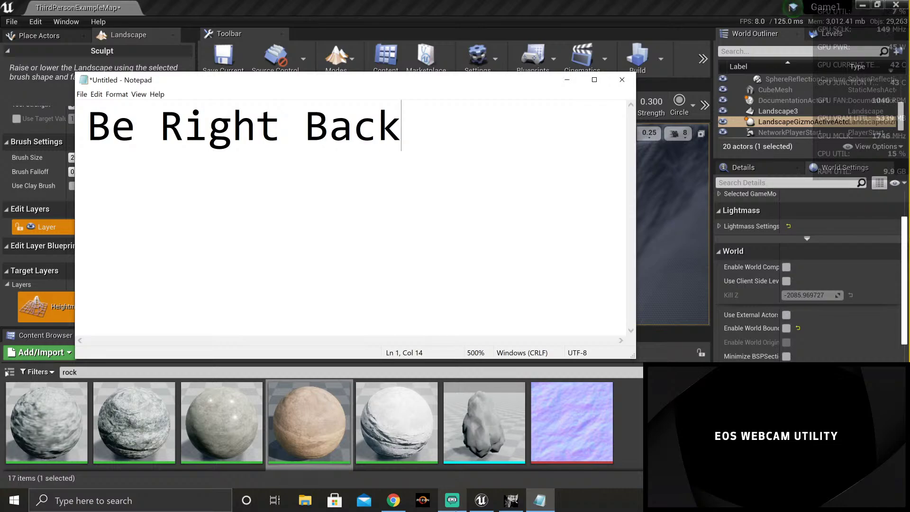
Step: Switch to Streamlabs OBS to check the live stream, and bring the note back in front of the Unreal Editor
click(455, 508)
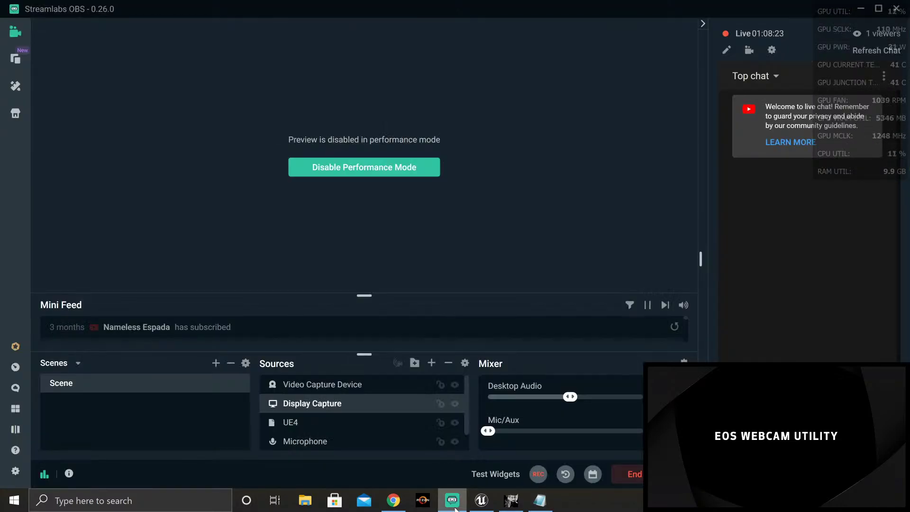
click(540, 507)
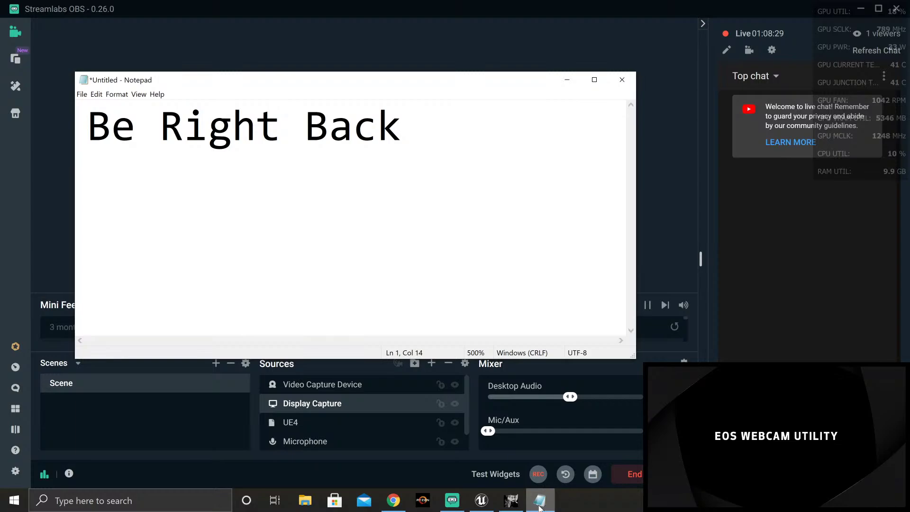
click(480, 504)
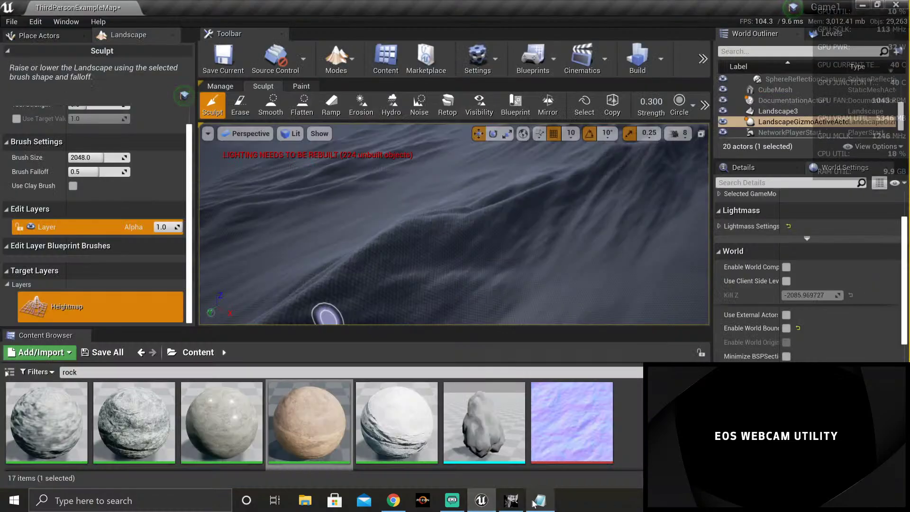
click(540, 501)
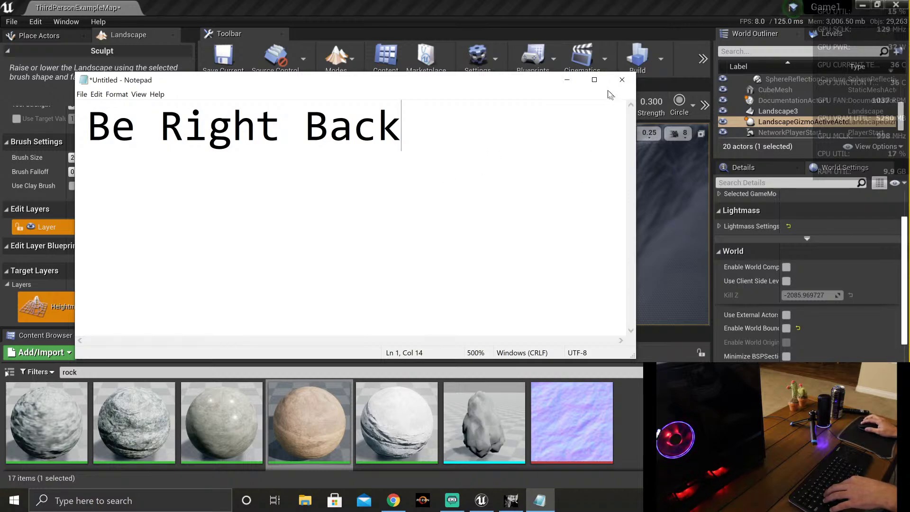
Step: Minimize the Notepad note, look across the landscape in the level, and undo its import
click(566, 80)
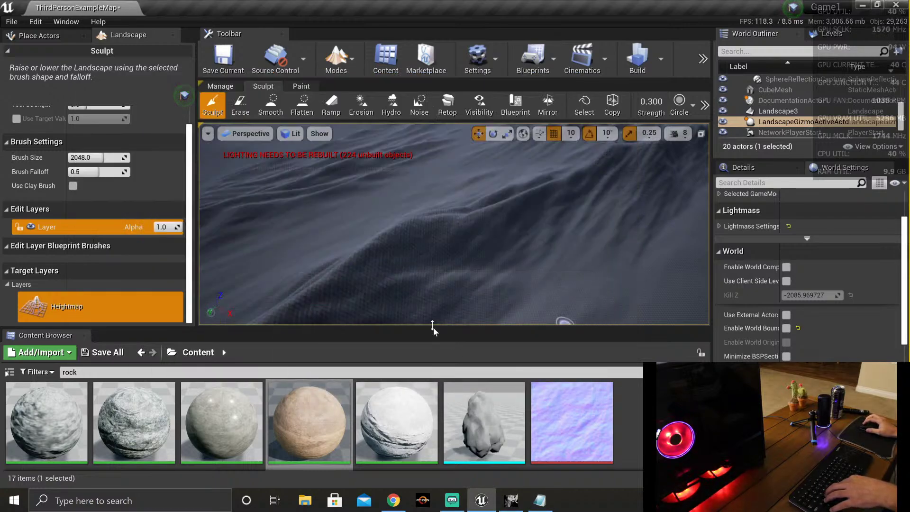
right_drag(439, 264, 460, 265)
right_drag(518, 284, 468, 279)
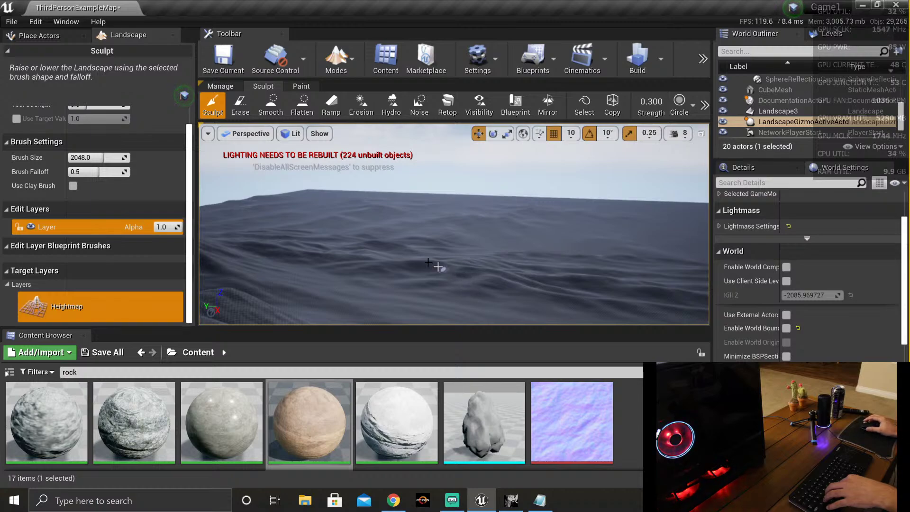
scroll(157, 175, up, 1)
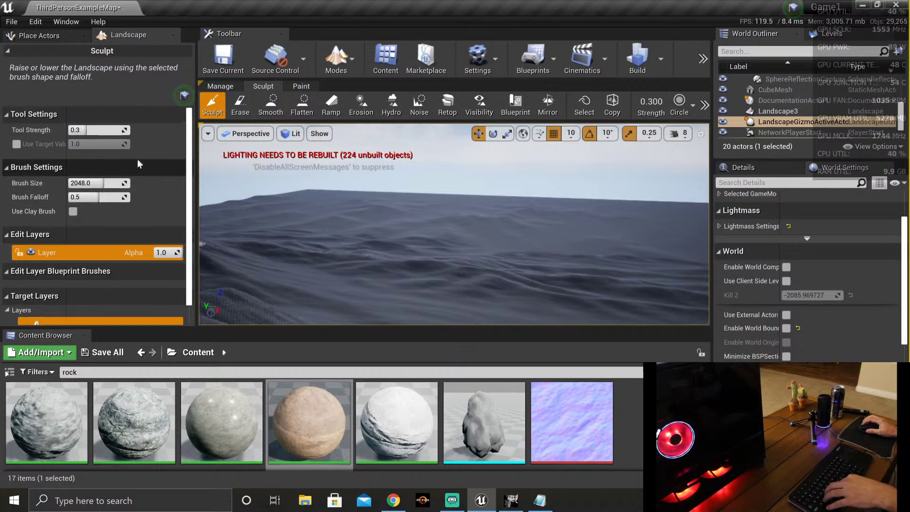
key(ctrl+z)
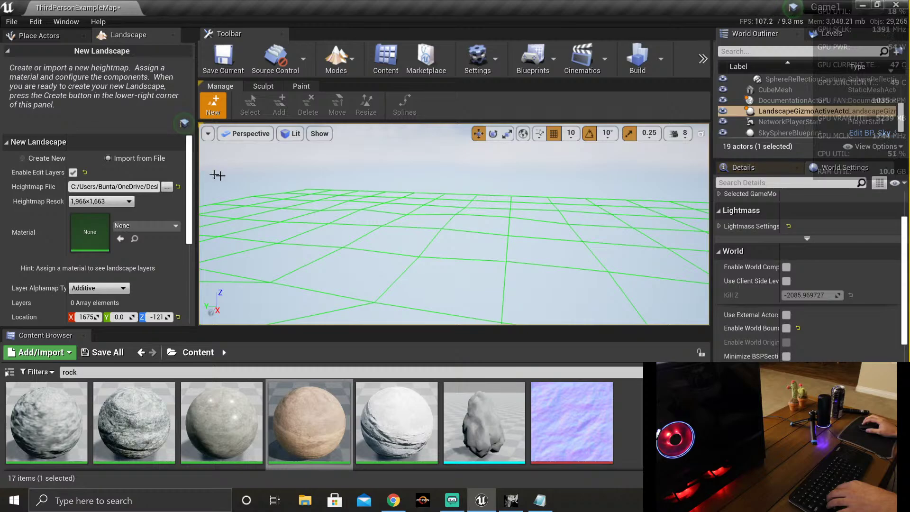
Step: Choose the Tsushima HM image from the desktop as the new landscape's heightmap file
click(167, 187)
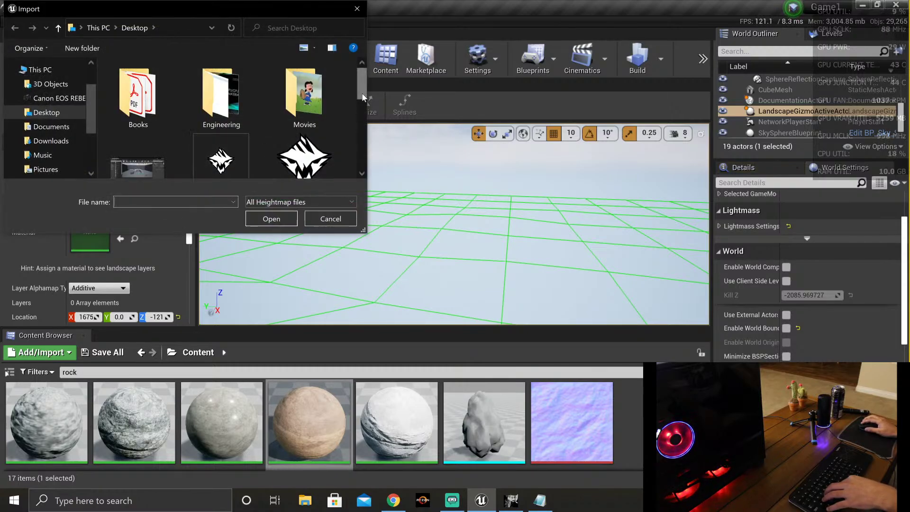
drag(361, 76, 371, 167)
click(294, 147)
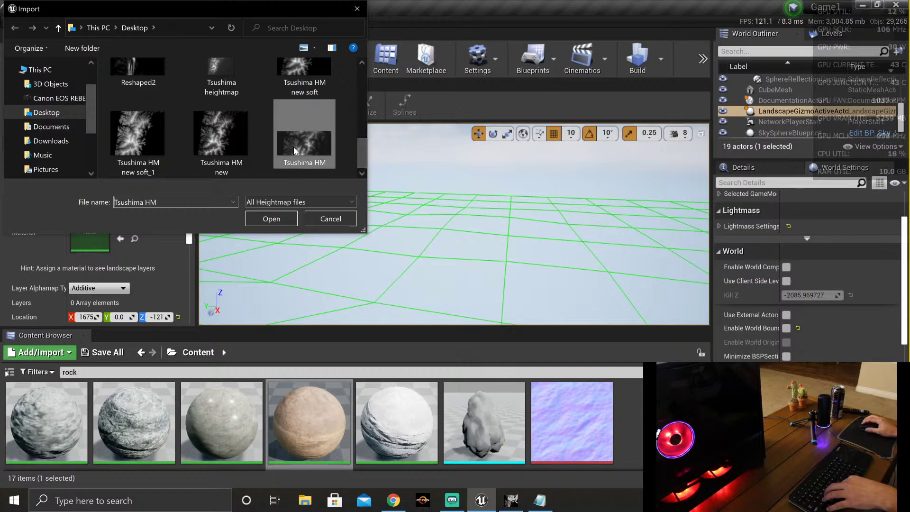
click(271, 220)
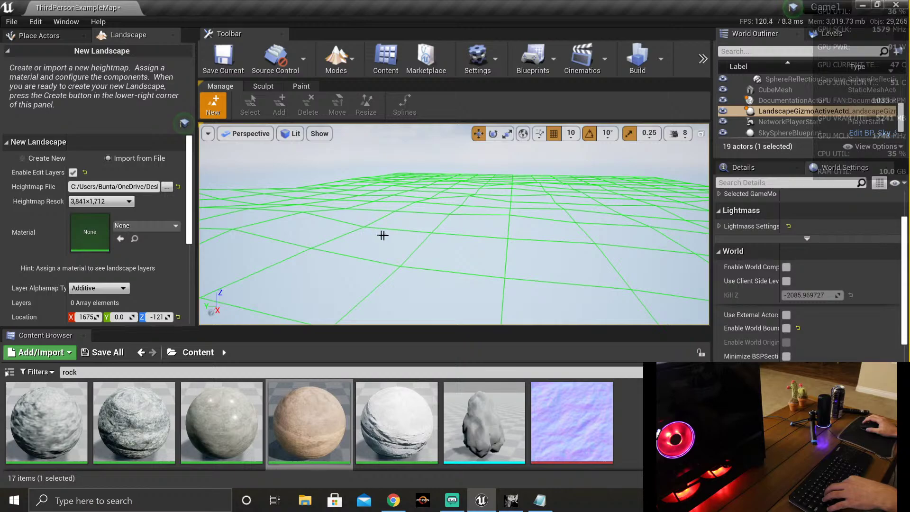
Step: Set the new landscape's Z scale to 100 and import it from the chosen Tsushima HM heightmap
scroll(179, 229, down, 5)
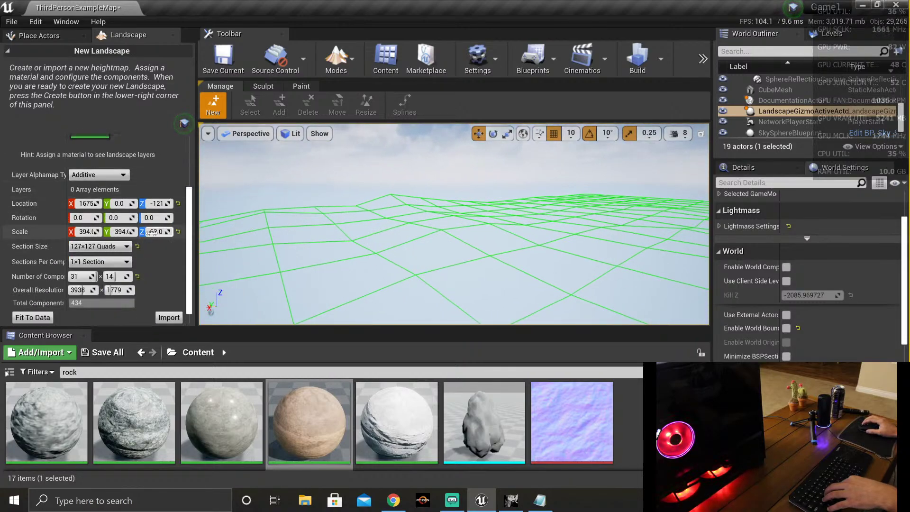
drag(164, 231, 187, 231)
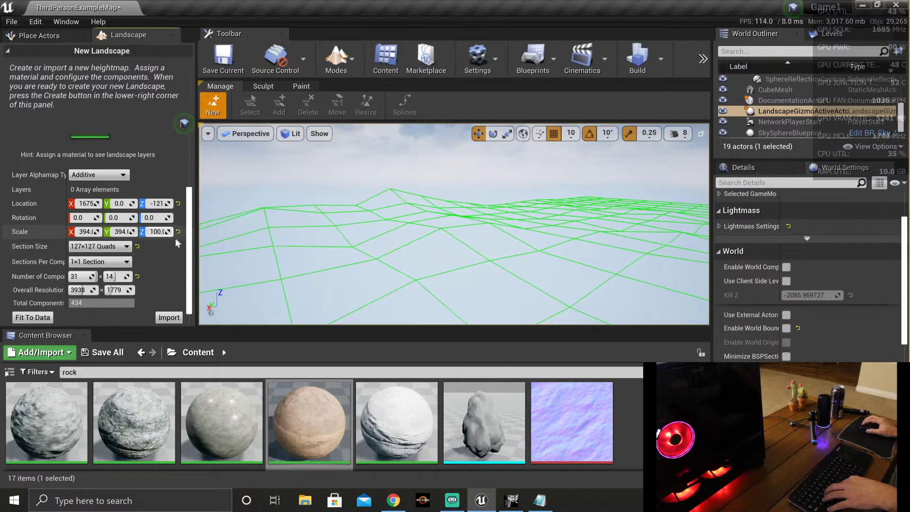
scroll(157, 263, down, 1)
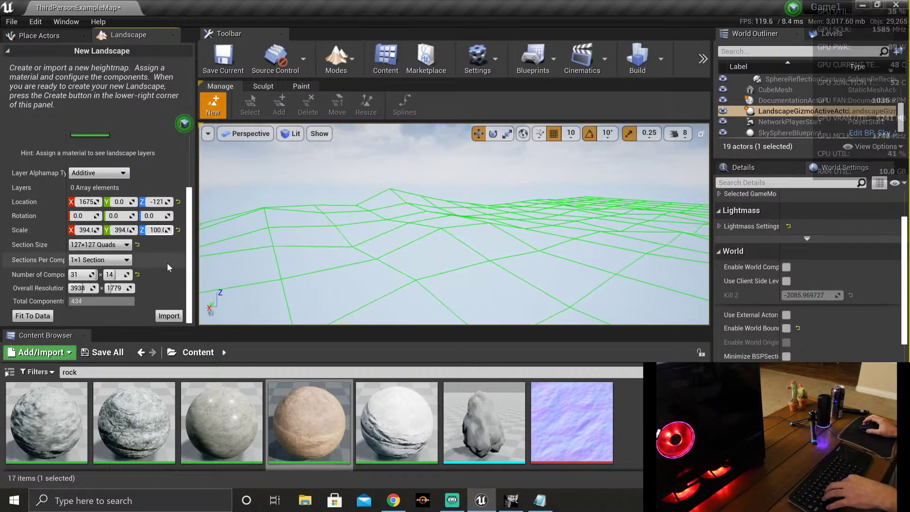
click(172, 316)
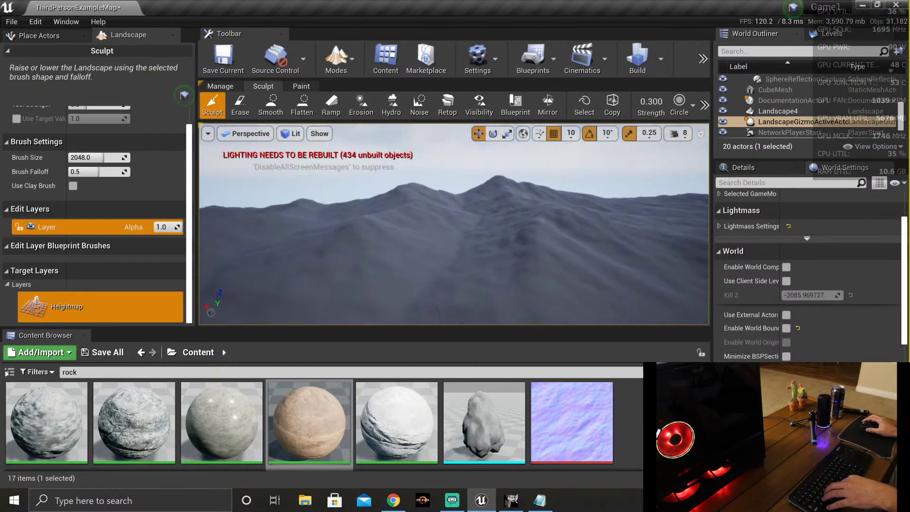
Step: Inspect the mountains of the landscape made from Tsushima HM and undo its import
right_drag(454, 222, 454, 222)
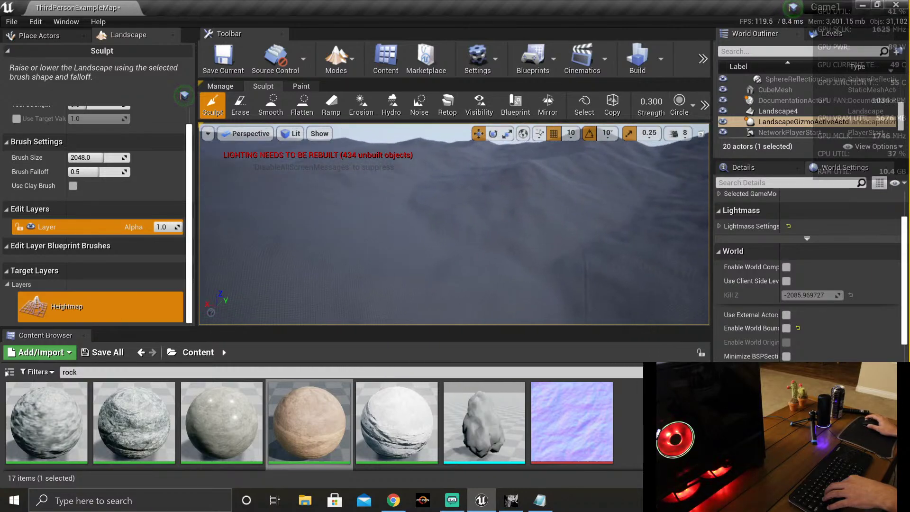
right_drag(394, 263, 393, 263)
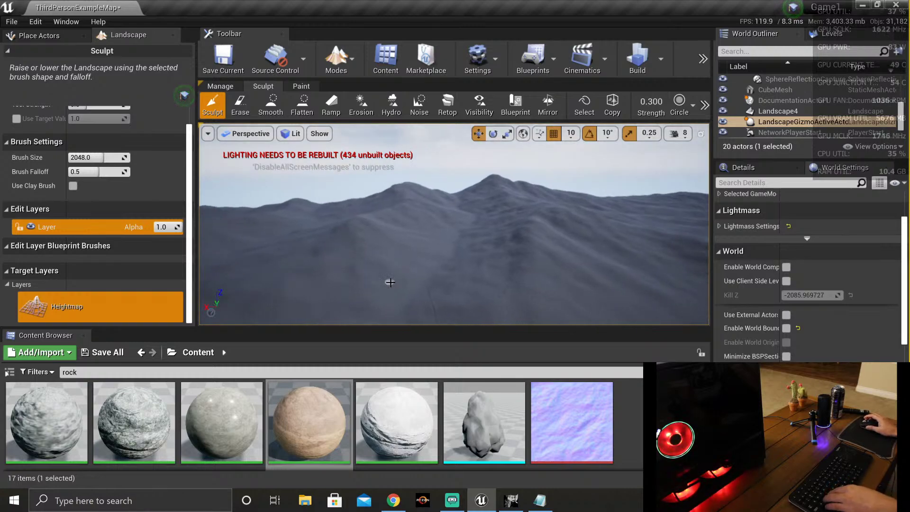
key(ctrl+z)
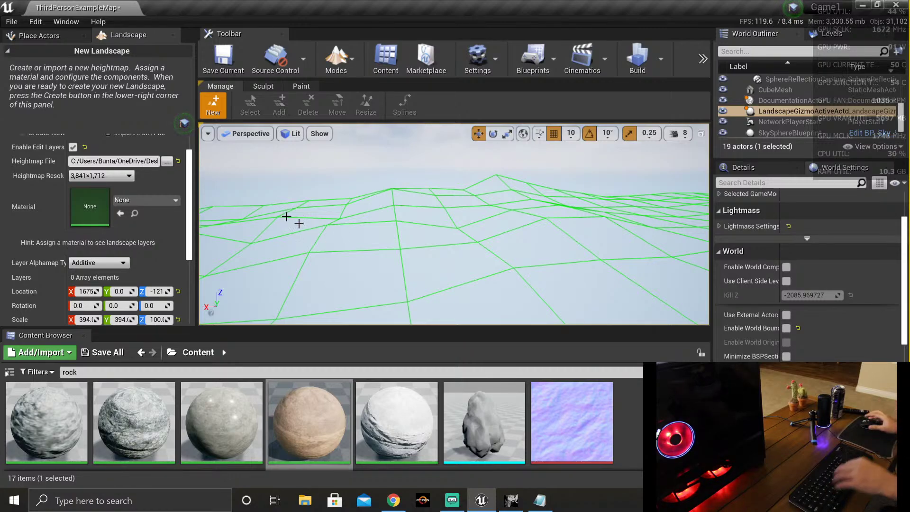
Step: Open the heightmap file selection again and look through the Tsushima heightmap images on the desktop
click(167, 162)
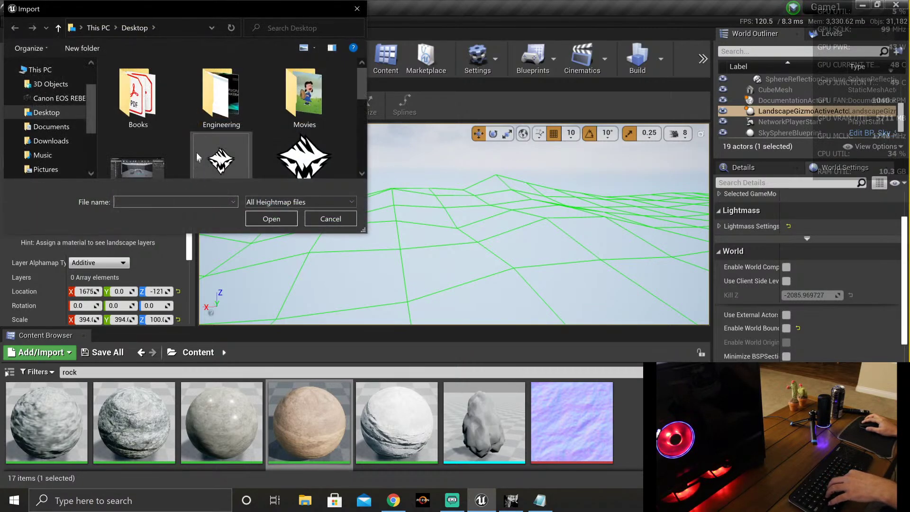
drag(361, 95, 367, 167)
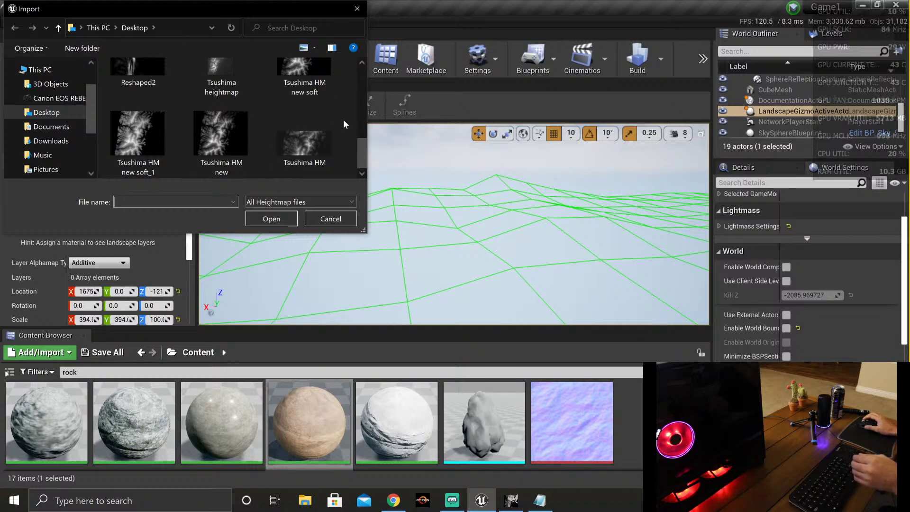
mouse_move(361, 151)
mouse_down()
mouse_move(360, 143)
mouse_move(361, 158)
mouse_move(347, 148)
mouse_up()
mouse_move(362, 153)
mouse_down()
mouse_move(362, 143)
mouse_move(361, 154)
mouse_up()
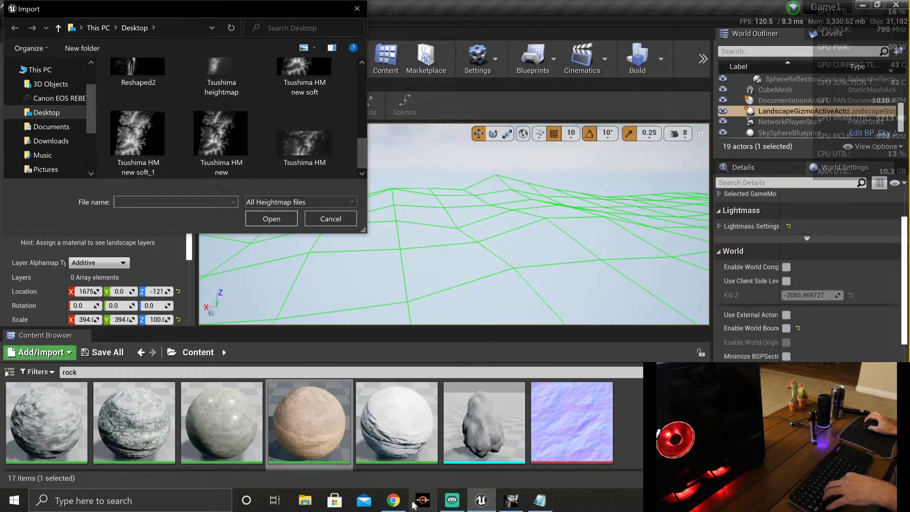
Step: Switch to Chrome, search the web for "mongol invasion of japan" in a new tab, and close that tab
mouse_move(394, 504)
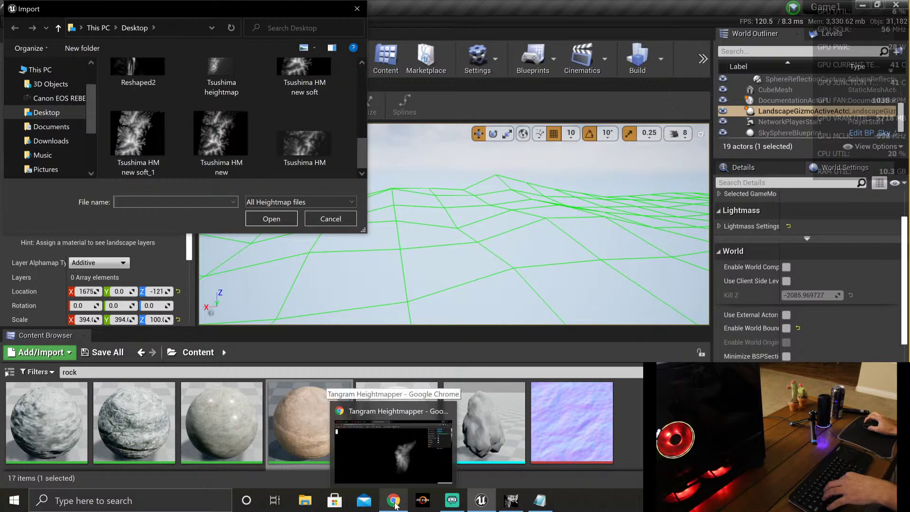
click(395, 503)
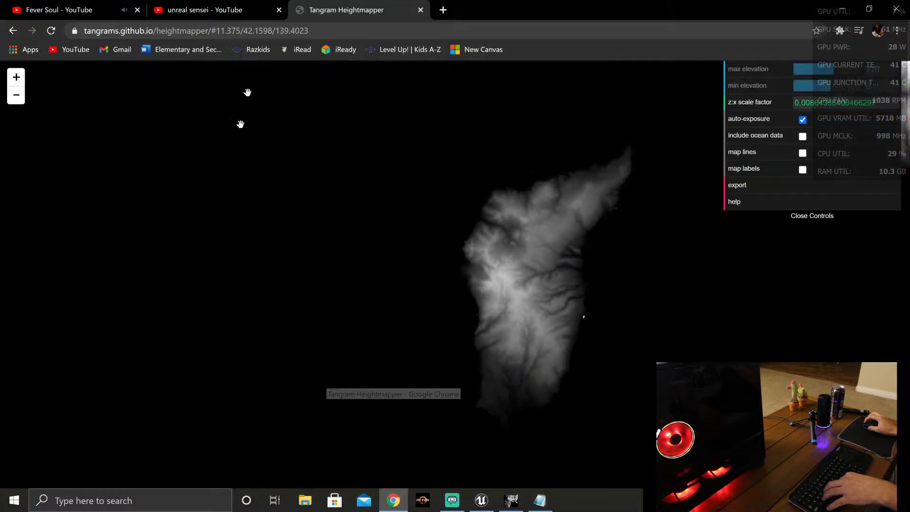
click(441, 10)
text(m)
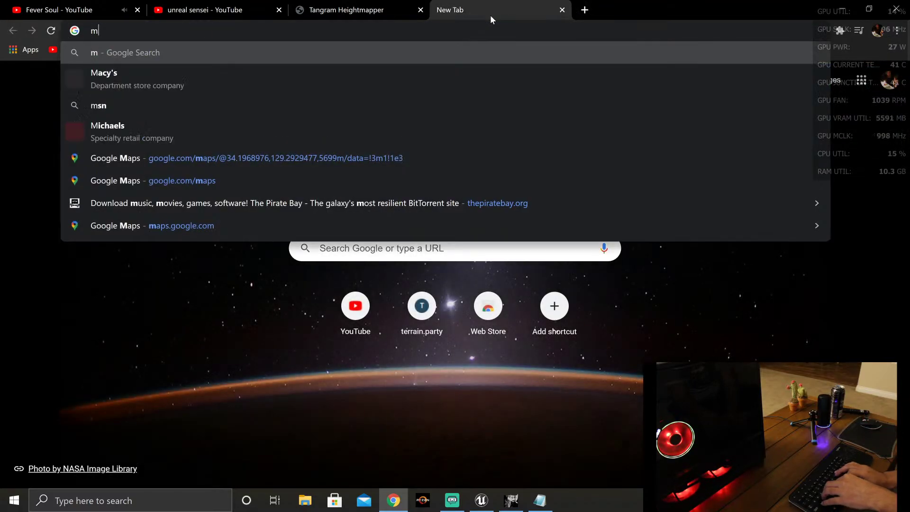
text(ongol invasion of hj)
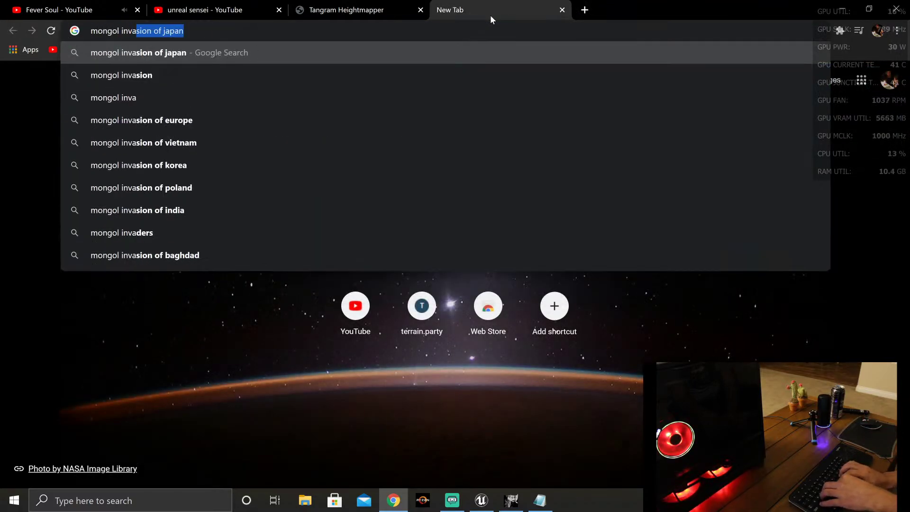
key(BackSpace)
key(BackSpace)
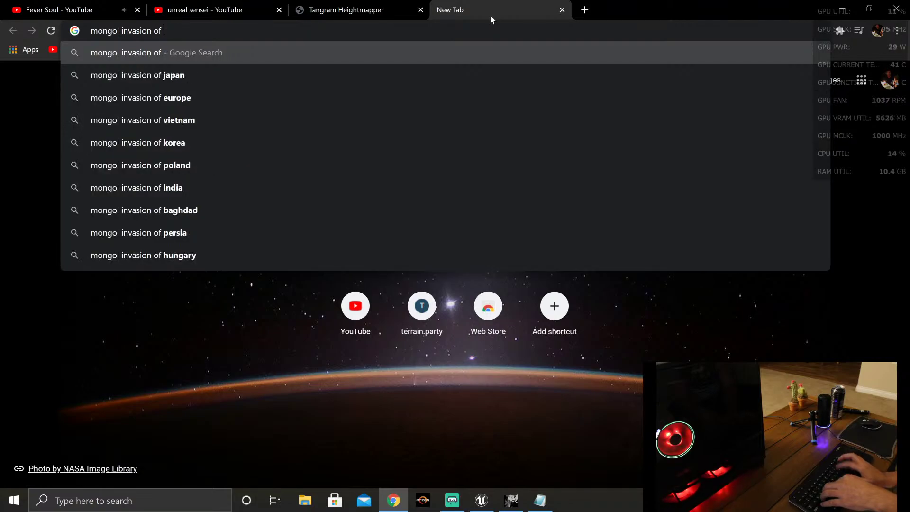
text(japanb)
key(BackSpace)
key(Return)
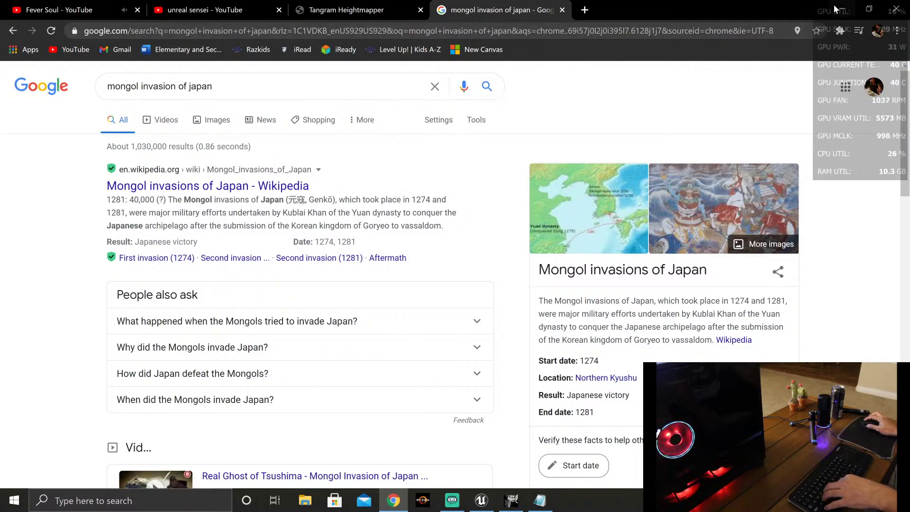
click(562, 10)
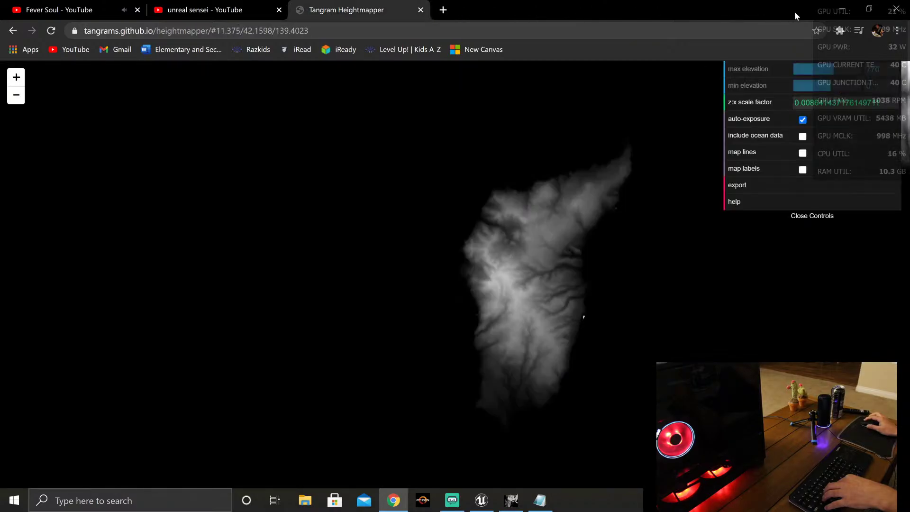
Step: Switch back to Unreal Editor and choose the Tsushima HM new image from the desktop as the landscape's heightmap file
click(839, 12)
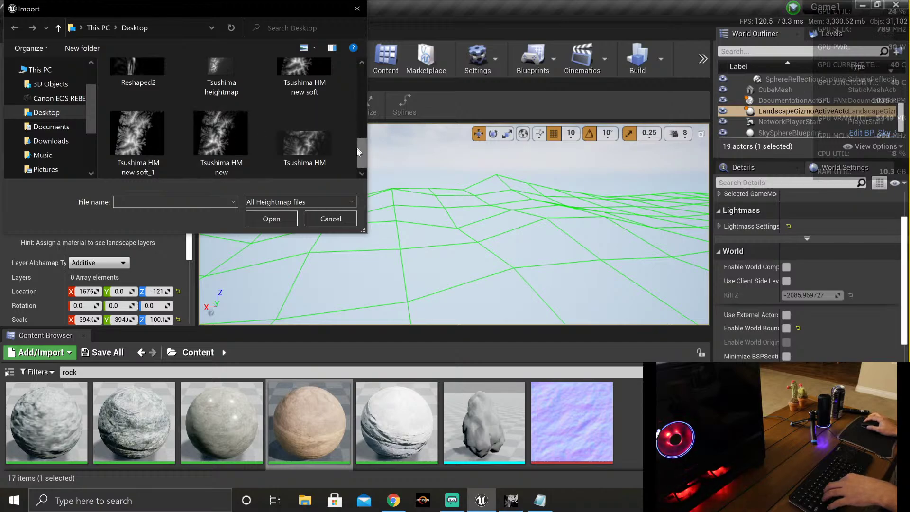
mouse_move(358, 148)
mouse_down()
mouse_move(362, 97)
mouse_move(352, 163)
mouse_up()
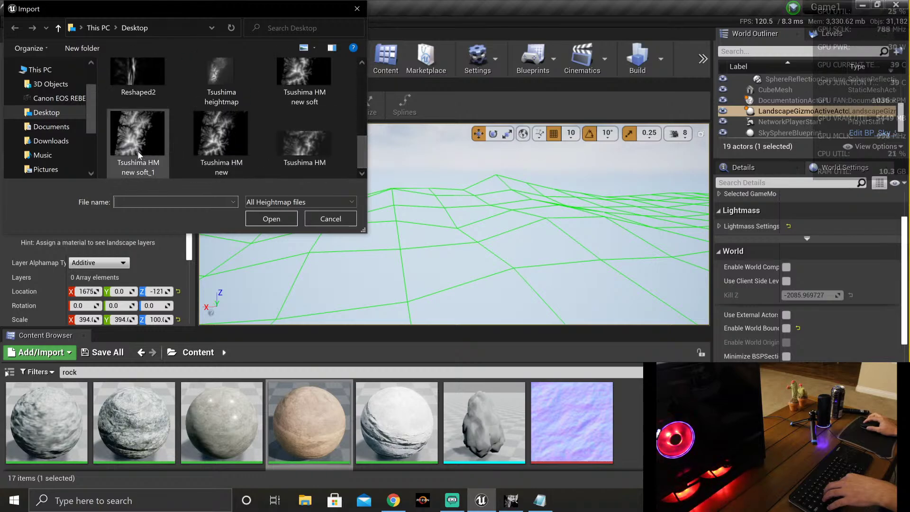
click(228, 146)
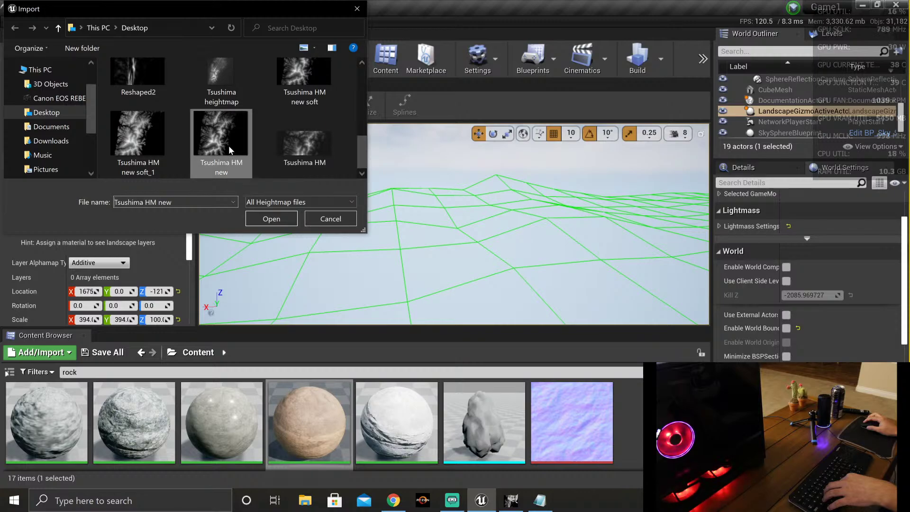
click(281, 218)
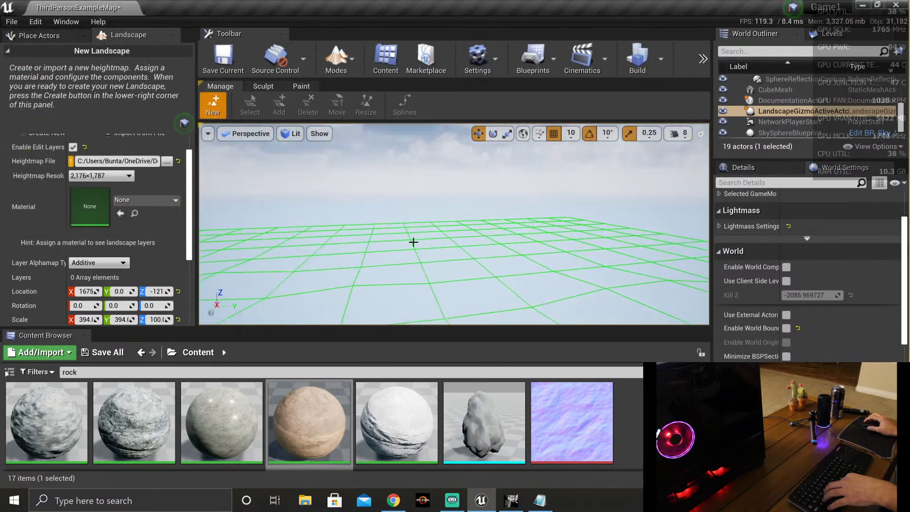
Step: Import the new landscape from the Tsushima HM new heightmap with the current scale and section settings
right_drag(413, 242, 375, 241)
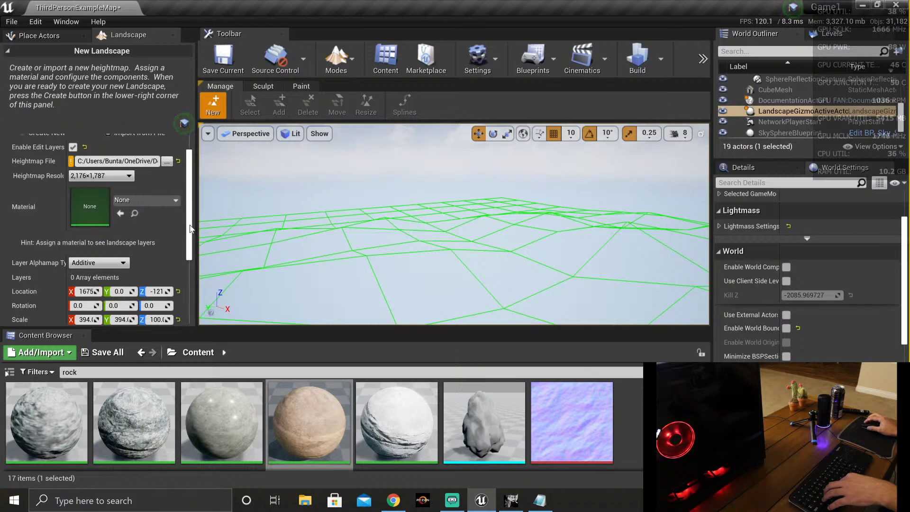
scroll(189, 228, down, 1)
scroll(190, 227, up, 2)
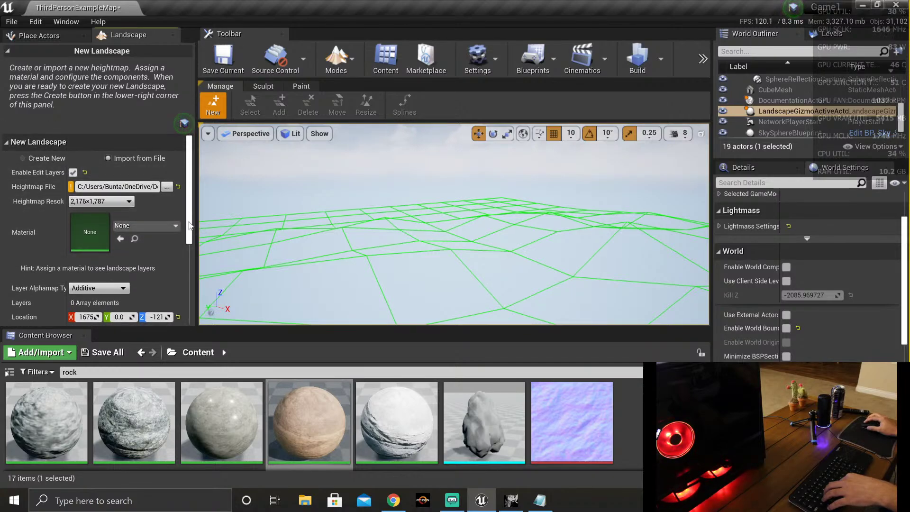
drag(189, 225, 190, 289)
click(170, 315)
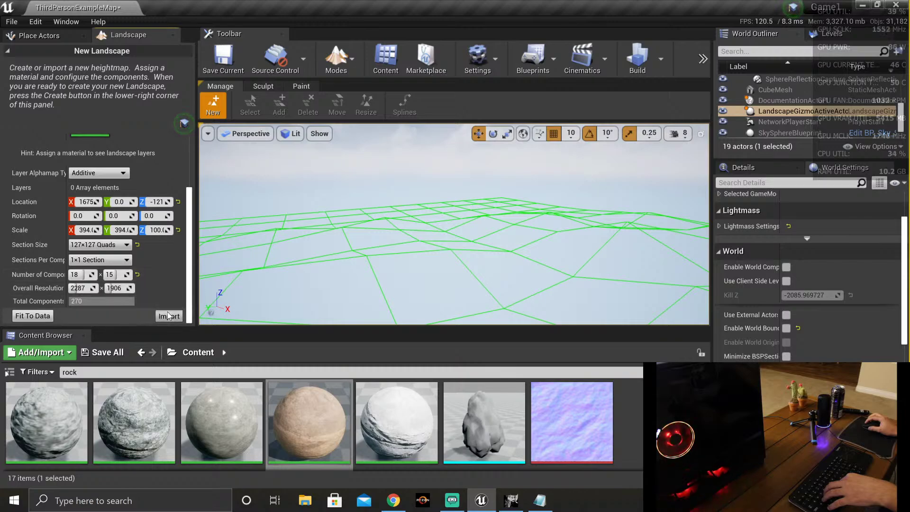
Step: Inspect the hills and valleys of the landscape made from Tsushima HM new and remove that landscape
mouse_move(403, 274)
right_down()
mouse_move(408, 279)
mouse_move(417, 256)
mouse_move(421, 289)
mouse_move(469, 216)
right_up()
scroll(469, 215, up, 6)
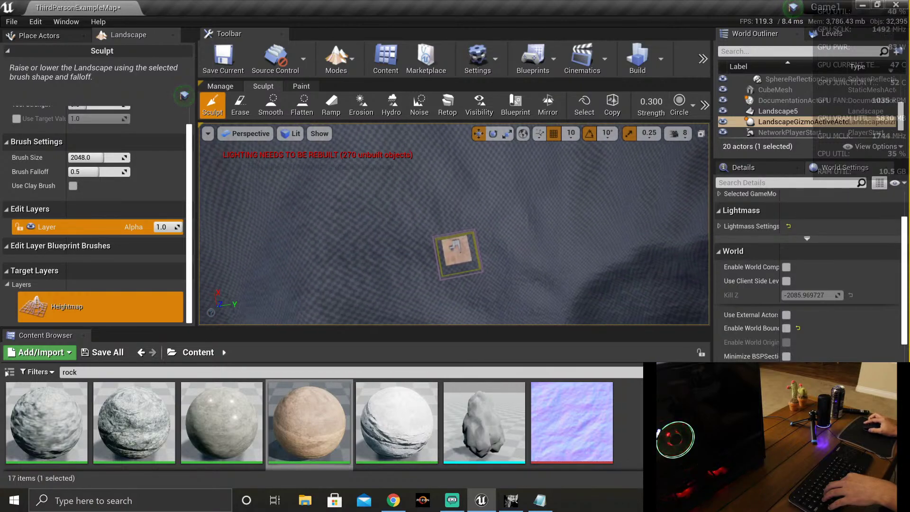
right_drag(457, 147, 451, 203)
mouse_move(420, 243)
right_down()
mouse_move(426, 237)
mouse_move(332, 239)
mouse_move(403, 240)
right_up()
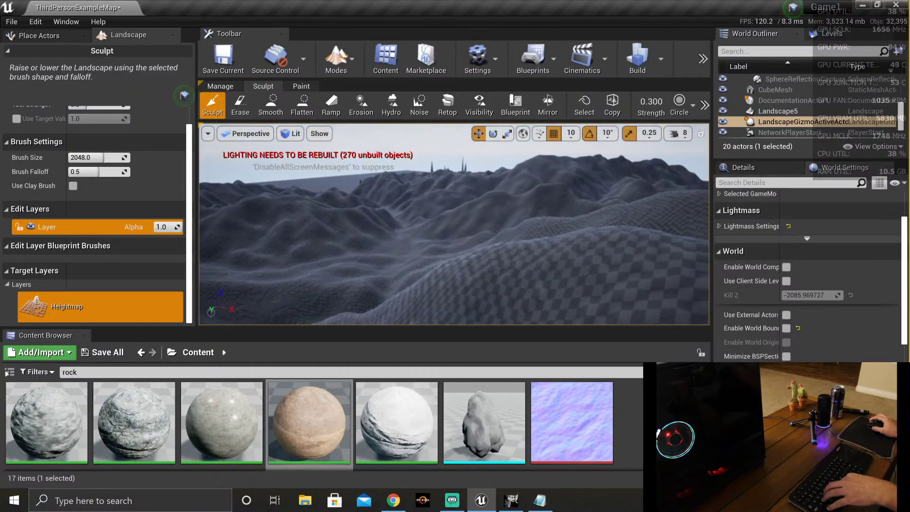
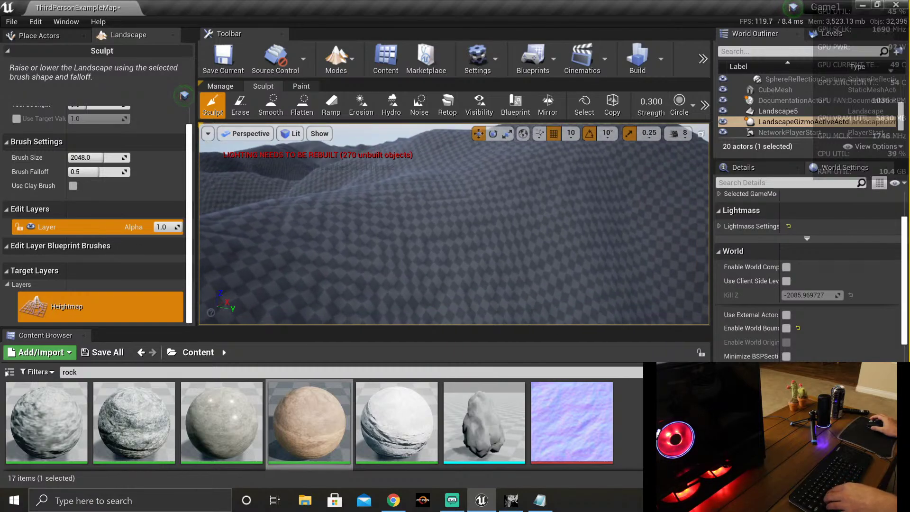
drag(476, 231, 504, 272)
mouse_move(503, 272)
right_down()
mouse_move(483, 261)
mouse_move(511, 264)
right_up()
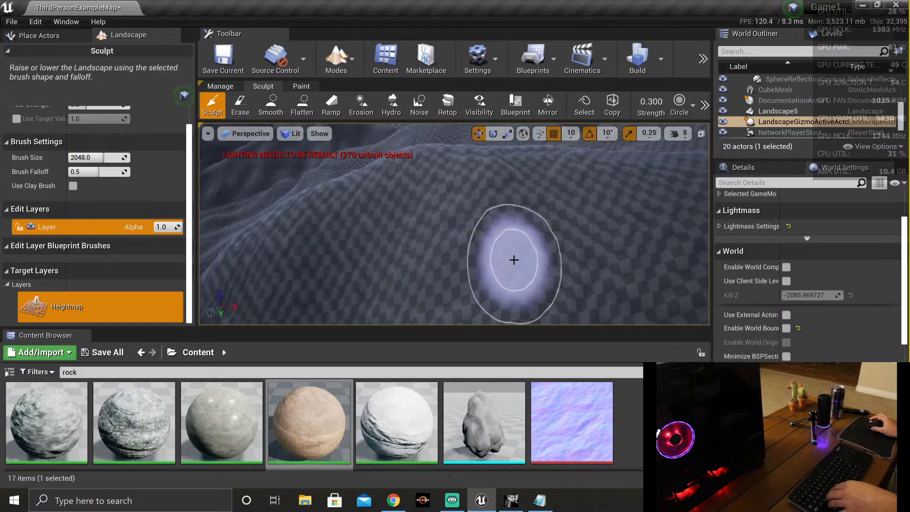
key(Delete)
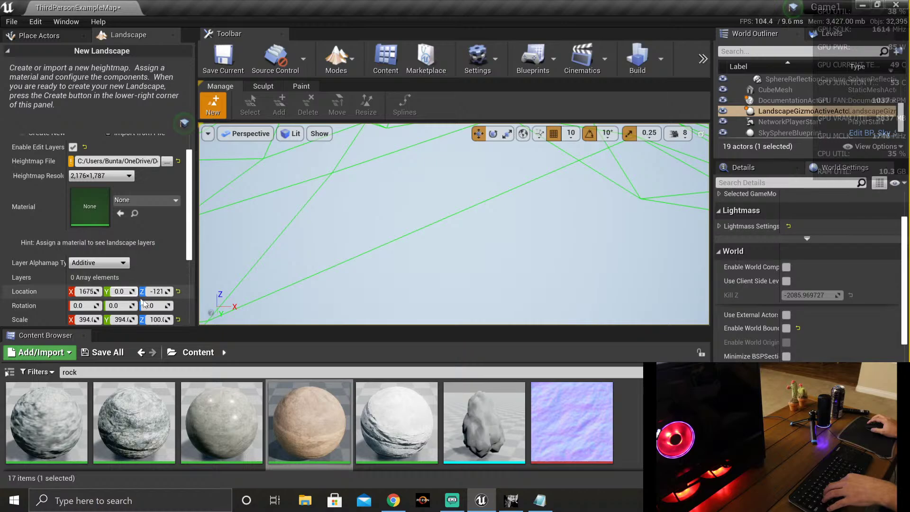
Step: Examine the new landscape's wireframe preview around the play area, cycling the gizmo through rotate, scale and move modes
scroll(159, 290, down, 2)
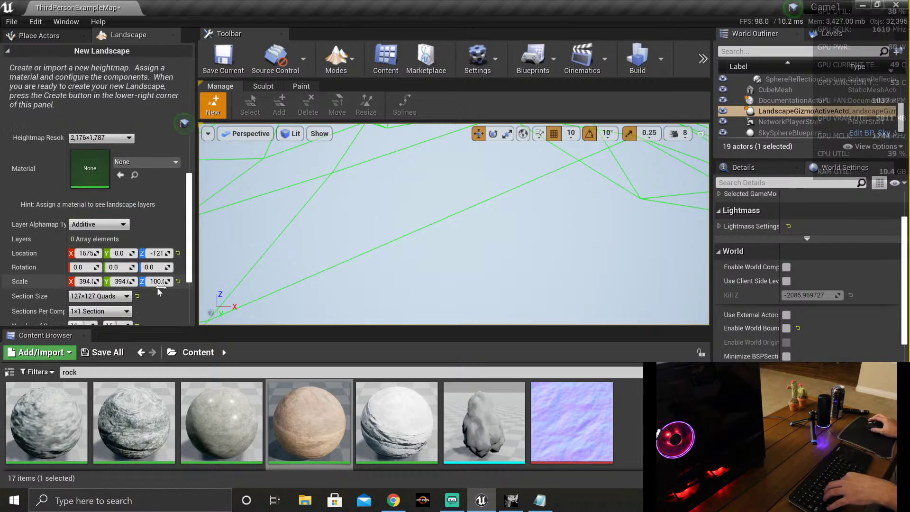
right_drag(294, 265, 424, 176)
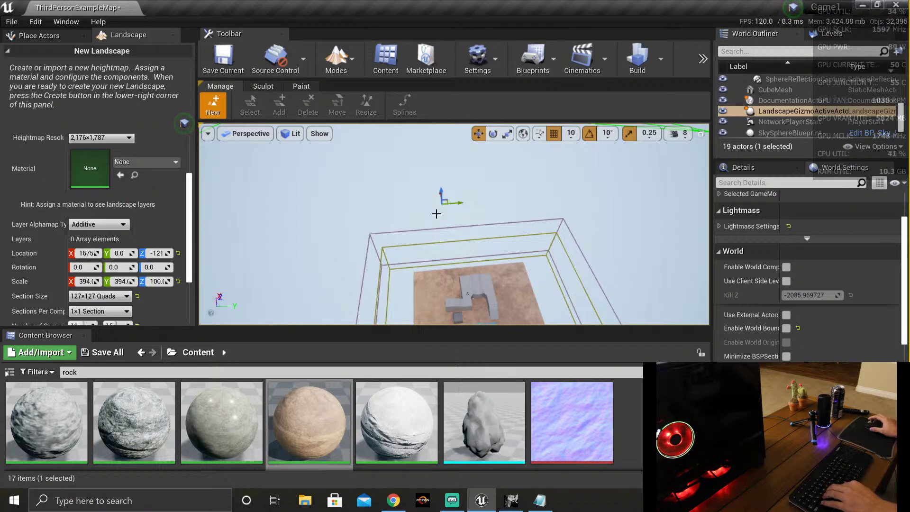
right_drag(466, 198, 469, 171)
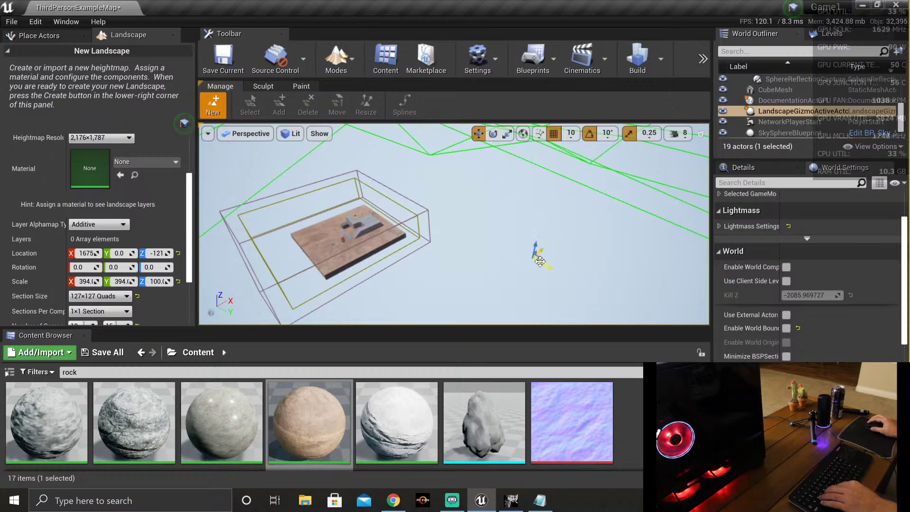
key(e)
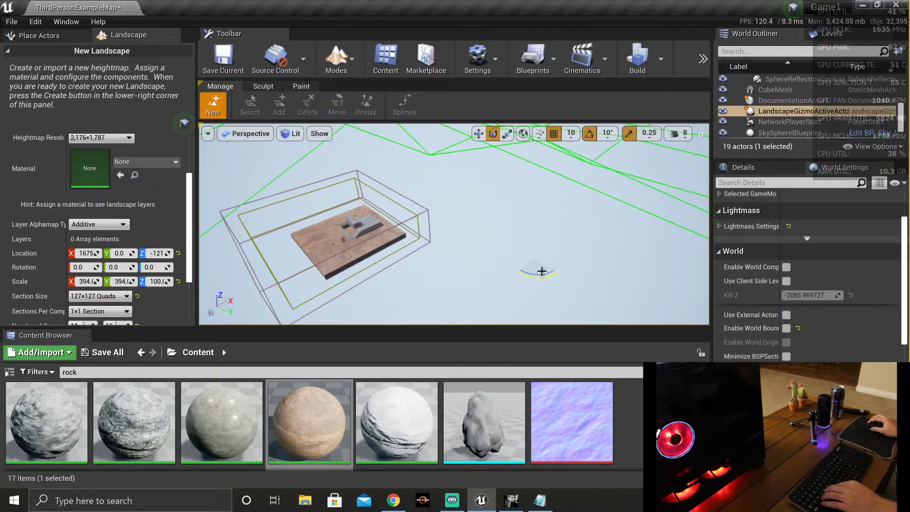
key(r)
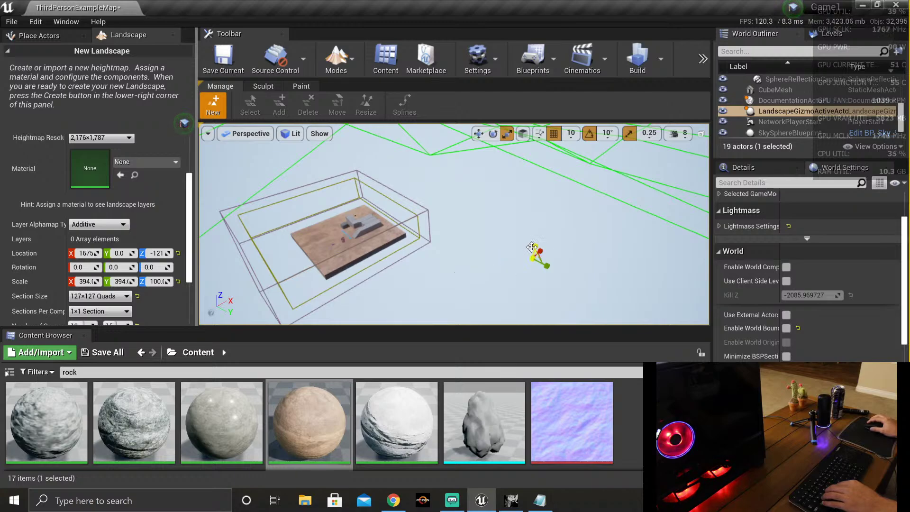
right_drag(488, 243, 495, 286)
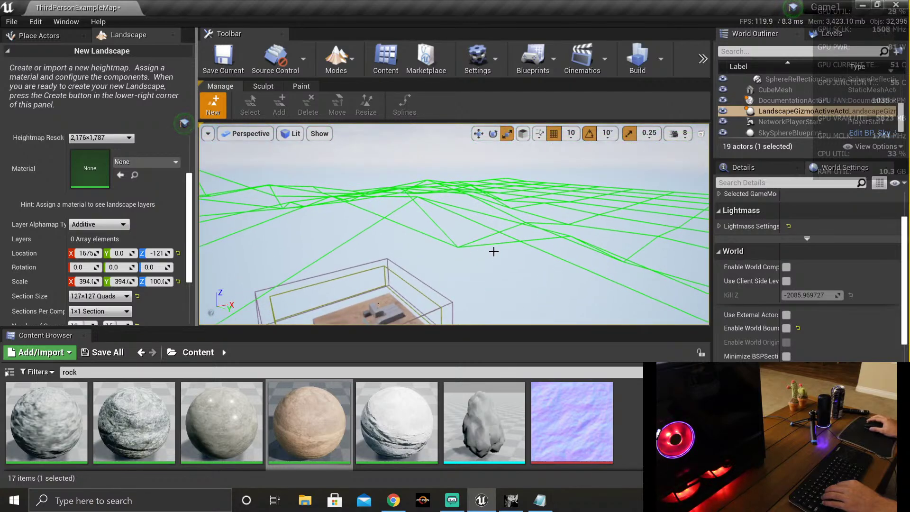
right_drag(493, 251, 545, 255)
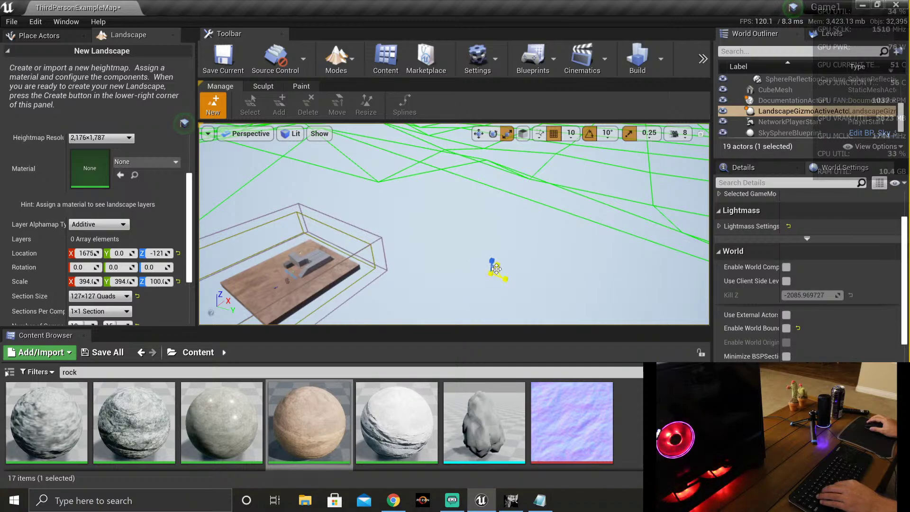
key(w)
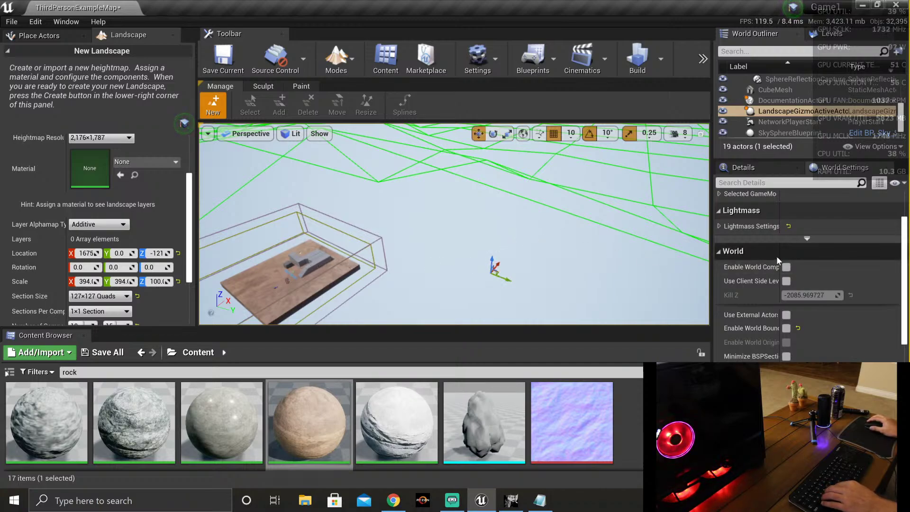
Step: Enable World Composition in the level's world settings and review the remaining World options
scroll(766, 257, up, 3)
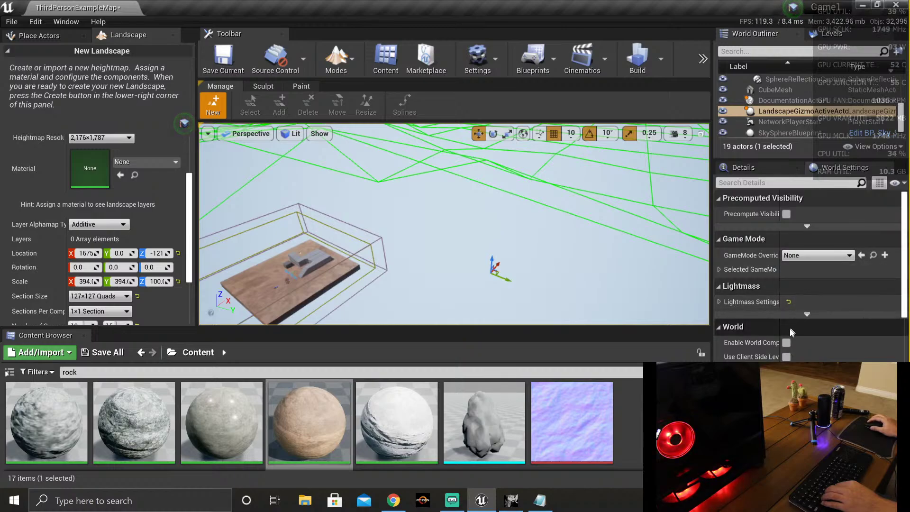
scroll(758, 328, down, 1)
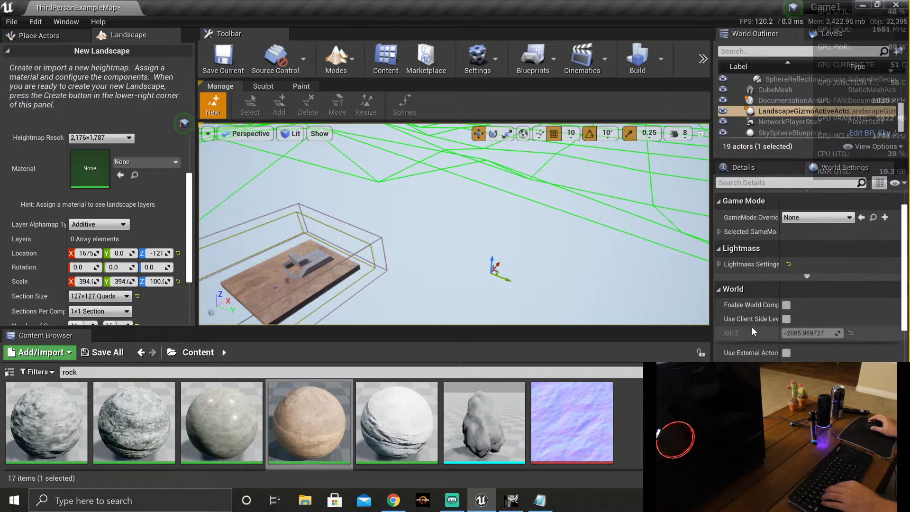
click(785, 306)
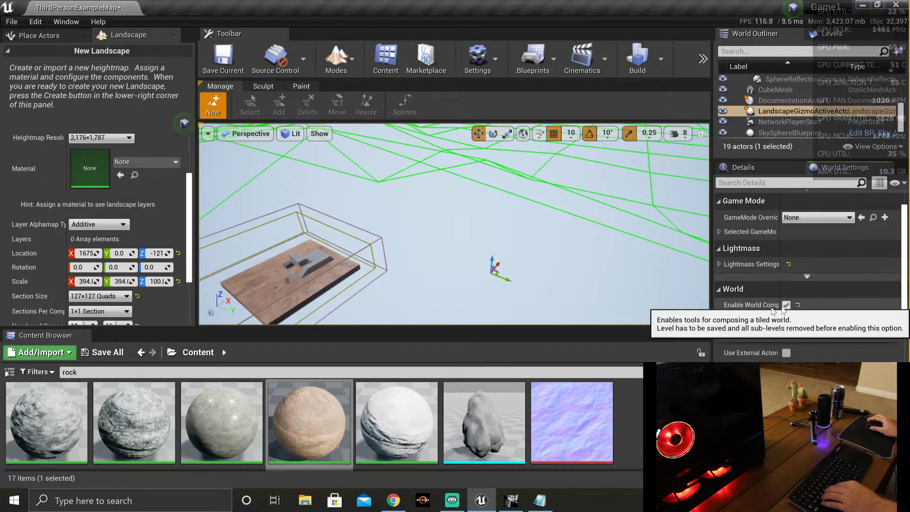
scroll(770, 315, down, 2)
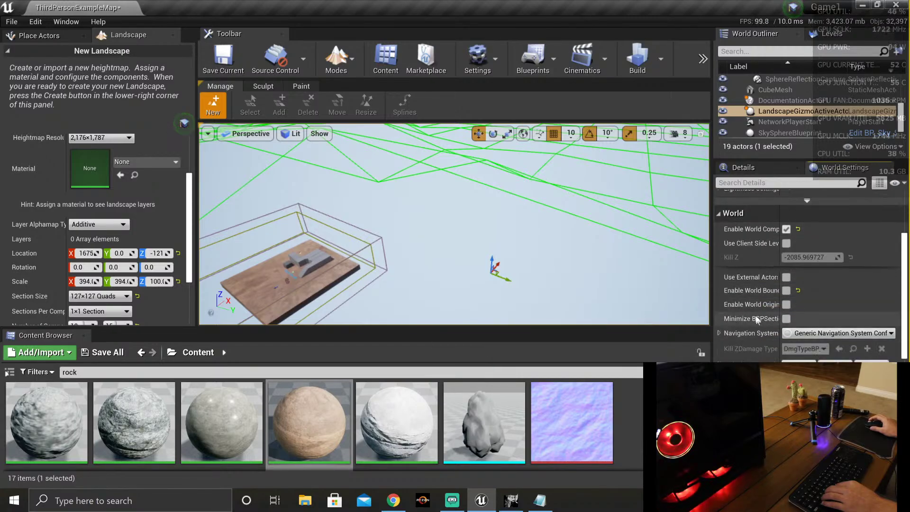
scroll(764, 296, down, 1)
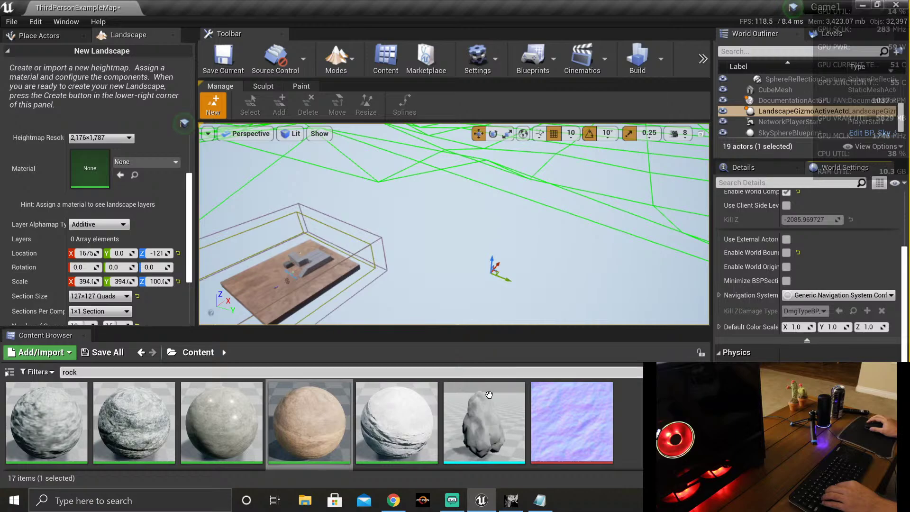
Step: Switch to Streamlabs OBS, disable performance mode, and move the Video Capture Device overlay to the scene's lower-left corner
click(451, 500)
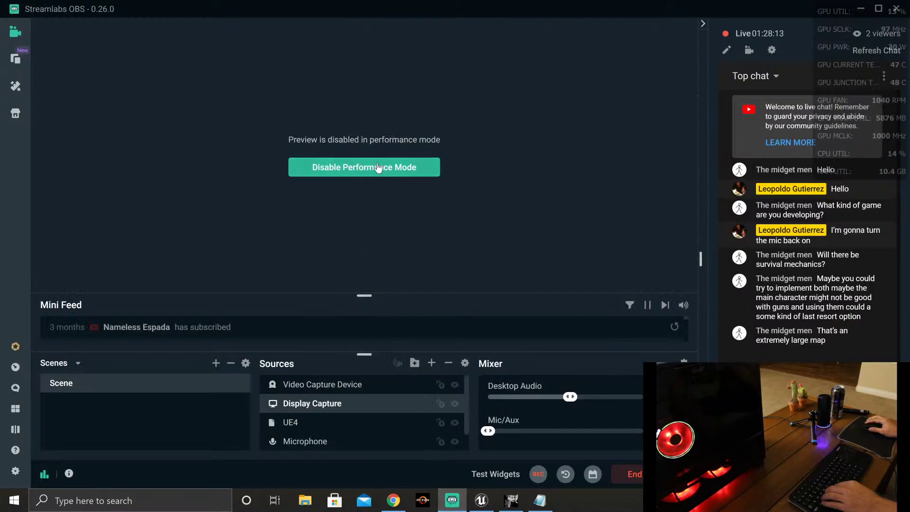
click(377, 171)
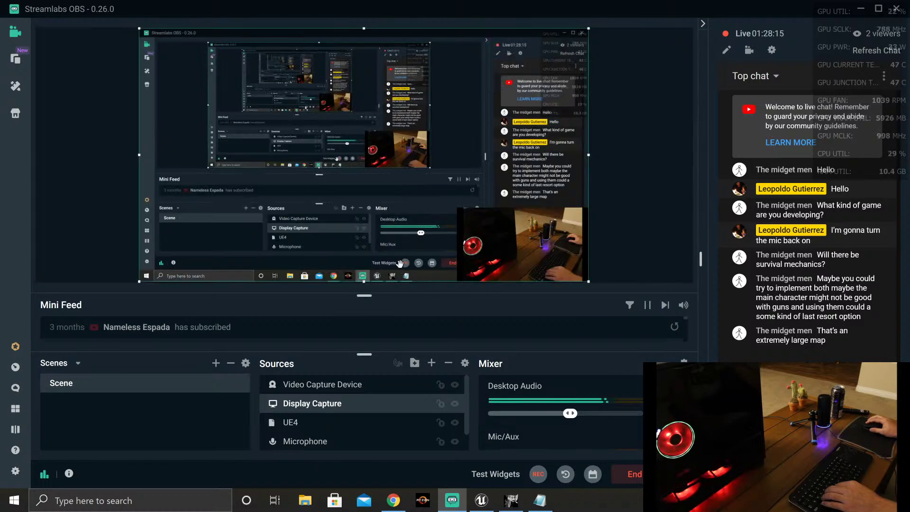
drag(514, 257, 541, 254)
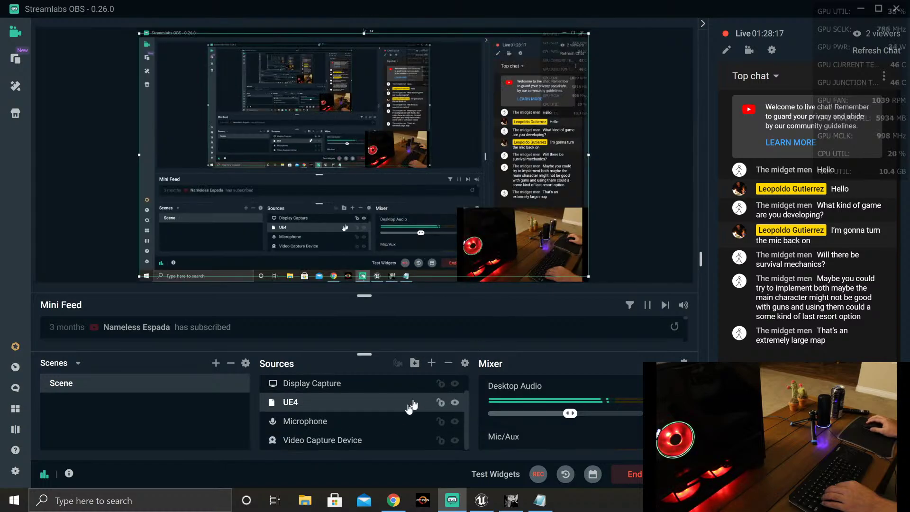
click(346, 384)
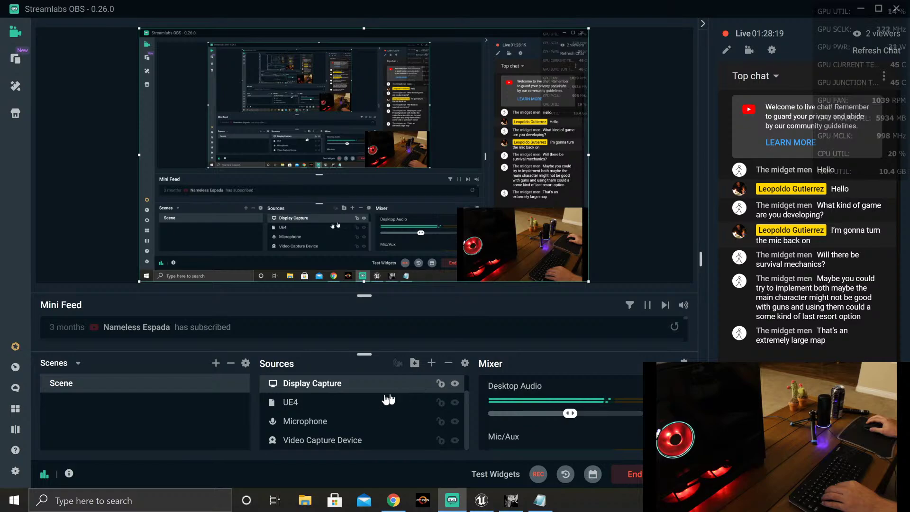
scroll(347, 402, up, 1)
click(349, 384)
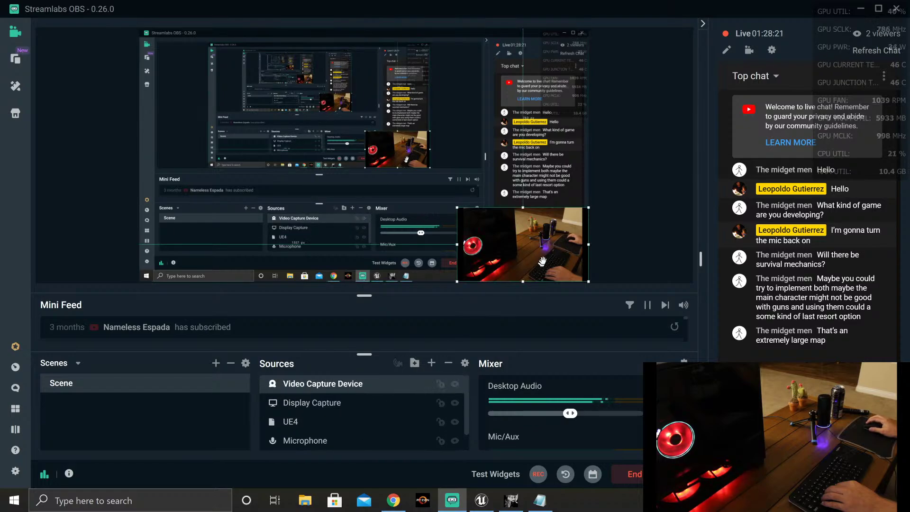
drag(542, 251, 219, 249)
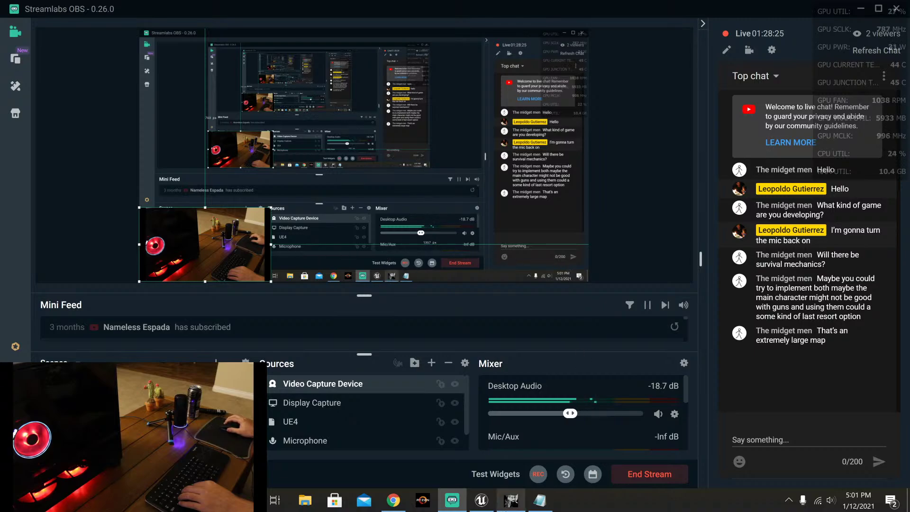
Step: Turn Performance Mode back on in Streamlabs OBS and return to Unreal Editor, glancing at the Reshaped2 image in GIMP
click(511, 499)
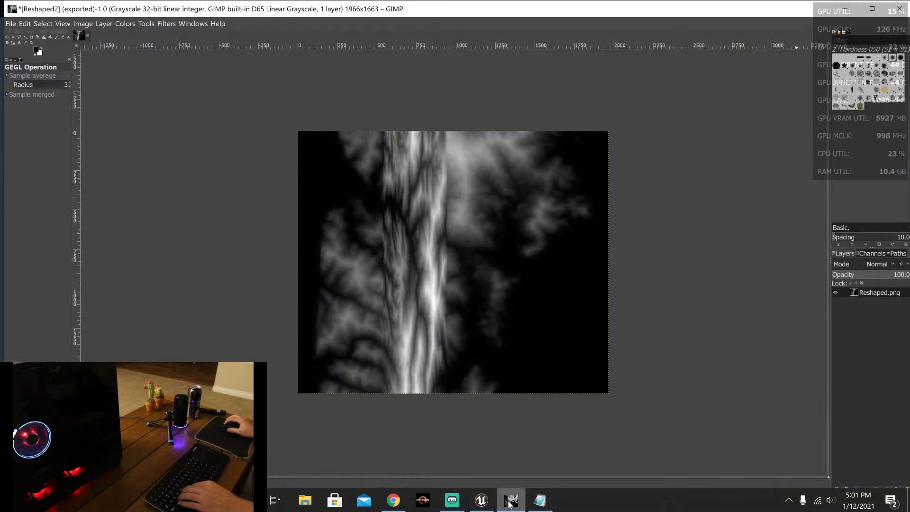
click(450, 501)
right_click(373, 208)
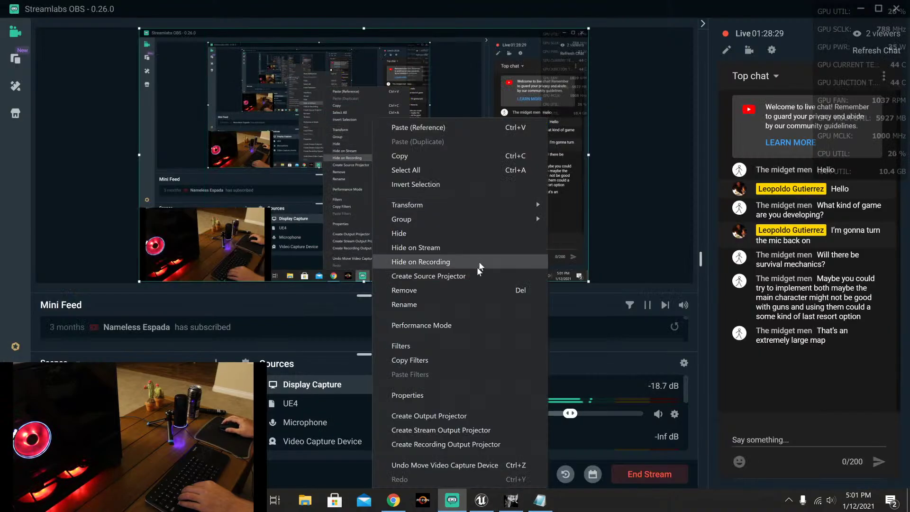
click(472, 332)
click(511, 501)
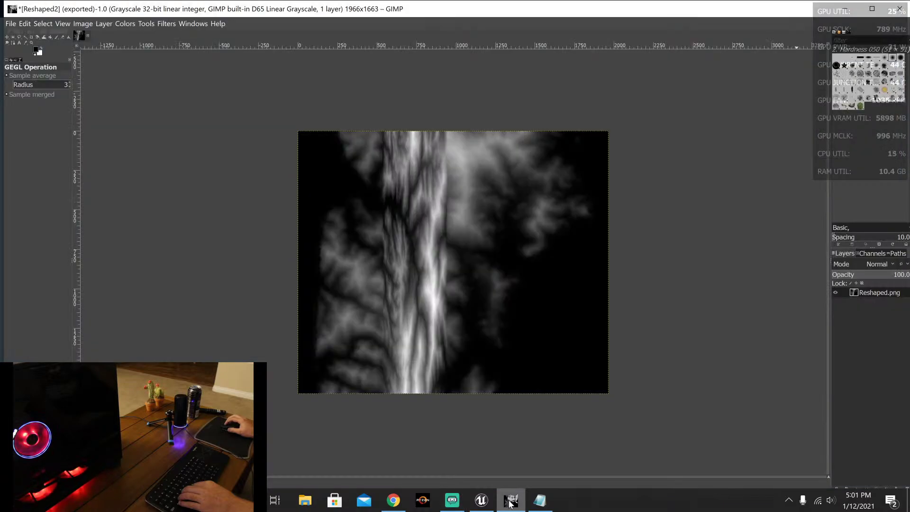
click(481, 500)
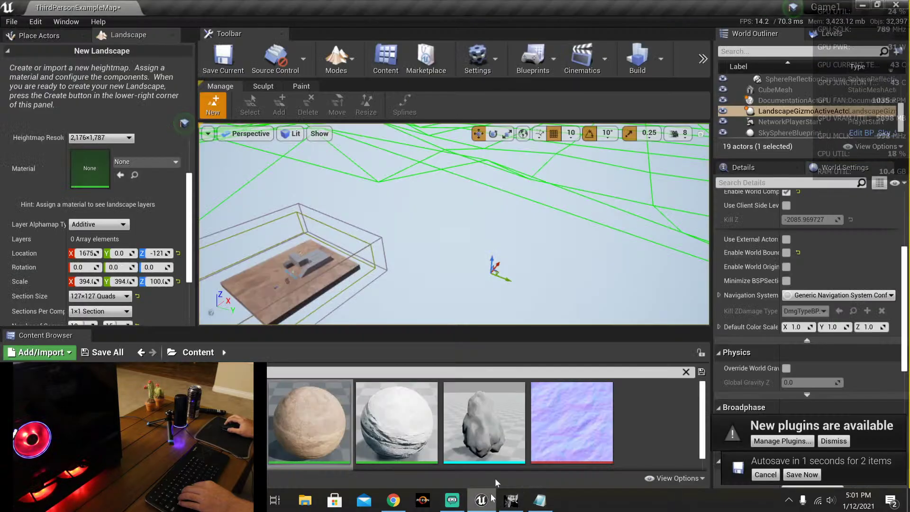
Step: Create the new landscape from the imported 2,176×1,787 heightmap with the configured settings
key(f)
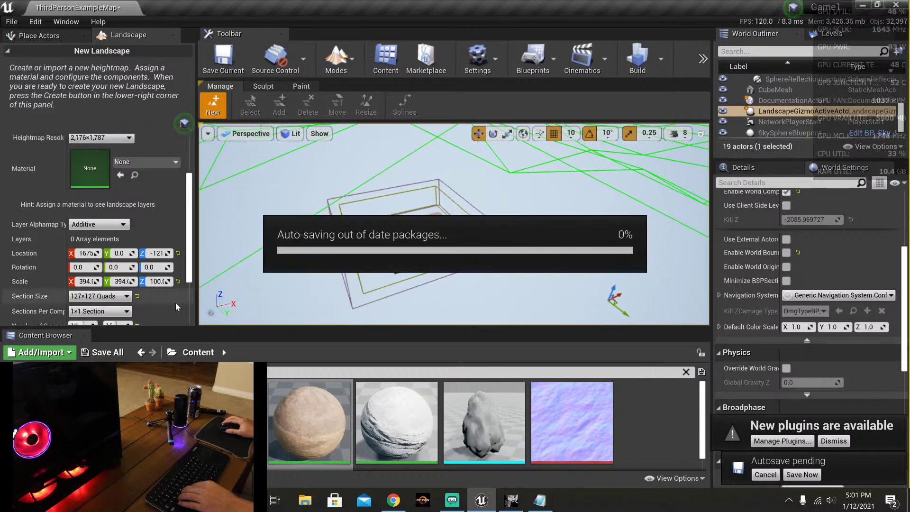
scroll(175, 302, down, 2)
click(171, 316)
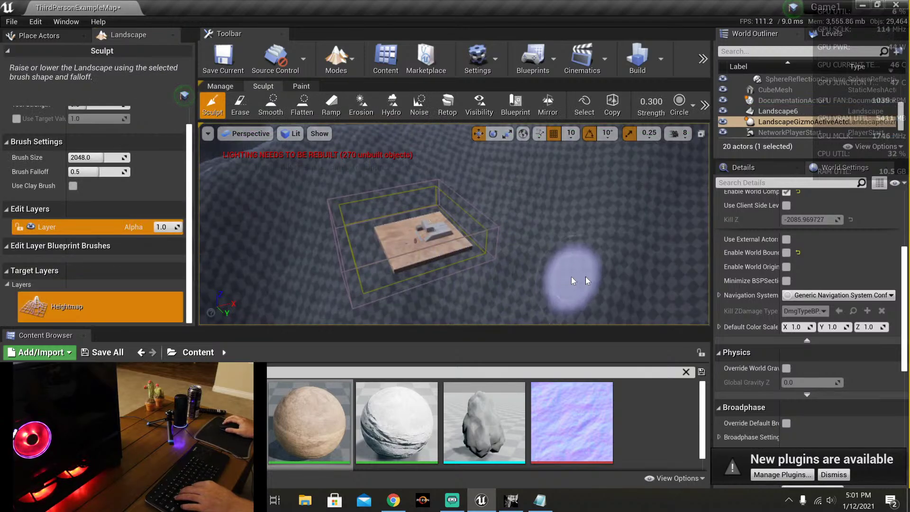
Step: Set Kill Z to -1000 in the World settings, turning world bounds checks on for the edit and off again
scroll(792, 255, up, 2)
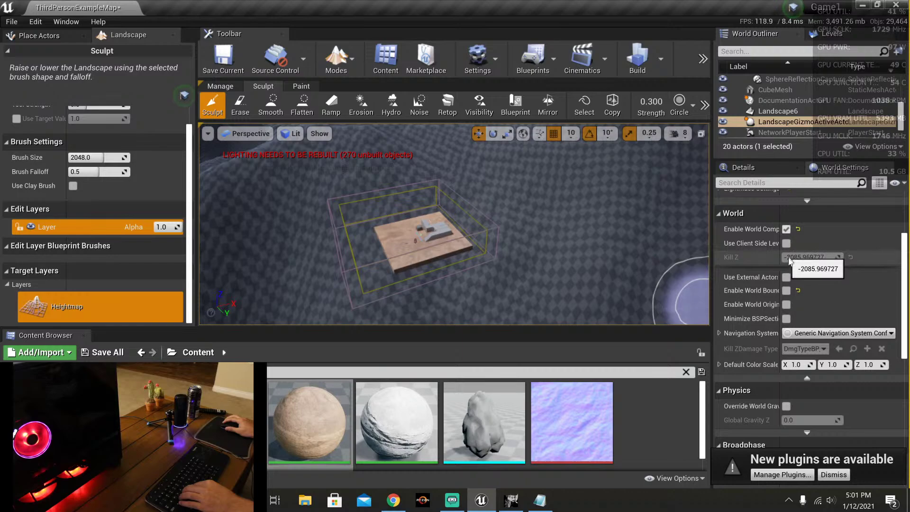
click(786, 290)
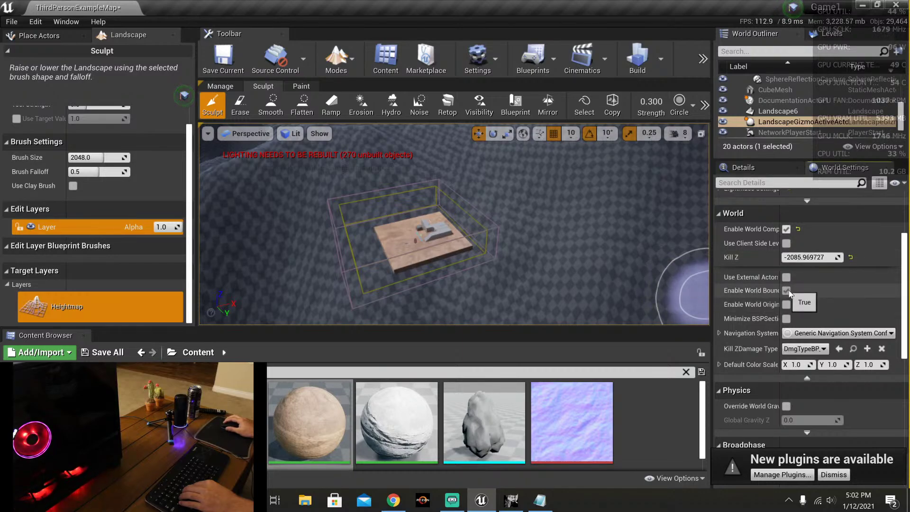
drag(831, 256, 786, 256)
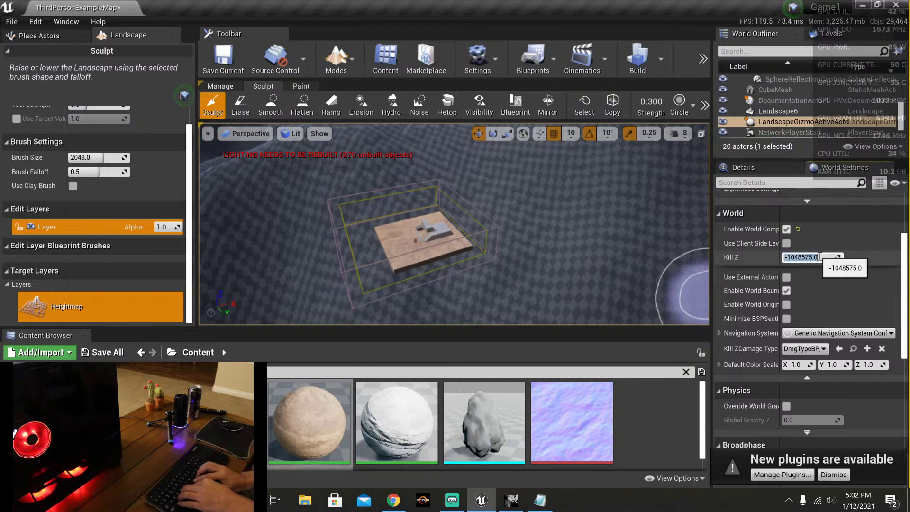
text(-1000)
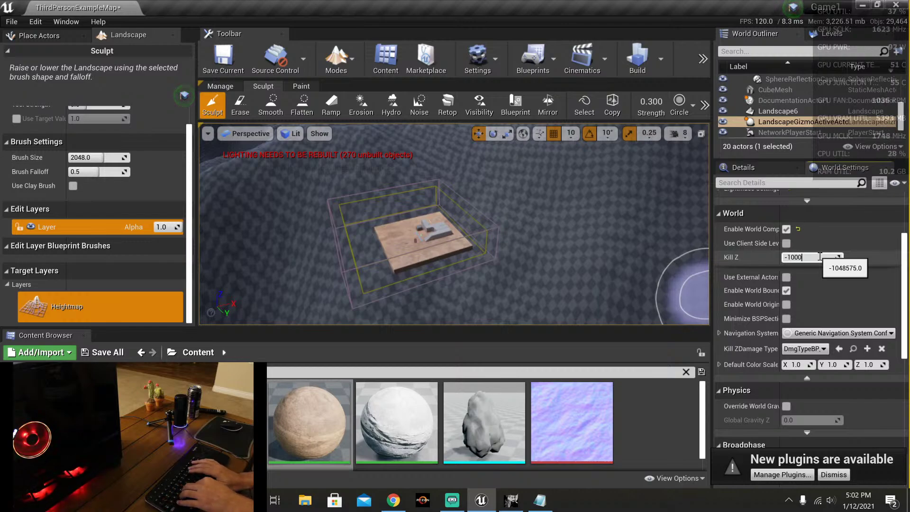
key(Return)
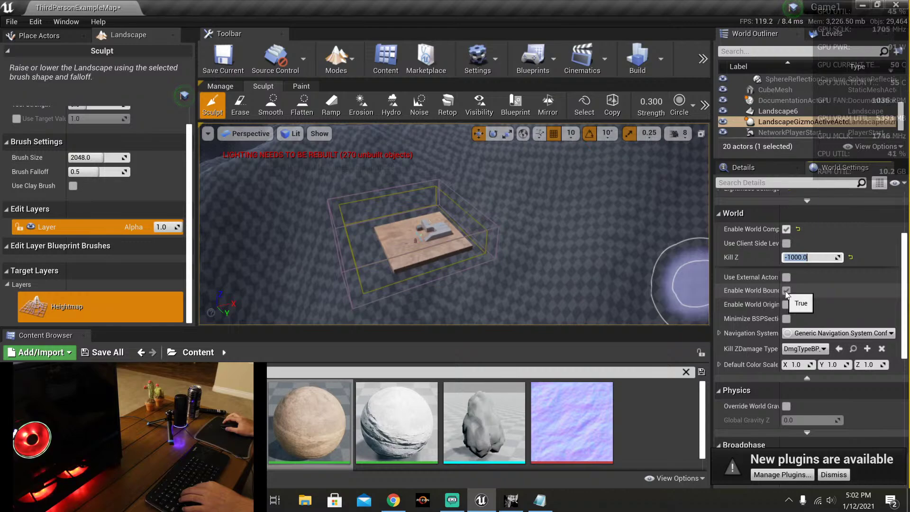
right_drag(560, 257, 428, 223)
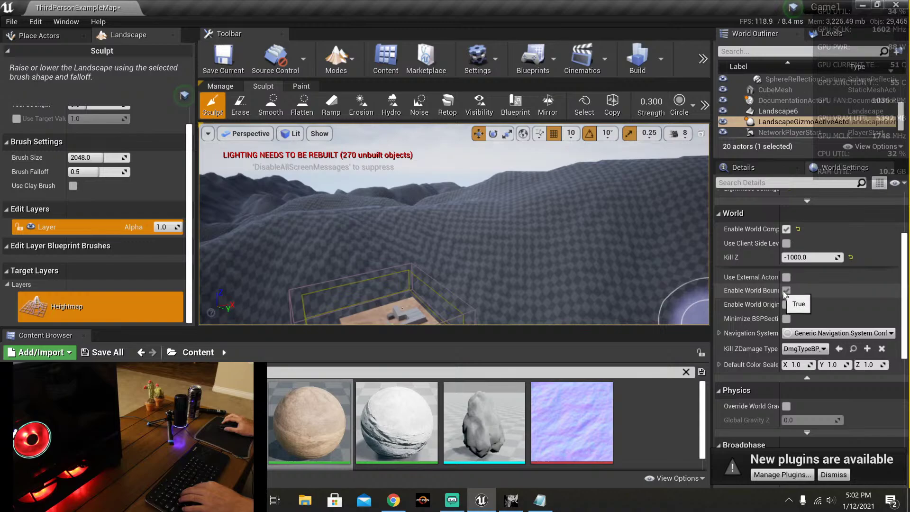
click(785, 290)
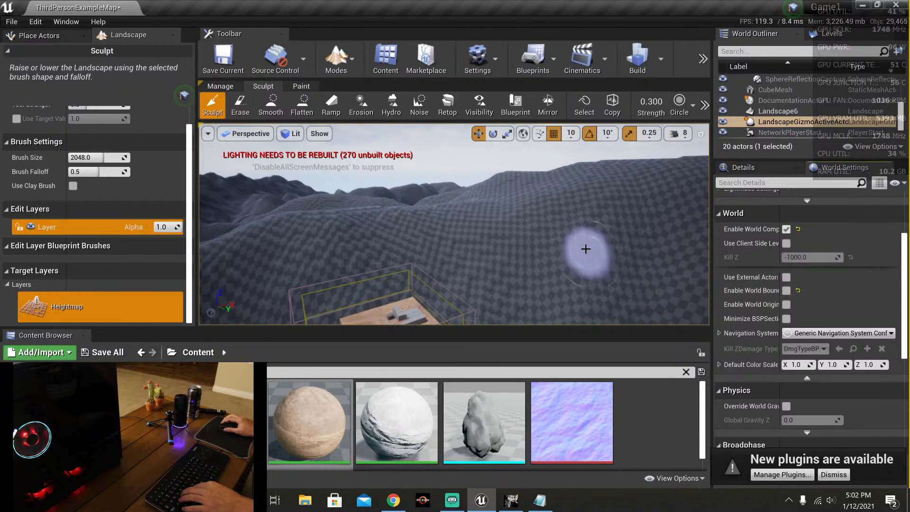
Step: Start a play session of the level with the landscape surrounding the play area
right_drag(584, 247, 545, 244)
right_drag(468, 237, 467, 226)
key(f)
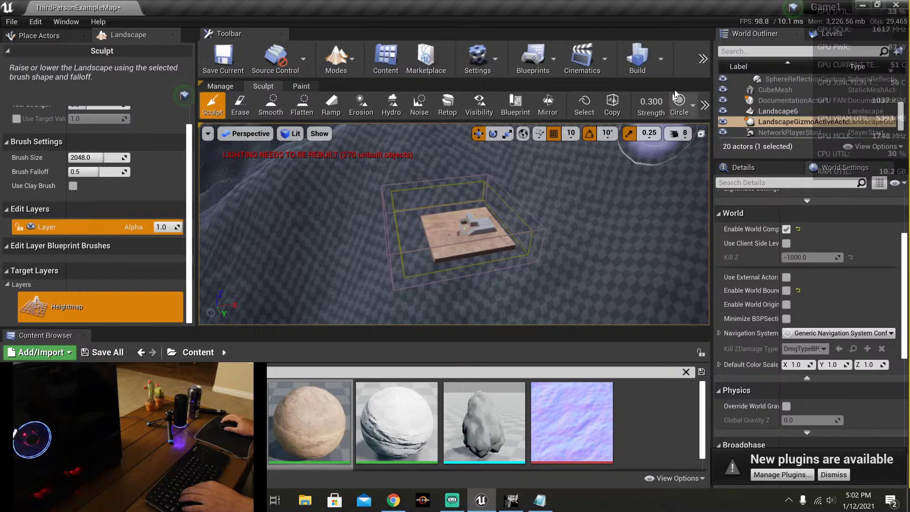
click(703, 57)
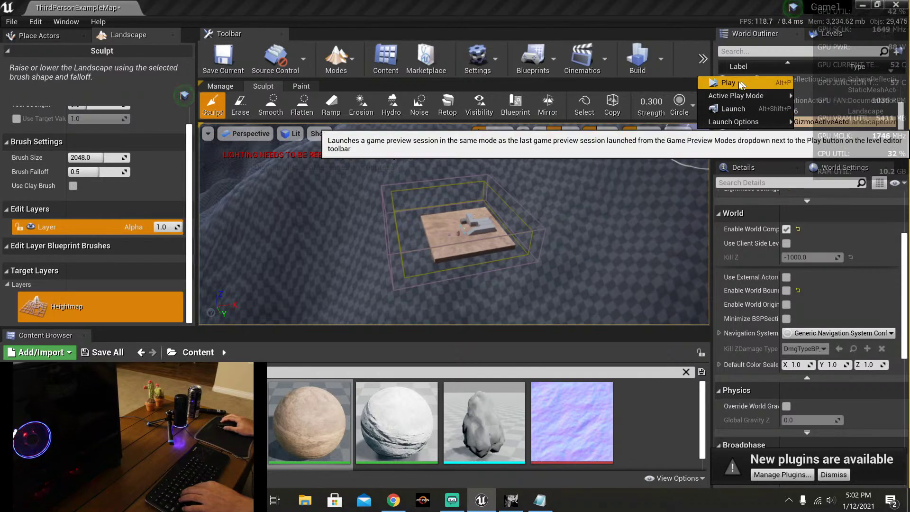
click(660, 60)
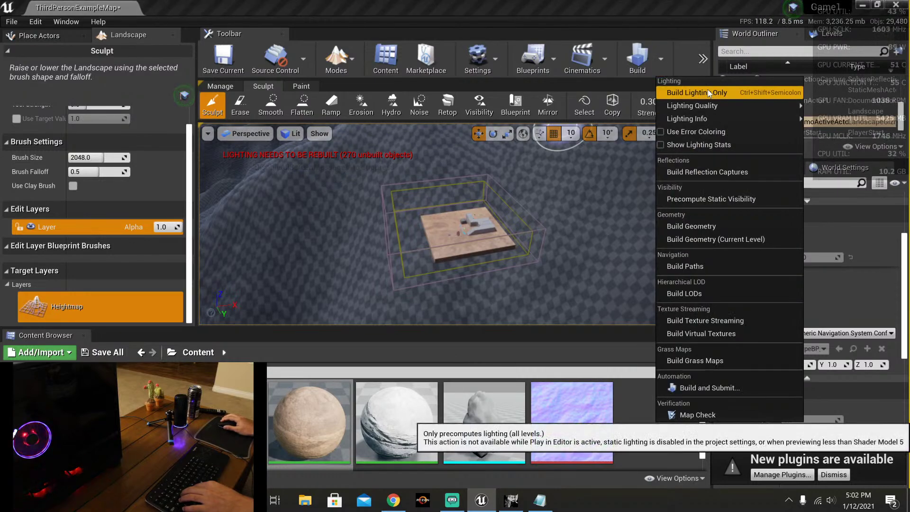
click(704, 59)
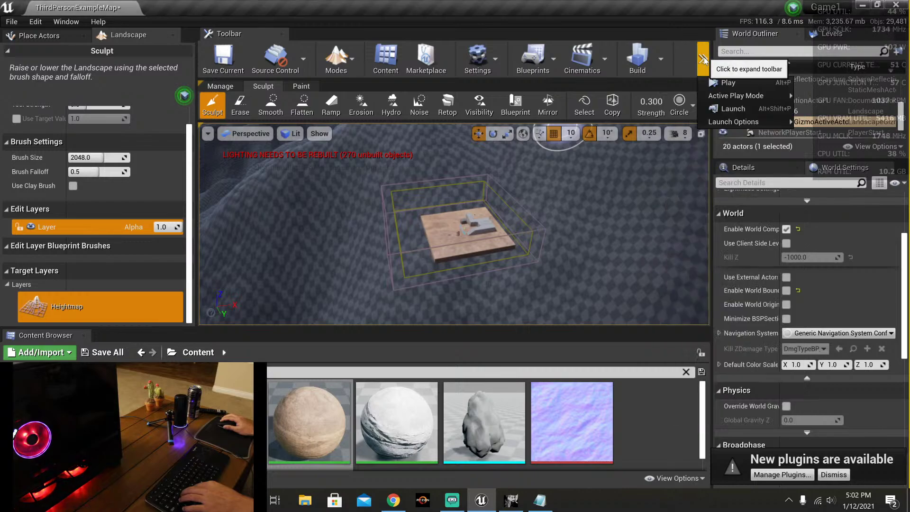
click(714, 83)
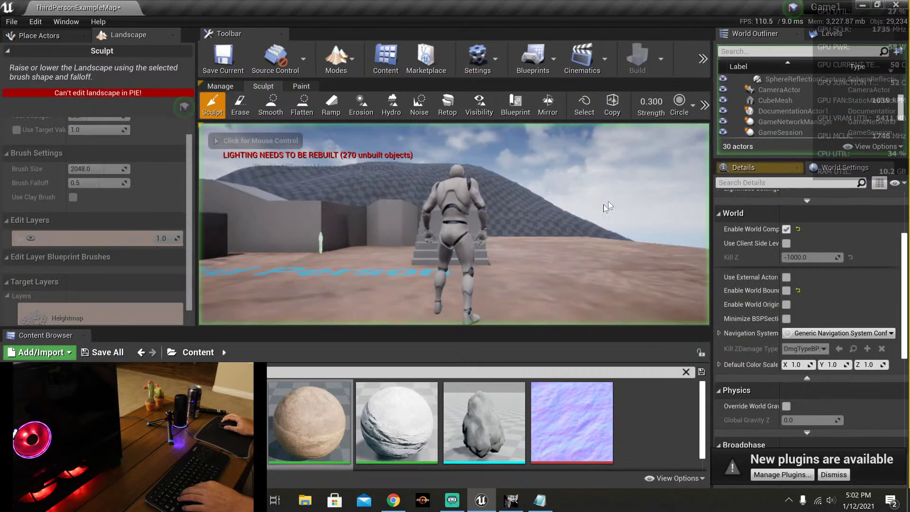
Step: Run the character up the stairs onto the raised platform and examine the hillside beyond it
click(548, 248)
key(w)
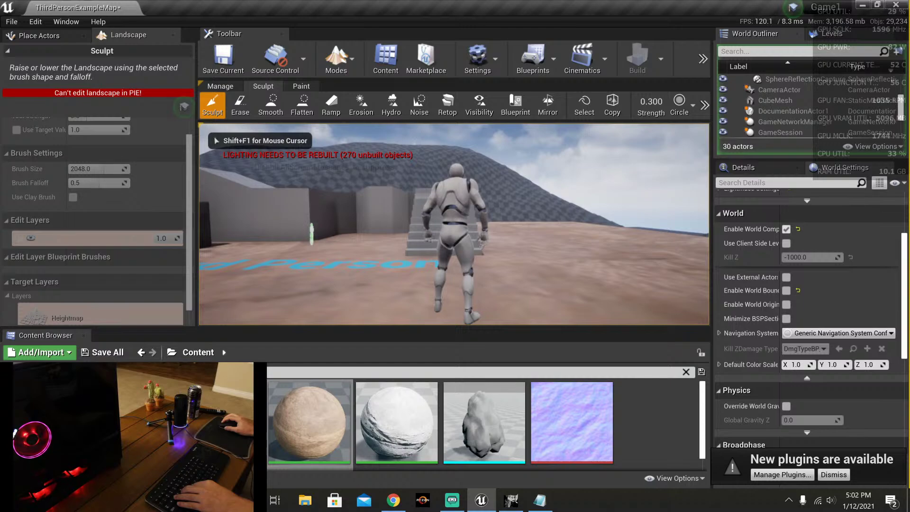
key(w)
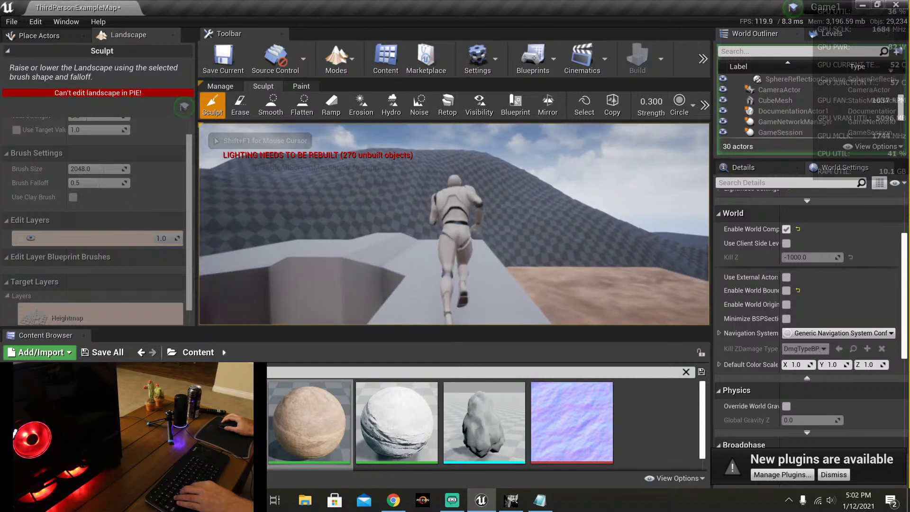
key(w)
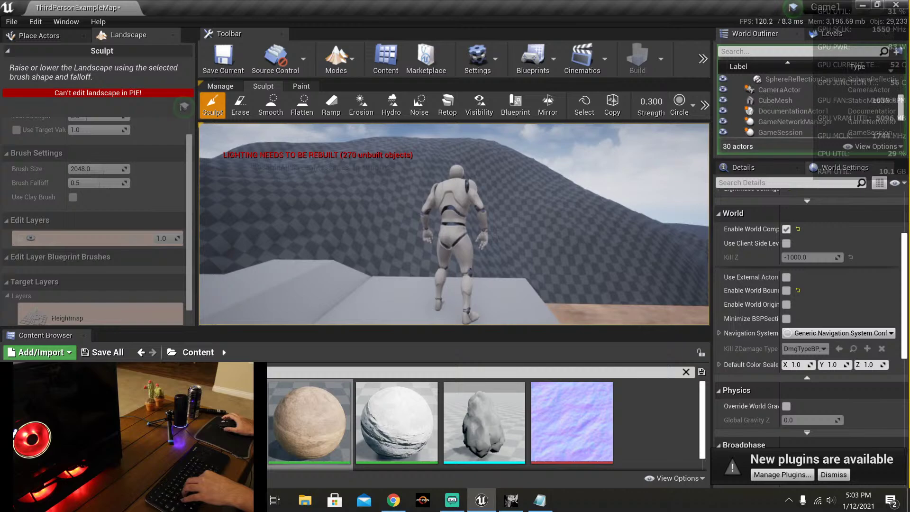
key(a)
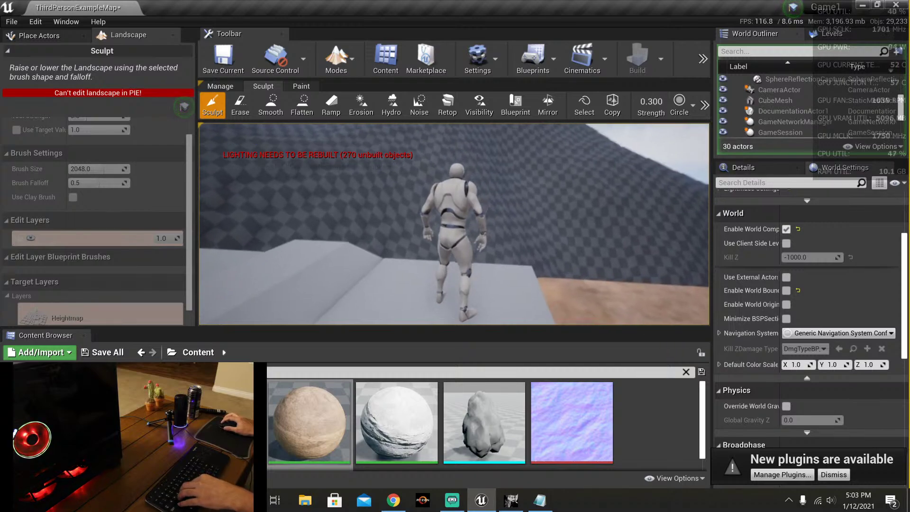
Step: Run across the platform to the top of the far ramp, examine the surrounding terrain, and end the play session
key(s)
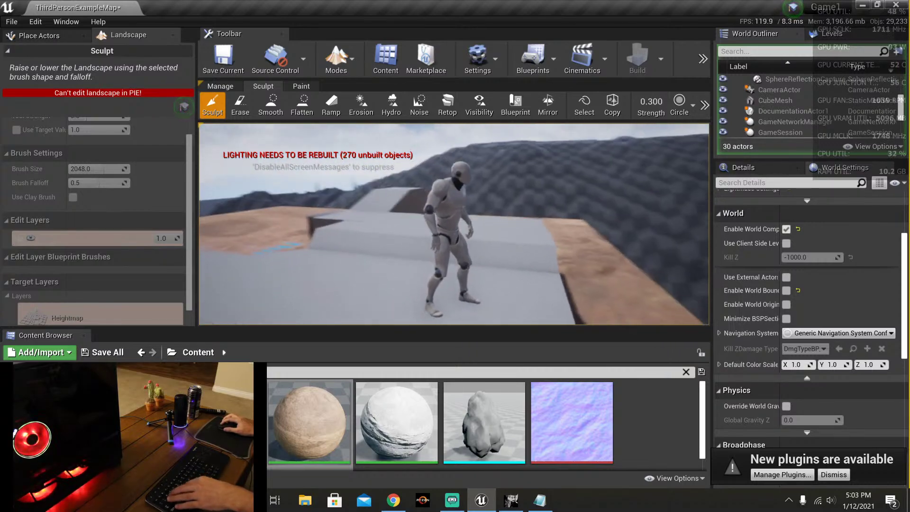
key(w)
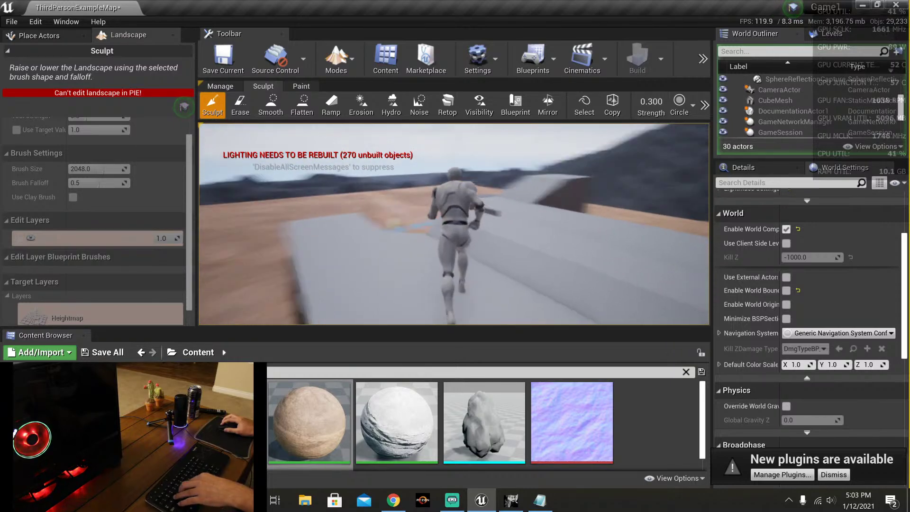
key(w)
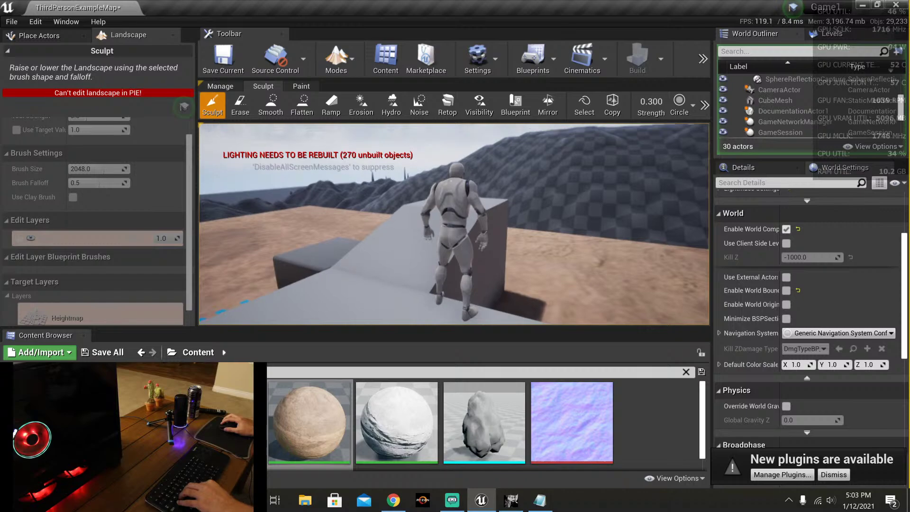
key(w)
key(w)
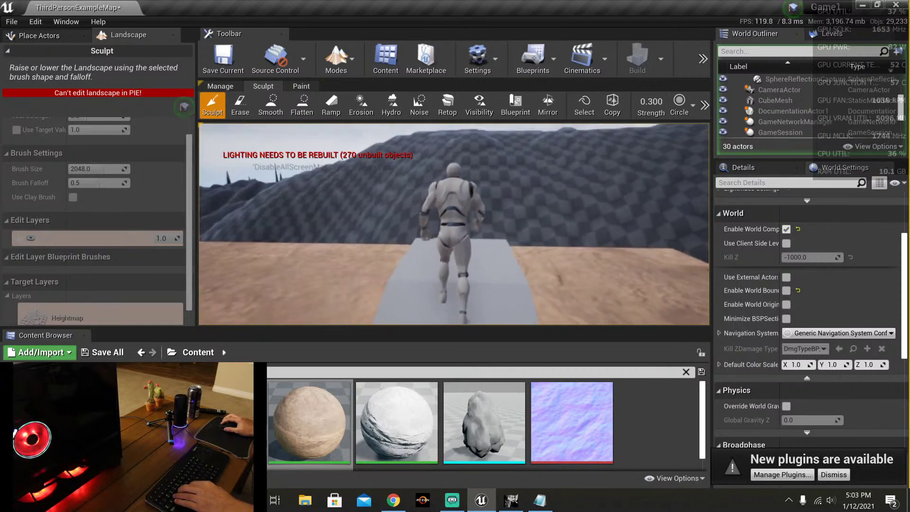
key(w)
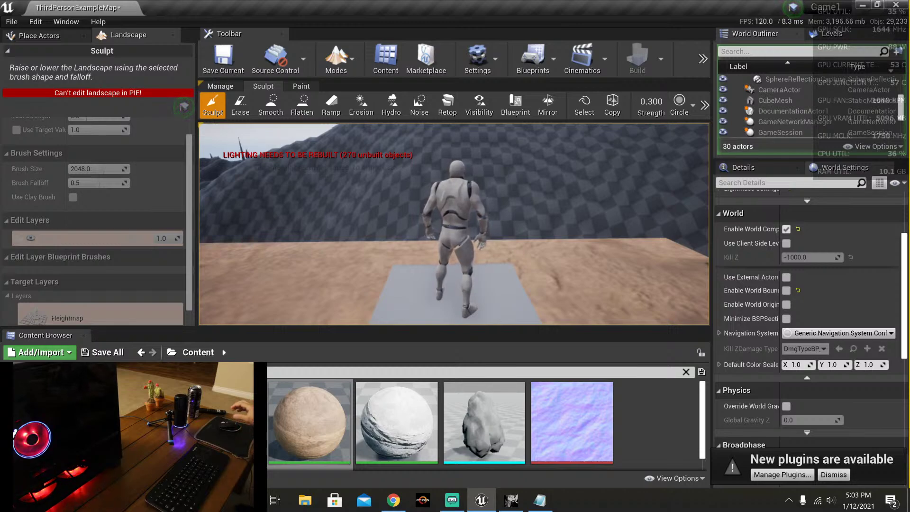
key(w)
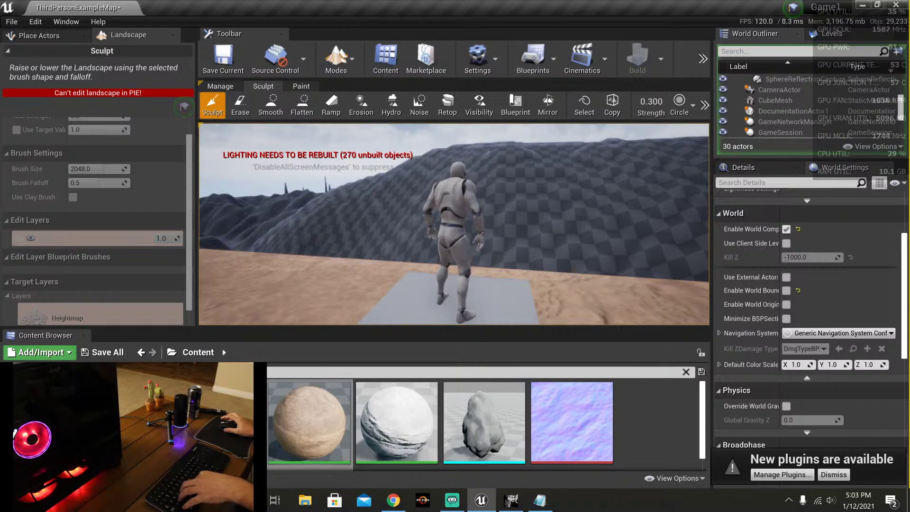
key(w)
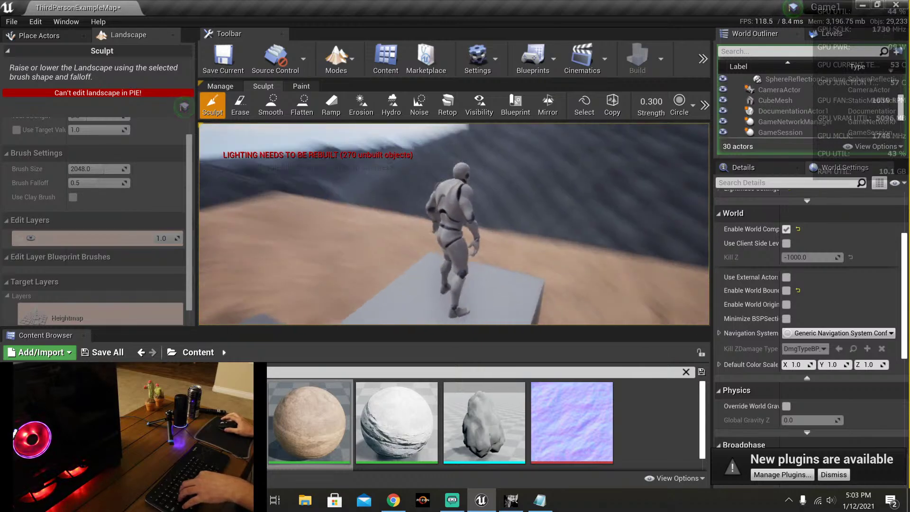
key(w)
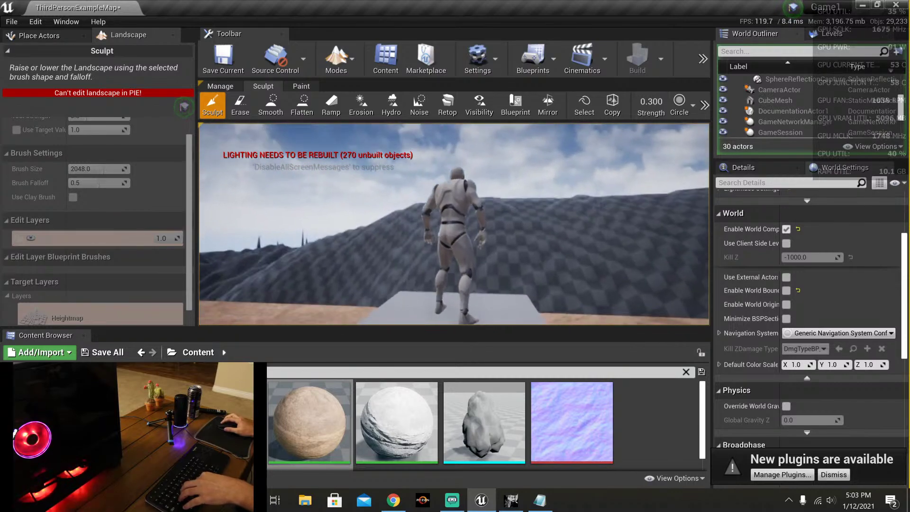
key(w)
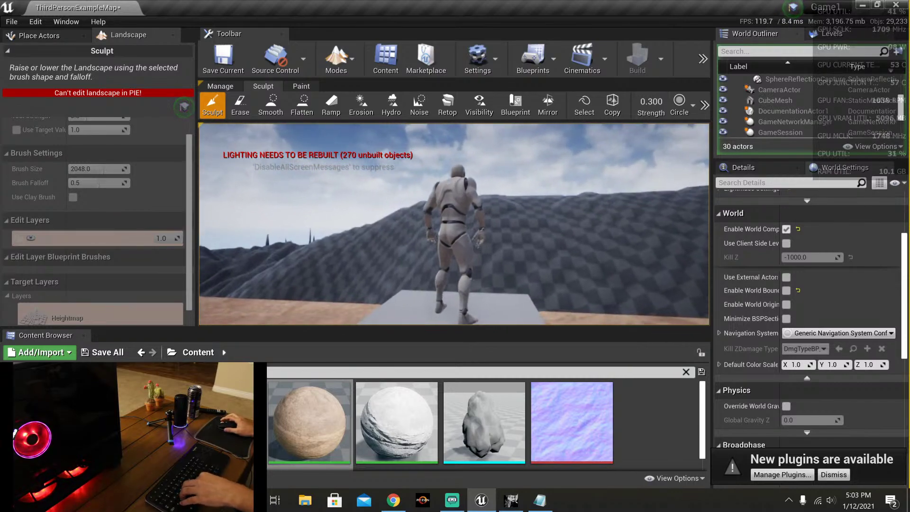
key(w)
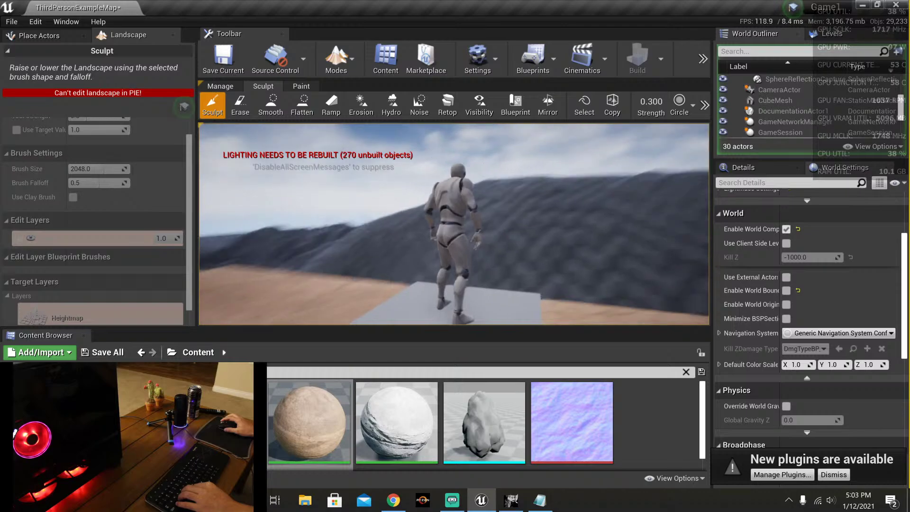
key(Escape)
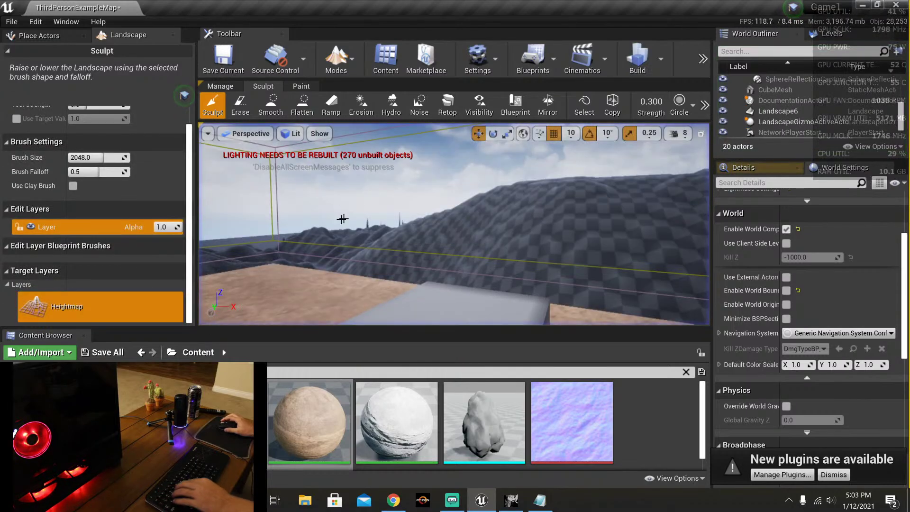
Step: Switch the editor to Select mode and delete the landscape surrounding the play area
key(s)
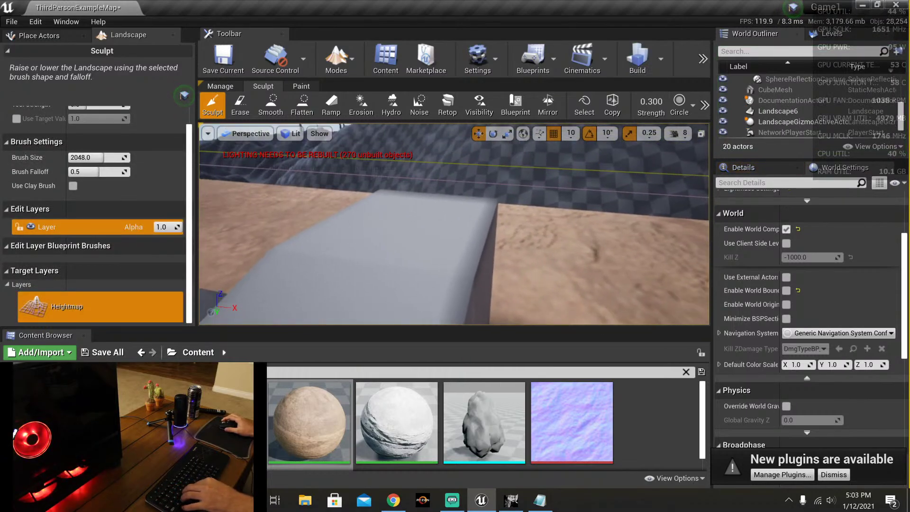
key(s)
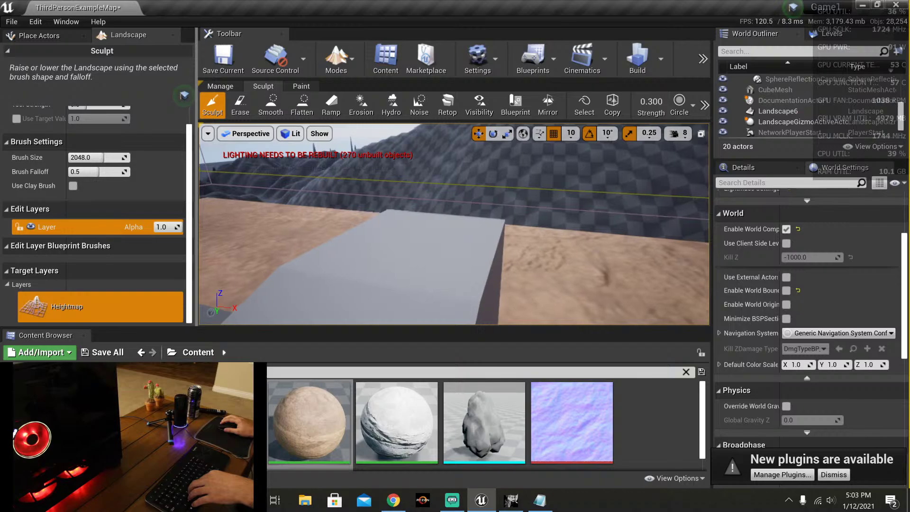
mouse_move(247, 276)
right_down()
mouse_move(228, 274)
mouse_move(417, 219)
mouse_move(379, 216)
mouse_move(445, 225)
right_up()
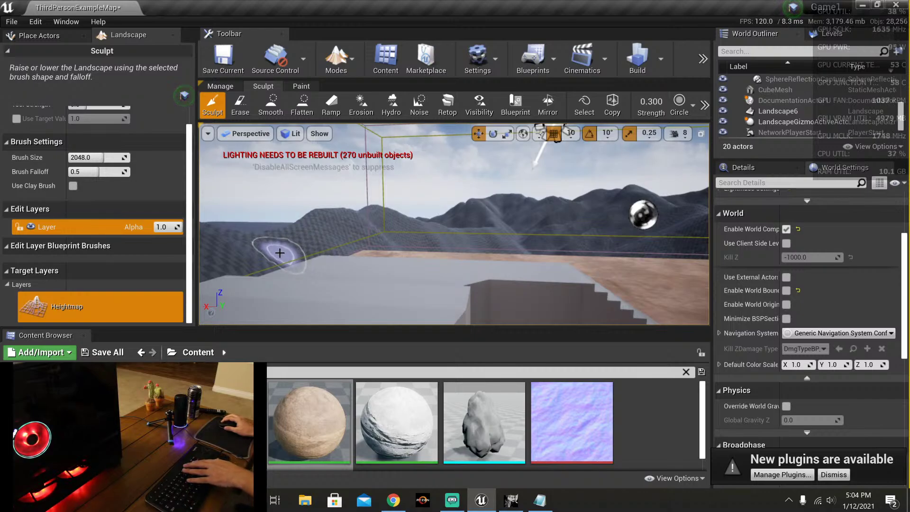
click(324, 65)
click(340, 93)
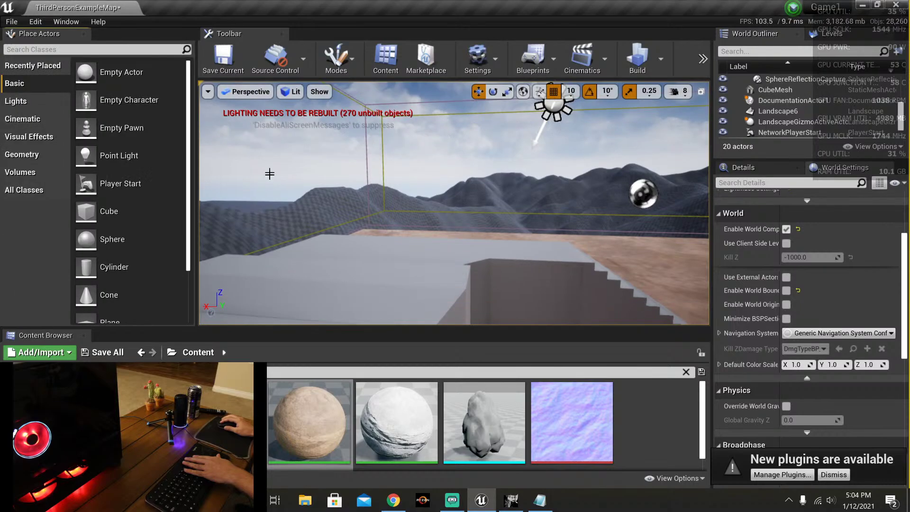
click(280, 227)
key(Delete)
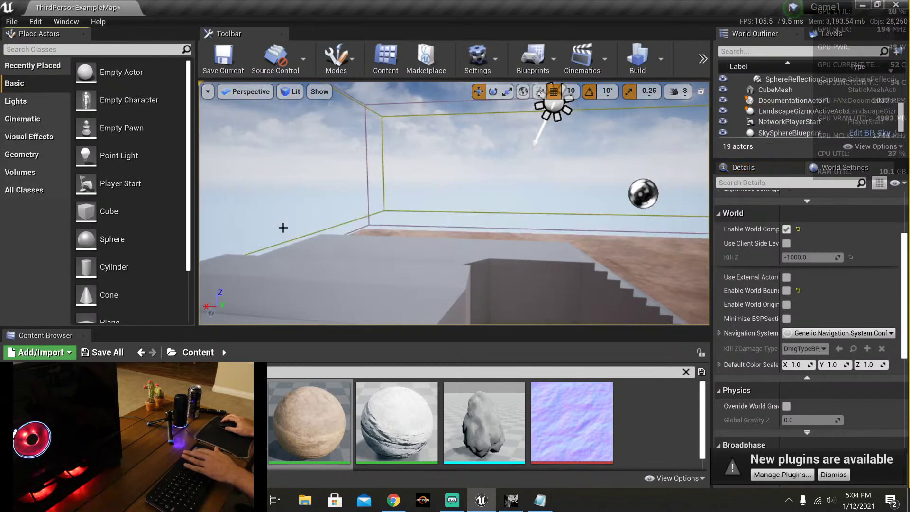
drag(283, 228, 227, 171)
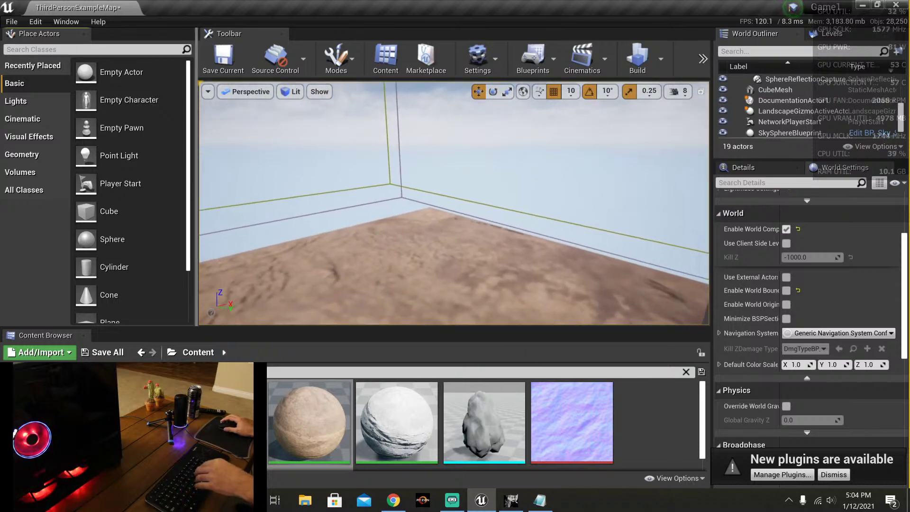
mouse_move(347, 180)
mouse_down()
mouse_move(398, 176)
mouse_move(398, 156)
mouse_move(348, 180)
mouse_up()
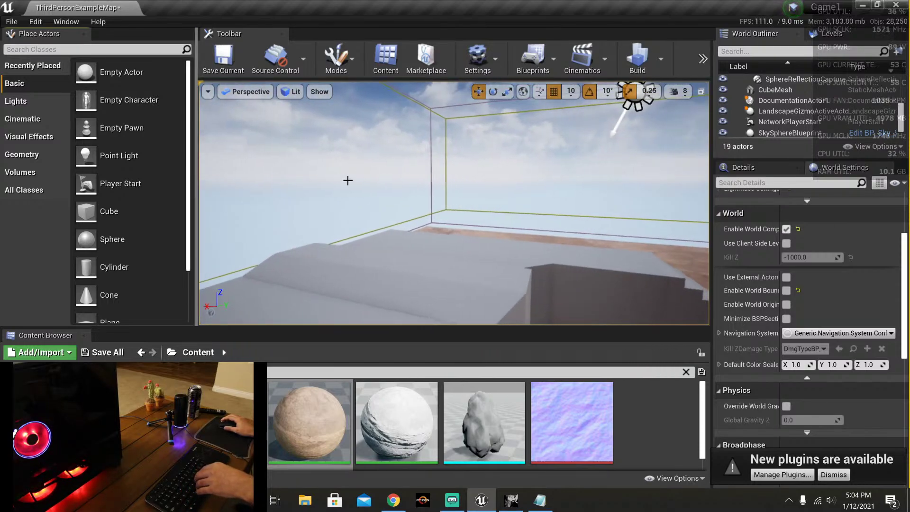
key(1)
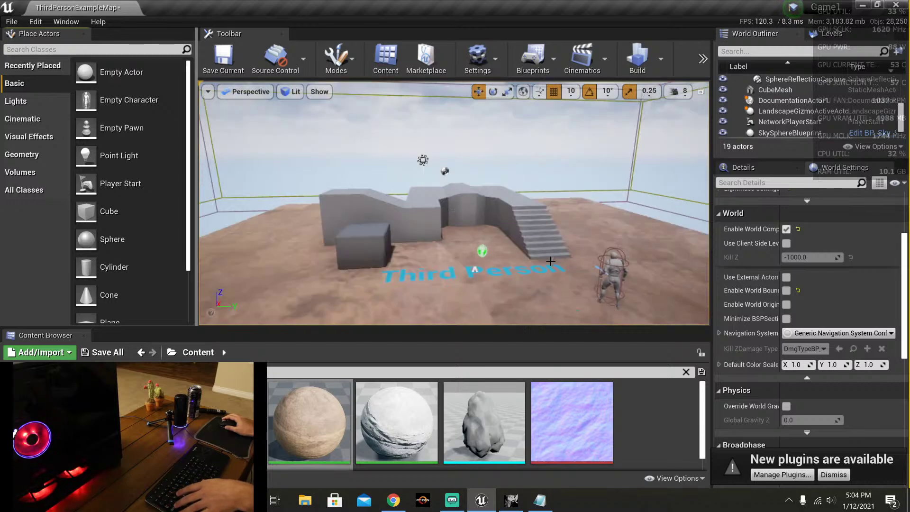
right_drag(530, 267, 606, 199)
key(1)
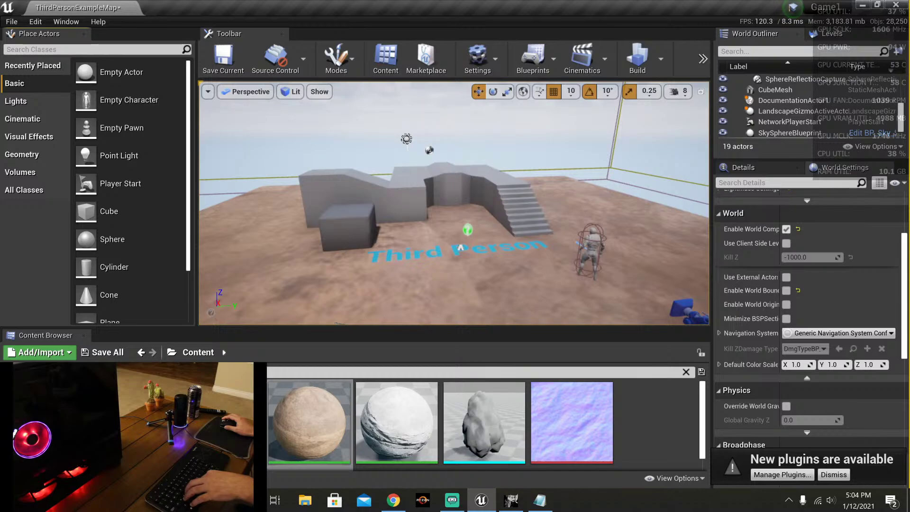
right_drag(531, 267, 542, 245)
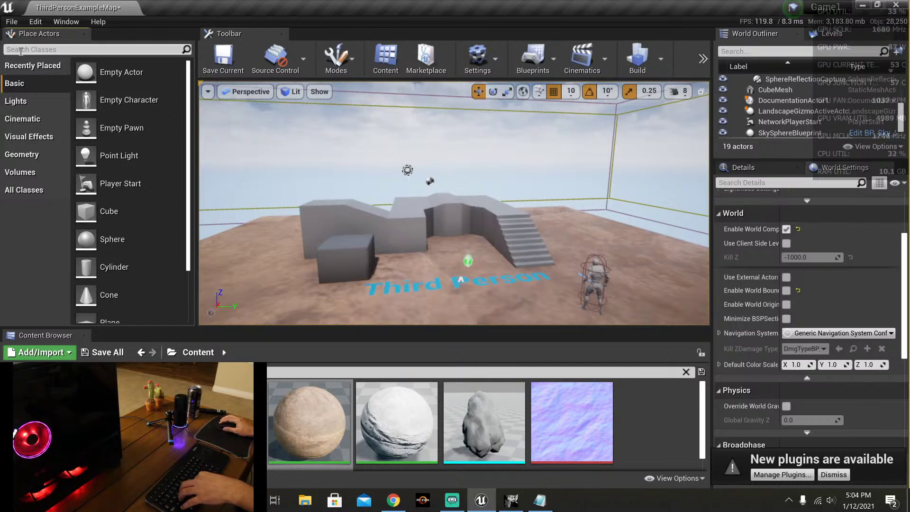
Step: Find the water plugins and enable both Water and Shallow Water, accepting the use of the beta version
click(37, 23)
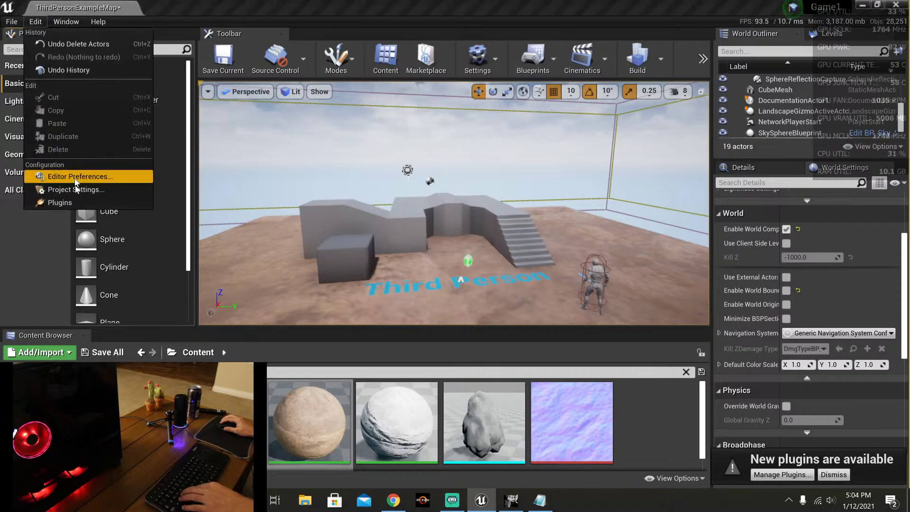
click(73, 202)
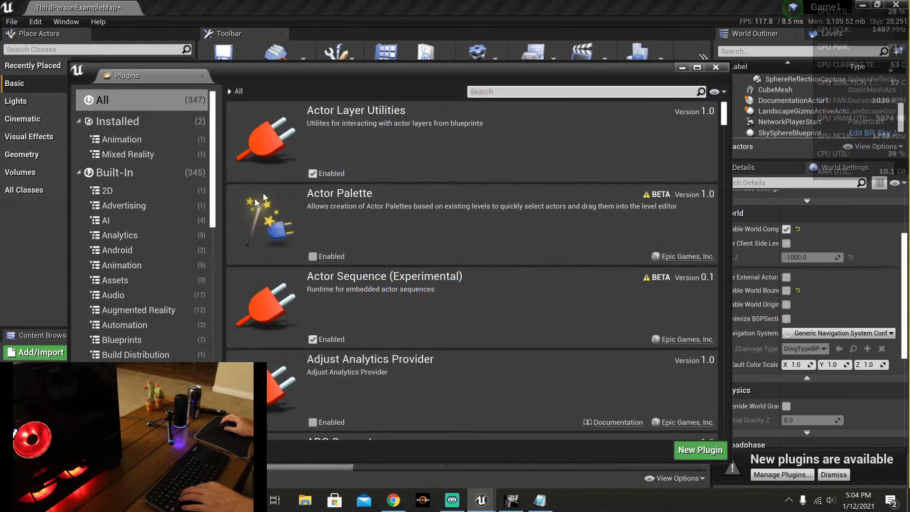
click(484, 90)
text(water)
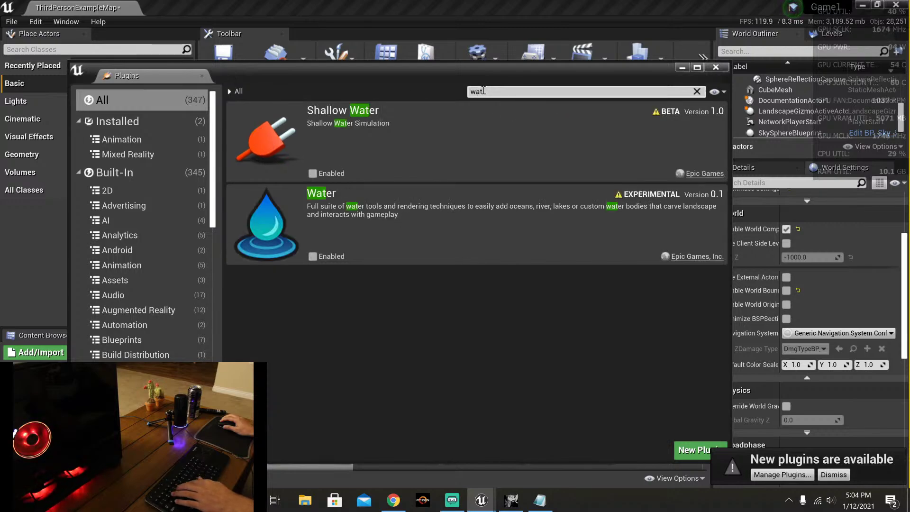
click(312, 256)
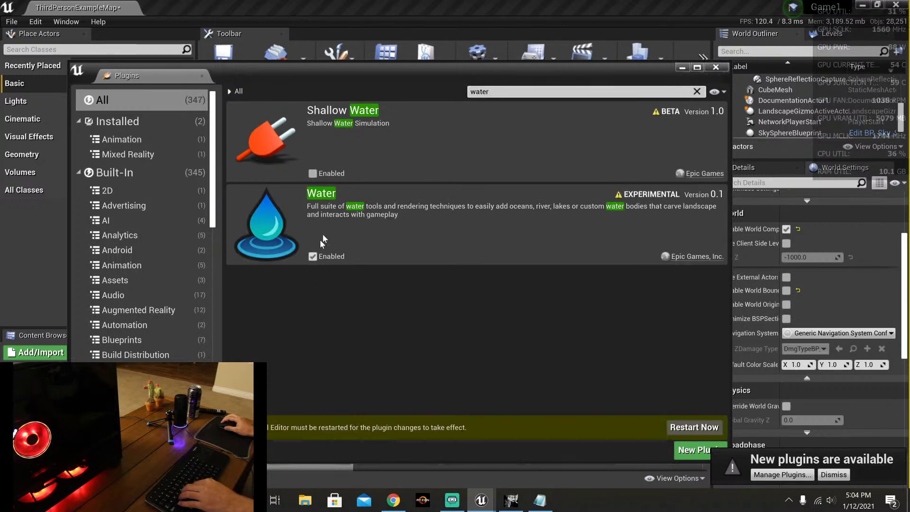
click(312, 173)
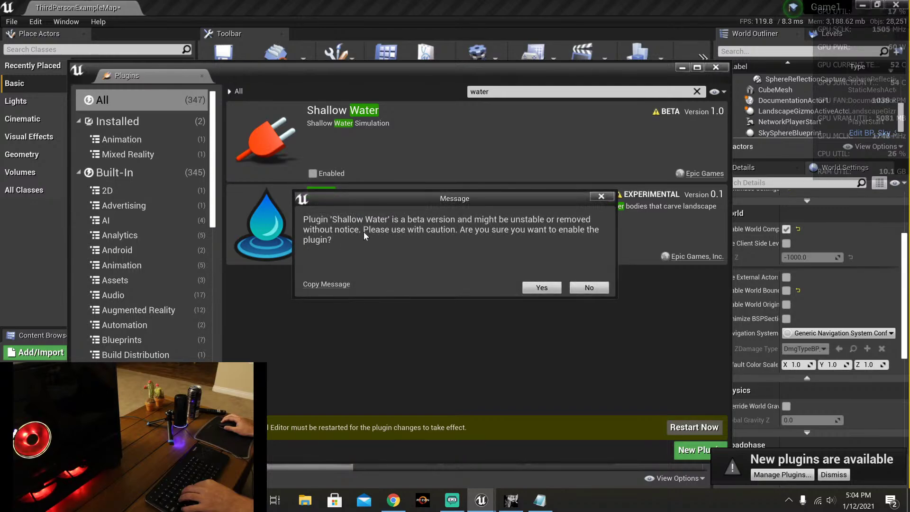
click(544, 287)
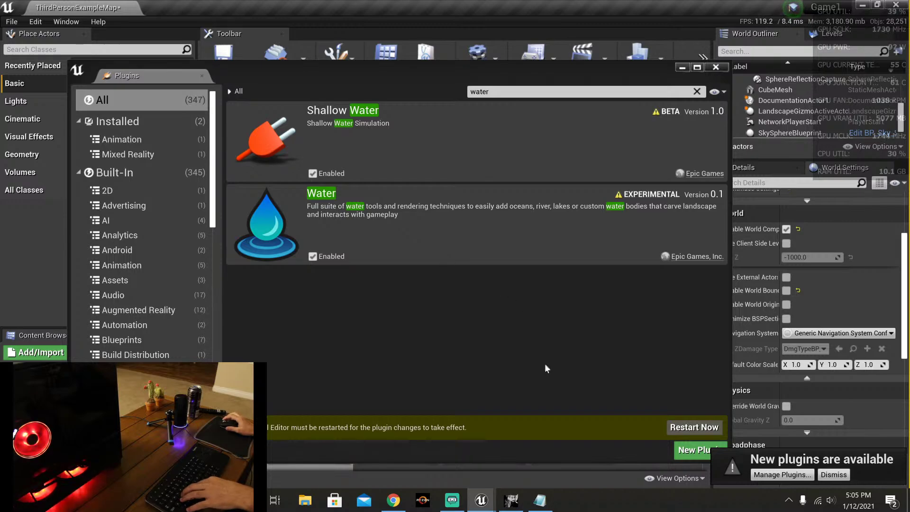
Step: Restart the editor to apply the plugin changes, saving the ThirdPersonExampleMap level and its built data
click(692, 427)
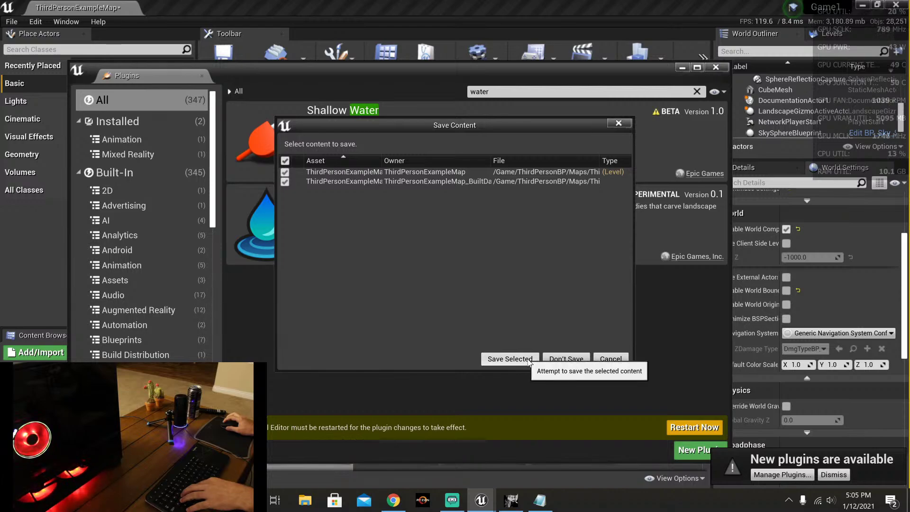
click(509, 359)
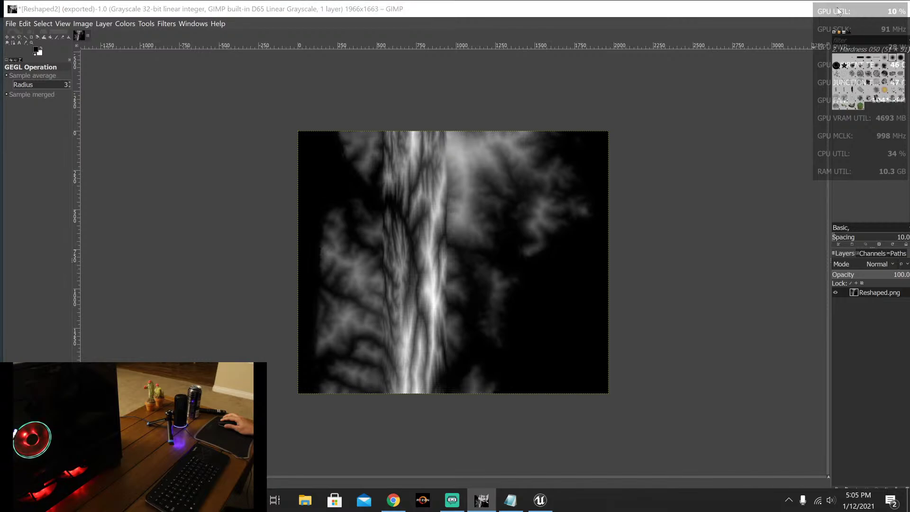
key(alt+Tab)
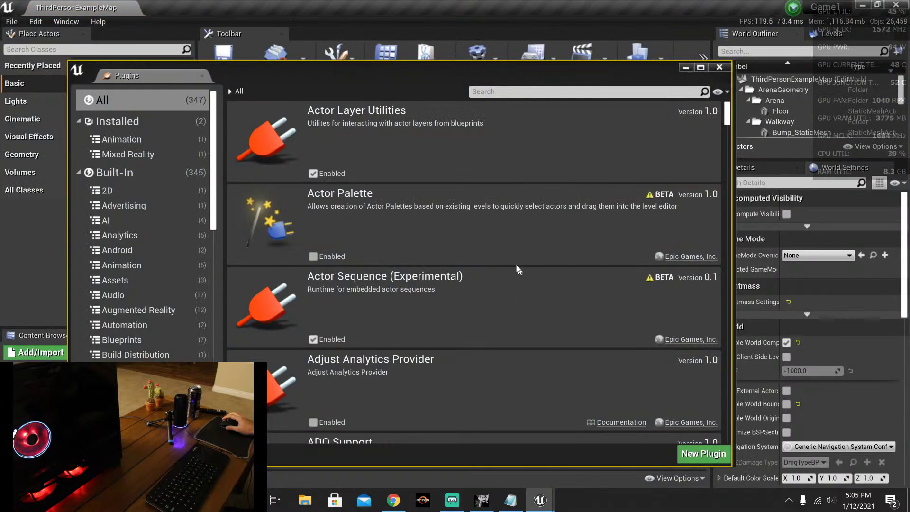
Step: Enable the Volumetrics plugin and restart the editor to apply it
click(516, 91)
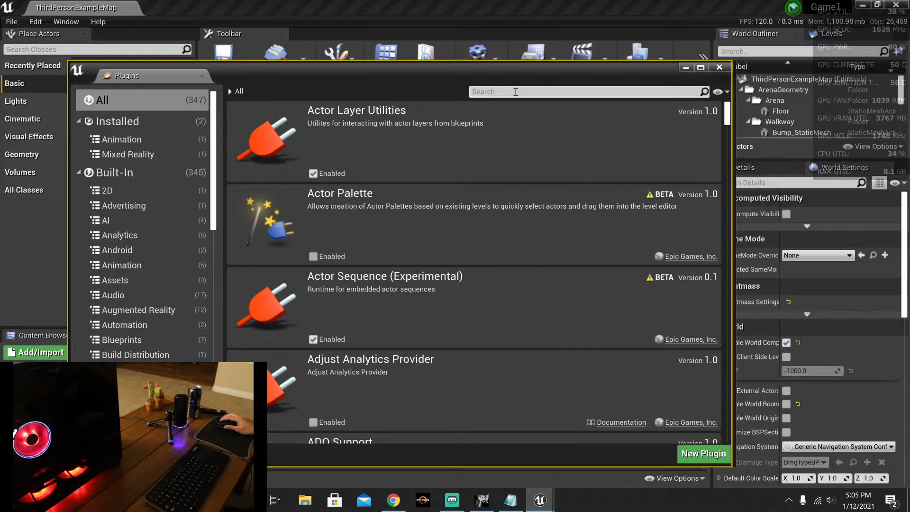
text(volumetrics)
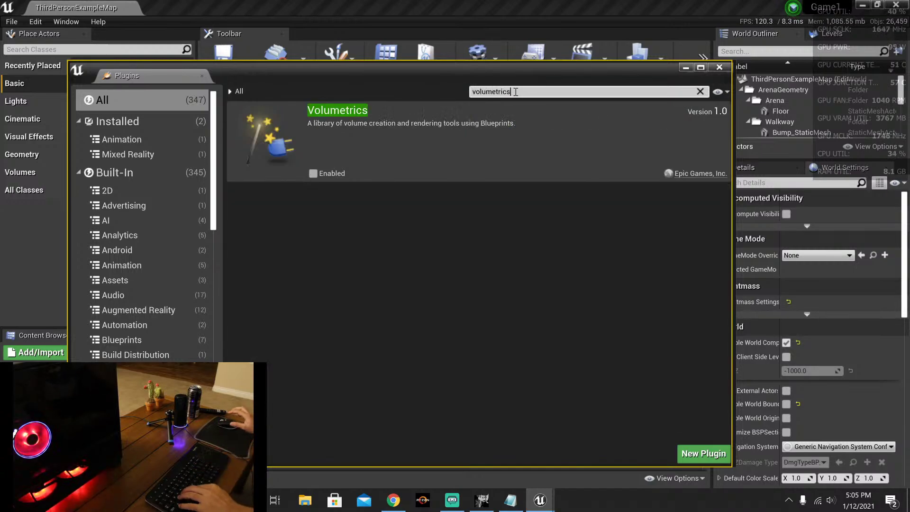
click(314, 174)
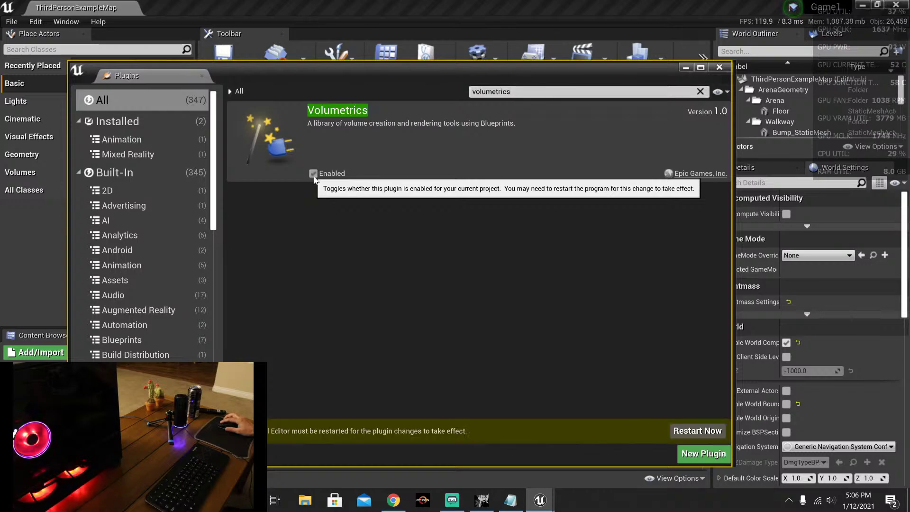
click(695, 431)
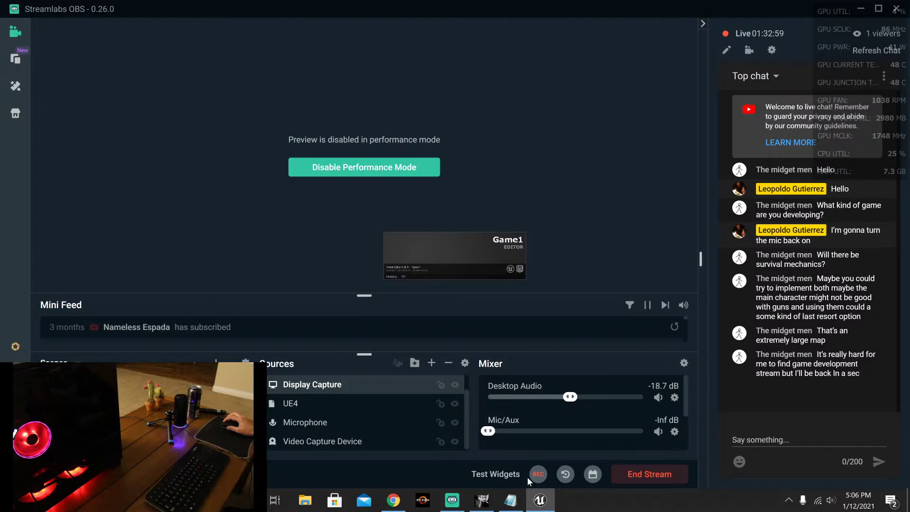
Step: Return to the reloaded Game1 project in Unreal Editor and close the Plugins window
click(456, 503)
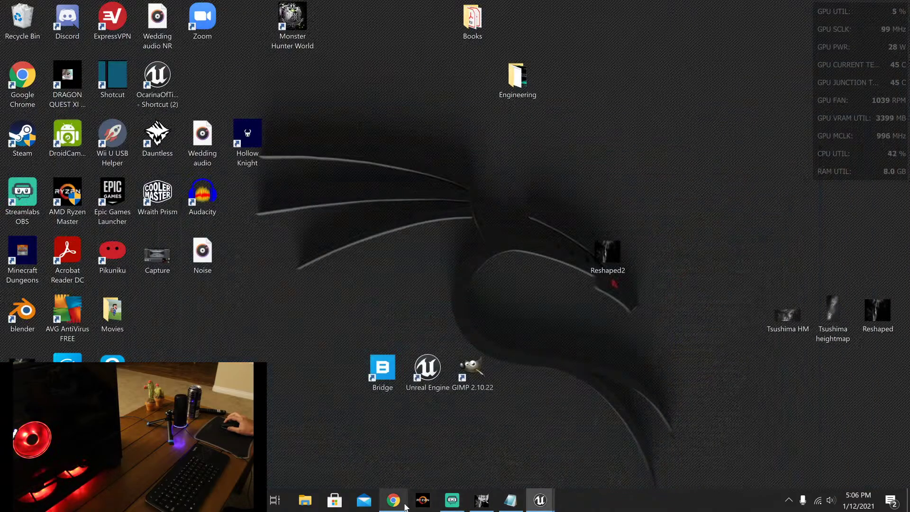
click(404, 505)
mouse_move(540, 500)
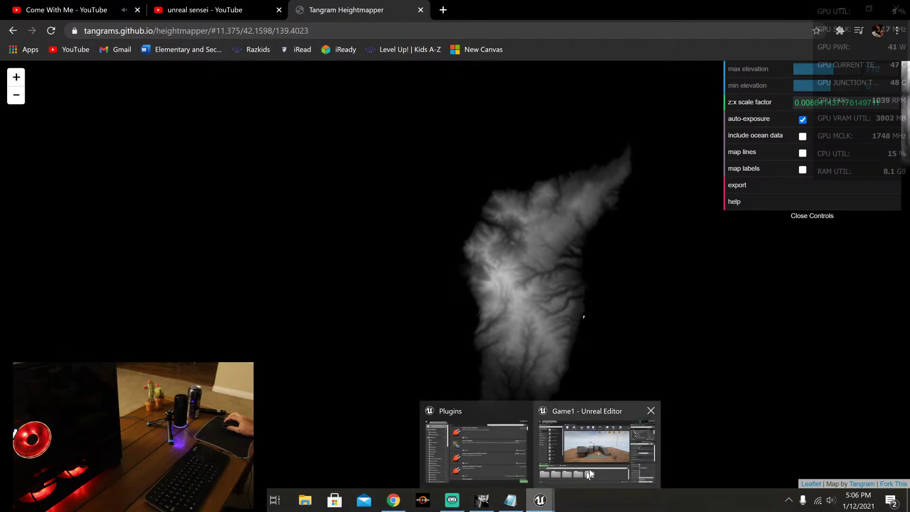
click(589, 474)
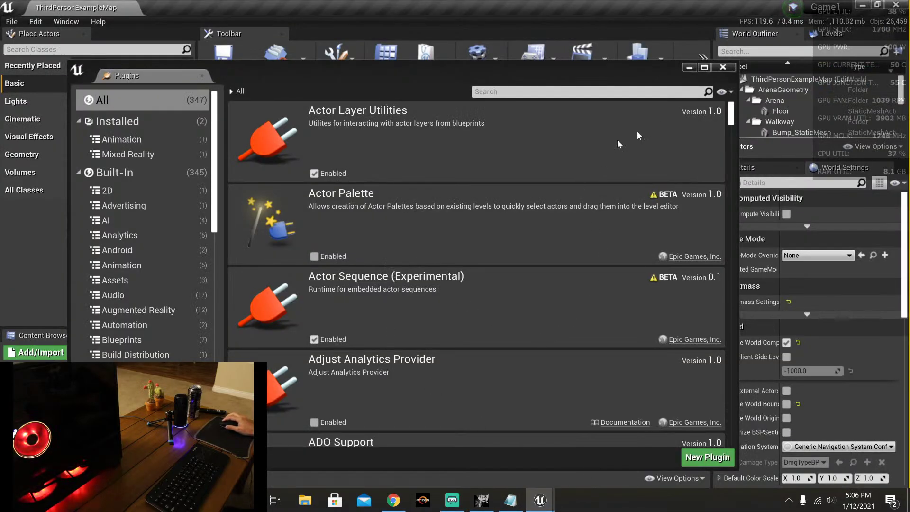
click(720, 68)
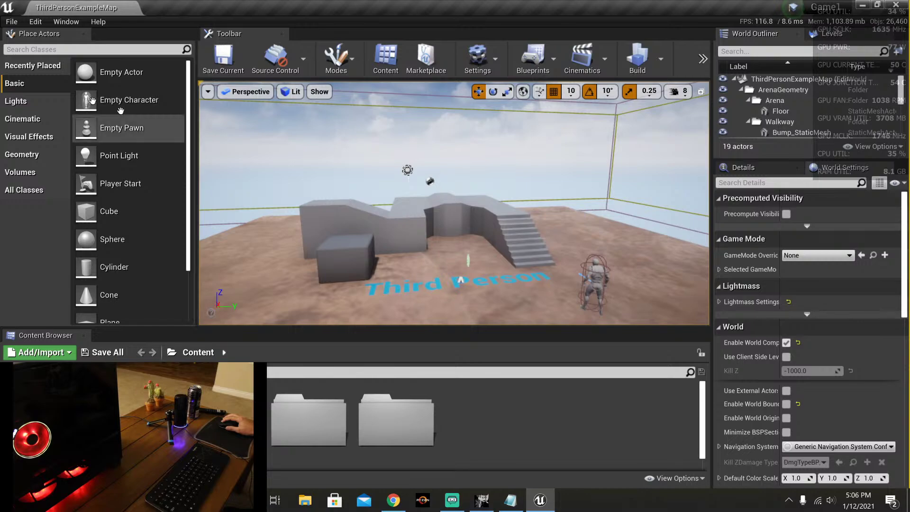
Step: Filter the placeable actors by "water"
click(63, 48)
text(wa)
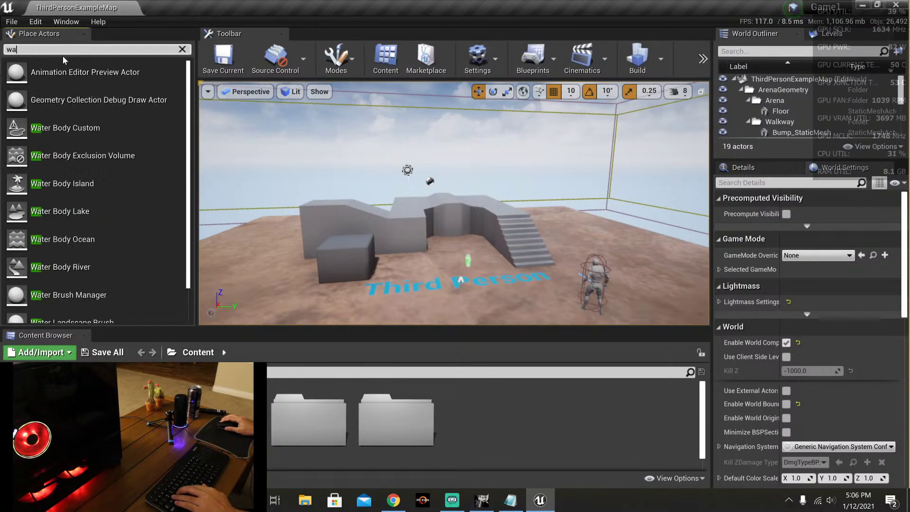
text(ter)
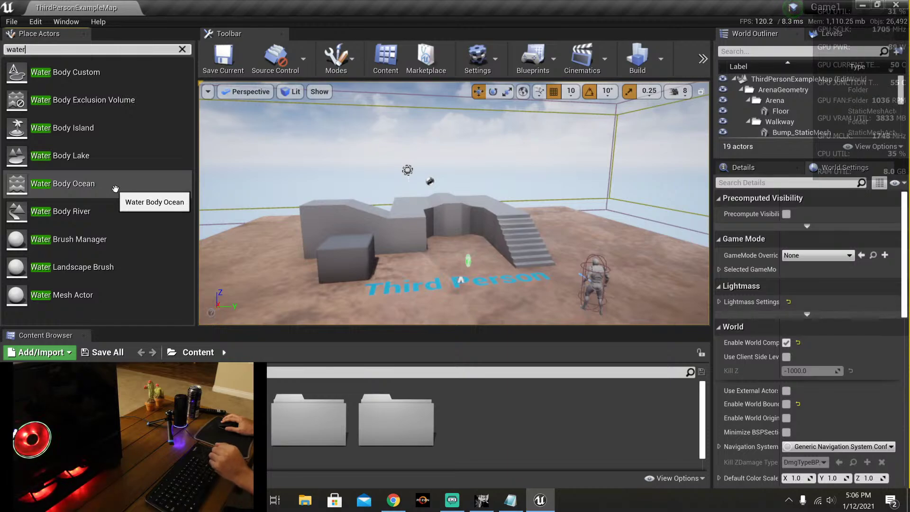
Step: Place a Water Body Ocean actor in the level beside the third-person play structures and frame it in the view
drag(115, 188, 286, 286)
key(f)
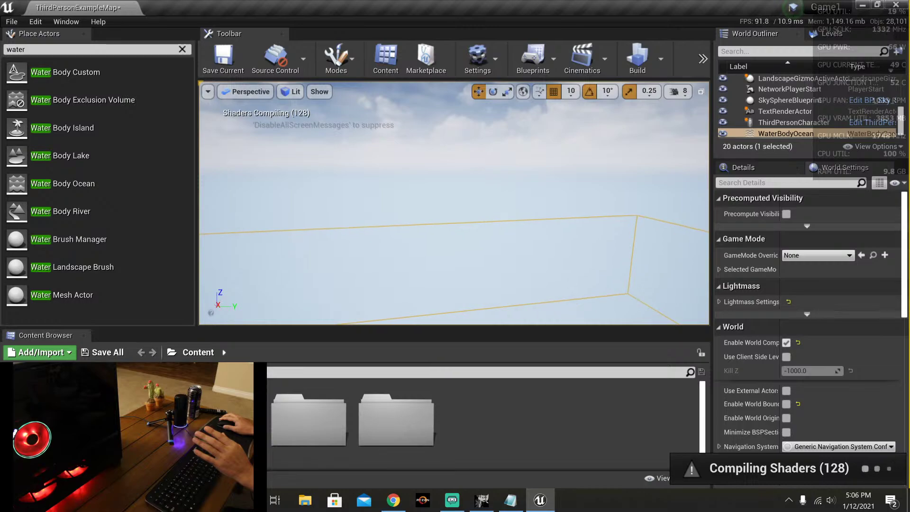
scroll(444, 260, down, 5)
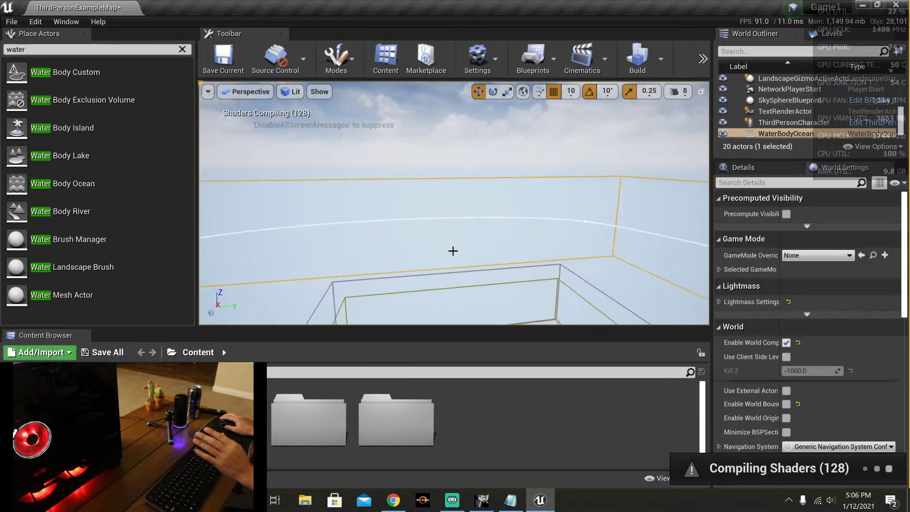
scroll(457, 242, down, 5)
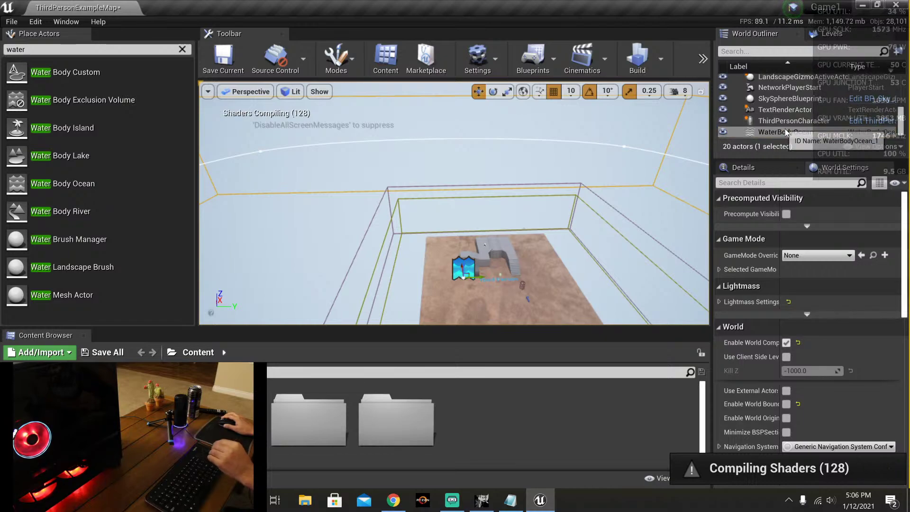
Step: Select the WaterBodyOcean actor in the level's actor list and delete it
click(805, 132)
scroll(805, 129, up, 5)
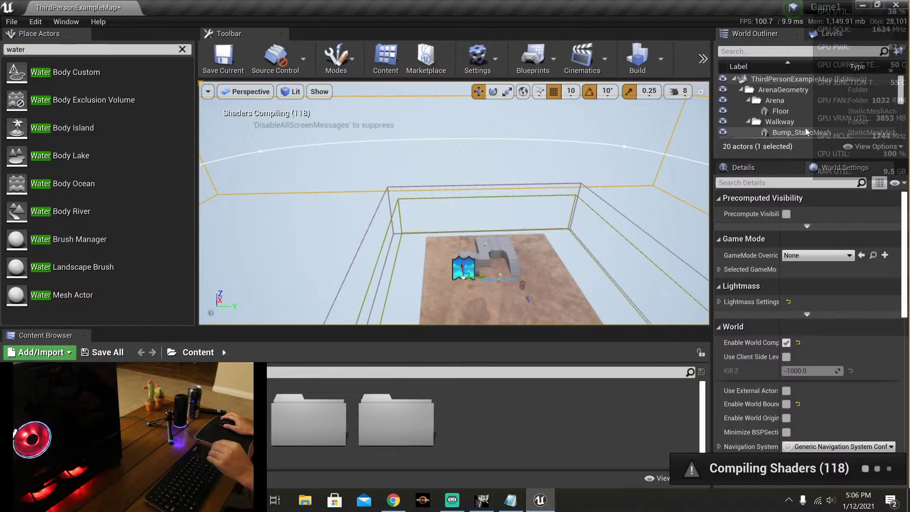
scroll(806, 130, down, 5)
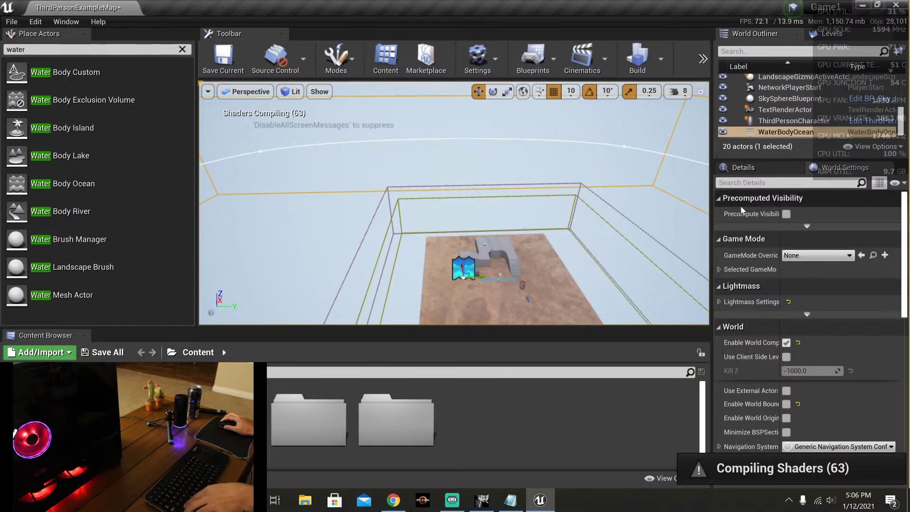
click(777, 132)
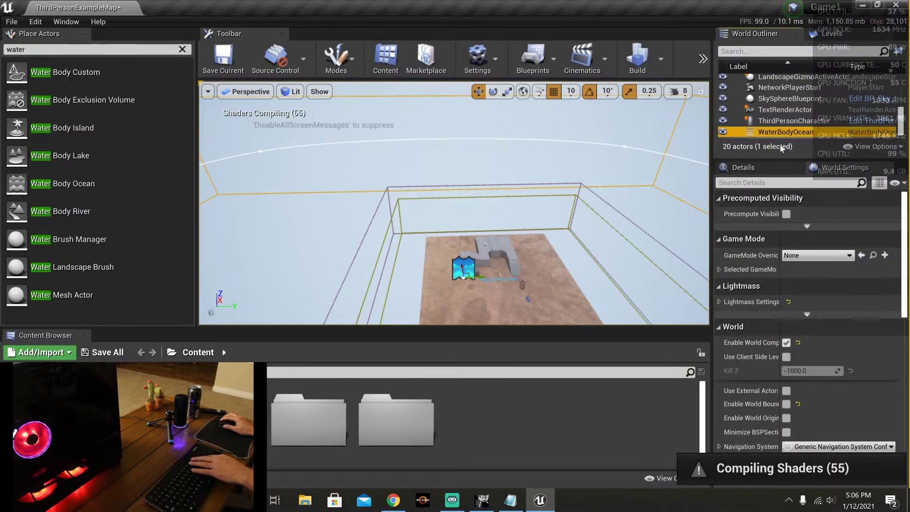
key(Delete)
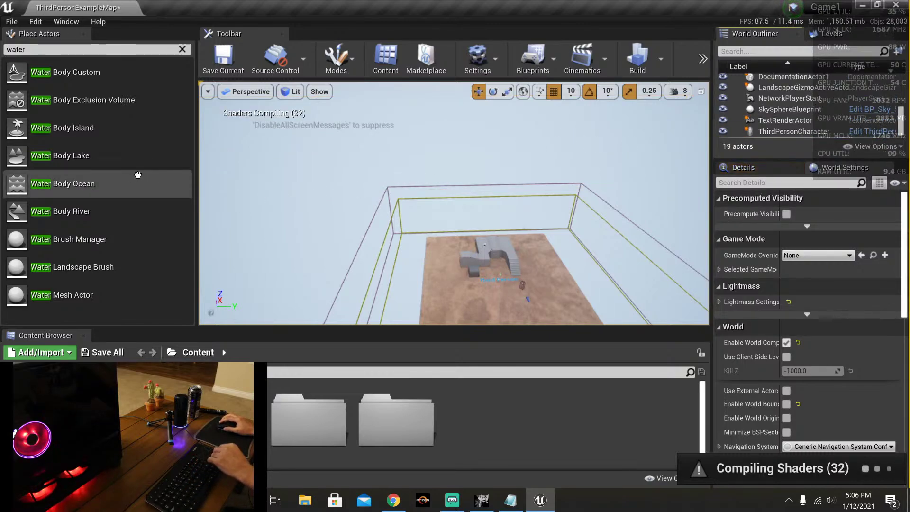
Step: Place a Water Brush Manager on the floor beside the play structures and add a Water Body Ocean in front of them
drag(133, 240, 384, 284)
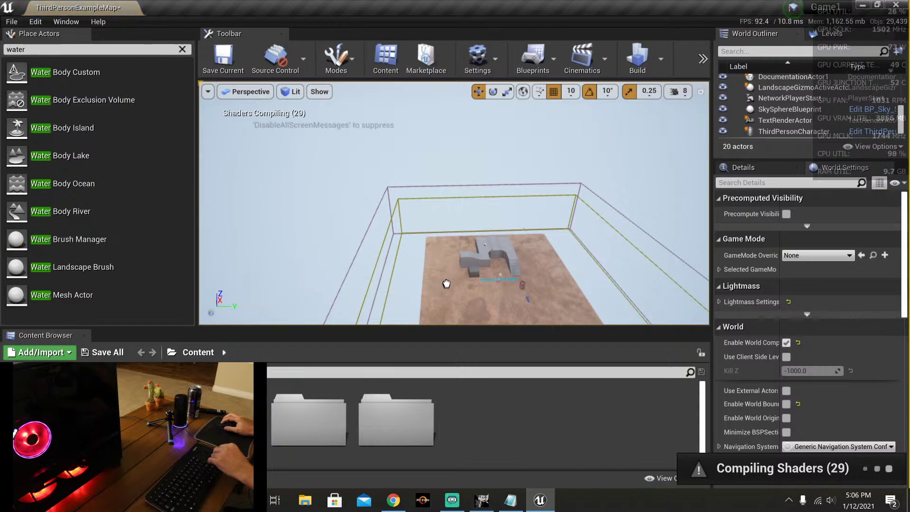
drag(446, 284, 447, 266)
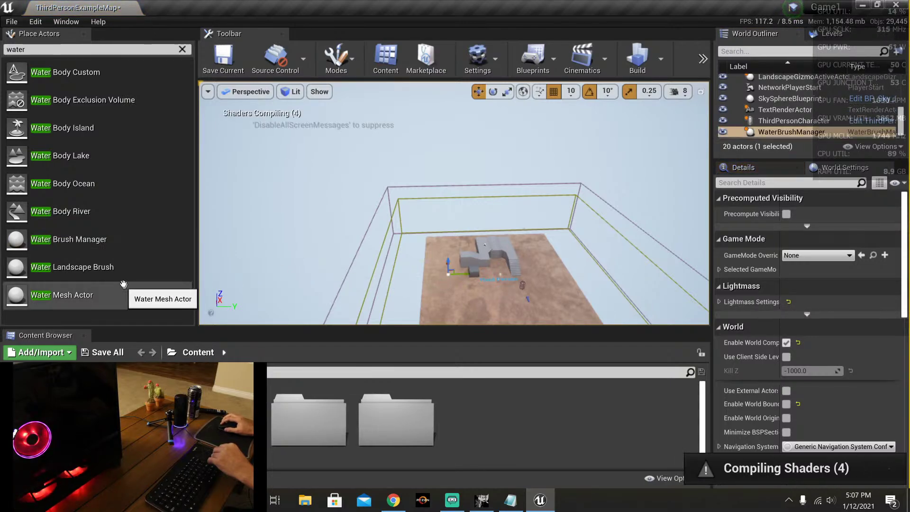
drag(122, 184, 488, 313)
right_drag(480, 234, 517, 208)
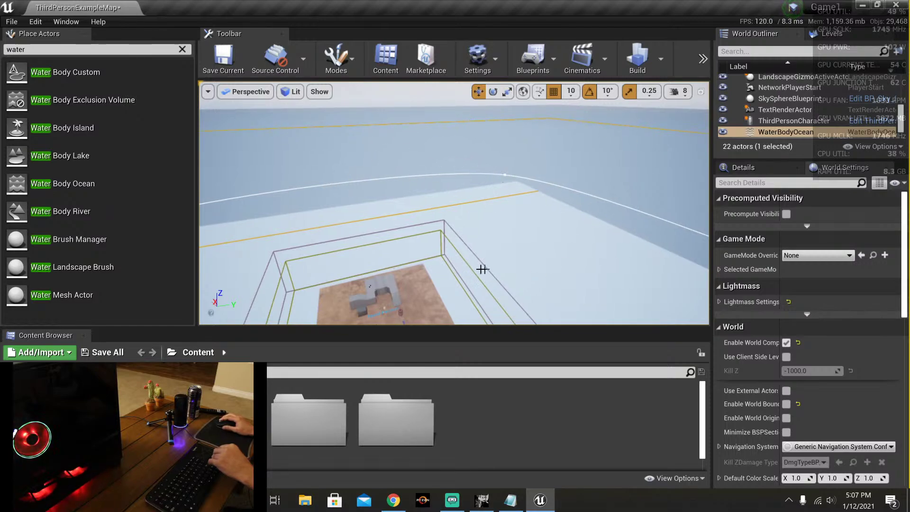
key(f)
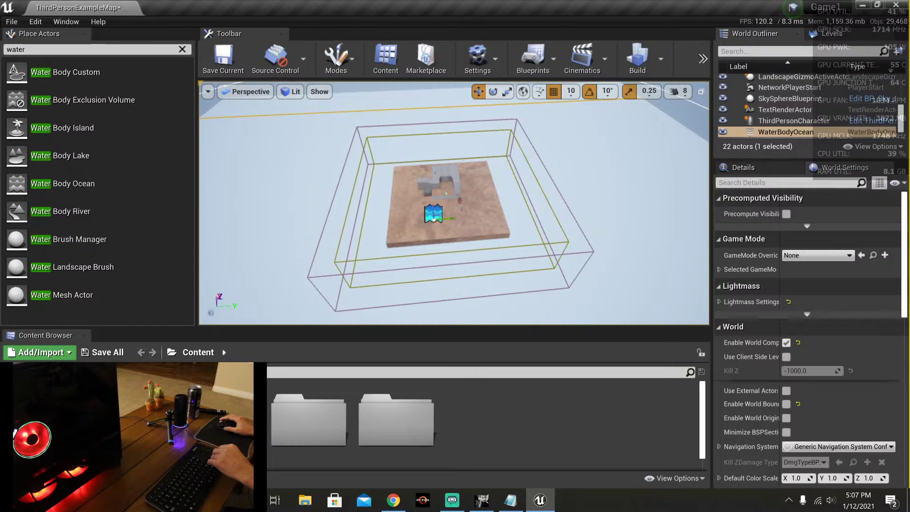
right_drag(526, 251, 512, 237)
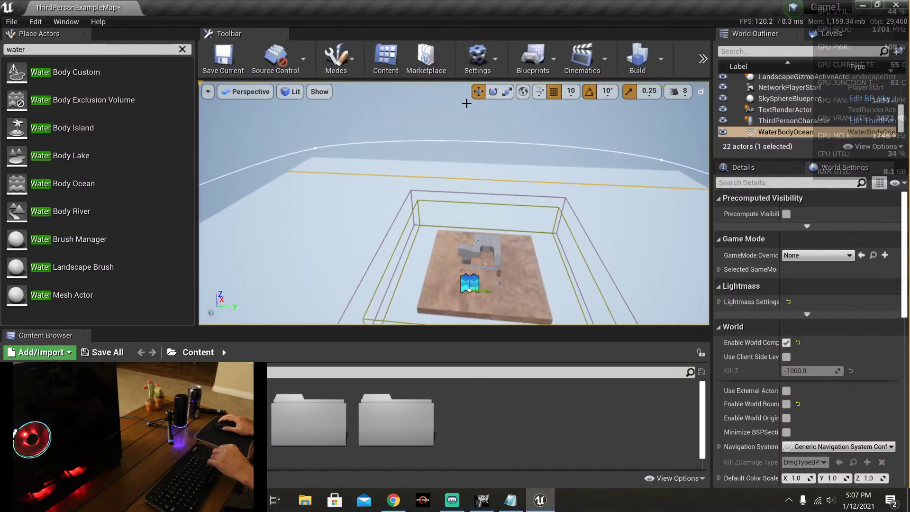
Step: Select the WaterMeshActor in the level's actor list and show its details
right_drag(434, 121, 422, 126)
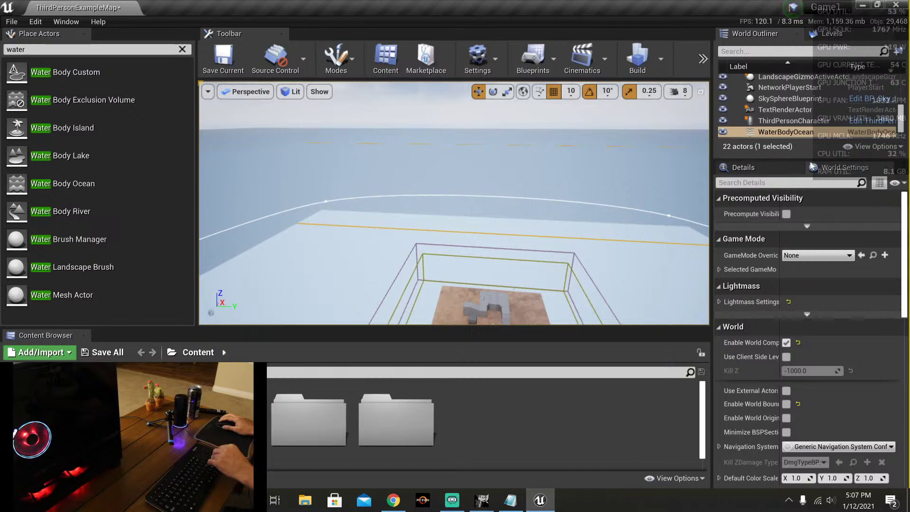
scroll(794, 135, down, 1)
click(792, 131)
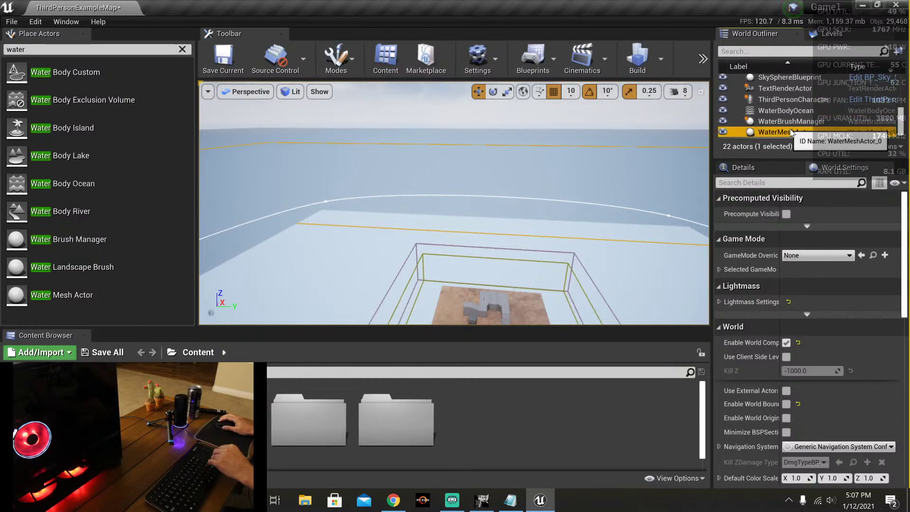
key(Up)
key(Up)
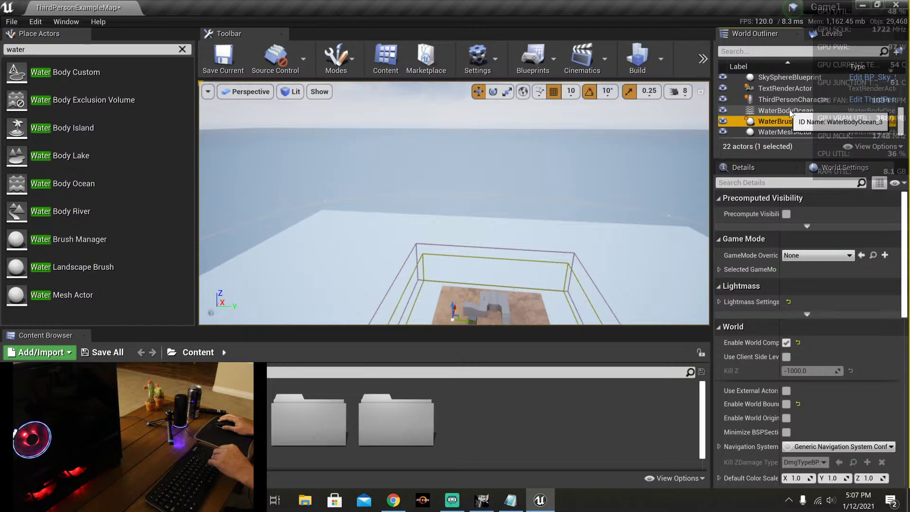
click(795, 132)
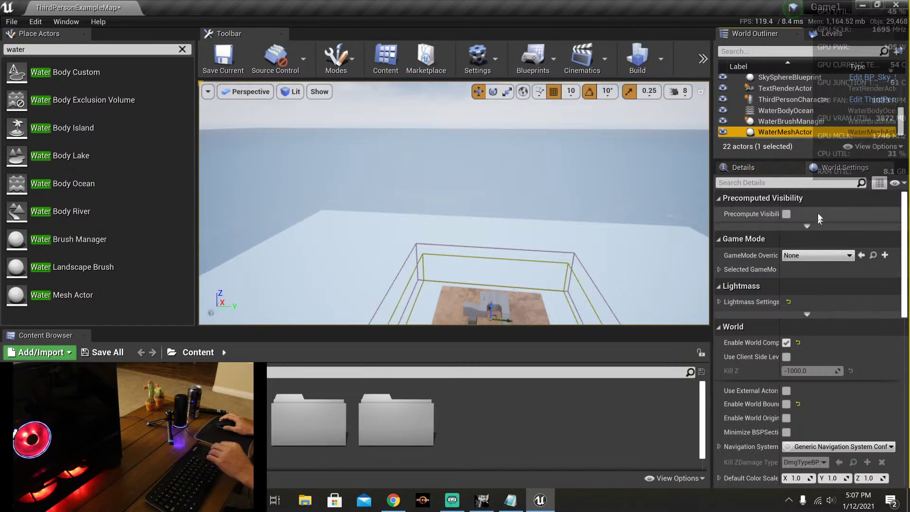
click(767, 171)
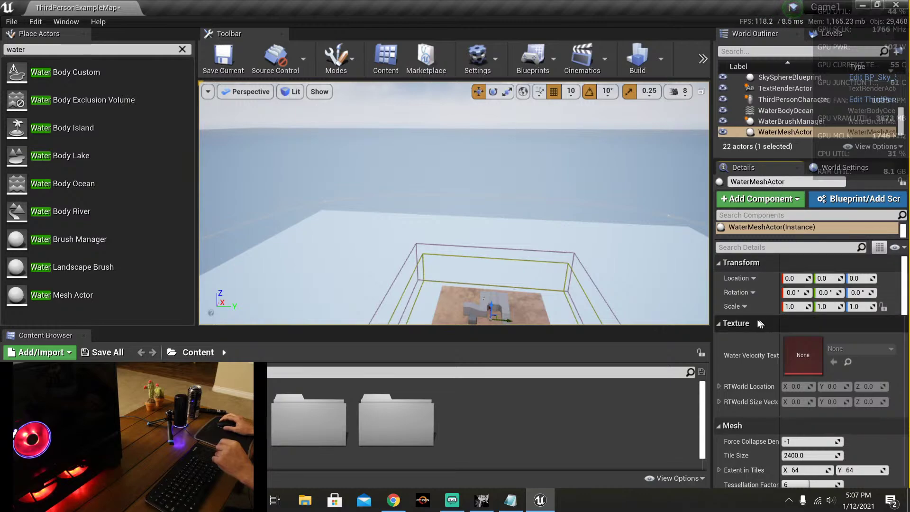
Step: Look through the WaterMeshActor's properties from Mesh down to the Actor section, expanding the advanced Physics settings along the way
scroll(740, 320, down, 4)
scroll(741, 323, down, 2)
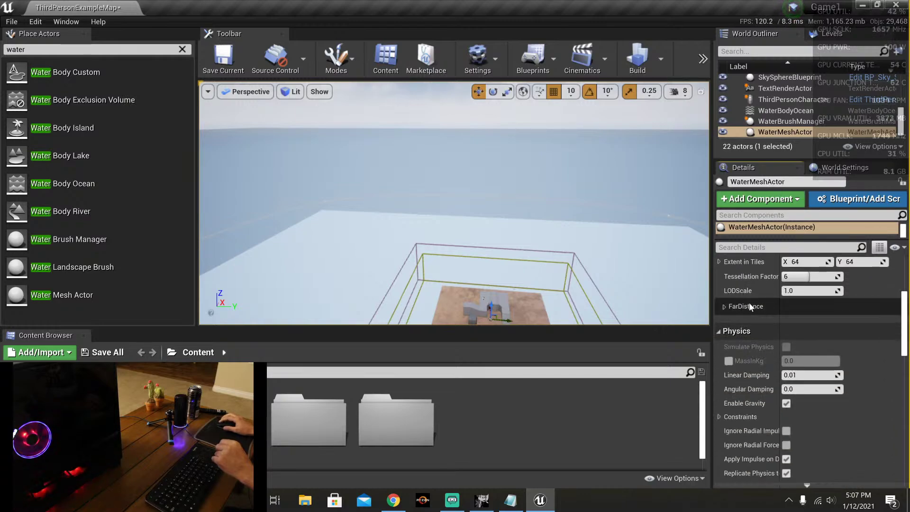
scroll(755, 323, down, 2)
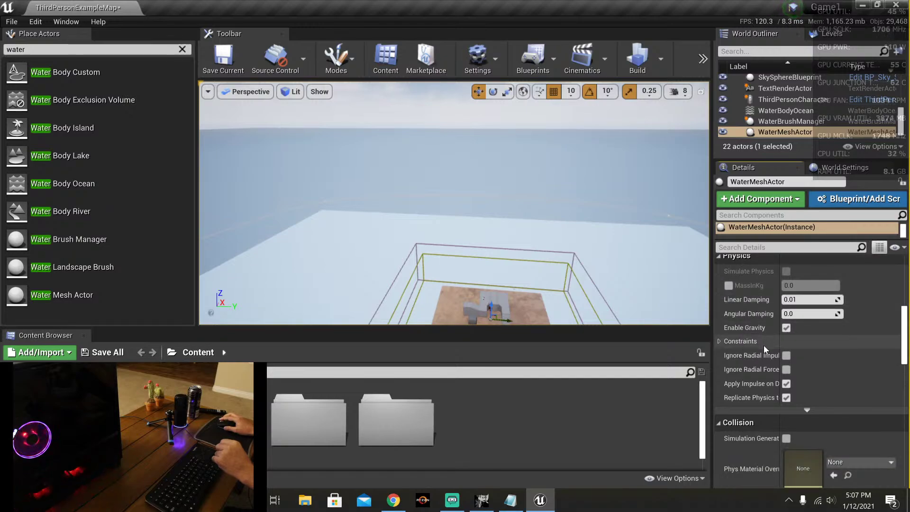
scroll(763, 345, down, 2)
scroll(763, 346, down, 1)
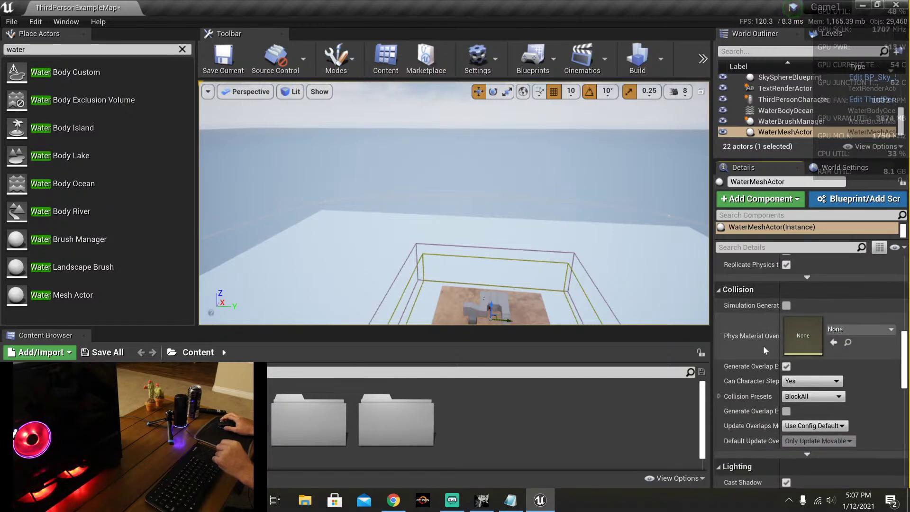
scroll(763, 345, up, 3)
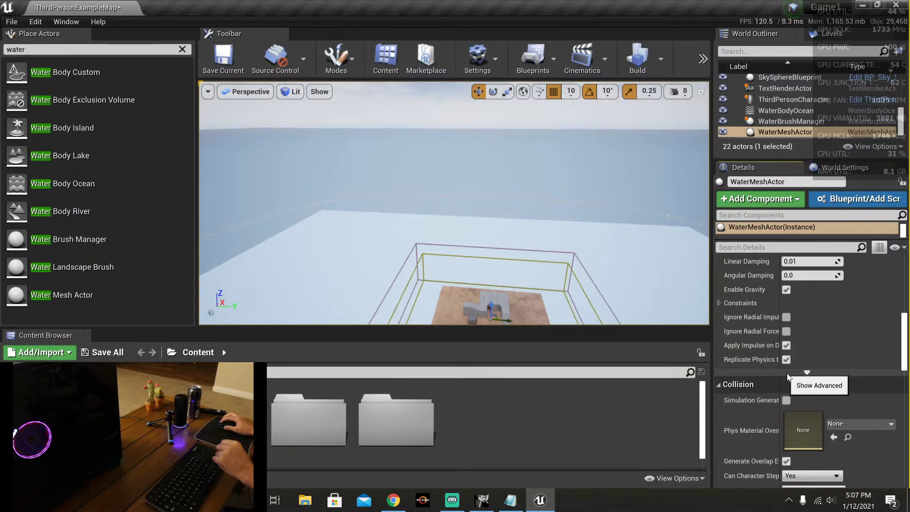
click(806, 372)
scroll(747, 359, down, 6)
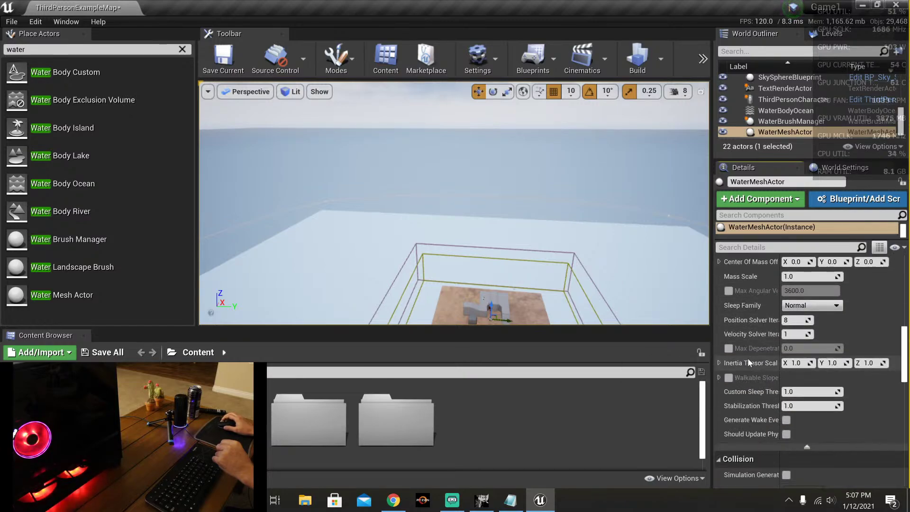
scroll(747, 357, down, 5)
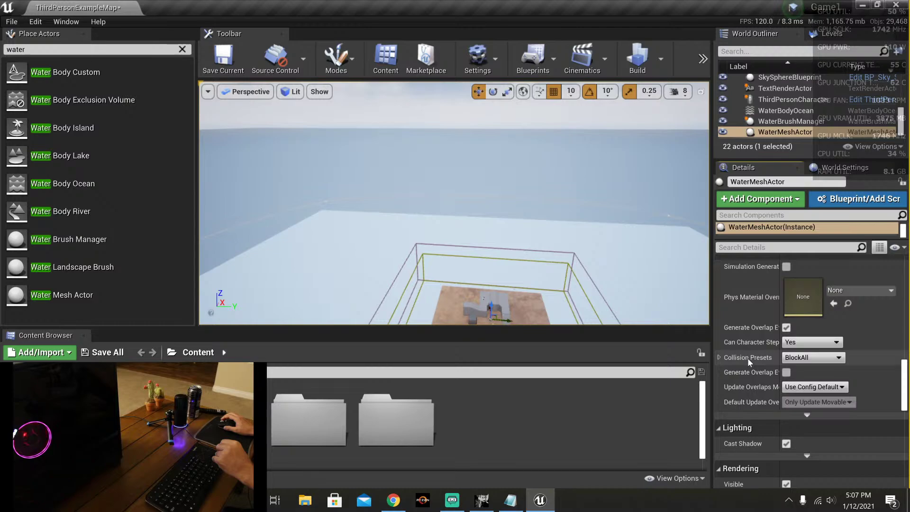
scroll(757, 374, down, 7)
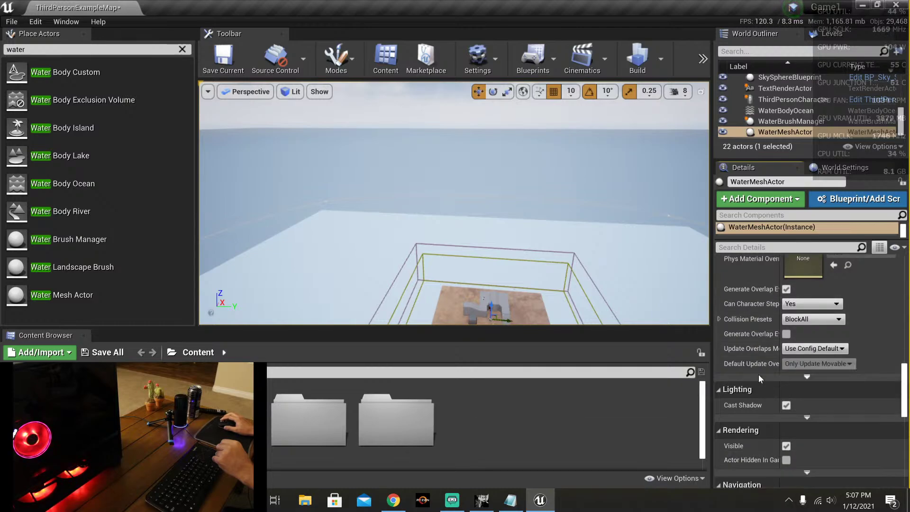
scroll(757, 374, down, 8)
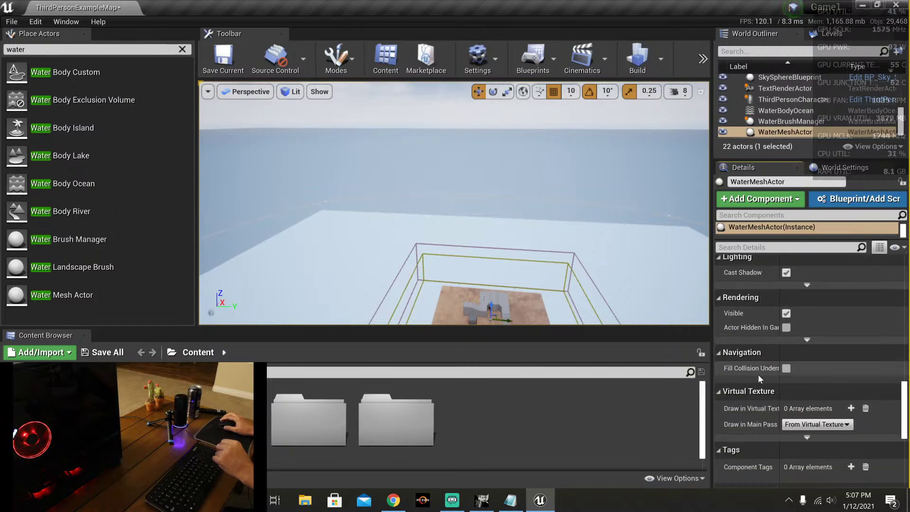
scroll(758, 374, down, 6)
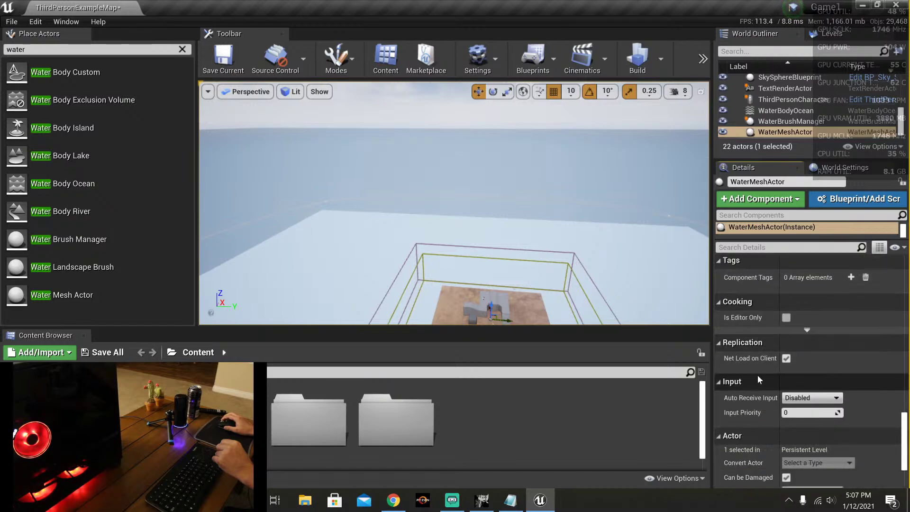
scroll(757, 374, down, 3)
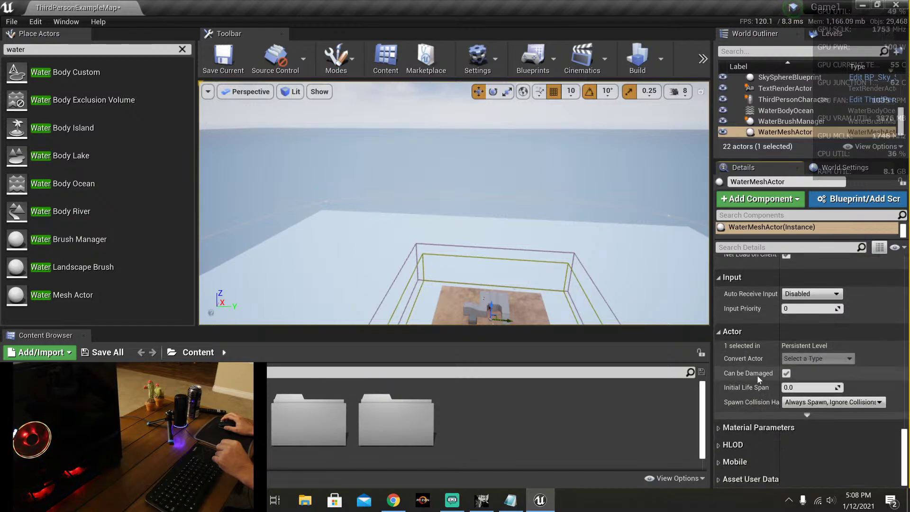
Step: Review the WaterMeshActor's rendering, collision and physics properties again, going back up to the Mesh and Texture settings
scroll(757, 374, up, 14)
scroll(756, 373, up, 6)
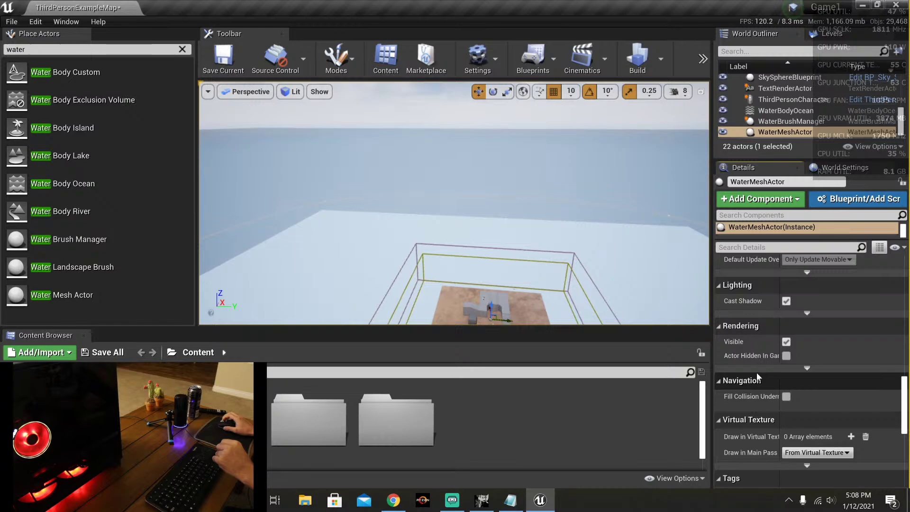
scroll(756, 372, up, 10)
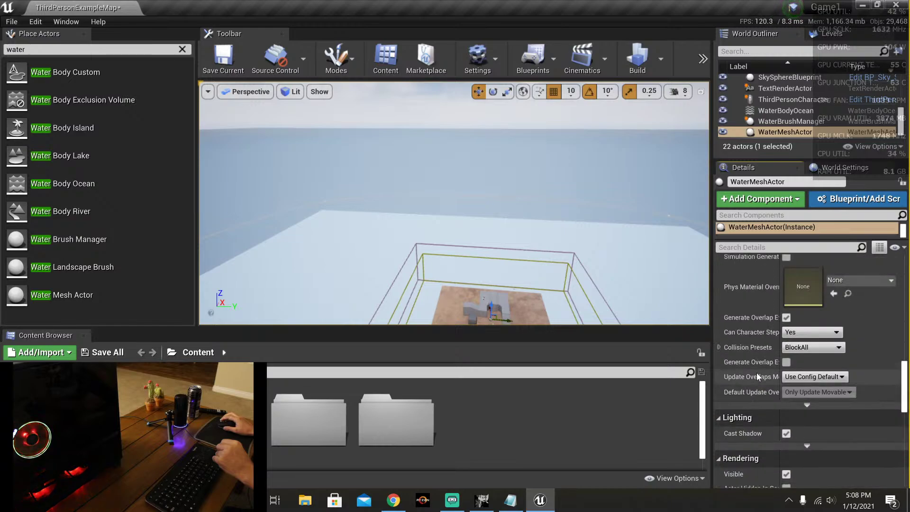
scroll(756, 372, up, 7)
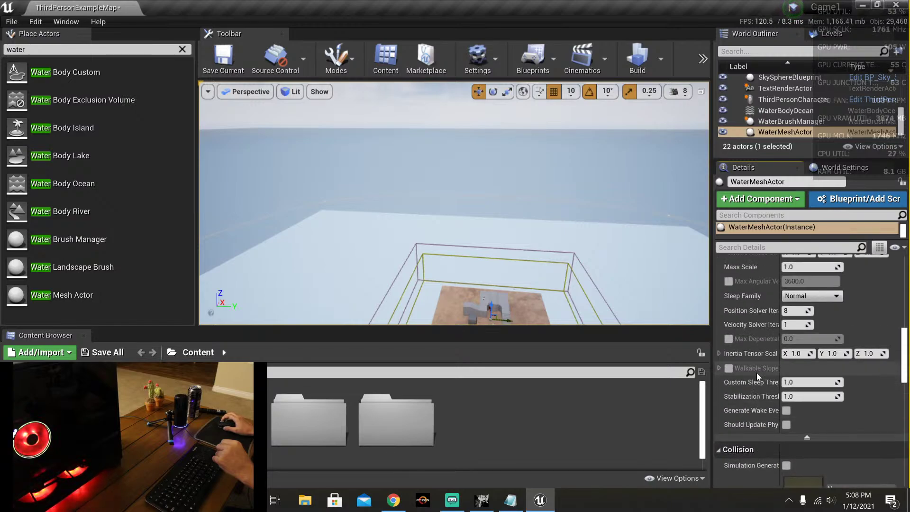
scroll(756, 376, up, 2)
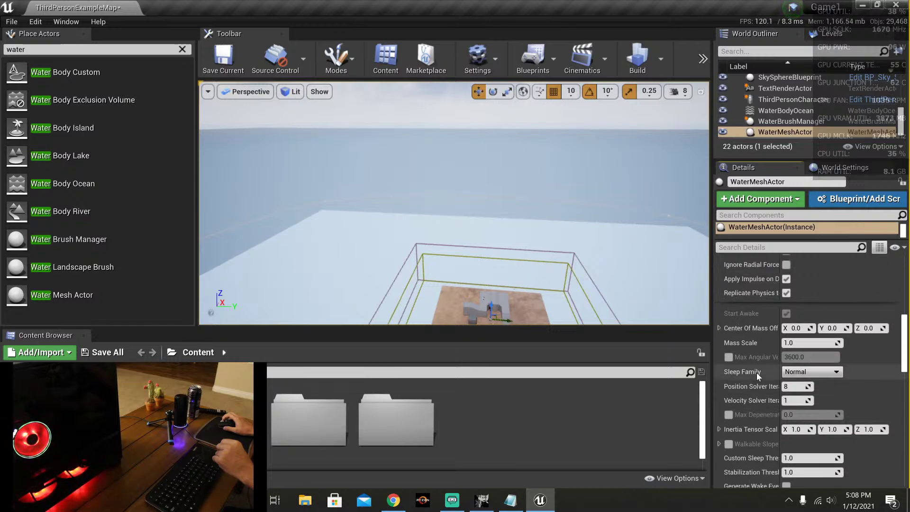
scroll(756, 373, up, 5)
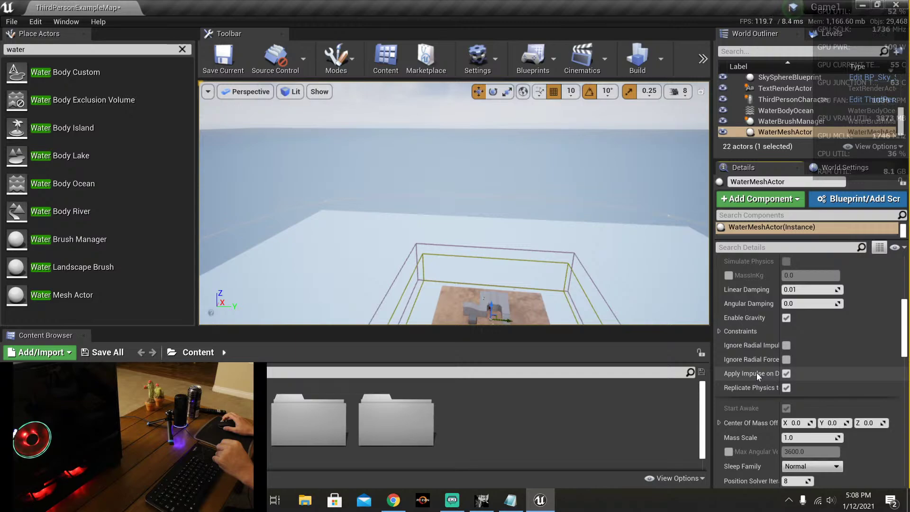
scroll(756, 372, up, 10)
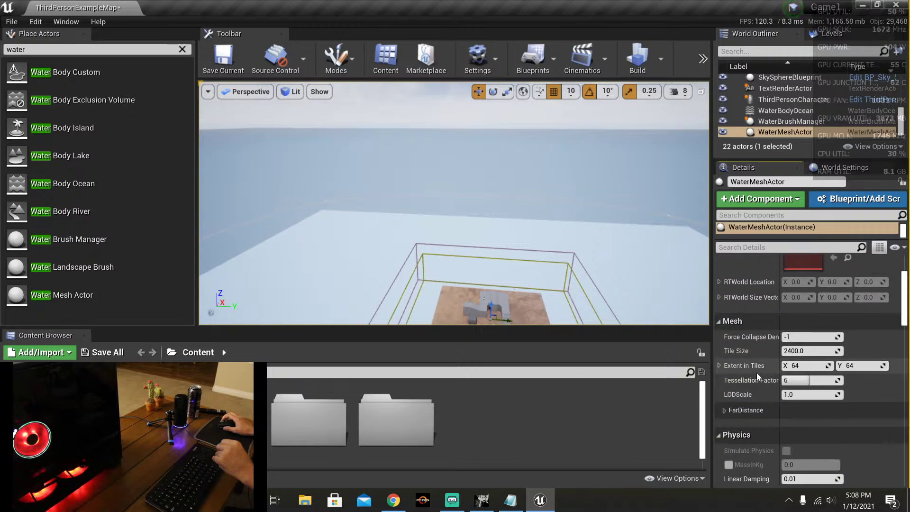
scroll(756, 372, up, 5)
Step: Recheck the WaterMeshActor's Mesh and Physics settings, then expand and examine its advanced Collision settings
scroll(756, 372, down, 3)
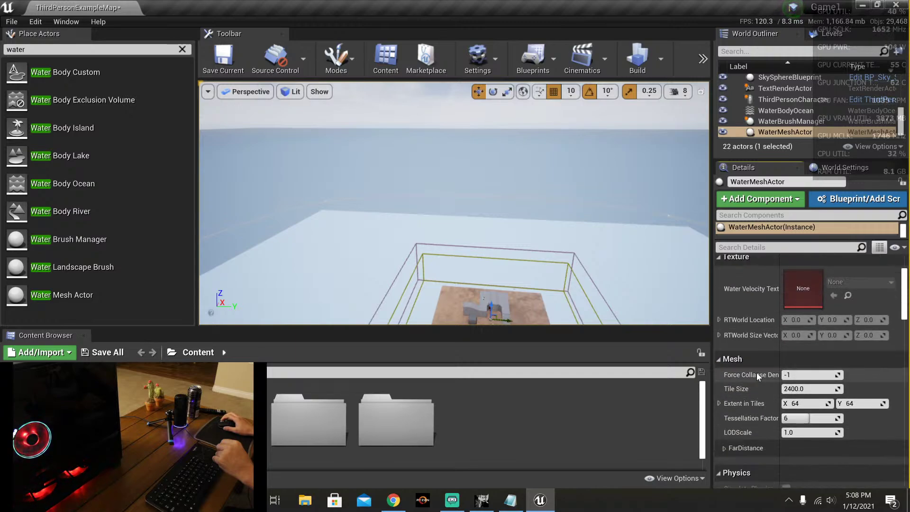
scroll(756, 372, down, 4)
scroll(756, 373, down, 2)
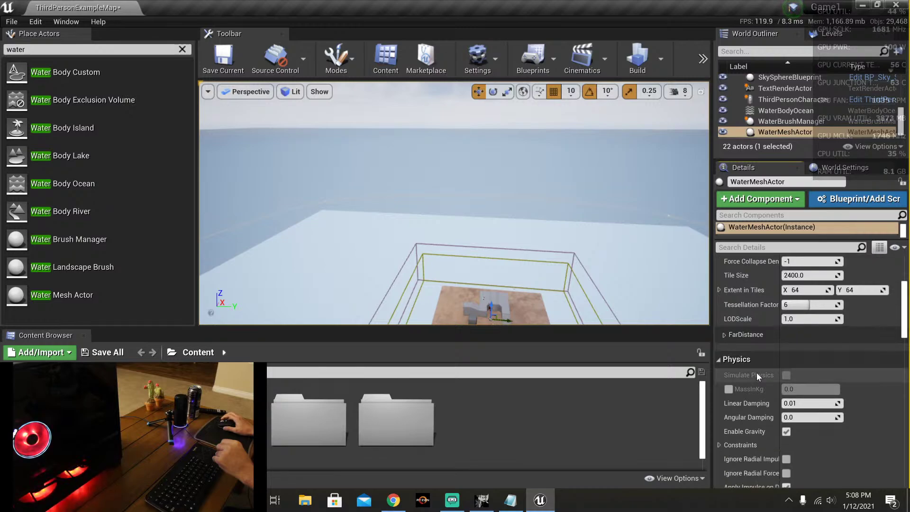
scroll(756, 372, down, 3)
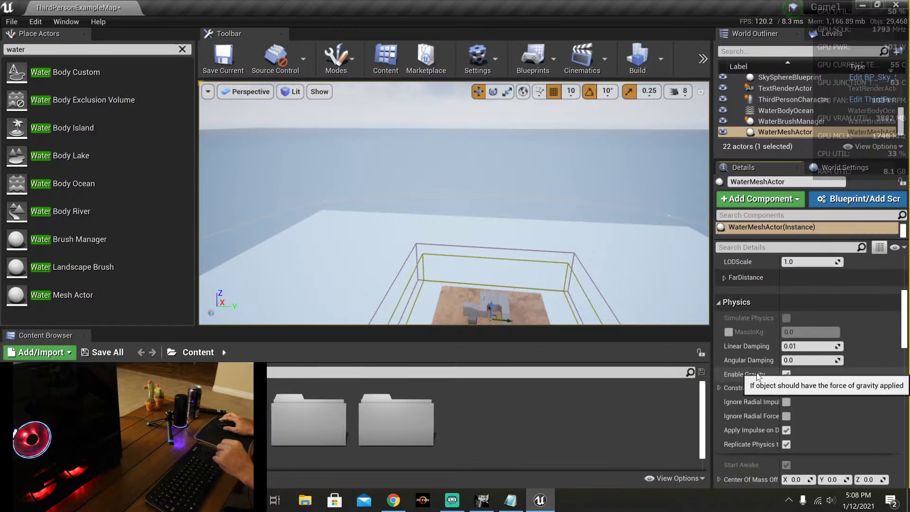
scroll(757, 375, down, 9)
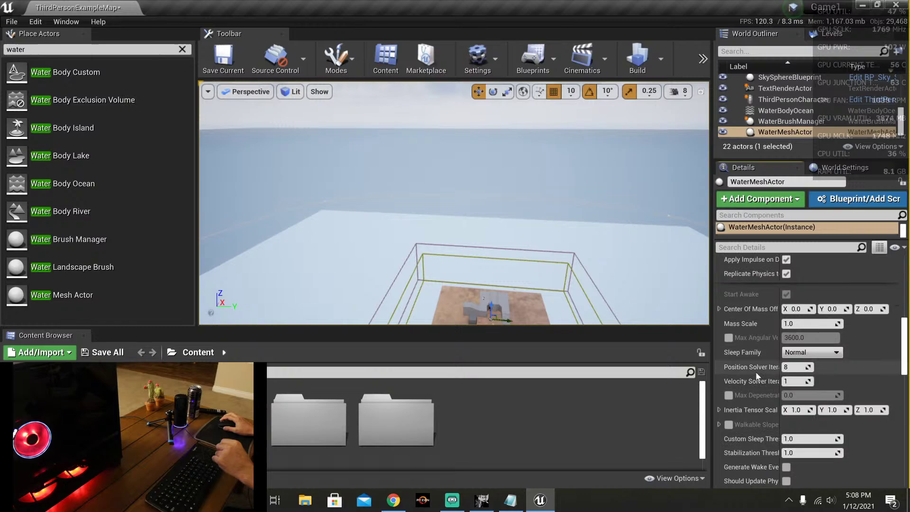
scroll(755, 371, down, 6)
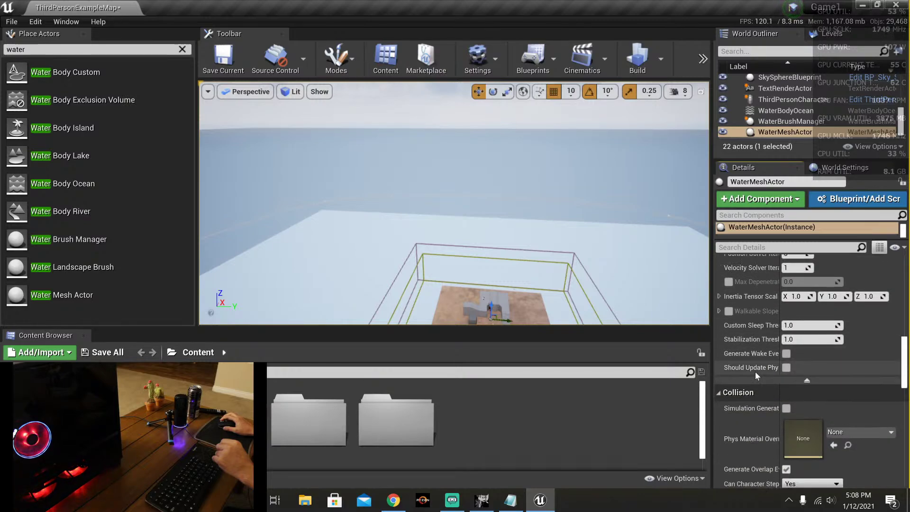
scroll(754, 371, down, 6)
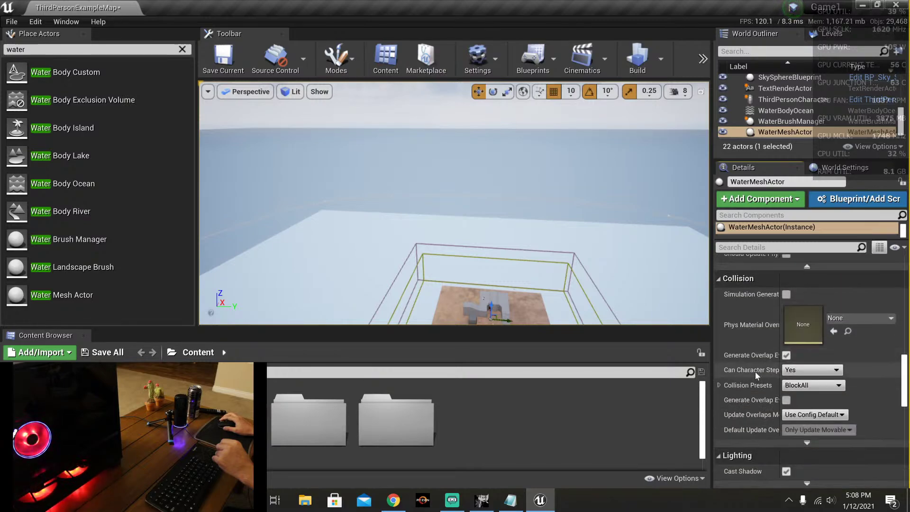
scroll(767, 377, down, 4)
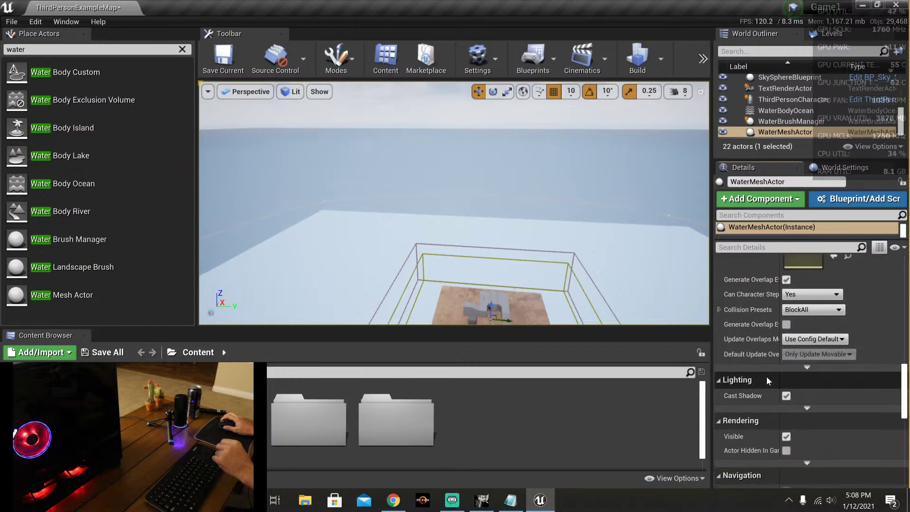
click(772, 369)
scroll(760, 369, down, 6)
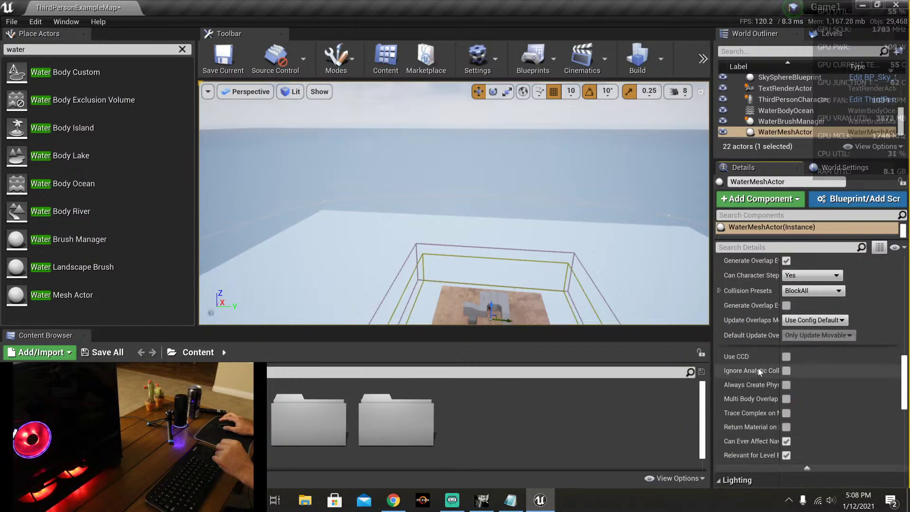
Step: Turn off Affect Heightmap in the settings of the water brush manager
scroll(758, 367, down, 3)
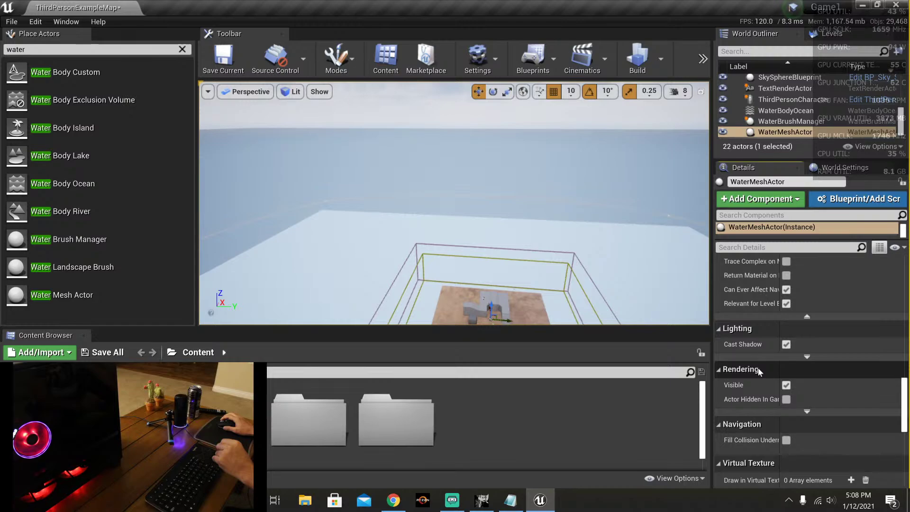
scroll(757, 368, down, 2)
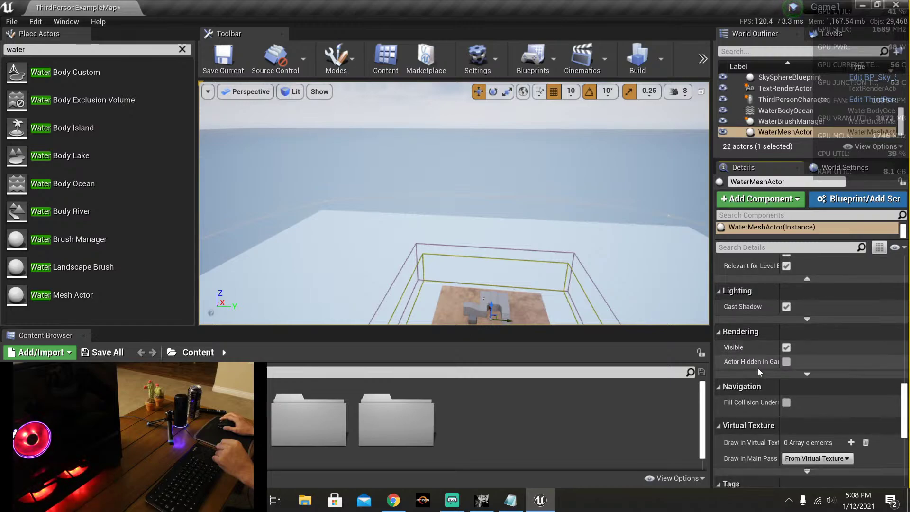
scroll(757, 368, down, 10)
scroll(757, 368, up, 18)
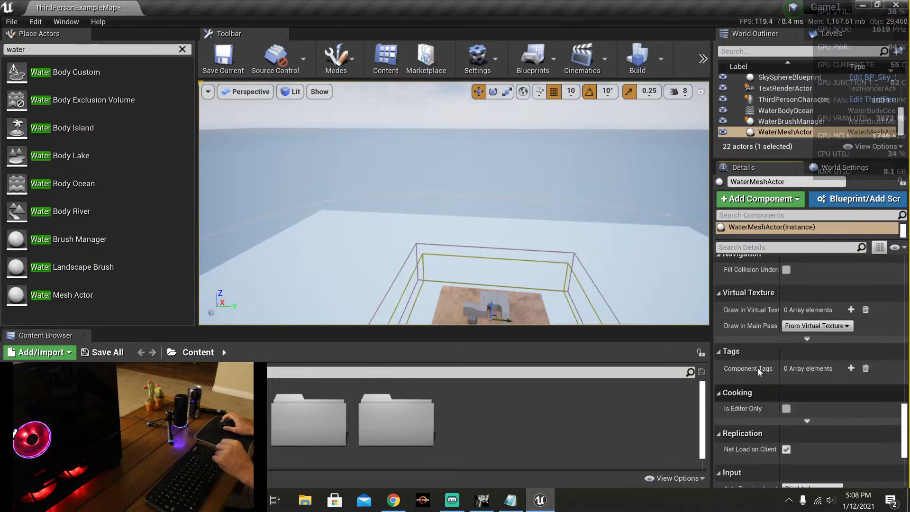
scroll(757, 367, up, 7)
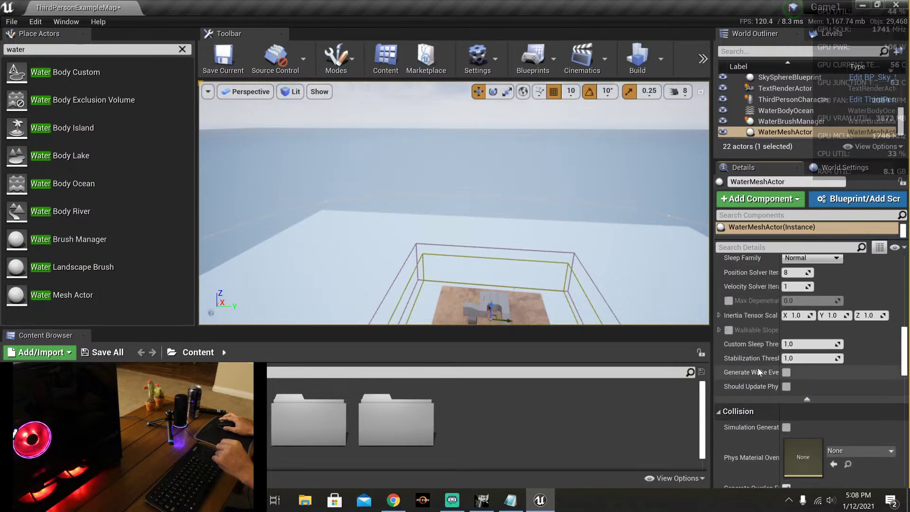
click(782, 133)
click(782, 124)
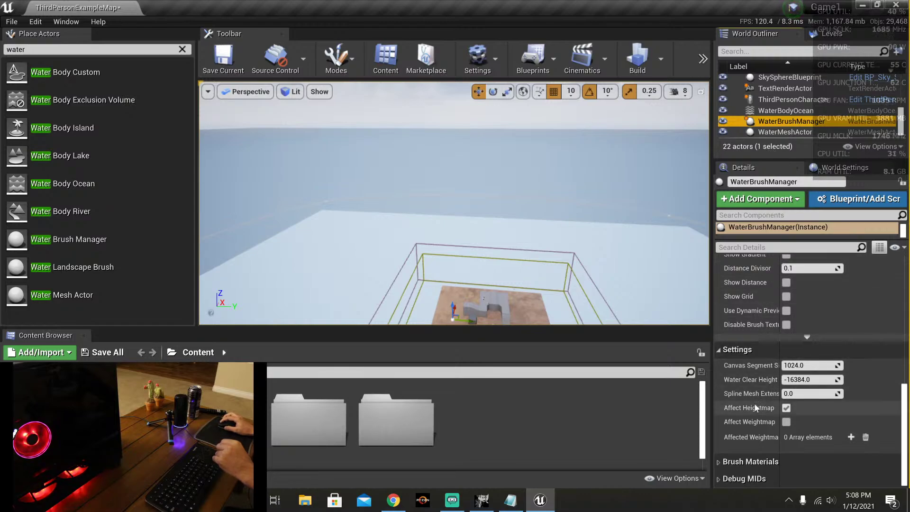
click(785, 408)
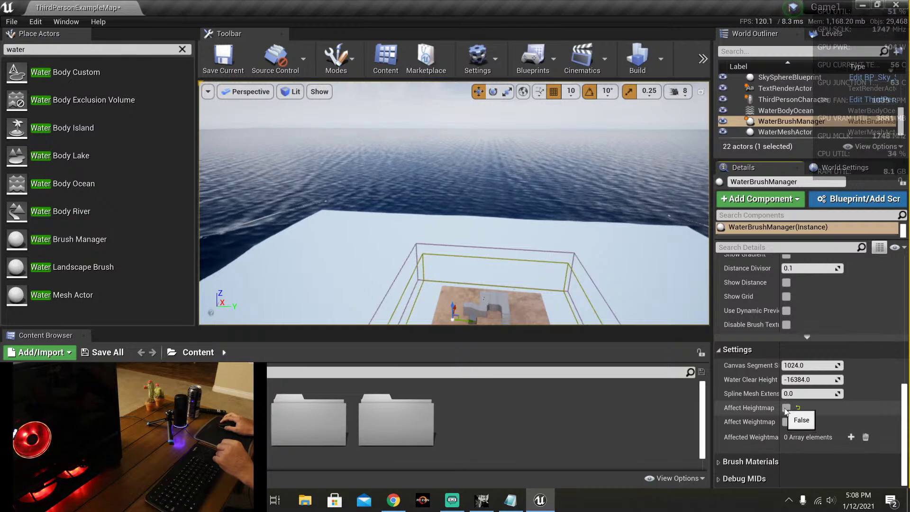
click(785, 408)
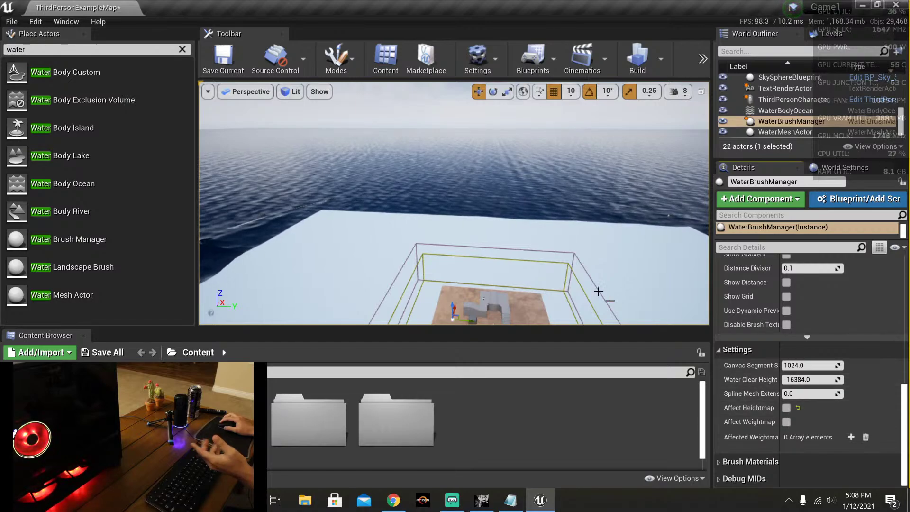
Step: Inspect the ocean surface and the edges of the opening around the arena from several angles
mouse_move(599, 290)
right_down()
mouse_move(530, 292)
mouse_move(507, 308)
mouse_move(535, 315)
mouse_move(514, 310)
mouse_move(600, 223)
right_up()
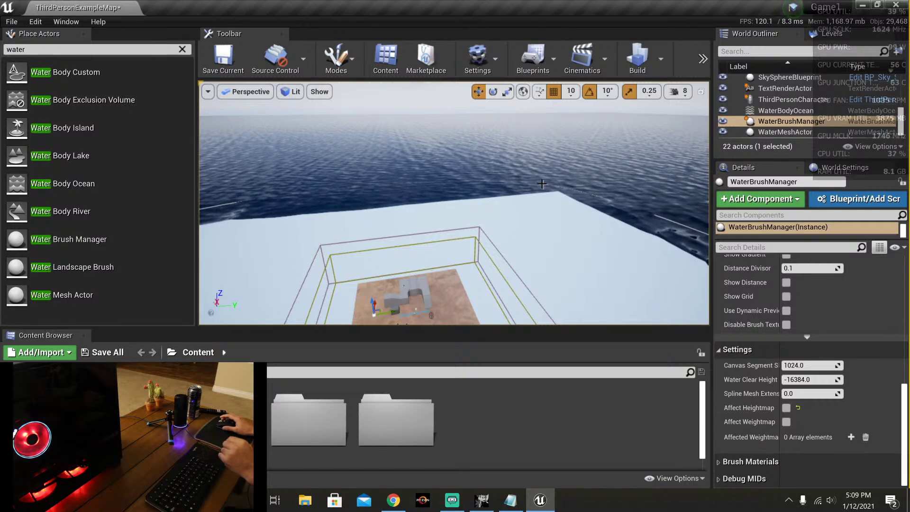
mouse_move(373, 187)
right_down()
mouse_move(414, 210)
mouse_move(426, 236)
mouse_move(488, 230)
right_up()
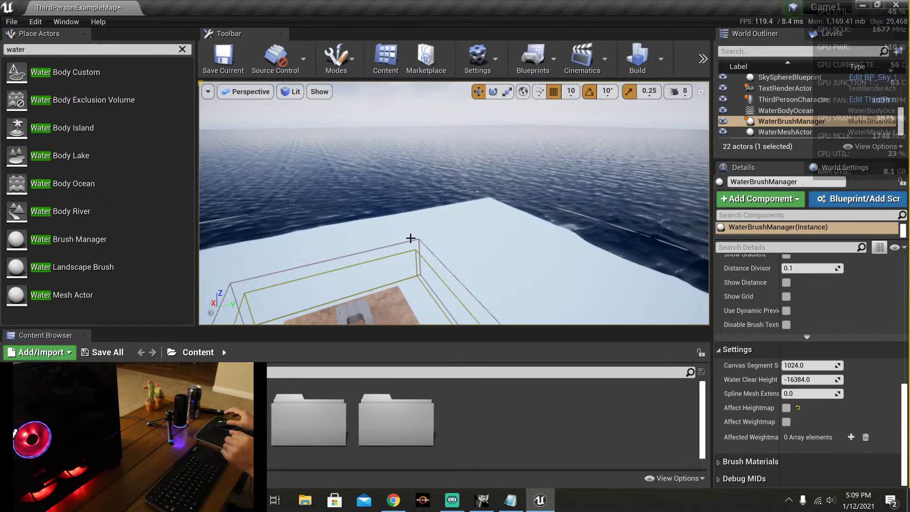
mouse_move(488, 230)
right_down()
mouse_move(476, 225)
mouse_move(501, 240)
mouse_move(505, 263)
mouse_move(494, 239)
mouse_move(514, 251)
mouse_move(508, 272)
right_up()
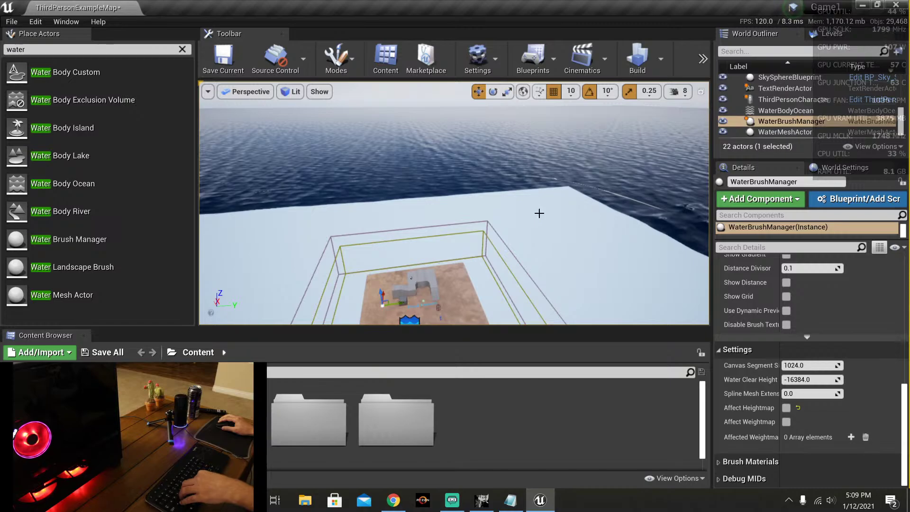
right_drag(538, 210, 545, 214)
mouse_move(525, 256)
right_down()
mouse_move(528, 286)
mouse_move(473, 289)
mouse_move(512, 247)
mouse_move(514, 213)
right_up()
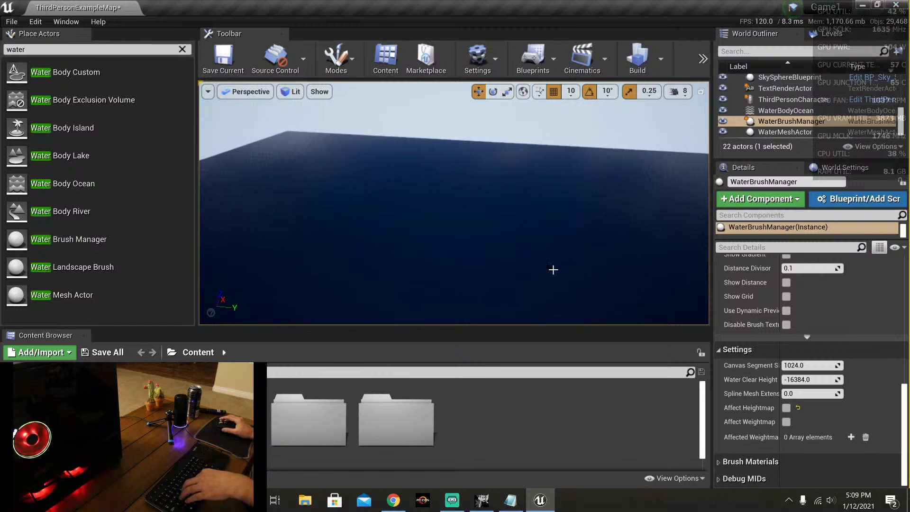
mouse_move(552, 270)
right_down()
mouse_move(564, 303)
mouse_move(583, 270)
mouse_move(568, 280)
mouse_move(573, 322)
mouse_move(575, 286)
mouse_move(580, 317)
mouse_move(588, 272)
mouse_move(589, 281)
right_up()
right_drag(454, 203, 454, 203)
right_drag(535, 249, 535, 248)
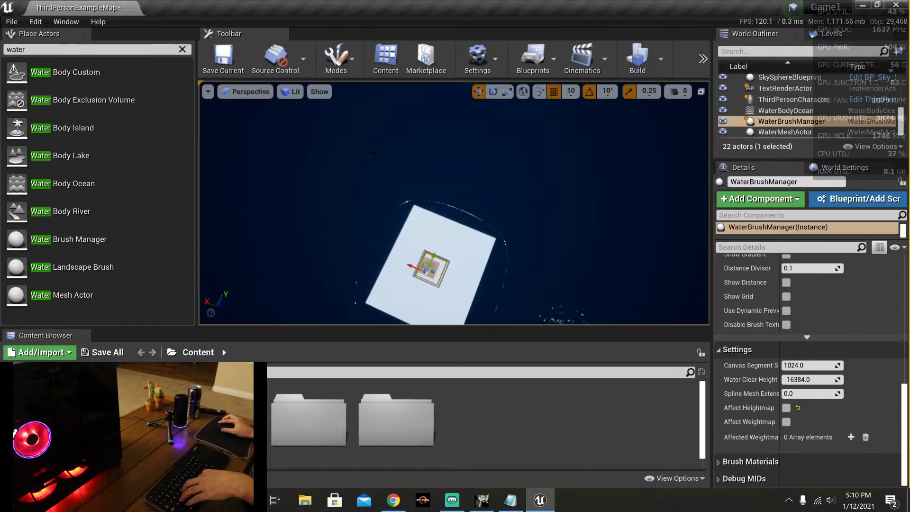
Step: Select the ocean water body and pull one of its side spline points inward to the edge of the arena floor
scroll(373, 152, up, 3)
scroll(442, 152, down, 1)
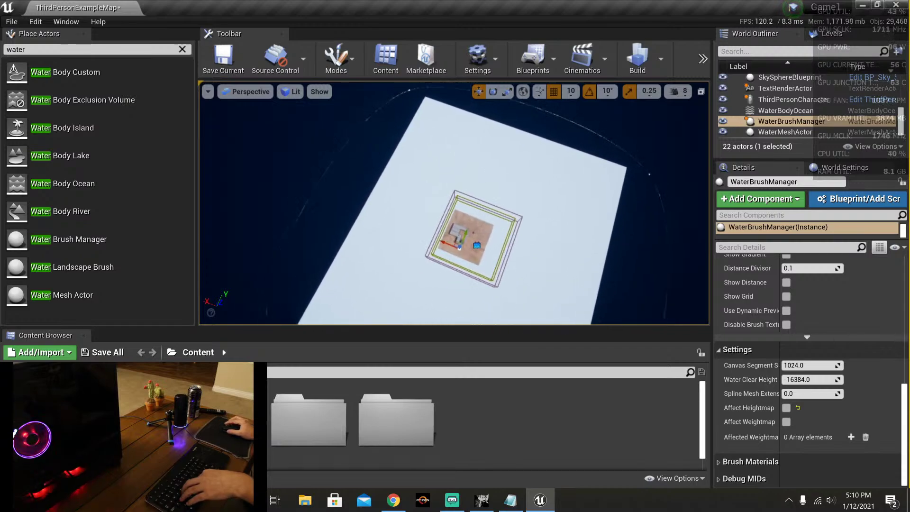
right_drag(454, 204, 454, 204)
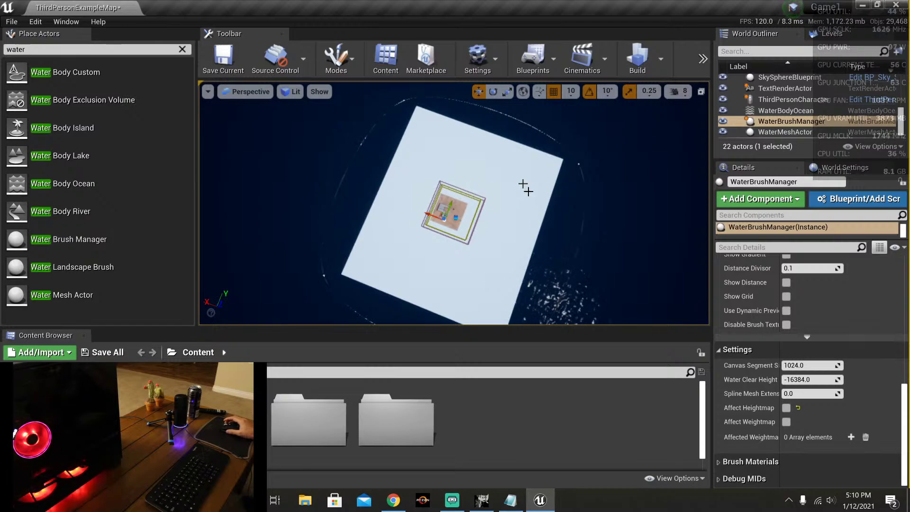
click(330, 280)
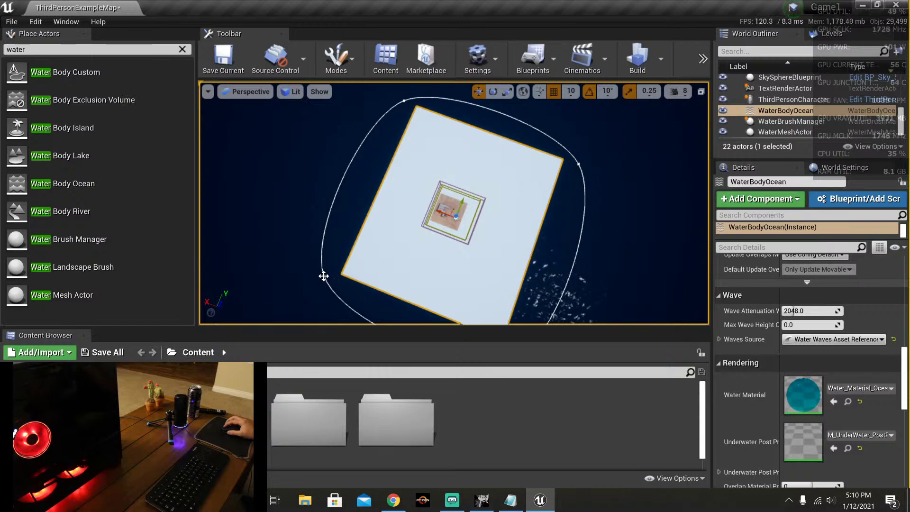
click(324, 277)
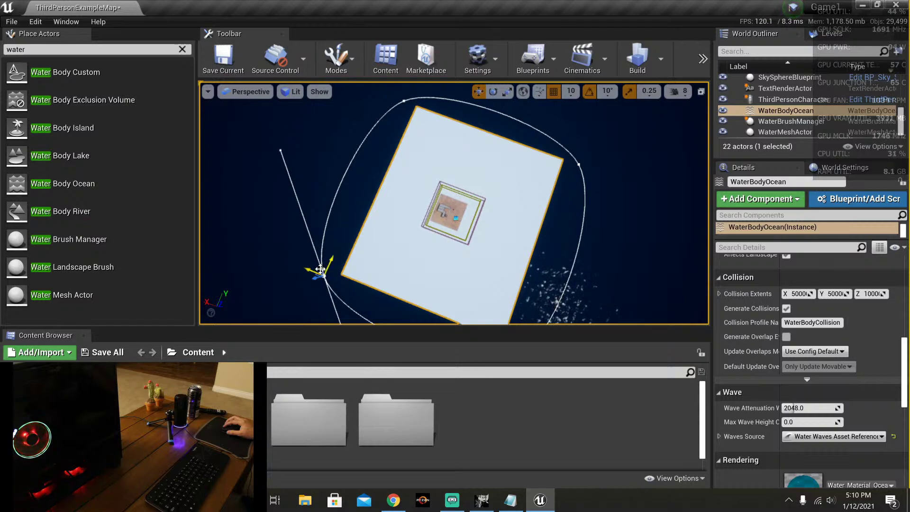
drag(320, 269, 444, 234)
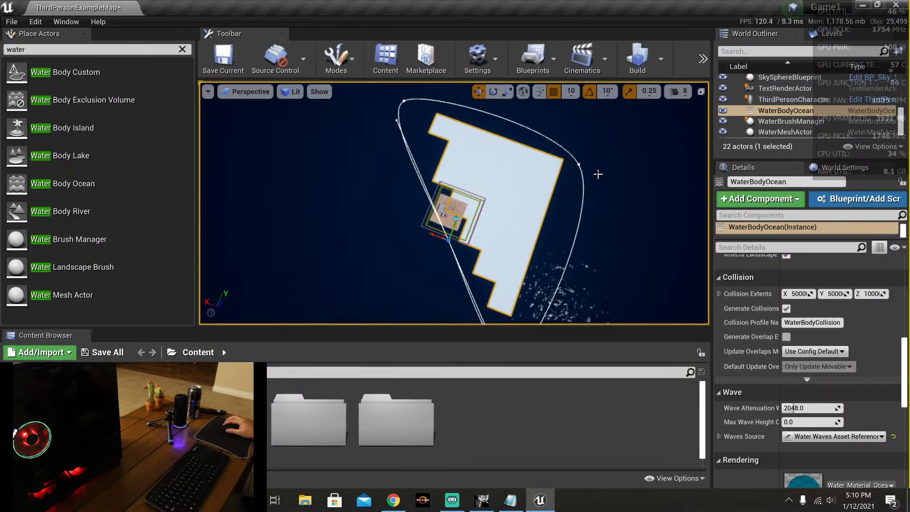
Step: Pull the ocean's opposite spline point inward to the other side of the arena floor to close the gap
click(579, 163)
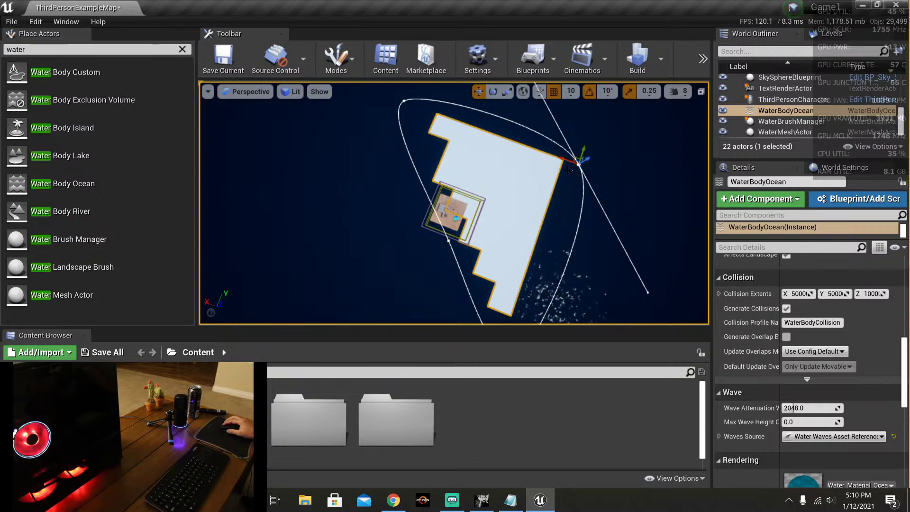
drag(575, 155, 470, 209)
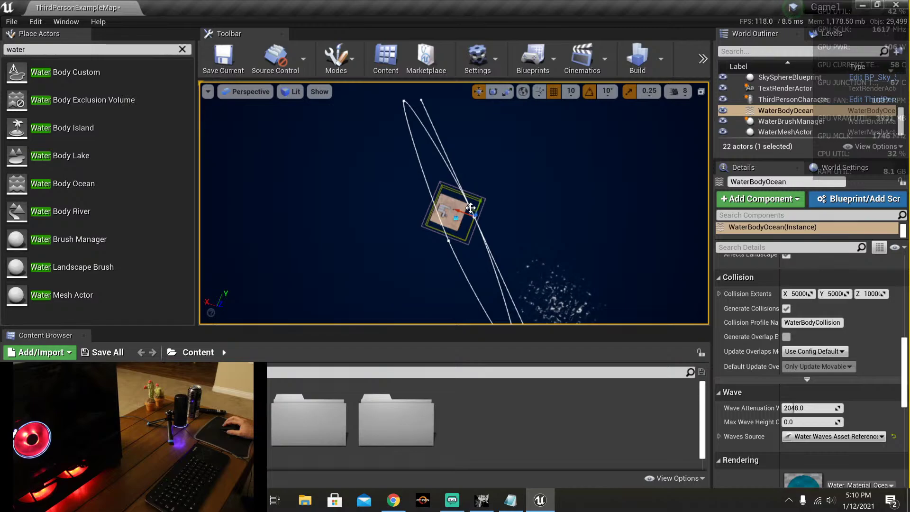
scroll(471, 209, up, 6)
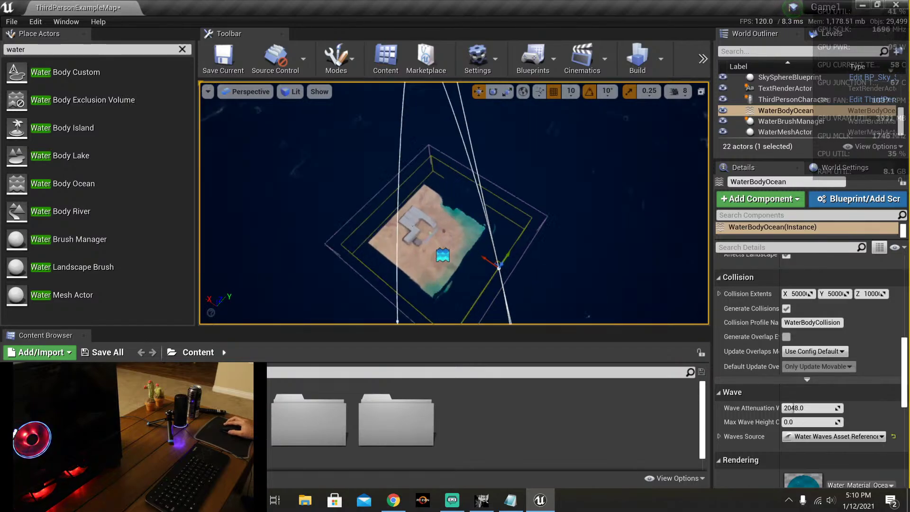
scroll(474, 237, down, 5)
right_drag(474, 237, 519, 223)
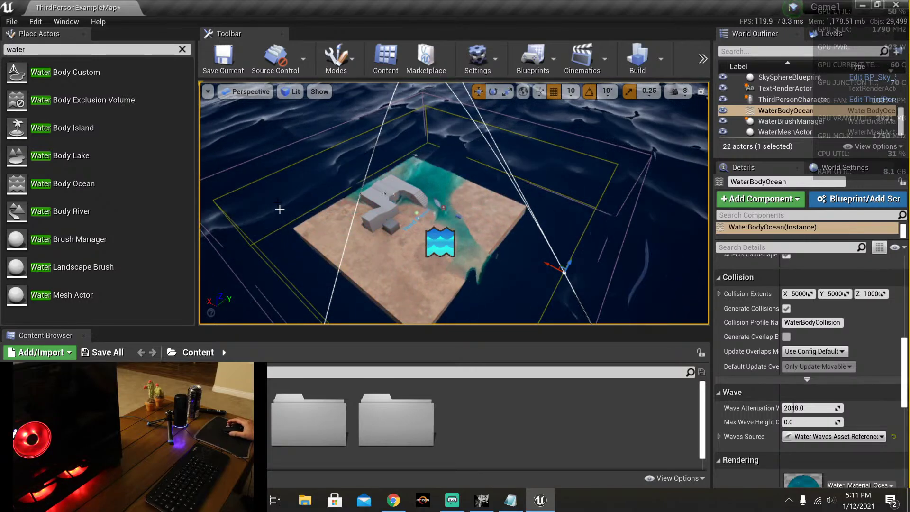
Step: Select the arena floor and scale it up so it extends far beyond the walkway blocks into the ocean
click(375, 254)
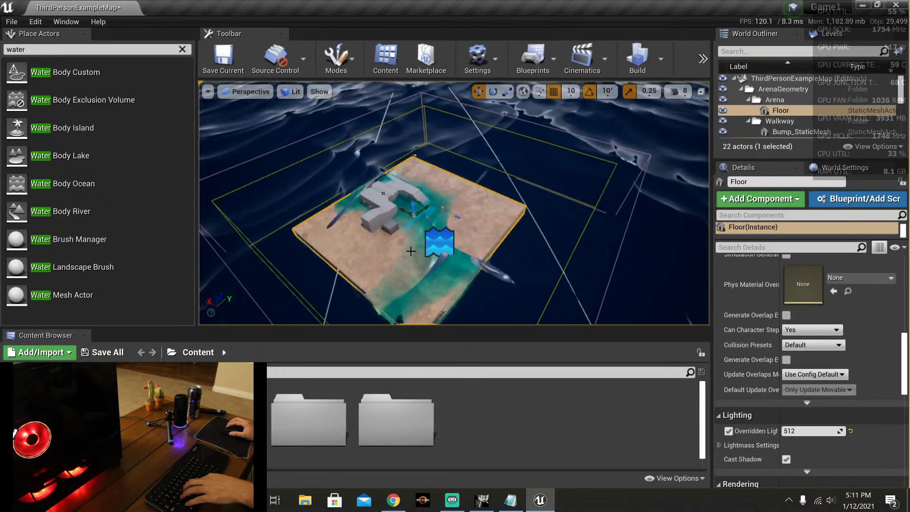
key(r)
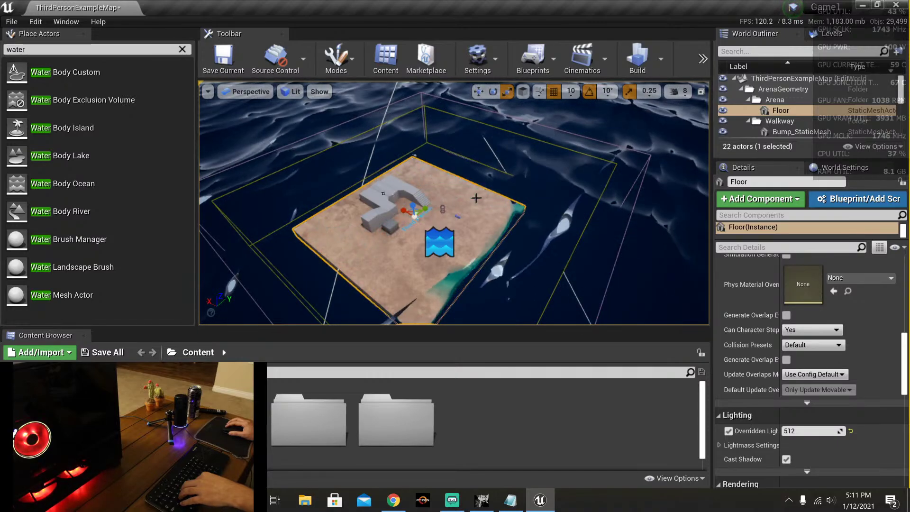
right_drag(504, 191, 489, 189)
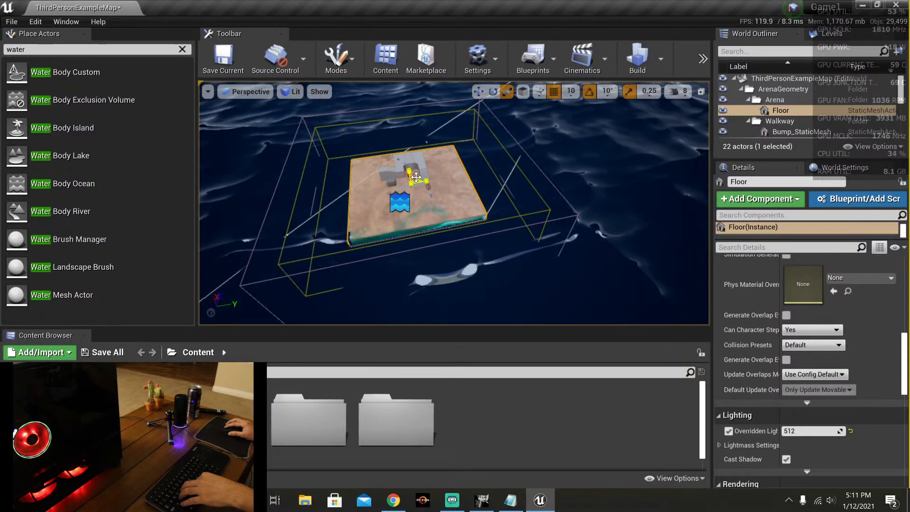
mouse_move(417, 178)
right_down()
mouse_move(426, 181)
mouse_move(419, 185)
right_up()
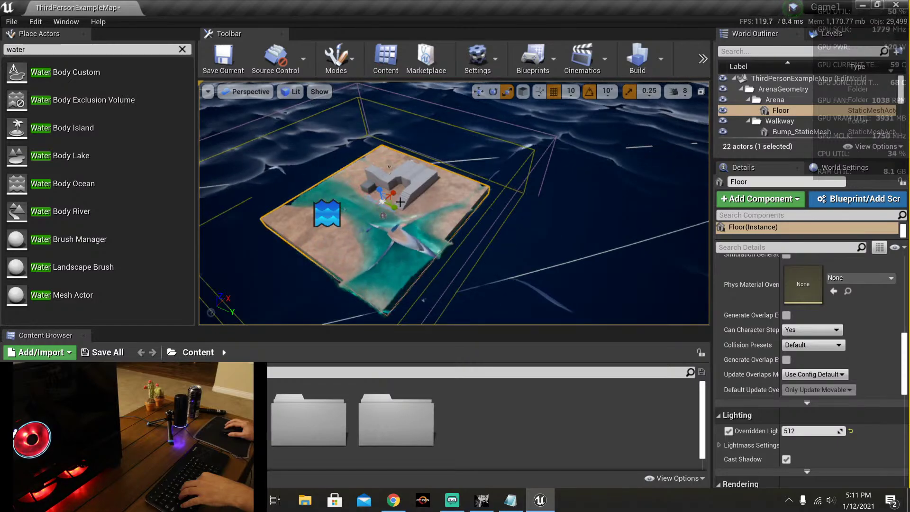
drag(389, 200, 424, 186)
scroll(454, 203, down, 3)
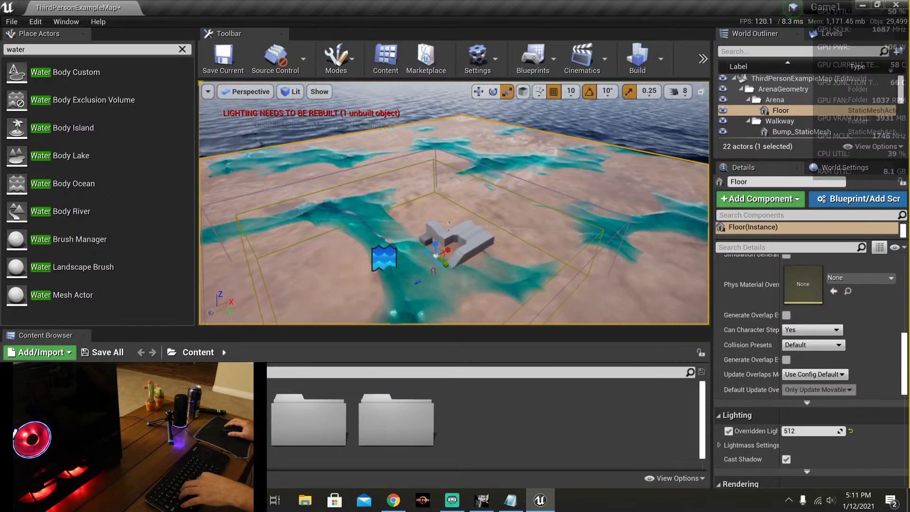
right_drag(453, 203, 478, 202)
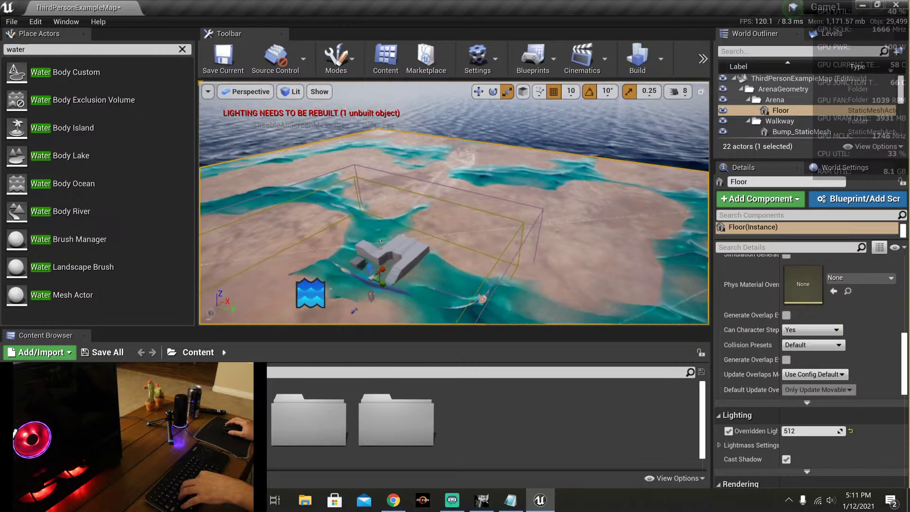
right_drag(457, 186, 457, 185)
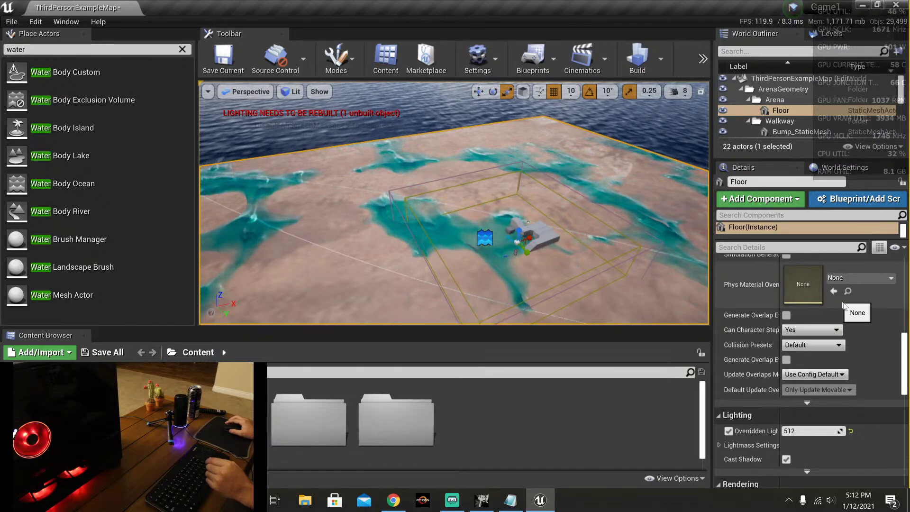
Step: Review the floor's remaining settings, select the ocean water body, and examine its wave settings and the water crossing the floor
scroll(863, 309, down, 5)
scroll(863, 310, down, 4)
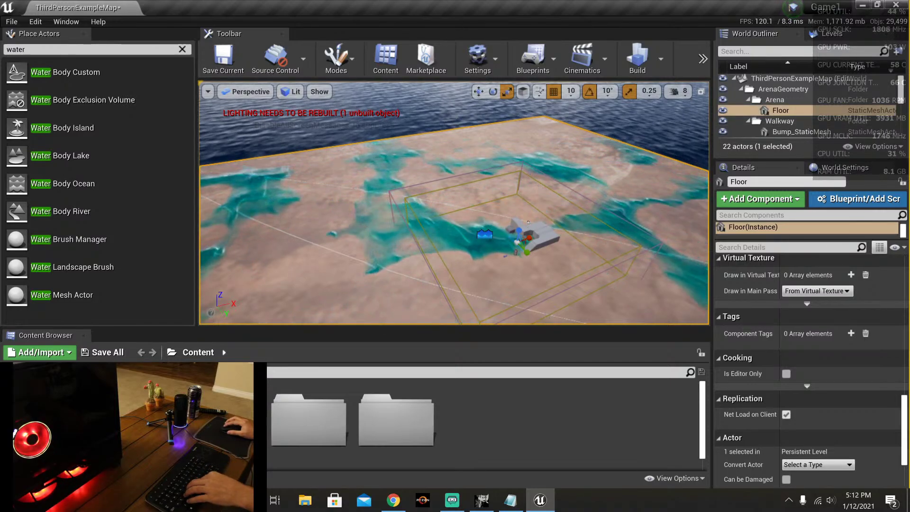
click(484, 234)
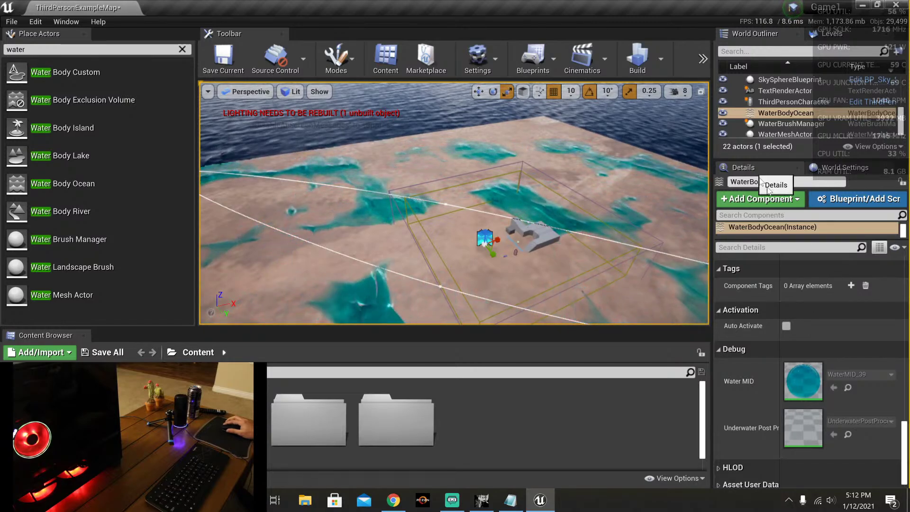
scroll(851, 331, down, 1)
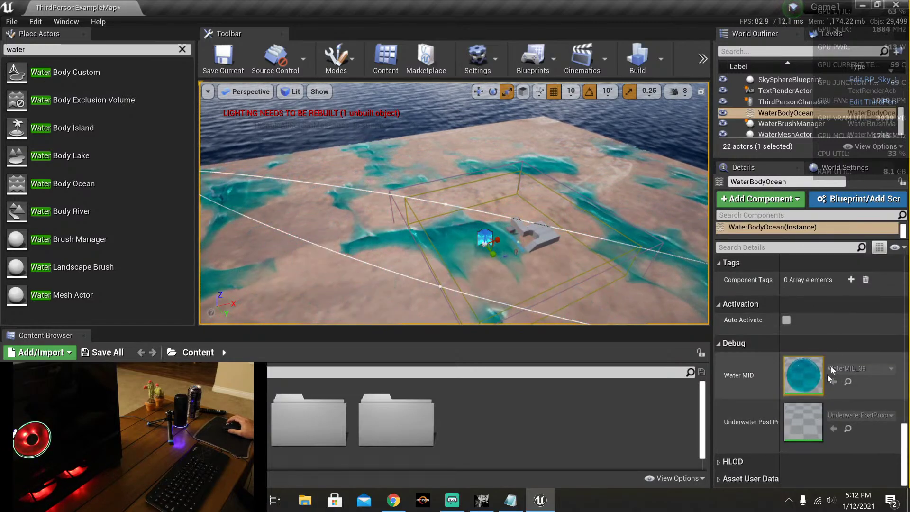
scroll(837, 326, up, 10)
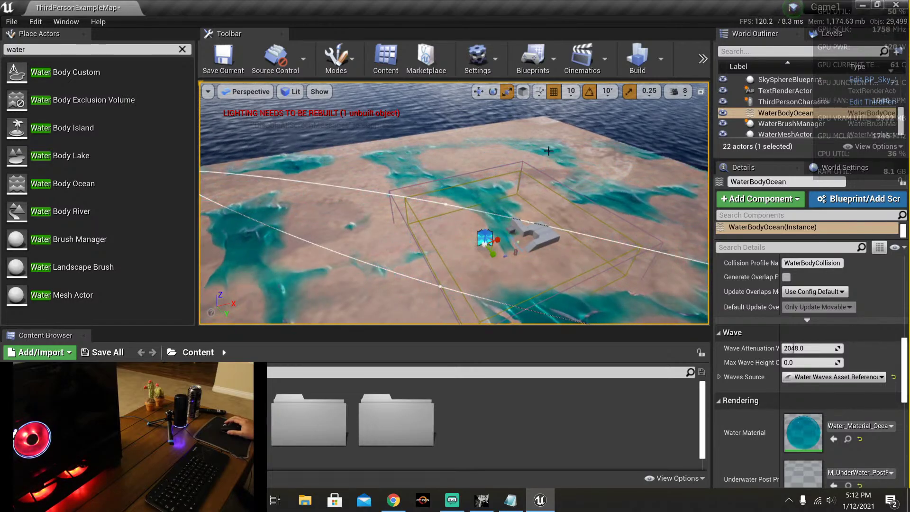
right_drag(505, 270, 590, 218)
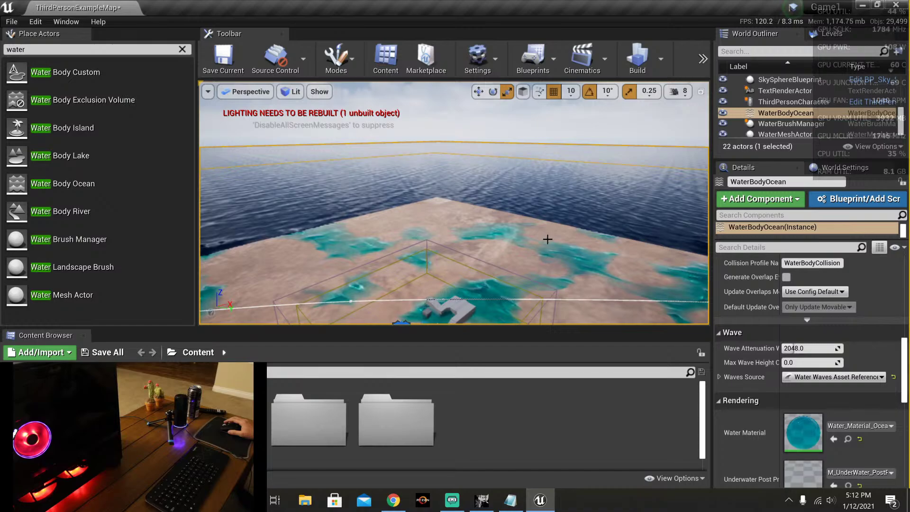
right_drag(442, 209, 443, 275)
right_drag(529, 161, 529, 138)
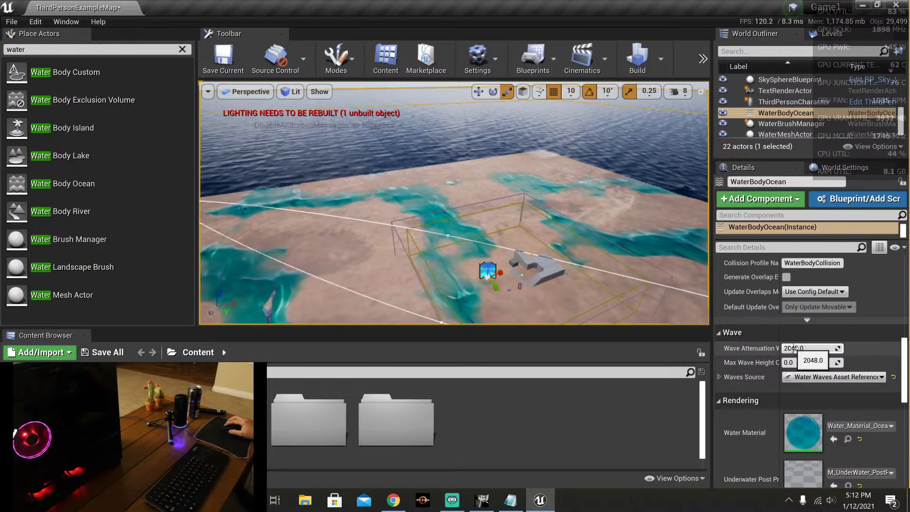
Step: Try Gerstner Water Waves as the ocean's waves source and check the water over the floor
click(848, 378)
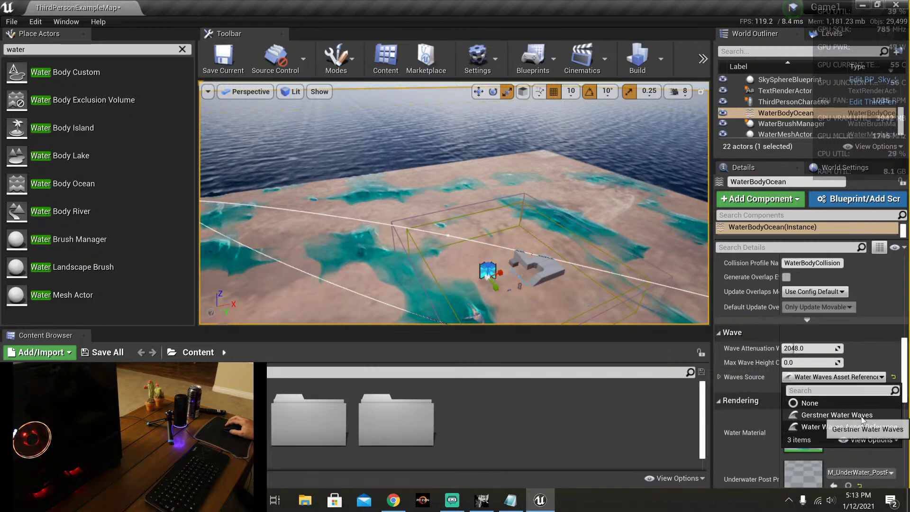
click(837, 415)
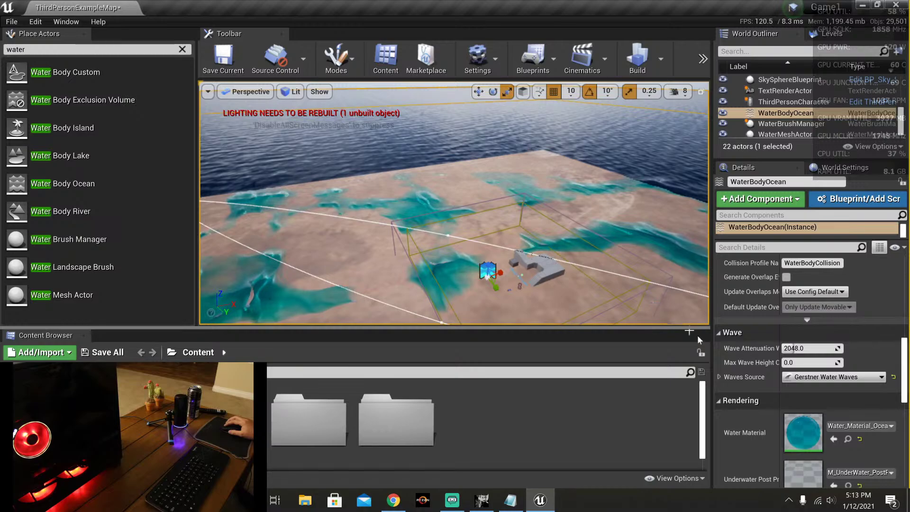
click(806, 378)
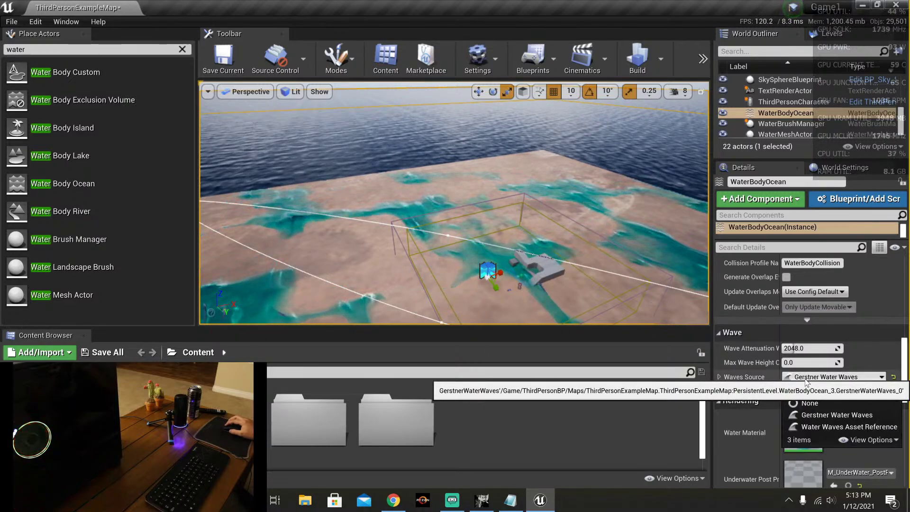
click(836, 414)
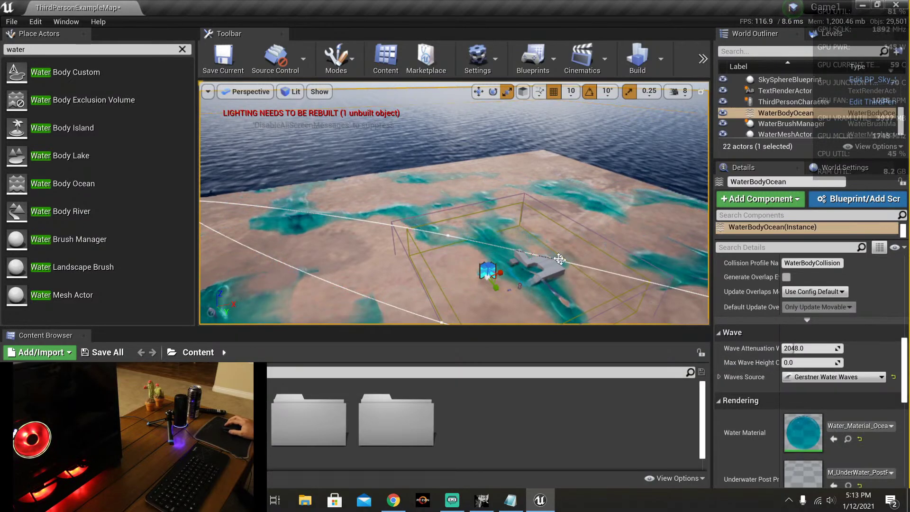
right_drag(475, 238, 624, 274)
Step: Set the ocean's waves source to Water Waves Asset Reference and check the water along the floor's edges
click(834, 377)
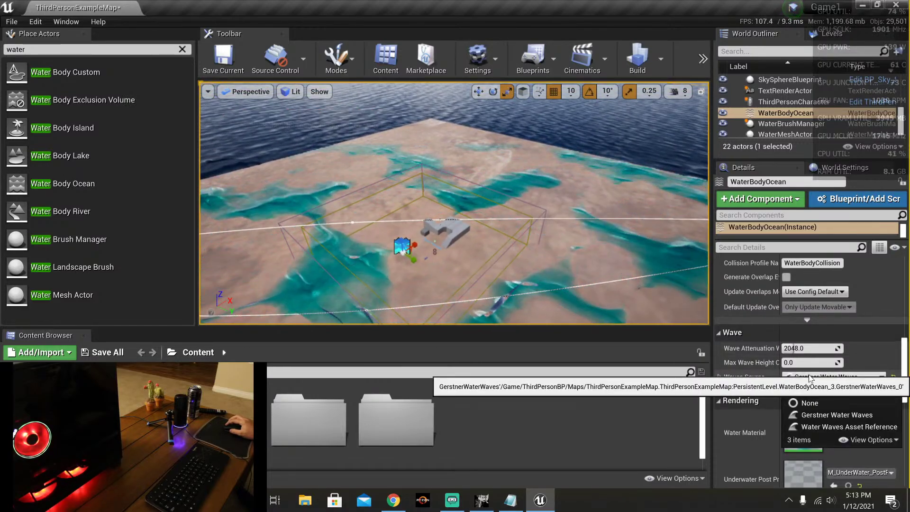
click(842, 425)
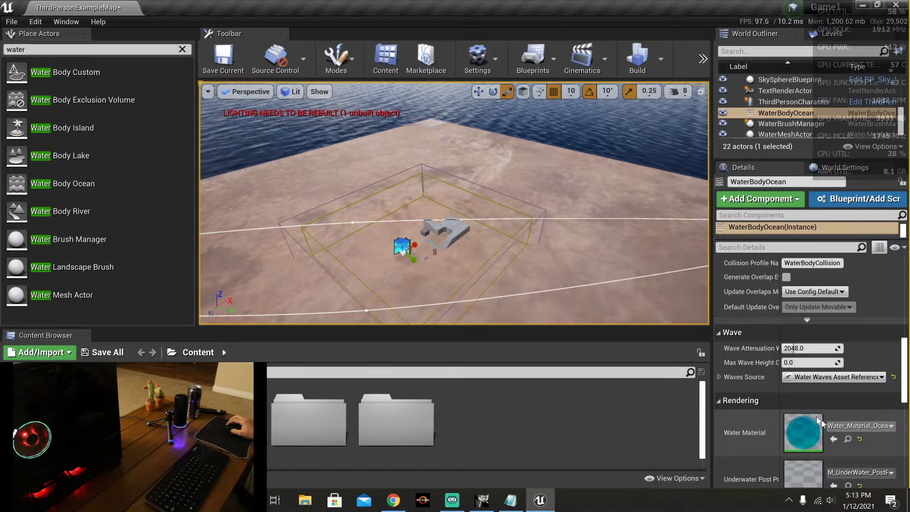
right_drag(562, 212, 606, 214)
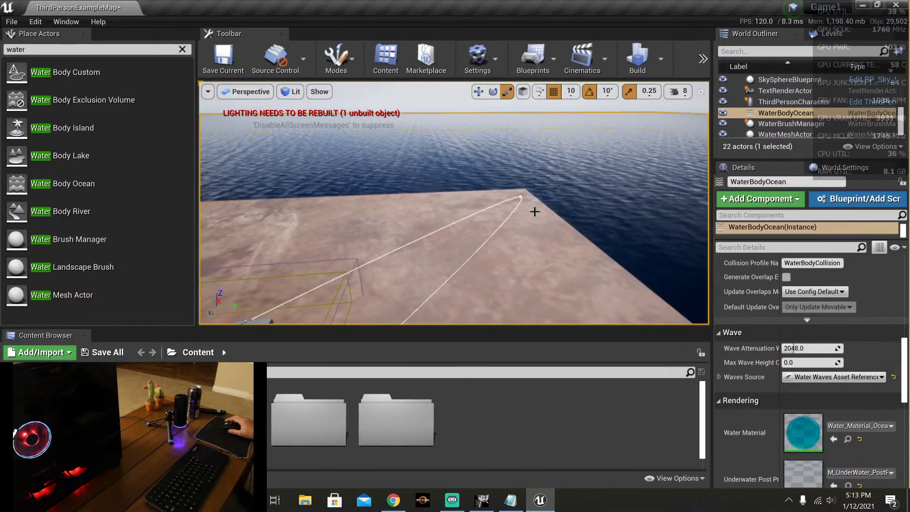
right_drag(368, 216, 351, 217)
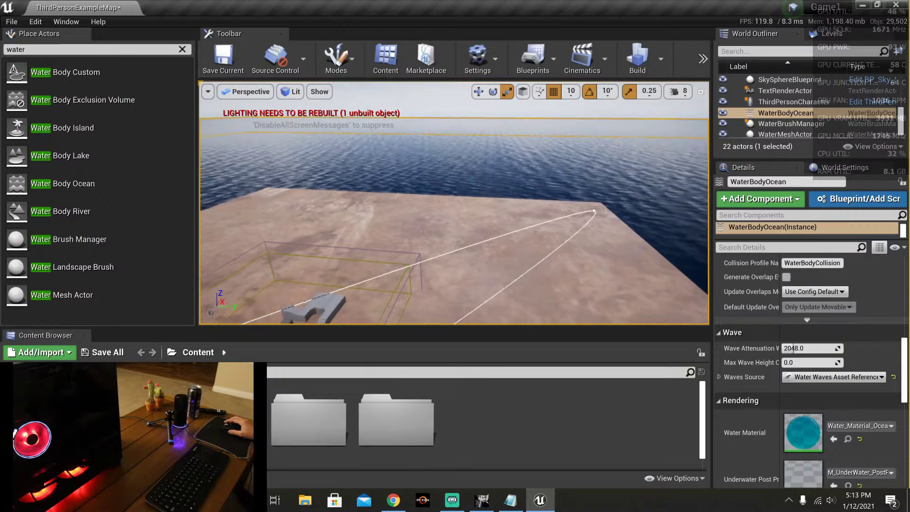
right_drag(403, 199, 365, 176)
right_drag(406, 196, 478, 167)
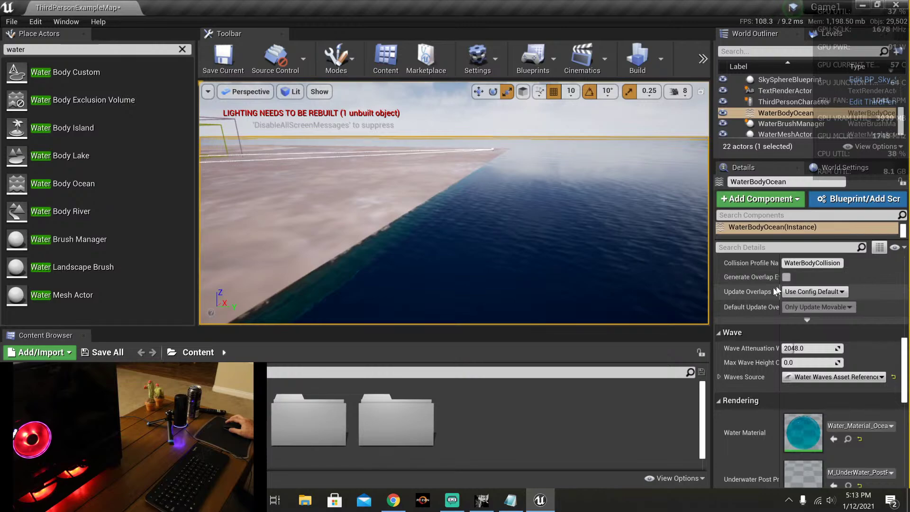
Step: Review the ocean water body's transform, terrain, collision, wave, rendering and navigation settings, widening the property name column for readability
scroll(756, 307, down, 2)
scroll(756, 306, up, 8)
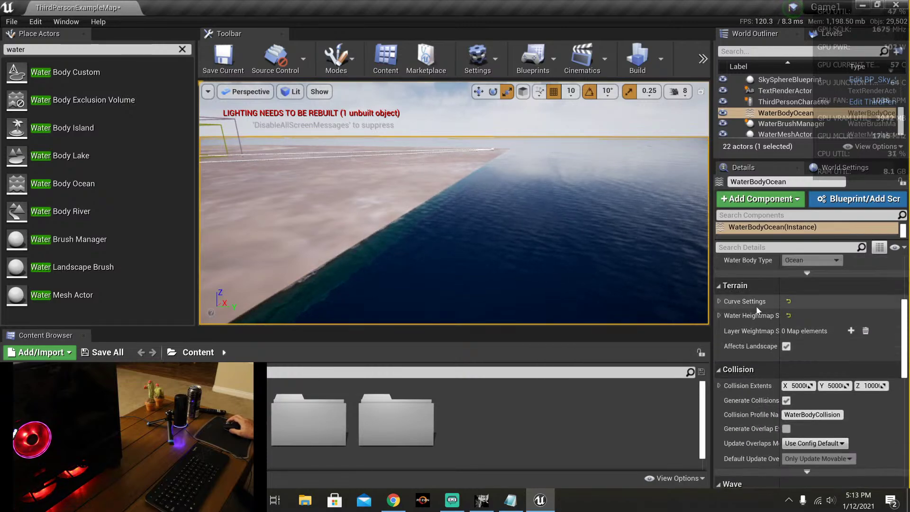
scroll(757, 308, up, 6)
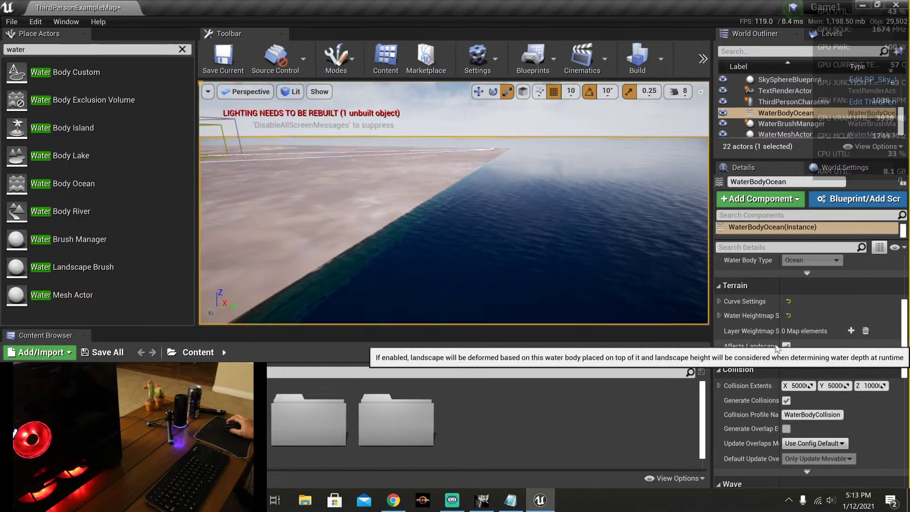
scroll(747, 303, up, 4)
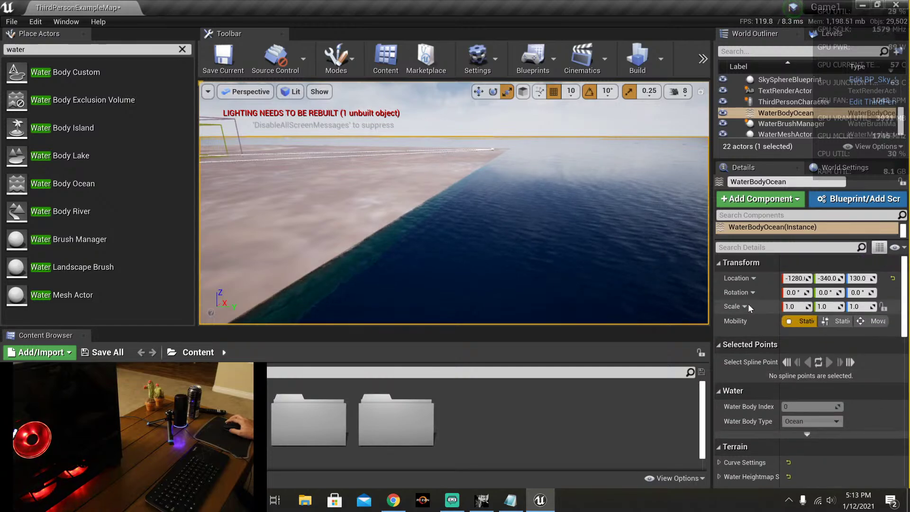
scroll(748, 303, down, 20)
scroll(748, 304, down, 7)
scroll(747, 303, up, 6)
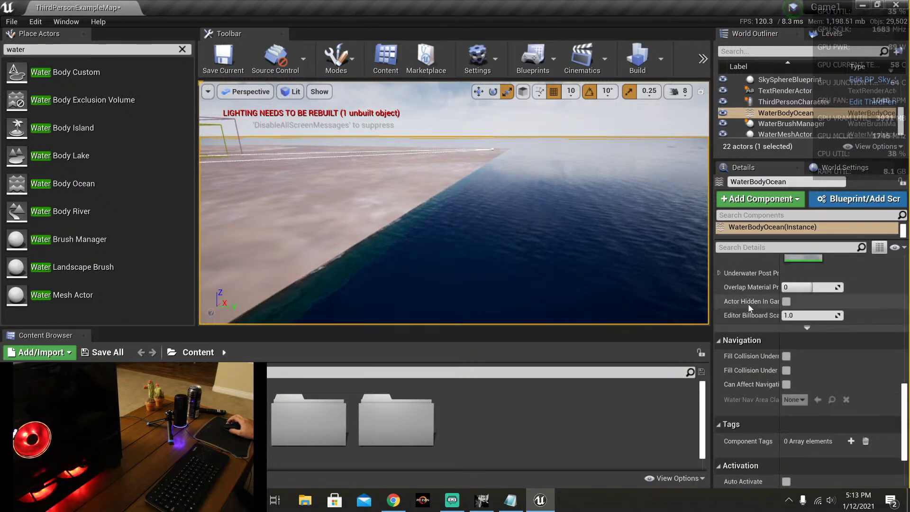
scroll(749, 305, up, 1)
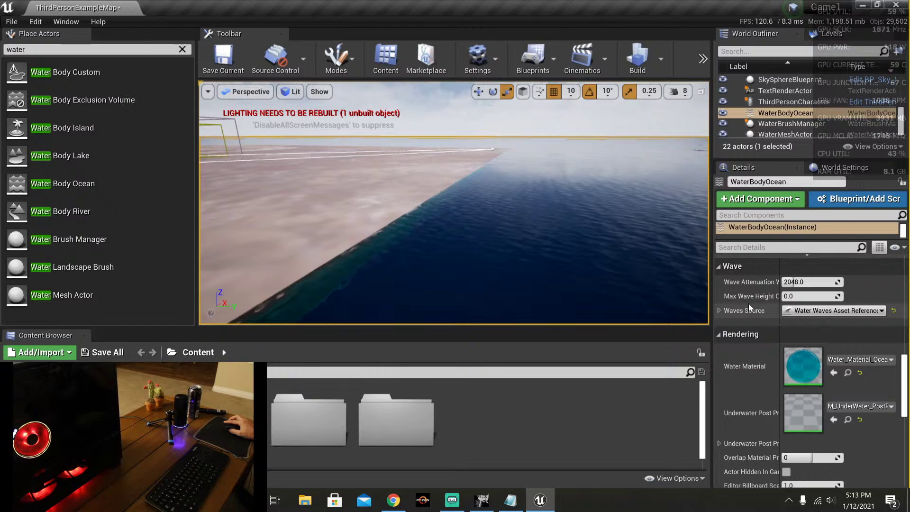
scroll(749, 305, down, 10)
scroll(748, 305, down, 8)
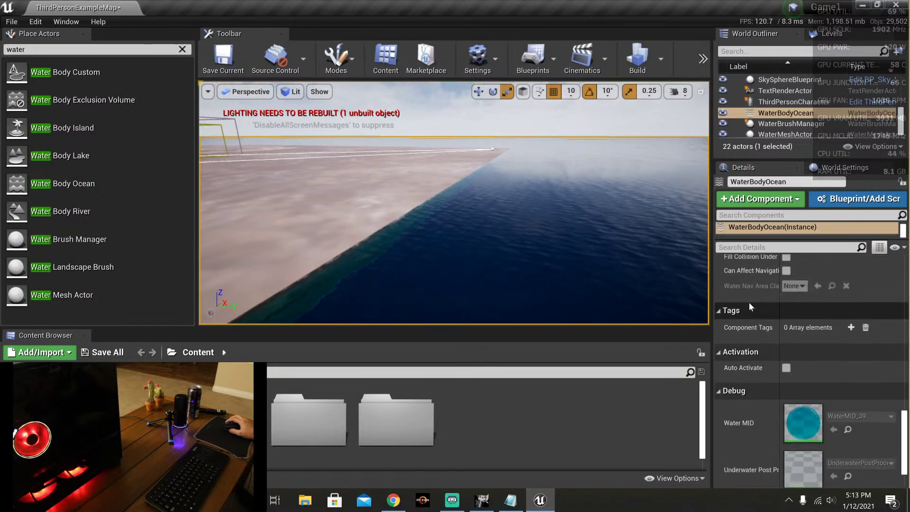
scroll(748, 306, up, 7)
scroll(748, 306, up, 6)
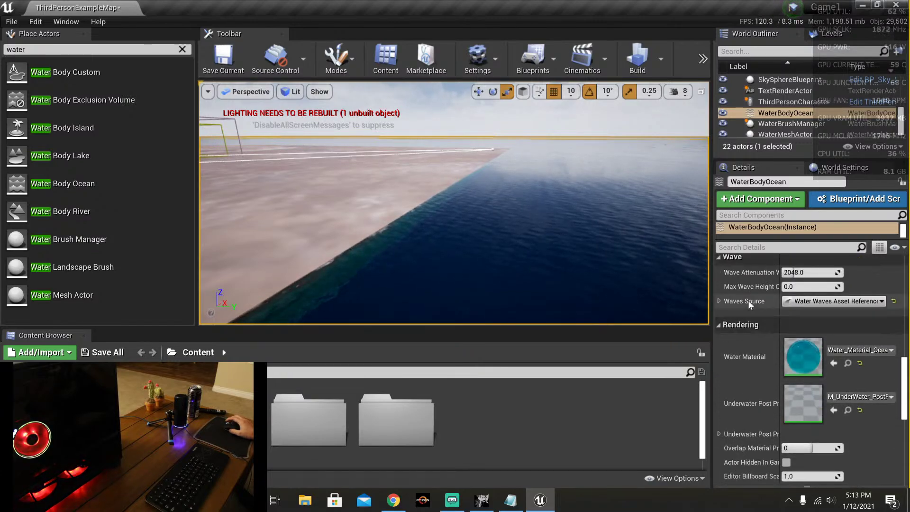
scroll(749, 304, down, 3)
scroll(748, 305, up, 2)
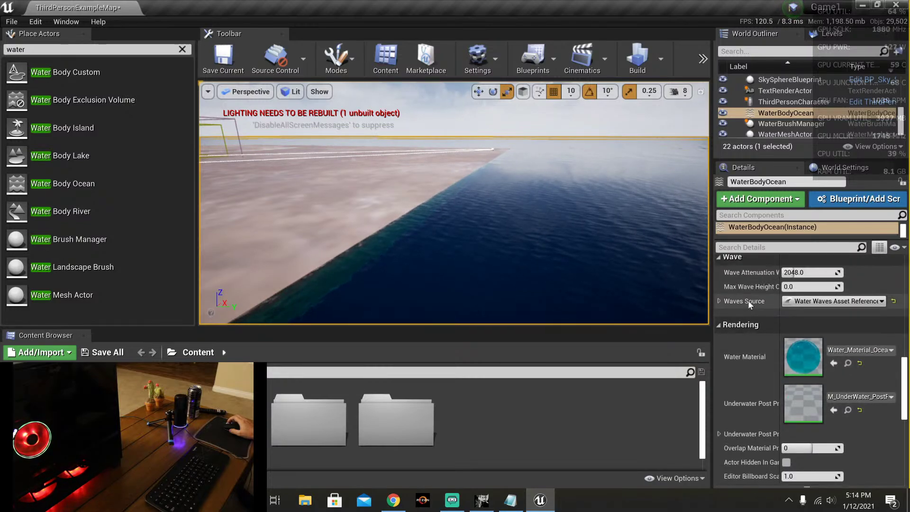
scroll(749, 304, up, 5)
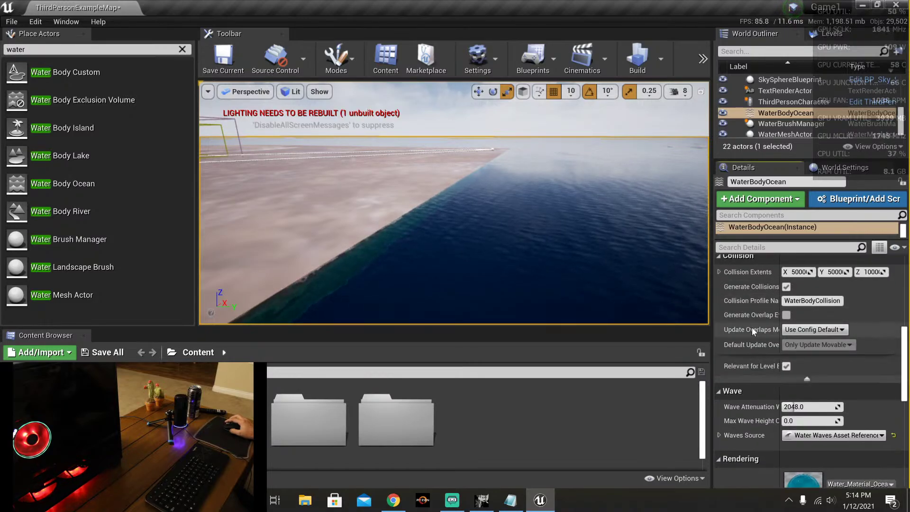
scroll(752, 327, up, 5)
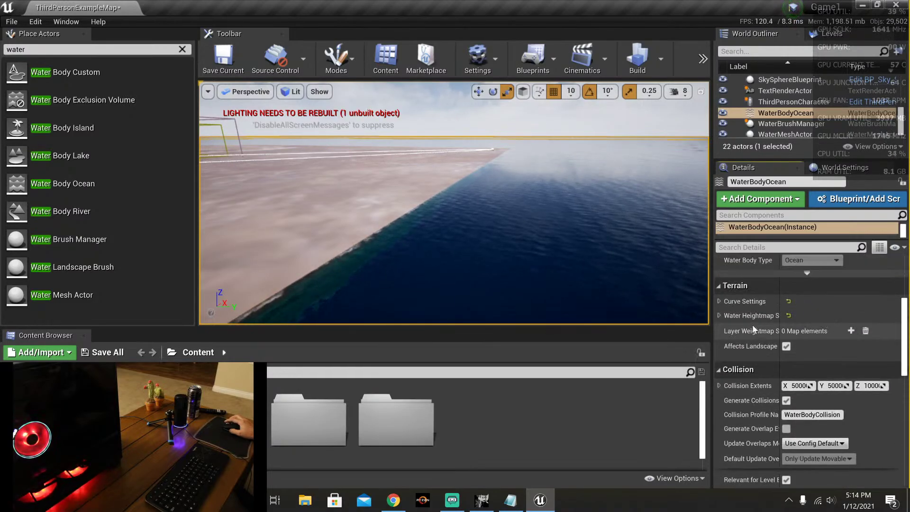
scroll(753, 328, down, 1)
scroll(754, 328, up, 1)
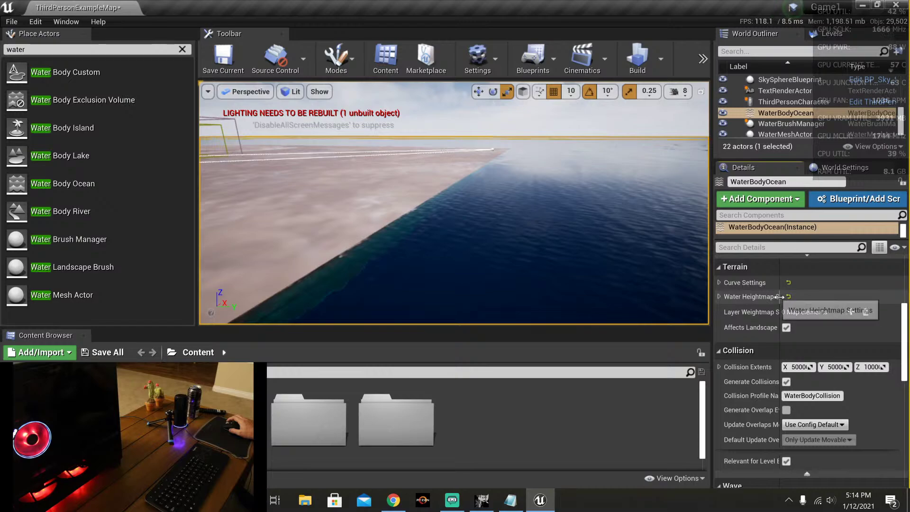
mouse_move(779, 271)
mouse_down()
mouse_move(805, 271)
mouse_move(784, 270)
mouse_up()
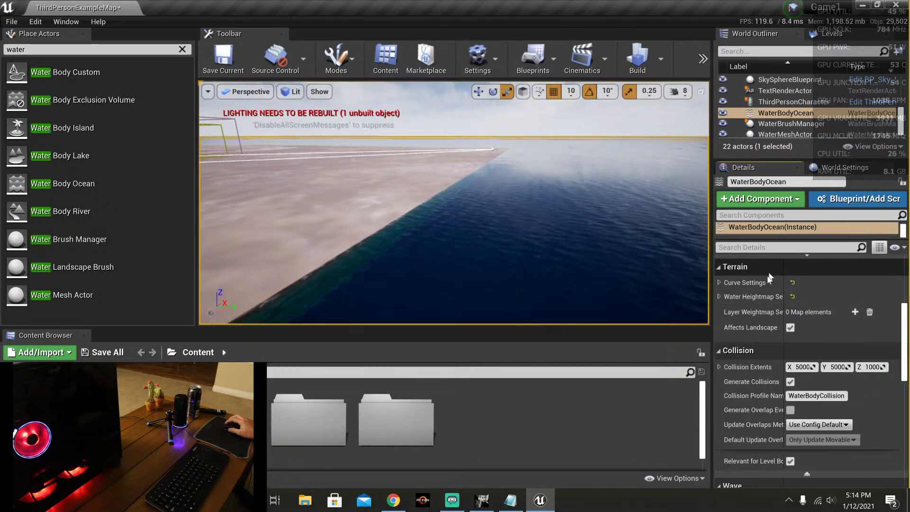
scroll(756, 307, up, 3)
scroll(756, 307, up, 2)
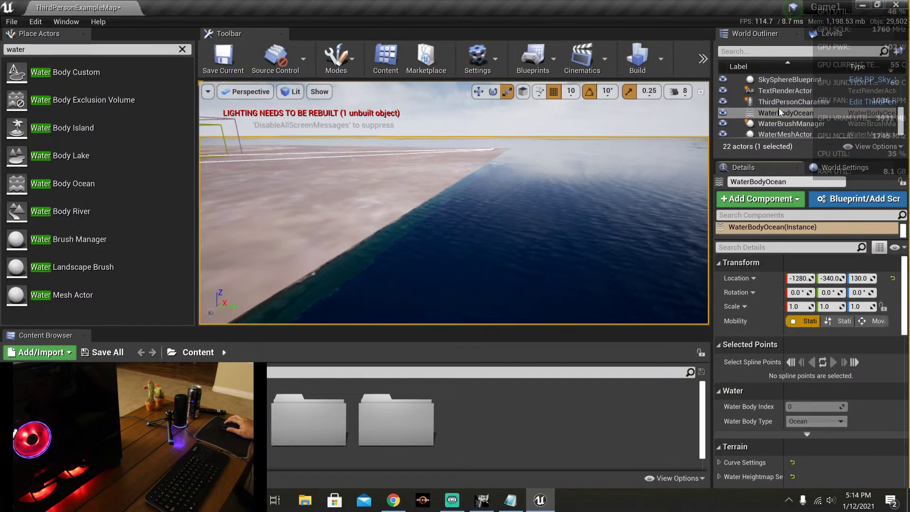
Step: Select WaterBrushManager, try its Affect Heightmap option on and off while checking the ocean, and try Show Distance
click(786, 123)
scroll(748, 317, down, 10)
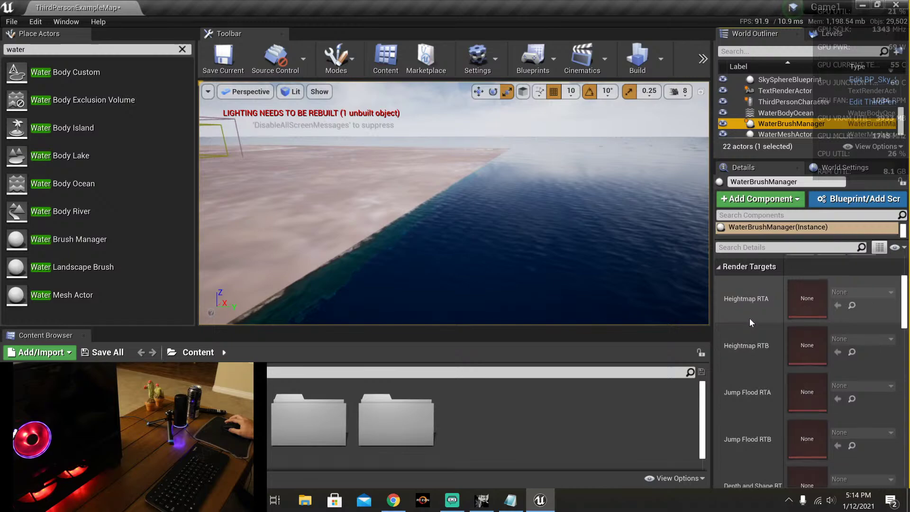
scroll(751, 320, down, 3)
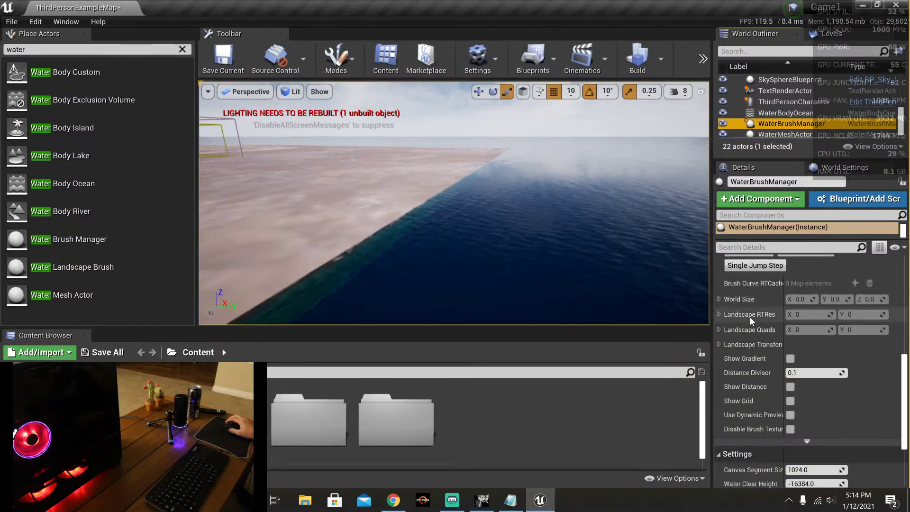
scroll(749, 322, down, 2)
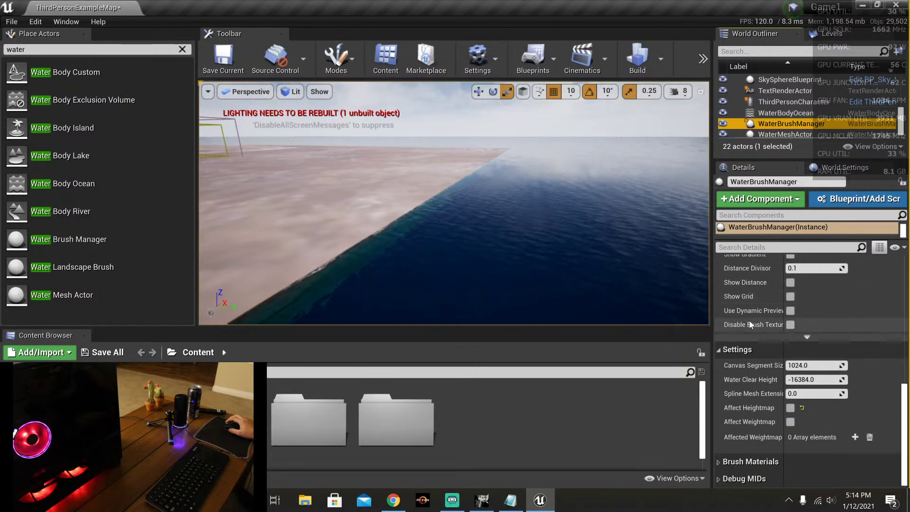
click(789, 408)
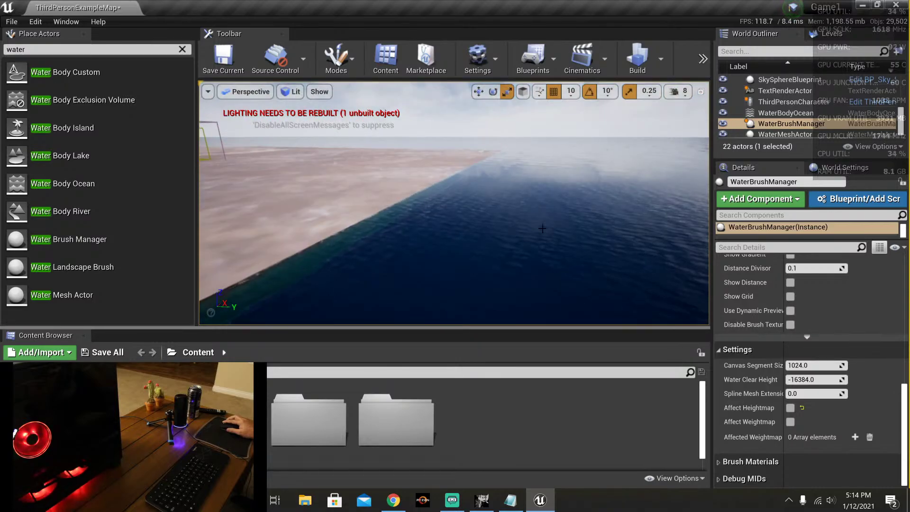
click(789, 407)
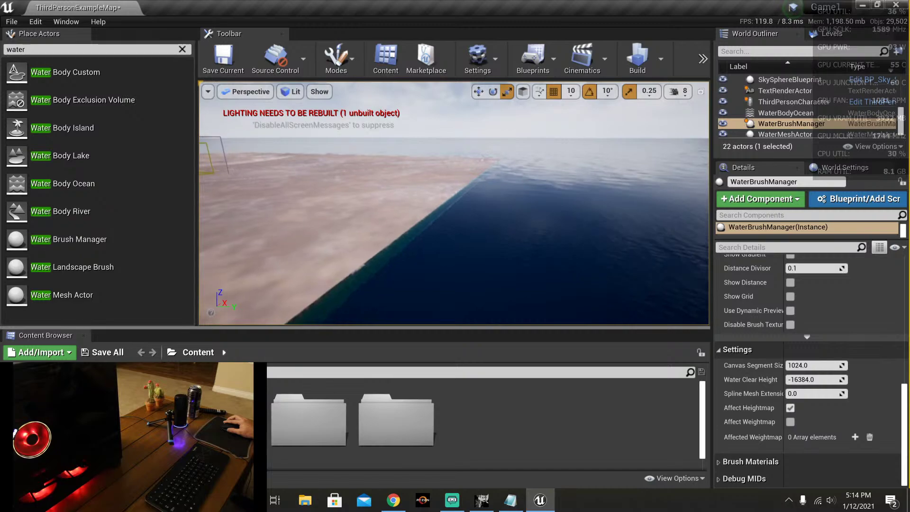
click(789, 407)
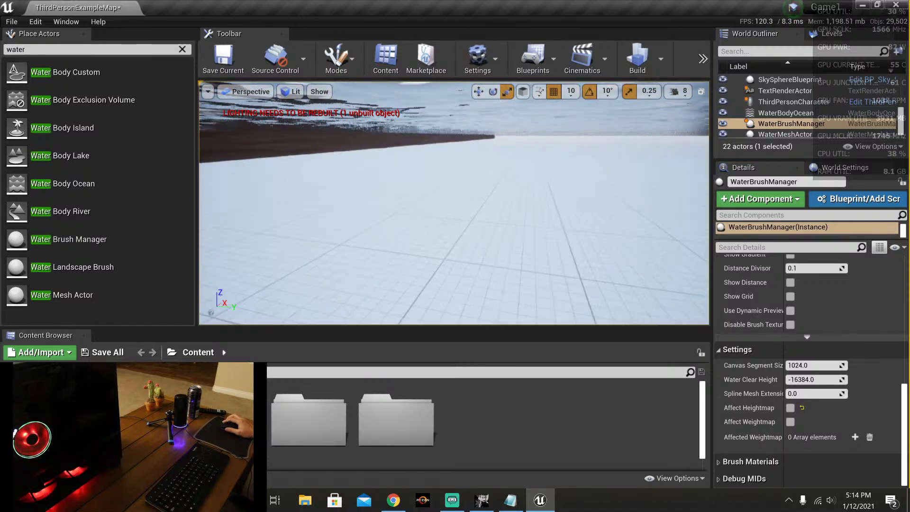
click(790, 283)
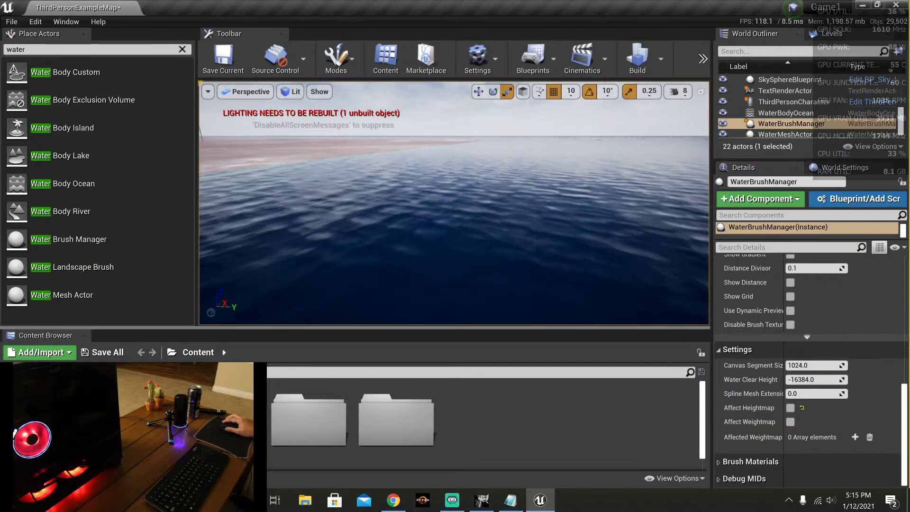
Step: Select WaterBodyOcean, try Wave Attenuation values of 10000 and 0 while checking the water by the floor, and restore the default
key(f)
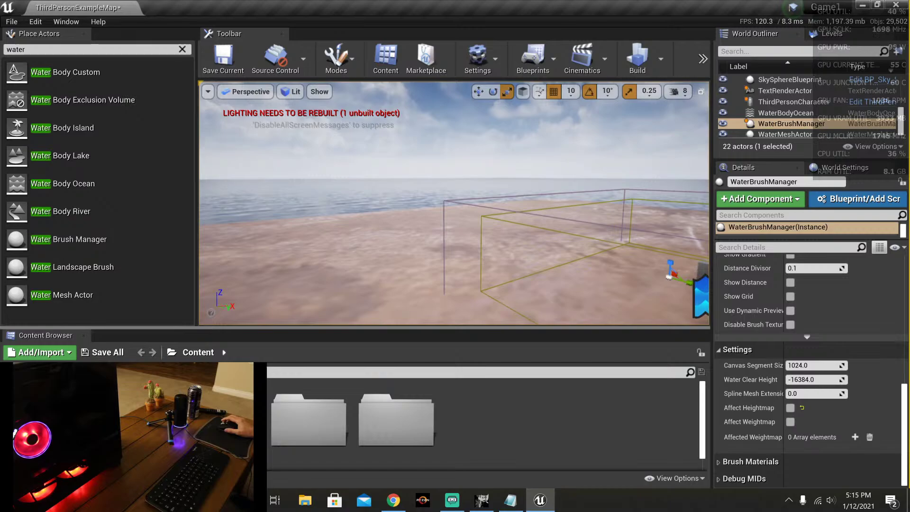
right_drag(499, 226, 499, 226)
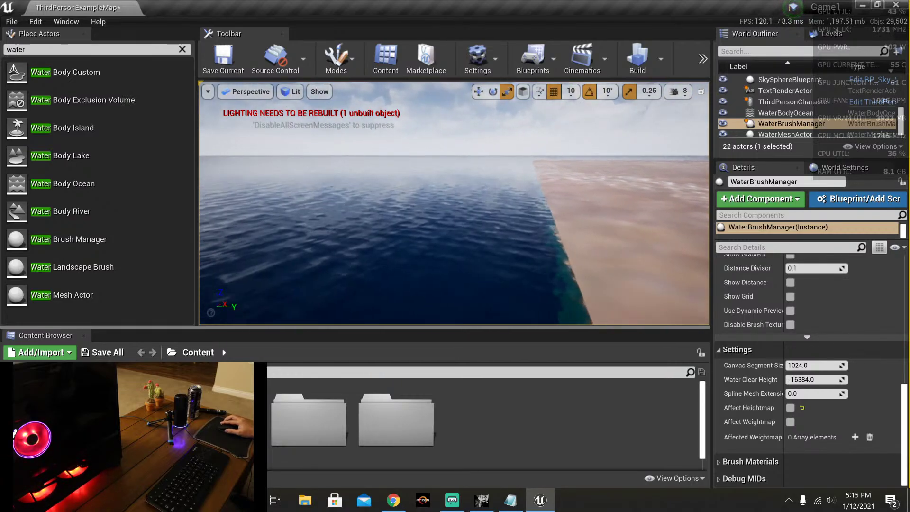
right_drag(499, 226, 522, 203)
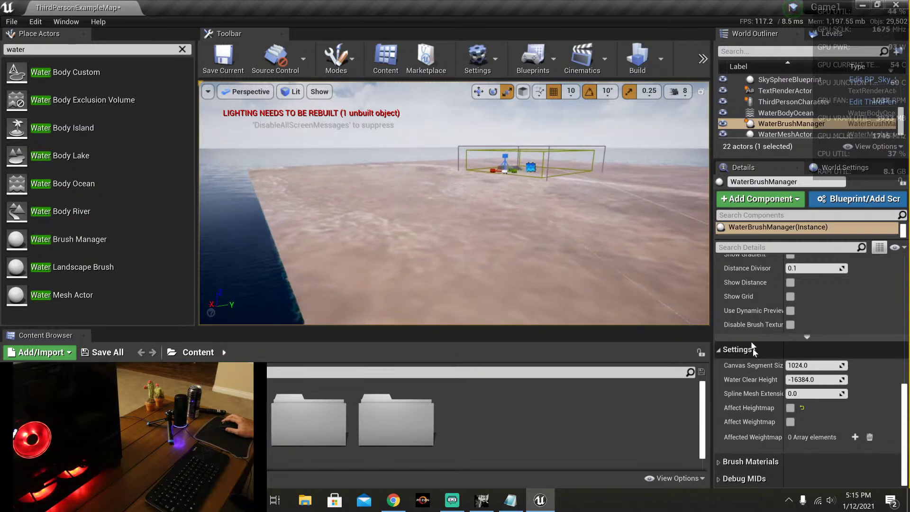
click(245, 239)
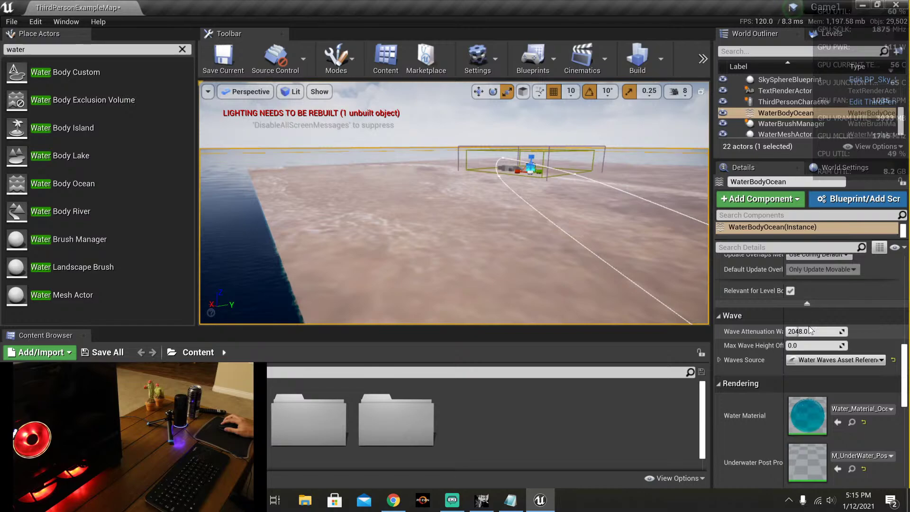
right_drag(528, 294, 474, 299)
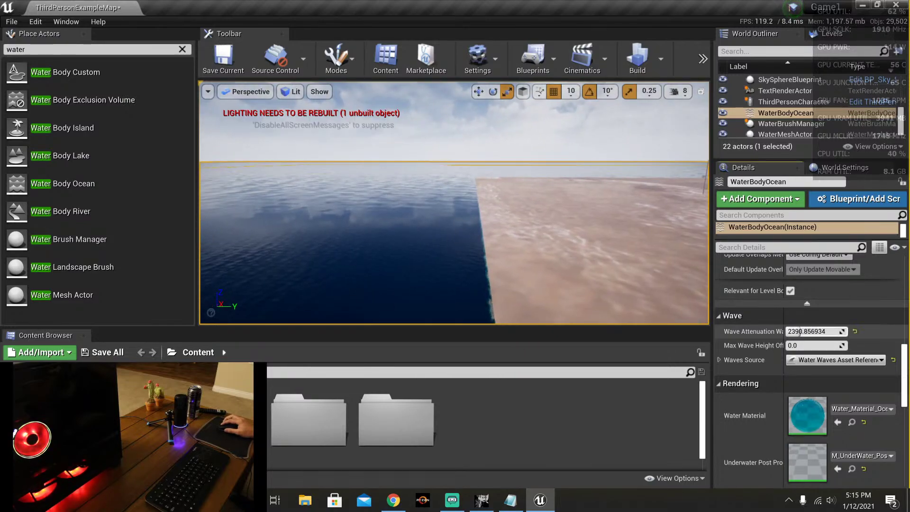
drag(800, 332, 846, 331)
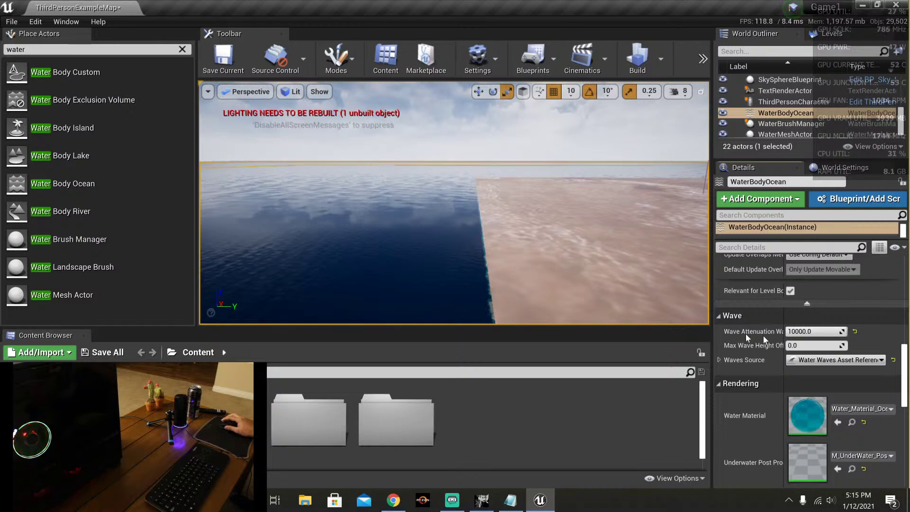
scroll(427, 289, up, 5)
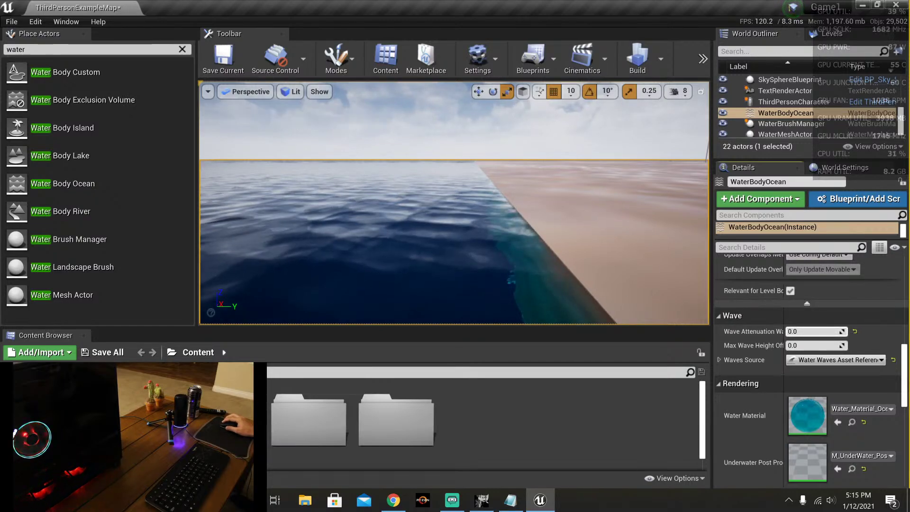
key(ctrl+z)
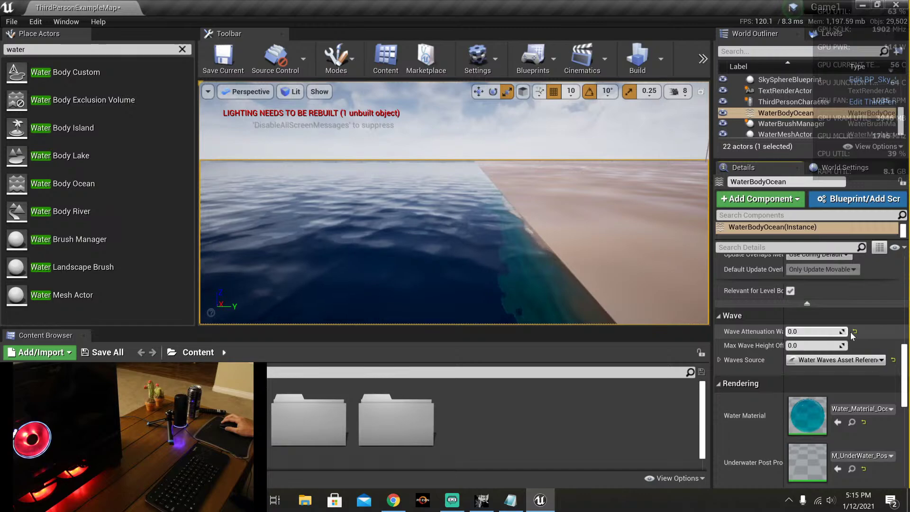
click(853, 331)
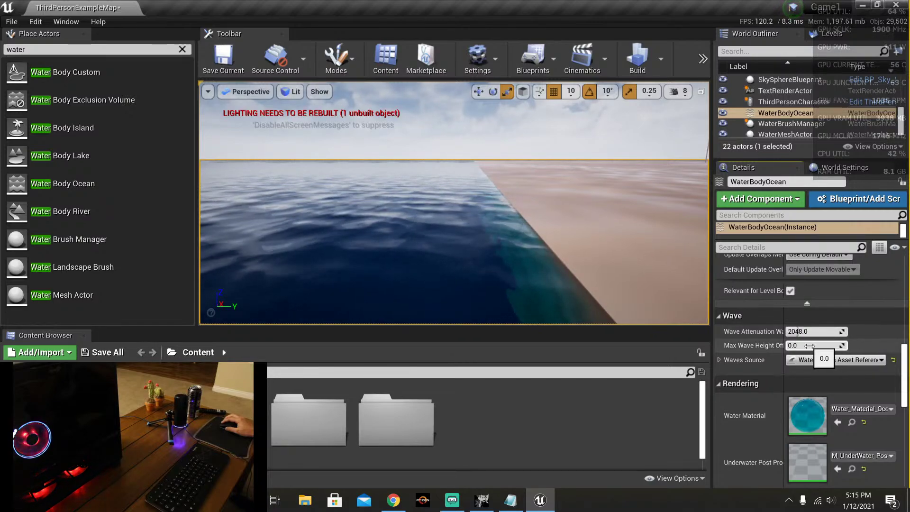
Step: Try extreme positive and negative values for the ocean's Max Wave Height Offset, ending near -677, check the floor's edge, and restore the default
drag(799, 348, 907, 345)
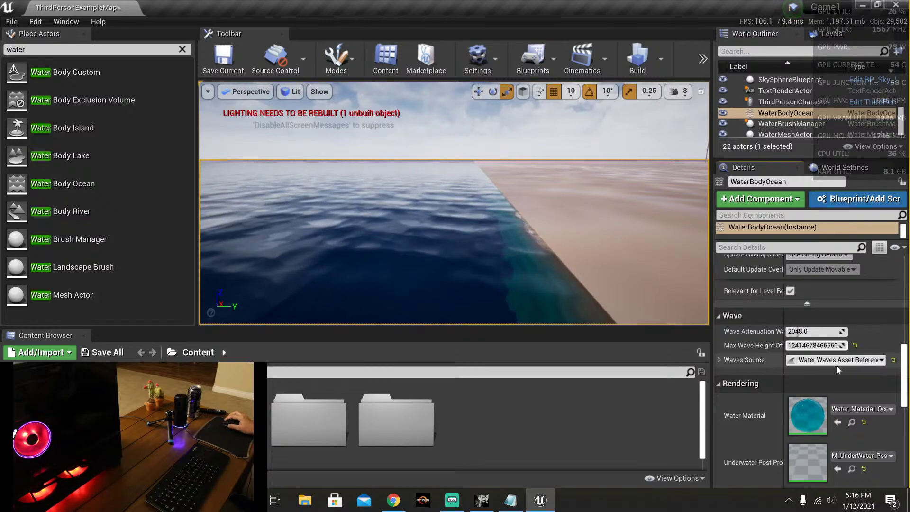
click(854, 346)
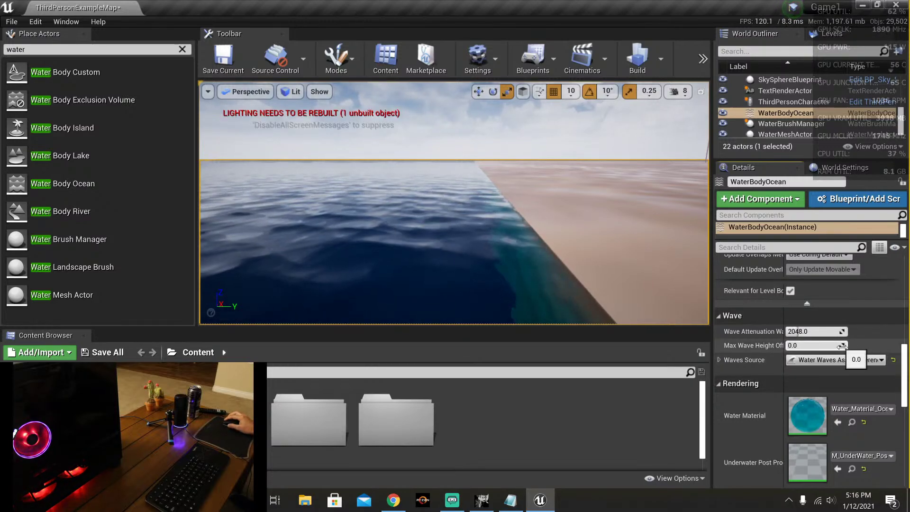
drag(833, 345, 653, 342)
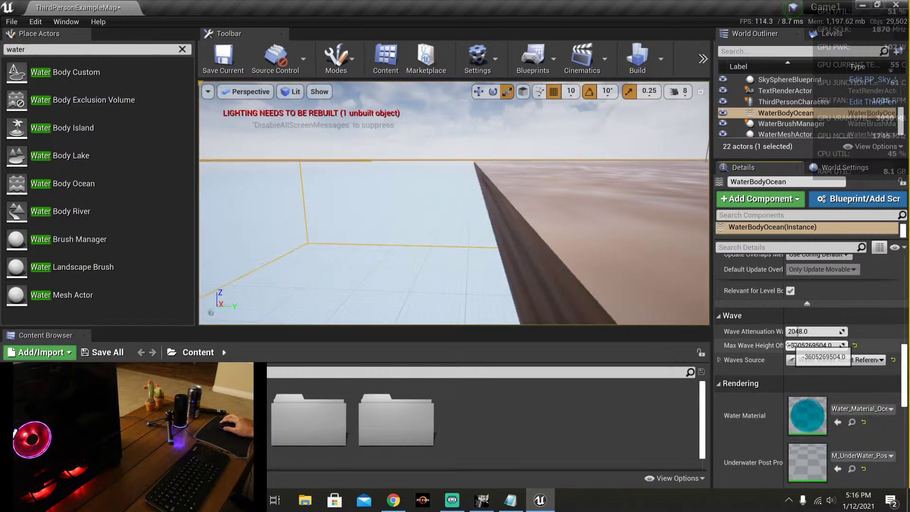
drag(797, 345, 843, 345)
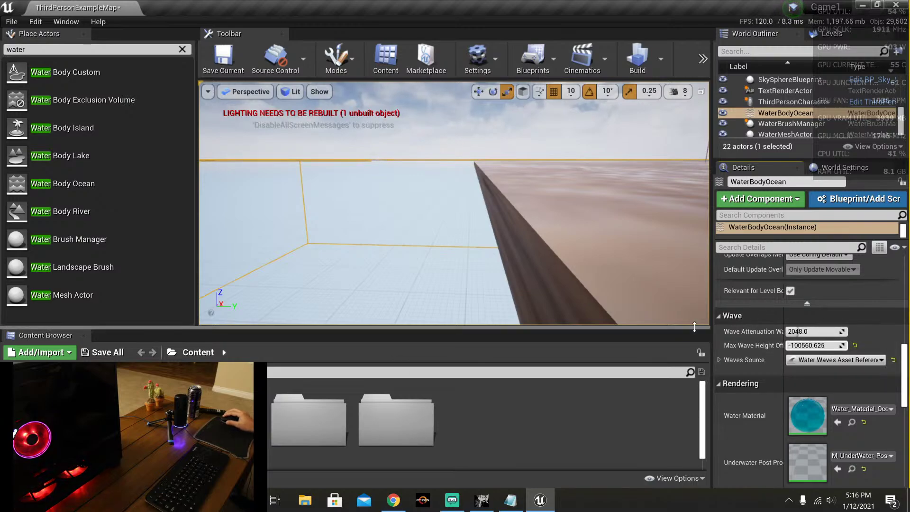
mouse_move(806, 345)
mouse_down()
mouse_move(839, 347)
mouse_move(817, 345)
mouse_up()
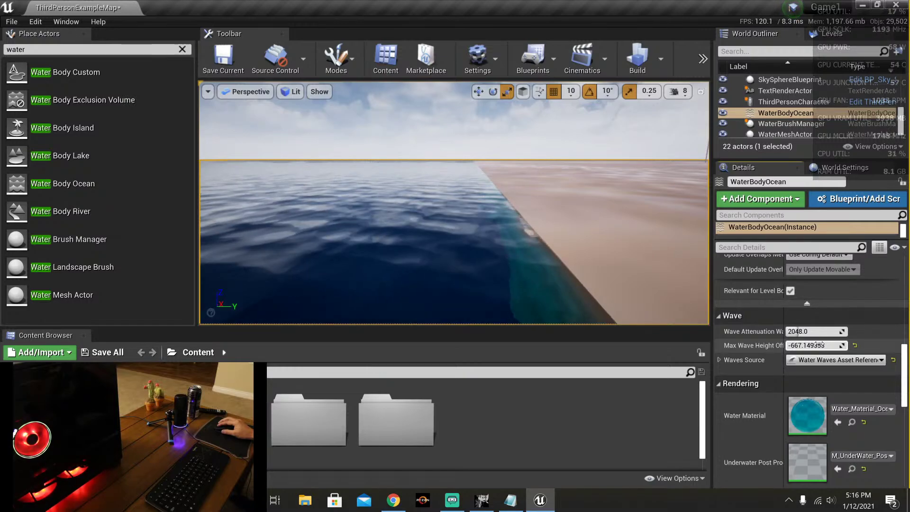
drag(817, 345, 815, 344)
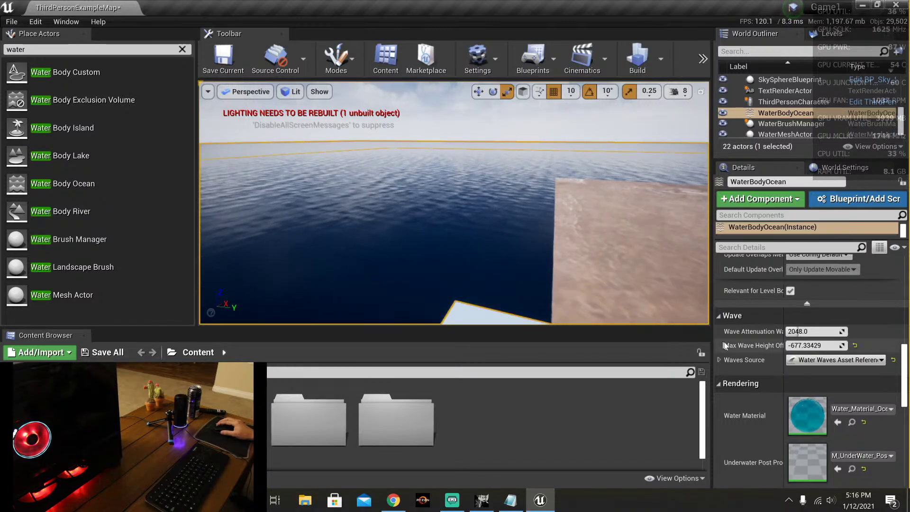
right_drag(473, 213, 493, 237)
right_drag(454, 204, 454, 237)
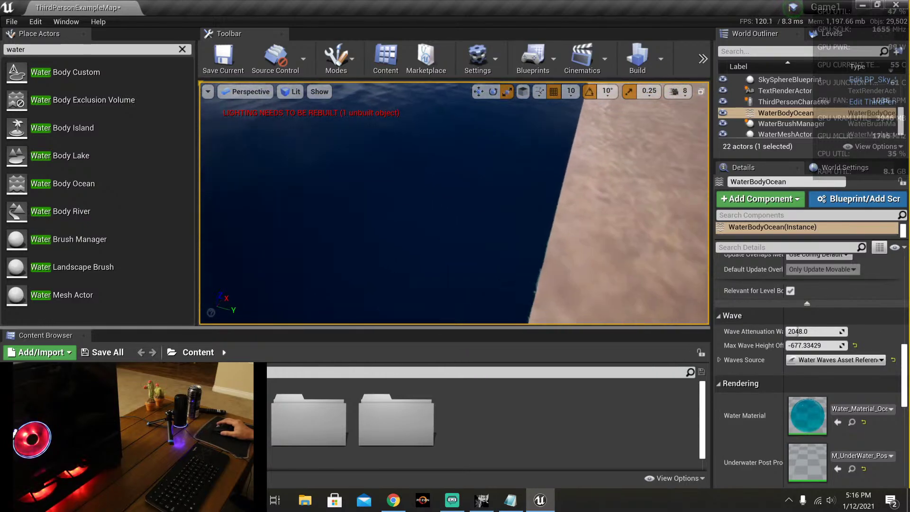
click(855, 345)
right_drag(454, 237, 412, 195)
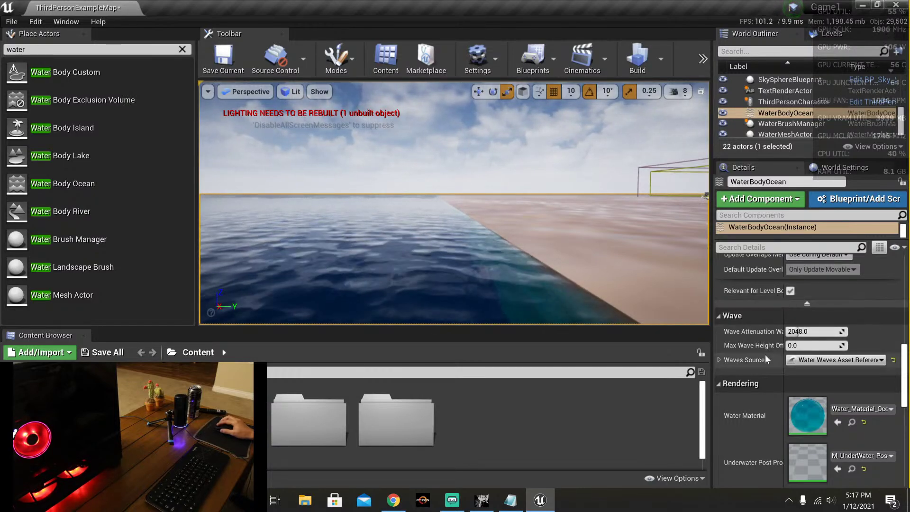
Step: Examine the ocean's rendering and navigation settings and inspect the whole floor with its surrounding water from above
scroll(752, 354, down, 4)
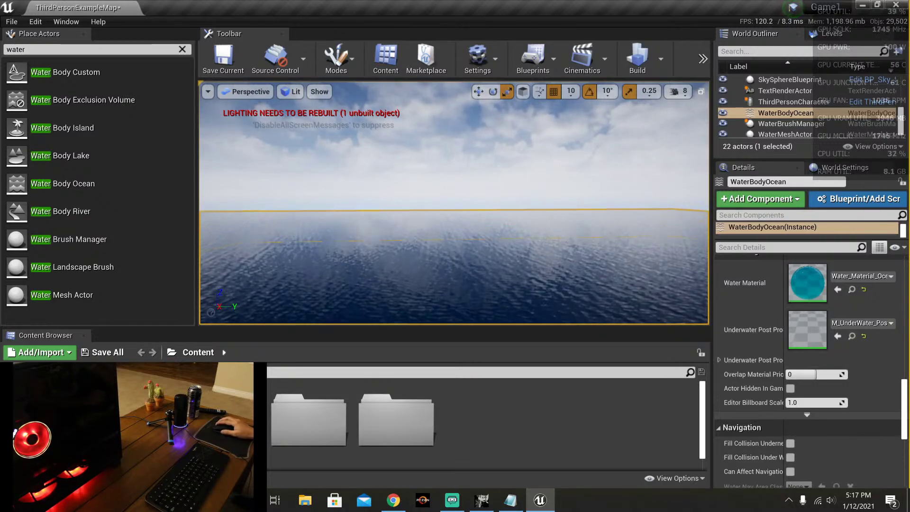
key(f)
right_drag(470, 259, 435, 139)
key(f)
key(f)
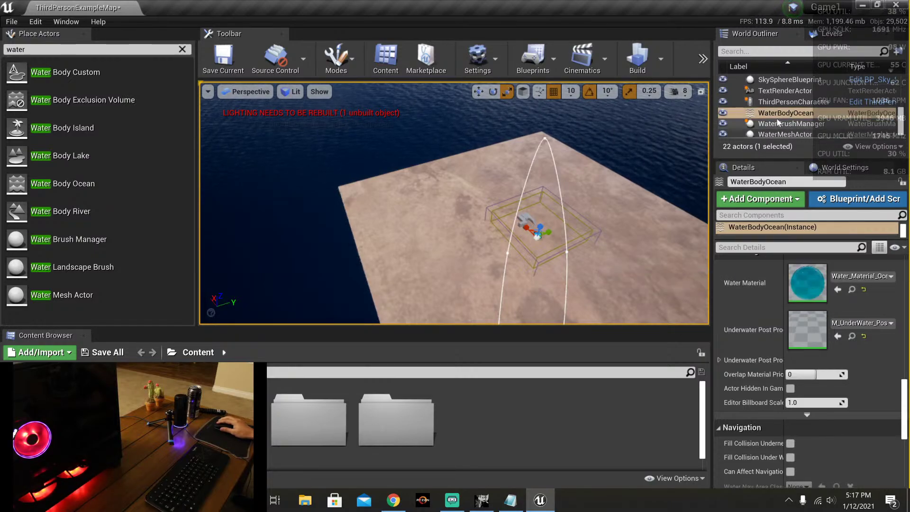
right_drag(595, 248, 567, 239)
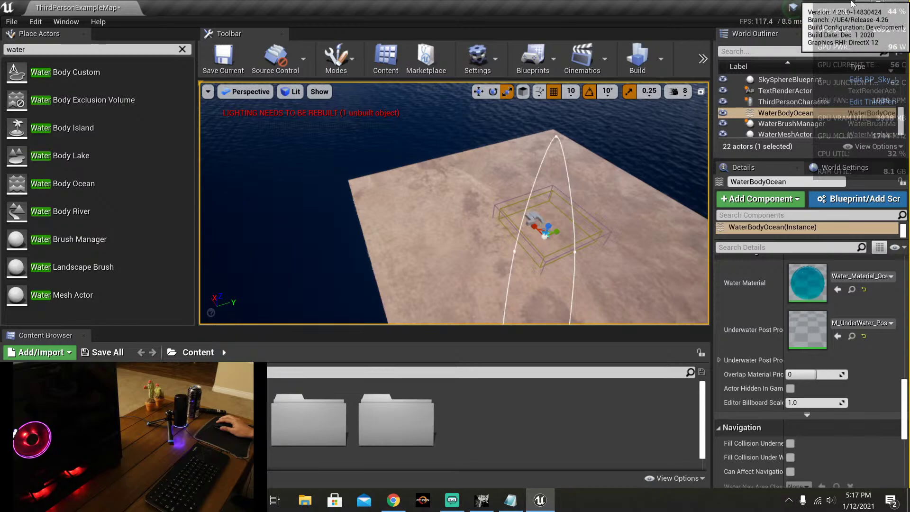
Step: Switch to Streamlabs OBS to check the live stream chat and sources, and return to Unreal Editor
click(452, 500)
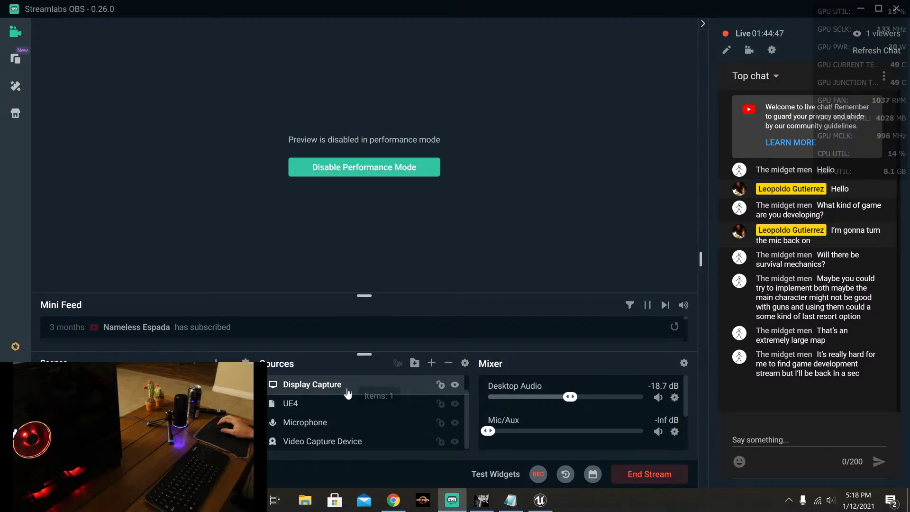
key(alt+Tab)
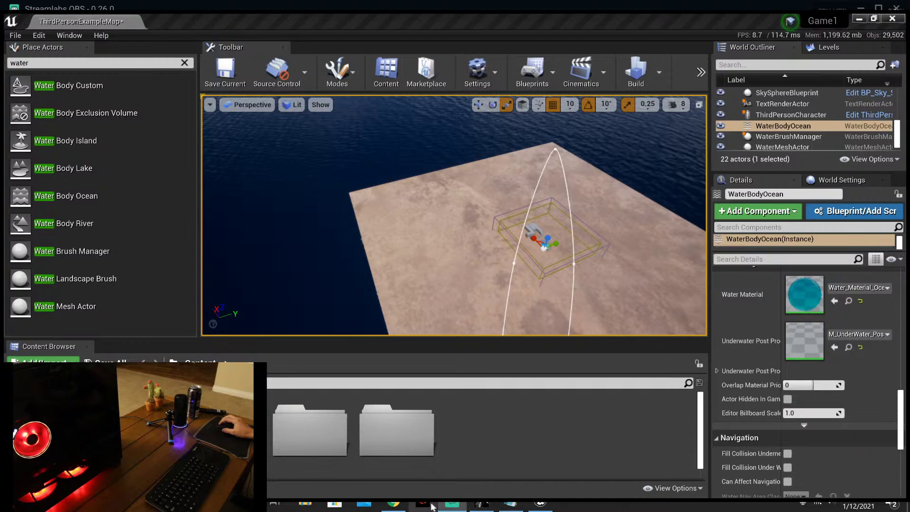
key(alt+Tab)
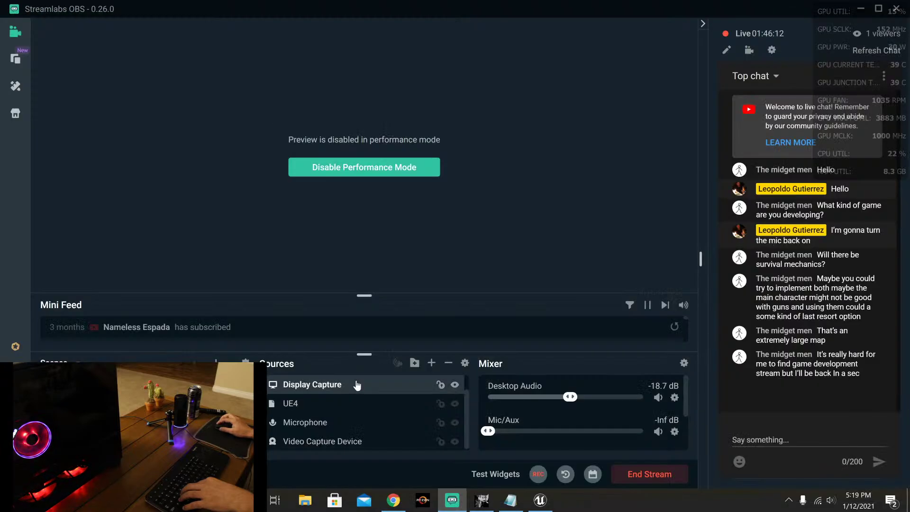
click(542, 503)
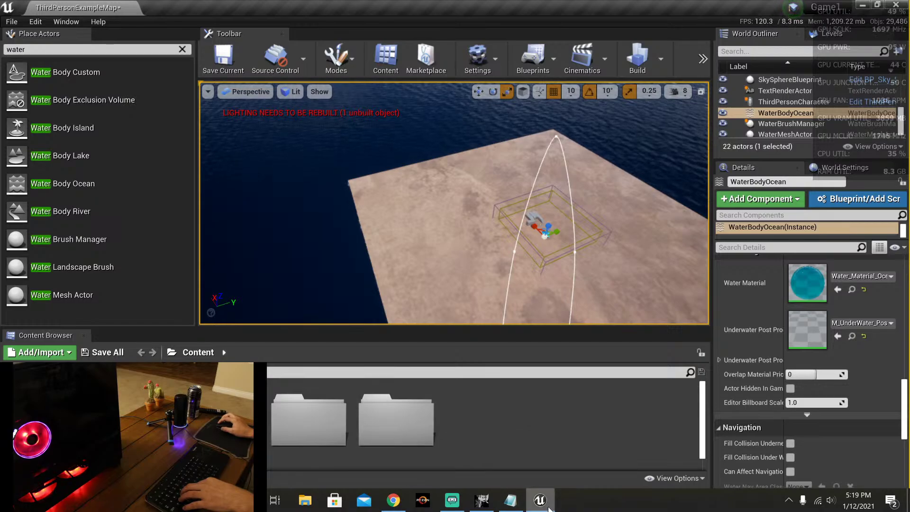
Step: Switch to Chrome and review the Open Heightmap Tool video page about tiling and cratering of landscapes, including its description
click(509, 502)
click(394, 500)
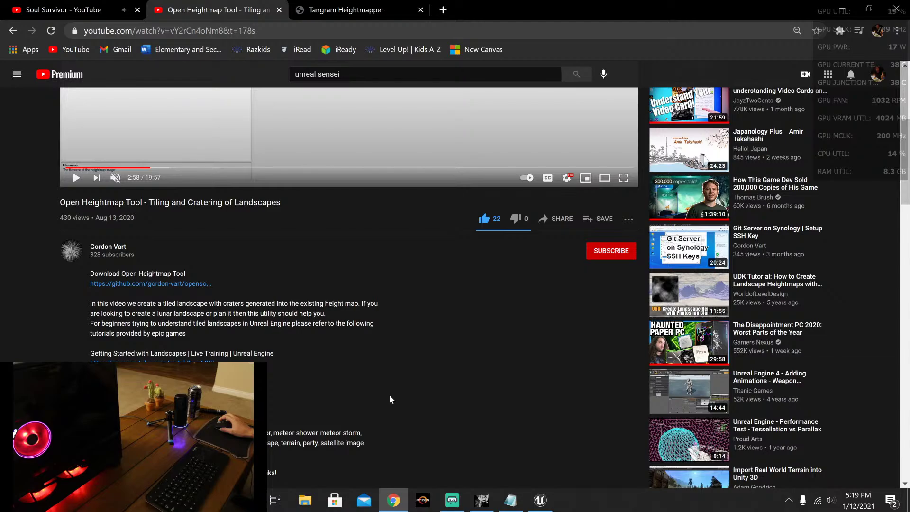
scroll(387, 393, up, 5)
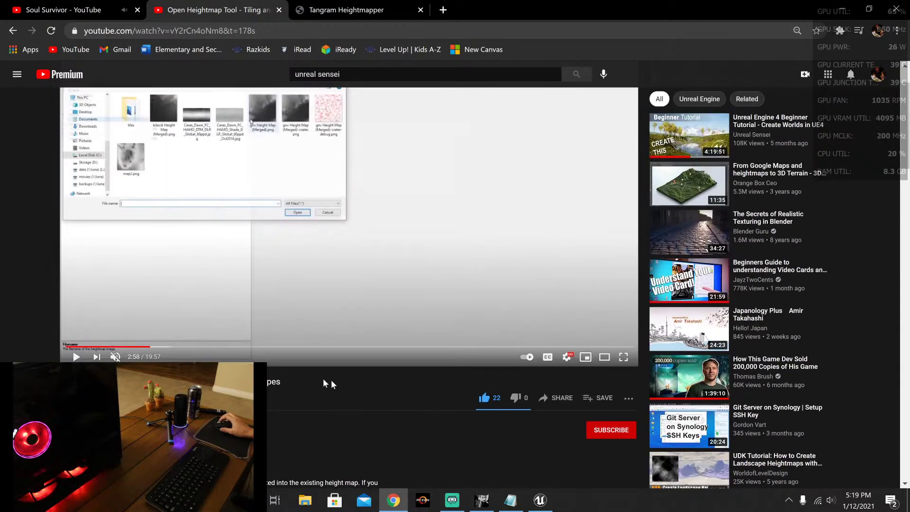
scroll(90, 273, down, 5)
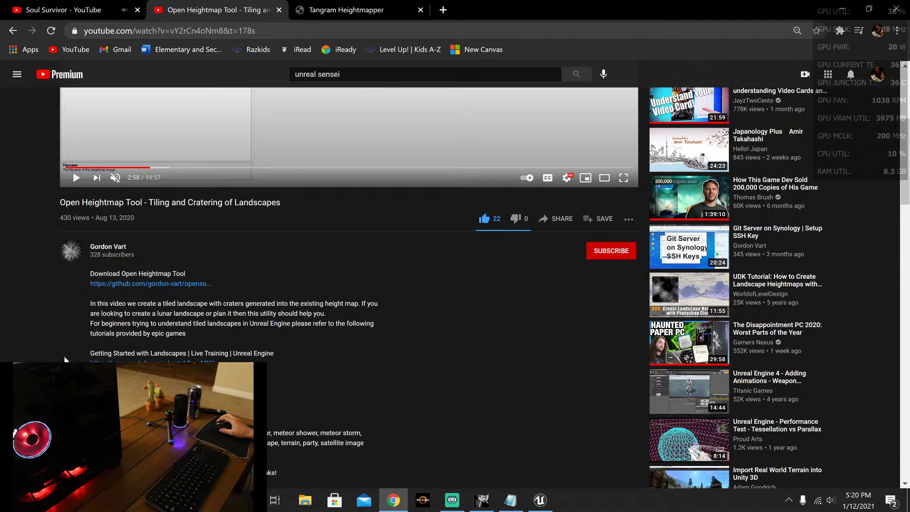
scroll(63, 360, down, 1)
scroll(61, 358, up, 8)
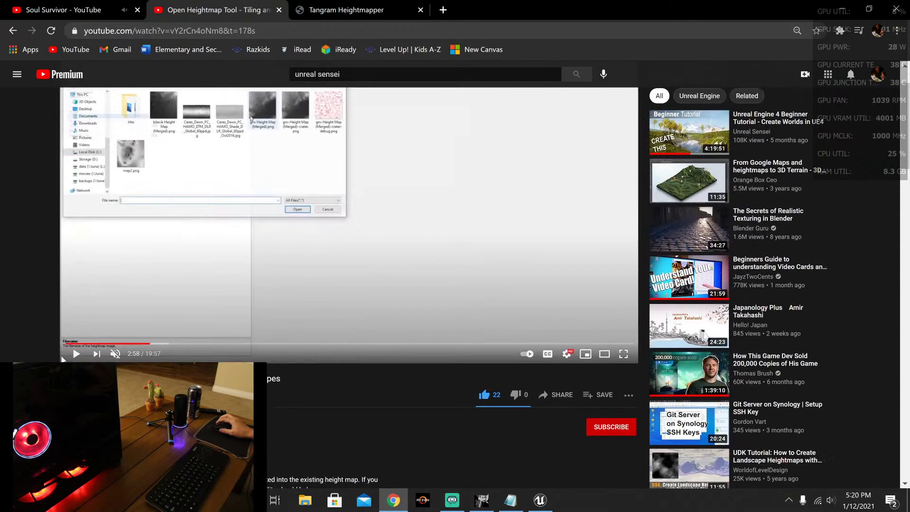
scroll(21, 357, down, 2)
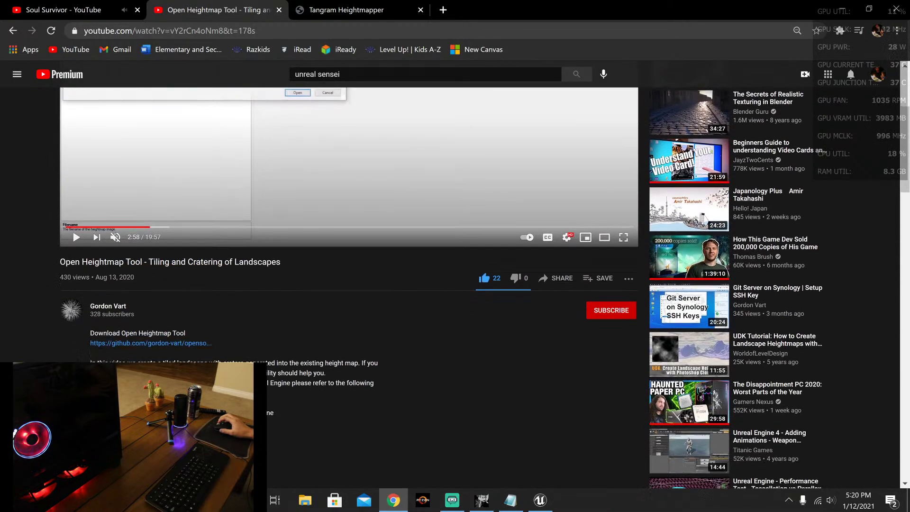
Step: Open File Explorer and go to the openheightmaptool-v1.1 folder in Downloads
click(304, 501)
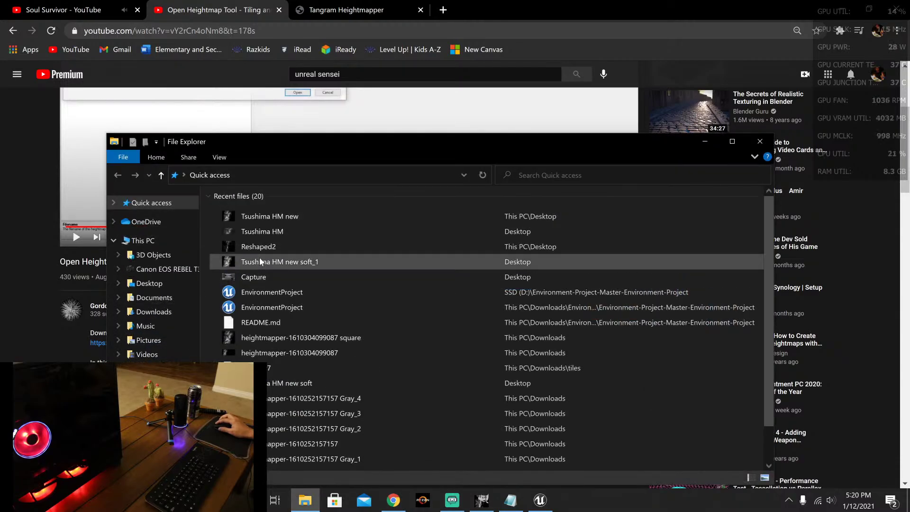
click(161, 311)
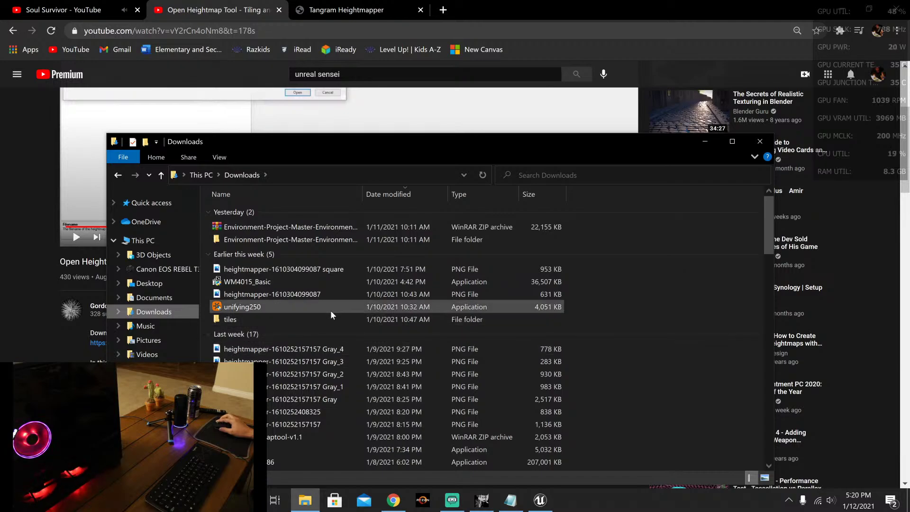
scroll(330, 310, down, 3)
scroll(323, 320, down, 2)
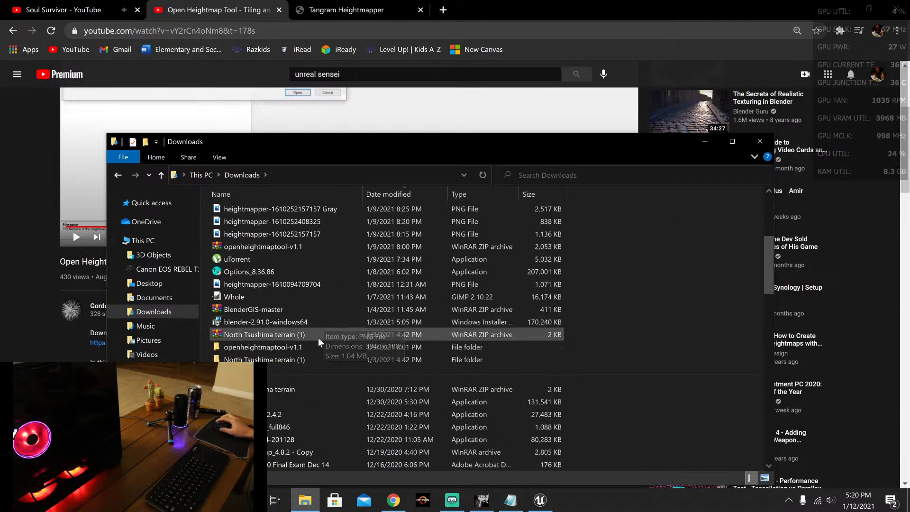
double_click(308, 349)
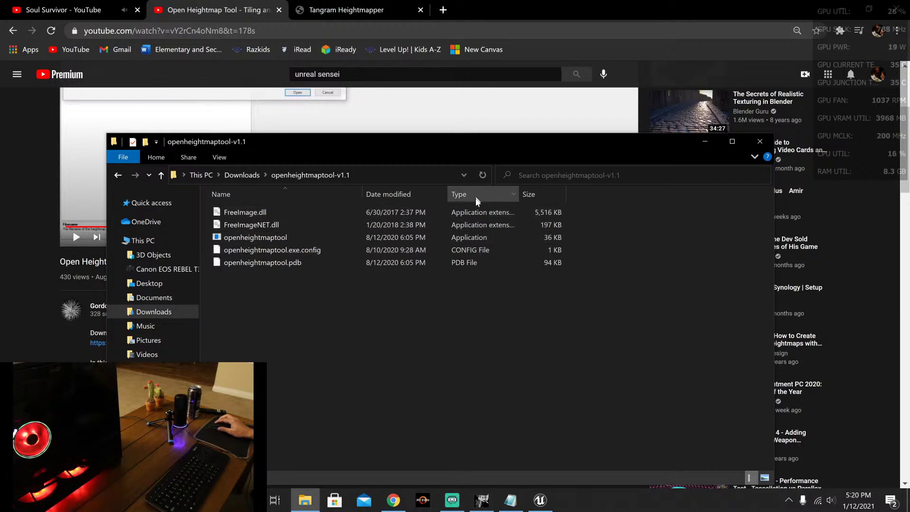
Step: Try the large icons layout for the tool folder's files and restore the details layout
right_click(592, 199)
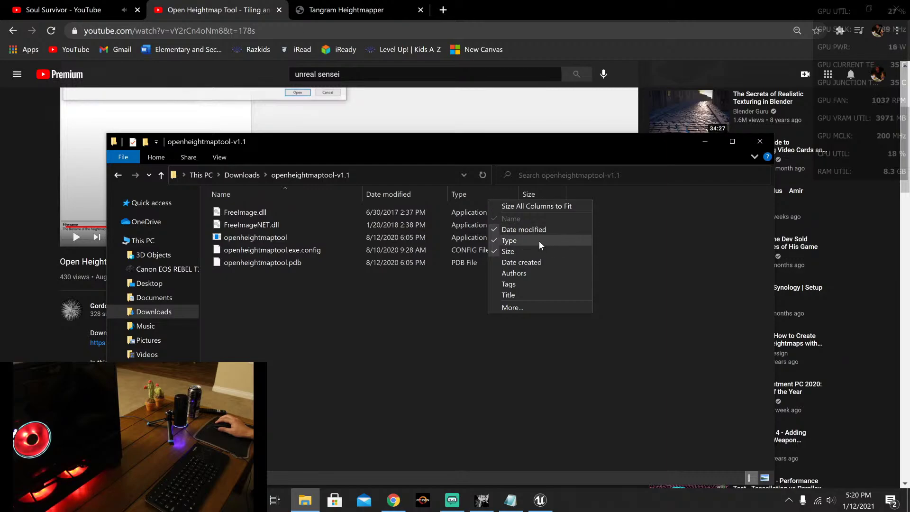
right_click(488, 214)
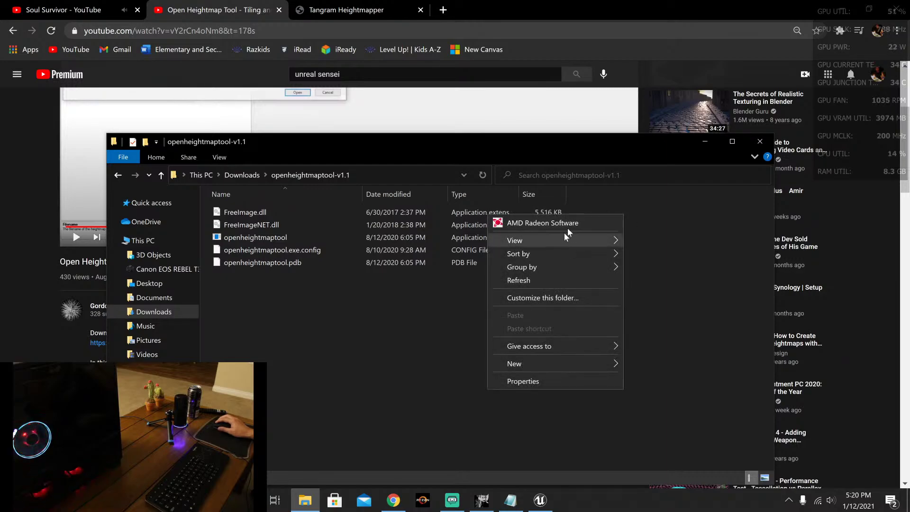
right_click(585, 195)
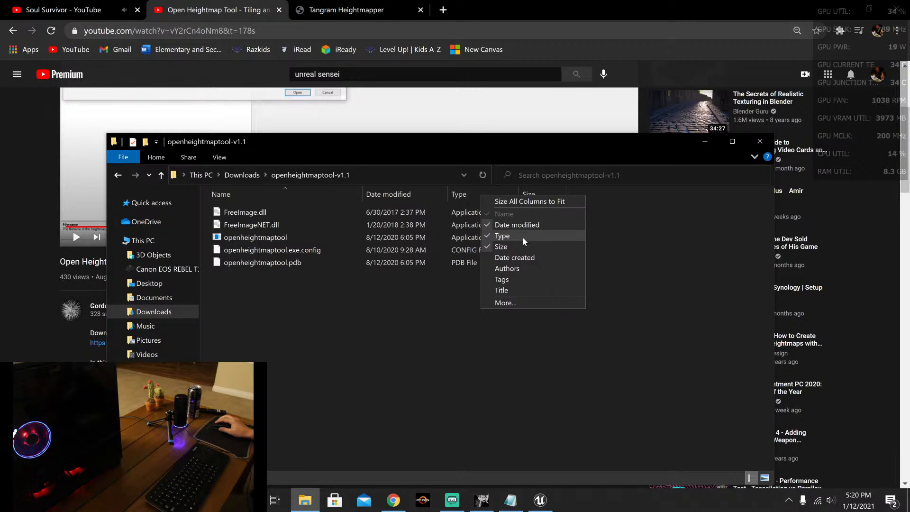
right_click(422, 322)
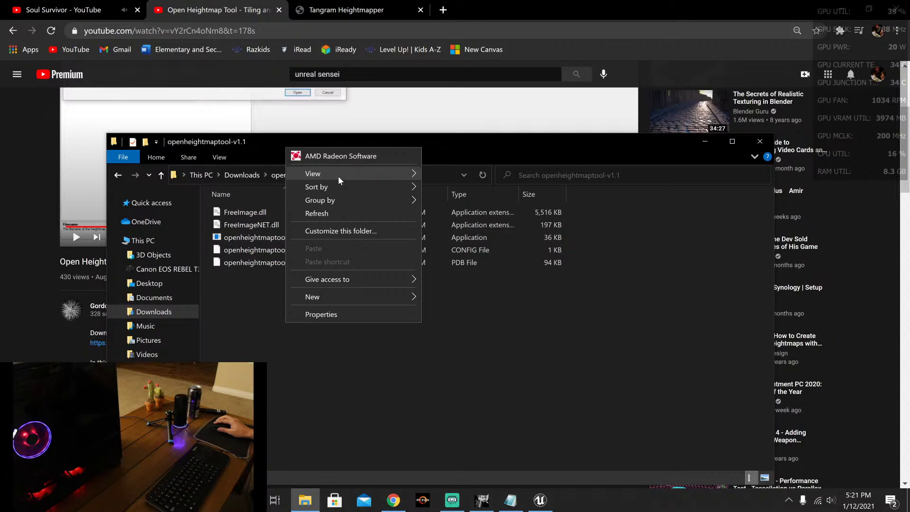
mouse_move(337, 175)
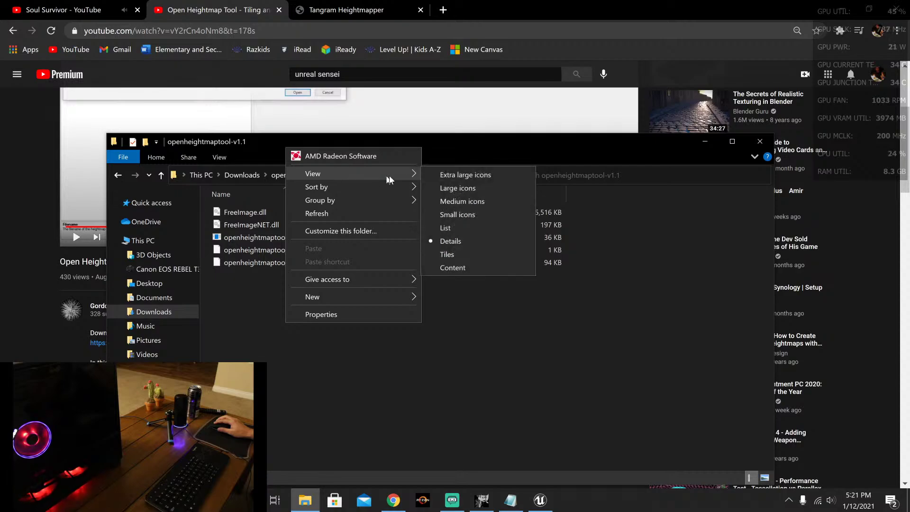
click(457, 188)
right_click(408, 330)
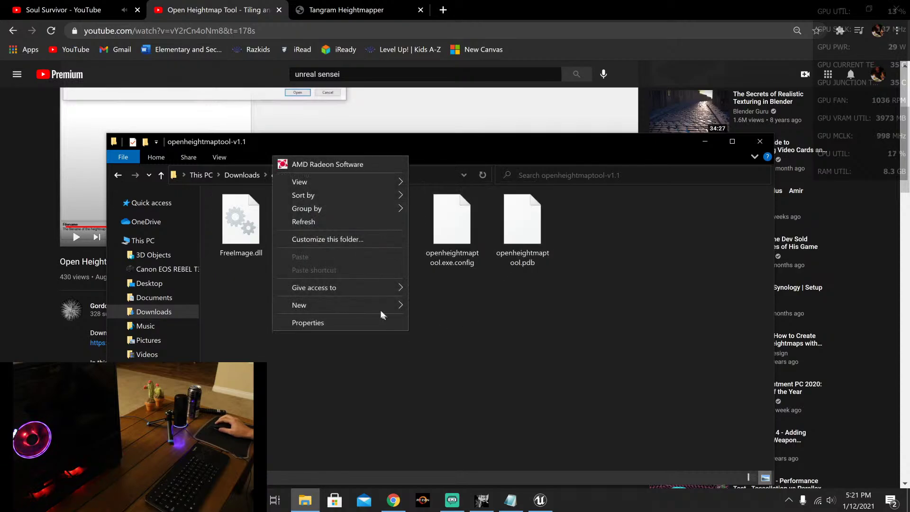
mouse_move(377, 186)
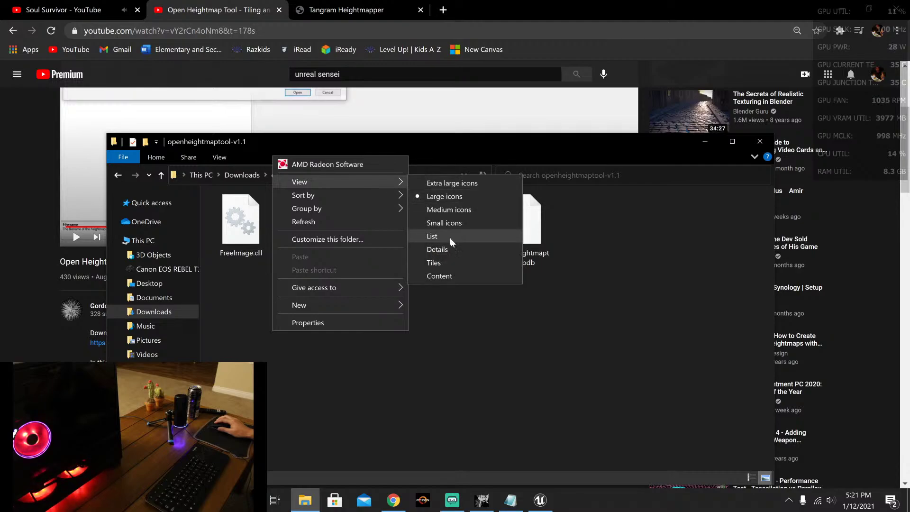
click(456, 249)
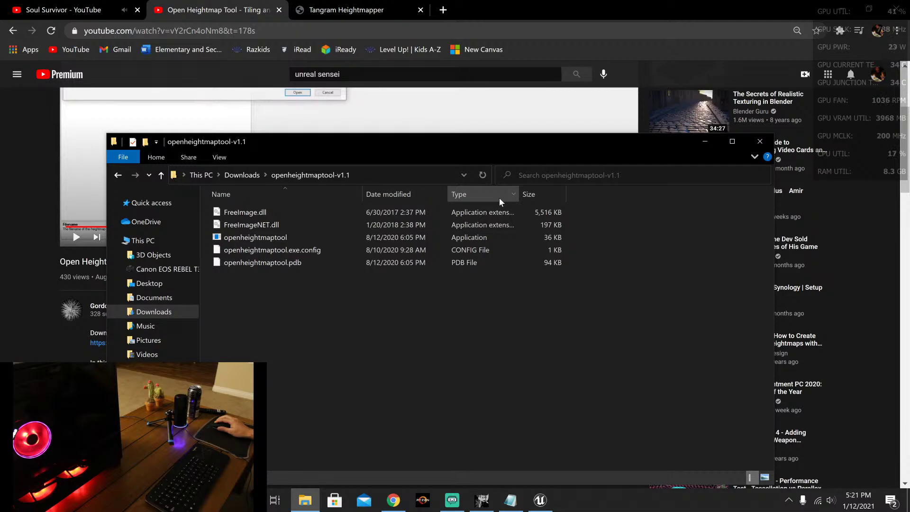
right_click(474, 197)
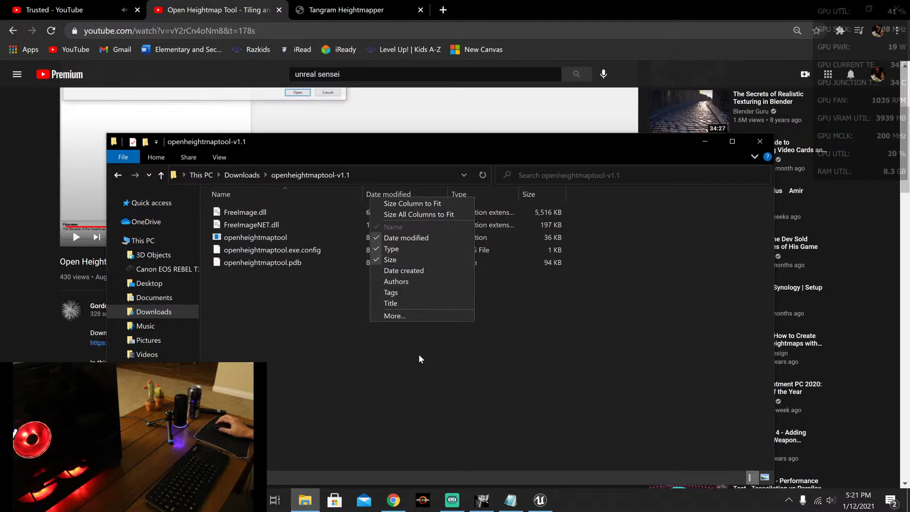
click(403, 341)
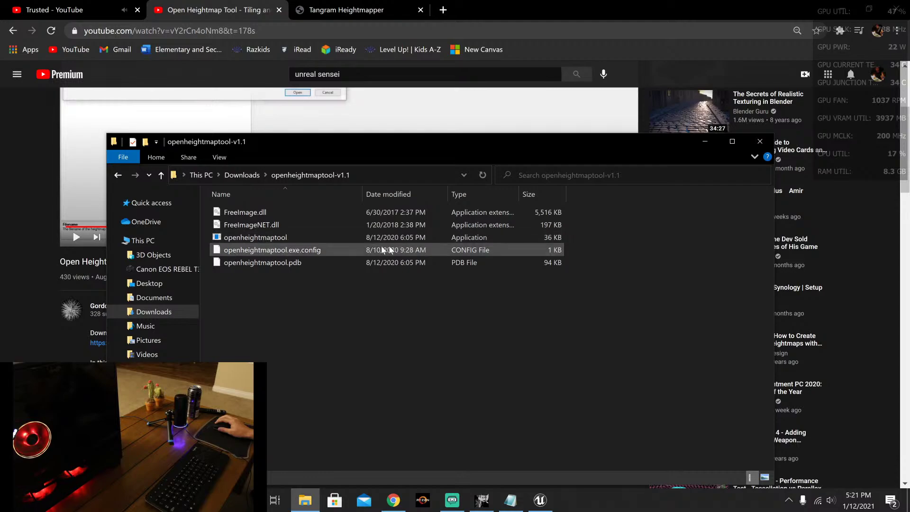
Step: Launch openheightmaptool, browse Downloads for a heightmap image for its Filename setting, and cancel the file selection
double_click(316, 240)
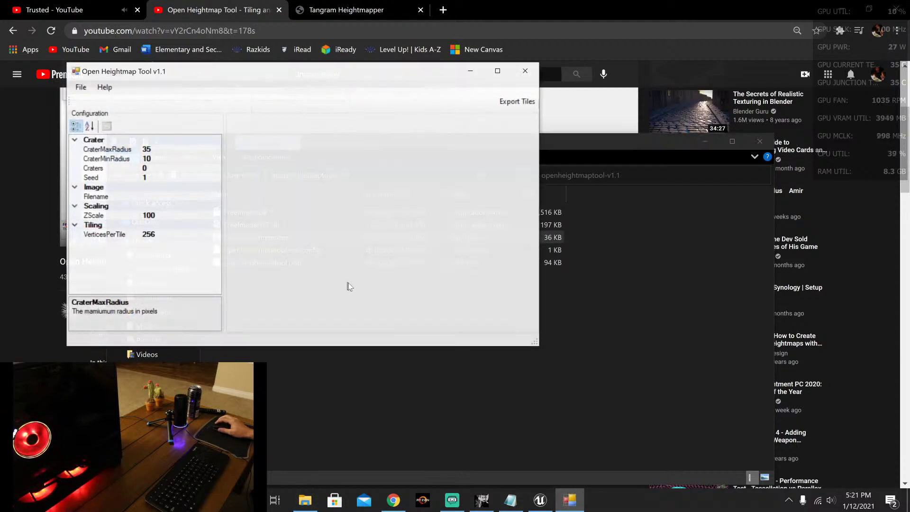
click(116, 197)
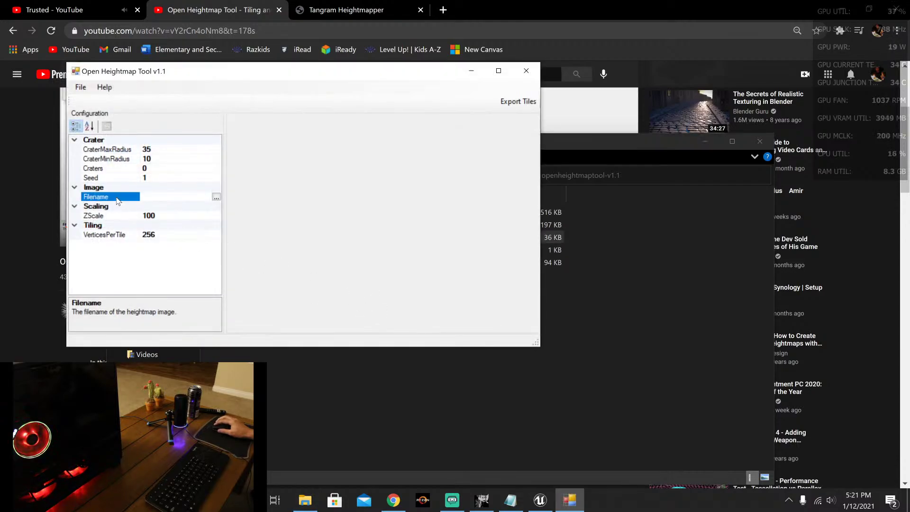
click(216, 197)
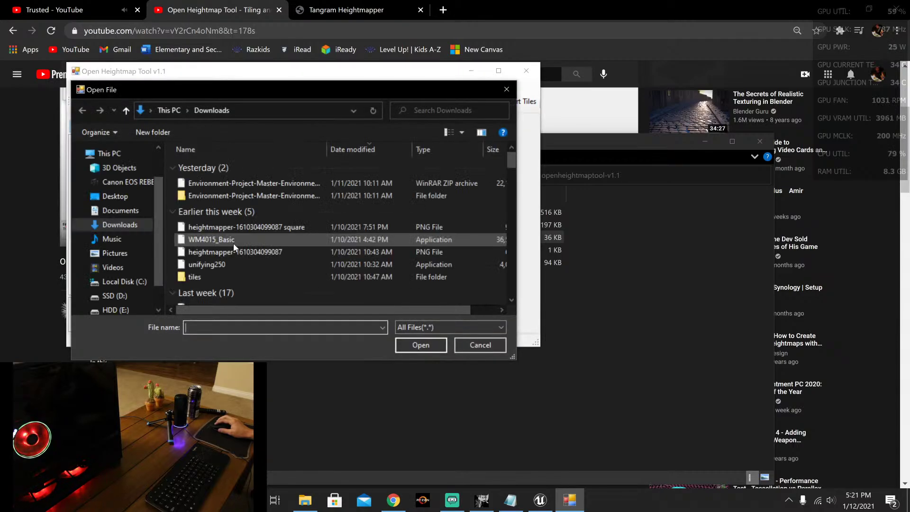
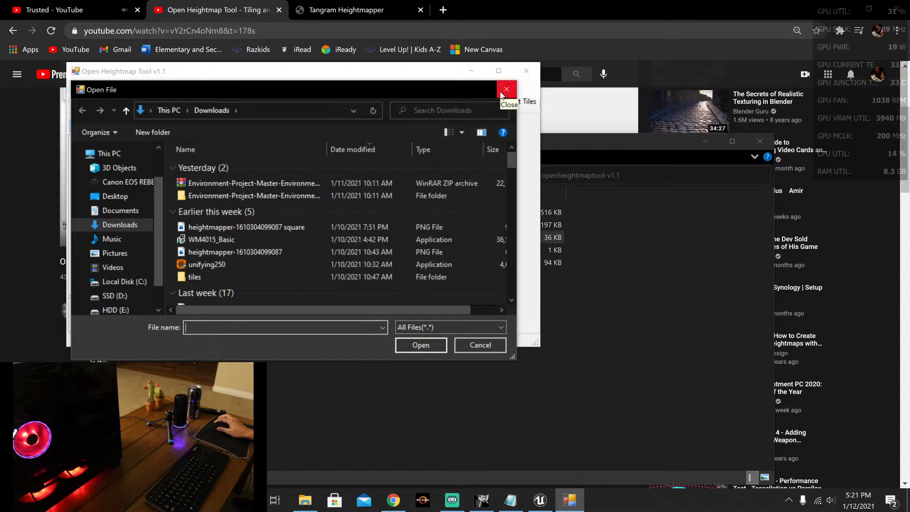
click(506, 89)
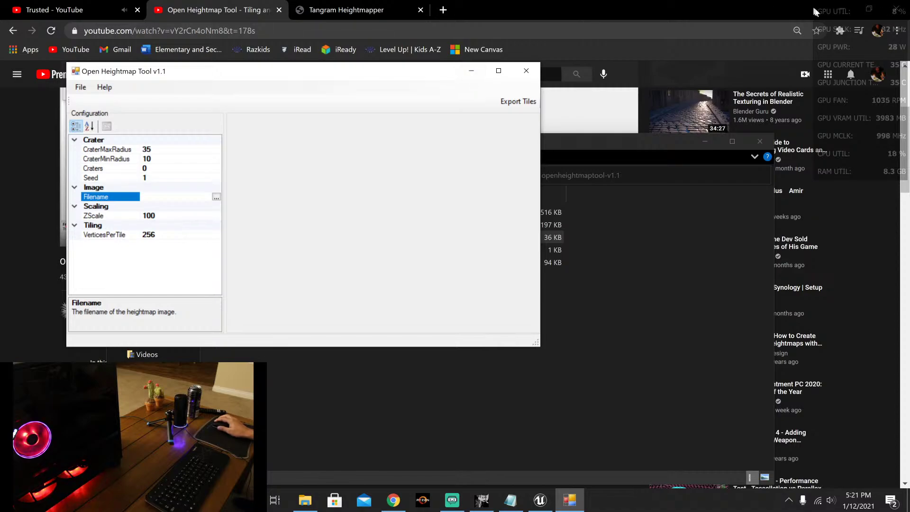
Step: Minimize Chrome, Streamlabs OBS, the Open Heightmap Tool and File Explorer to reveal the desktop
click(831, 9)
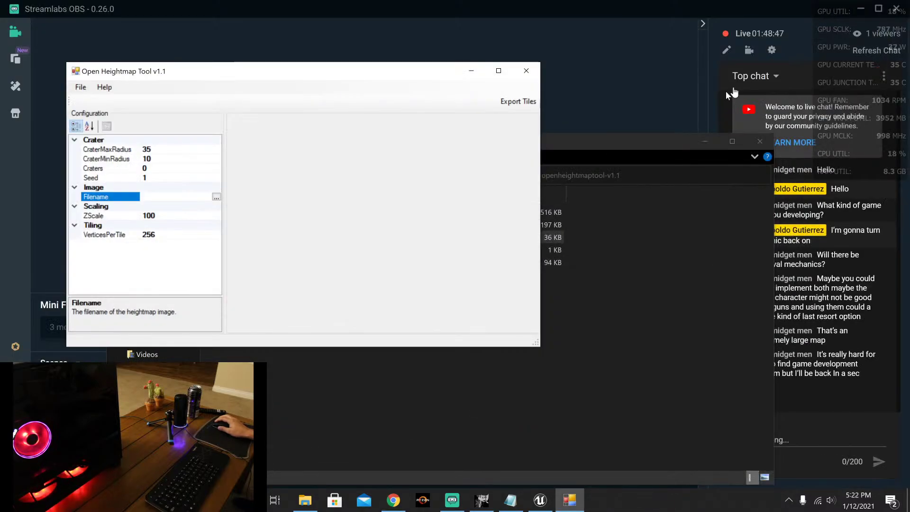
click(586, 117)
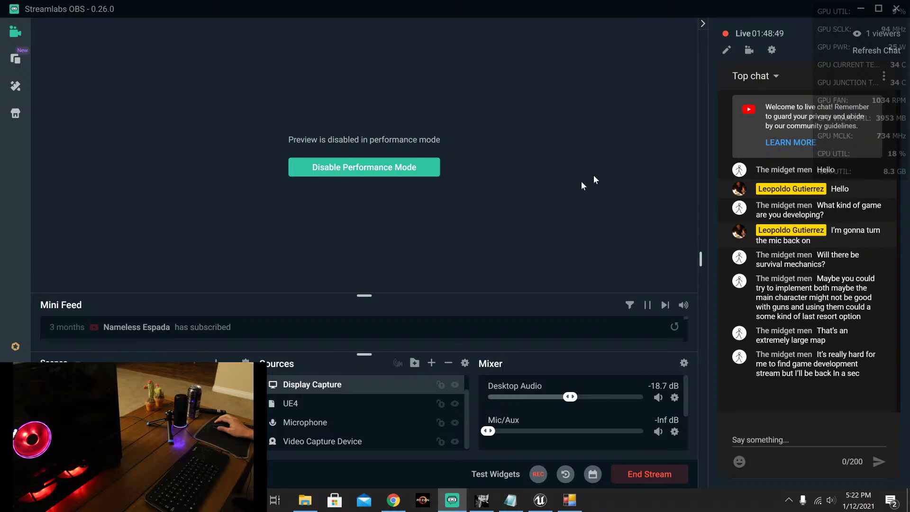
click(858, 8)
click(463, 70)
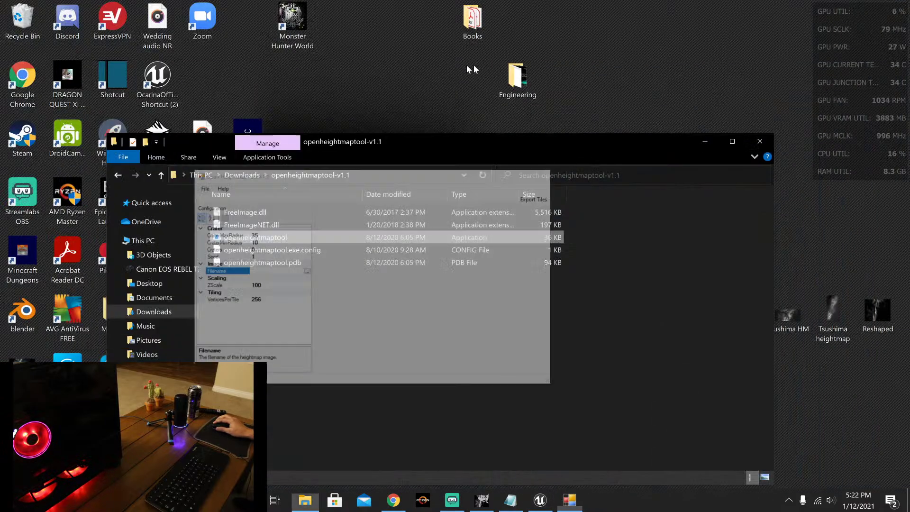
click(706, 137)
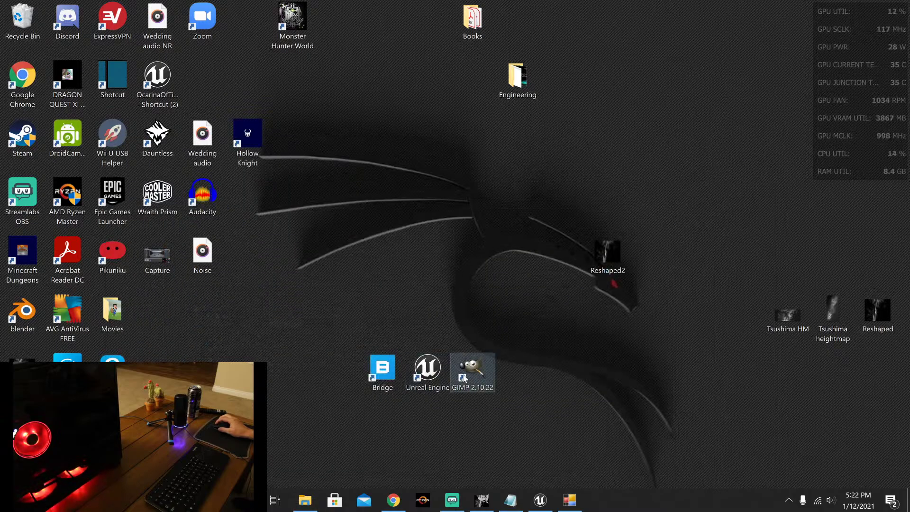
Step: Switch to GIMP and quit it, discarding the unsaved changes to the Reshaped2 image
click(481, 500)
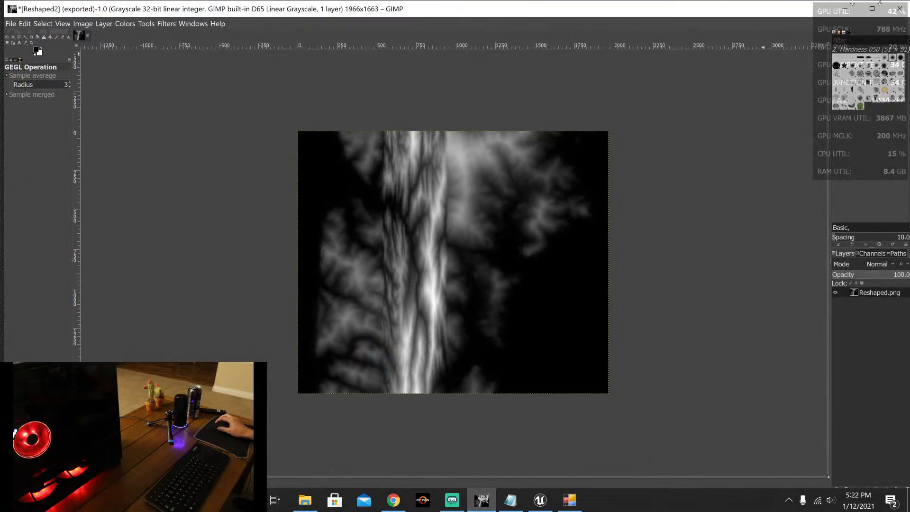
click(900, 9)
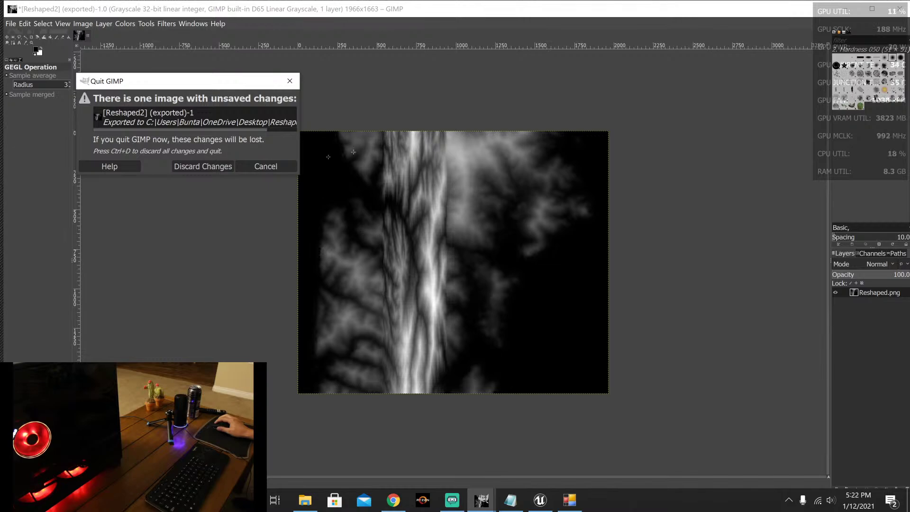
click(186, 169)
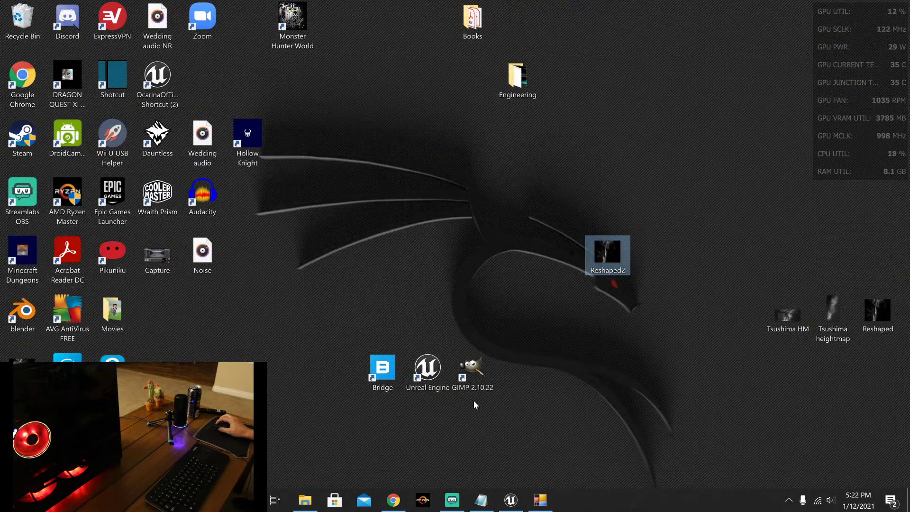
Step: Relaunch GIMP and open the Tsushima heightmap image from the desktop in it
click(459, 374)
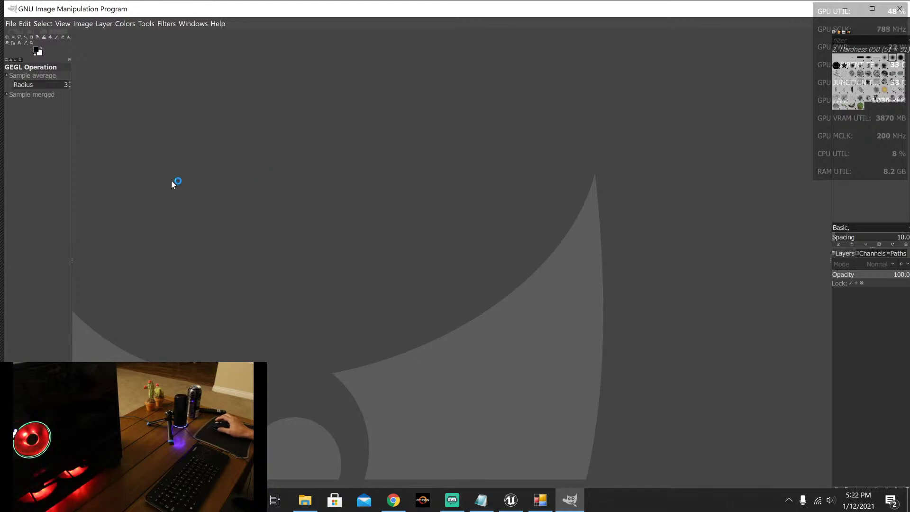
click(846, 10)
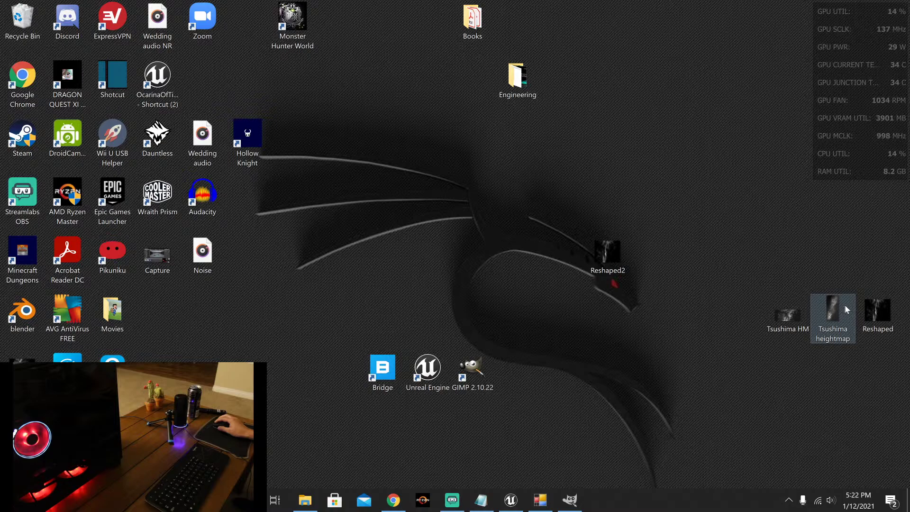
drag(841, 314, 518, 300)
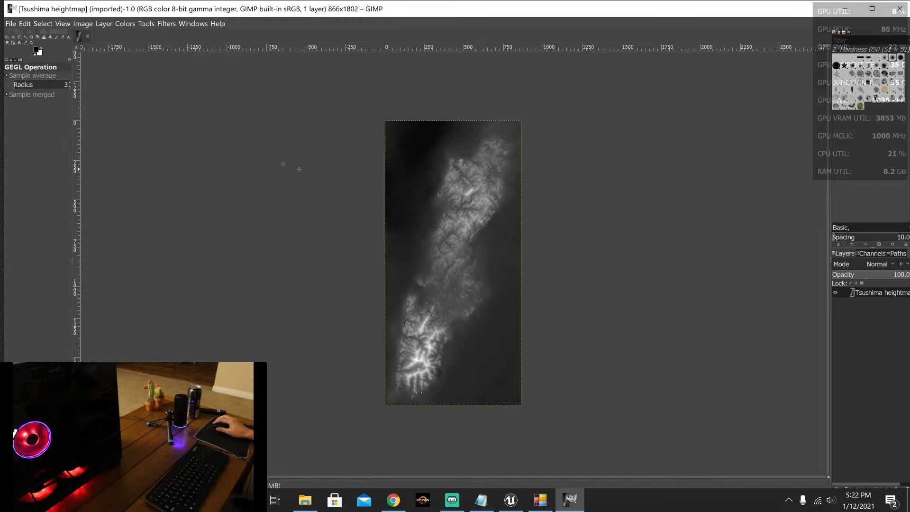
Step: Convert the Tsushima heightmap's precision to 32-bit integer with linear light gamma
click(10, 24)
mouse_move(82, 25)
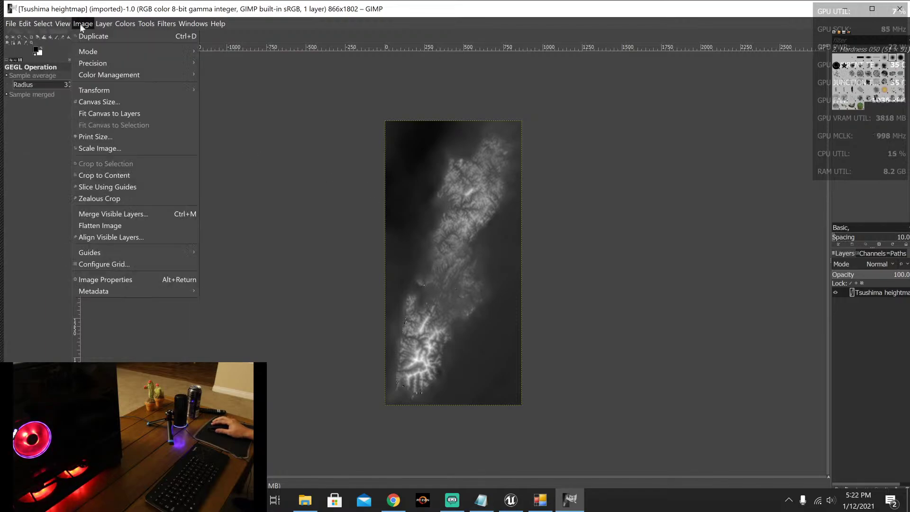
mouse_move(185, 64)
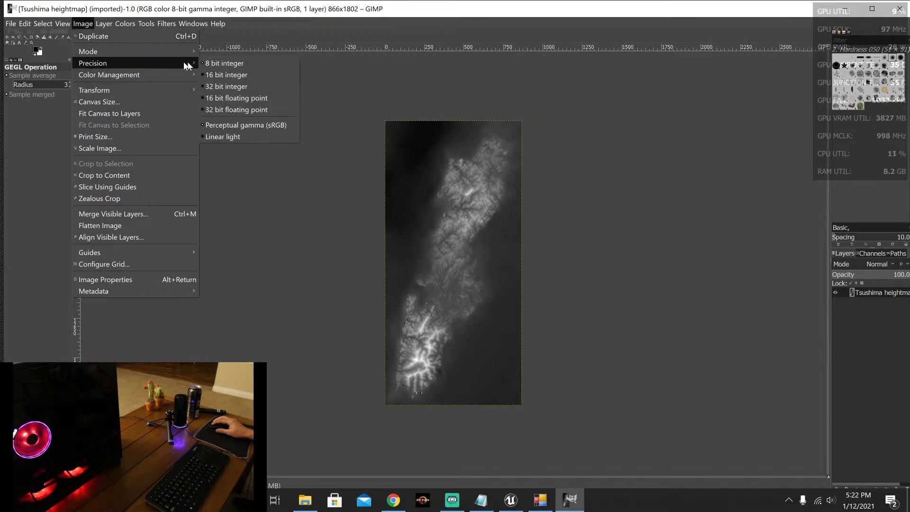
click(246, 88)
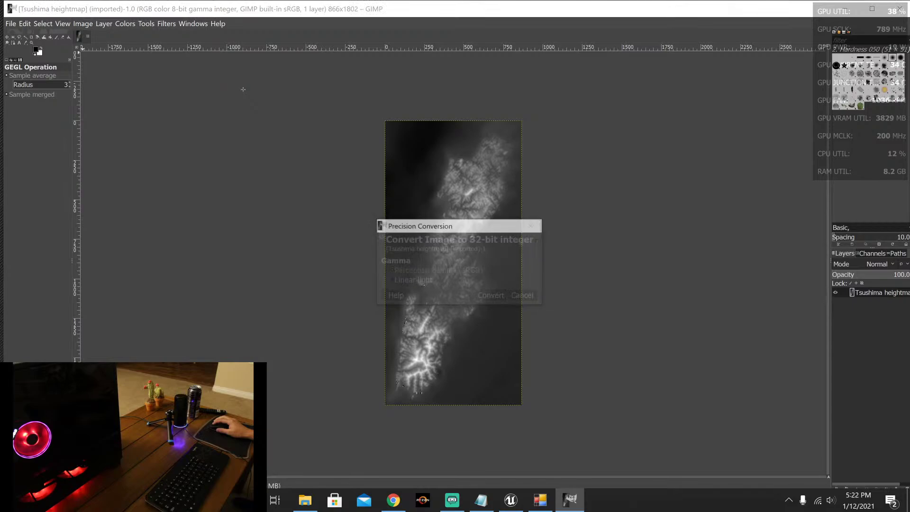
click(492, 296)
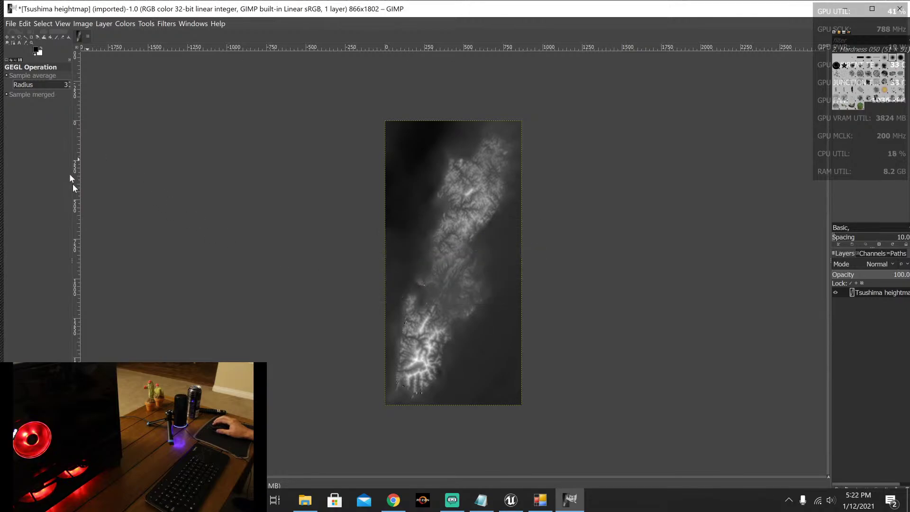
Step: Export the heightmap to the desktop as Tsushima heightmap2.png using the 16bpc GRAY pixel format
click(10, 27)
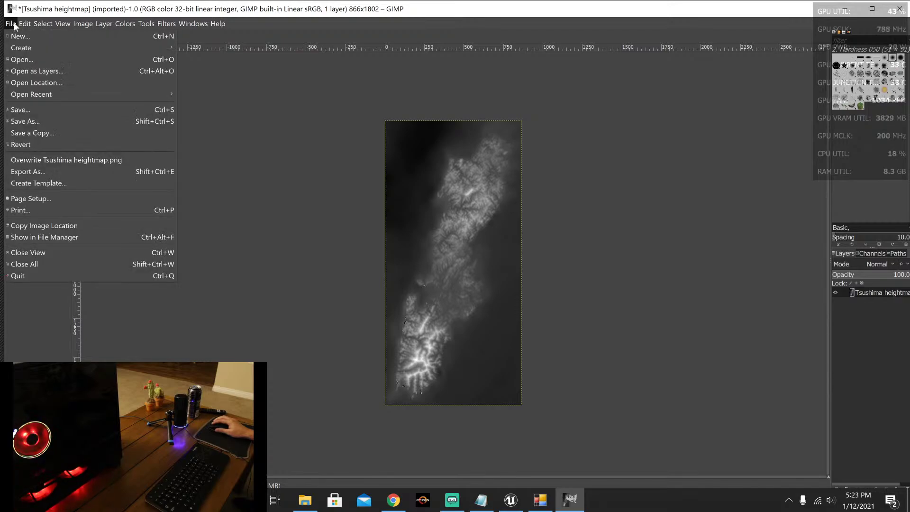
click(74, 172)
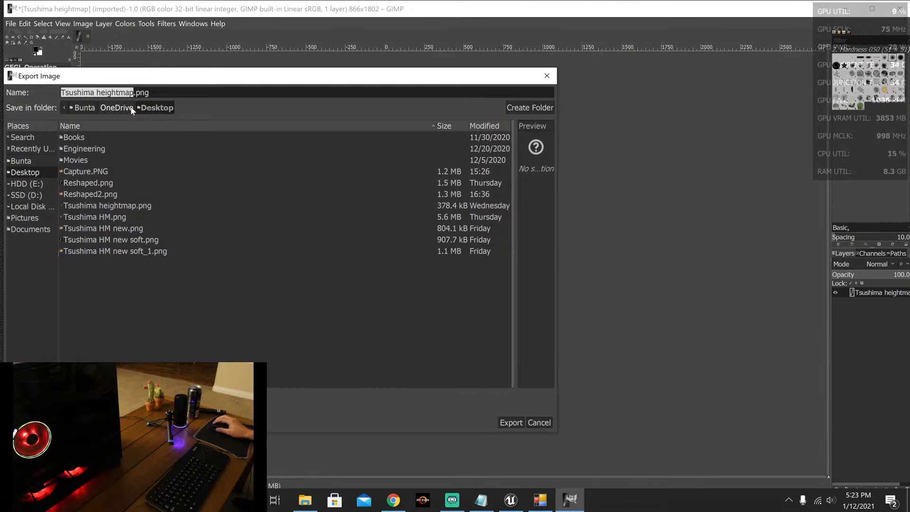
click(133, 93)
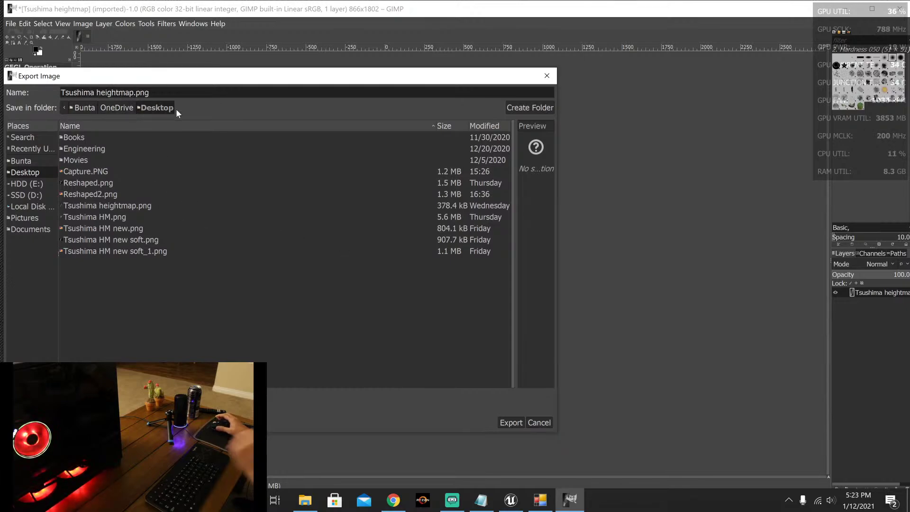
text(2)
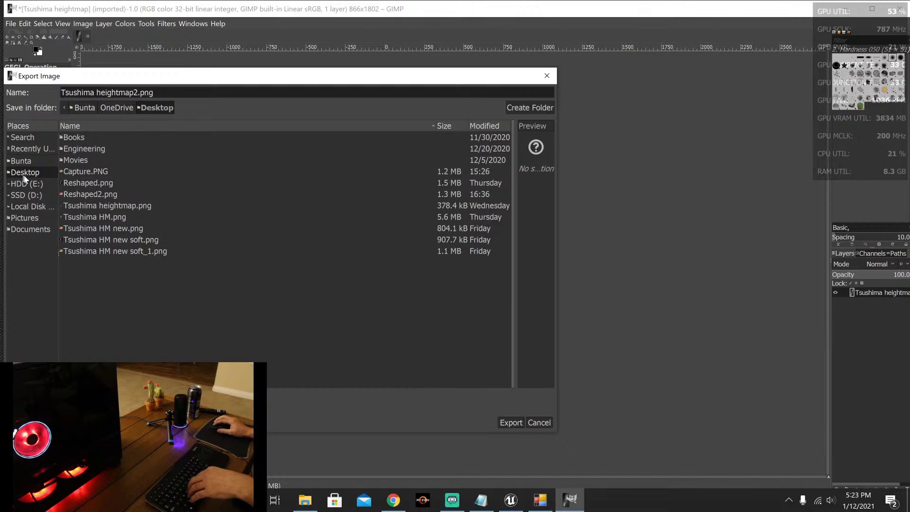
click(518, 424)
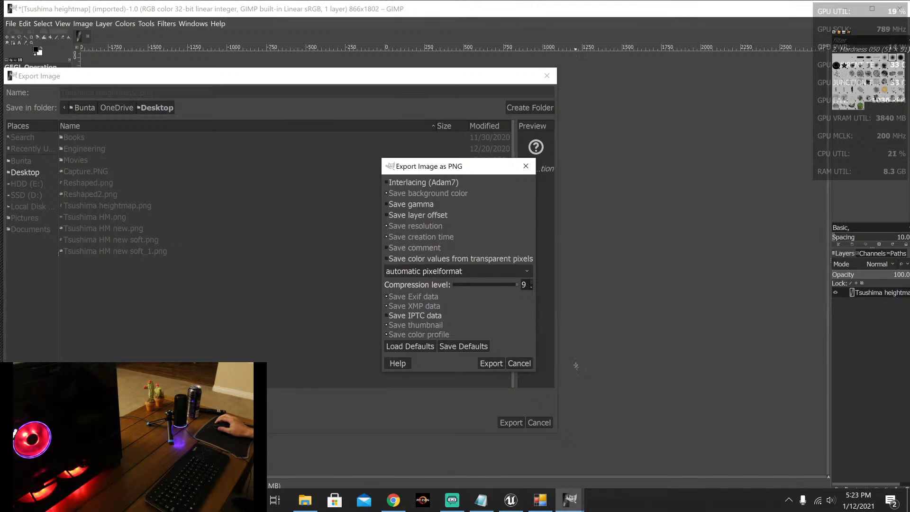
click(519, 363)
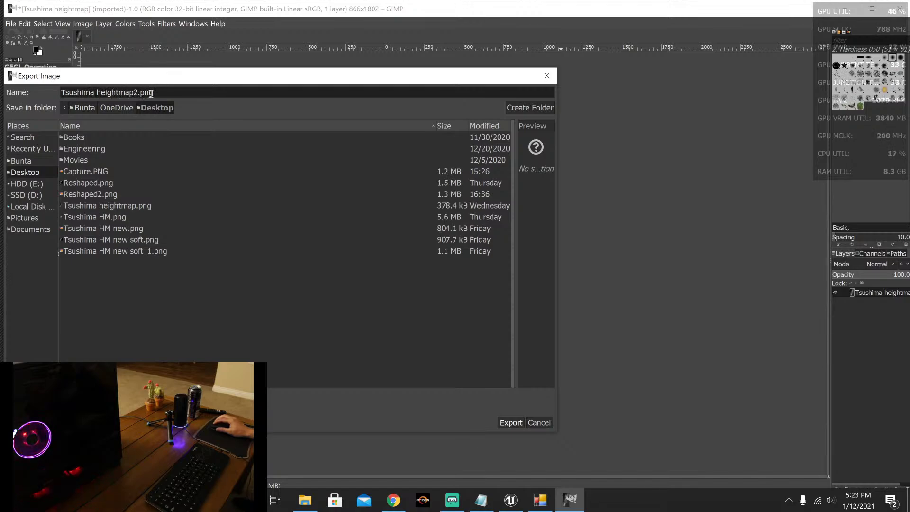
click(515, 426)
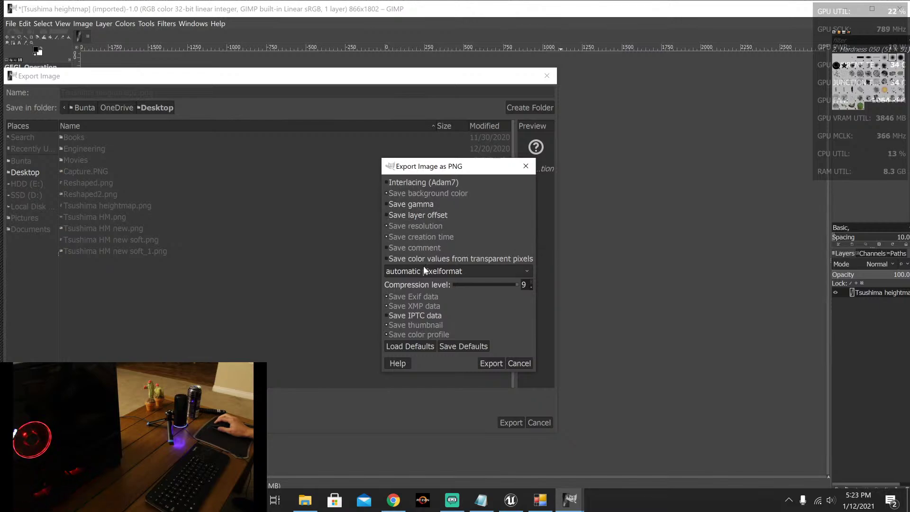
click(526, 274)
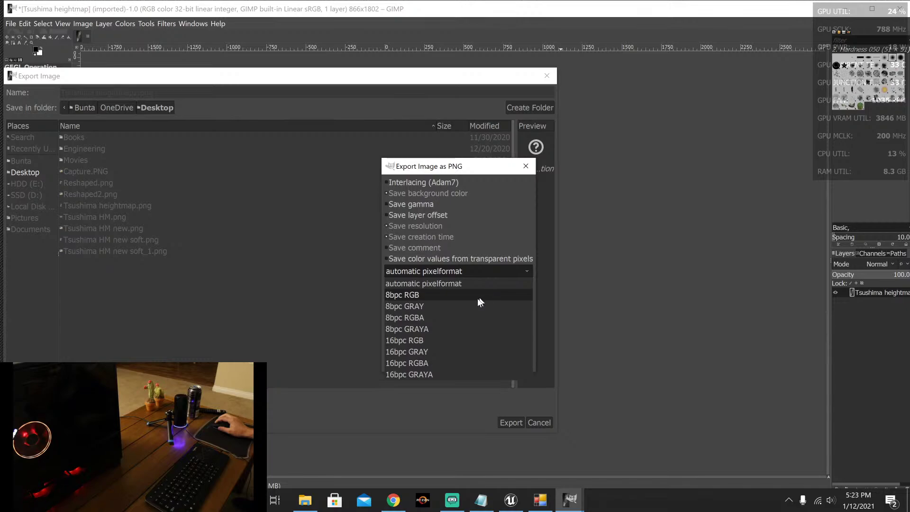
click(437, 351)
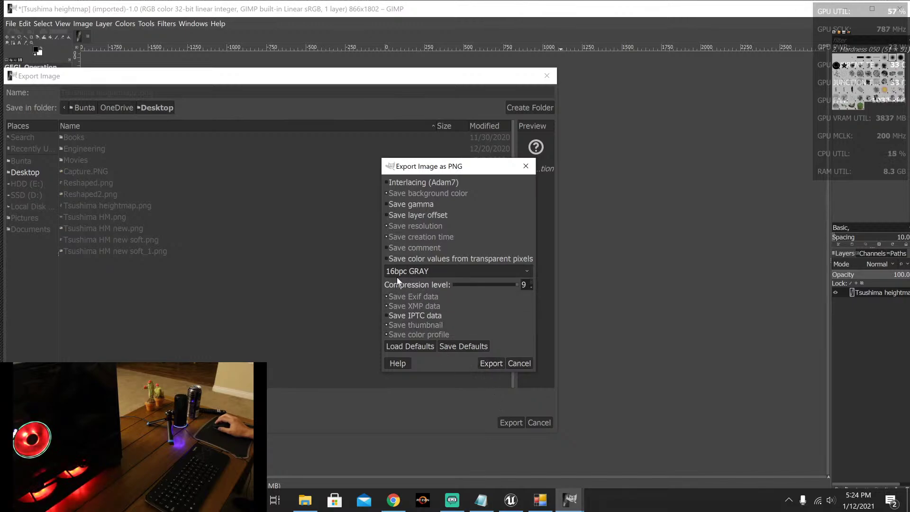
click(488, 363)
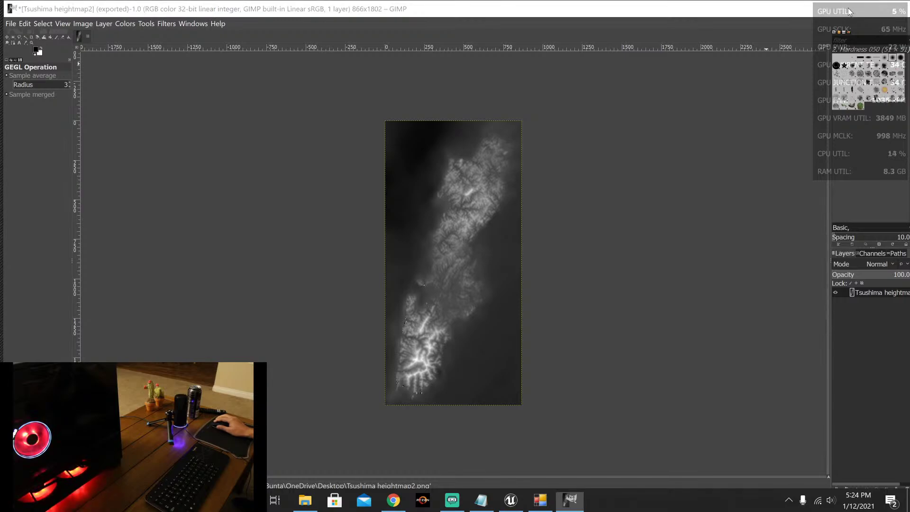
Step: Minimize GIMP, switch to the Open Heightmap Tool and load Tsushima heightmap2 from the desktop as its heightmap image
click(847, 10)
click(535, 507)
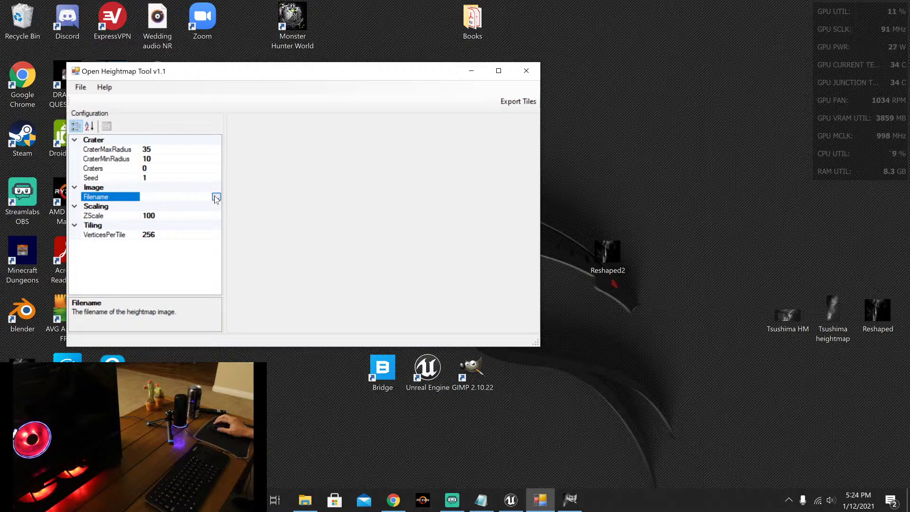
click(216, 196)
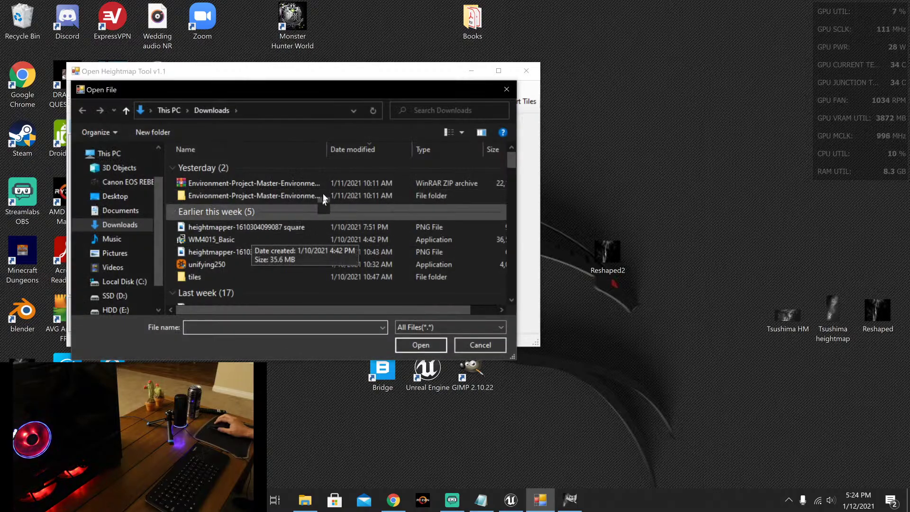
click(120, 201)
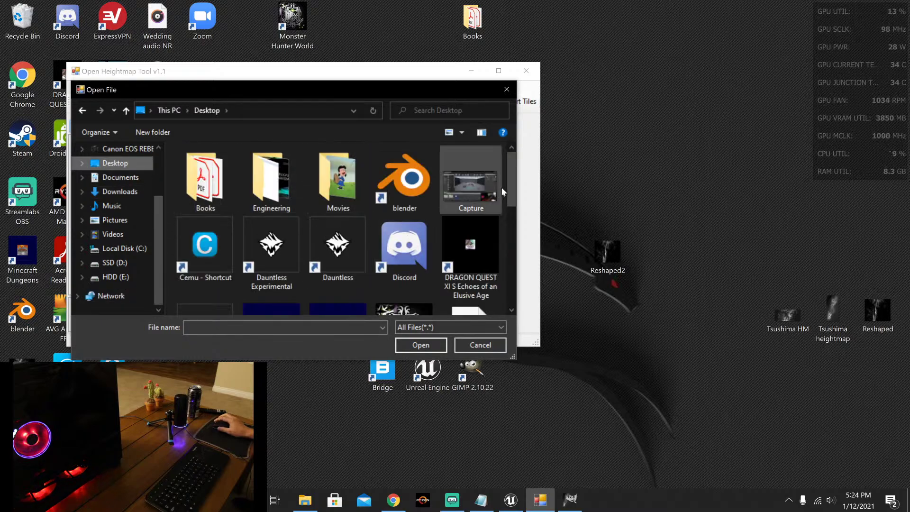
drag(513, 191, 513, 279)
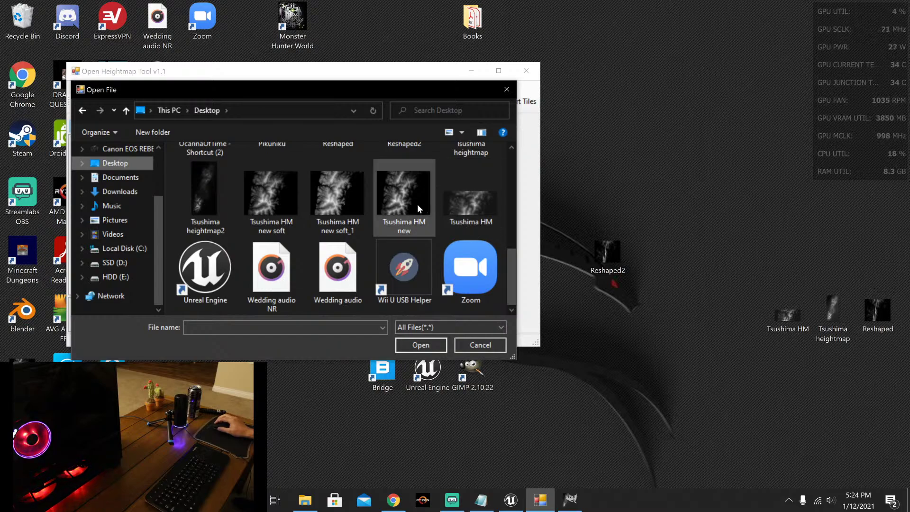
click(218, 195)
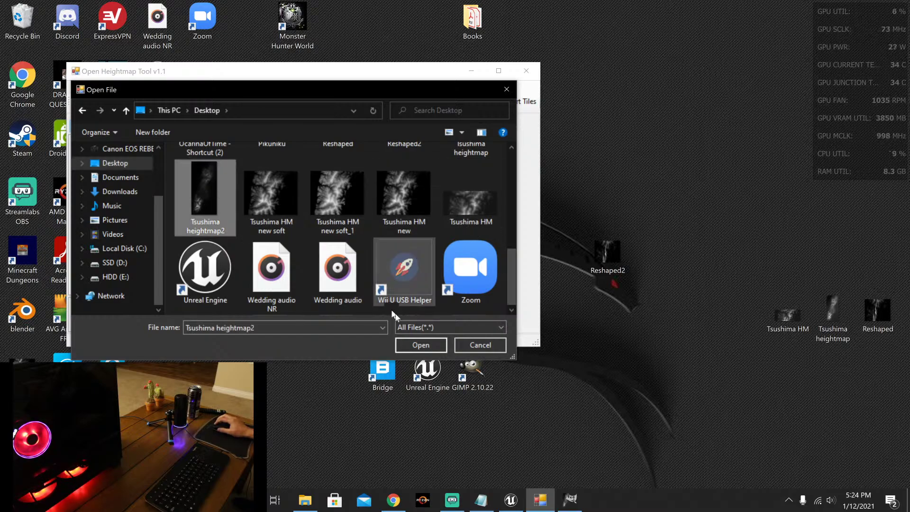
click(434, 345)
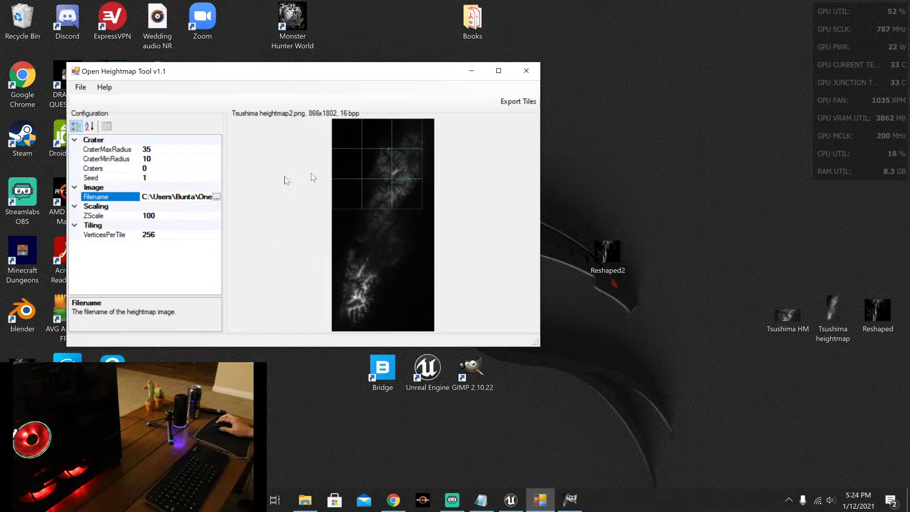
Step: Try tiling the heightmap with VerticesPerTile set to 128
click(148, 235)
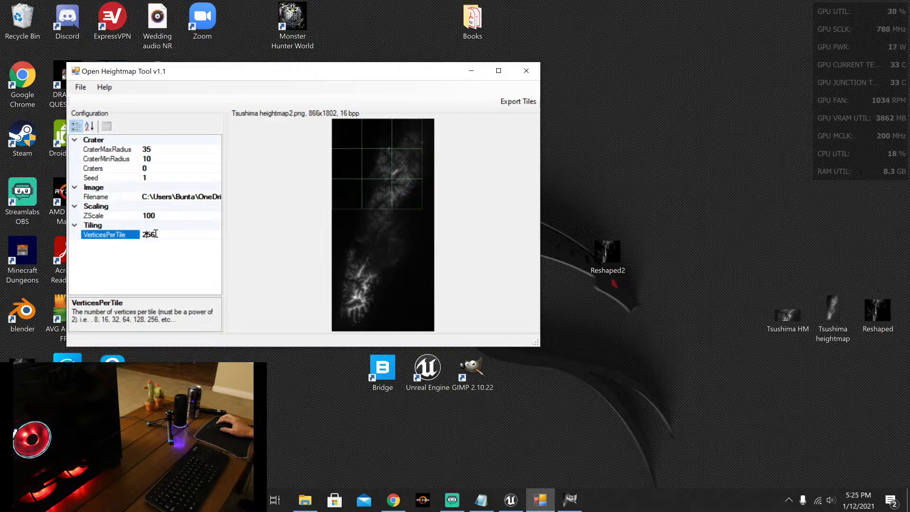
double_click(152, 234)
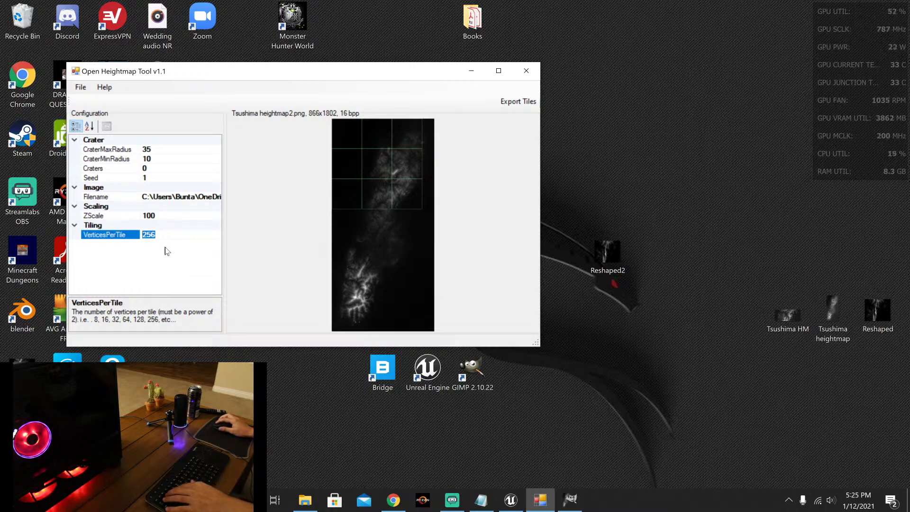
text(12)
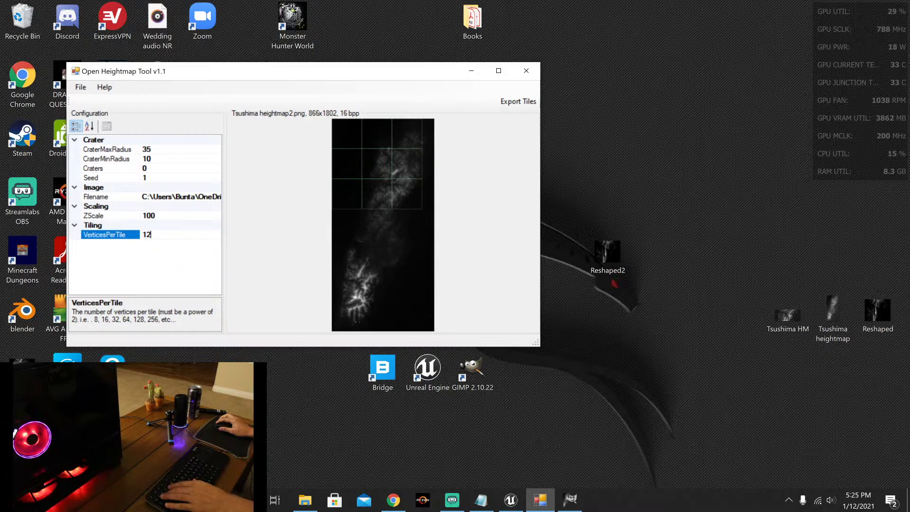
text(8)
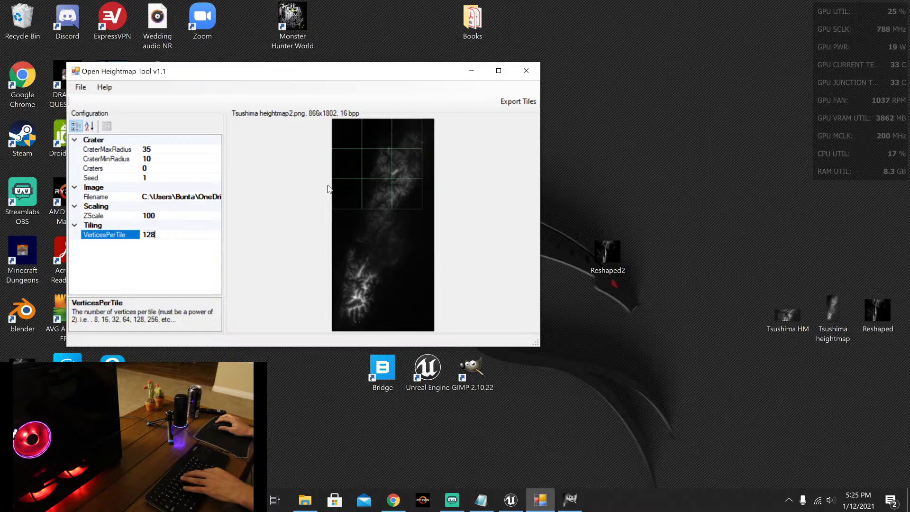
key(Return)
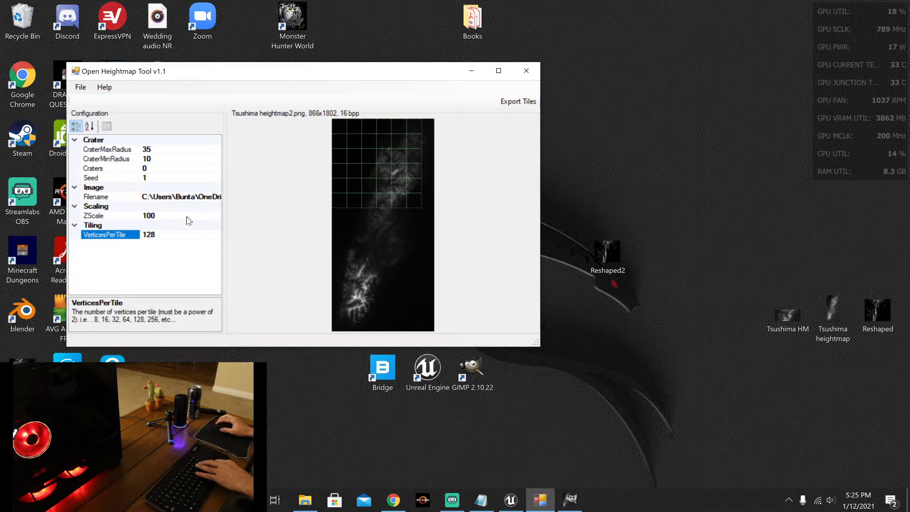
Step: Compare tile grids by setting VerticesPerTile to 256 and then back to 128
double_click(152, 232)
text(256)
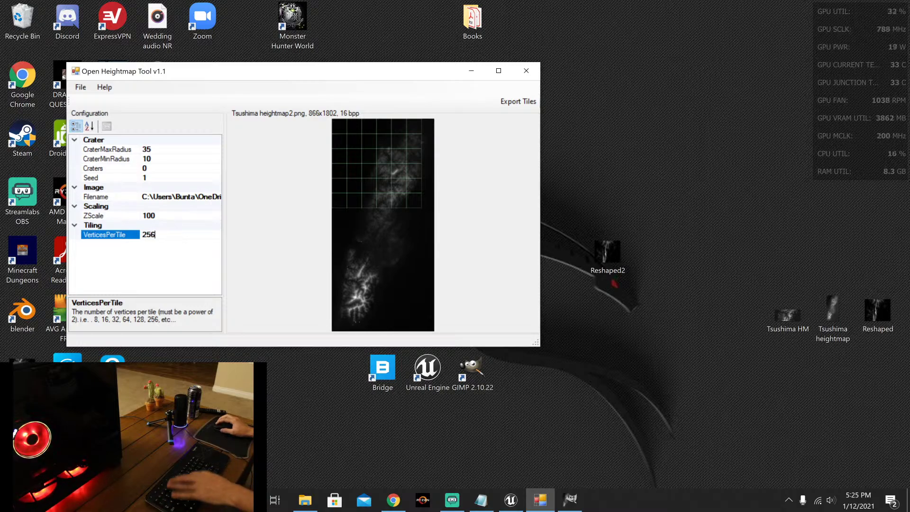
key(Return)
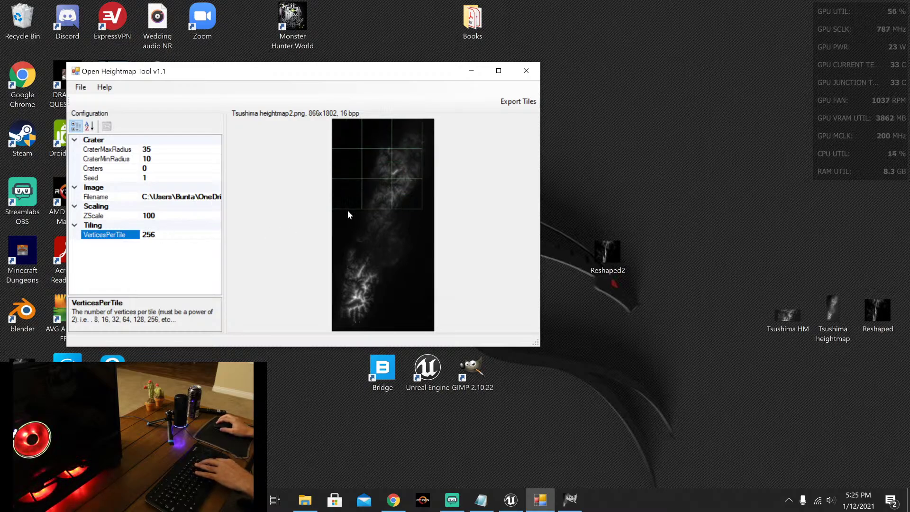
click(156, 234)
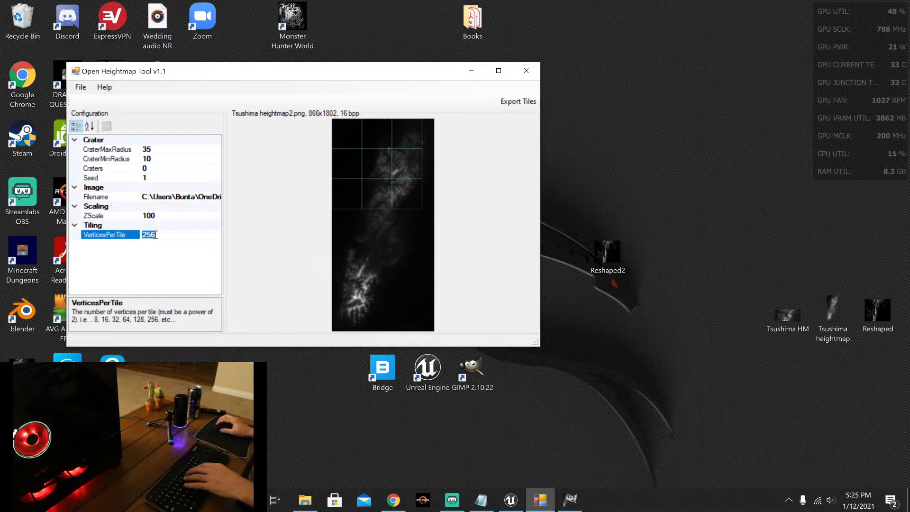
text(128)
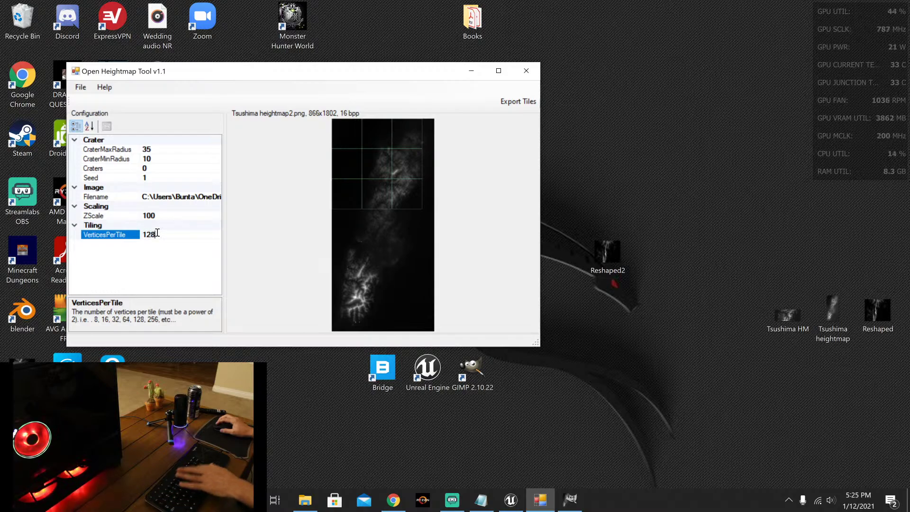
key(Return)
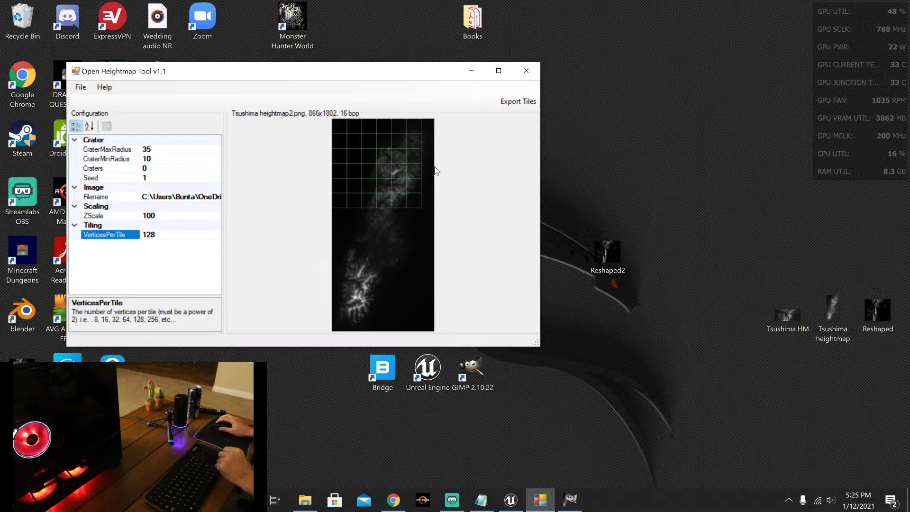
Step: Try a finer tile grid with VerticesPerTile set to 64
drag(161, 234, 147, 234)
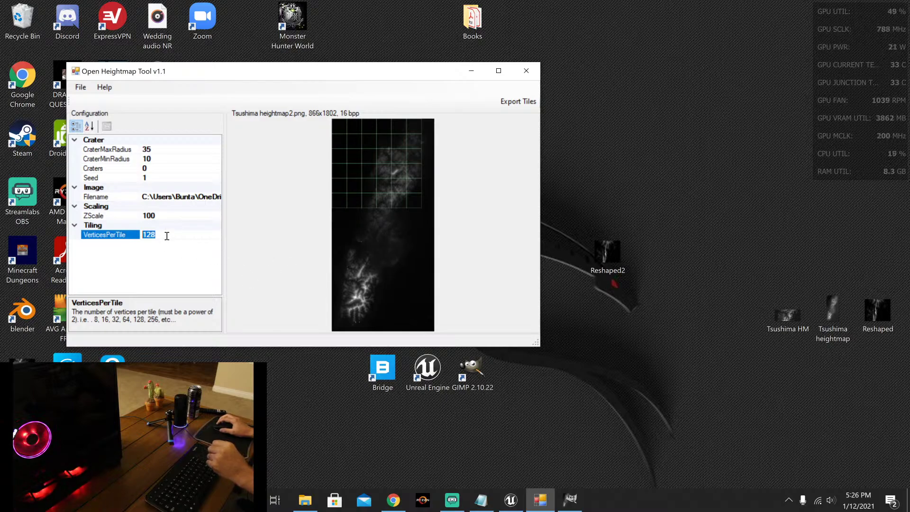
text(64)
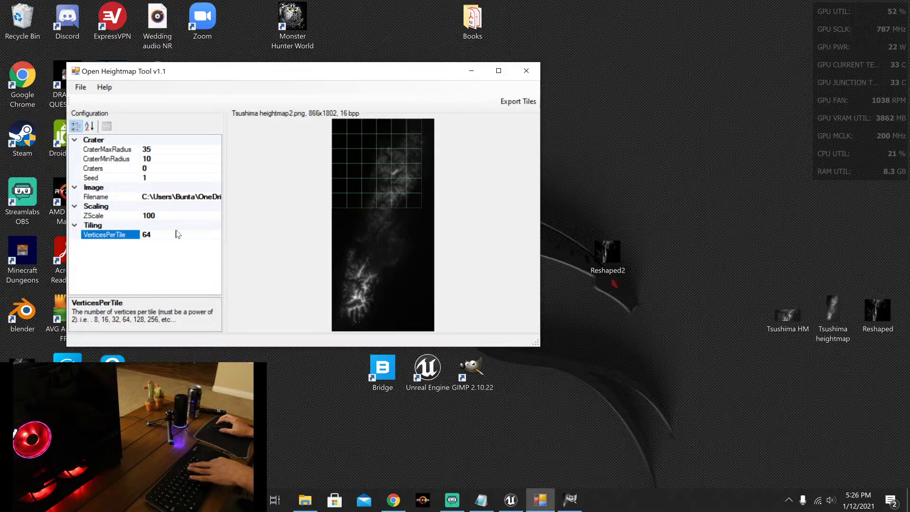
key(Return)
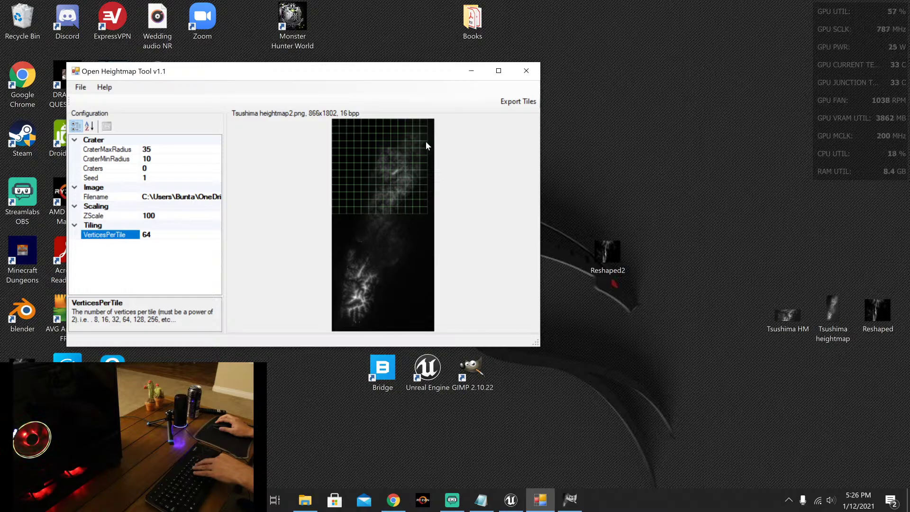
Step: Try a denser tile grid with VerticesPerTile set to 32
click(170, 235)
key(BackSpace)
key(BackSpace)
text(32)
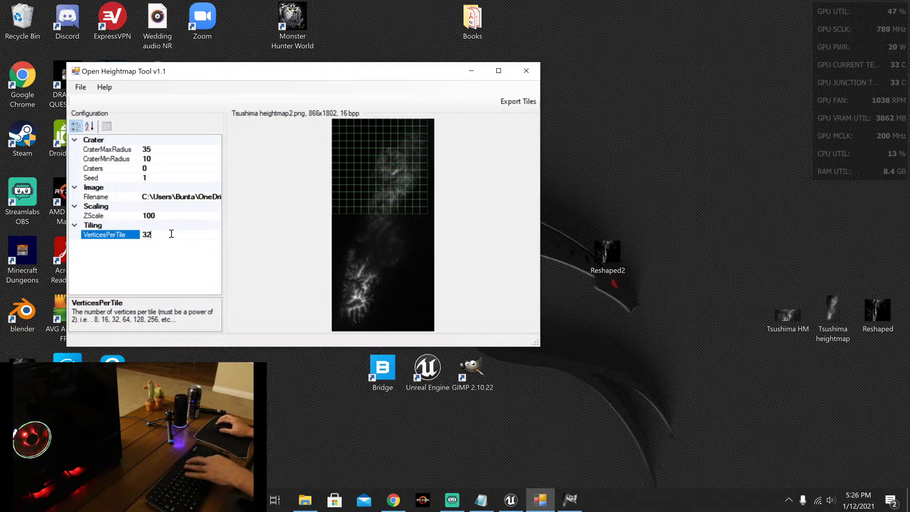
key(Return)
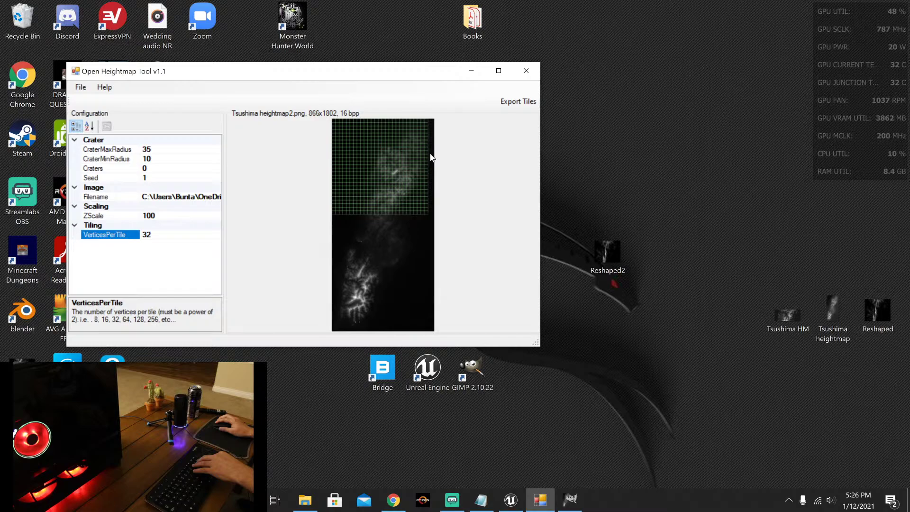
Step: Try the tile grid with VerticesPerTile set to 16
click(156, 235)
key(BackSpace)
key(BackSpace)
text(16)
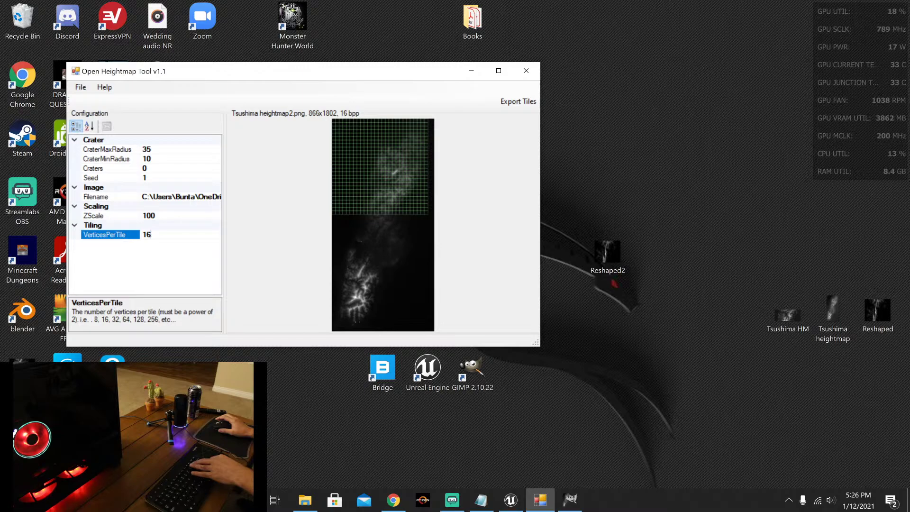
key(Return)
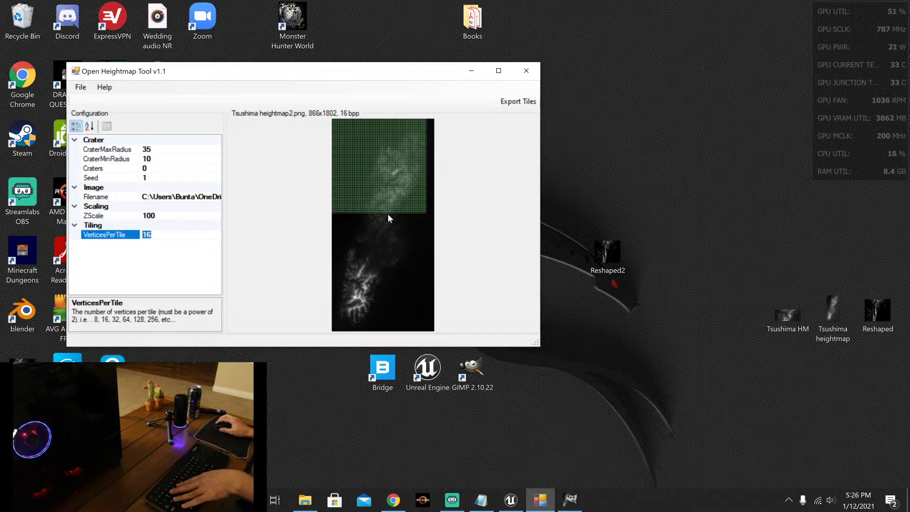
Step: Set VerticesPerTile to 64 and switch to the Unreal Engine editor
text(64)
key(Return)
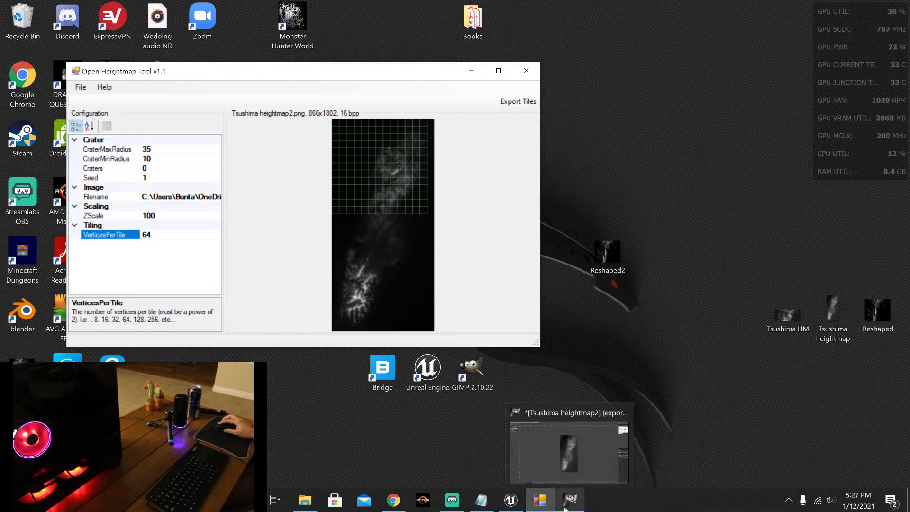
click(516, 500)
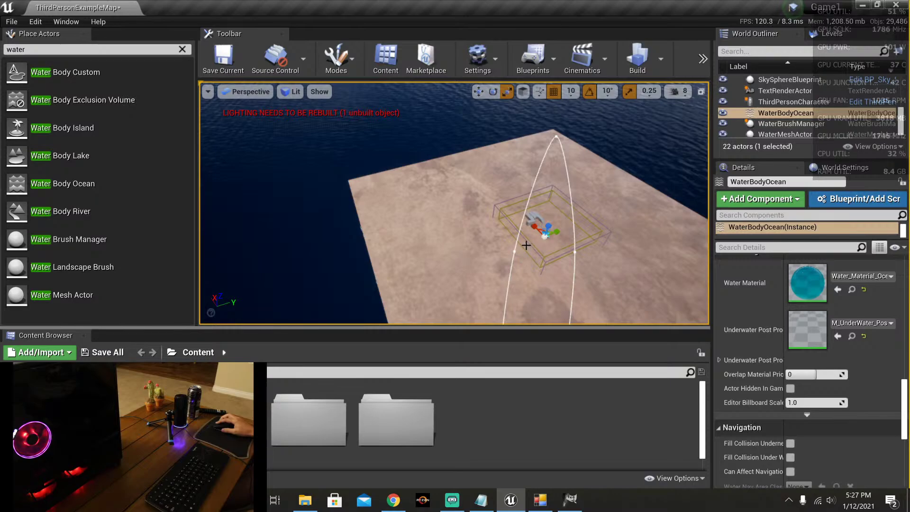
Step: Examine the outer edges and horizon of the WaterBodyOcean around the landscape
right_drag(484, 220, 550, 243)
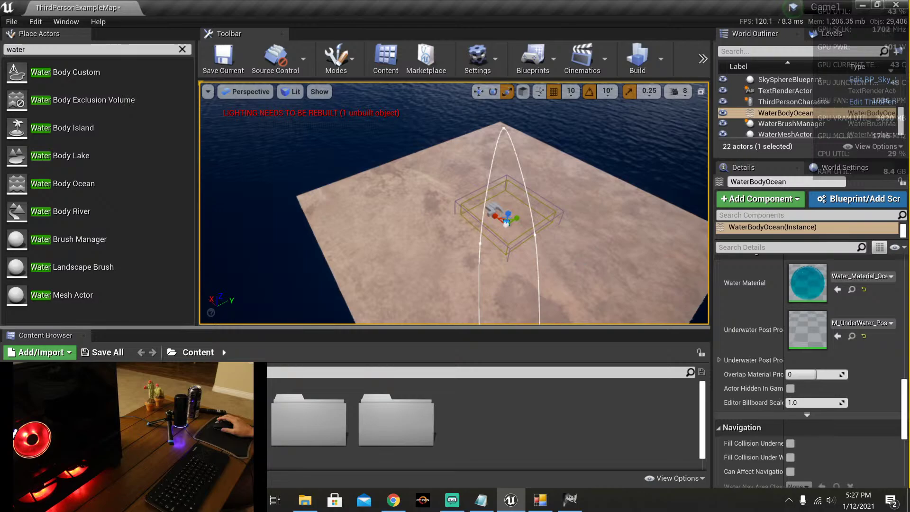
right_drag(549, 244, 579, 264)
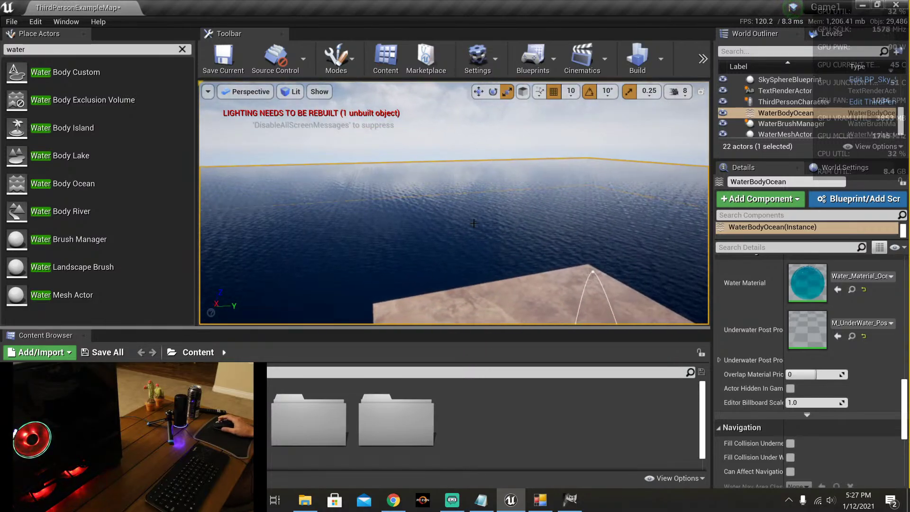
right_drag(579, 263, 416, 136)
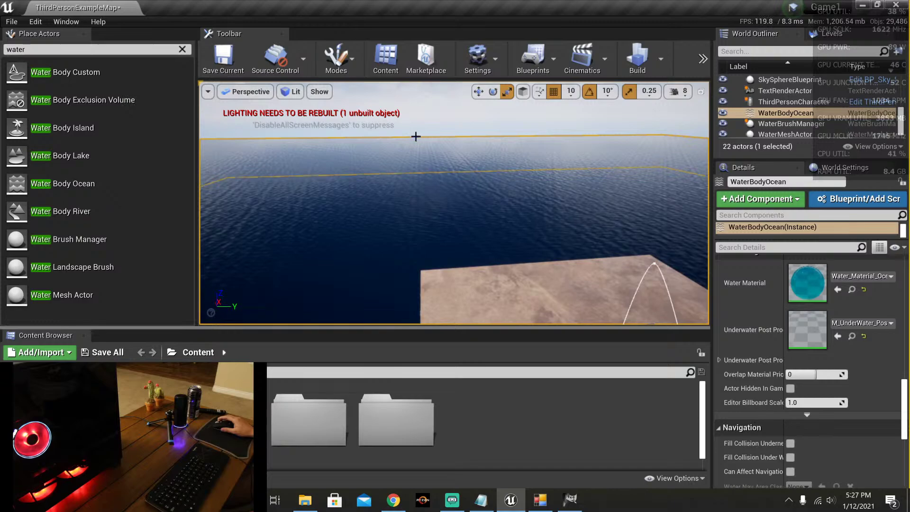
right_drag(515, 255, 515, 237)
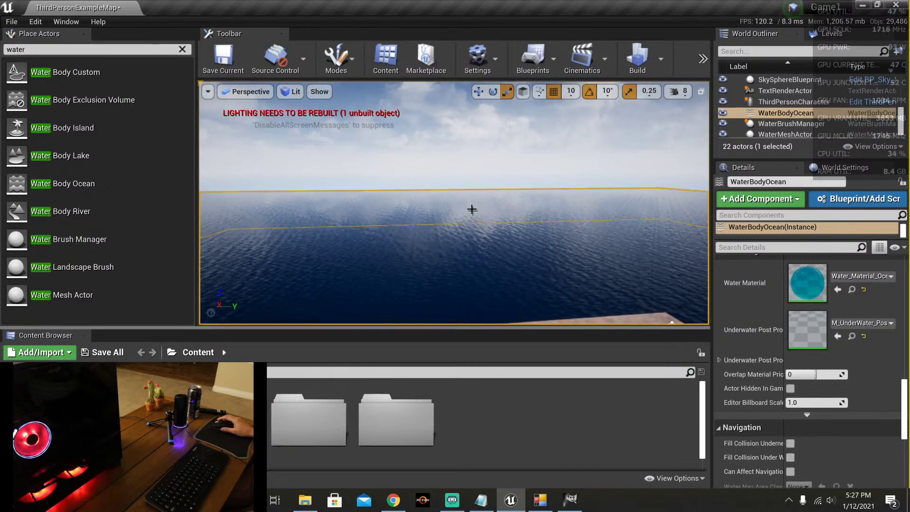
right_drag(459, 223, 459, 211)
right_drag(459, 243, 332, 211)
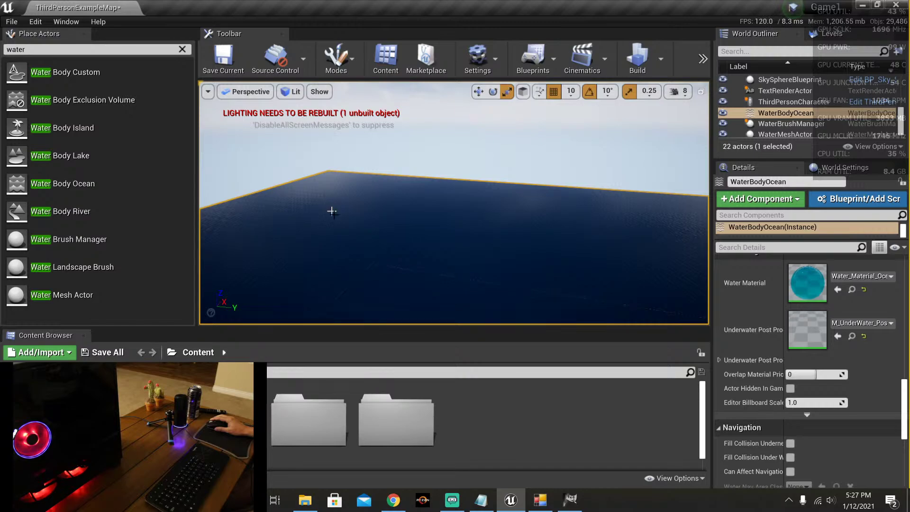
right_drag(279, 248, 290, 170)
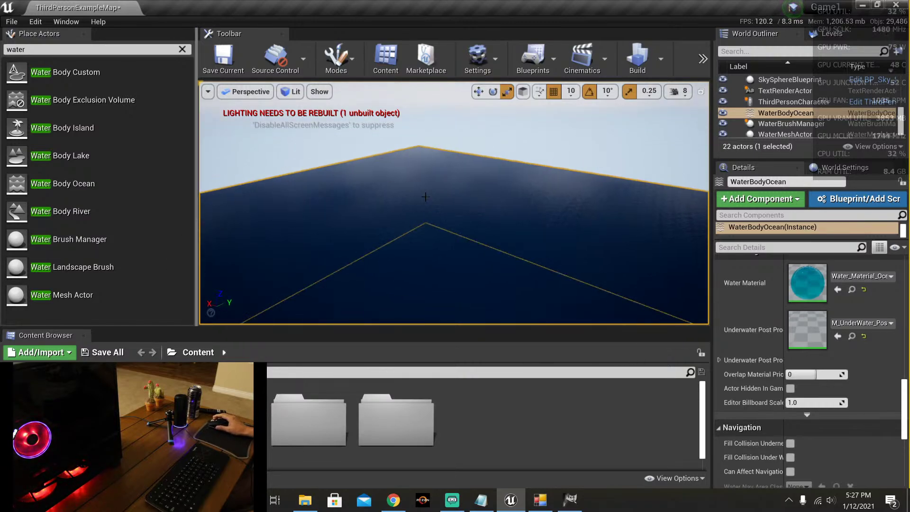
right_drag(425, 196, 467, 210)
Step: Search the project's plugins for "volumetri" to check that the Volumetrics plugin is enabled
click(61, 56)
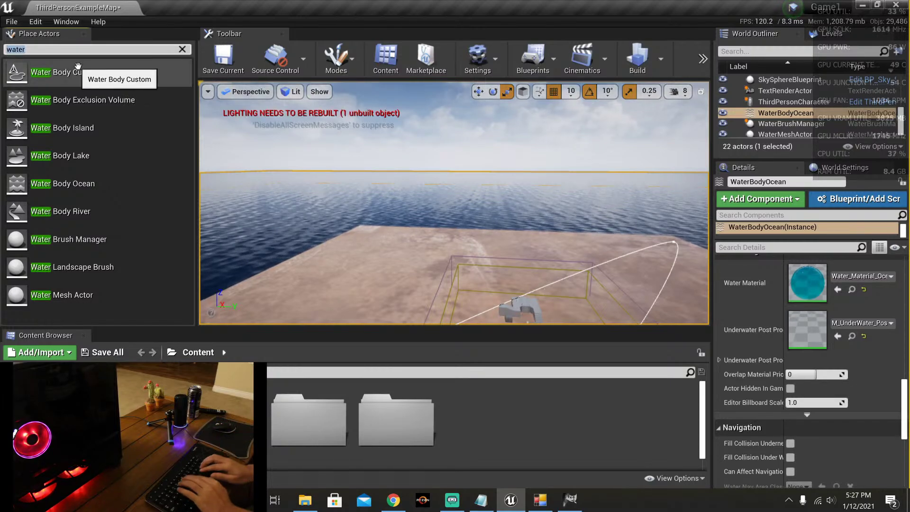
click(37, 23)
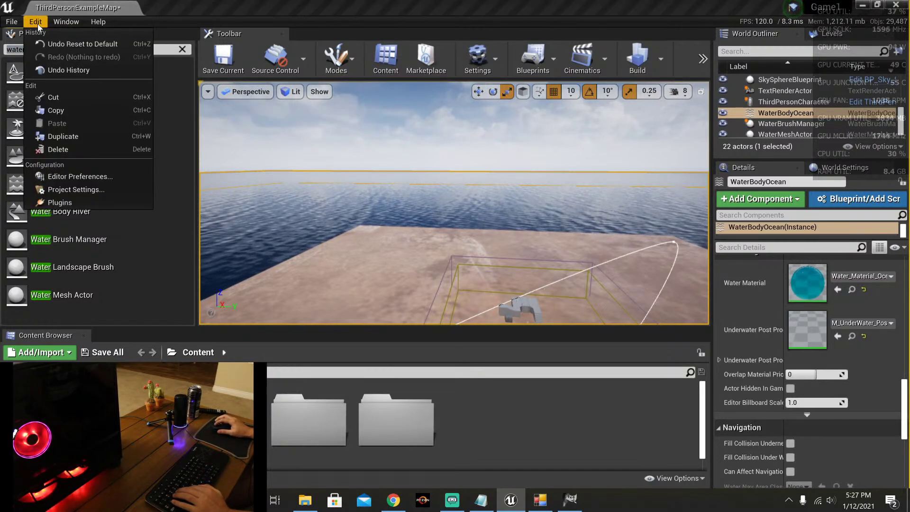
click(140, 202)
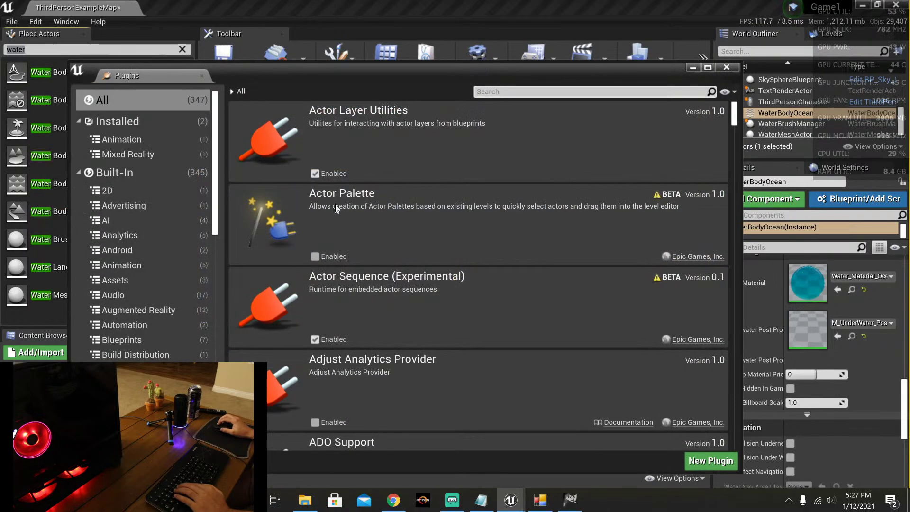
text(volum)
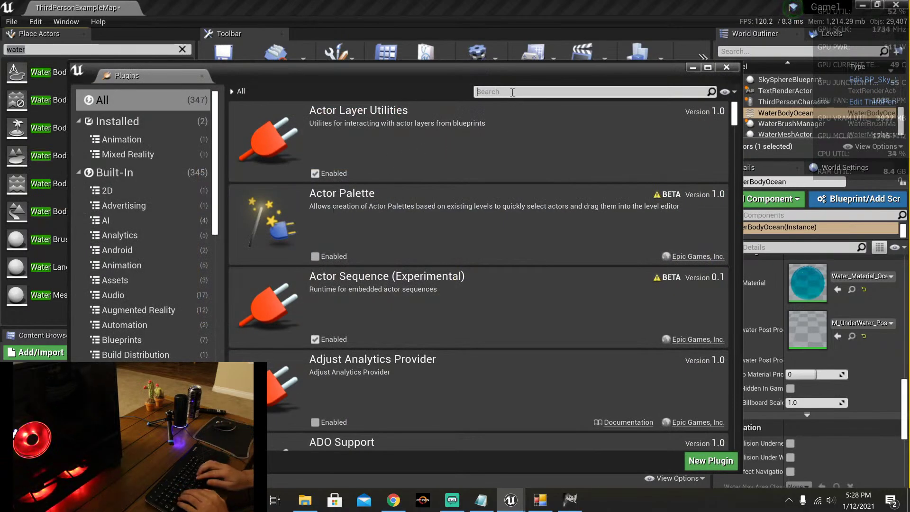
text(e)
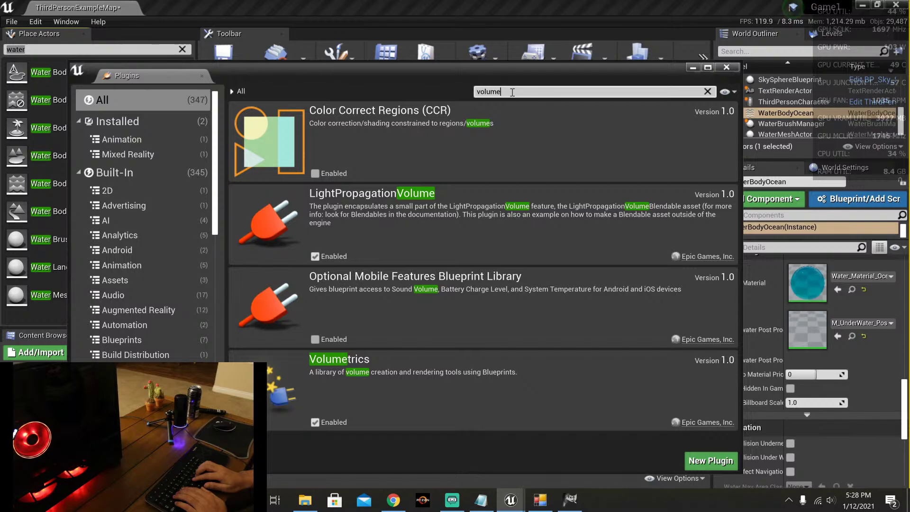
text(tri)
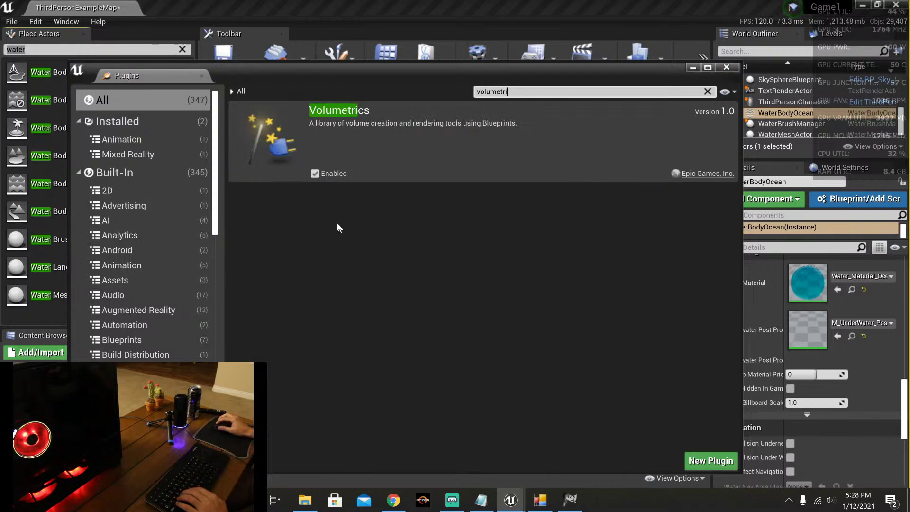
click(728, 68)
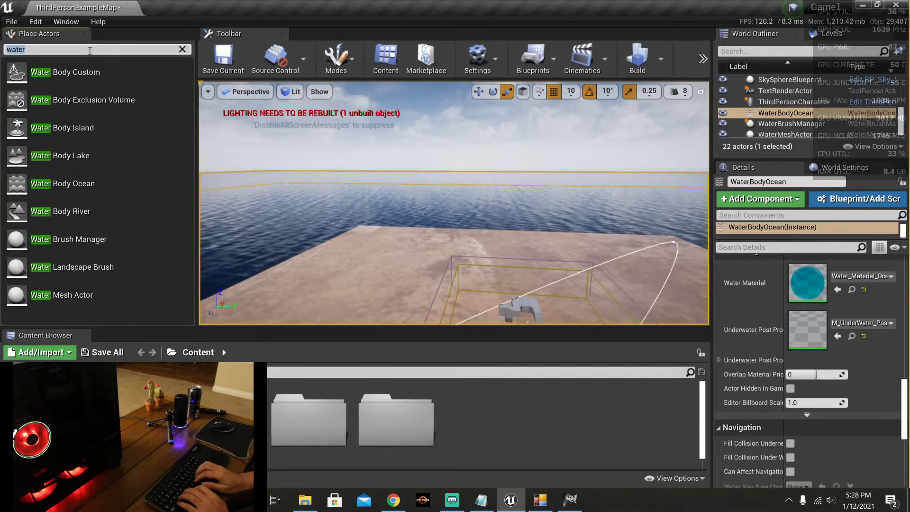
Step: Find the fog actors among the placeable actors and place an Atmospheric Fog actor on the landscape
text(fog)
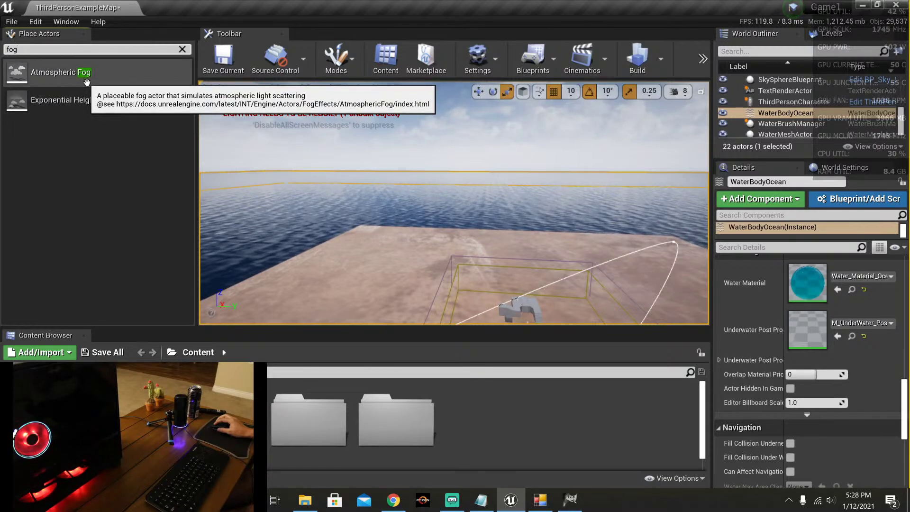
drag(87, 82, 400, 247)
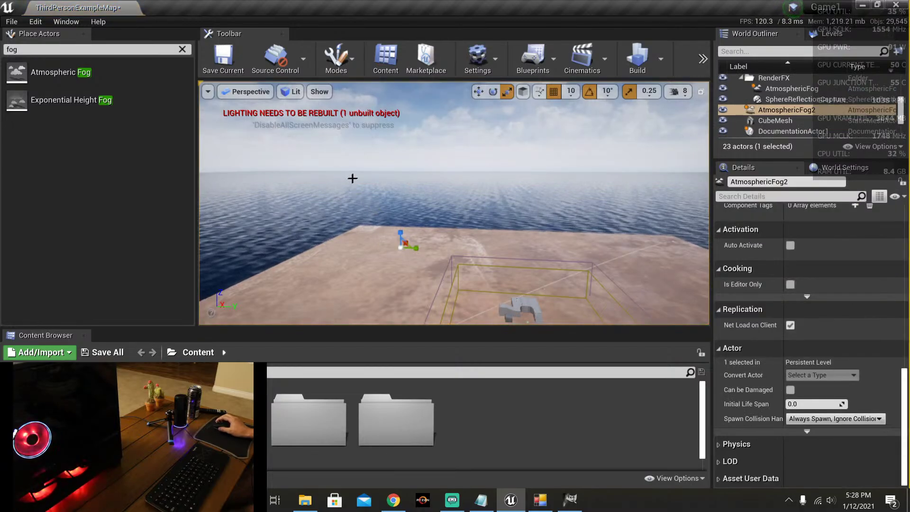
right_drag(298, 155, 218, 158)
right_drag(303, 186, 329, 187)
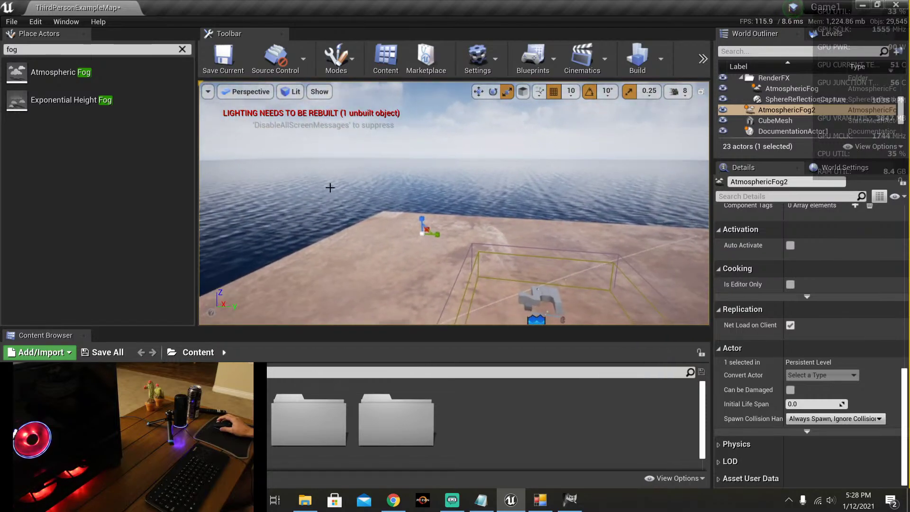
Step: Filter the World Outliner by "fog" and widen it to make the actor labels readable
click(759, 172)
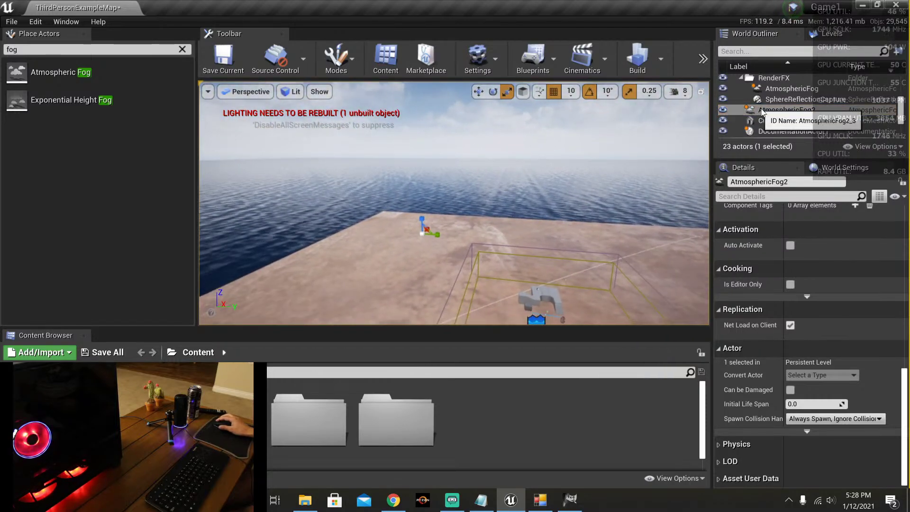
click(777, 110)
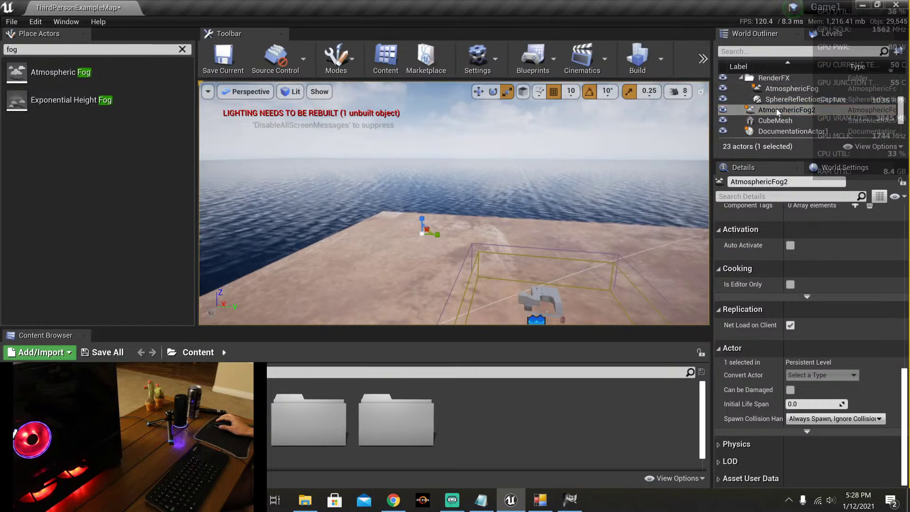
click(760, 54)
text(gog)
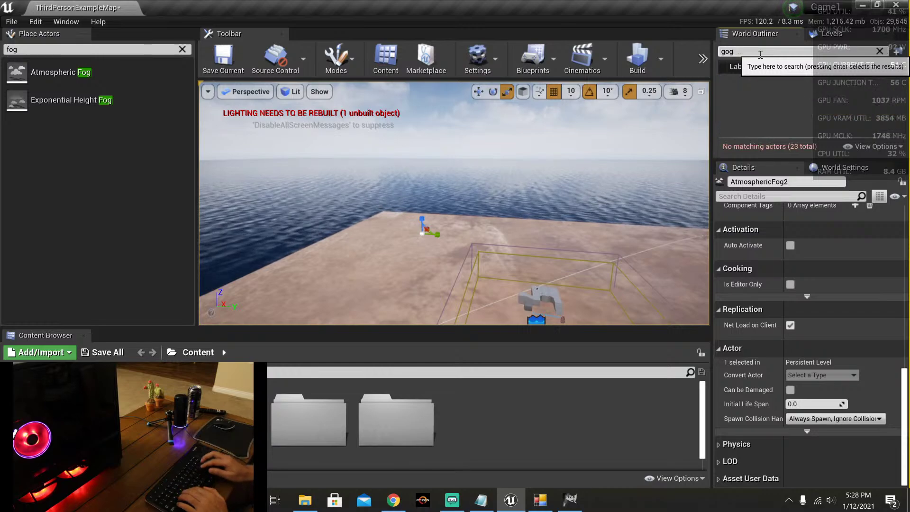
key(BackSpace)
key(BackSpace)
key(BackSpace)
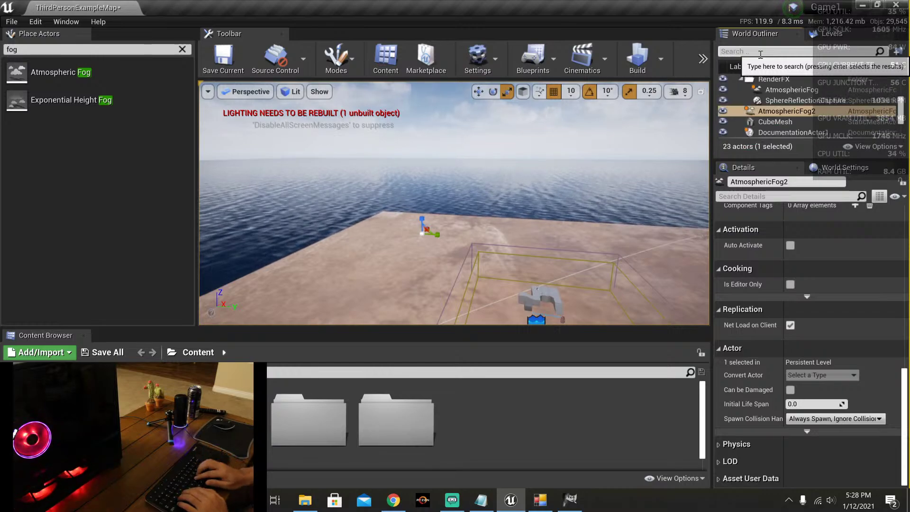
text(fog)
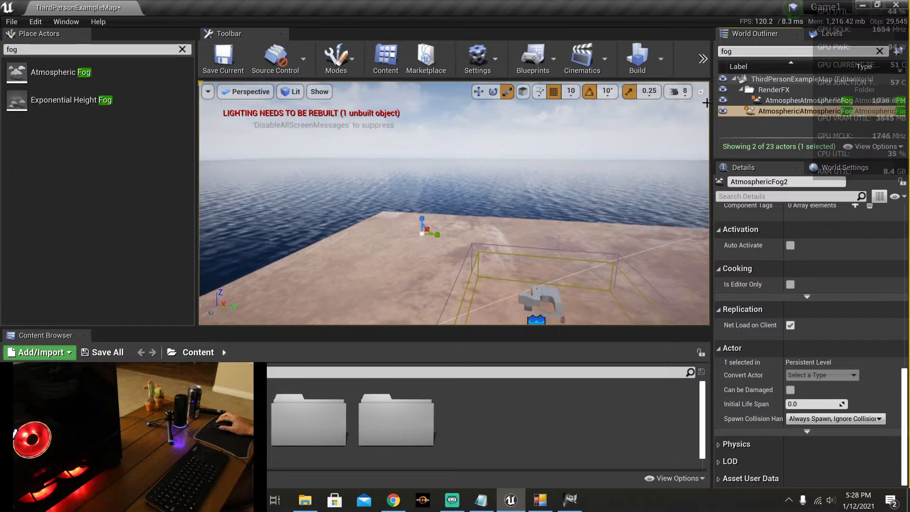
drag(710, 102, 681, 137)
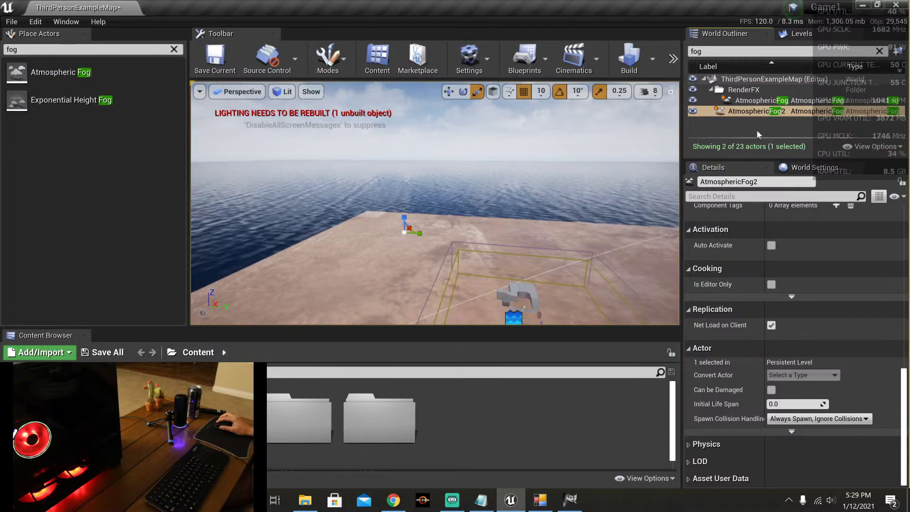
Step: Delete the AtmosphericFog2 actor from the level
click(754, 111)
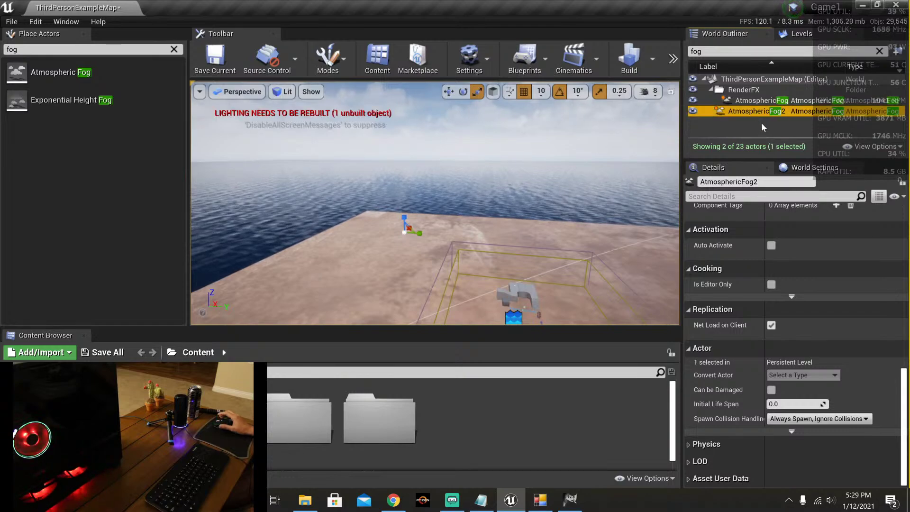
key(Delete)
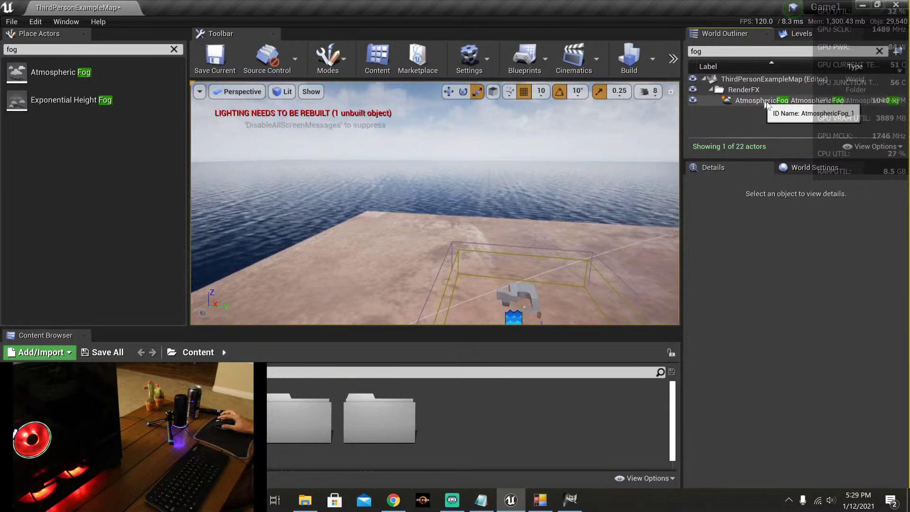
Step: Select the AtmosphericFog actor in the RenderFX folder and review its sun and atmosphere settings
click(766, 100)
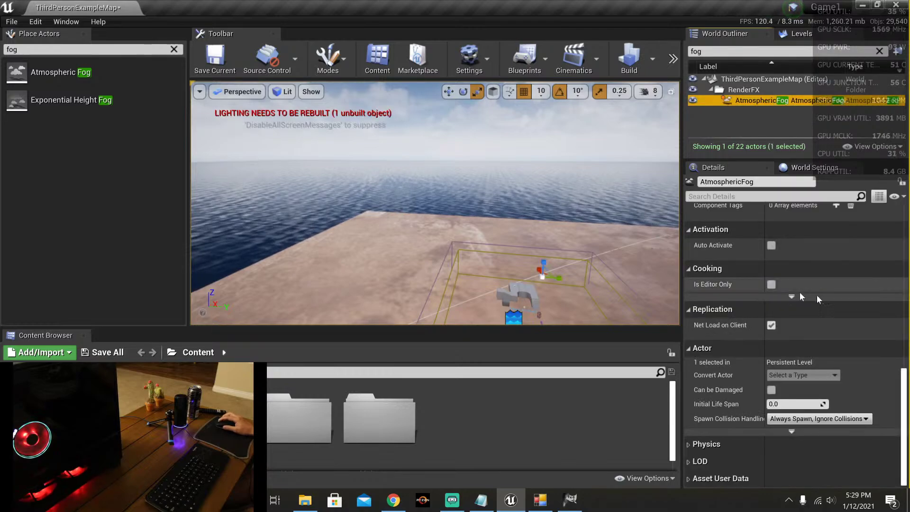
scroll(825, 311, up, 10)
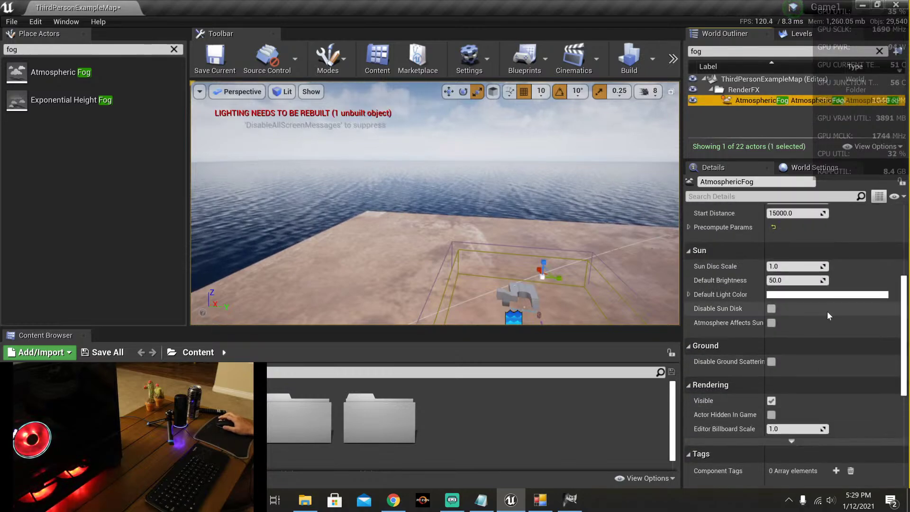
scroll(852, 311, up, 3)
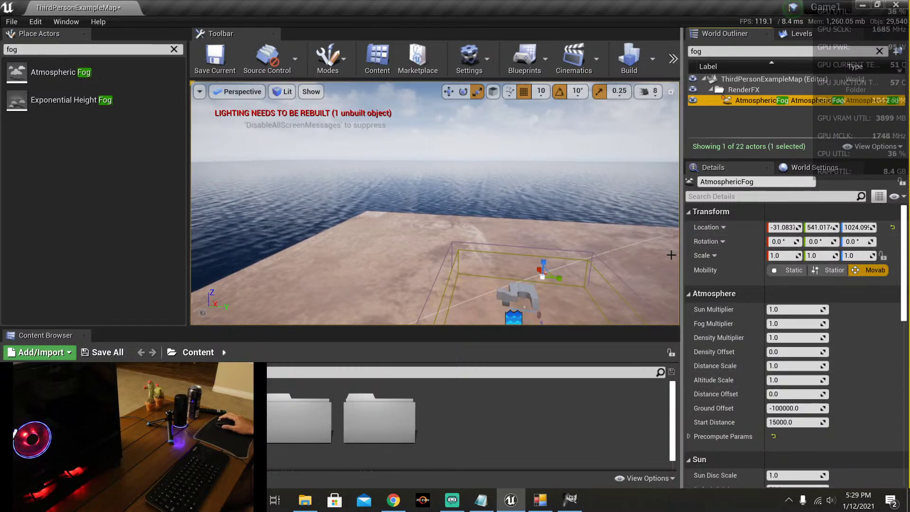
mouse_move(482, 228)
right_down()
mouse_move(483, 272)
mouse_move(483, 218)
right_up()
Step: Enable World Origin Rebasing in the level's World Settings
click(814, 167)
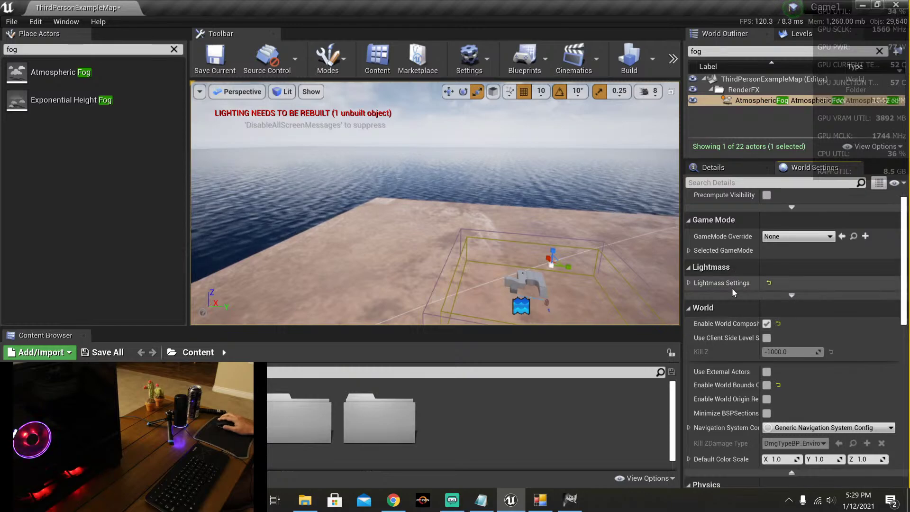
scroll(732, 289, down, 3)
scroll(731, 288, down, 1)
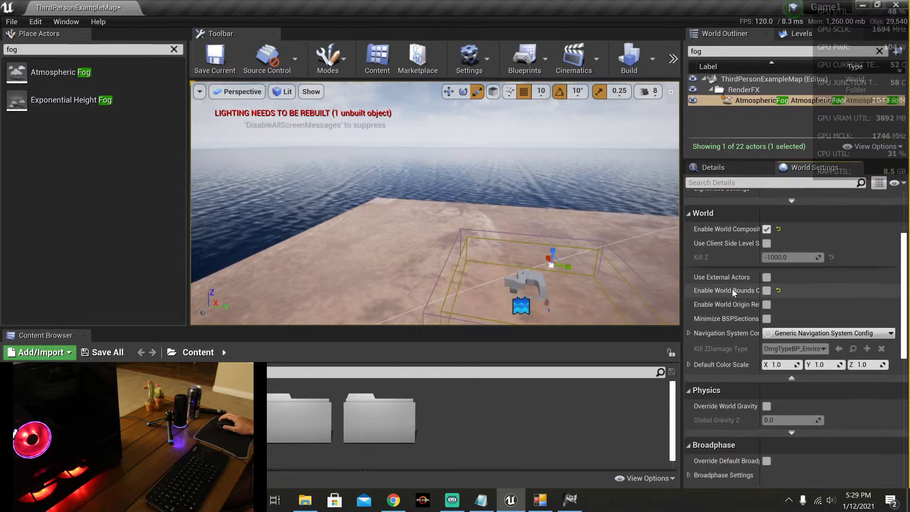
scroll(732, 288, up, 1)
scroll(731, 288, down, 1)
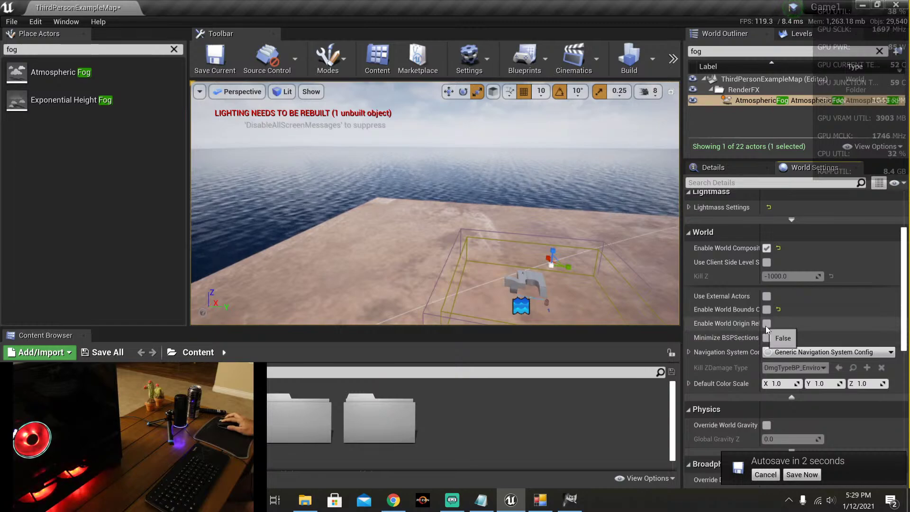
click(766, 324)
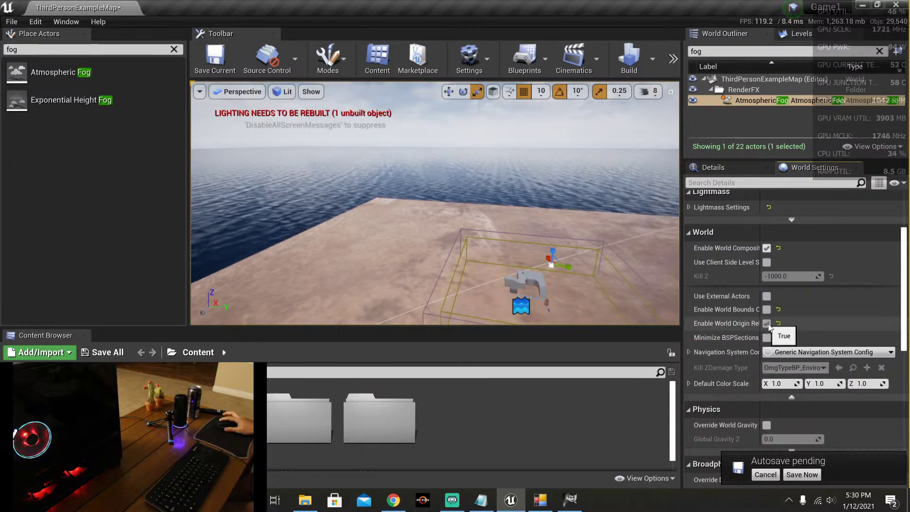
key(f)
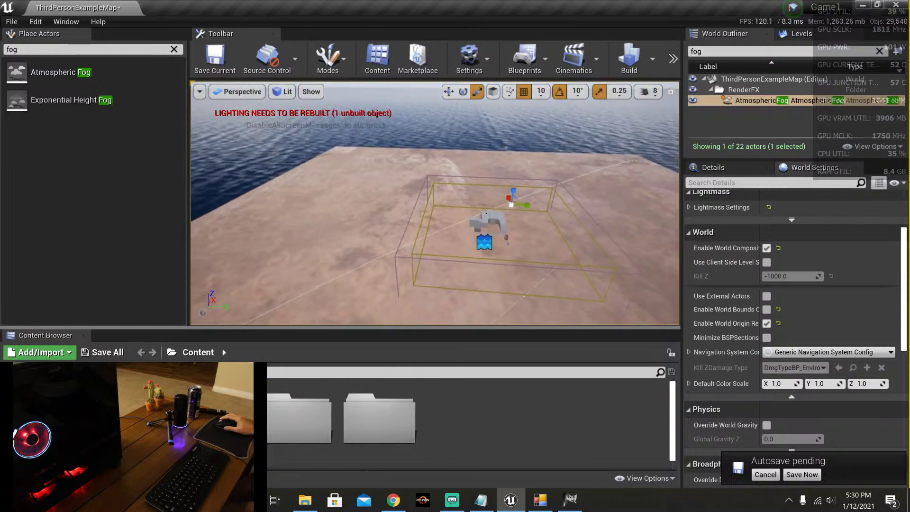
right_drag(435, 158, 412, 136)
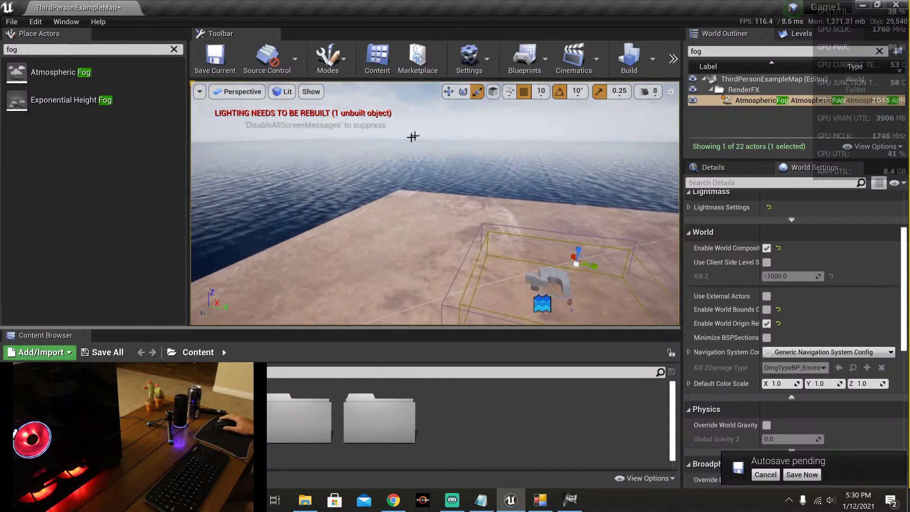
right_drag(462, 236, 454, 217)
right_drag(518, 199, 518, 205)
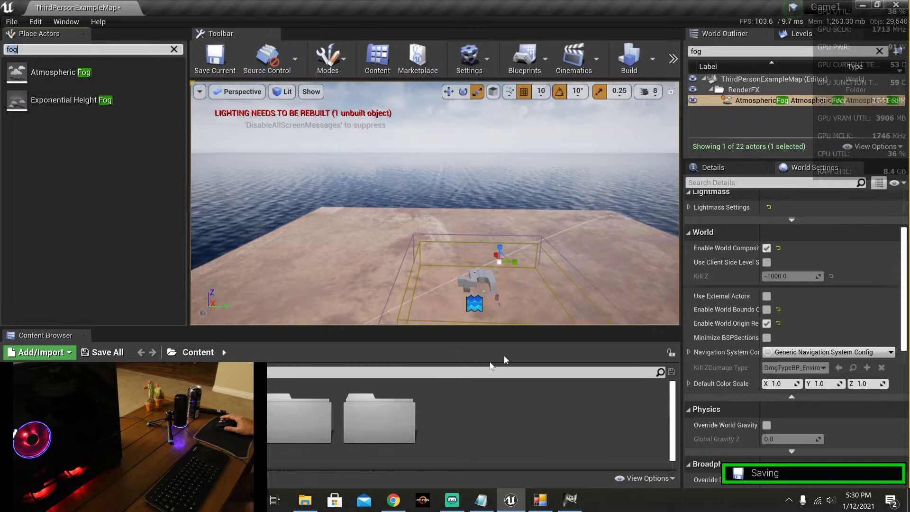
right_drag(628, 279, 627, 270)
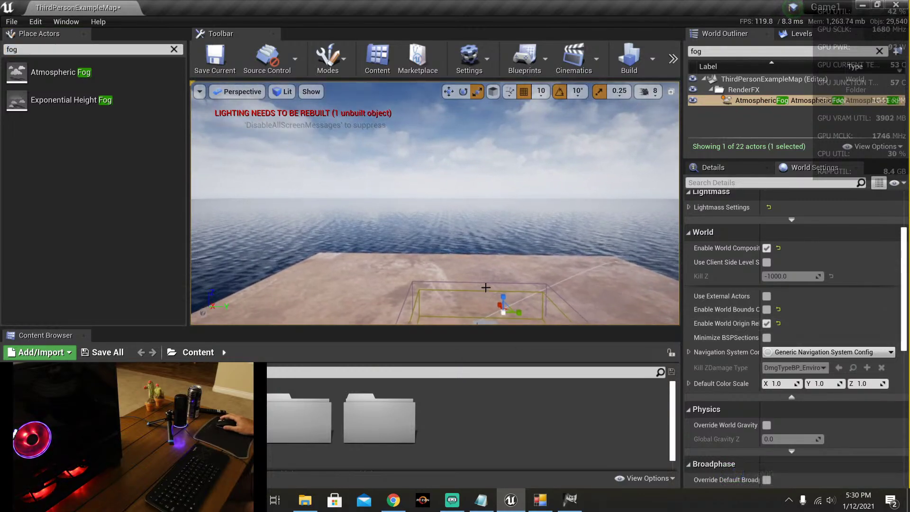
right_drag(544, 265, 544, 276)
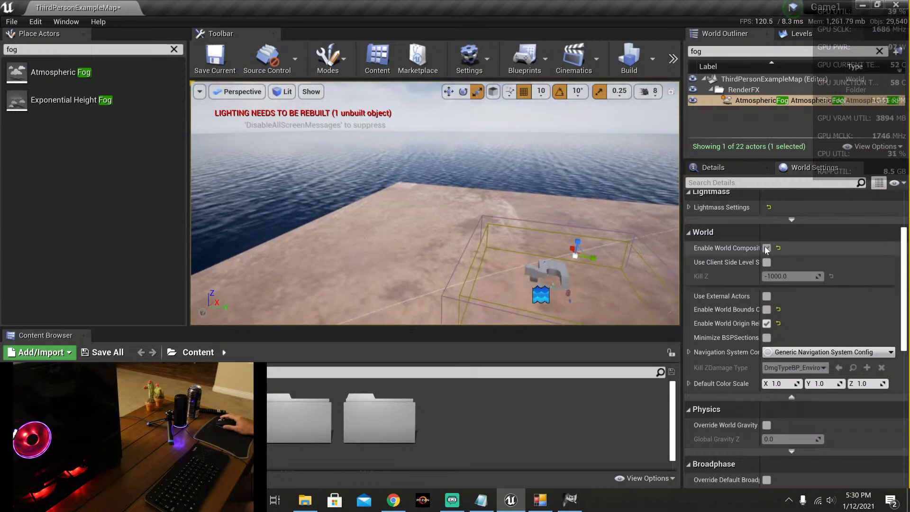
right_drag(463, 252, 469, 245)
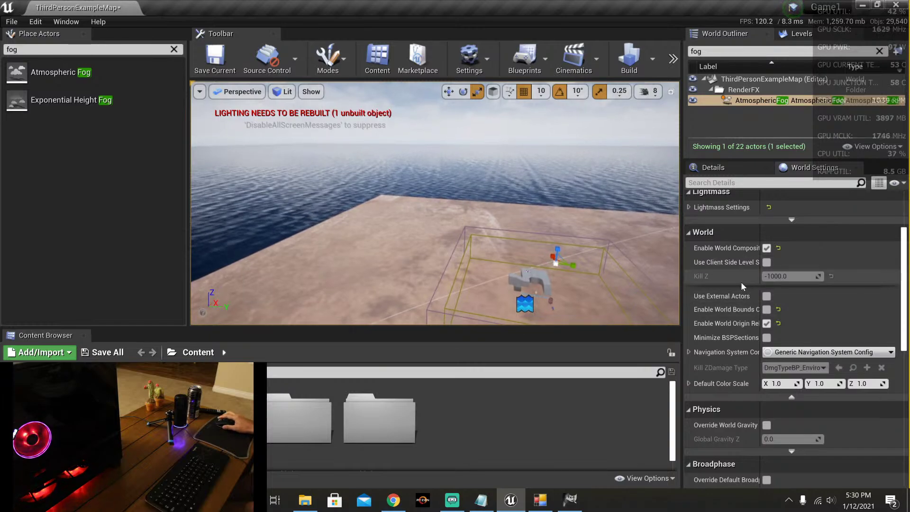
scroll(732, 323, up, 3)
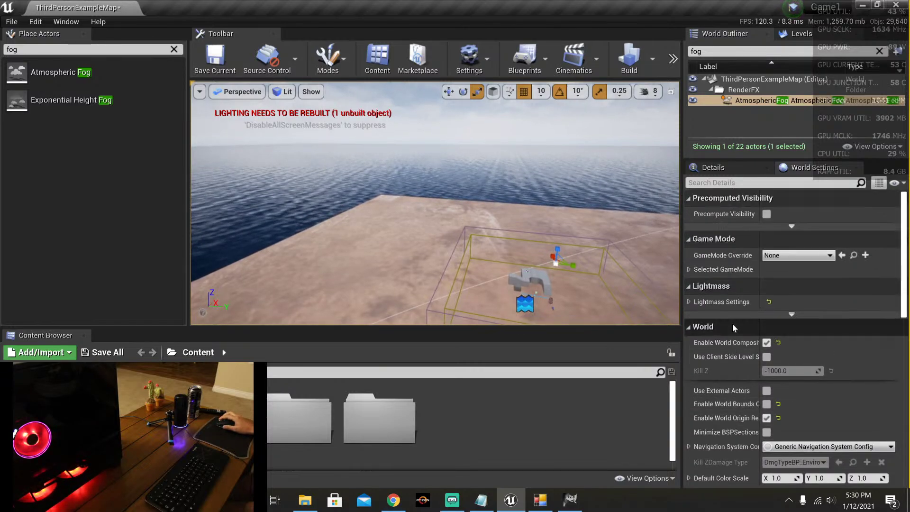
scroll(733, 327, down, 5)
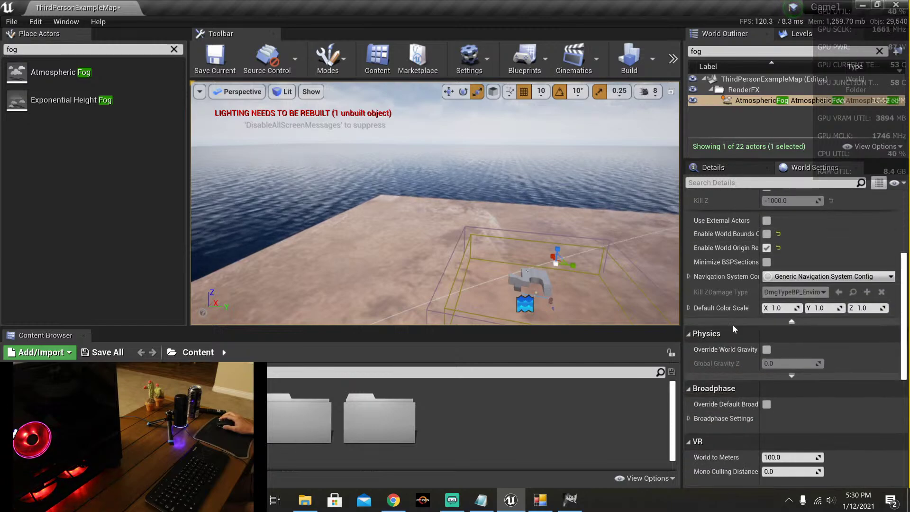
Step: Try a Density Multiplier of 0.001 on the AtmosphericFog actor, and reset it to its default
click(713, 167)
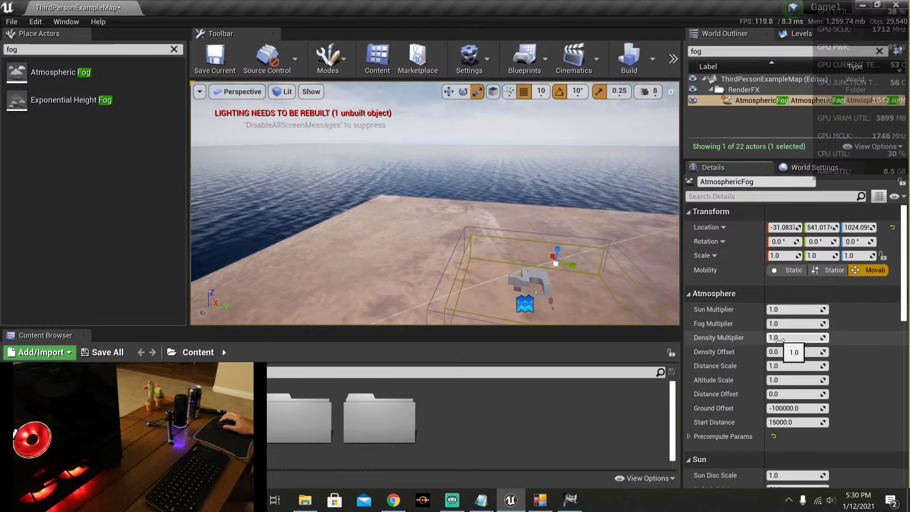
mouse_move(779, 339)
mouse_down()
mouse_move(846, 339)
mouse_move(789, 339)
mouse_up()
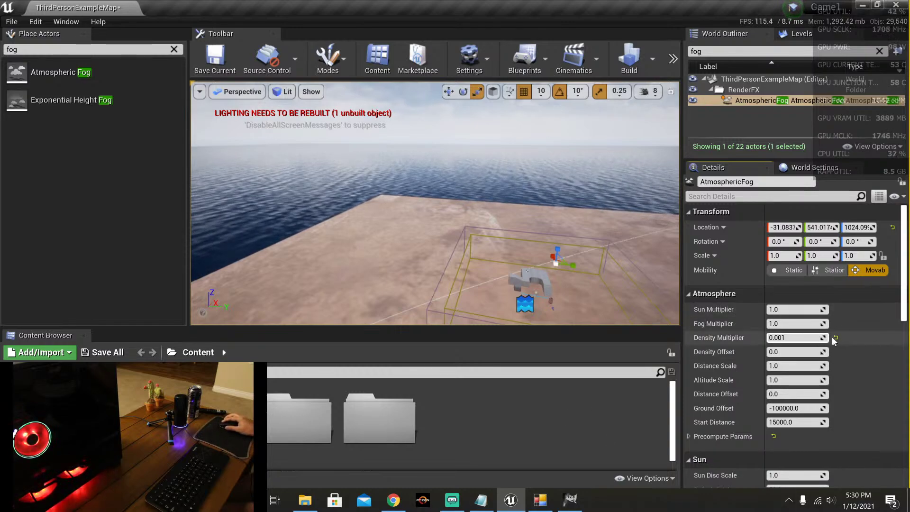
right_drag(406, 172, 393, 145)
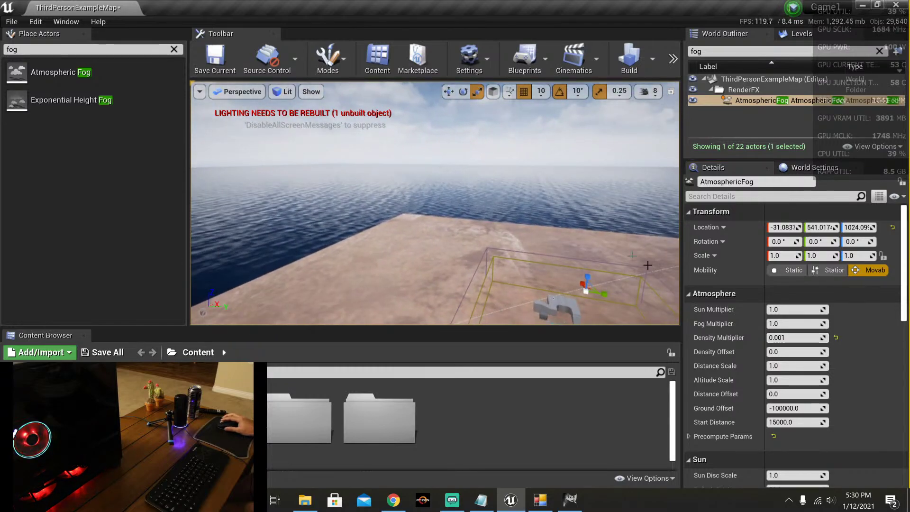
click(834, 337)
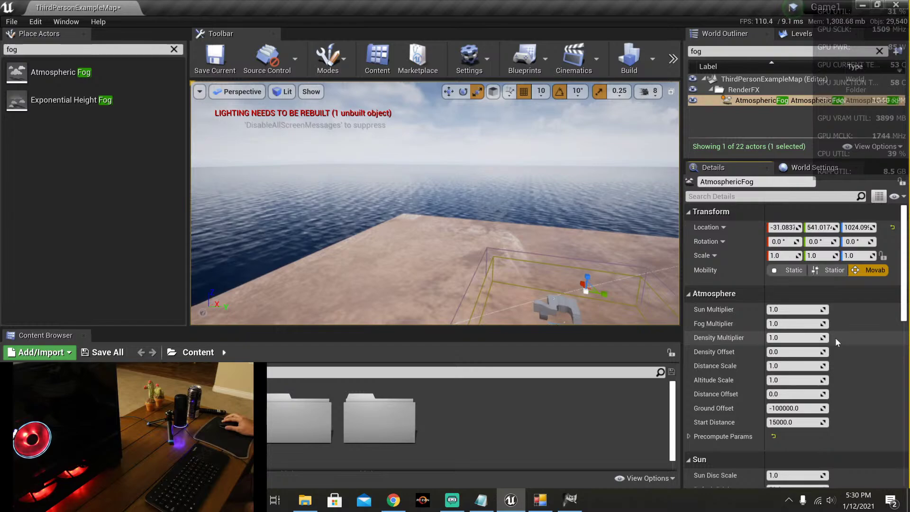
Step: Review the AtmosphericFog actor's sun, ground, rendering and actor settings
scroll(862, 345, down, 5)
scroll(863, 348, down, 8)
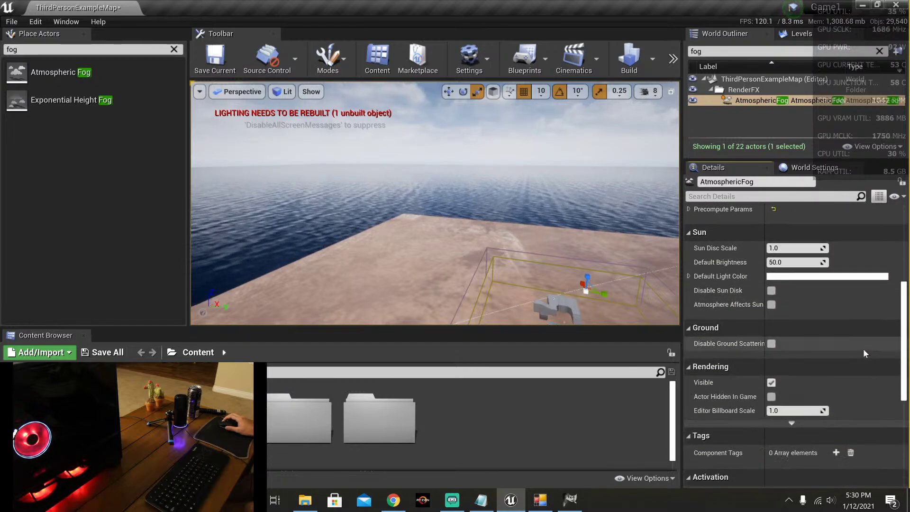
scroll(874, 360, down, 4)
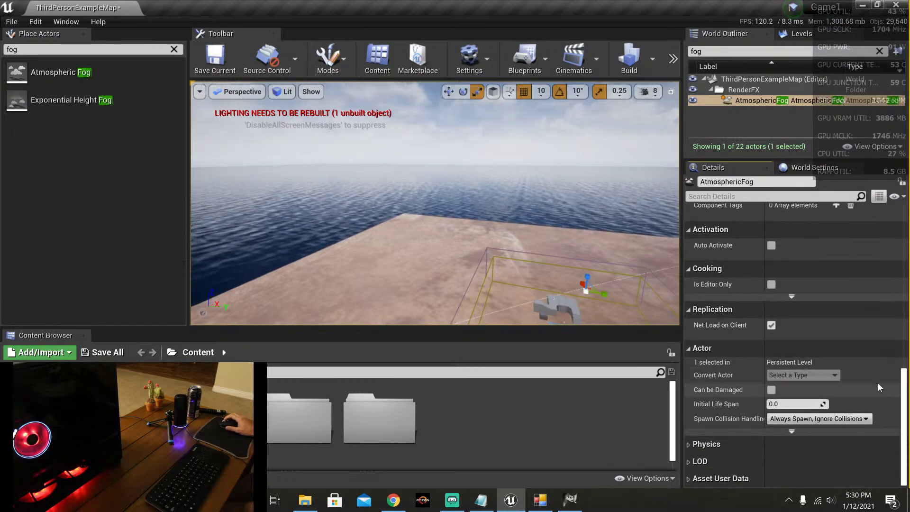
scroll(877, 382, up, 8)
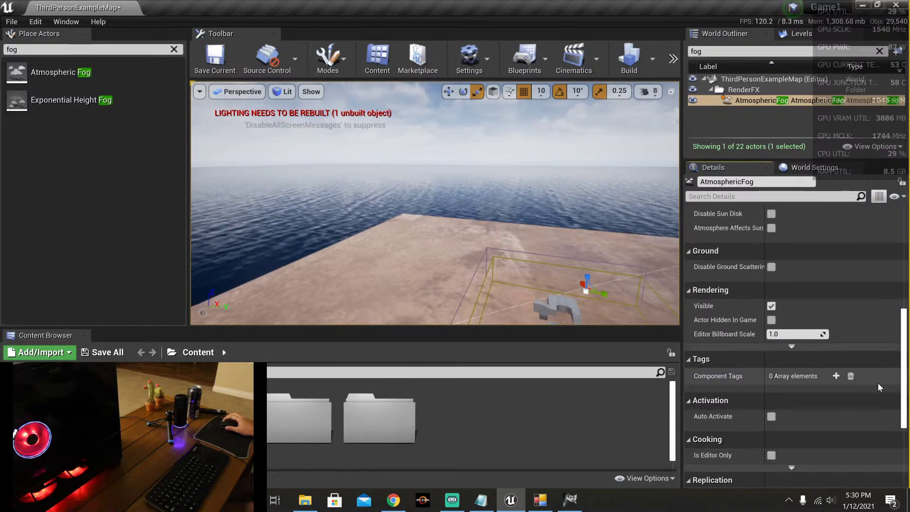
scroll(877, 382, up, 3)
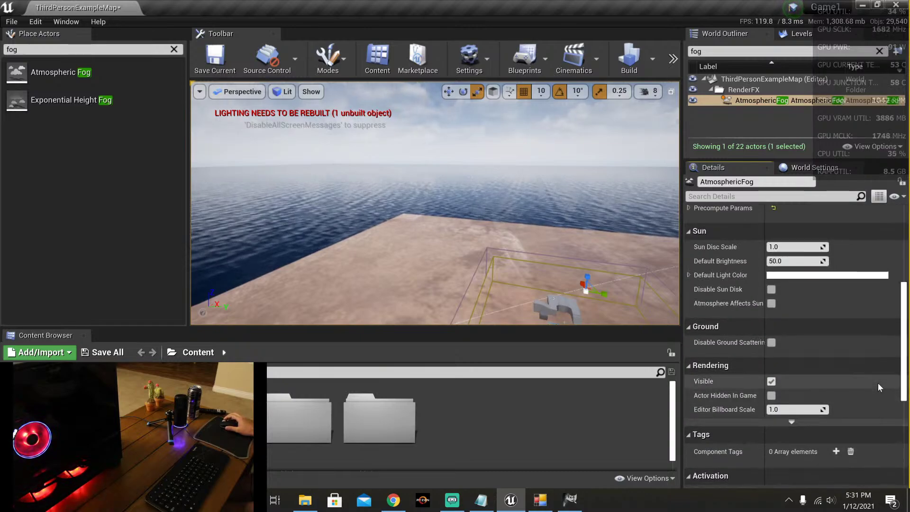
scroll(877, 383, up, 2)
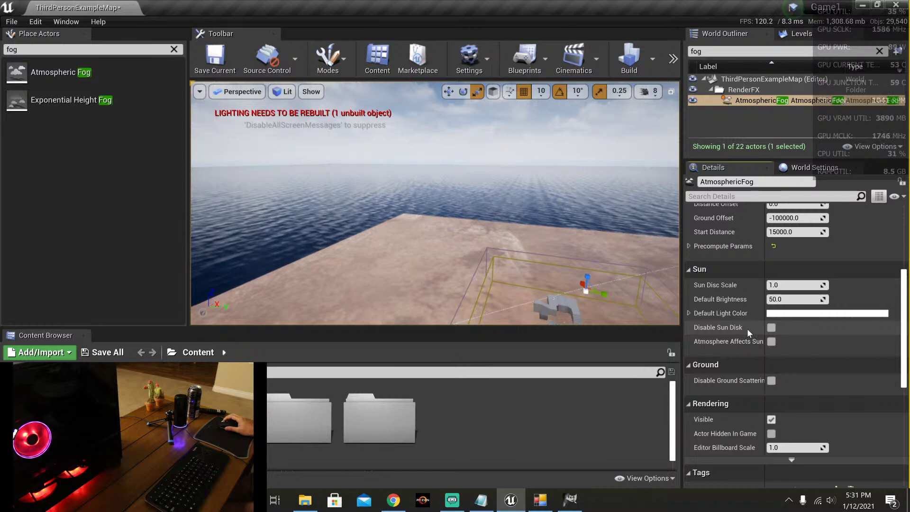
scroll(746, 329, up, 1)
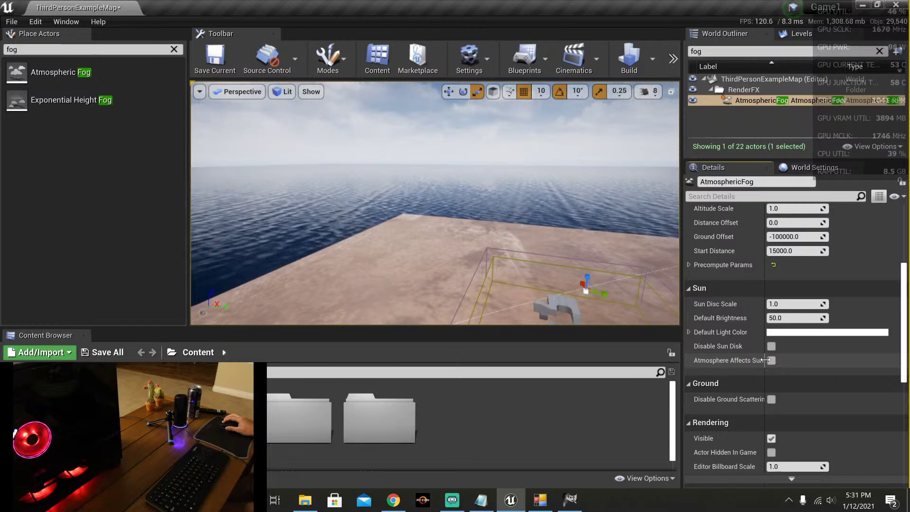
mouse_move(765, 353)
mouse_down()
mouse_move(803, 353)
mouse_move(764, 352)
mouse_up()
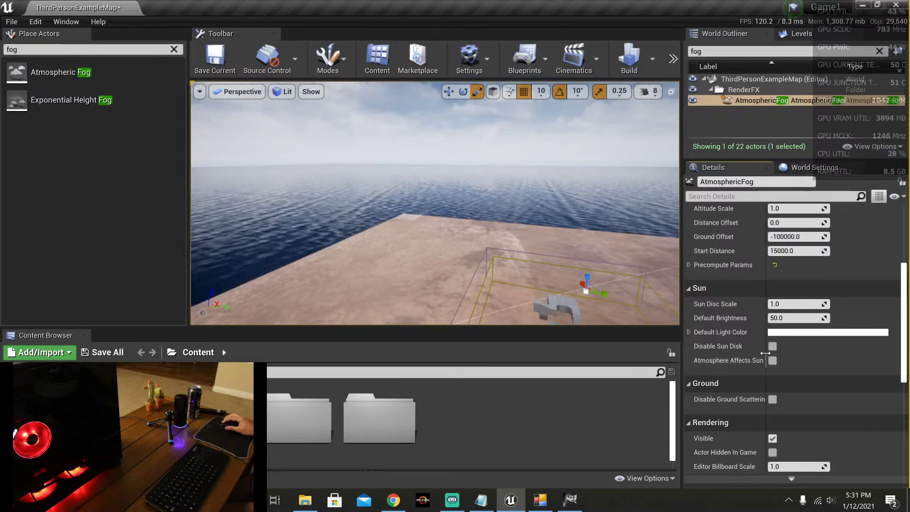
Step: Try the Atmosphere Affects Sun option of the AtmosphericFog on and off, leaving it disabled
click(771, 361)
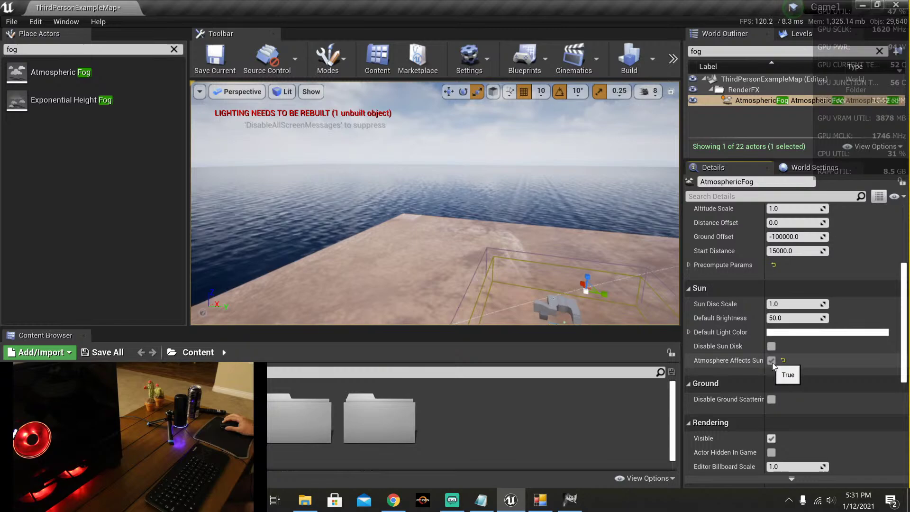
click(770, 360)
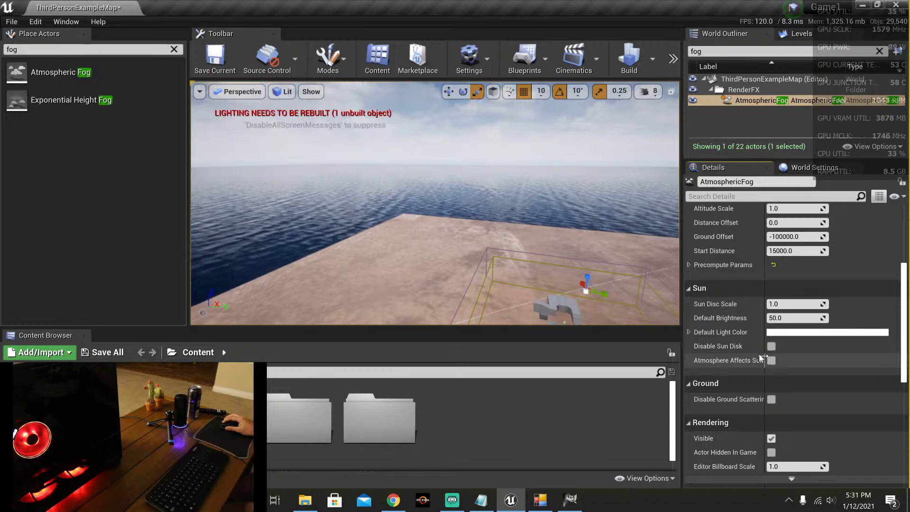
click(770, 360)
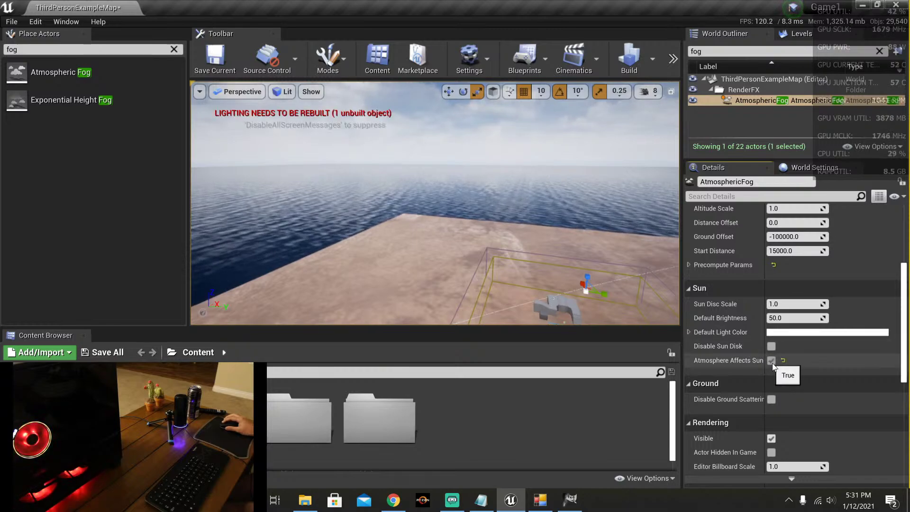
click(771, 361)
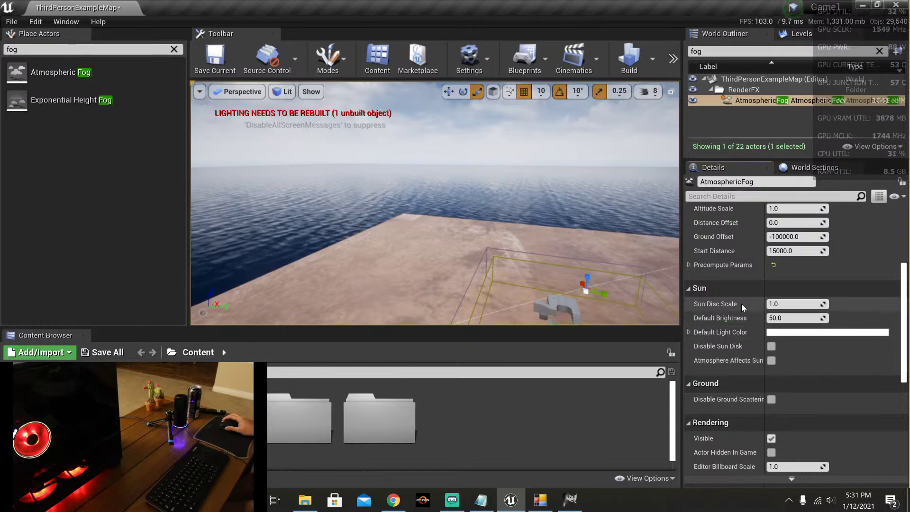
Step: Try lowering the AtmosphericFog actor slightly along its vertical axis with the Move tool, and undo the move
scroll(741, 303, up, 2)
scroll(743, 305, up, 2)
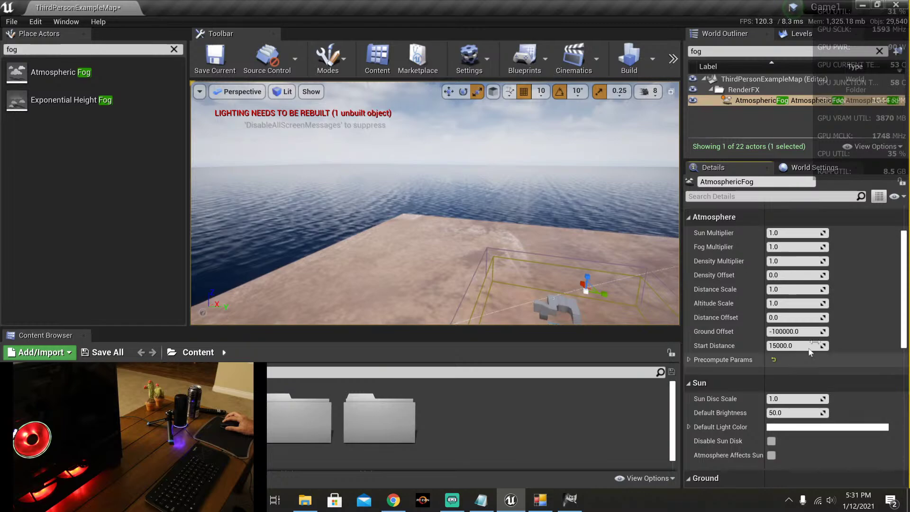
click(750, 100)
key(w)
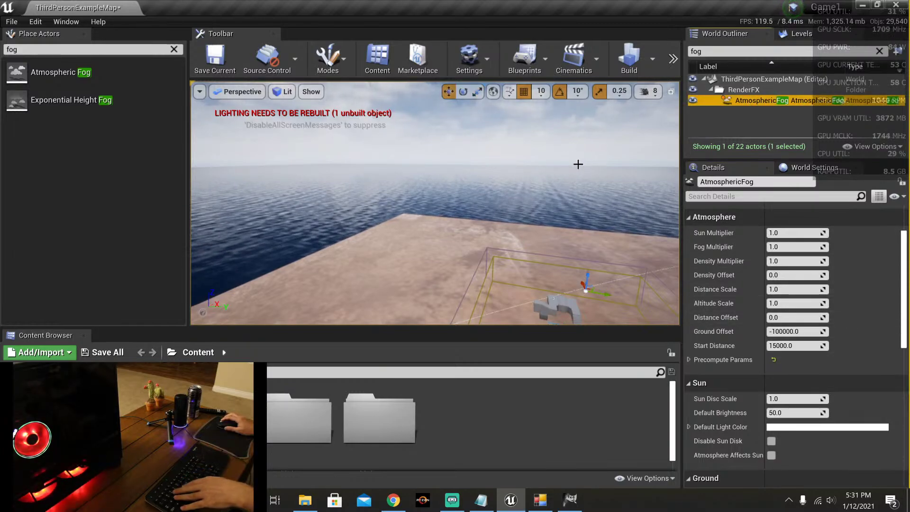
click(585, 280)
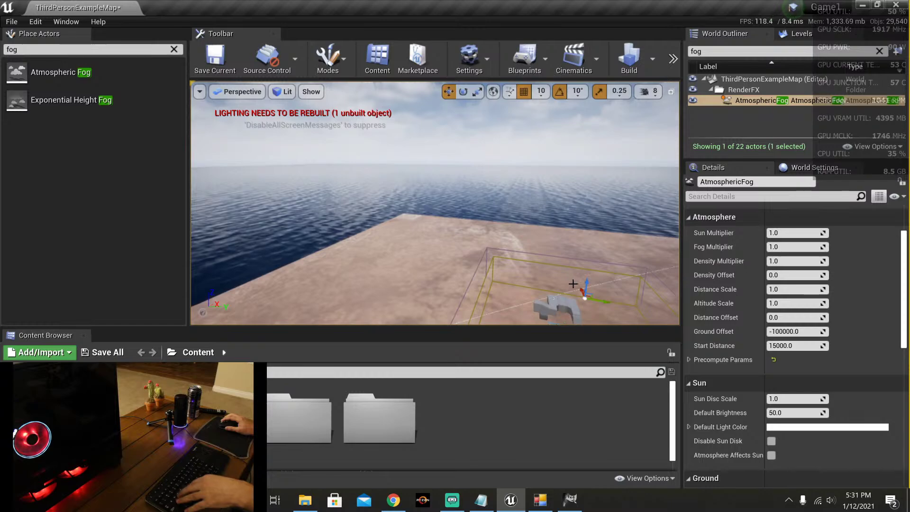
key(ctrl+z)
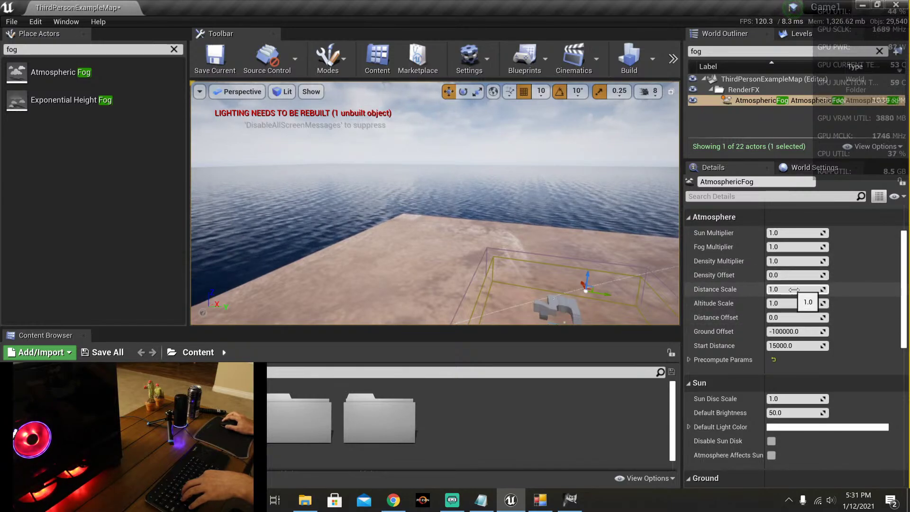
Step: Try a Distance Scale of 1000 and a Density Multiplier of about 1.32 on the AtmosphericFog, undoing each change
drag(801, 290, 796, 290)
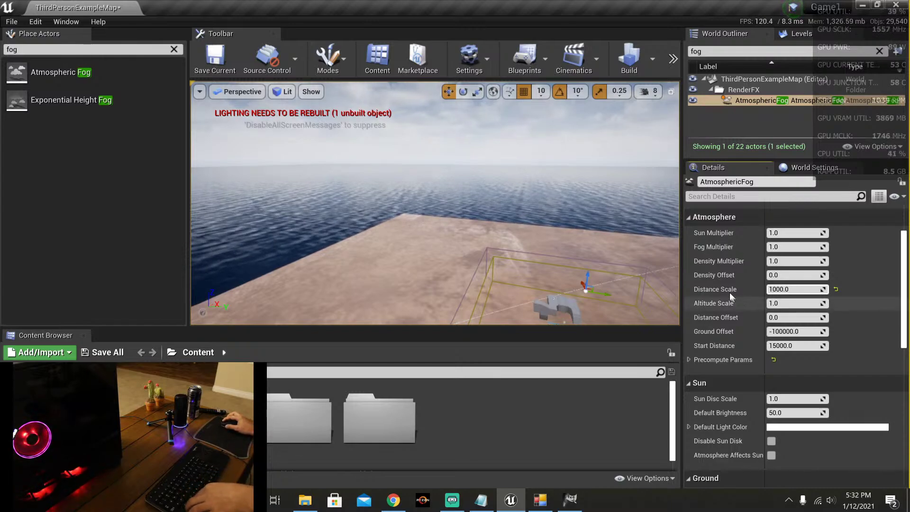
key(ctrl+z)
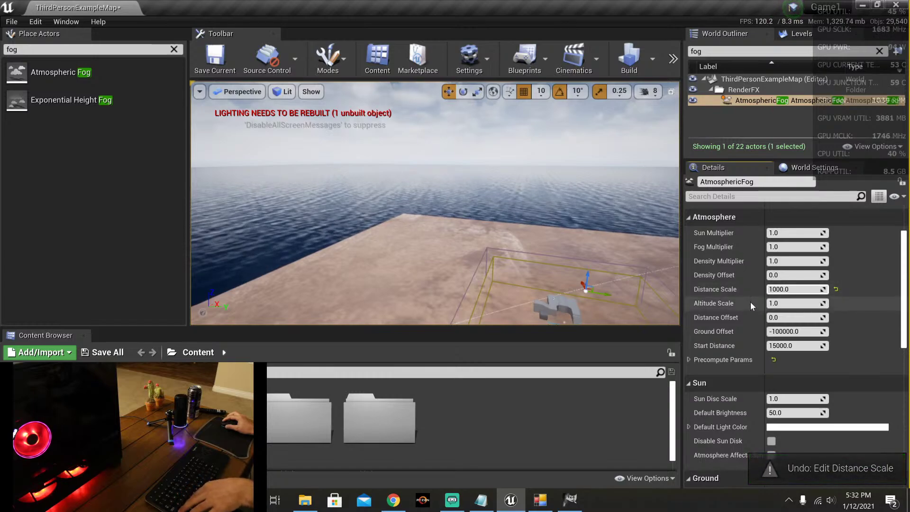
key(ctrl+z)
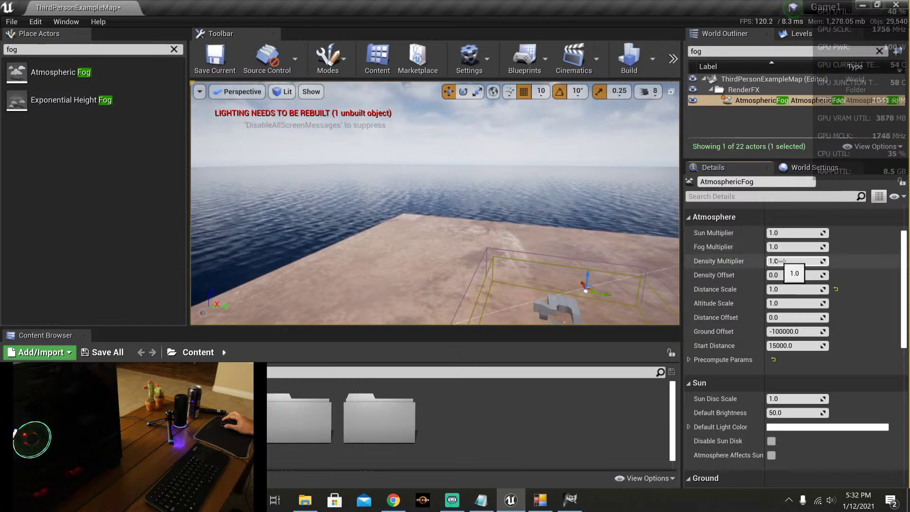
mouse_move(781, 261)
mouse_down()
mouse_move(833, 260)
mouse_move(778, 258)
mouse_up()
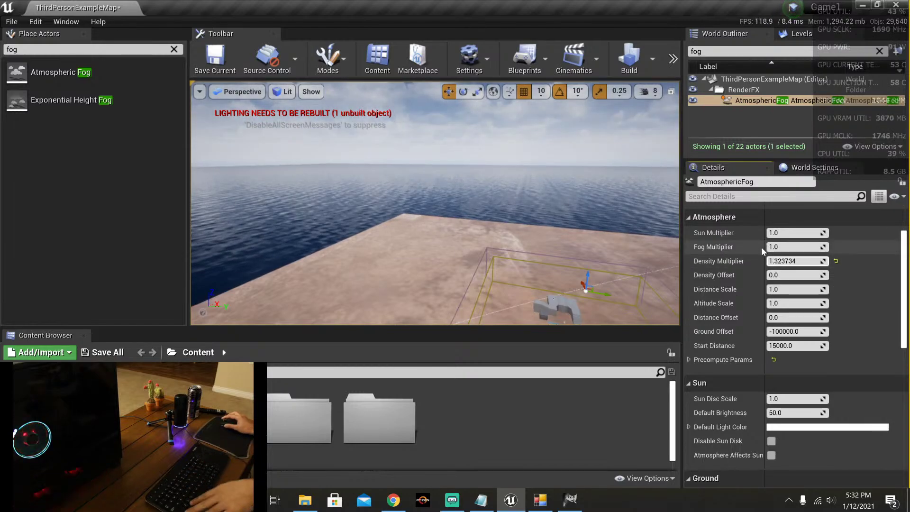
key(ctrl+z)
Step: Try raising the AtmosphericFog's Sun Multiplier to about 22.15, check the sky and ocean, and undo the change
scroll(719, 265, up, 2)
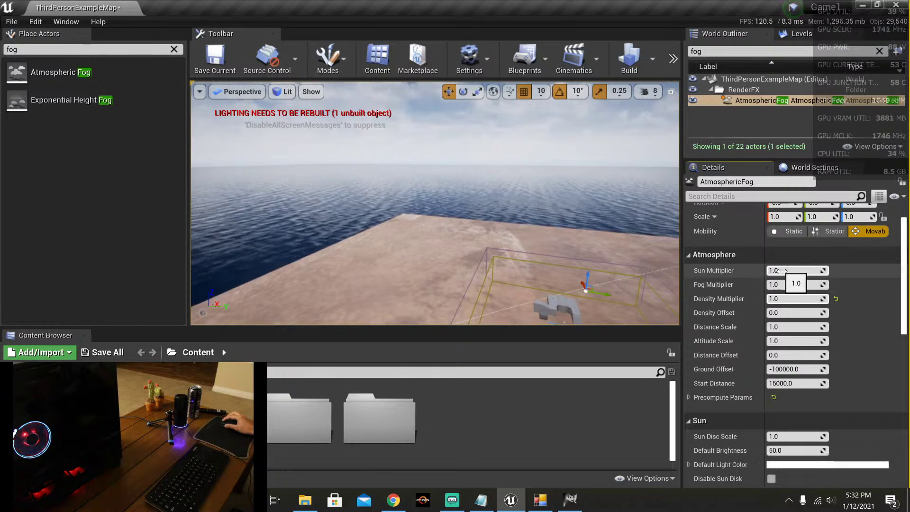
drag(786, 270, 839, 271)
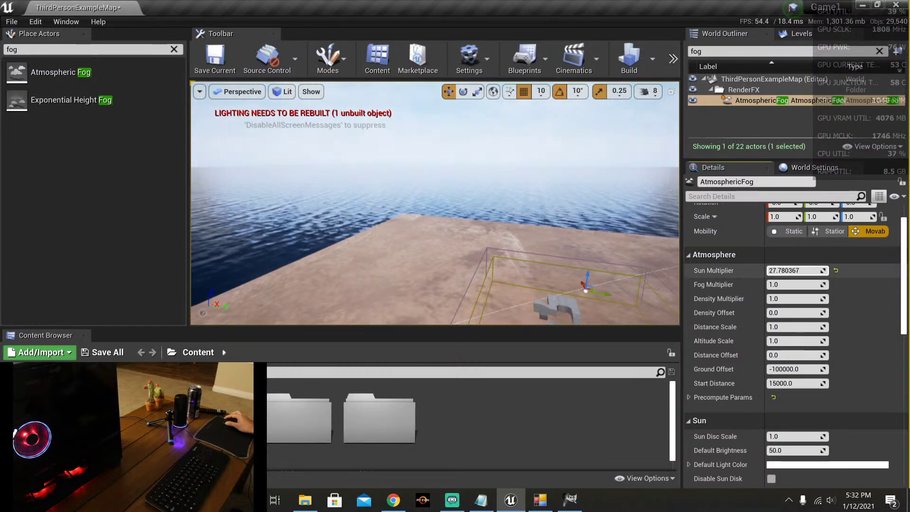
right_drag(414, 244, 412, 223)
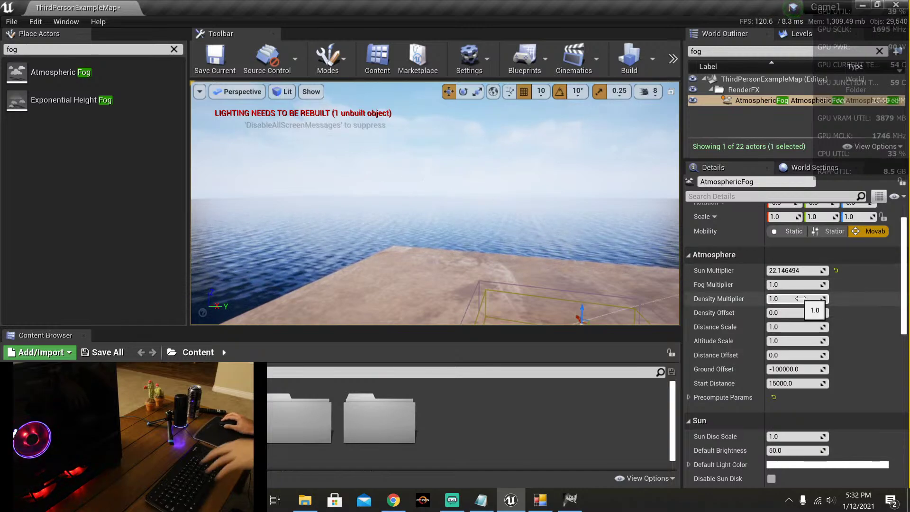
key(ctrl+z)
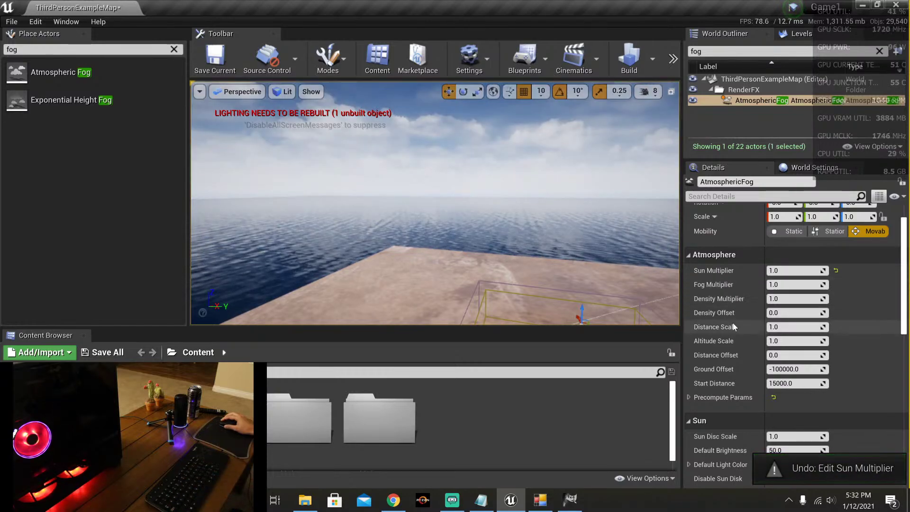
Step: Hide the AtmosphericFog actor in the level and inspect the horizon without it
scroll(731, 295, up, 3)
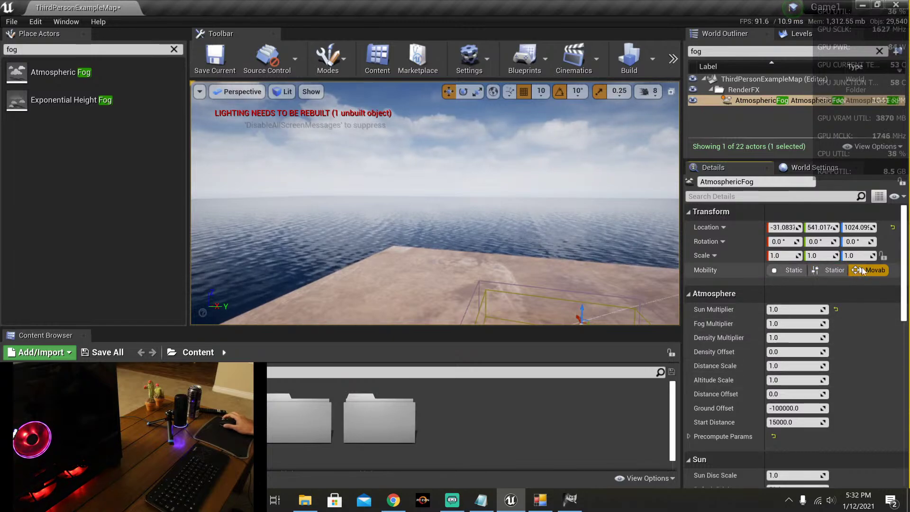
click(830, 272)
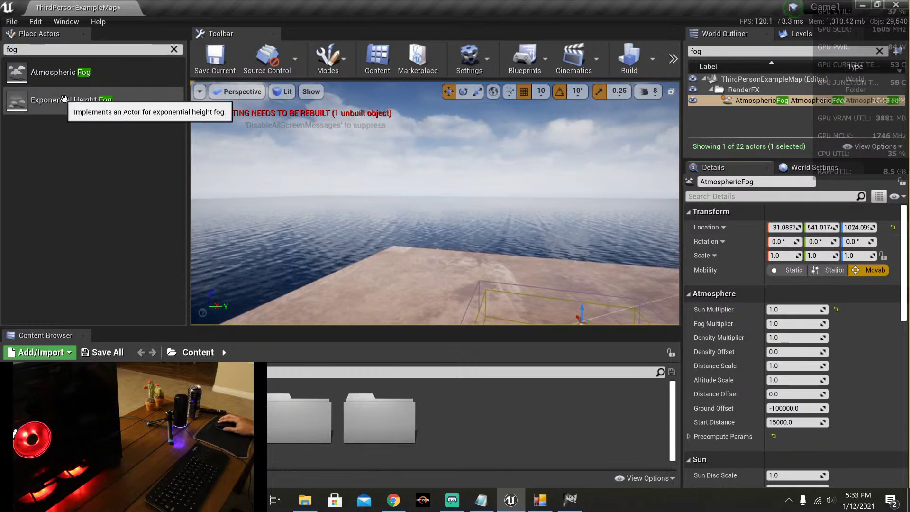
drag(64, 99, 405, 114)
click(695, 99)
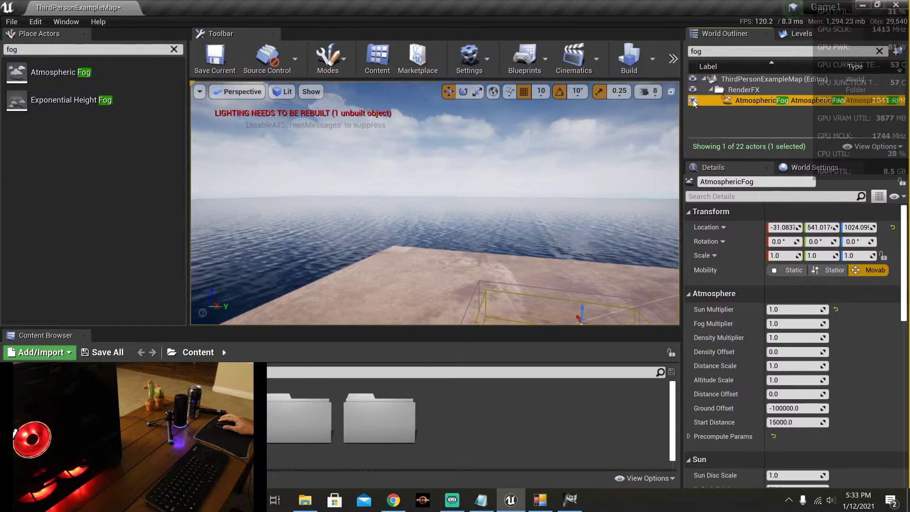
right_drag(412, 248, 371, 240)
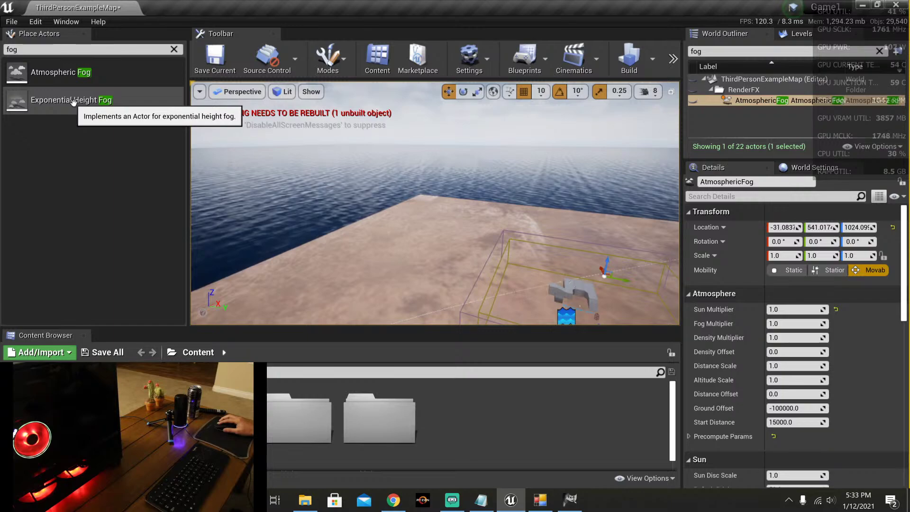
Step: Place an Exponential Height Fog actor on the landscape and raise it vertically to a Z location of 2450
drag(74, 102, 341, 234)
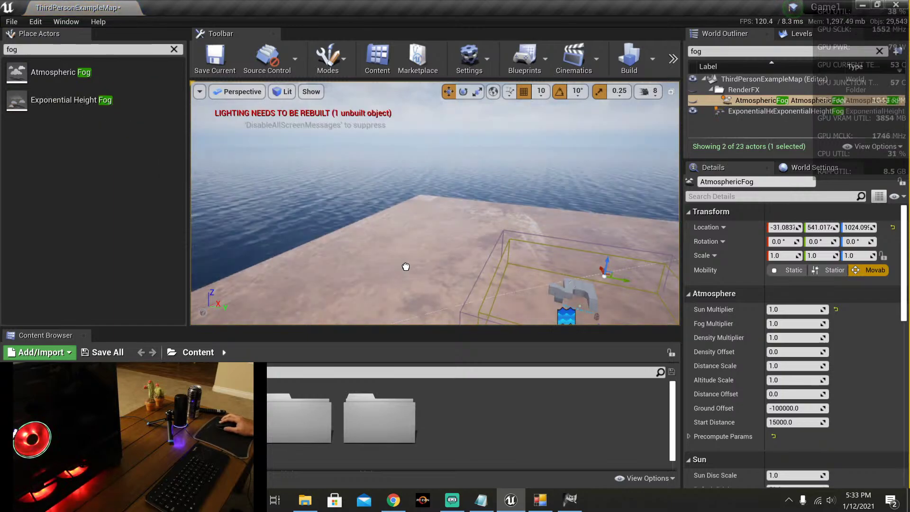
drag(406, 266, 407, 267)
right_drag(446, 279, 417, 275)
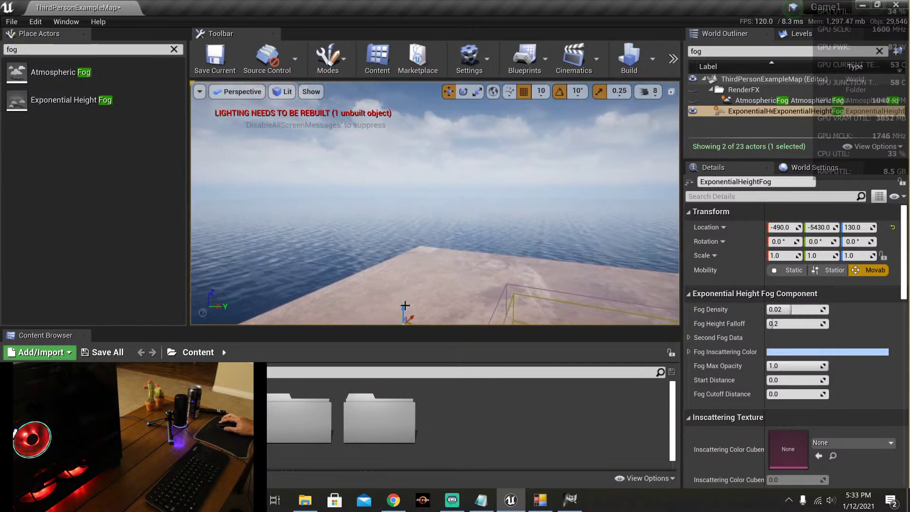
drag(403, 299, 419, 194)
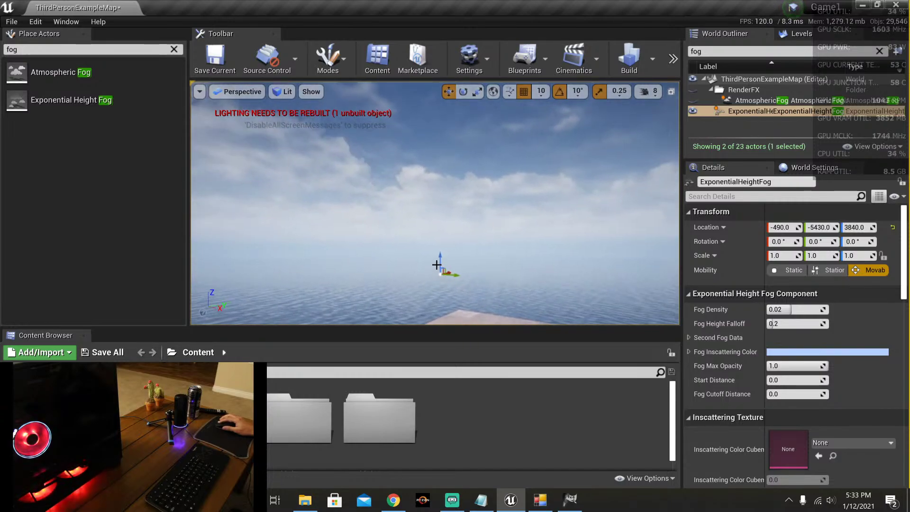
mouse_move(440, 262)
mouse_down()
mouse_move(438, 129)
mouse_move(439, 249)
mouse_up()
right_drag(439, 249, 459, 285)
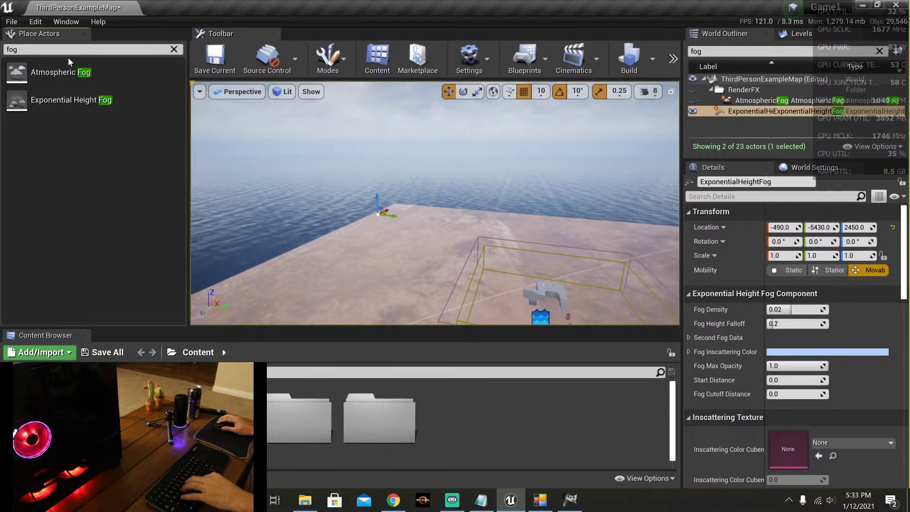
Step: Search the placeable actors for "clou" and switch the search back to "fog"
drag(69, 50, 5, 47)
key(BackSpace)
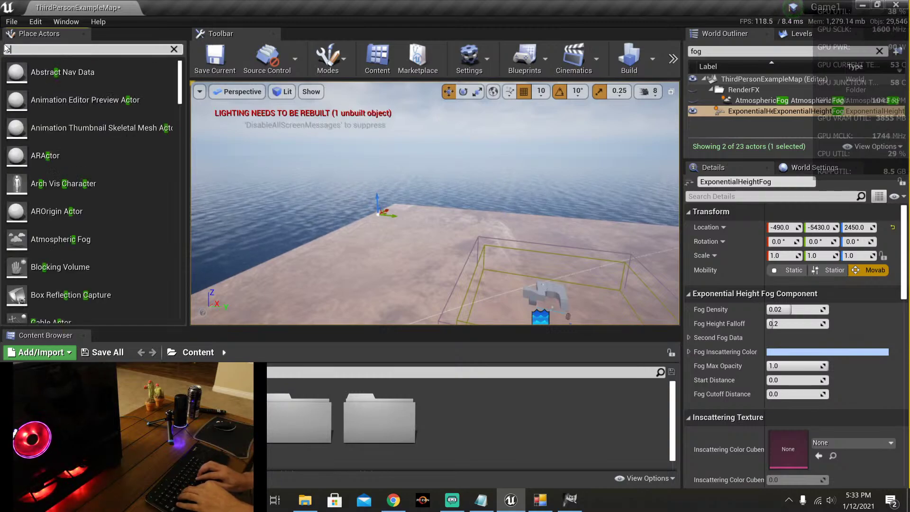
text(clou)
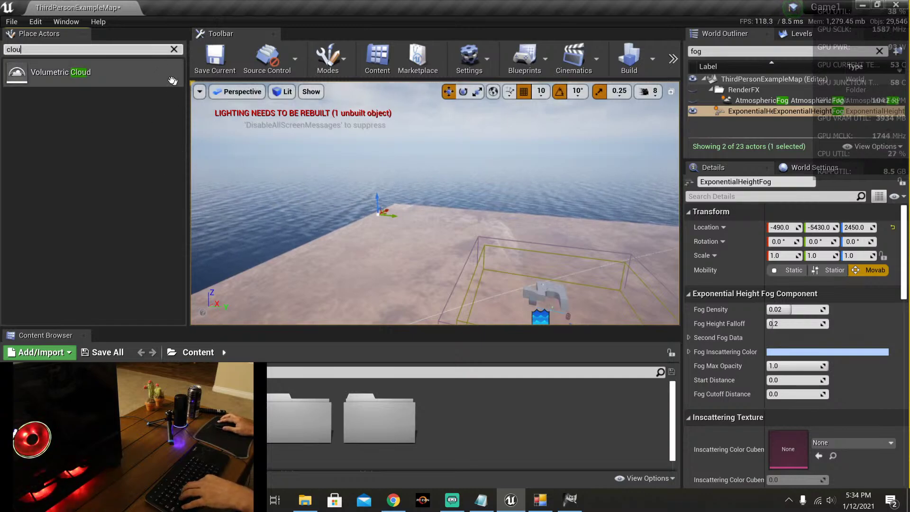
click(7, 50)
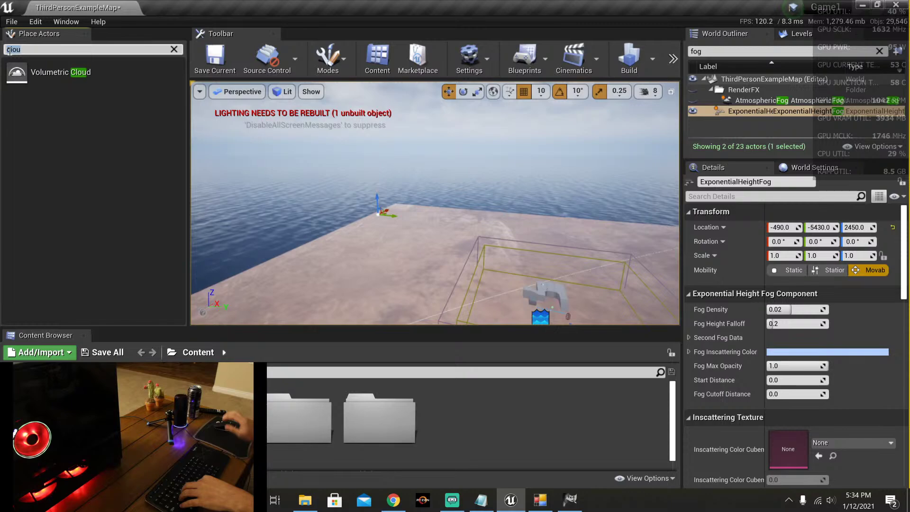
text(fog)
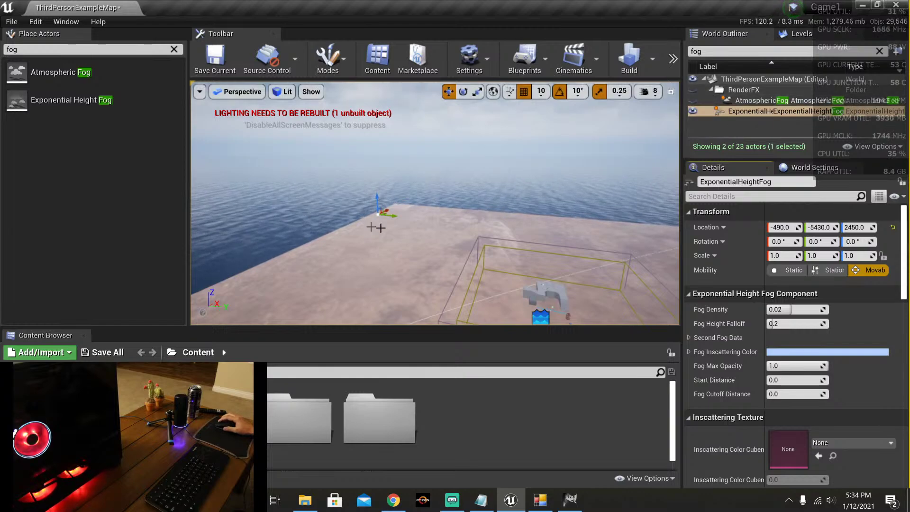
Step: Clear the fog filter from the World Outliner so that all actors are listed
right_drag(508, 233, 421, 217)
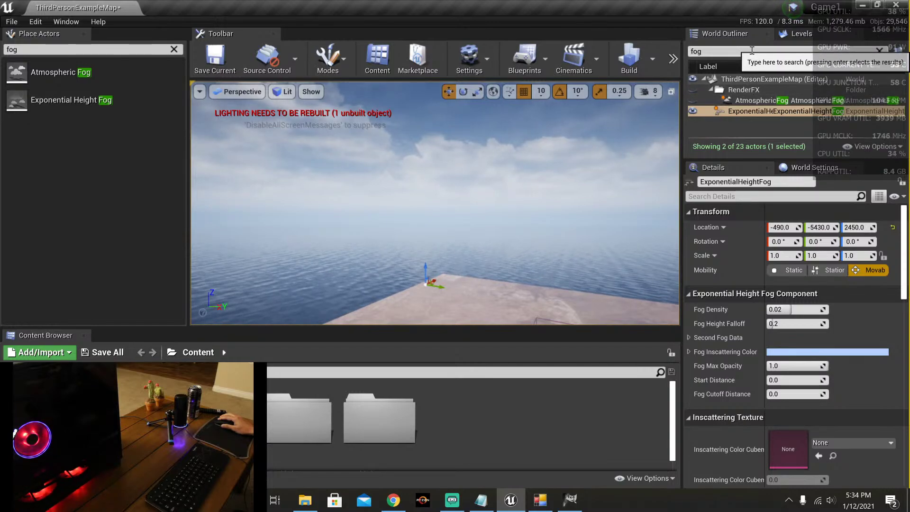
double_click(697, 51)
key(BackSpace)
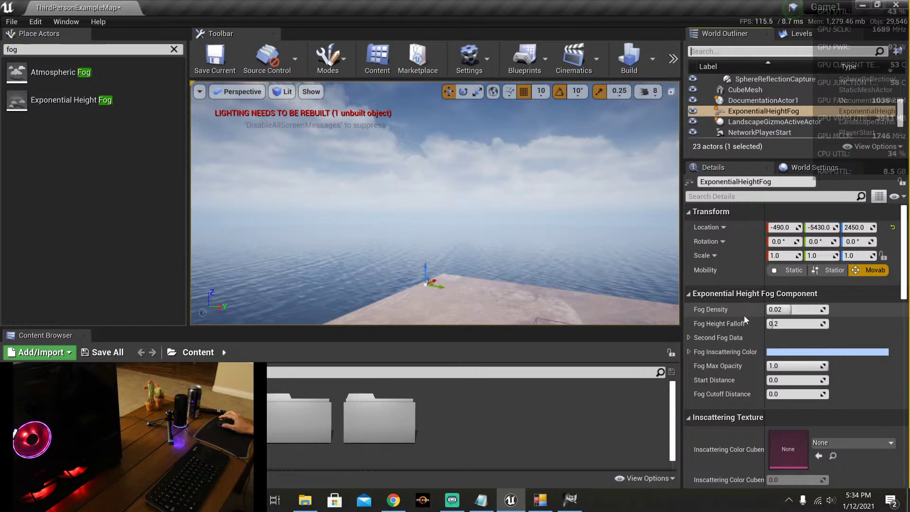
Step: Try a very low Fog Density on the ExponentialHeightFog and set it to about 0.0253
scroll(735, 318, down, 1)
drag(787, 290, 810, 290)
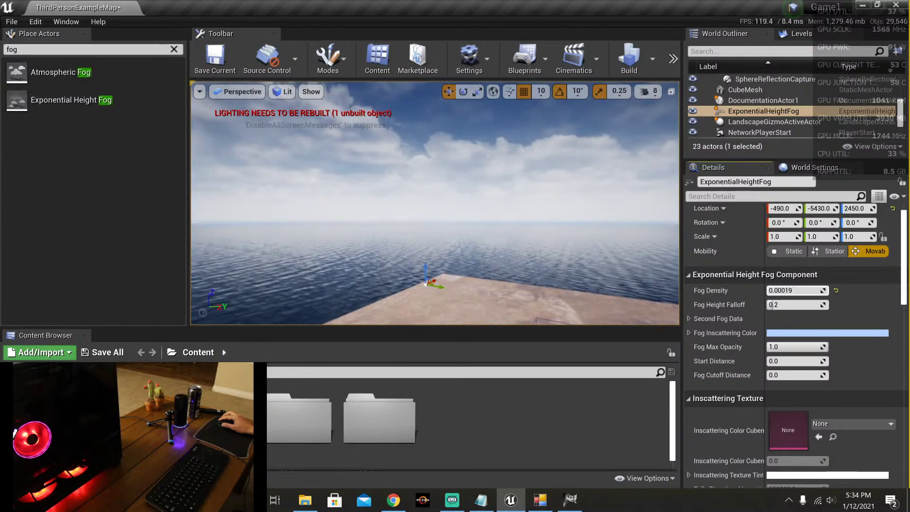
mouse_move(796, 290)
mouse_down()
mouse_move(776, 290)
mouse_move(794, 290)
mouse_move(785, 291)
mouse_up()
right_drag(556, 268, 544, 290)
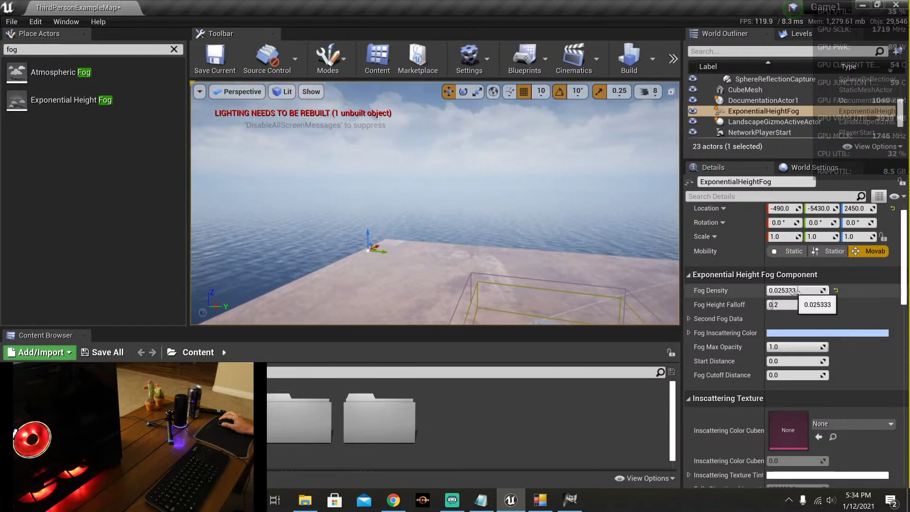
Step: Try a Fog Height Falloff of about 0.99 on the ExponentialHeightFog and reset it to its default
mouse_move(791, 304)
mouse_down()
mouse_move(820, 304)
mouse_move(770, 305)
mouse_move(812, 305)
mouse_move(798, 305)
mouse_up()
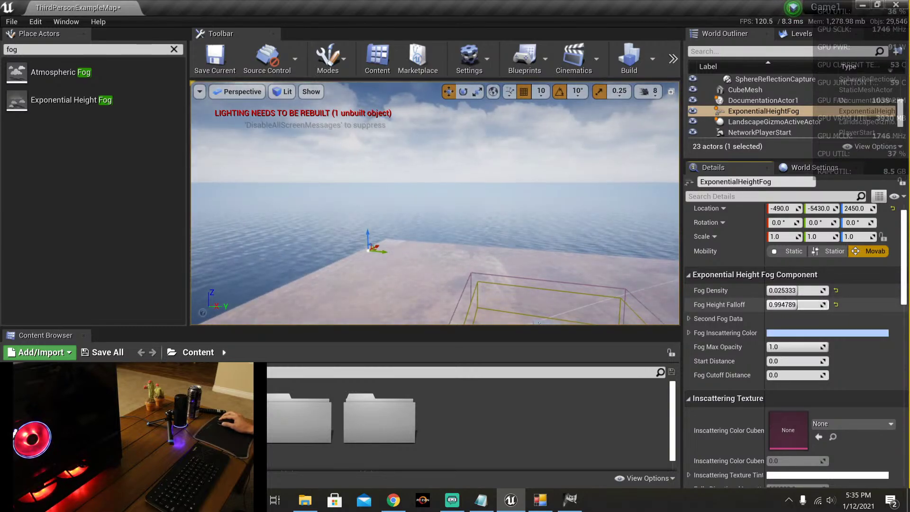
click(836, 305)
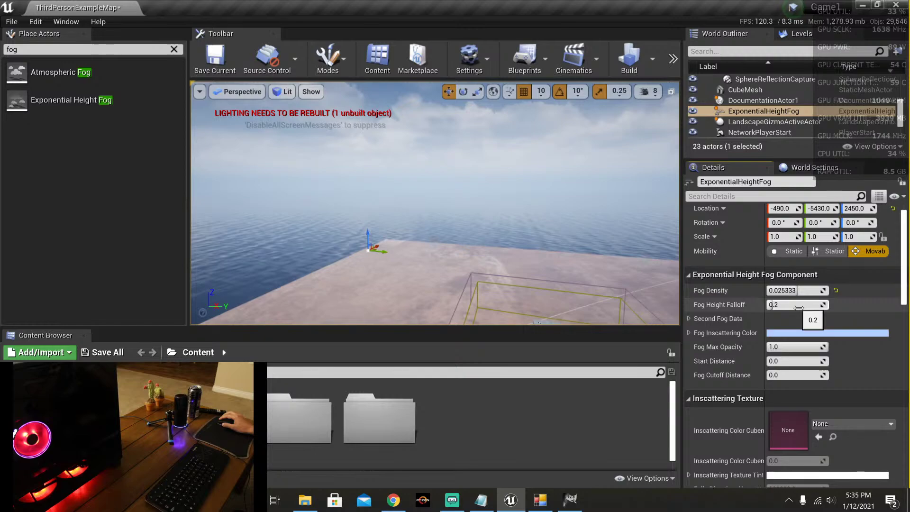
mouse_move(738, 309)
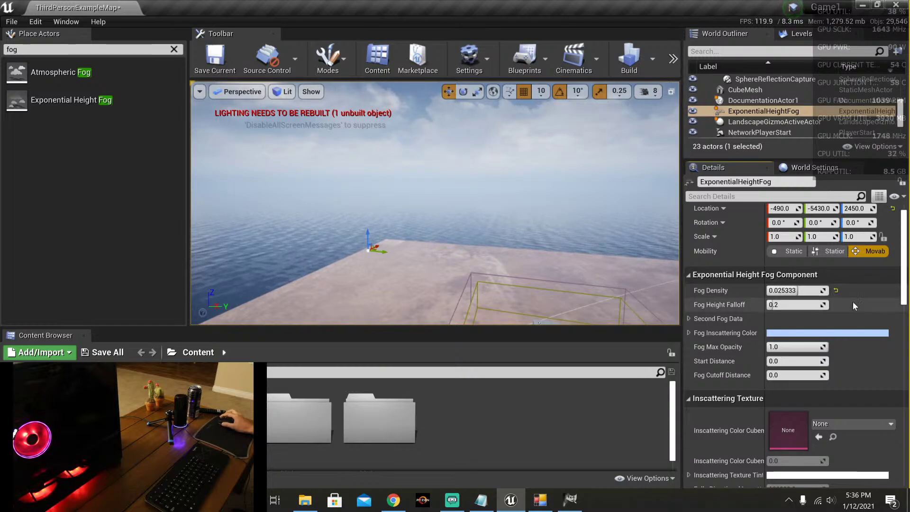
Step: Set the ExponentialHeightFog's Fog Height Falloff to 2 and check the haze over the landscape
click(789, 304)
text(2)
key(Return)
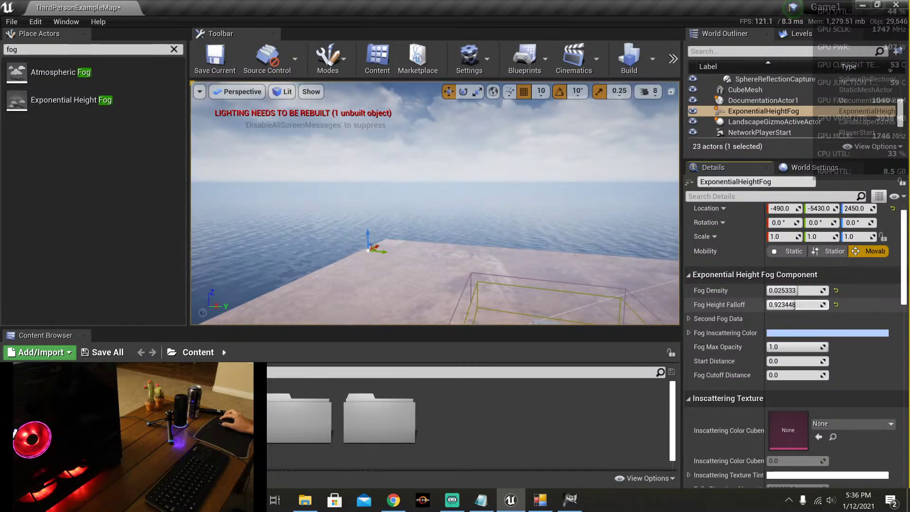
right_drag(408, 297, 389, 288)
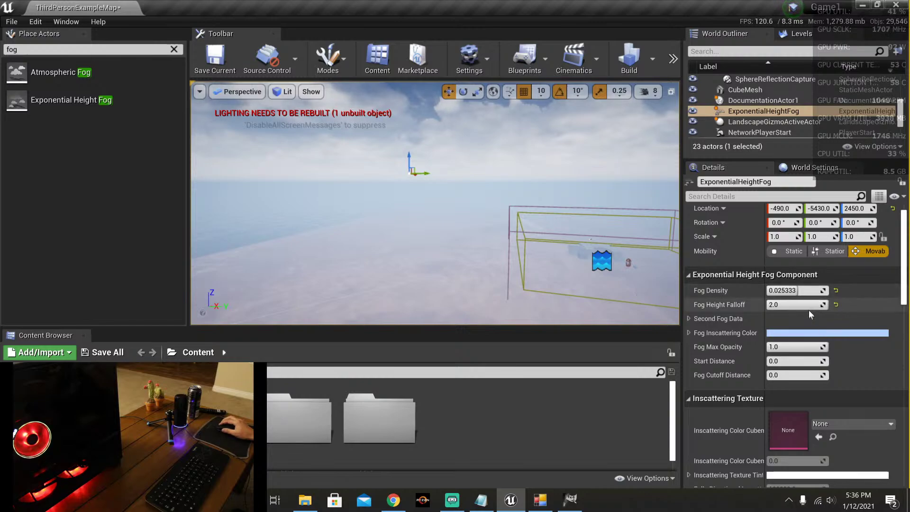
Step: Lower the ExponentialHeightFog's Fog Height Falloff to about 0.077 and check the sky and landscape
drag(808, 304, 774, 304)
right_drag(435, 204, 435, 161)
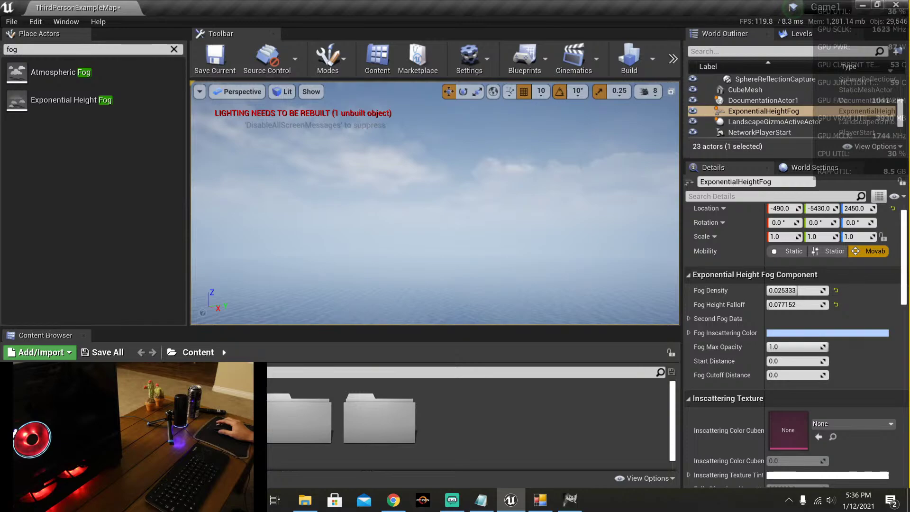
right_drag(502, 291, 502, 293)
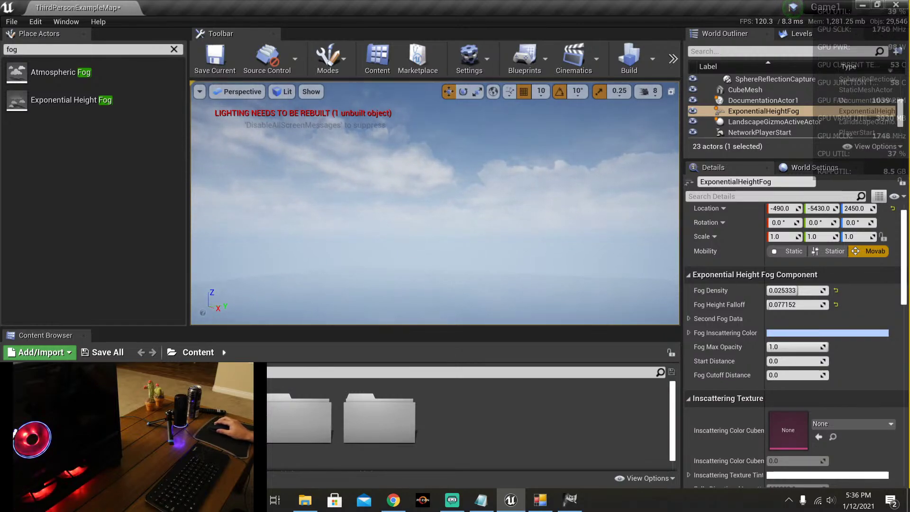
right_drag(587, 275, 569, 298)
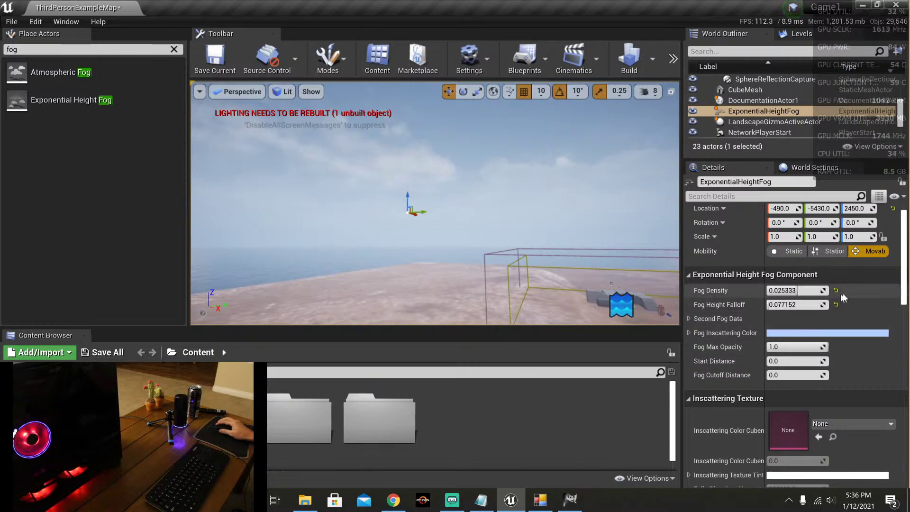
Step: Reduce the Fog Height Falloff to 0.001 and inspect the fog from high above the landscape
drag(820, 304, 767, 305)
right_drag(351, 265, 351, 242)
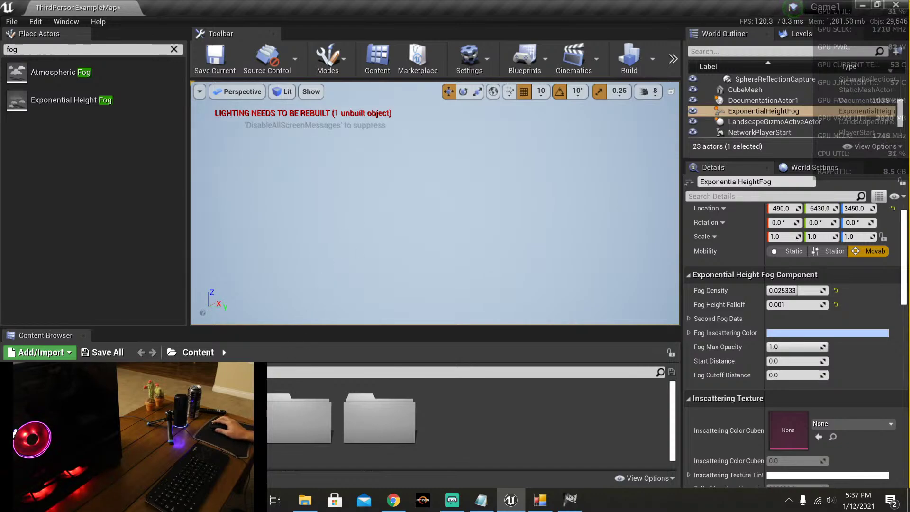
right_drag(351, 242, 351, 265)
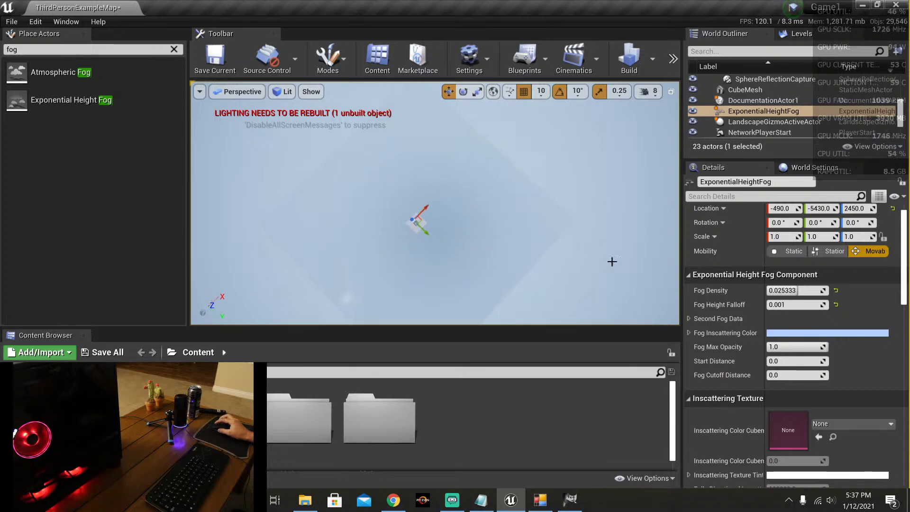
Step: Try a Fog Height Falloff of 0.003 and set it to 0.1
click(793, 303)
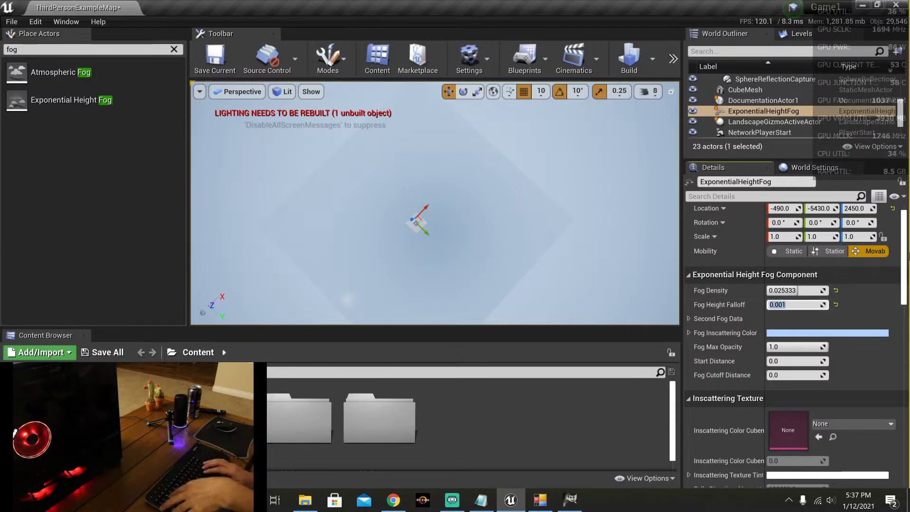
text(0.)
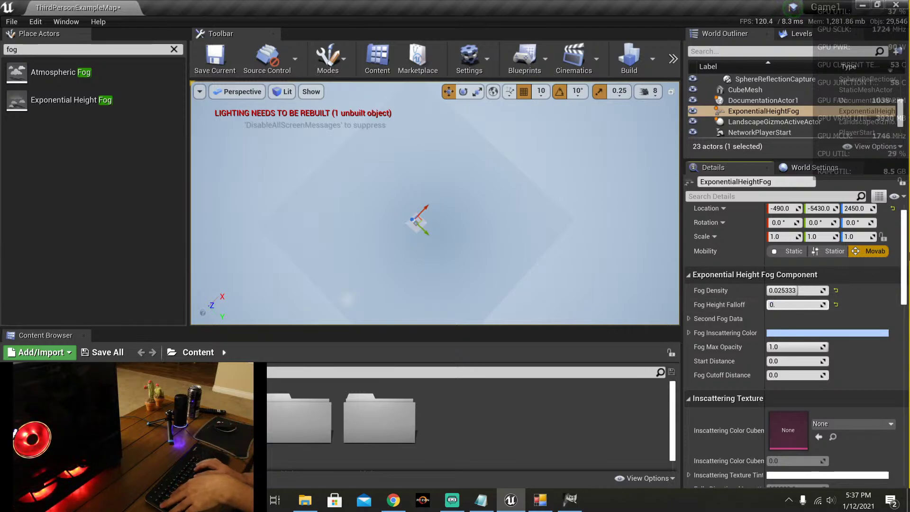
text(003)
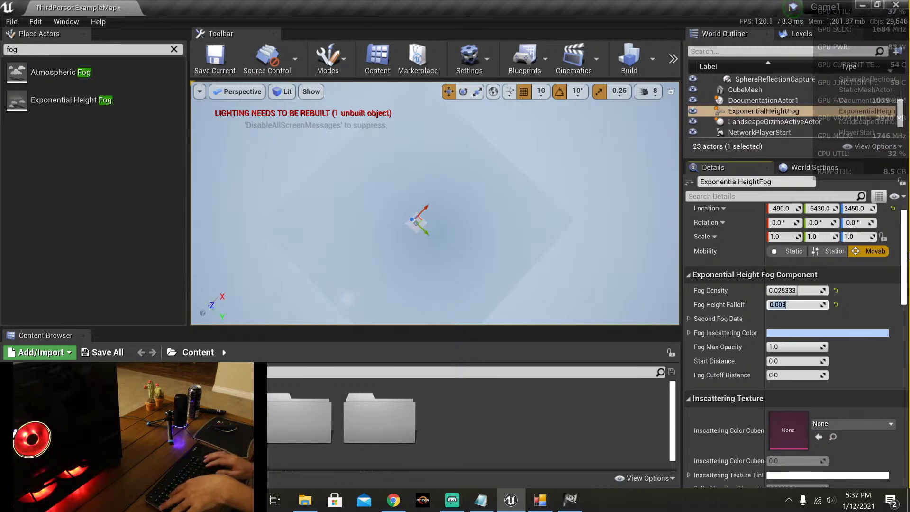
text(0.1)
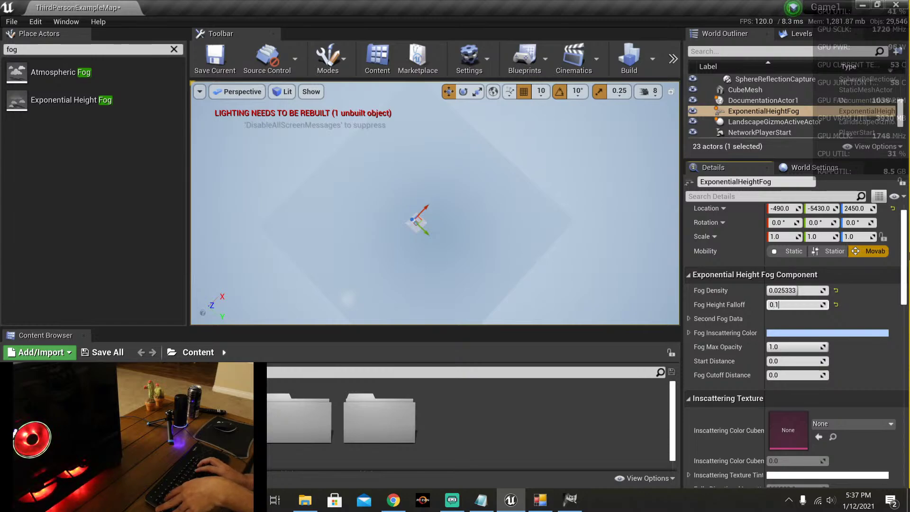
key(Return)
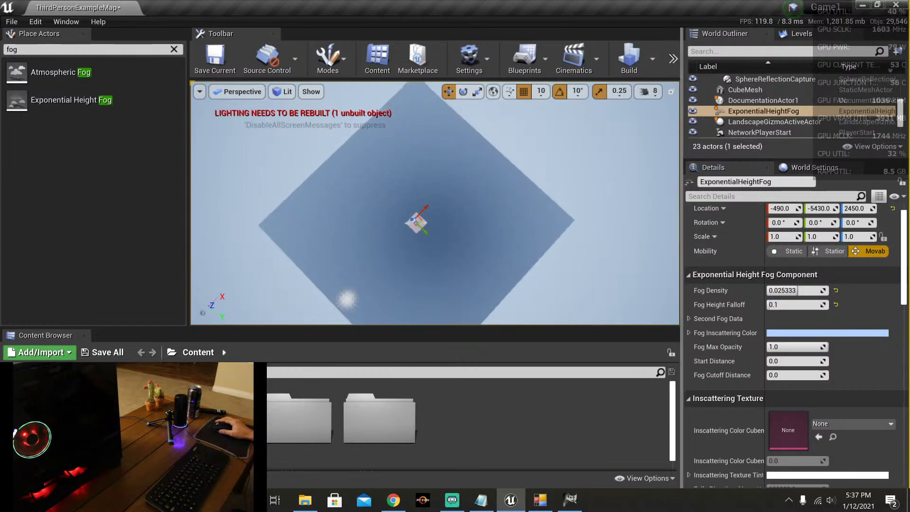
Step: Examine the height fog over the sky, ocean and landscape from several viewpoints, including in a full-screen viewport
right_drag(427, 213, 428, 236)
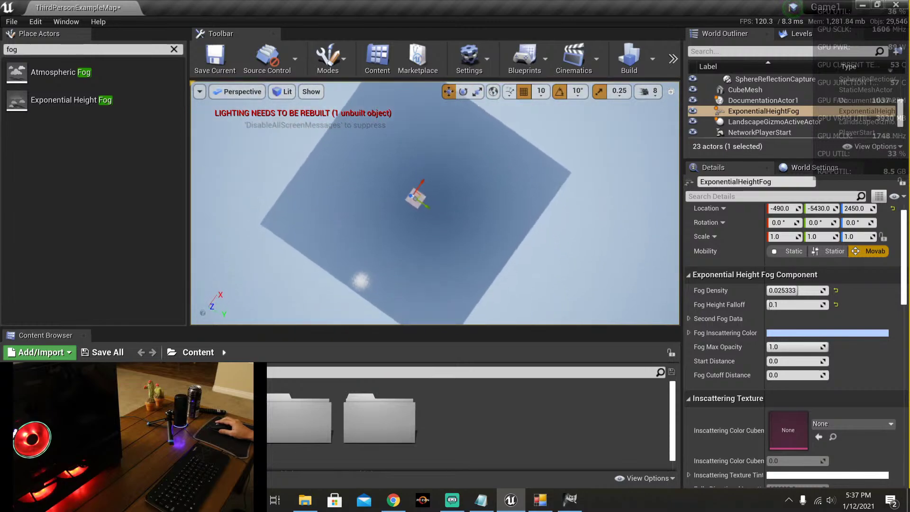
right_drag(354, 179, 442, 231)
key(w)
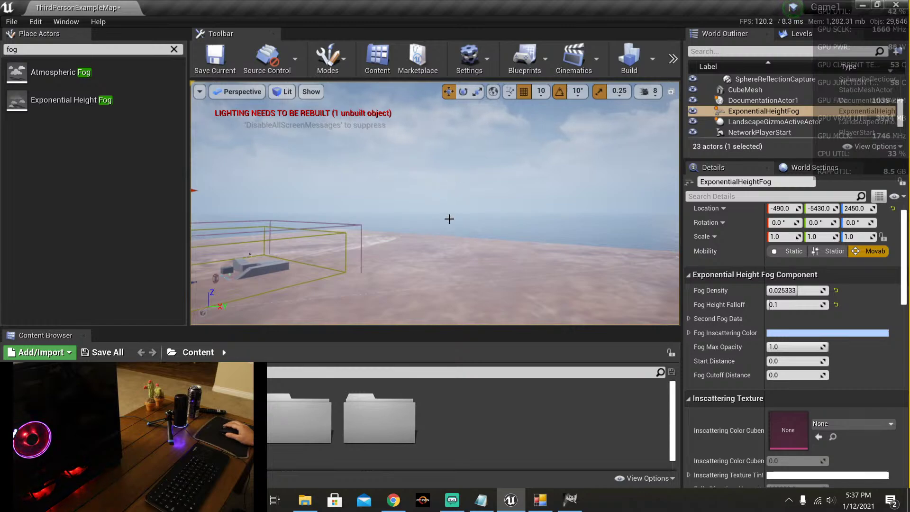
right_drag(449, 219, 452, 200)
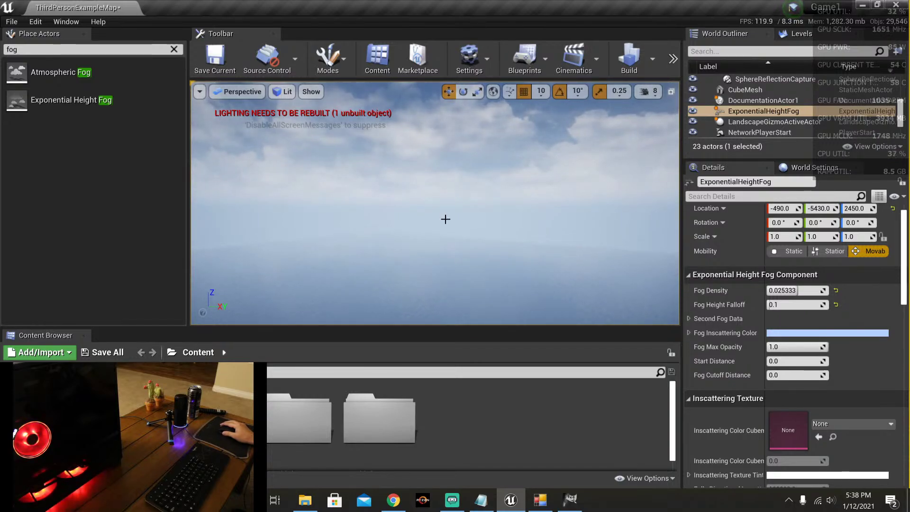
key(F11)
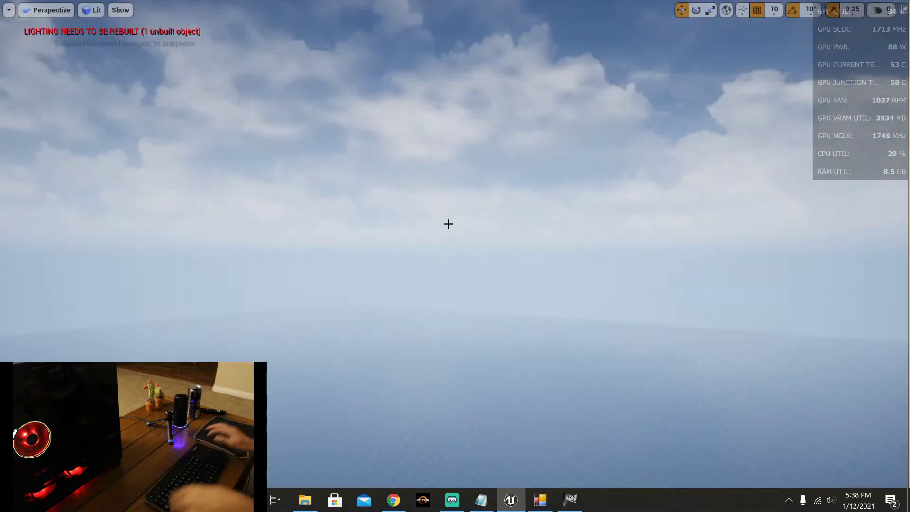
right_drag(413, 222, 411, 262)
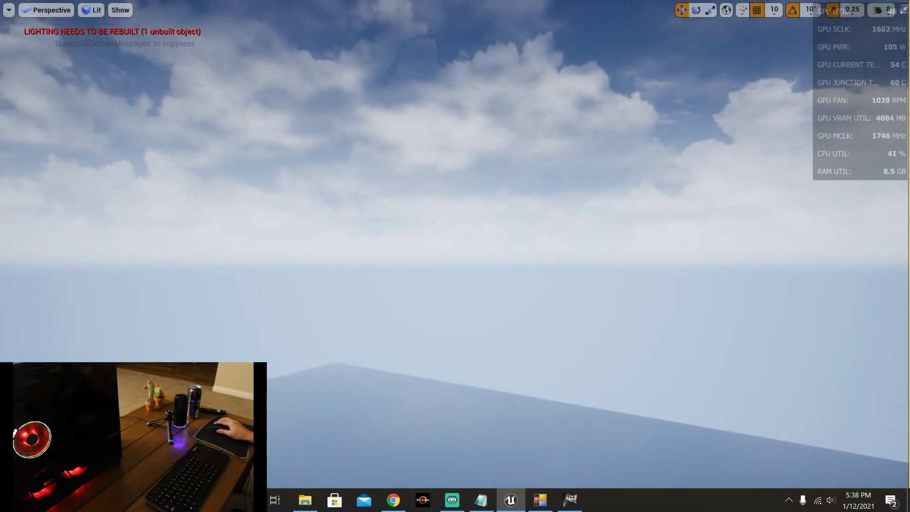
right_drag(354, 154, 379, 166)
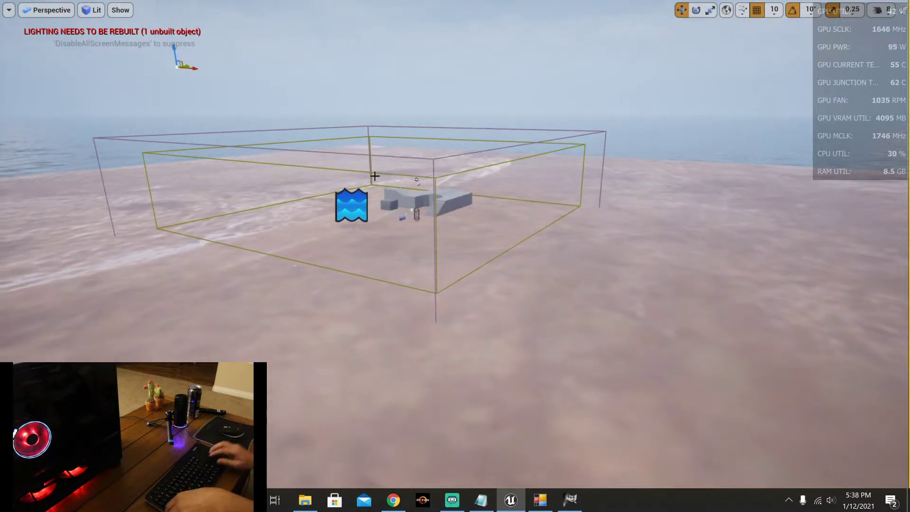
key(F11)
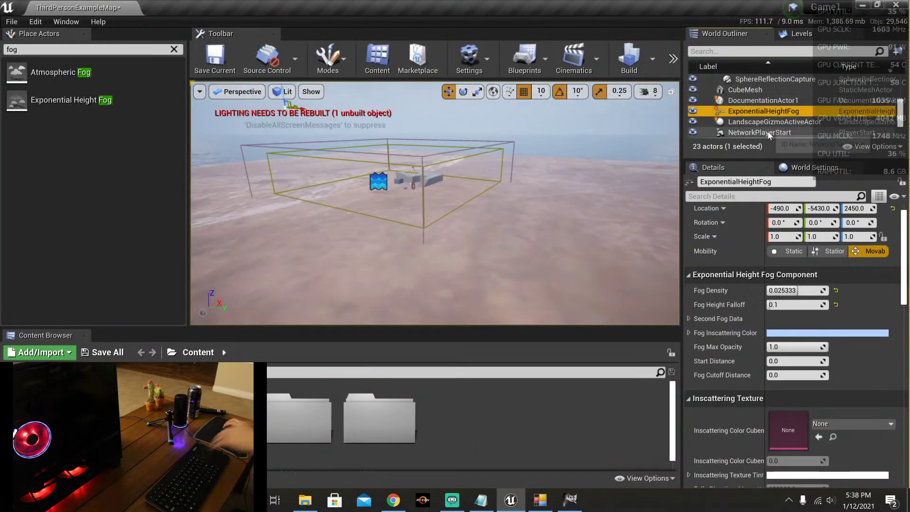
Step: Delete the ExponentialHeightFog actor from the level and check the horizon around the landscape
key(Delete)
right_drag(426, 214, 332, 176)
right_drag(426, 190, 503, 198)
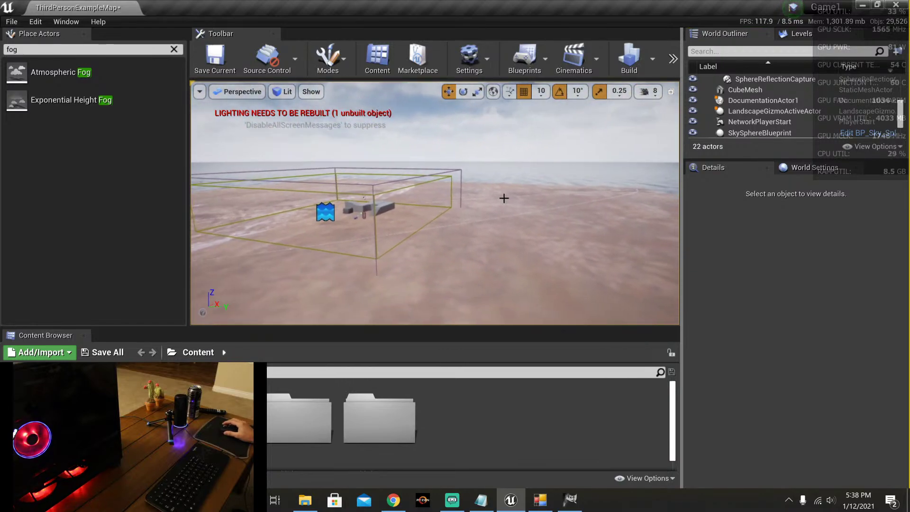
Step: Look through the World Settings down to the LODSystem and Tick options and view the landscape from another angle
click(813, 167)
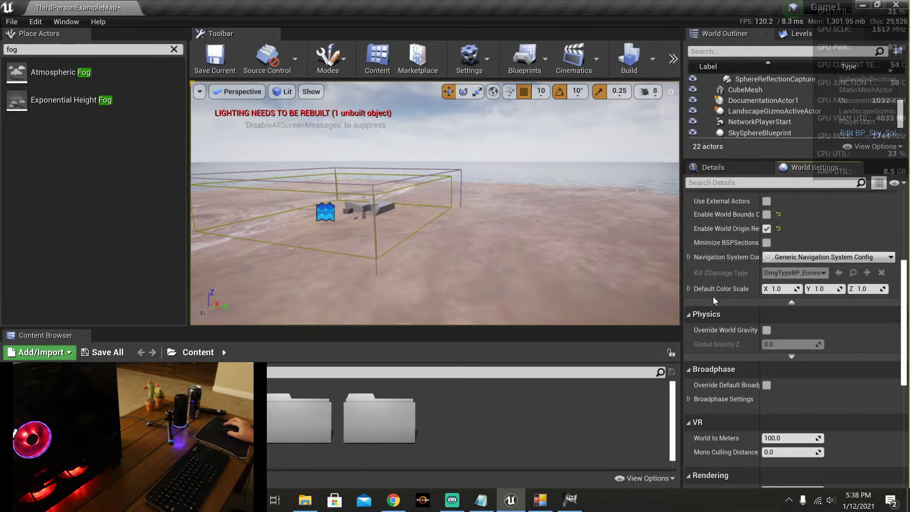
scroll(712, 297, down, 5)
scroll(721, 296, down, 10)
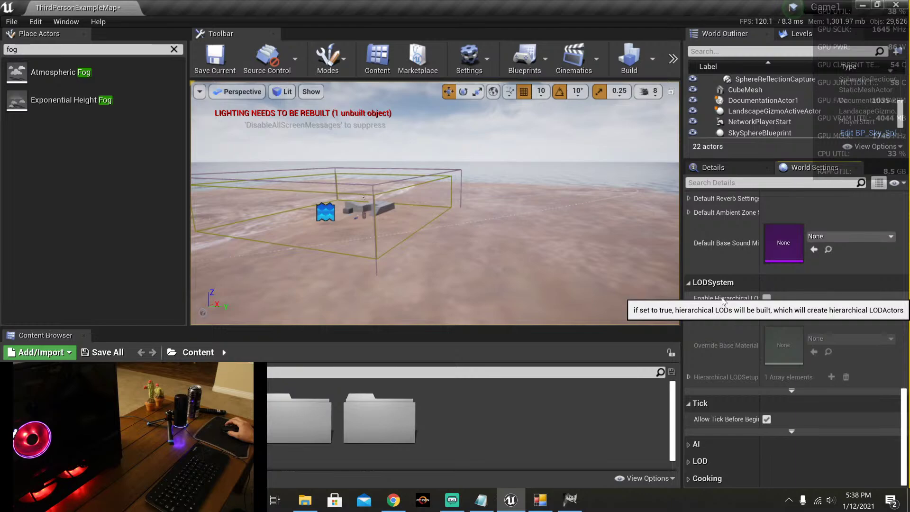
right_drag(598, 271, 564, 256)
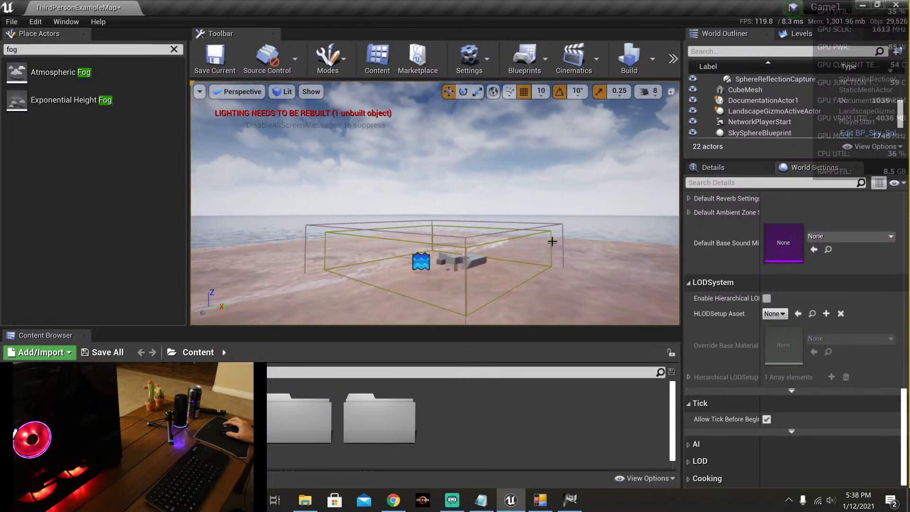
Step: Minimize the level editor, close the Open Heightmap Tool and view the Tsushima HM new image in Photos
click(862, 6)
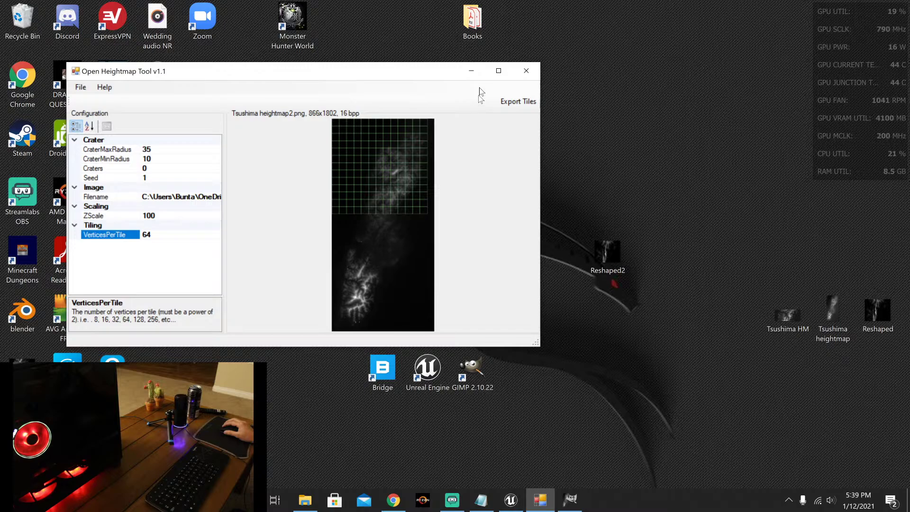
click(526, 70)
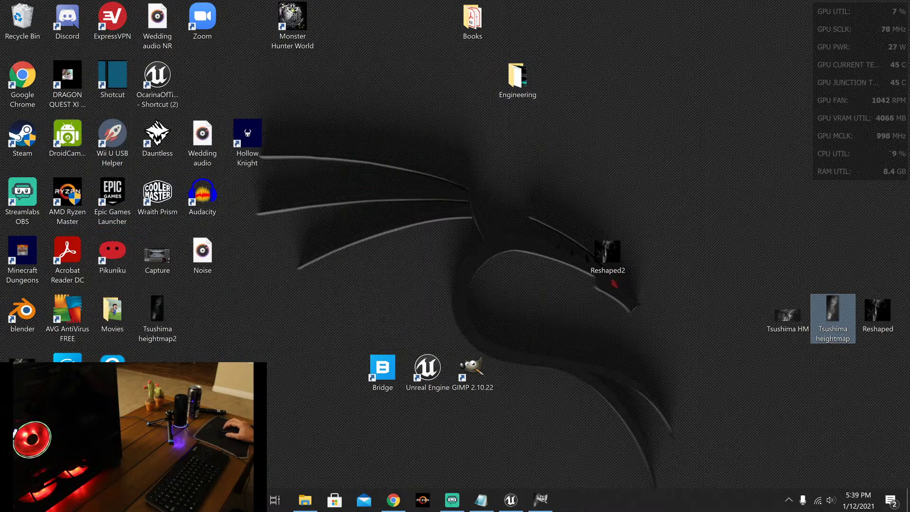
double_click(787, 313)
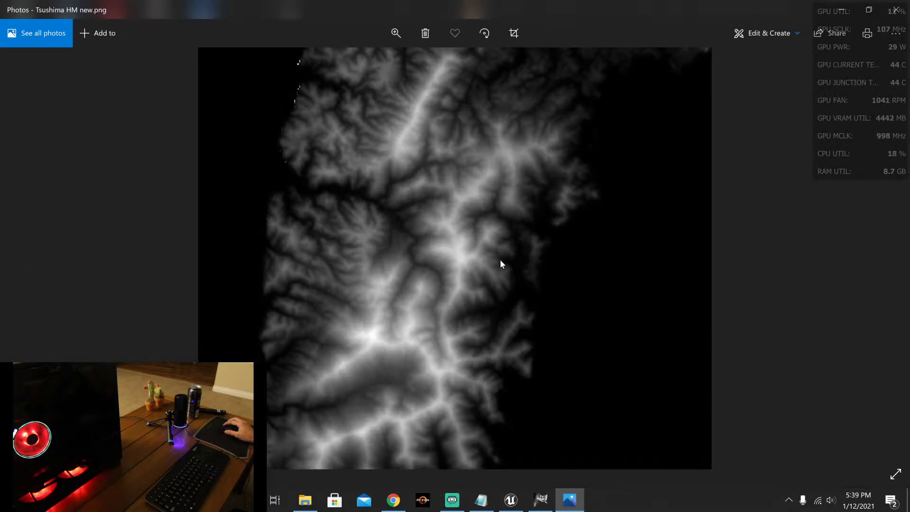
click(906, 10)
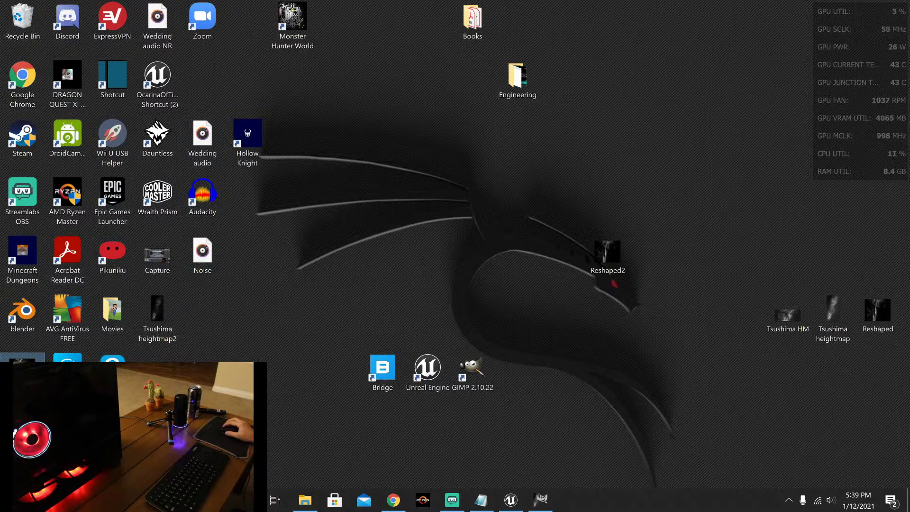
click(304, 500)
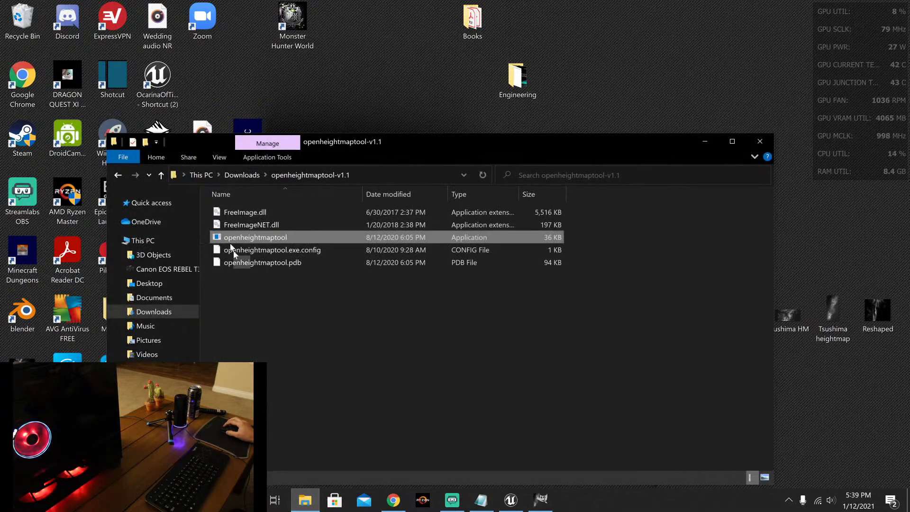
click(156, 311)
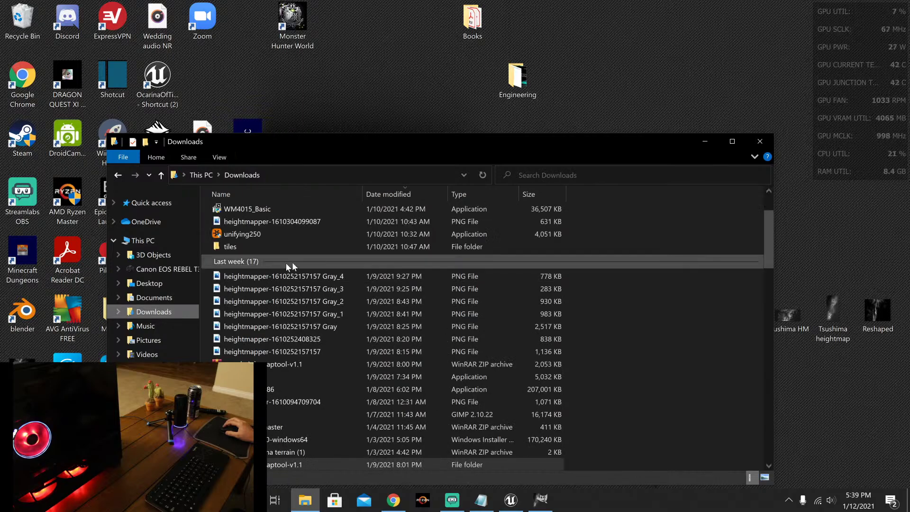
double_click(287, 339)
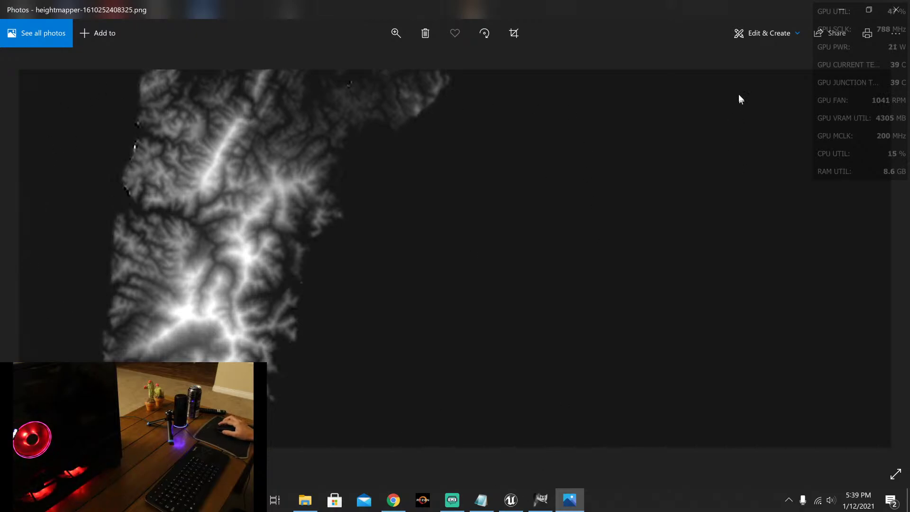
click(743, 34)
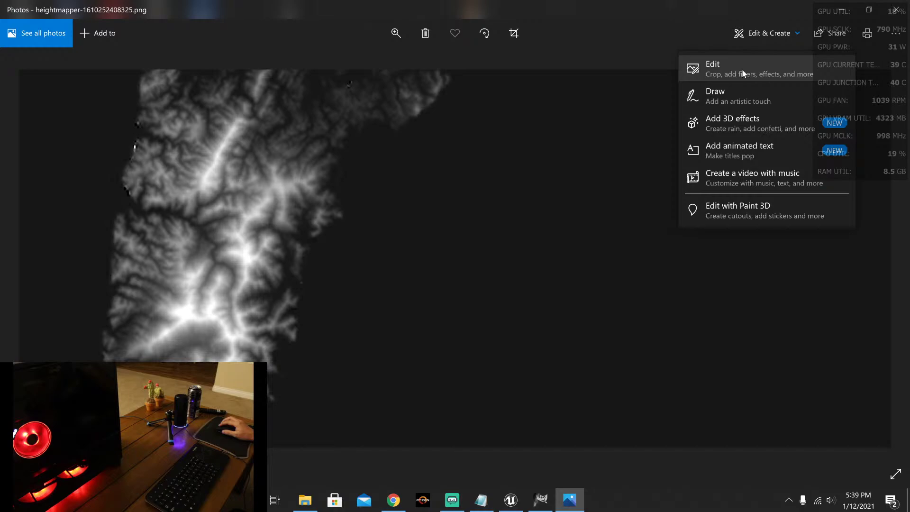
click(796, 68)
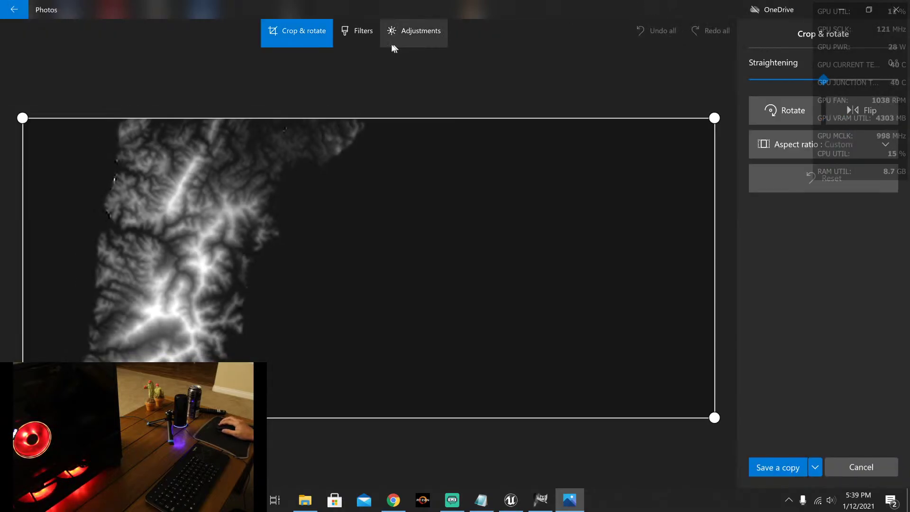
click(816, 143)
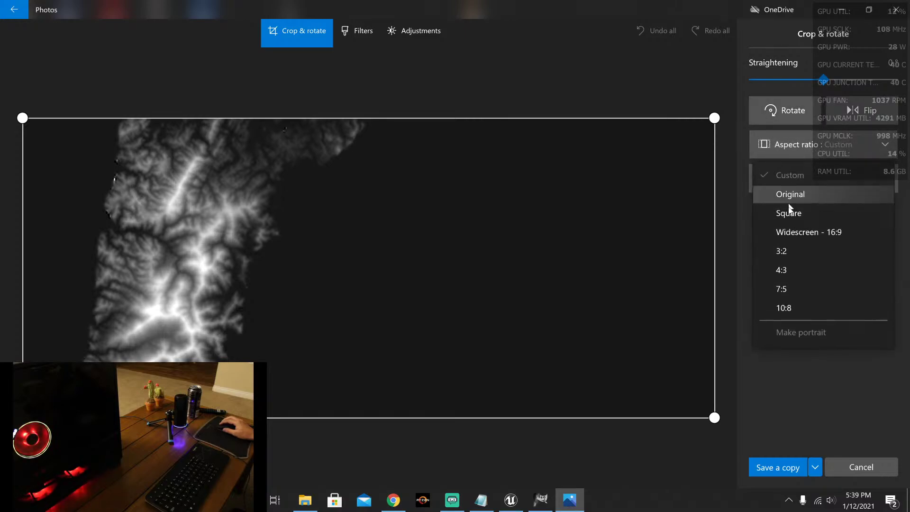
click(789, 214)
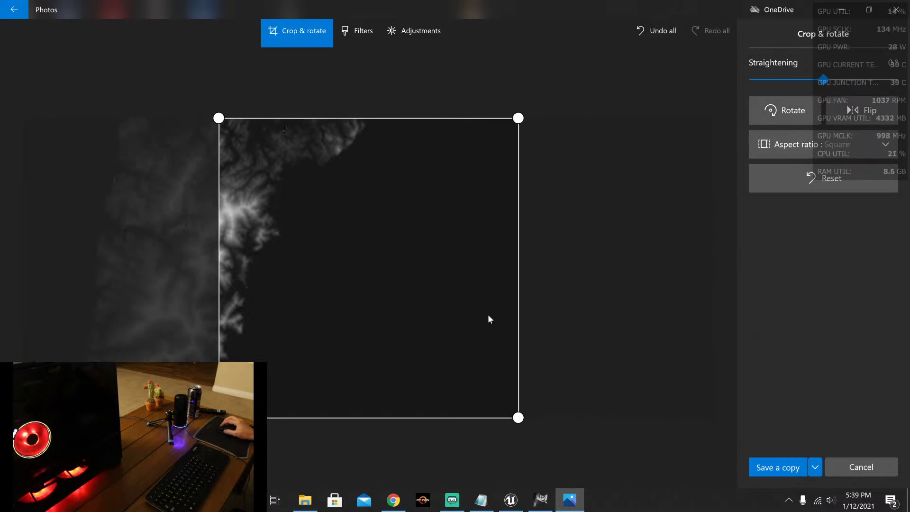
Step: Try framing the island terrain with the square crop at several sizes, and close Photos without saving
drag(216, 271, 122, 256)
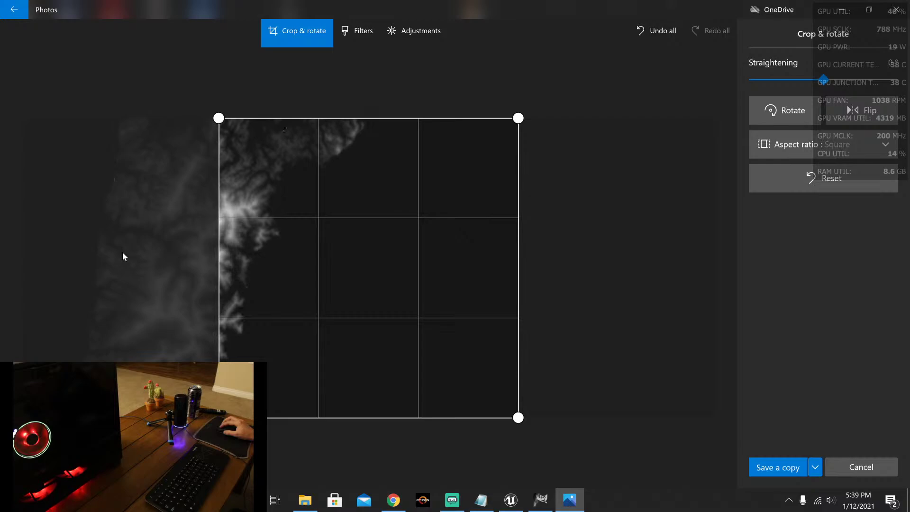
drag(47, 255, 52, 251)
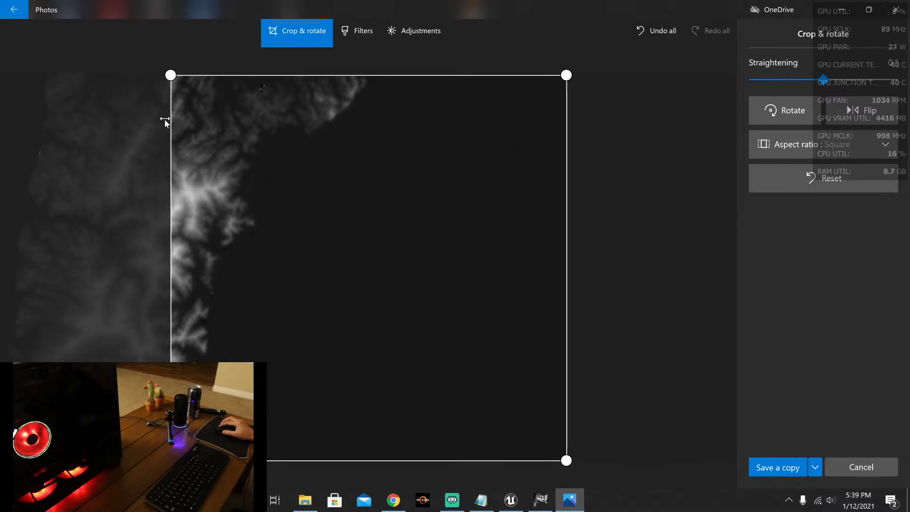
drag(565, 75, 321, 308)
drag(172, 69, 228, 90)
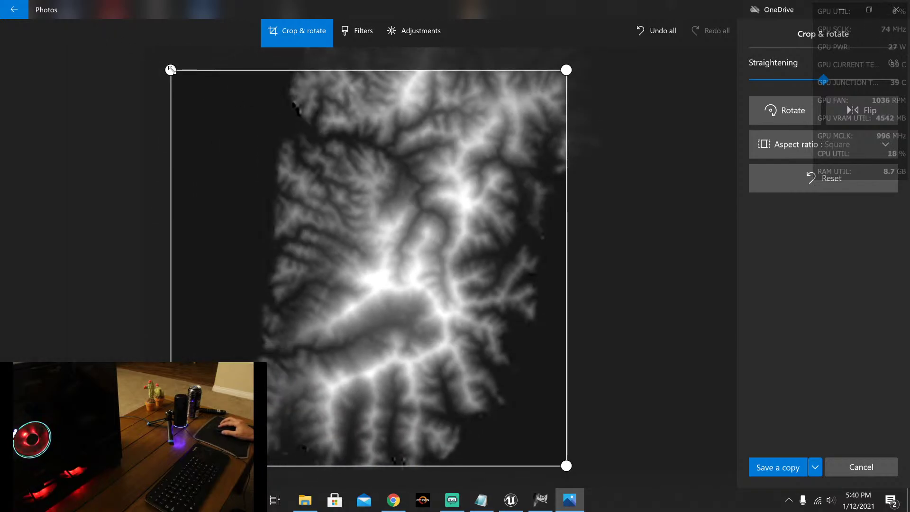
mouse_move(171, 70)
mouse_down()
mouse_move(161, 51)
mouse_move(170, 69)
mouse_up()
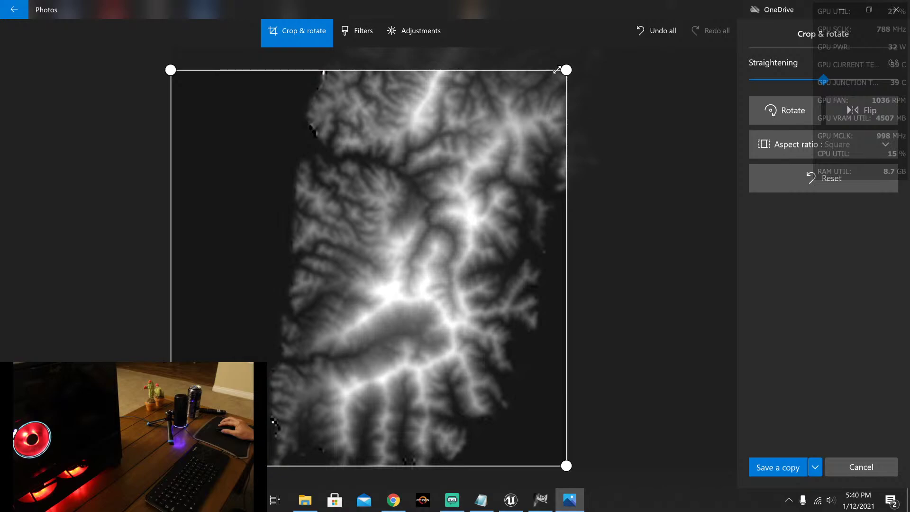
drag(566, 70, 573, 71)
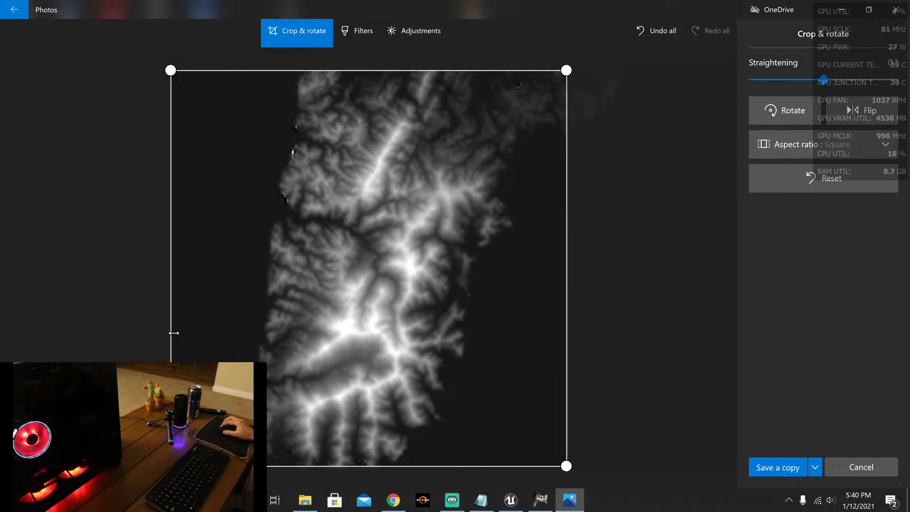
drag(172, 329, 257, 331)
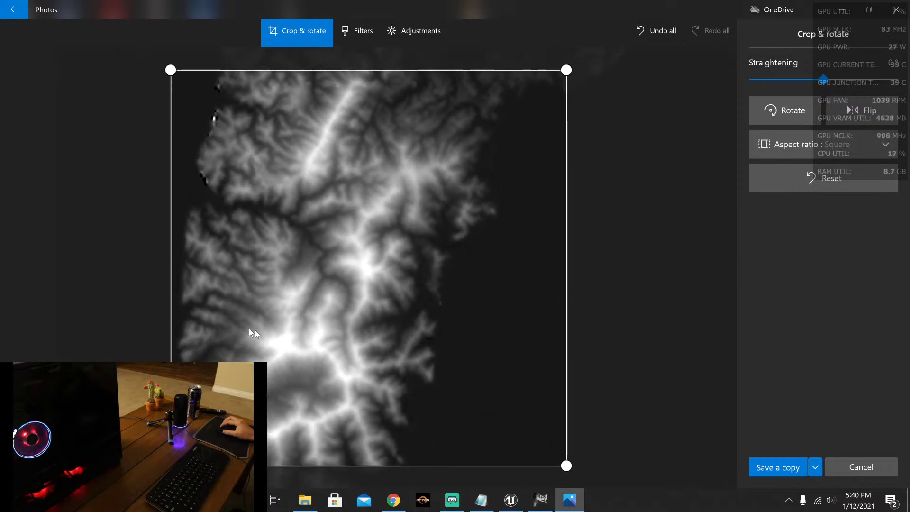
drag(172, 323, 127, 318)
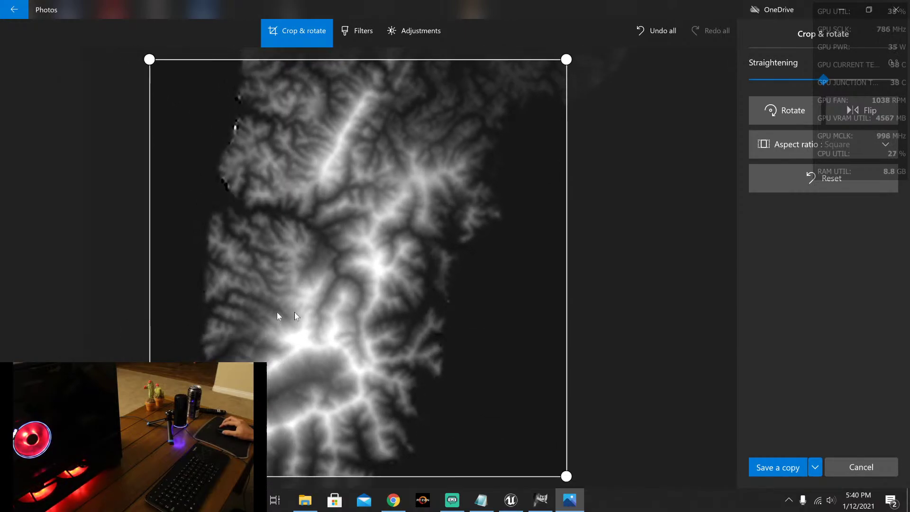
drag(565, 274, 668, 261)
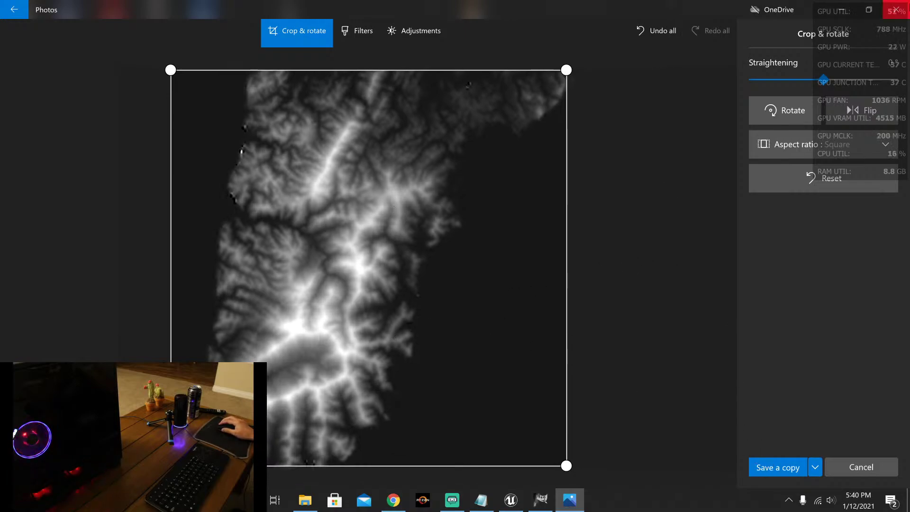
click(895, 11)
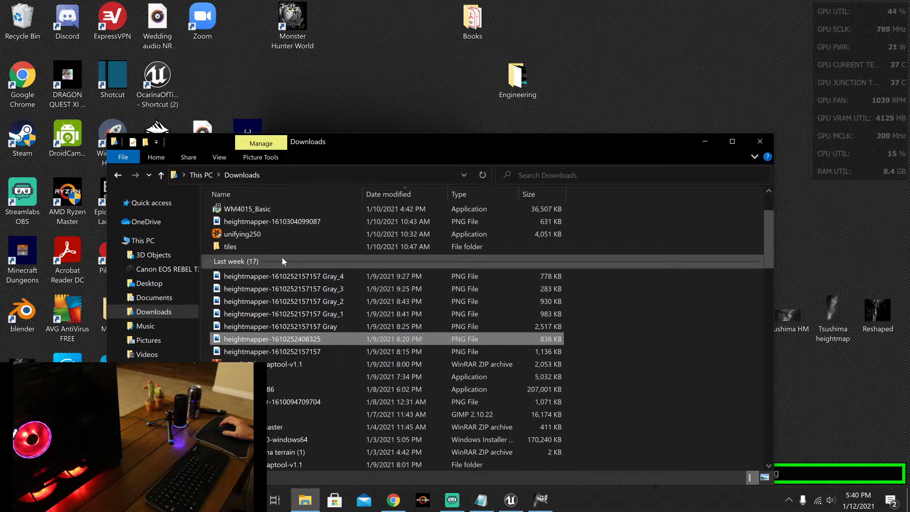
Step: Launch openheightmaptool from the openheightmaptool-v1.1 folder in Downloads
scroll(282, 261, up, 2)
scroll(274, 313, down, 5)
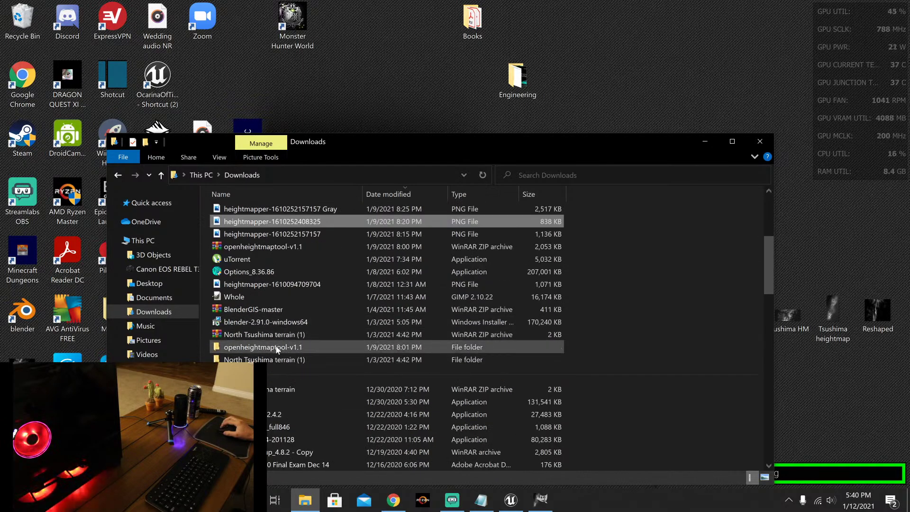
double_click(276, 347)
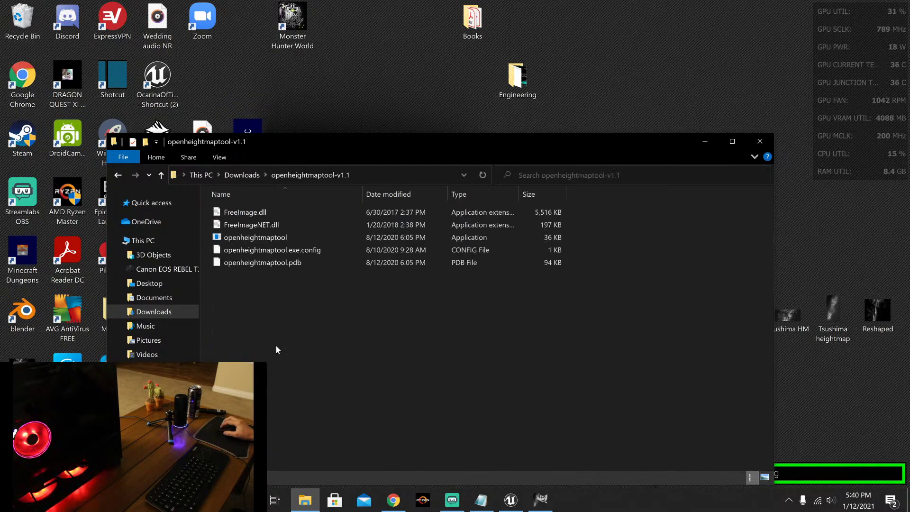
double_click(264, 239)
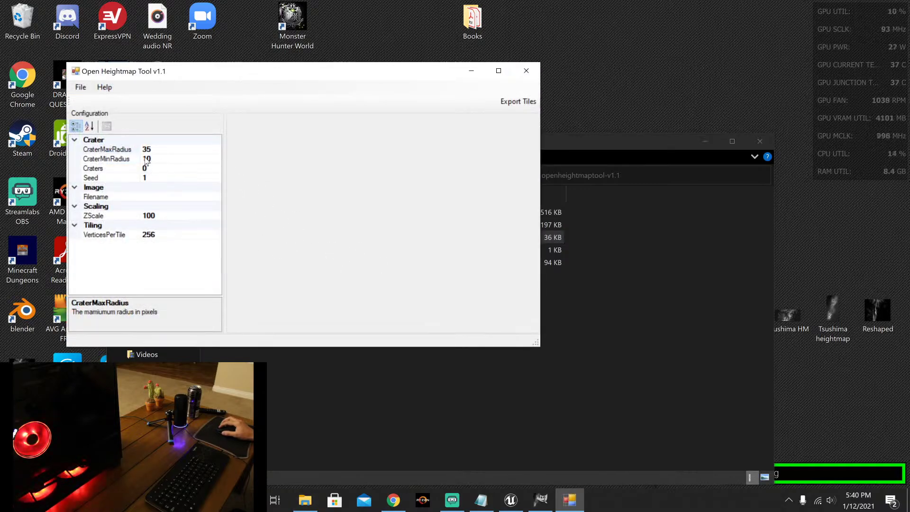
Step: Load the Tsushima HM new image from the Desktop as the tool's heightmap file
click(102, 197)
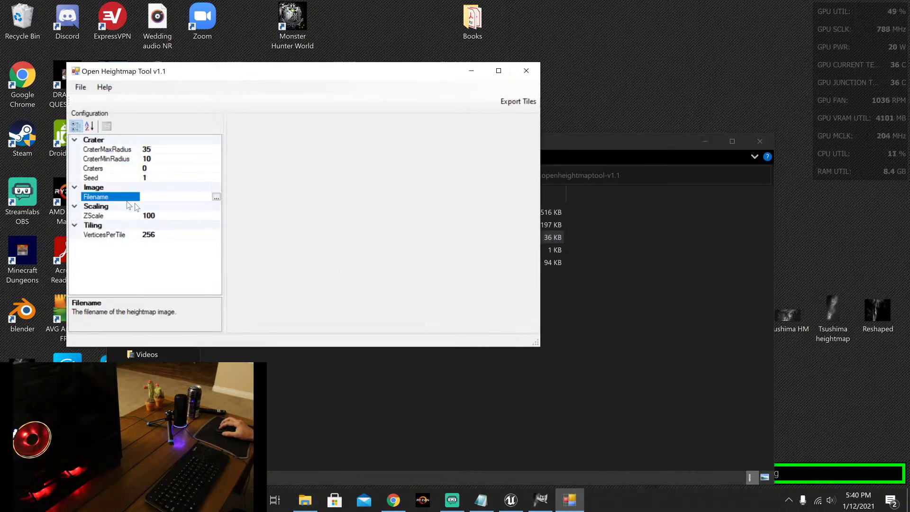
click(217, 198)
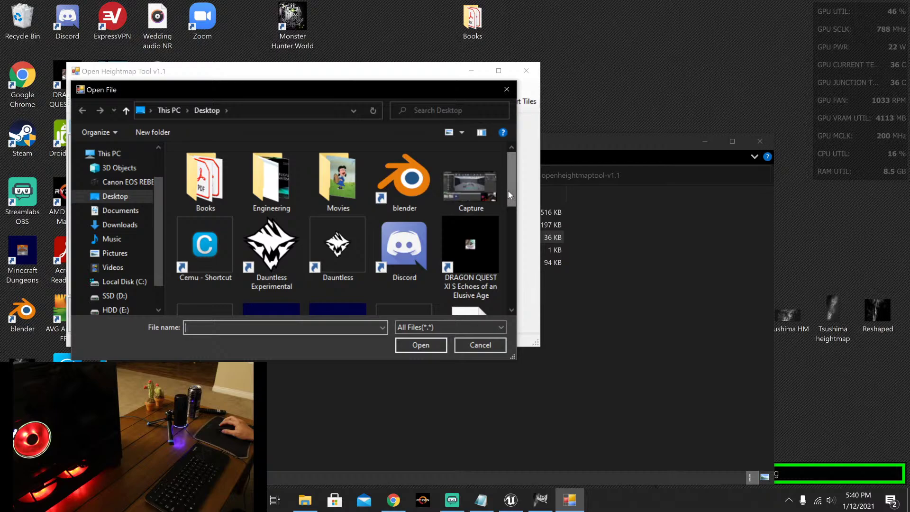
drag(508, 191, 505, 294)
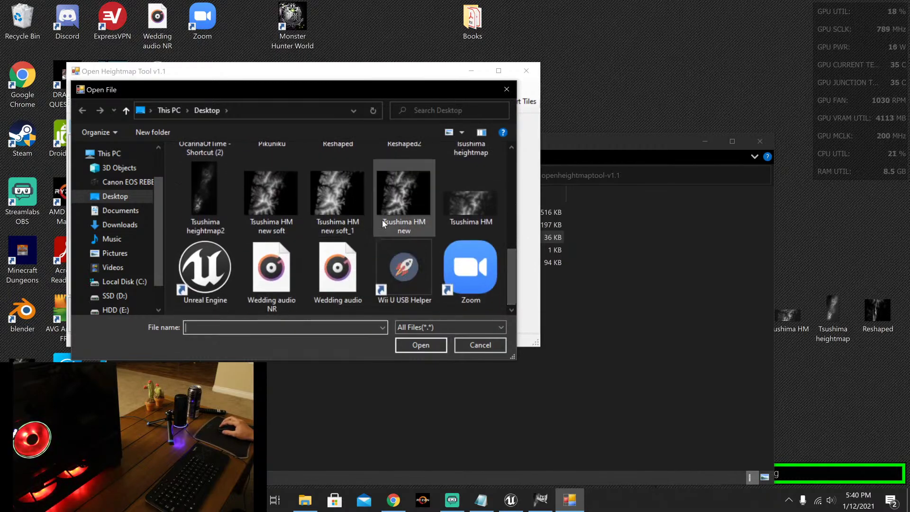
click(385, 206)
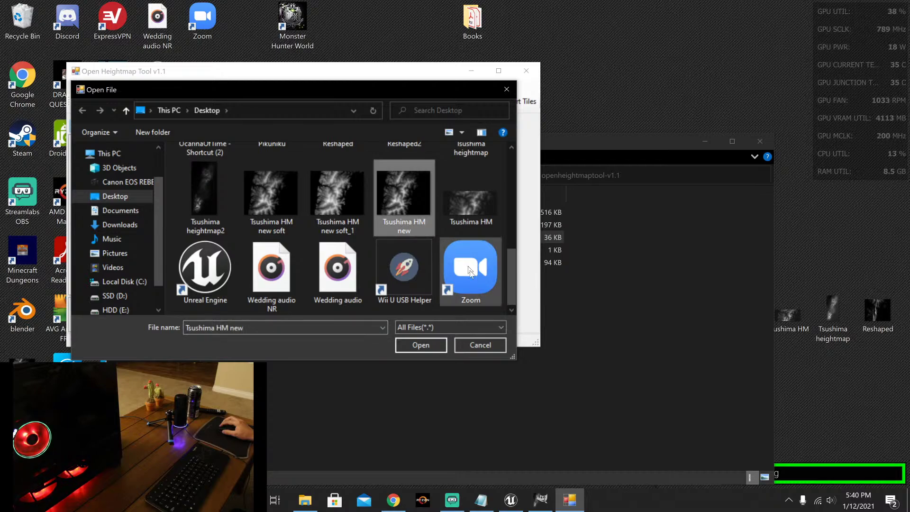
click(428, 348)
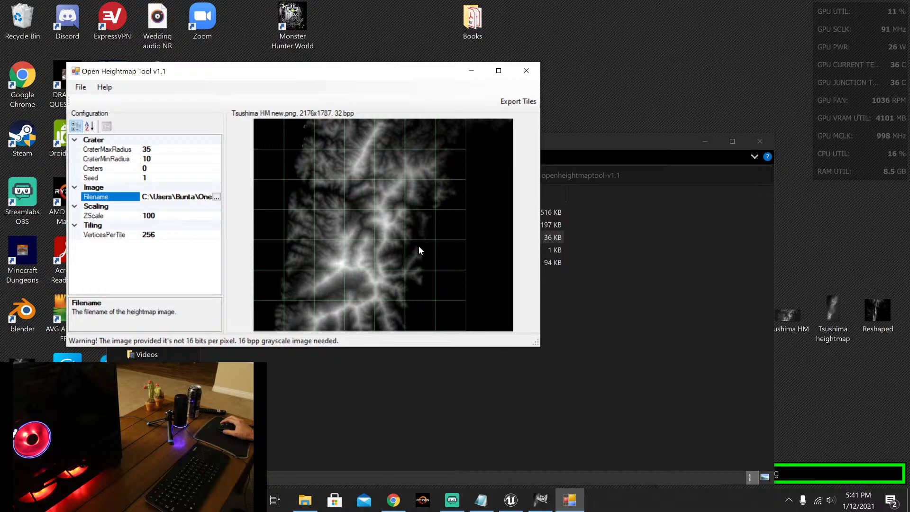
Step: Switch to GIMP and try to scale the Tsushima heightmap2 image to 2000 × 2000 pixels
click(540, 500)
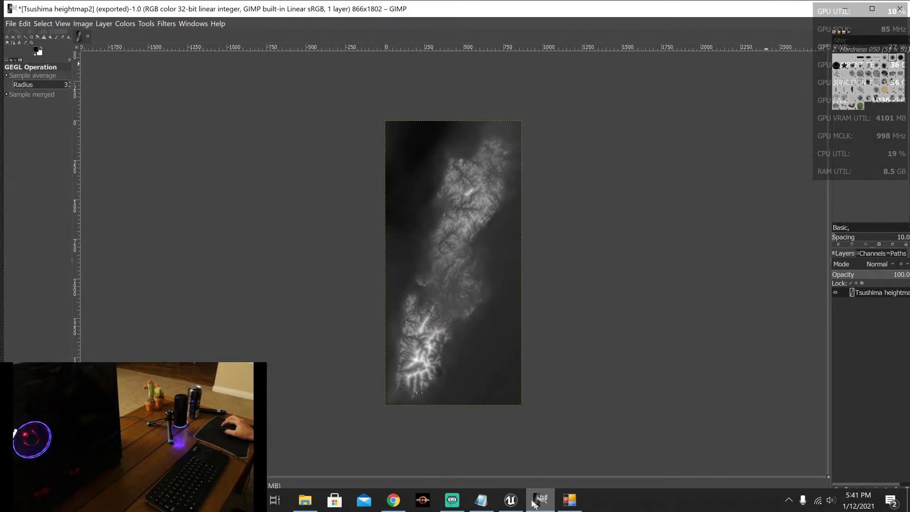
click(11, 23)
click(167, 73)
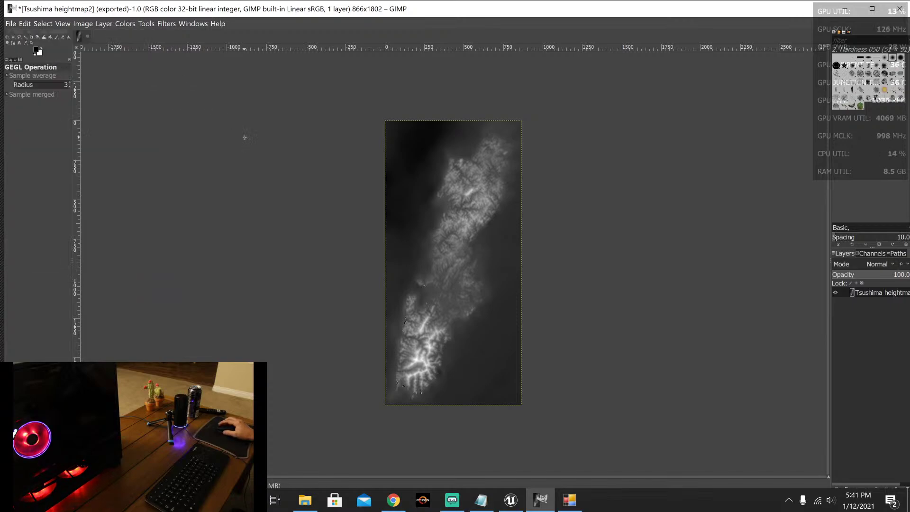
right_click(278, 201)
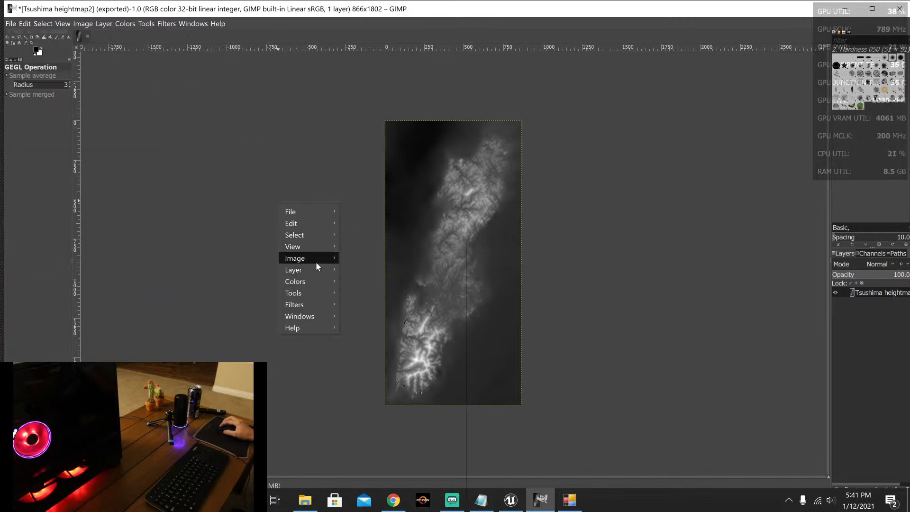
mouse_move(317, 261)
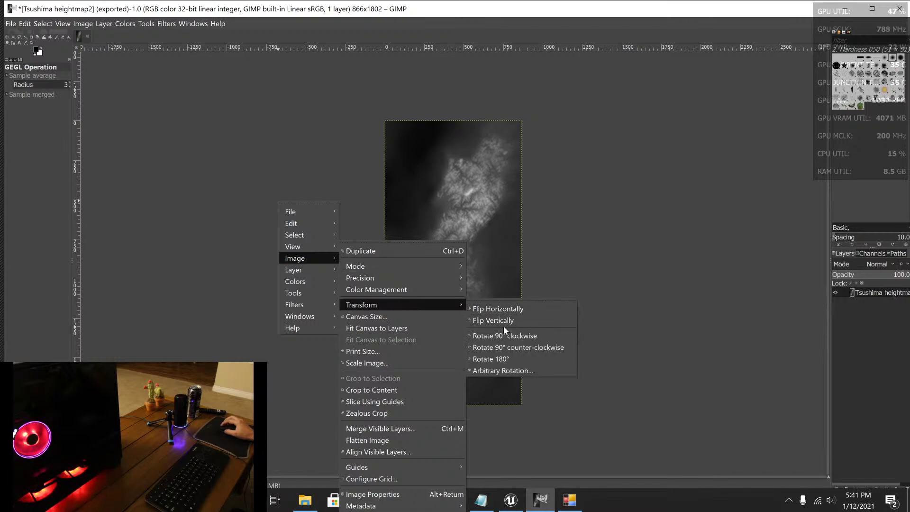
click(409, 362)
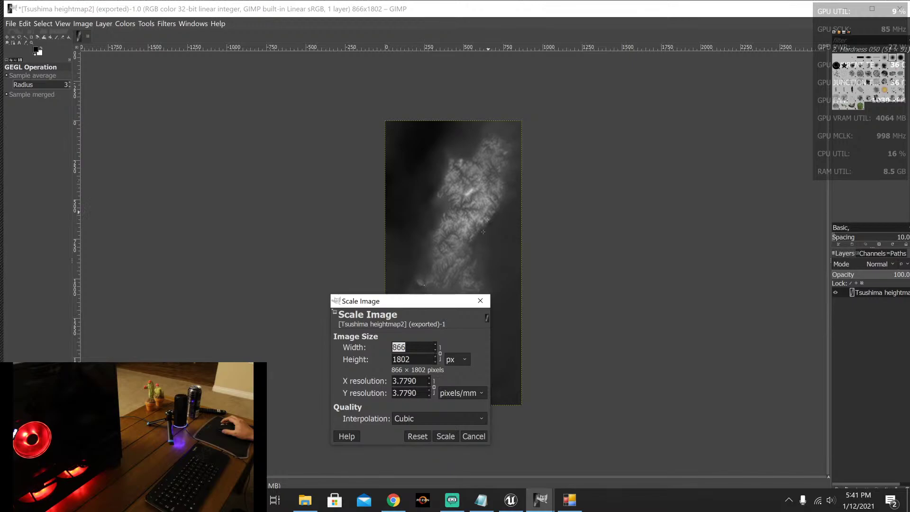
text(2)
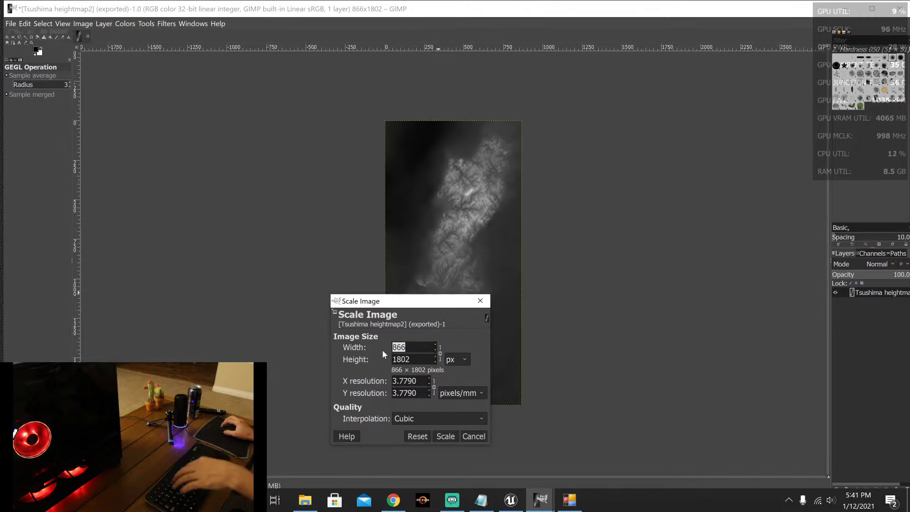
text(000)
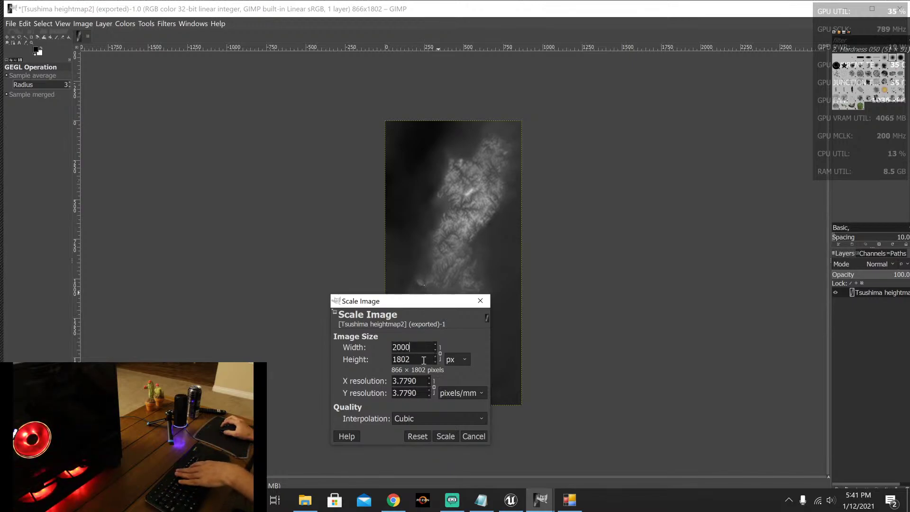
key(Tab)
drag(391, 360, 424, 356)
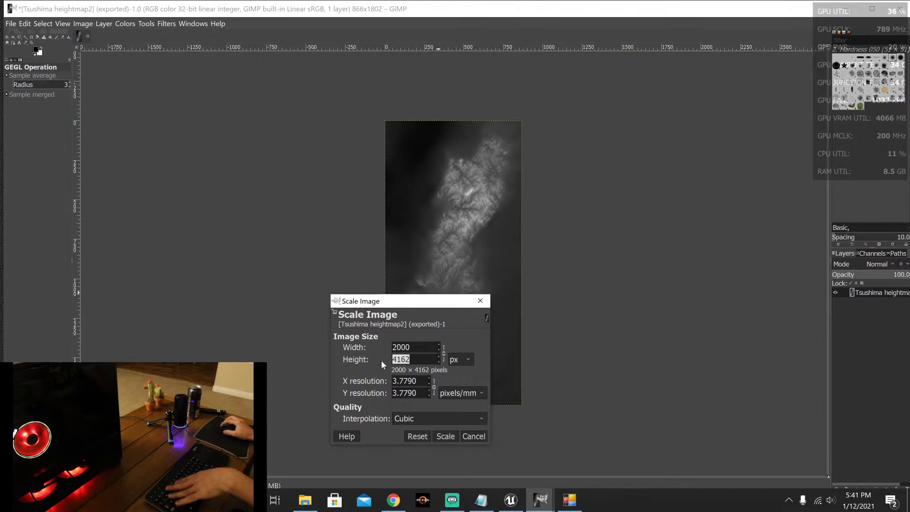
text(200)
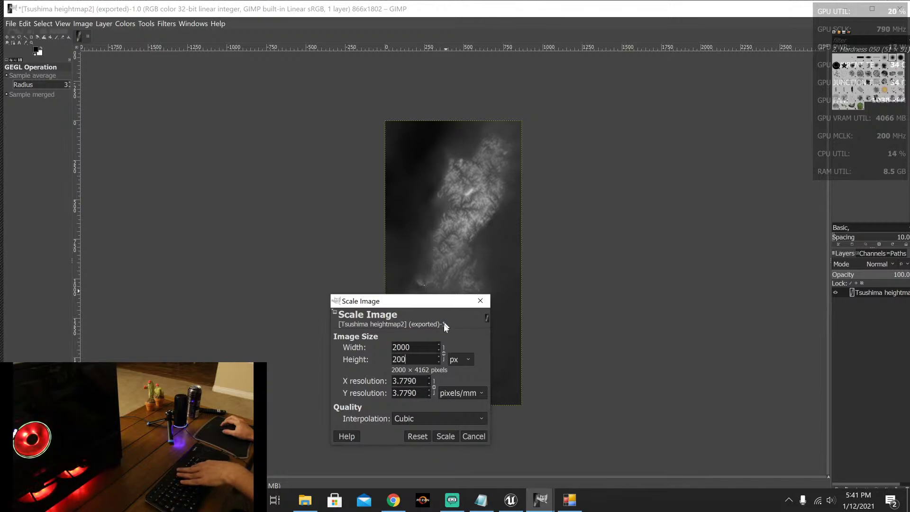
key(Tab)
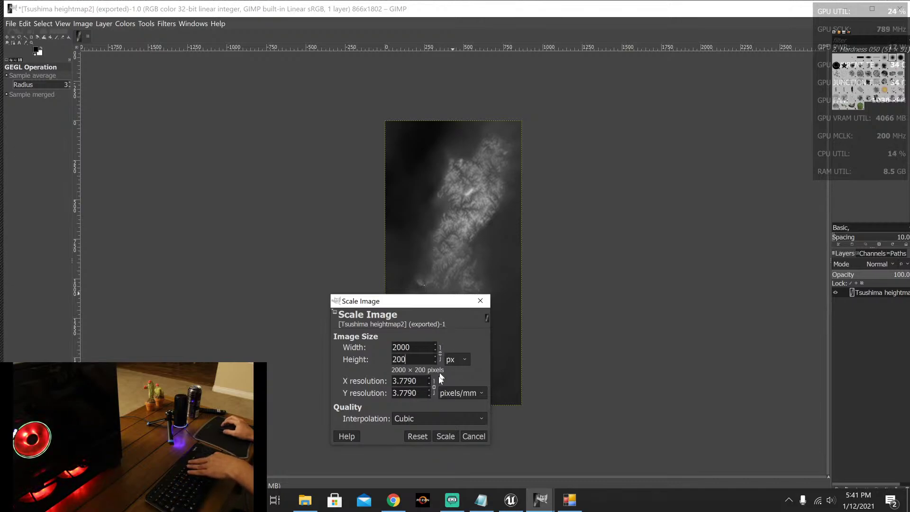
text(0)
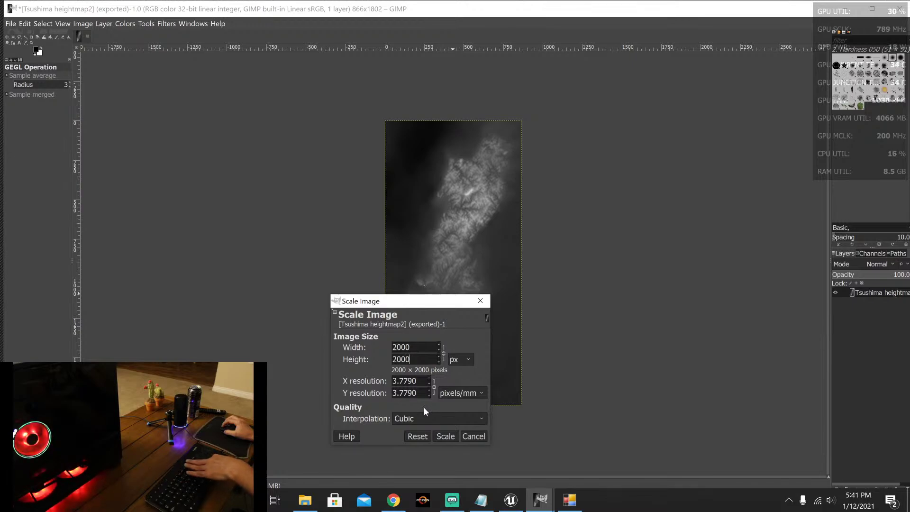
click(439, 436)
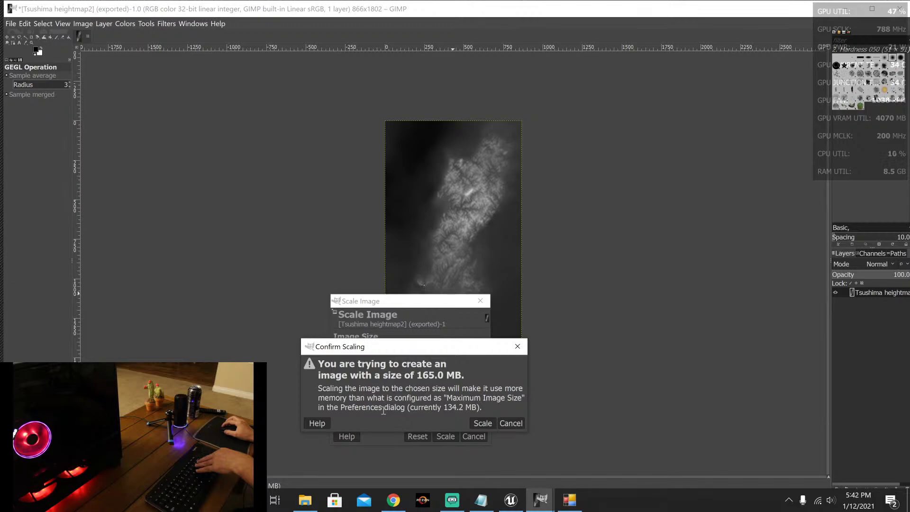
click(504, 425)
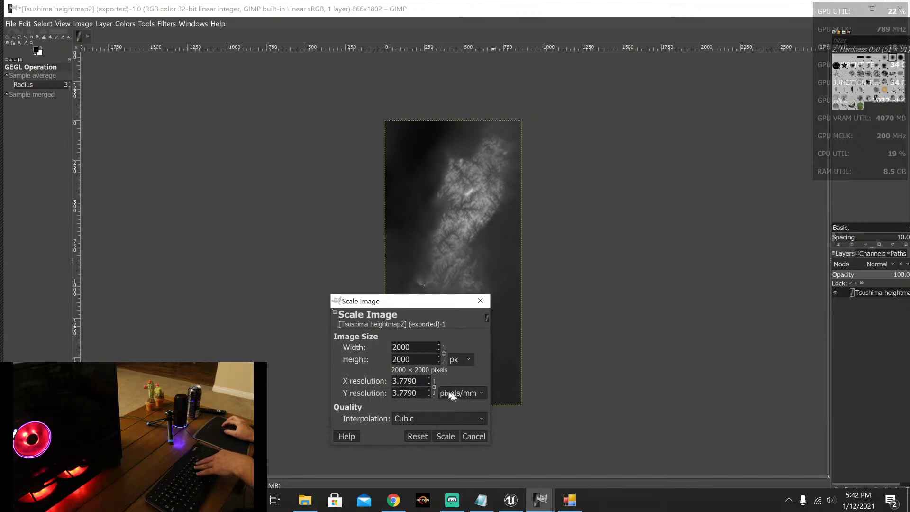
Step: Scale the Tsushima heightmap2 image to 1500 × 1500 pixels
drag(409, 347, 401, 347)
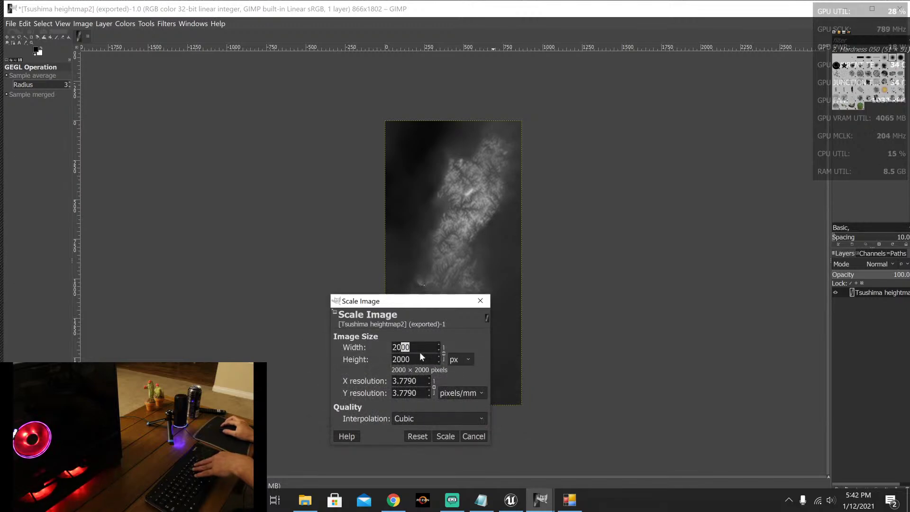
key(ctrl+a)
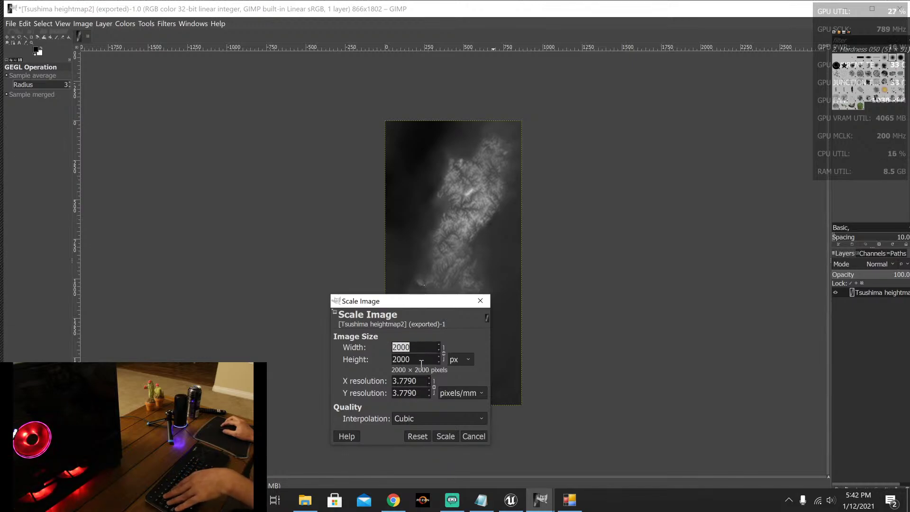
text(1500)
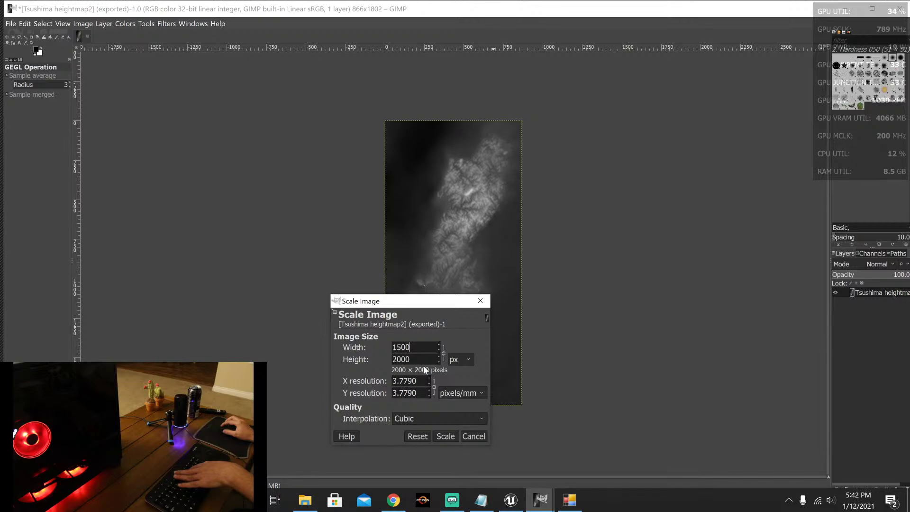
double_click(417, 360)
text(1)
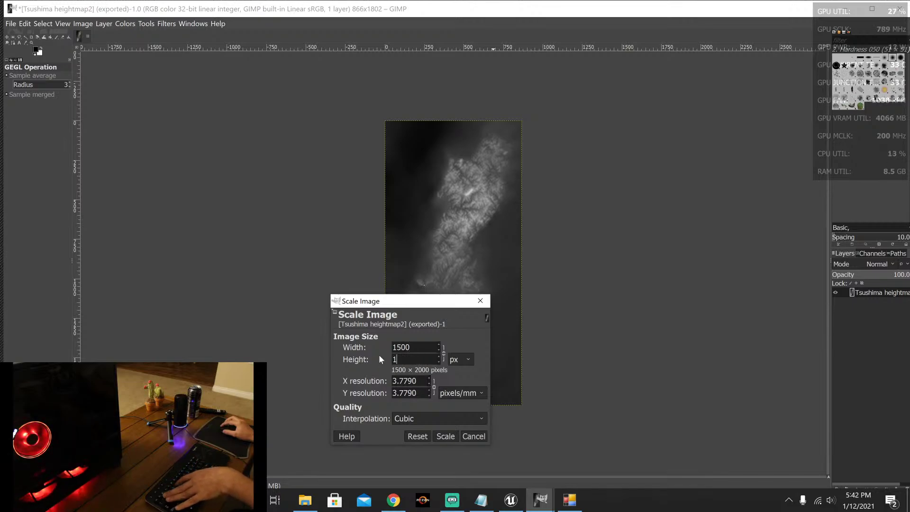
text(500)
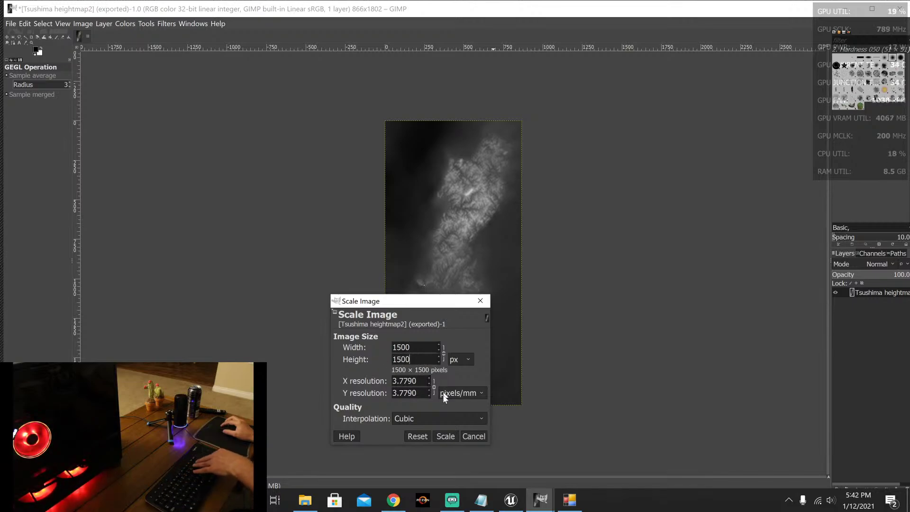
click(446, 435)
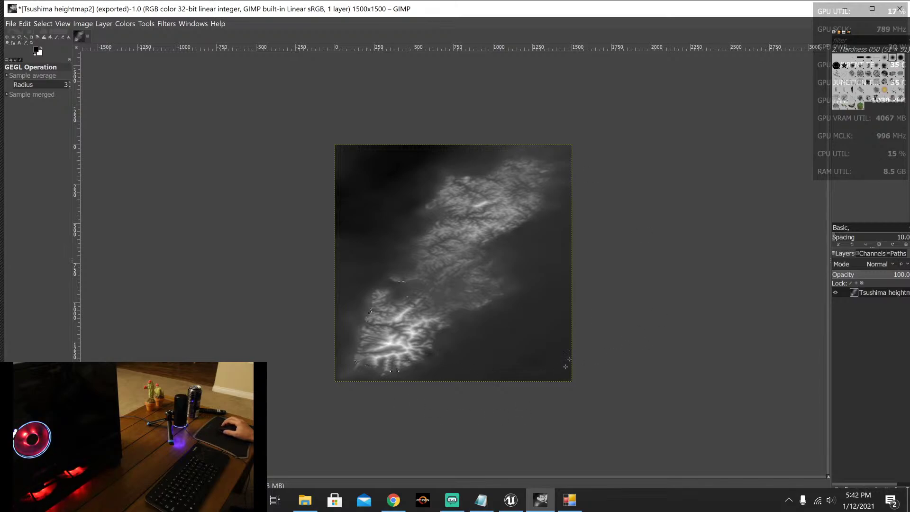
key(super+s)
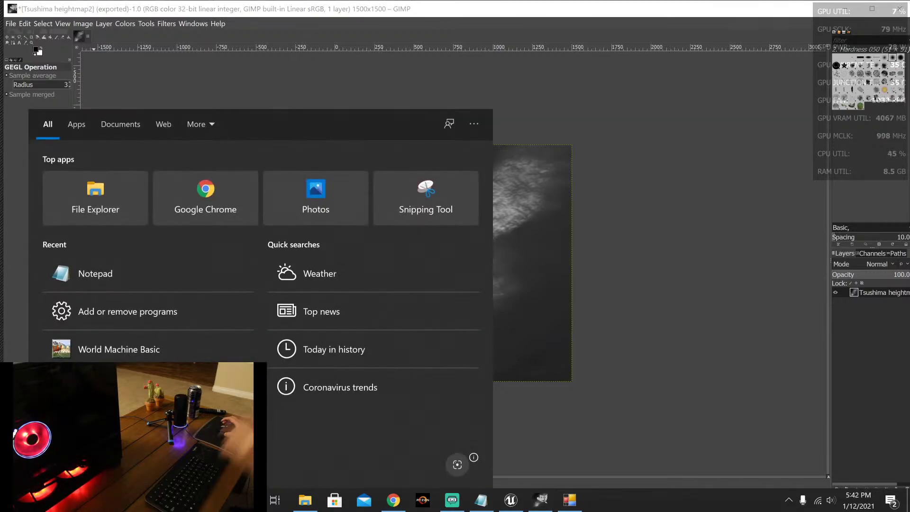
text(snipp)
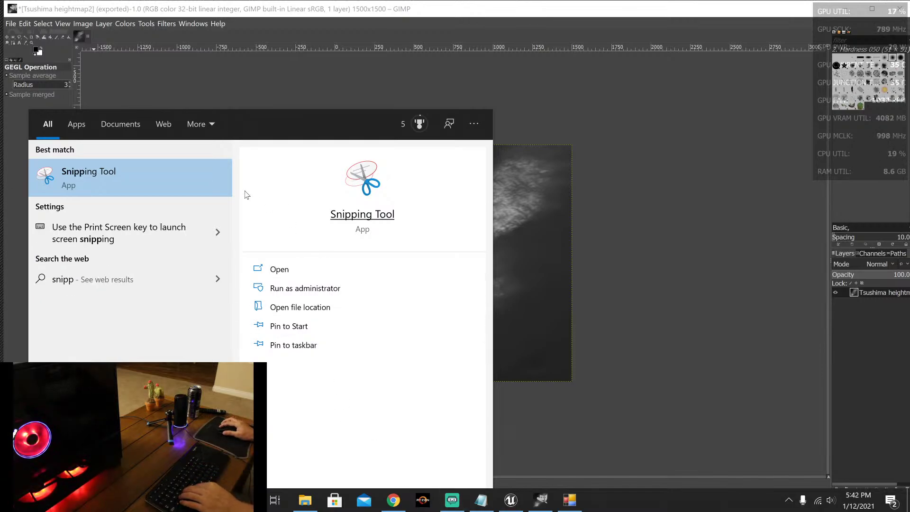
click(678, 190)
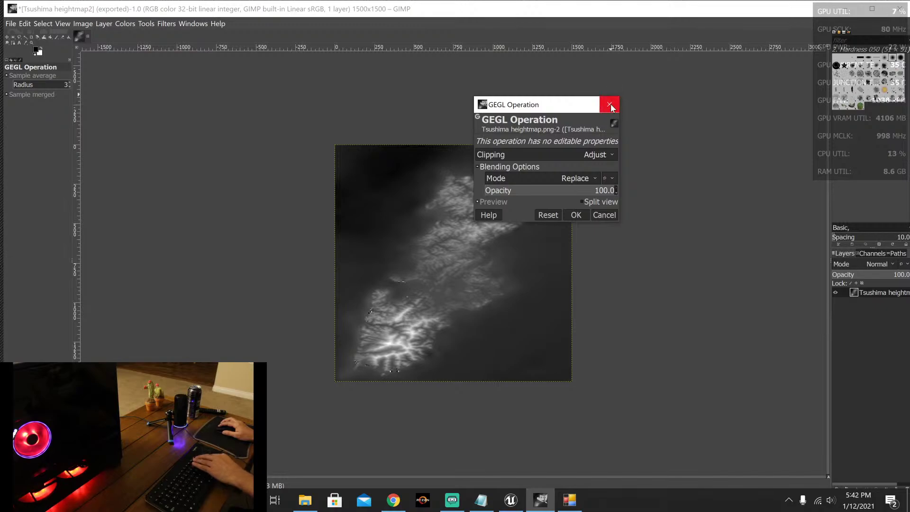
click(609, 216)
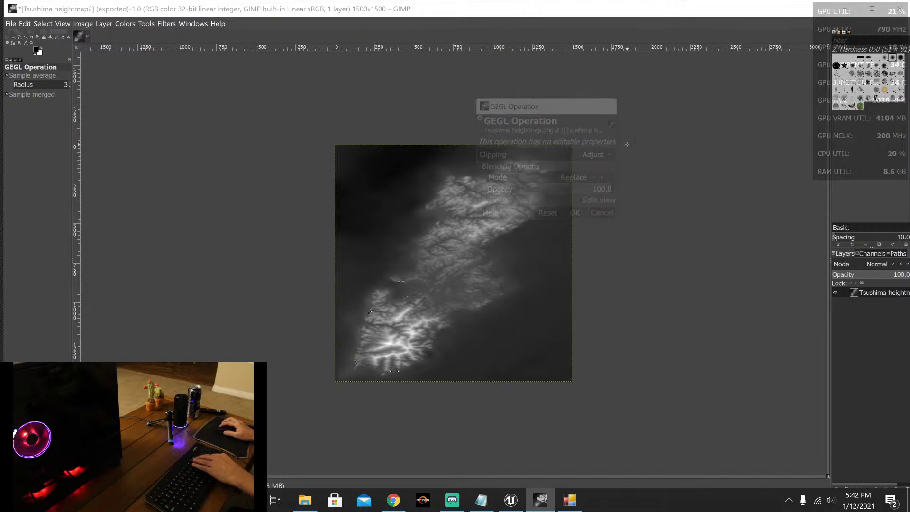
Step: Quit GIMP, discarding the unsaved heightmap changes, and minimize Open Heightmap Tool
click(898, 11)
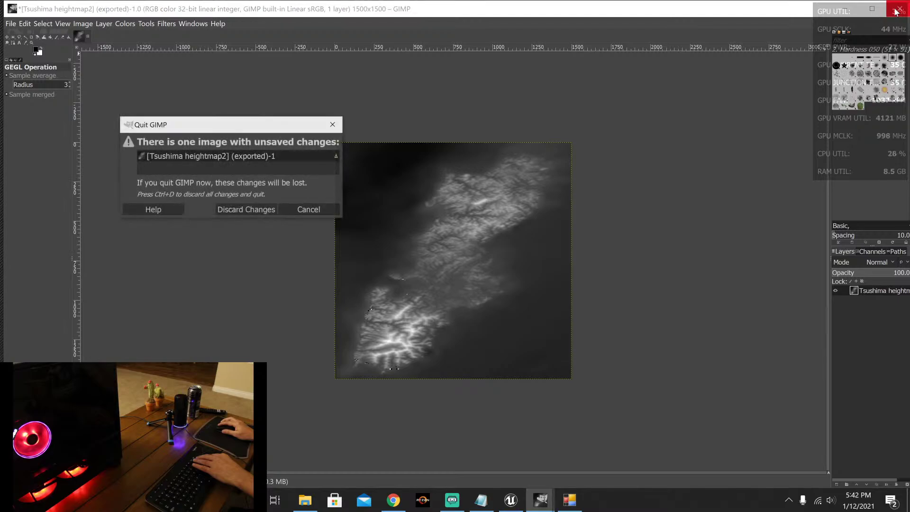
click(254, 211)
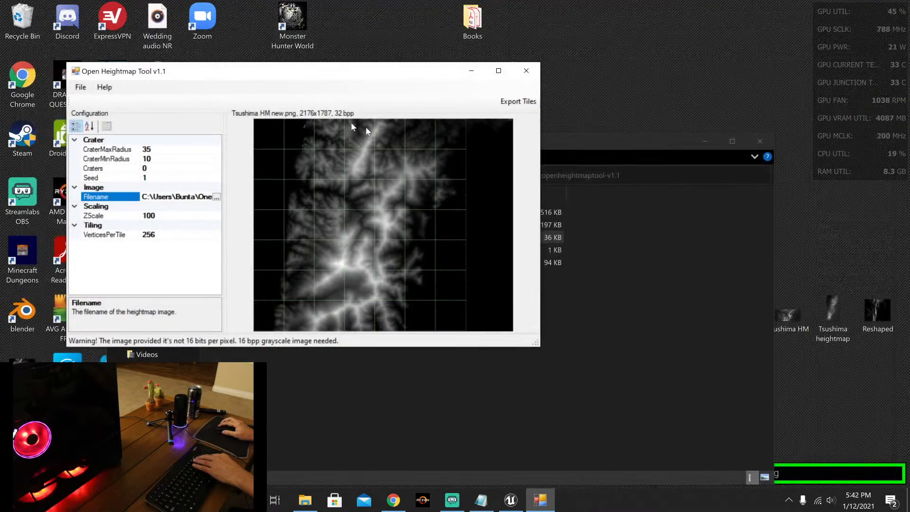
click(471, 71)
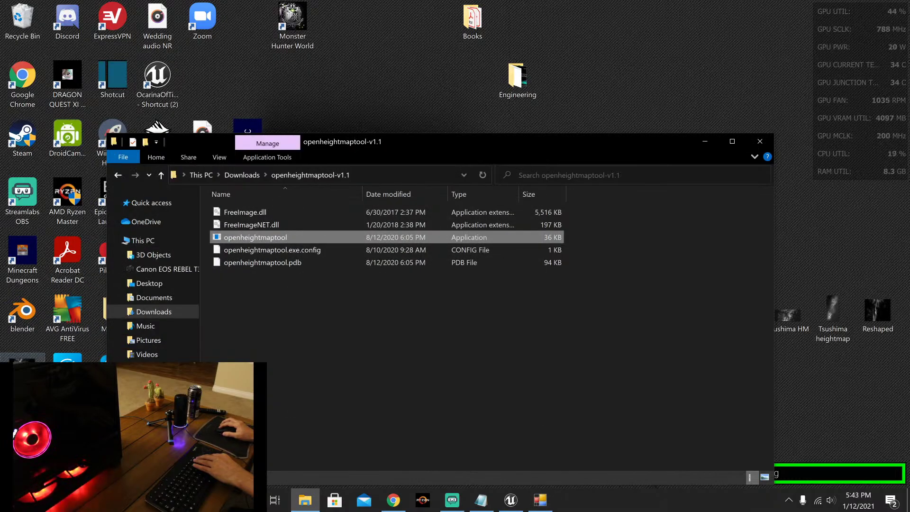
Step: Open the Tsushima HM new image from the desktop in Photos and review its resize options without applying any
double_click(247, 374)
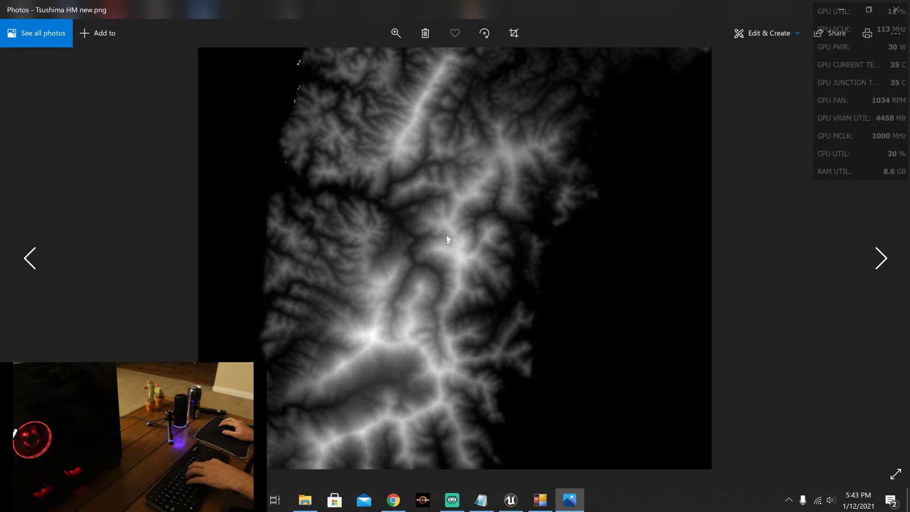
right_click(468, 163)
mouse_move(518, 250)
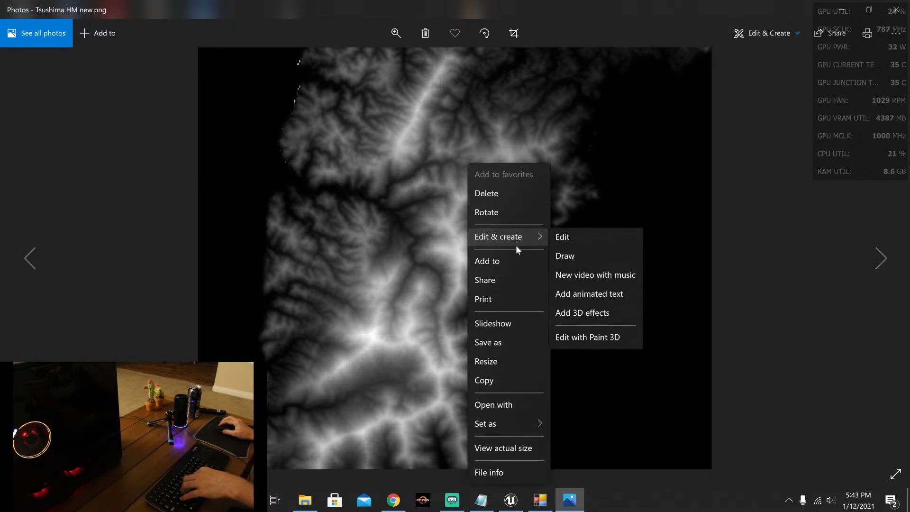
click(512, 364)
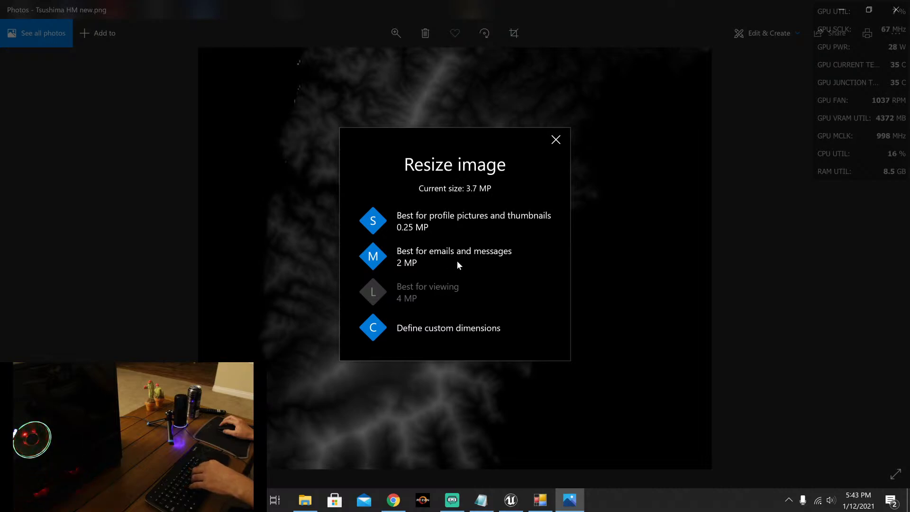
click(556, 139)
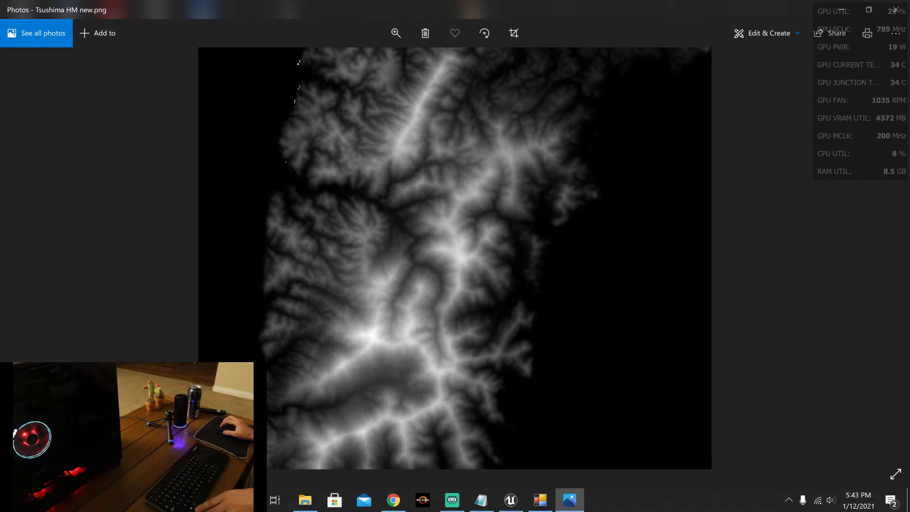
Step: Launch Snipping Tool and capture a rectangular snip enclosing the Tsushima heightmap shown in Photos
key(super+s)
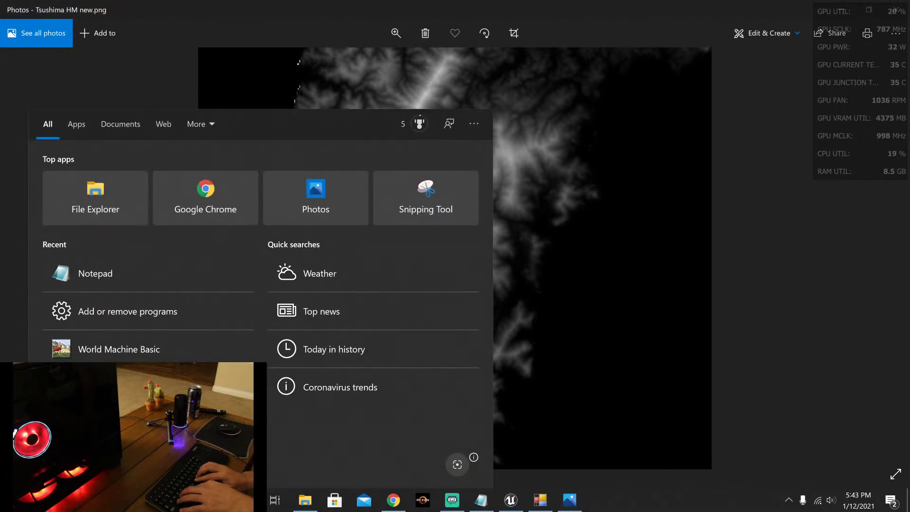
text(snipping)
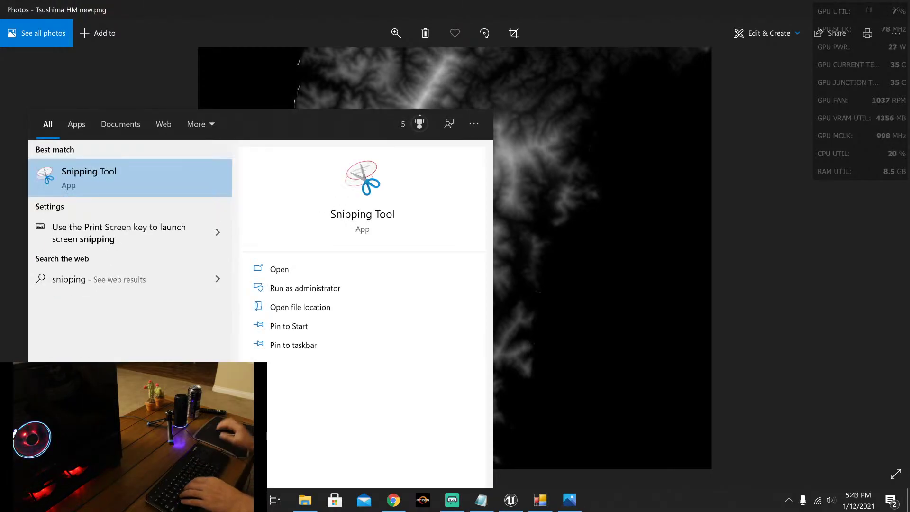
click(199, 181)
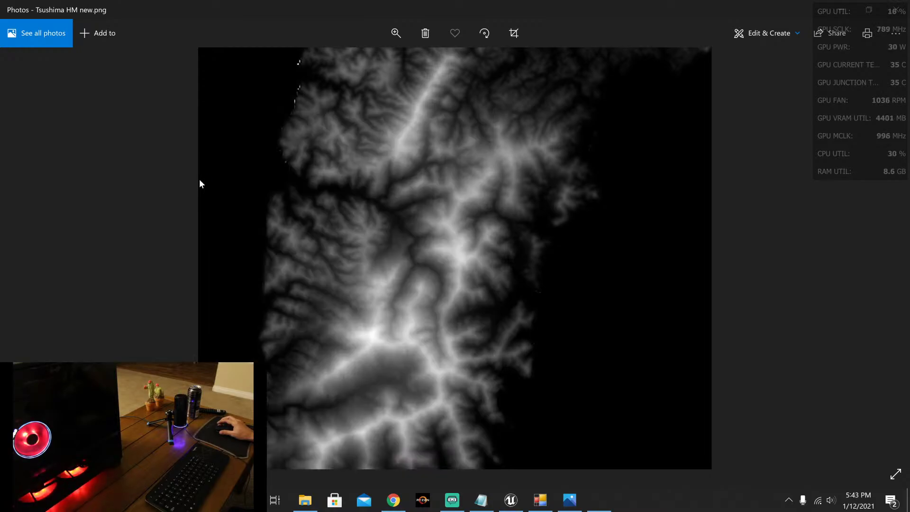
drag(61, 218, 861, 346)
click(820, 363)
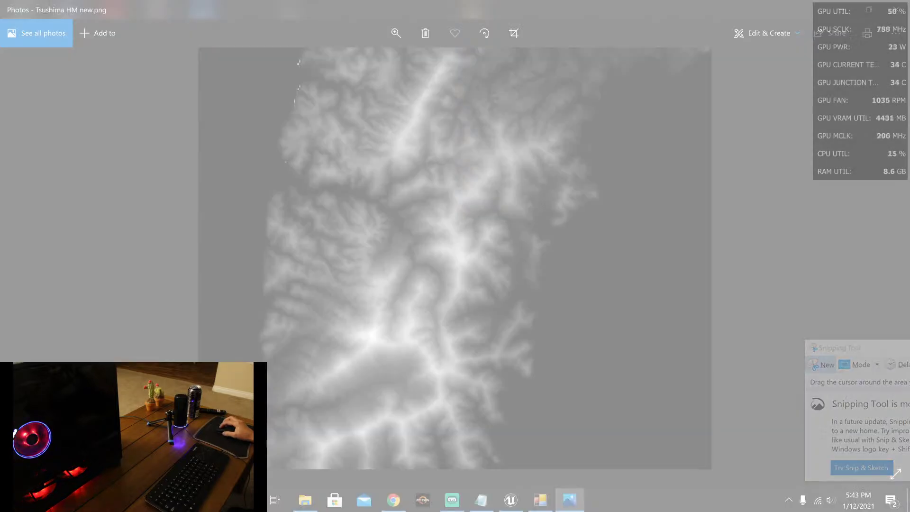
drag(108, 485, 826, 18)
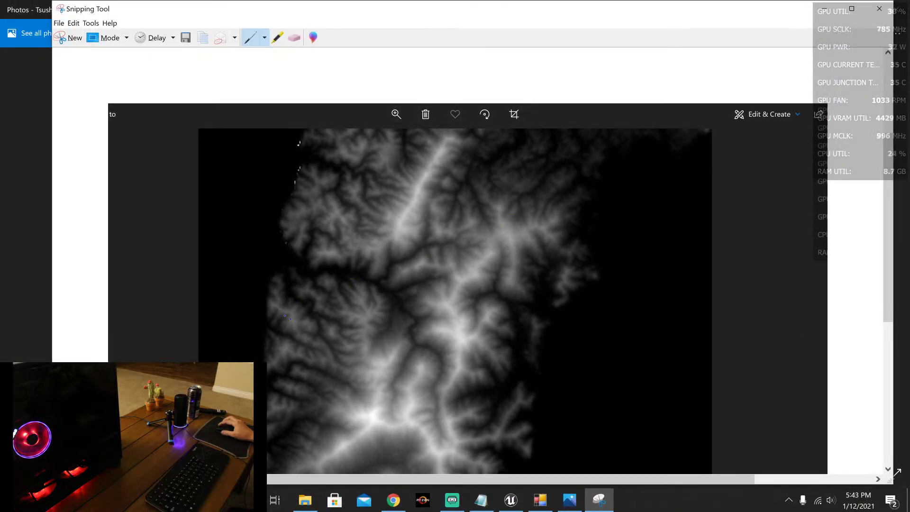
Step: Discard the heightmap snip without saving it and close the photo viewer behind it
scroll(571, 254, down, 5)
scroll(562, 254, up, 5)
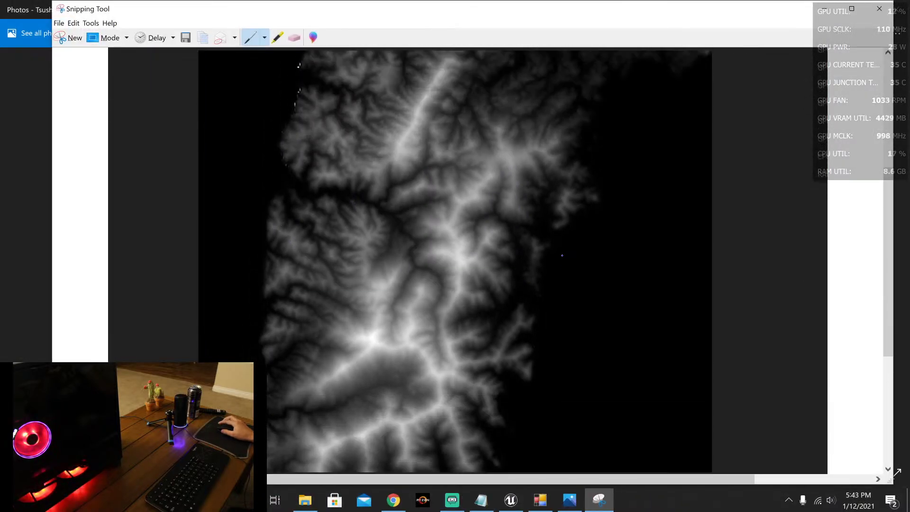
scroll(563, 254, up, 2)
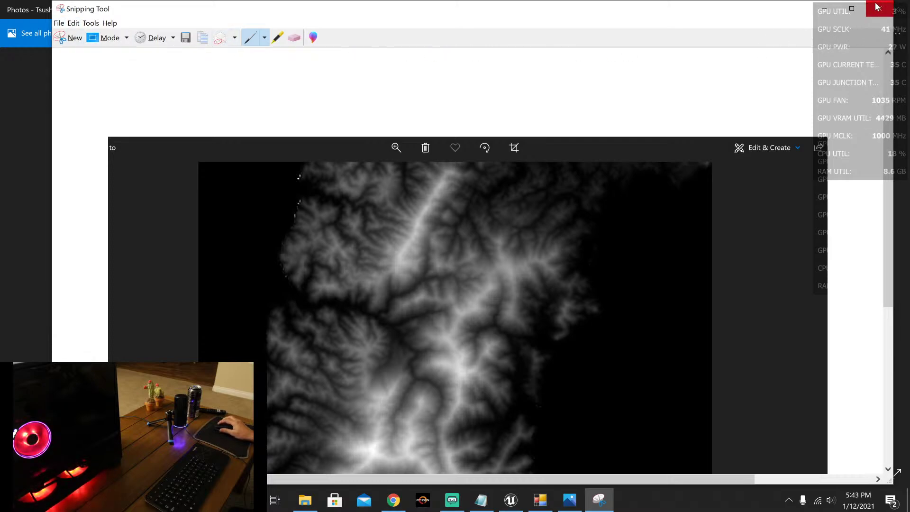
scroll(760, 121, down, 10)
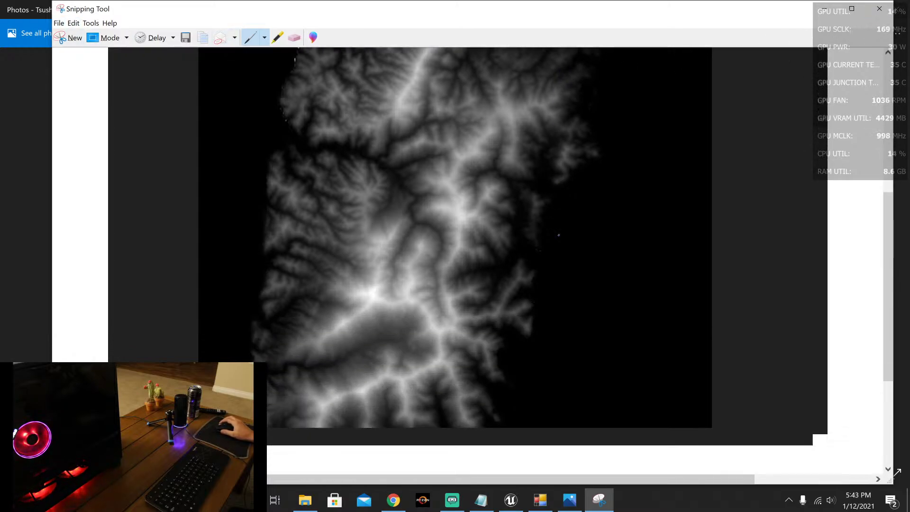
scroll(758, 143, up, 3)
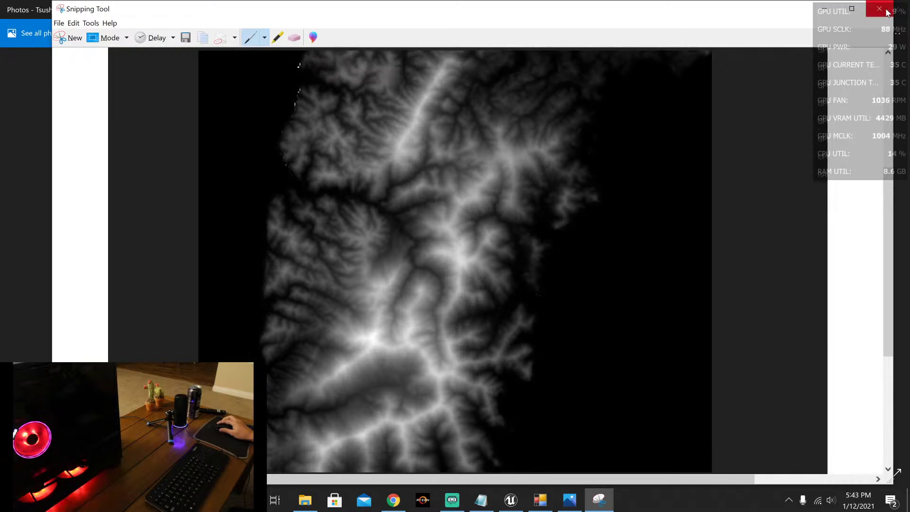
click(887, 13)
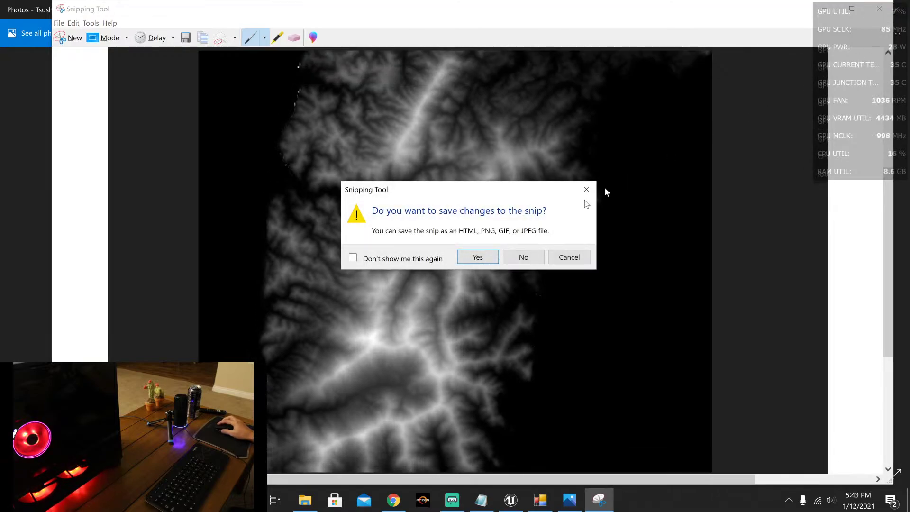
click(524, 256)
click(896, 9)
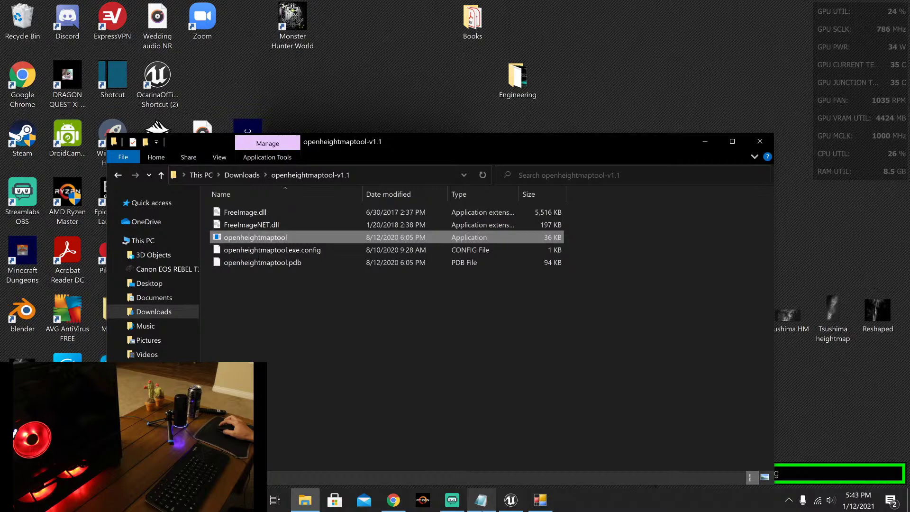
Step: Close Open Heightmap Tool and the Tsushima HM new.png preview, and minimize the openheightmaptool-v1.1 folder window
click(540, 500)
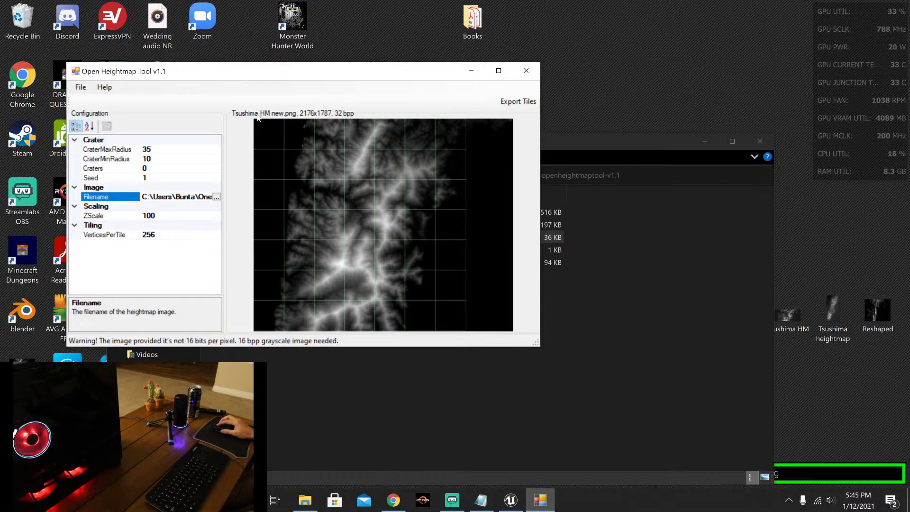
click(523, 71)
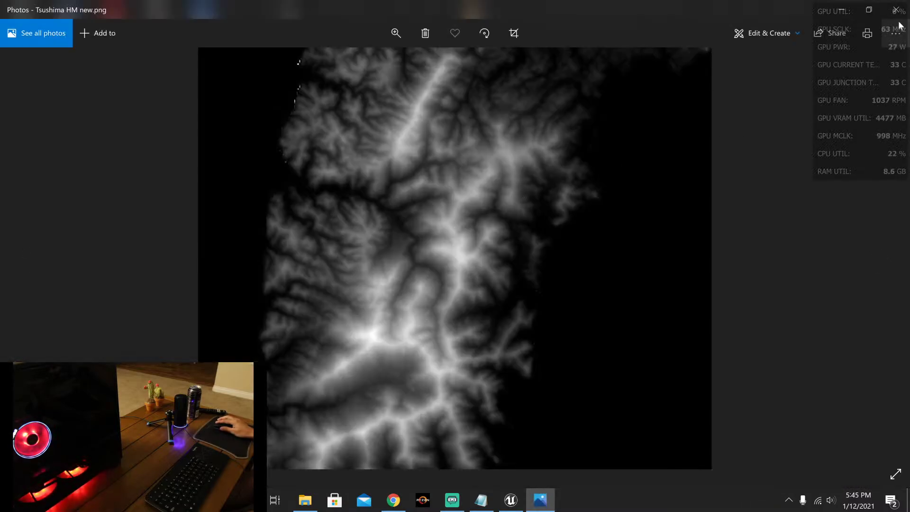
click(896, 11)
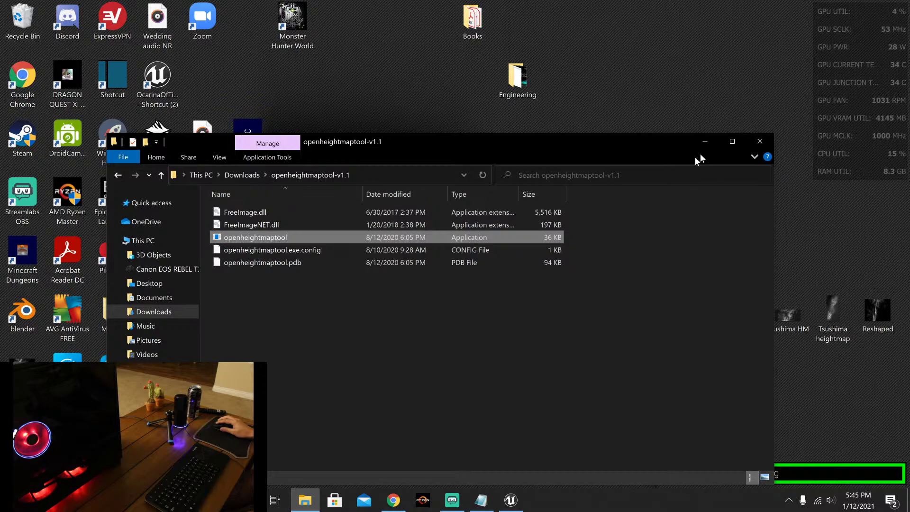
click(712, 137)
Step: Launch GIMP 2.10.22 and load Tsushima HM new.png from the desktop into it
click(472, 369)
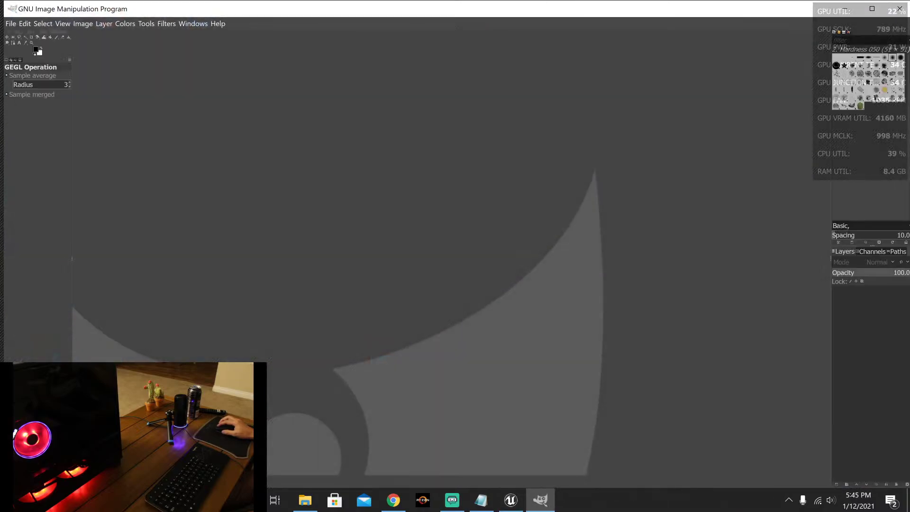
click(846, 9)
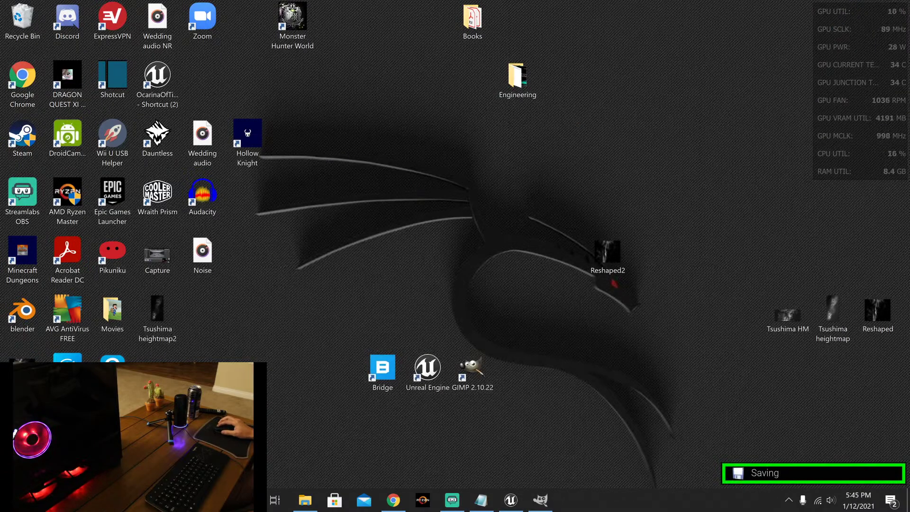
drag(231, 427, 436, 451)
Step: Begin exporting the heightmap to the Desktop folder under the name Tsushima HM new2.png
click(11, 23)
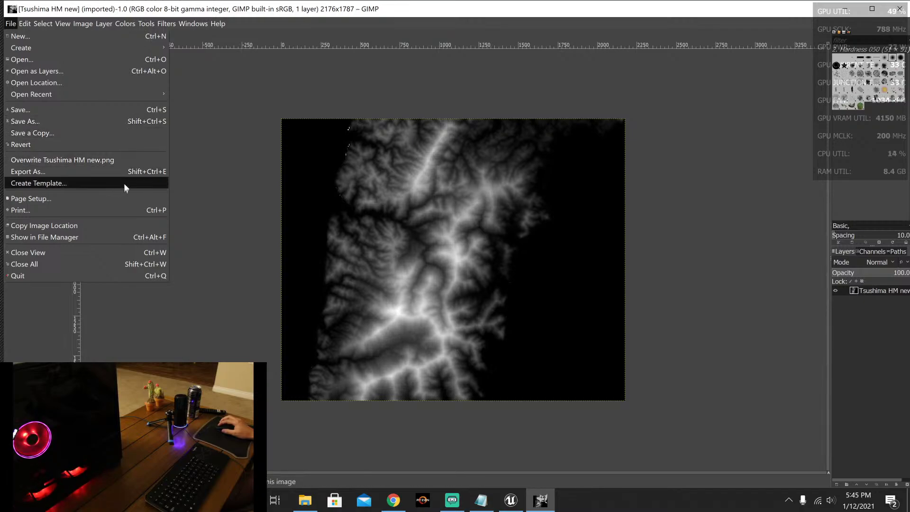
click(130, 171)
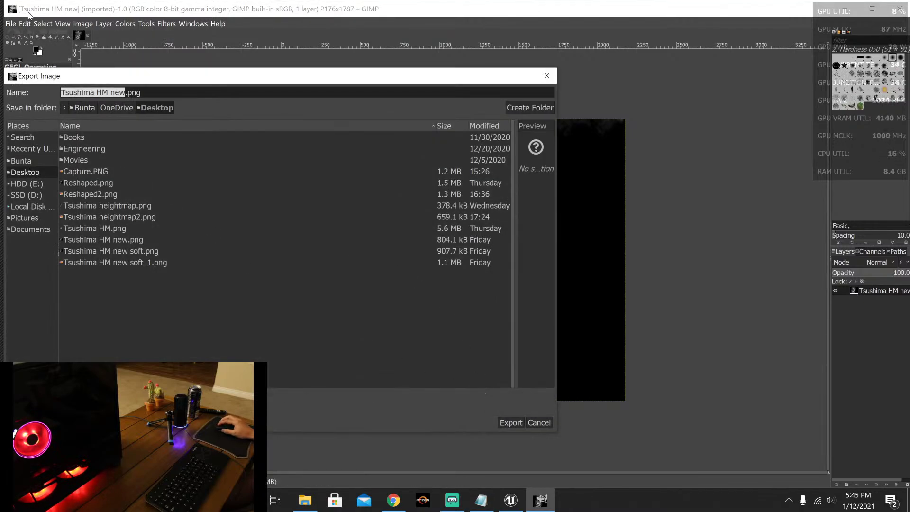
click(126, 93)
text(2)
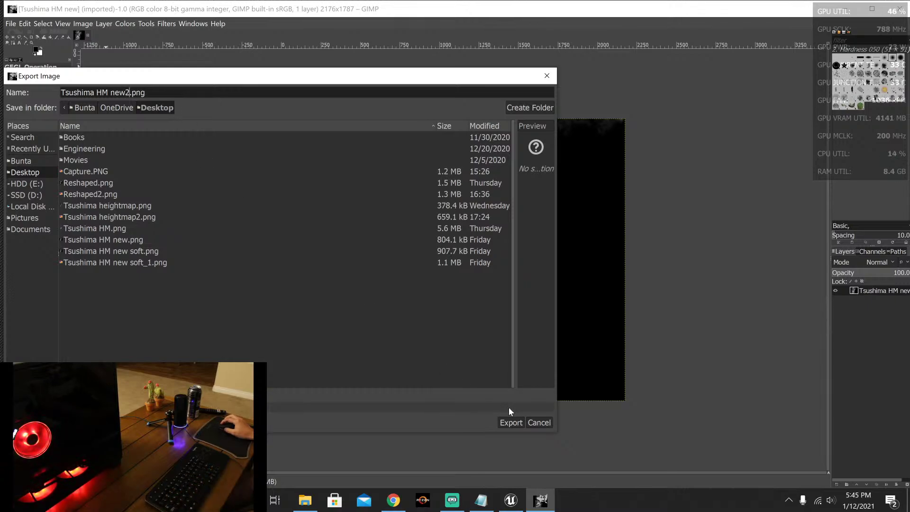
click(510, 422)
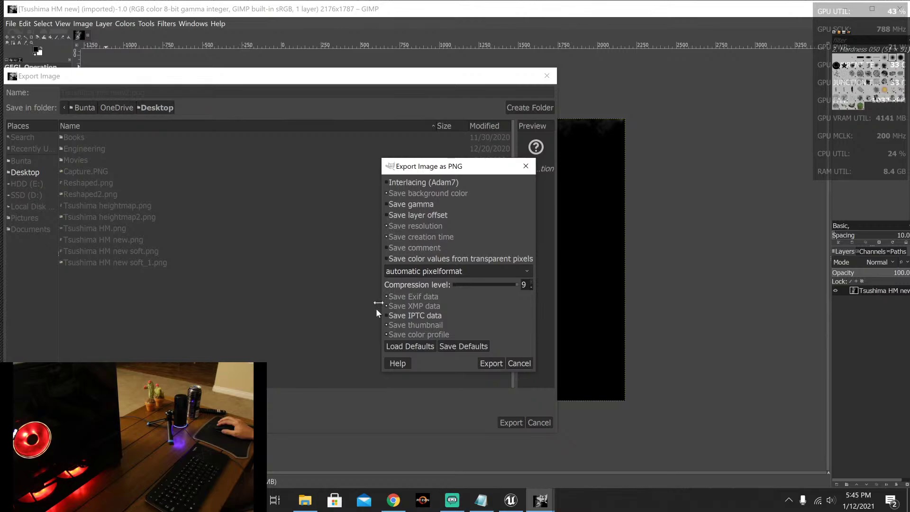
Step: Export the PNG with the 16bpc GRAY pixel format and close GIMP
click(425, 272)
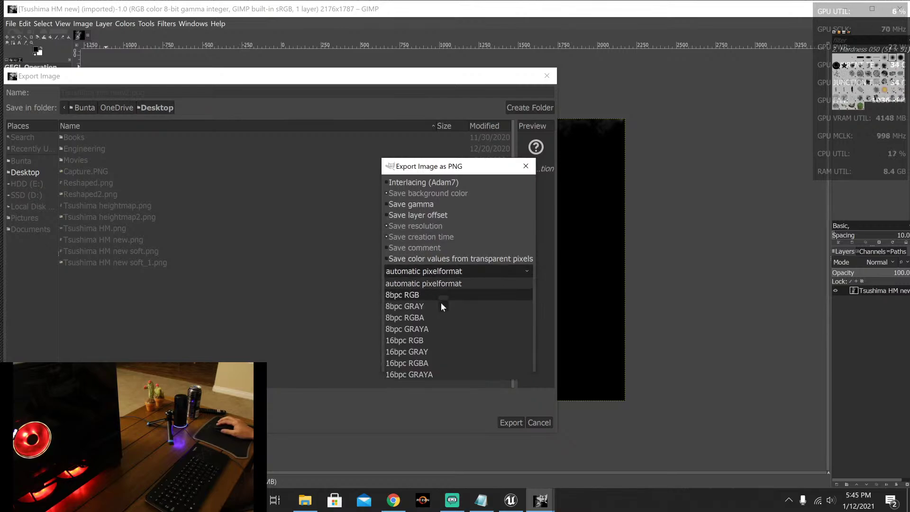
click(443, 338)
click(449, 273)
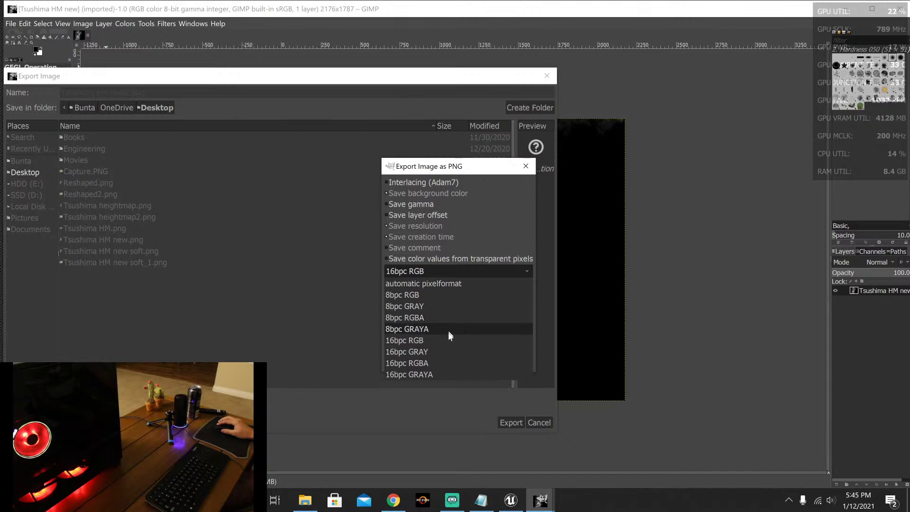
click(446, 352)
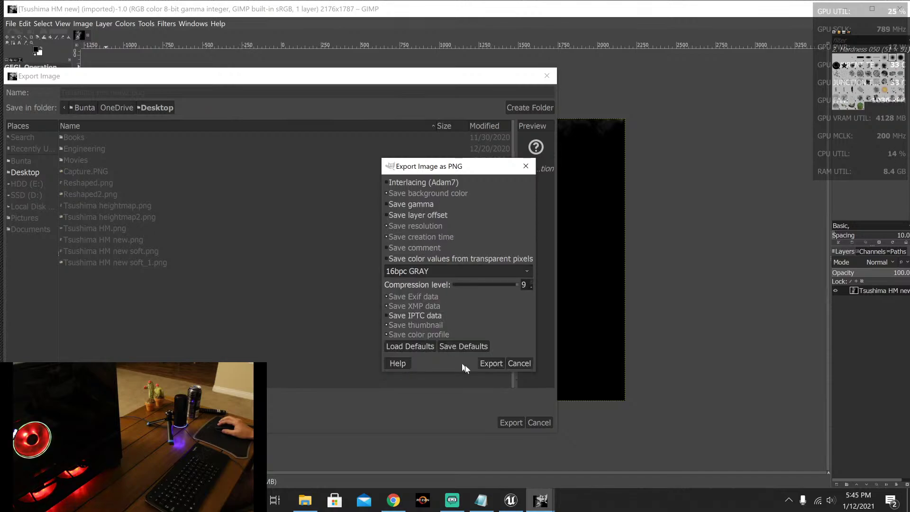
click(491, 366)
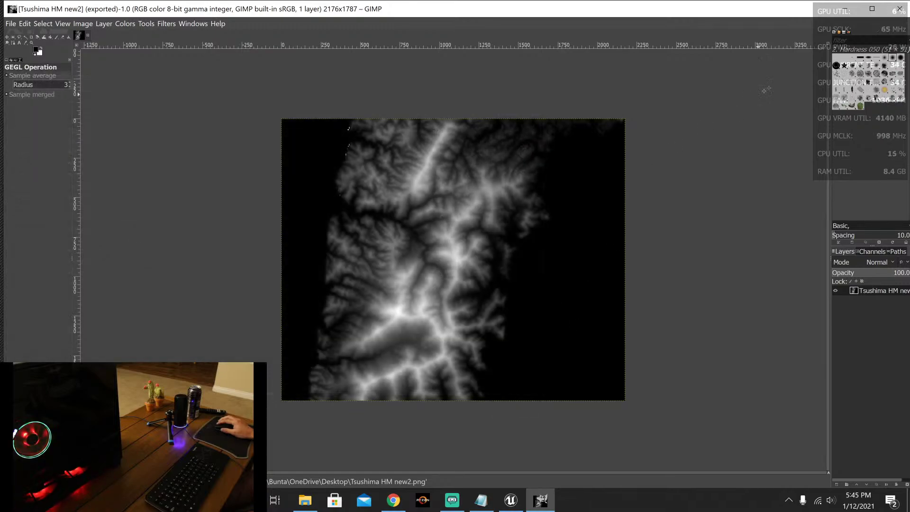
click(895, 14)
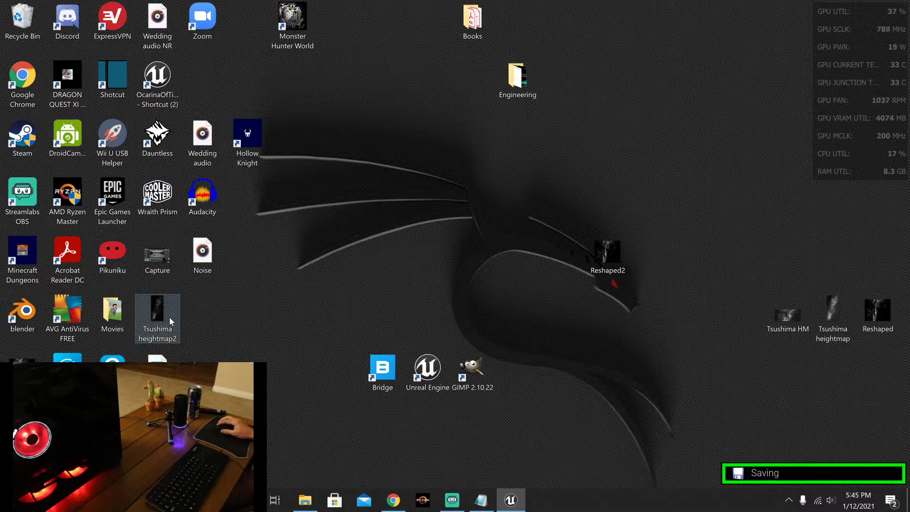
Step: Refresh the desktop and view the exported Tsushima HM new2.png in Photos, closing it when done
right_click(352, 252)
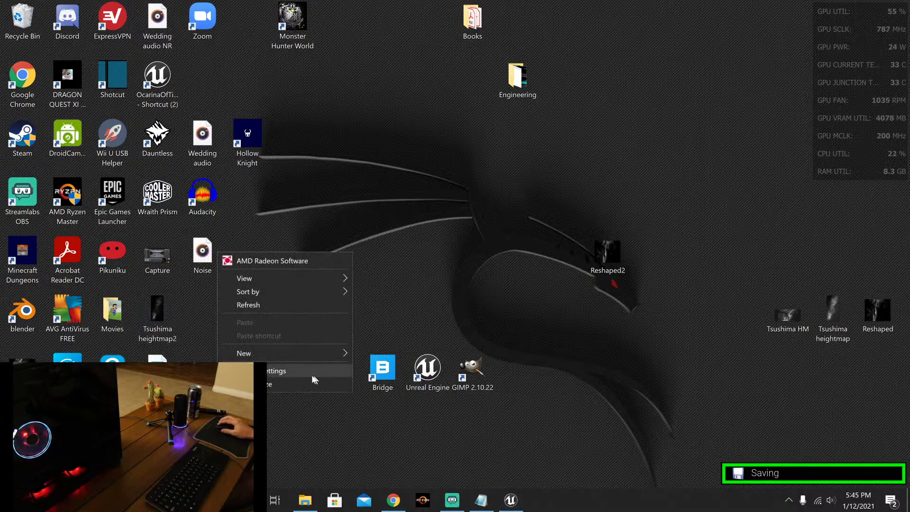
mouse_move(283, 354)
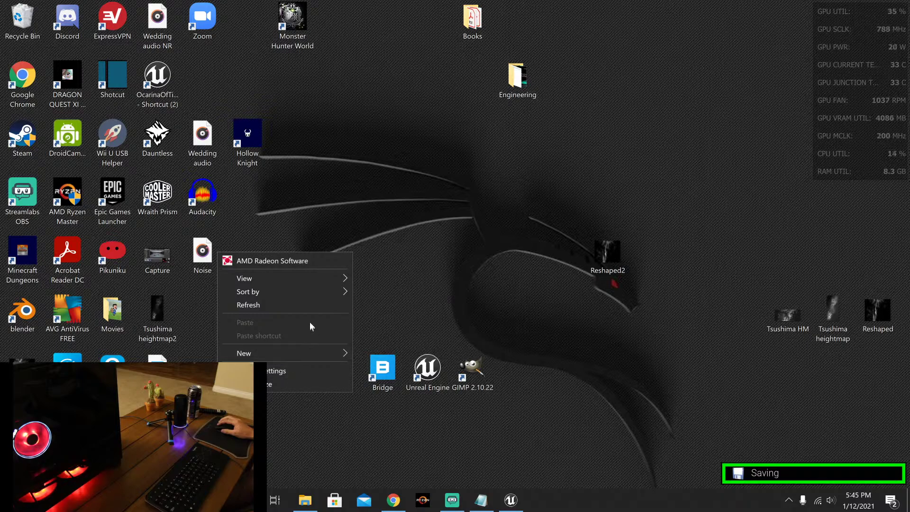
click(312, 304)
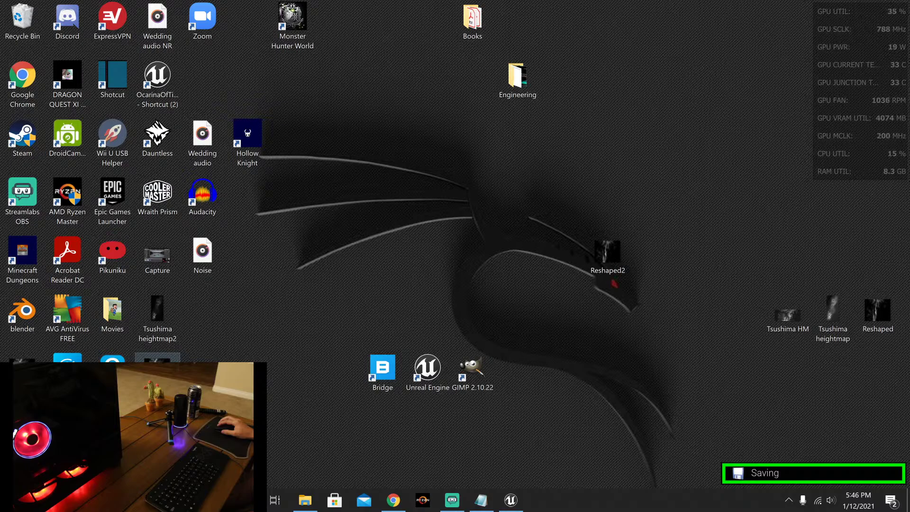
double_click(157, 365)
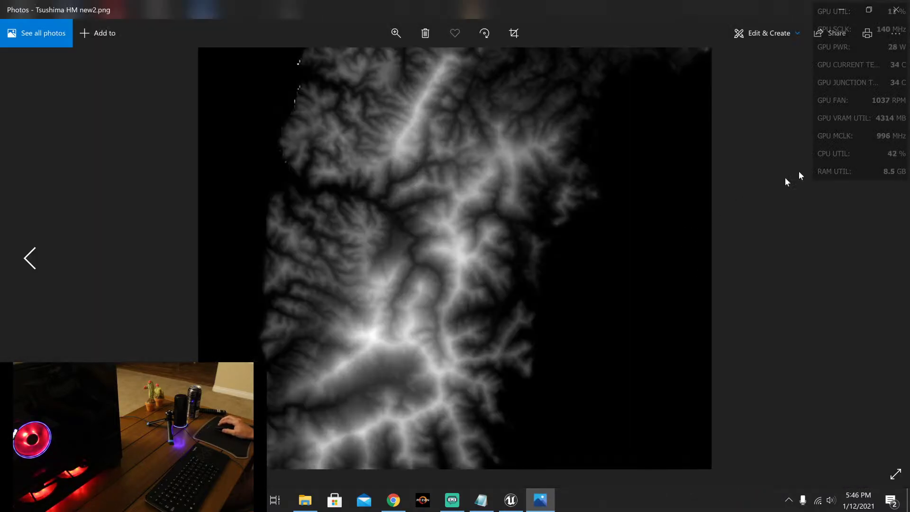
click(896, 10)
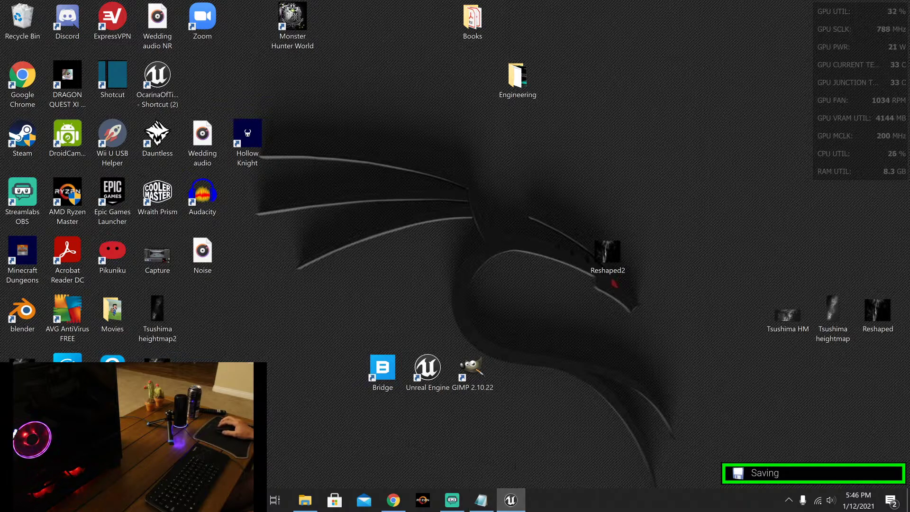
Step: Launch openheightmaptool from its downloads folder and load Tsushima HM new2.png as the heightmap image
click(305, 500)
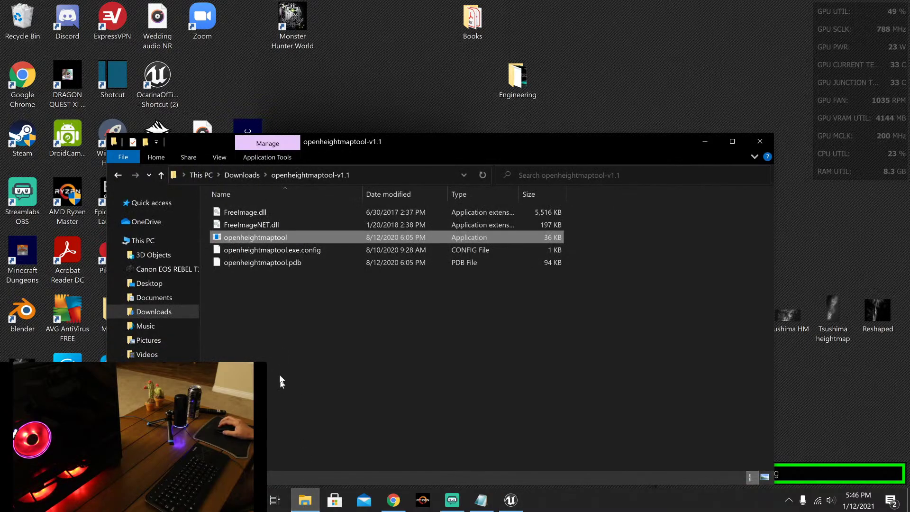
double_click(273, 240)
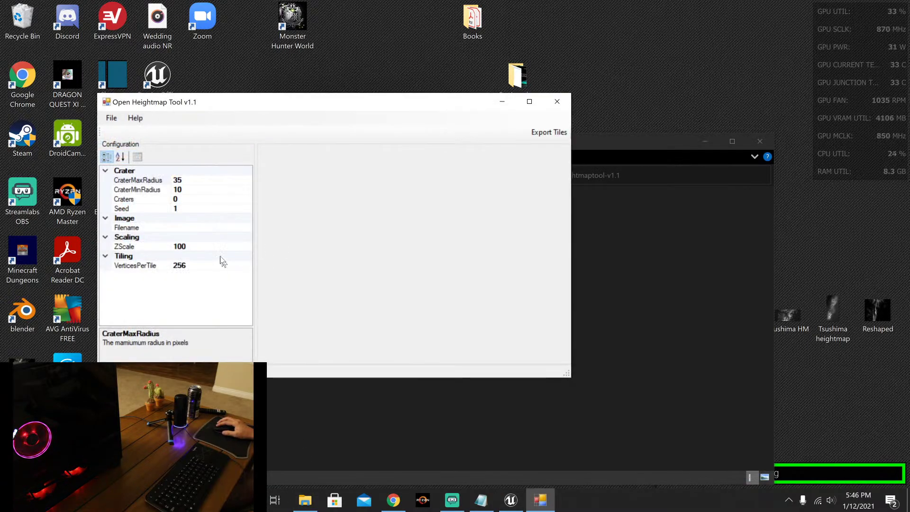
click(223, 237)
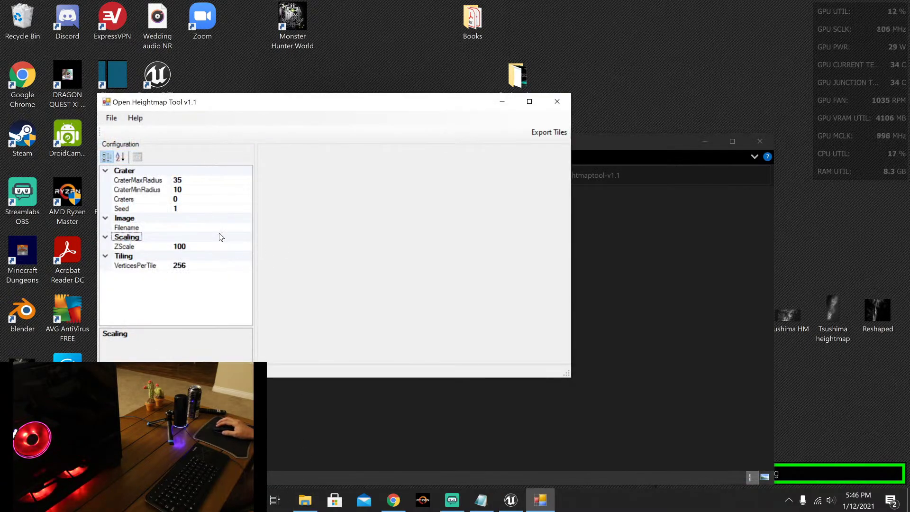
click(138, 227)
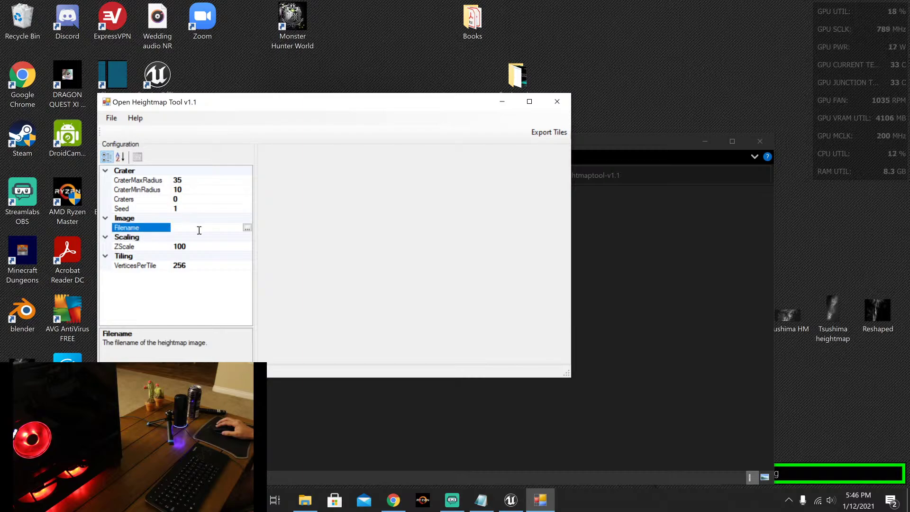
click(106, 220)
click(106, 219)
click(133, 228)
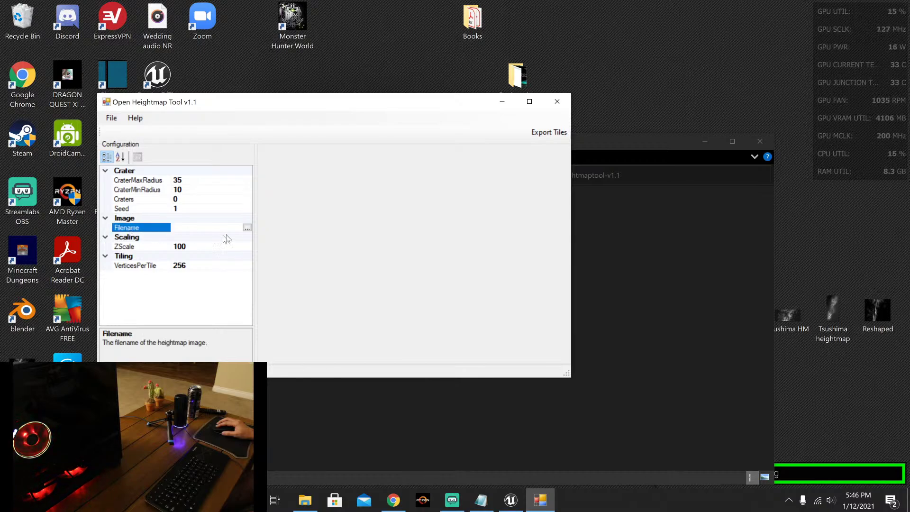
click(247, 227)
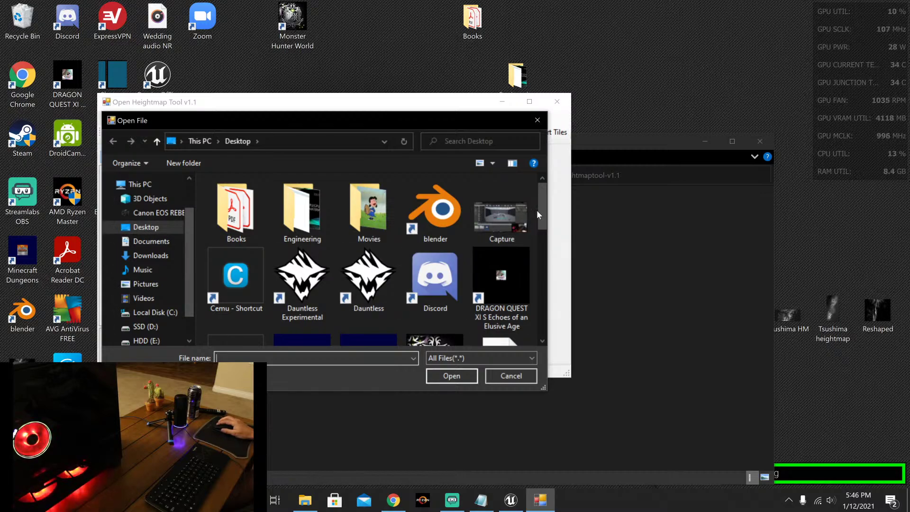
drag(539, 214, 541, 282)
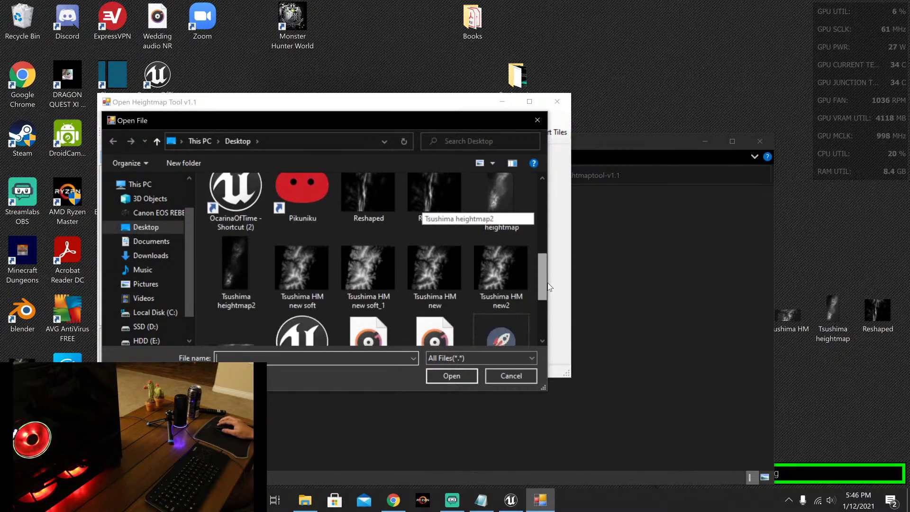
click(514, 272)
click(438, 375)
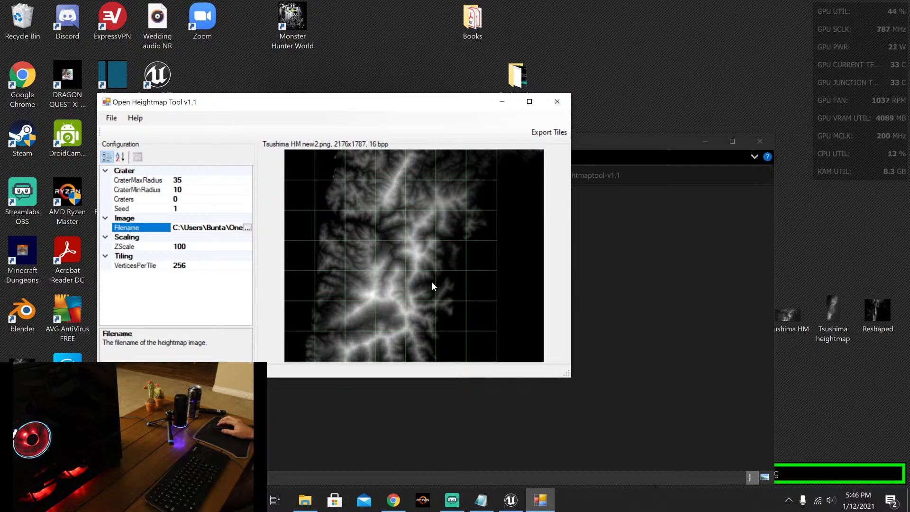
click(111, 119)
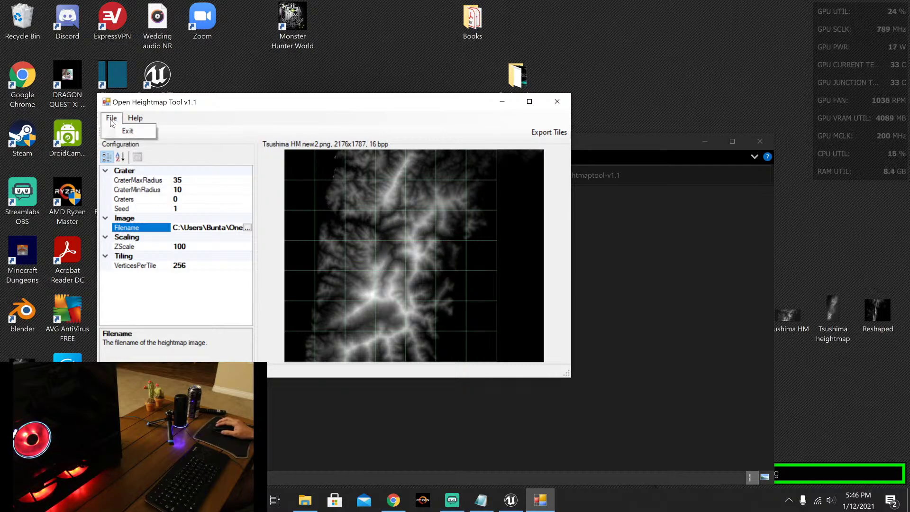
click(223, 107)
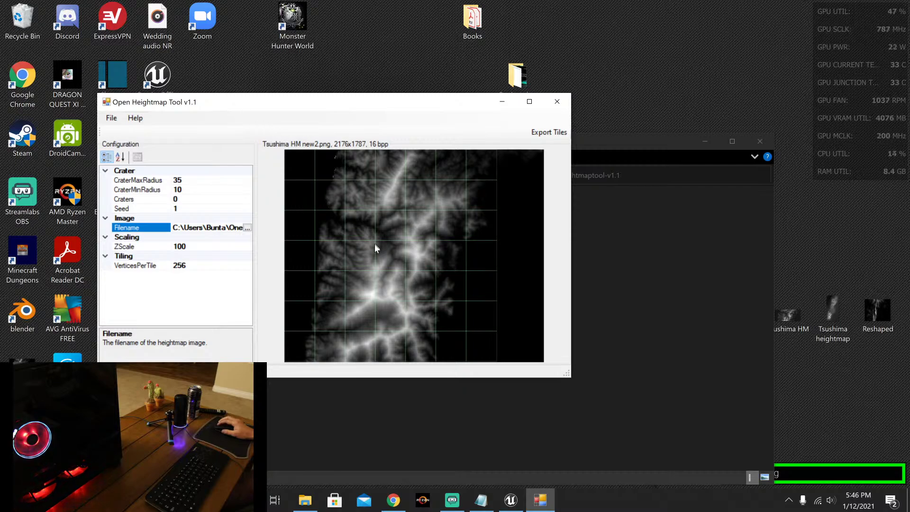
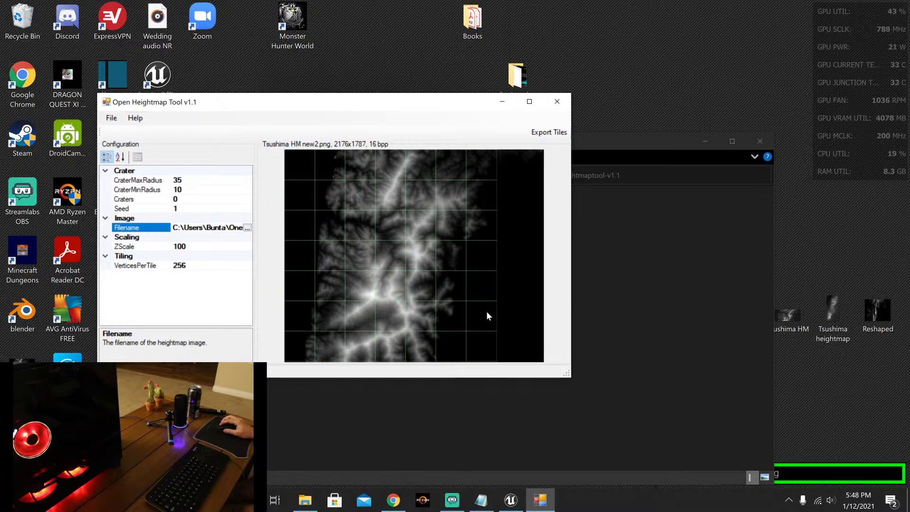
Step: Try a VerticesPerTile value of 512 for the heightmap tiling and restore it to 256
click(182, 266)
double_click(182, 267)
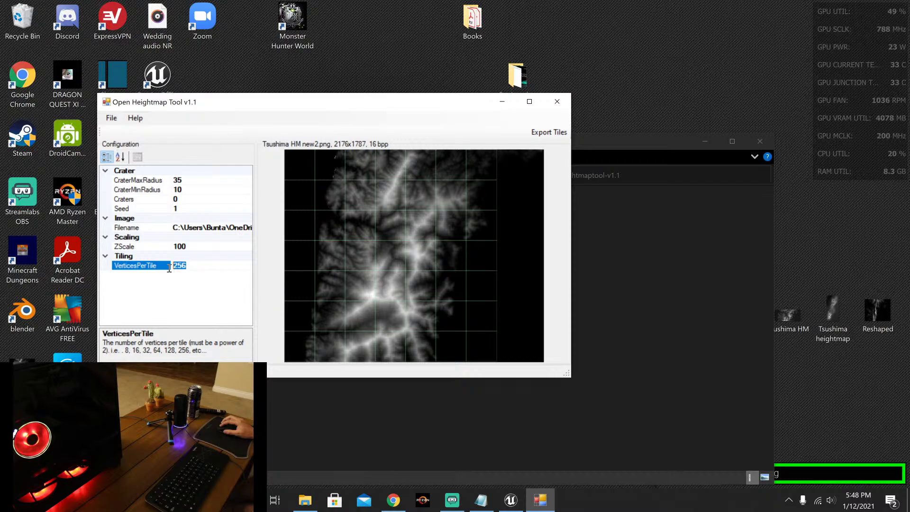
text(512)
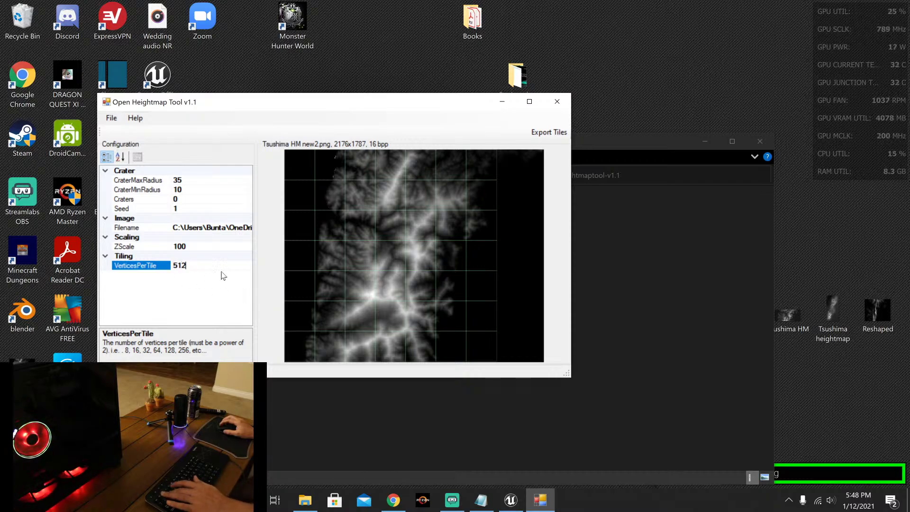
key(Return)
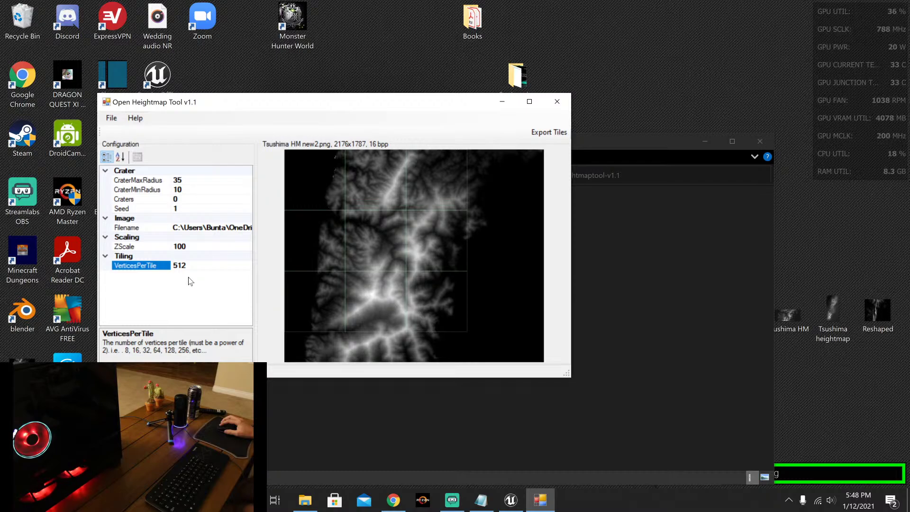
drag(192, 266, 176, 266)
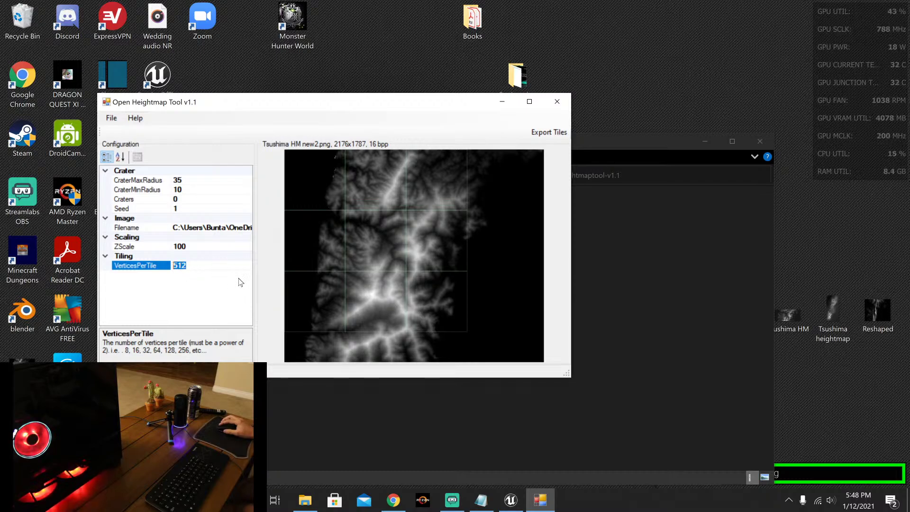
text(256)
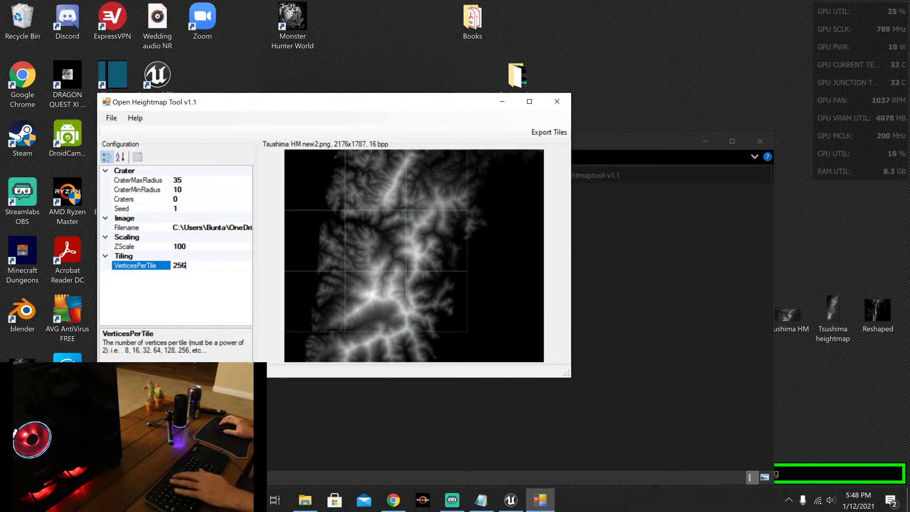
key(Return)
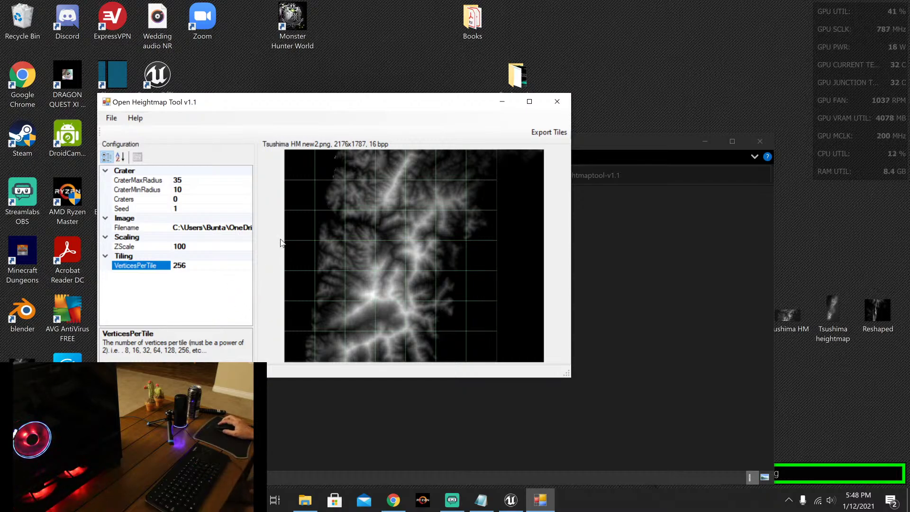
click(111, 118)
click(251, 108)
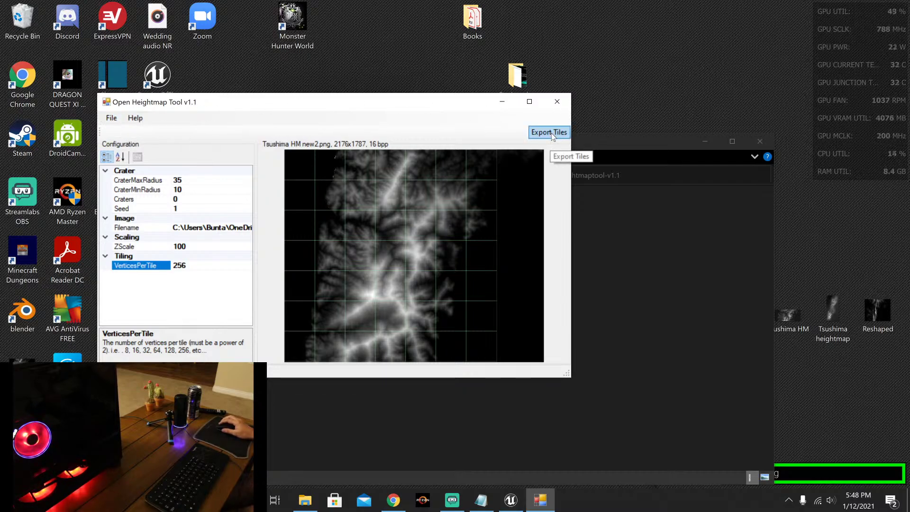
click(111, 119)
click(268, 104)
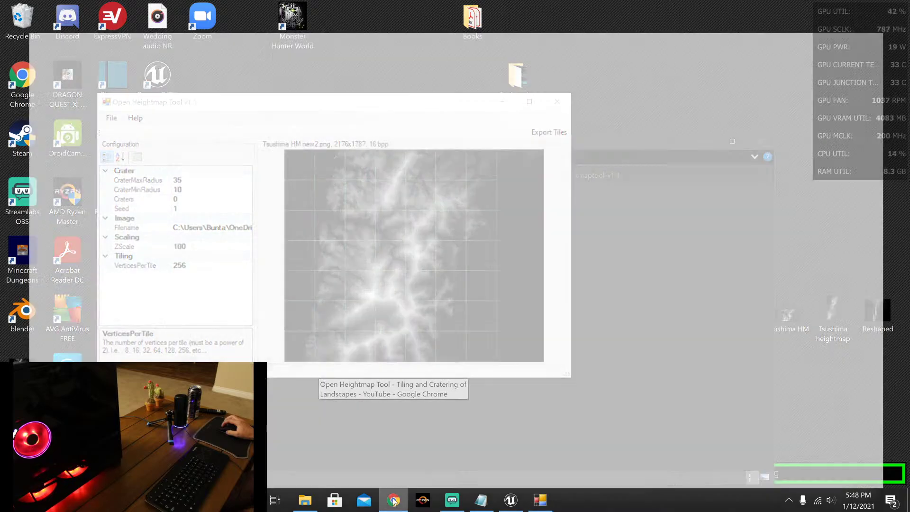
Step: Review the Open Heightmap Tool tutorial video and its description in Chrome, and return to Open Heightmap Tool
click(394, 379)
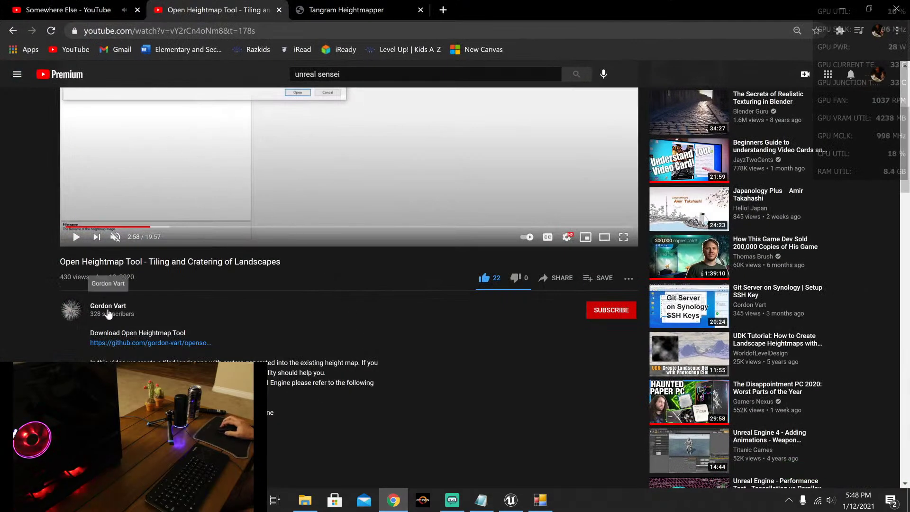
scroll(269, 332, up, 1)
scroll(331, 239, up, 3)
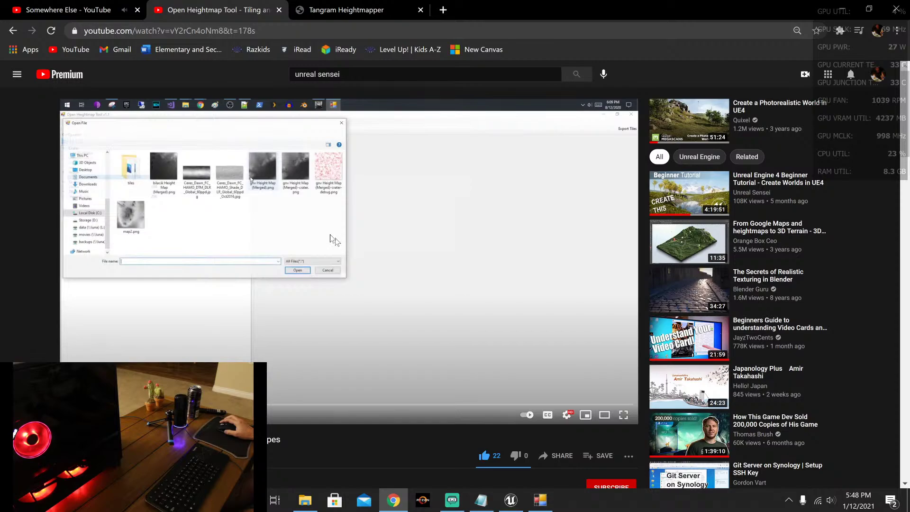
scroll(48, 289, down, 5)
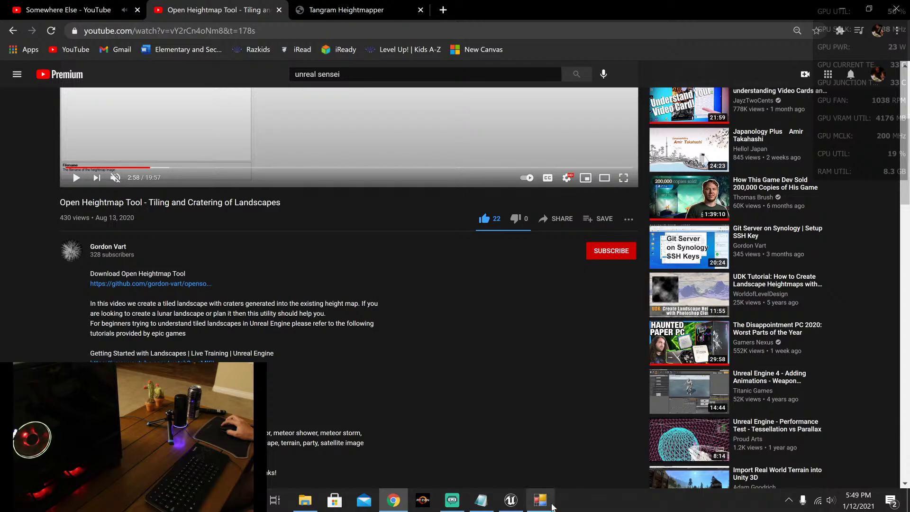
click(551, 505)
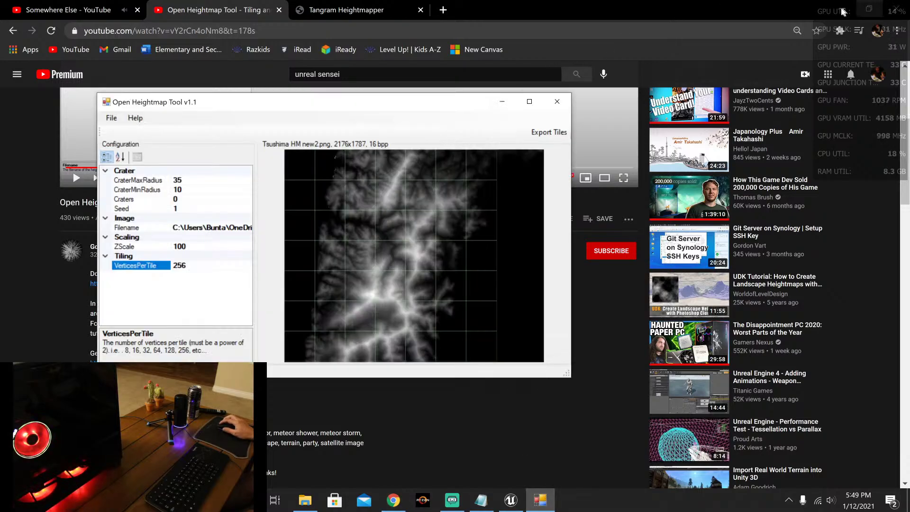
click(837, 11)
click(838, 10)
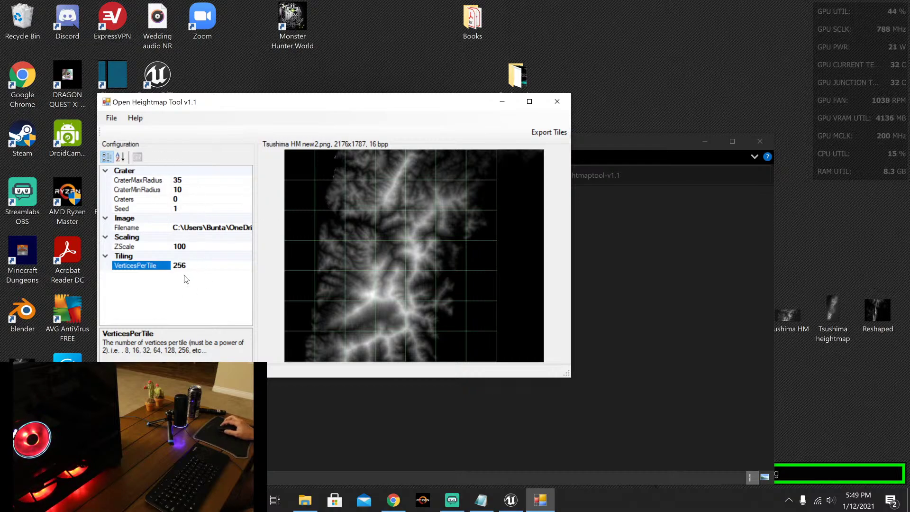
Step: Try to export the heightmap tiles and refresh the tiles folder to check for output files
click(547, 133)
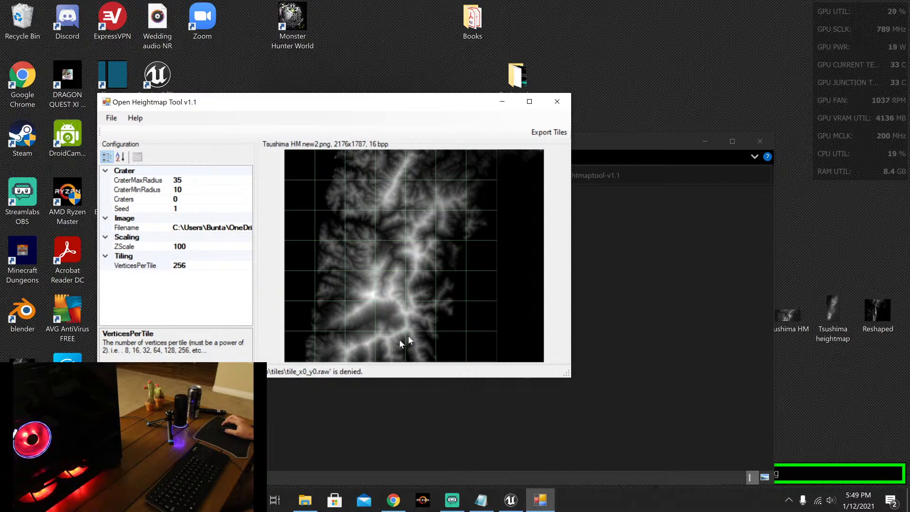
click(503, 99)
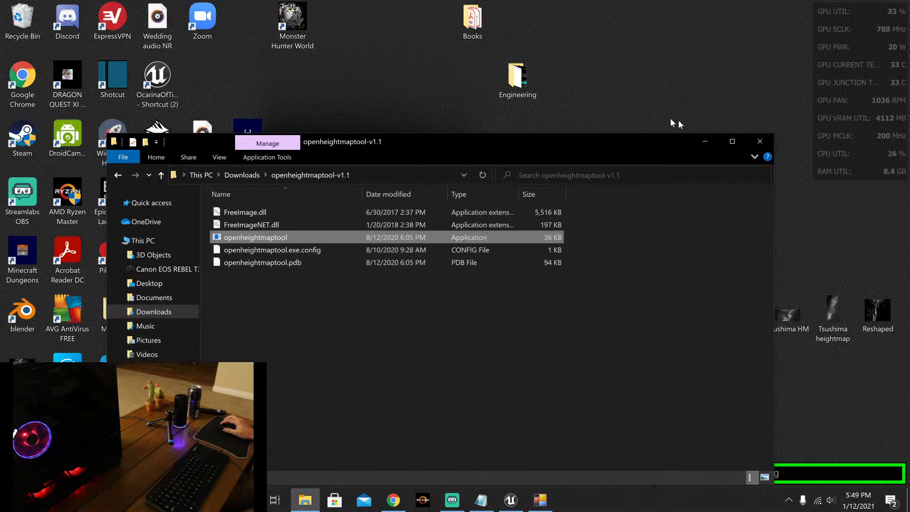
click(704, 141)
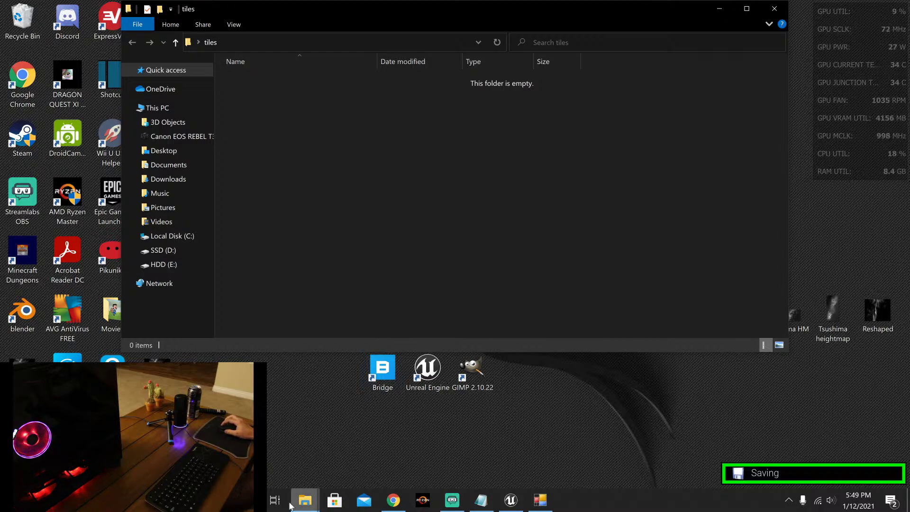
right_click(421, 206)
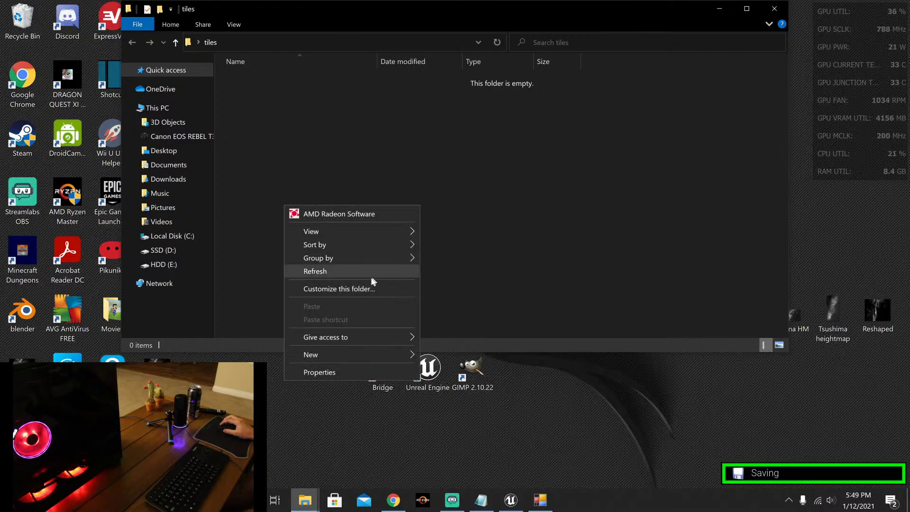
click(368, 273)
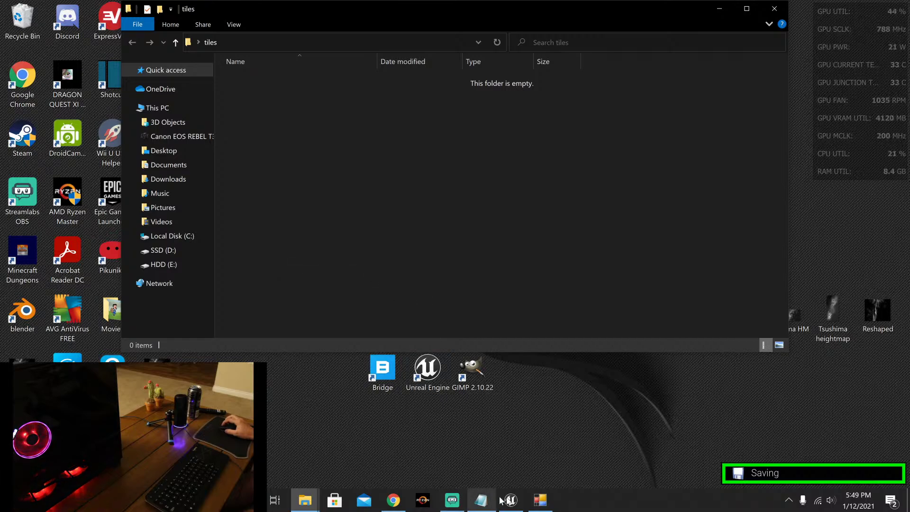
Step: Close Open Heightmap Tool and the tiles folder window
click(540, 499)
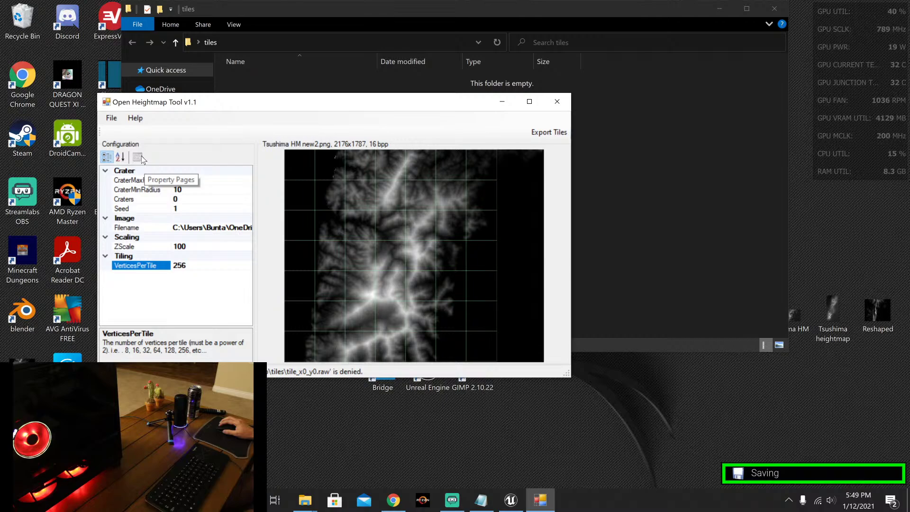
click(112, 118)
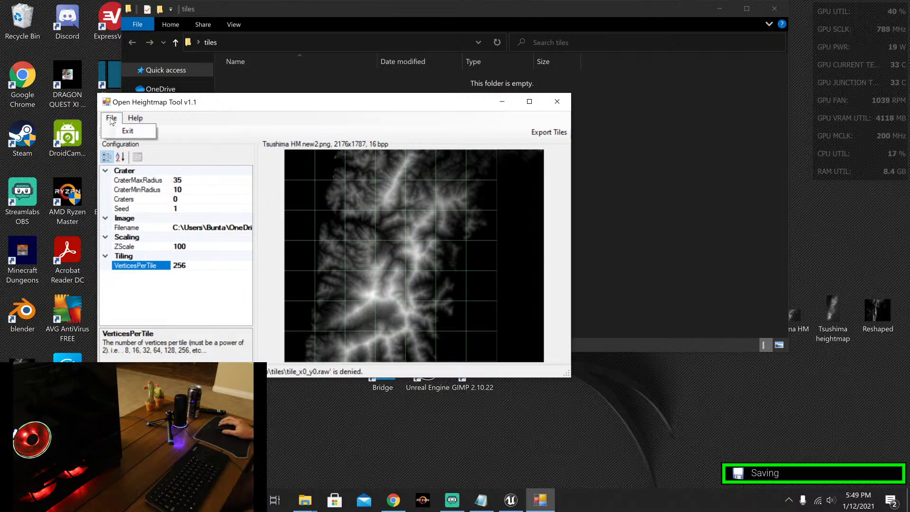
mouse_move(135, 117)
click(189, 107)
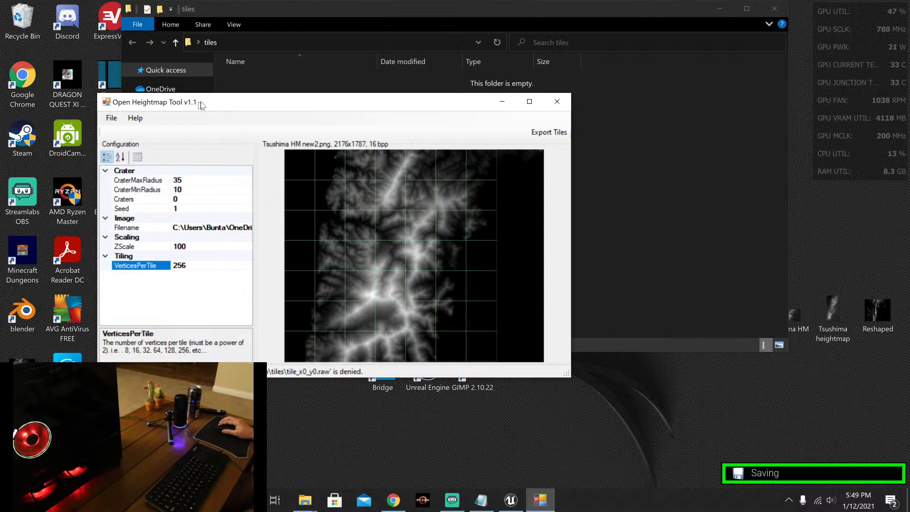
click(556, 101)
click(774, 8)
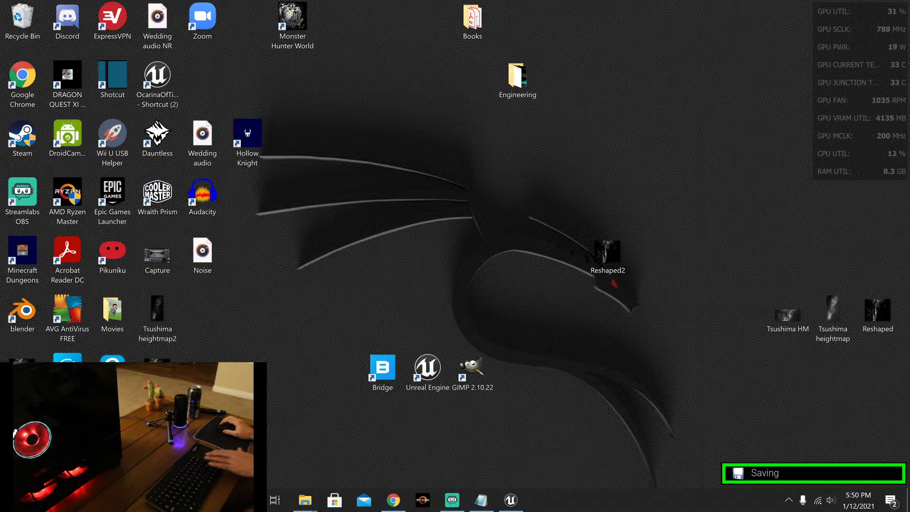
Step: Copy the Tsushima HM new2 image from the desktop
key(shift+F10)
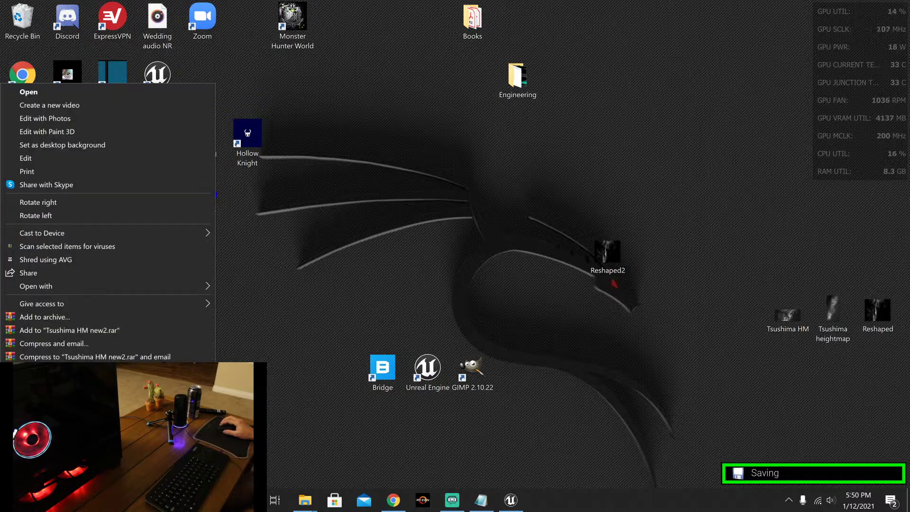
key(Escape)
key(shift+F10)
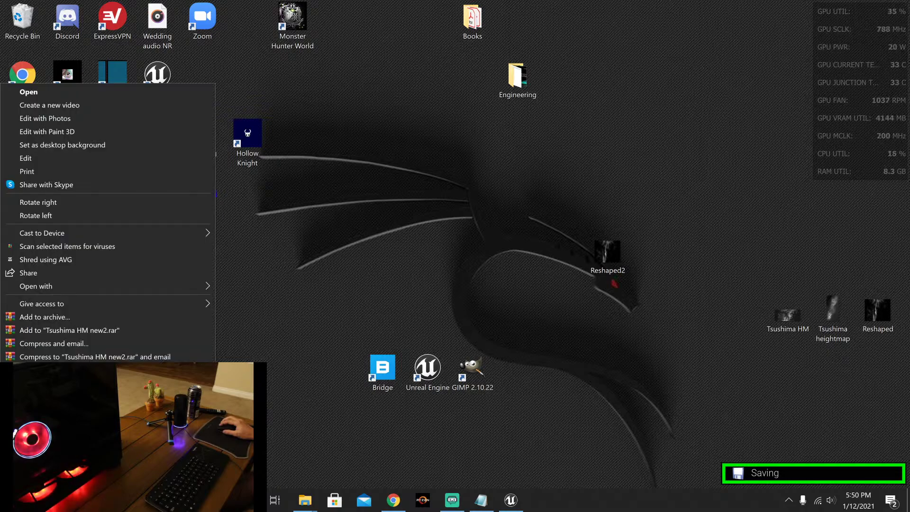
key(Escape)
Step: Create a folder named New Tiles in the Downloads folder
mouse_move(305, 500)
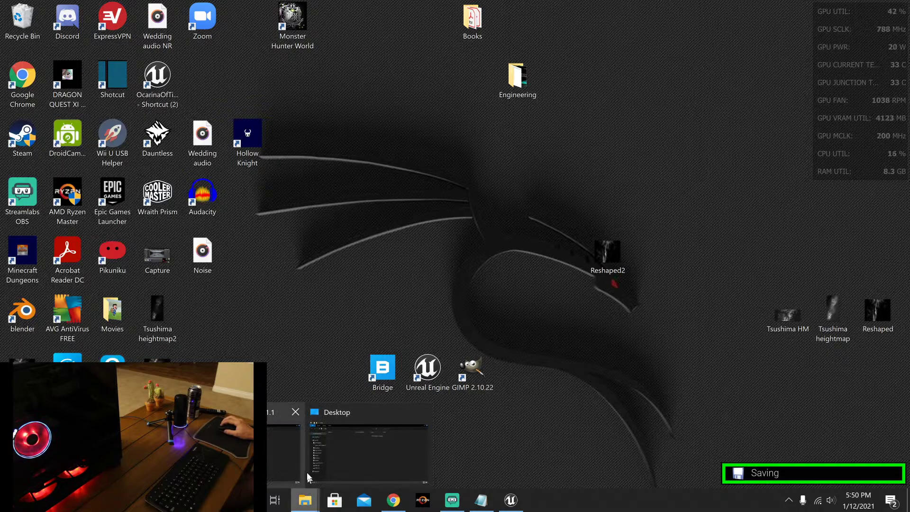
click(256, 441)
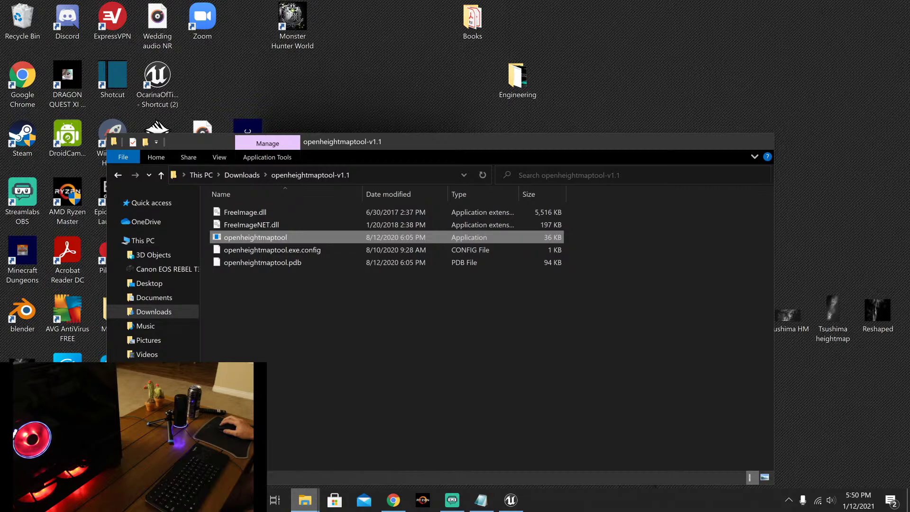
click(161, 176)
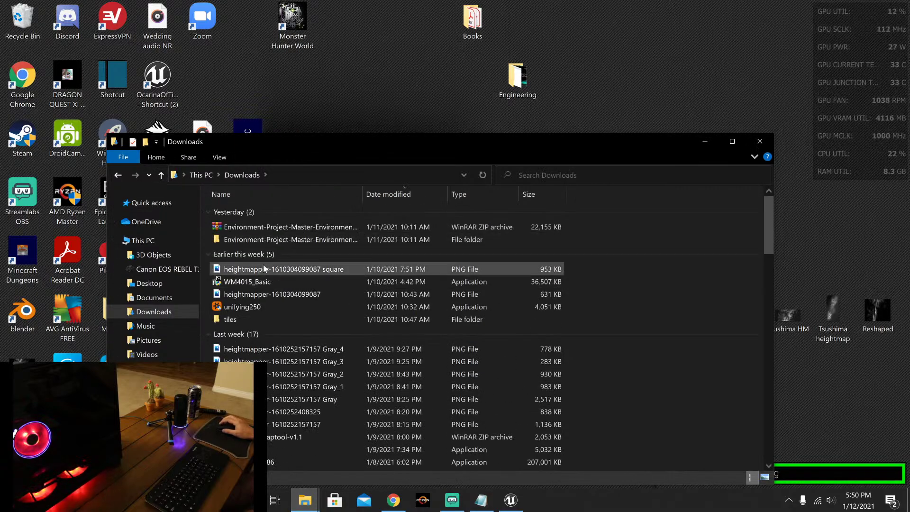
right_click(607, 233)
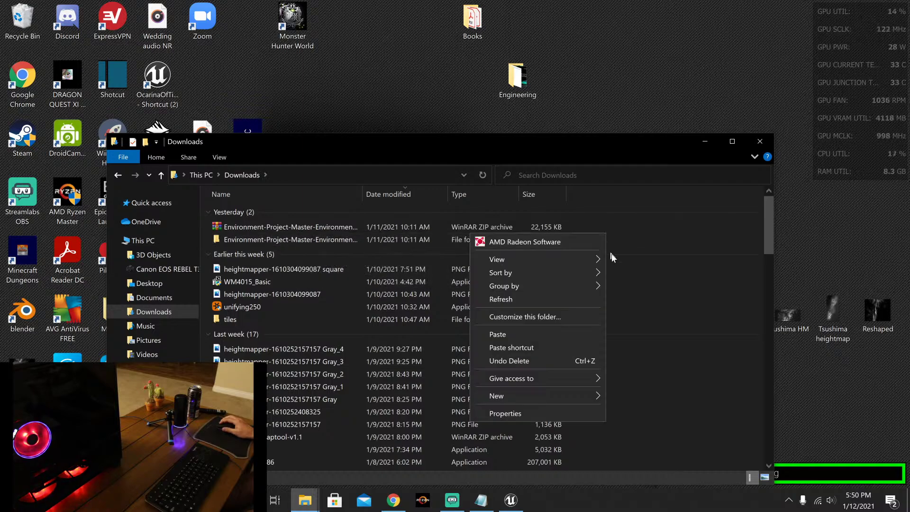
mouse_move(539, 393)
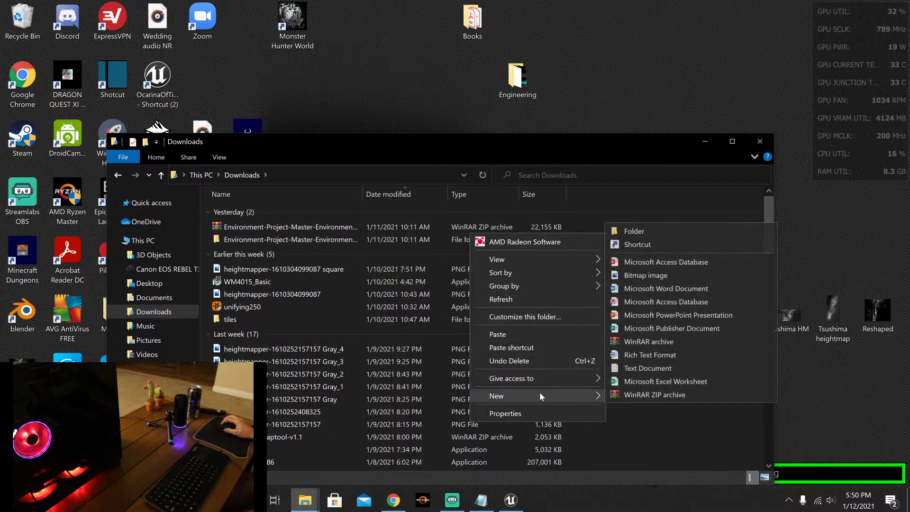
click(684, 231)
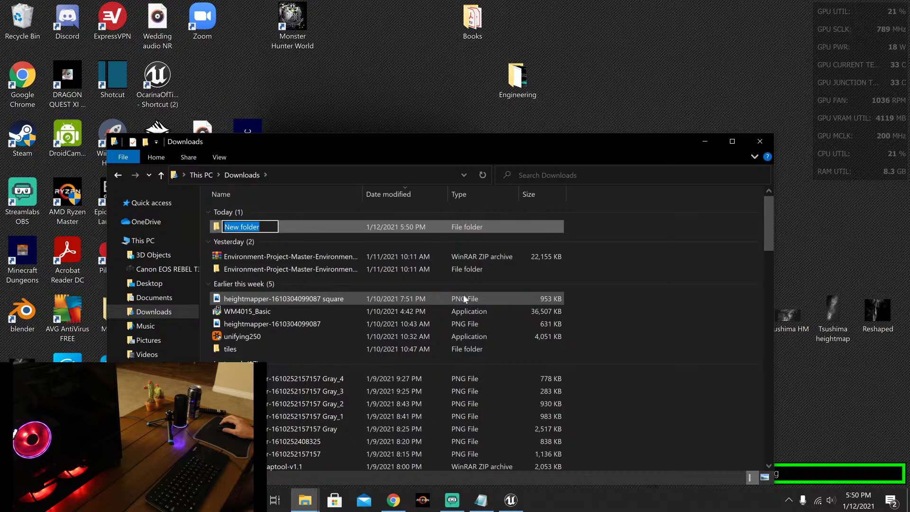
text(New)
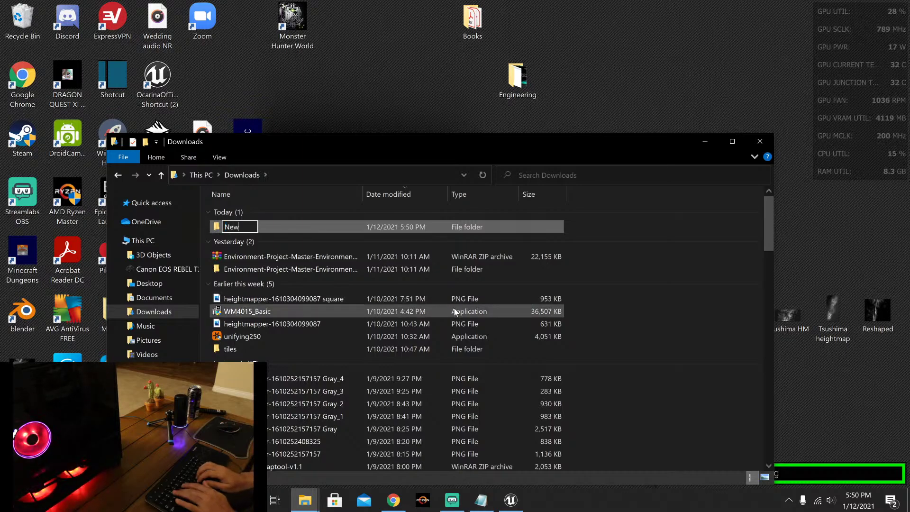
text( Tiles)
key(Return)
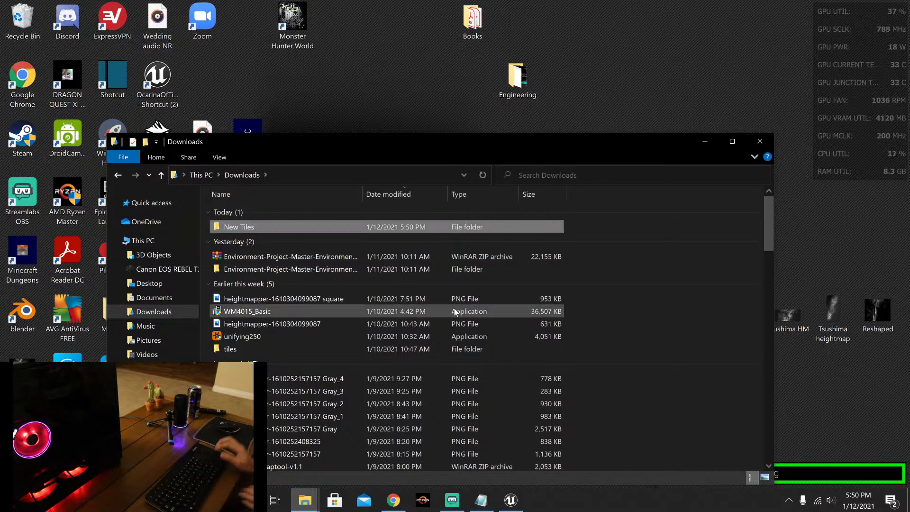
Step: Open the New Tiles folder and paste the Tsushima HM new2 image into it
double_click(260, 225)
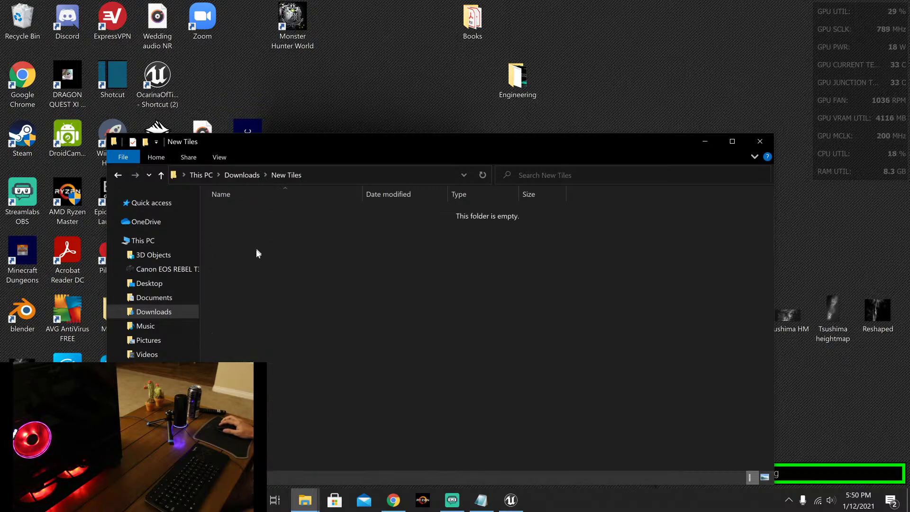
right_click(255, 252)
click(179, 353)
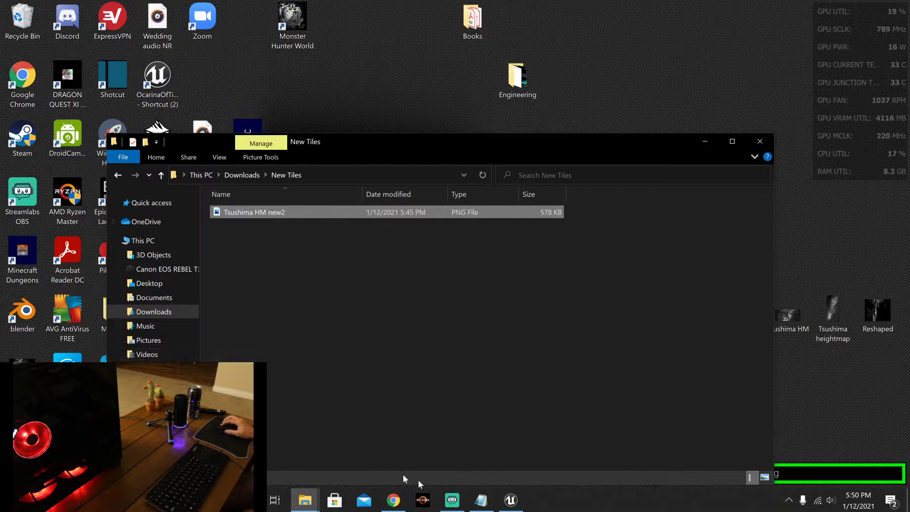
Step: Launch openheightmaptool from the openheightmaptool-v1.1 folder in Downloads
click(147, 312)
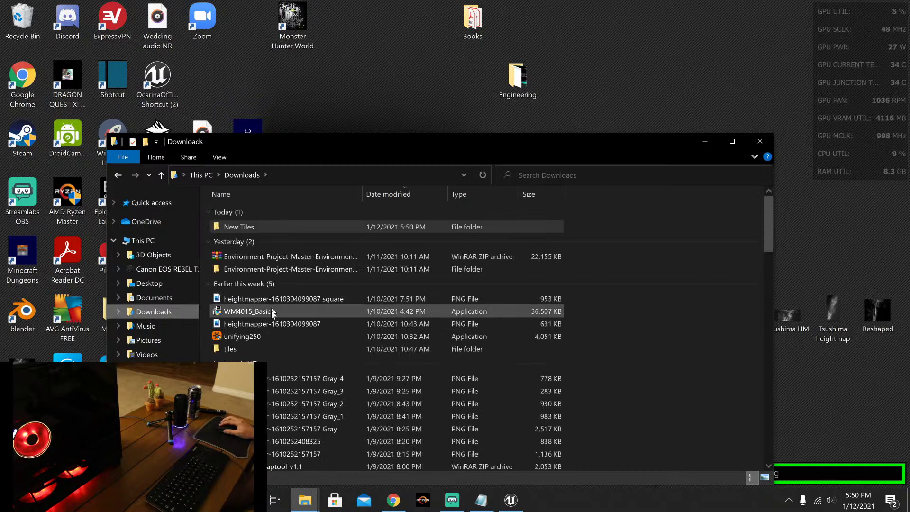
right_drag(271, 353, 310, 346)
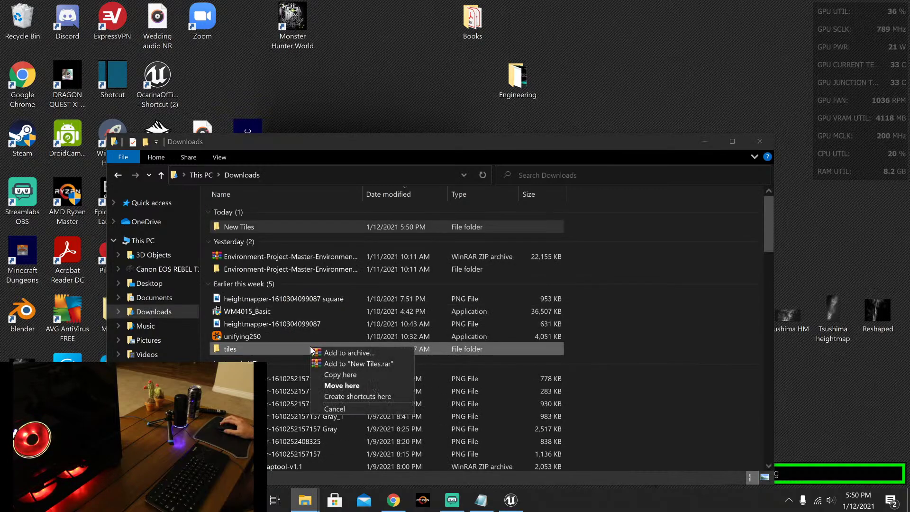
click(612, 303)
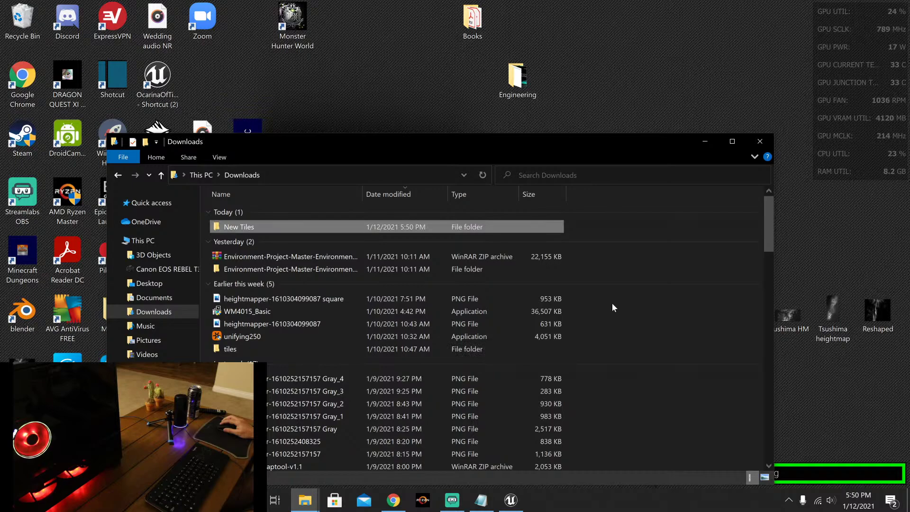
scroll(312, 333, down, 6)
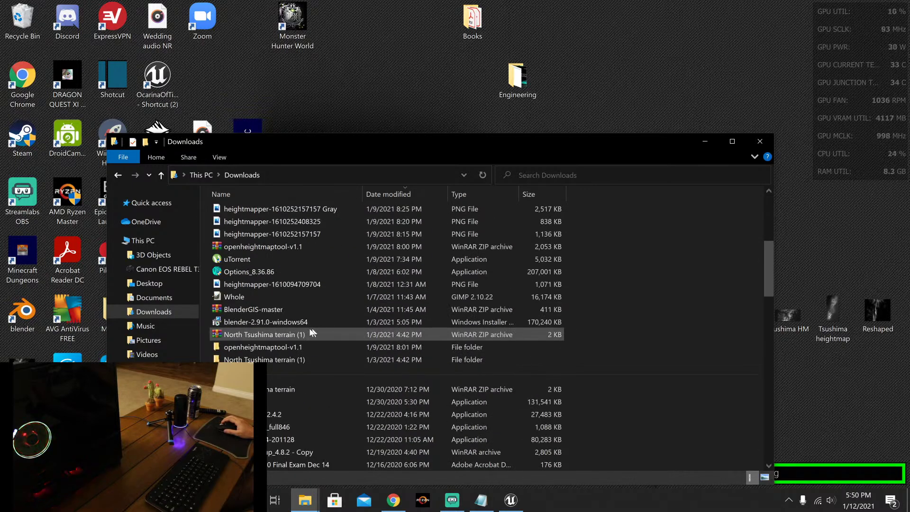
double_click(286, 347)
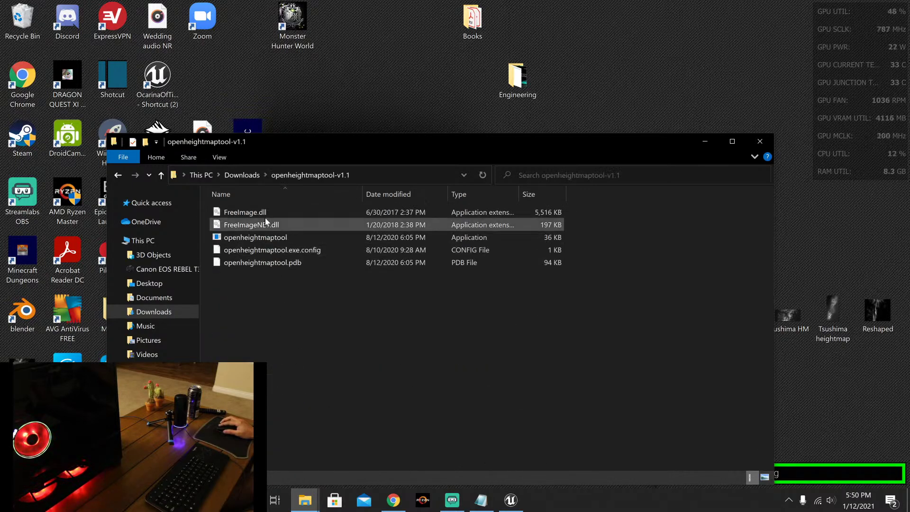
double_click(262, 240)
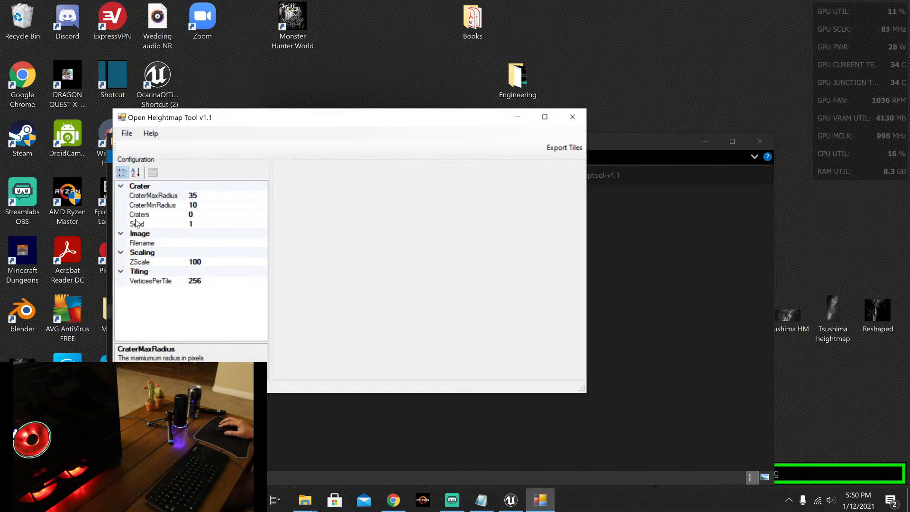
Step: Load the Tsushima HM new2 image from the New Tiles folder in Downloads as the heightmap
click(145, 244)
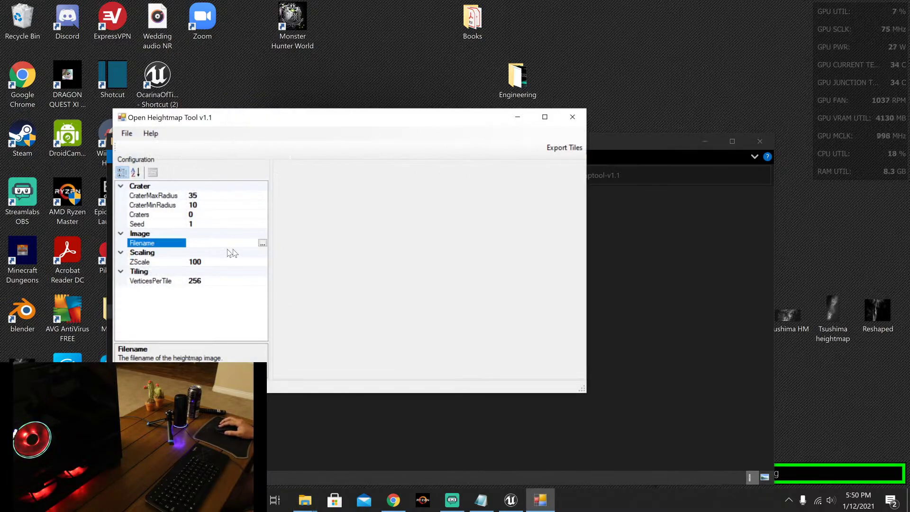
click(255, 243)
click(262, 244)
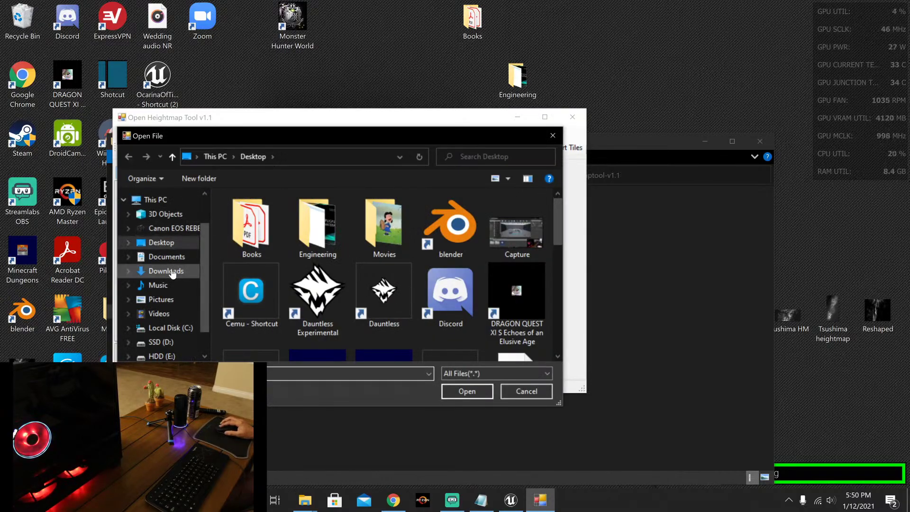
click(167, 271)
double_click(253, 228)
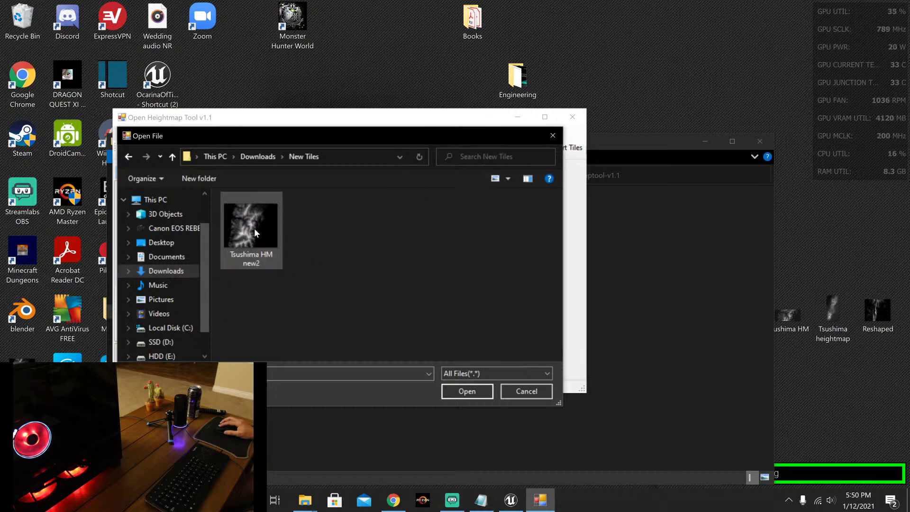
double_click(255, 228)
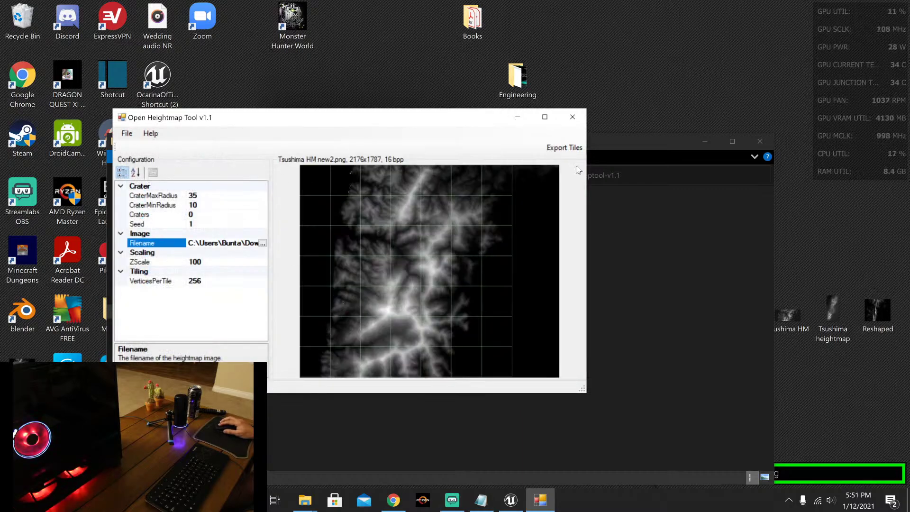
Step: Export the heightmap tiles and check the exported files in the tiles folder inside New Tiles
click(565, 147)
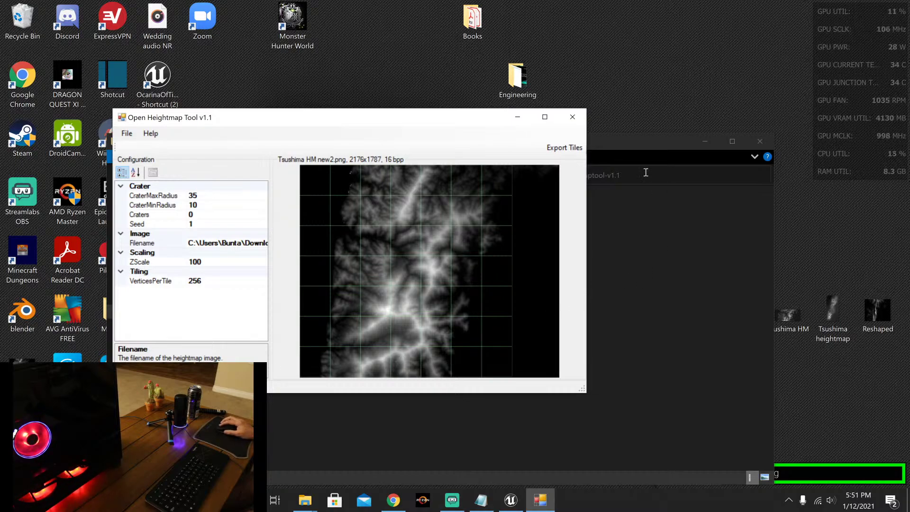
click(639, 244)
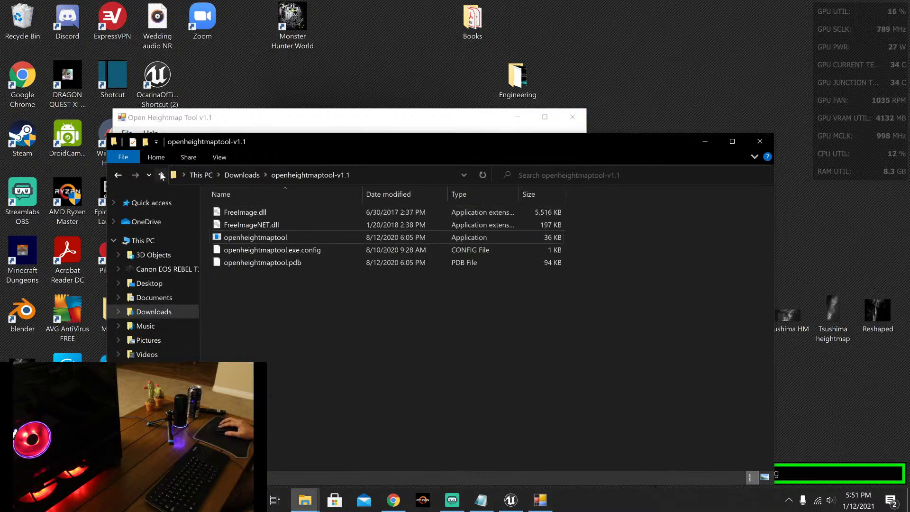
click(161, 175)
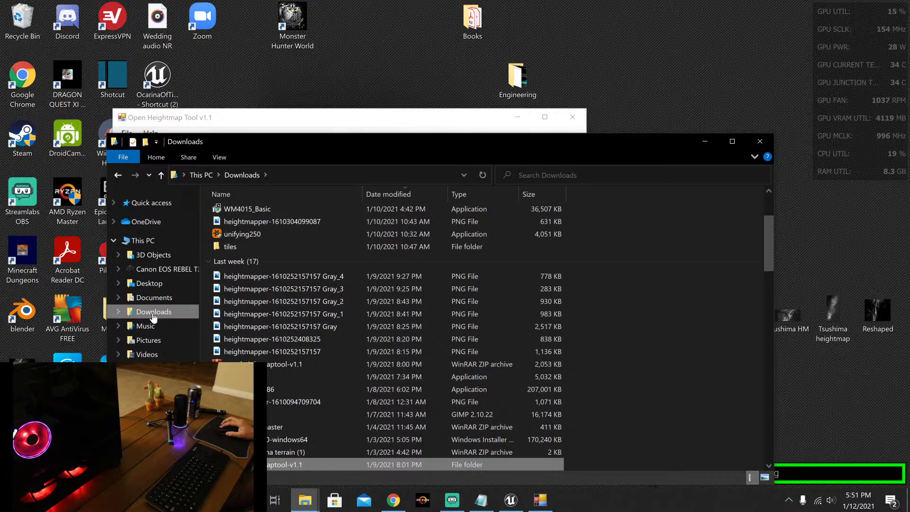
double_click(278, 226)
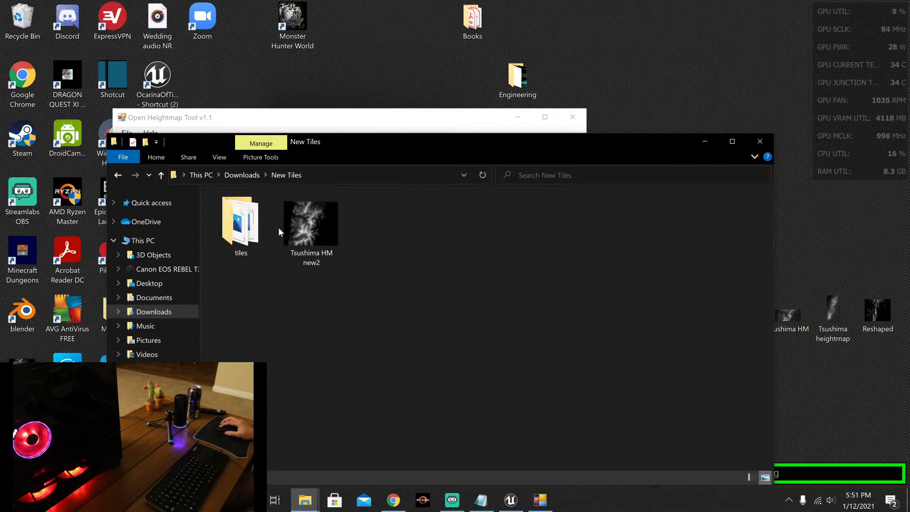
double_click(225, 238)
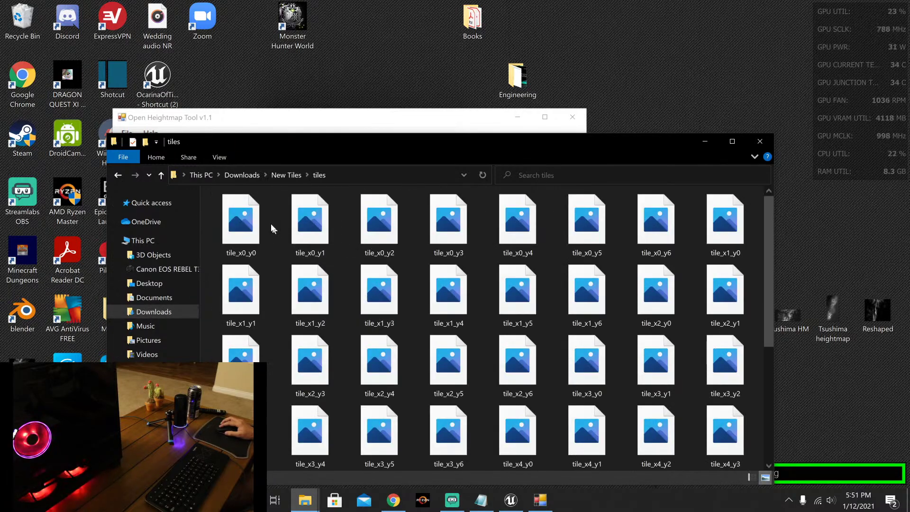
drag(766, 299, 760, 431)
Step: Switch to Unreal Editor and hide the WaterMeshActor in the level
click(510, 500)
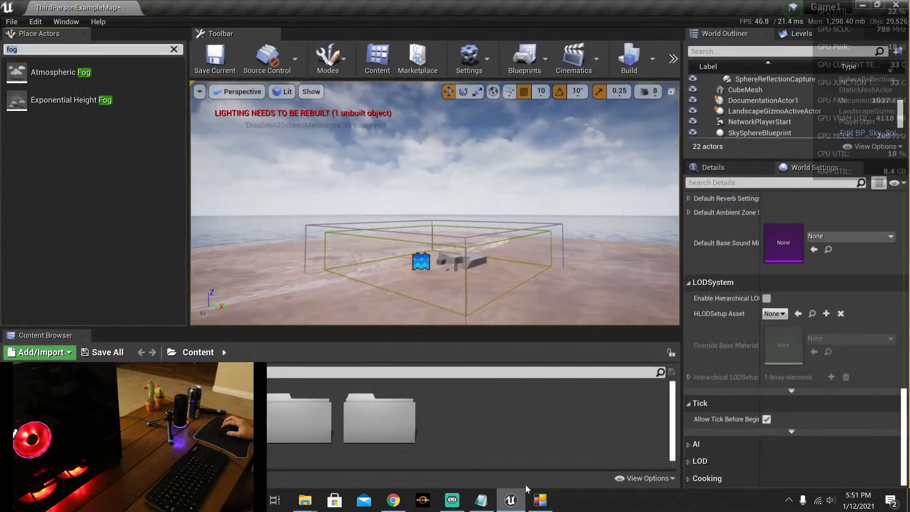
right_drag(462, 273, 489, 267)
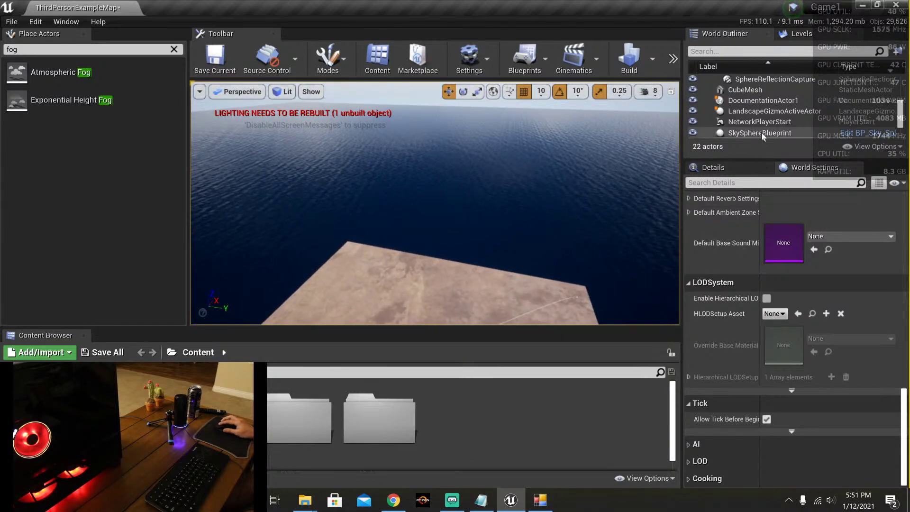
scroll(771, 111, down, 3)
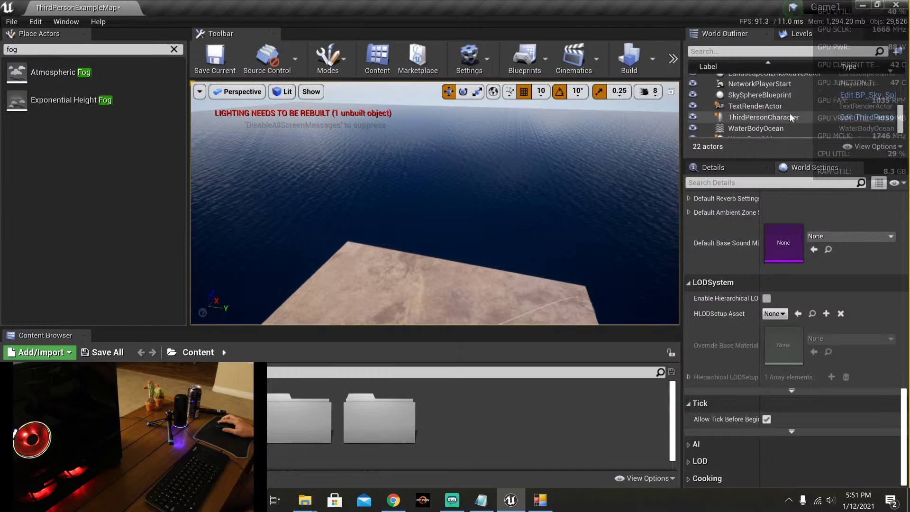
click(753, 110)
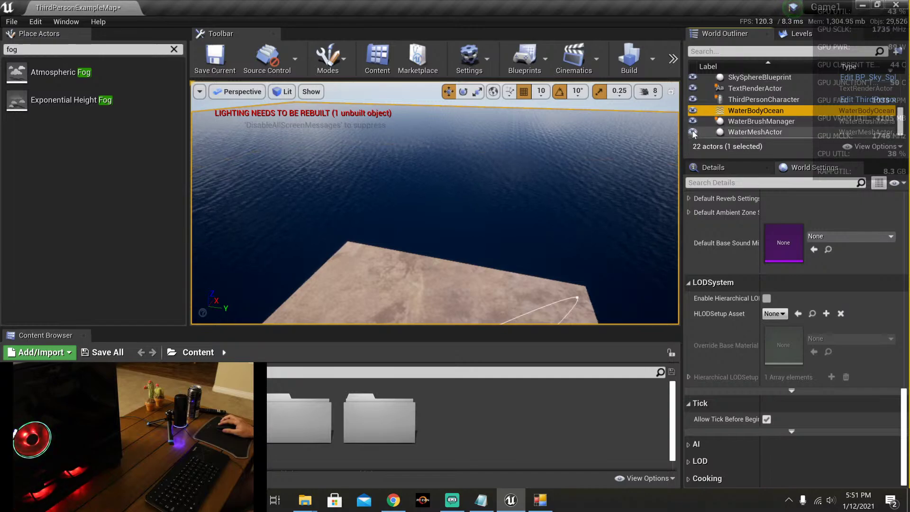
click(692, 131)
click(692, 131)
click(692, 130)
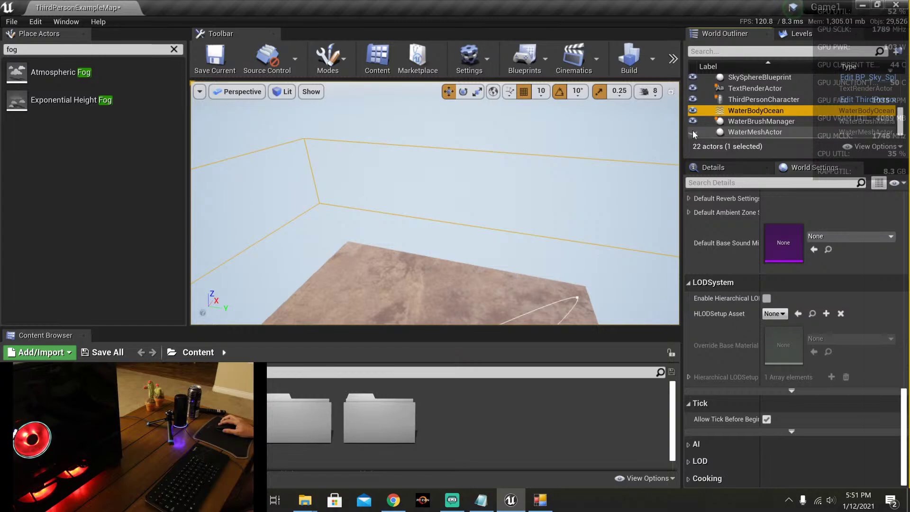
click(692, 132)
click(692, 132)
click(693, 132)
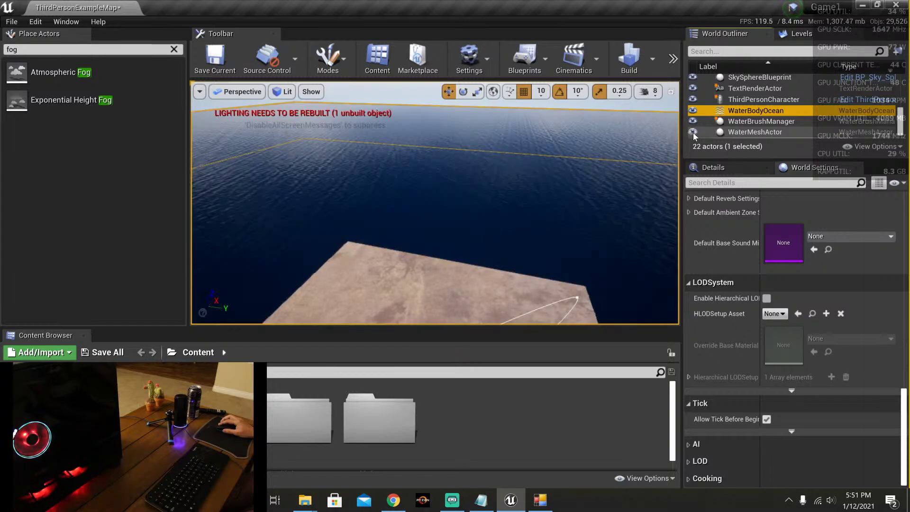
click(692, 132)
click(692, 132)
click(692, 132)
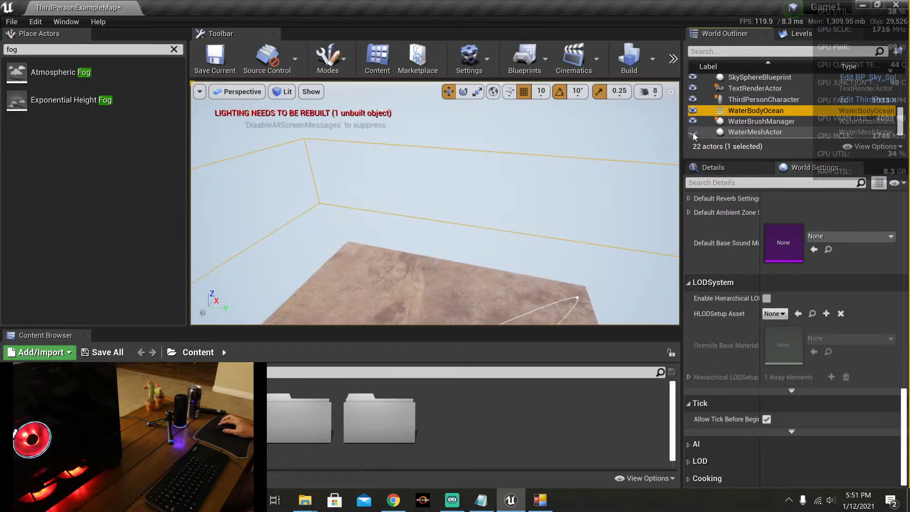
Step: Start importing a tiled landscape into the levels of the current map
right_drag(426, 191, 501, 159)
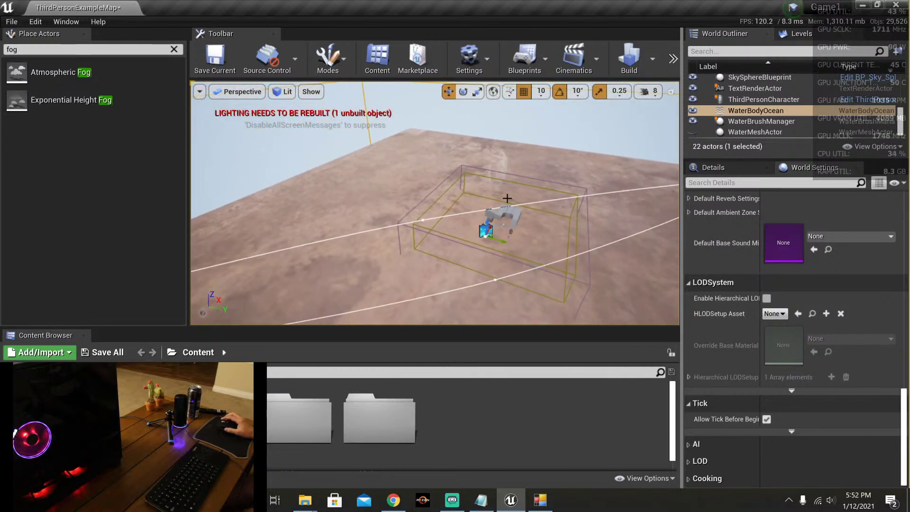
mouse_move(611, 164)
right_down()
mouse_move(614, 142)
mouse_move(611, 165)
right_up()
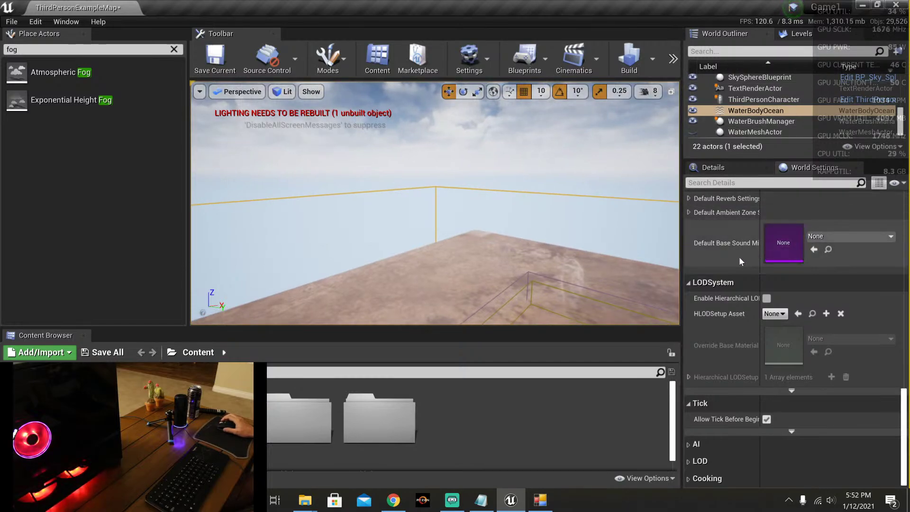
scroll(738, 257, up, 8)
scroll(722, 263, up, 5)
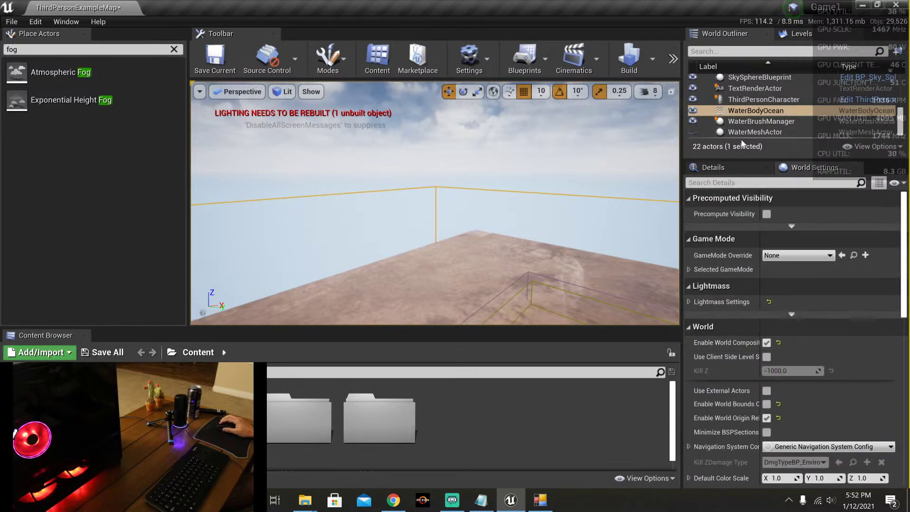
click(794, 37)
click(720, 53)
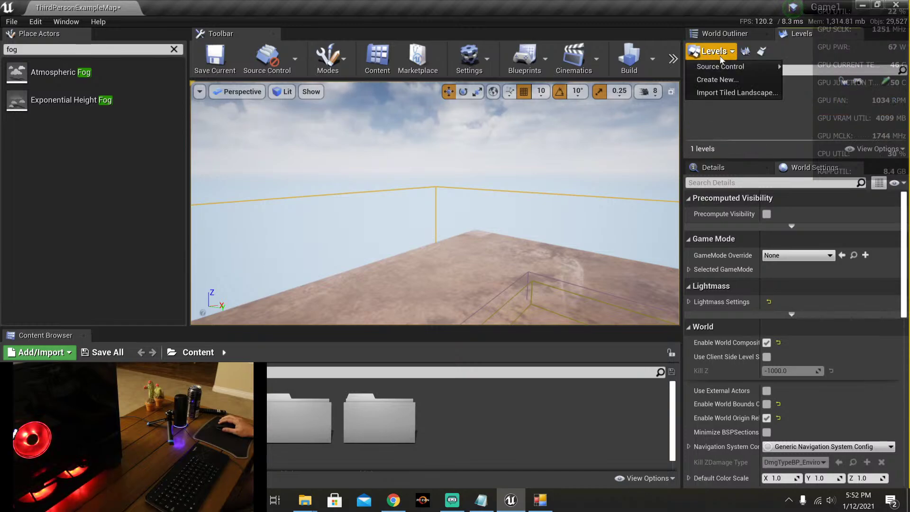
click(726, 92)
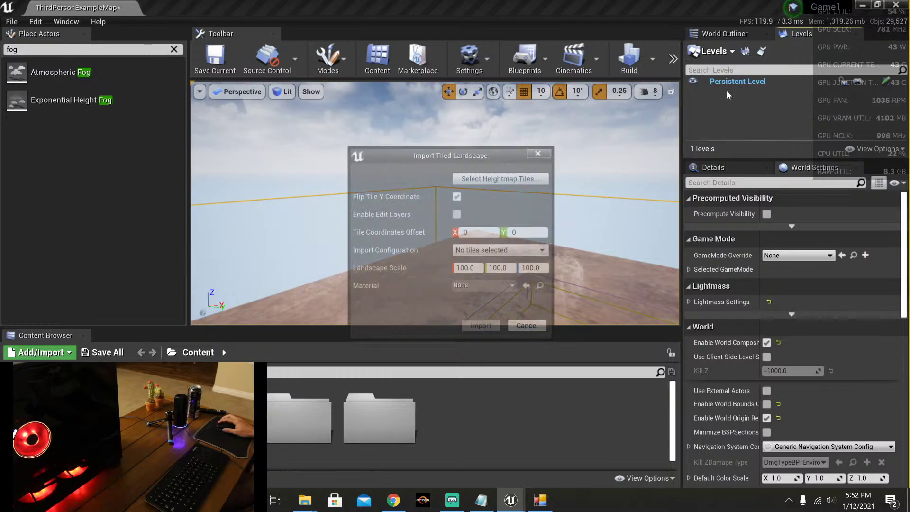
Step: Browse for the heightmap tiles in the tiles folder inside Downloads > New Tiles
click(498, 182)
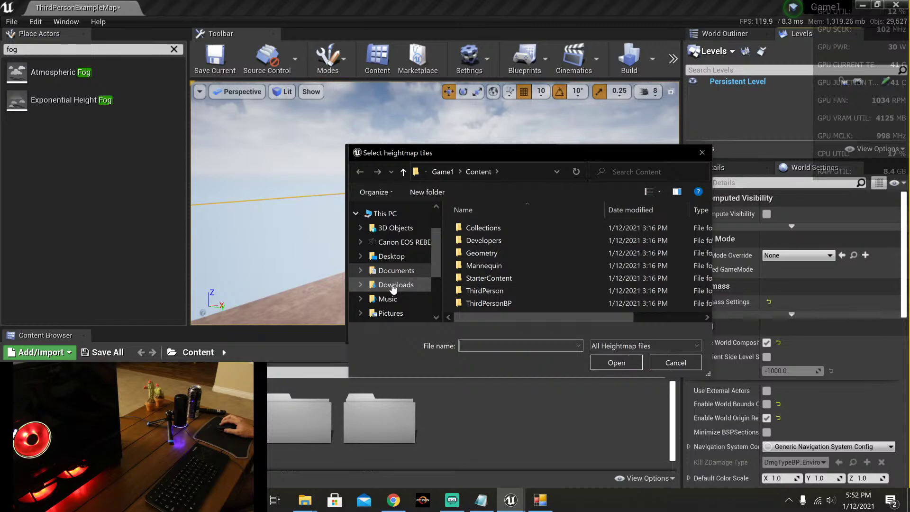
click(394, 284)
double_click(520, 241)
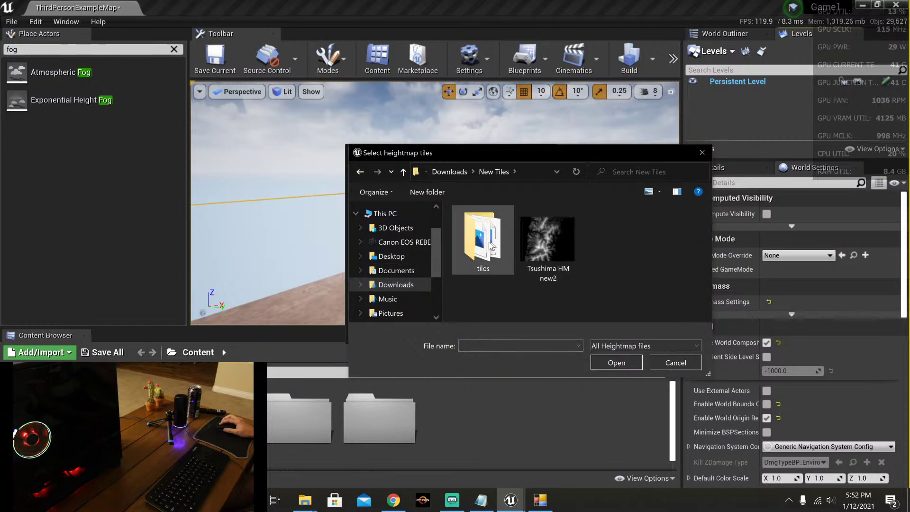
double_click(482, 244)
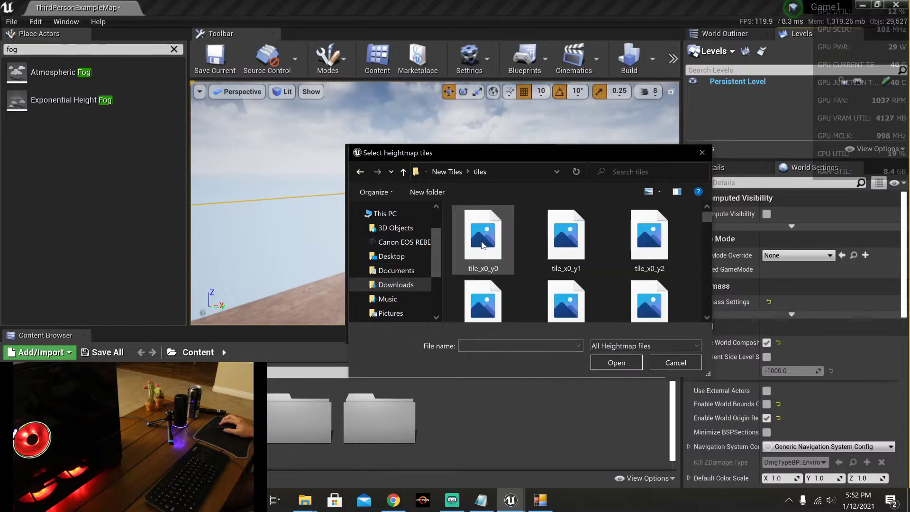
key(ctrl+a)
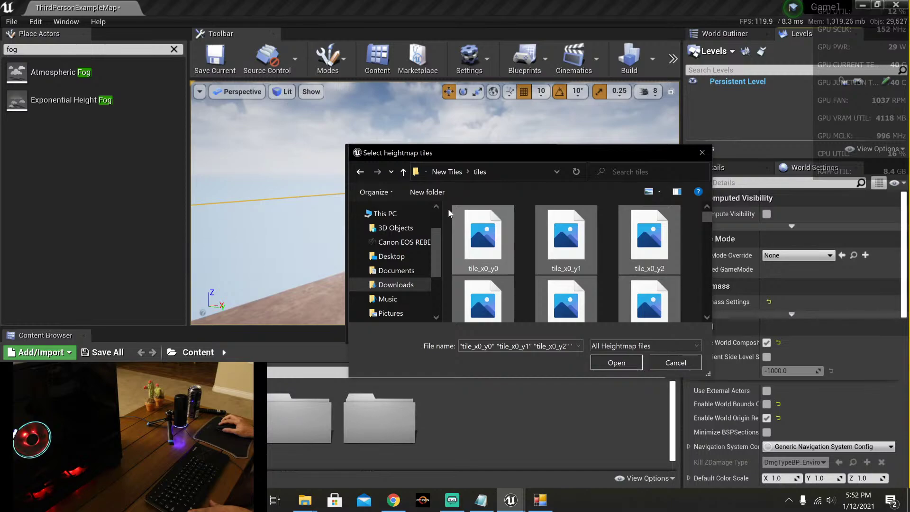
drag(447, 209, 687, 251)
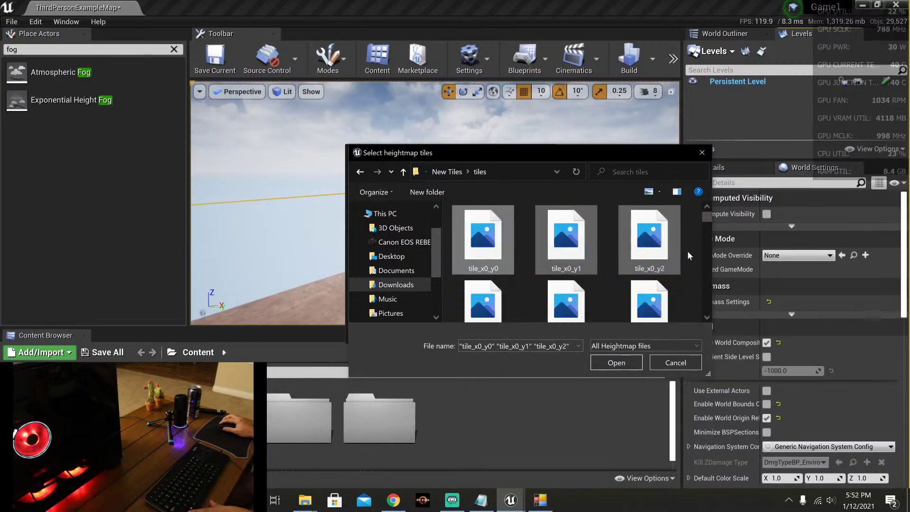
click(687, 251)
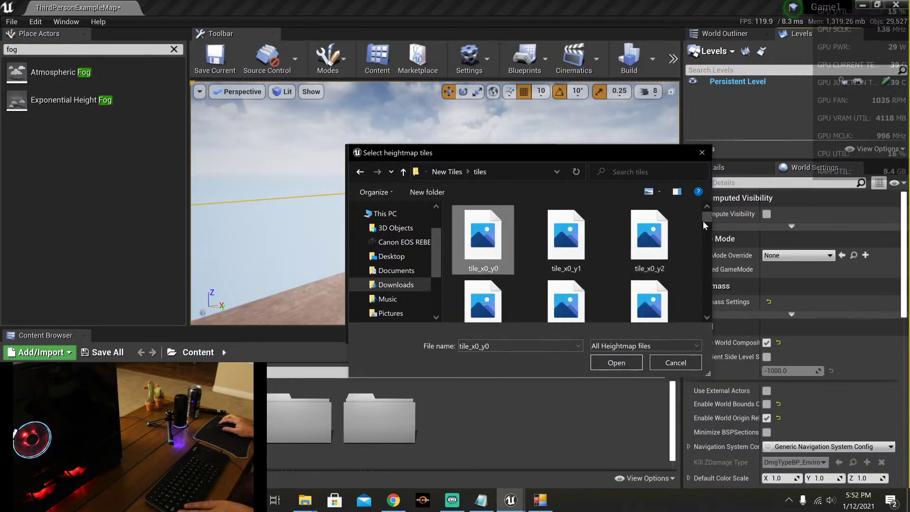
drag(705, 220, 707, 309)
shift+click(501, 291)
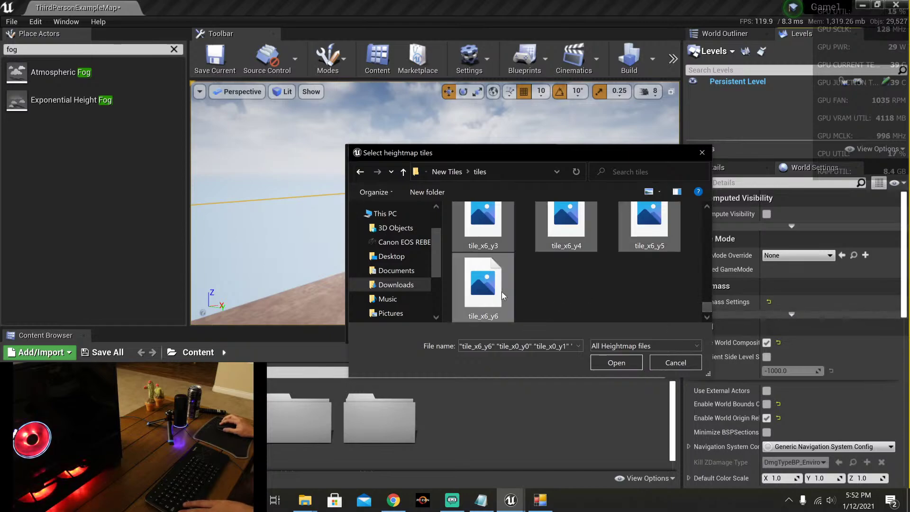
scroll(584, 297, up, 10)
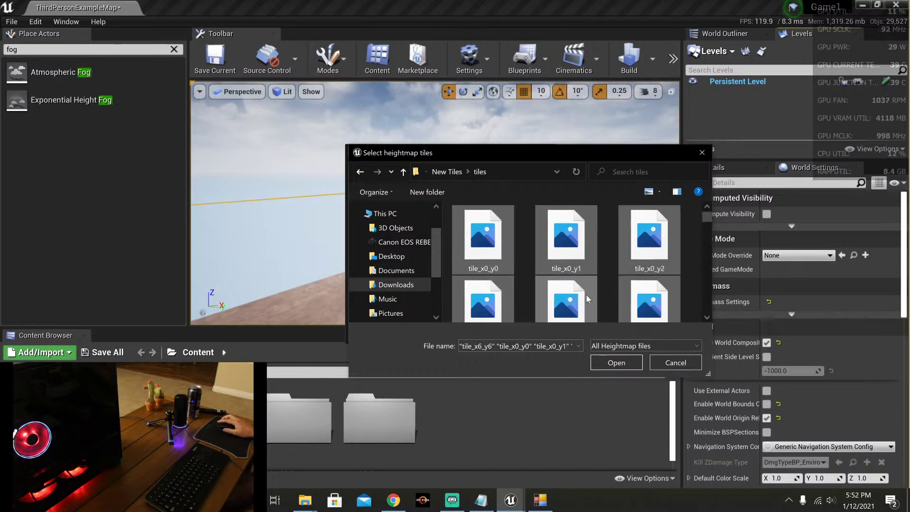
click(499, 239)
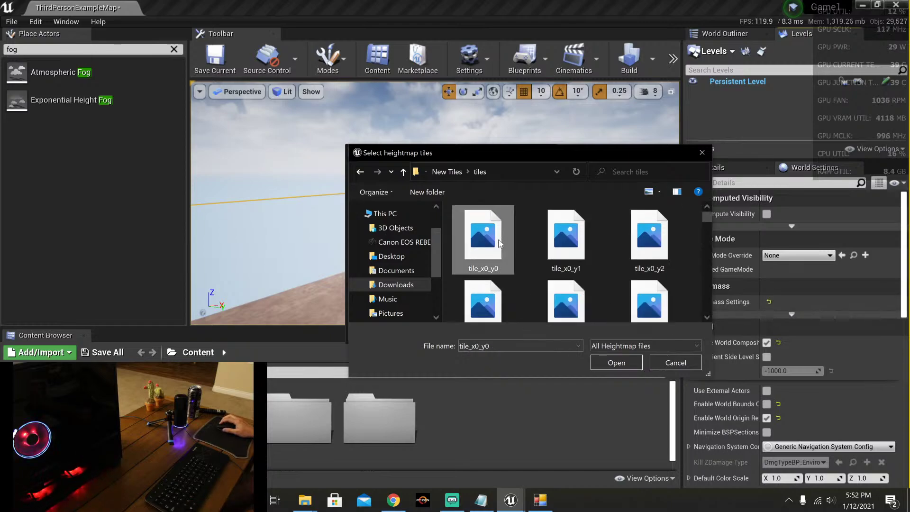
ctrl+click(561, 247)
ctrl+click(637, 242)
scroll(497, 289, down, 1)
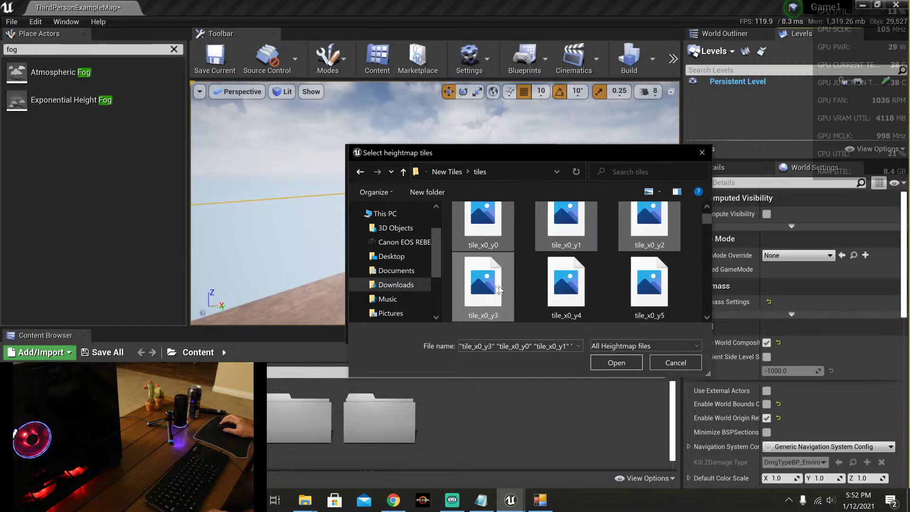
ctrl+click(497, 290)
ctrl+click(569, 292)
ctrl+click(644, 277)
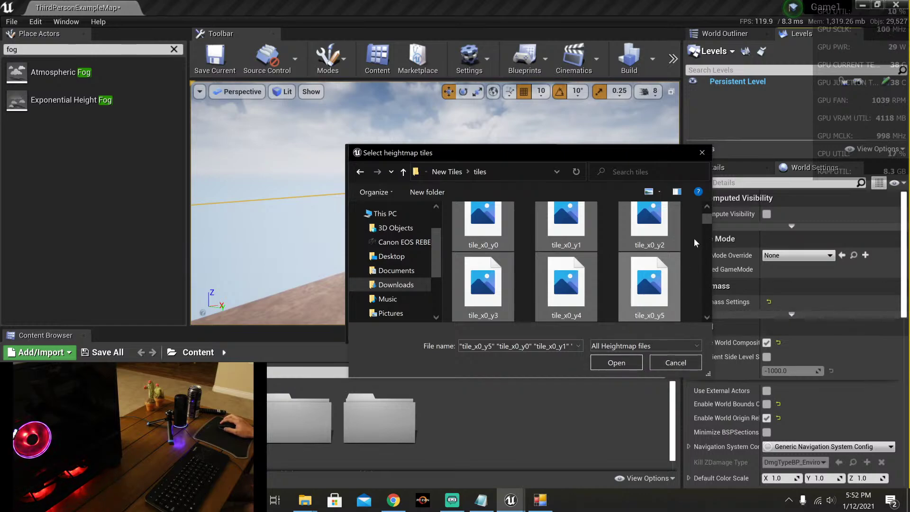
click(688, 265)
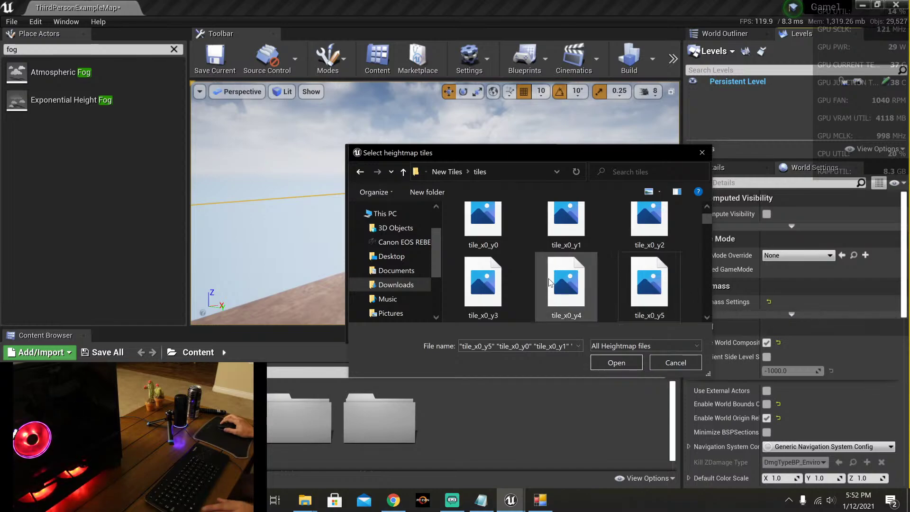
Step: Load all heightmap tiles from the tiles folder into the tiled landscape import and enable edit layers
key(ctrl+a)
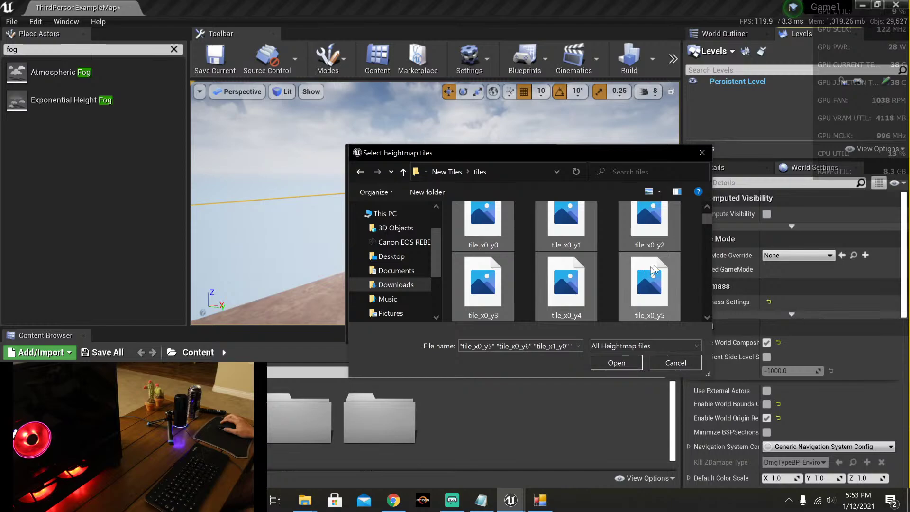
mouse_move(707, 222)
mouse_down()
mouse_move(706, 212)
mouse_move(710, 309)
mouse_move(699, 210)
mouse_up()
click(624, 363)
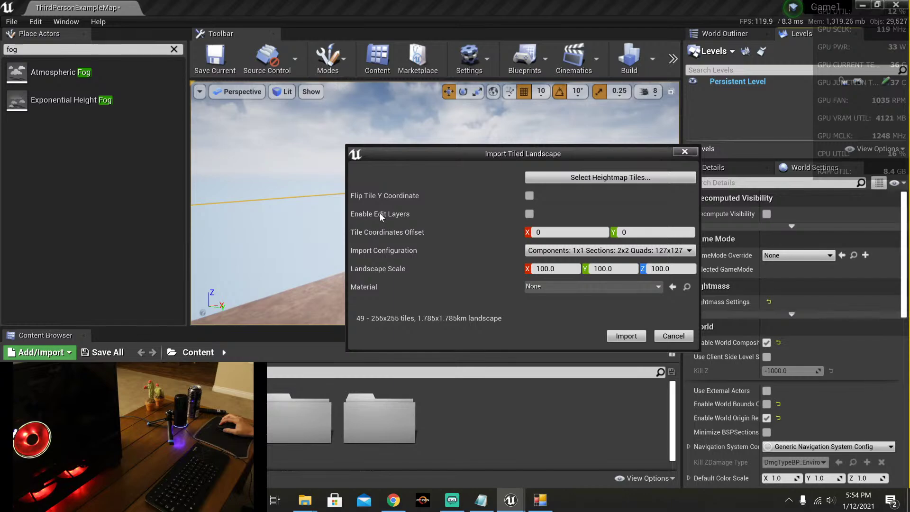
click(529, 214)
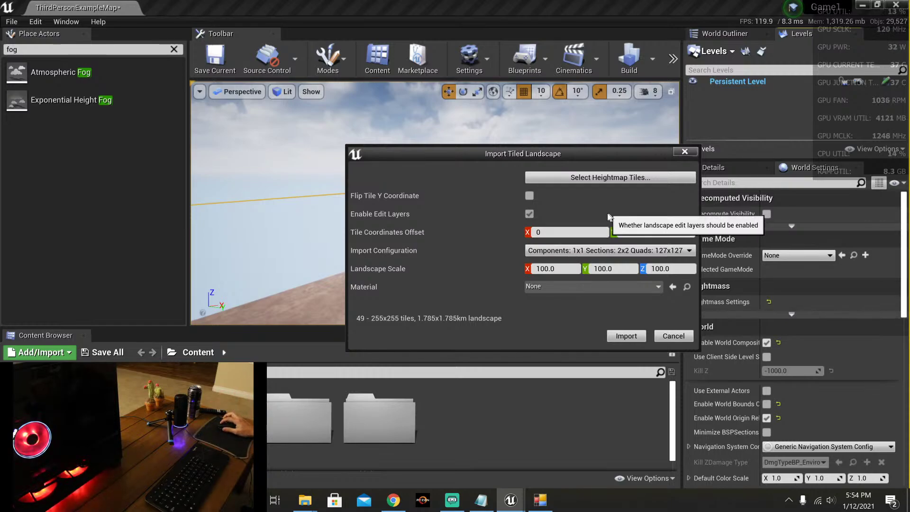
Step: Switch to Open Heightmap Tool to examine the tile grid over the Tsushima heightmap, and close the tool
click(540, 499)
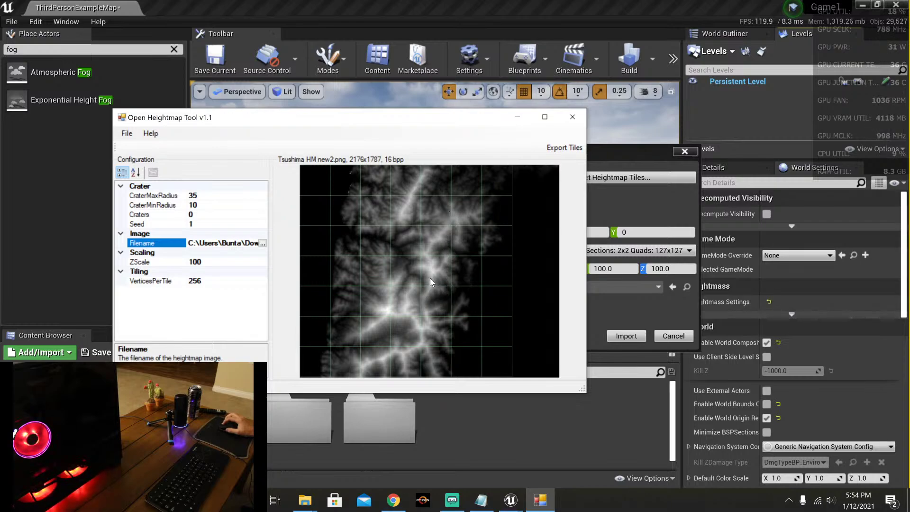
click(578, 124)
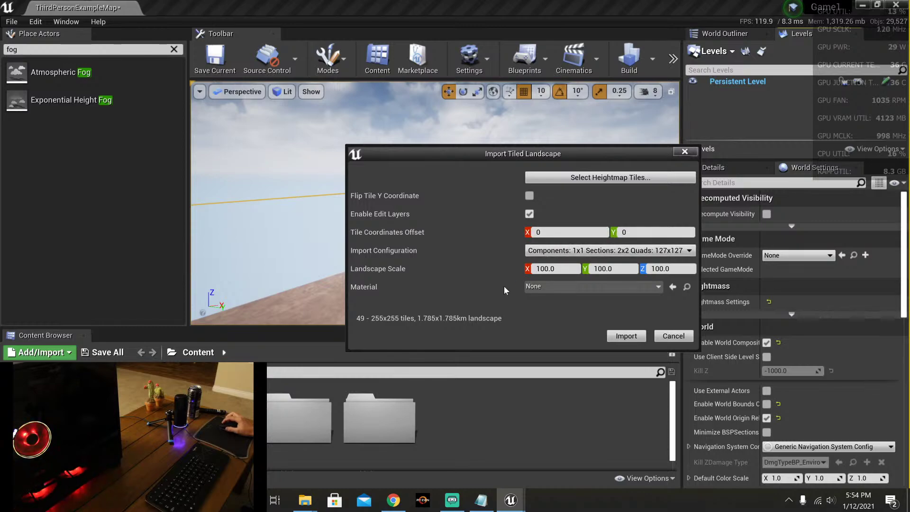
Step: Set the landscape scale of the tiled import to 900 in X and Y and 150 in Z
click(558, 268)
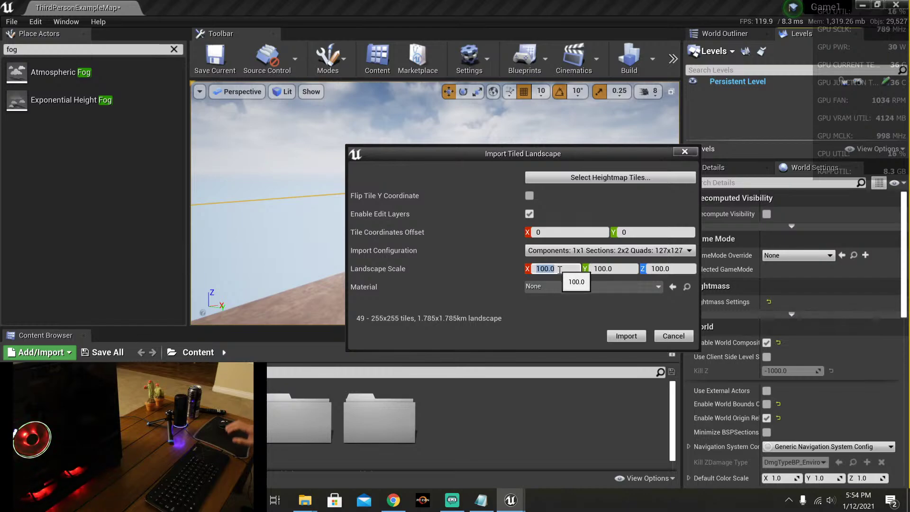
text(900)
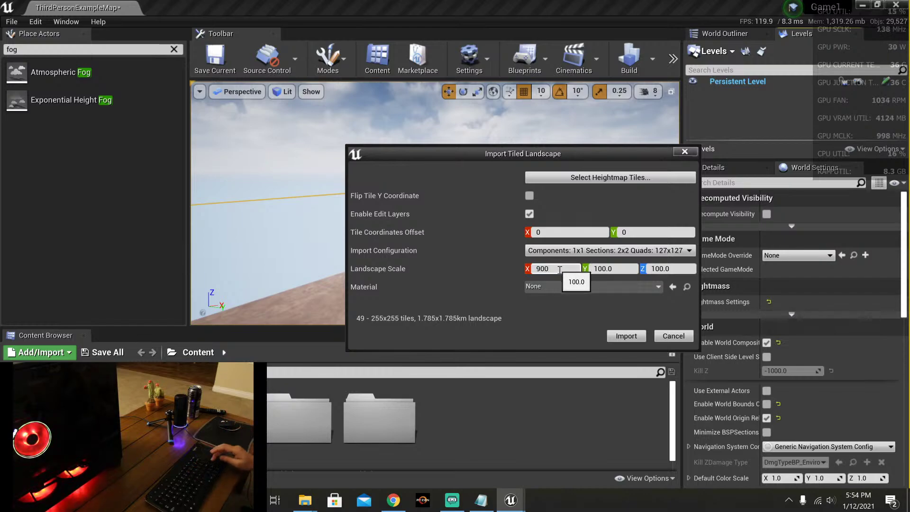
key(Return)
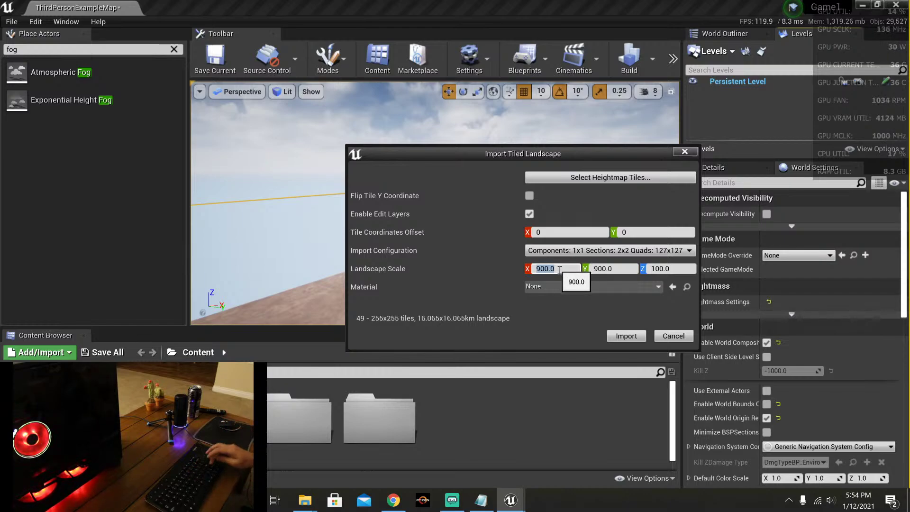
click(681, 270)
text(10)
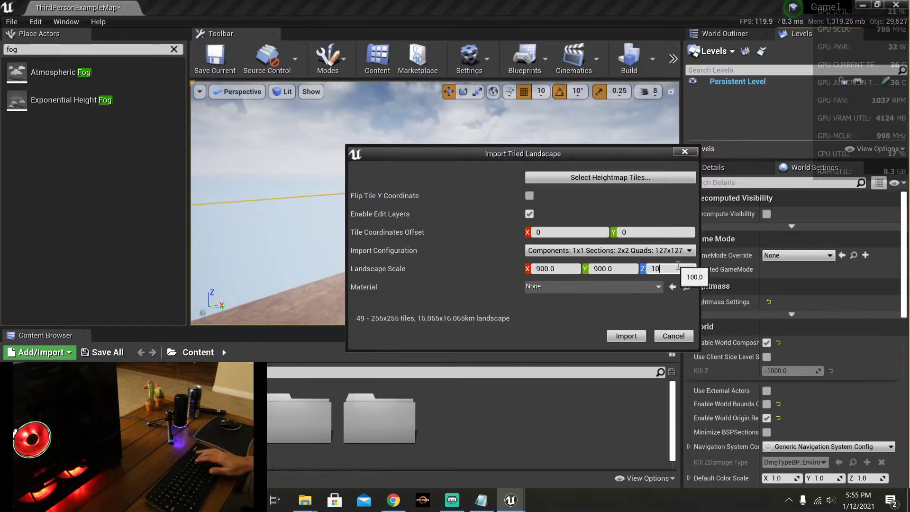
key(BackSpace)
text(50)
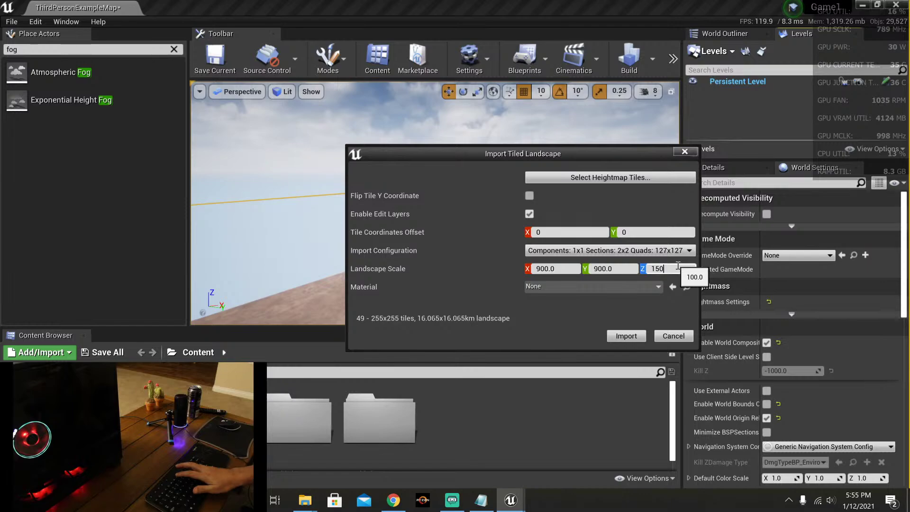
key(Return)
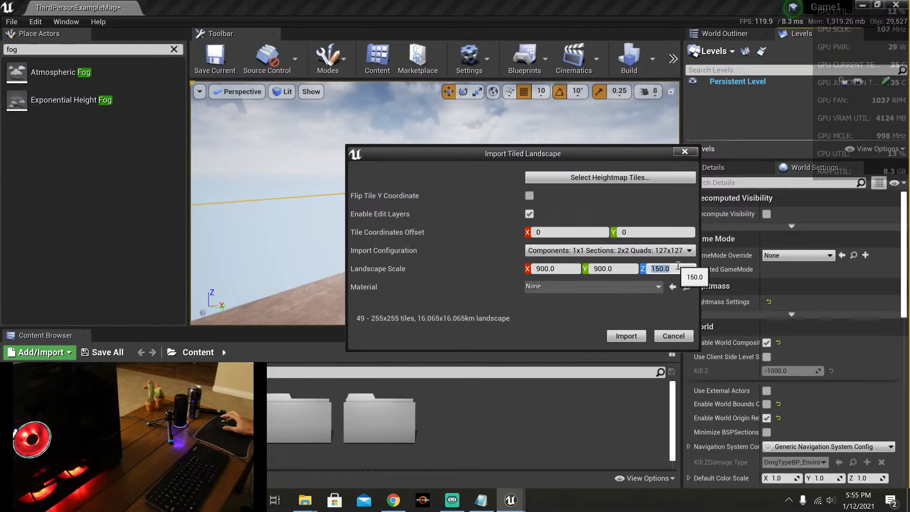
click(550, 288)
click(571, 288)
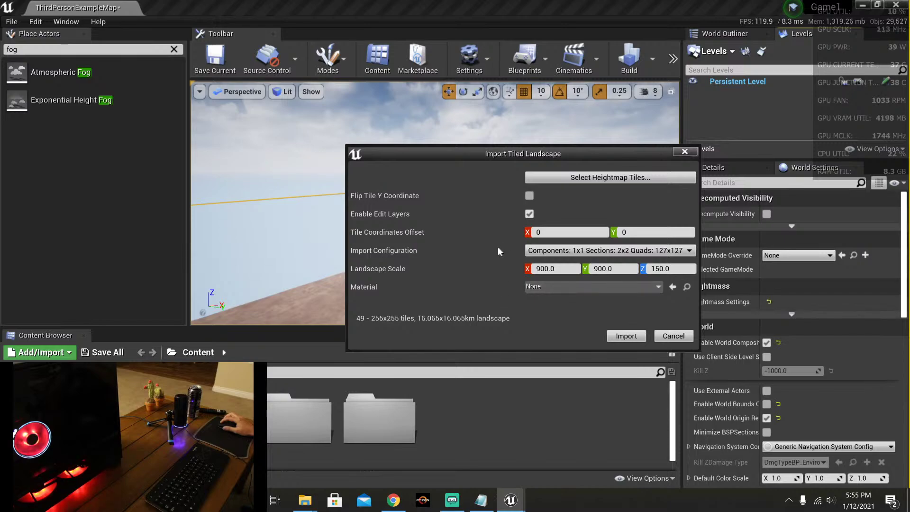
click(568, 289)
click(569, 289)
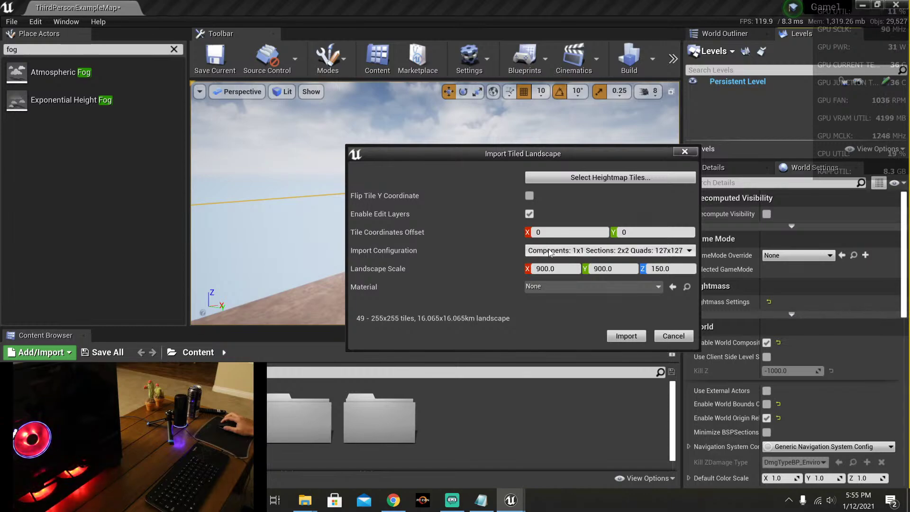
Step: Switch to Chrome, search YouTube for "unreal sensei" and look through the landscape material tutorials
click(393, 500)
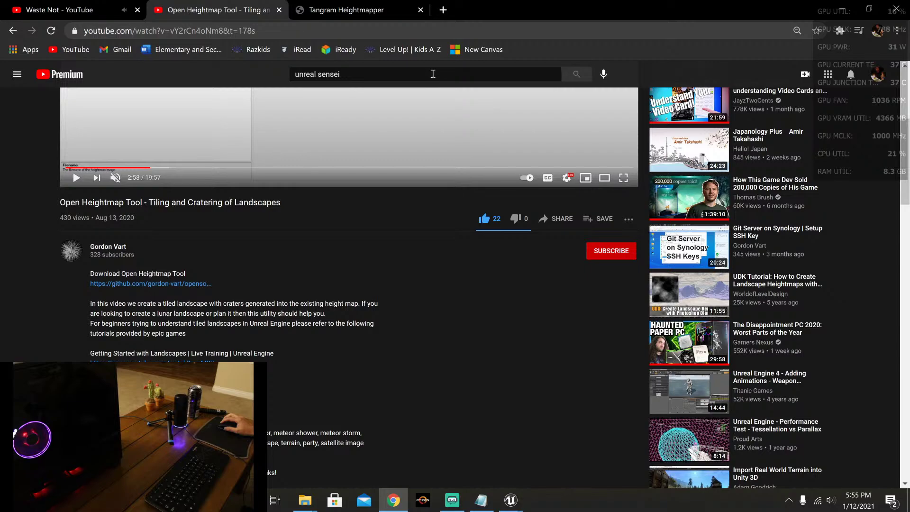
drag(433, 73, 284, 82)
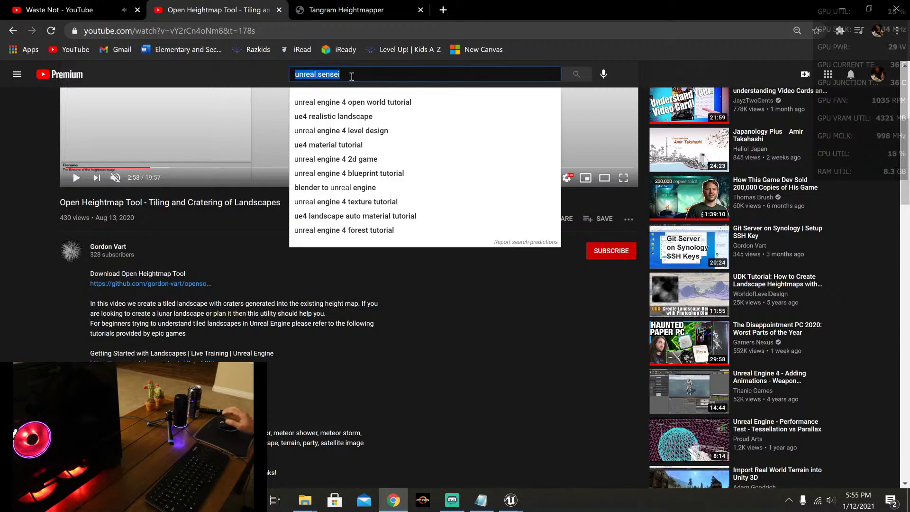
key(Return)
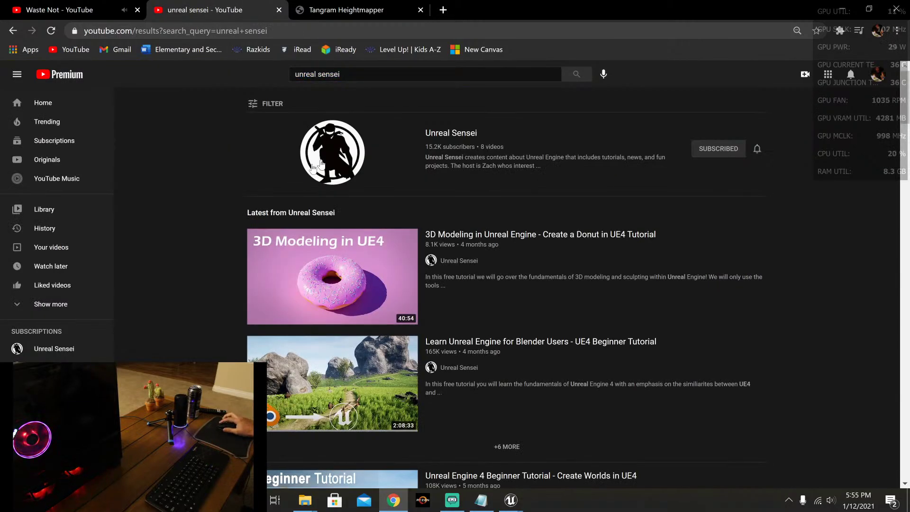
scroll(818, 290, down, 6)
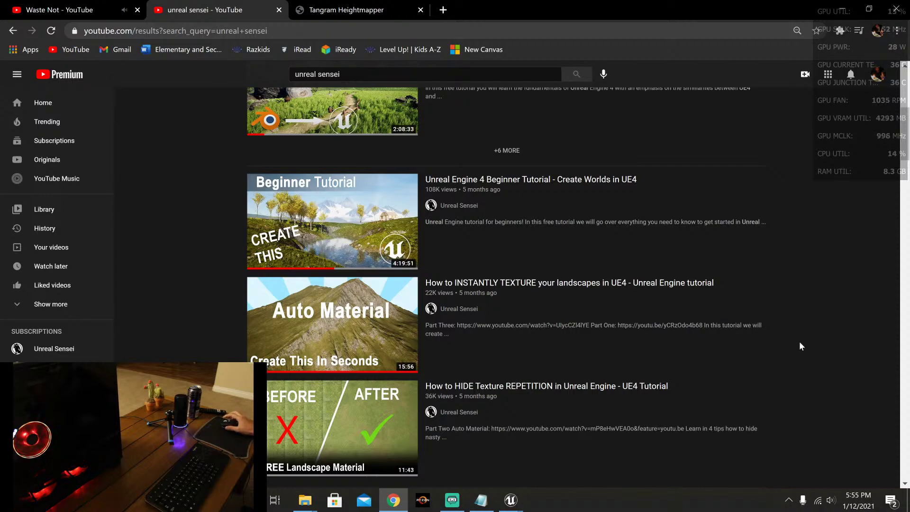
Step: Switch back to Unreal Editor and import the tiled landscape with the material left at None
mouse_move(515, 509)
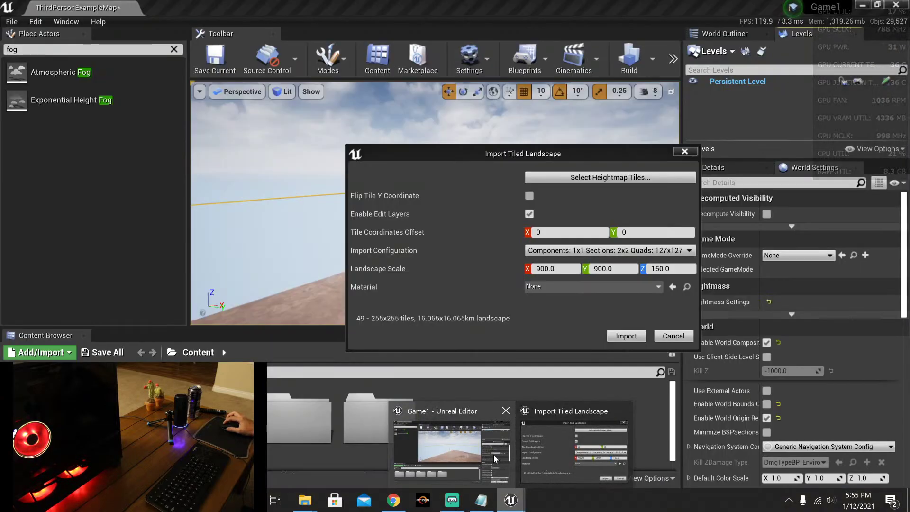
click(493, 453)
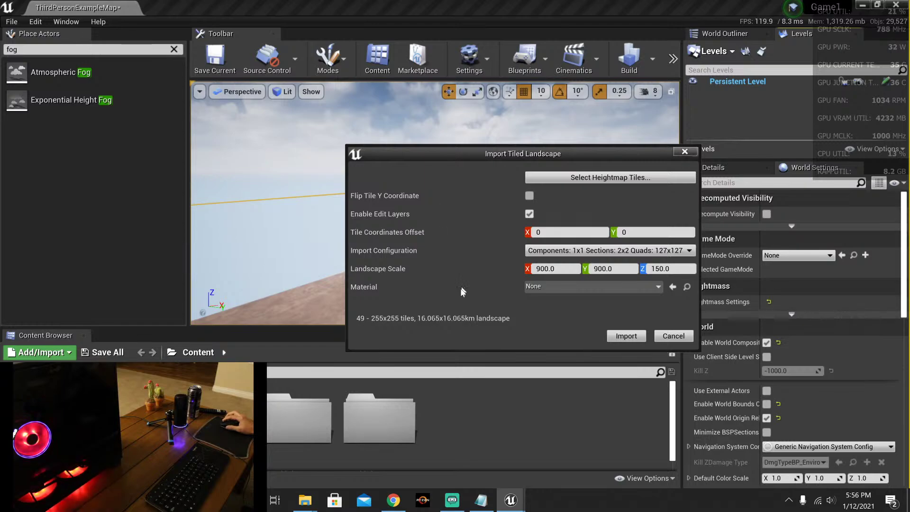
click(542, 289)
click(543, 289)
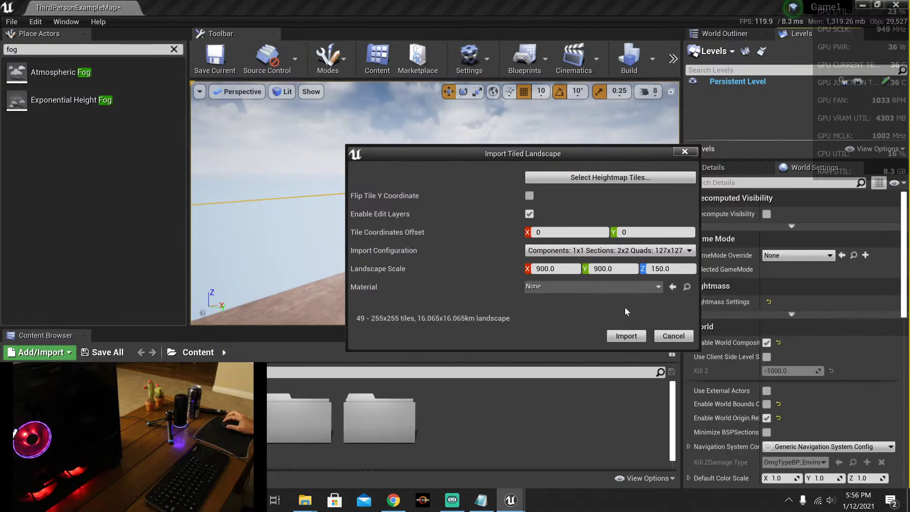
click(626, 336)
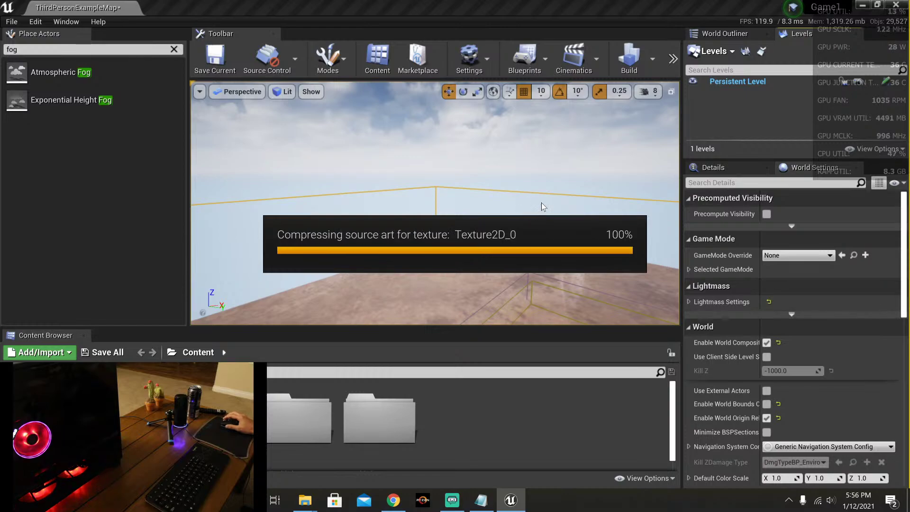
Step: Select all the tile levels from tile_x0_y0 to tile_x6_y6 and load them into the persistent level
right_drag(548, 200, 576, 197)
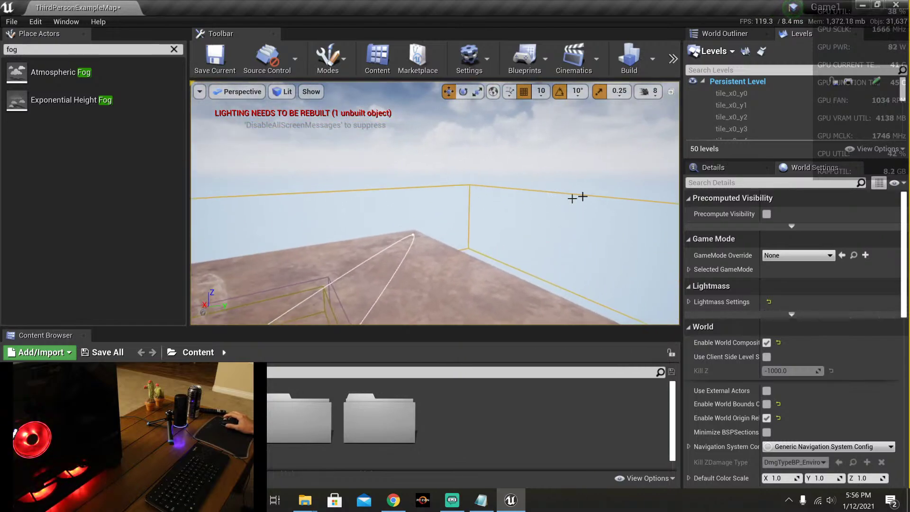
click(731, 94)
scroll(758, 117, down, 10)
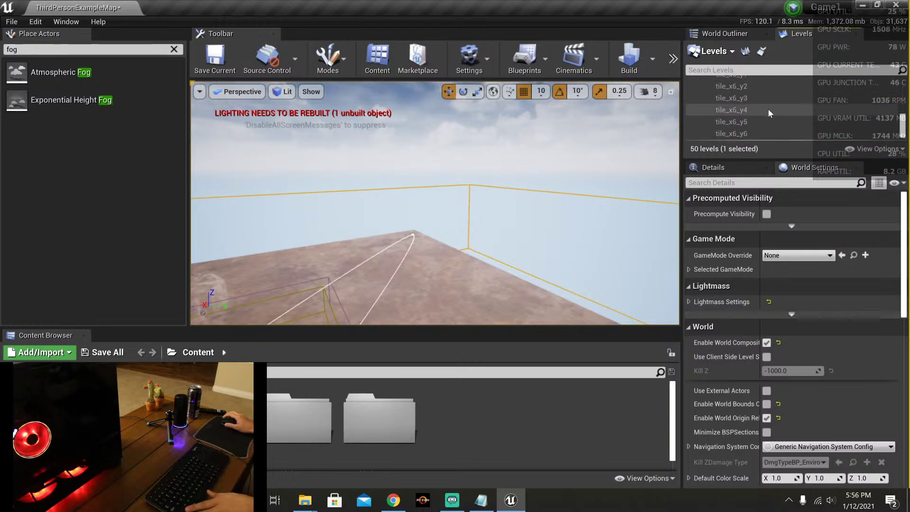
shift+click(761, 135)
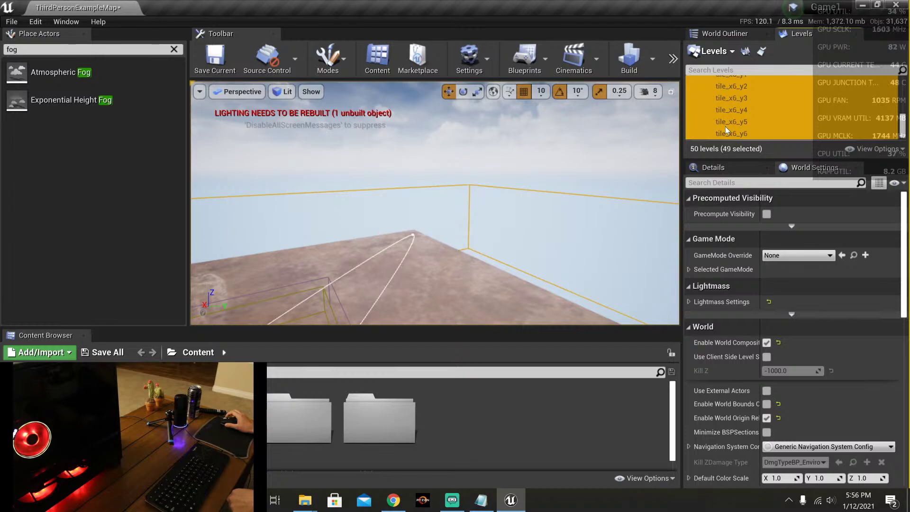
scroll(727, 126, up, 10)
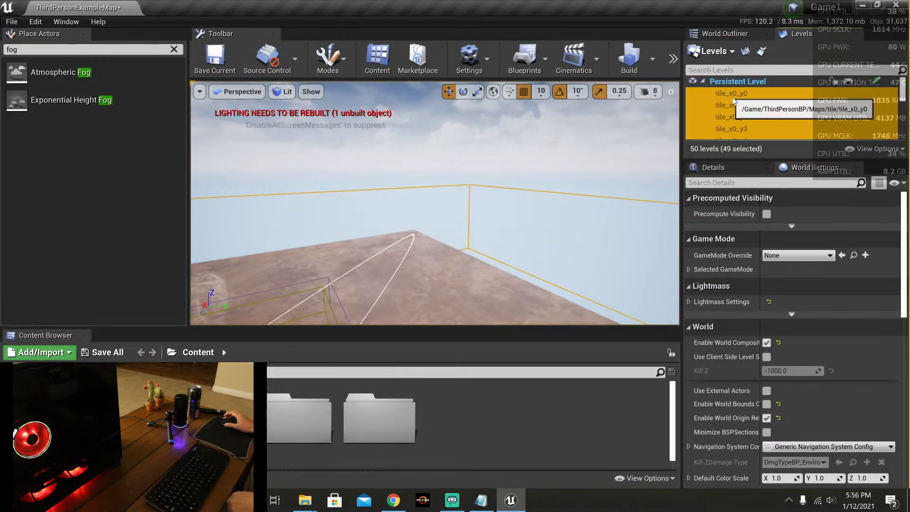
right_click(732, 97)
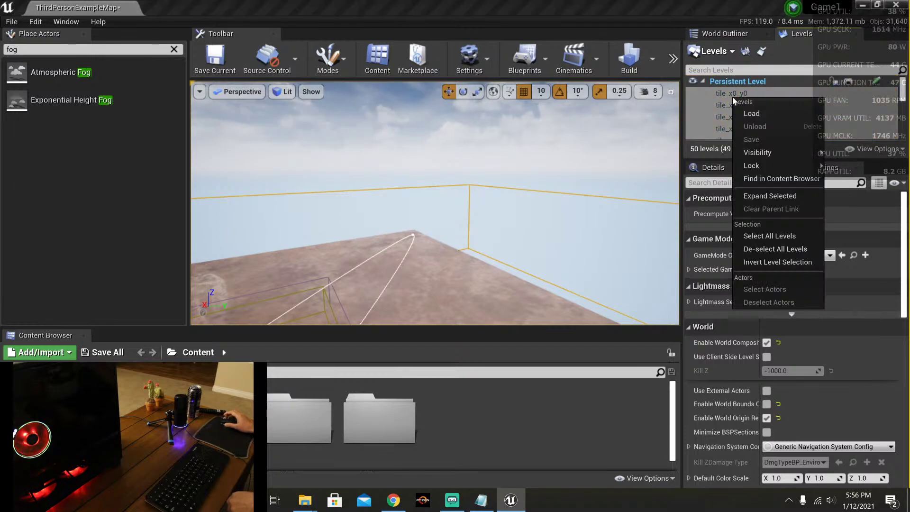
click(752, 114)
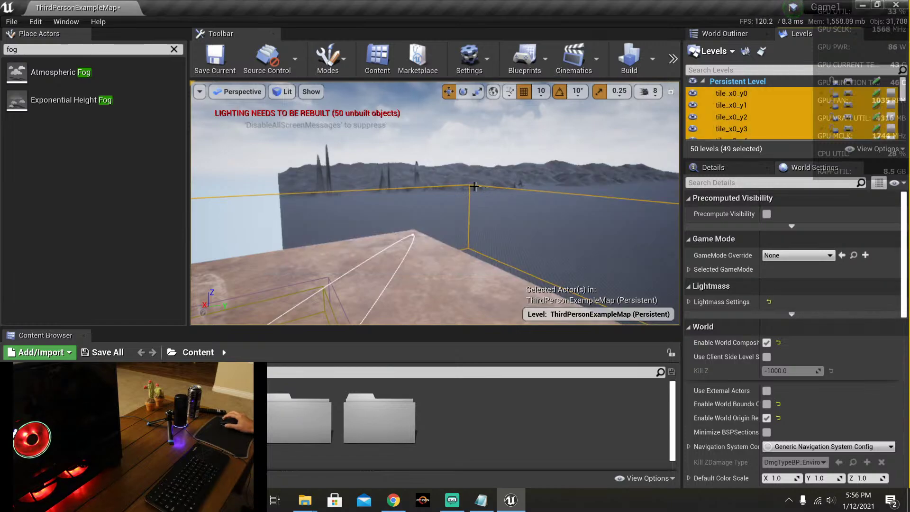
Step: Examine the loaded landscape terrain in the perspective viewport from several angles
right_drag(473, 187, 513, 173)
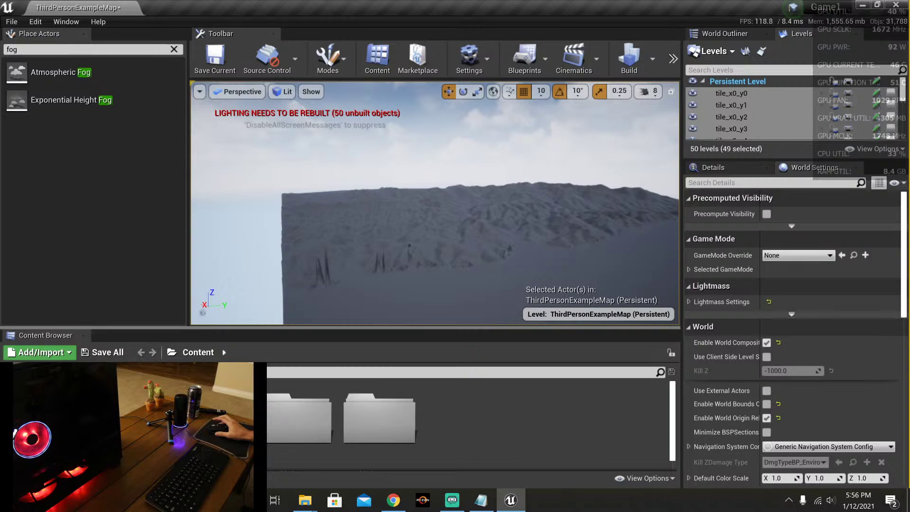
right_drag(450, 275, 450, 275)
right_drag(421, 198, 427, 227)
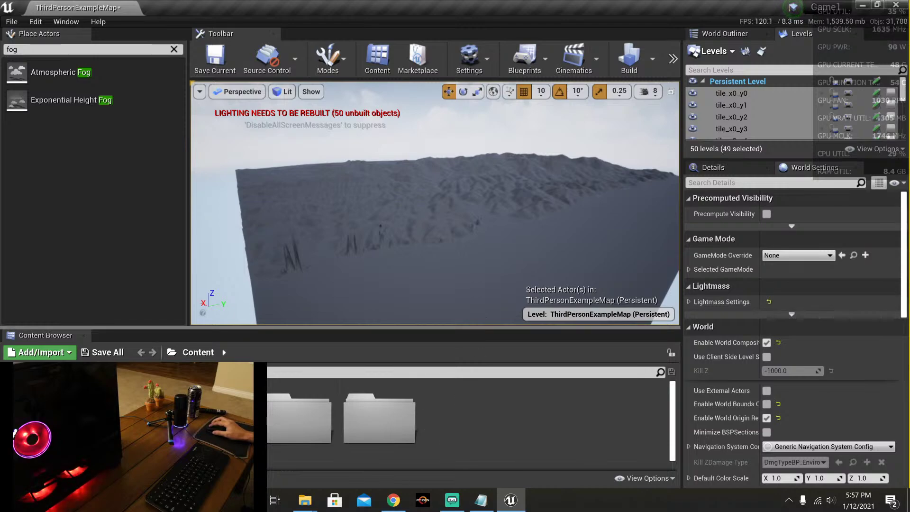
right_drag(479, 313, 441, 313)
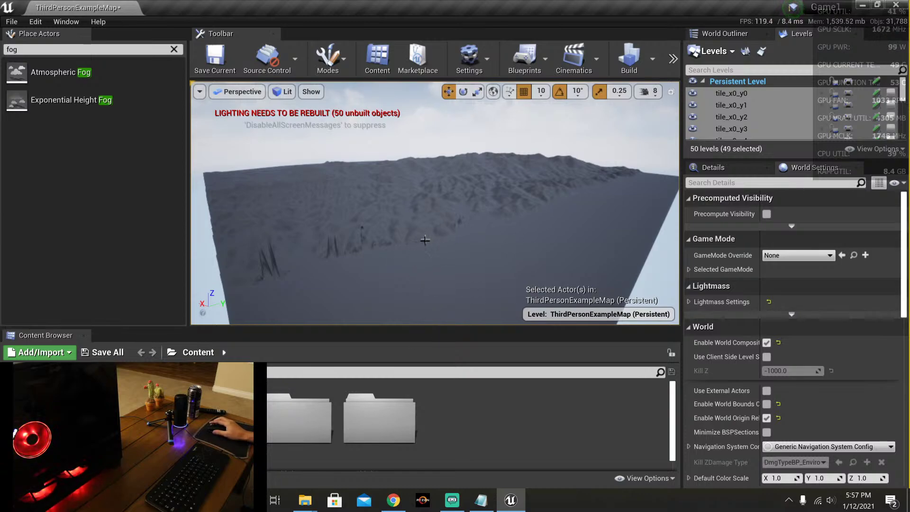
mouse_move(435, 203)
right_down()
mouse_move(435, 222)
mouse_move(445, 199)
right_up()
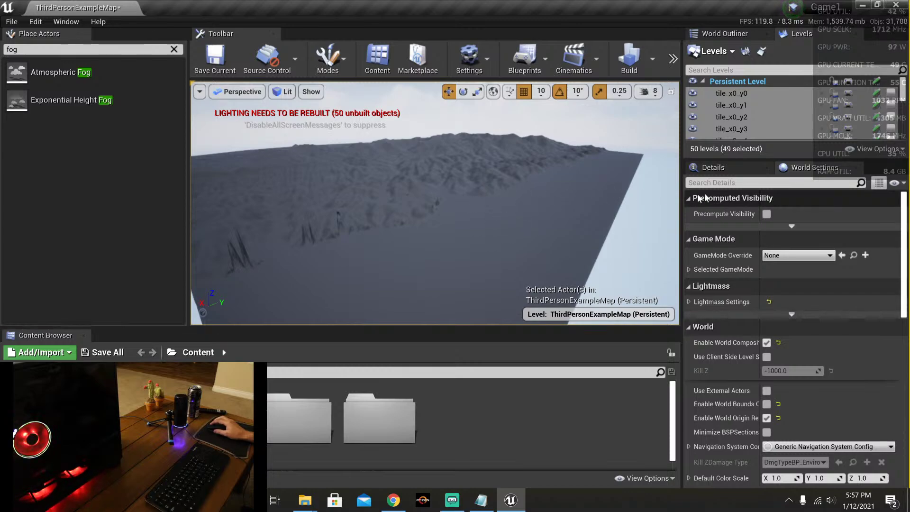
Step: Open World Composition and examine how the landscape tiles are laid out on the map
click(760, 52)
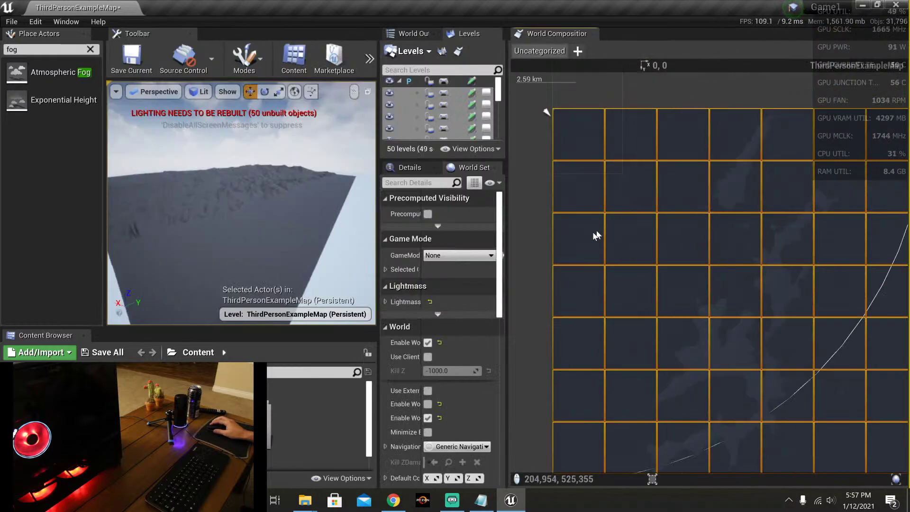
scroll(529, 235, down, 3)
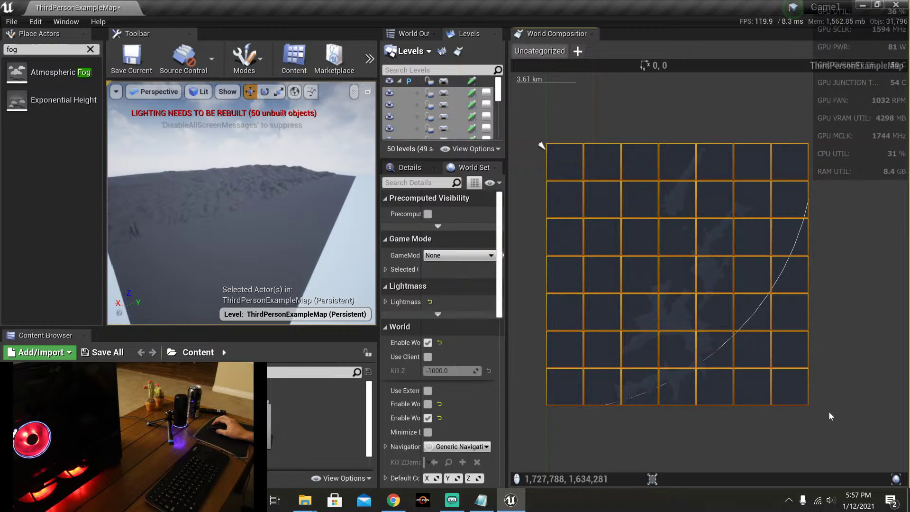
scroll(828, 413, down, 2)
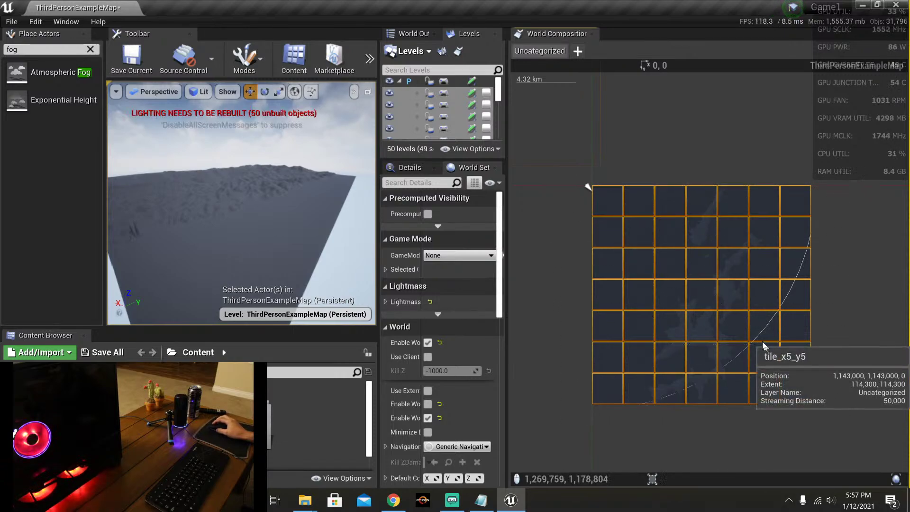
scroll(748, 325, up, 3)
scroll(741, 334, up, 4)
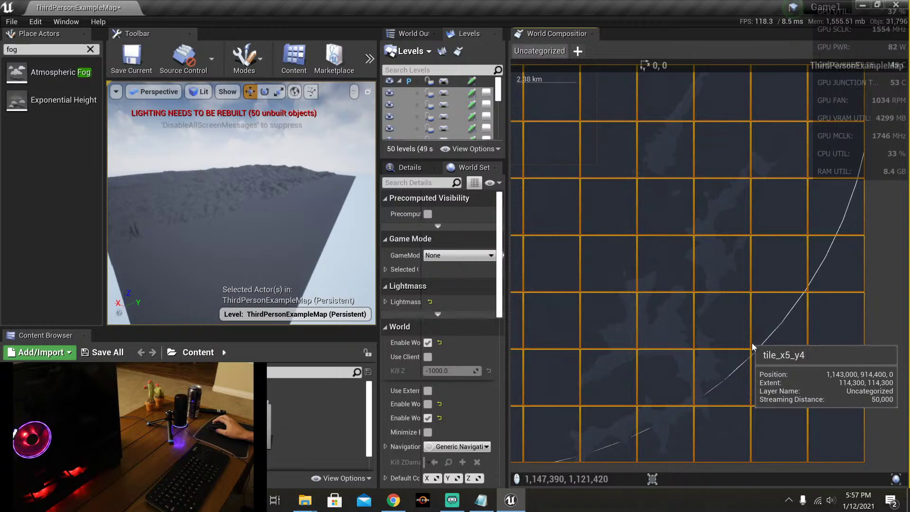
scroll(692, 350, down, 1)
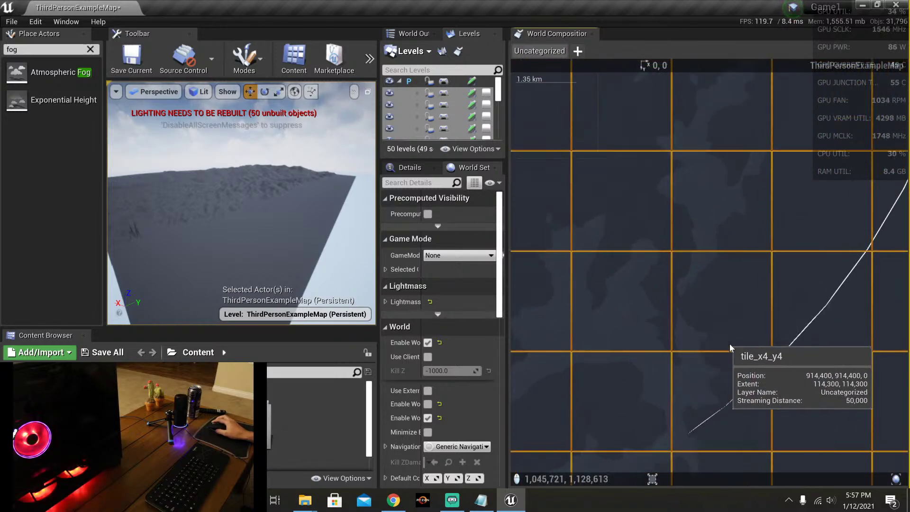
scroll(703, 306, down, 4)
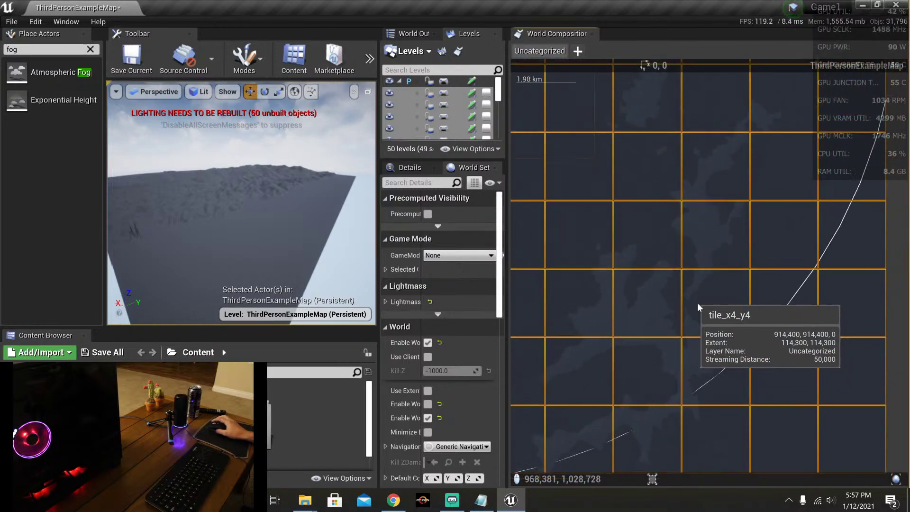
Step: Clear the tile selection and examine the island's outline and the curved line near it on the World Composition map
click(854, 314)
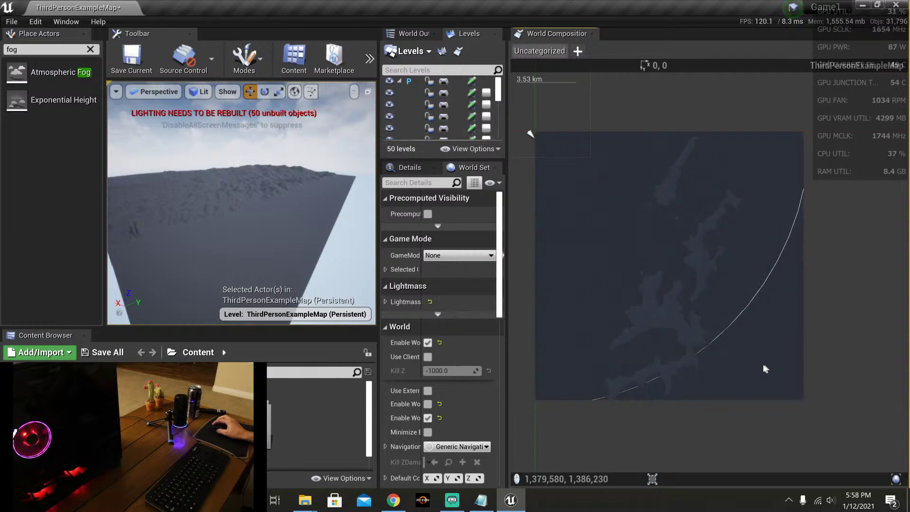
scroll(743, 372, up, 4)
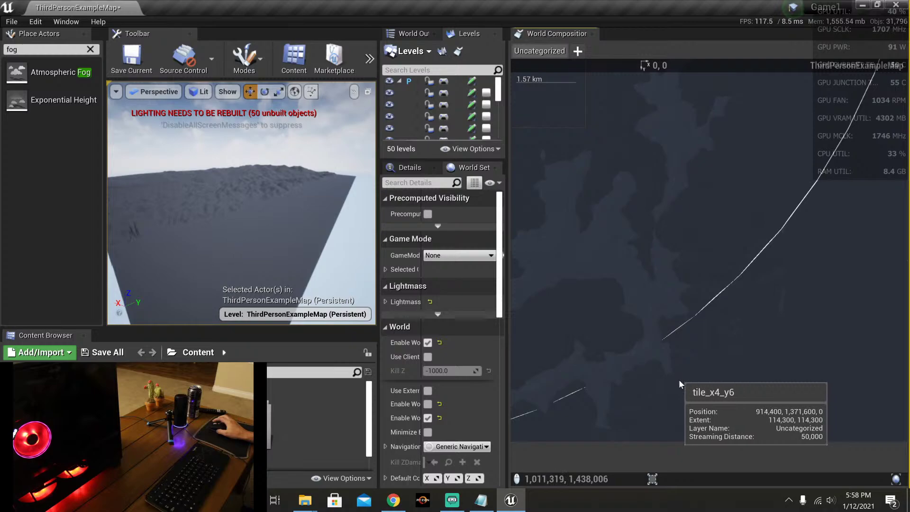
scroll(727, 367, up, 4)
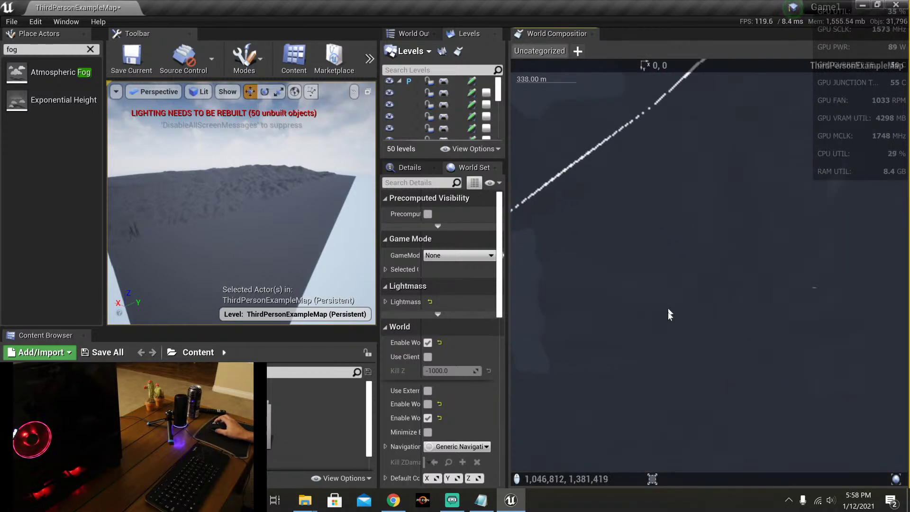
scroll(608, 300, down, 7)
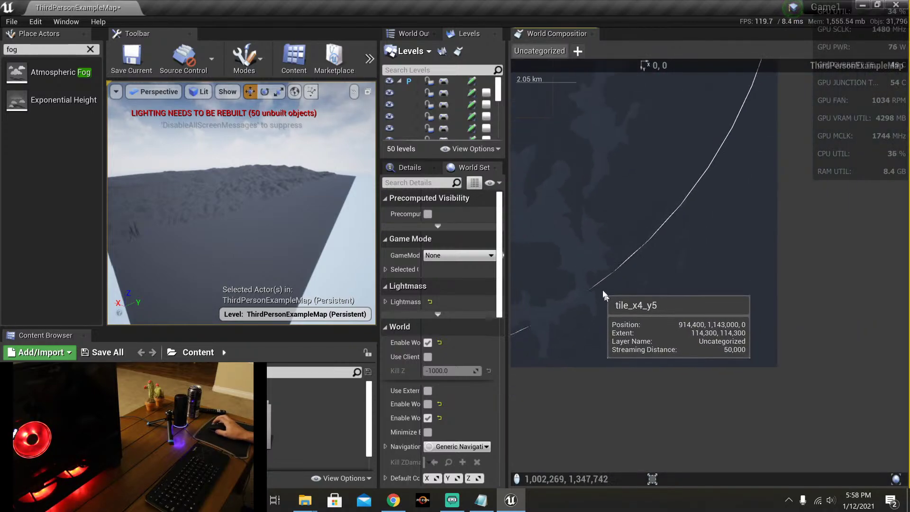
scroll(468, 191, down, 2)
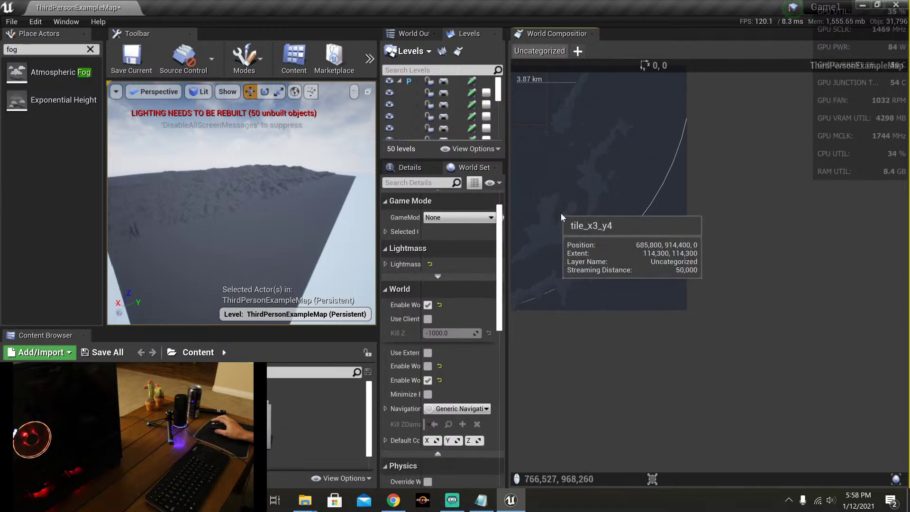
scroll(561, 212, down, 2)
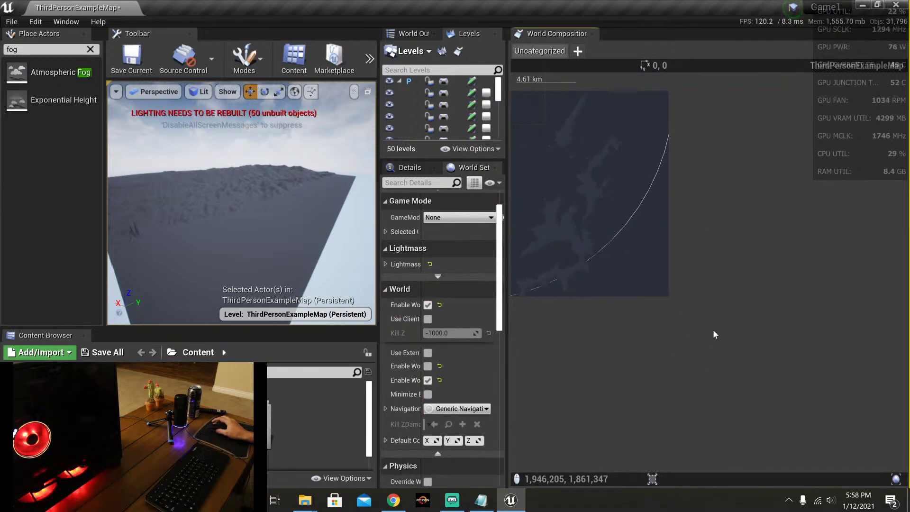
right_drag(712, 329, 855, 388)
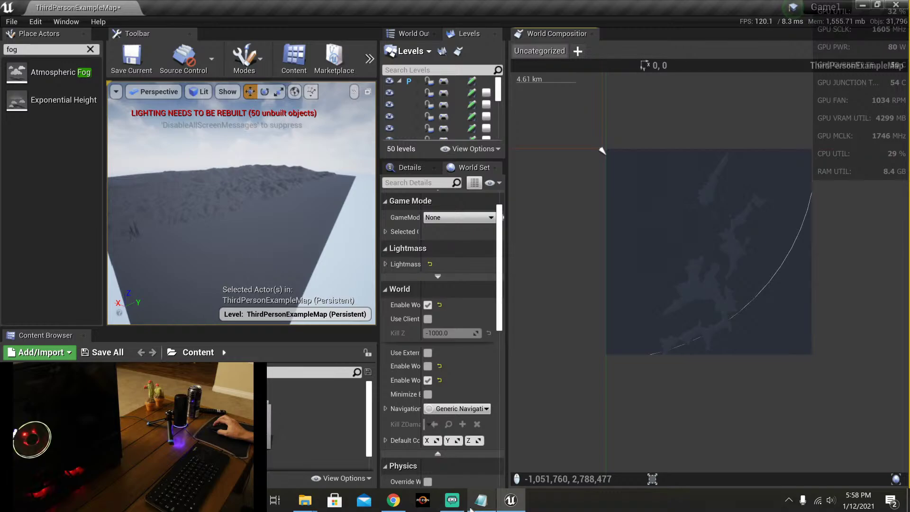
mouse_move(308, 503)
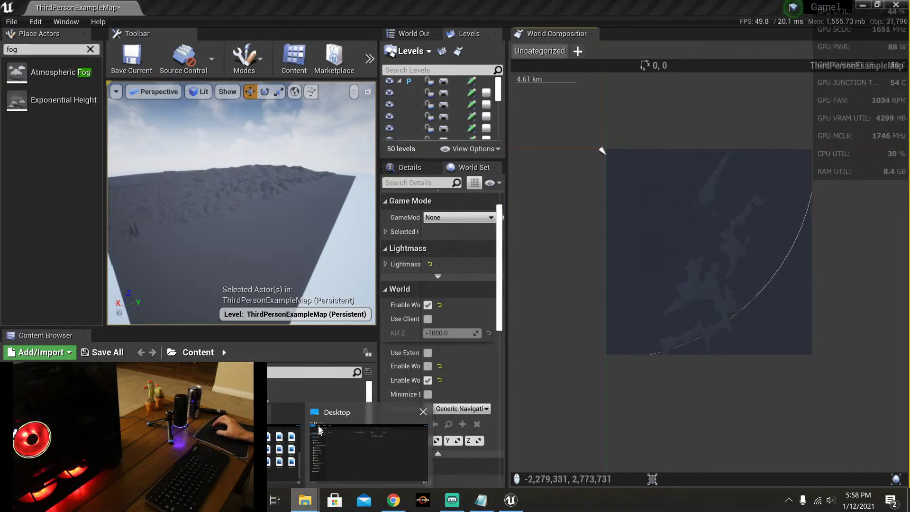
mouse_move(303, 461)
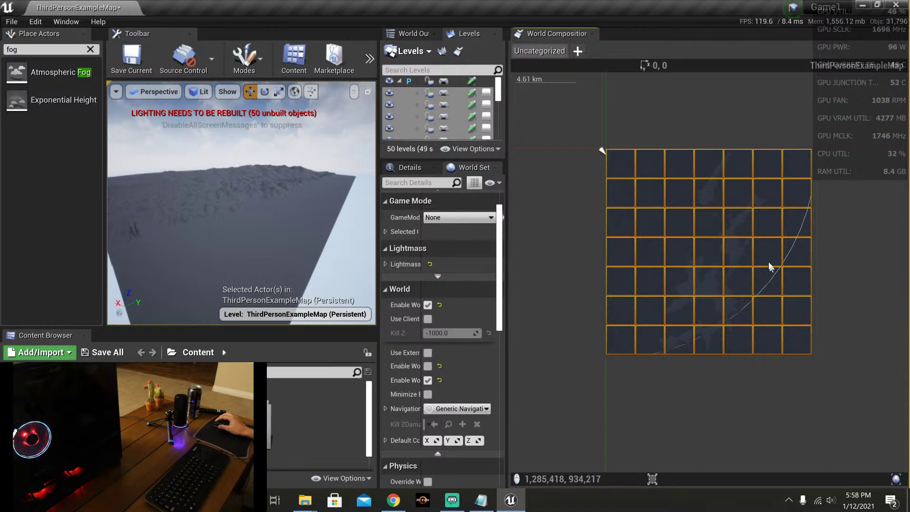
Step: Move all the landscape tiles together in World Composition so the starter level lies over the island, and focus the viewport on that level
drag(765, 275, 617, 164)
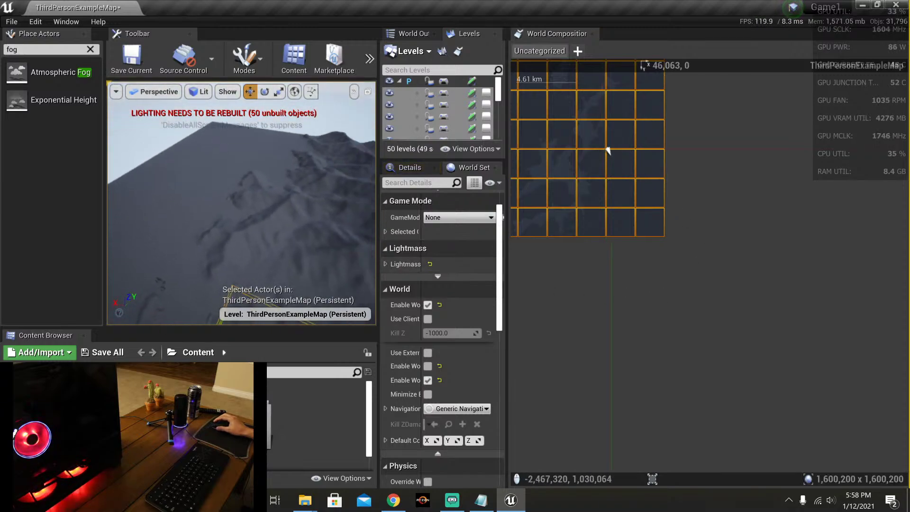
key(f)
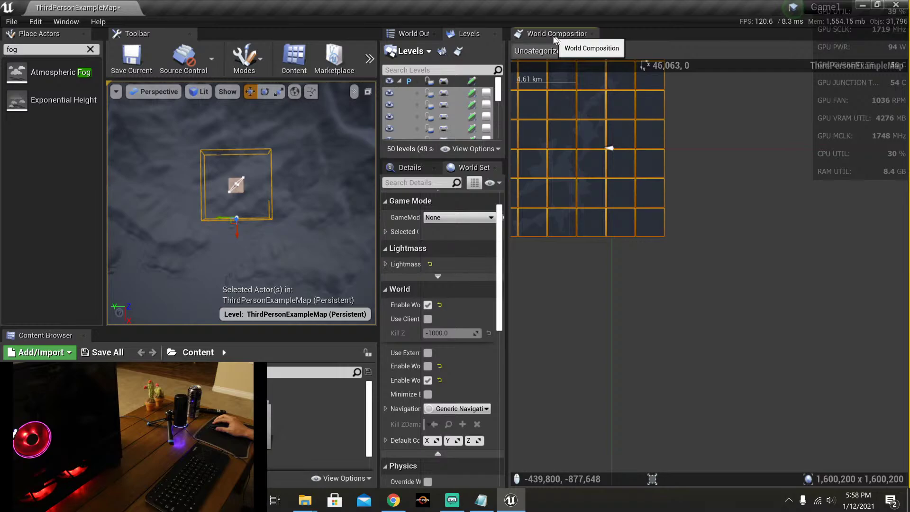
Step: Examine the repositioned tile grid in World Composition and close its panel
drag(556, 34, 509, 17)
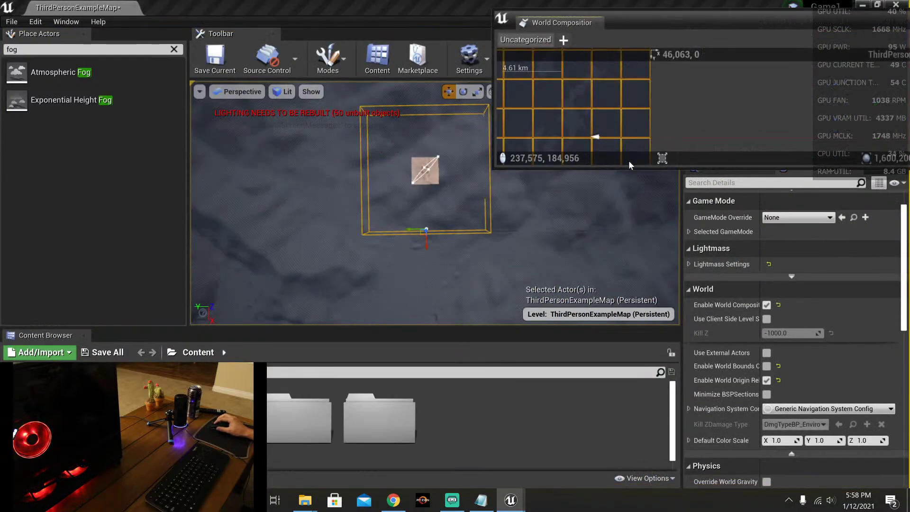
drag(564, 31, 908, 170)
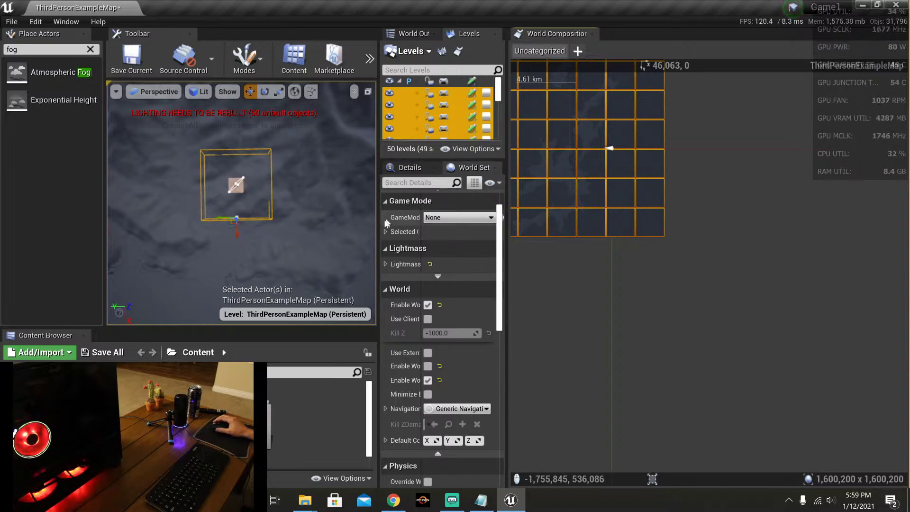
click(687, 315)
right_drag(686, 315, 780, 341)
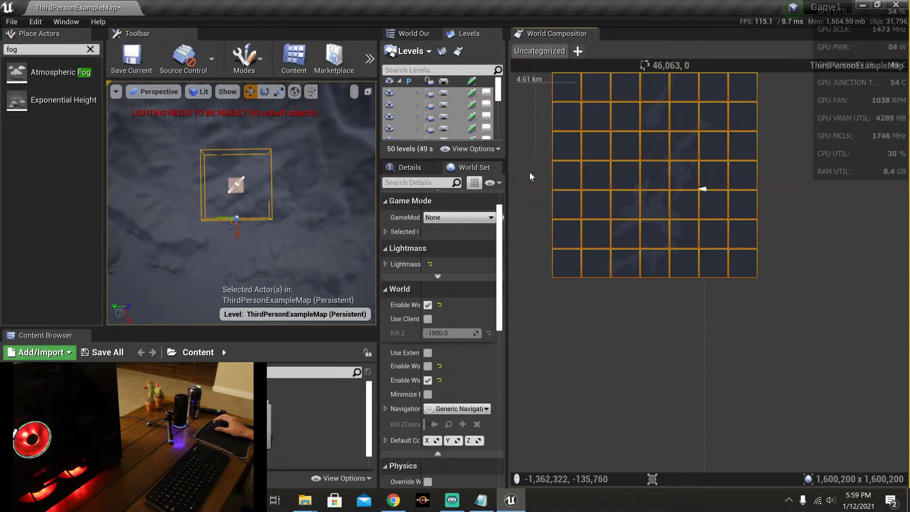
right_drag(529, 172, 551, 210)
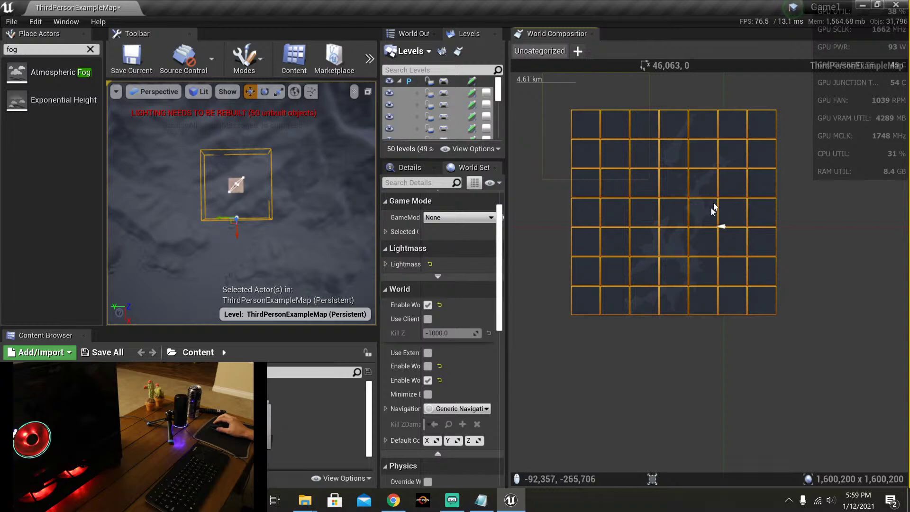
click(591, 34)
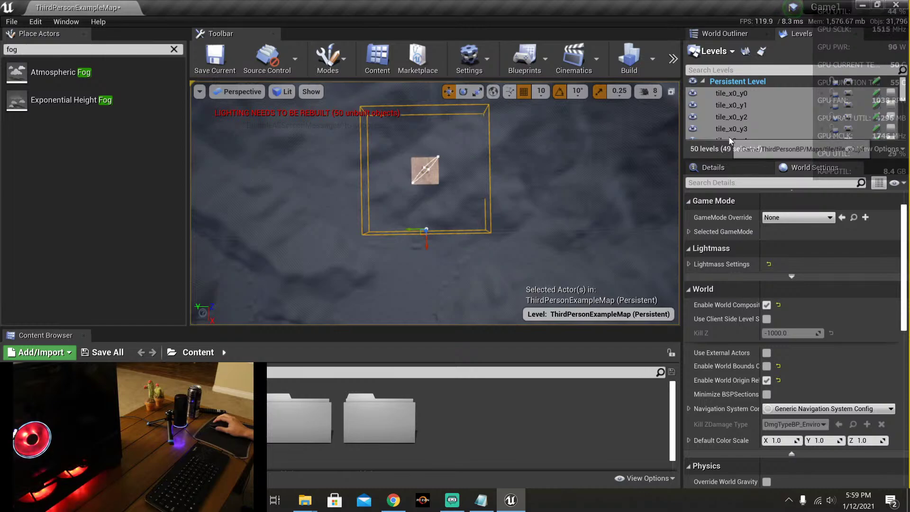
right_drag(479, 276, 453, 241)
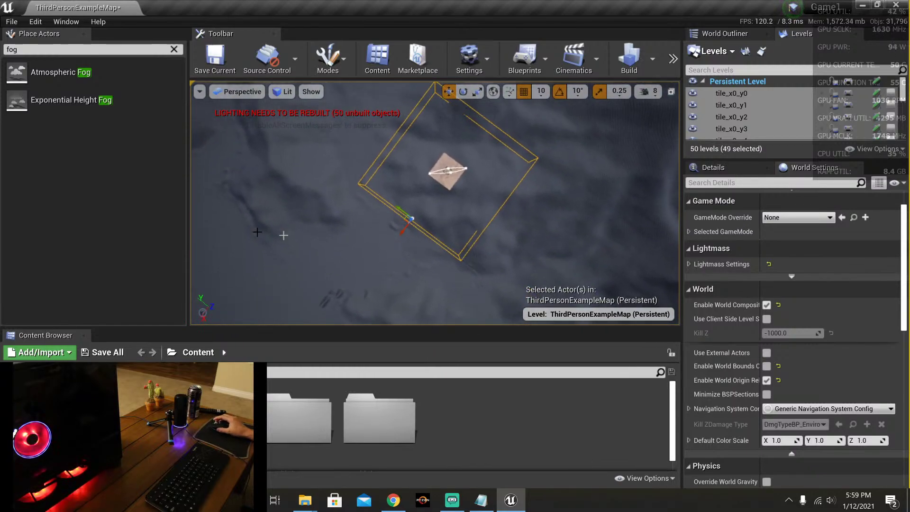
click(341, 58)
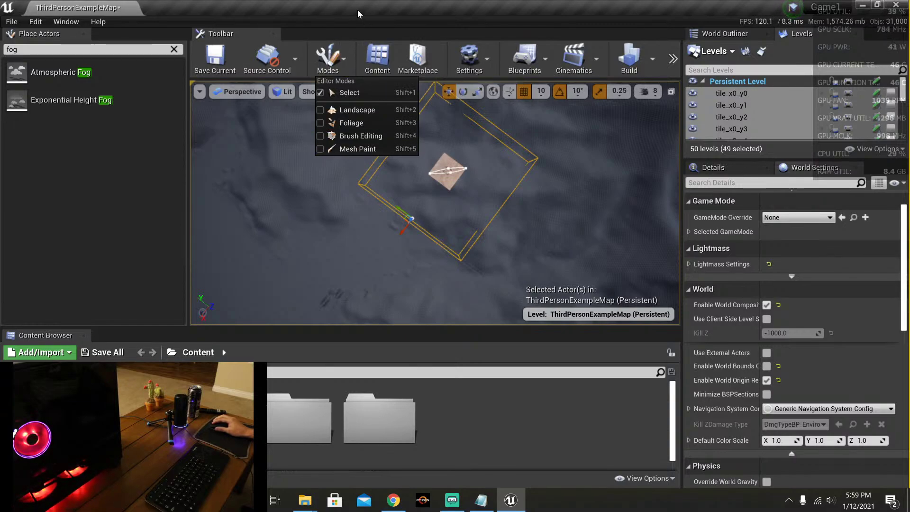
click(327, 58)
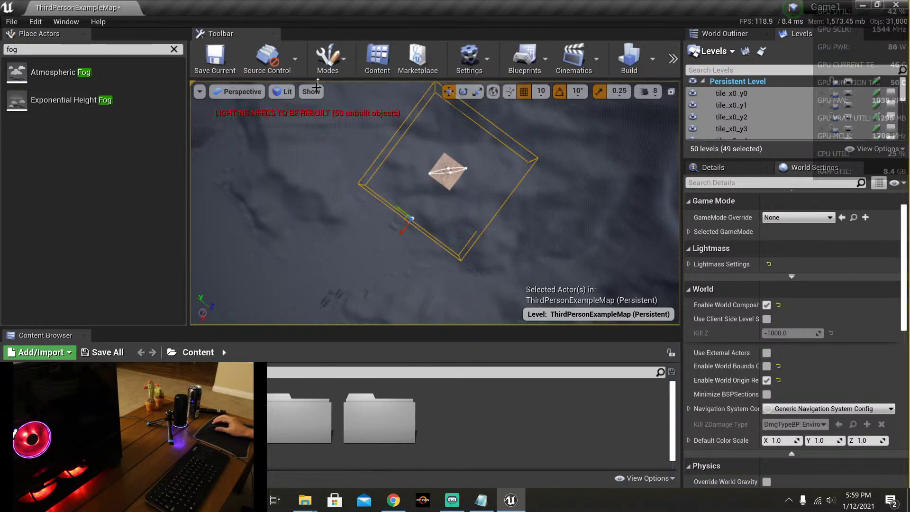
Step: Examine the landscape terrain around the starter level in the viewport, from above and from a low angle
right_drag(285, 214, 445, 316)
key(f)
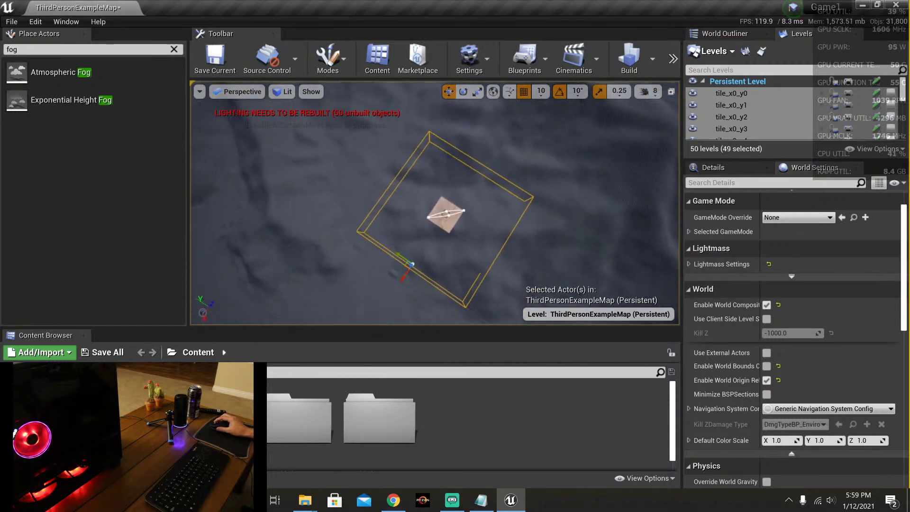
scroll(379, 185, up, 5)
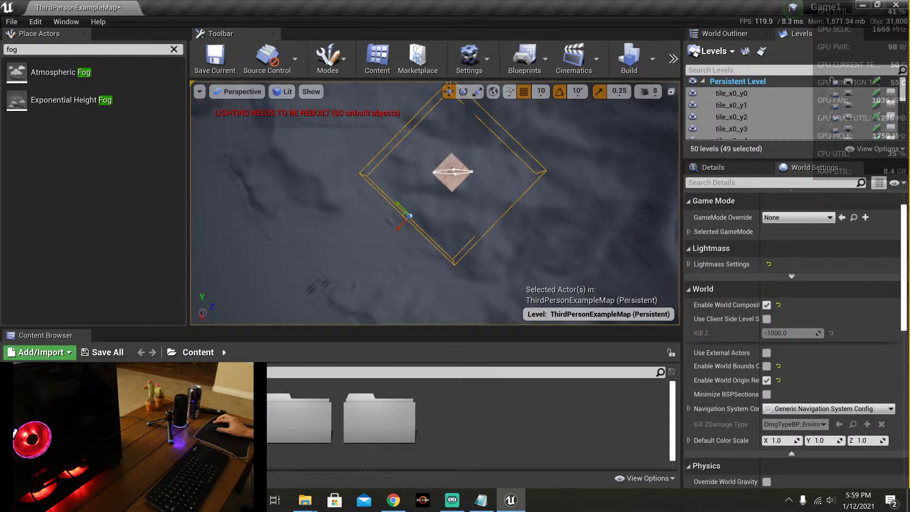
scroll(379, 184, up, 5)
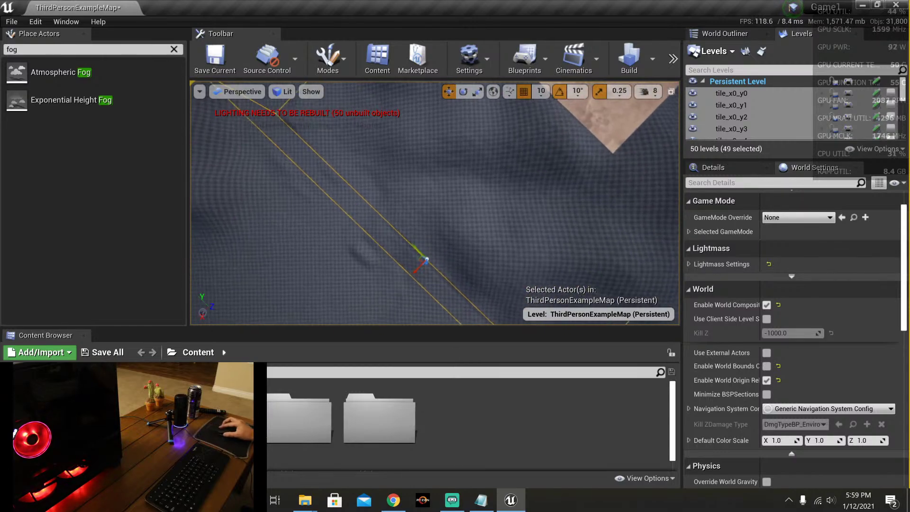
scroll(379, 185, up, 3)
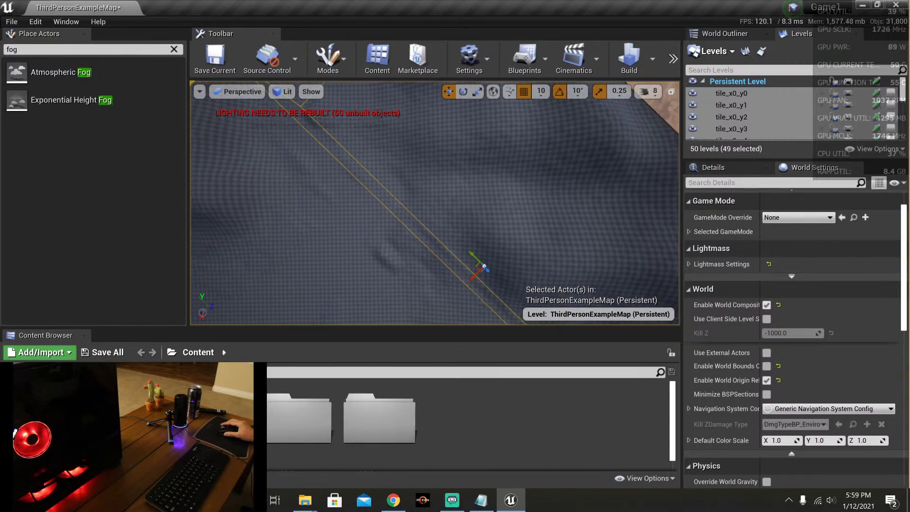
scroll(378, 184, up, 3)
scroll(378, 185, down, 5)
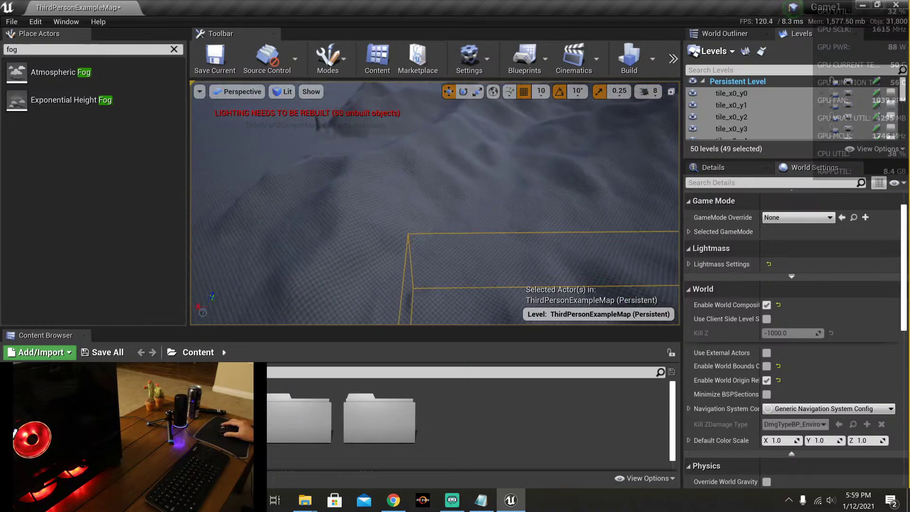
scroll(378, 185, up, 5)
right_drag(378, 185, 331, 128)
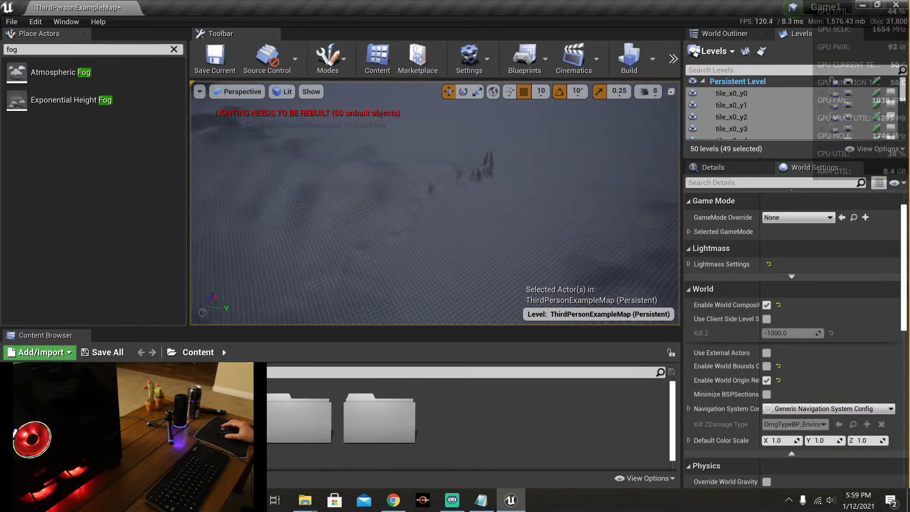
Step: Find the Player Start actor with the search term "start" and place it on the landscape terrain
click(337, 240)
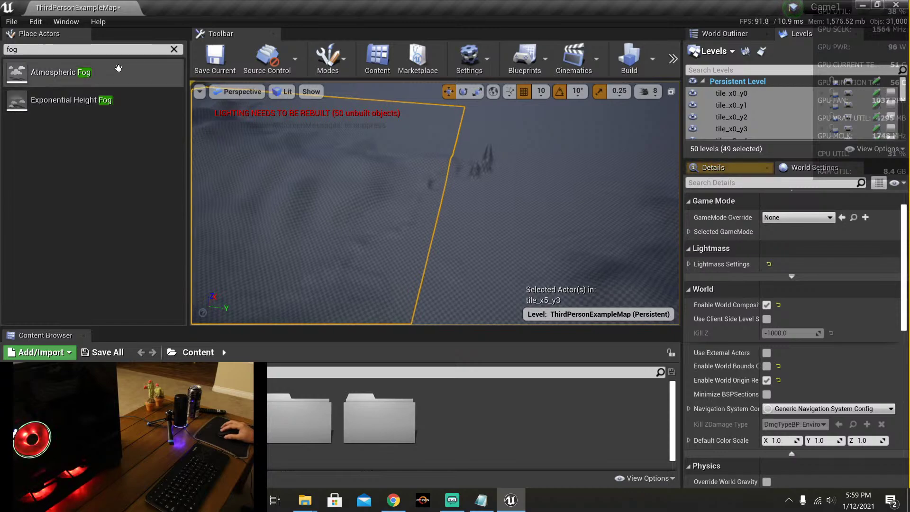
click(111, 51)
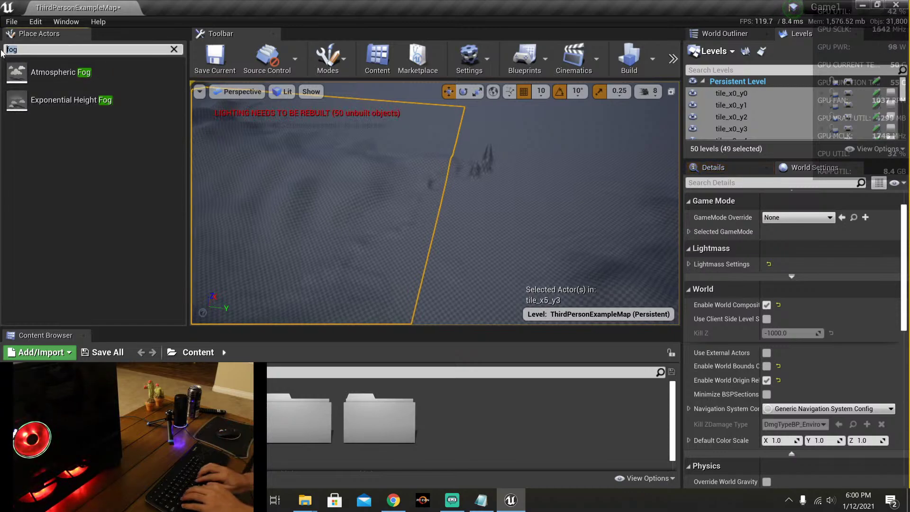
key(BackSpace)
key(BackSpace)
key(BackSpace)
text(start)
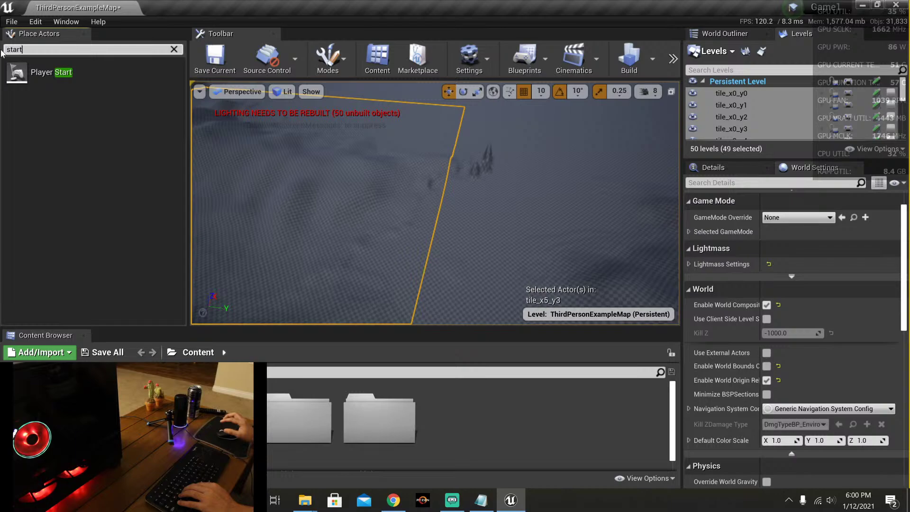
drag(37, 72, 340, 209)
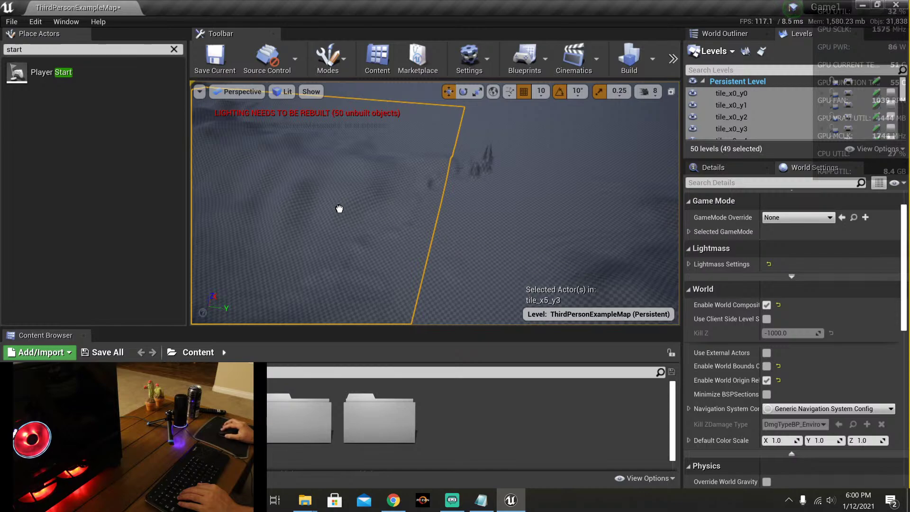
drag(322, 243, 345, 219)
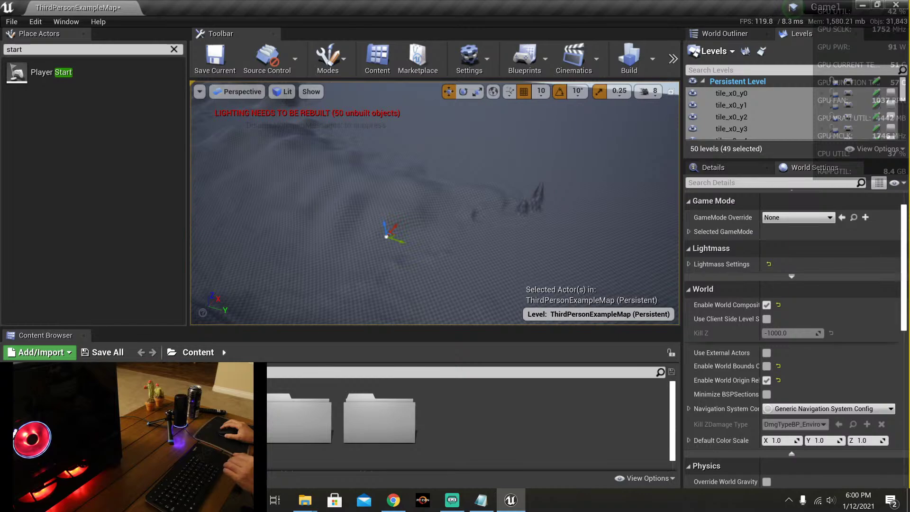
Step: Examine how the starter level sits over the terrain, and reopen World Composition to compare it with the tile grid
right_drag(392, 239, 366, 221)
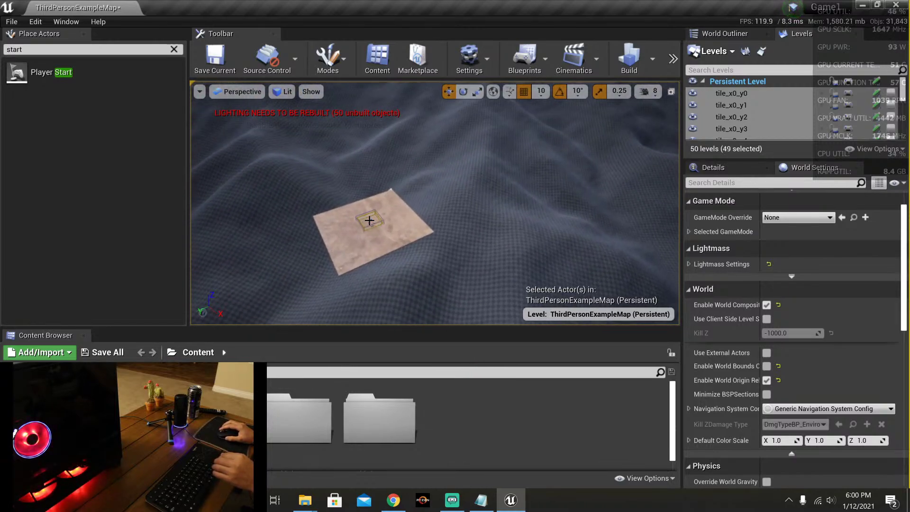
right_drag(516, 237, 385, 216)
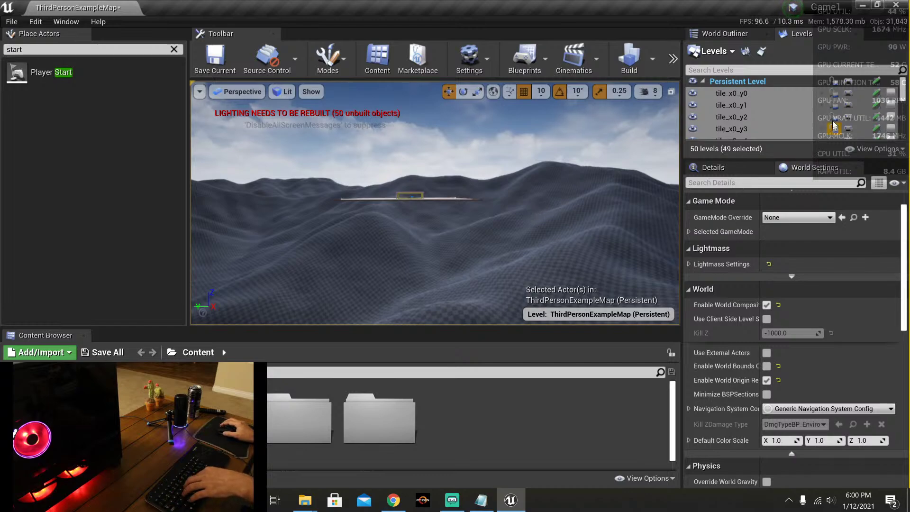
click(759, 52)
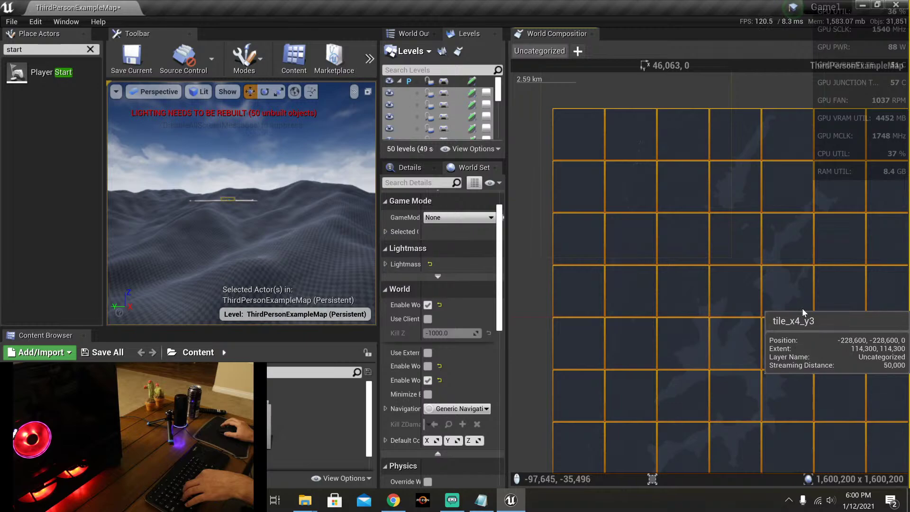
scroll(786, 303, up, 2)
scroll(787, 306, down, 3)
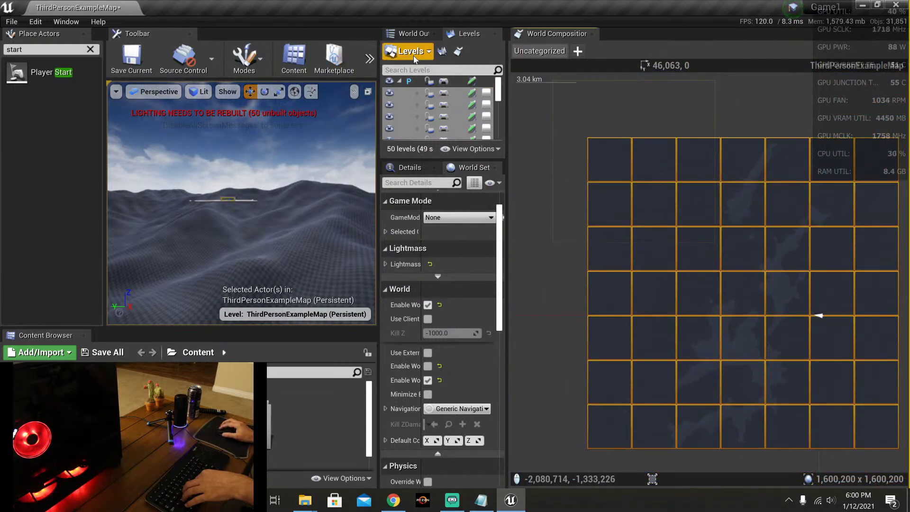
Step: Find SkySphereBlueprint in the World Outliner and switch its visibility off and back on to check its effect
click(413, 34)
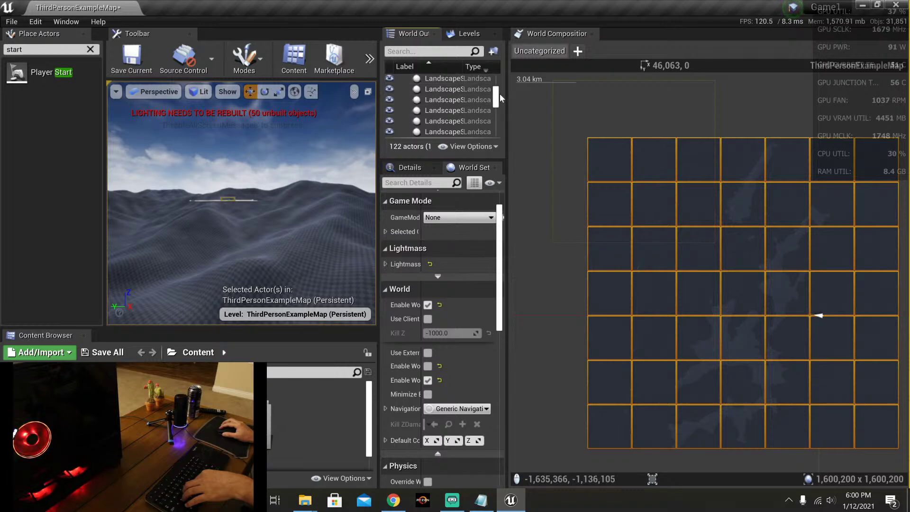
drag(496, 96, 494, 127)
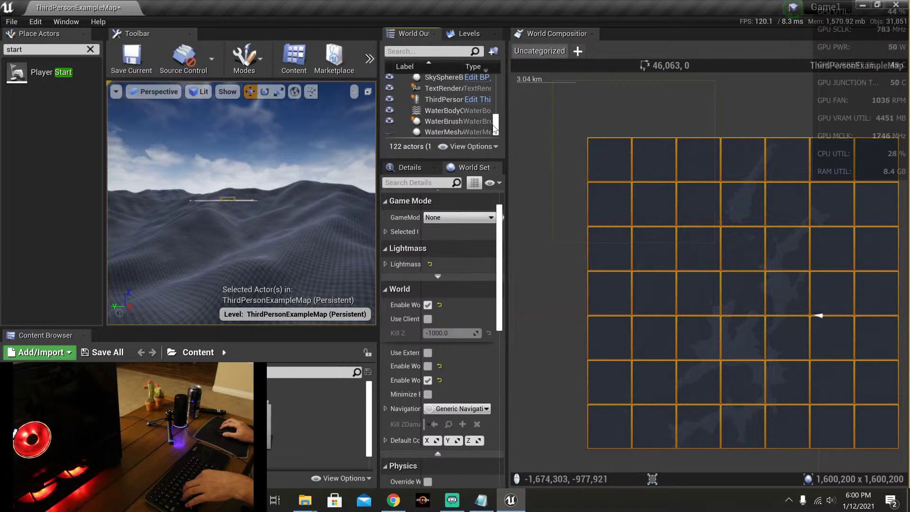
click(390, 78)
click(389, 78)
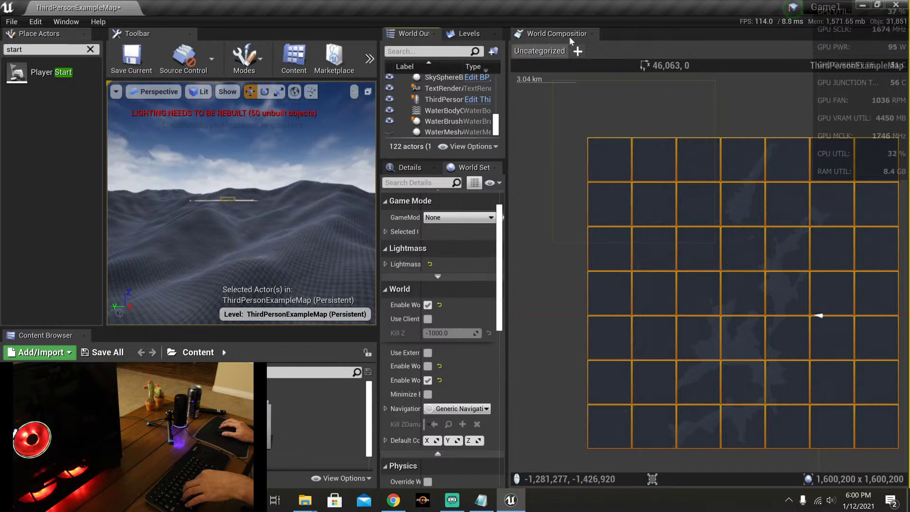
Step: Detach World Composition into a floating window and locate the PlayerStart actor in the World Outliner
drag(569, 36, 285, 12)
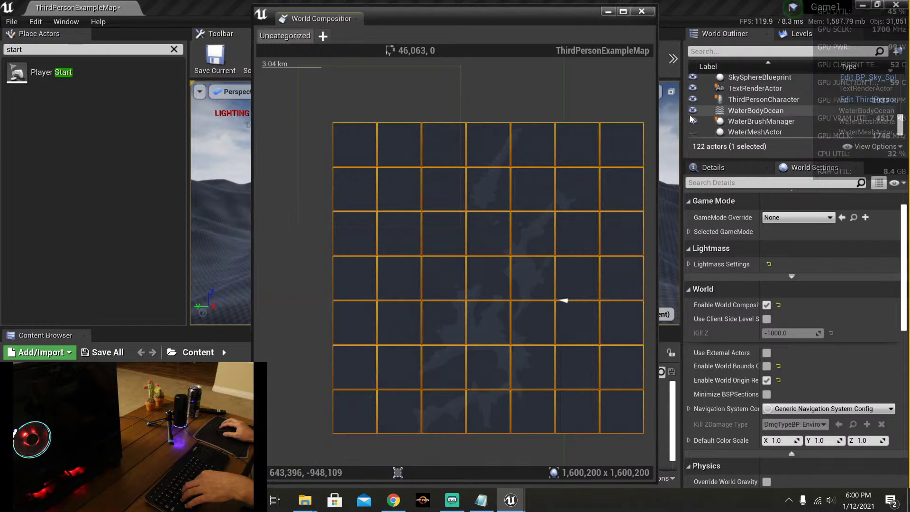
scroll(758, 113, up, 2)
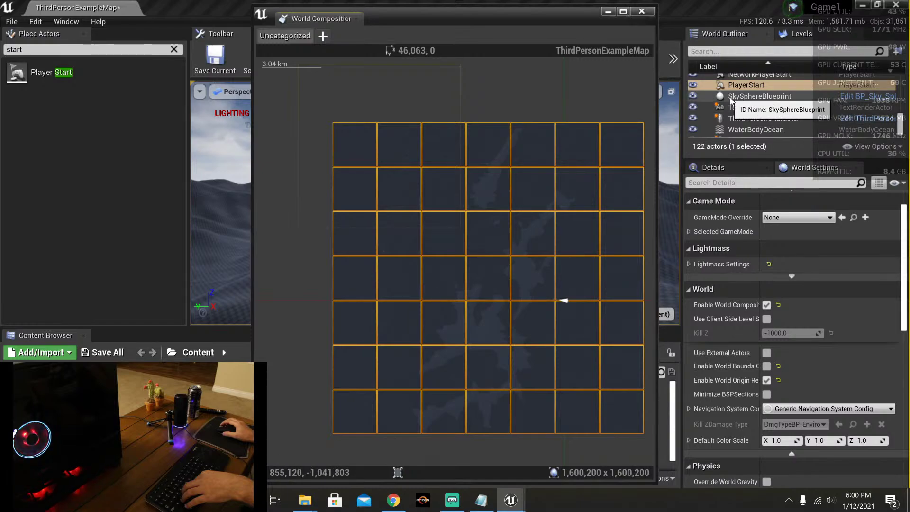
scroll(753, 103, up, 3)
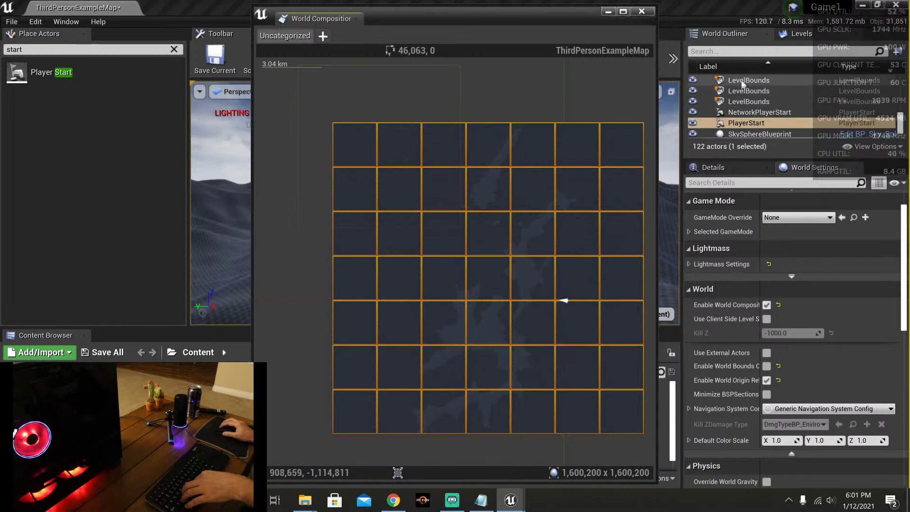
click(704, 123)
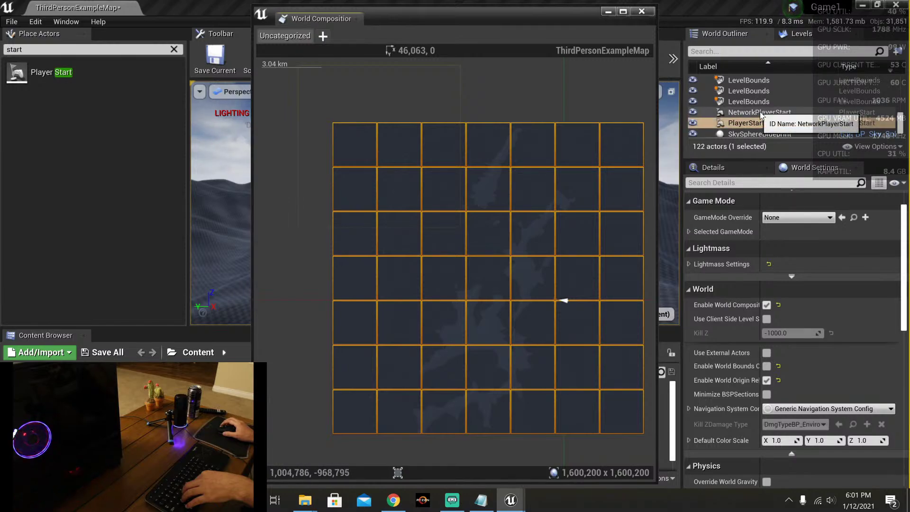
scroll(760, 111, up, 2)
scroll(759, 112, up, 3)
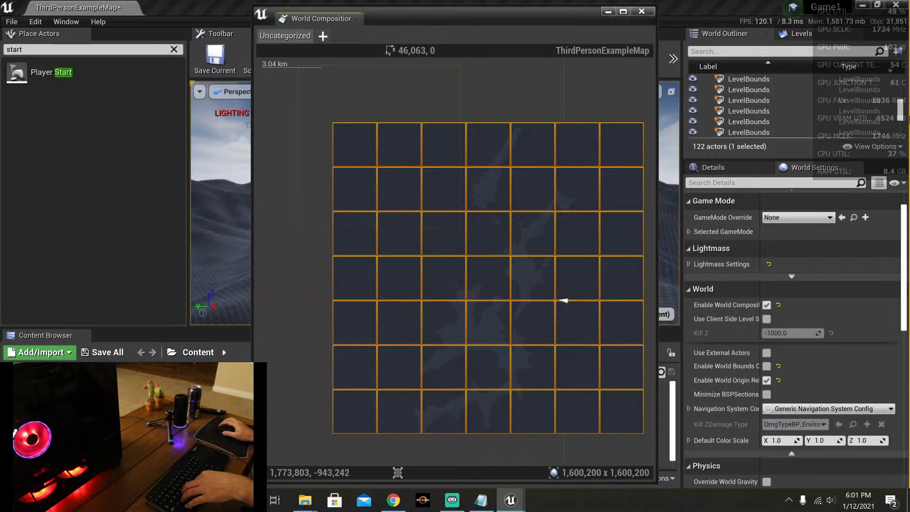
Step: Make the AtmosphericFog actor in the RenderFX folder visible
drag(902, 112, 897, 83)
scroll(766, 101, down, 2)
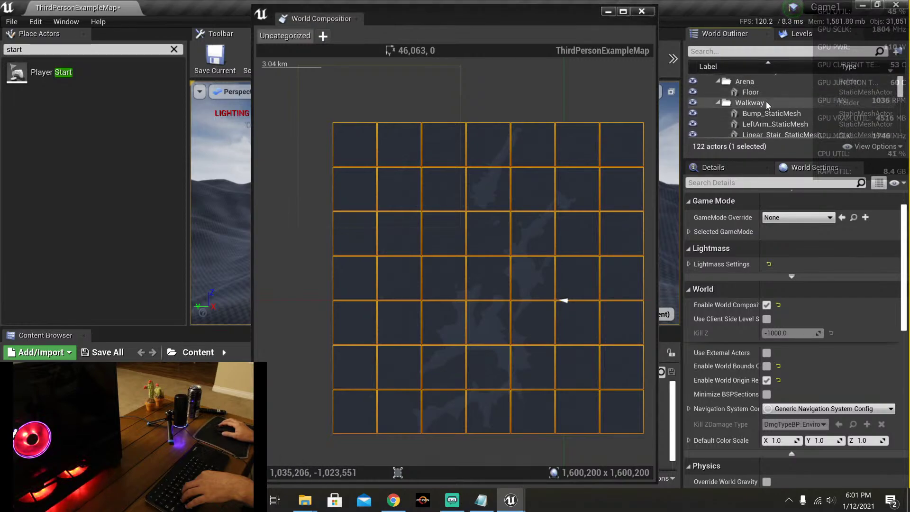
scroll(769, 103, up, 3)
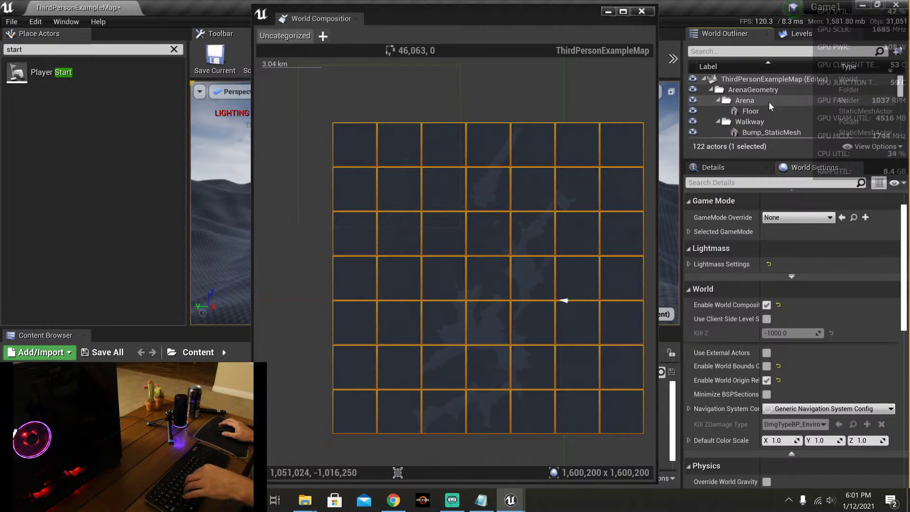
scroll(768, 101, down, 6)
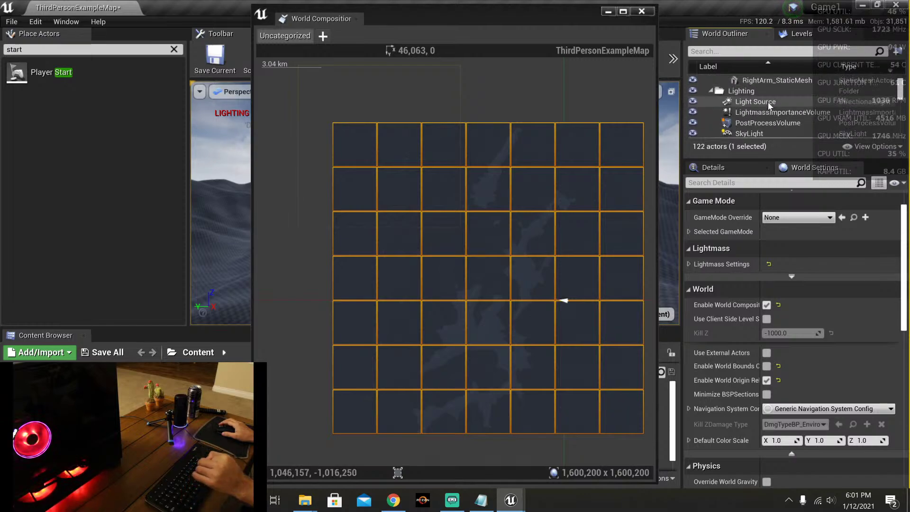
scroll(767, 101, down, 1)
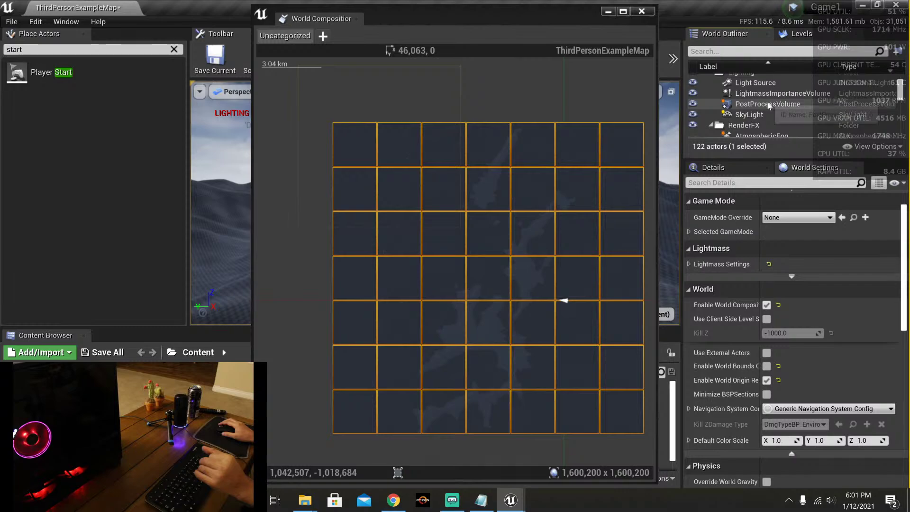
scroll(752, 112, down, 2)
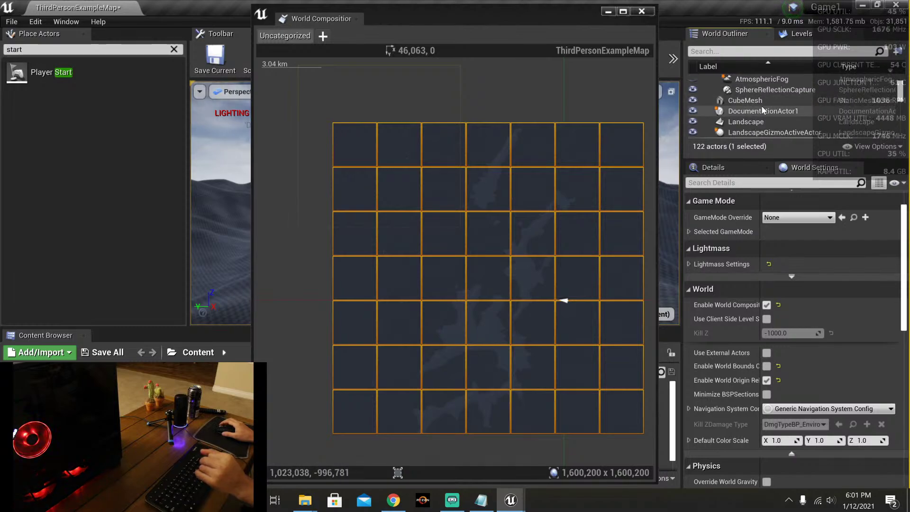
scroll(761, 105, up, 1)
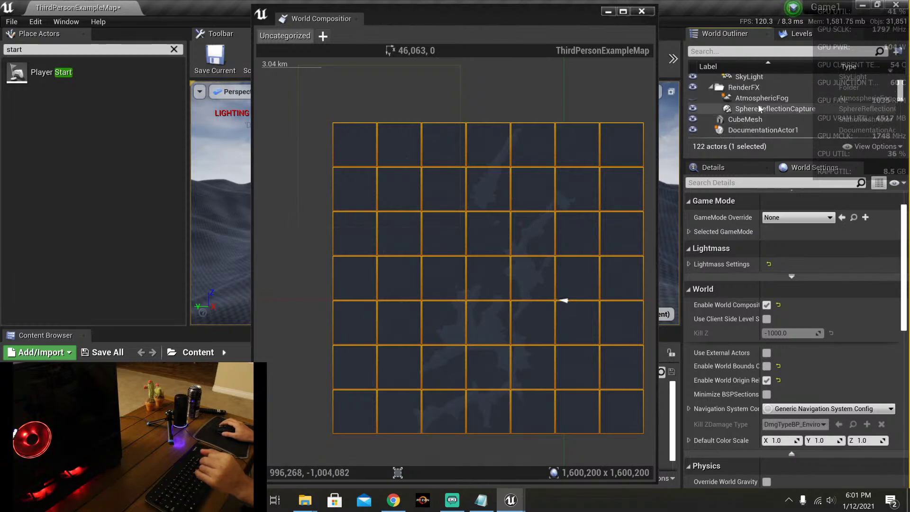
click(692, 99)
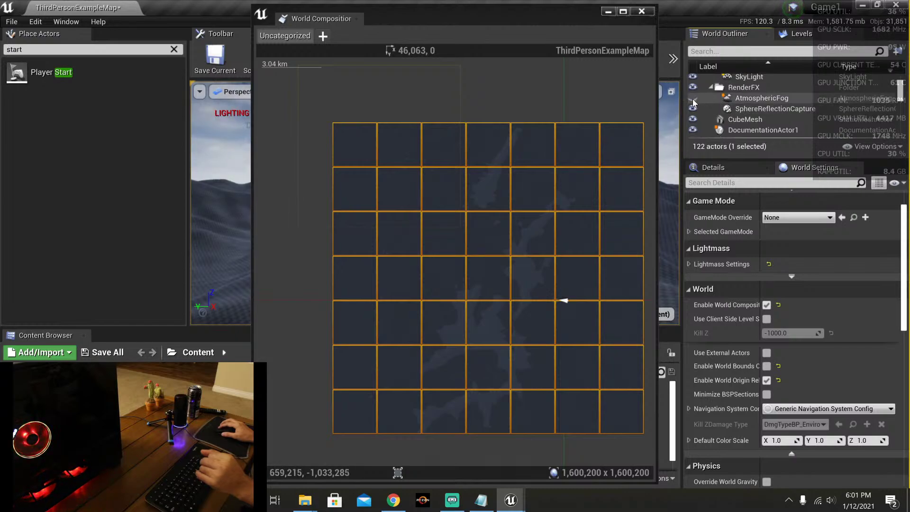
click(692, 98)
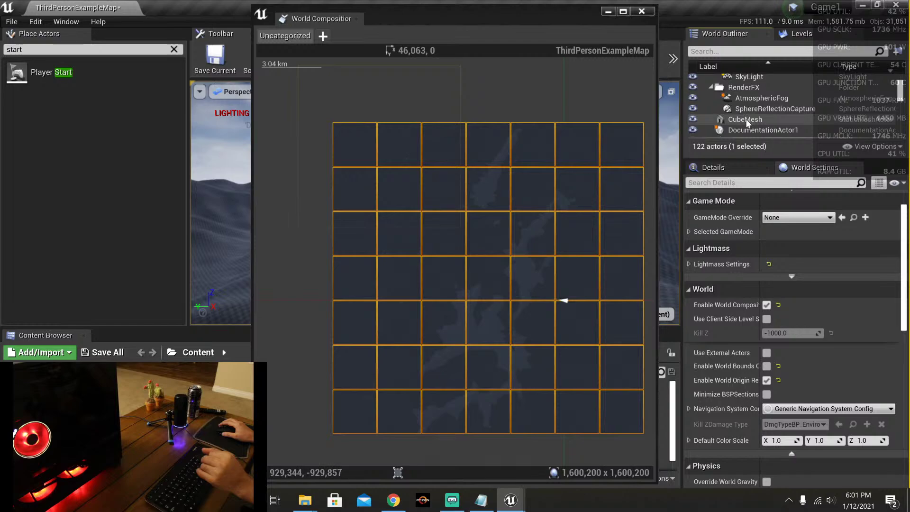
Step: Look through the World Outliner's actor list, from the RenderFX folder to the landscape proxies and the water actors
scroll(779, 118, down, 1)
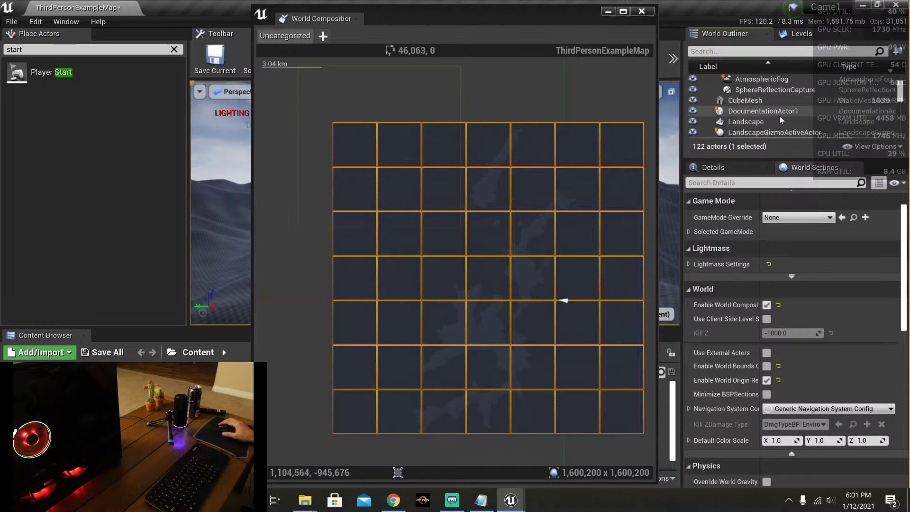
scroll(779, 115, down, 1)
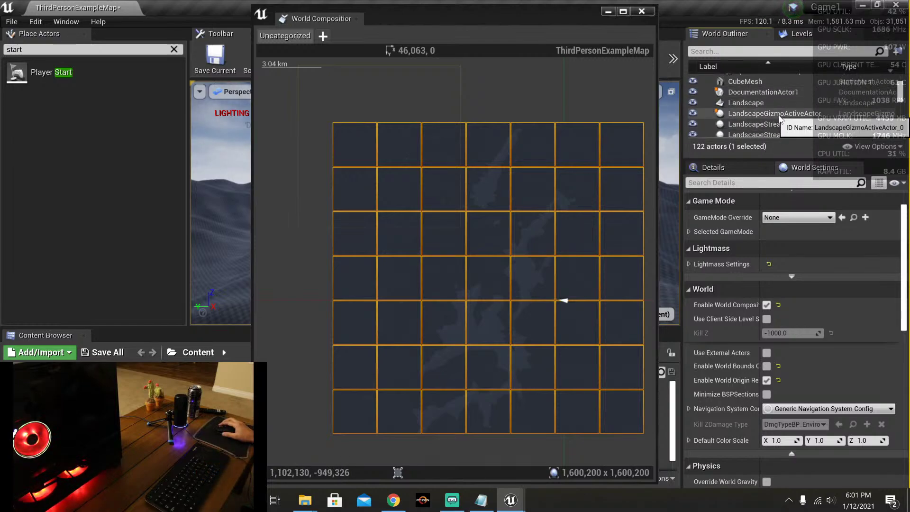
scroll(777, 119, down, 2)
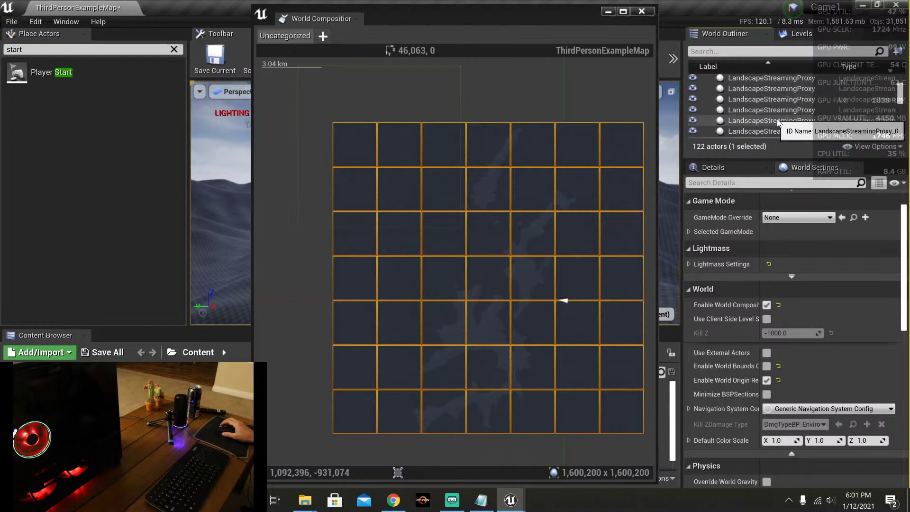
scroll(777, 119, up, 5)
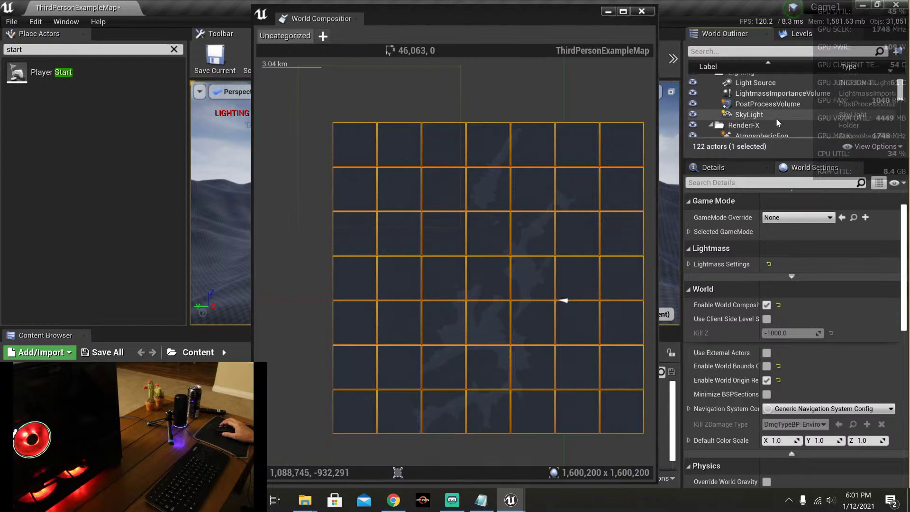
scroll(776, 120, up, 3)
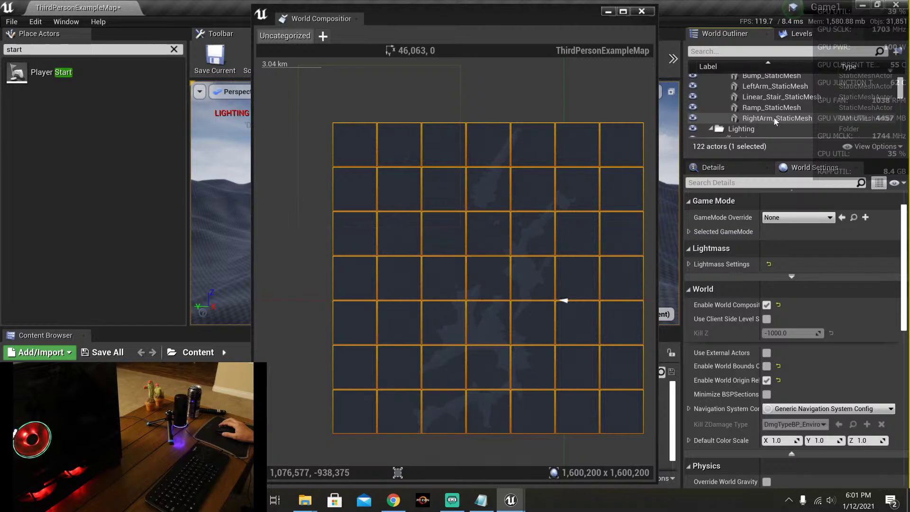
scroll(775, 120, up, 3)
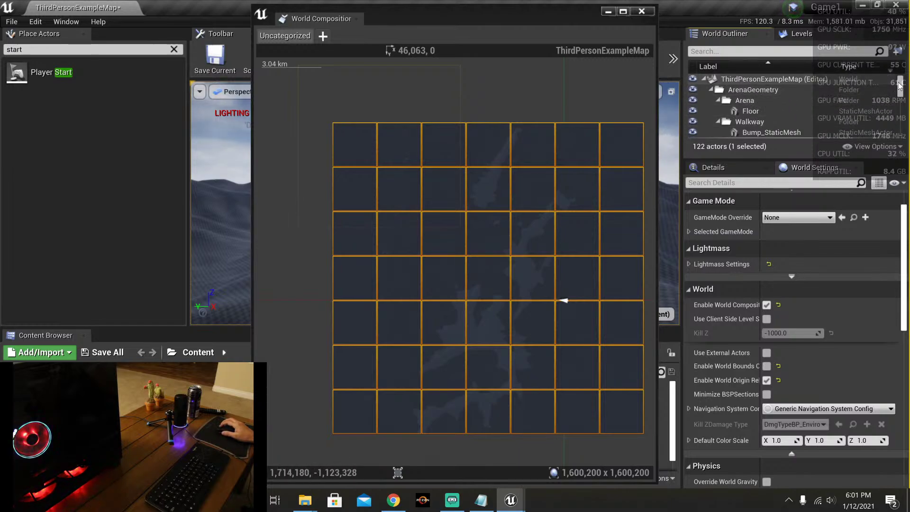
drag(899, 84, 898, 131)
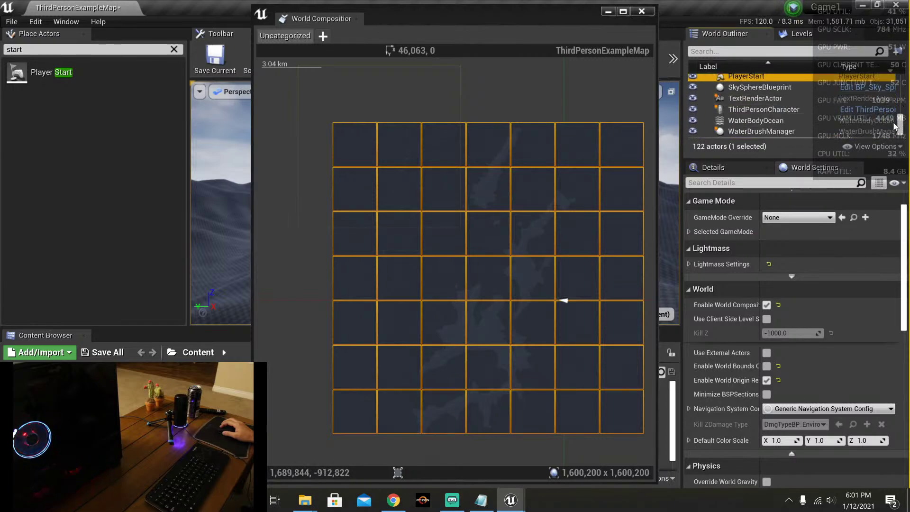
Step: Switch to Chrome and restart the StreamBeats Synthwave playlist on YouTube from its first track, The Grid
click(393, 501)
click(95, 11)
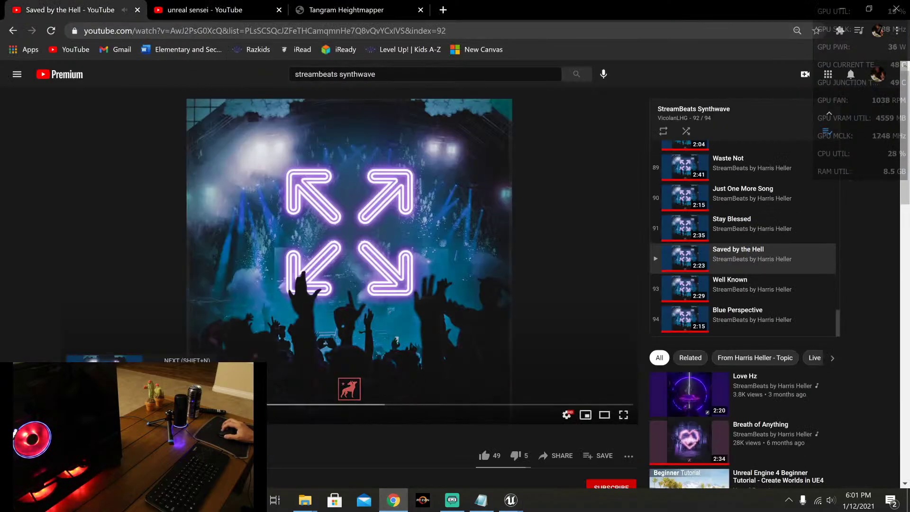
key(shift+n)
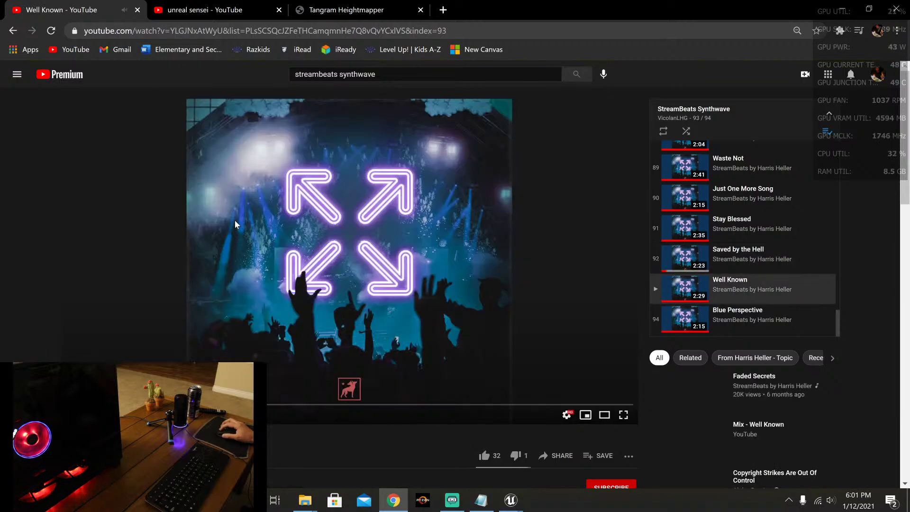
scroll(714, 184, up, 10)
scroll(714, 187, up, 20)
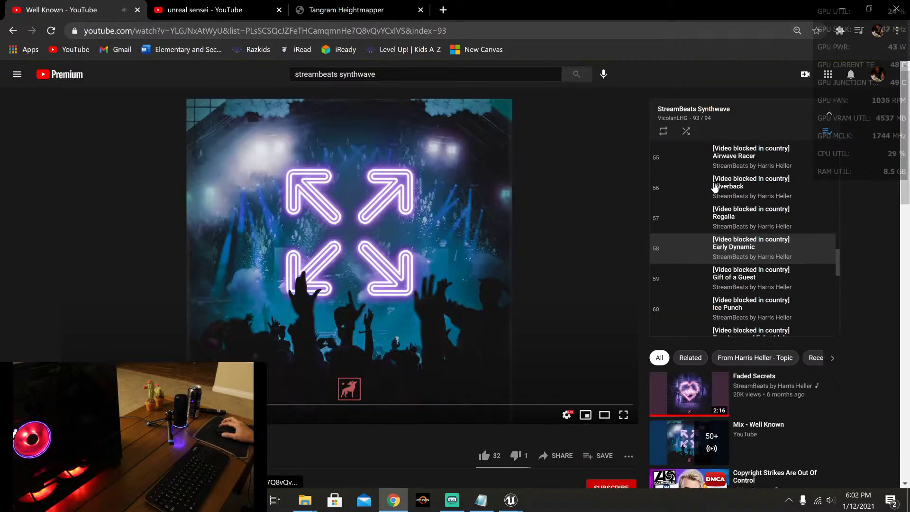
scroll(732, 180, up, 6)
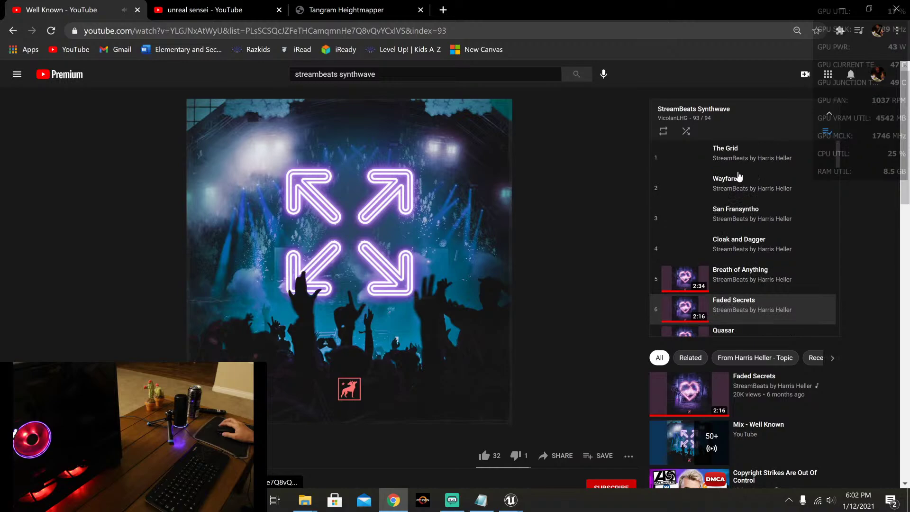
click(687, 154)
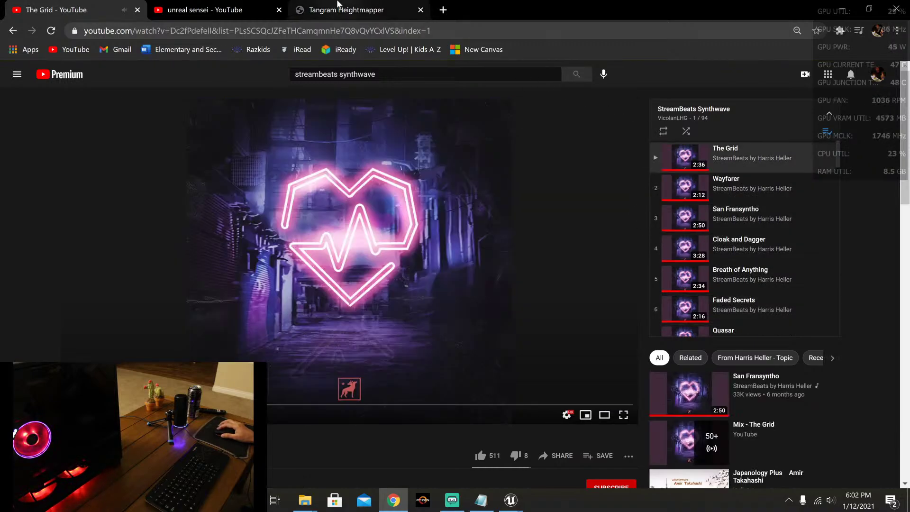
Step: Check the Tangram Heightmapper page against the World Composition tile grid
click(342, 8)
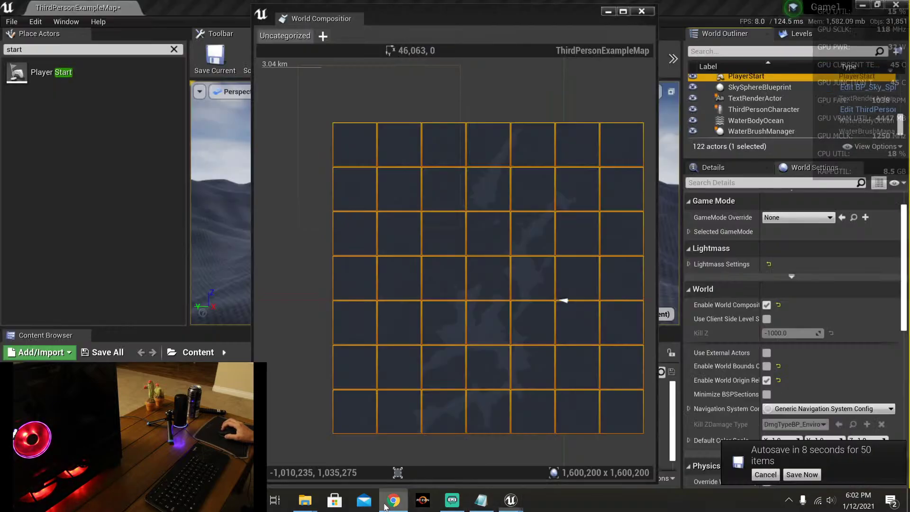
click(394, 502)
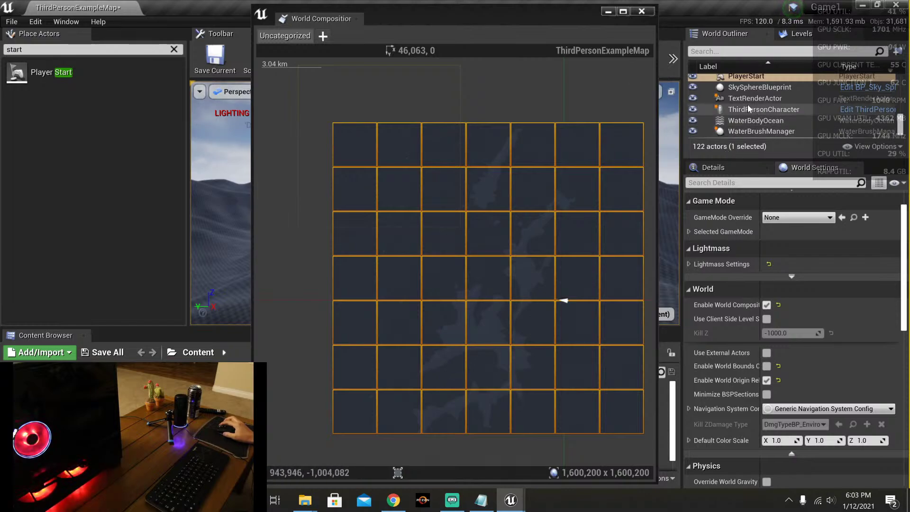
Step: Hide SkySphereBlueprint in the World Outliner and show it again to recheck its effect on the scene
scroll(750, 119, down, 1)
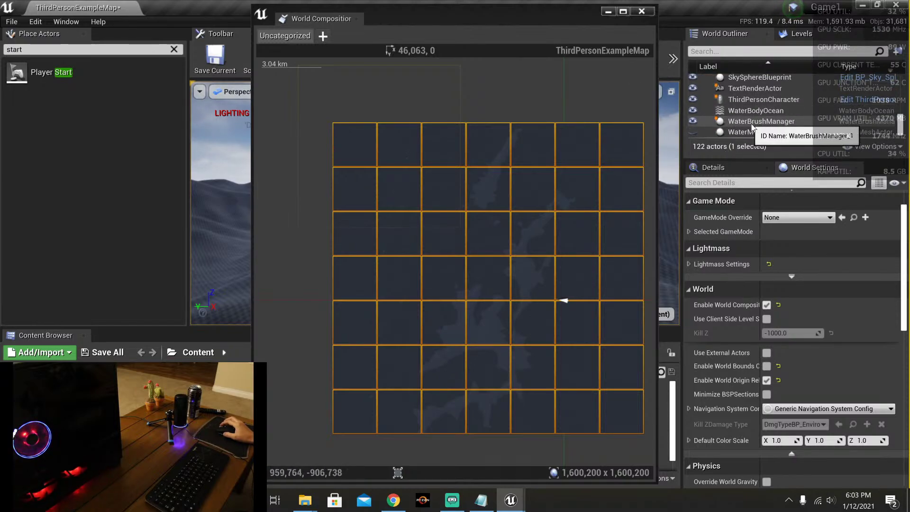
scroll(770, 124, up, 3)
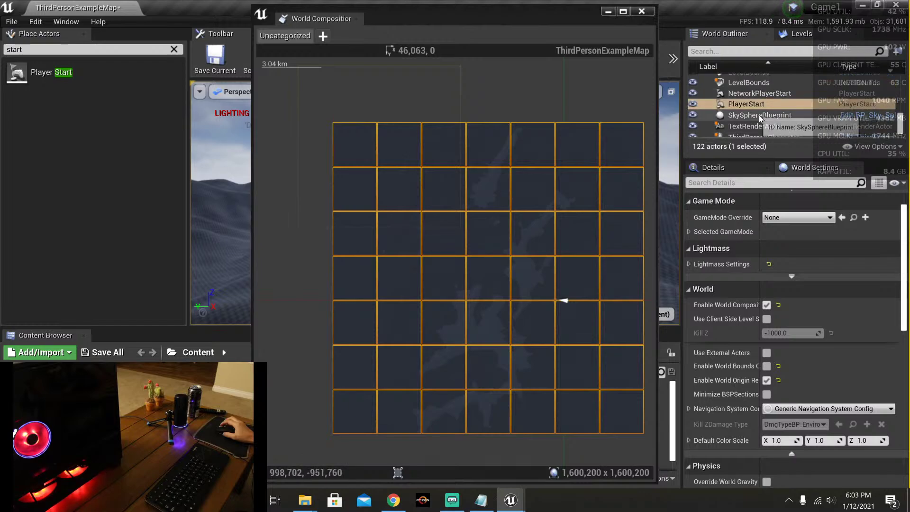
click(694, 115)
click(694, 115)
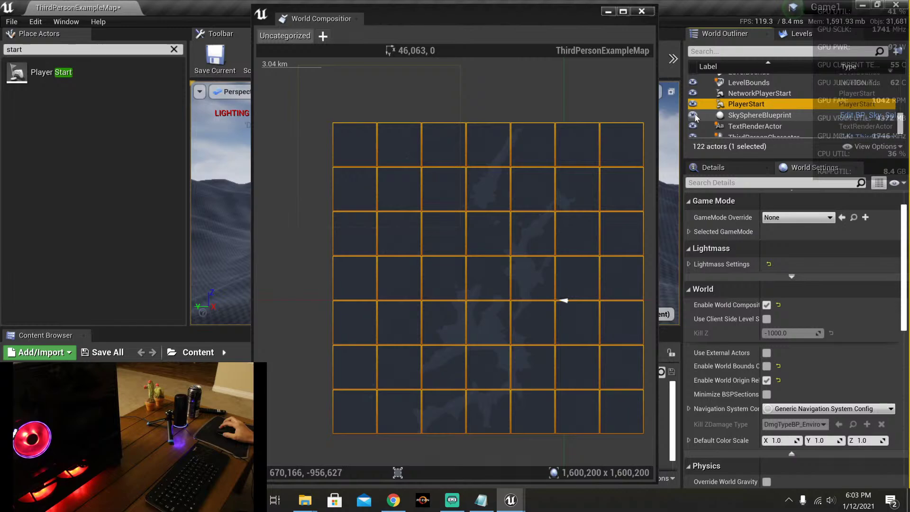
scroll(765, 119, up, 2)
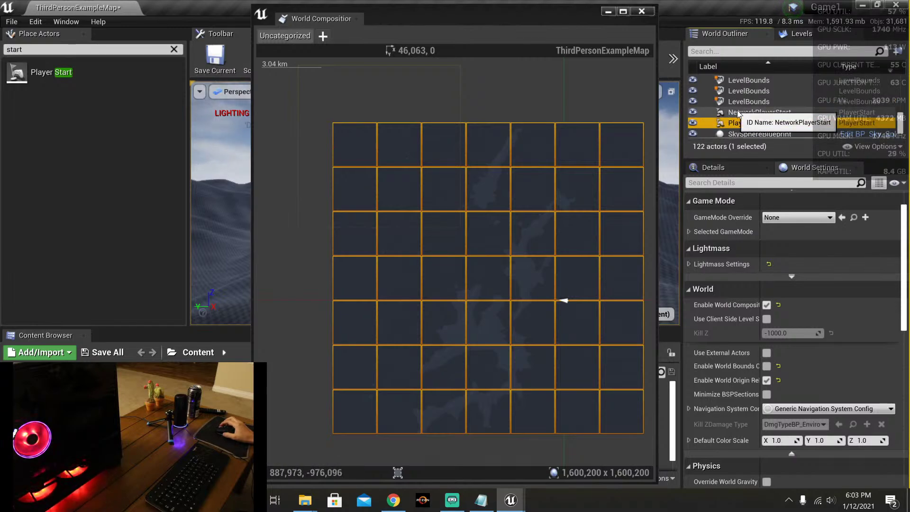
Step: Hide the WaterBrushManager and WaterBodyOcean actors in the World Outliner
scroll(737, 109, down, 1)
scroll(743, 119, down, 2)
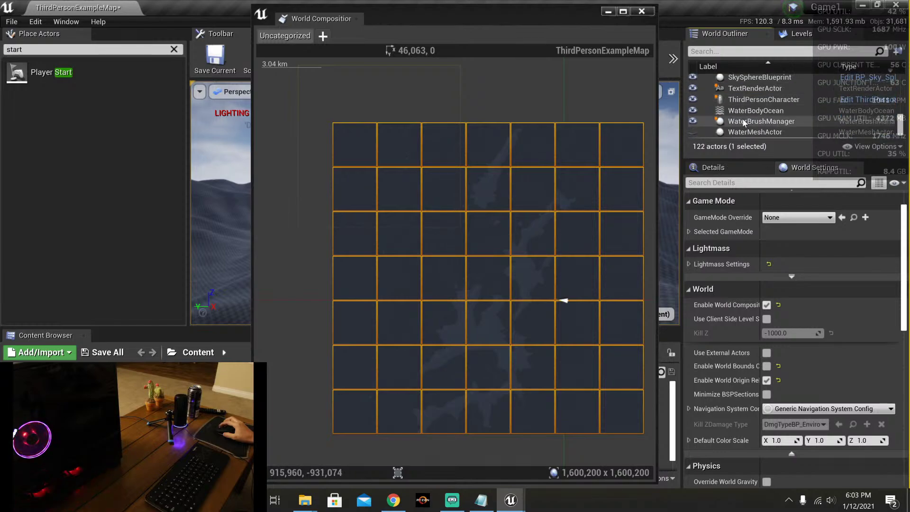
click(692, 120)
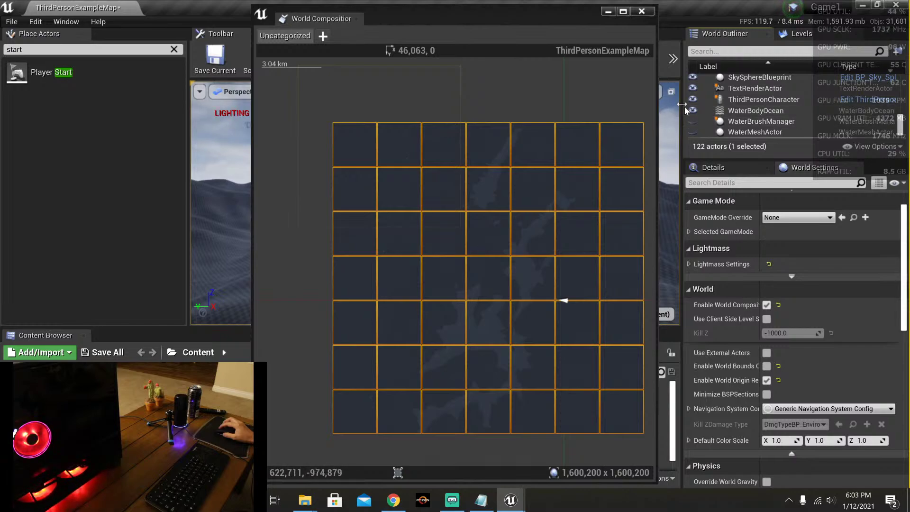
click(691, 112)
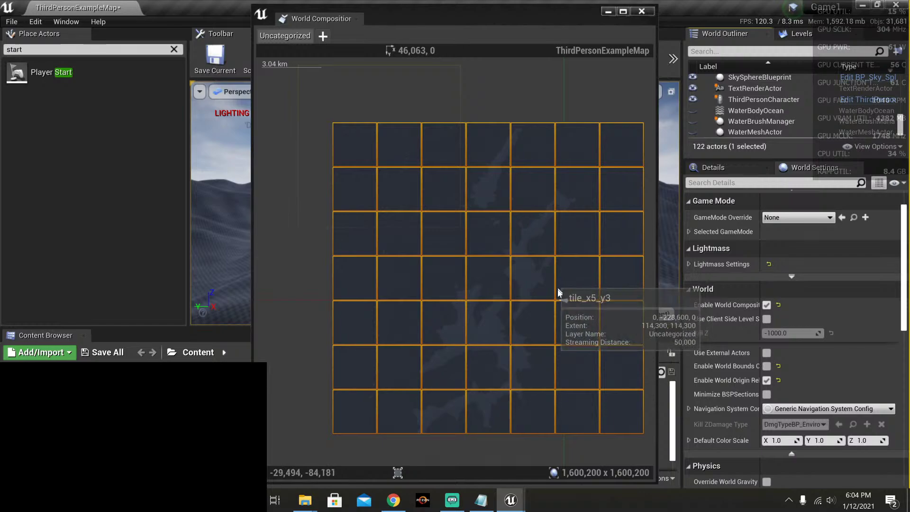
Step: Examine in World Composition where the starter level sits relative to tile_x5_y3 and tile_x5_y4
scroll(562, 303, up, 4)
scroll(560, 311, up, 8)
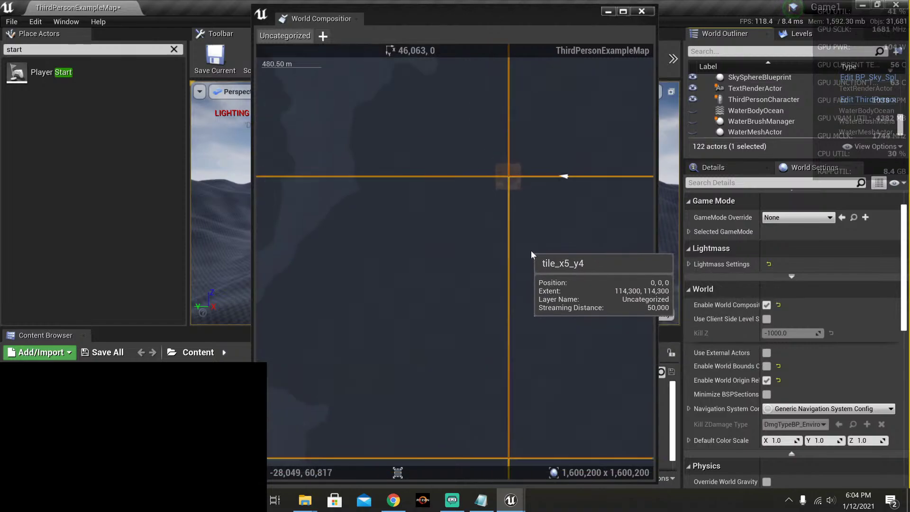
scroll(535, 237, down, 6)
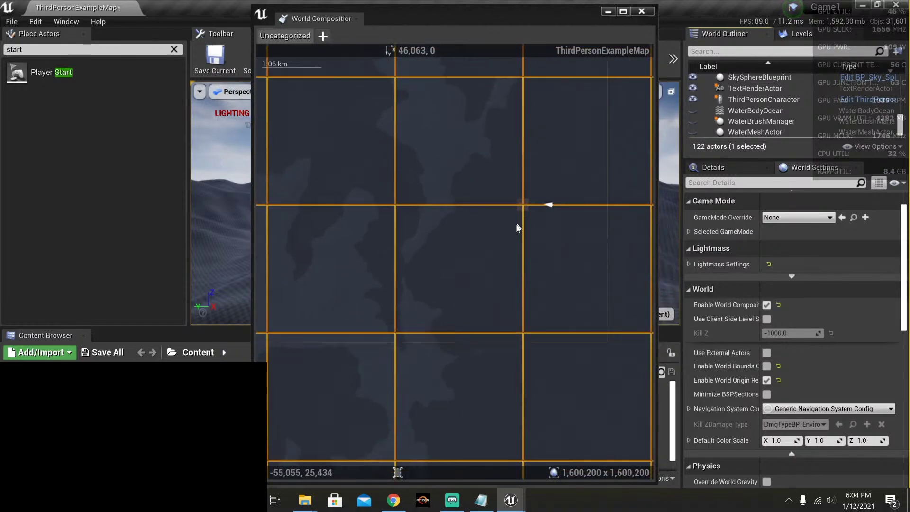
scroll(556, 178, down, 3)
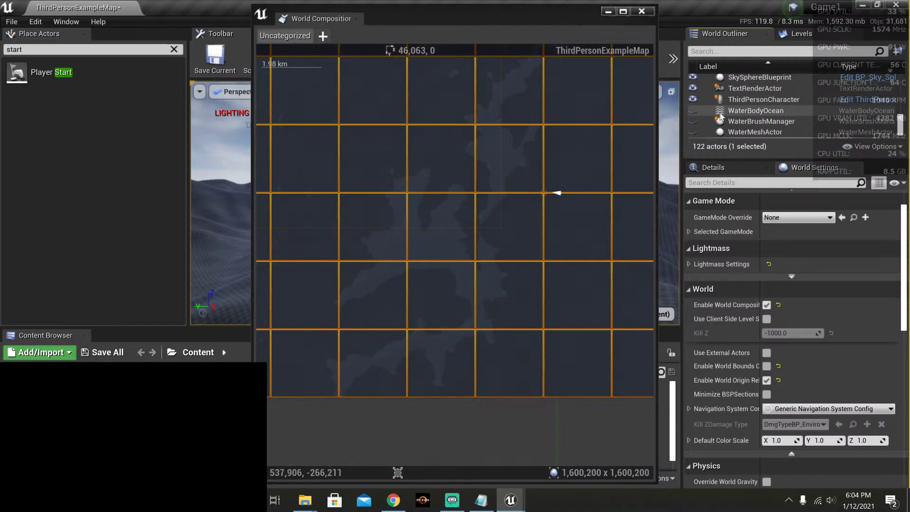
Step: Look through the World Outliner from the water actors up to the ArenaGeometry folder for other actors affecting the scene
scroll(753, 111, up, 1)
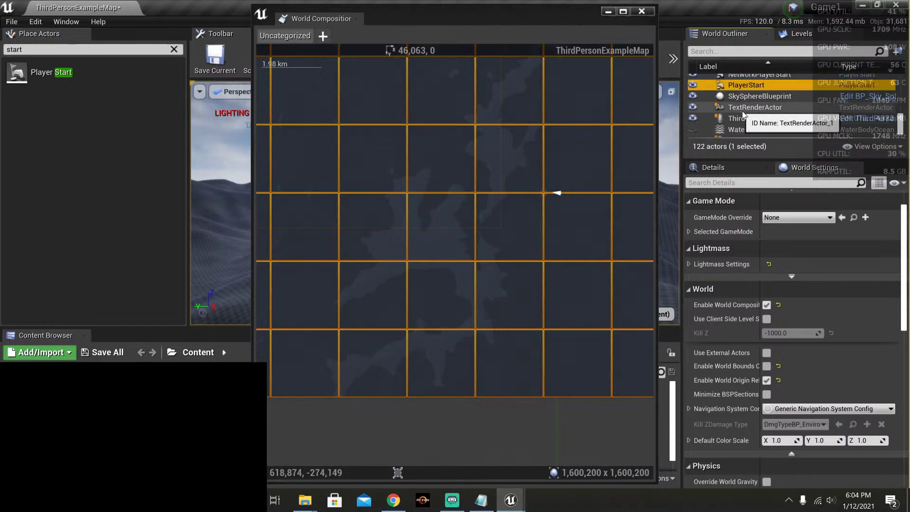
scroll(742, 115, up, 1)
scroll(741, 116, up, 2)
scroll(738, 112, down, 3)
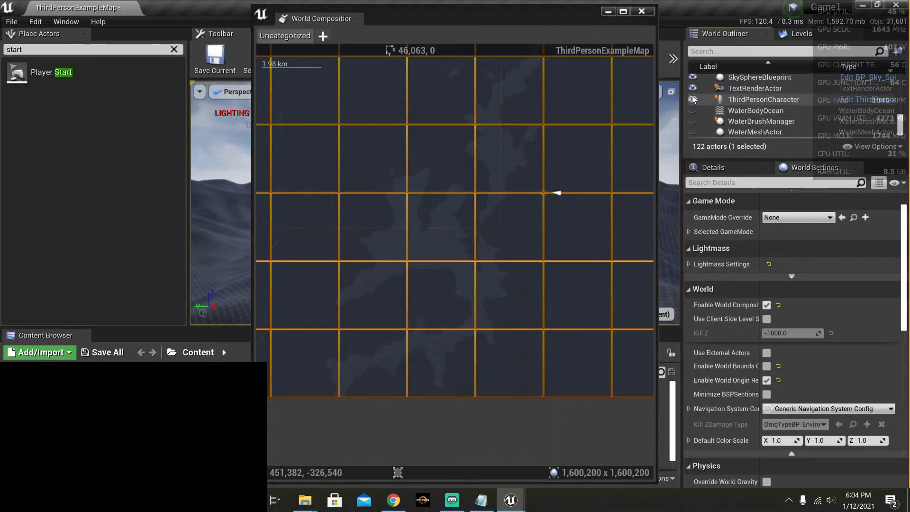
scroll(694, 100, up, 2)
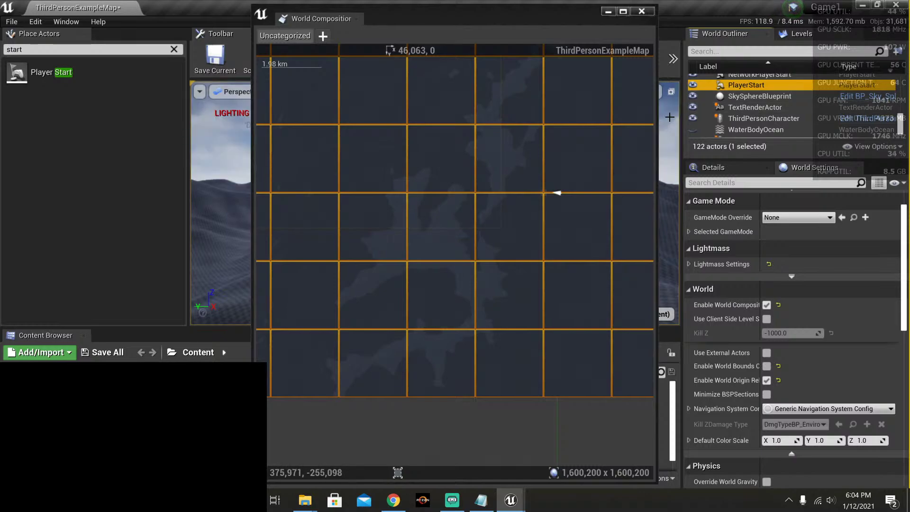
scroll(728, 113, up, 2)
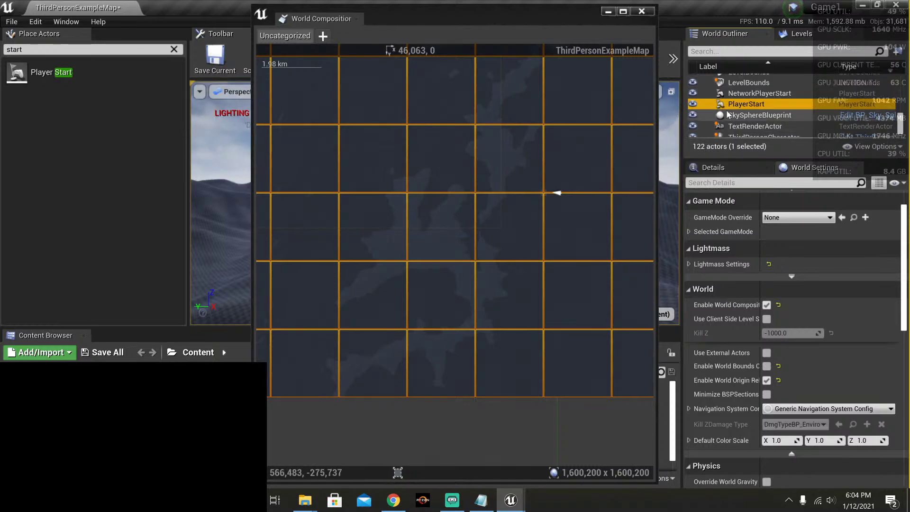
scroll(728, 113, up, 4)
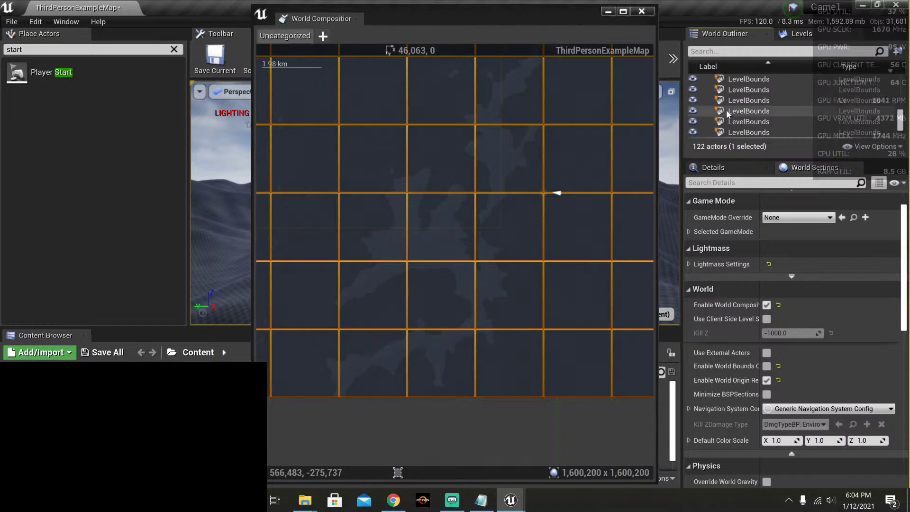
scroll(726, 111, up, 5)
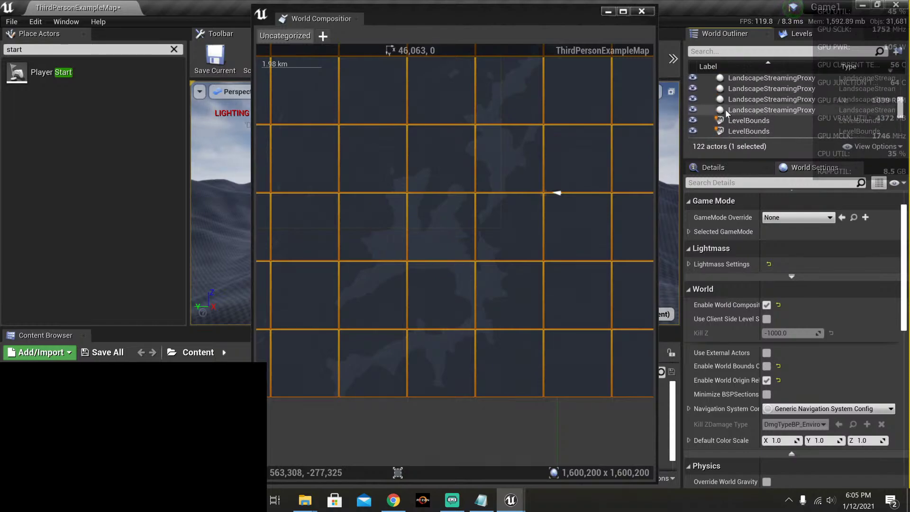
scroll(726, 112, up, 5)
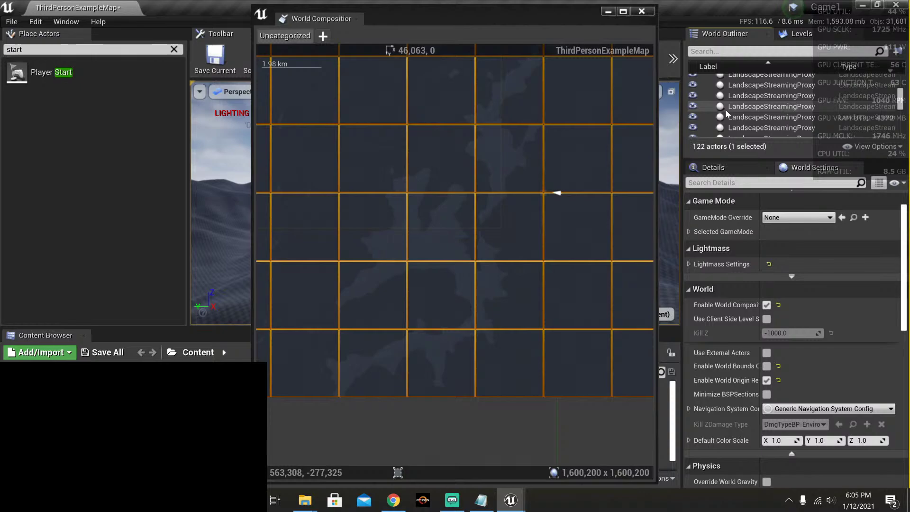
scroll(727, 114, up, 8)
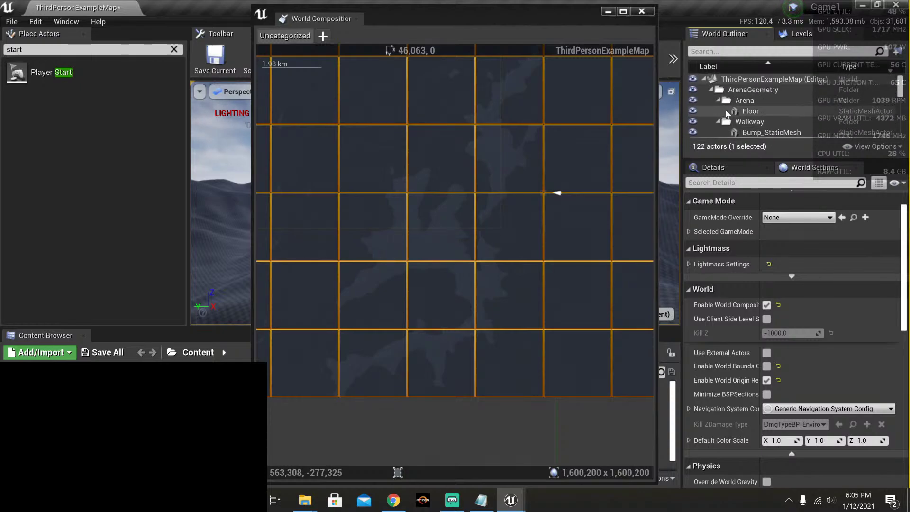
Step: Toggle the visibility of actors in the Lighting folder, including PostProcessVolume and SkyLight, to check their effect
scroll(726, 114, down, 5)
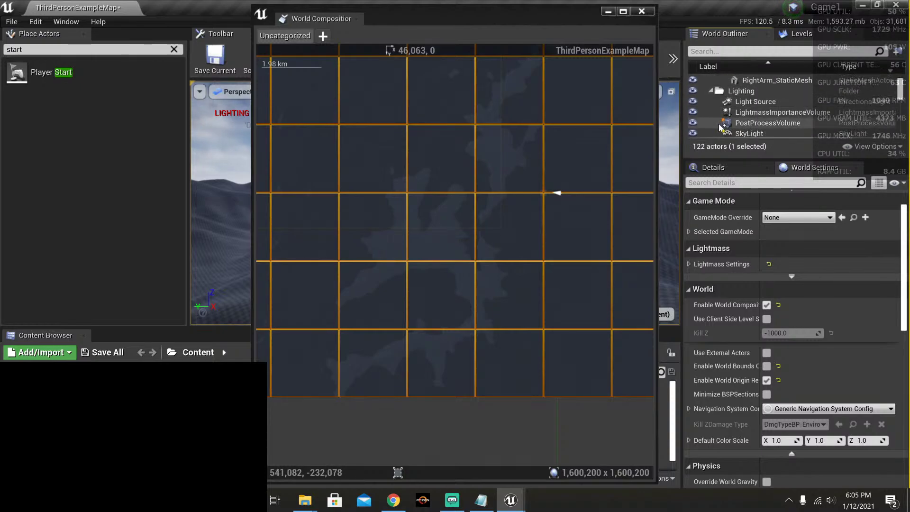
click(693, 113)
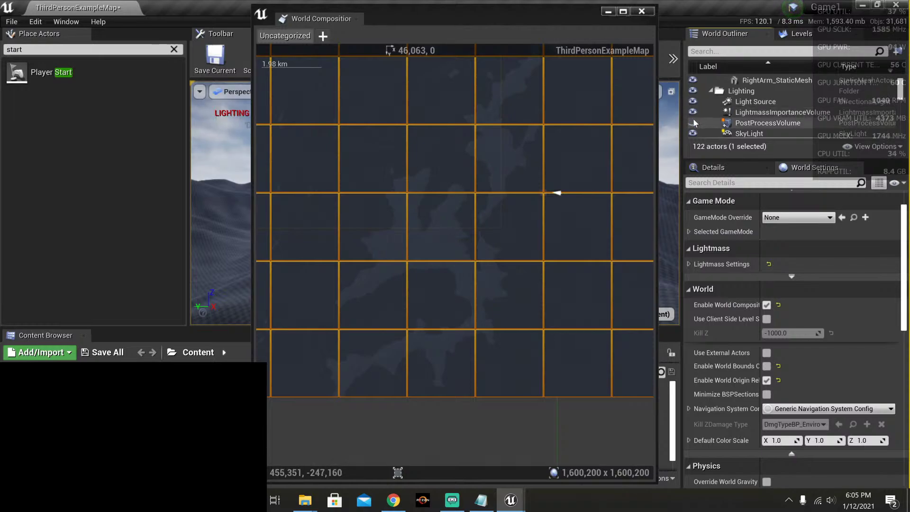
click(692, 133)
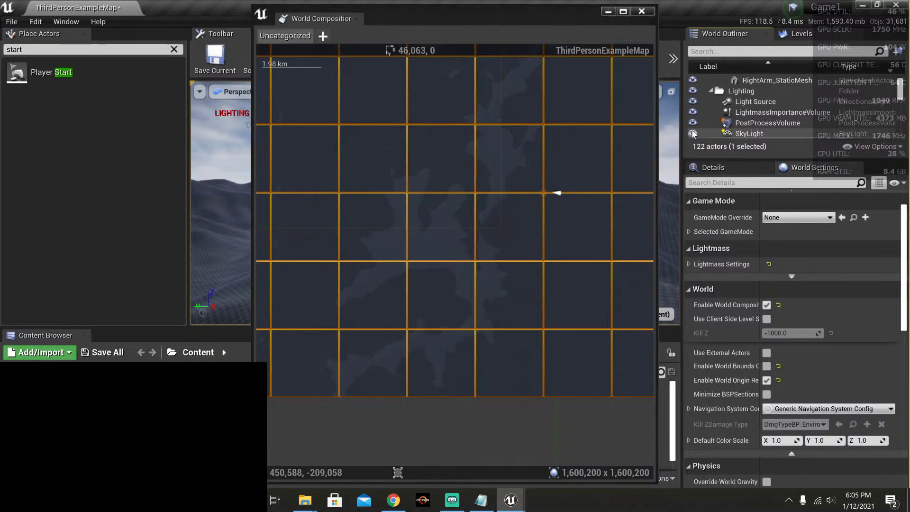
Step: Toggle the Light Source's visibility to check its effect and look through the surrounding actors in the World Outliner
click(692, 101)
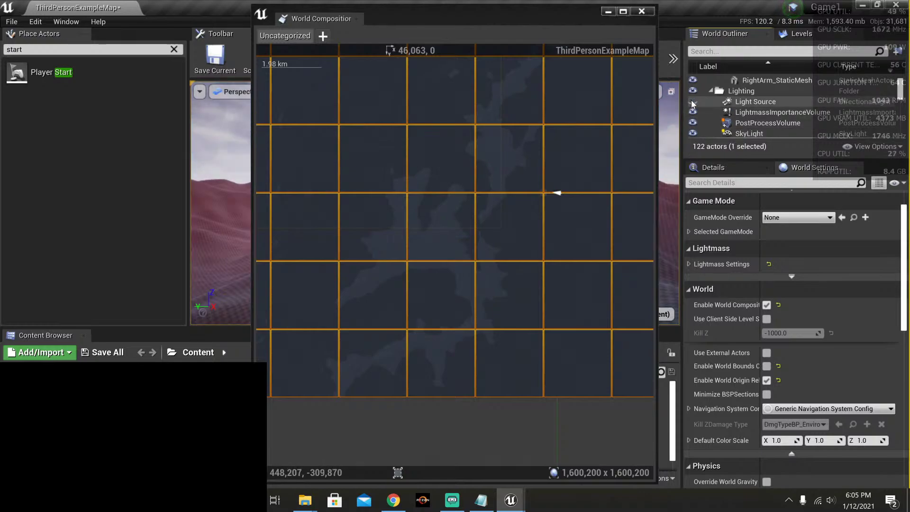
click(692, 101)
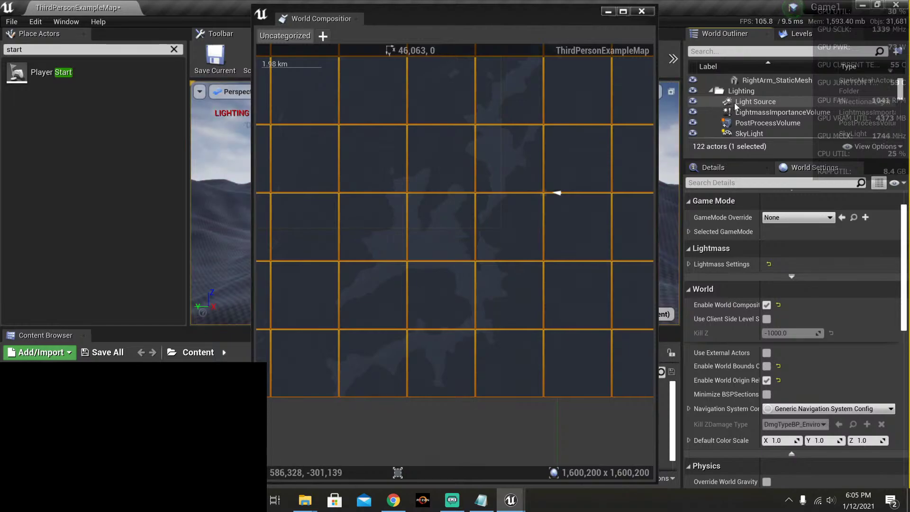
scroll(729, 109, down, 3)
scroll(758, 114, down, 1)
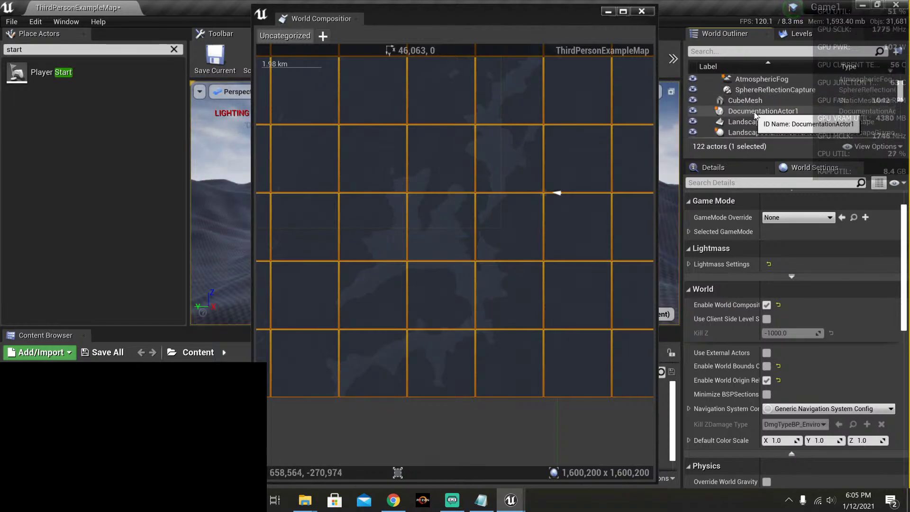
scroll(770, 112, down, 1)
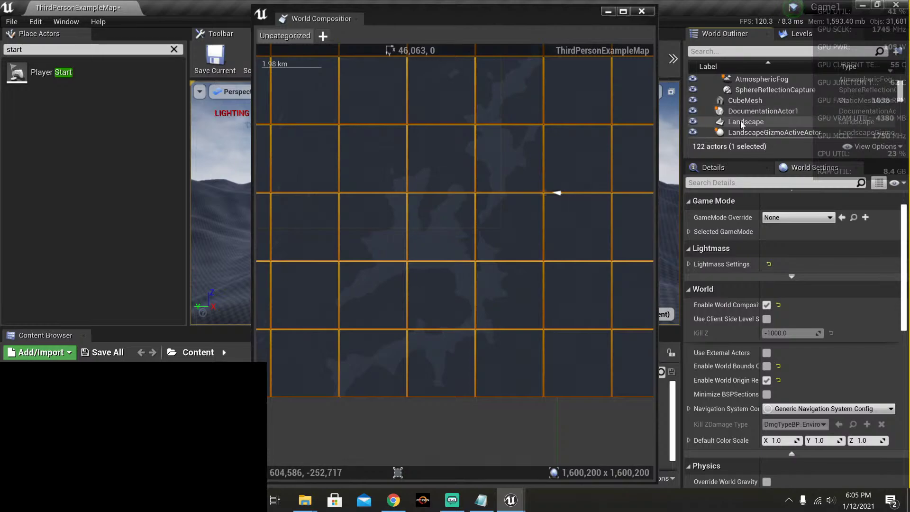
scroll(748, 124, down, 1)
scroll(748, 126, down, 3)
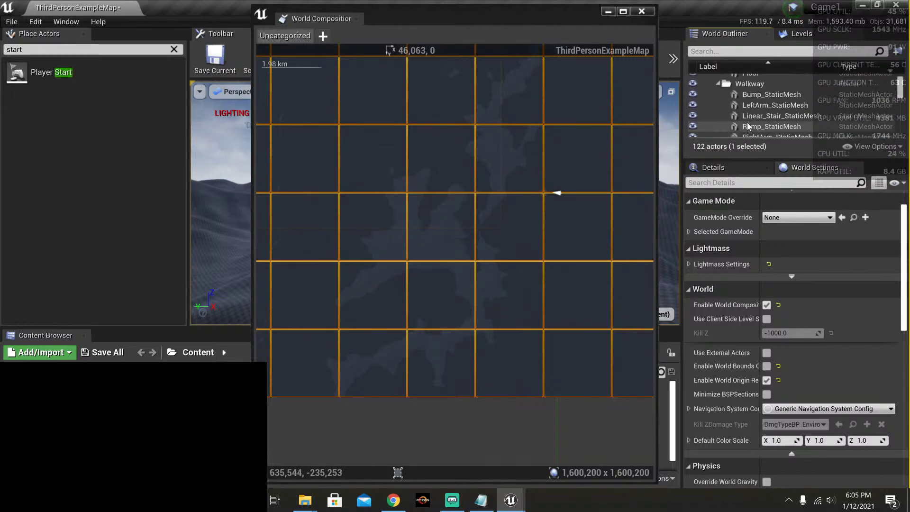
scroll(748, 126, up, 2)
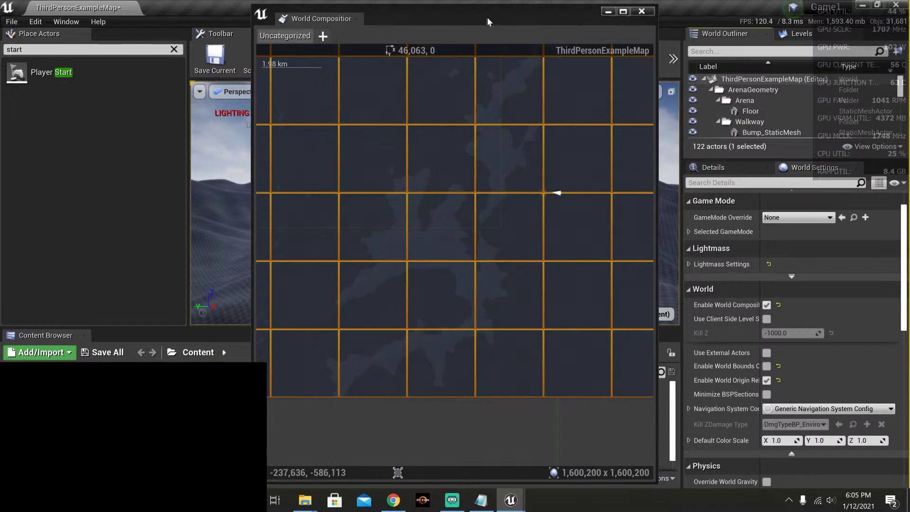
Step: Dock the World Composition window into the main editor and close it to free the level viewport
drag(527, 18, 909, 17)
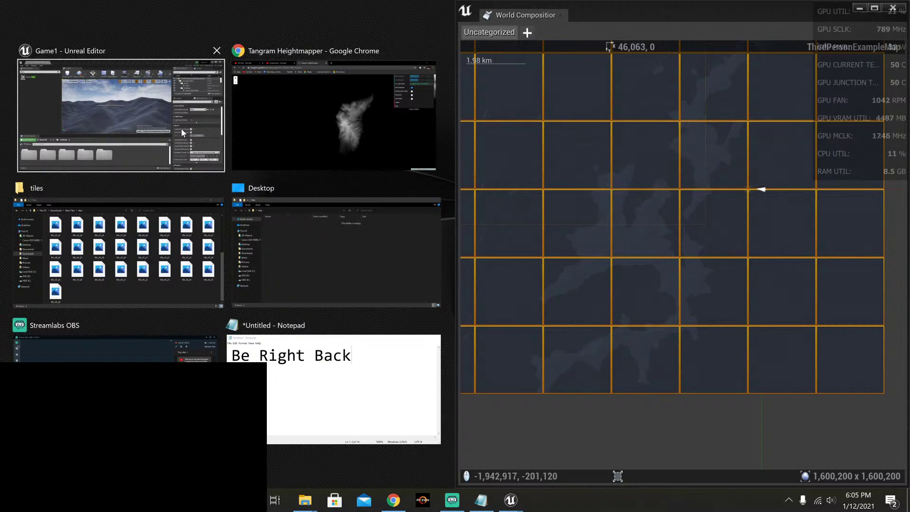
click(182, 132)
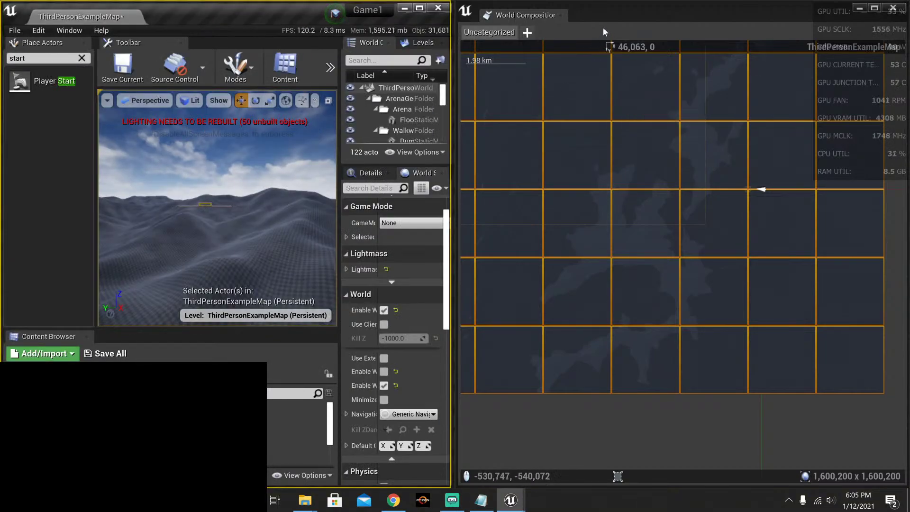
drag(526, 15, 449, 170)
click(419, 8)
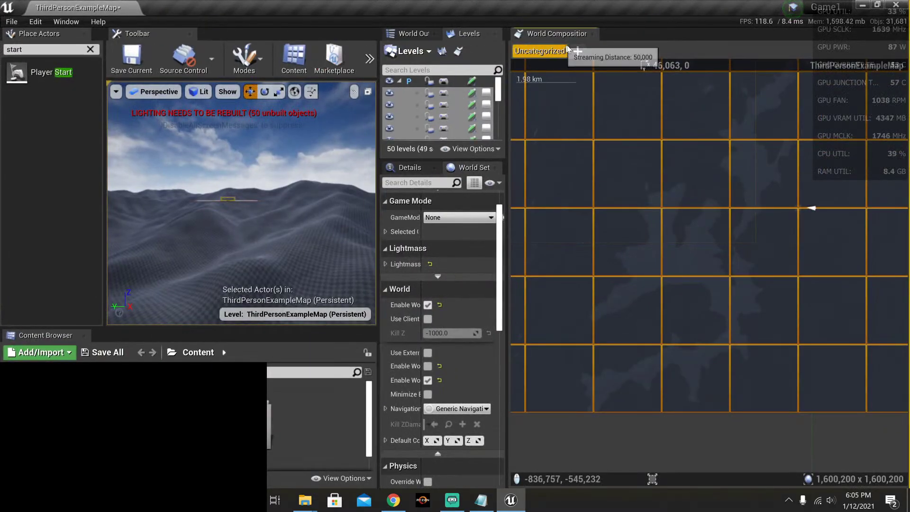
click(590, 34)
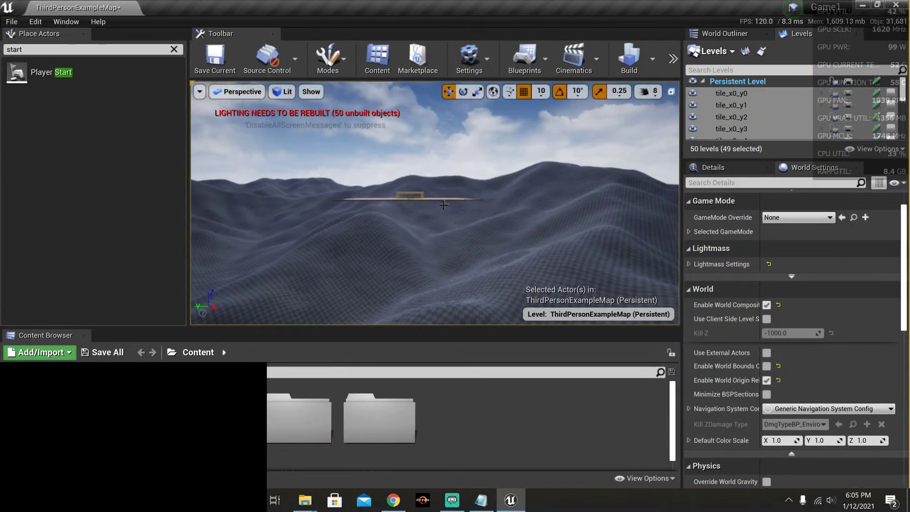
Step: Examine the terrain around the starter platform, then check the Levels list and World Outliner for water, sky and lighting actors
right_drag(443, 205, 513, 217)
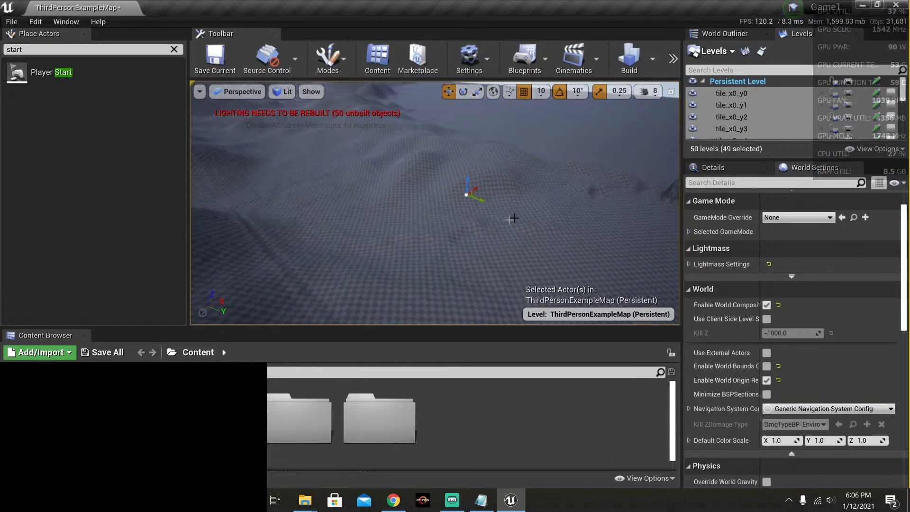
right_drag(472, 197, 478, 208)
scroll(761, 124, down, 3)
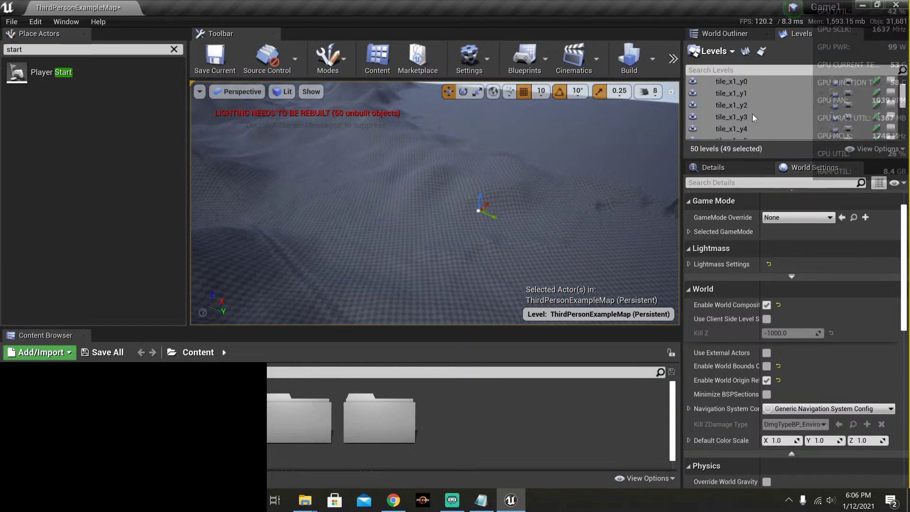
drag(902, 92, 902, 127)
click(725, 33)
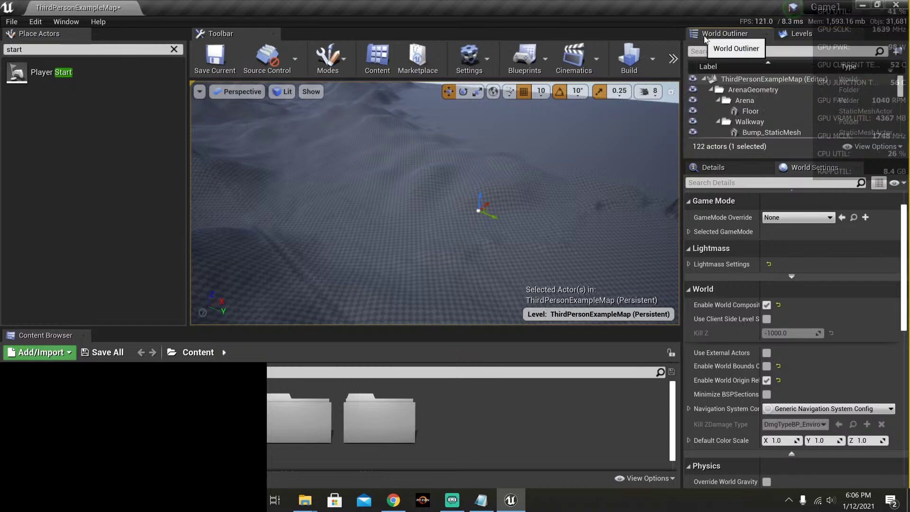
drag(900, 85, 897, 129)
scroll(897, 129, up, 1)
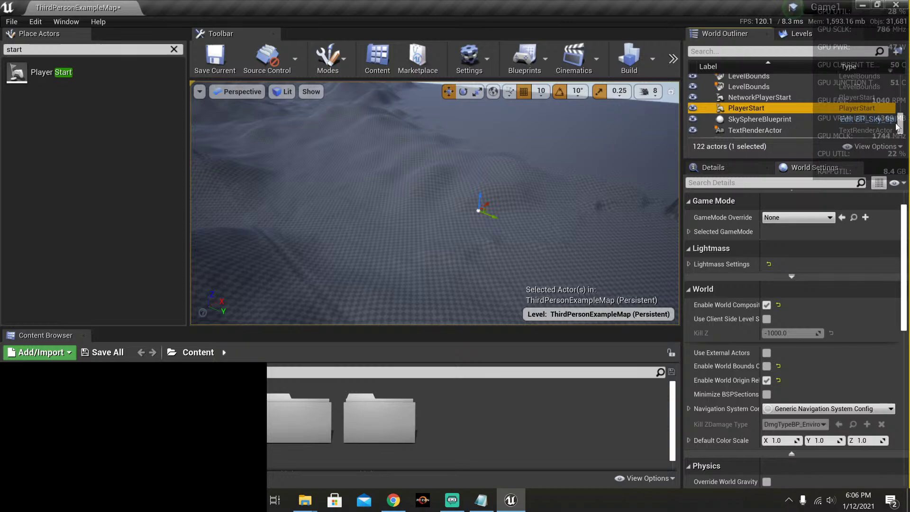
scroll(896, 127, down, 1)
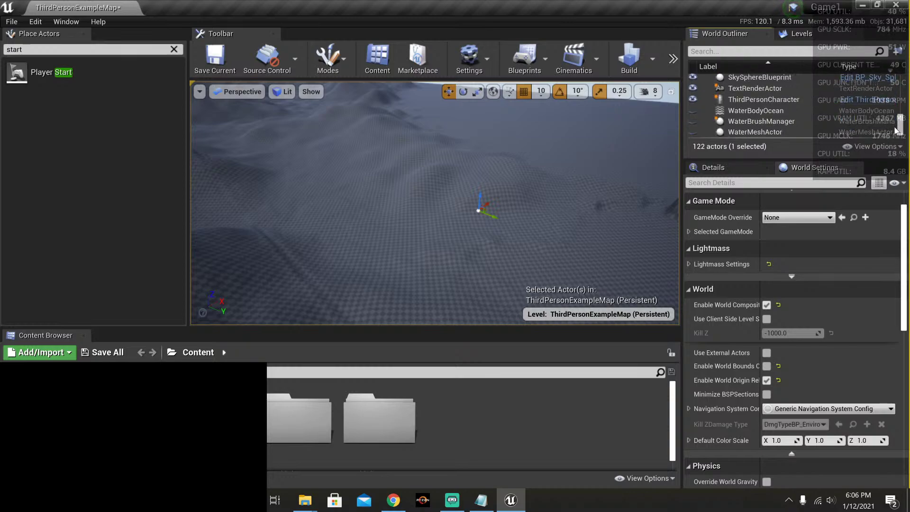
scroll(896, 129, up, 1)
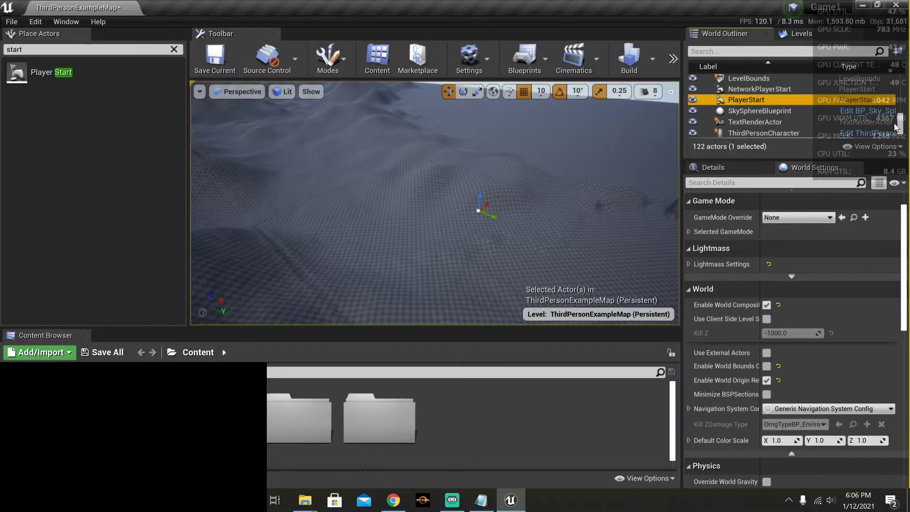
drag(896, 127, 892, 93)
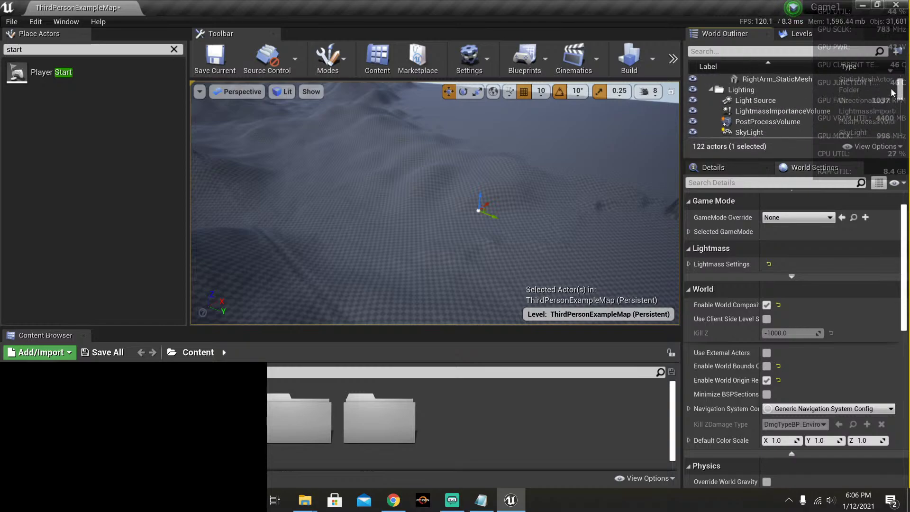
Step: Hide and restore the PostProcessVolume while comparing the scene from below and above the terrain
click(692, 122)
key(Page_Down)
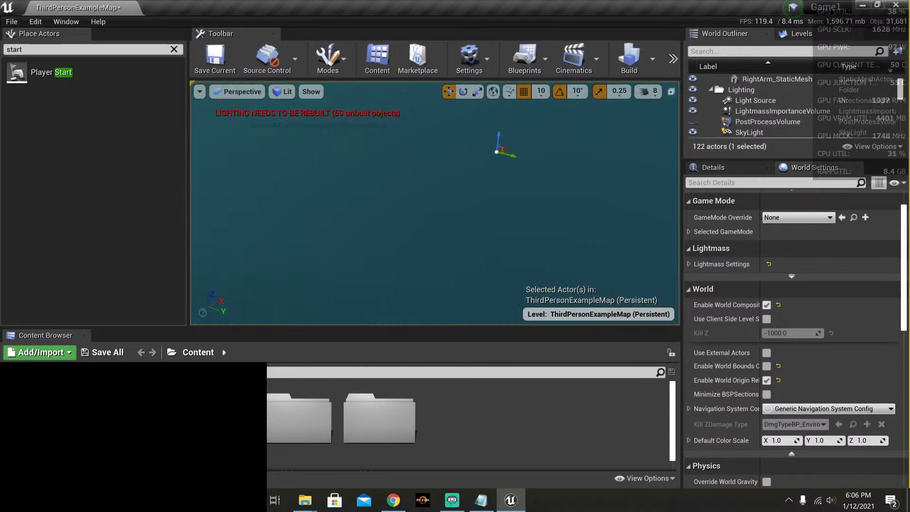
click(692, 121)
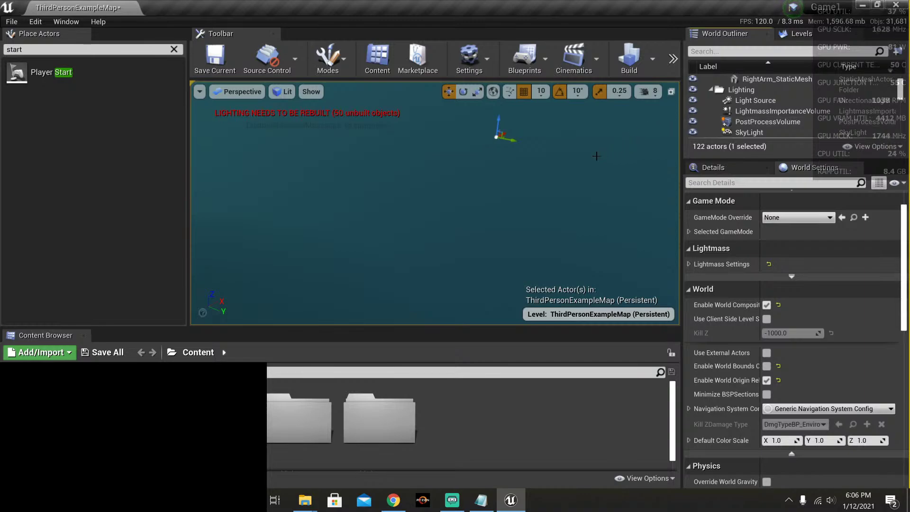
key(Page_Up)
key(Page_Up)
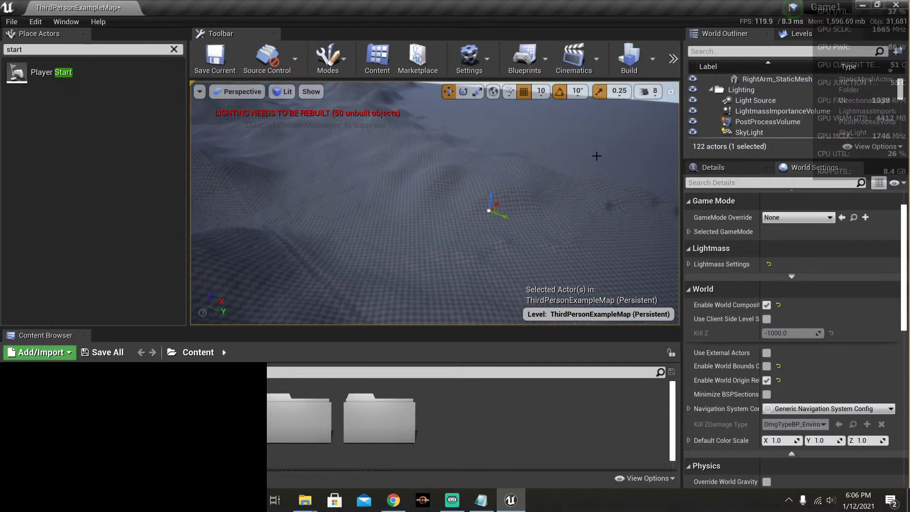
key(f)
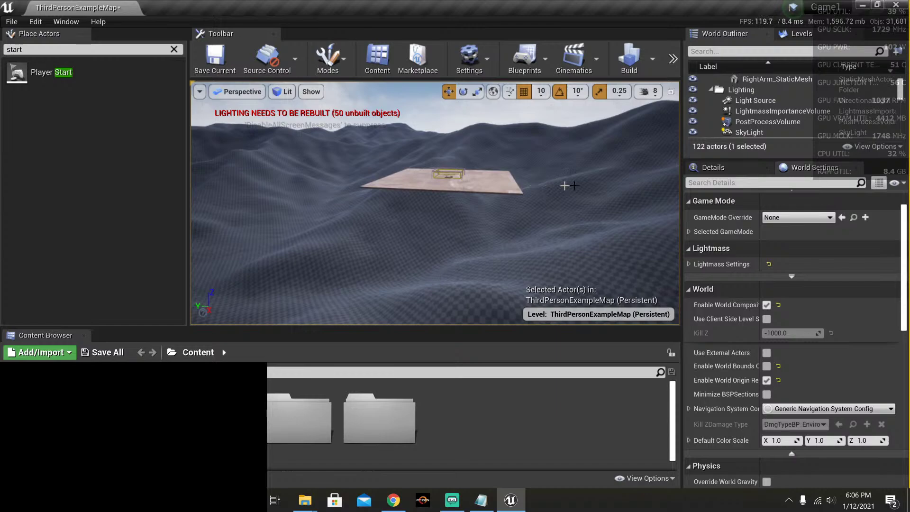
Step: Make the WaterBodyOcean, WaterBrushManager and WaterMeshActor visible again in the World Outliner
scroll(904, 94, down, 2)
drag(903, 90, 902, 130)
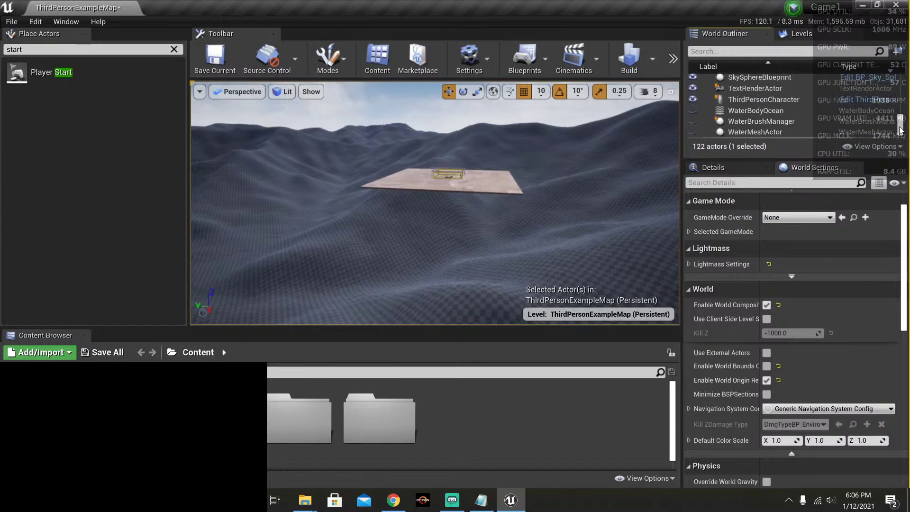
click(691, 110)
click(691, 121)
click(691, 132)
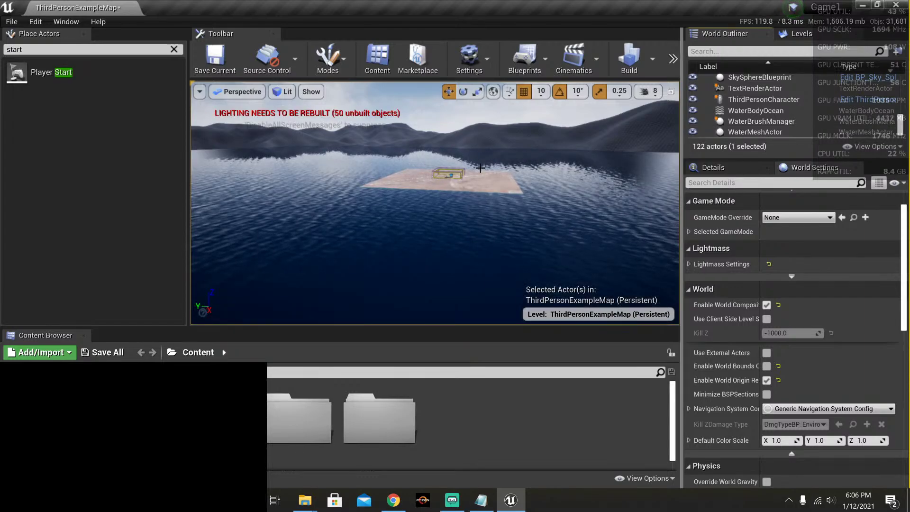
Step: Lower the WaterBodyOcean along Z beneath the starter platform to expose the surrounding terrain
click(460, 158)
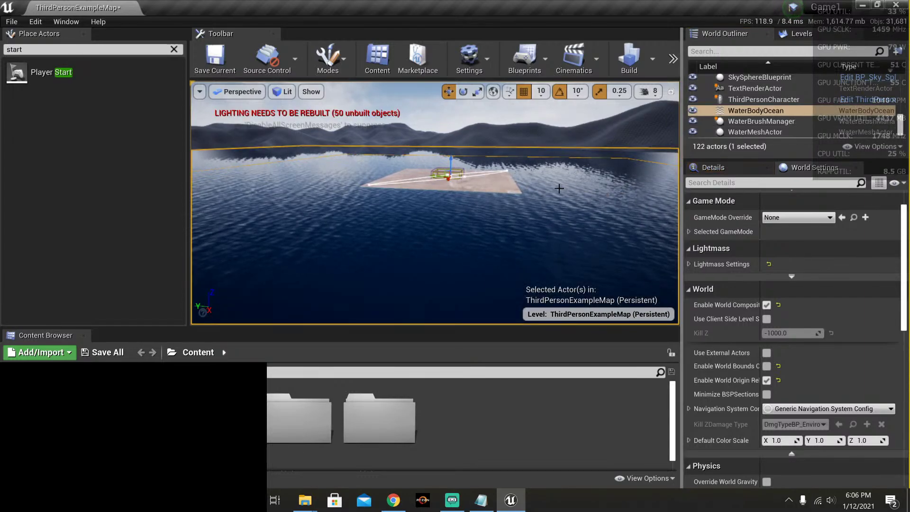
drag(452, 160, 440, 248)
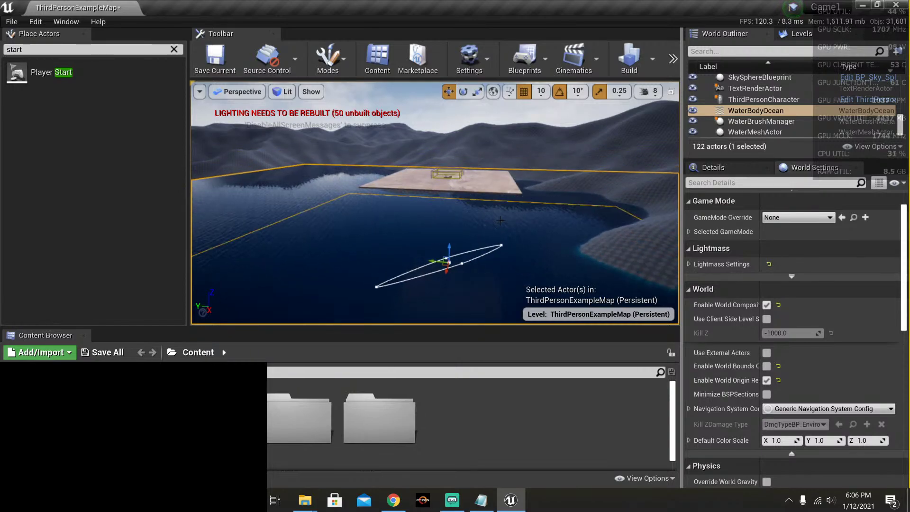
right_drag(500, 221, 530, 275)
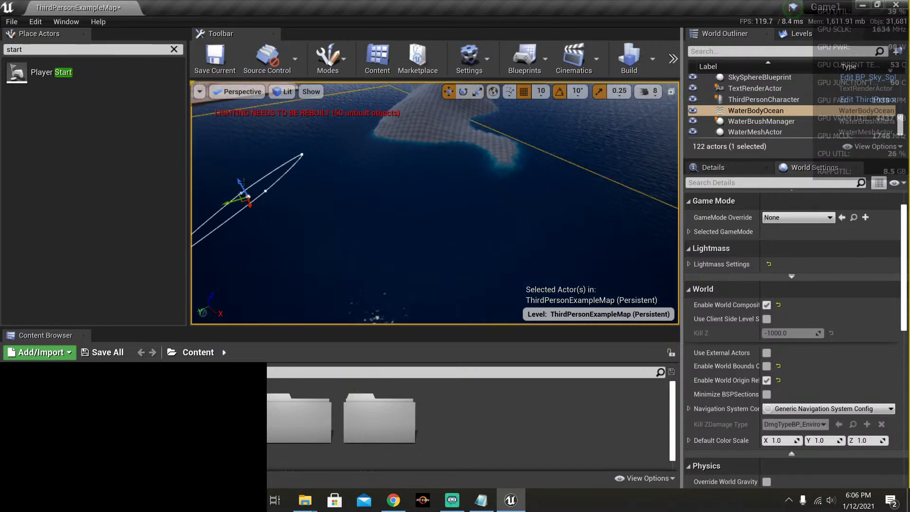
drag(242, 182, 259, 249)
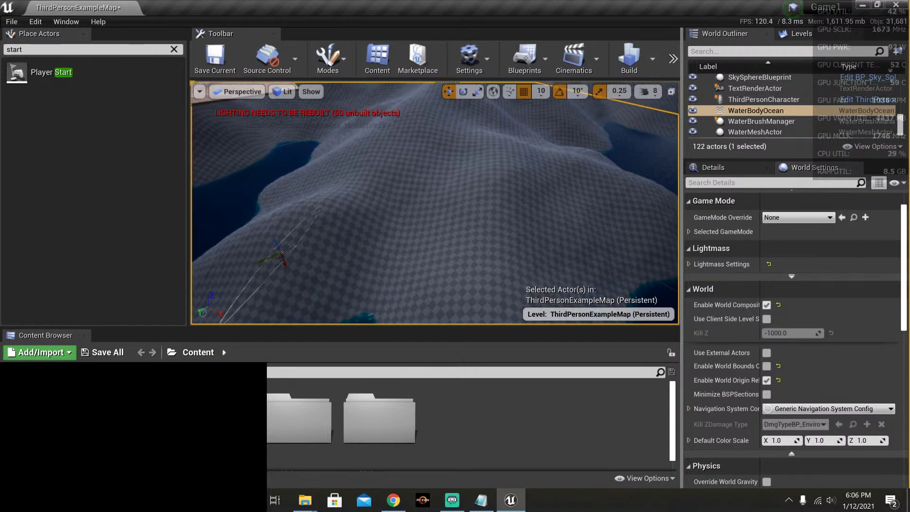
right_drag(287, 210, 331, 239)
right_drag(405, 202, 396, 201)
right_drag(490, 192, 421, 222)
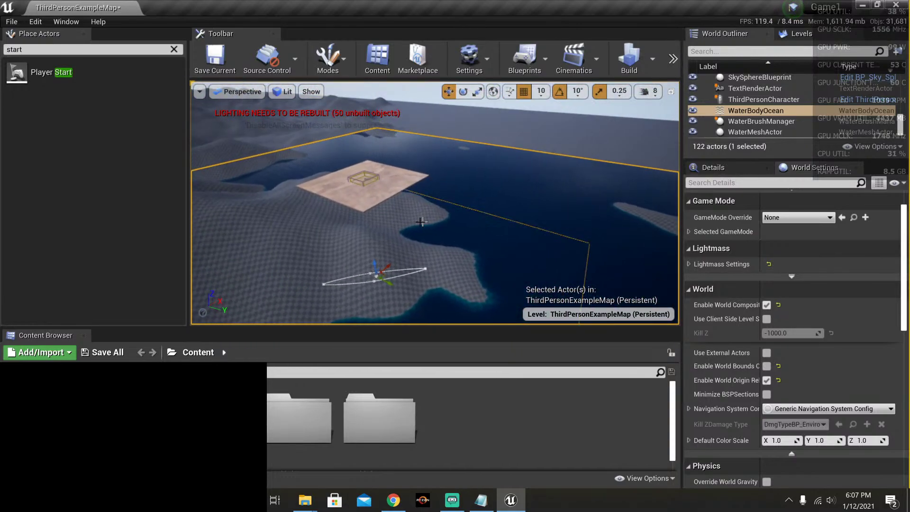
Step: Adjust the WaterBodyOcean's height against the shoreline to about Z -38460 and display its details
drag(373, 263, 380, 289)
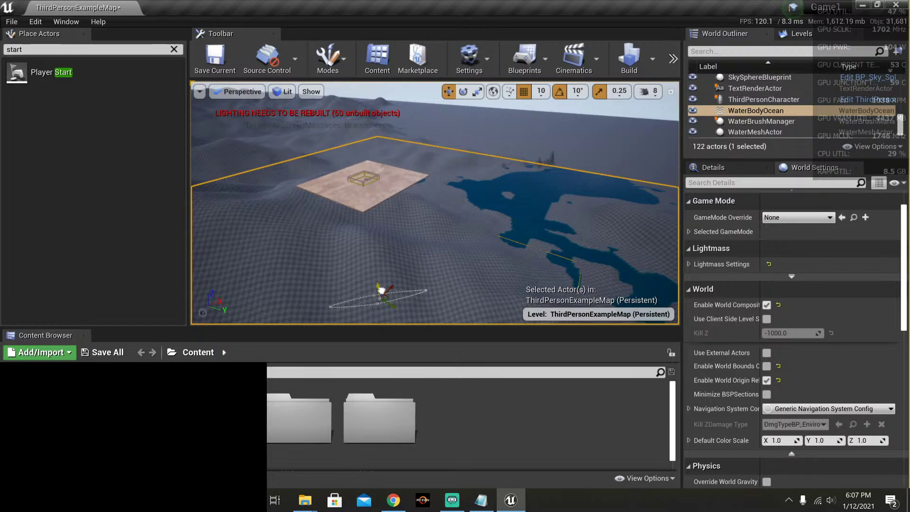
right_drag(494, 262, 550, 236)
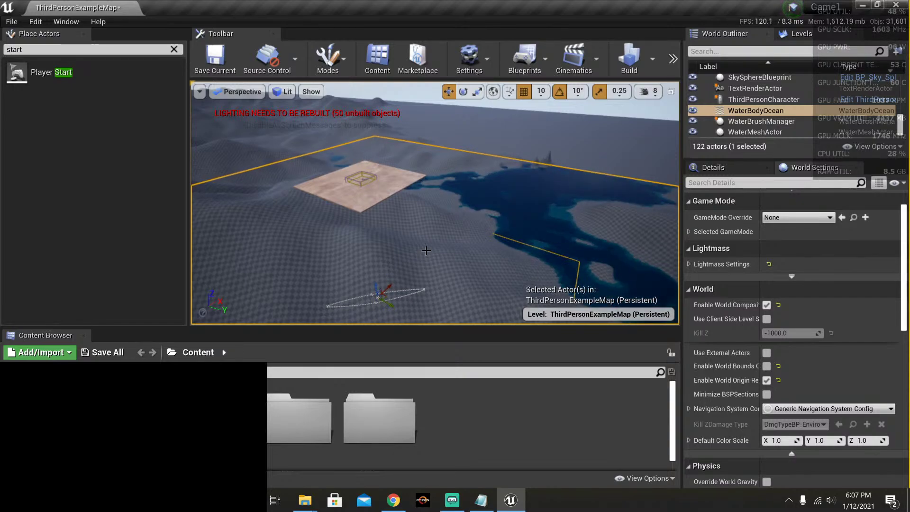
mouse_move(426, 250)
right_down()
mouse_move(383, 282)
mouse_move(417, 243)
right_up()
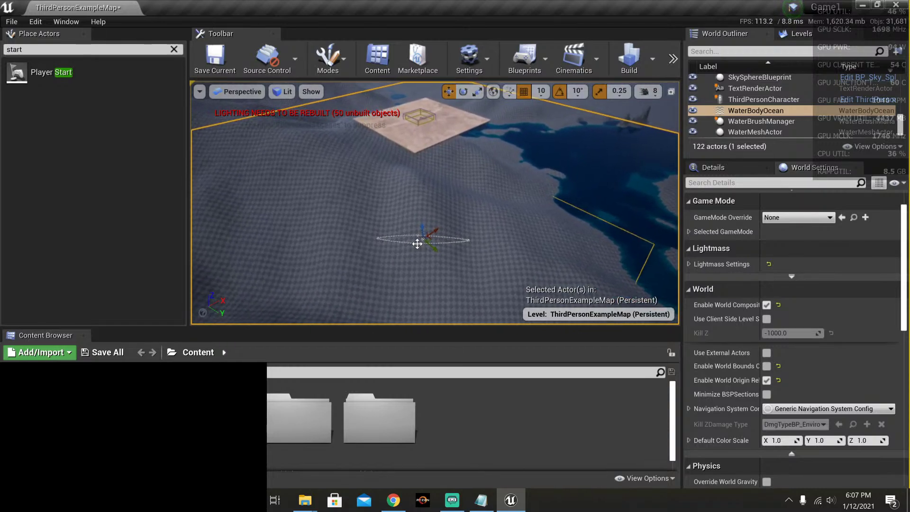
scroll(417, 244, up, 2)
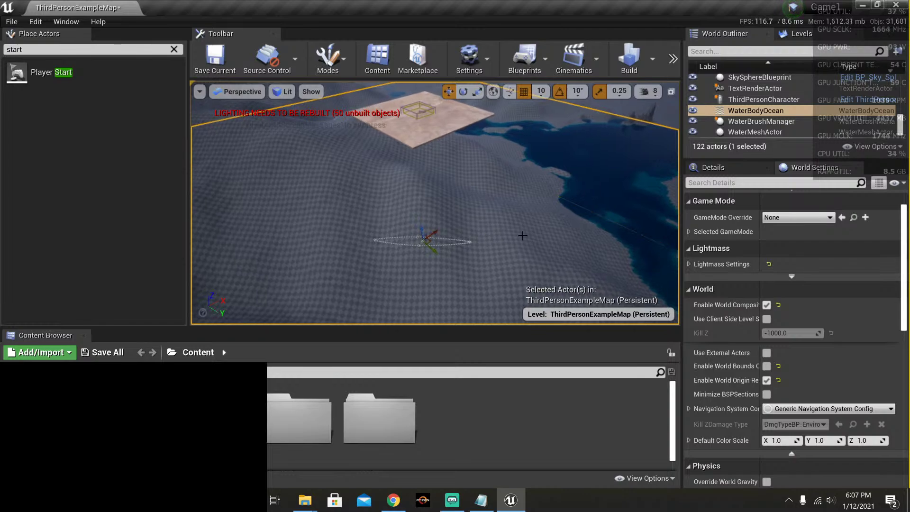
right_drag(522, 235, 523, 222)
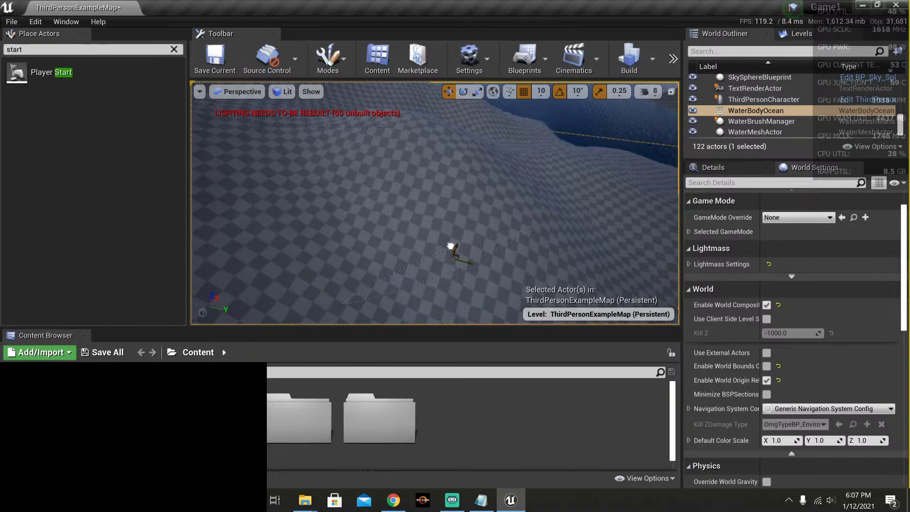
right_drag(448, 251, 439, 252)
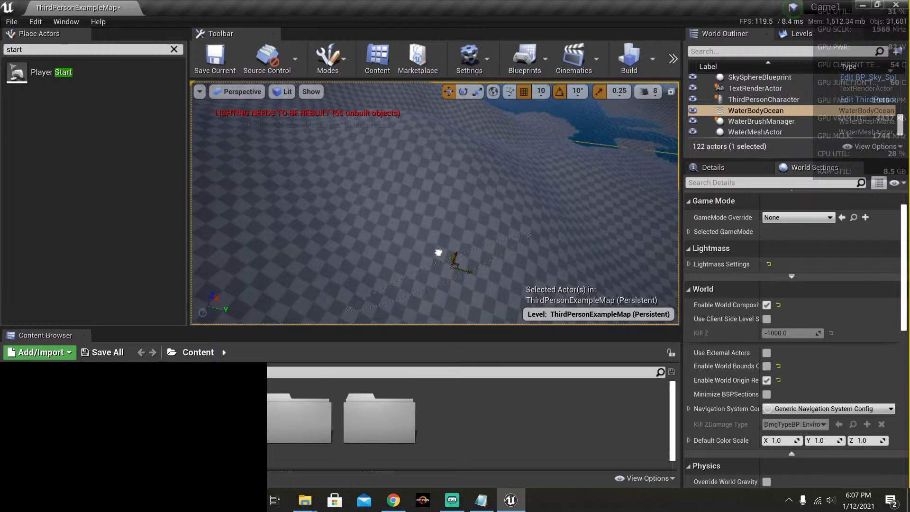
click(744, 167)
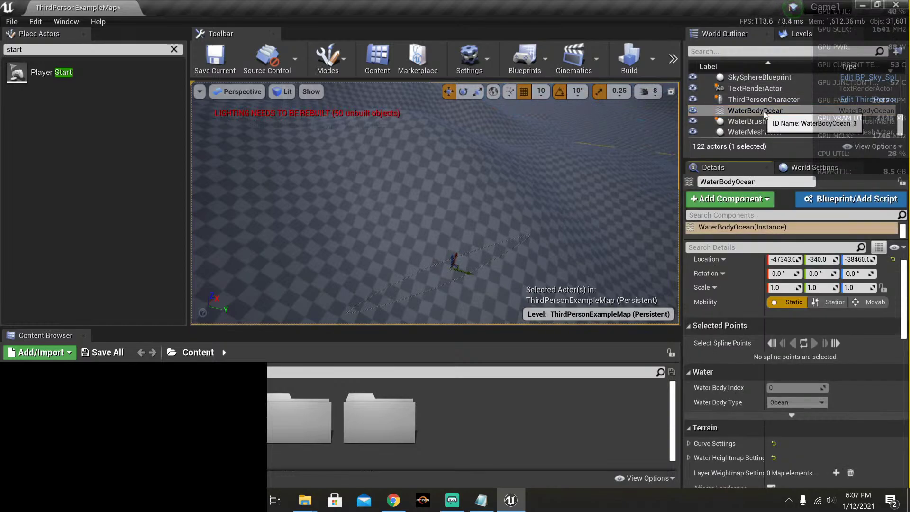
Step: Try raising the WaterBodyOcean along Z to about -32100 and bring it back down to about -38190
click(763, 111)
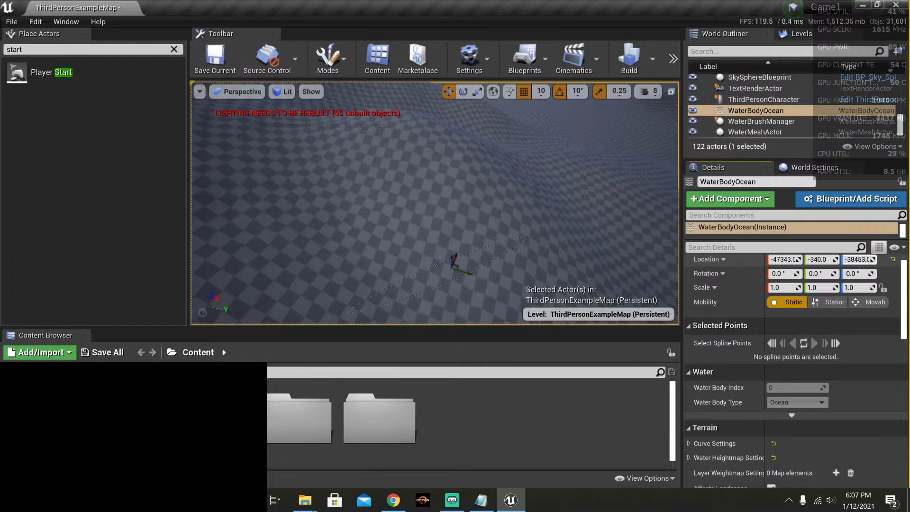
drag(857, 259, 867, 259)
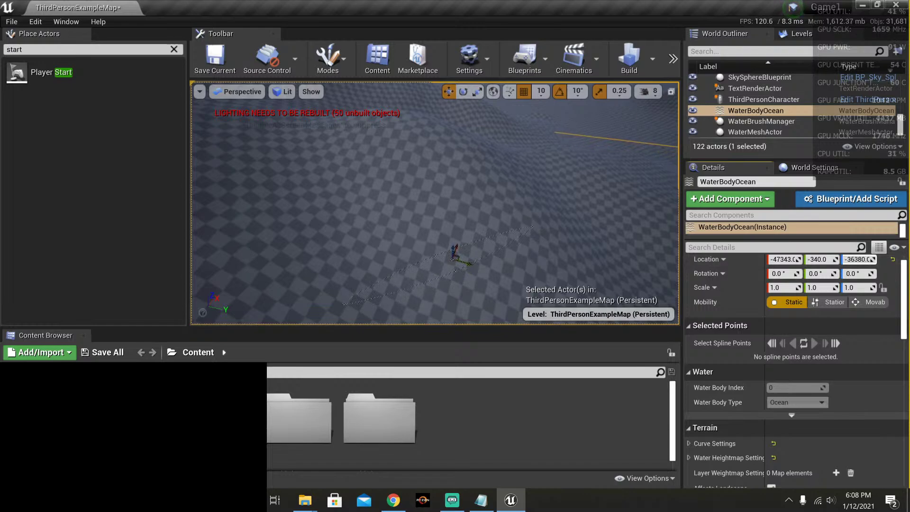
mouse_move(857, 259)
mouse_down()
mouse_move(886, 259)
mouse_move(852, 259)
mouse_up()
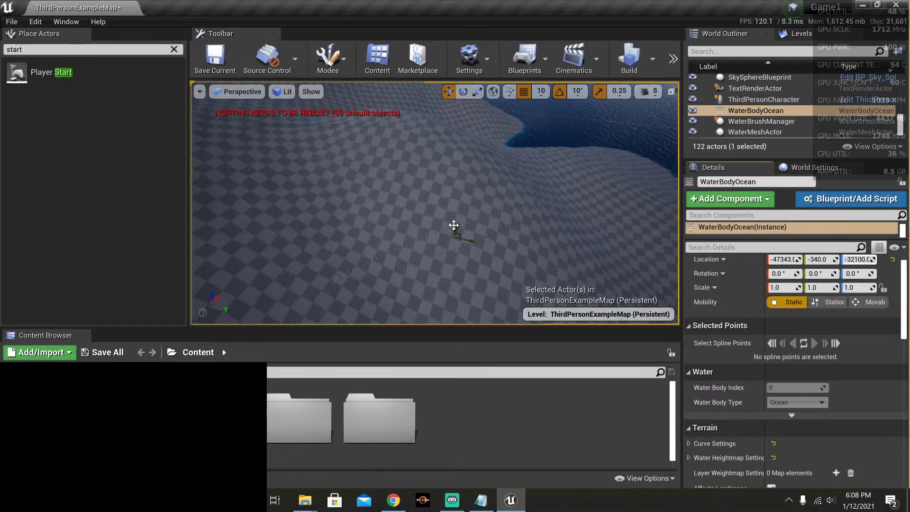
drag(453, 225, 447, 257)
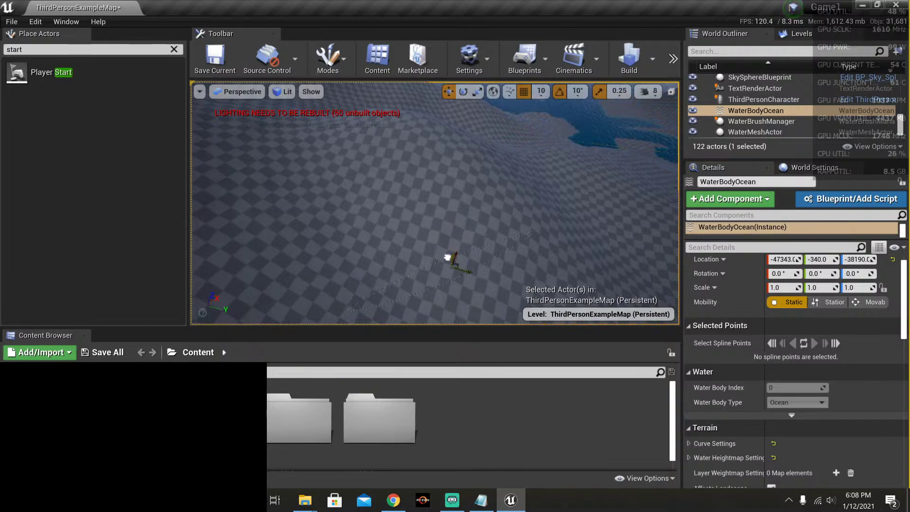
Step: Fine-tune the WaterBodyOcean's Z location against the inlet shoreline, setting it to about -38394
right_drag(447, 257, 447, 237)
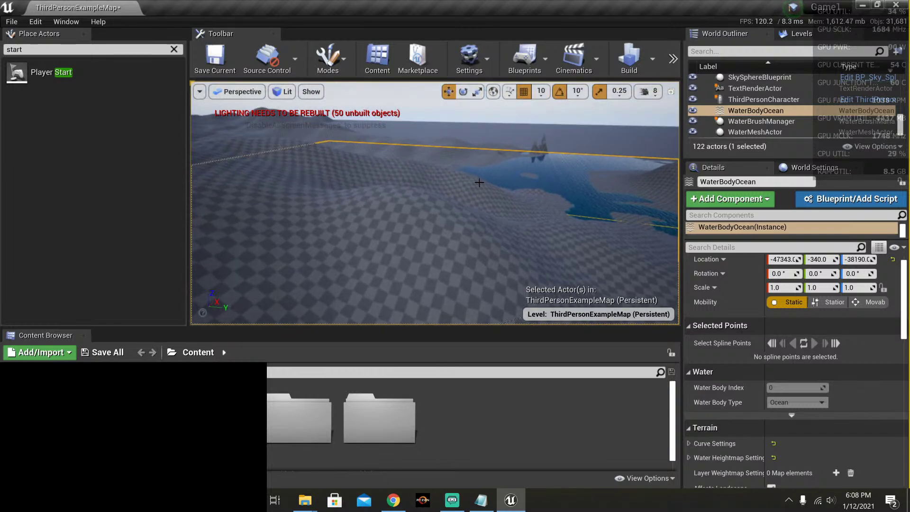
mouse_move(481, 177)
right_down()
mouse_move(469, 185)
mouse_move(478, 185)
right_up()
mouse_move(417, 199)
right_down()
mouse_move(417, 218)
mouse_move(416, 194)
mouse_move(408, 194)
mouse_move(415, 217)
right_up()
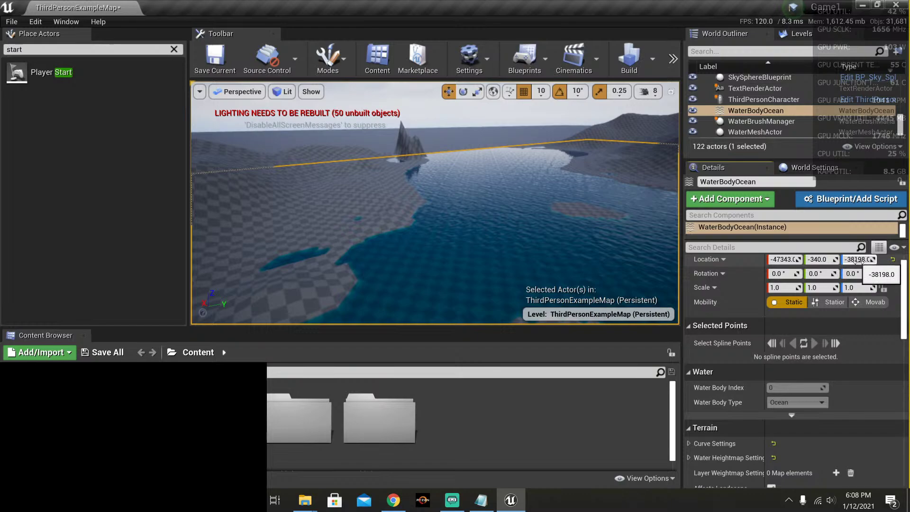
mouse_move(857, 260)
mouse_down()
mouse_move(879, 265)
mouse_move(846, 260)
mouse_up()
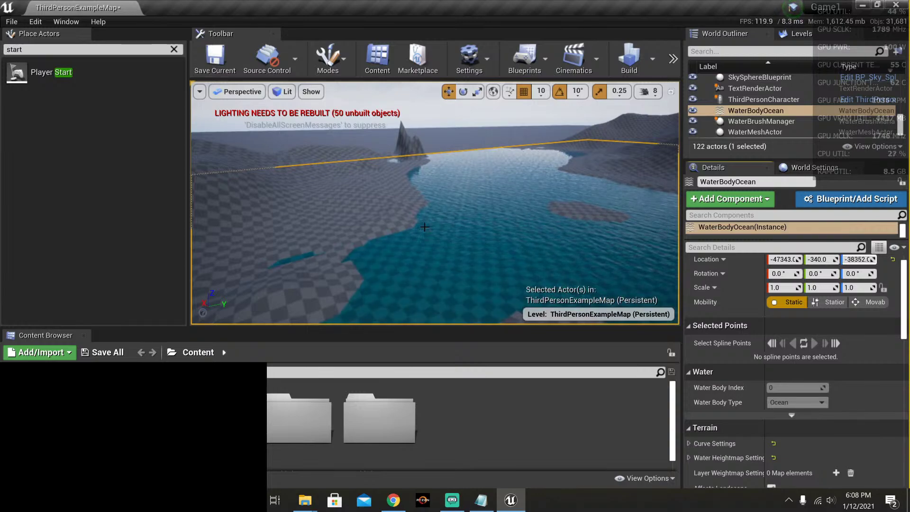
right_drag(424, 227, 344, 271)
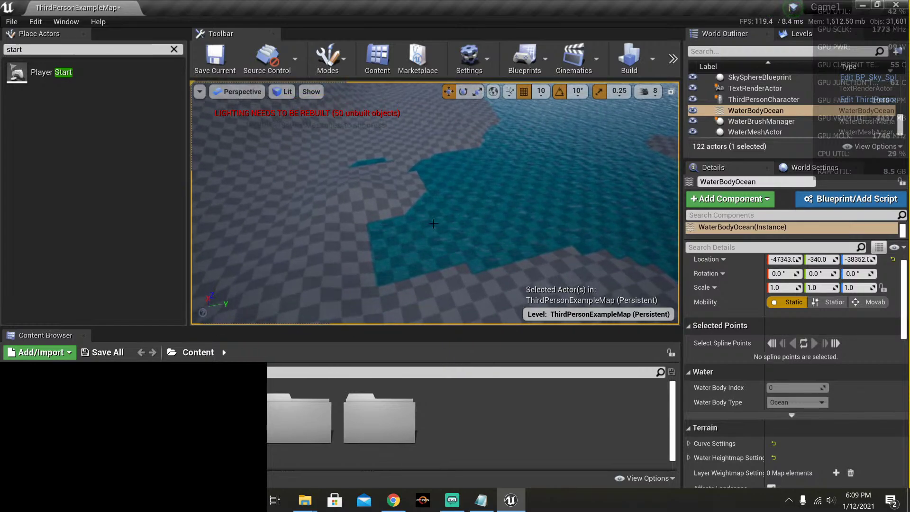
right_drag(433, 224, 428, 191)
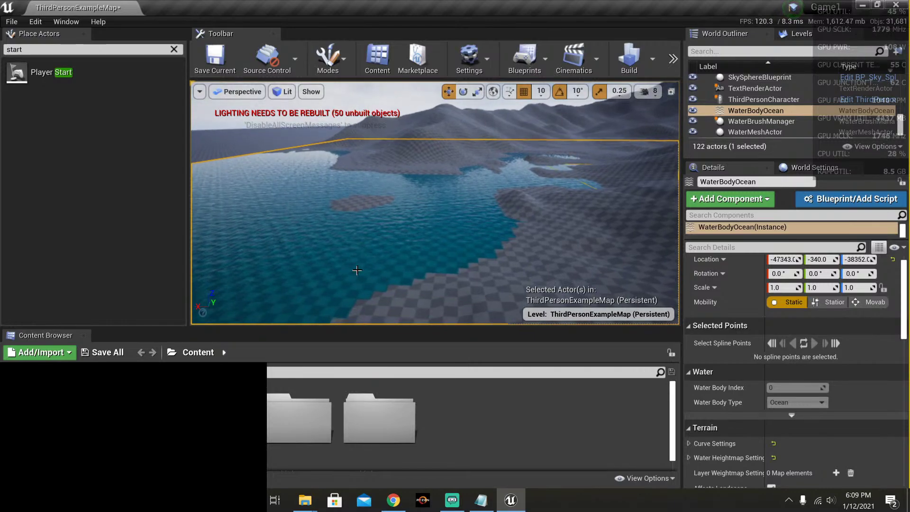
drag(357, 270, 411, 255)
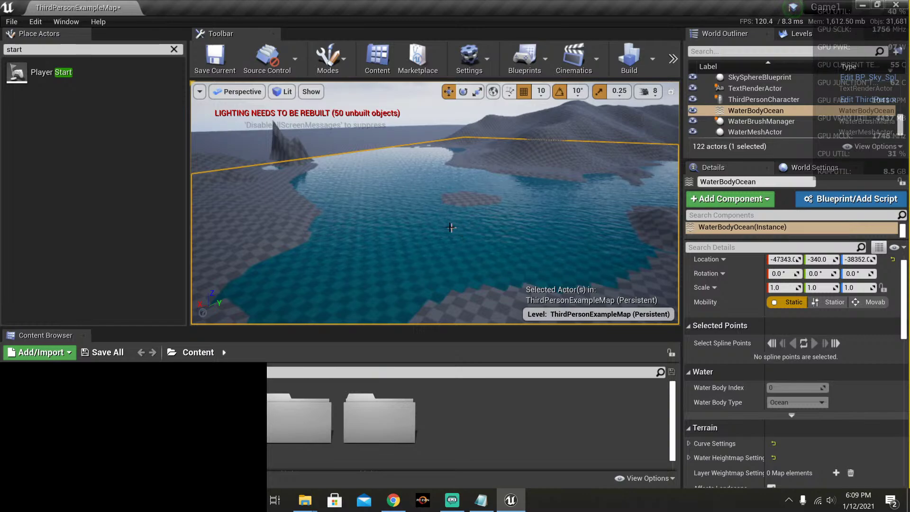
right_drag(425, 219, 422, 232)
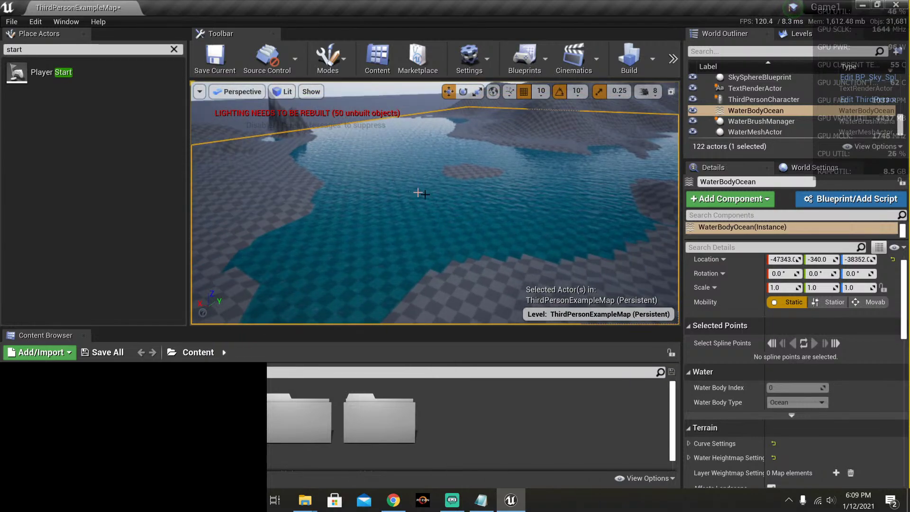
right_drag(404, 209, 399, 209)
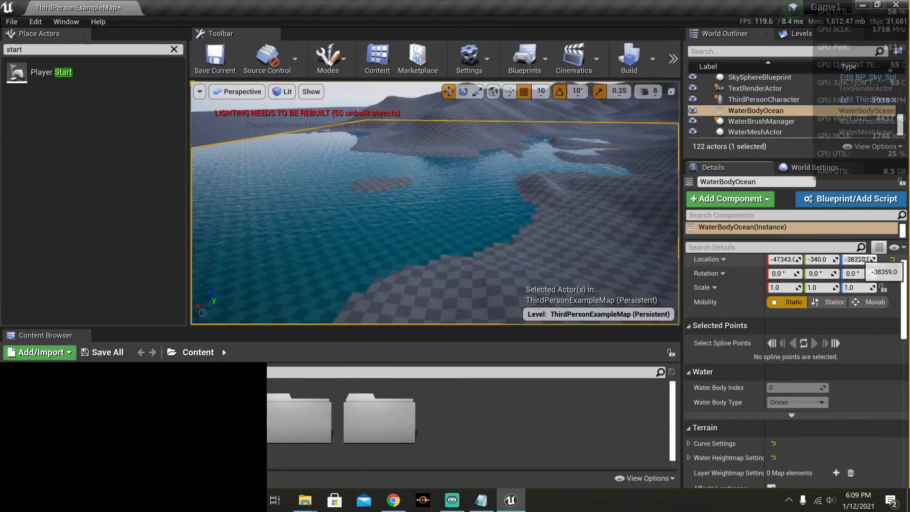
drag(859, 260, 860, 259)
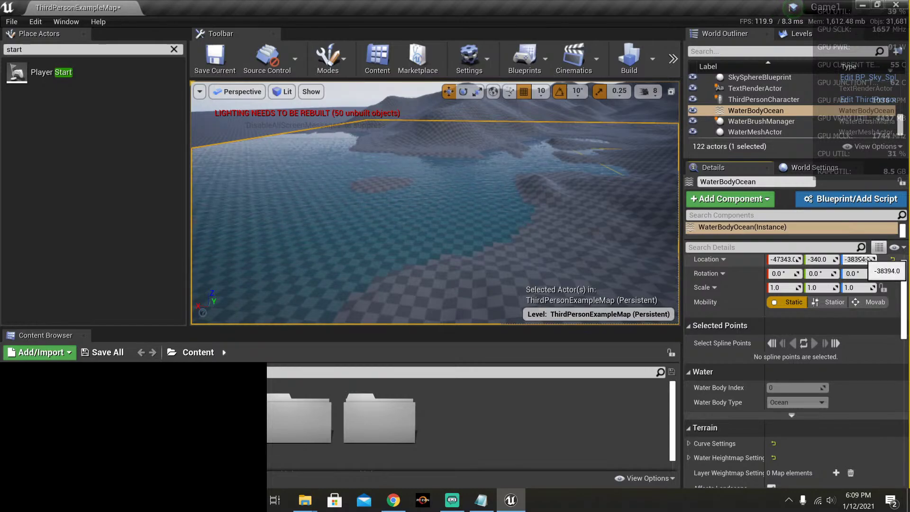
right_drag(435, 204, 435, 246)
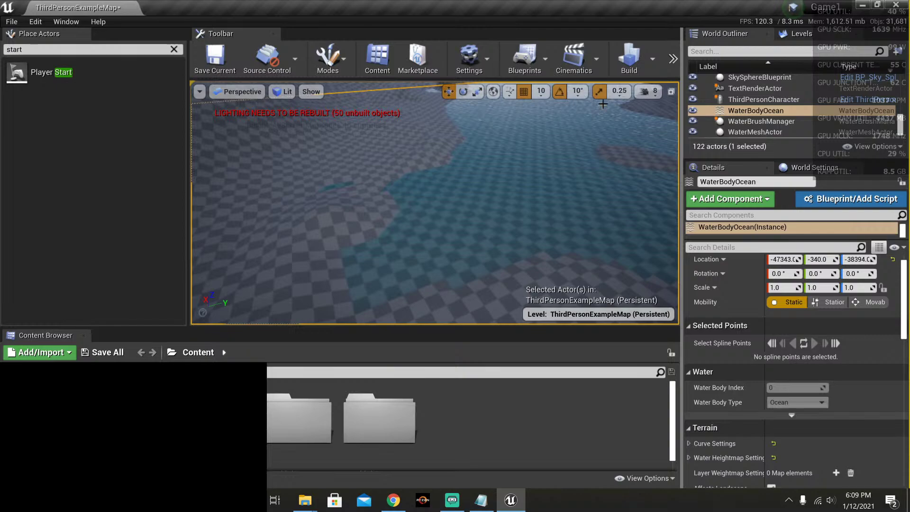
Step: Play the level, run the character to the platform's edge to view the water below, and stop the session
click(652, 59)
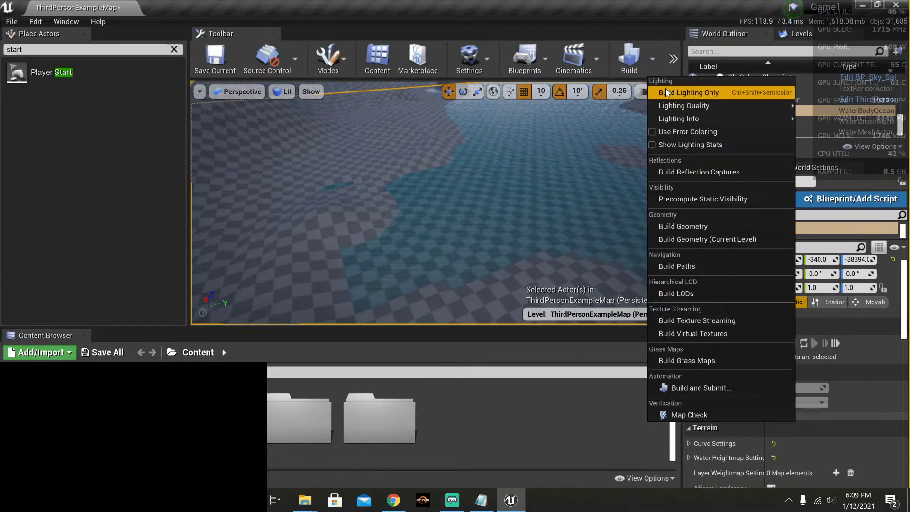
click(673, 59)
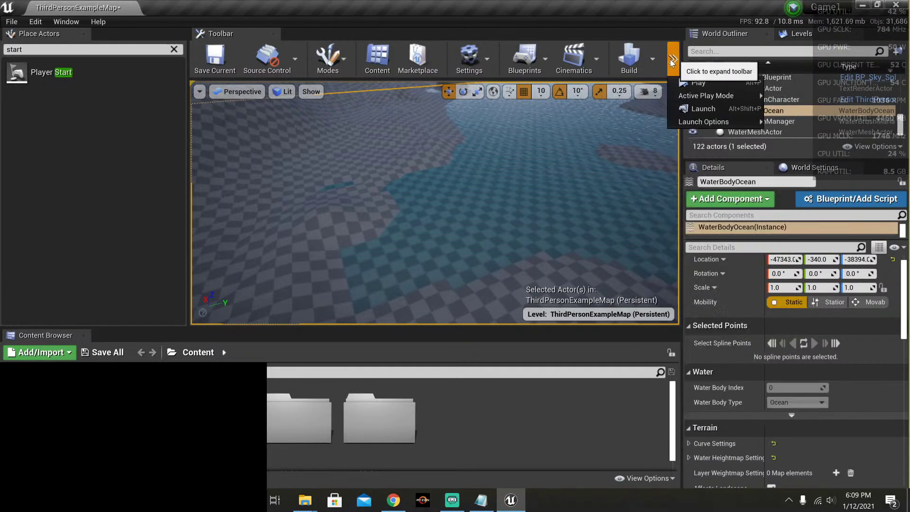
click(697, 83)
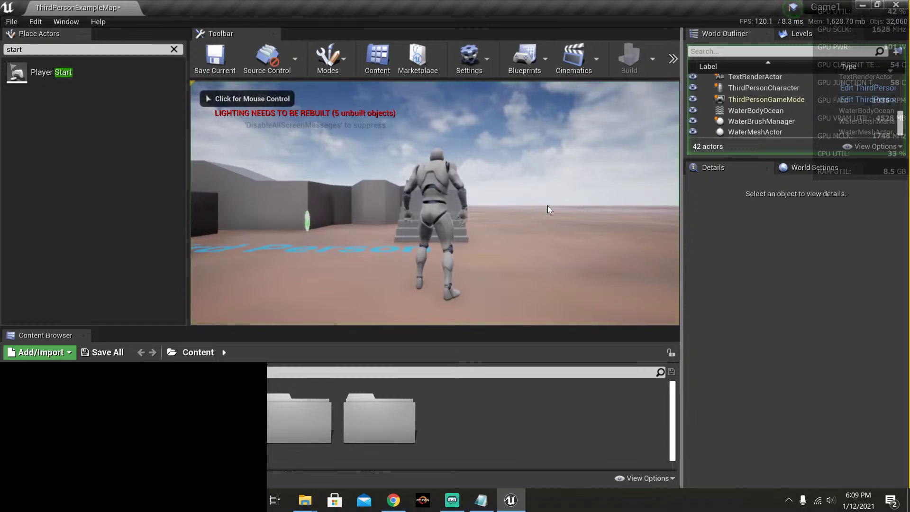
click(547, 206)
key(w)
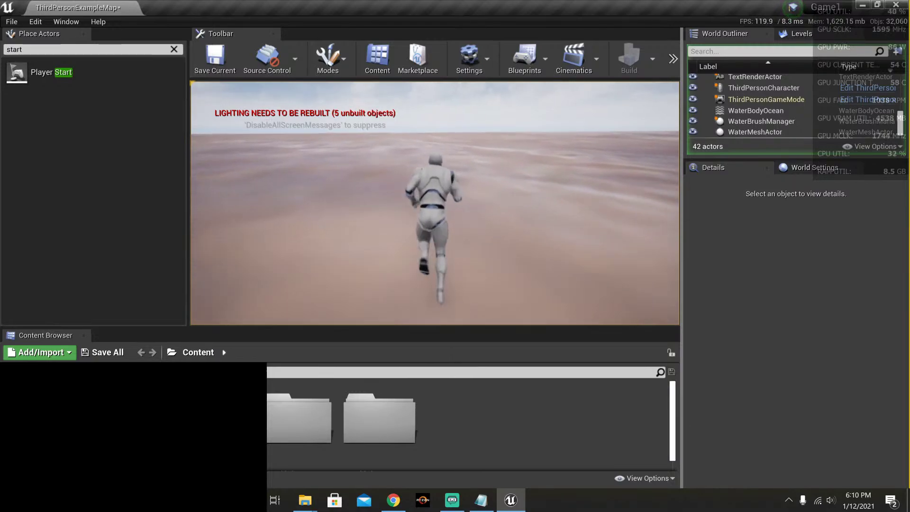
key(space)
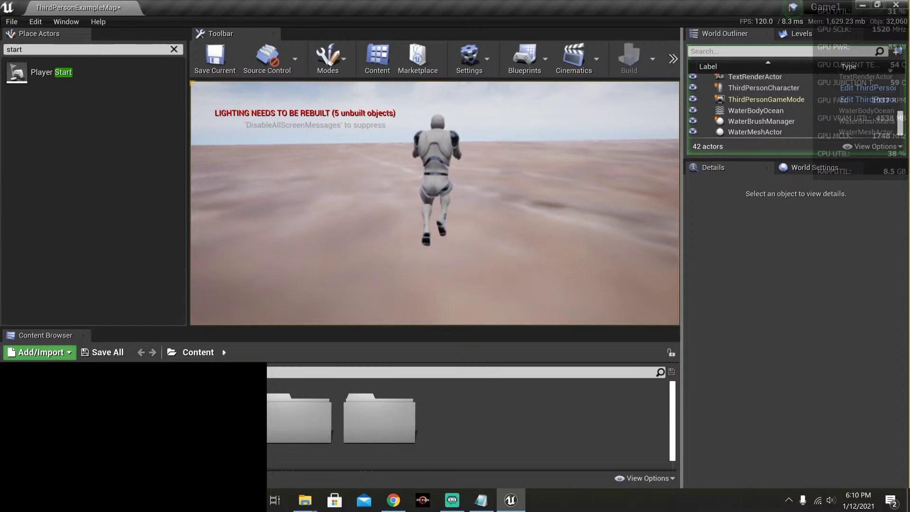
key(space)
key(space)
key(space)
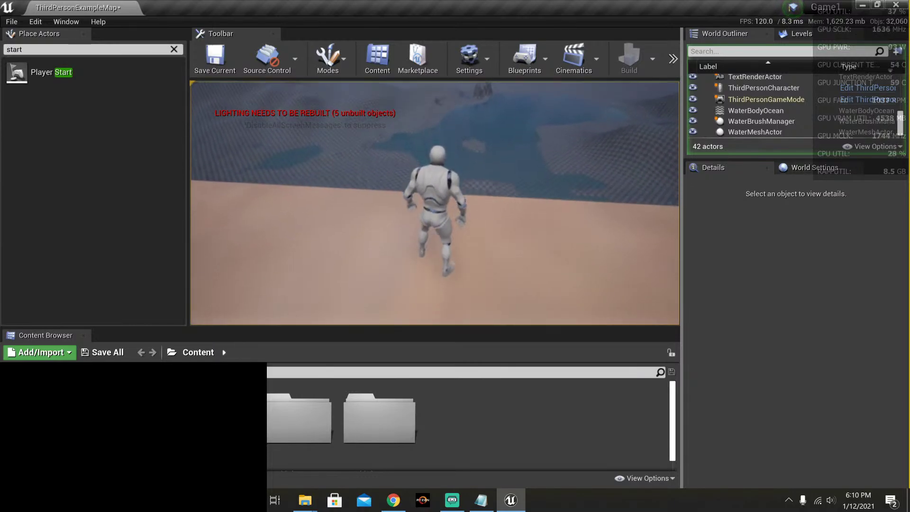
key(w)
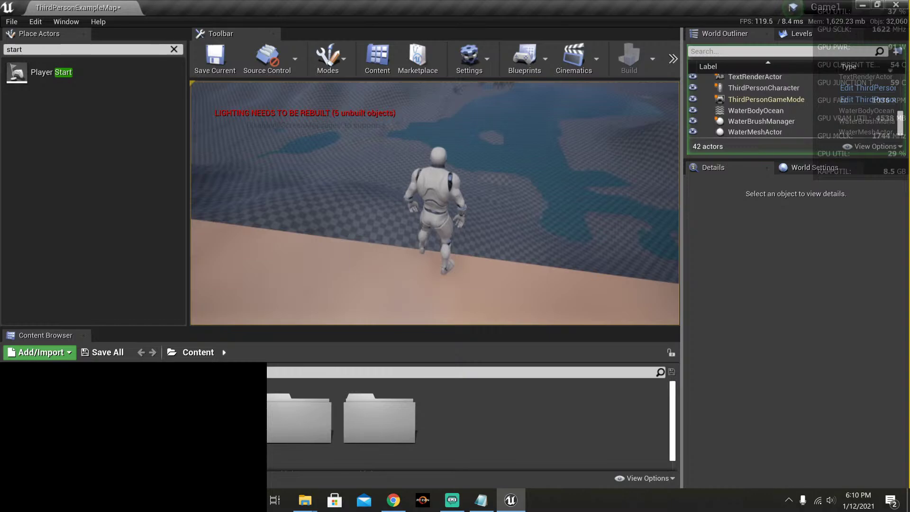
key(Escape)
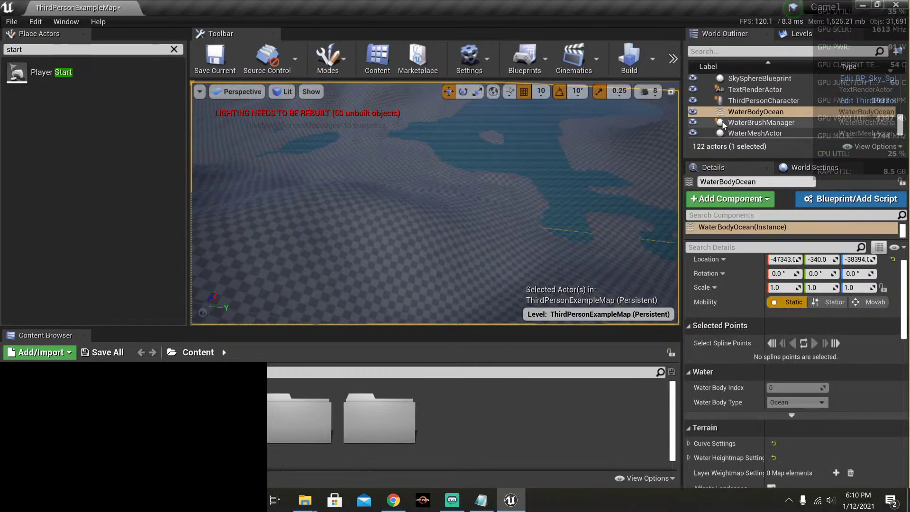
Step: Filter the World Outliner by "start", select the PlayerStart actor and look through its actor options
click(763, 52)
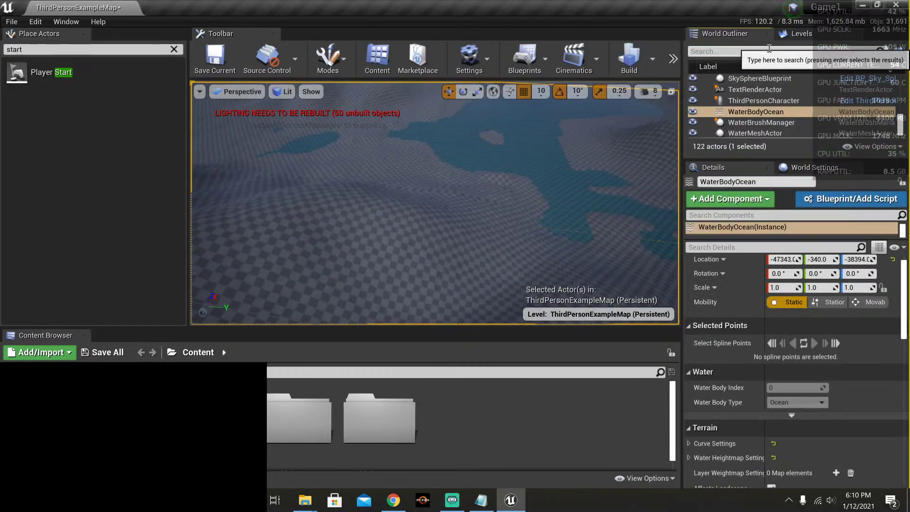
text(start)
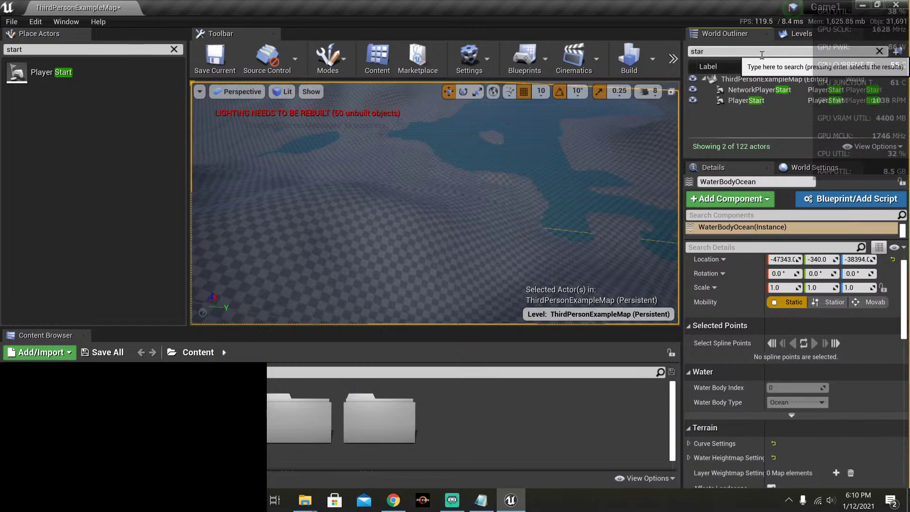
click(756, 101)
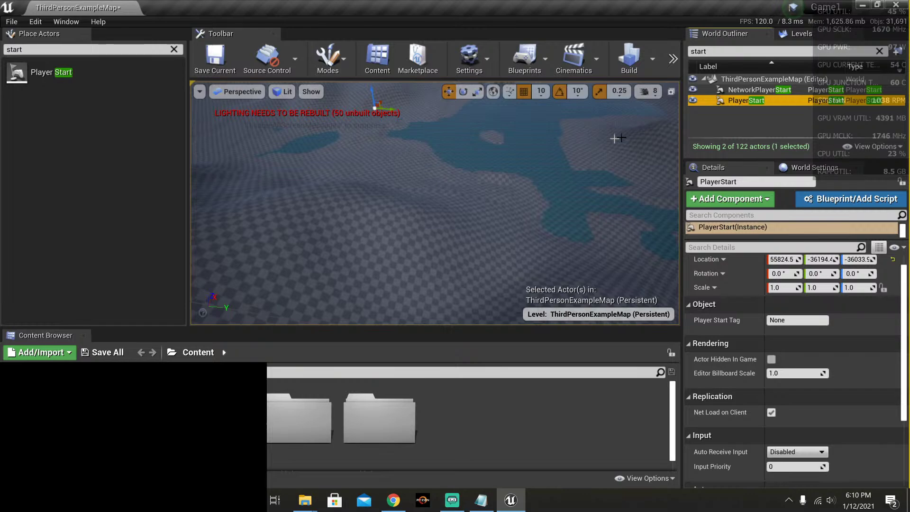
right_click(728, 103)
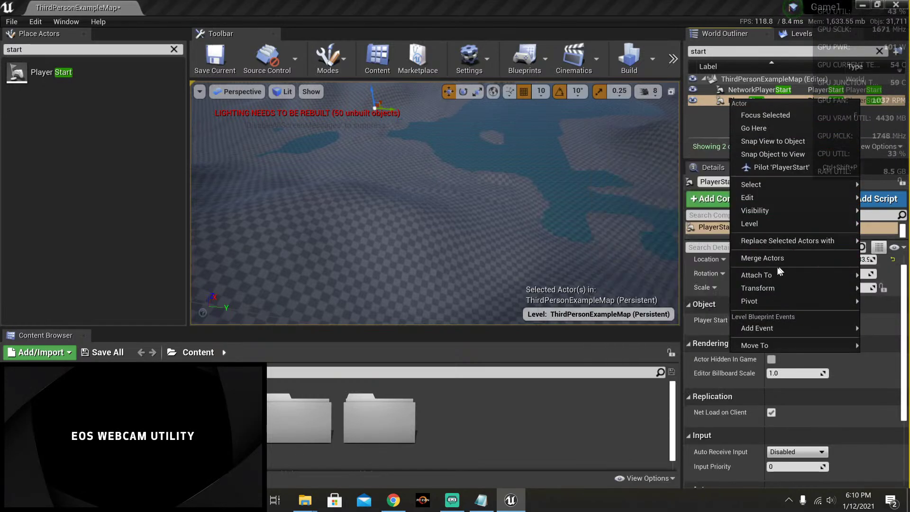
mouse_move(807, 276)
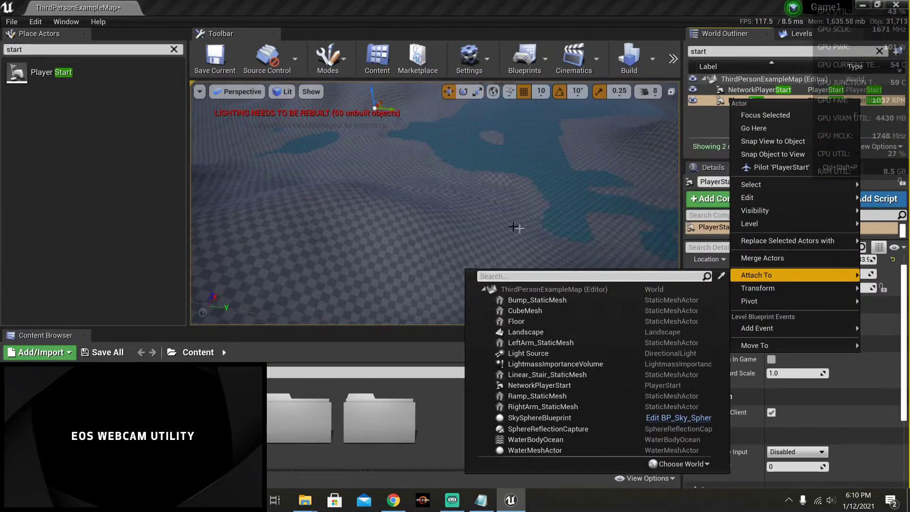
Step: Play the level from a point on the landscape near the PlayerStart using Play From Here
right_click(374, 104)
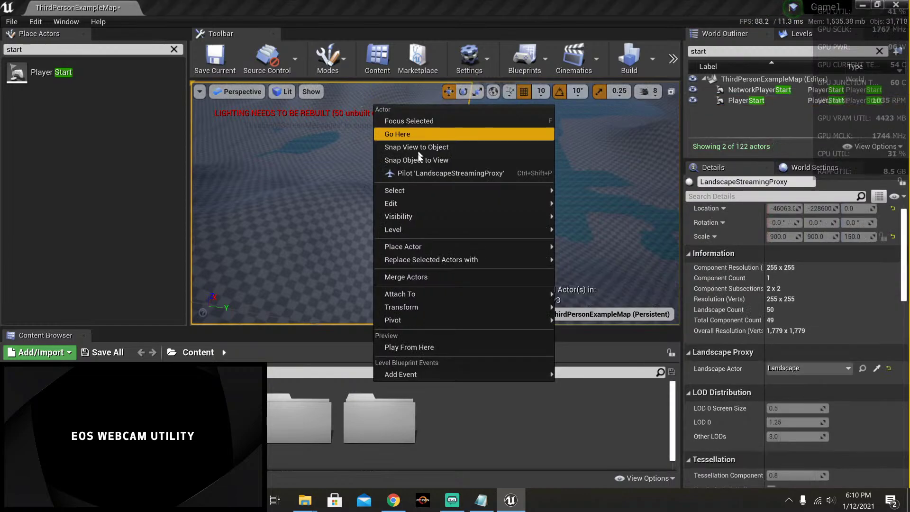
mouse_move(461, 195)
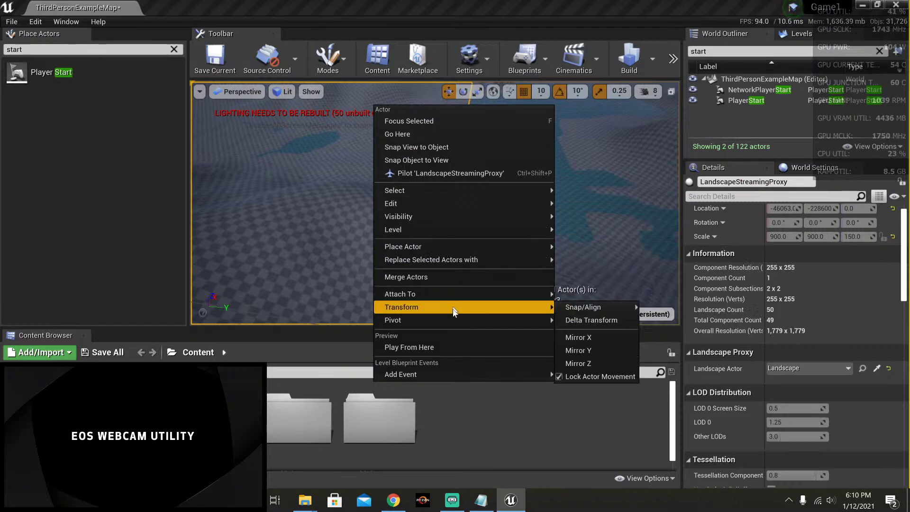
click(463, 346)
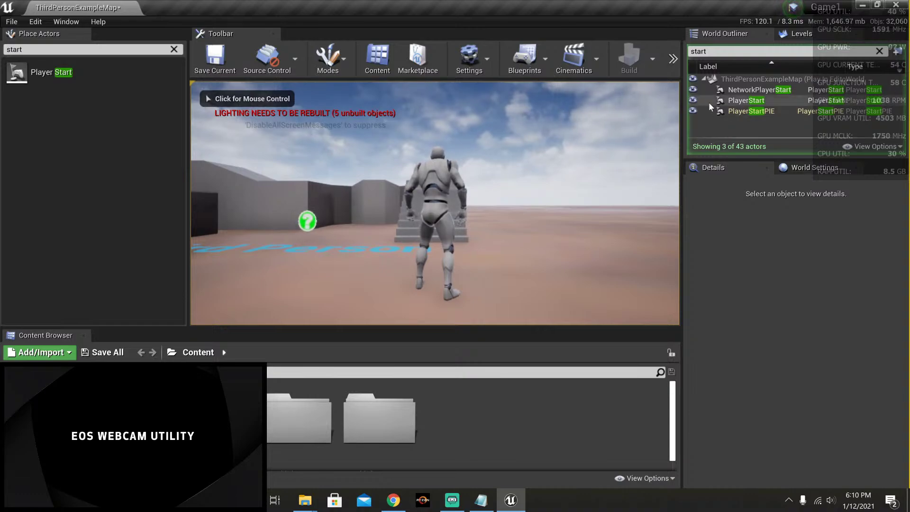
Step: Delete the NetworkPlayerStart actor in the running play session, accepting that its references break
click(746, 92)
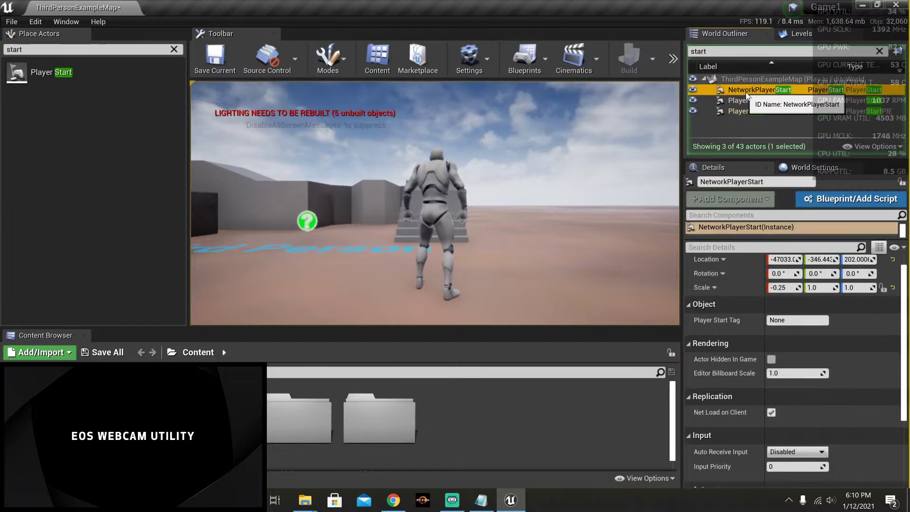
right_click(745, 92)
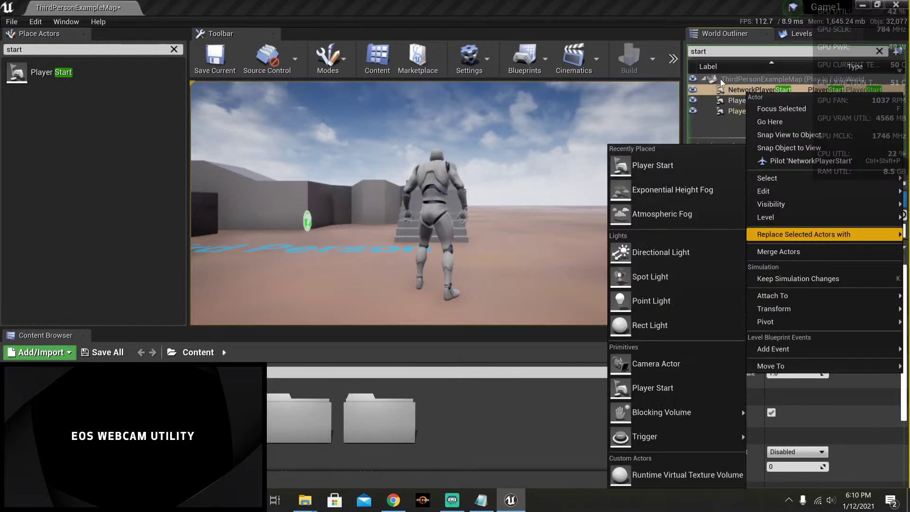
click(731, 93)
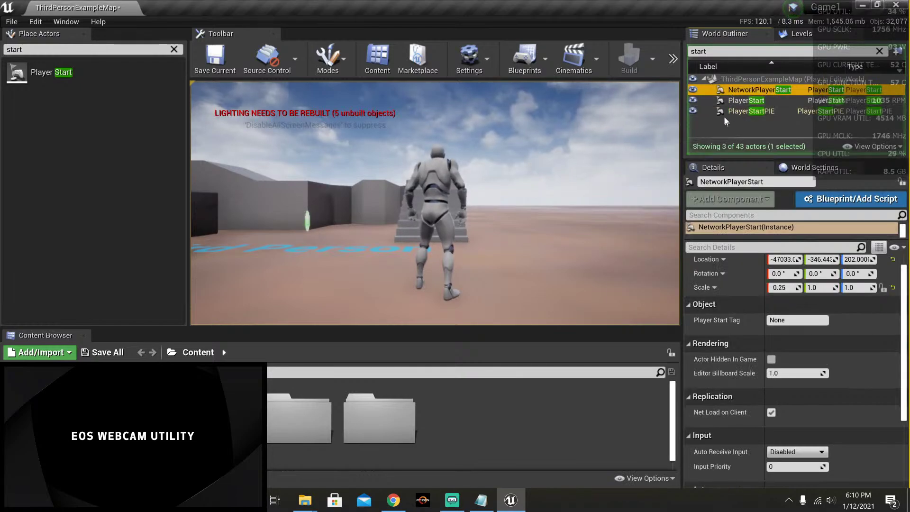
key(Delete)
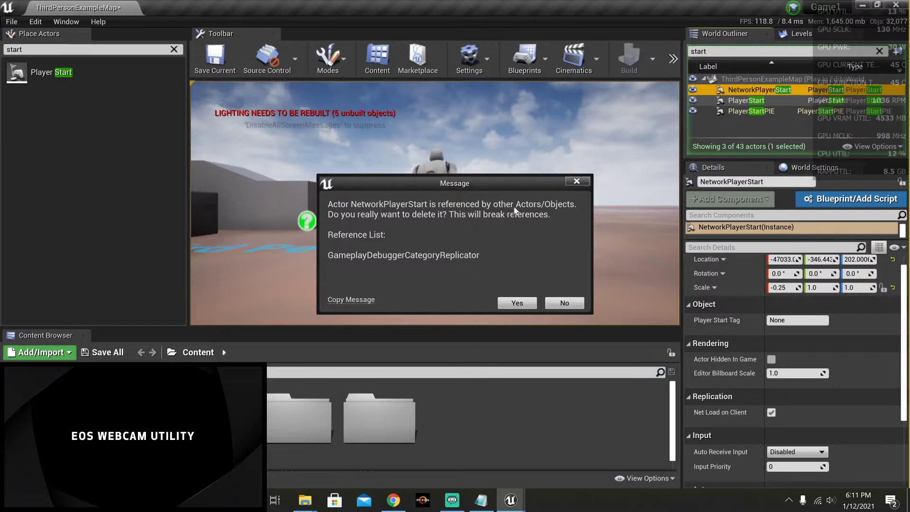
click(517, 304)
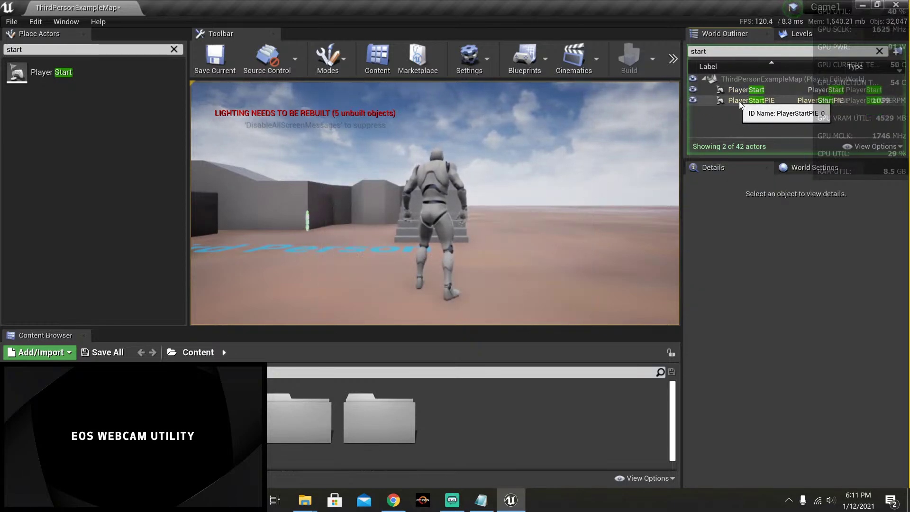
Step: Stop the running session, play the level again to check where the character spawns, and stop it
click(646, 154)
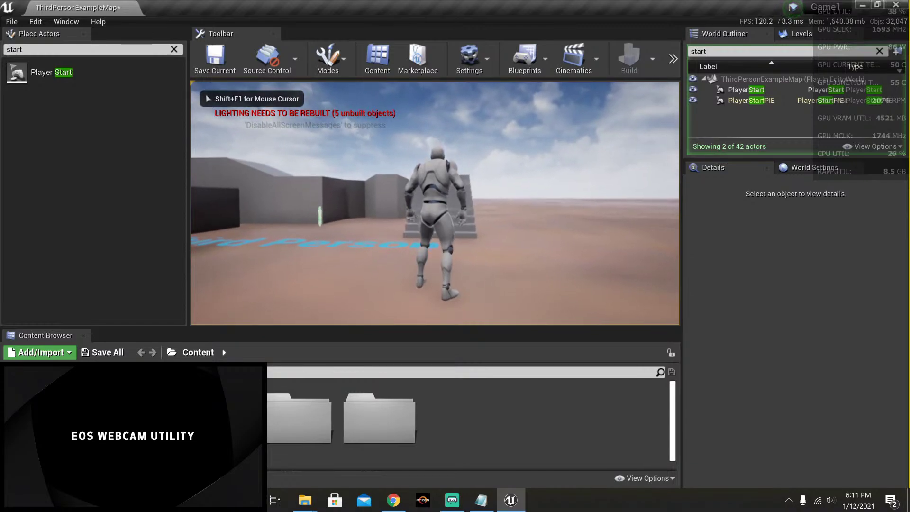
key(Escape)
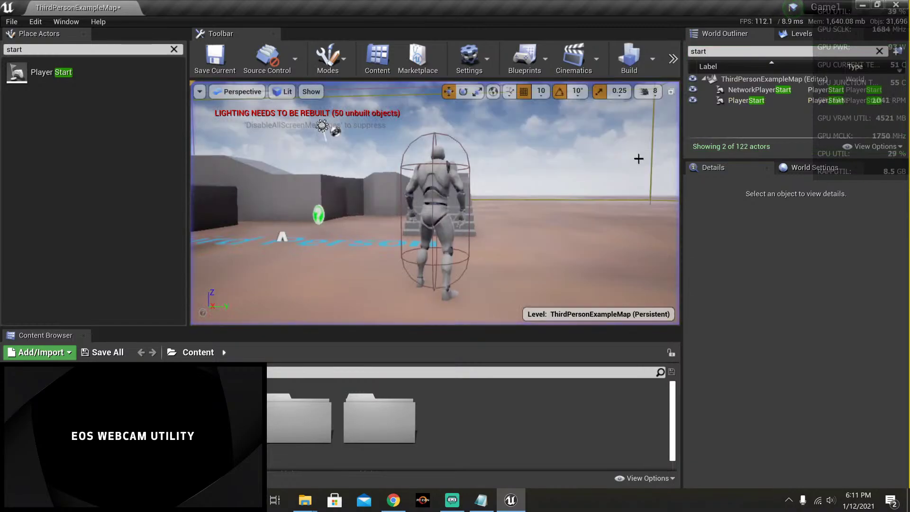
click(672, 59)
click(680, 85)
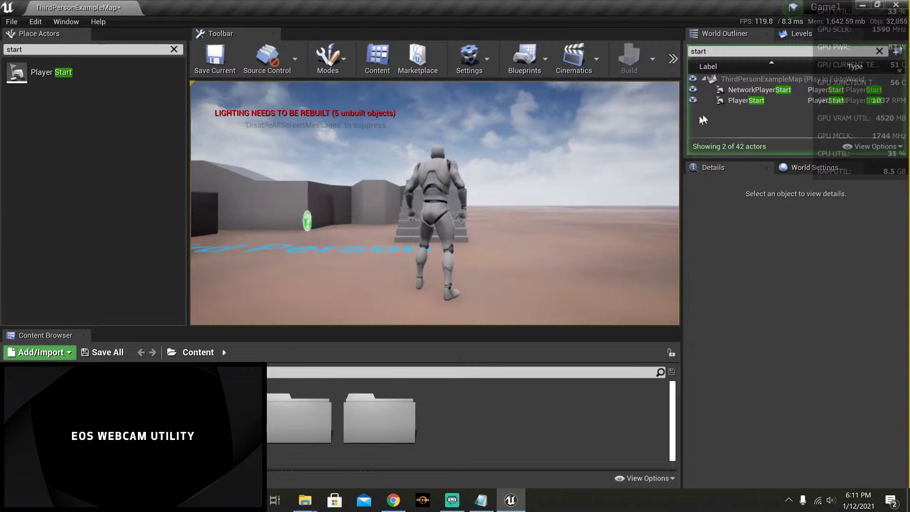
click(604, 153)
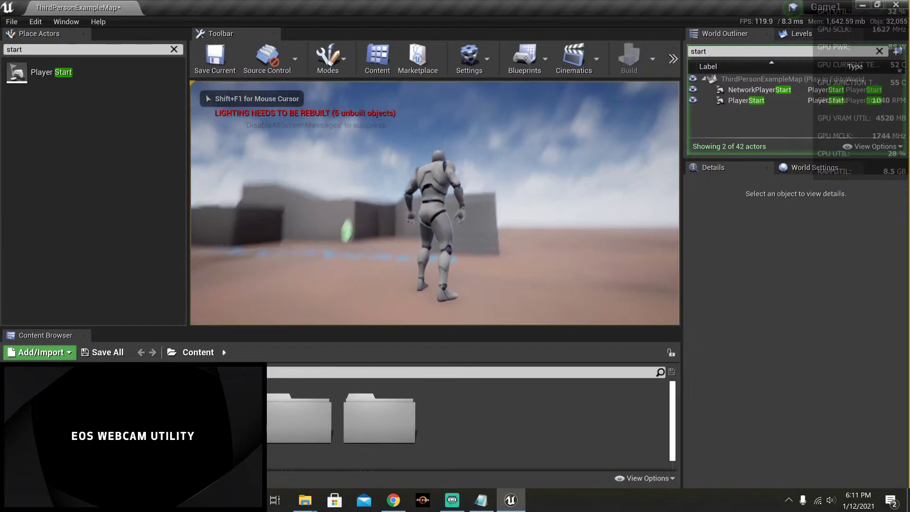
key(Escape)
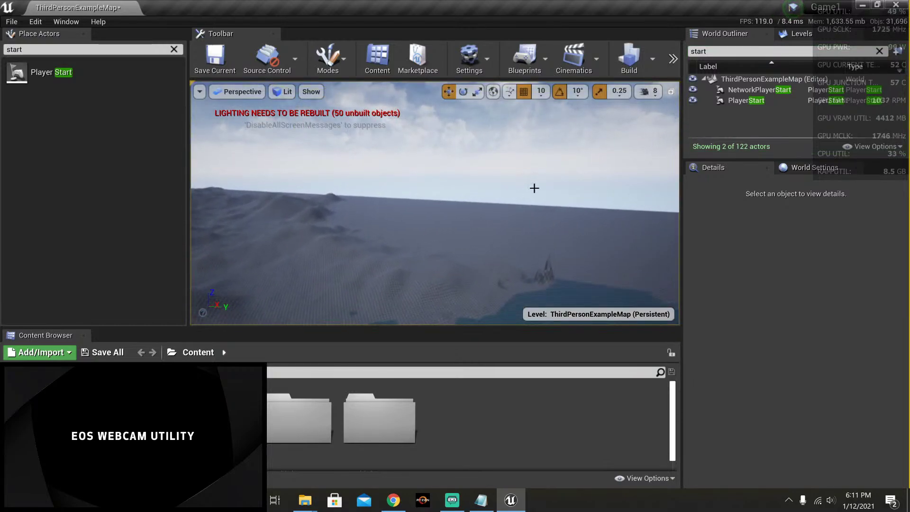
right_drag(504, 235, 463, 211)
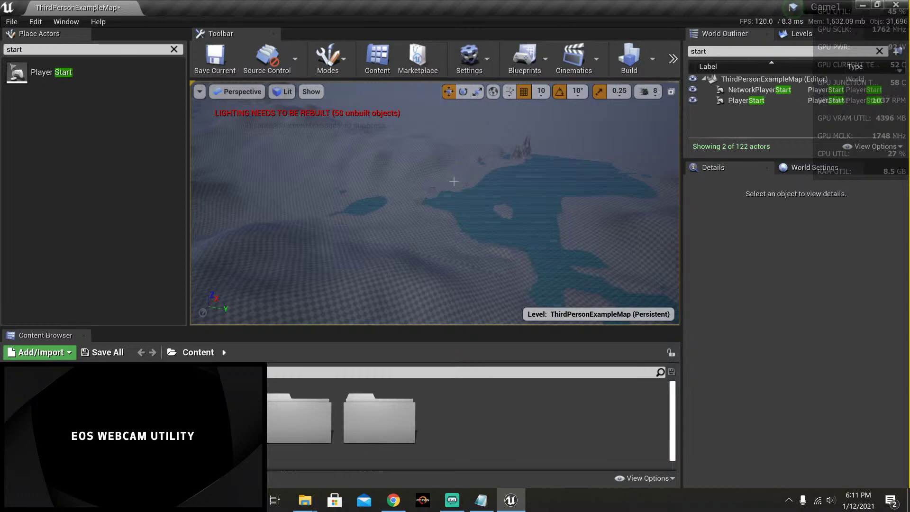
right_click(454, 181)
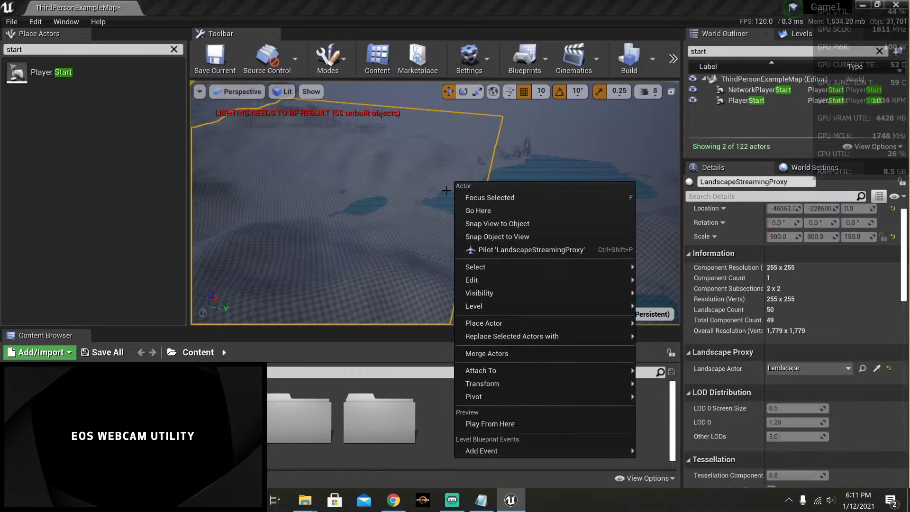
mouse_move(538, 285)
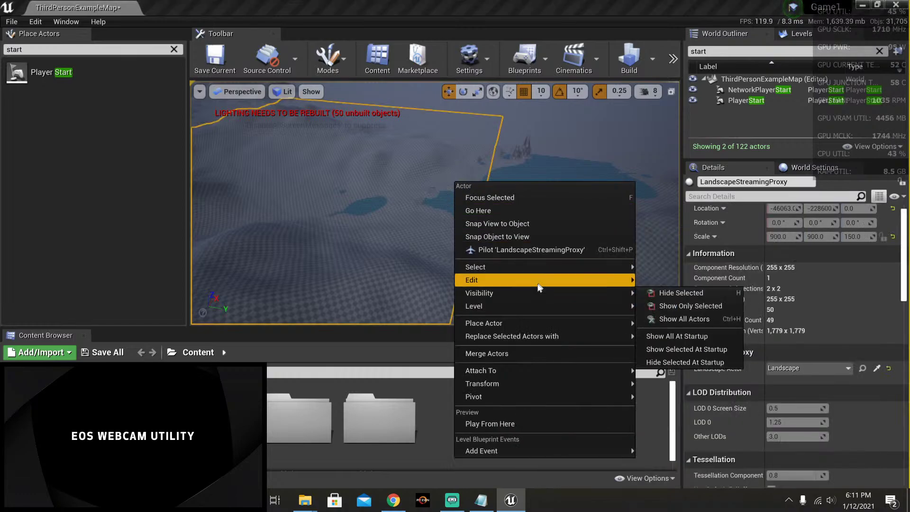
mouse_move(544, 341)
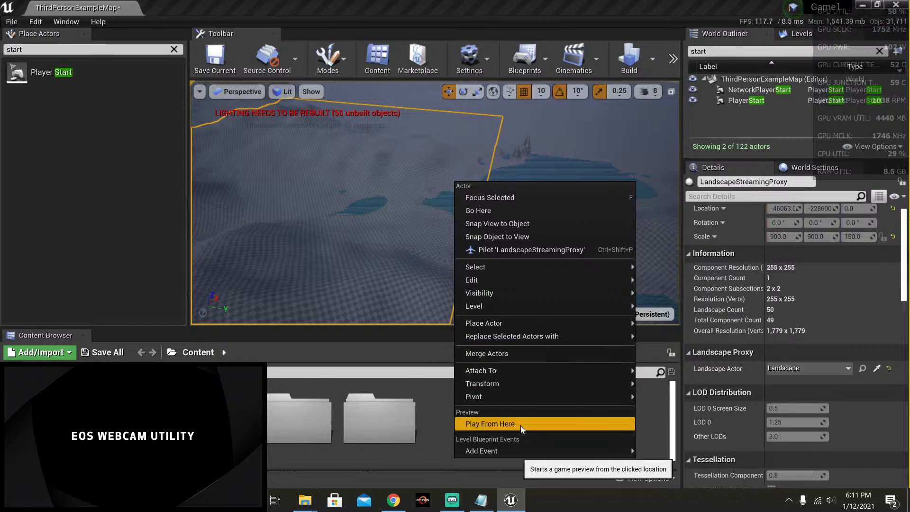
click(12, 22)
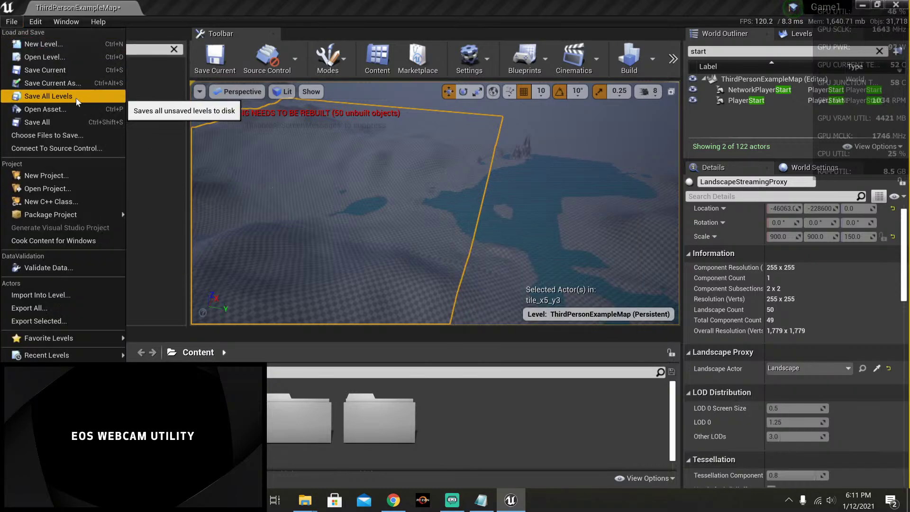
click(66, 21)
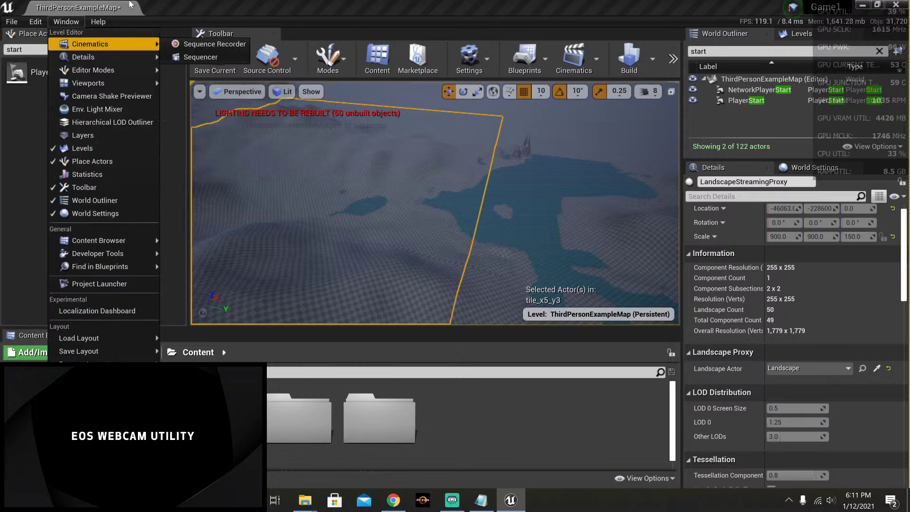
click(163, 5)
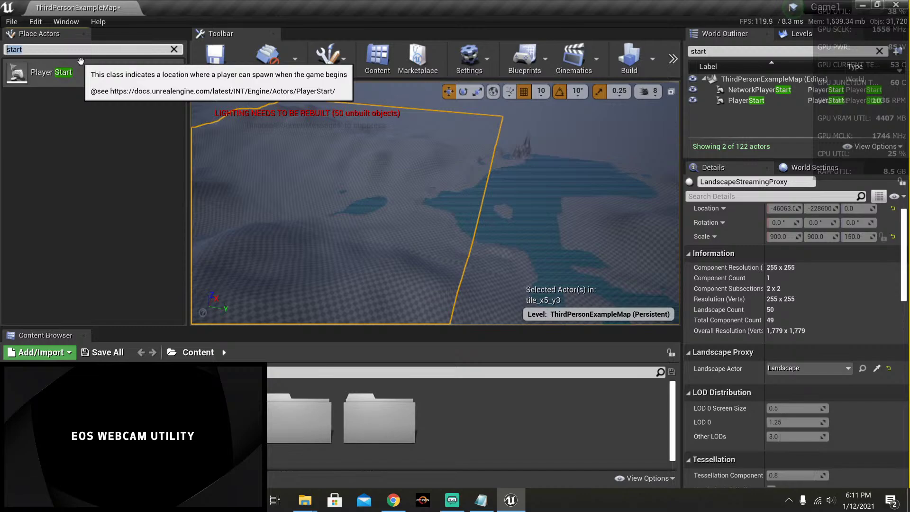
Step: Filter the placeable actors by "player" and place another Player Start on the landscape near the water's edge
text(player)
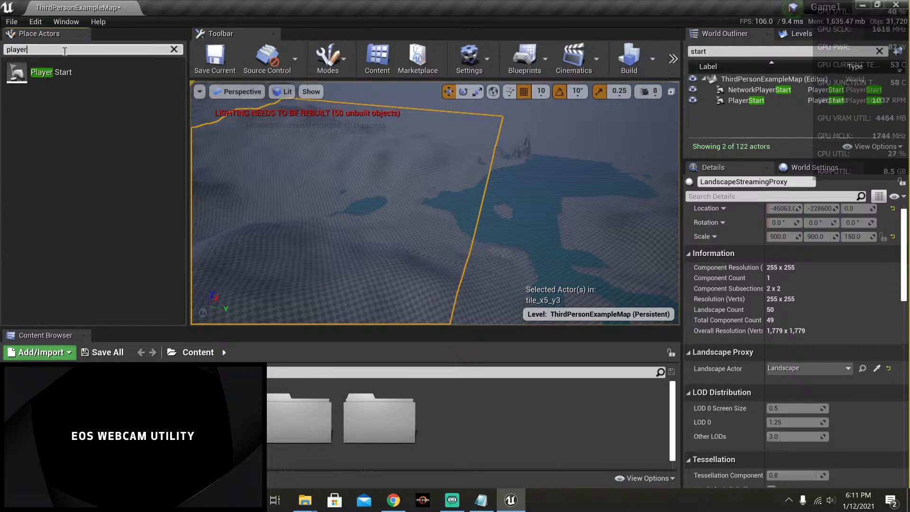
drag(81, 64, 60, 97)
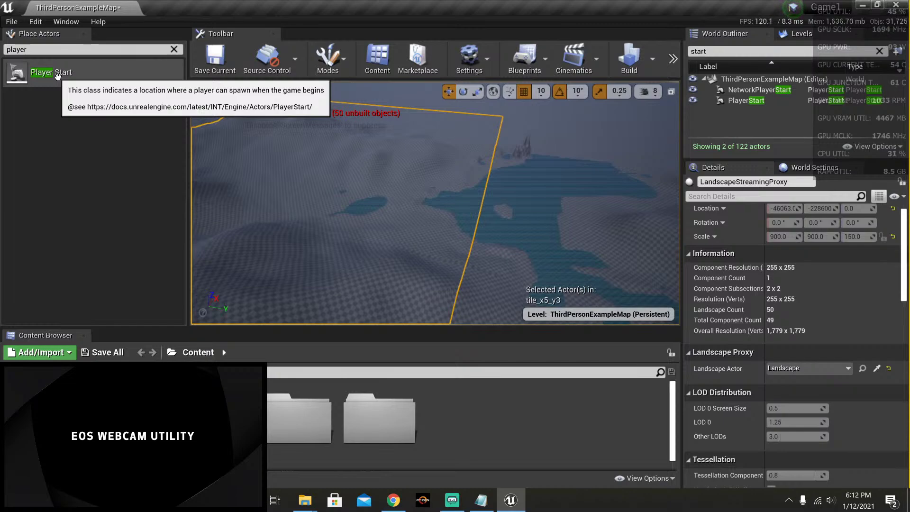
drag(57, 76, 441, 180)
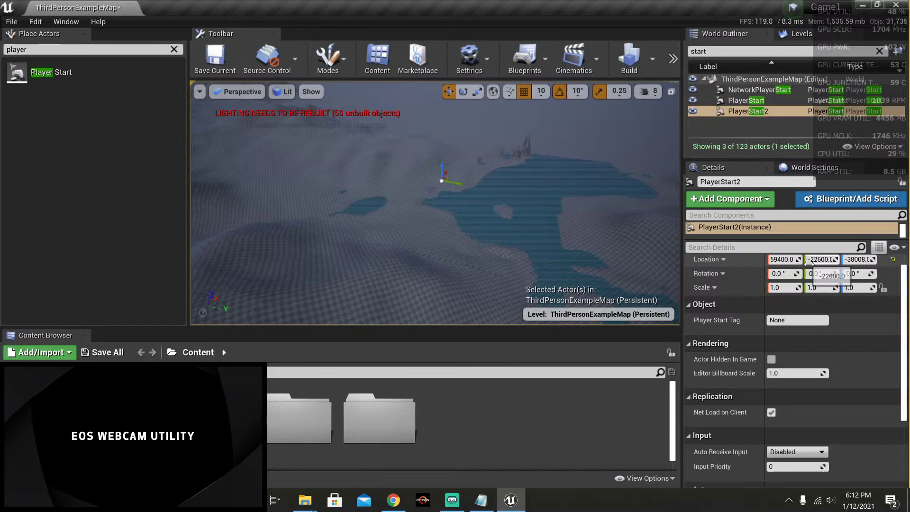
Step: Delete the newly placed PlayerStart2 actor from the level
click(735, 102)
click(739, 112)
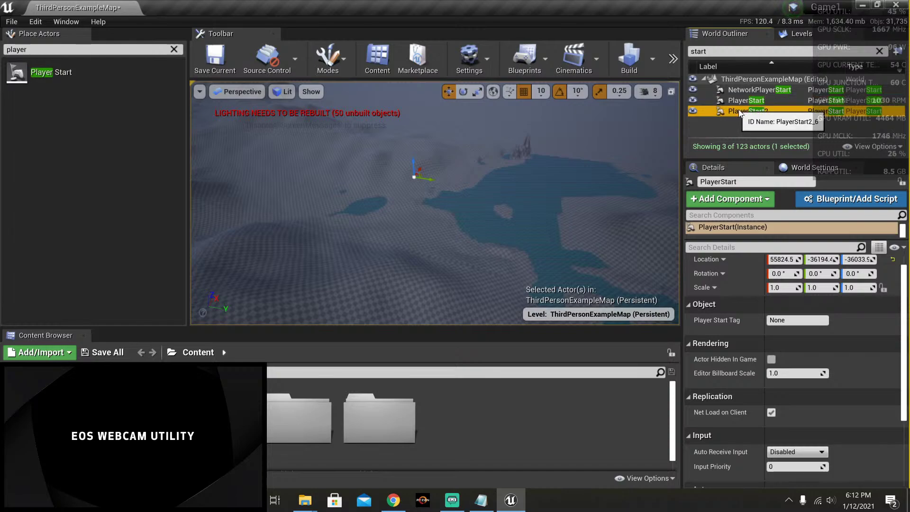
key(Delete)
Step: Select the remaining PlayerStart actor and look through its actor options
click(739, 101)
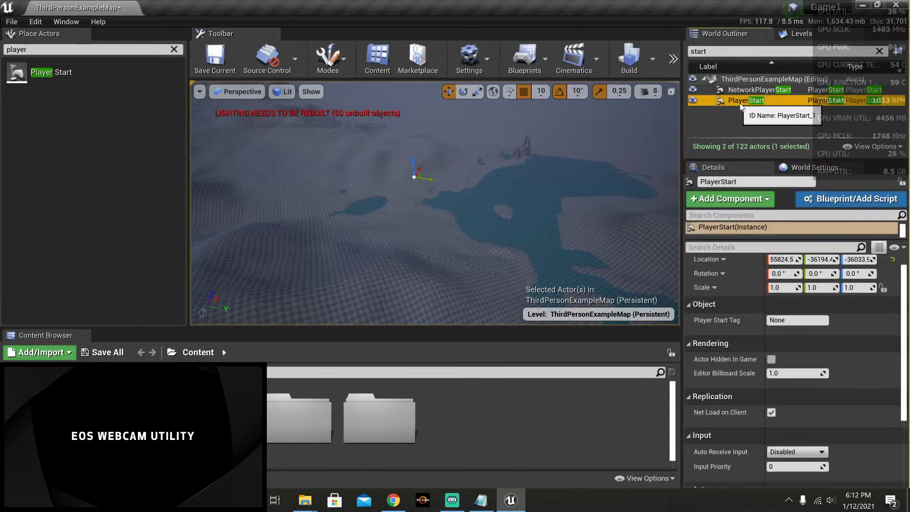
right_click(739, 103)
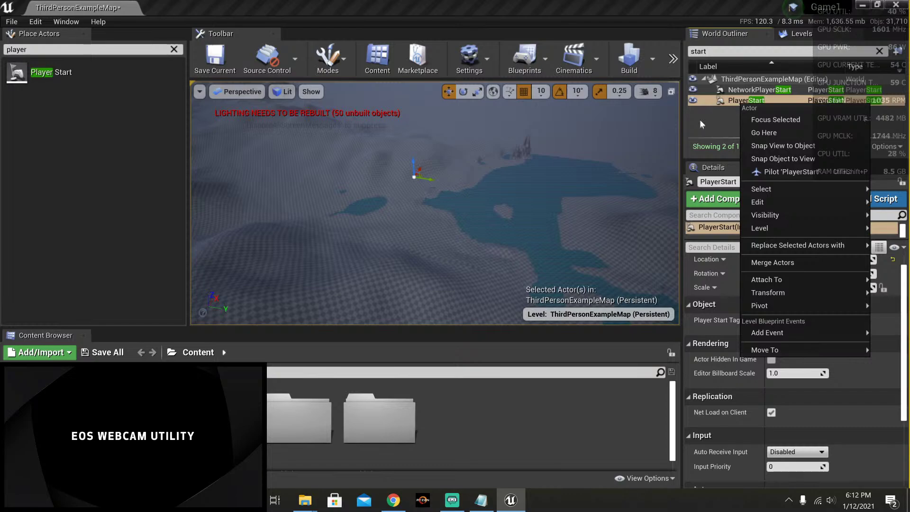
click(700, 120)
click(745, 100)
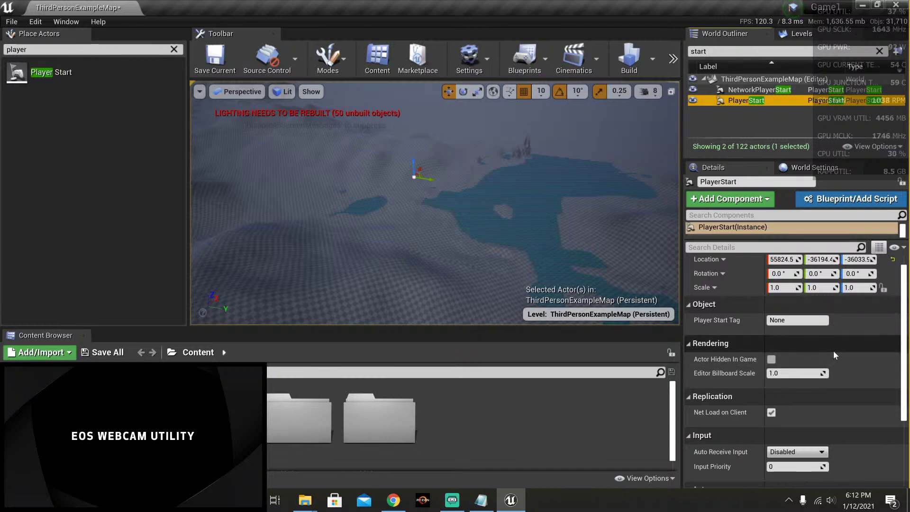
Step: Try enabling Actor Hidden In Game in the PlayerStart's rendering settings
scroll(833, 351, down, 3)
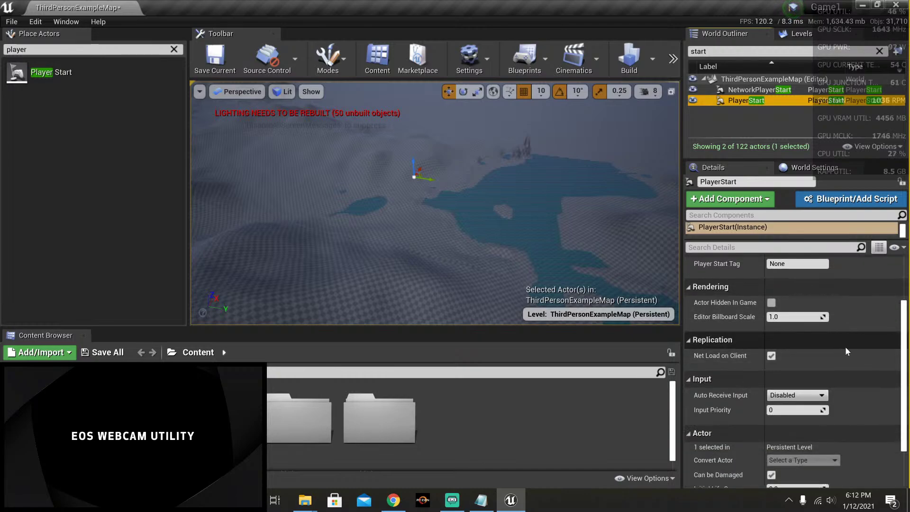
scroll(845, 351, down, 1)
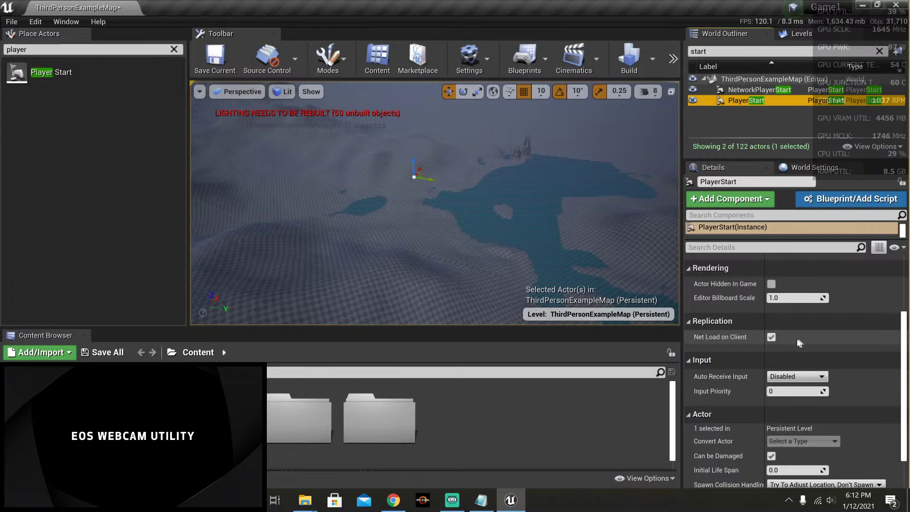
click(771, 283)
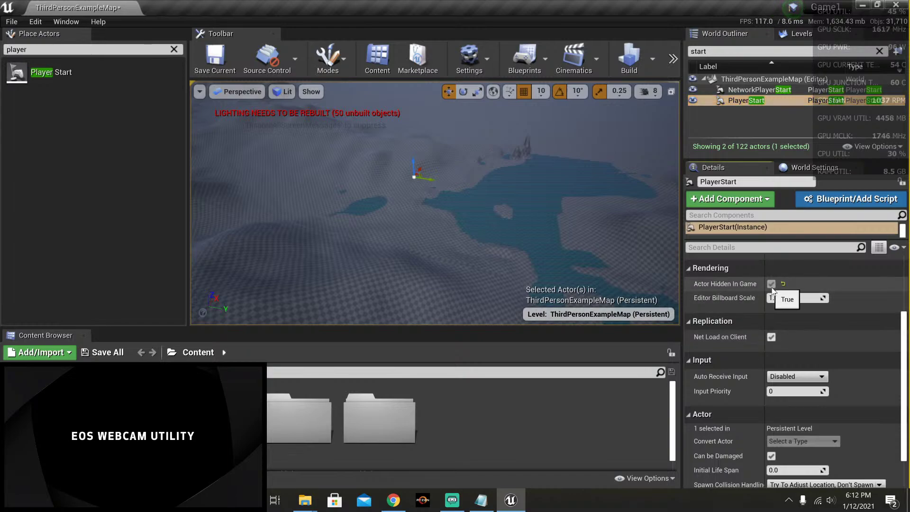
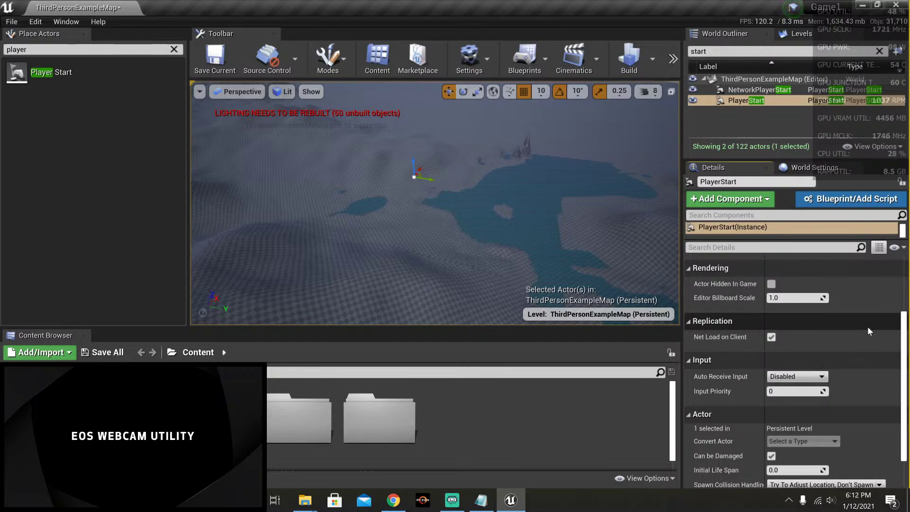
Step: Expand the PlayerStart's advanced Actor settings and set Spawn Collision Handling to Always Spawn, Ignore Collisions
scroll(868, 330, down, 2)
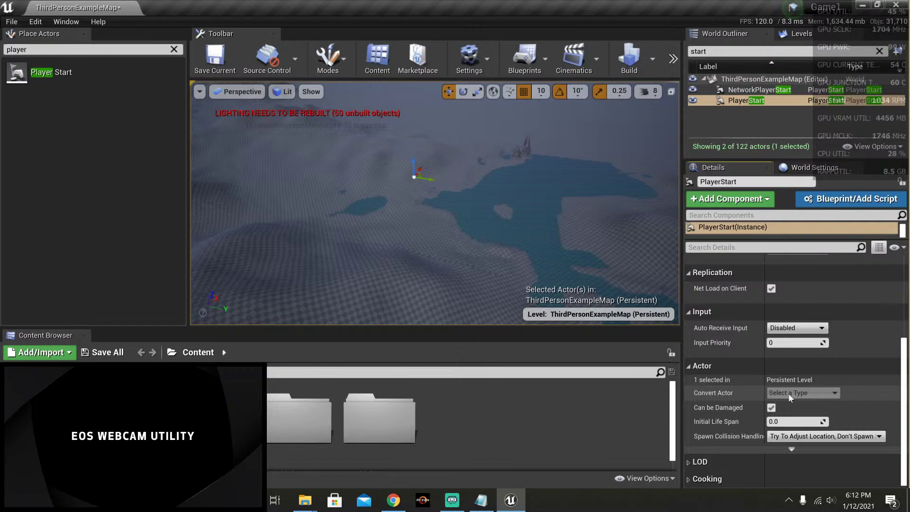
click(791, 448)
scroll(738, 406, down, 5)
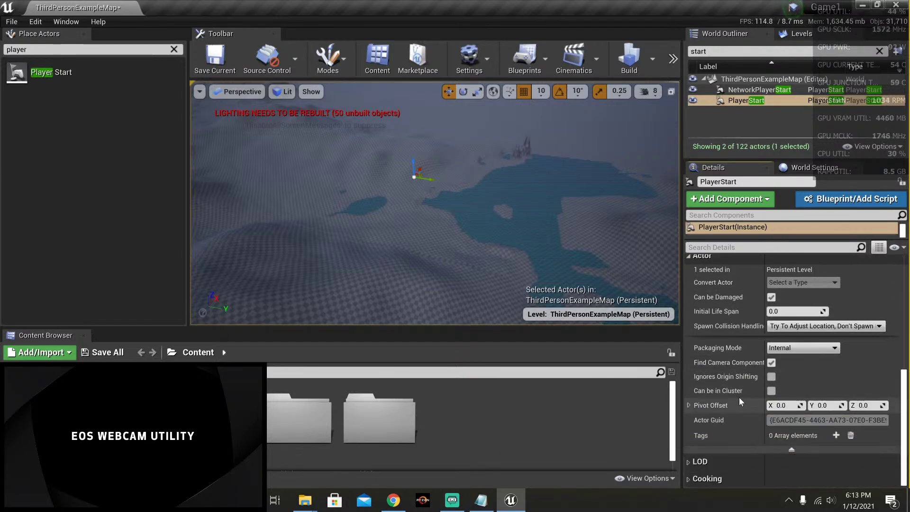
click(850, 326)
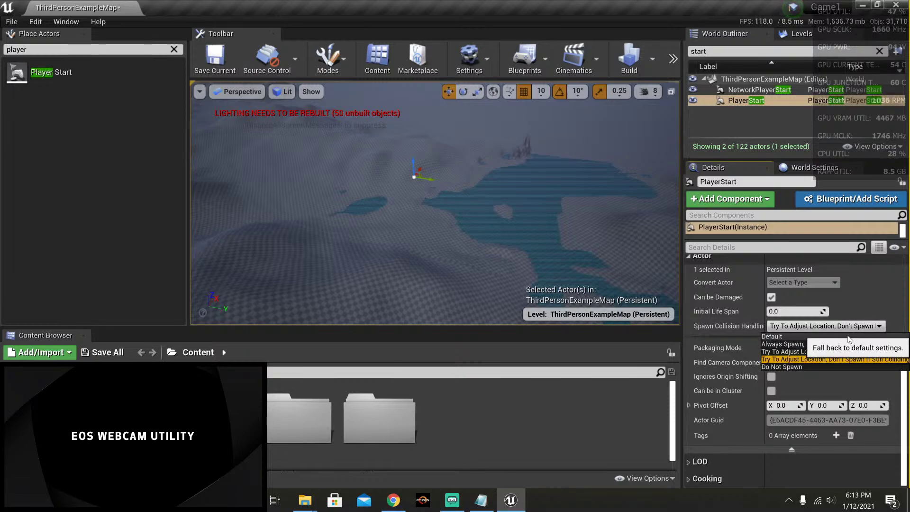
click(865, 309)
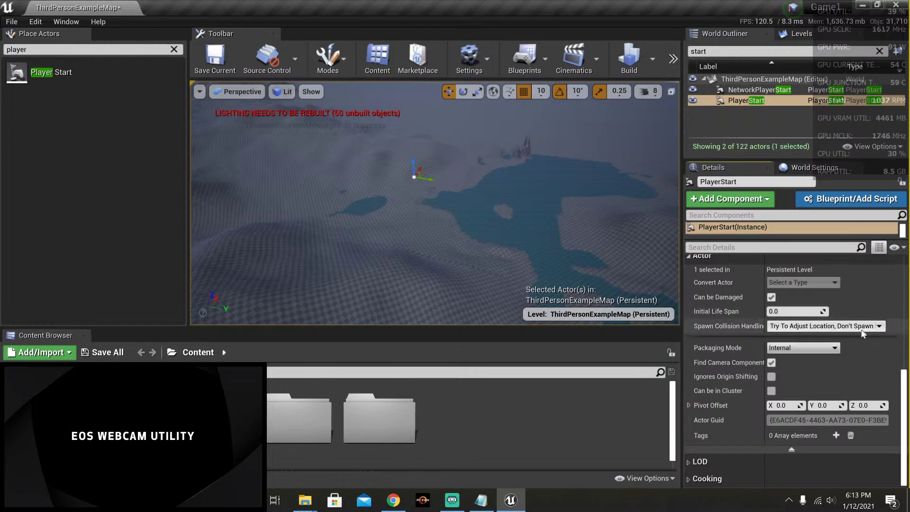
click(833, 327)
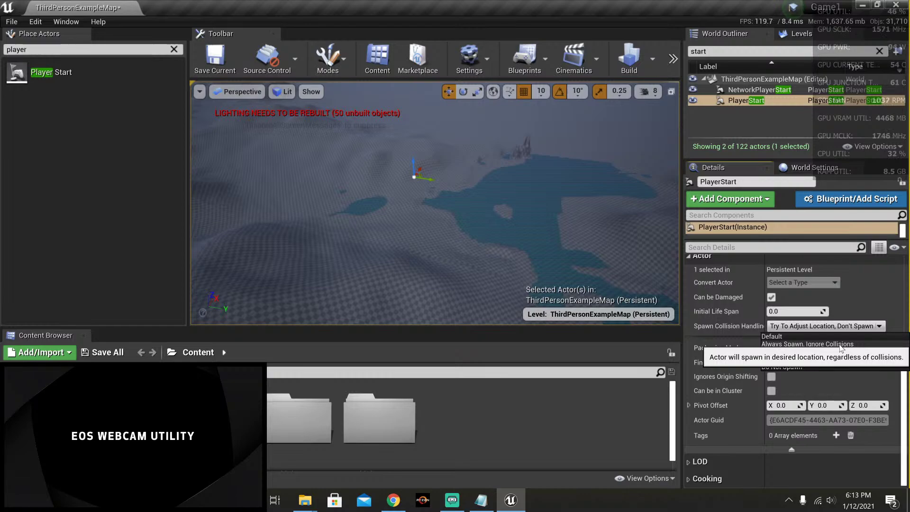
click(840, 344)
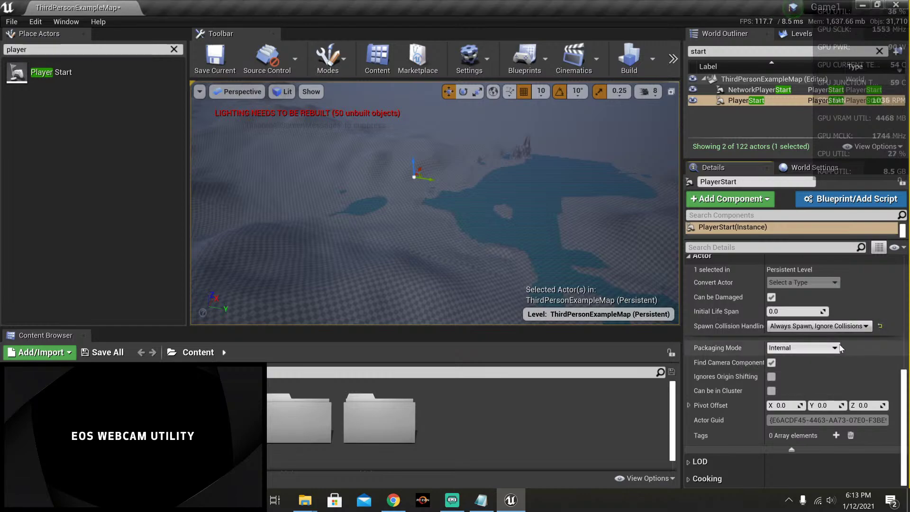
Step: Play the level to test the spawn location with the changed collision handling
click(673, 58)
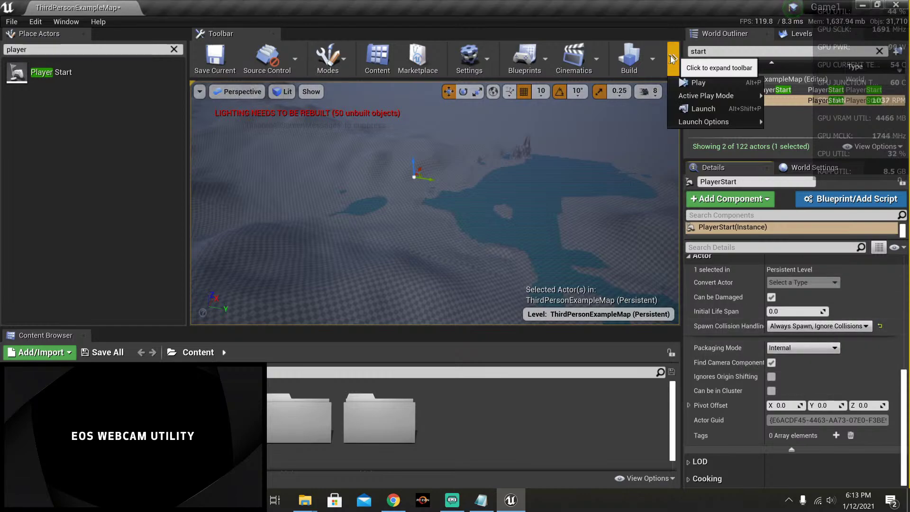
click(702, 83)
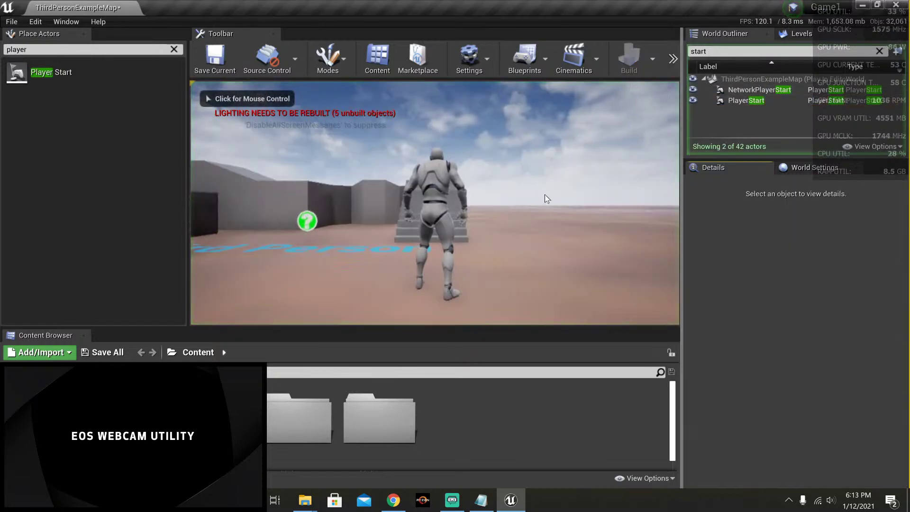
Step: Stop the running play session and delete the NetworkPlayerStart actor from the level
click(553, 174)
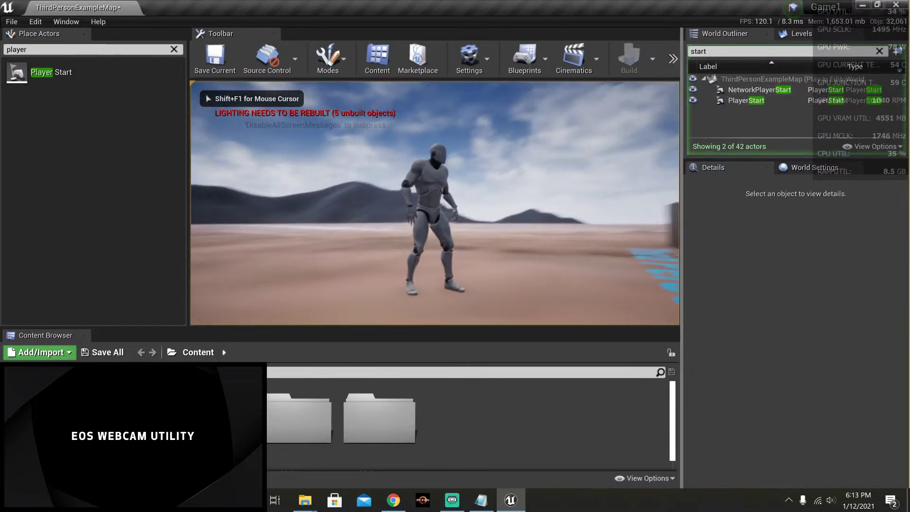
key(Escape)
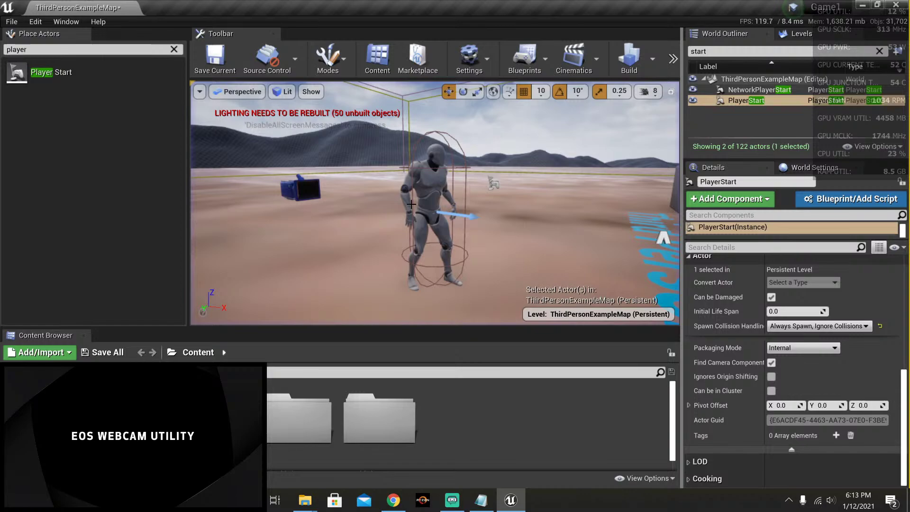
click(493, 185)
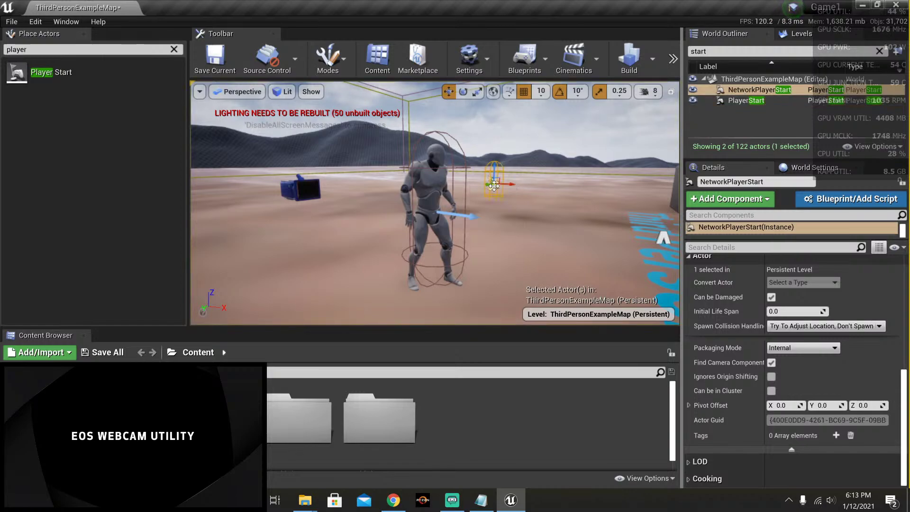
key(Delete)
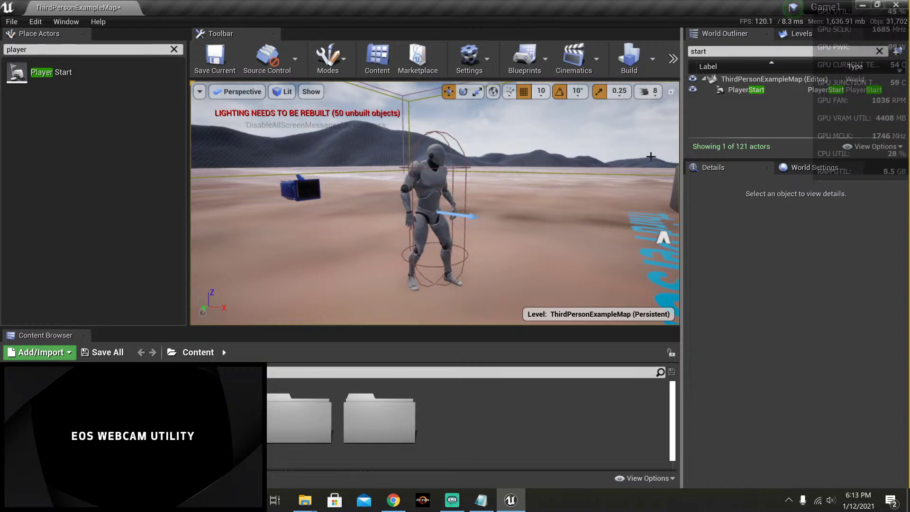
Step: Set the PlayerStart actor's spawn collision handling to Try To Adjust Location, Don't Spawn
click(739, 90)
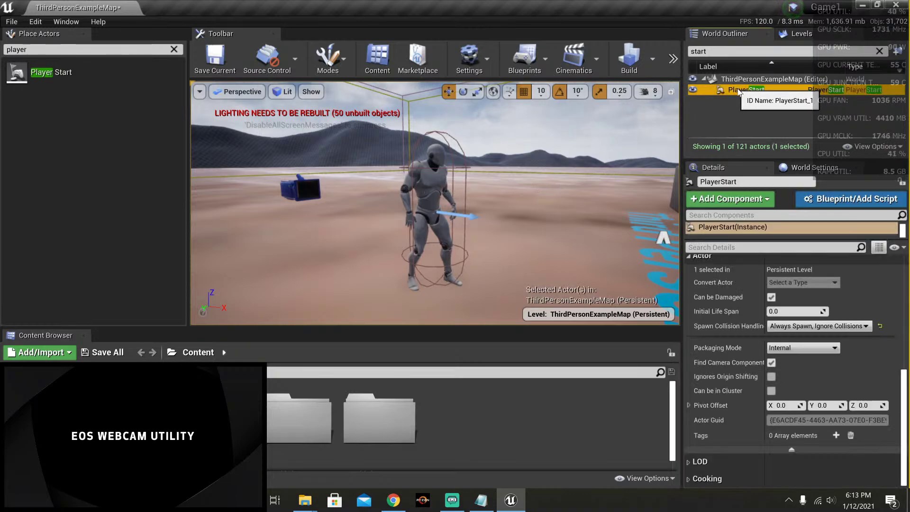
right_click(739, 90)
key(Escape)
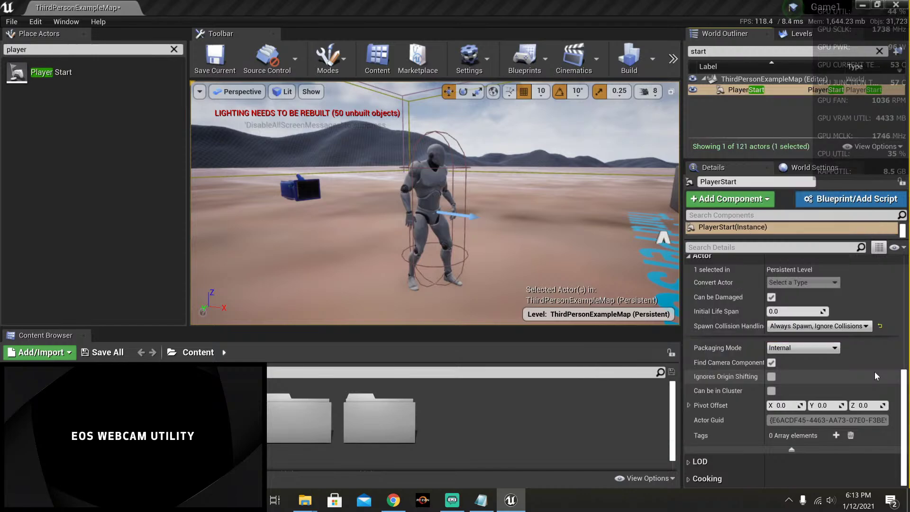
click(865, 326)
click(815, 348)
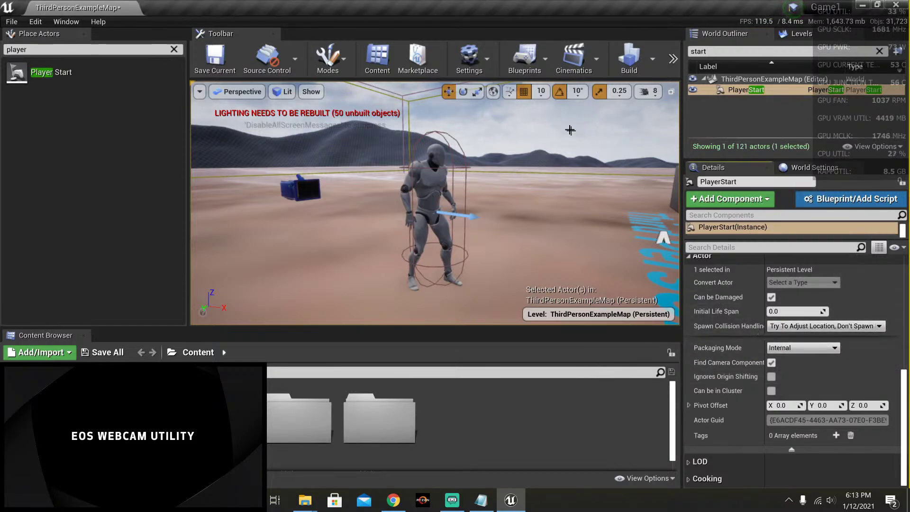
Step: Play the level to check where the character spawns, and end the play session
click(673, 58)
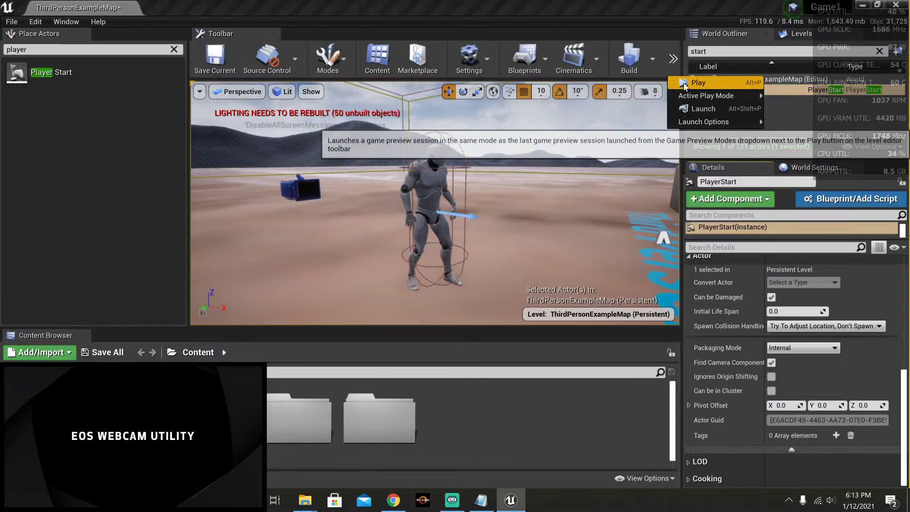
click(682, 85)
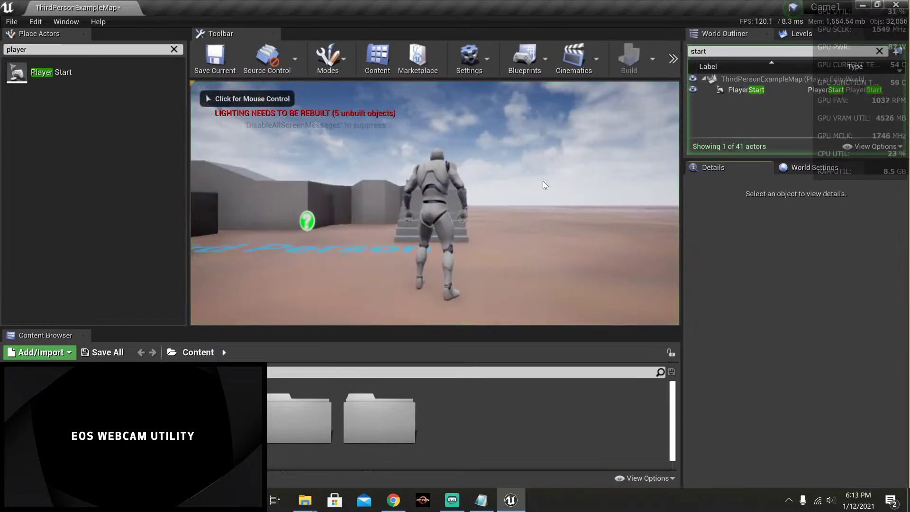
key(Escape)
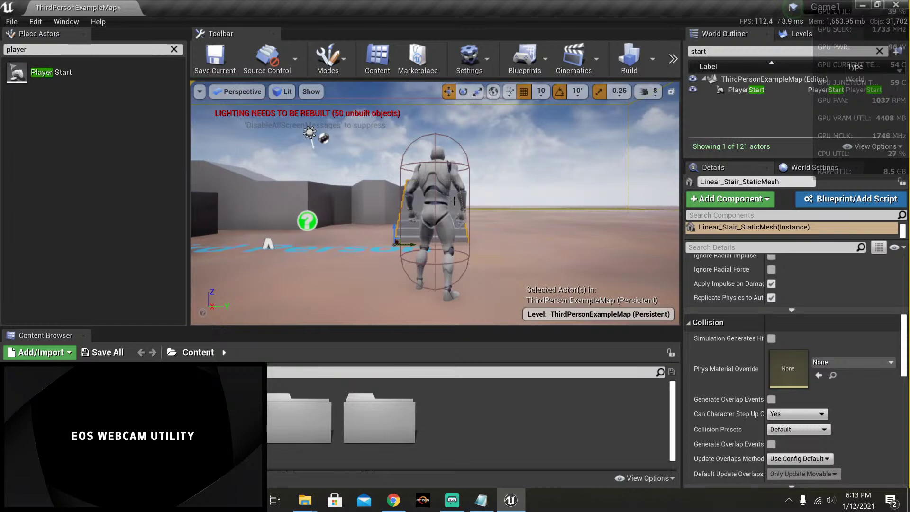
Step: Delete the ThirdPersonCharacter actor standing in front of the stairs
click(457, 203)
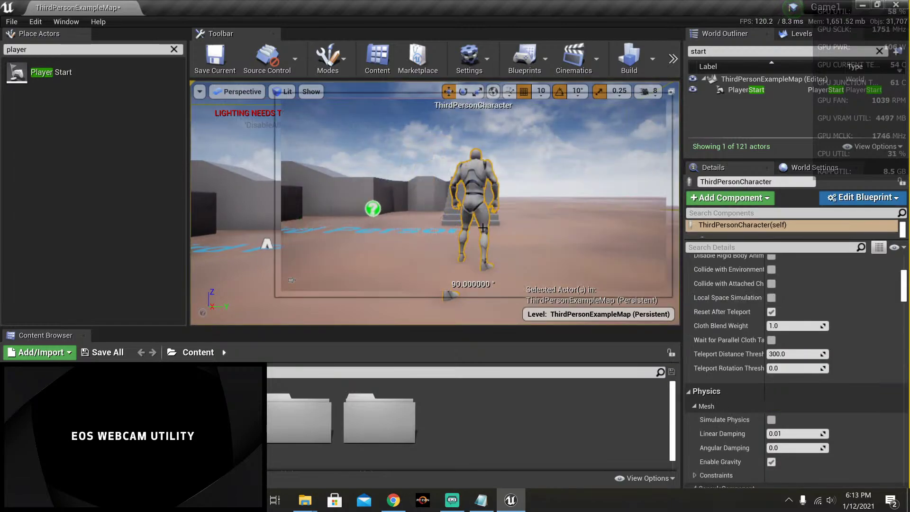
key(Delete)
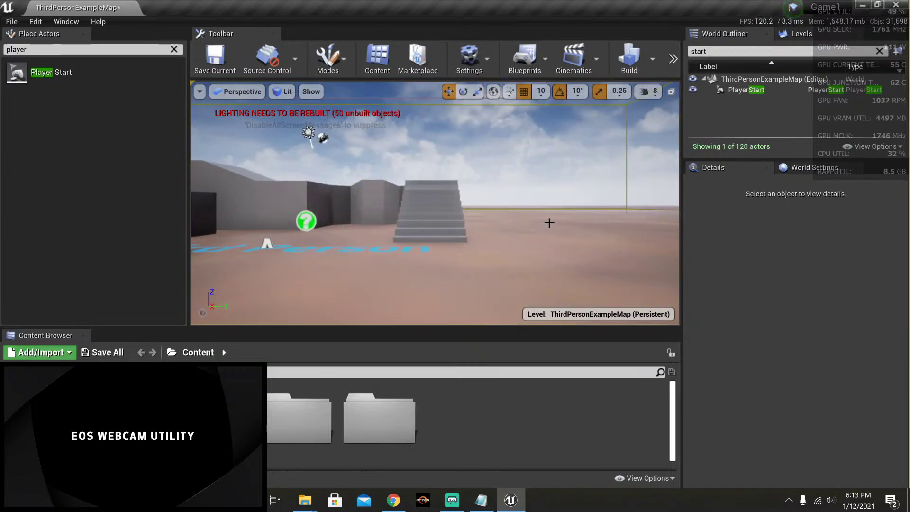
drag(548, 219, 430, 251)
Step: Play the level again with control of the spawned character, and switch the viewport to full screen
click(672, 59)
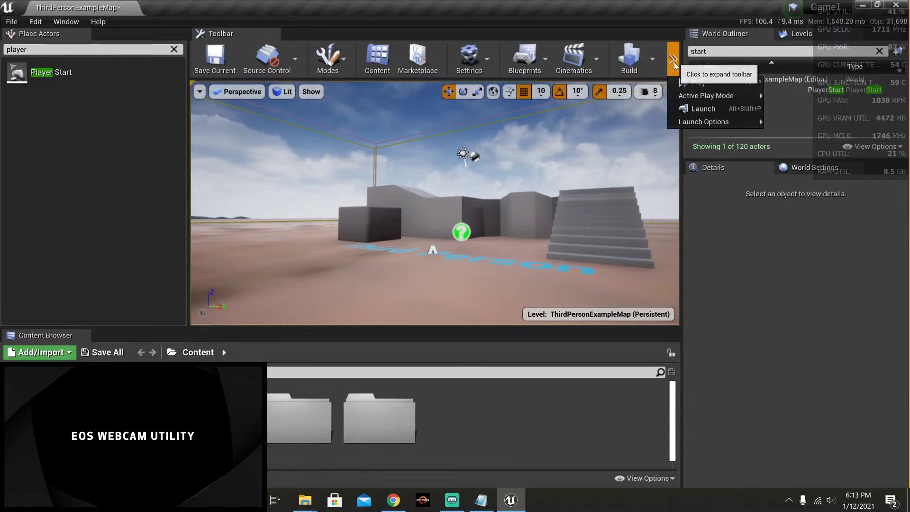
click(689, 82)
click(670, 117)
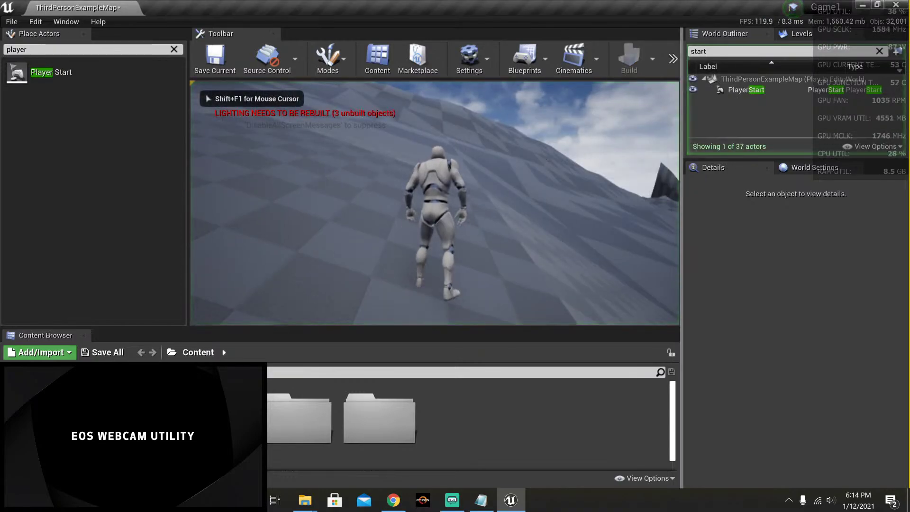
key(w)
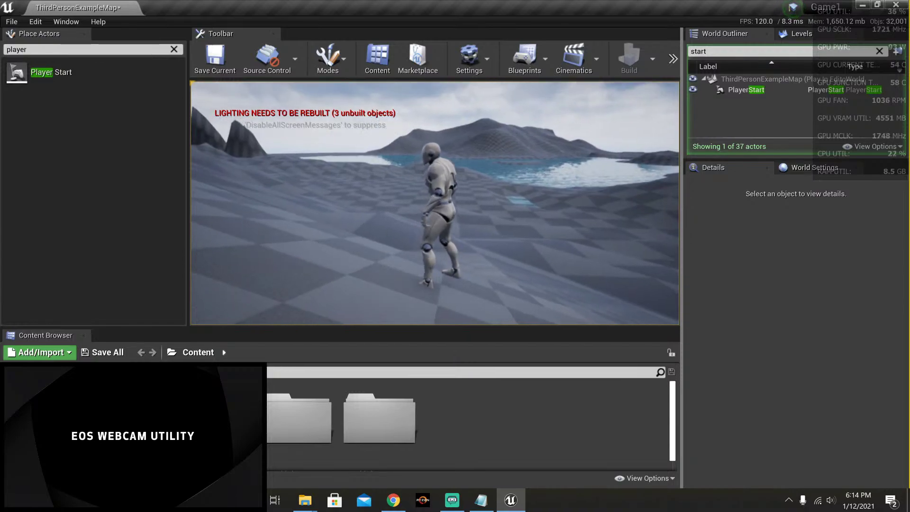
key(F11)
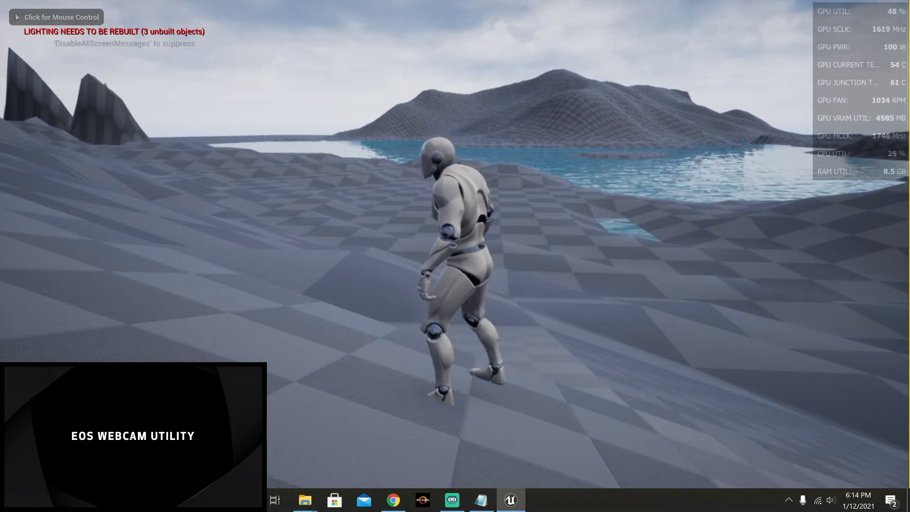
Step: Run and jump the character through the lake to test the landscape, and end the play session
key(w)
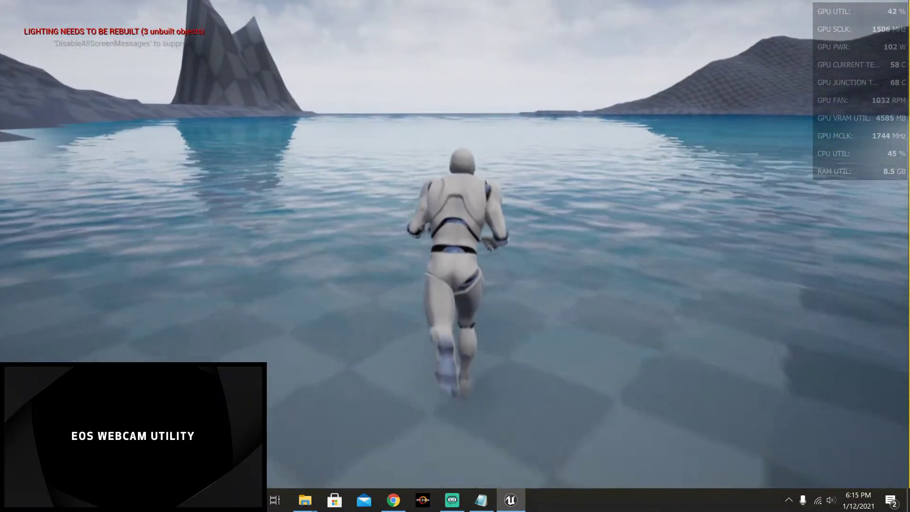
key(w)
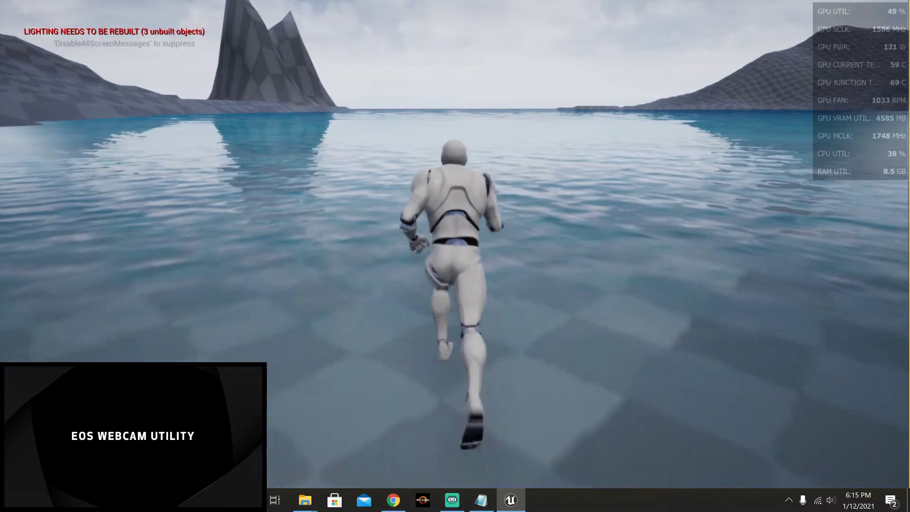
key(w)
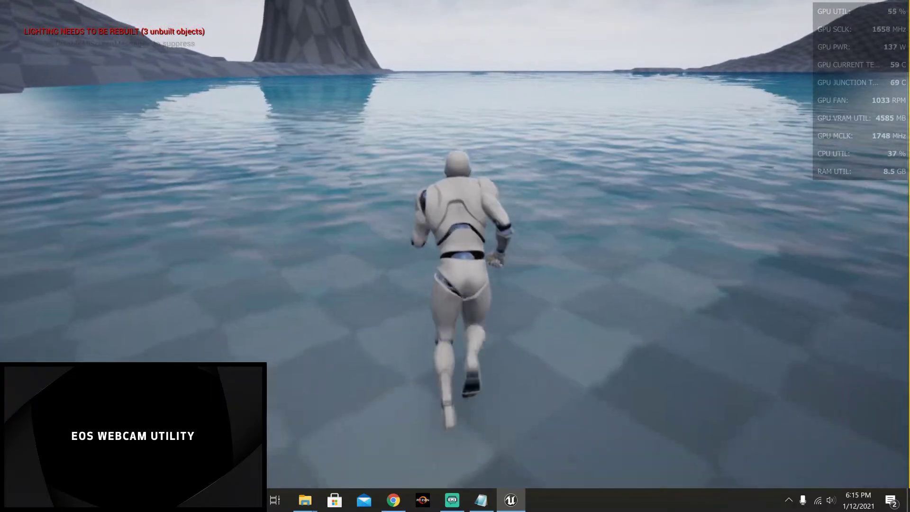
key(w)
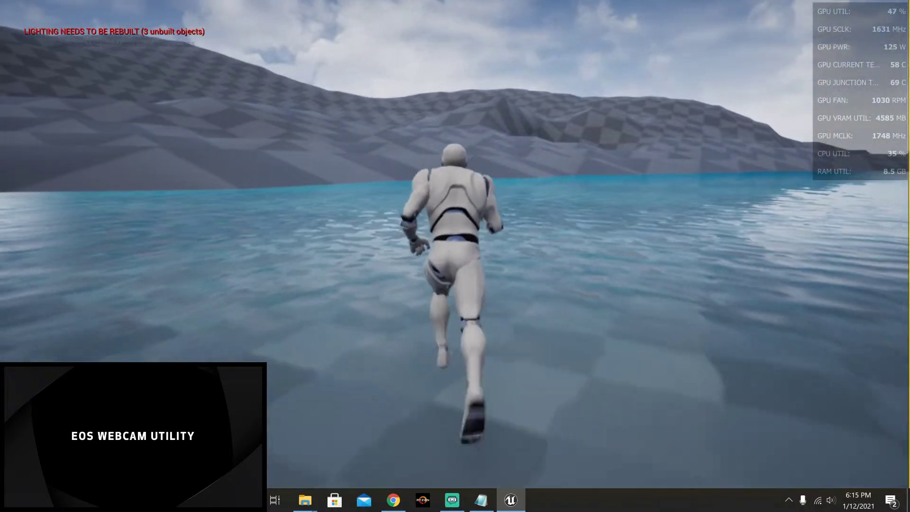
key(w)
key(space)
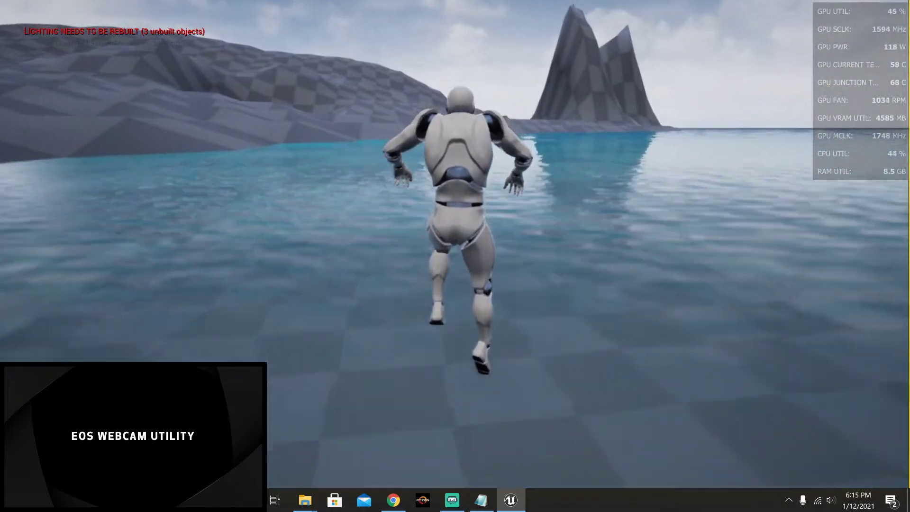
key(w)
key(Escape)
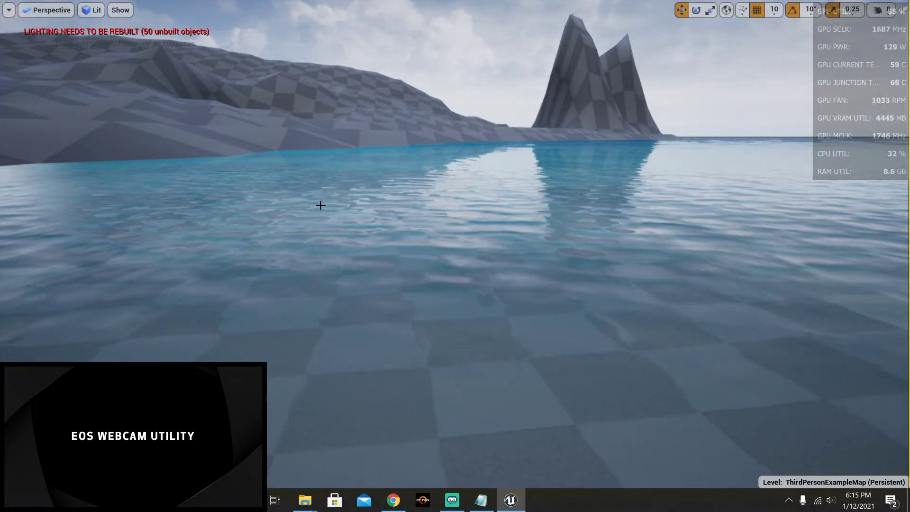
Step: Examine the landscape's hills, lakes and rock spires from above in the editor view
key(f)
right_drag(409, 252, 401, 296)
key(w)
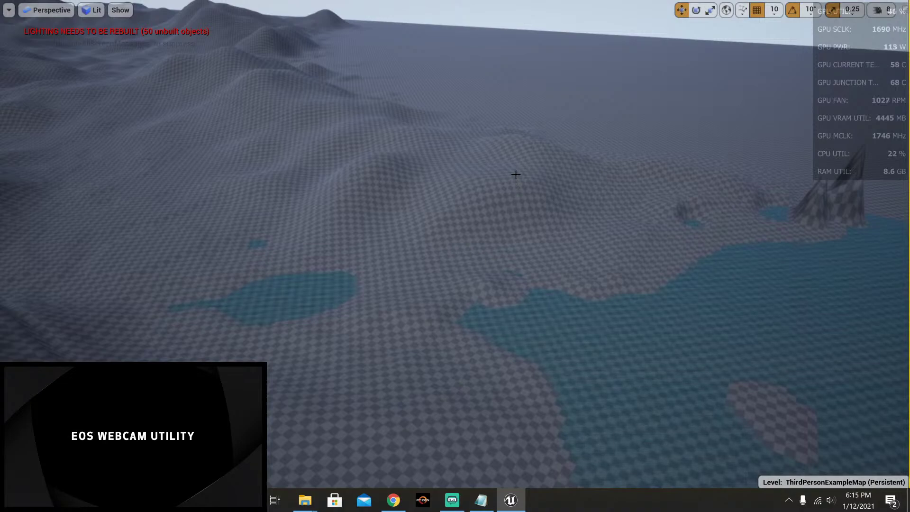
right_drag(515, 174, 507, 170)
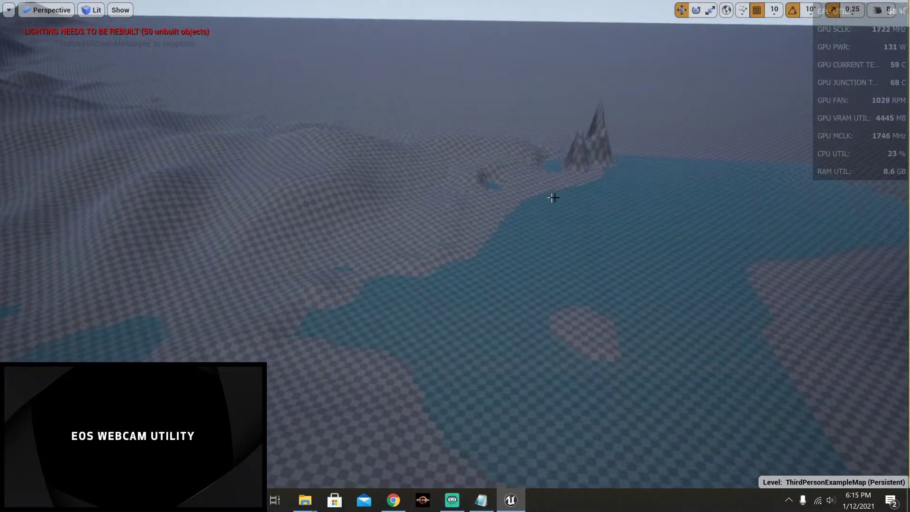
right_drag(553, 197, 629, 247)
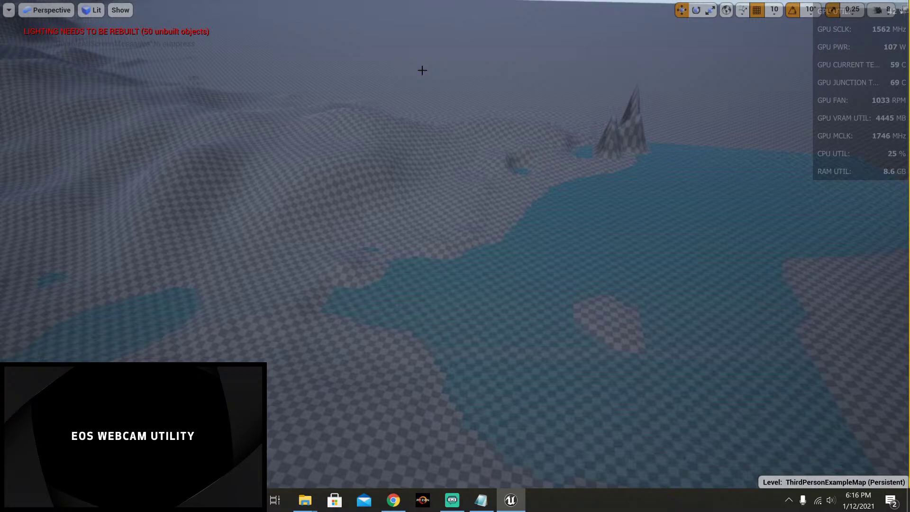
right_drag(422, 73, 418, 149)
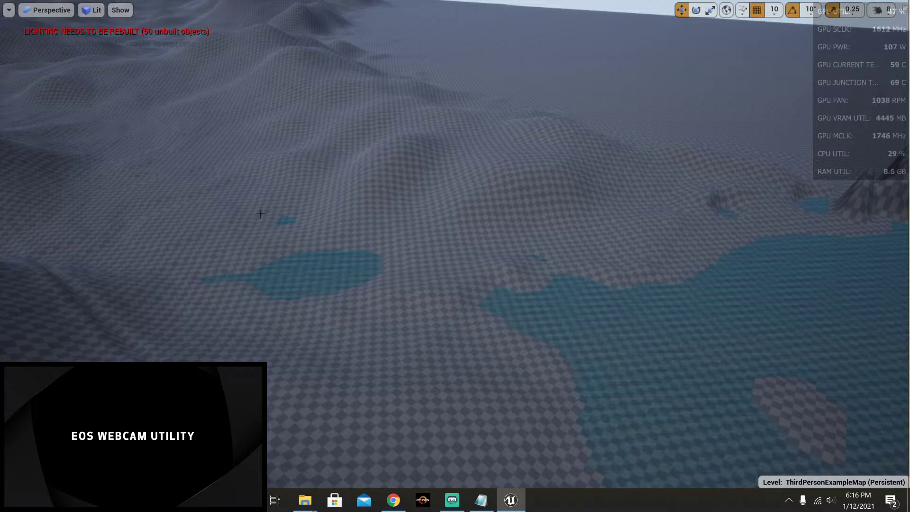
right_drag(261, 214, 261, 188)
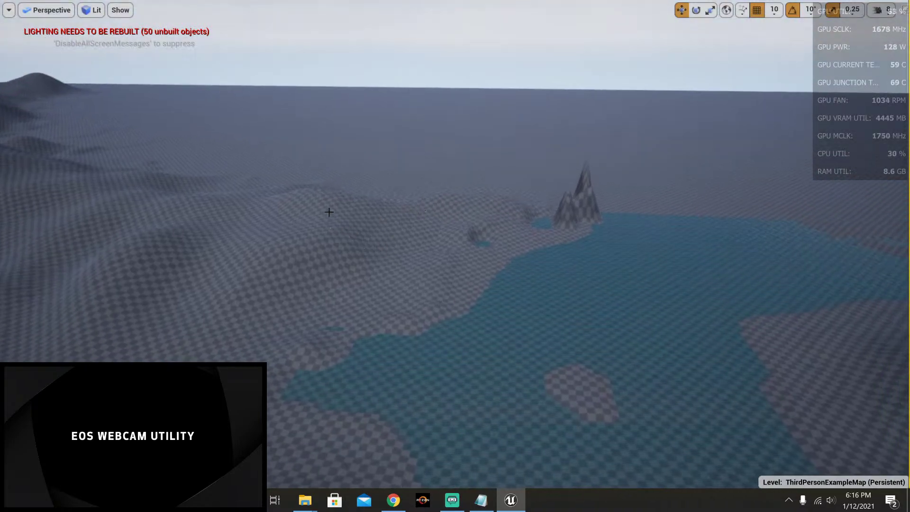
right_drag(414, 85, 357, 178)
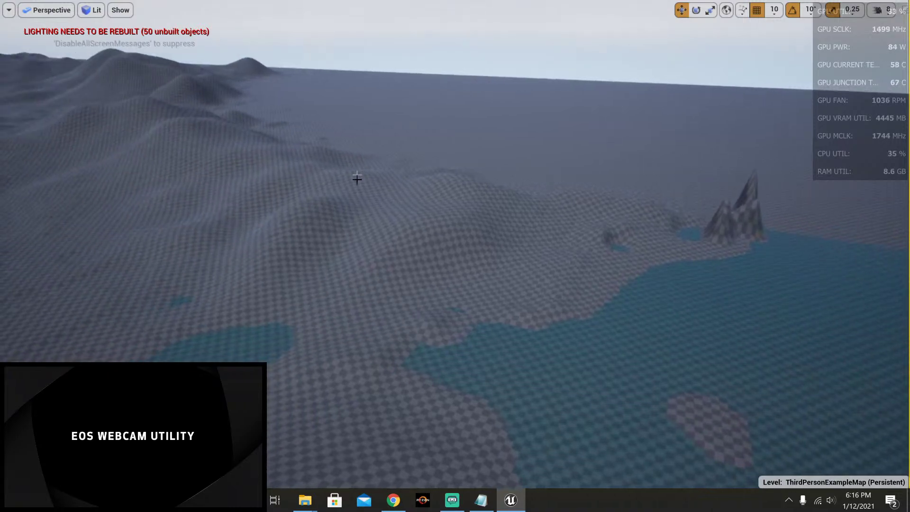
Step: Start a play session from a chosen spot on the landscape hills and run the character up the slope
right_click(442, 202)
mouse_move(464, 288)
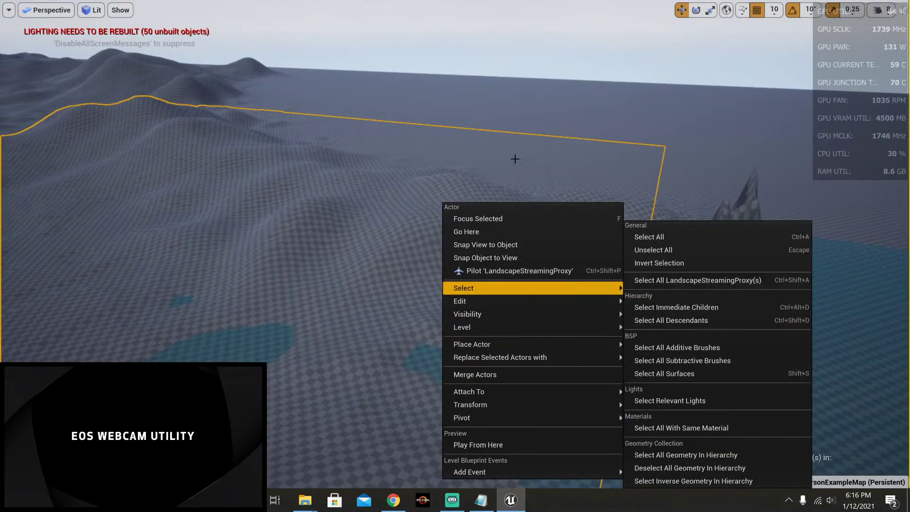
click(516, 445)
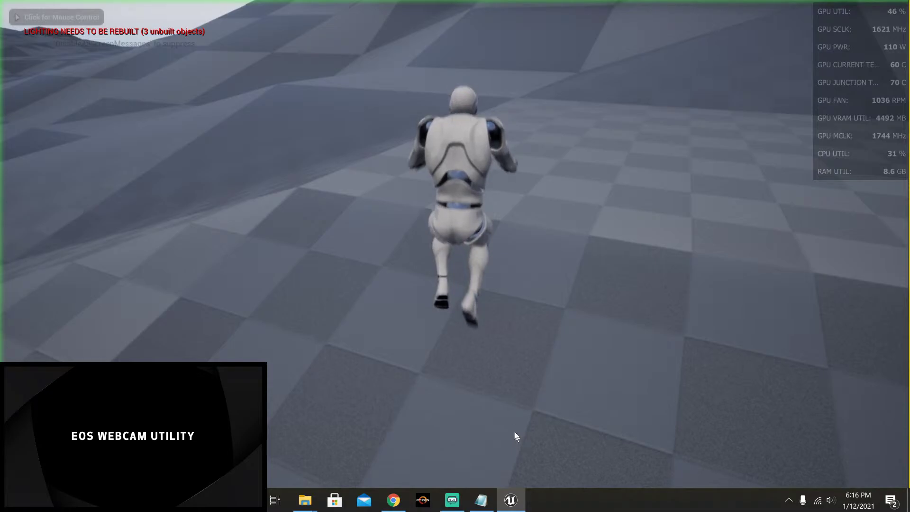
click(496, 346)
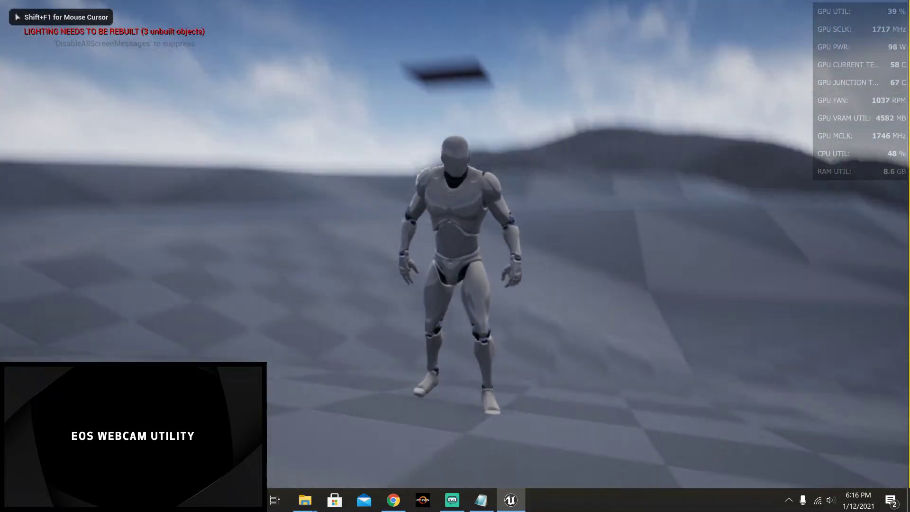
key(w)
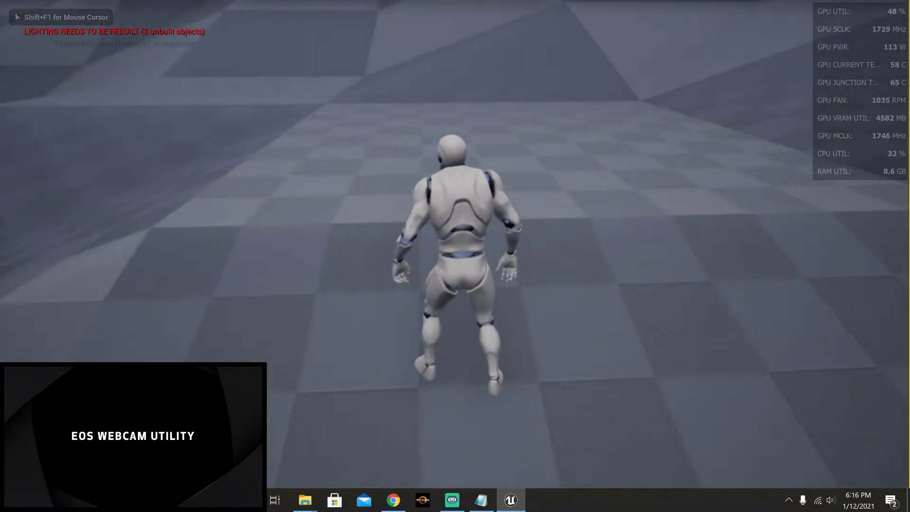
key(s)
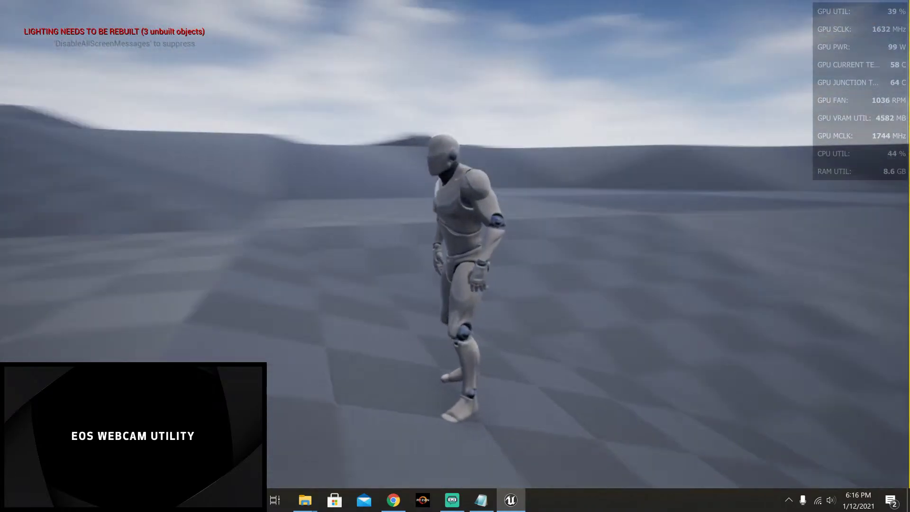
key(w)
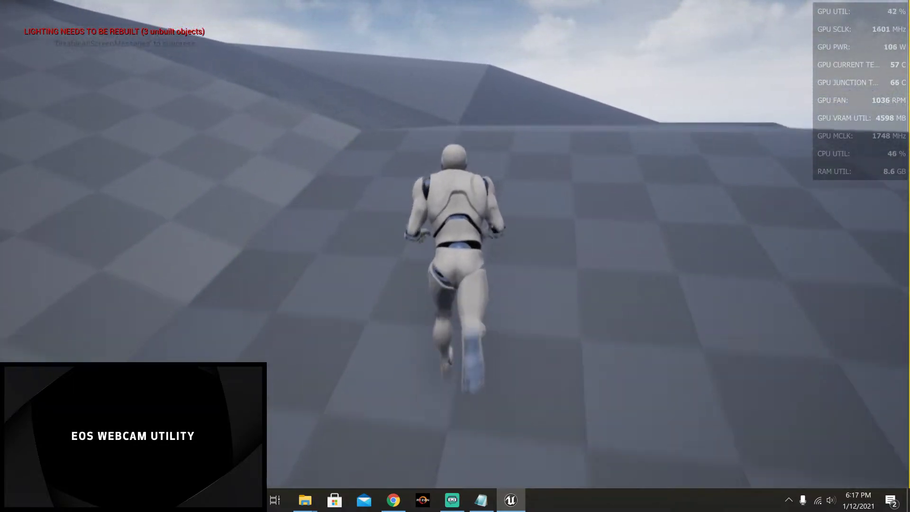
key(w)
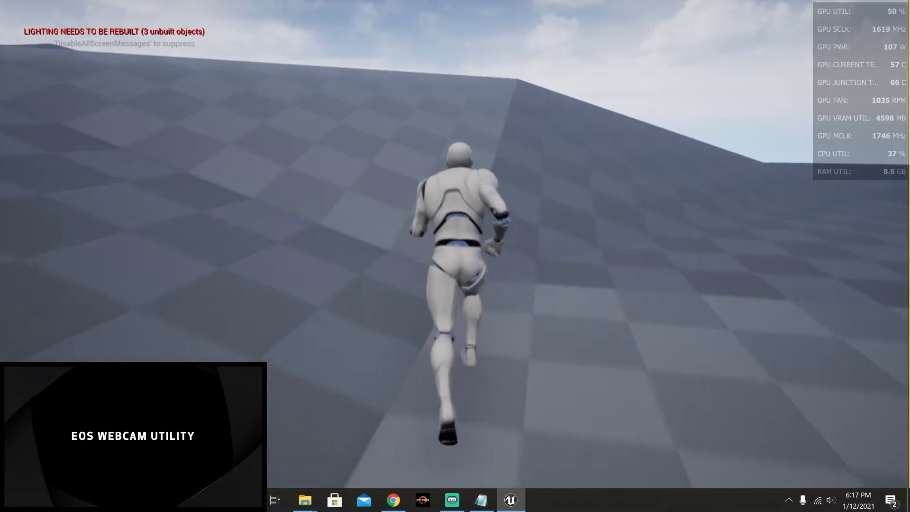
Step: Run the character over the hilltop towards the rock spires, end the play session and leave full-screen view
key(w)
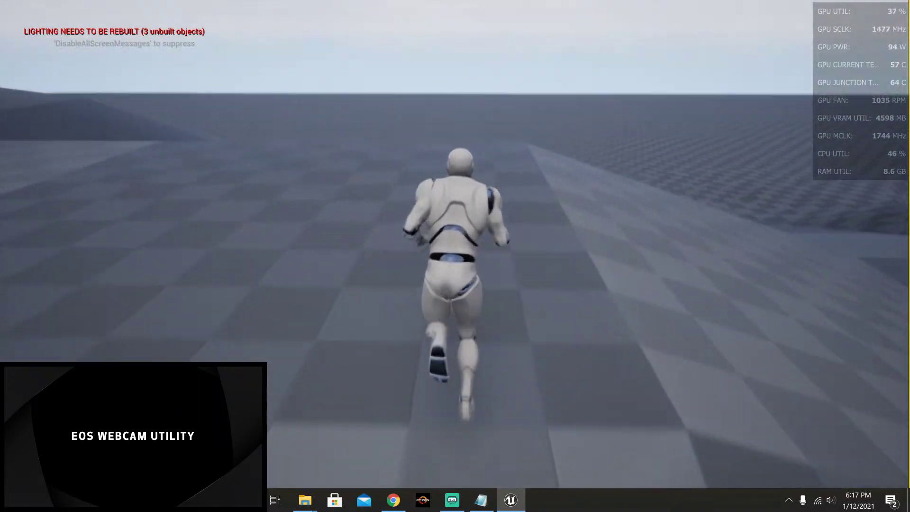
key(w)
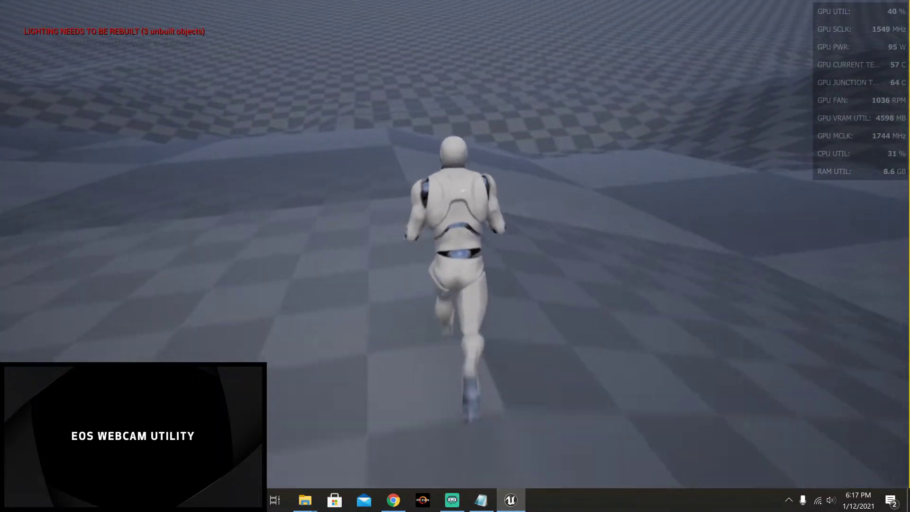
key(w)
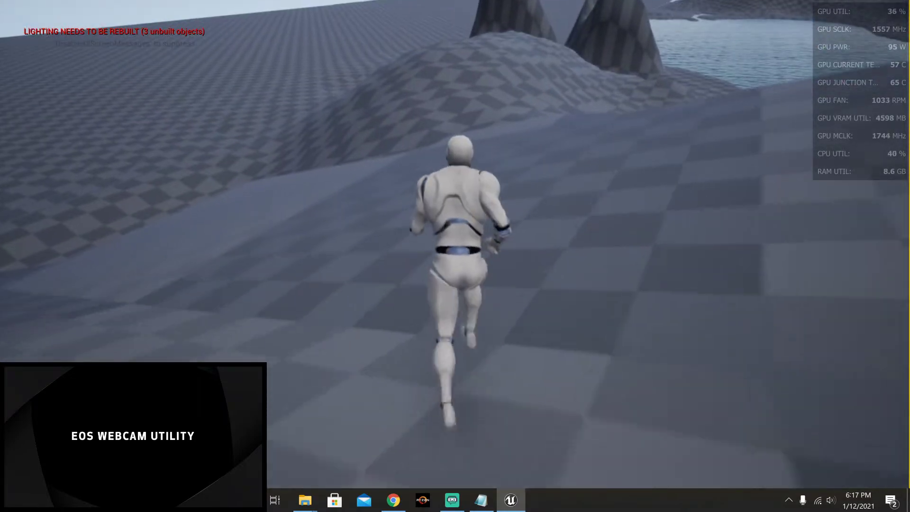
key(w)
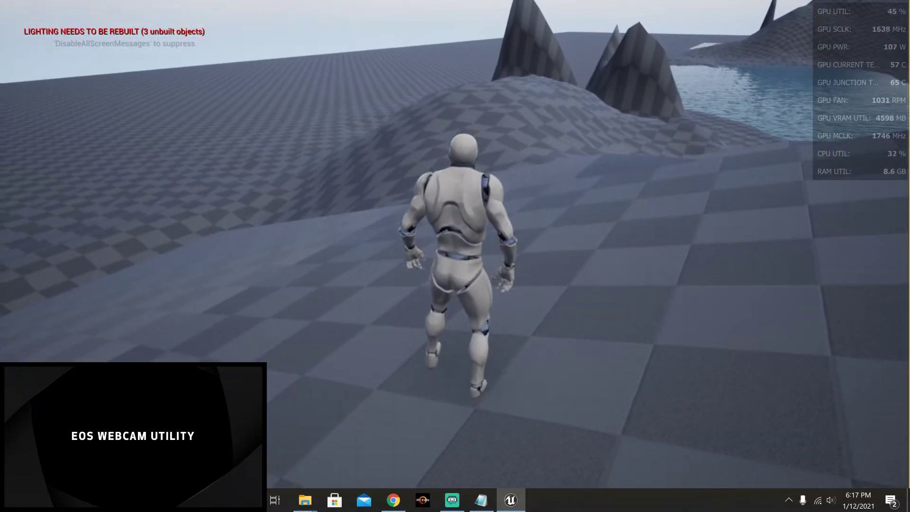
key(Escape)
right_drag(345, 162, 345, 161)
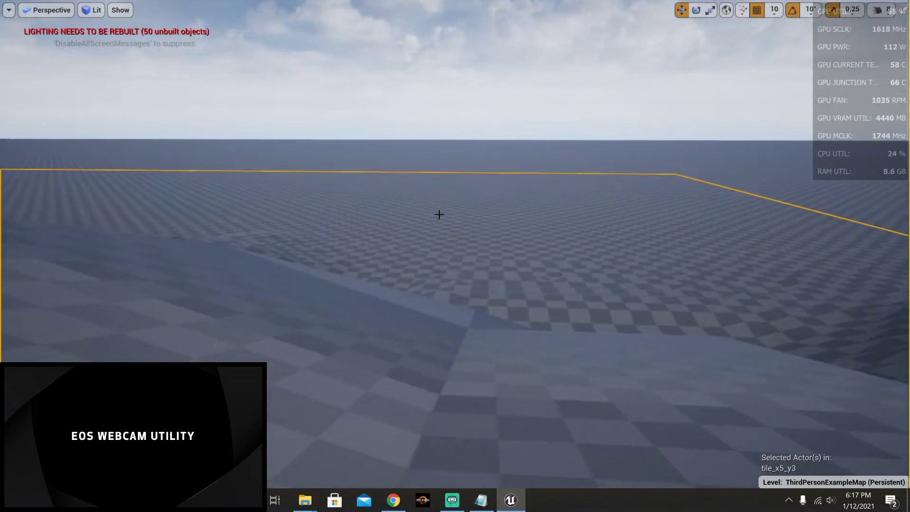
key(F11)
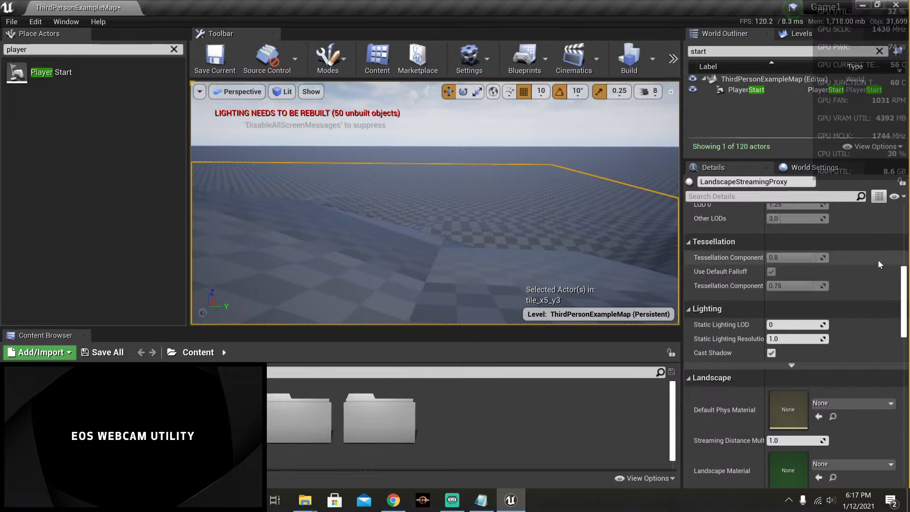
Step: Turn off world origin rebasing in the level's World Settings
click(816, 169)
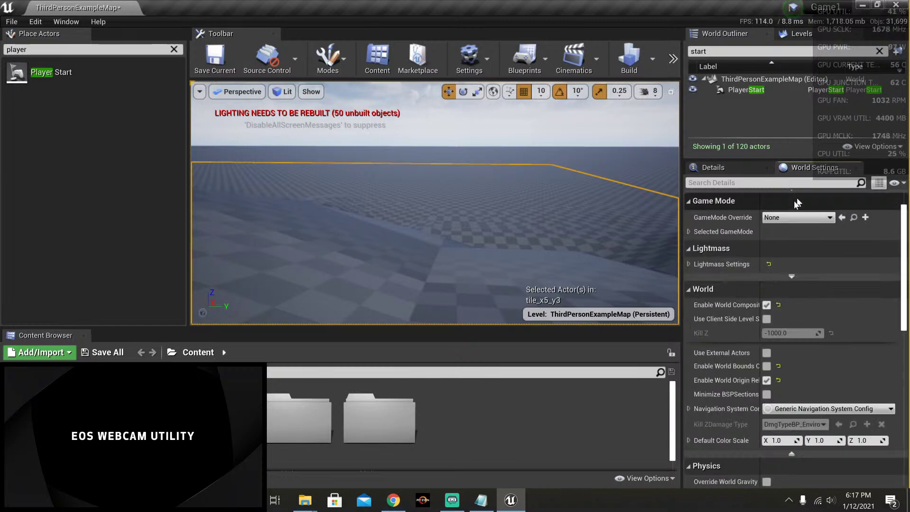
scroll(771, 271, down, 6)
scroll(729, 274, down, 10)
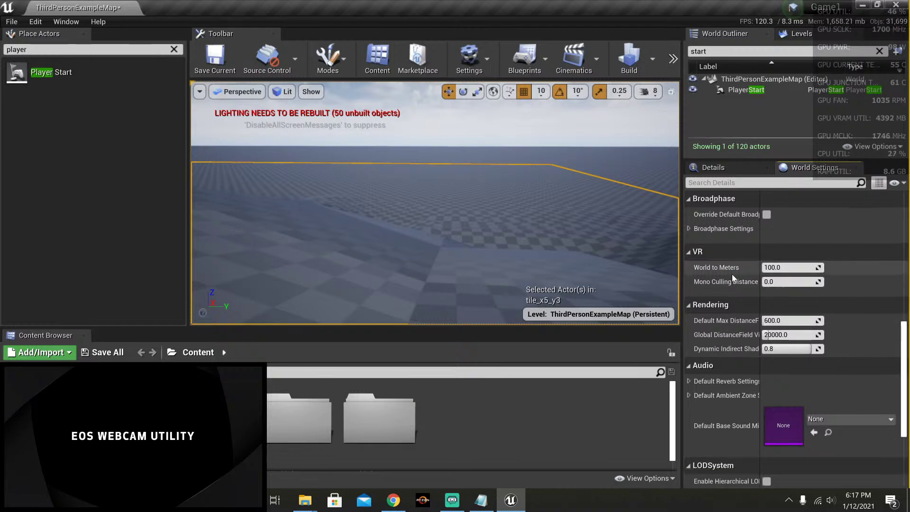
scroll(730, 277, up, 8)
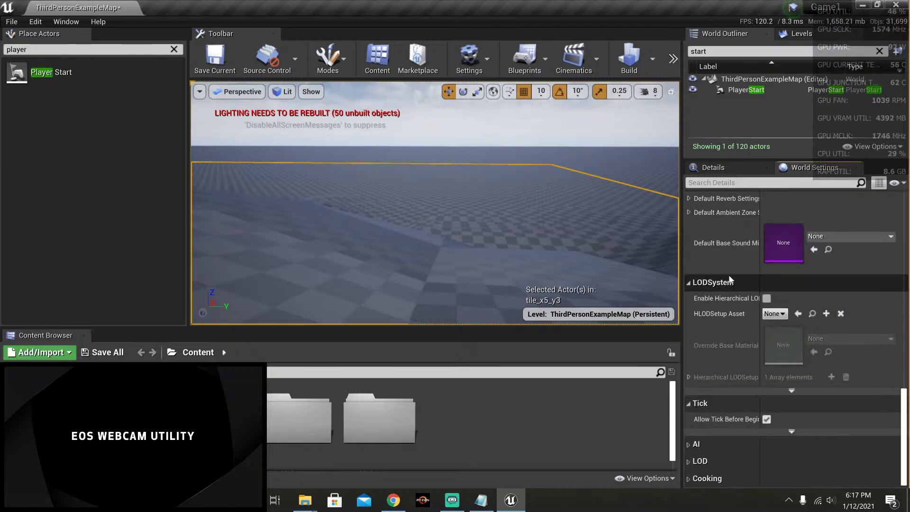
scroll(728, 272, up, 4)
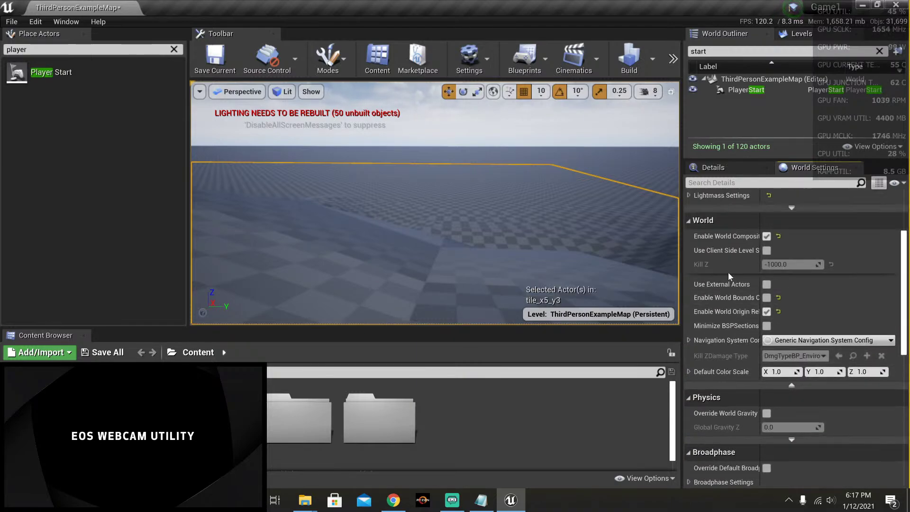
scroll(729, 274, up, 1)
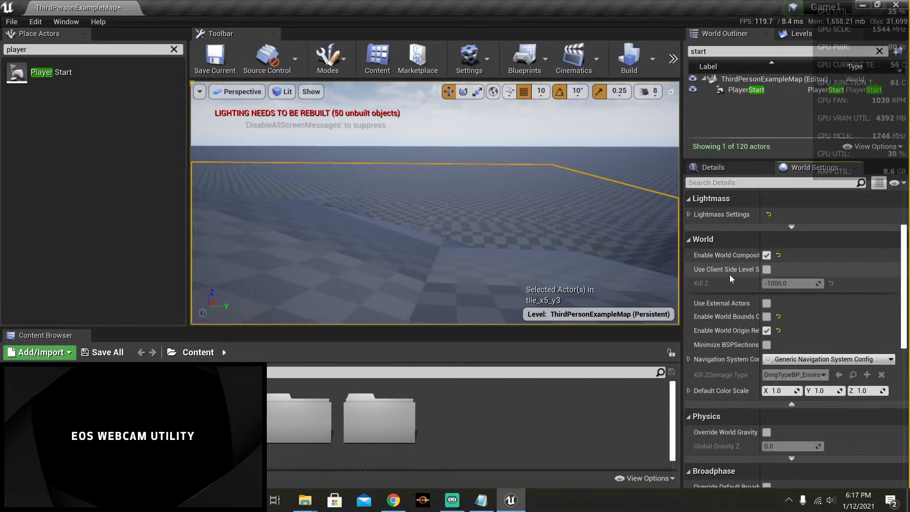
click(766, 330)
Step: Play-test the character from a chosen spot on the slope facing the lake, and end the session
right_drag(563, 251, 583, 203)
right_click(582, 203)
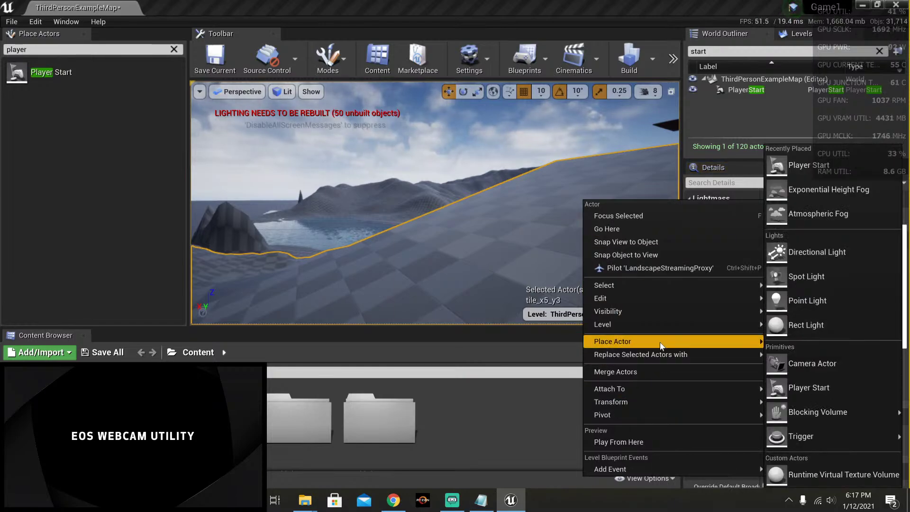
click(685, 440)
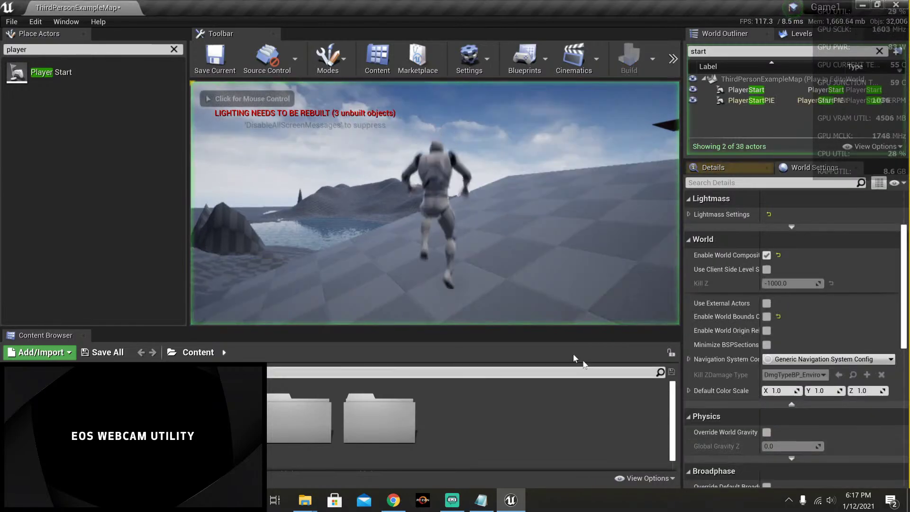
key(s)
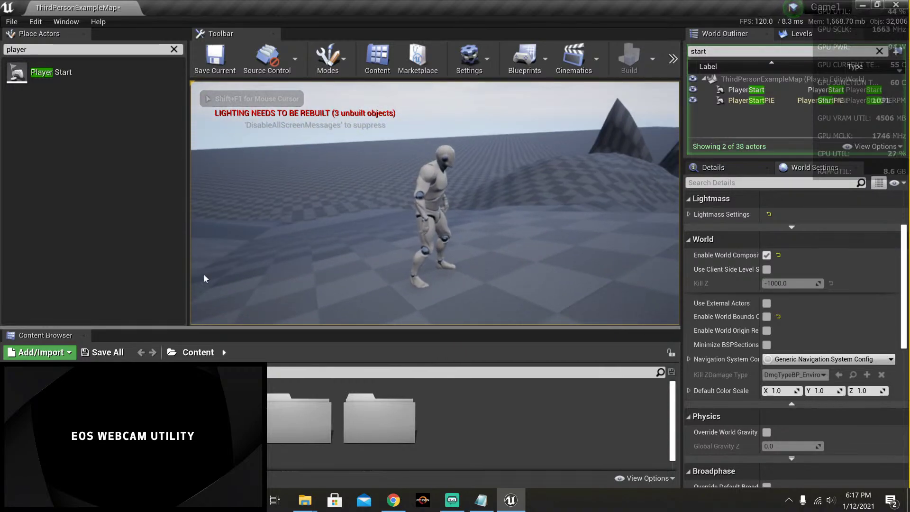
key(Escape)
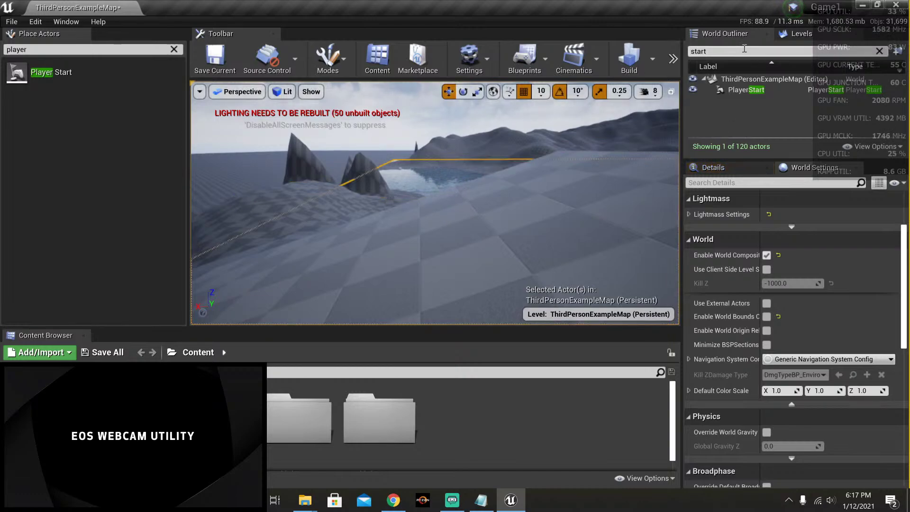
Step: Clear the actor search filter in the World Outliner and select WaterBodyOcean
click(729, 55)
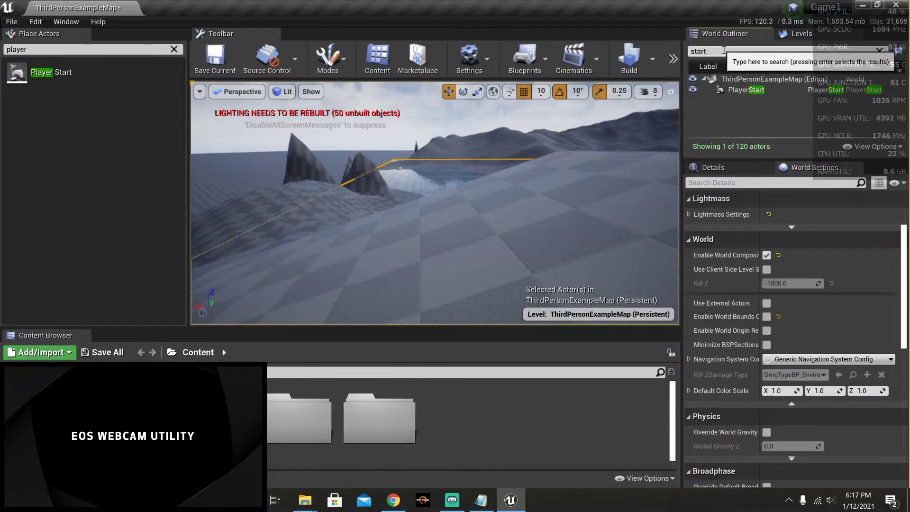
key(ctrl+a)
key(BackSpace)
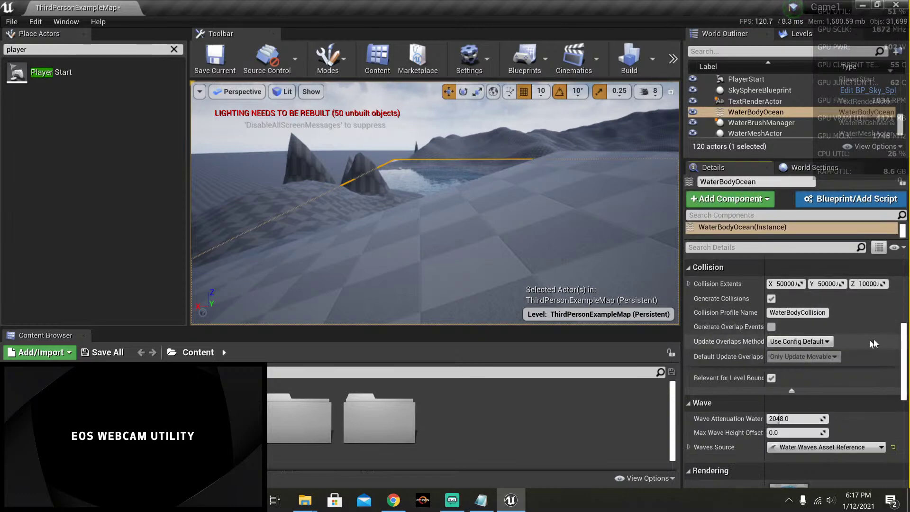
Step: Try enabling Can Affect Navigation on WaterBodyOcean and check the available Water Nav Area Class options
scroll(716, 327, down, 1)
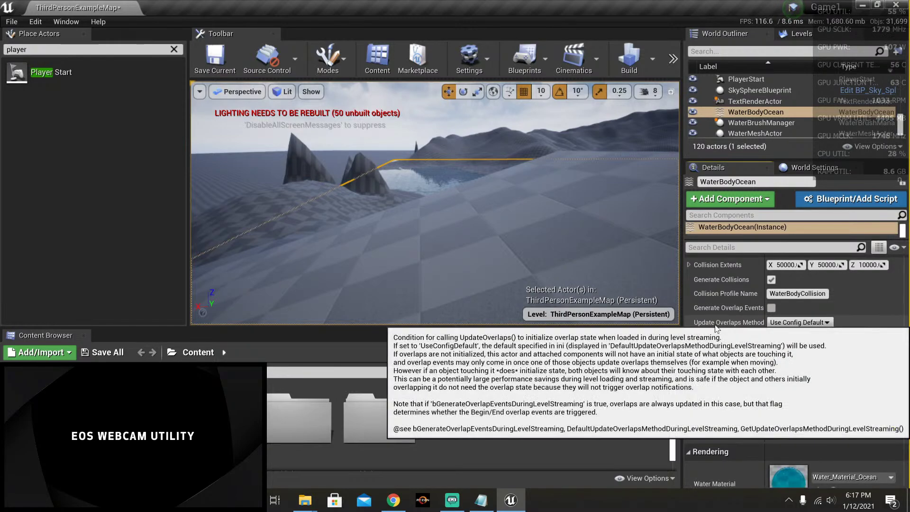
scroll(713, 325, down, 10)
scroll(711, 325, down, 5)
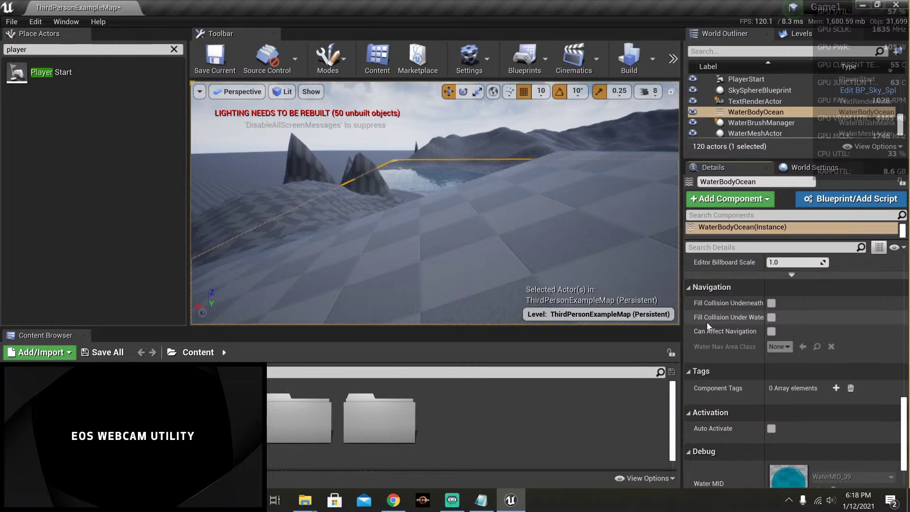
scroll(729, 326, down, 2)
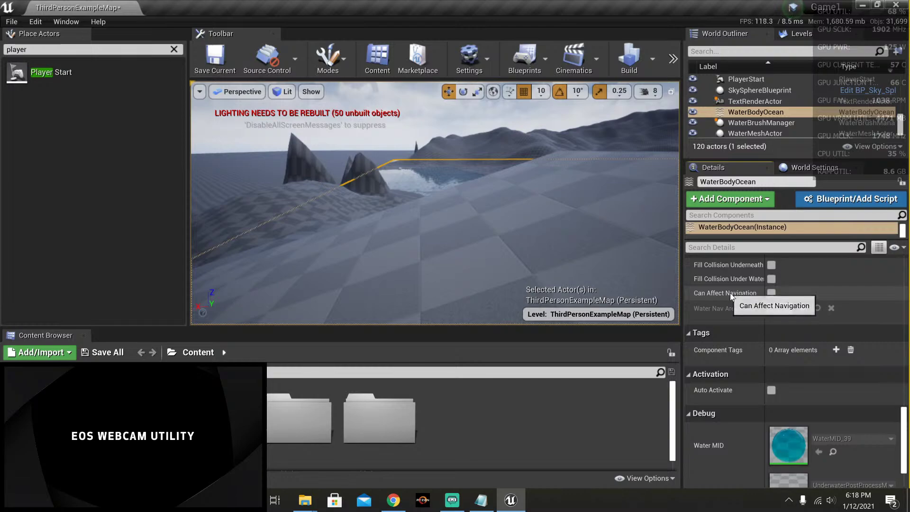
click(770, 293)
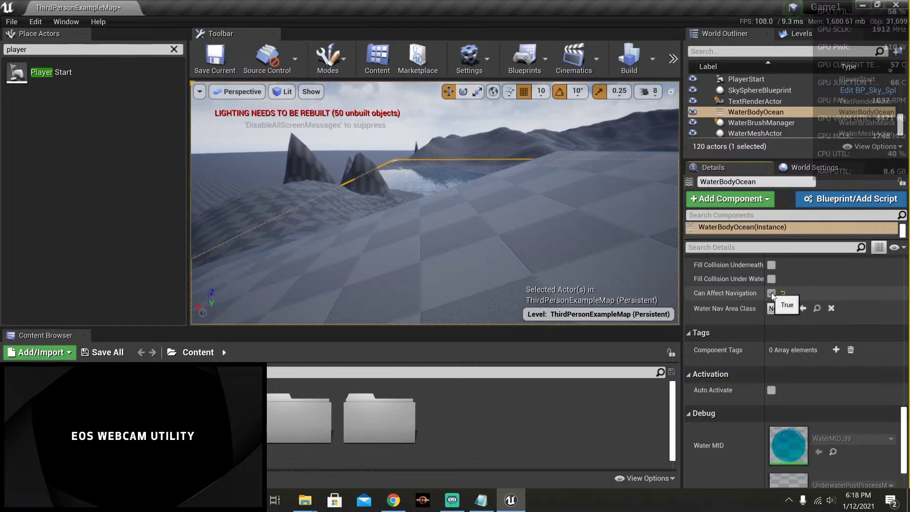
click(772, 292)
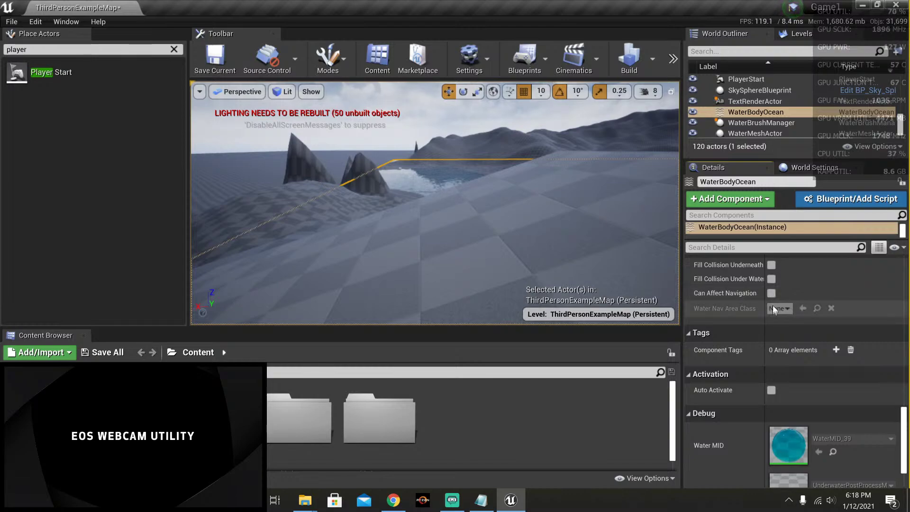
click(771, 293)
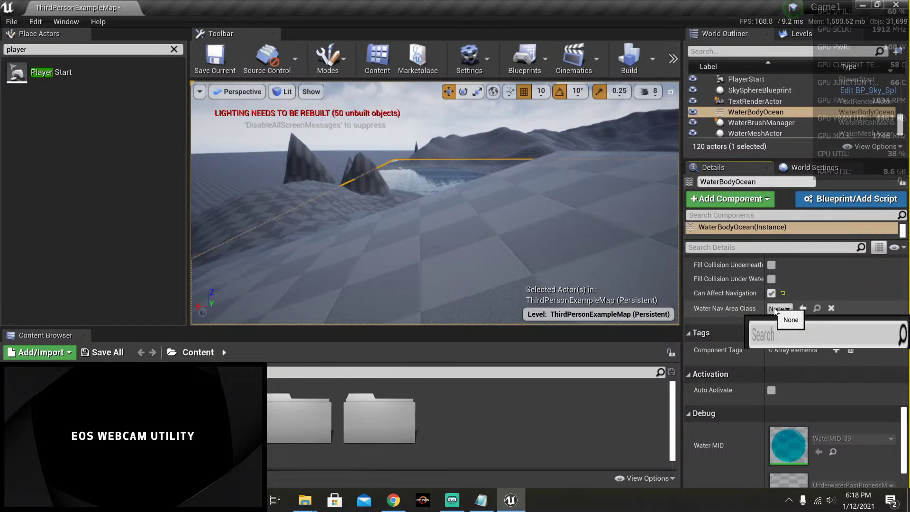
click(777, 308)
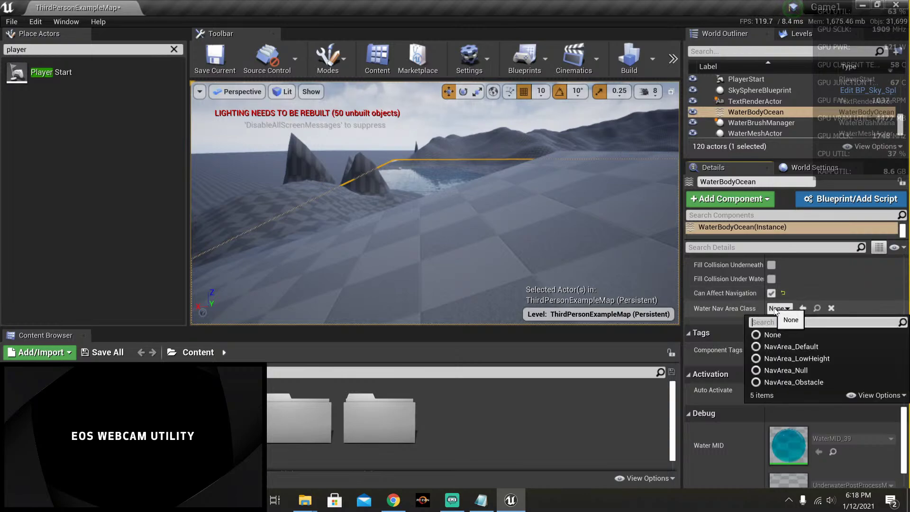
click(777, 308)
click(770, 293)
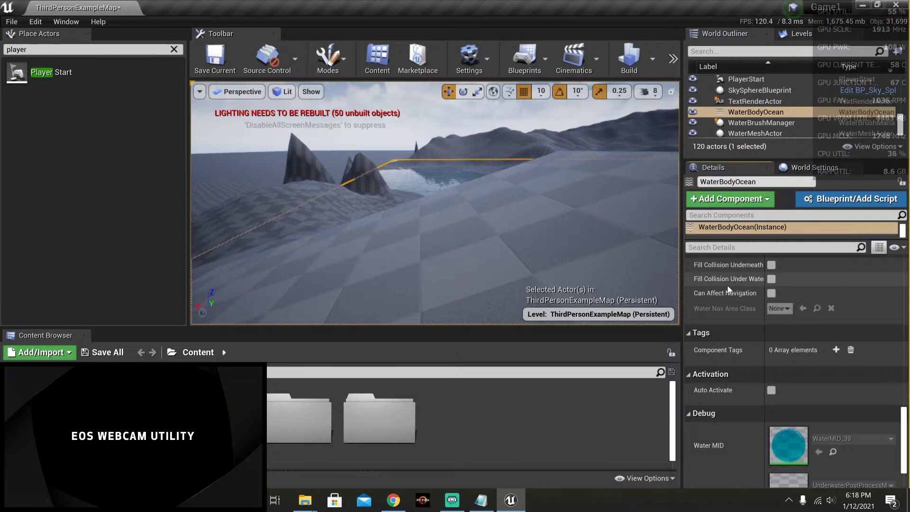
Step: Open Water_Material_Ocean from the ocean's rendering properties and show its parameter details
scroll(738, 339, down, 3)
scroll(737, 334, up, 6)
scroll(737, 333, down, 6)
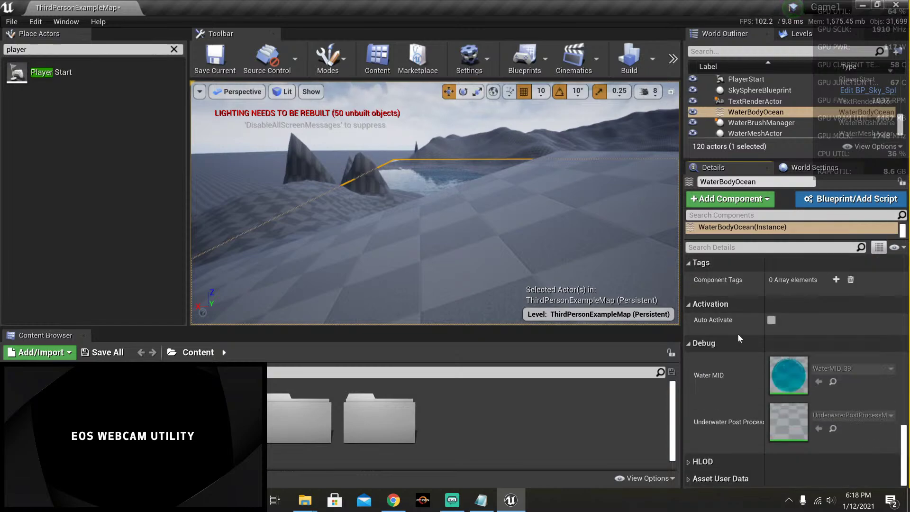
scroll(736, 331, up, 6)
scroll(736, 329, up, 6)
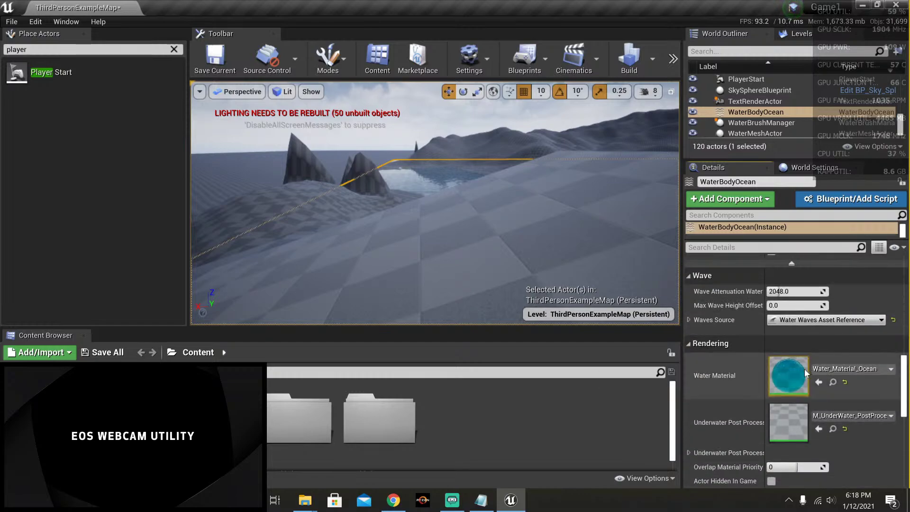
double_click(790, 369)
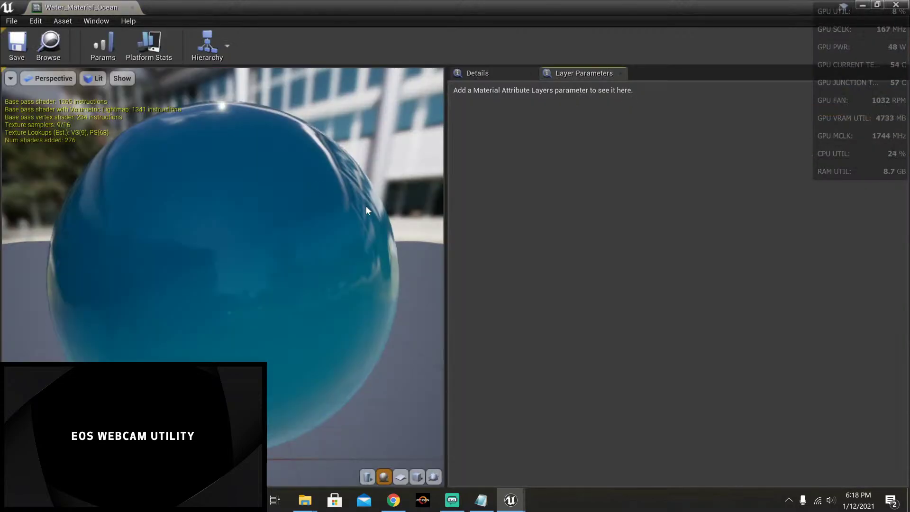
click(98, 52)
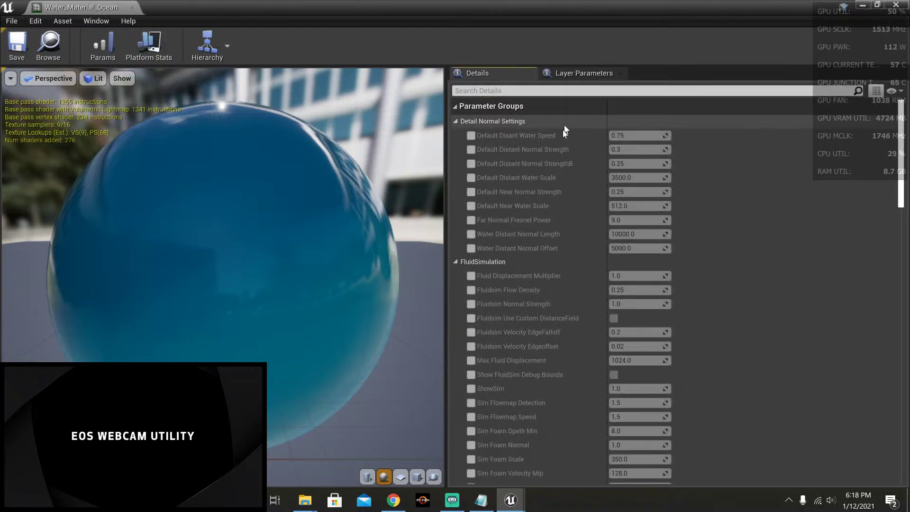
Step: Set the Enable Water VS Mapping static switch to true and clear its parameter override
scroll(526, 251, down, 4)
scroll(526, 247, down, 5)
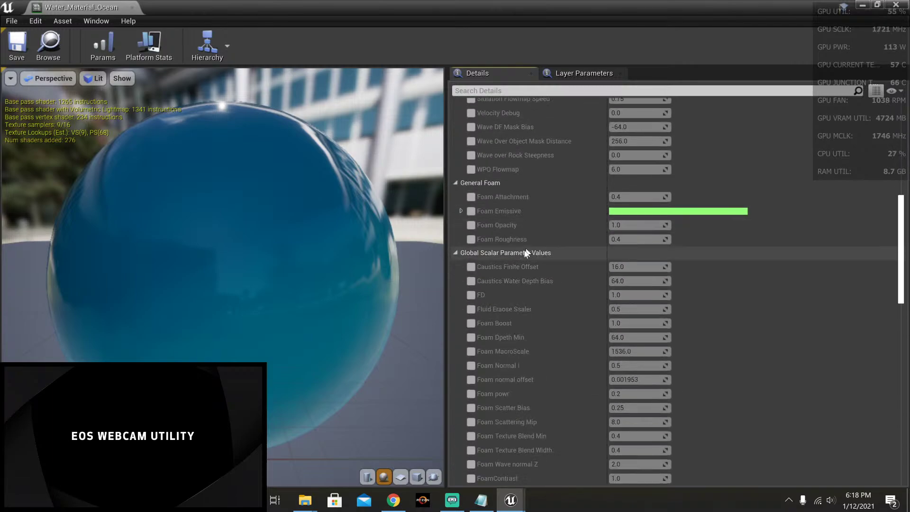
scroll(510, 241, down, 11)
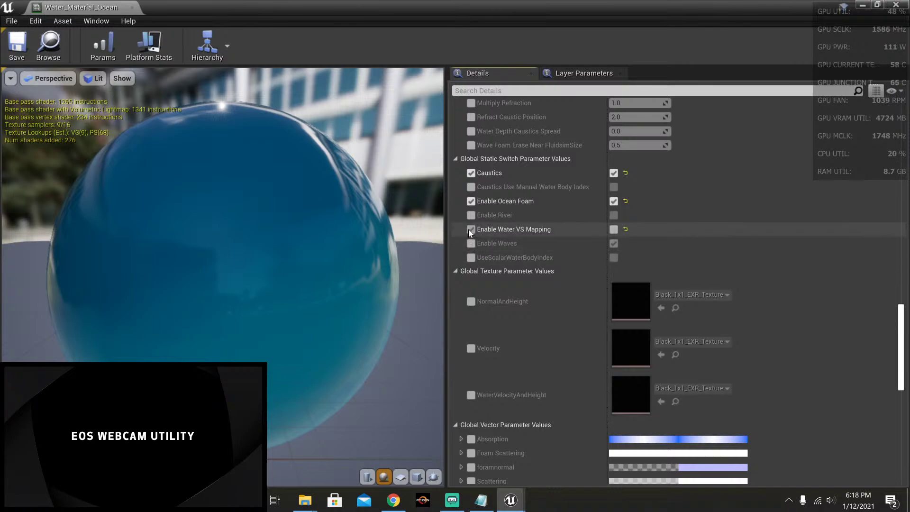
click(470, 229)
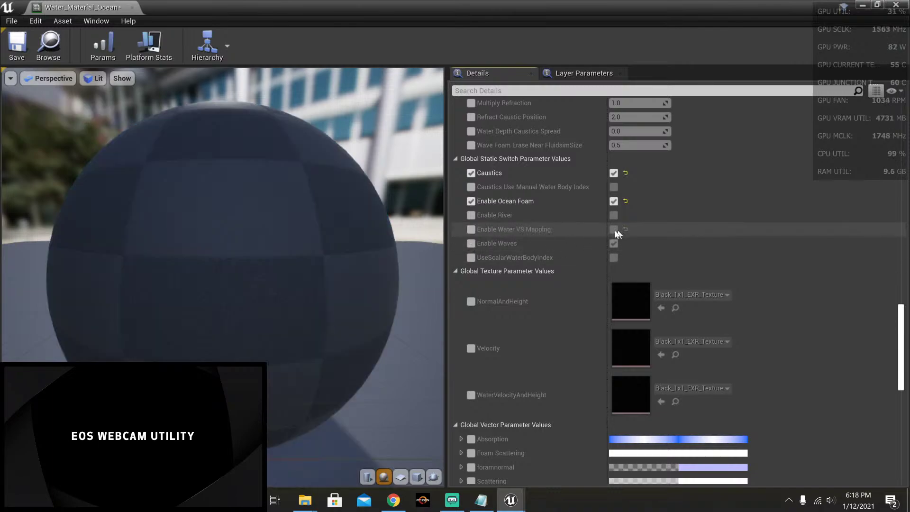
click(470, 229)
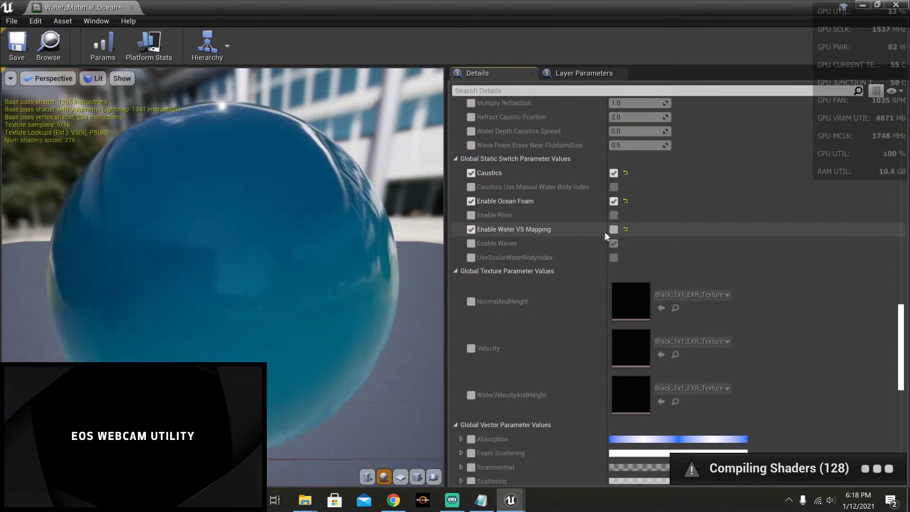
click(615, 228)
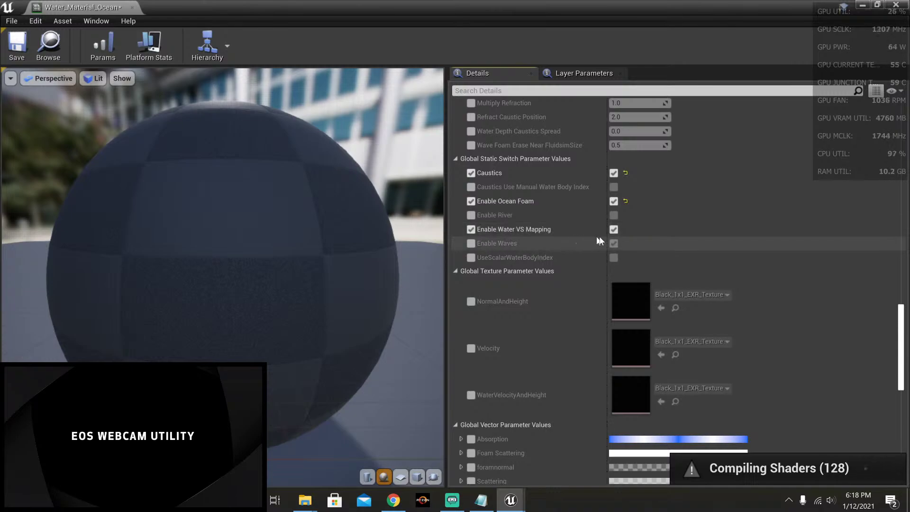
click(470, 230)
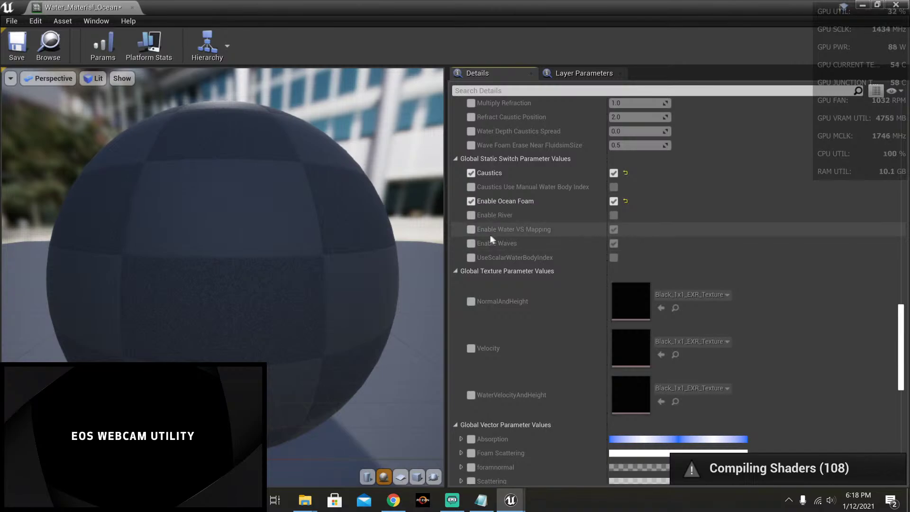
Step: Override Enable Water VS Mapping with a disabled value, comparing both states on the preview sphere, and close the Water_Material_Ocean editor
click(471, 230)
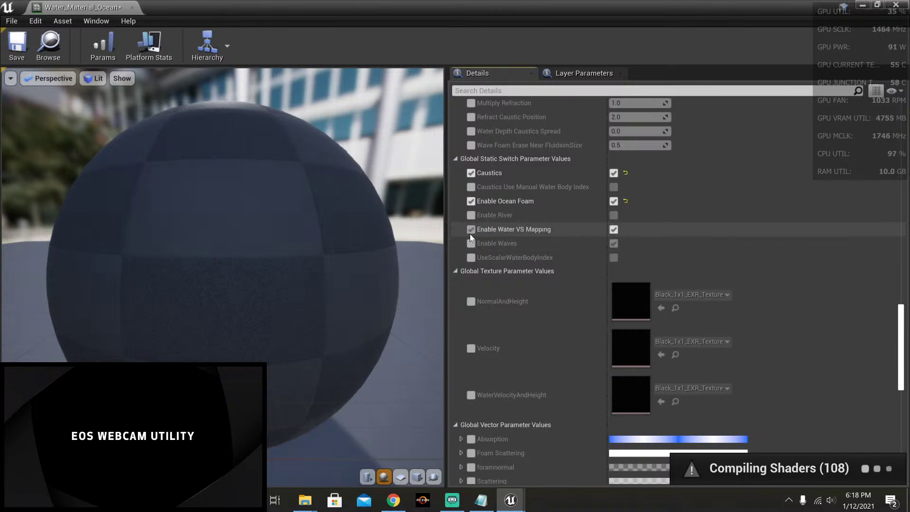
click(614, 229)
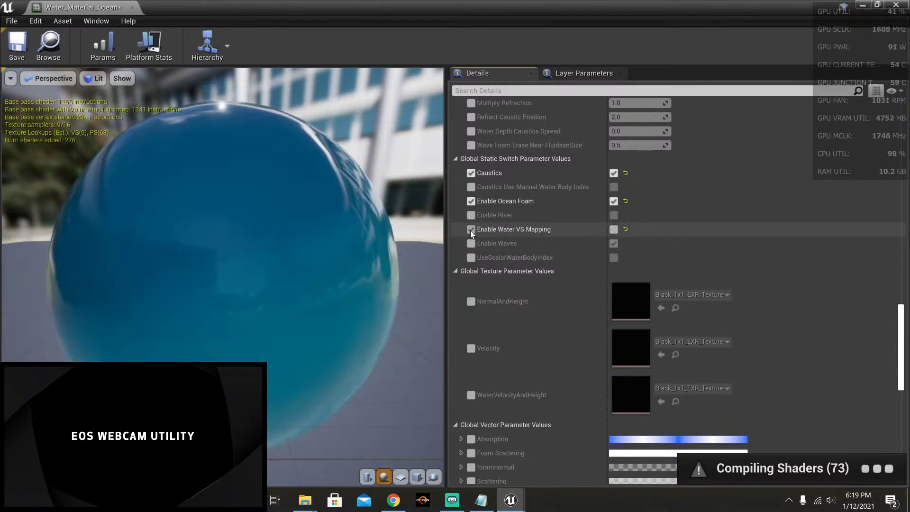
click(614, 230)
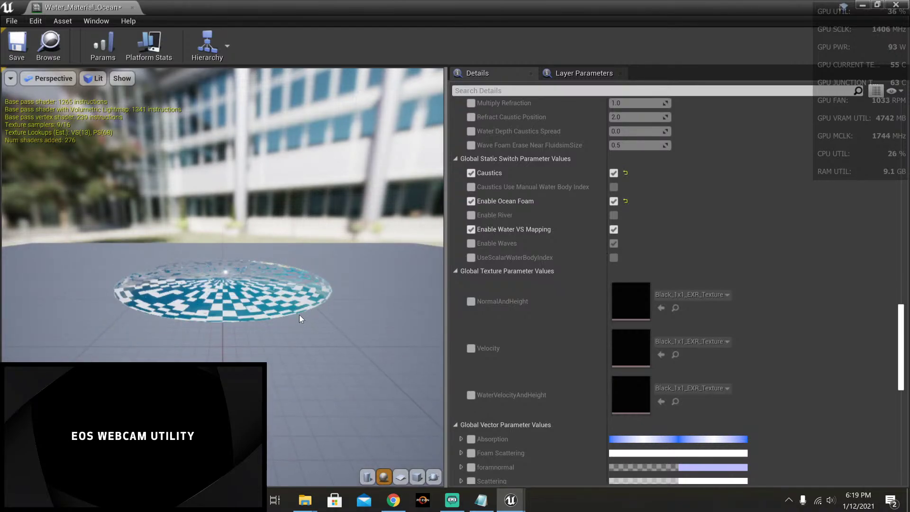
drag(299, 318, 292, 284)
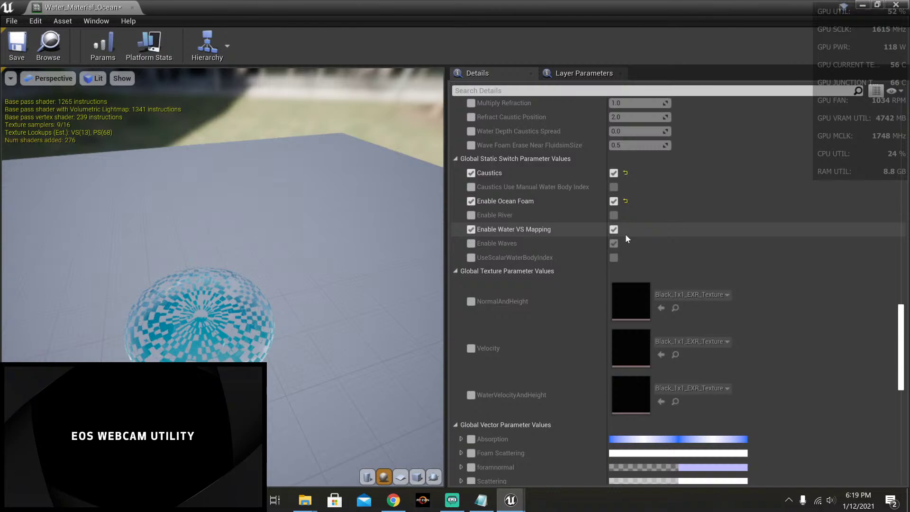
click(613, 229)
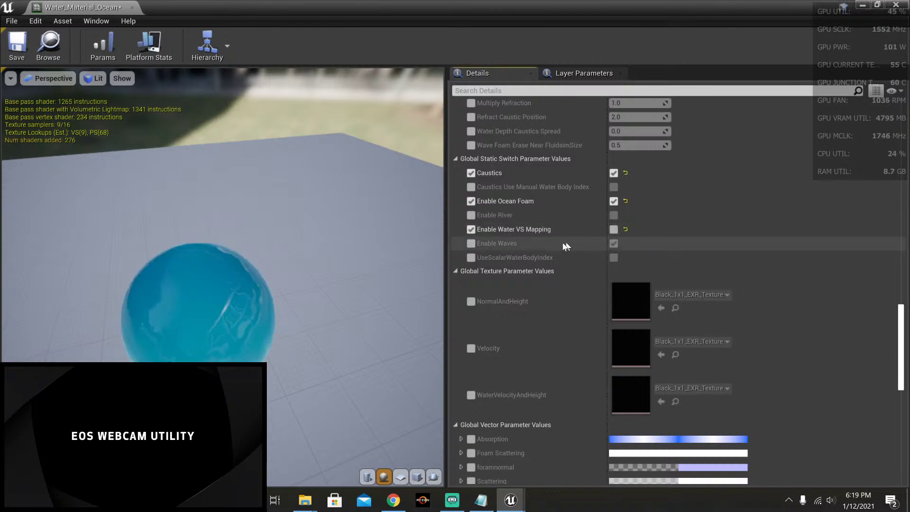
click(473, 228)
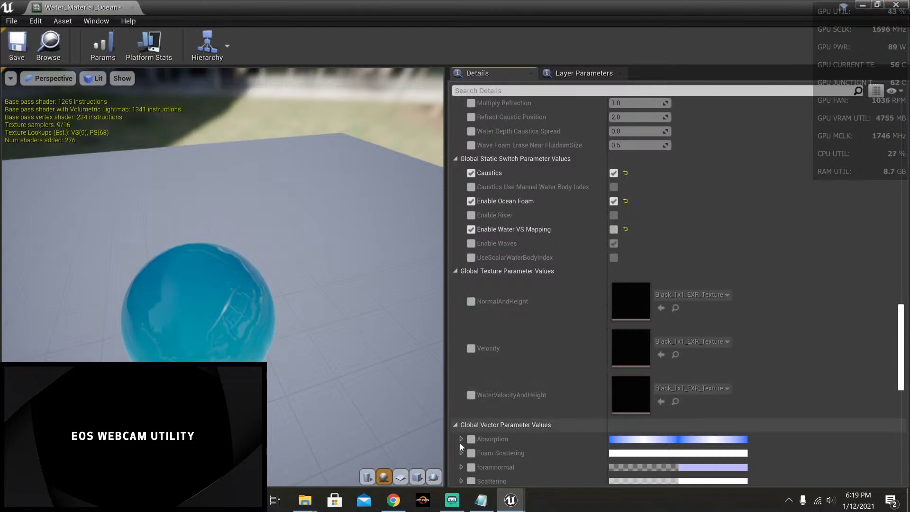
mouse_move(510, 498)
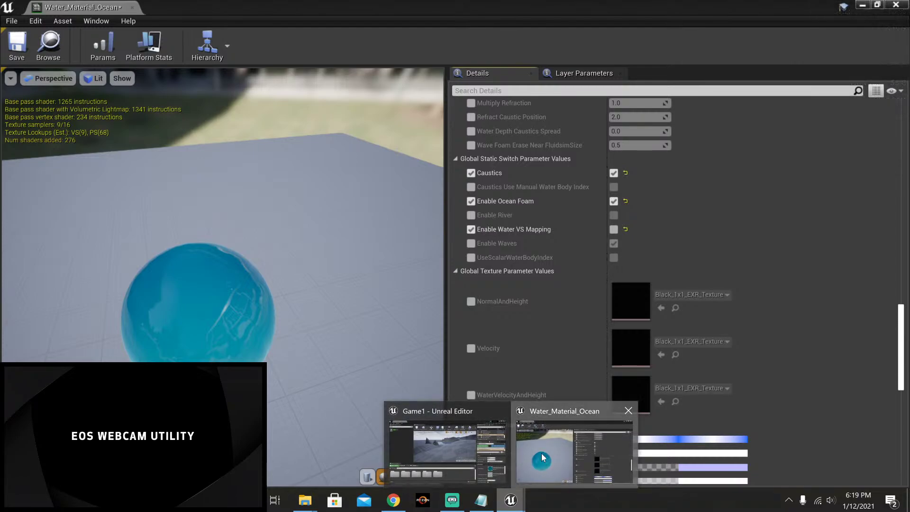
click(894, 6)
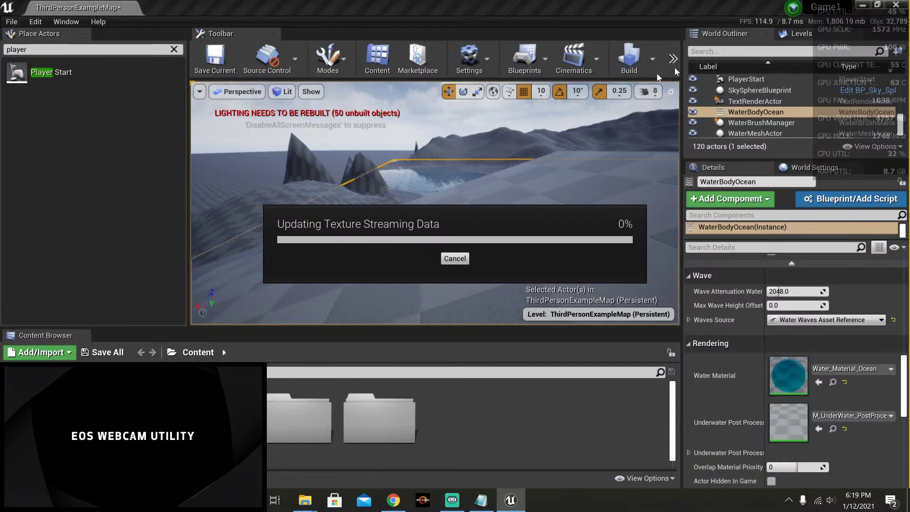
Step: Frame the ocean body from above and start a play session from the landscape slope near the small water pools
right_drag(482, 172, 537, 187)
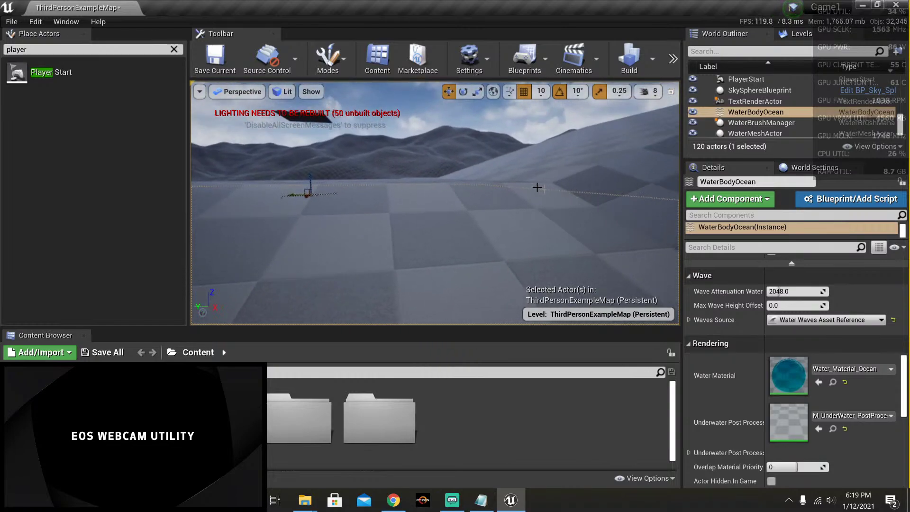
key(f)
right_drag(487, 201, 373, 248)
scroll(388, 228, up, 1)
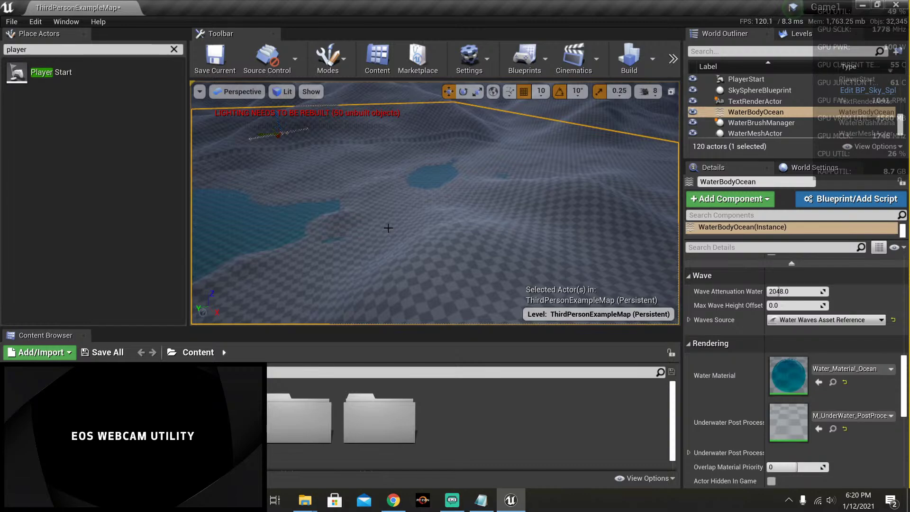
right_click(385, 225)
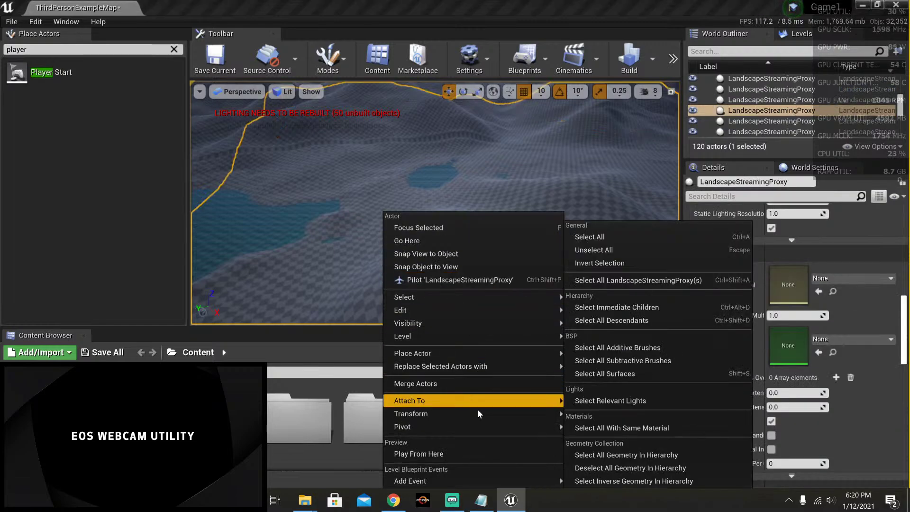
click(504, 451)
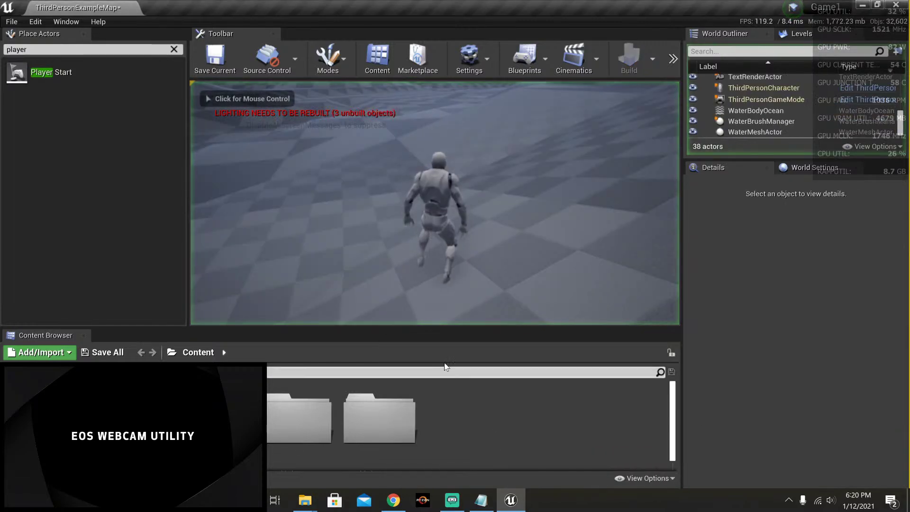
Step: Run the third-person character up the checkered slope and across the hills to test movement on the landscape
key(w)
key(w)
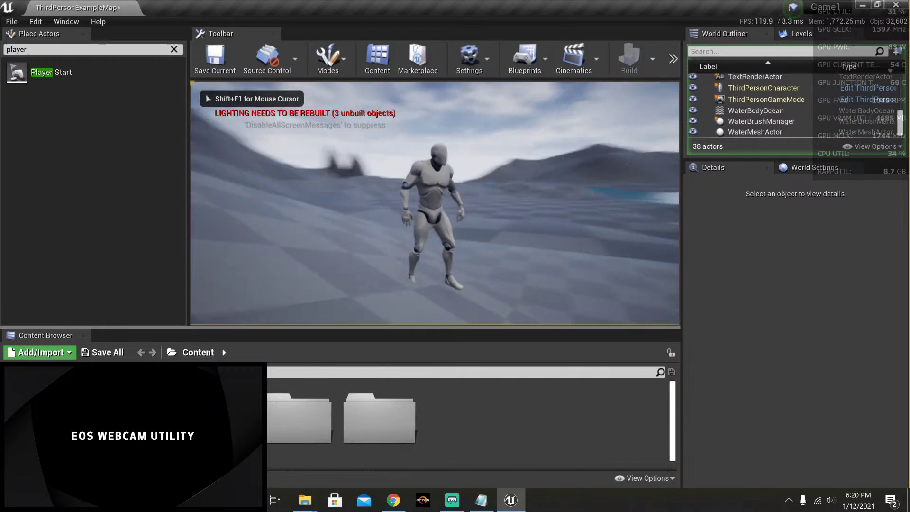
key(w)
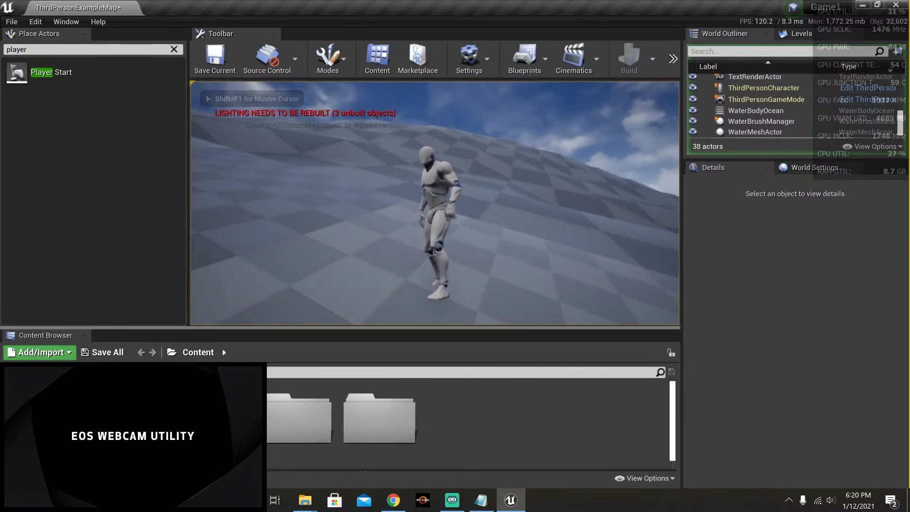
key(w)
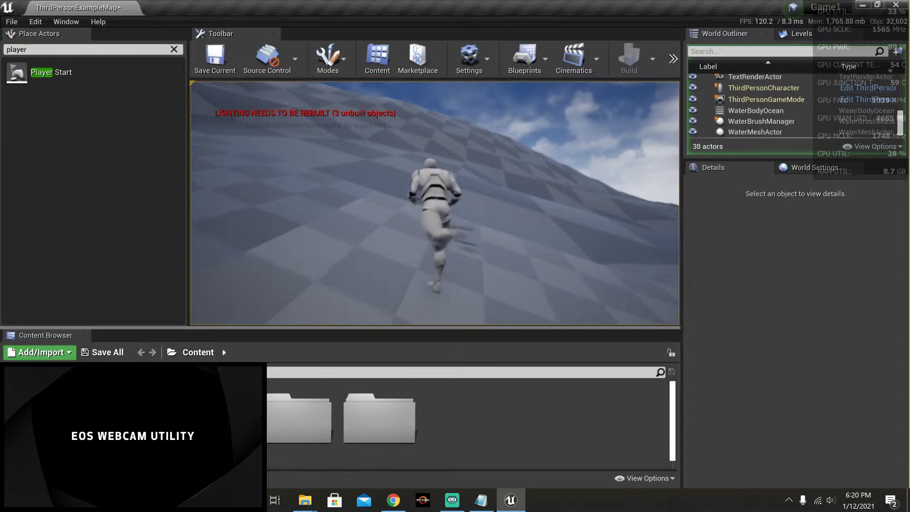
key(w)
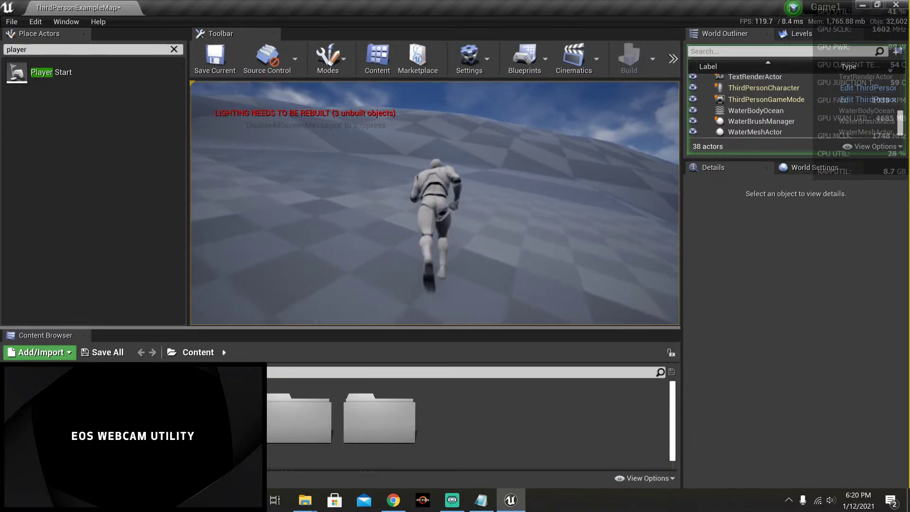
key(w)
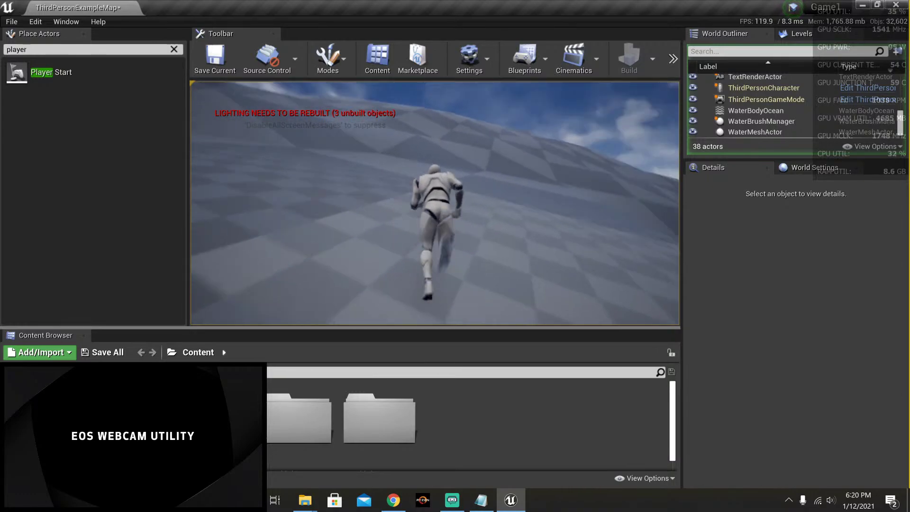
key(w)
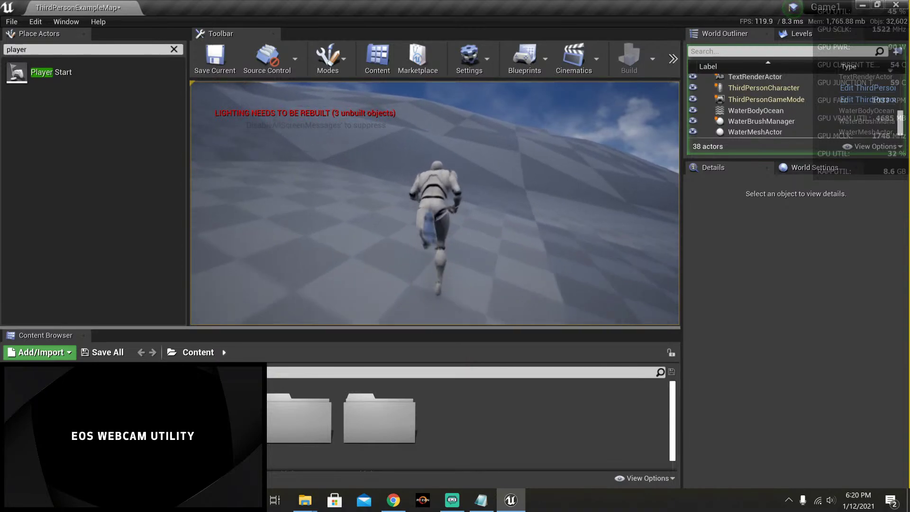
key(w)
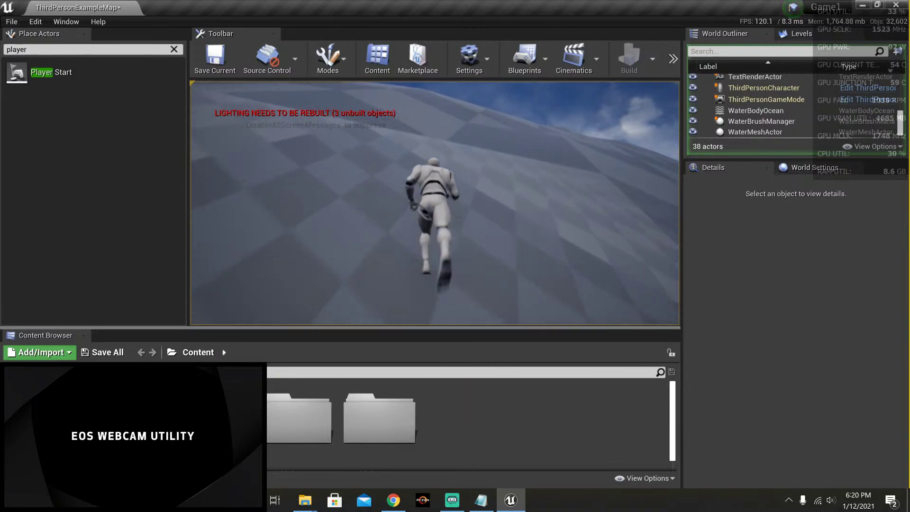
key(w)
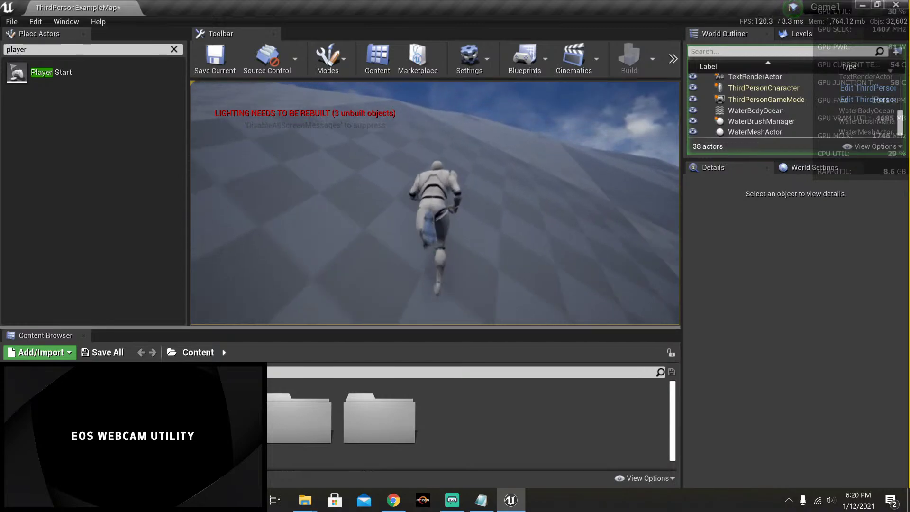
key(w)
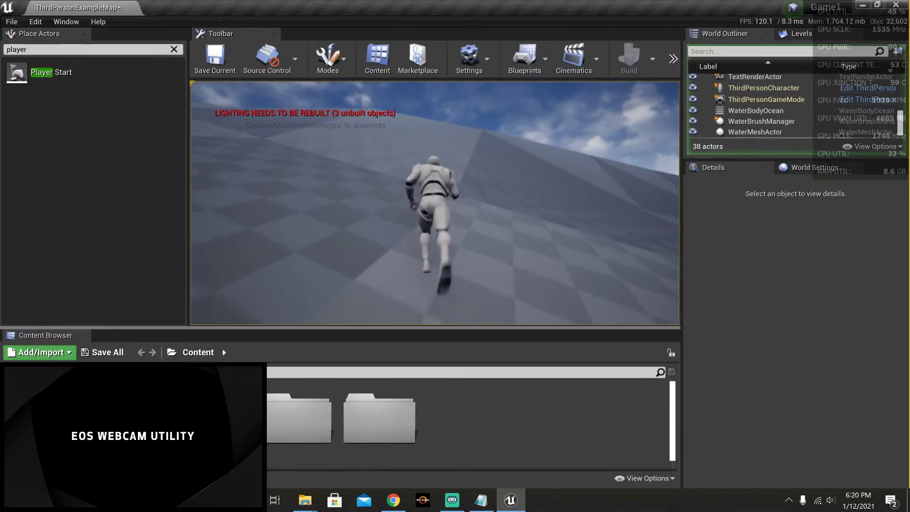
key(w)
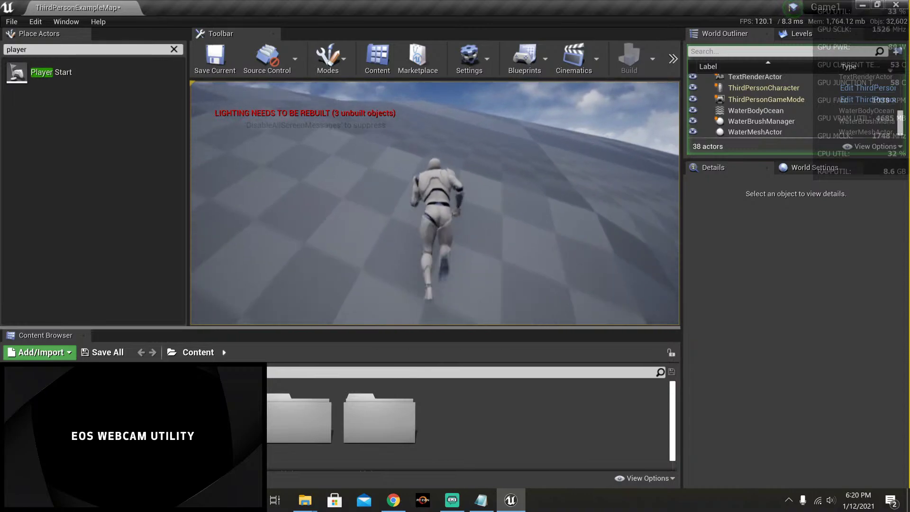
key(w)
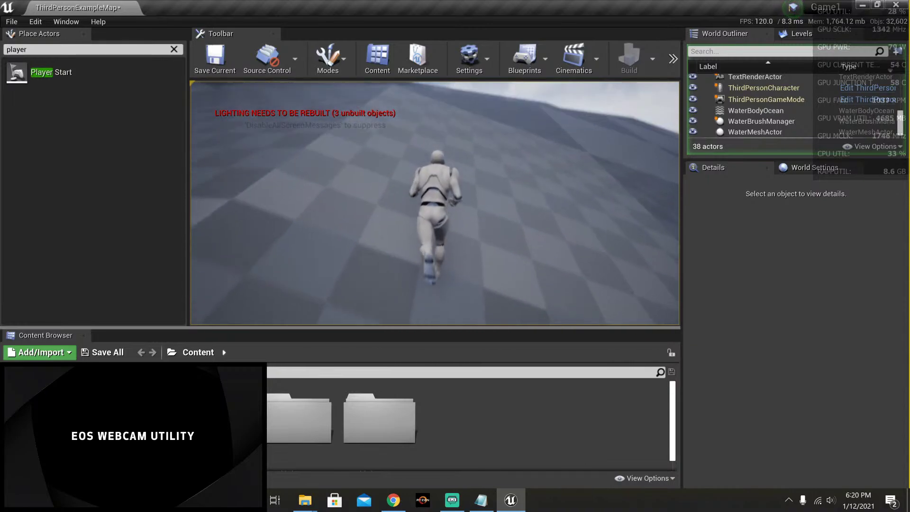
key(w)
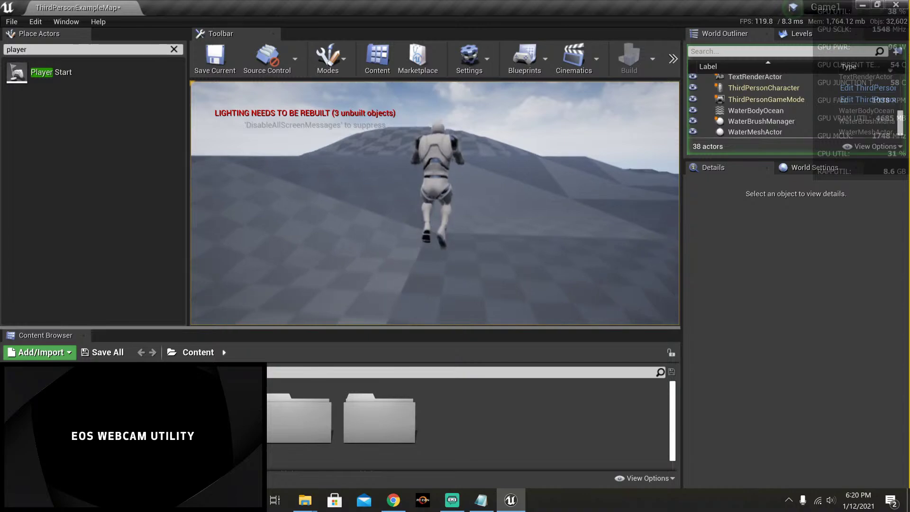
key(w)
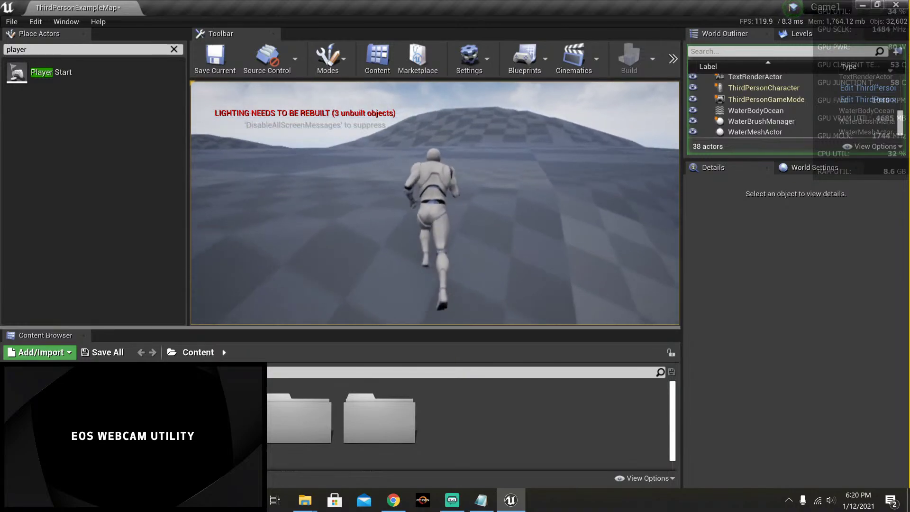
key(w)
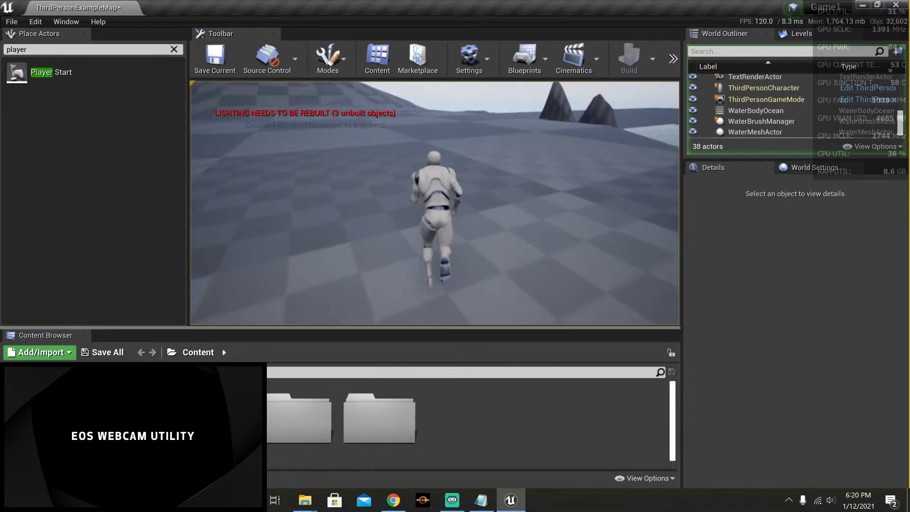
key(w)
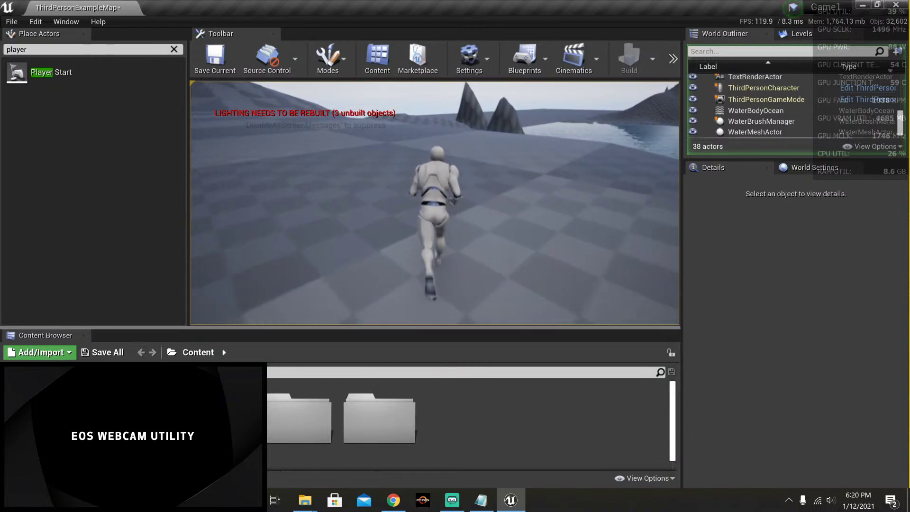
key(w)
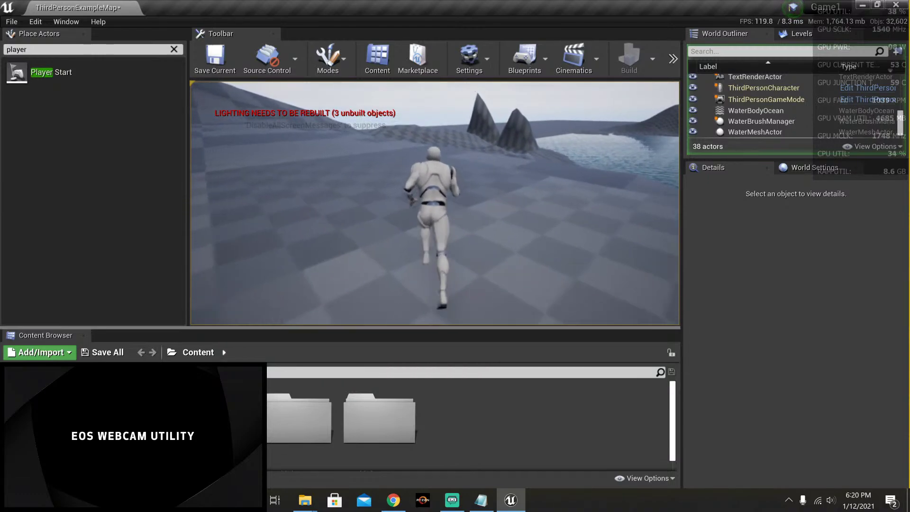
key(w)
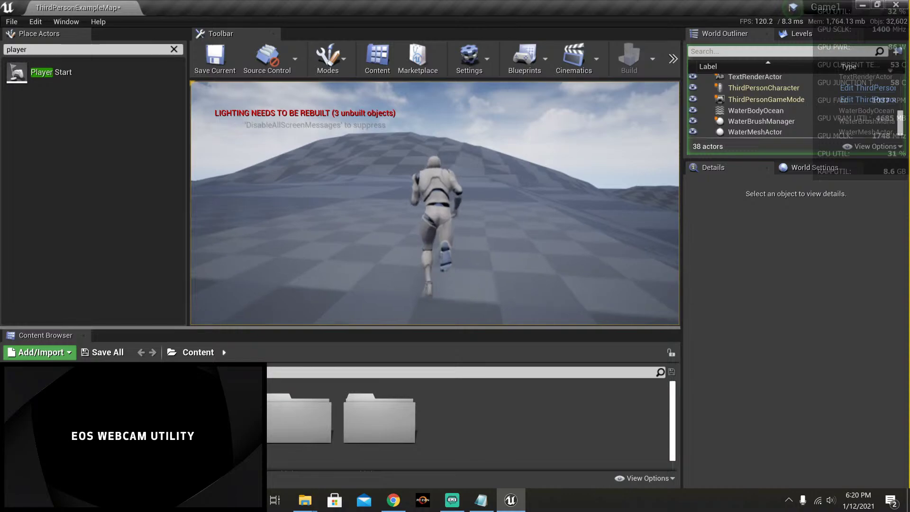
key(w)
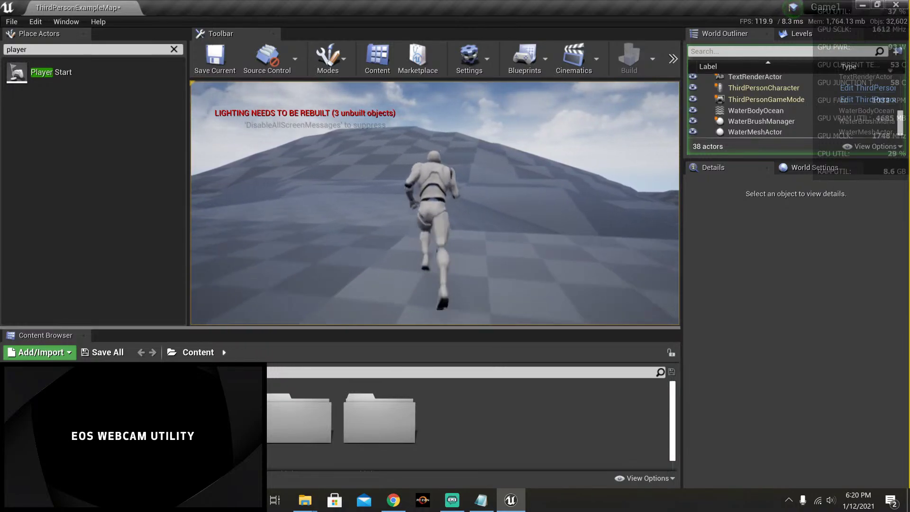
key(w)
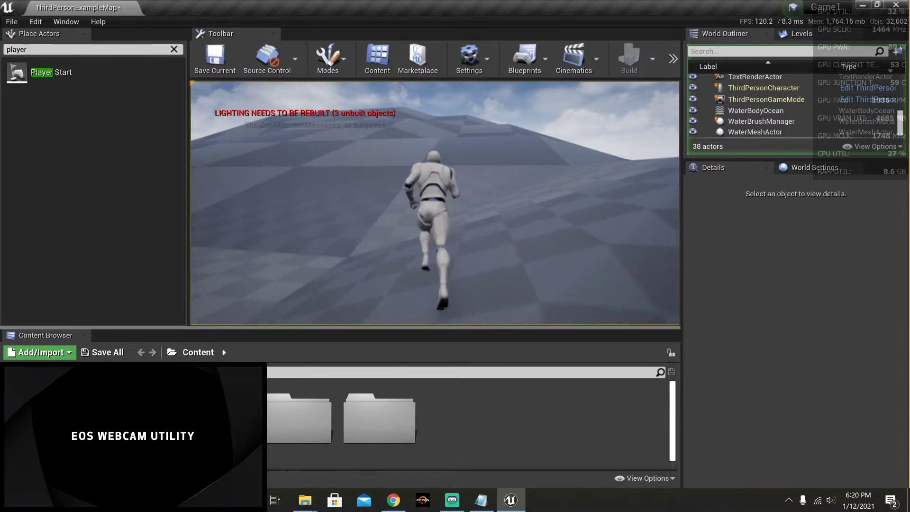
key(w)
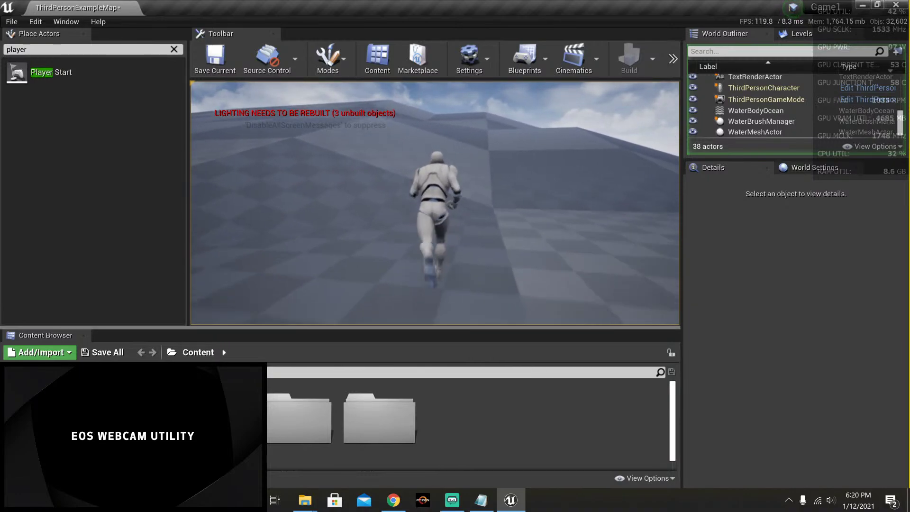
key(w)
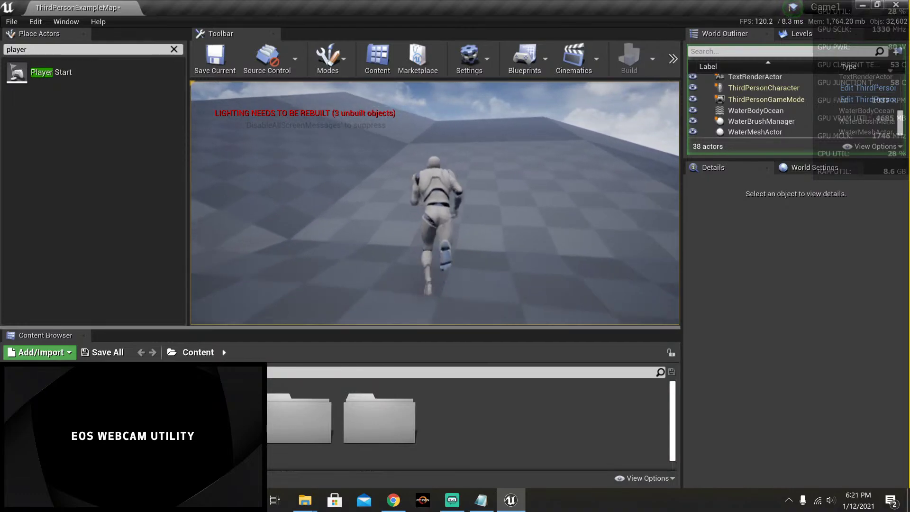
key(w)
key(w)
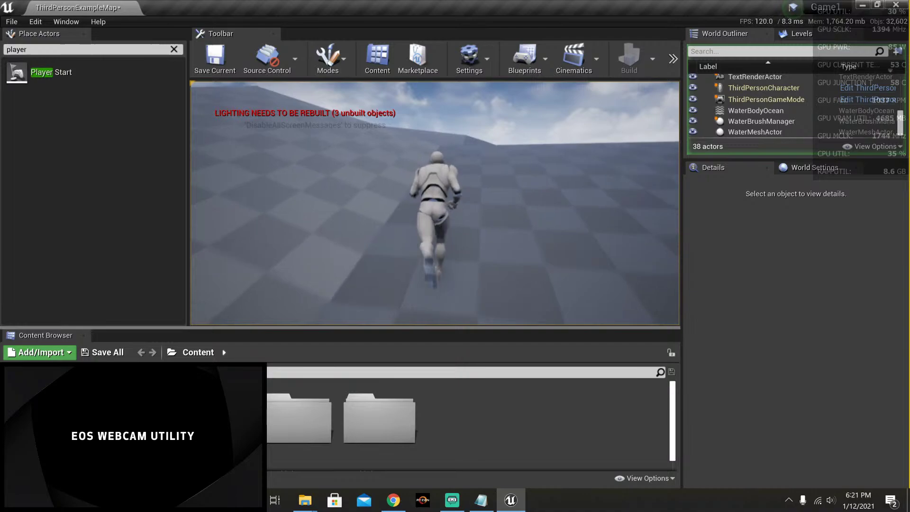
key(w)
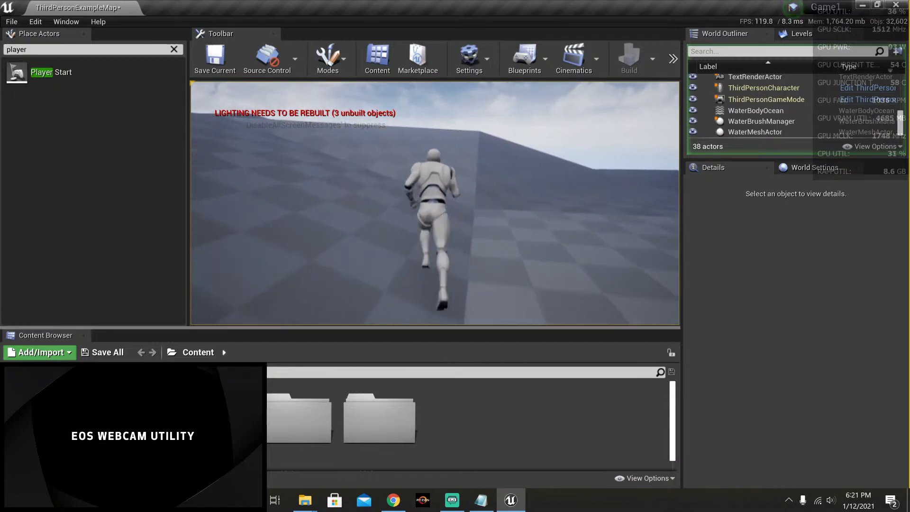
Step: Run the third-person character onward across the checkered hills and end the play session
key(w)
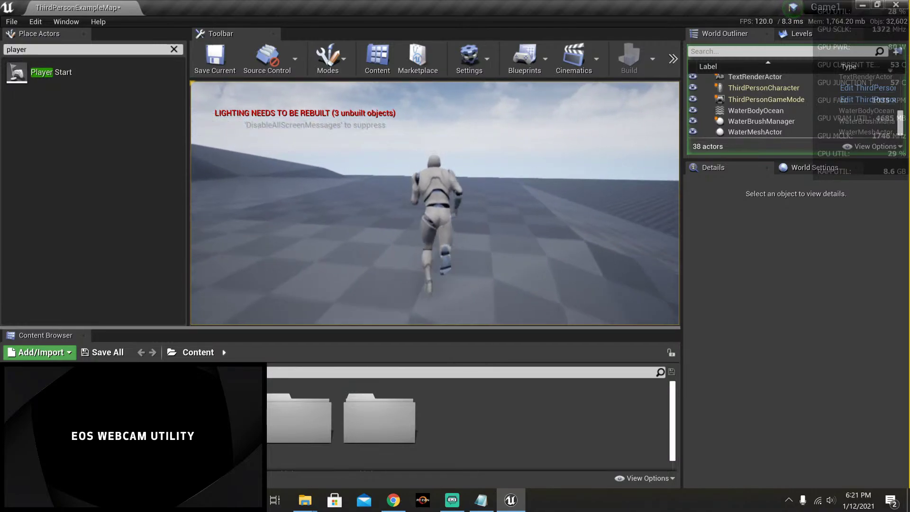
key(w)
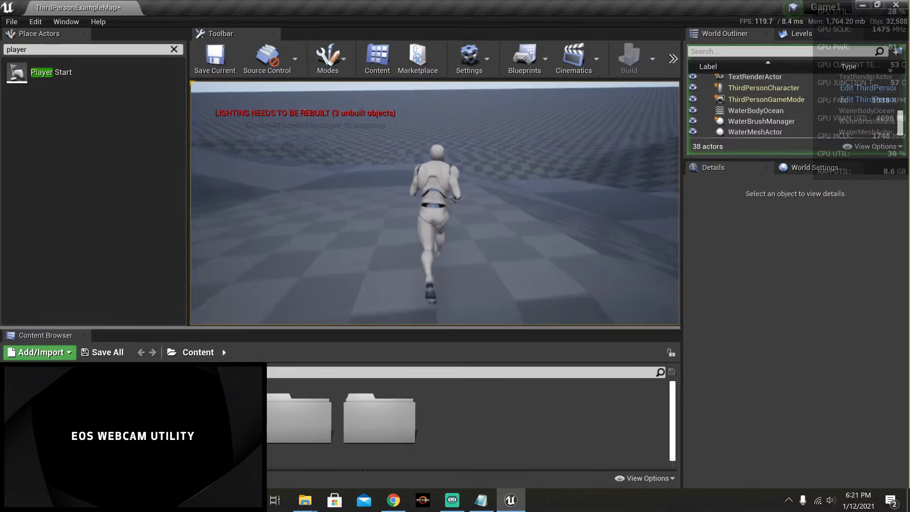
key(w)
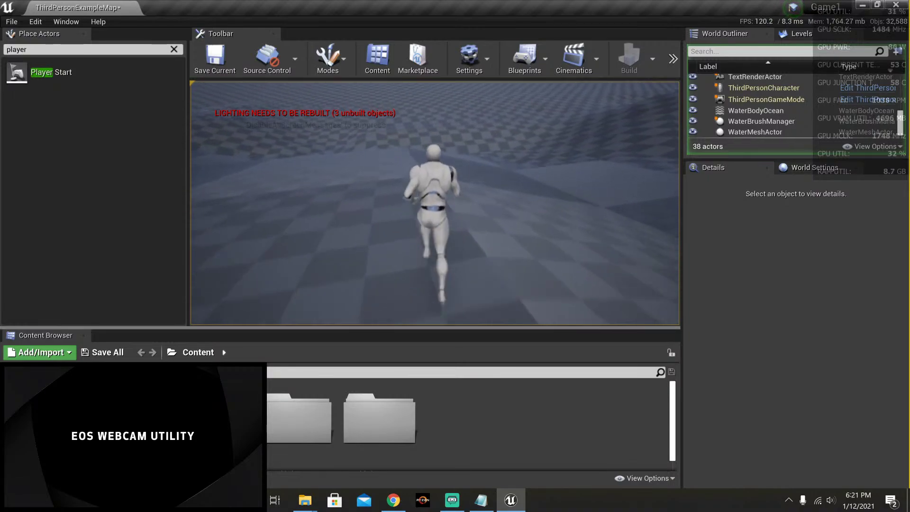
key(w)
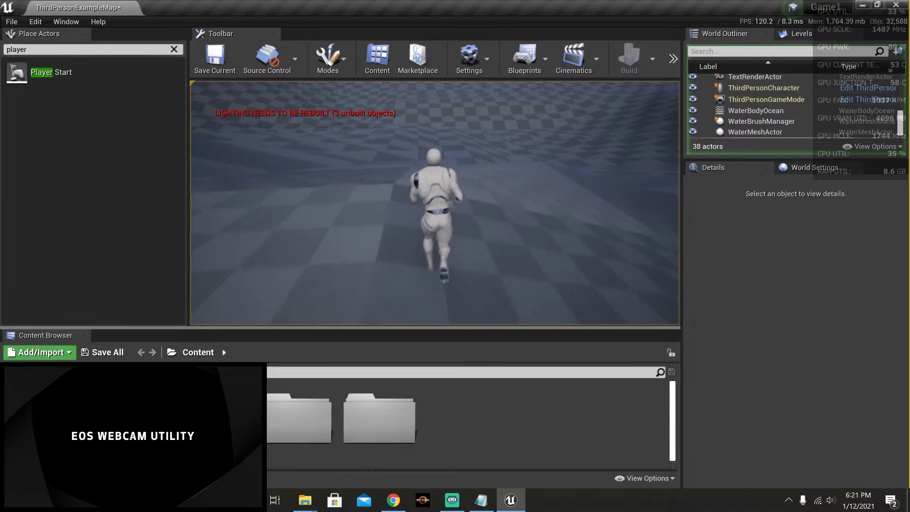
key(Escape)
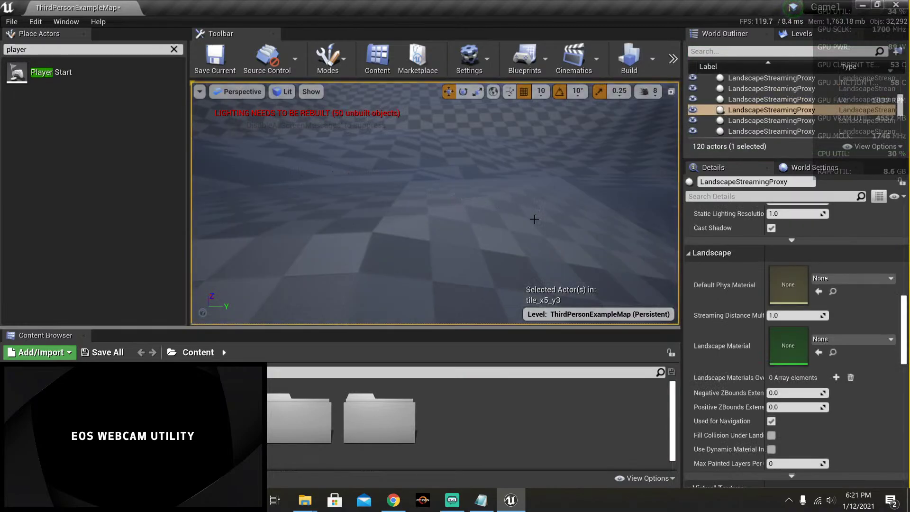
Step: Build the level and close the Message Log
click(631, 59)
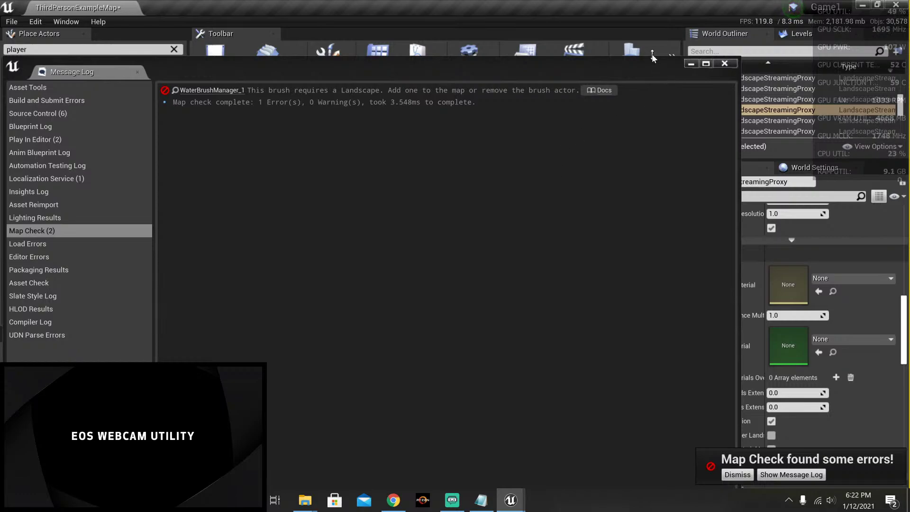
click(723, 66)
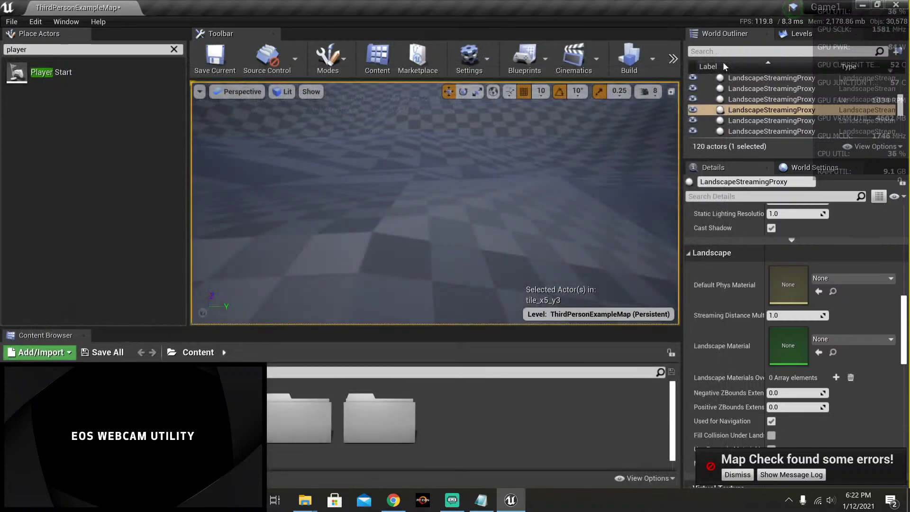
Step: Play-test from the landscape slope facing the rock spikes and water pool, look around the character, and end the session
right_drag(543, 156, 474, 166)
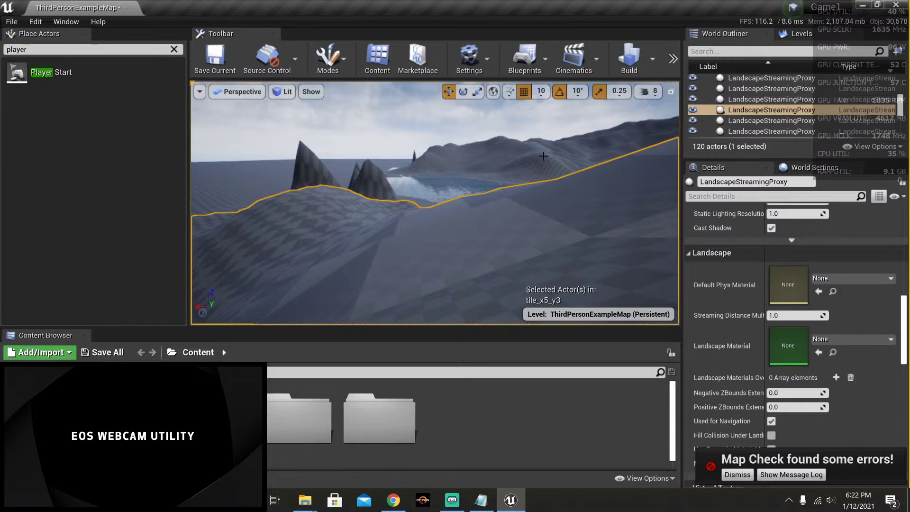
right_click(524, 211)
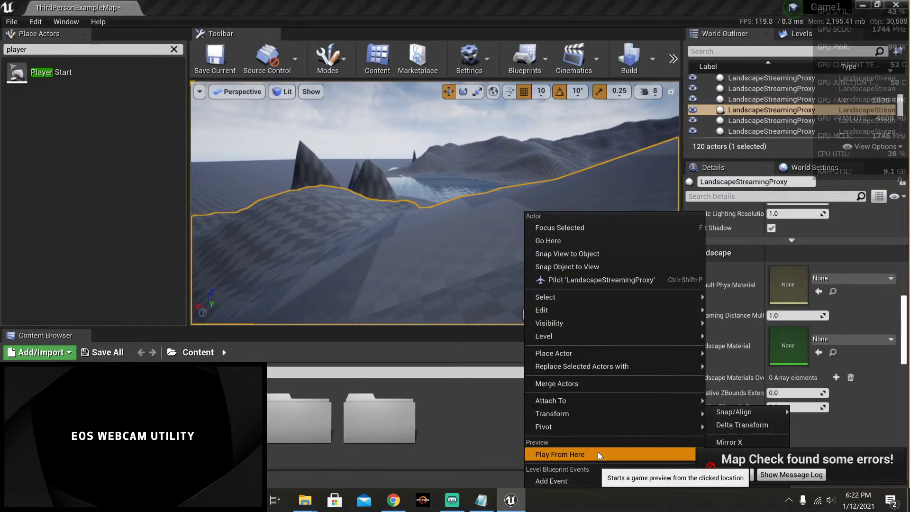
click(598, 452)
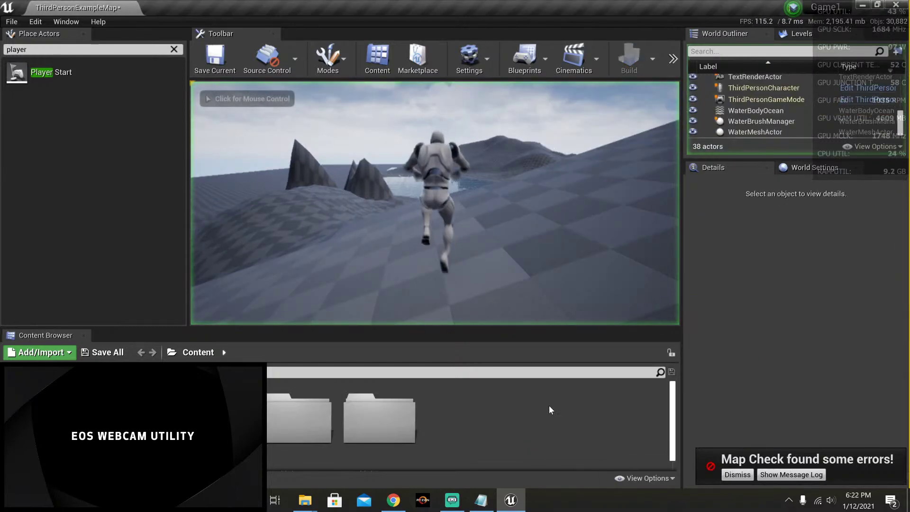
click(308, 192)
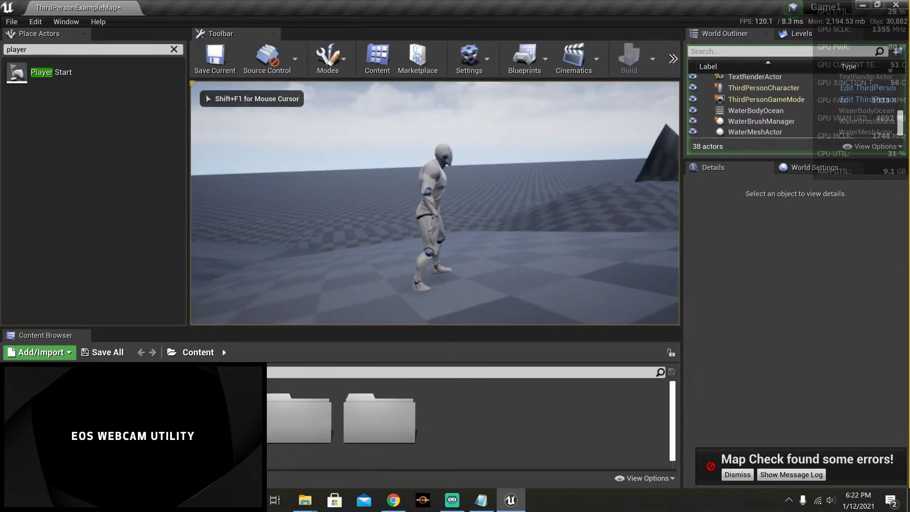
key(Escape)
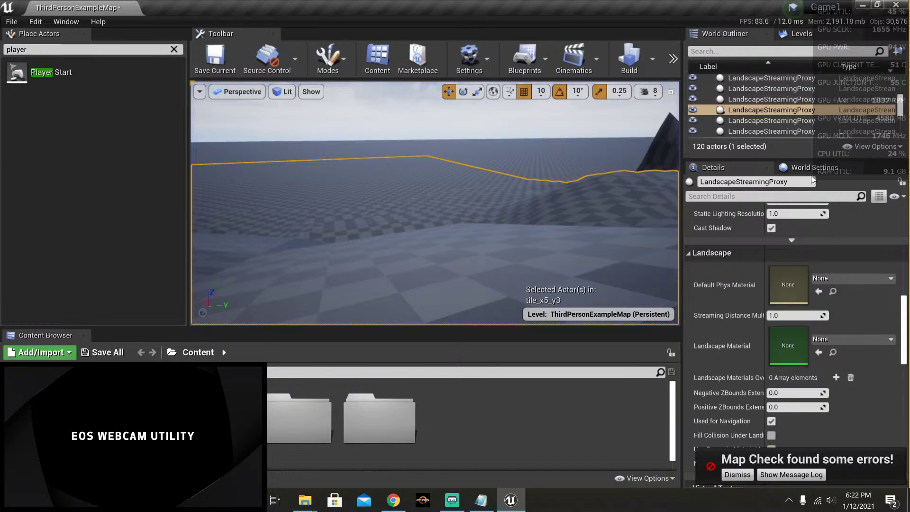
Step: Delete the WaterBodyOcean, WaterBrushManager and WaterMeshActor actors from the level
drag(899, 101, 901, 122)
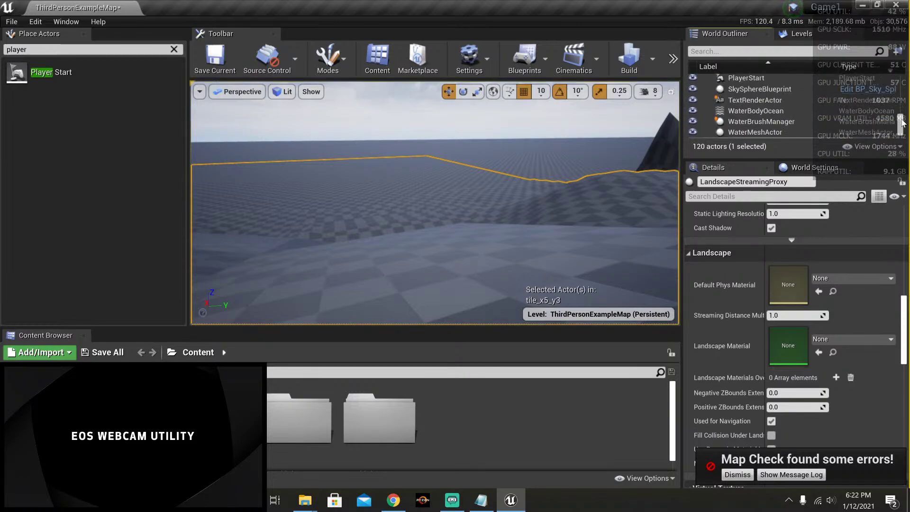
click(753, 111)
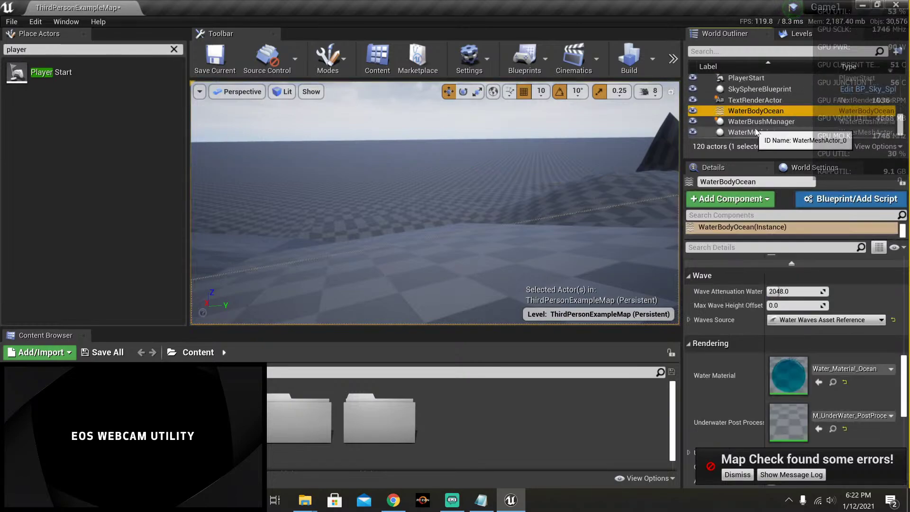
ctrl+click(754, 123)
ctrl+click(753, 133)
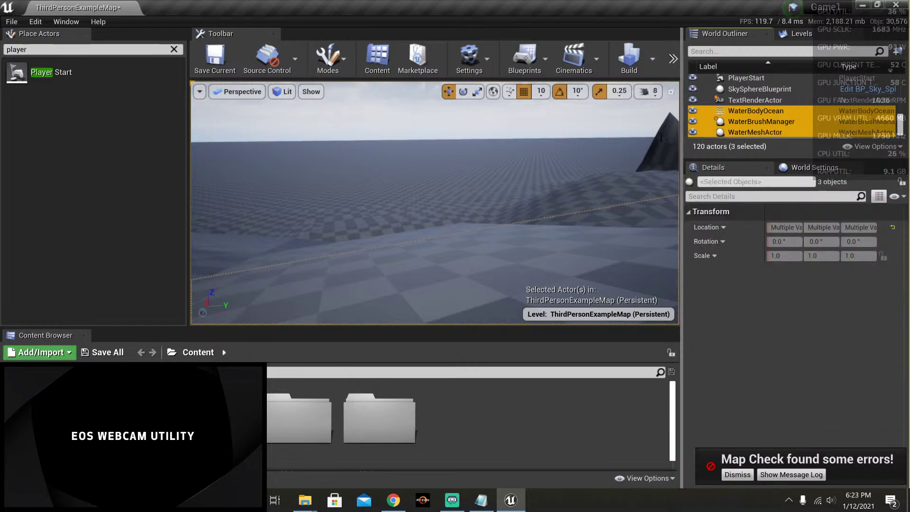
key(Delete)
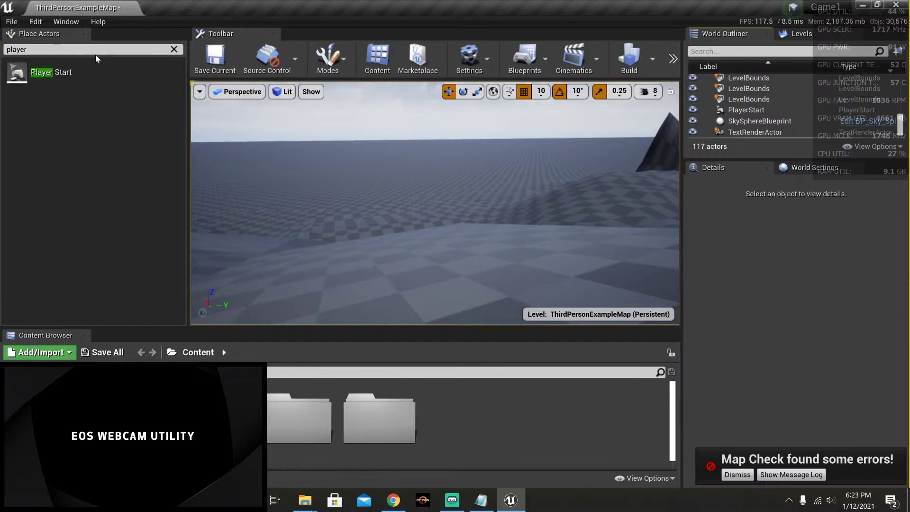
Step: Search the placeable actors for "water" and place a Water Brush Manager on the hilly landscape
click(34, 51)
text(player)
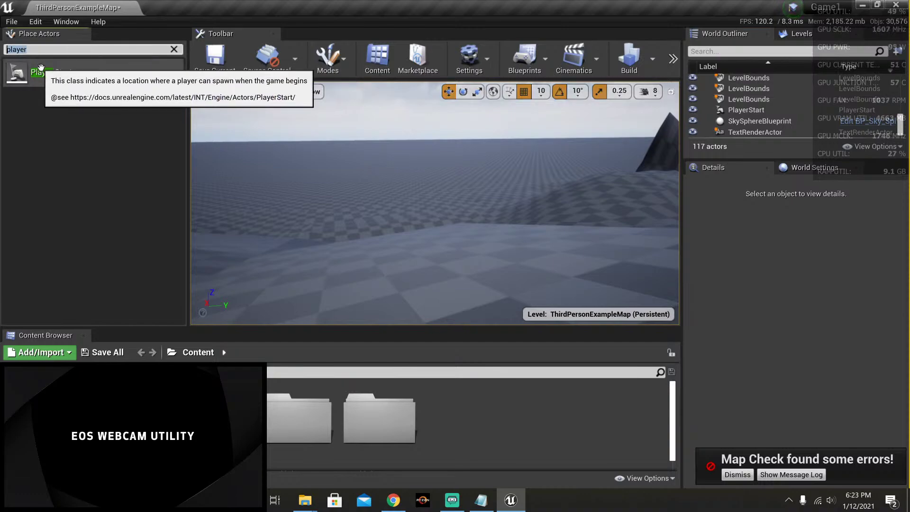
text(water)
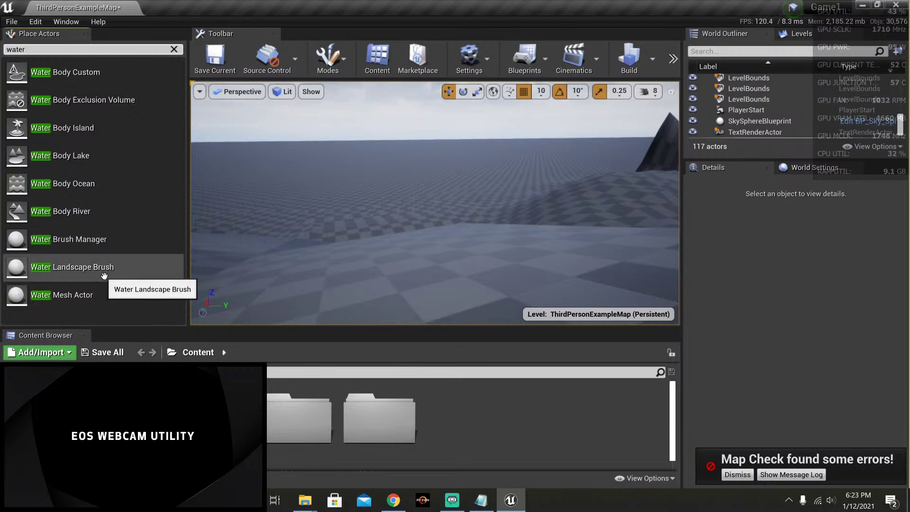
mouse_move(107, 240)
mouse_down()
mouse_move(368, 211)
mouse_move(496, 232)
mouse_move(55, 232)
mouse_move(86, 214)
mouse_move(142, 214)
mouse_up()
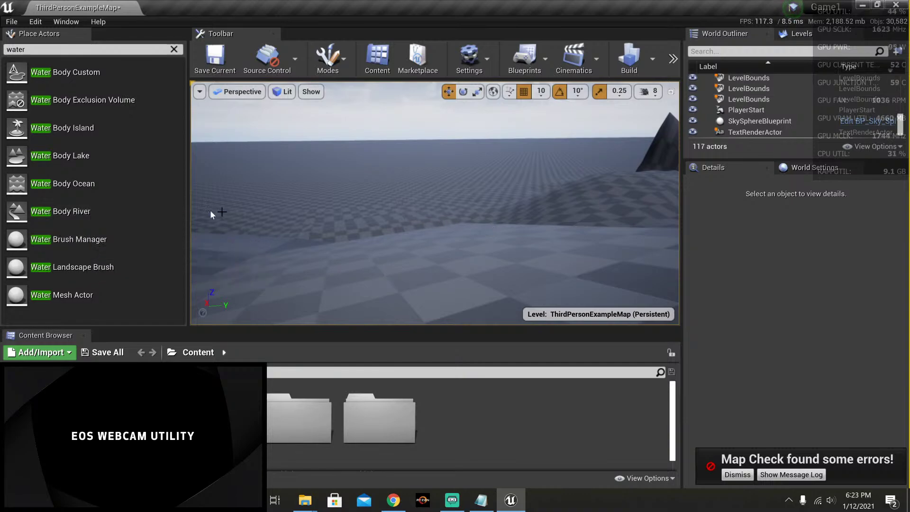
right_drag(383, 216, 326, 257)
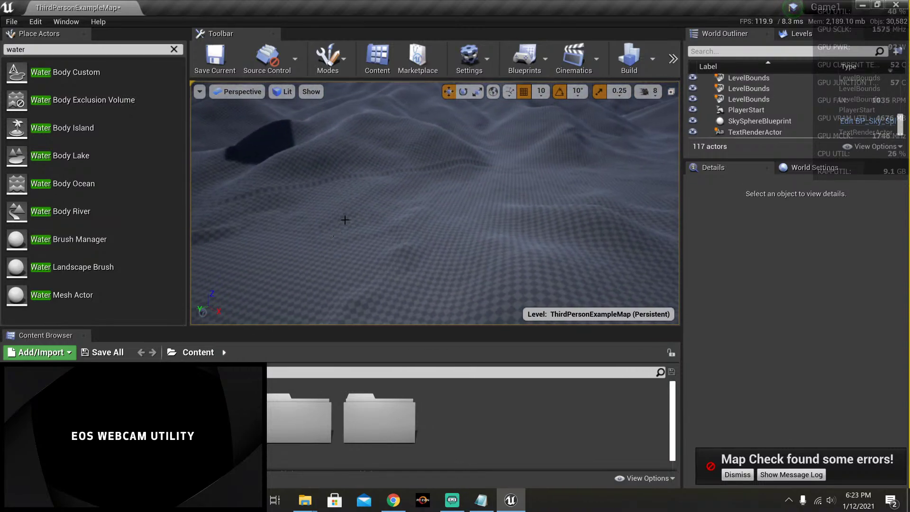
right_click(341, 204)
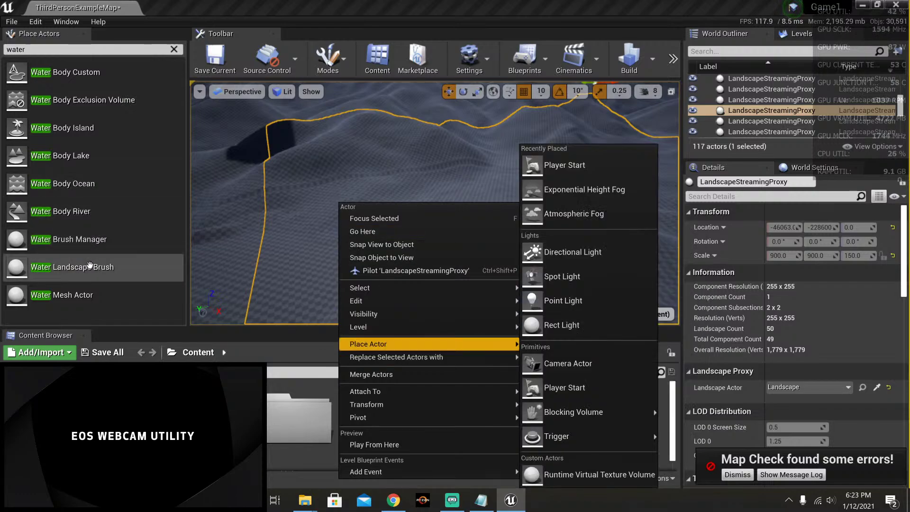
drag(92, 241, 223, 209)
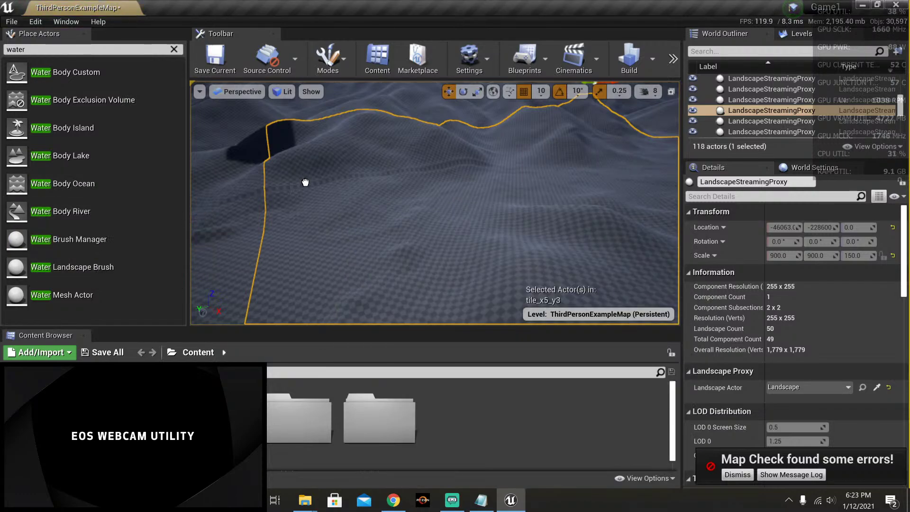
click(327, 201)
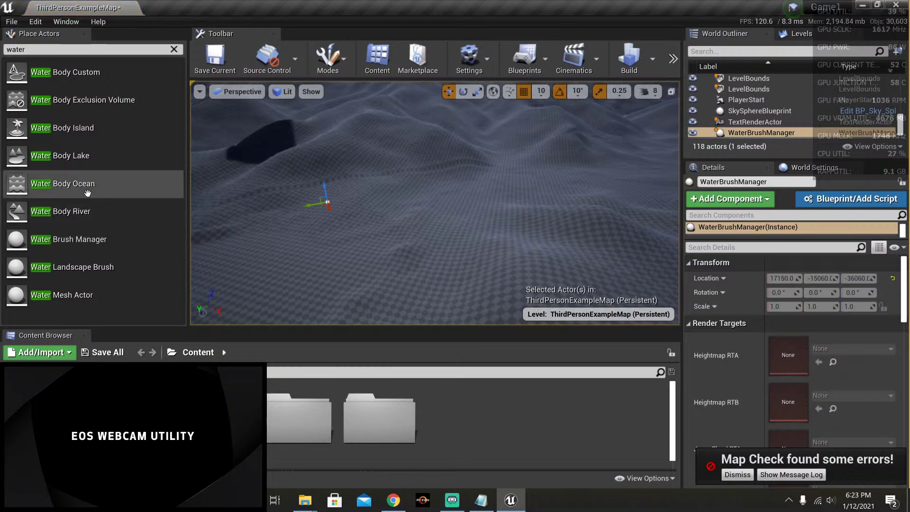
Step: Place a Water Body Ocean on the landscape close to the new brush manager
drag(91, 181, 325, 213)
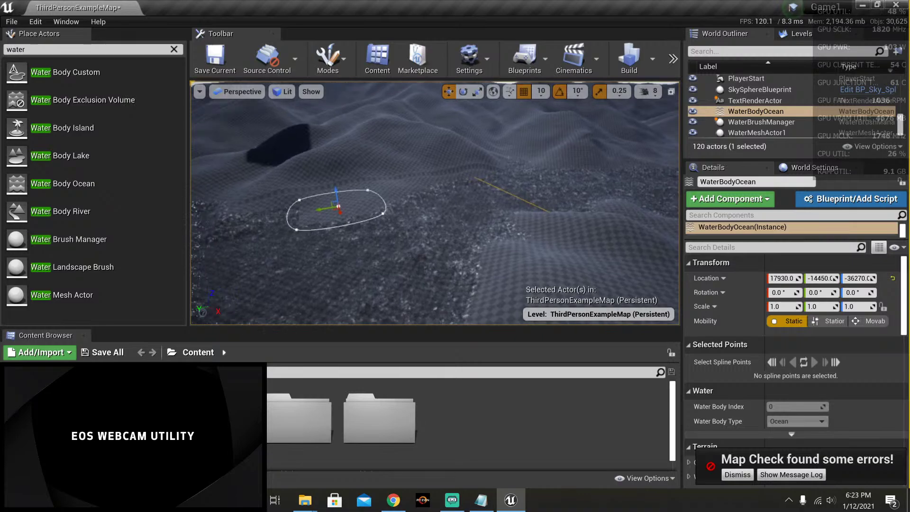
right_drag(332, 214, 284, 265)
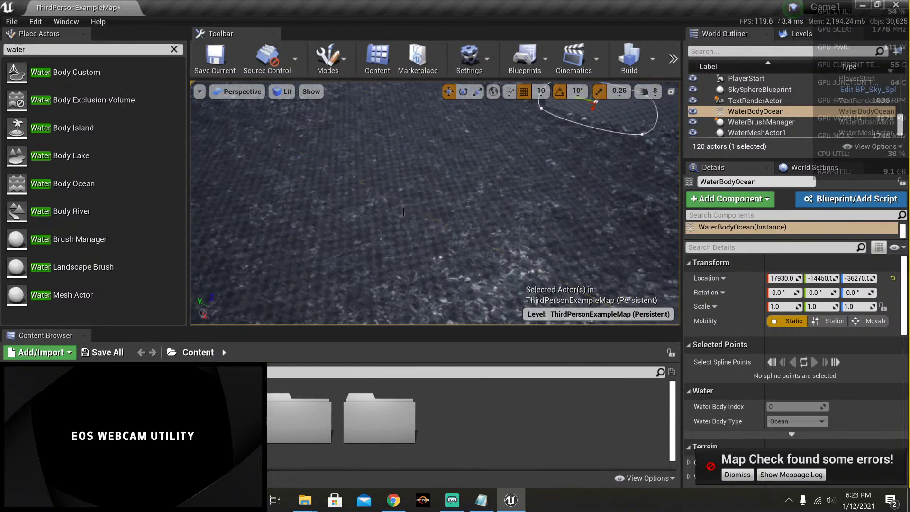
Step: Examine the WaterBrushManager's render target, debug and settings properties, including the advanced debug options
click(758, 122)
scroll(723, 311, down, 10)
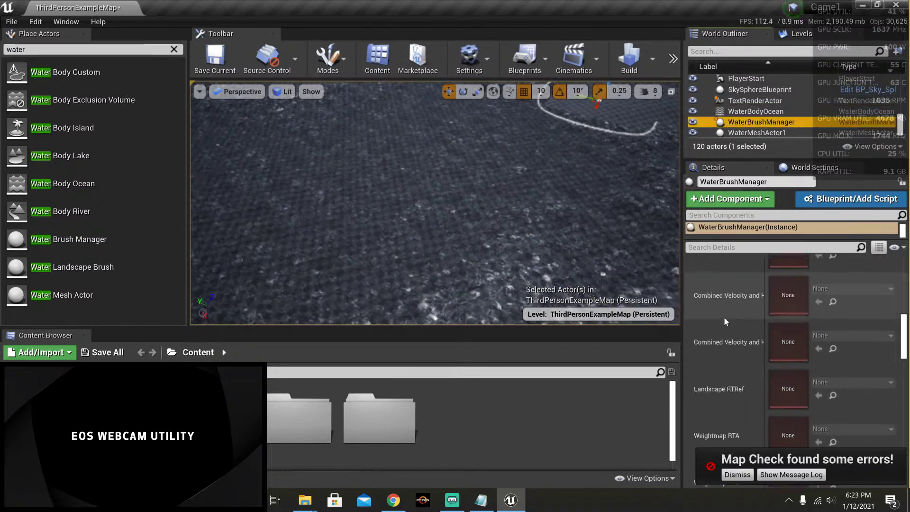
scroll(728, 320, down, 5)
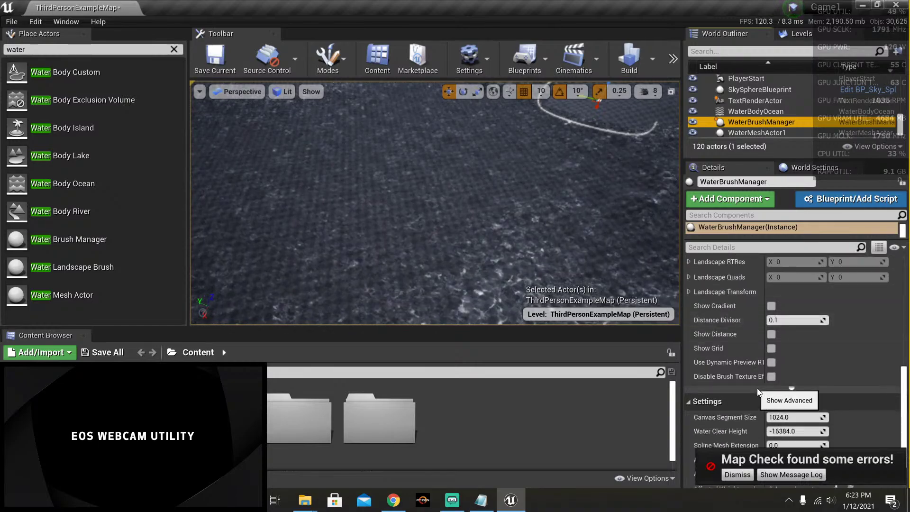
click(791, 388)
scroll(732, 333, up, 1)
scroll(732, 333, up, 1)
scroll(731, 345, down, 3)
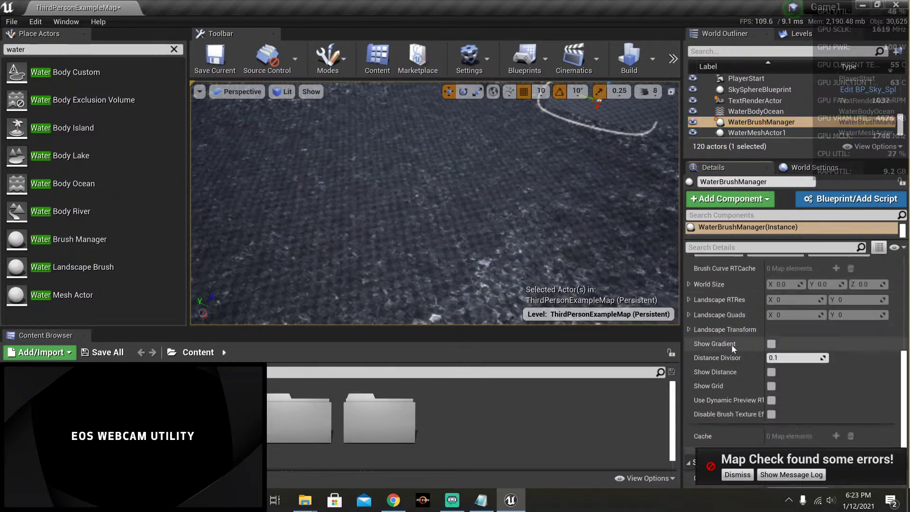
scroll(730, 345, up, 1)
scroll(730, 345, down, 5)
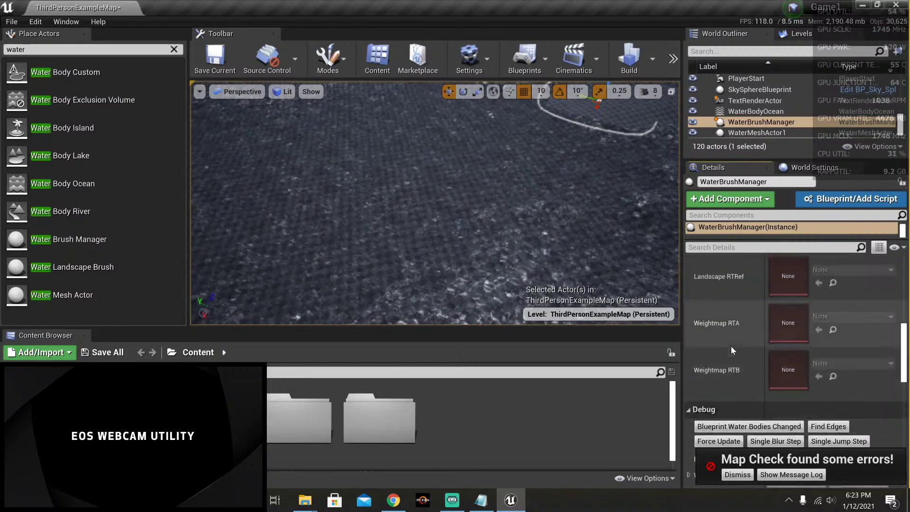
scroll(729, 346, up, 5)
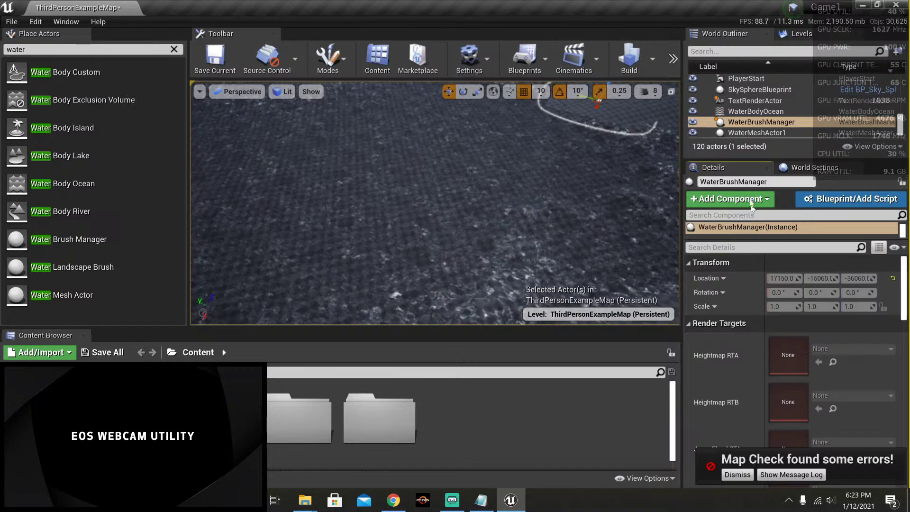
Step: Examine the WaterBodyOcean's terrain, collision, wave and rendering properties
click(737, 112)
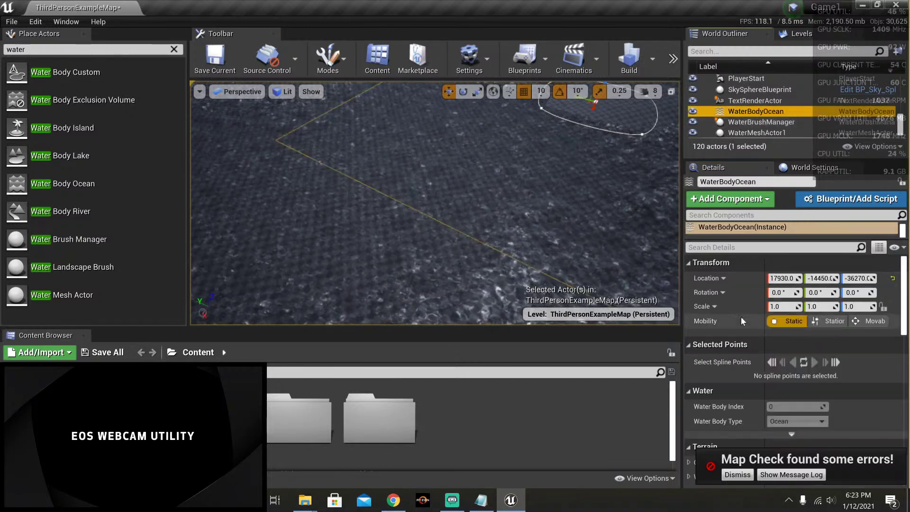
scroll(738, 320, down, 5)
scroll(746, 388, down, 4)
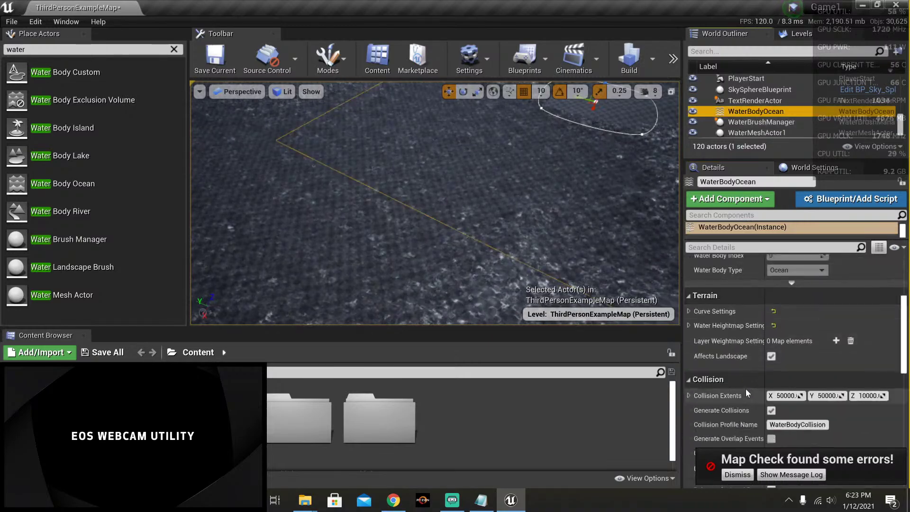
scroll(732, 384, down, 3)
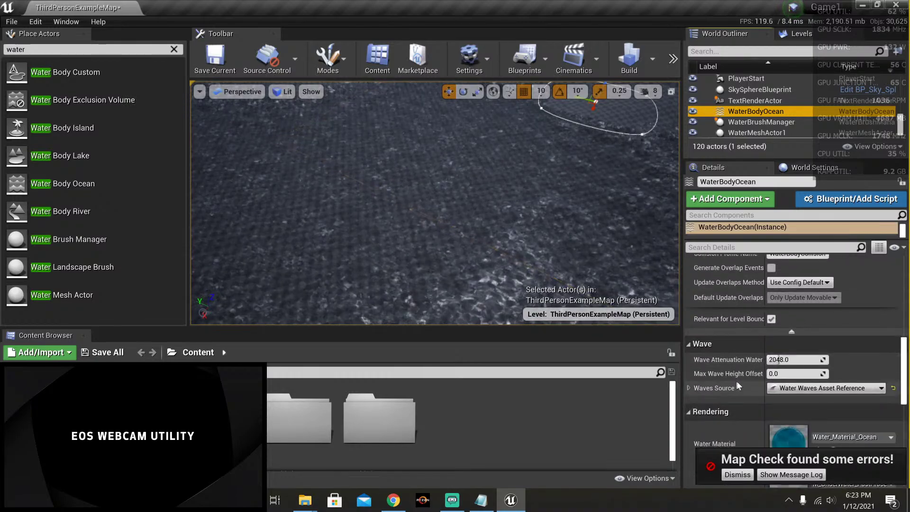
scroll(746, 381, down, 1)
scroll(742, 382, up, 6)
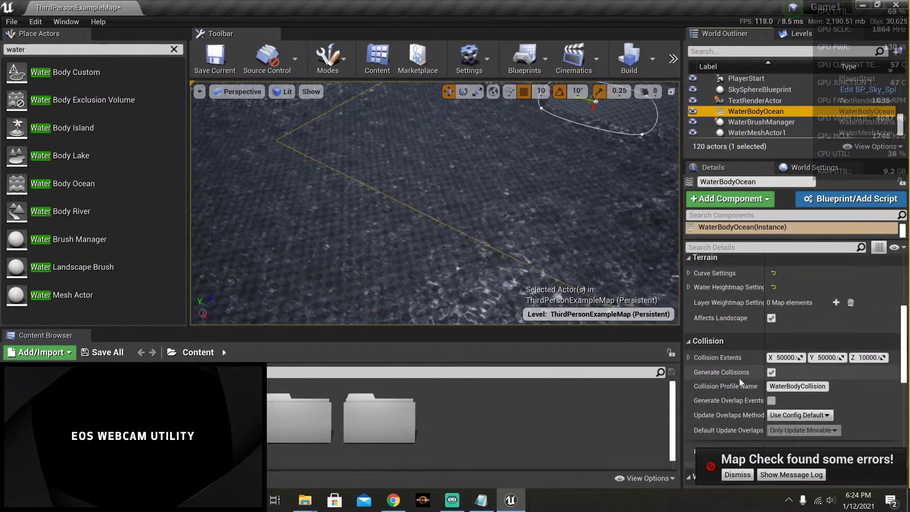
scroll(737, 370, down, 3)
scroll(735, 360, up, 2)
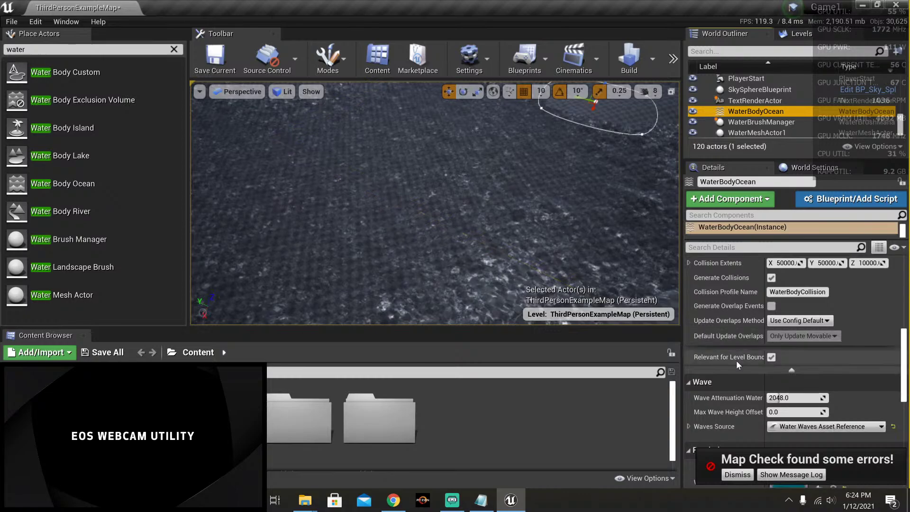
Step: Examine the WaterBodyOcean's properties from transform and terrain through wave and rendering to navigation, activation and debug
scroll(736, 360, up, 2)
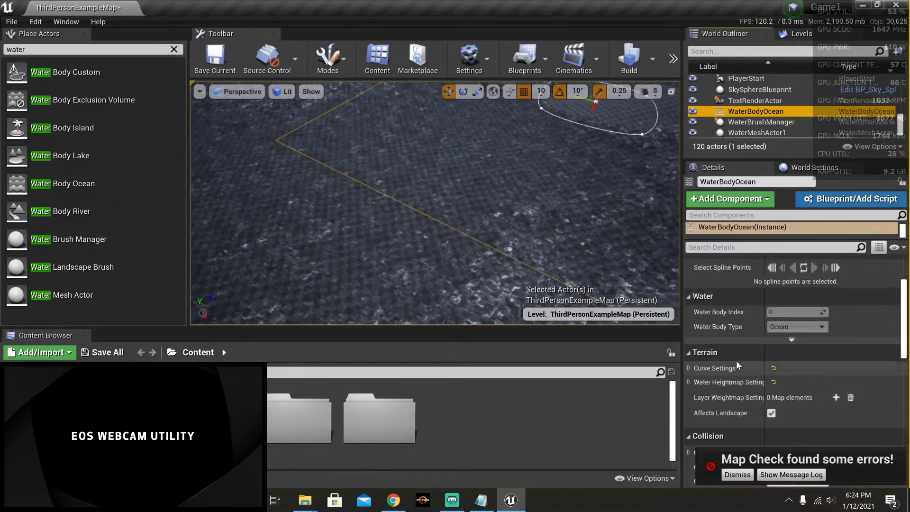
scroll(736, 360, up, 2)
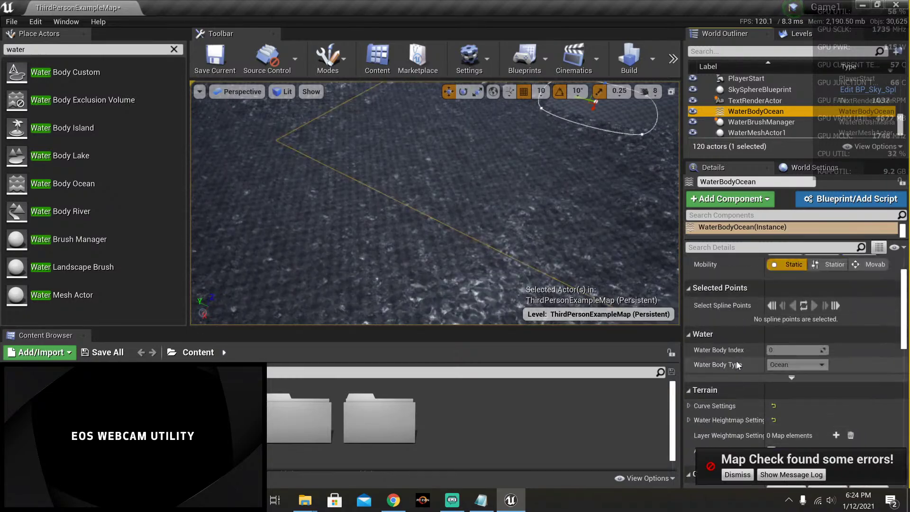
scroll(736, 361, down, 10)
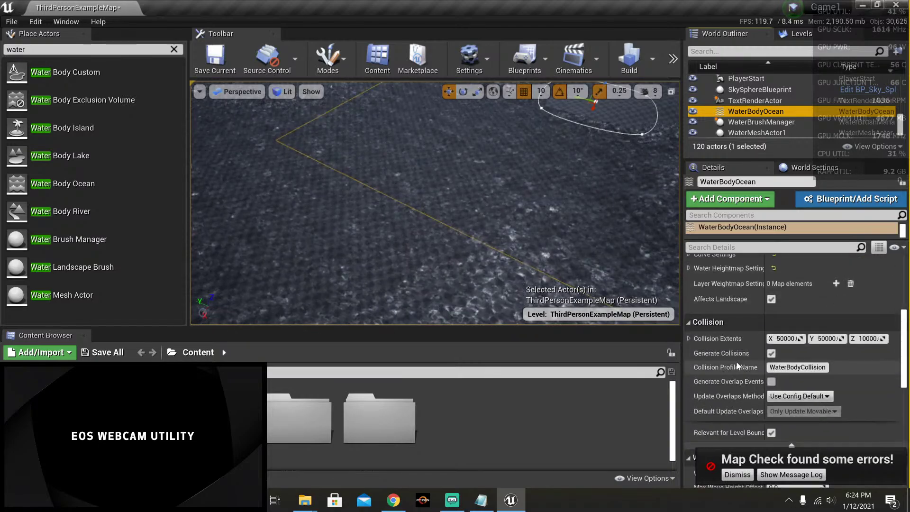
scroll(735, 362, up, 1)
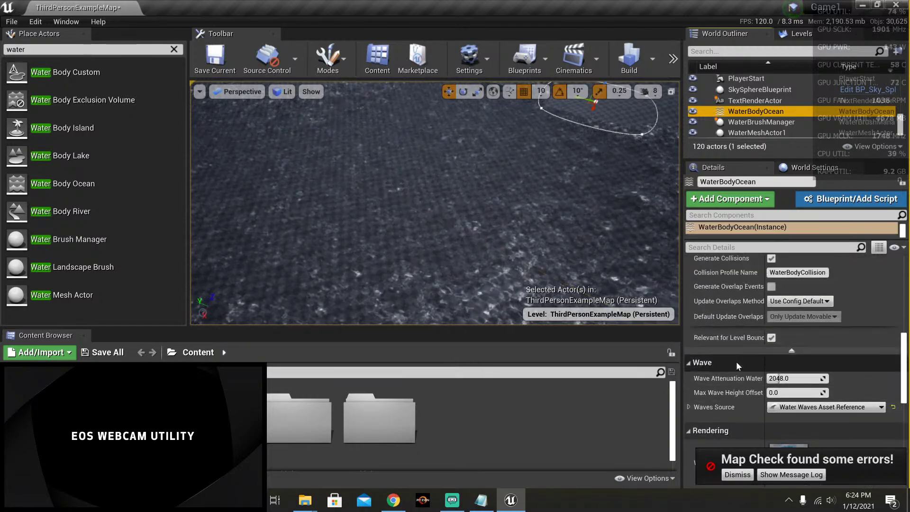
scroll(735, 361, down, 3)
scroll(735, 361, up, 2)
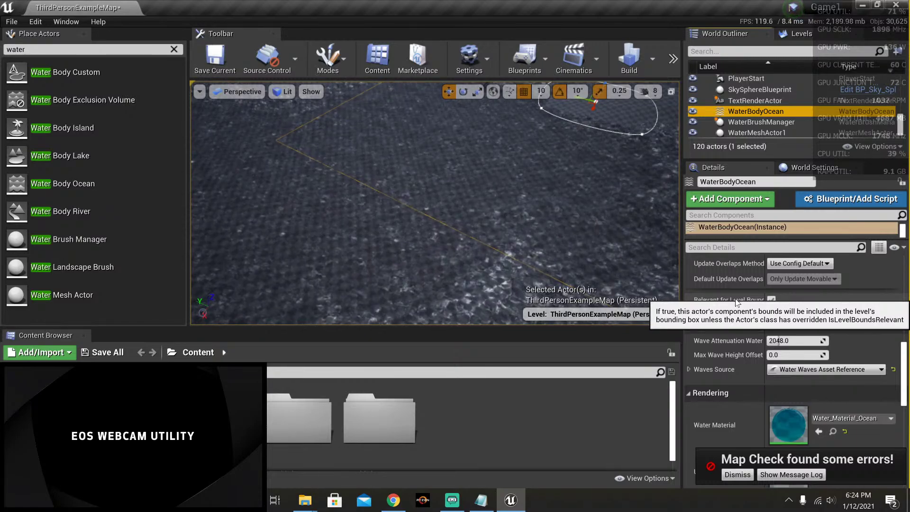
scroll(735, 302, down, 5)
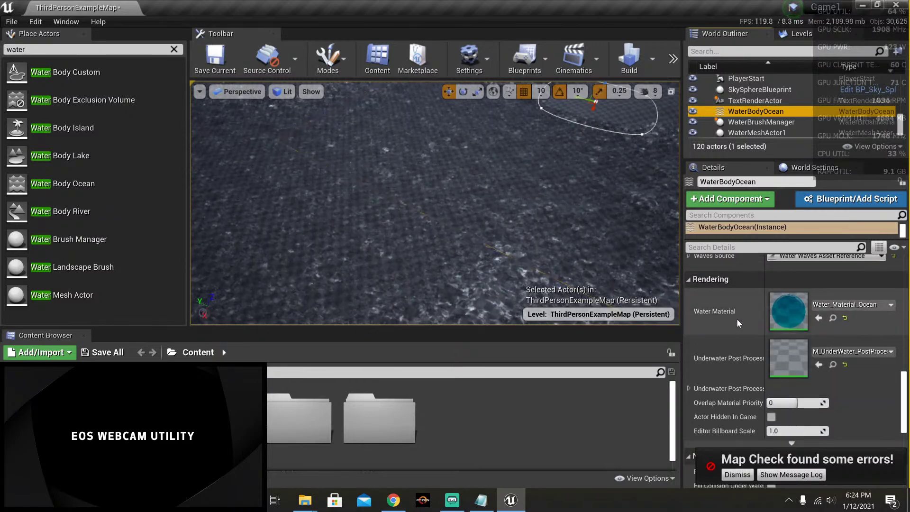
scroll(736, 323, down, 5)
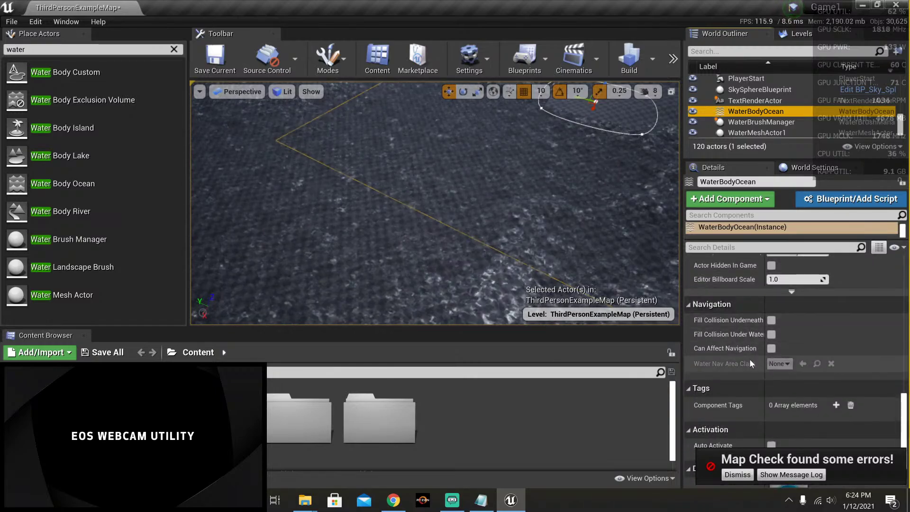
scroll(745, 348, down, 2)
scroll(744, 345, down, 3)
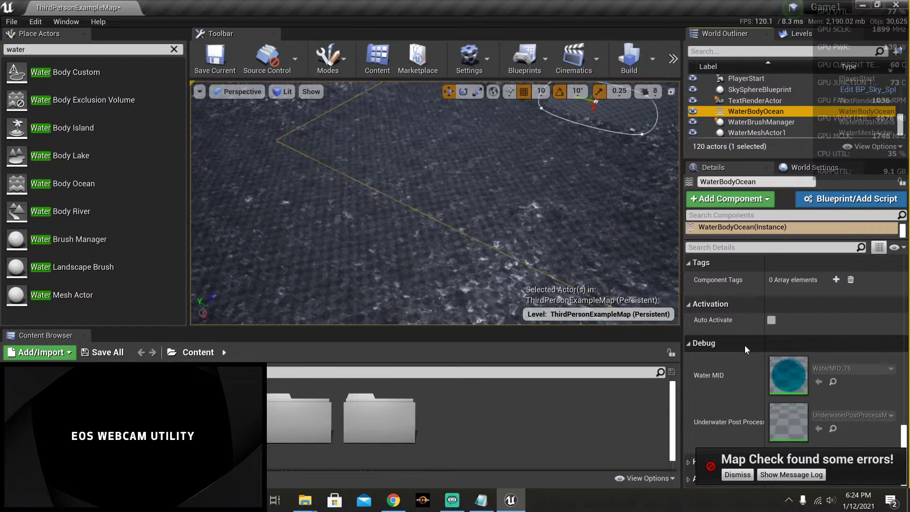
scroll(745, 346, up, 7)
scroll(745, 350, up, 10)
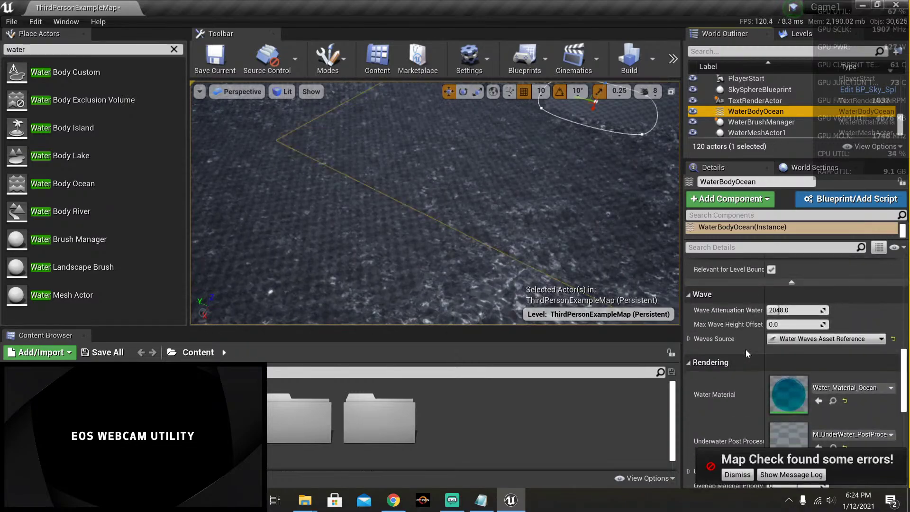
scroll(746, 349, up, 4)
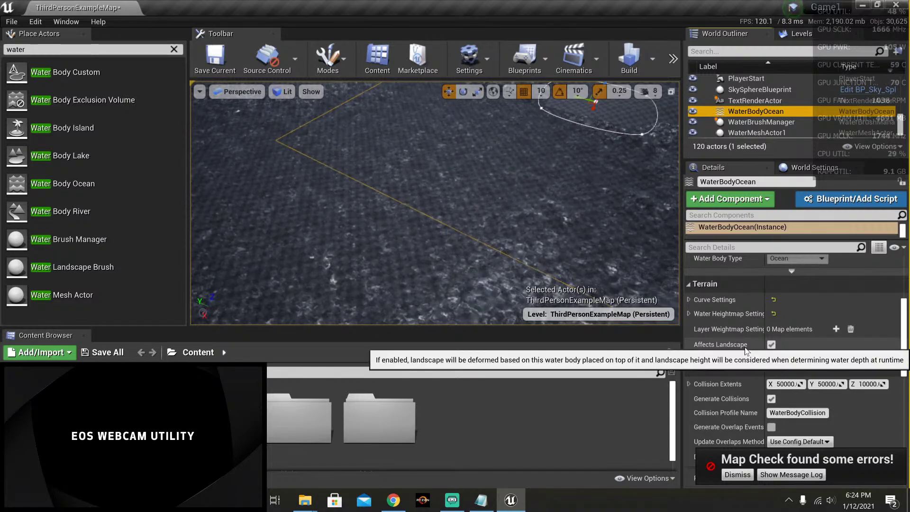
scroll(743, 348, up, 6)
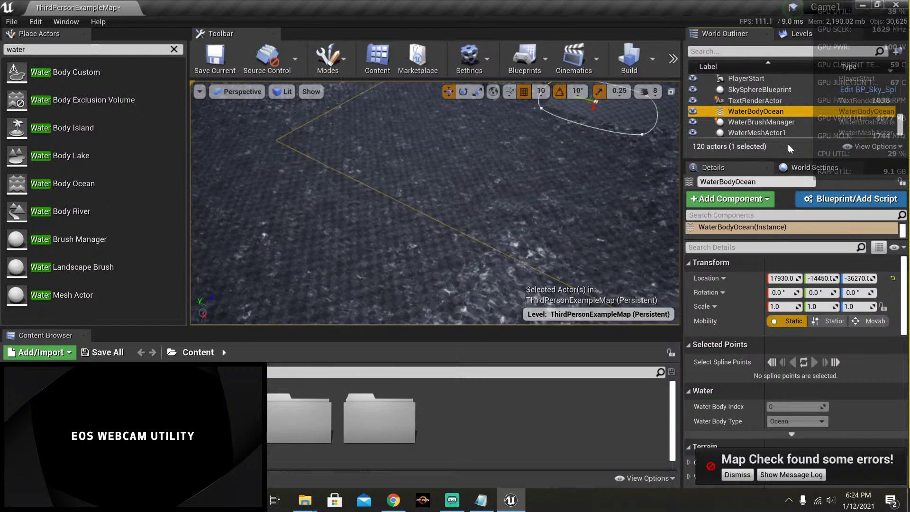
Step: Examine WaterMeshActor1's mesh, physics, collision, lighting, rendering, virtual texture and actor properties
click(747, 132)
scroll(732, 315, down, 4)
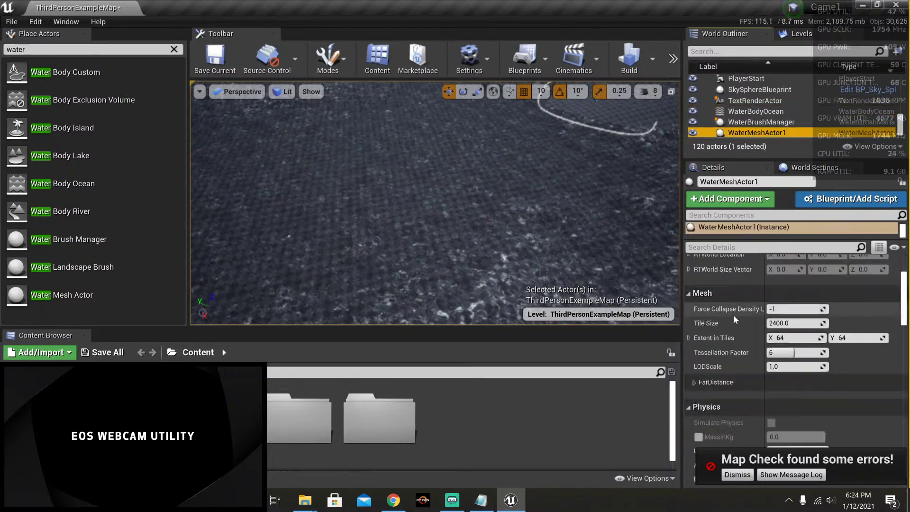
scroll(730, 318, down, 5)
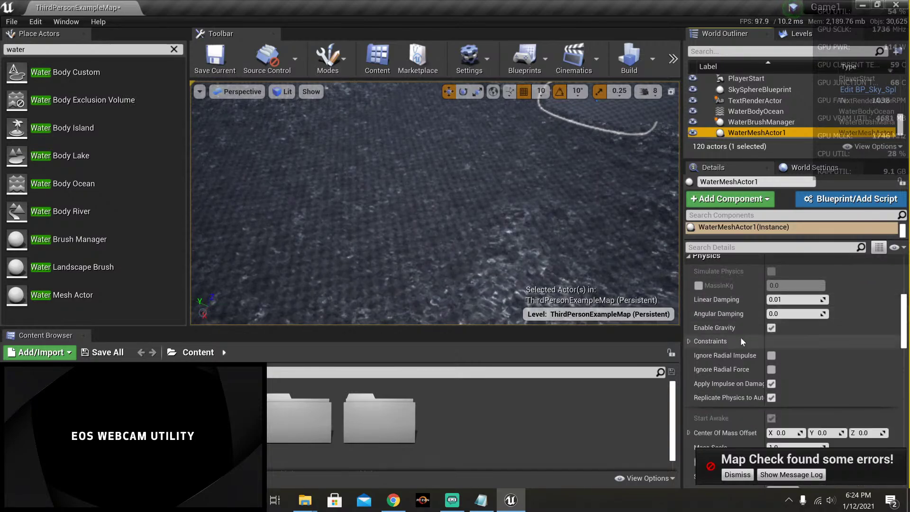
scroll(741, 344, down, 6)
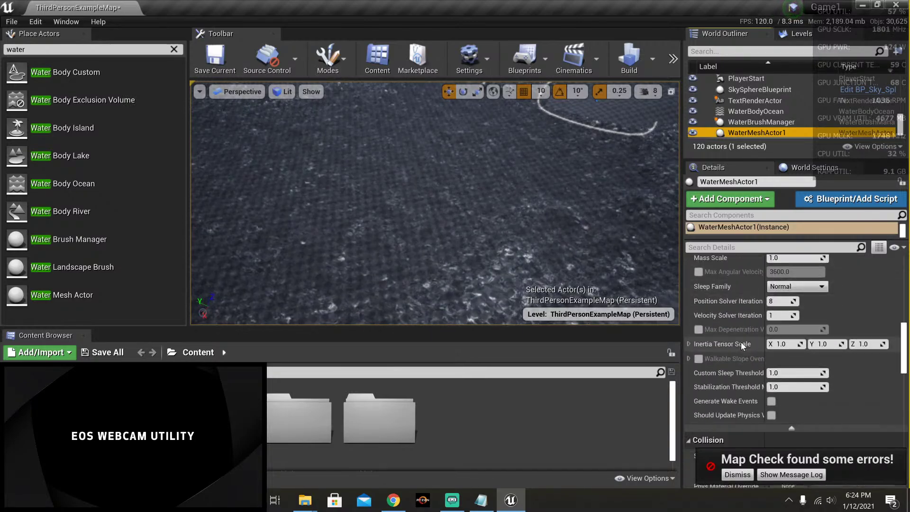
scroll(740, 342, down, 3)
scroll(740, 342, up, 2)
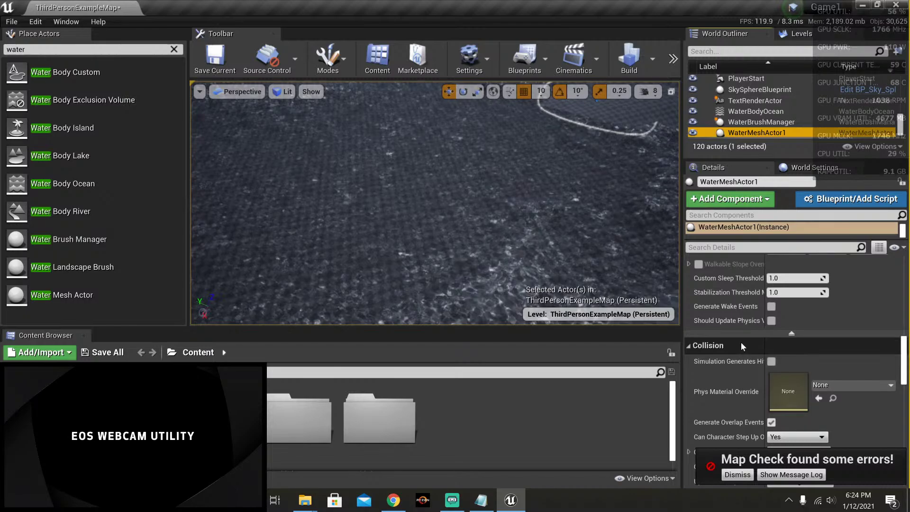
scroll(740, 342, down, 5)
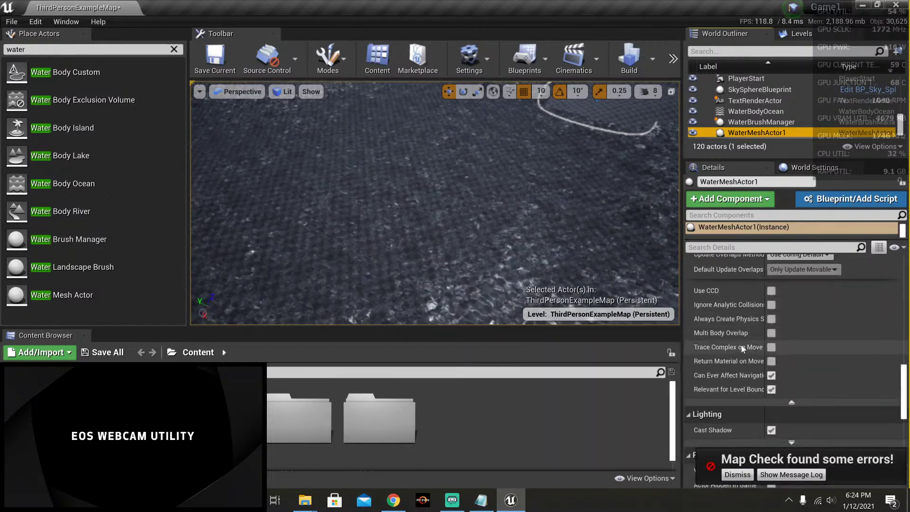
scroll(812, 365, down, 2)
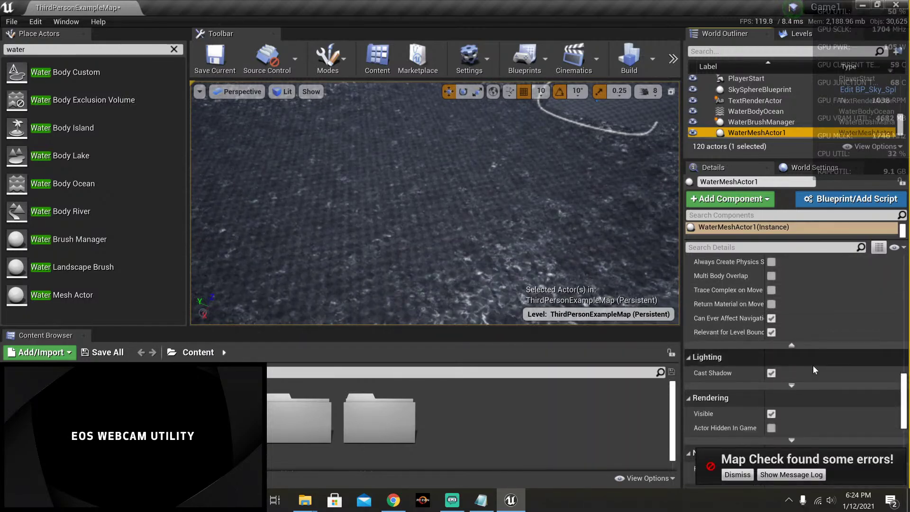
scroll(812, 365, down, 2)
scroll(812, 365, down, 5)
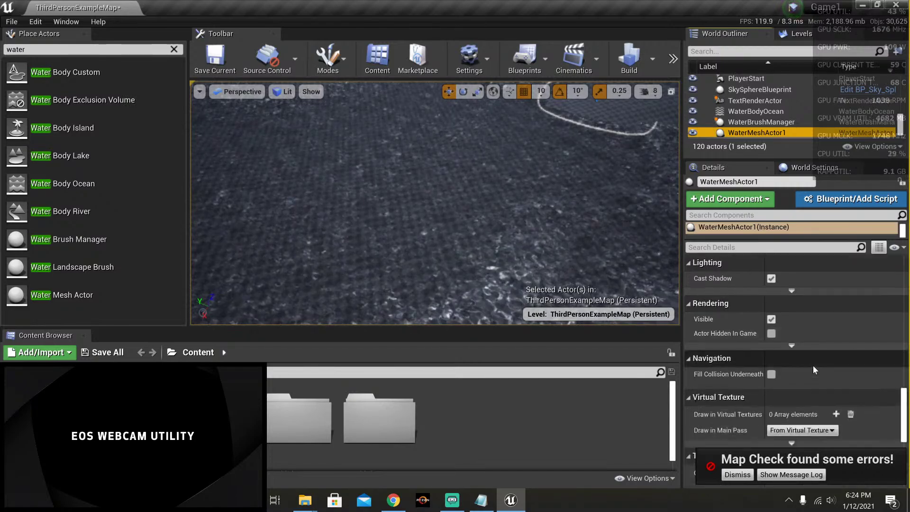
scroll(812, 365, down, 5)
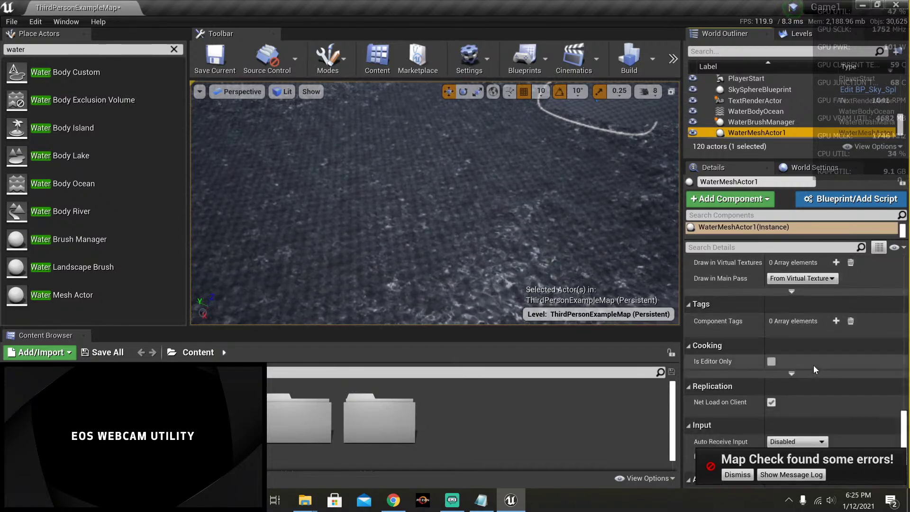
scroll(813, 364, down, 4)
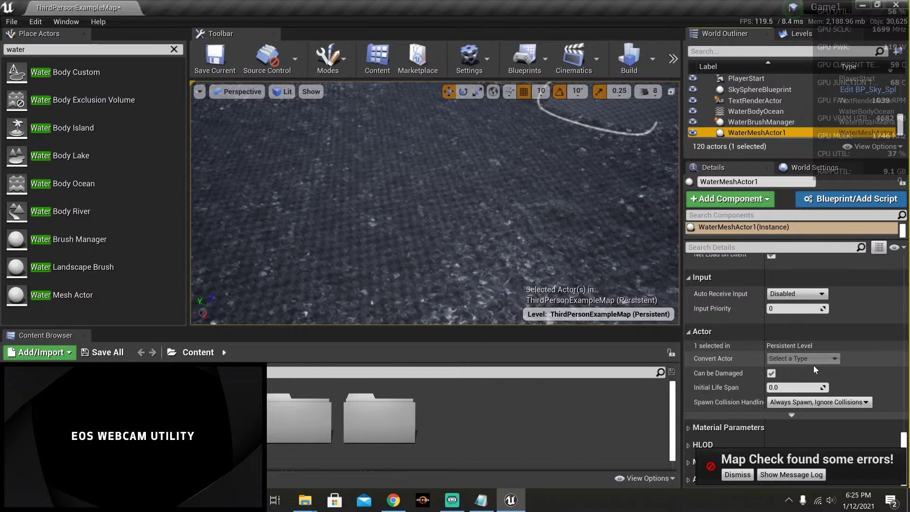
Step: Expand the FarDistance group in WaterMeshActor1's mesh settings and check its far distance material and mesh extent
scroll(813, 365, up, 12)
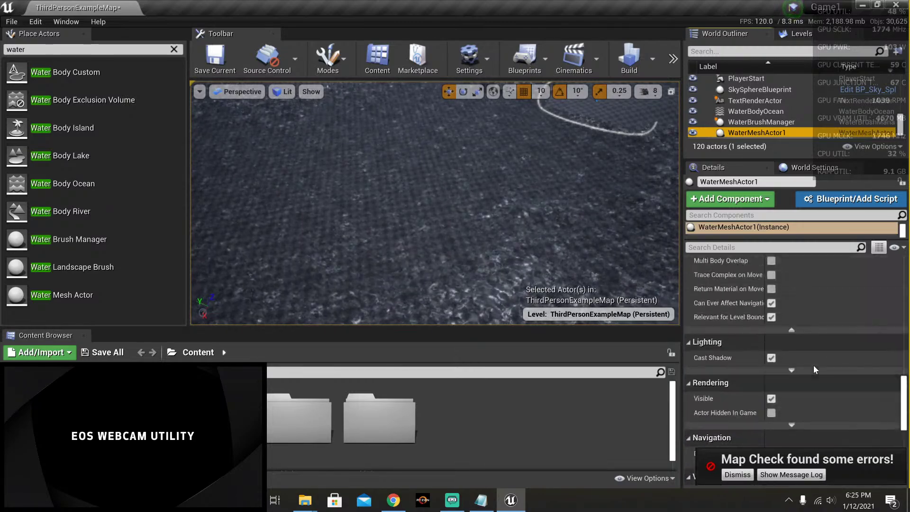
scroll(813, 365, up, 10)
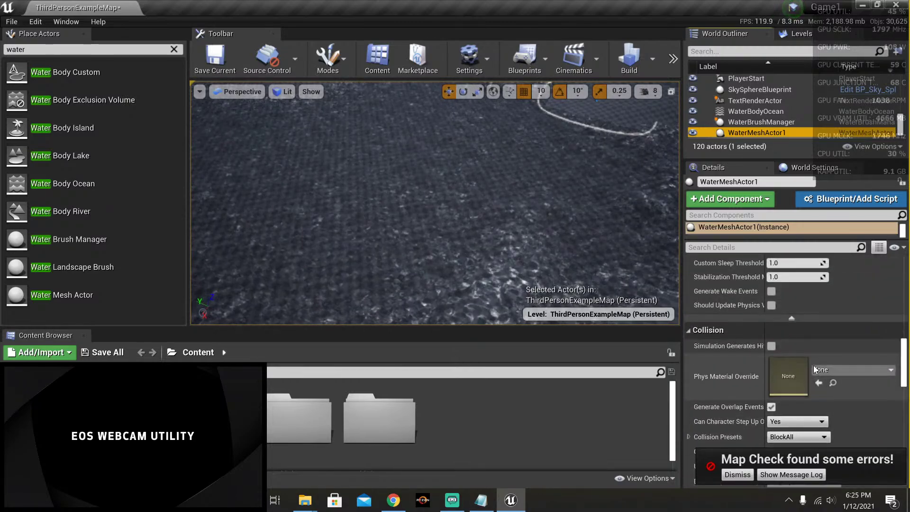
scroll(812, 364, up, 8)
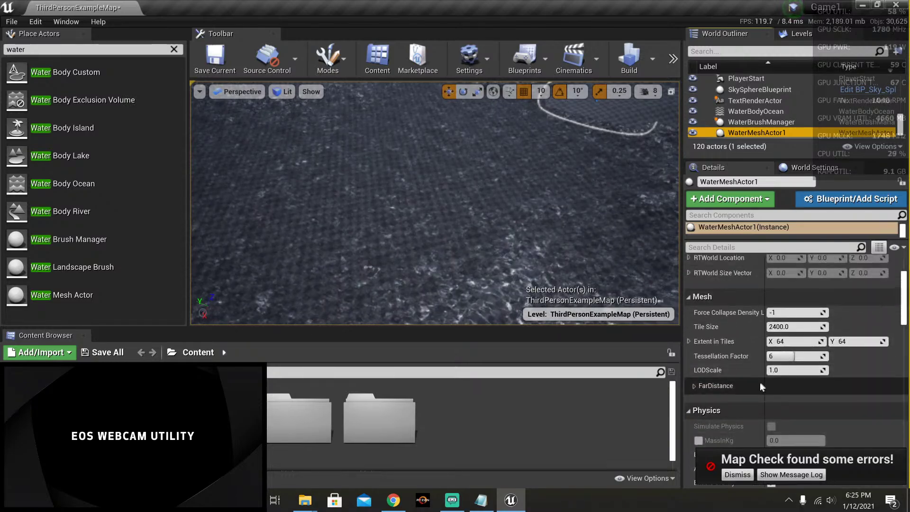
click(696, 385)
scroll(730, 385, down, 3)
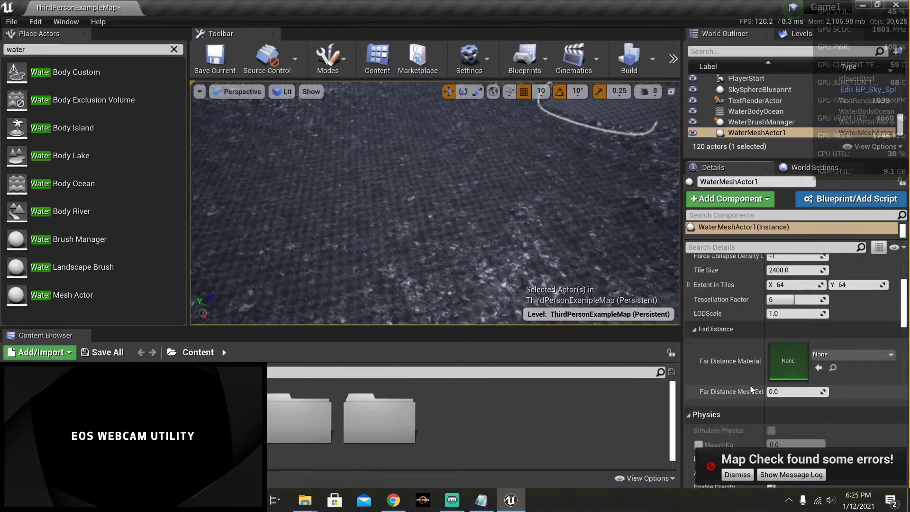
scroll(749, 385, up, 8)
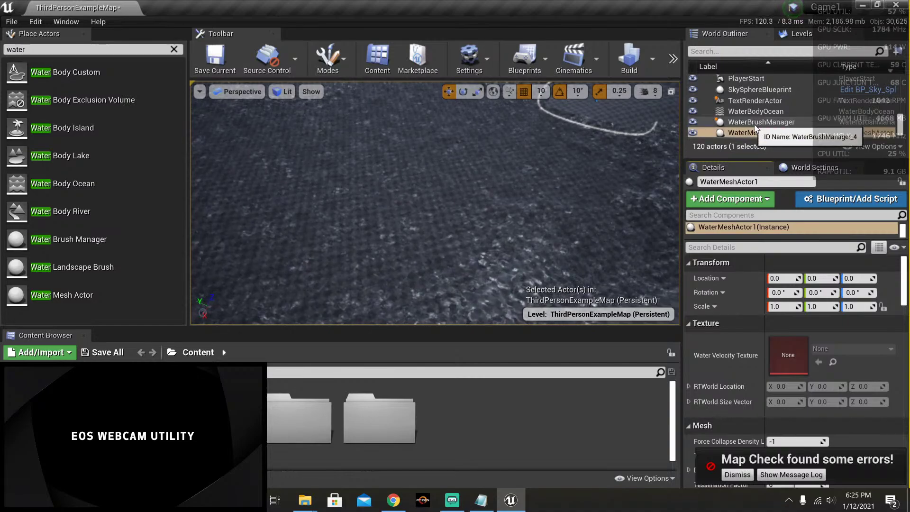
Step: Select the WaterBodyOcean actor and filter the level's actor list by "water"
click(754, 111)
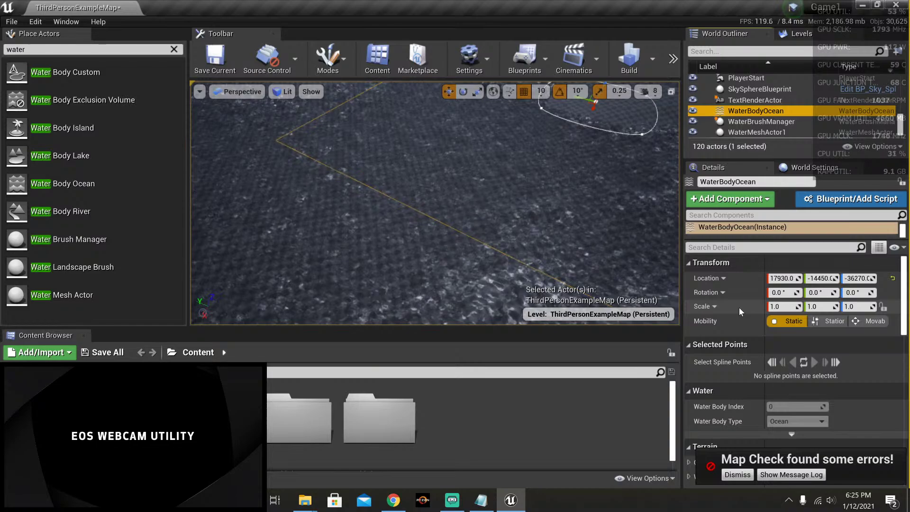
click(737, 51)
text(wa)
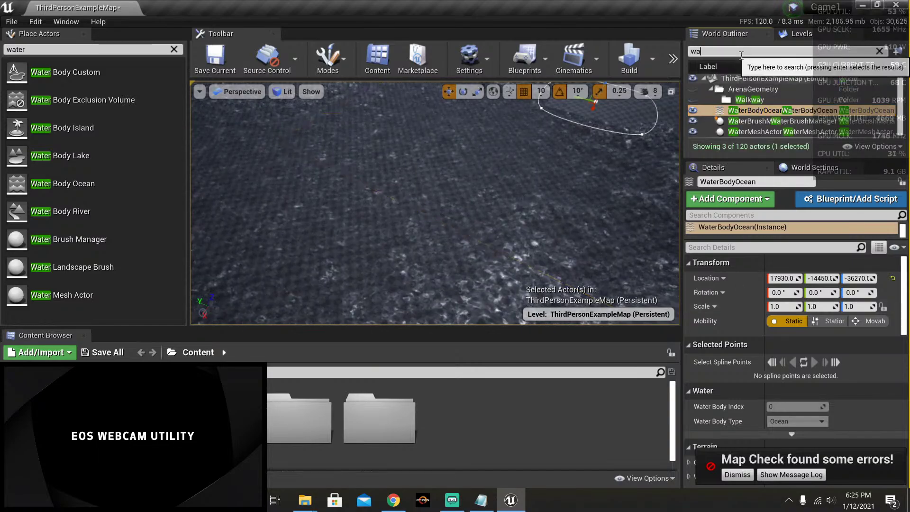
text(ter)
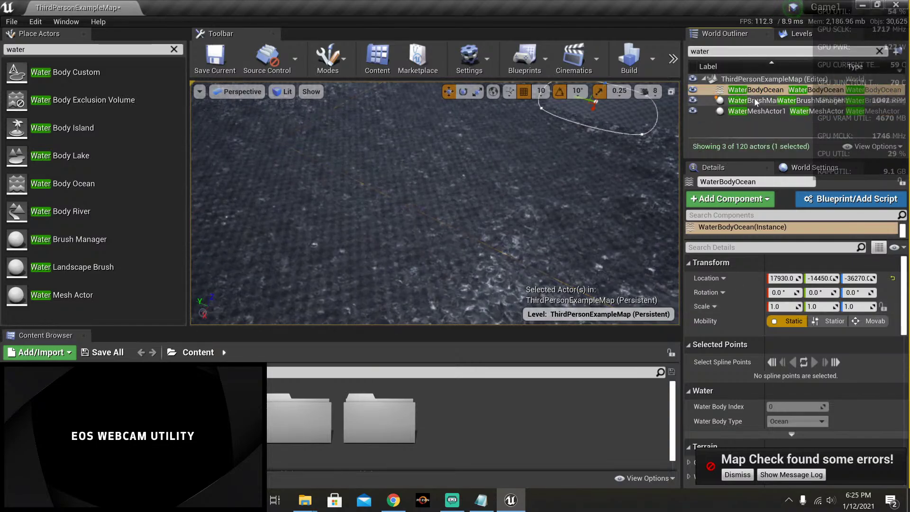
Step: Expand the WaterBodyOcean's advanced Water properties and turn off Affects Landscape in its terrain settings
scroll(738, 309, down, 3)
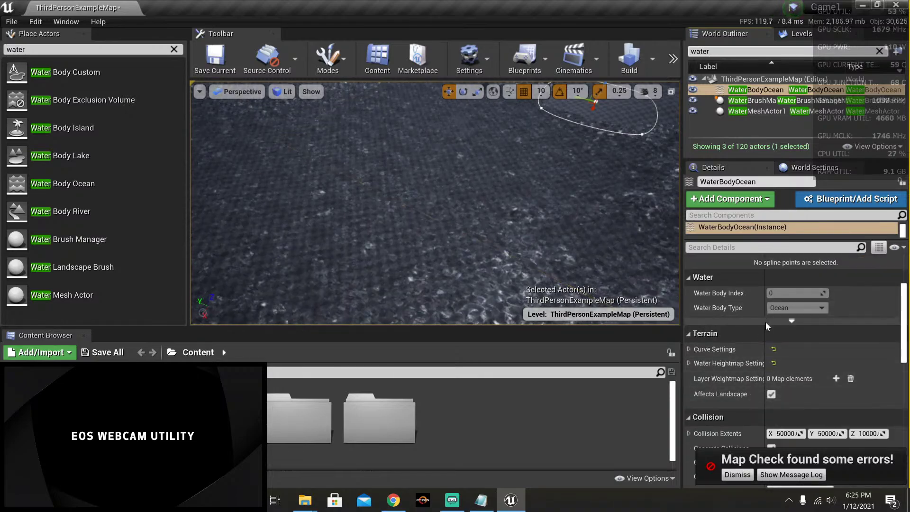
click(766, 326)
scroll(744, 339, down, 3)
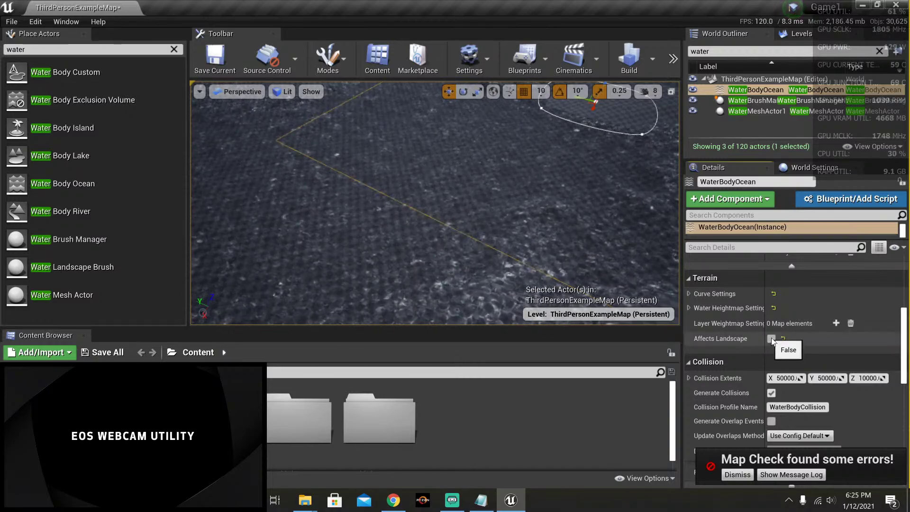
Step: Check the WaterBodyOcean's collision, wave, rendering and navigation settings for further options
scroll(747, 341, down, 2)
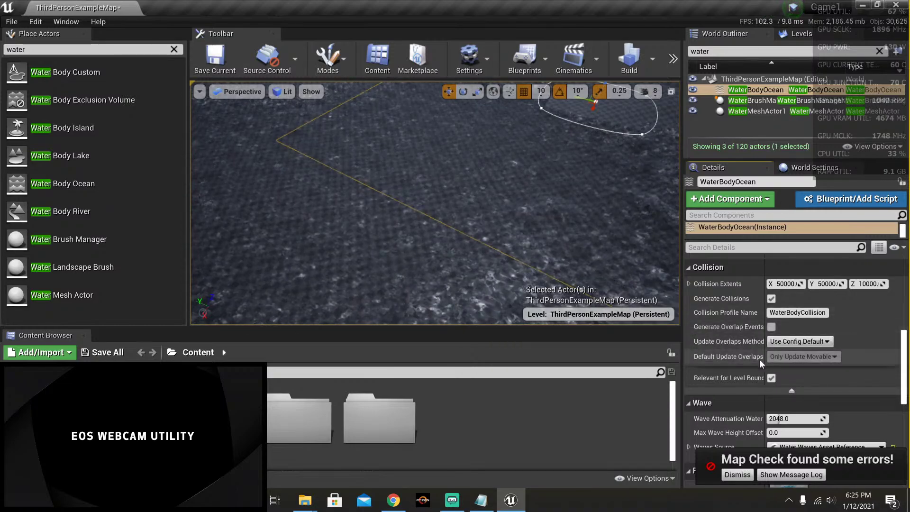
scroll(760, 368, down, 2)
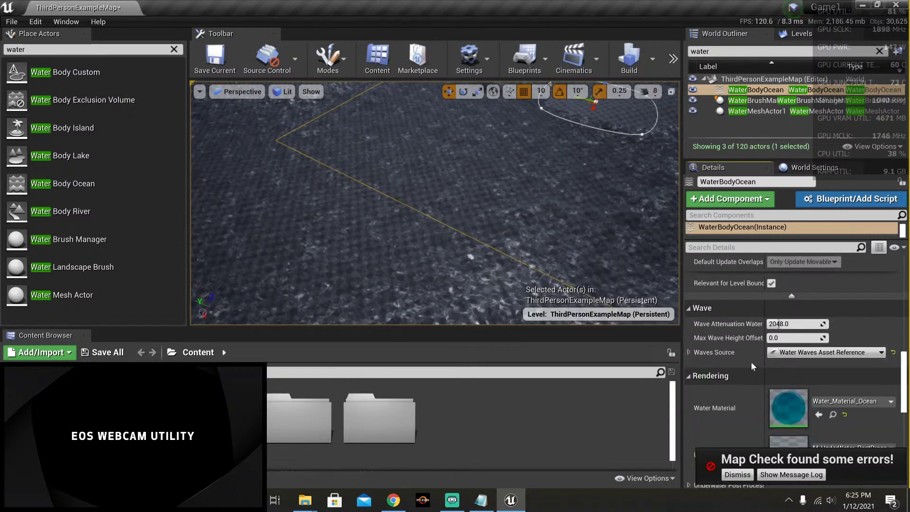
scroll(747, 359, down, 3)
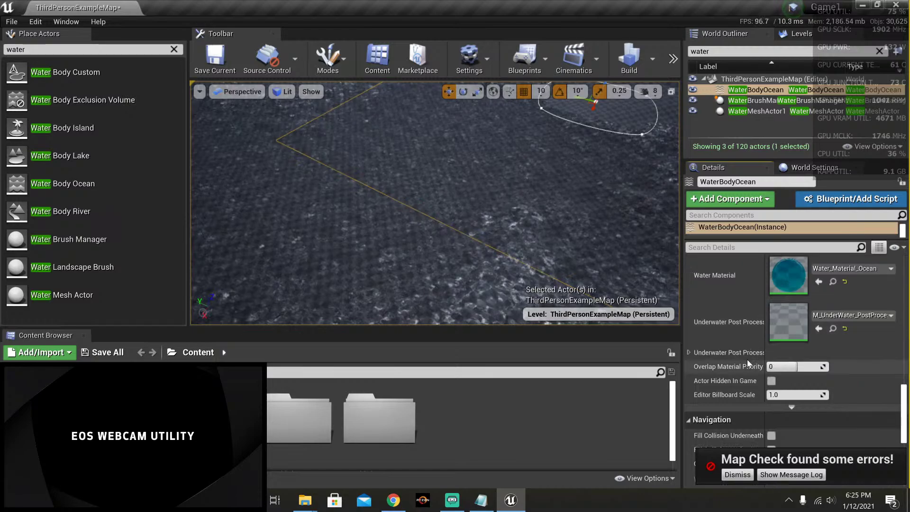
scroll(748, 362, down, 3)
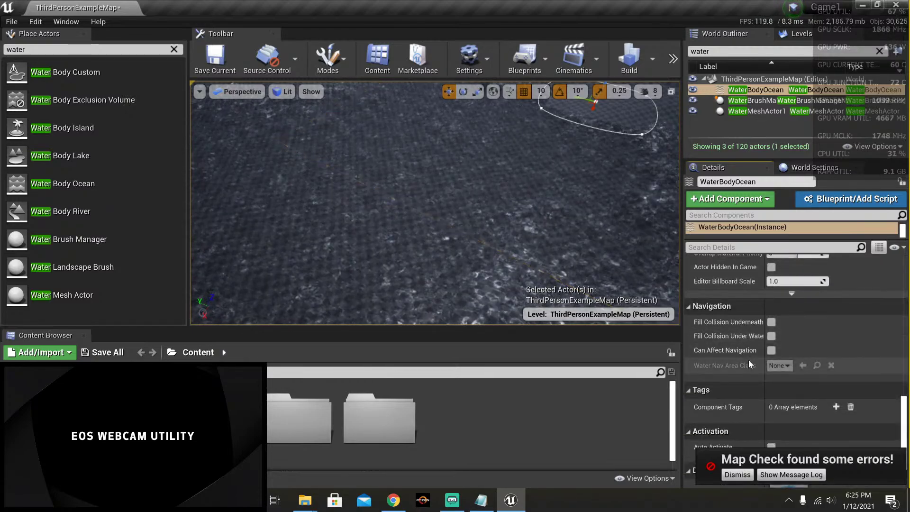
scroll(748, 359, down, 3)
scroll(748, 359, up, 10)
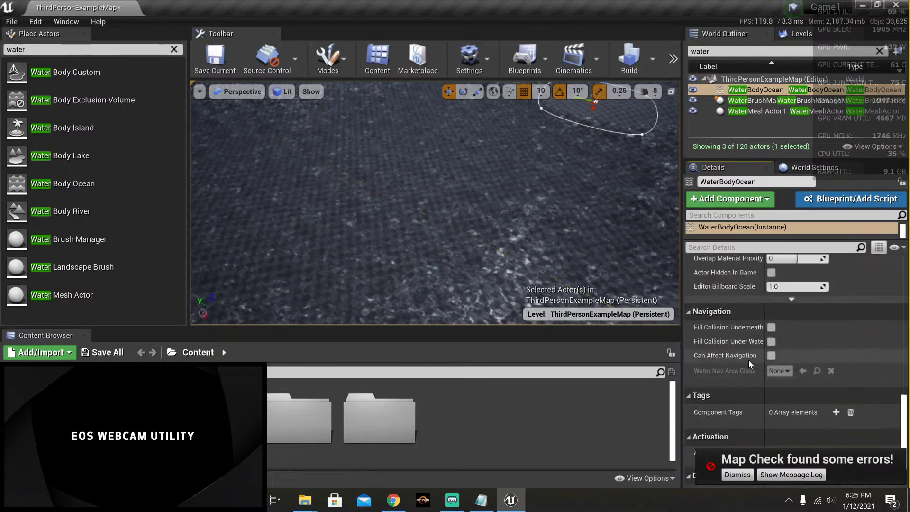
Step: Select the WaterBrushManager actor and turn off Affect Heightmap in its settings
scroll(749, 357, up, 5)
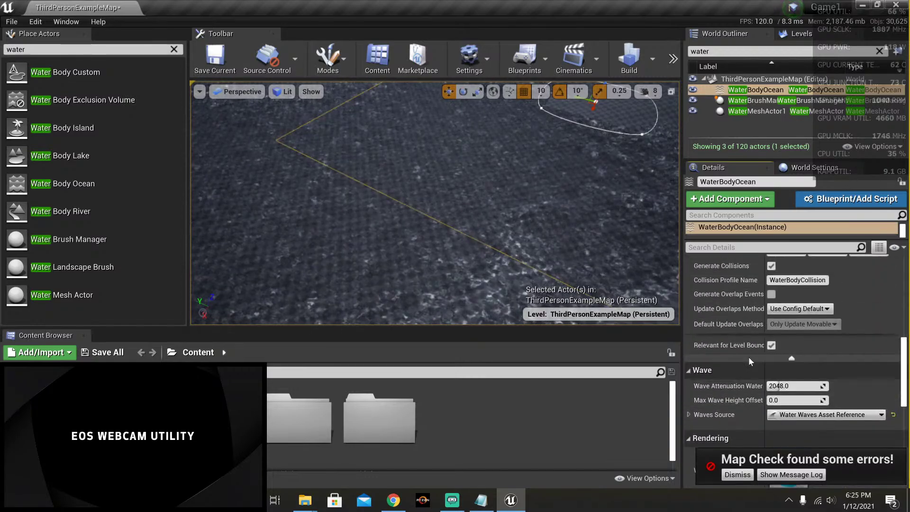
scroll(748, 356, up, 5)
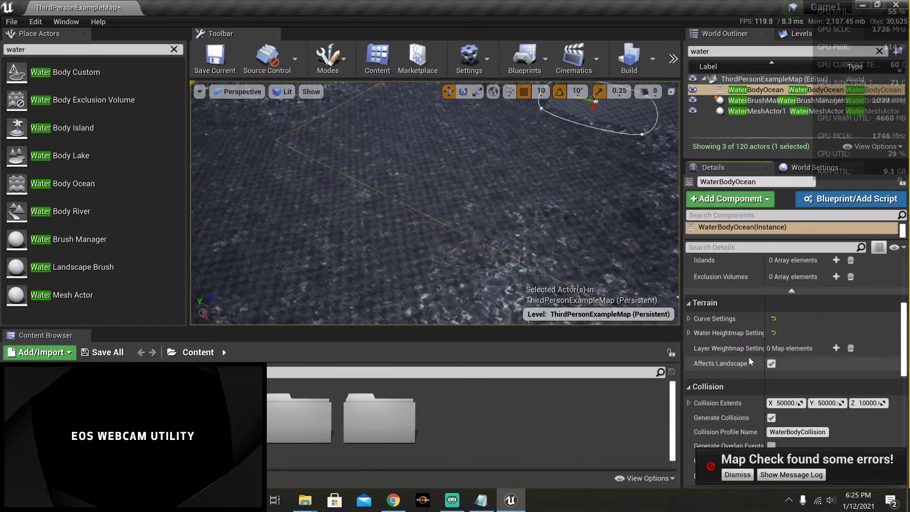
scroll(749, 356, up, 4)
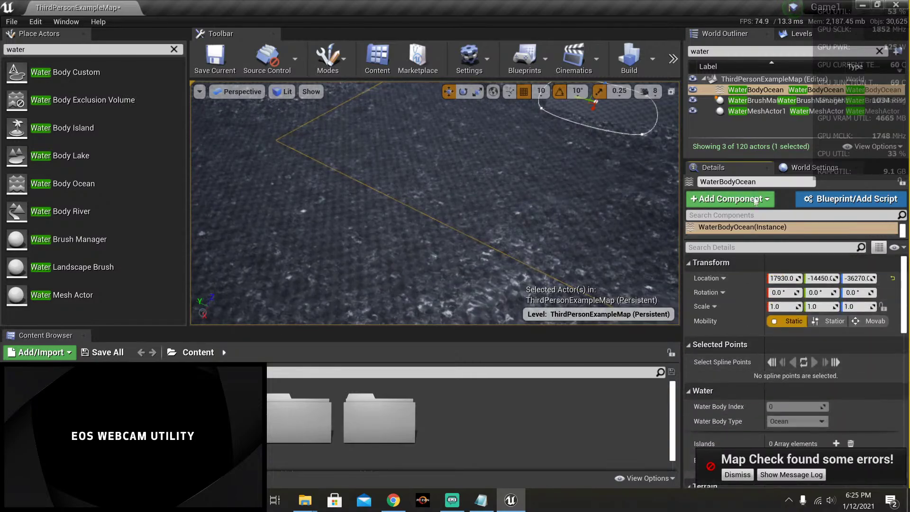
click(745, 101)
scroll(745, 379, down, 6)
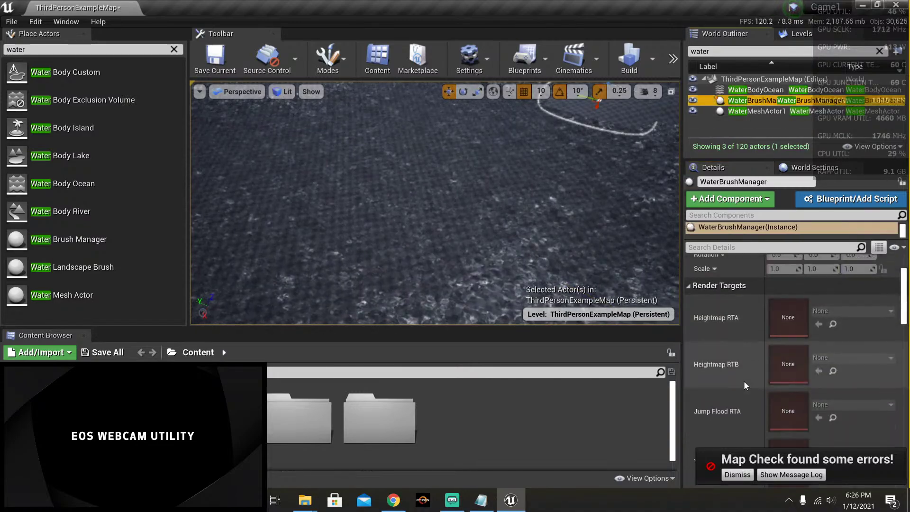
scroll(742, 385, down, 6)
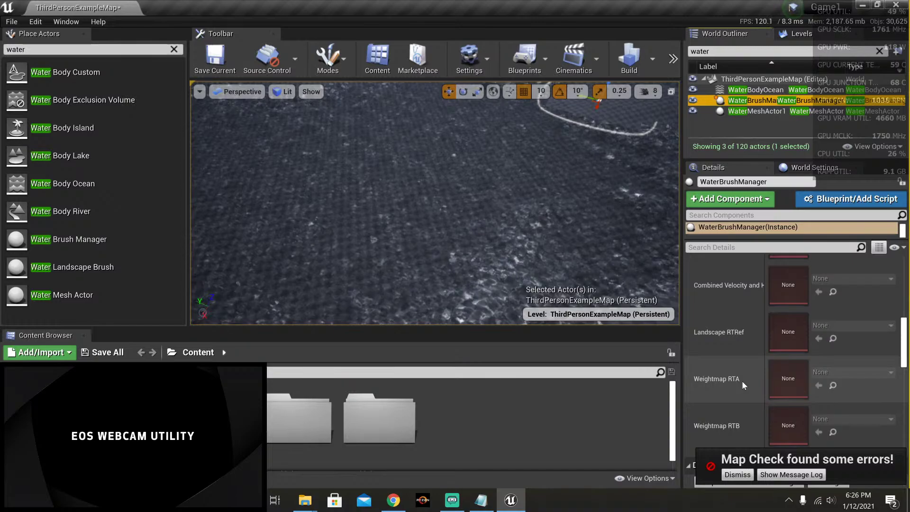
scroll(741, 384, down, 4)
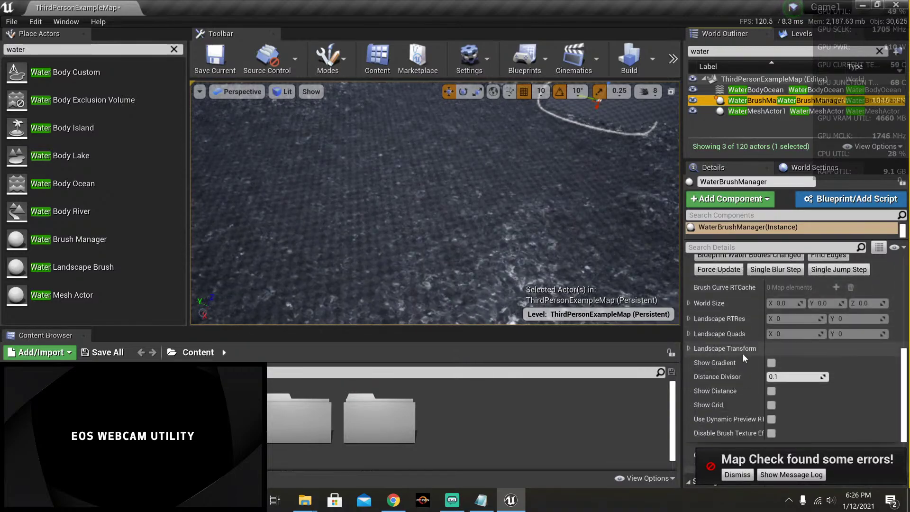
scroll(744, 372, down, 5)
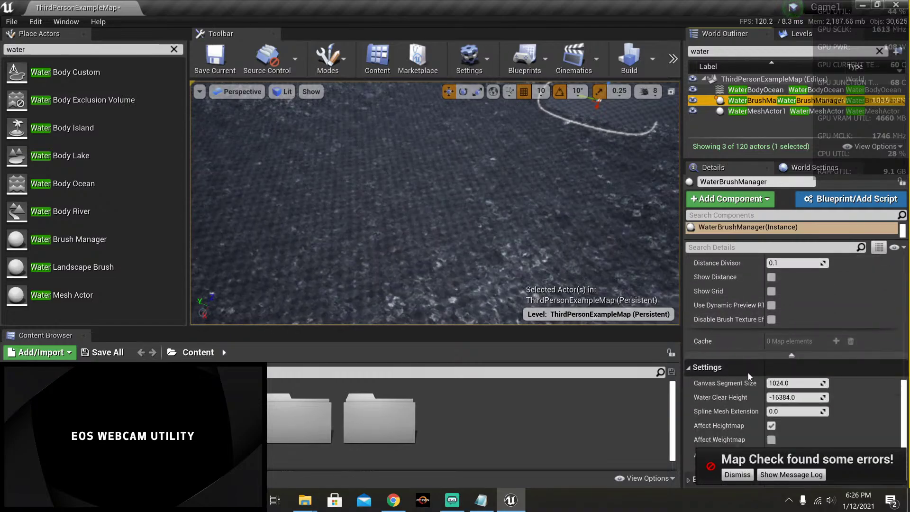
scroll(749, 364, down, 1)
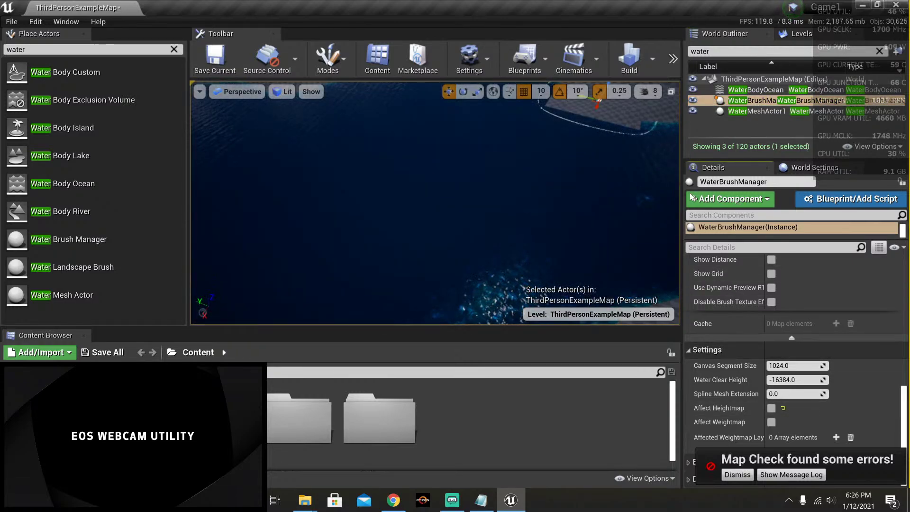
key(f)
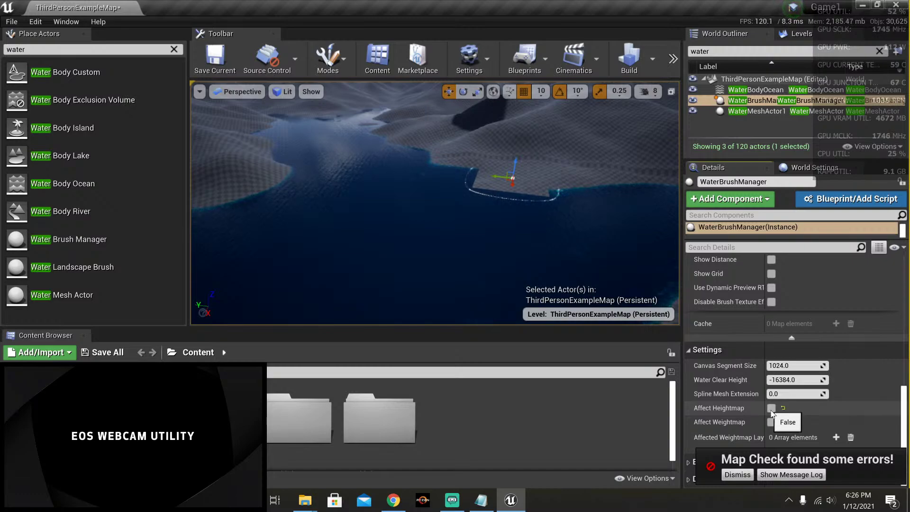
Step: Move two of the WaterBodyOcean's spline points inward to collapse its closed outline into a thin diagonal line
click(470, 188)
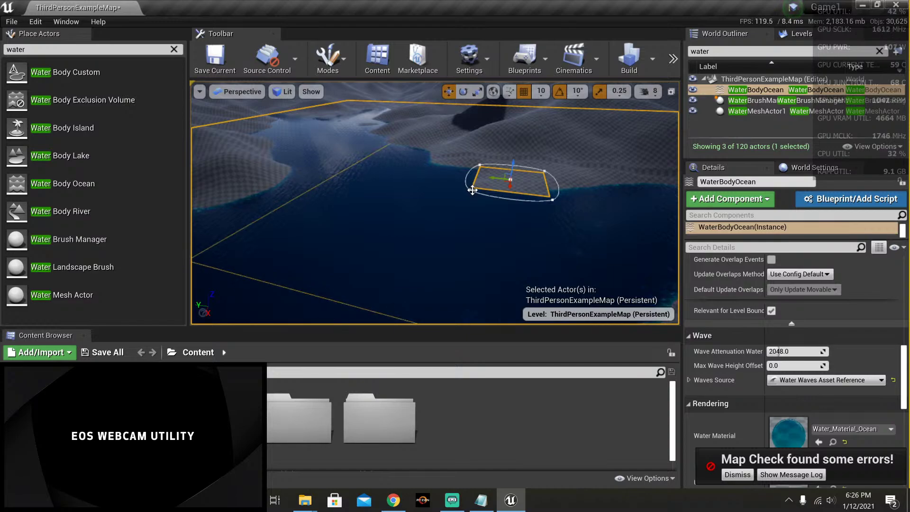
click(467, 190)
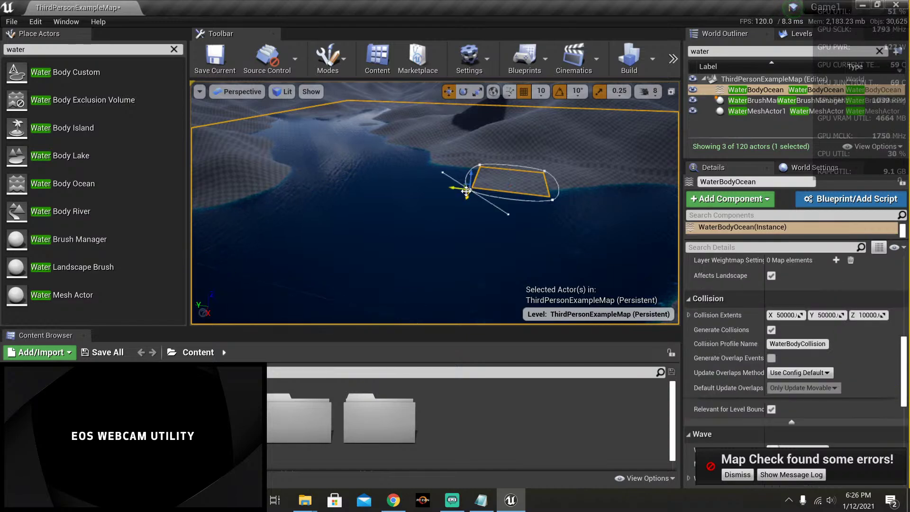
drag(466, 191, 504, 183)
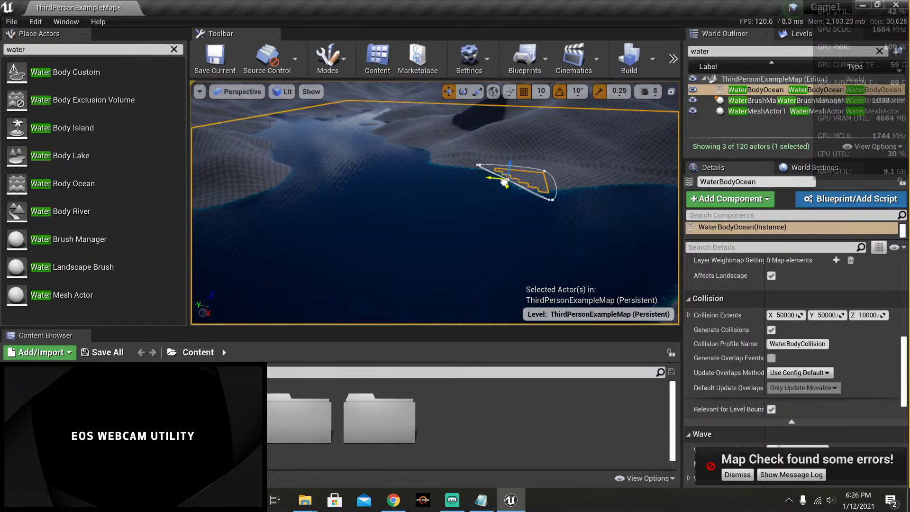
click(545, 171)
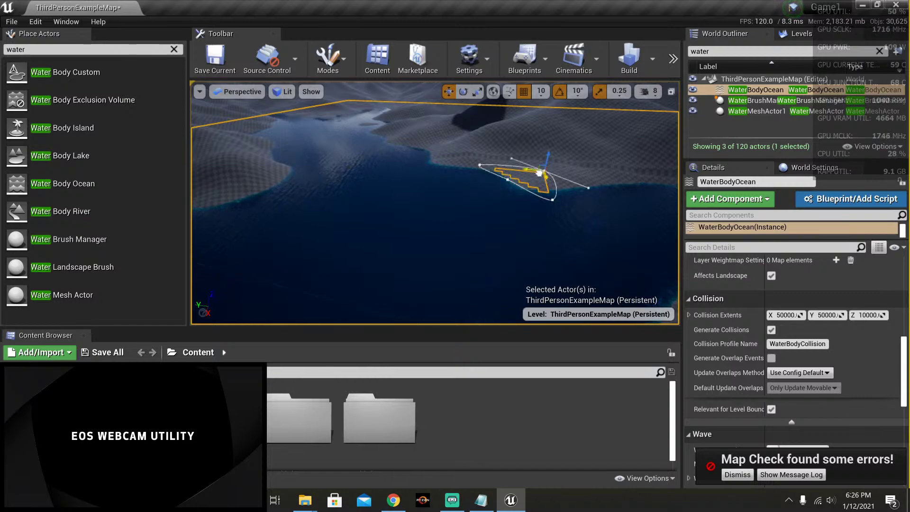
drag(539, 173, 511, 189)
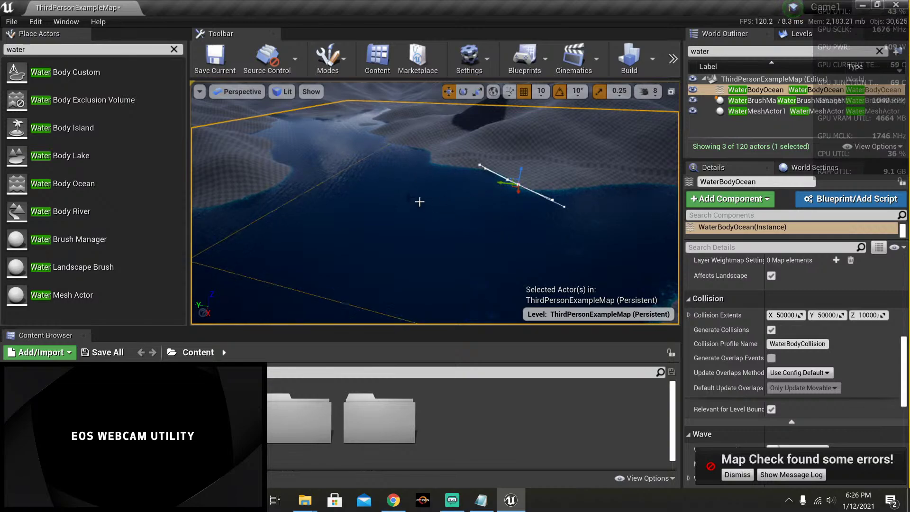
right_drag(227, 130, 199, 119)
key(s)
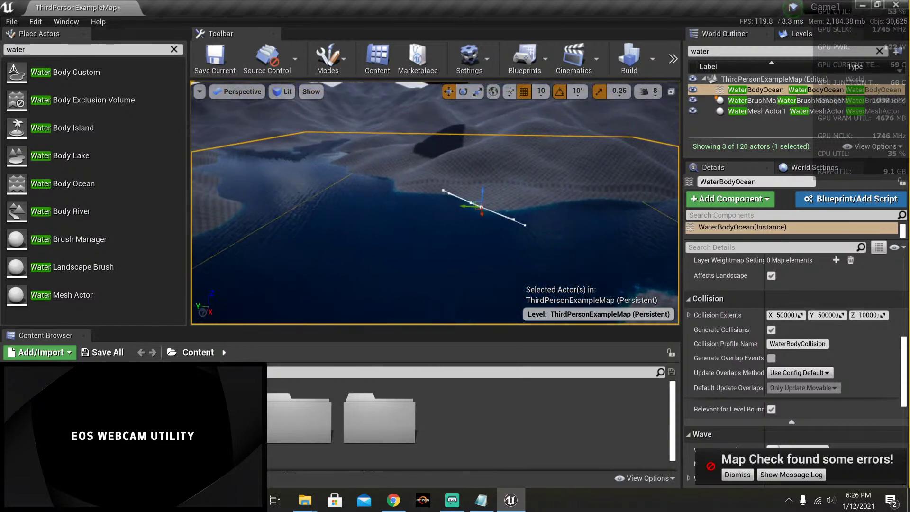
Step: Play the level, run the character across the landscape and along the shoreline to inspect the ocean, and stop playing
click(673, 59)
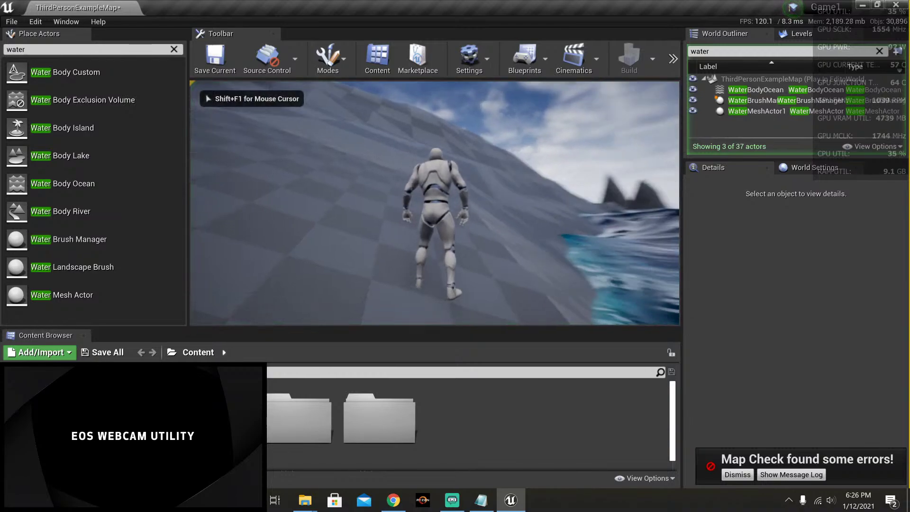
key(w)
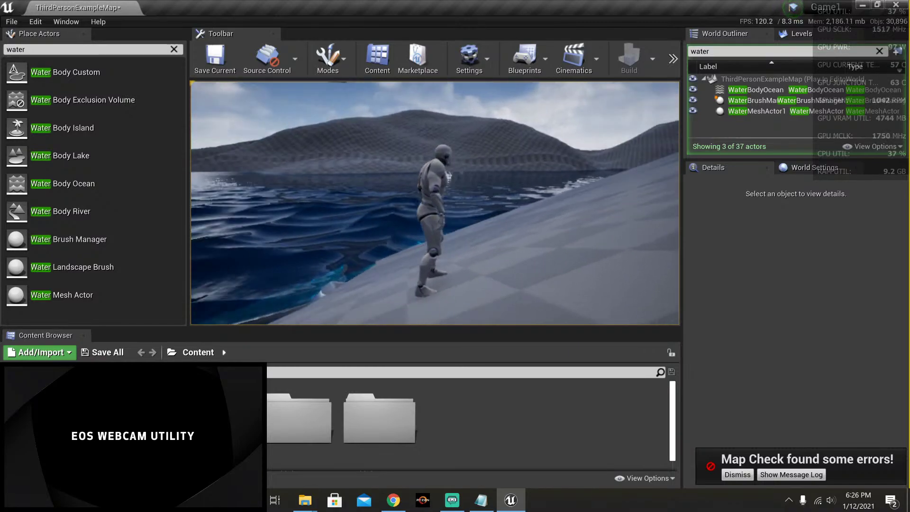
key(w)
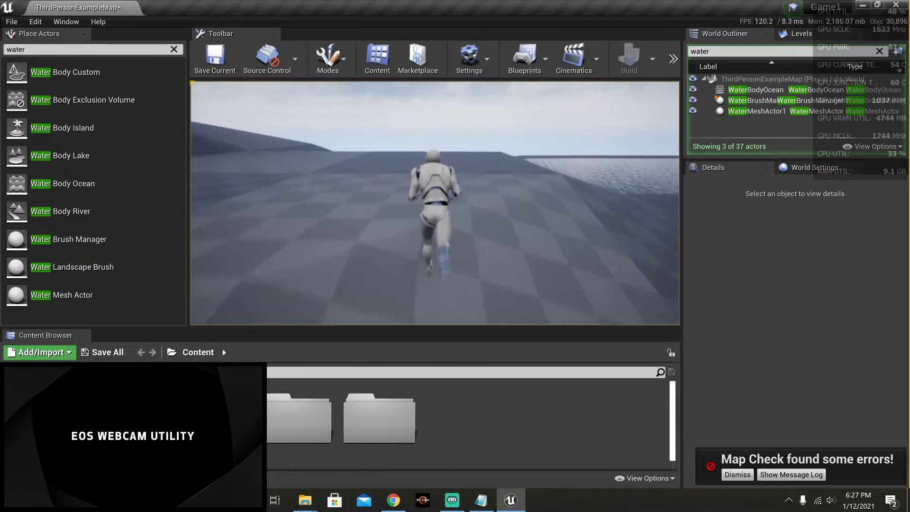
key(w)
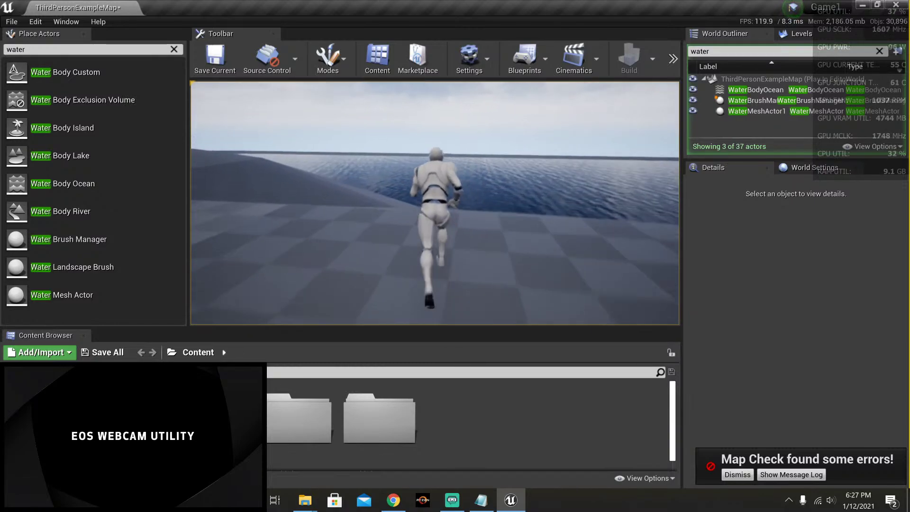
key(w)
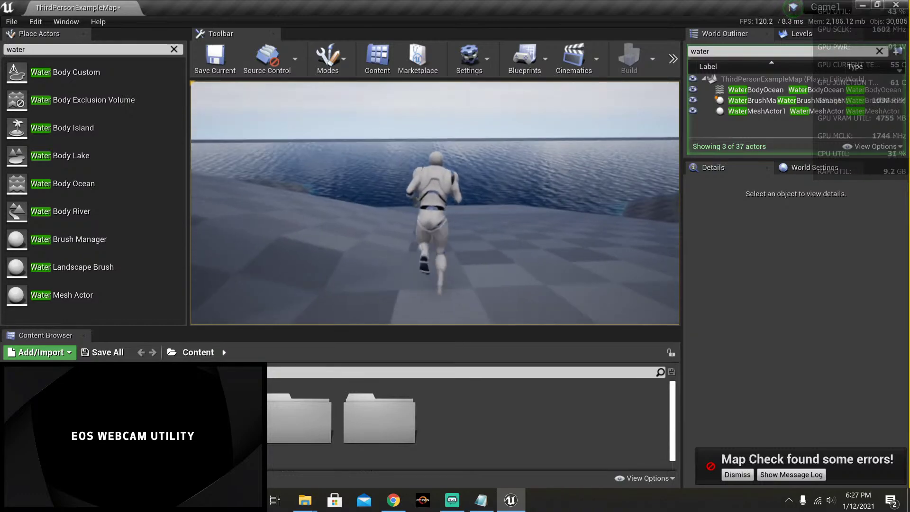
key(w)
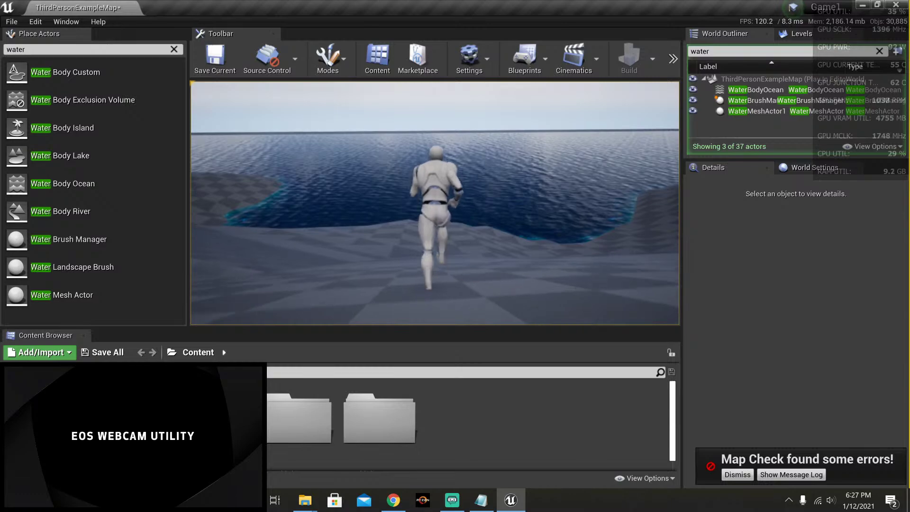
key(w)
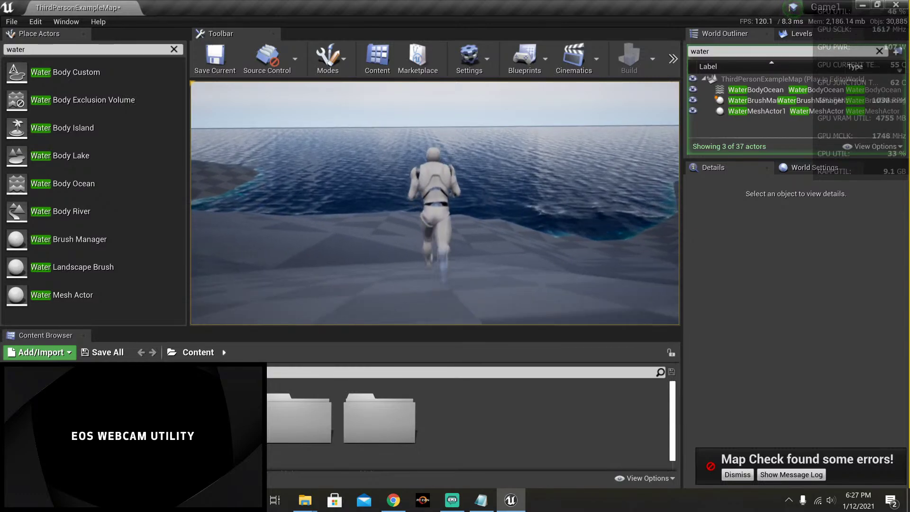
key(w)
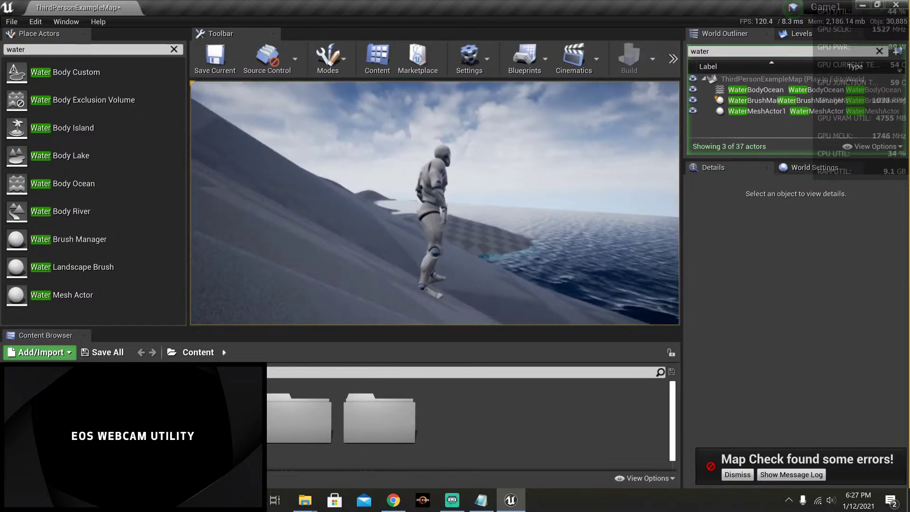
key(w)
key(Escape)
Step: Review the WaterBodyOcean's properties from terrain and collision through wave, rendering and navigation, including what Relevant for Level Bounds does
click(613, 246)
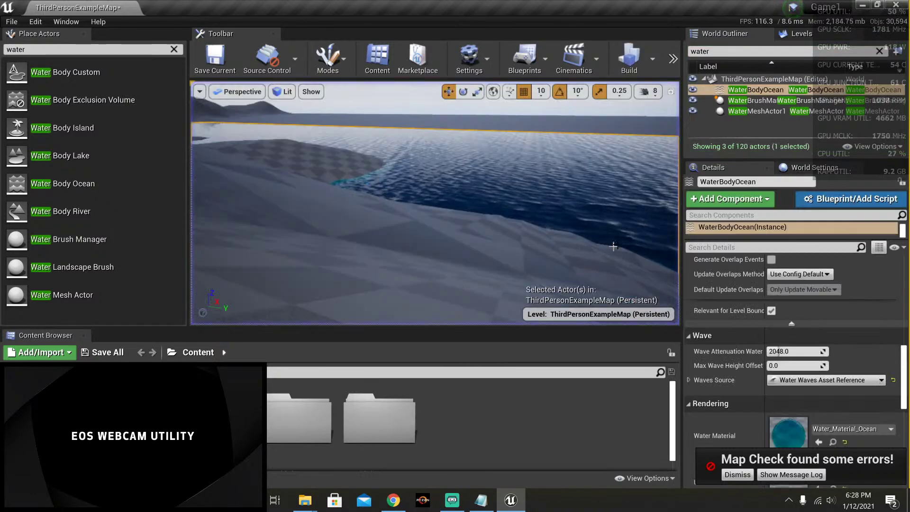
scroll(725, 309, down, 5)
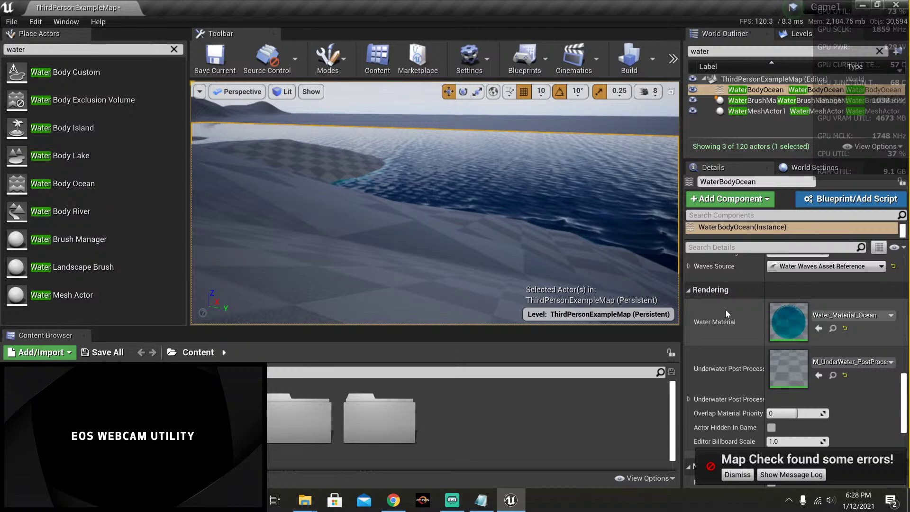
scroll(722, 364, down, 3)
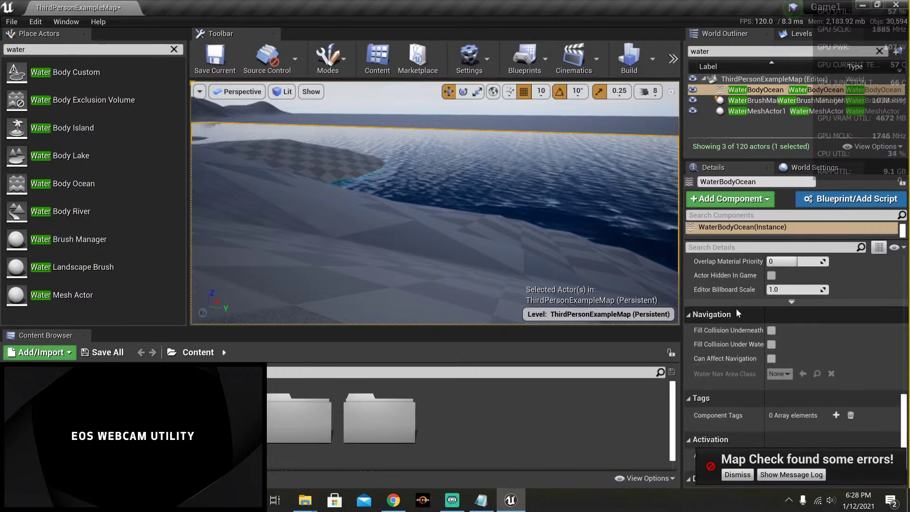
scroll(736, 308, up, 8)
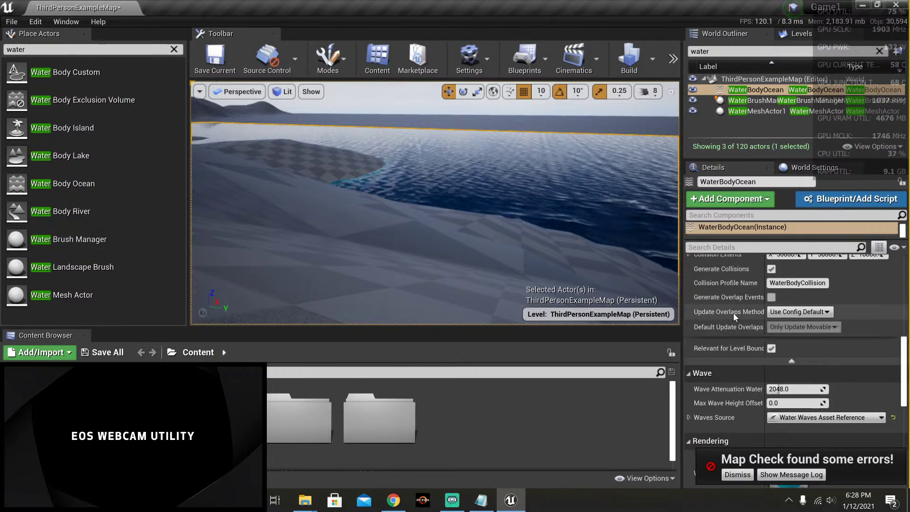
scroll(733, 315, up, 8)
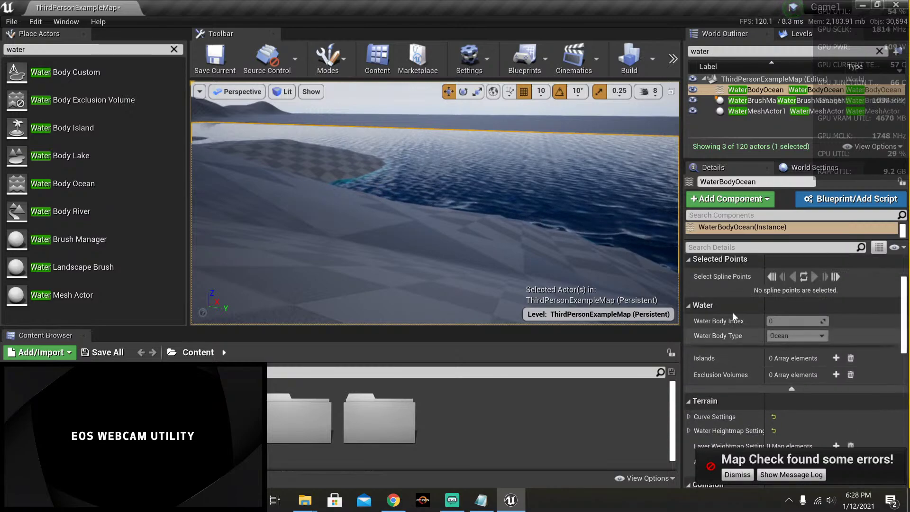
scroll(733, 316, up, 4)
scroll(733, 311, down, 5)
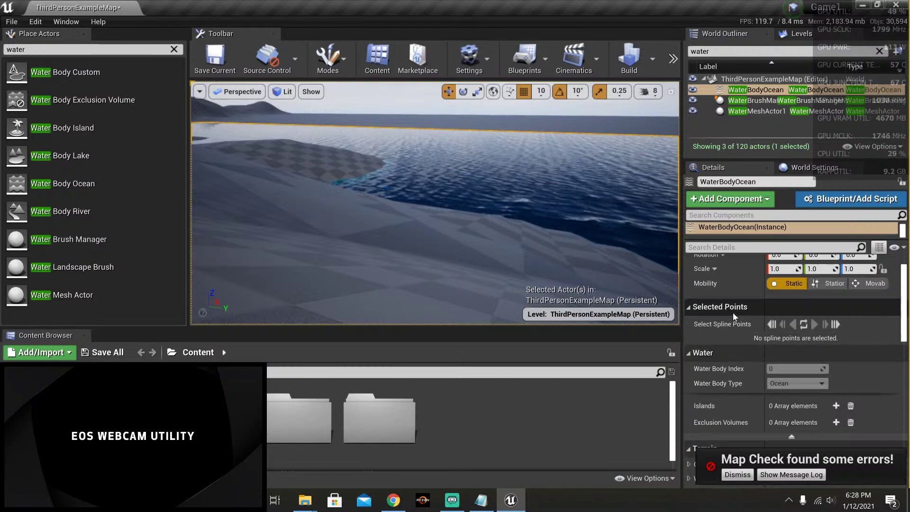
scroll(733, 313, down, 2)
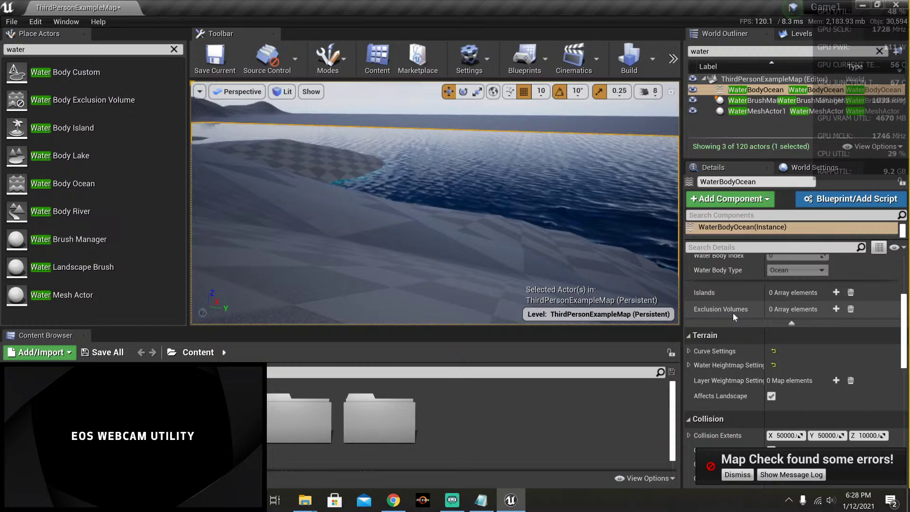
scroll(733, 327, down, 3)
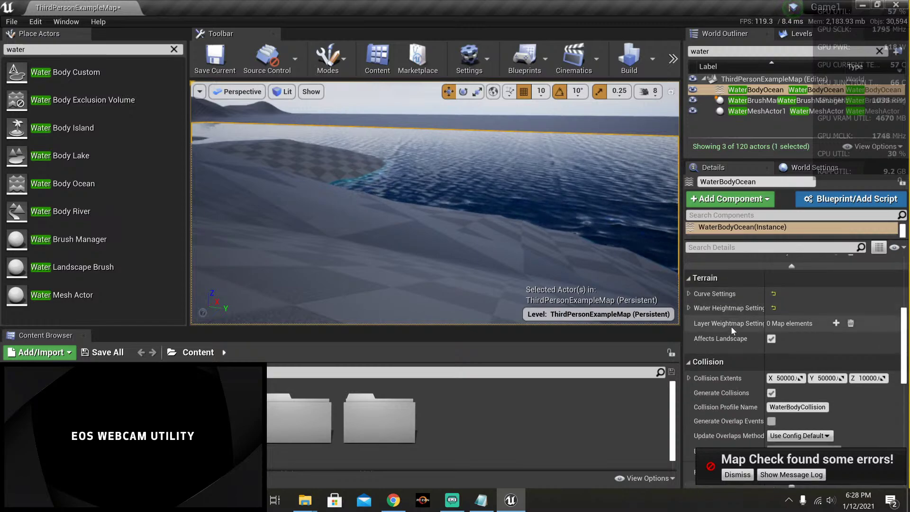
scroll(731, 326, down, 4)
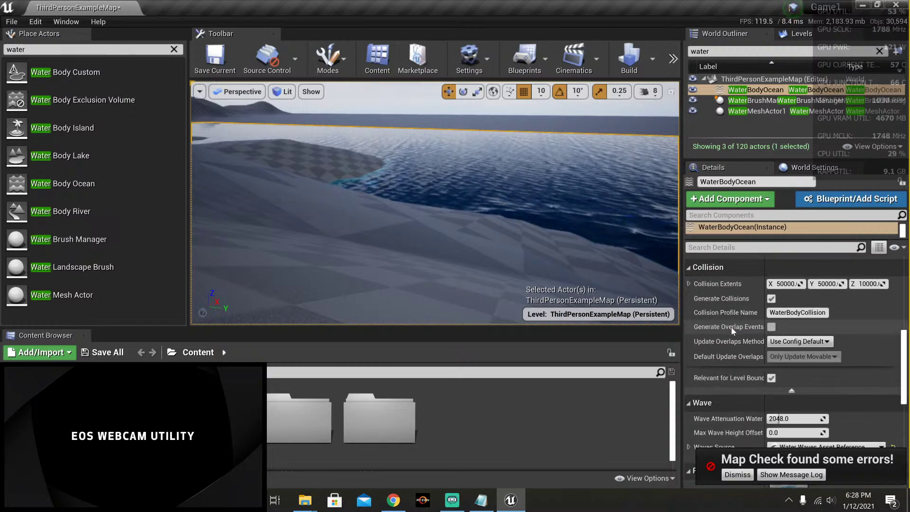
scroll(732, 337, down, 2)
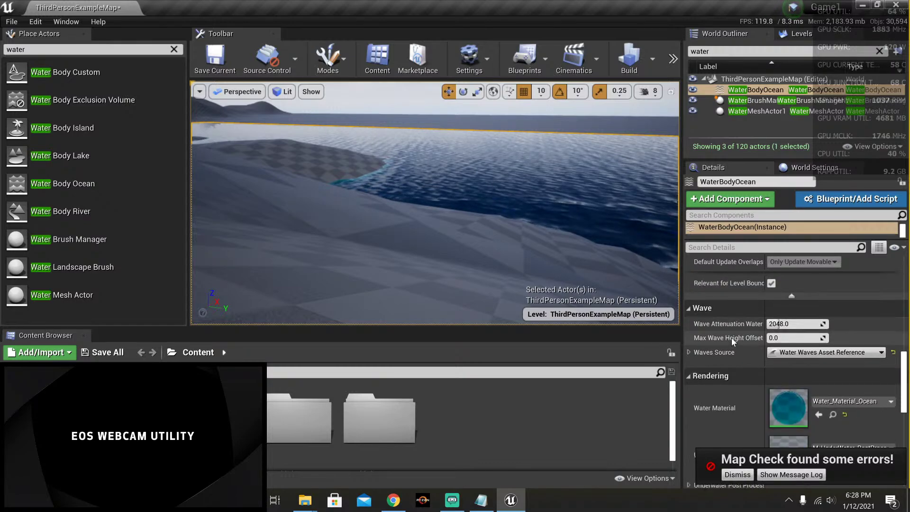
scroll(738, 351, up, 2)
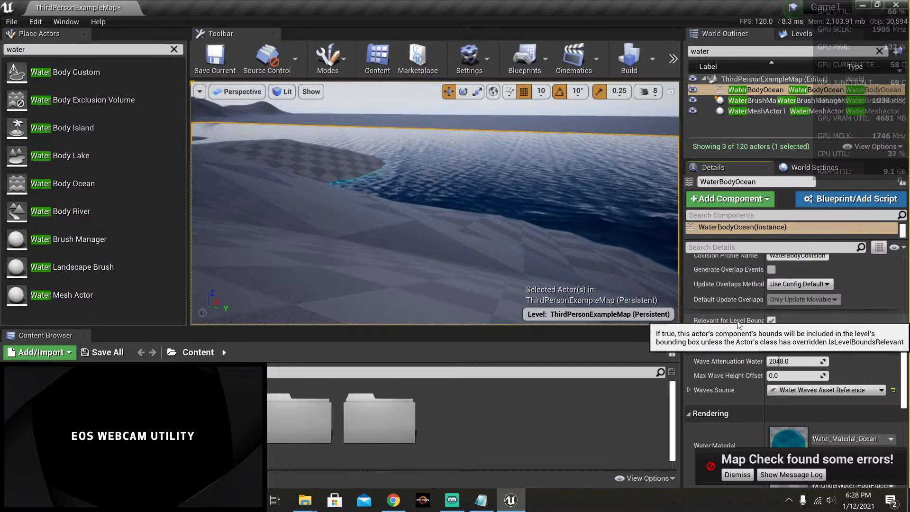
scroll(737, 324, down, 5)
scroll(738, 330, down, 5)
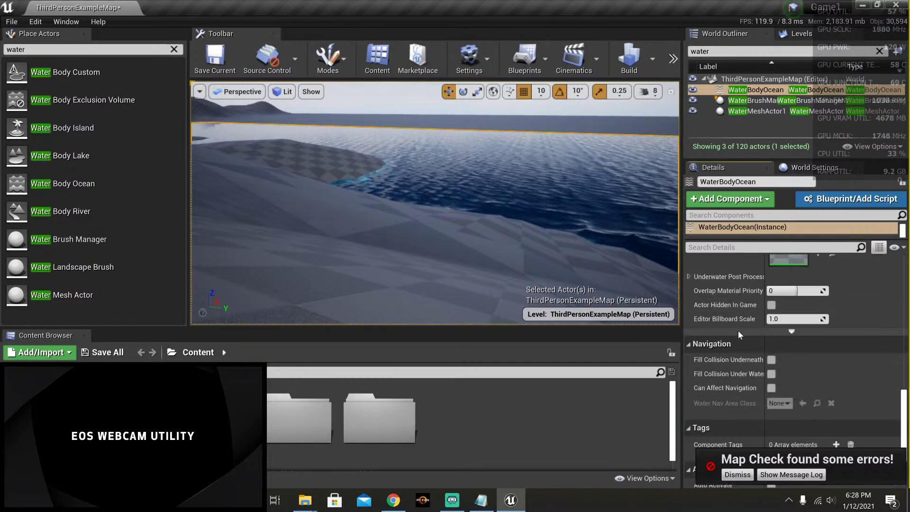
Step: Review the WaterBrushManager's properties from its render targets through the debug options to the heightmap and weightmap settings
scroll(737, 331, down, 3)
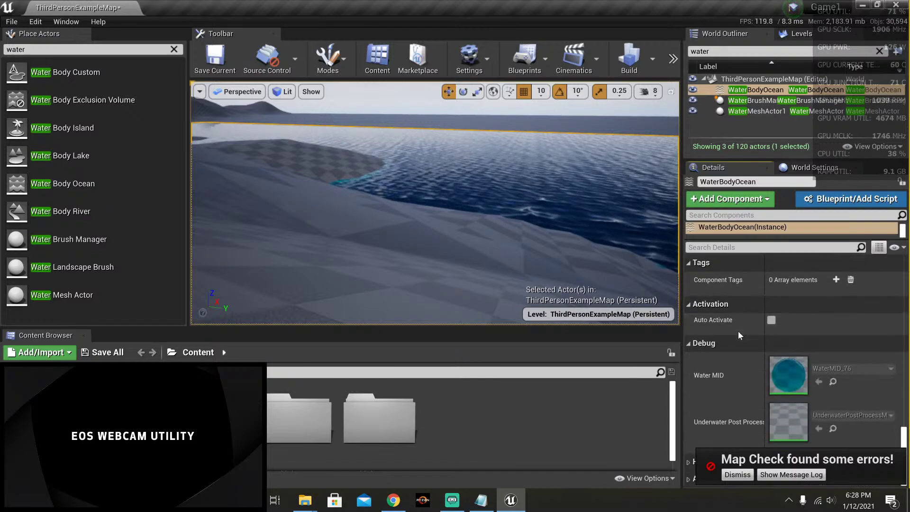
click(755, 100)
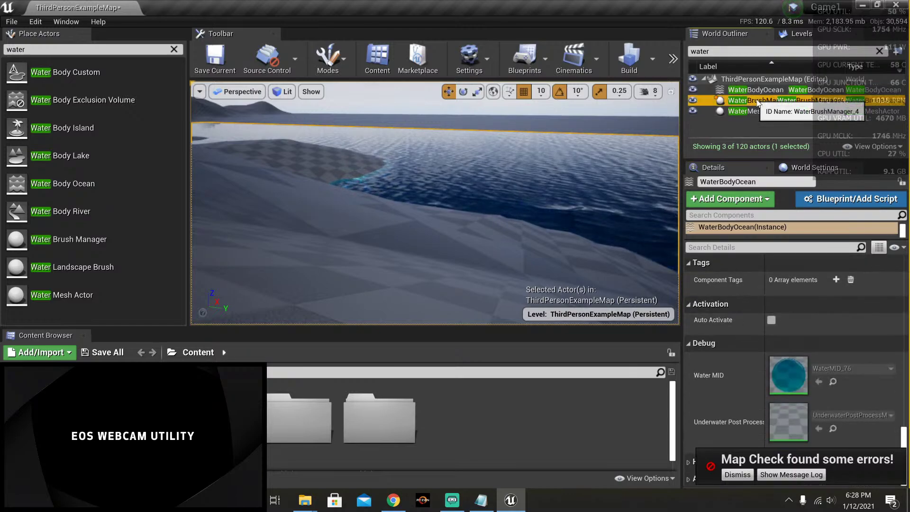
scroll(715, 337, down, 8)
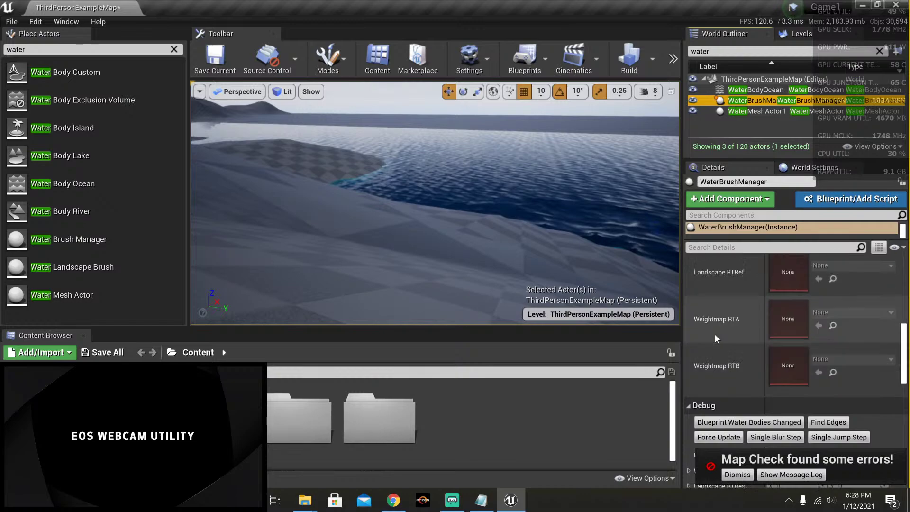
scroll(717, 334, up, 3)
scroll(717, 334, down, 6)
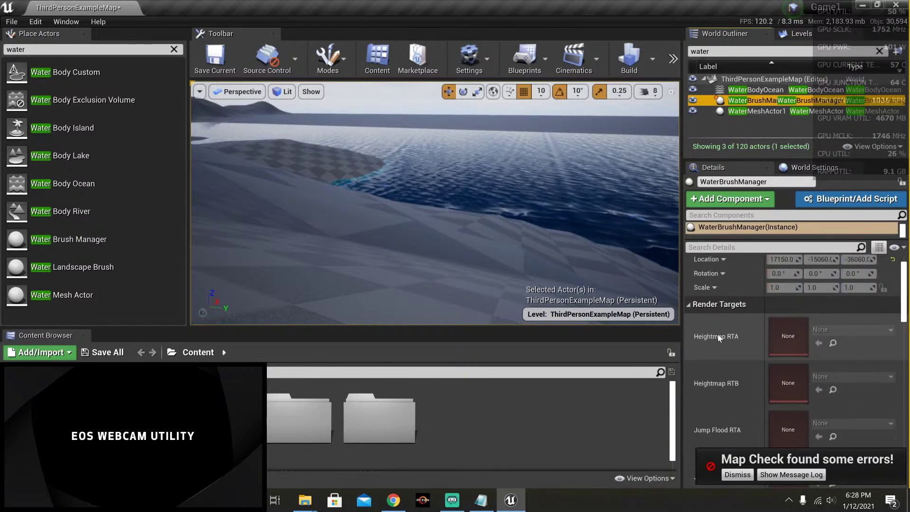
scroll(720, 337, down, 6)
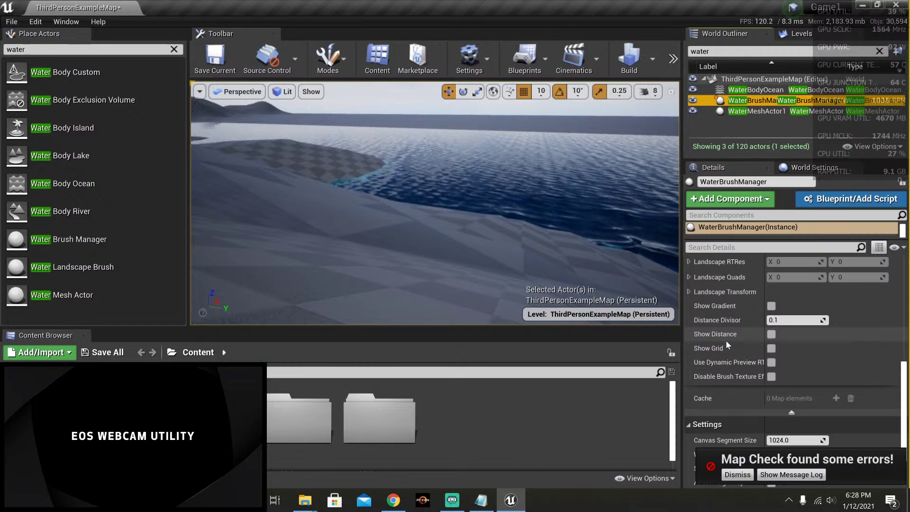
scroll(726, 339, down, 2)
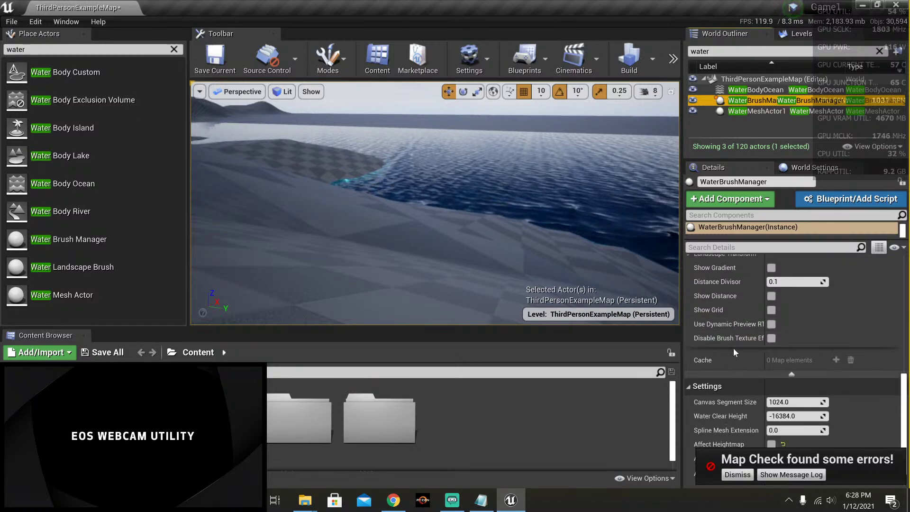
scroll(734, 349, down, 2)
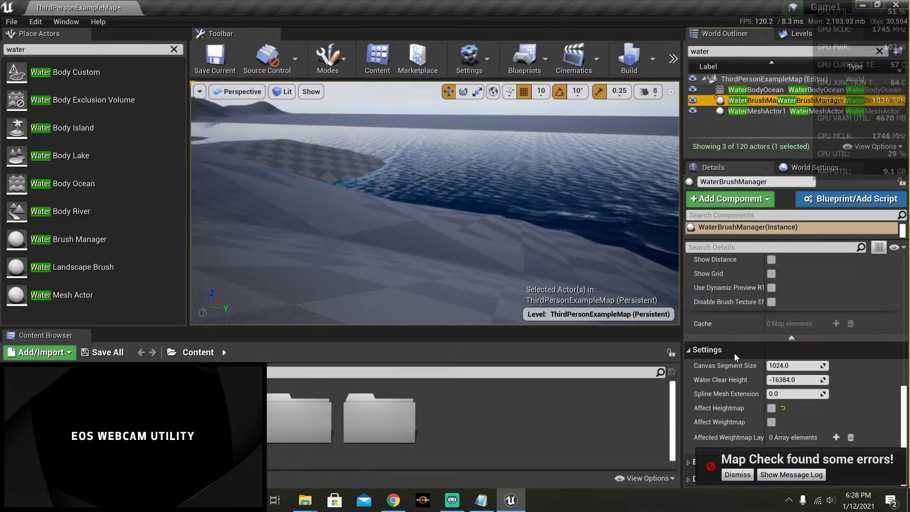
Step: Select WaterMeshActor1, search the project content for "water", and assign M_Water_Ocean as the actor's Far Distance Material
click(744, 110)
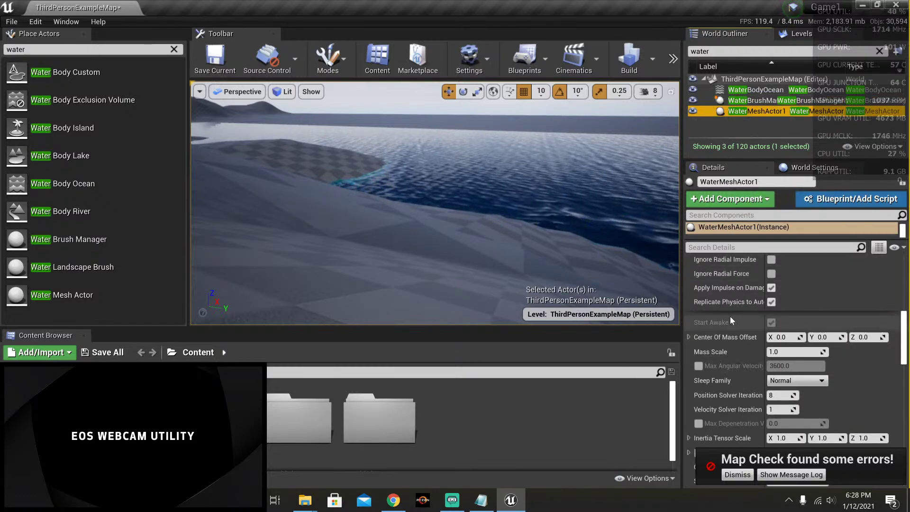
scroll(729, 316, up, 2)
scroll(729, 317, up, 5)
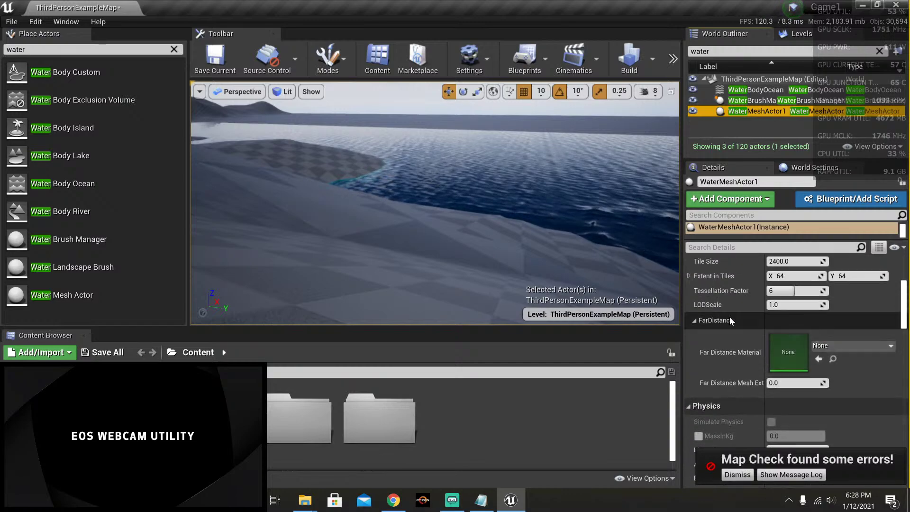
scroll(729, 316, down, 2)
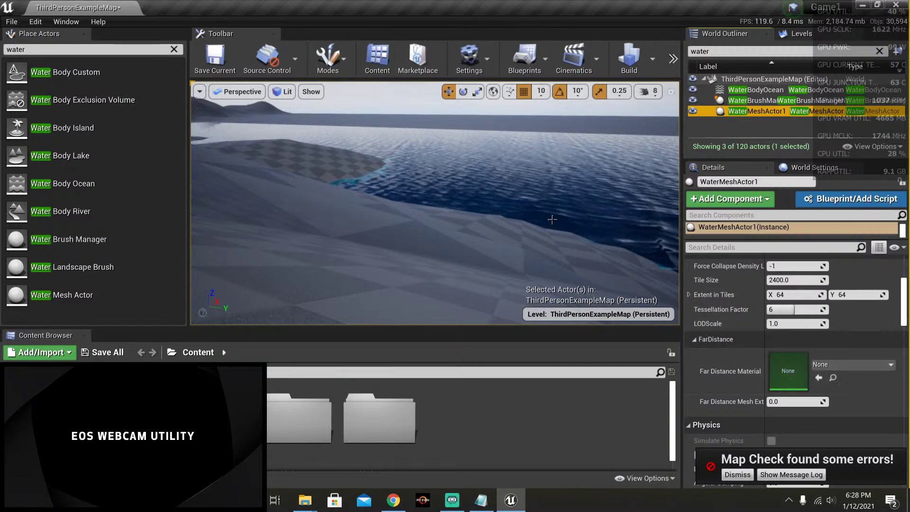
right_drag(401, 169, 493, 171)
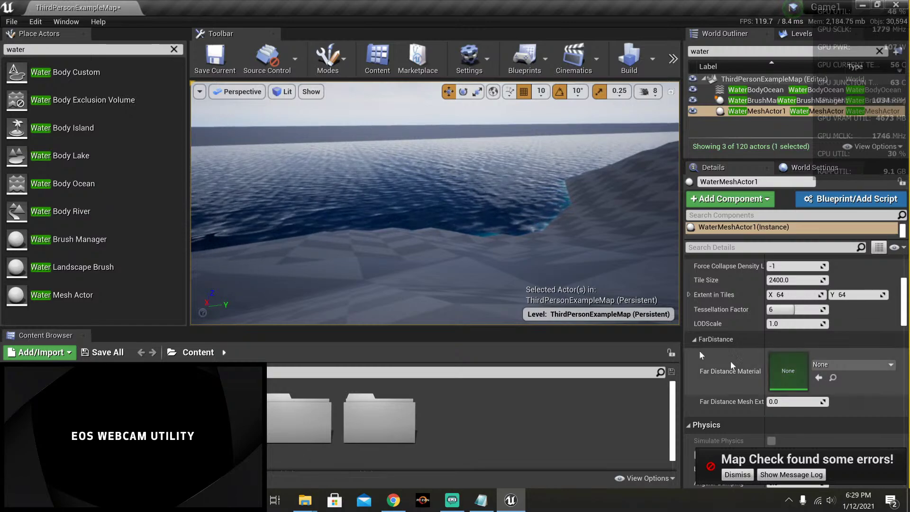
right_drag(427, 227, 410, 257)
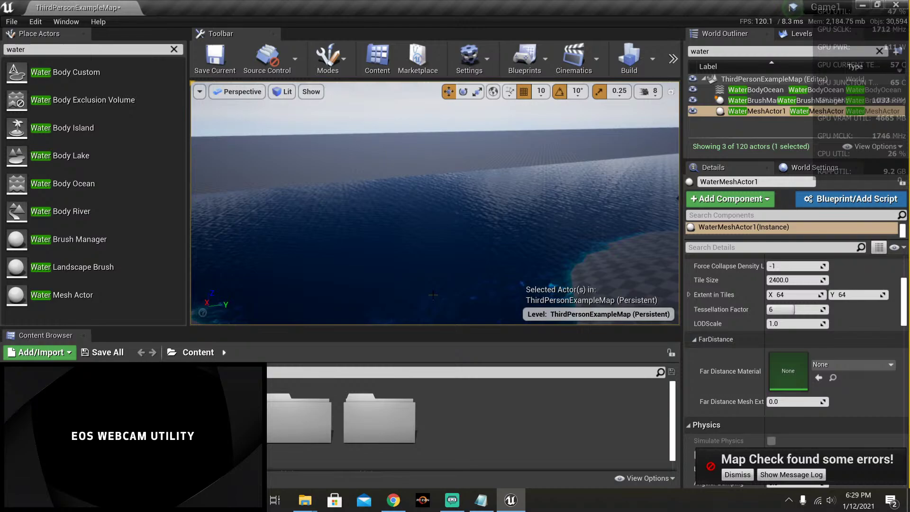
right_drag(433, 294, 398, 260)
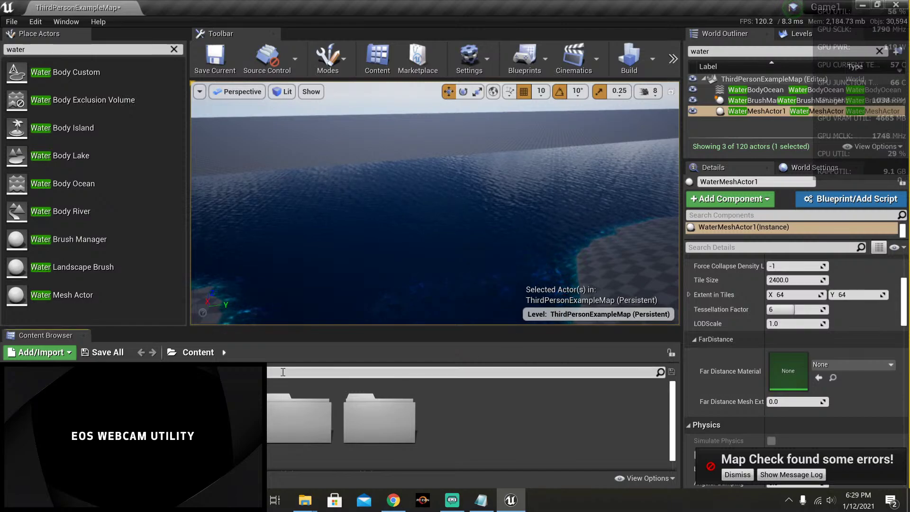
click(282, 376)
text(water)
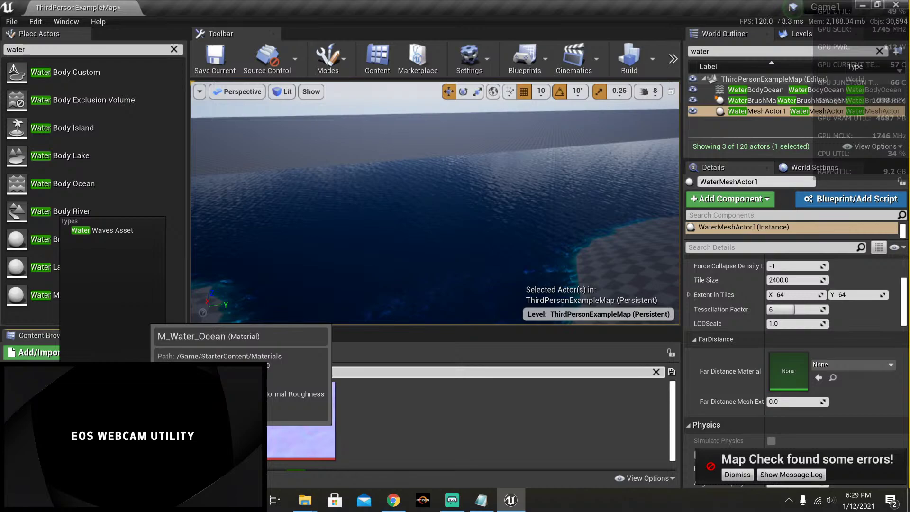
drag(303, 417, 799, 369)
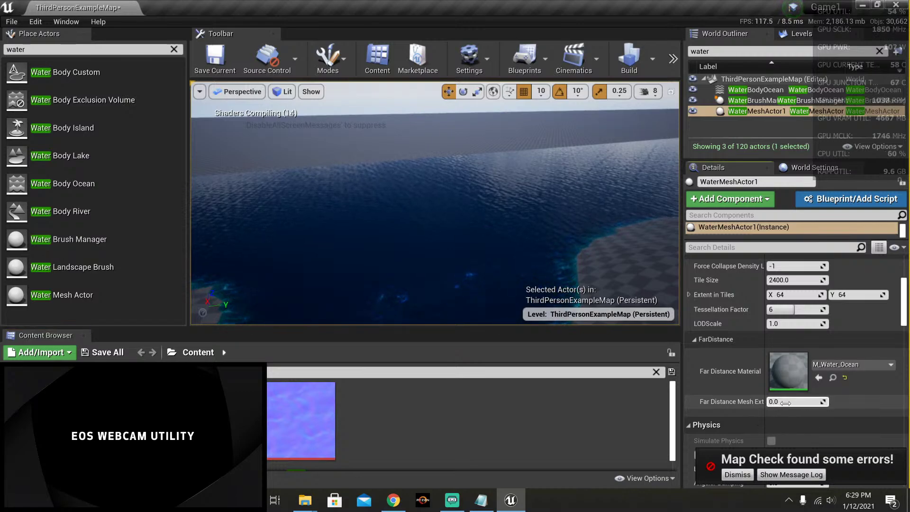
Step: Raise WaterMeshActor1's Far Distance Mesh Extent to about 231517 and inspect the ocean out to the horizon
drag(797, 401, 834, 401)
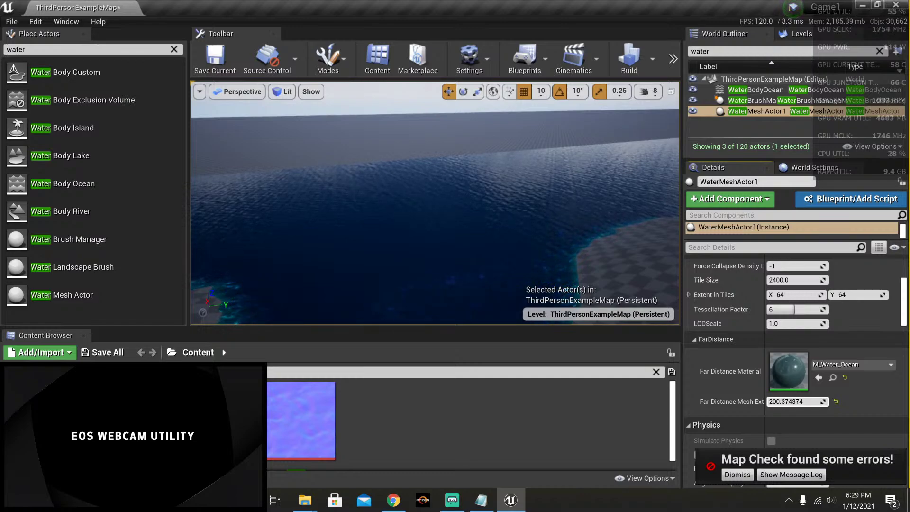
drag(834, 401, 905, 401)
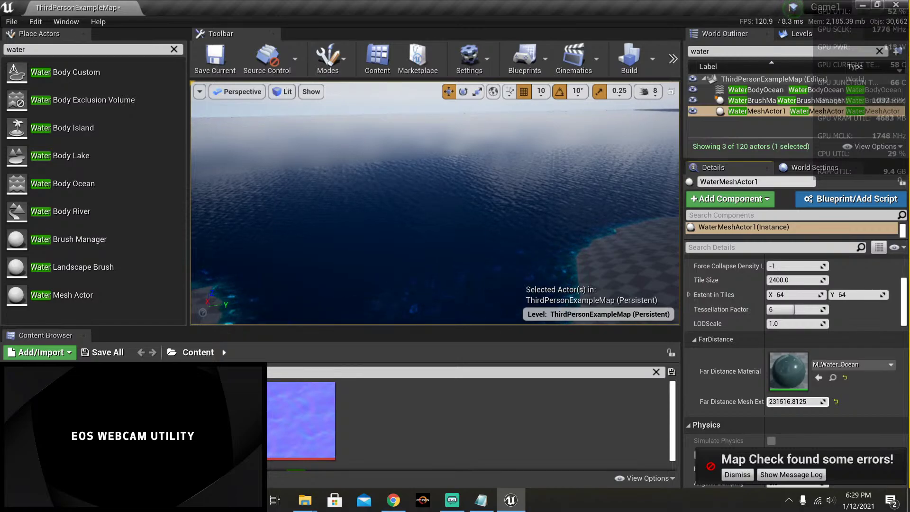
mouse_move(377, 217)
right_down()
mouse_move(384, 249)
mouse_move(375, 200)
right_up()
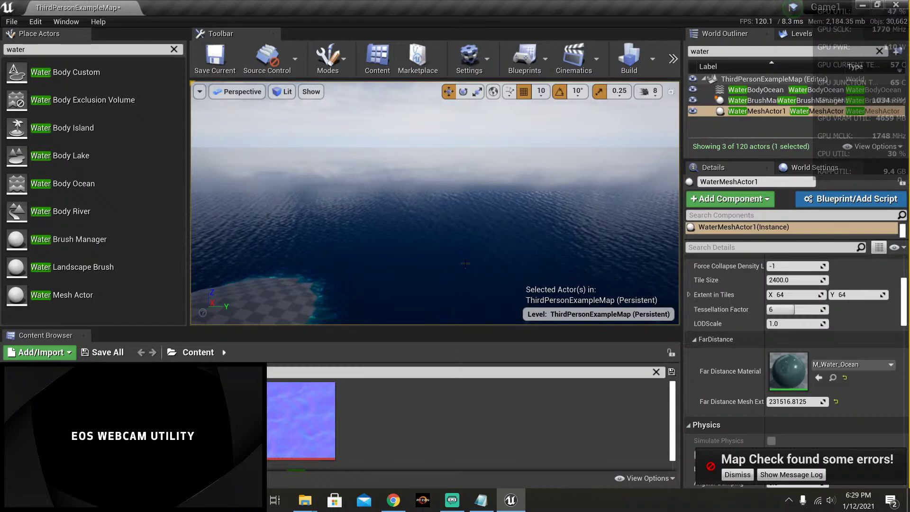
right_drag(465, 263, 409, 205)
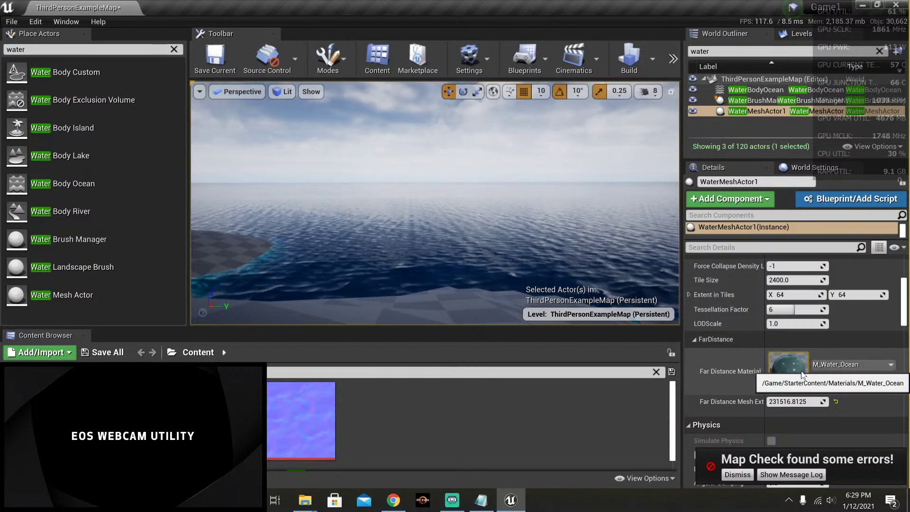
Step: Open the M_Water_Ocean material and examine its node graph, focusing on the Large Scale Tiling group
double_click(797, 372)
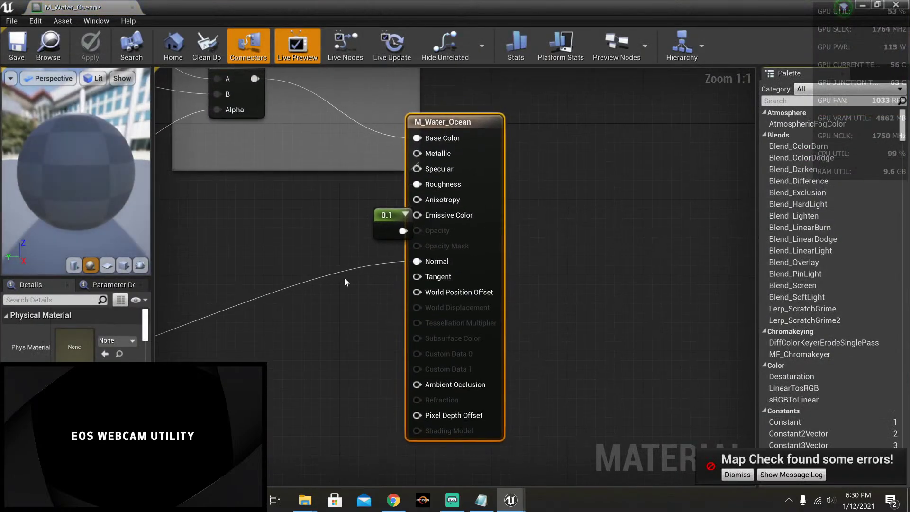
scroll(344, 279, down, 8)
key(Home)
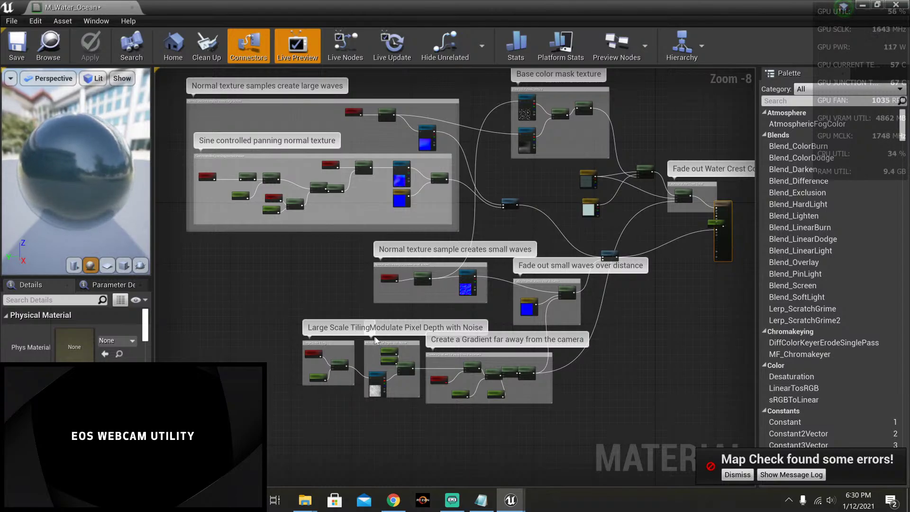
scroll(332, 365, up, 8)
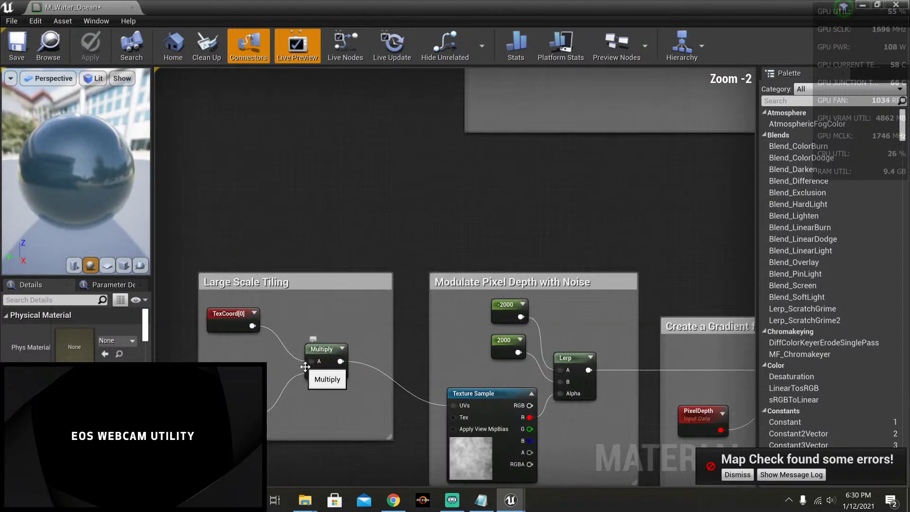
right_drag(277, 368, 333, 334)
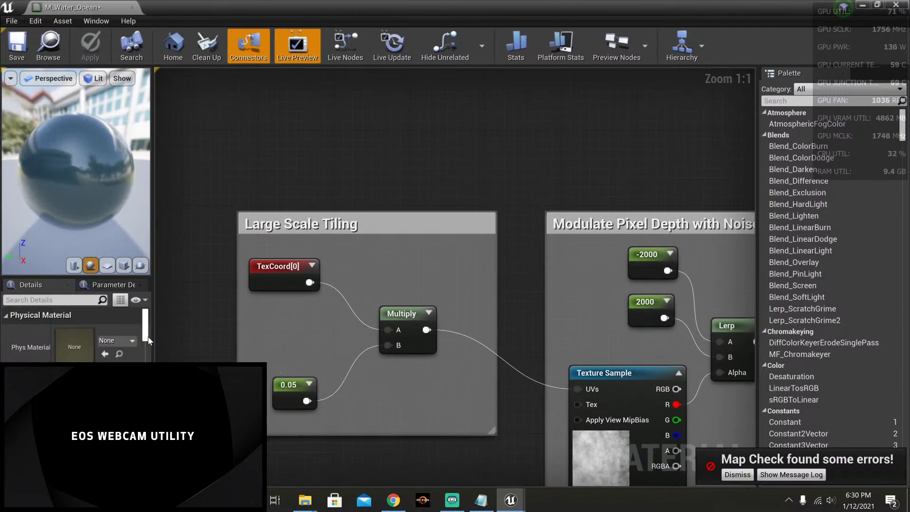
Step: Review M_Water_Ocean's material properties and its parameter defaults for noise speed and water colours
drag(145, 329, 145, 394)
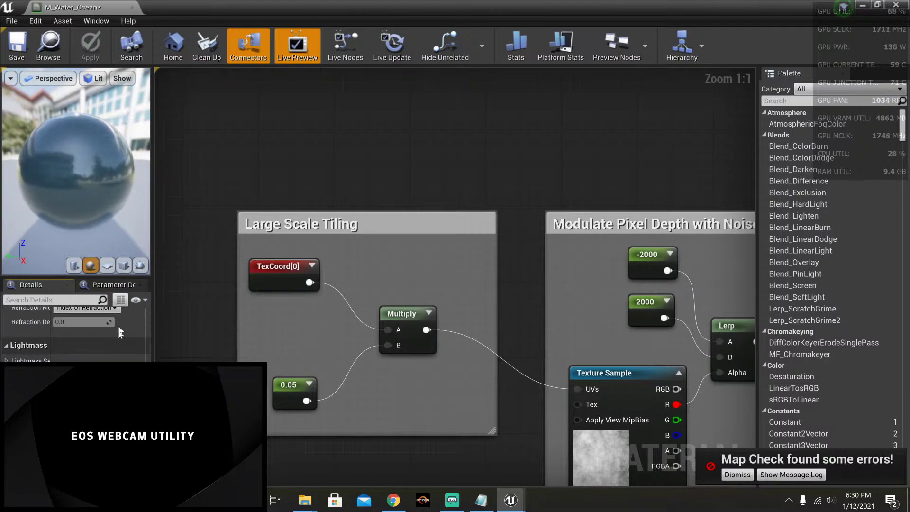
click(112, 284)
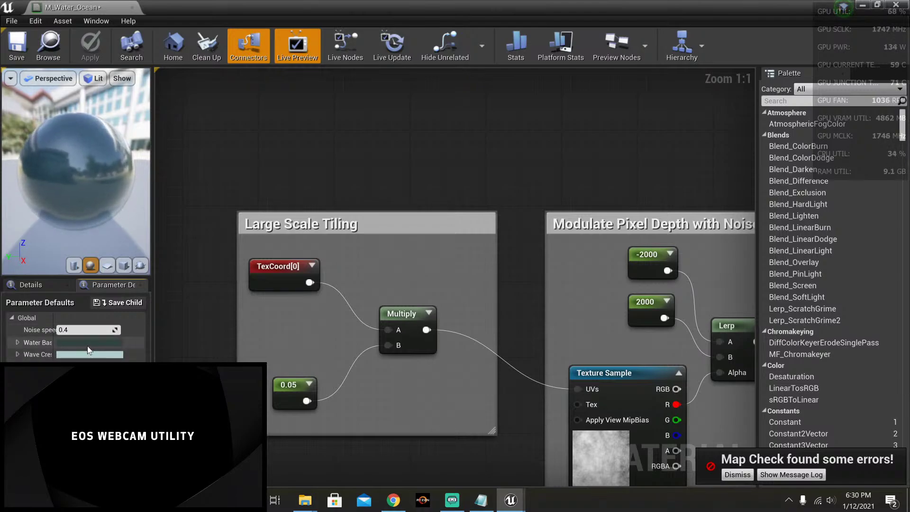
click(44, 288)
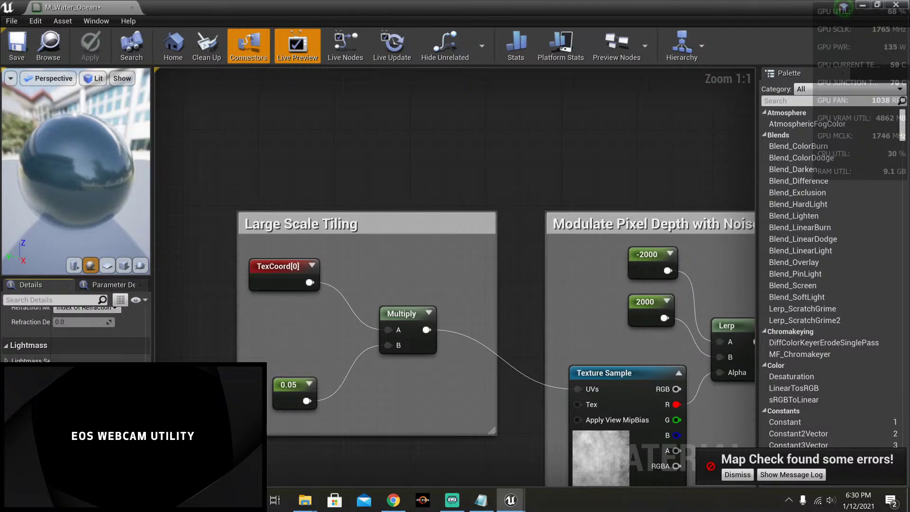
scroll(122, 346, up, 5)
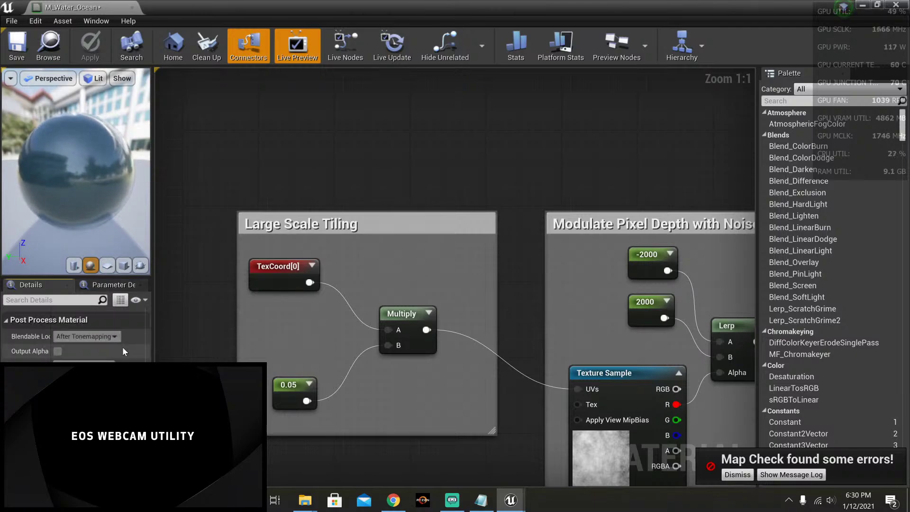
scroll(123, 345, up, 8)
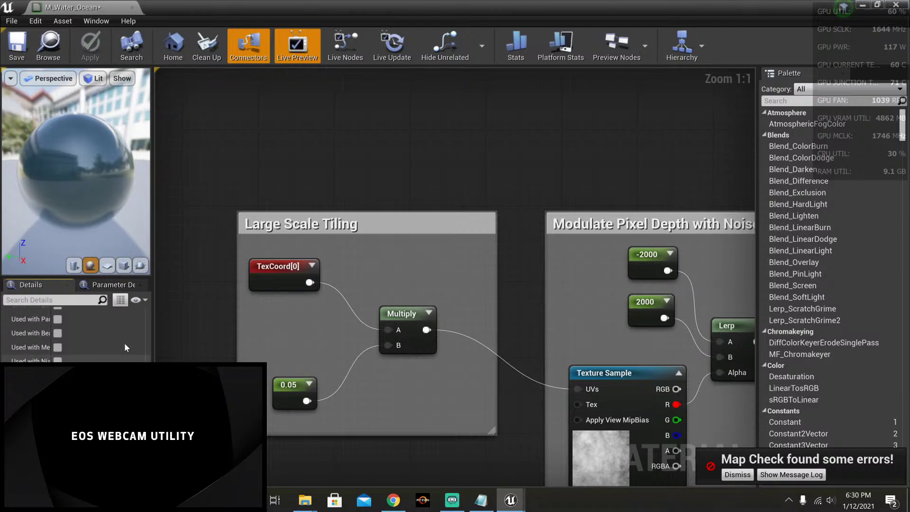
scroll(125, 343, up, 10)
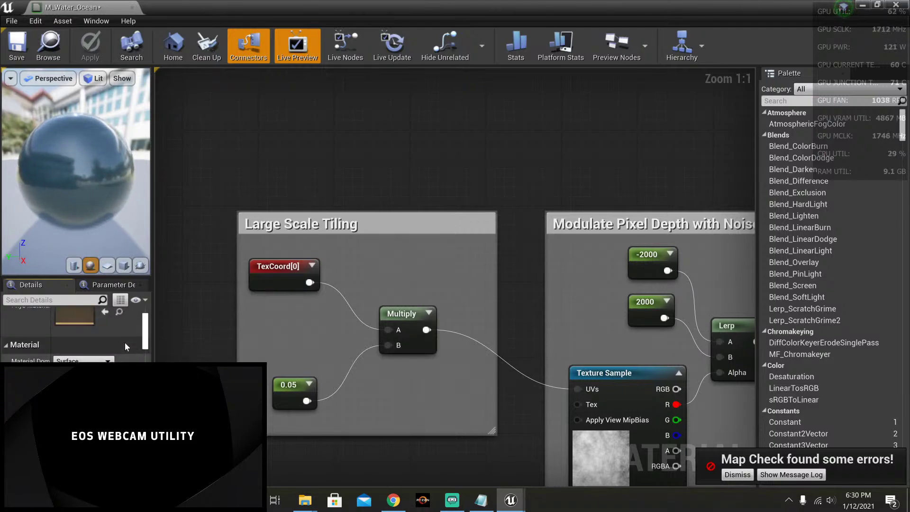
scroll(124, 342, up, 4)
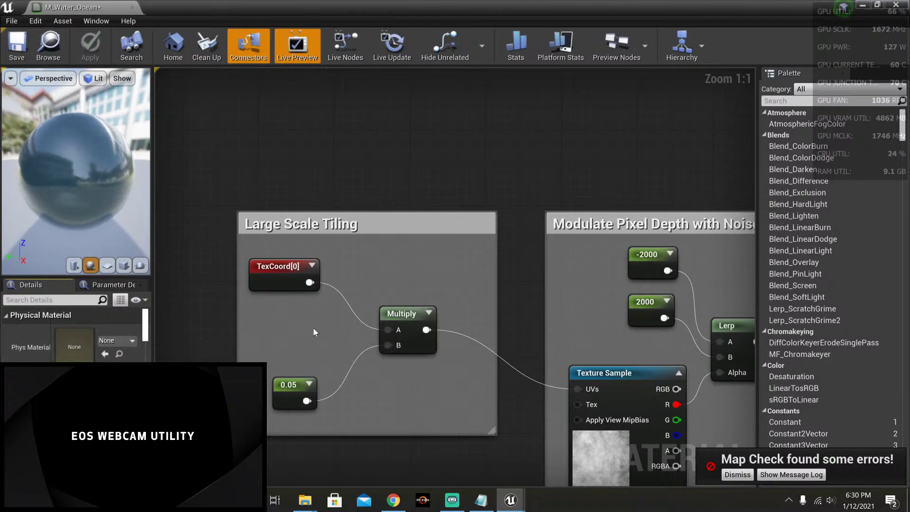
Step: Examine the small-wave normal texture nodes and the "Fade out small waves over distance" group in the material graph
scroll(476, 328, down, 5)
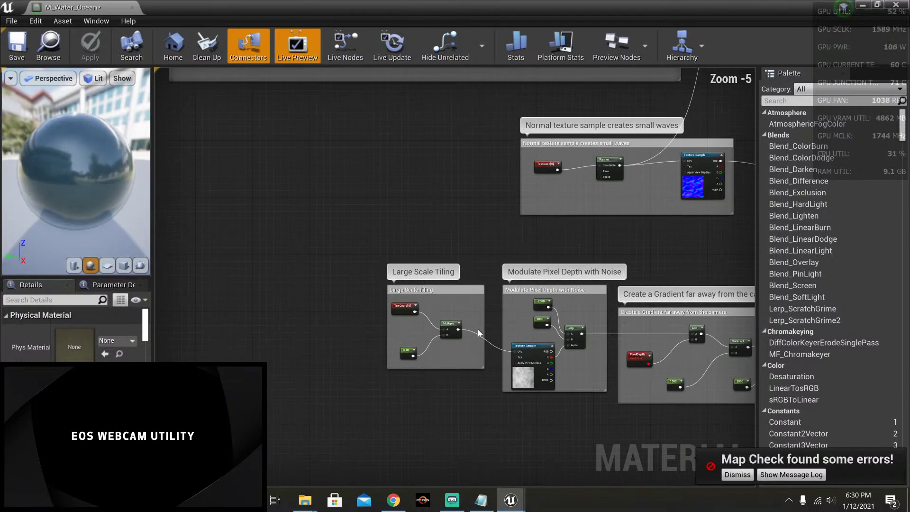
right_drag(659, 236, 495, 352)
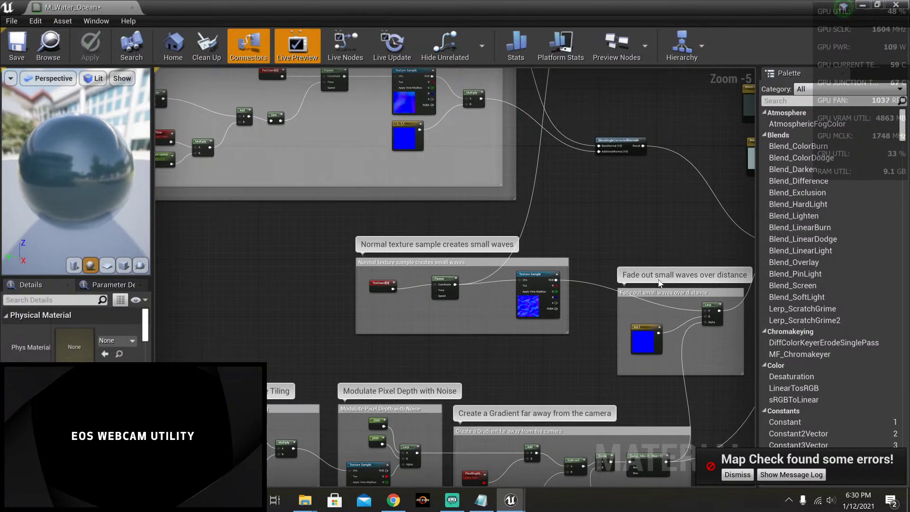
right_drag(533, 389, 481, 330)
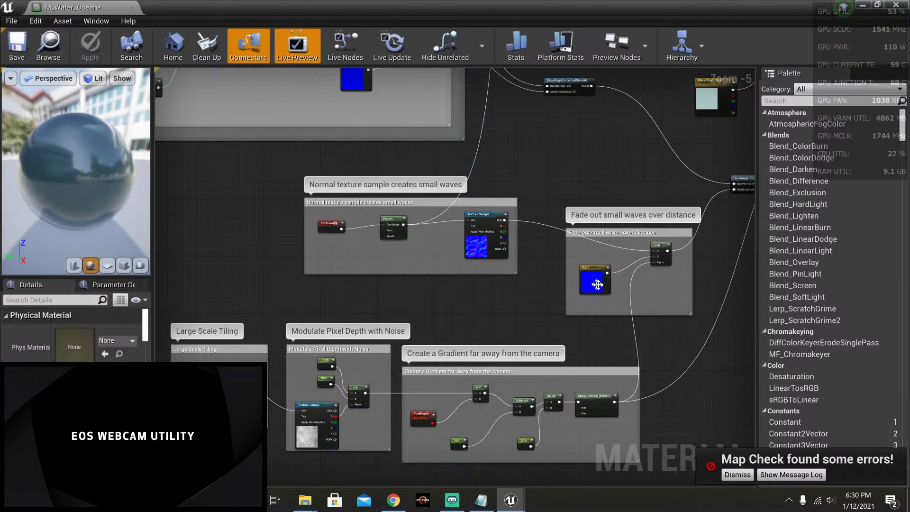
scroll(638, 263, up, 5)
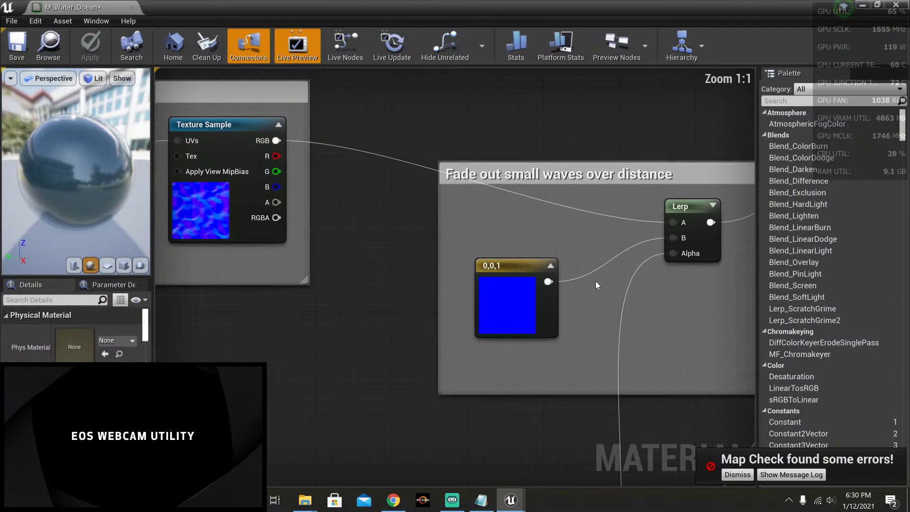
scroll(595, 280, down, 1)
scroll(595, 280, up, 1)
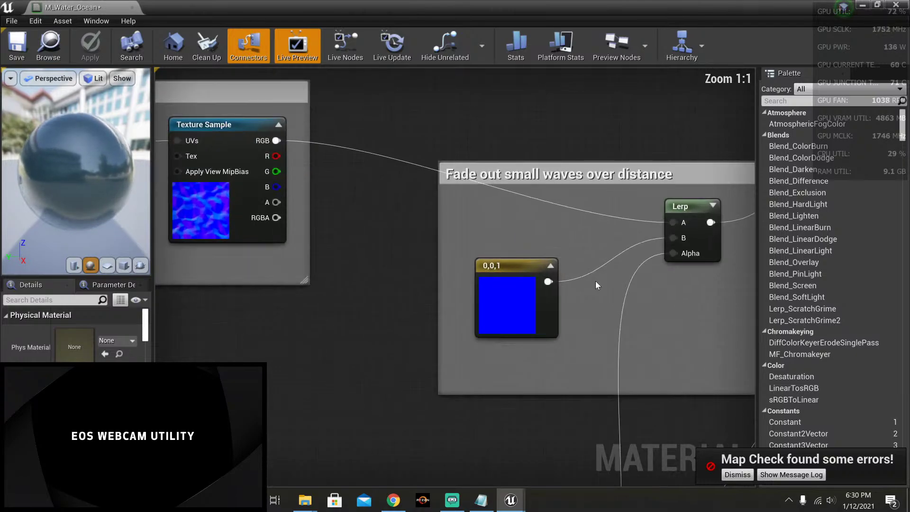
Step: Examine the "Fade out small waves over distance" group and how it connects to the rest of the material graph
right_drag(595, 280, 459, 282)
scroll(468, 294, down, 10)
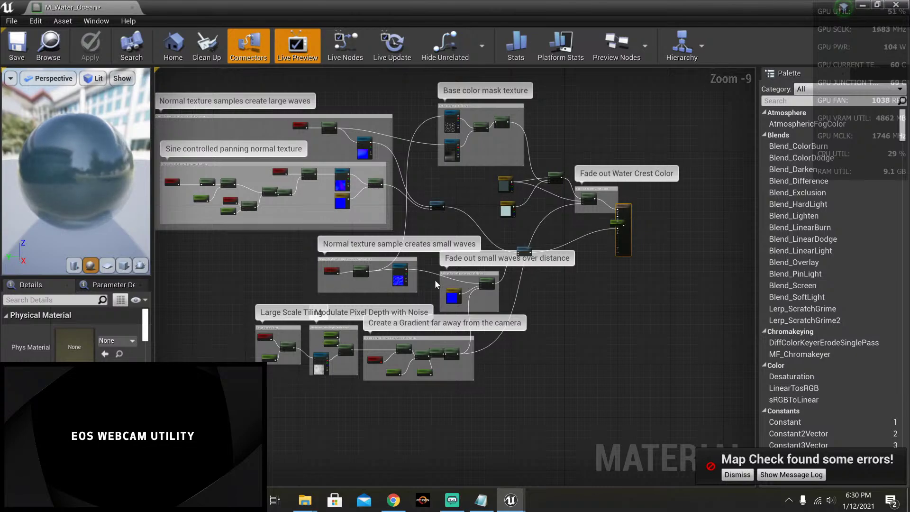
scroll(475, 295, up, 10)
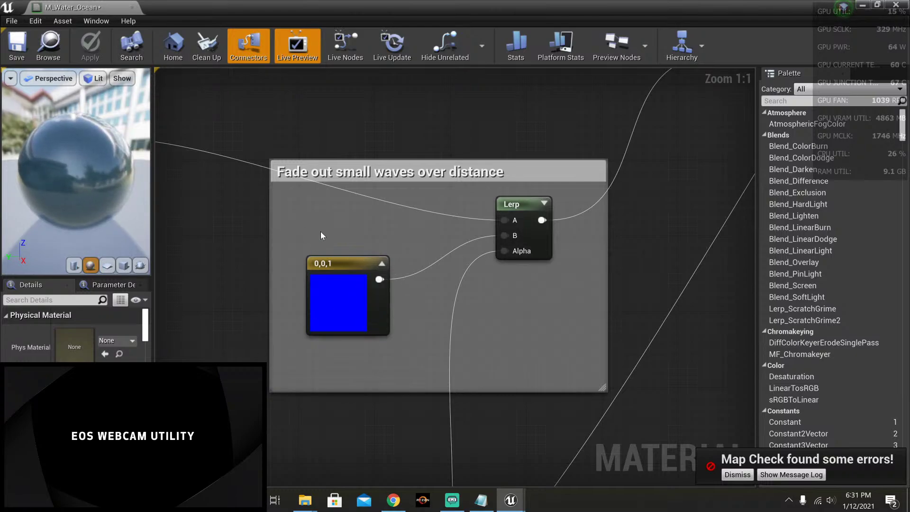
scroll(309, 234, down, 8)
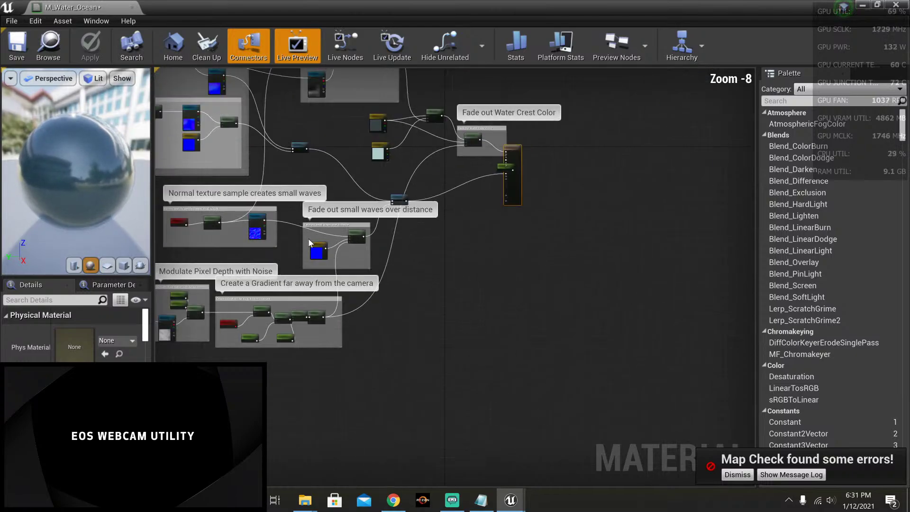
right_drag(261, 255, 341, 258)
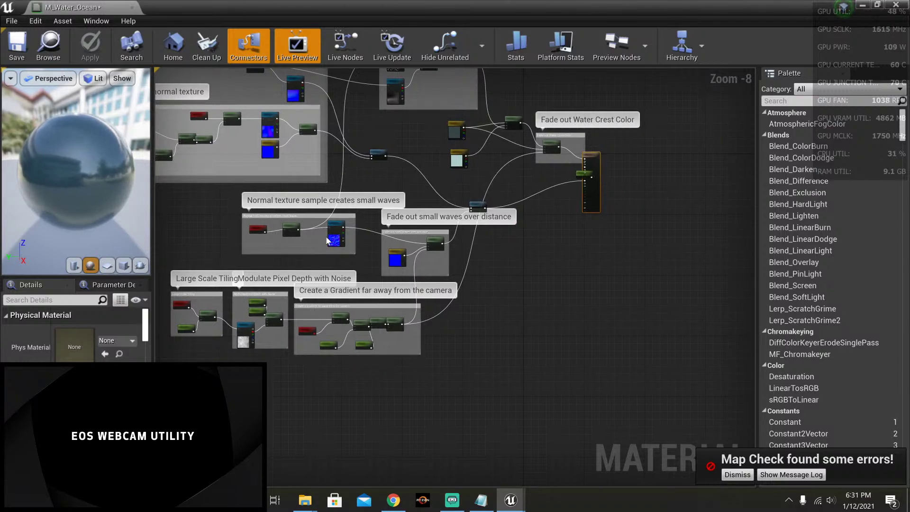
right_drag(377, 268, 502, 347)
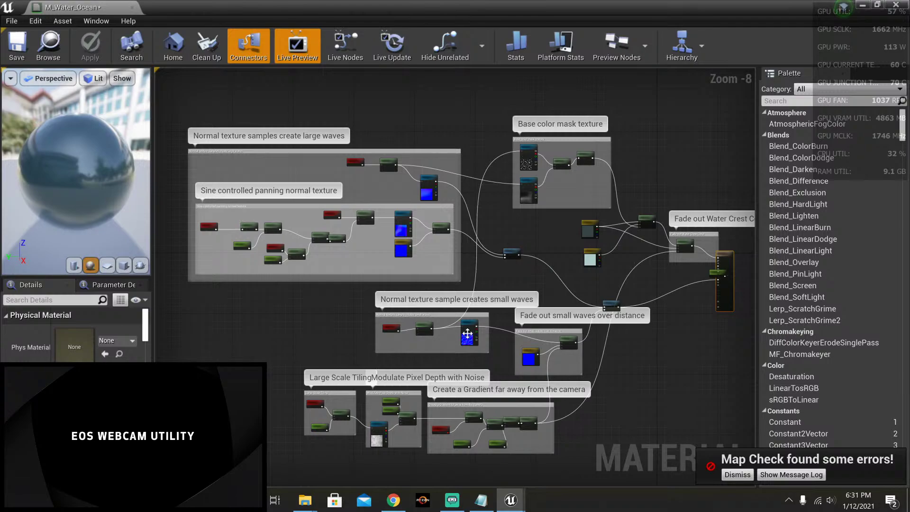
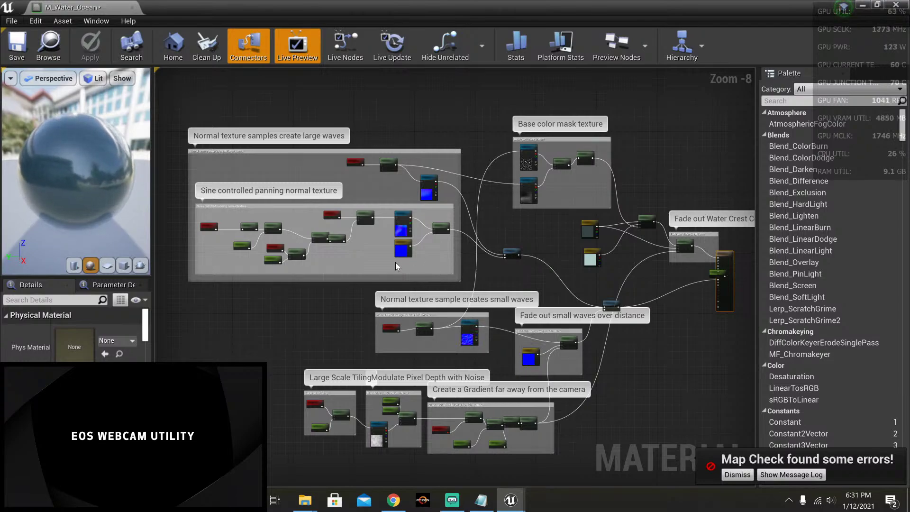
Step: Examine the large-wave normal texture samples and the "Base color mask texture" group in the material graph
scroll(378, 231, up, 1)
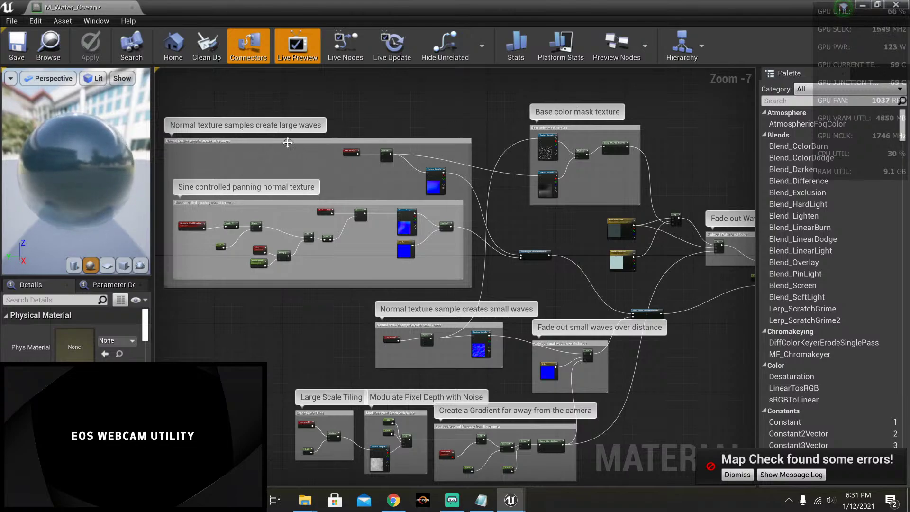
scroll(384, 183, up, 6)
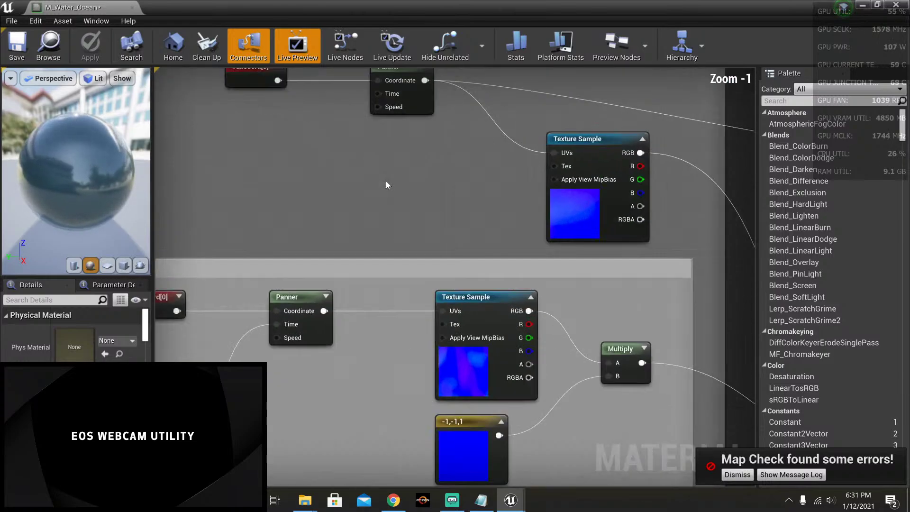
right_drag(490, 197, 464, 288)
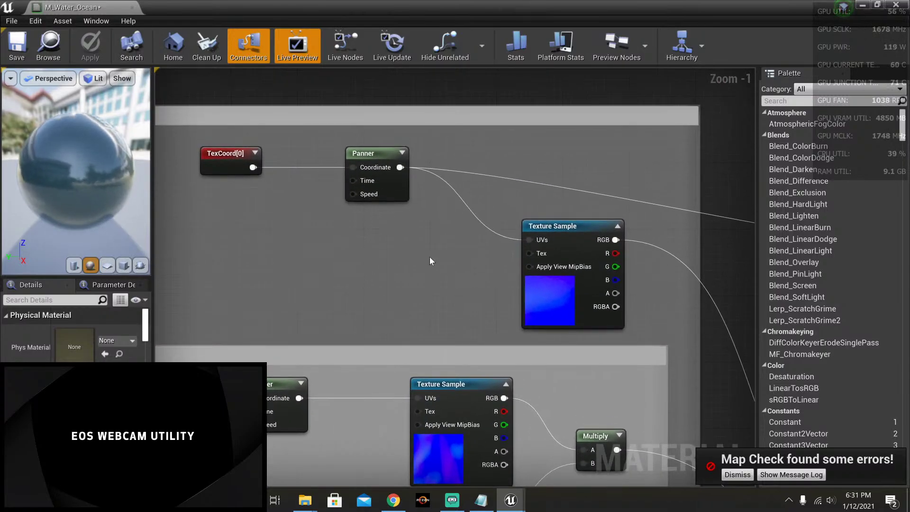
scroll(429, 257, down, 9)
scroll(570, 273, up, 4)
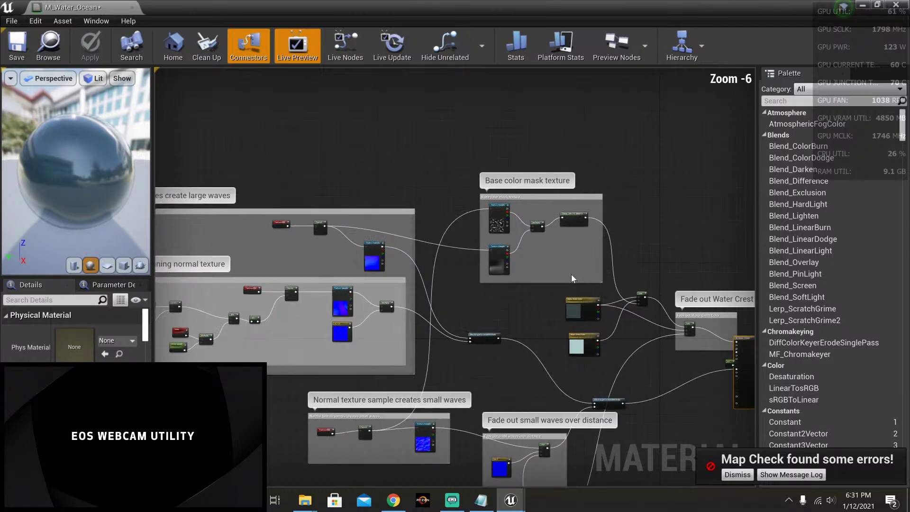
scroll(571, 277, up, 4)
right_drag(498, 237, 481, 328)
scroll(512, 339, down, 6)
scroll(492, 310, up, 8)
scroll(482, 328, down, 6)
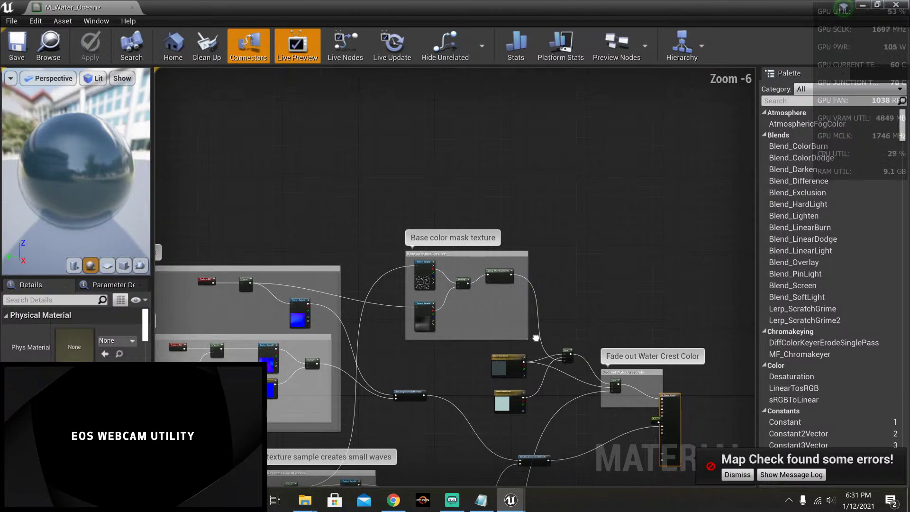
right_drag(536, 338, 458, 229)
Step: Examine the "Create a Gradient far away from the camera" group, following its nodes from PixelDepth through Add, Subtract and Divide to Clamp
right_drag(540, 282, 725, 177)
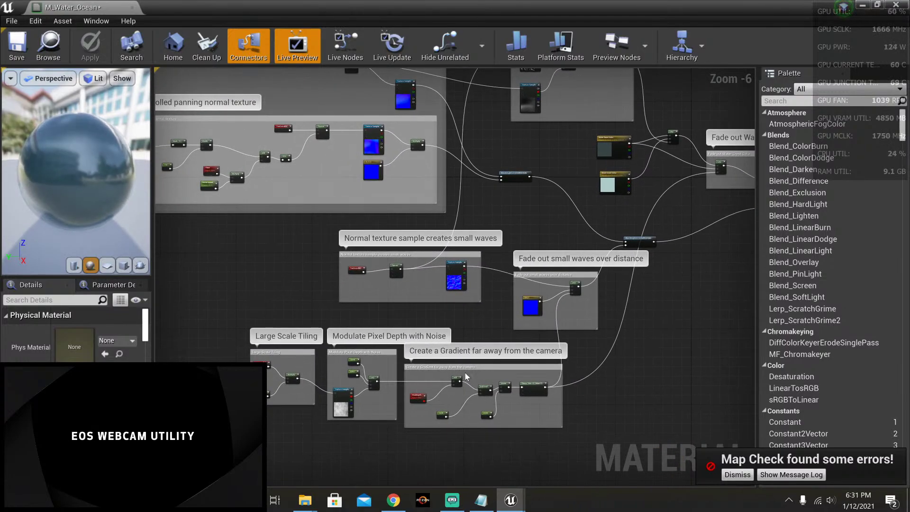
right_drag(514, 408, 521, 357)
scroll(521, 357, up, 4)
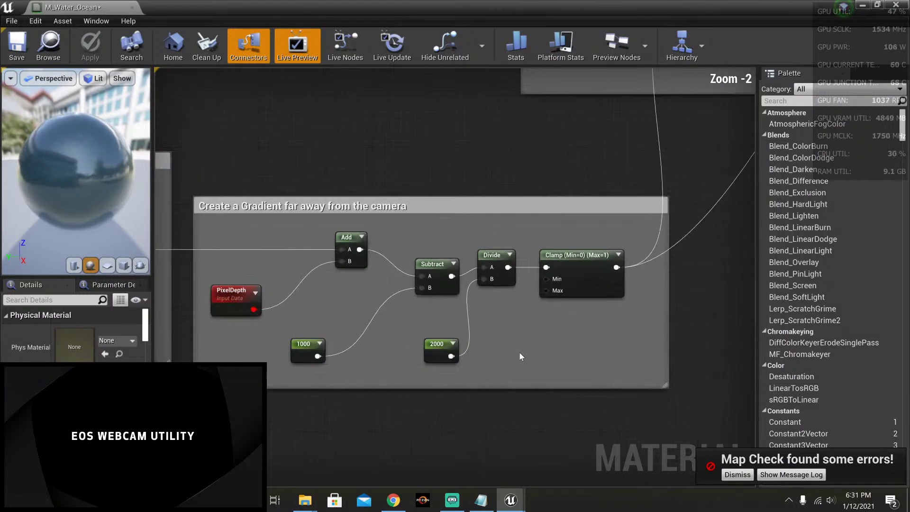
right_drag(364, 303, 410, 305)
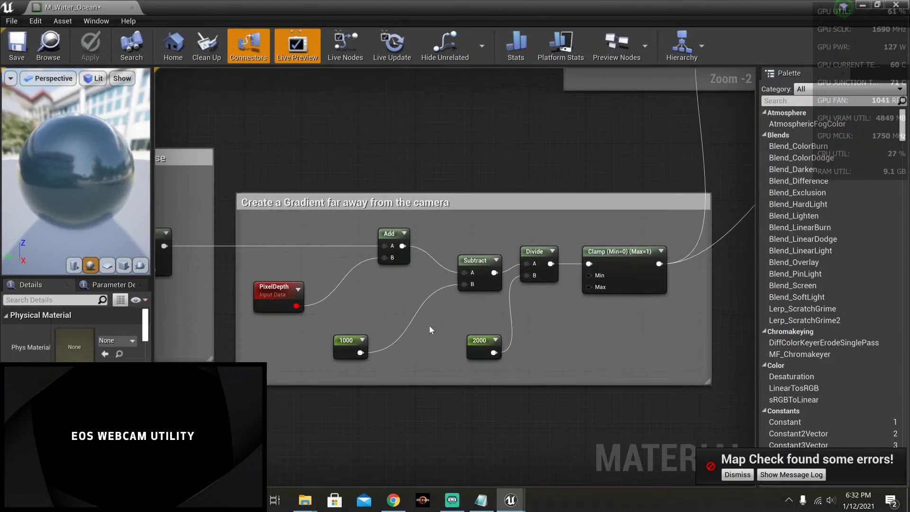
scroll(430, 329, up, 2)
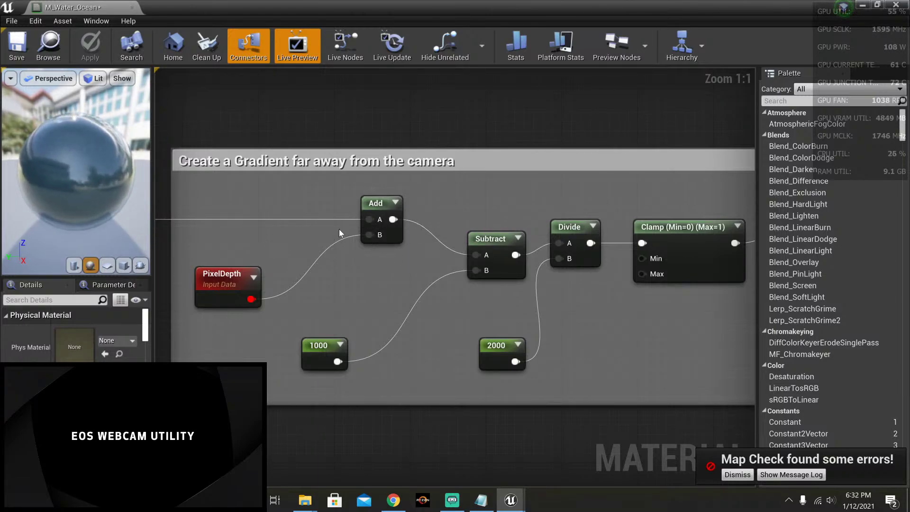
right_drag(307, 236, 675, 247)
right_drag(476, 277, 352, 278)
right_drag(642, 285, 368, 266)
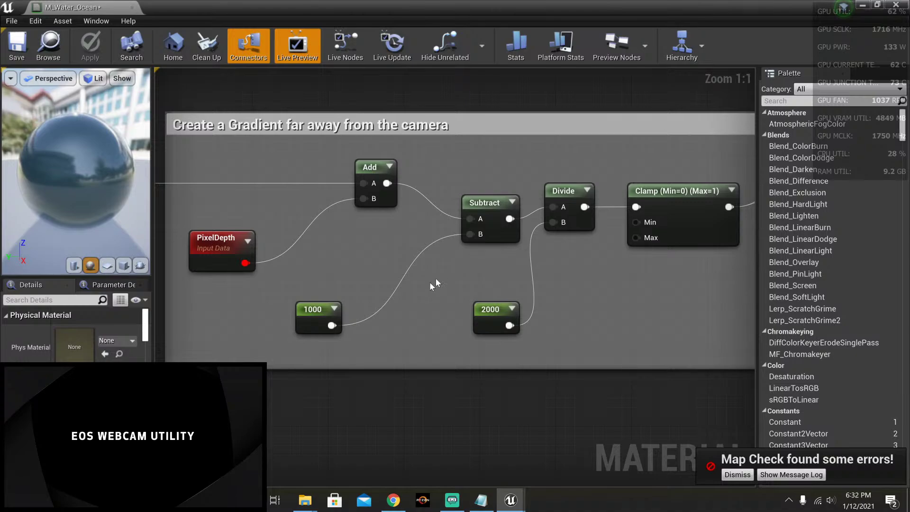
right_drag(479, 281, 440, 283)
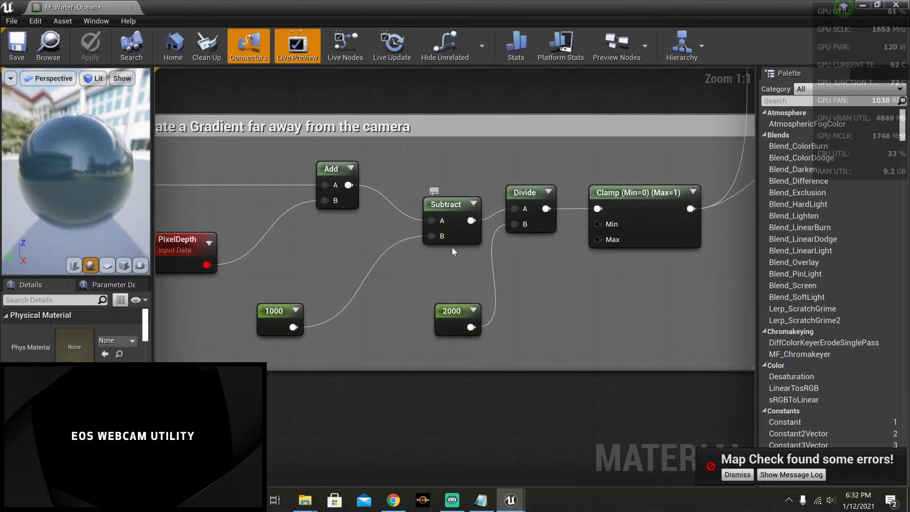
right_drag(611, 293, 510, 326)
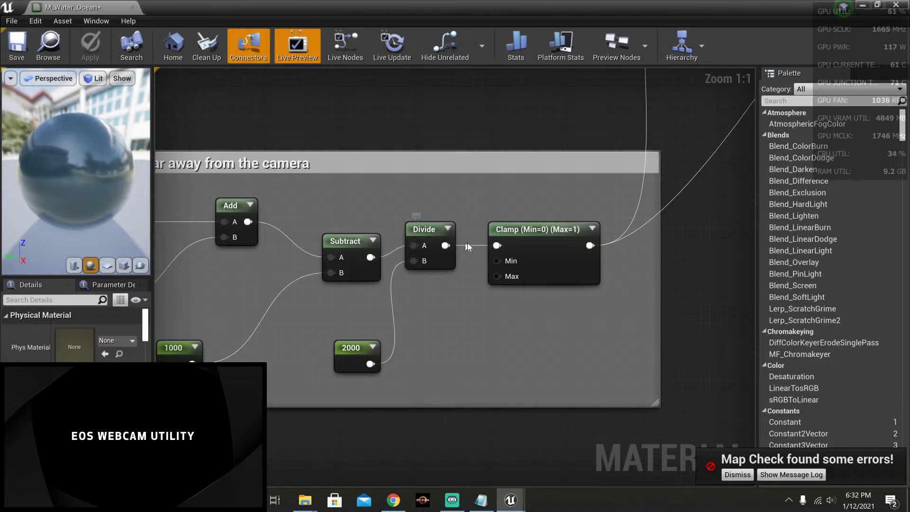
right_drag(655, 260, 438, 351)
Step: Review the whole M_Water_Ocean node graph and close the material editor
scroll(438, 352, down, 9)
right_drag(511, 250, 572, 330)
scroll(569, 317, up, 5)
scroll(493, 301, down, 6)
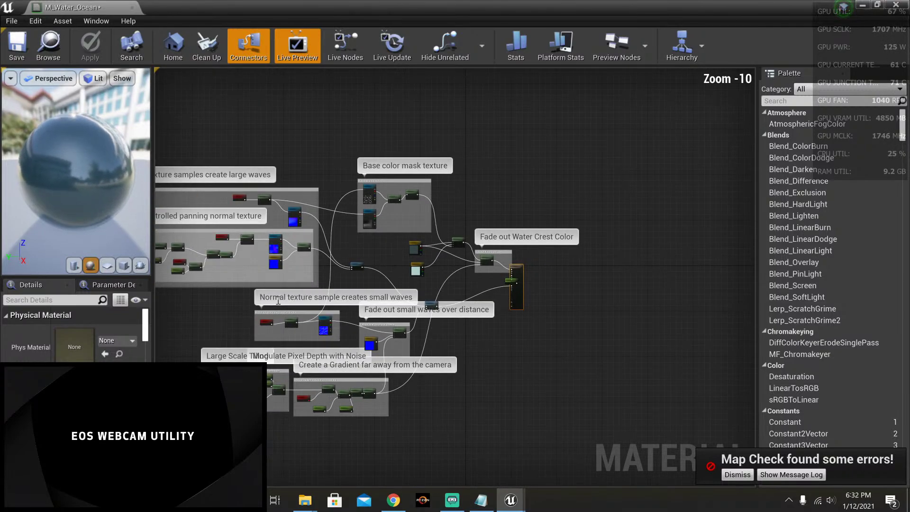
right_drag(198, 294, 305, 299)
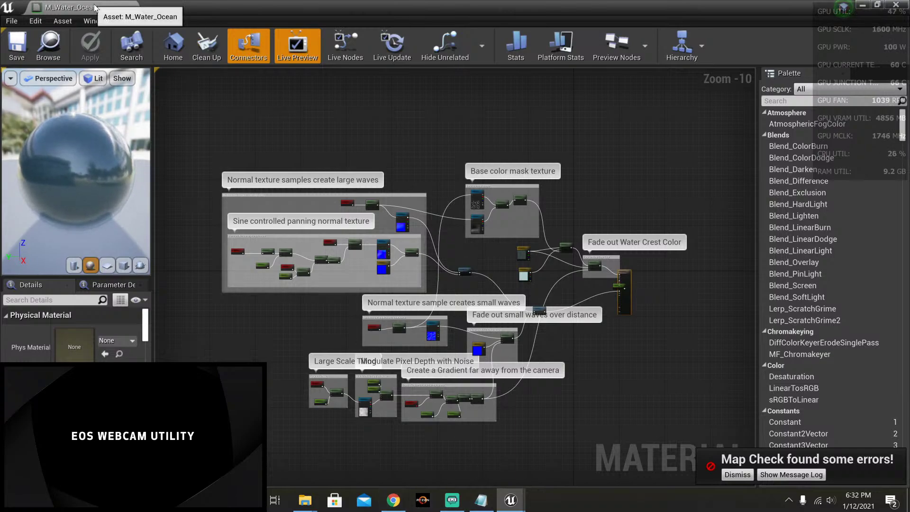
click(896, 5)
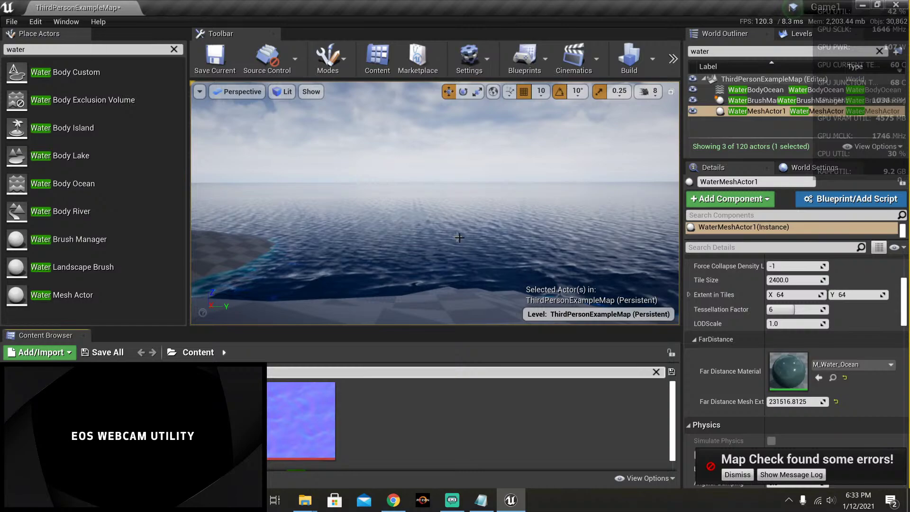
Step: Select the WaterBodyOcean actor in the level and review its terrain, wave and rendering settings
right_drag(447, 235, 408, 210)
click(408, 211)
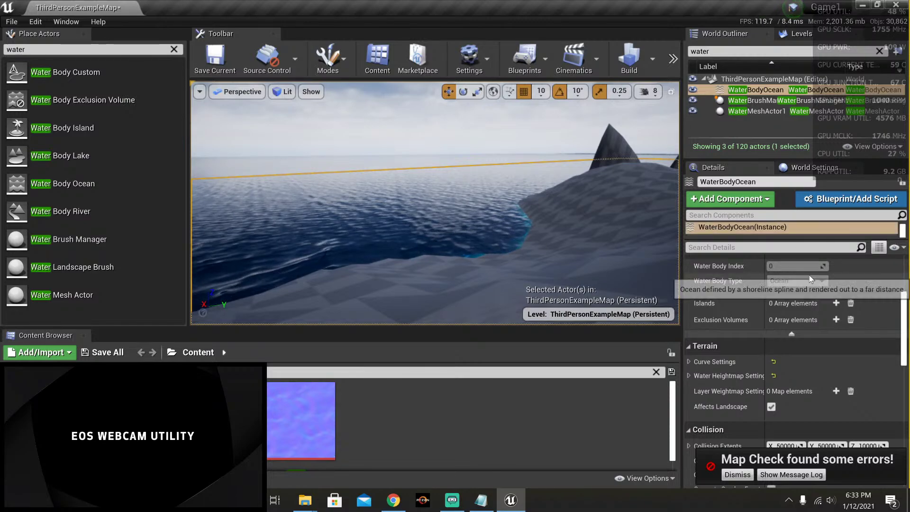
scroll(877, 270, down, 4)
scroll(879, 285, down, 5)
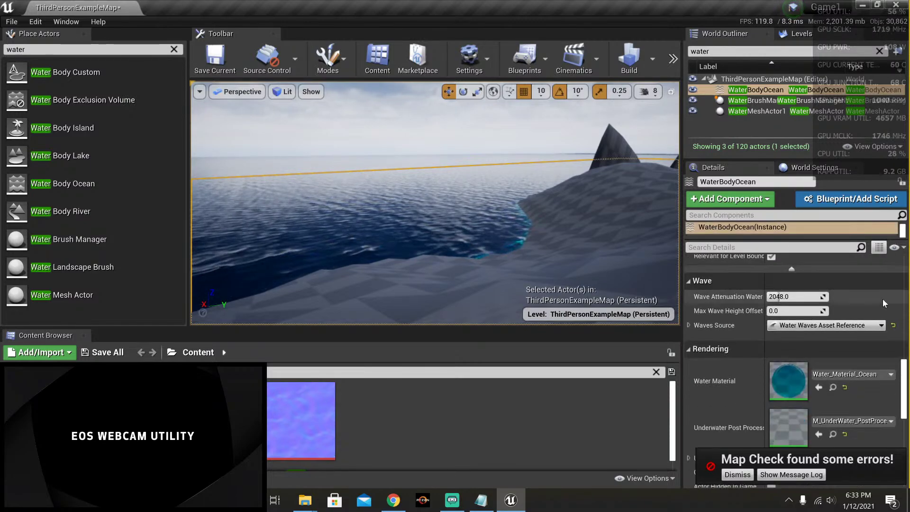
scroll(859, 341, down, 4)
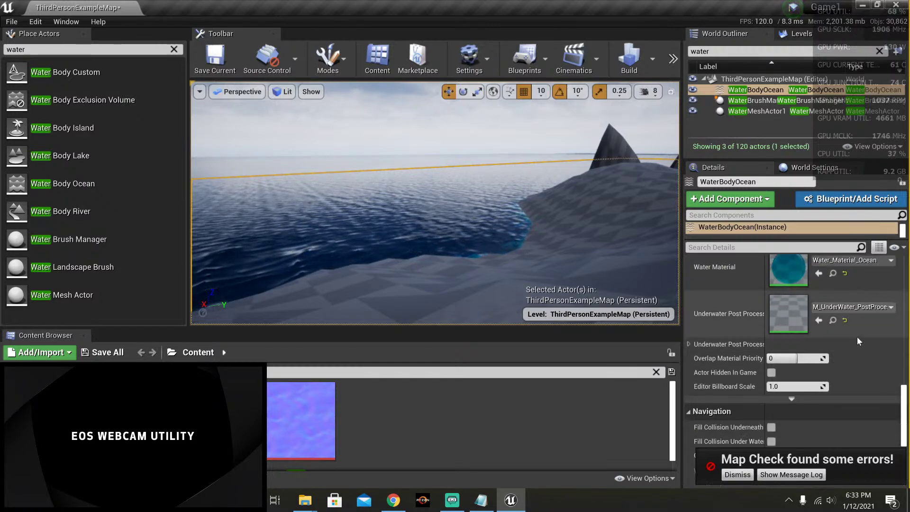
scroll(855, 313, up, 4)
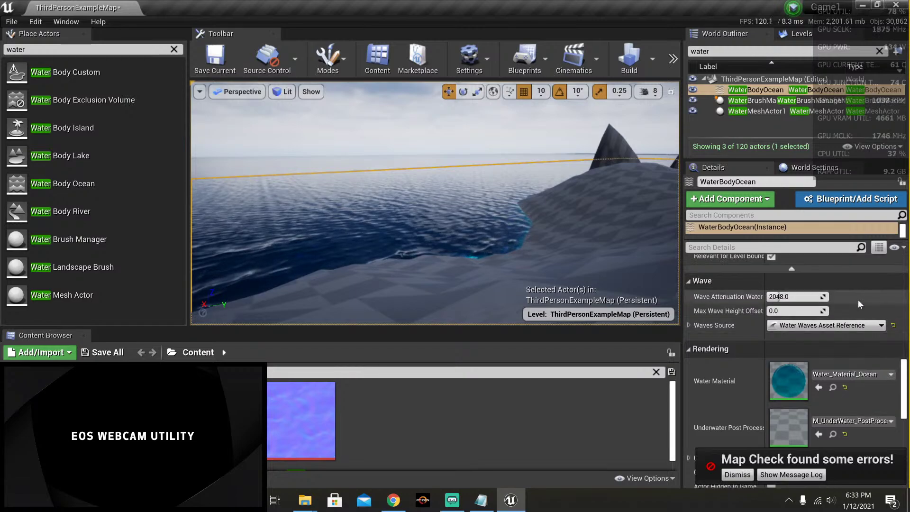
Step: Try Gerstner Water Waves as WaterBodyOcean's Waves Source, and switch it back to Water Waves Asset Reference
click(834, 325)
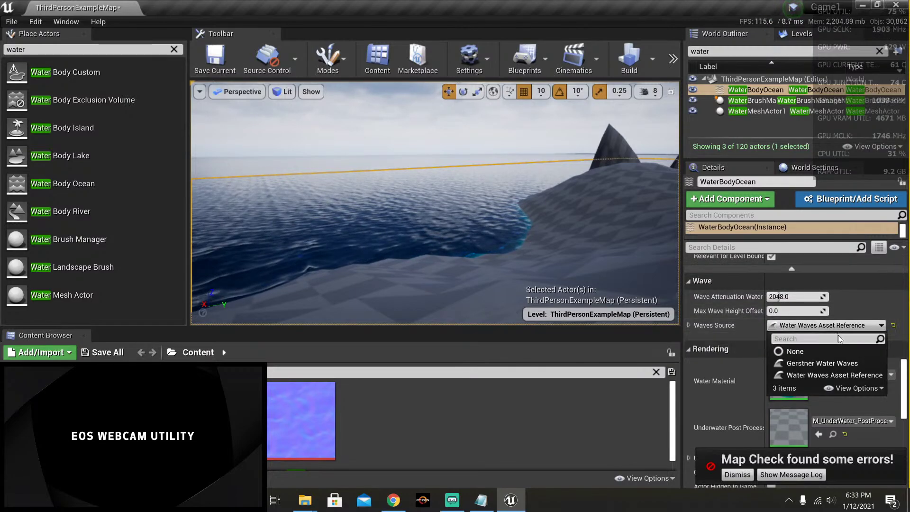
click(844, 364)
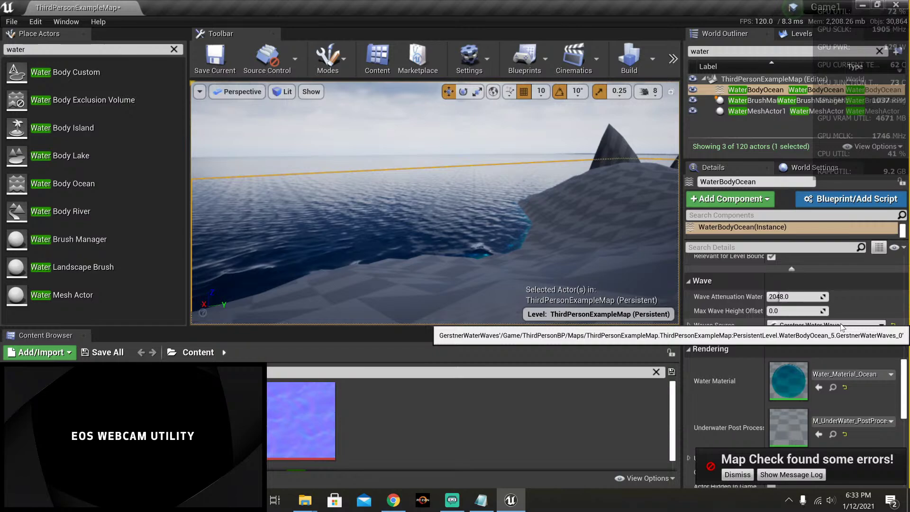
click(828, 327)
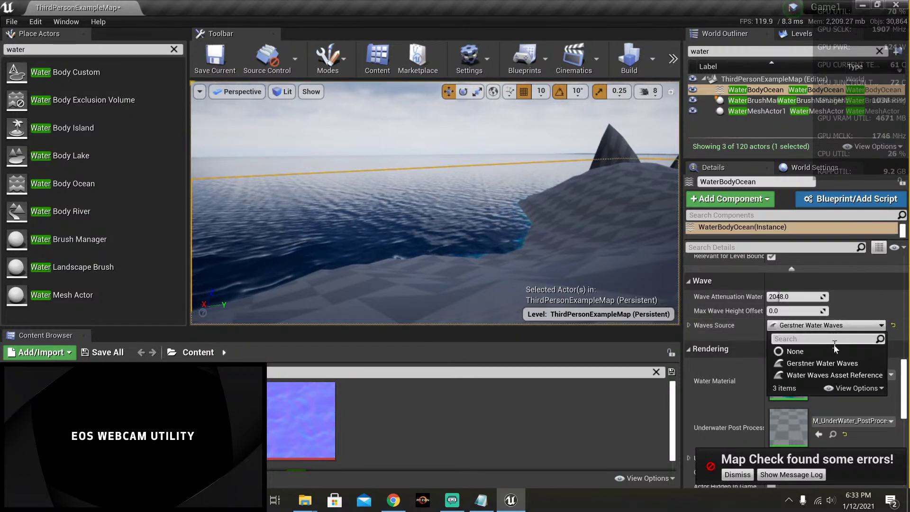
click(834, 374)
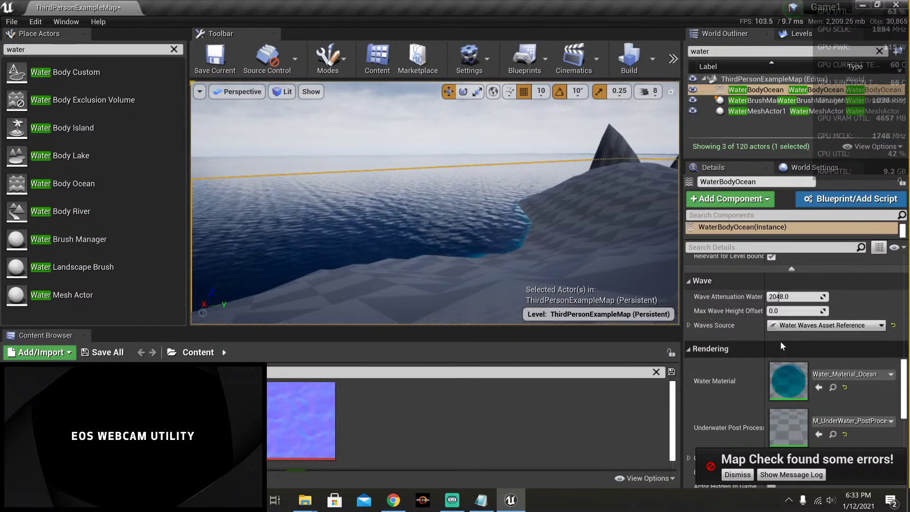
Step: Inspect the ocean surface, horizon and shoreline from several viewpoints, and clear the actor selection
click(399, 291)
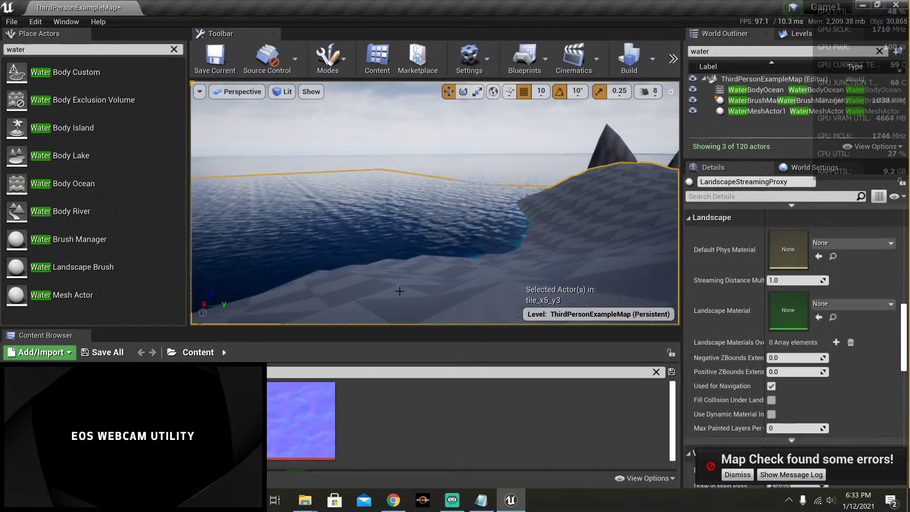
right_drag(333, 222, 369, 203)
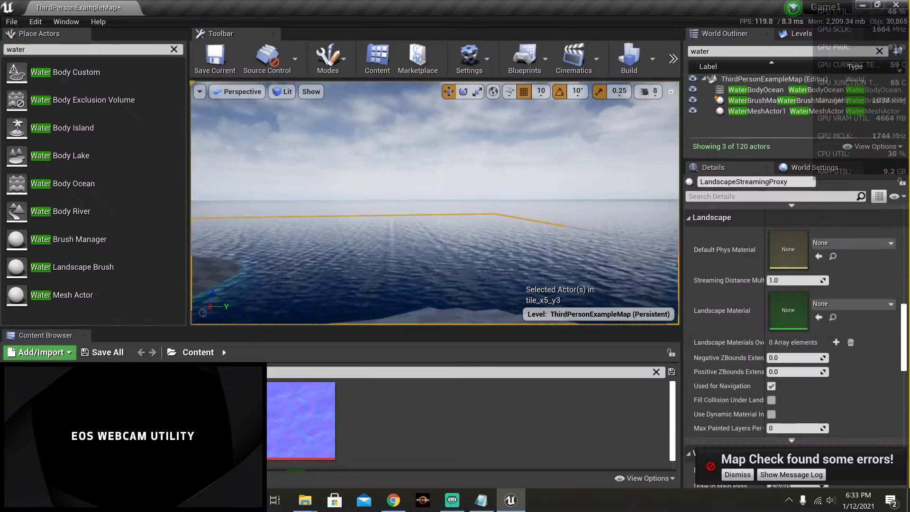
click(332, 155)
mouse_move(436, 261)
right_down()
mouse_move(426, 268)
mouse_move(436, 261)
right_up()
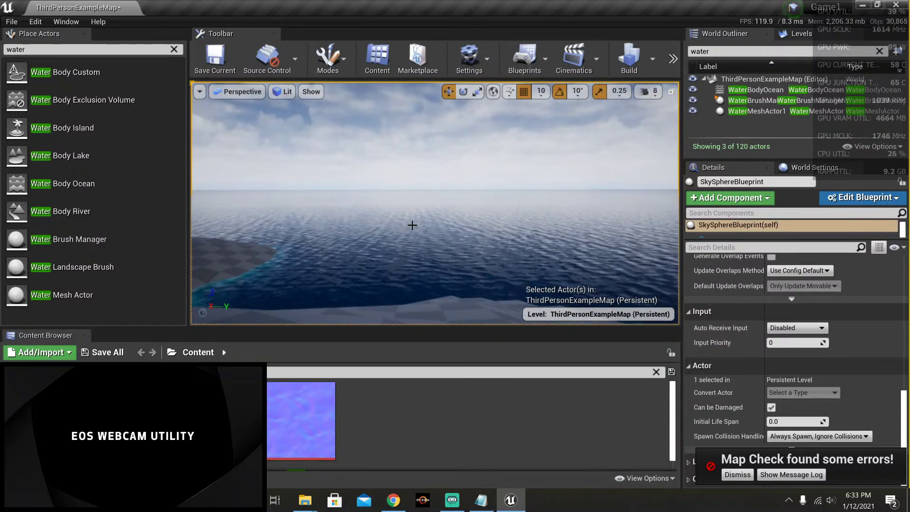
right_drag(435, 204, 412, 222)
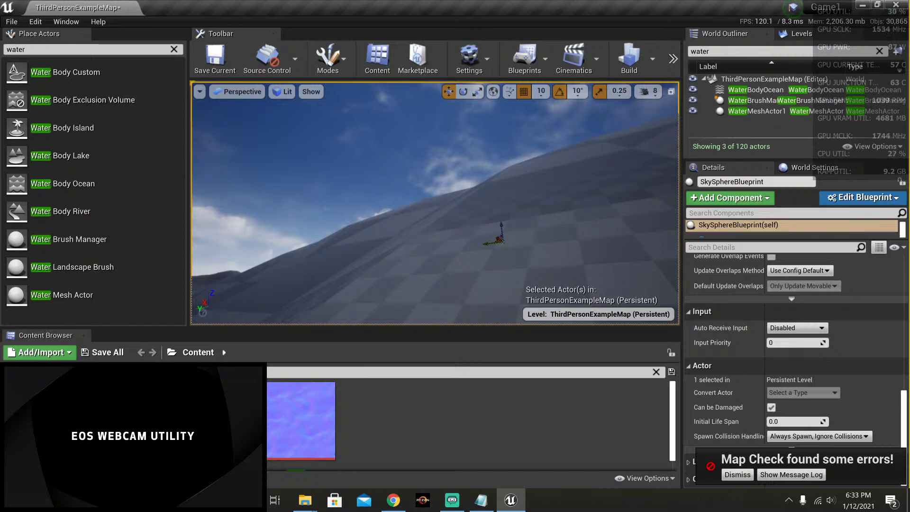
right_drag(413, 223, 482, 216)
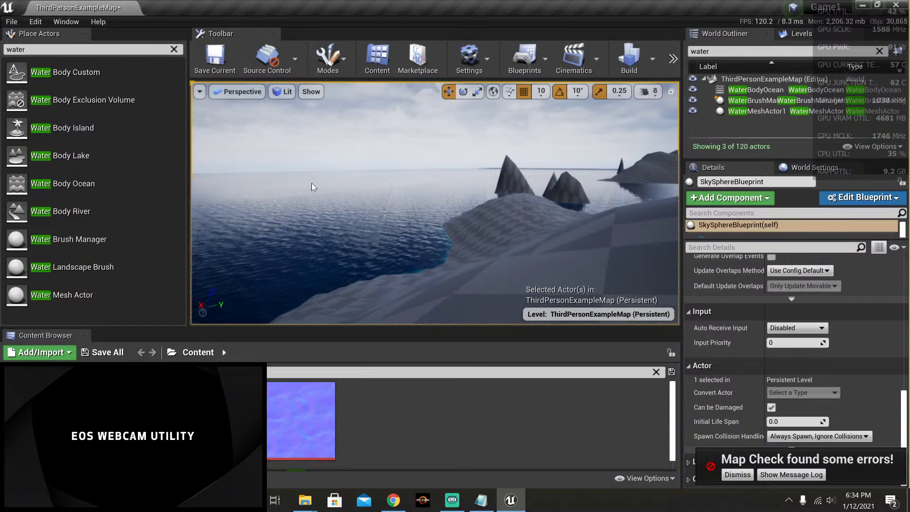
click(314, 200)
key(Escape)
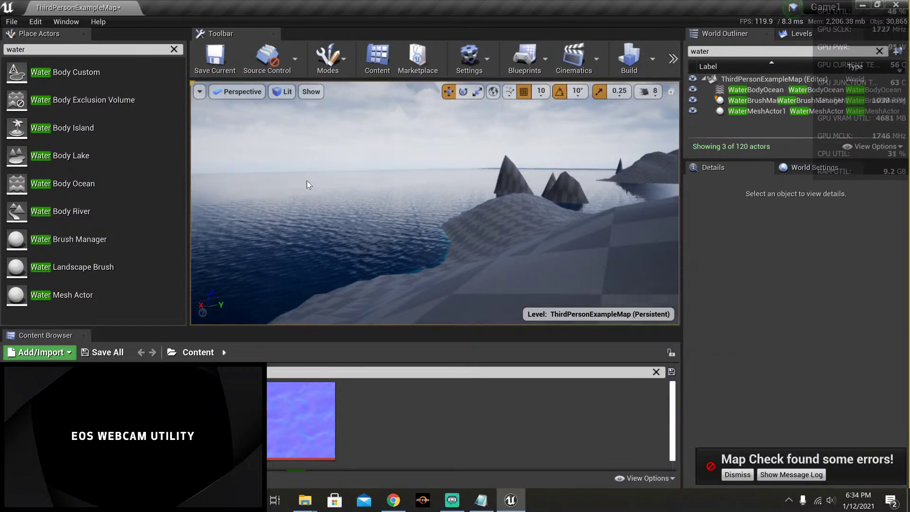
Step: Review the wave, rendering and debug settings of WaterBodyOcean and the brush and canvas settings of WaterBrushManager
click(306, 184)
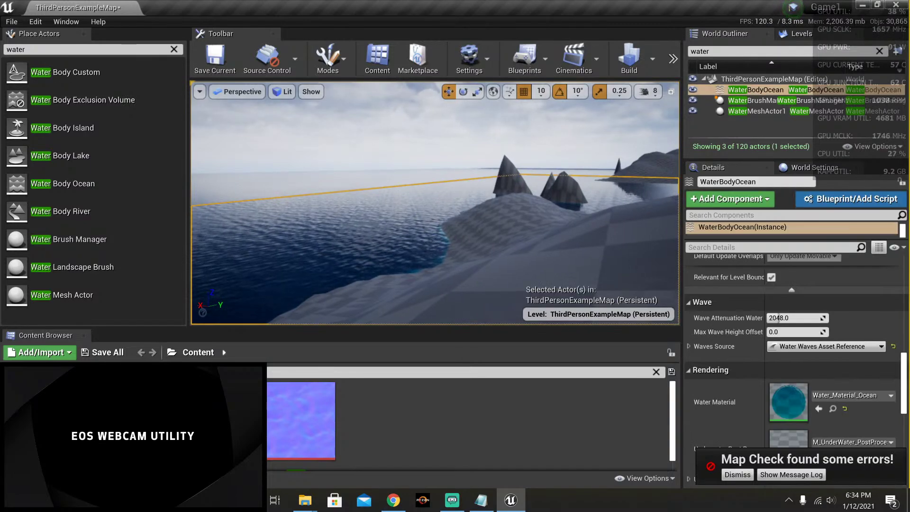
key(Escape)
mouse_move(283, 189)
right_down()
mouse_move(322, 189)
mouse_move(296, 189)
right_up()
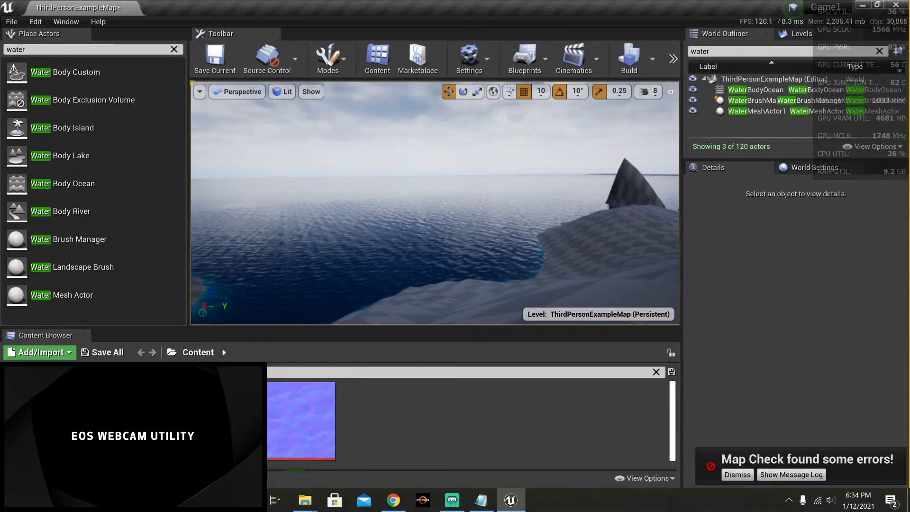
click(391, 231)
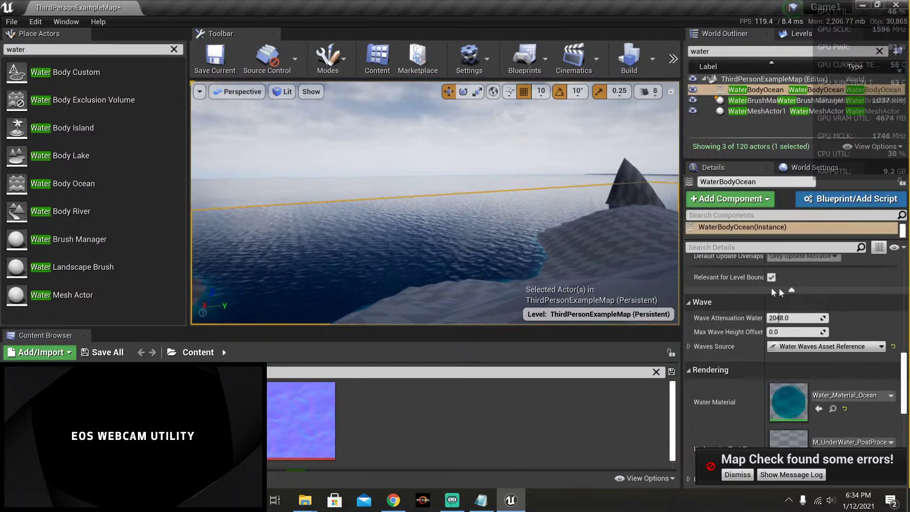
scroll(876, 308, down, 10)
scroll(878, 319, down, 1)
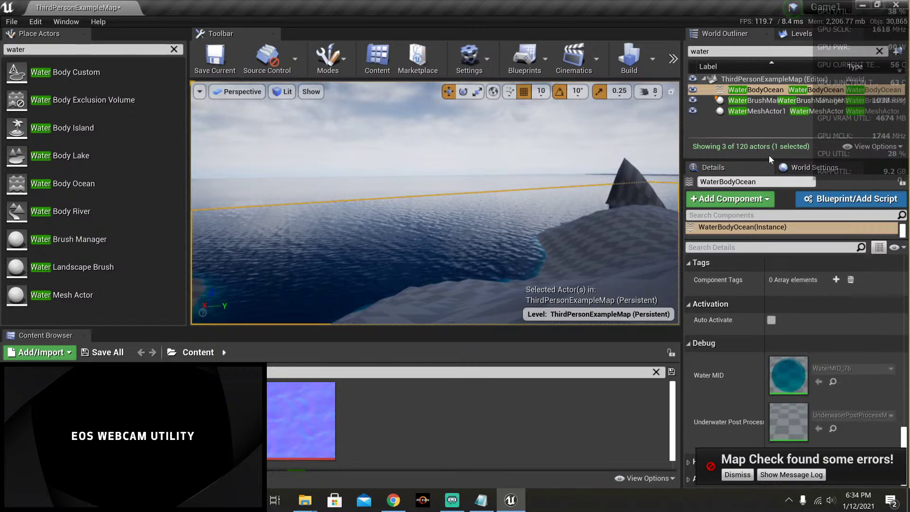
click(741, 100)
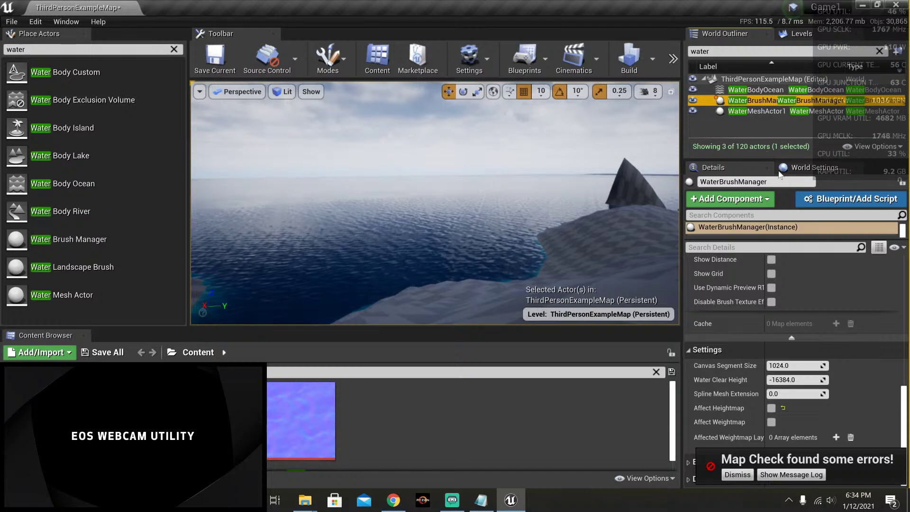
scroll(722, 317, up, 3)
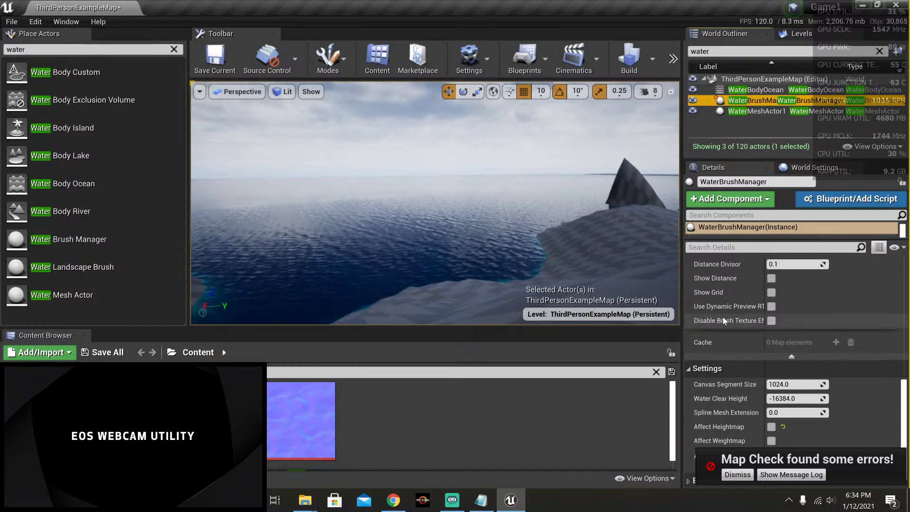
Step: Set WaterMeshActor1's Far Distance Mesh Extent to 387964.90625 and inspect the ocean horizon from several viewpoints
click(759, 111)
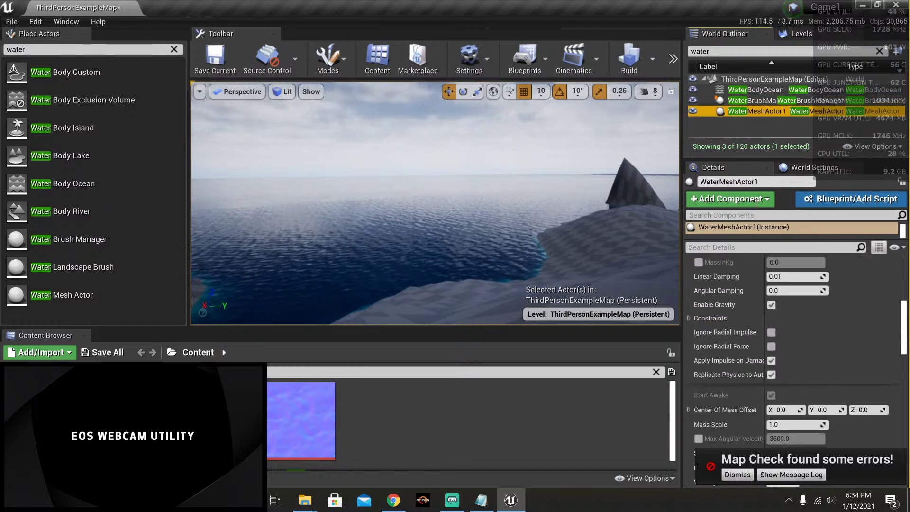
scroll(734, 328, down, 3)
scroll(735, 328, down, 6)
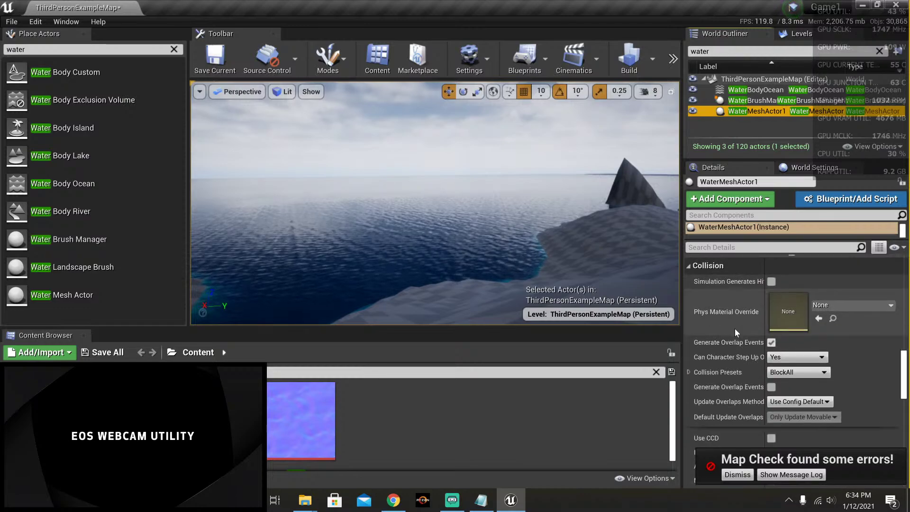
scroll(735, 328, down, 15)
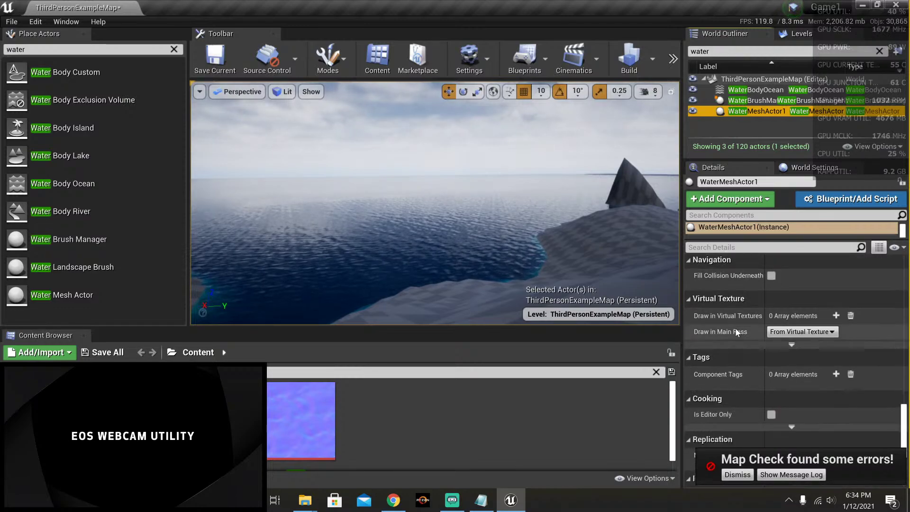
scroll(736, 328, up, 20)
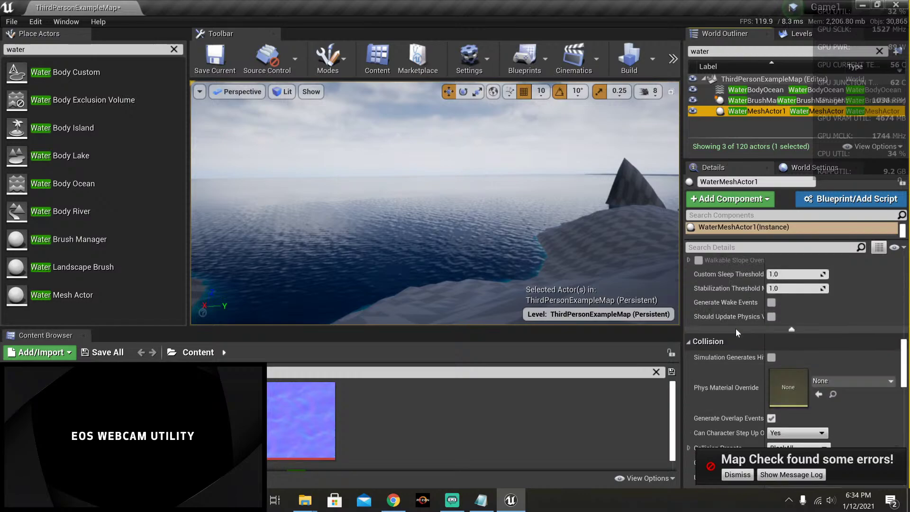
scroll(734, 328, up, 12)
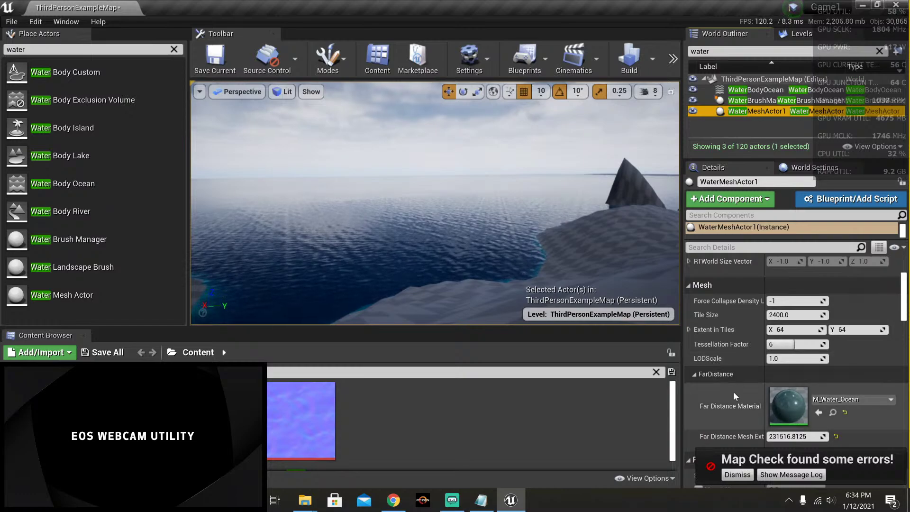
scroll(733, 391, down, 1)
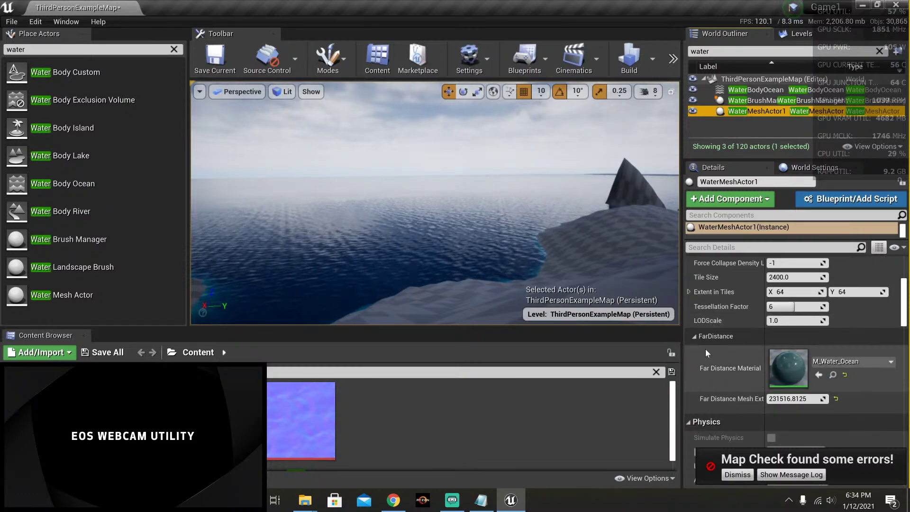
right_drag(555, 248, 547, 161)
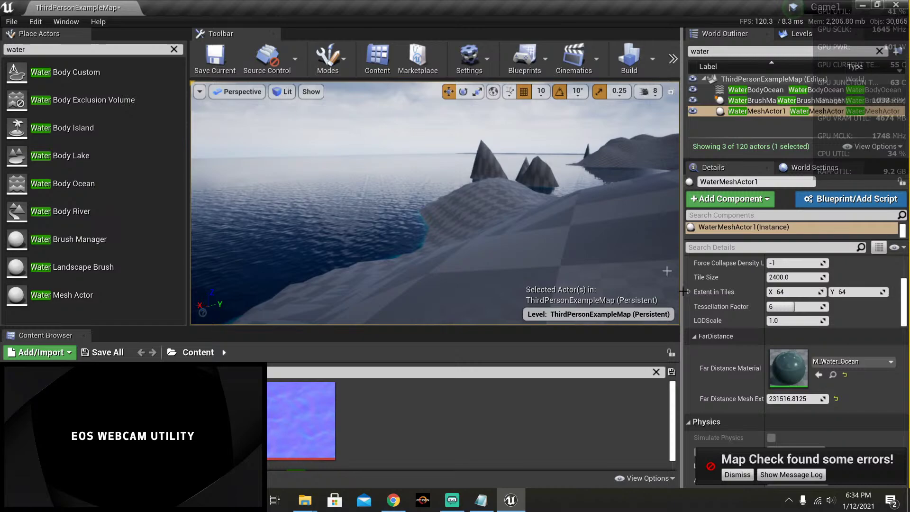
drag(801, 398, 852, 399)
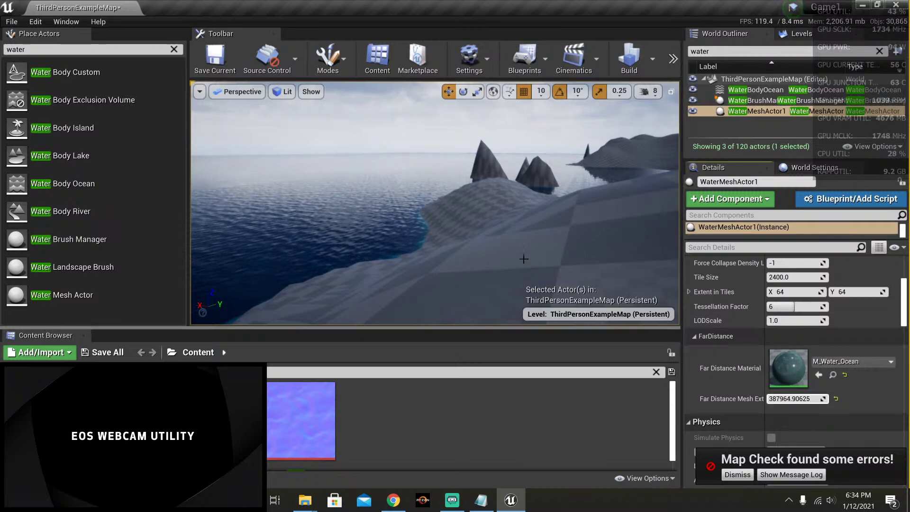
right_drag(426, 213, 450, 230)
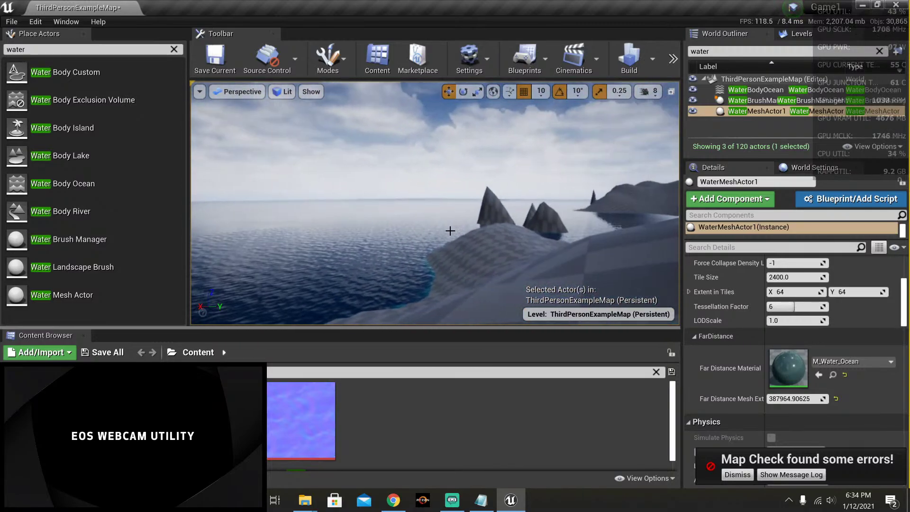
mouse_move(313, 228)
right_down()
mouse_move(297, 228)
mouse_move(332, 222)
mouse_move(315, 216)
right_up()
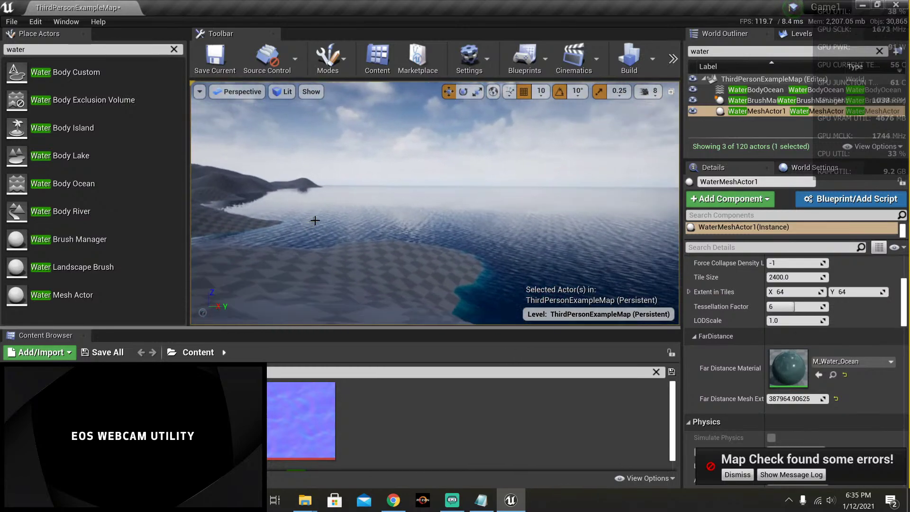
right_drag(488, 195, 526, 192)
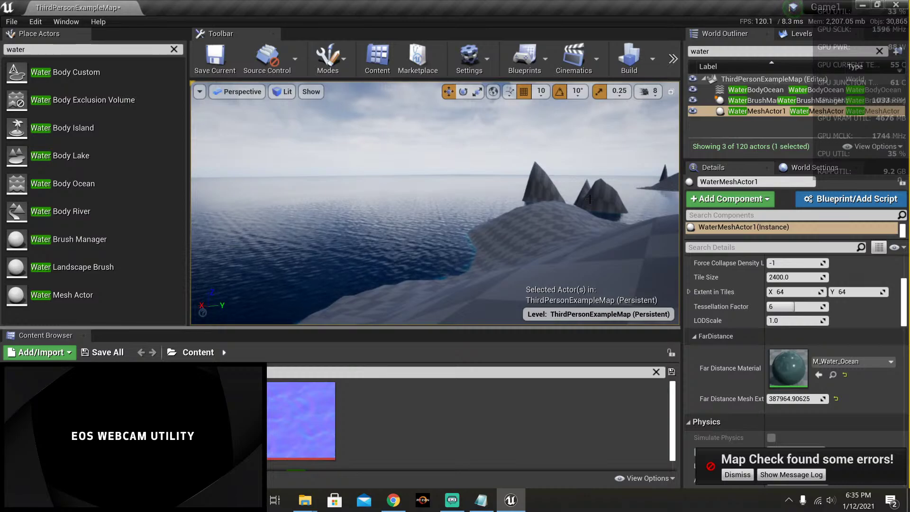
Step: Switch to the "Be Right Back" note in Notepad, shrink its window to fit the text and place it below the level viewport
click(392, 505)
click(392, 500)
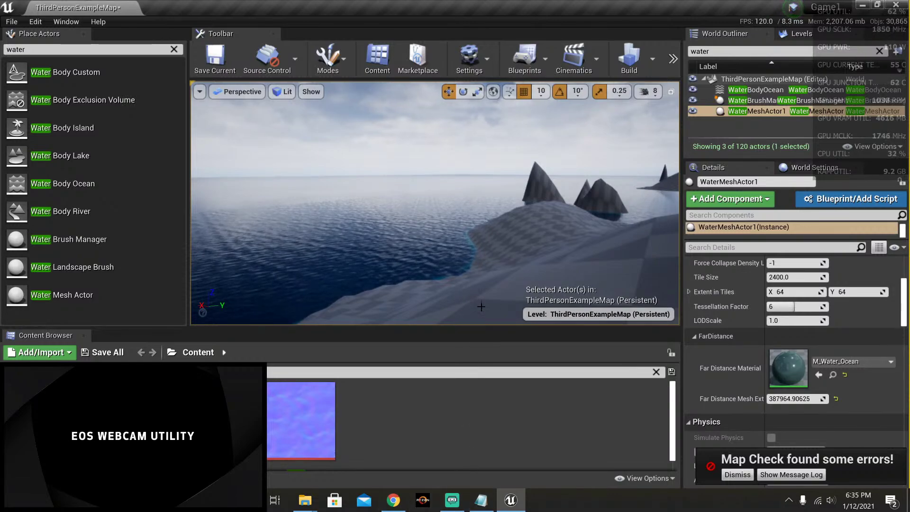
click(492, 502)
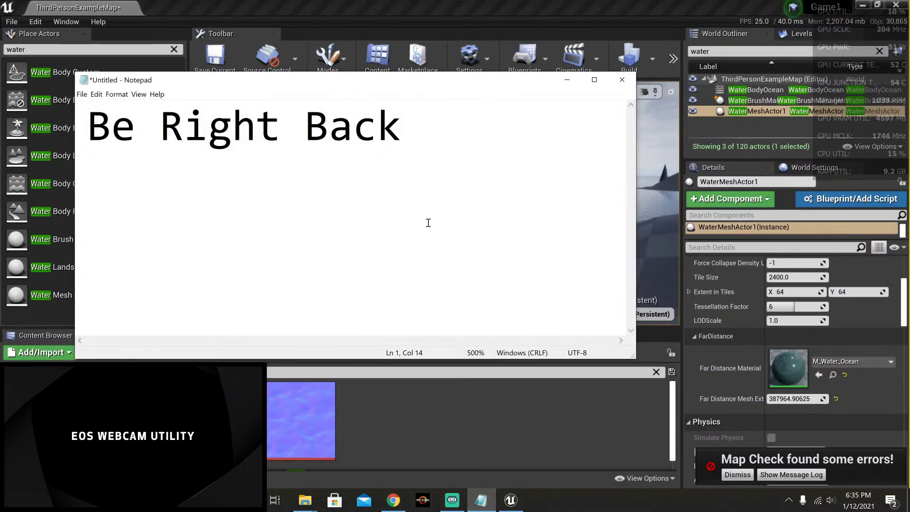
drag(431, 85, 528, 297)
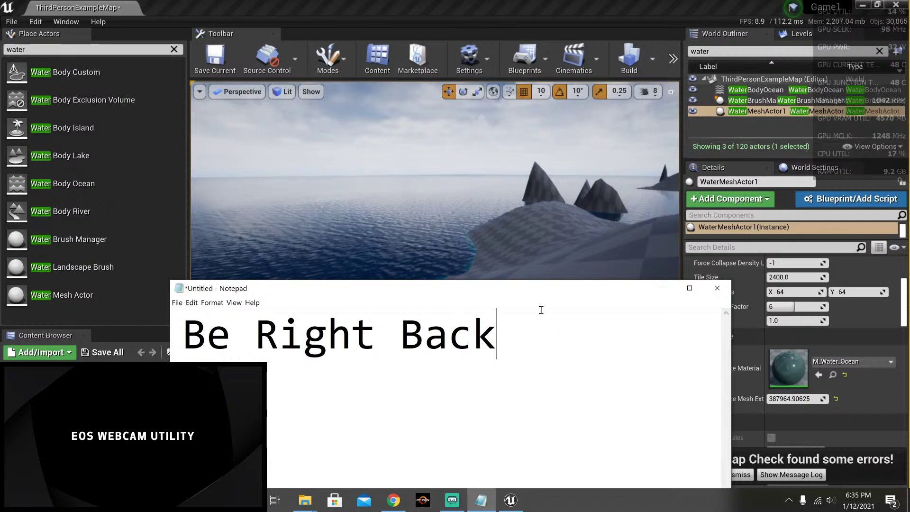
drag(541, 295, 568, 353)
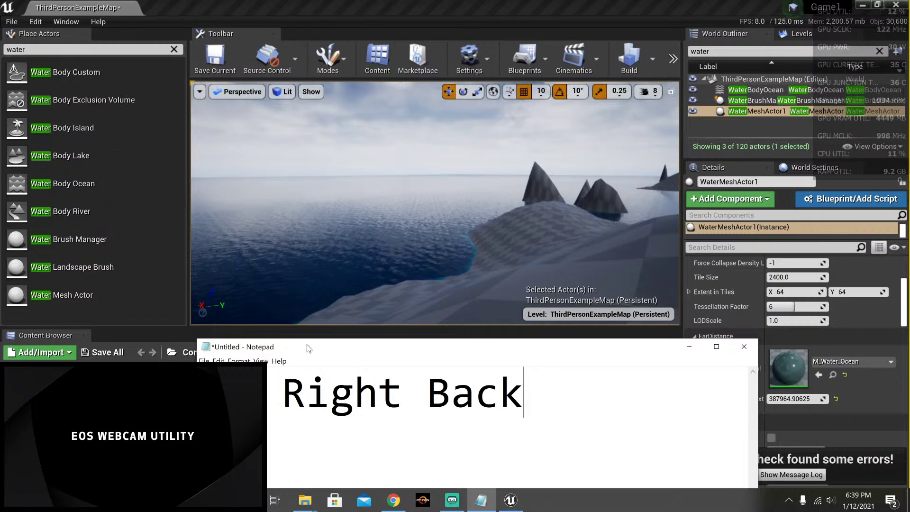
drag(312, 355, 289, 111)
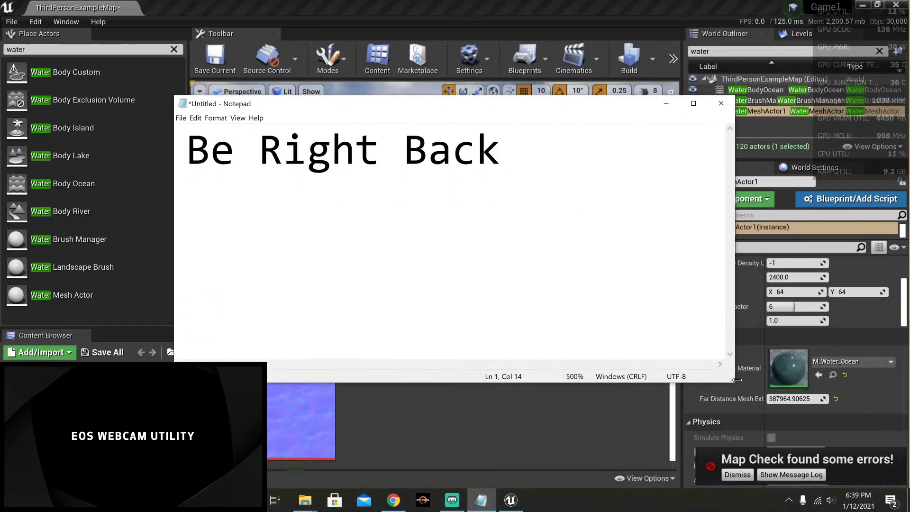
drag(734, 382, 531, 203)
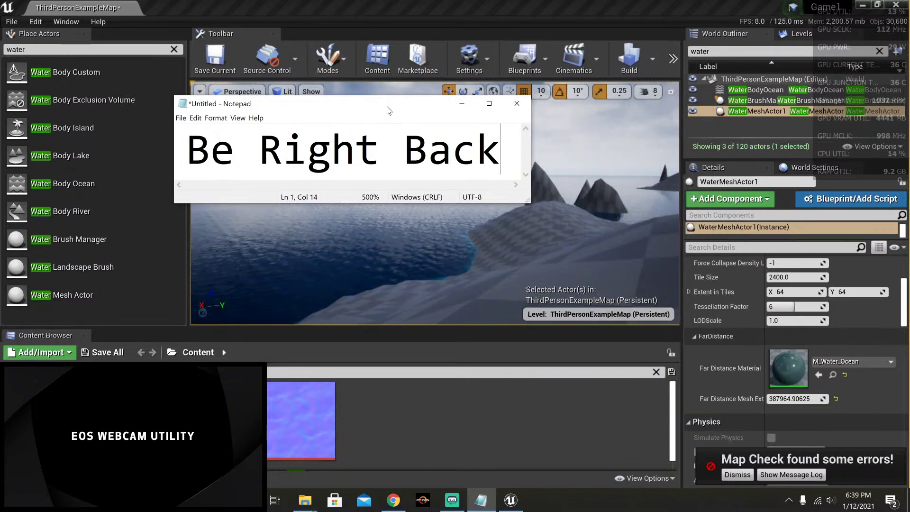
drag(388, 109, 621, 362)
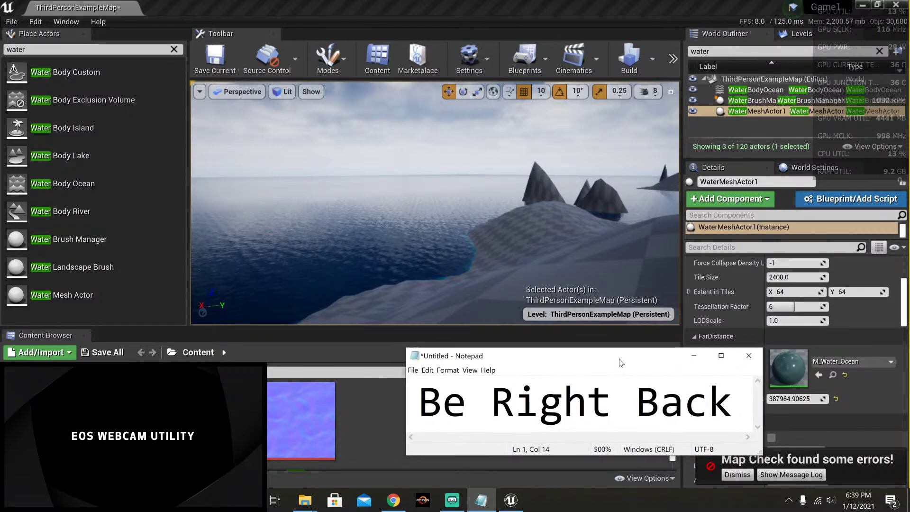
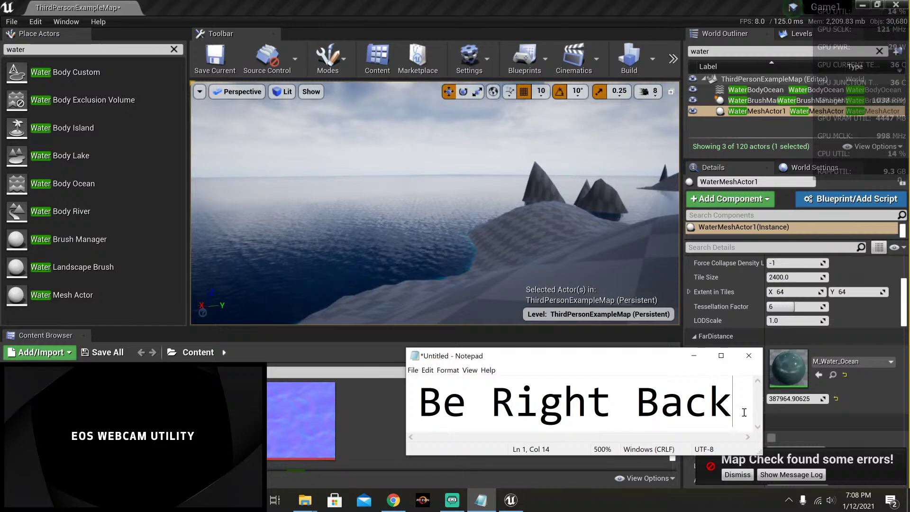
Step: Replace the note's text with "Sorry, guys. I'm gonna end it" and enlarge the Notepad window to fit the longer message
drag(739, 410, 424, 411)
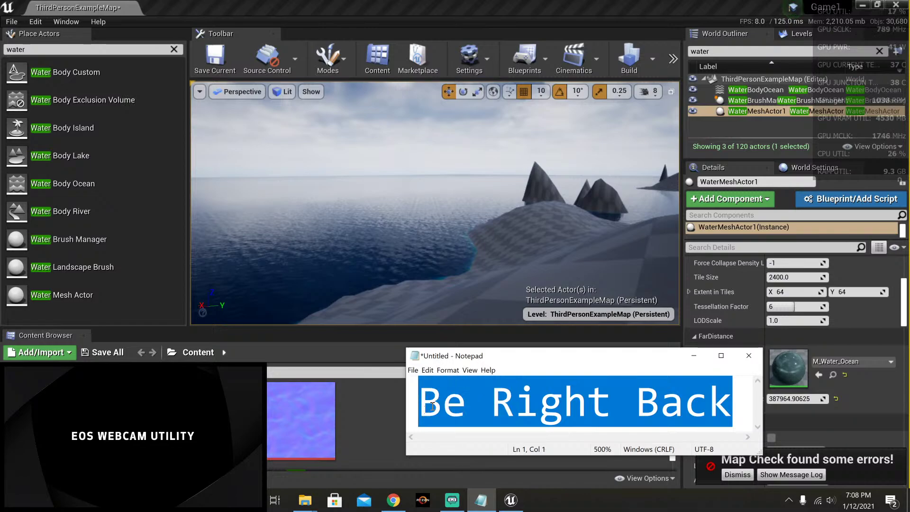
text(So)
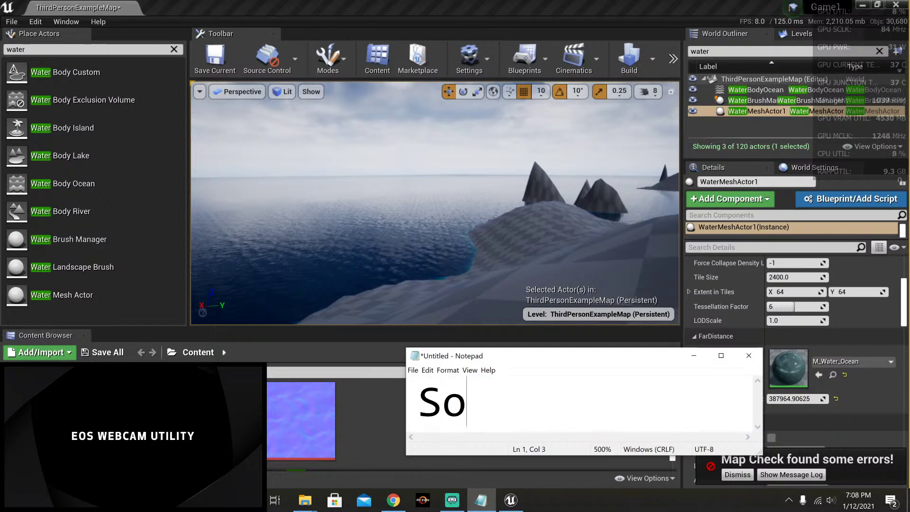
text(rry, guys. I'm)
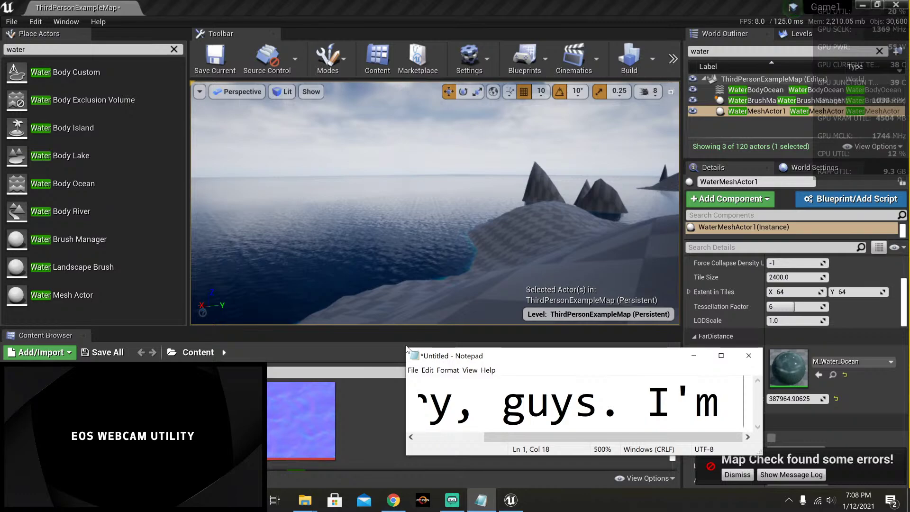
drag(406, 348, 99, 41)
text(g)
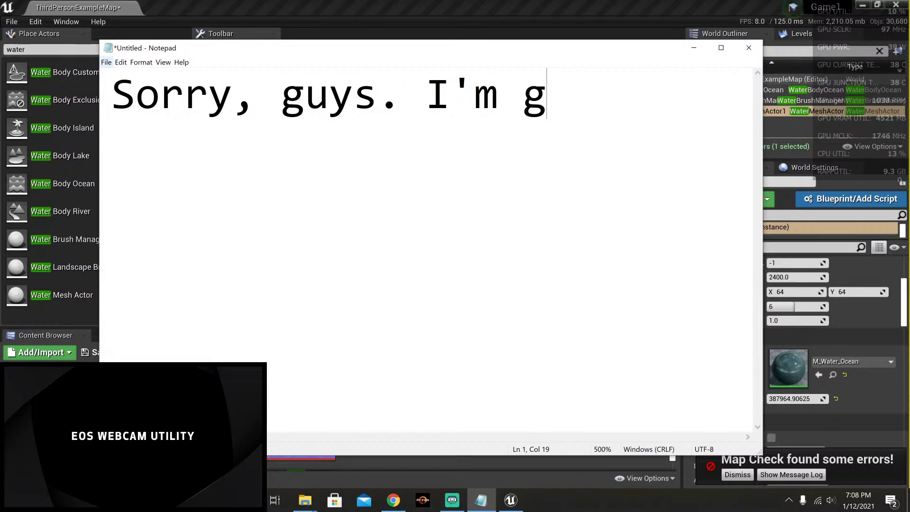
text(onna end it)
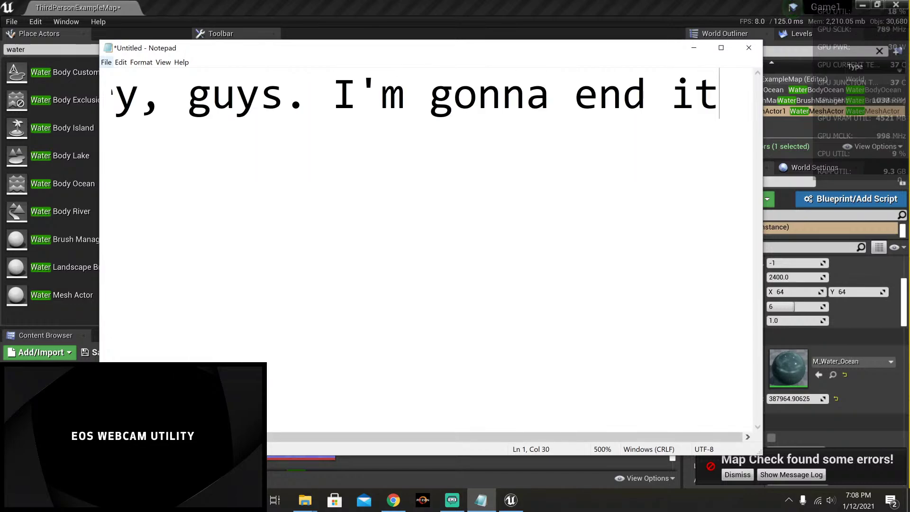
Step: Trim the end of the note's text back to "Sorry, guys. I'm gonn"
key(ctrl+a)
key(Delete)
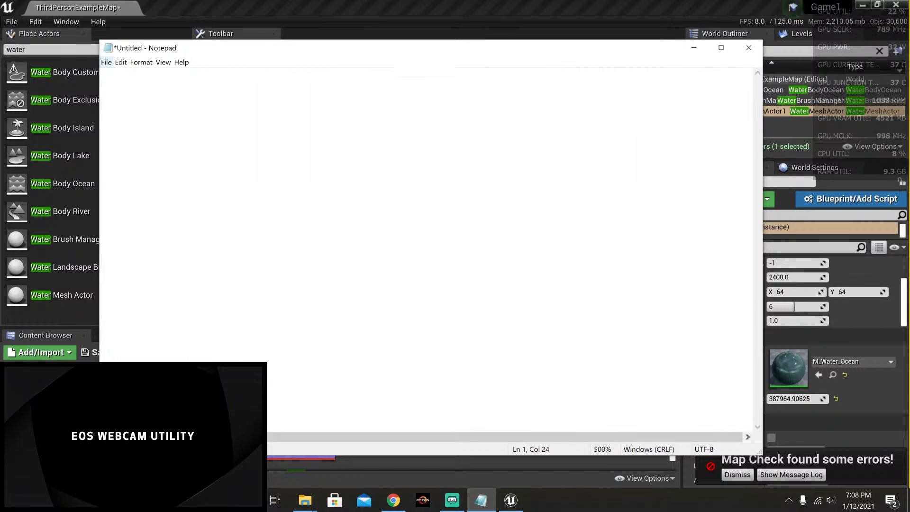
key(BackSpace)
key(BackSpace)
key(BackSpace)
key(BackSpace)
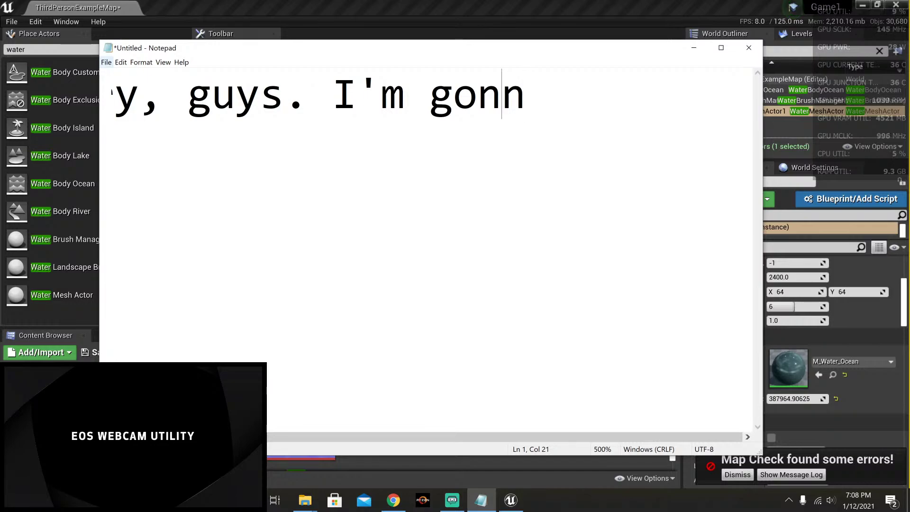
key(Left)
key(Left)
key(Left)
key(Left)
key(Left)
key(Left)
key(Left)
key(Left)
key(Left)
key(Left)
key(Left)
key(Left)
key(Left)
key(Left)
key(Left)
key(Left)
key(Left)
key(Left)
key(Left)
key(Left)
key(Right)
key(Right)
key(Right)
key(Right)
key(Right)
key(Right)
key(Right)
key(Right)
key(Right)
key(Right)
key(Right)
key(Right)
key(Right)
key(Right)
key(Right)
key(Right)
key(Right)
key(Right)
key(Right)
key(Right)
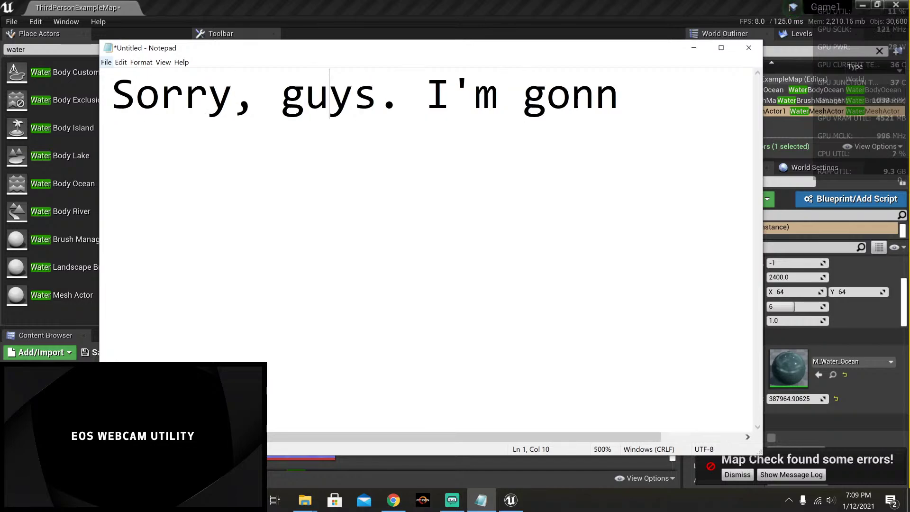
key(Right)
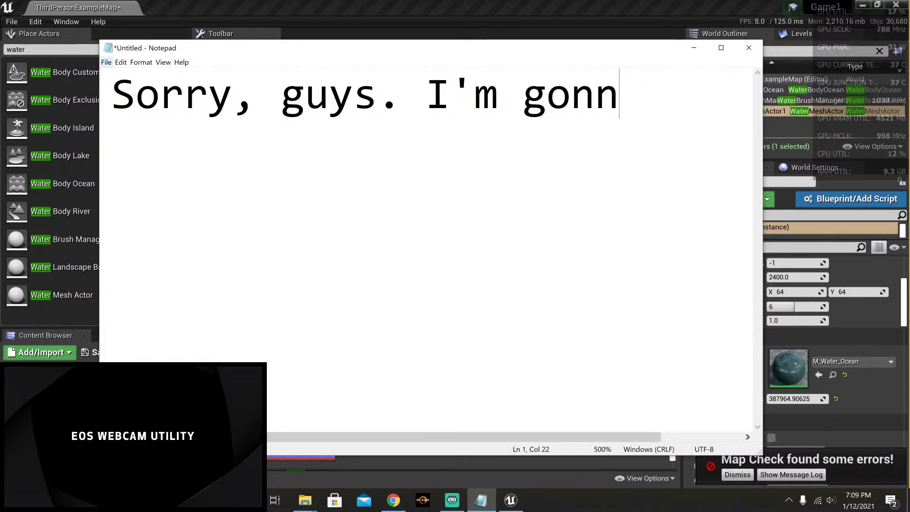
Step: Complete the note's first line as "Sorry, guys. I'm gonna" and write "end it here." on a second line
text(o)
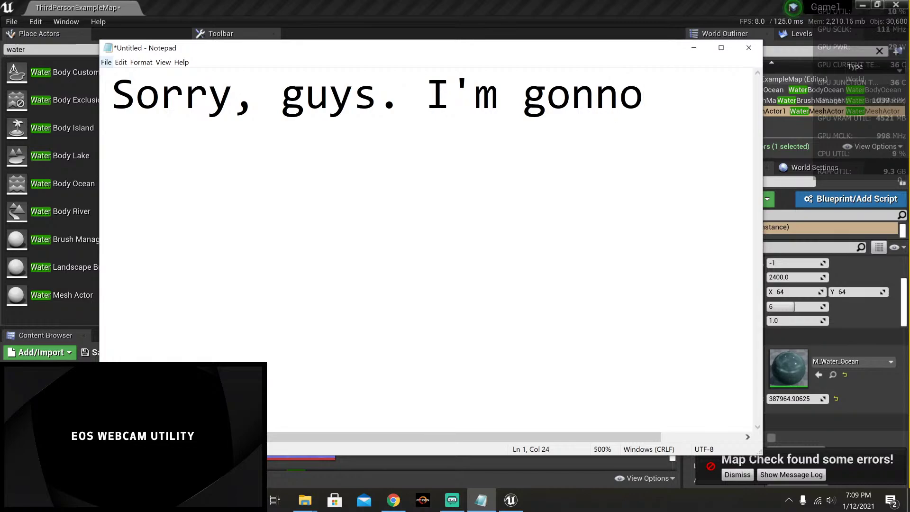
key(BackSpace)
key(BackSpace)
text(a)
key(Return)
text(e)
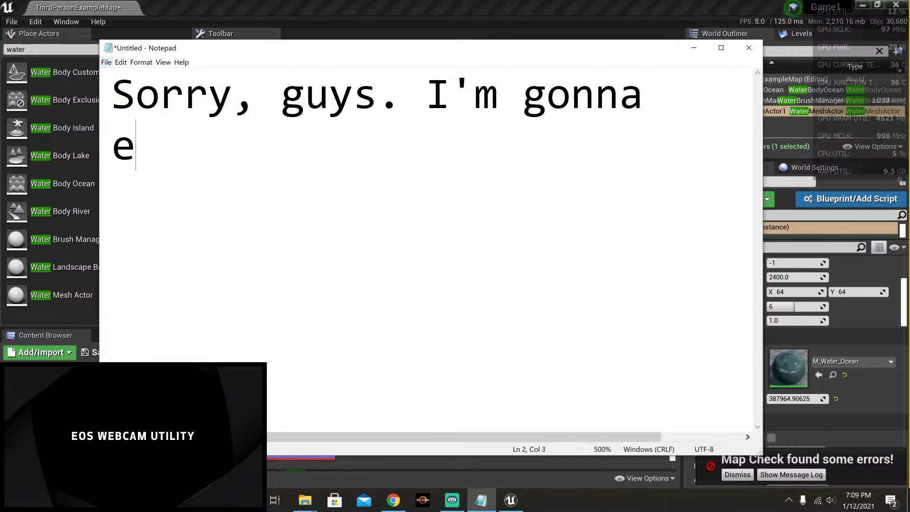
text(nd it here.)
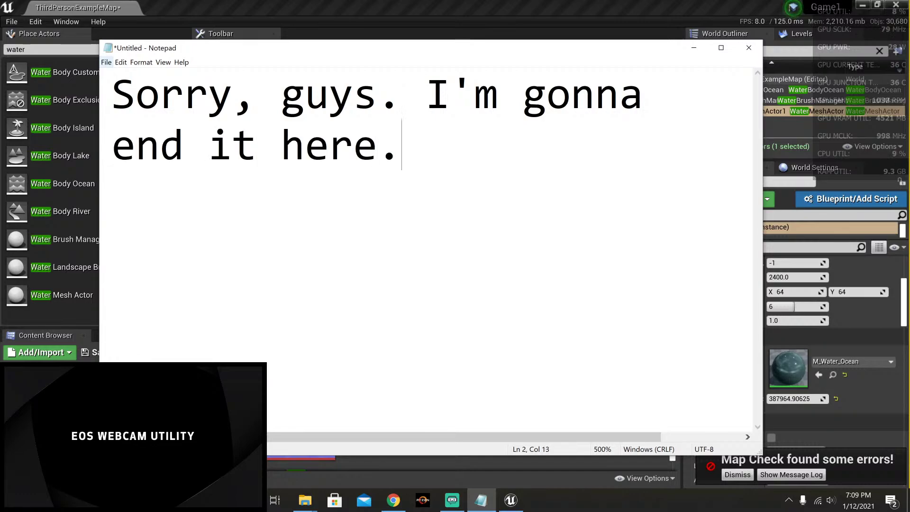
Step: Continue the note's second line with "I'll do an" and write "auto material for the" on a third line
text( I'll )
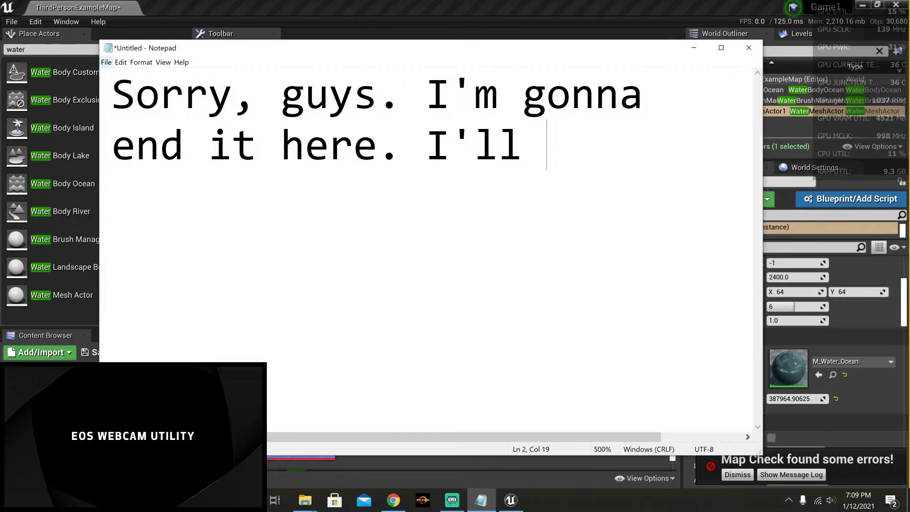
text(do an)
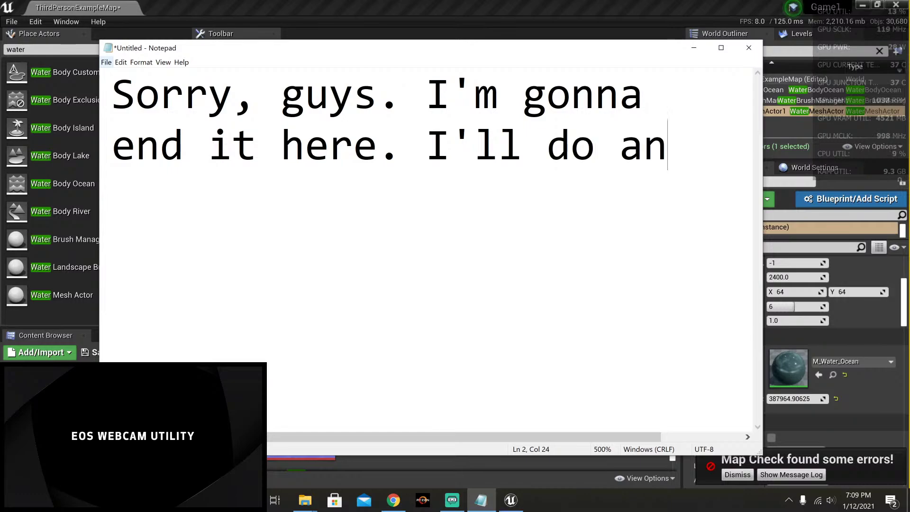
key(Return)
text(au)
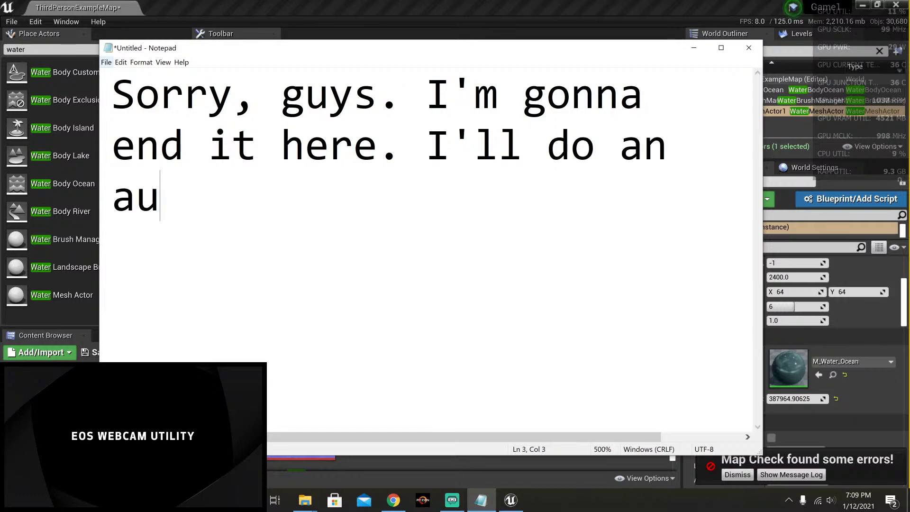
text(to materi)
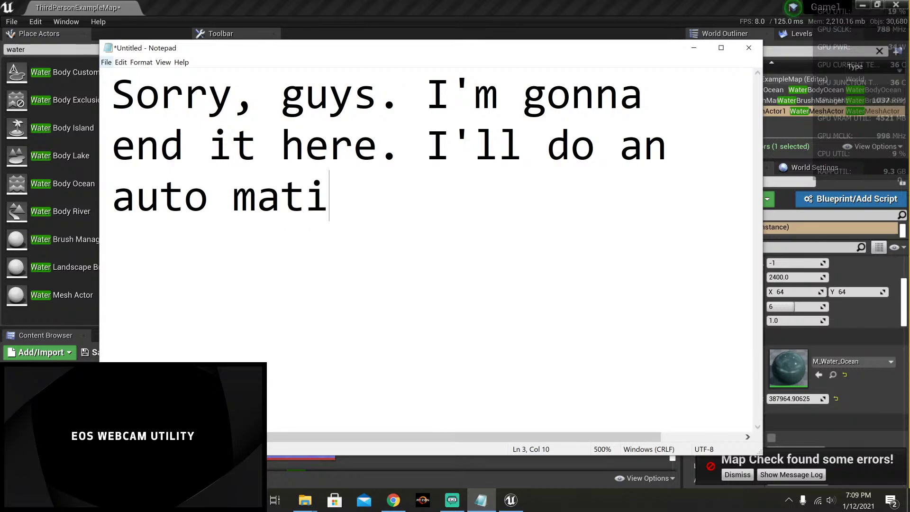
key(BackSpace)
text(erial for the)
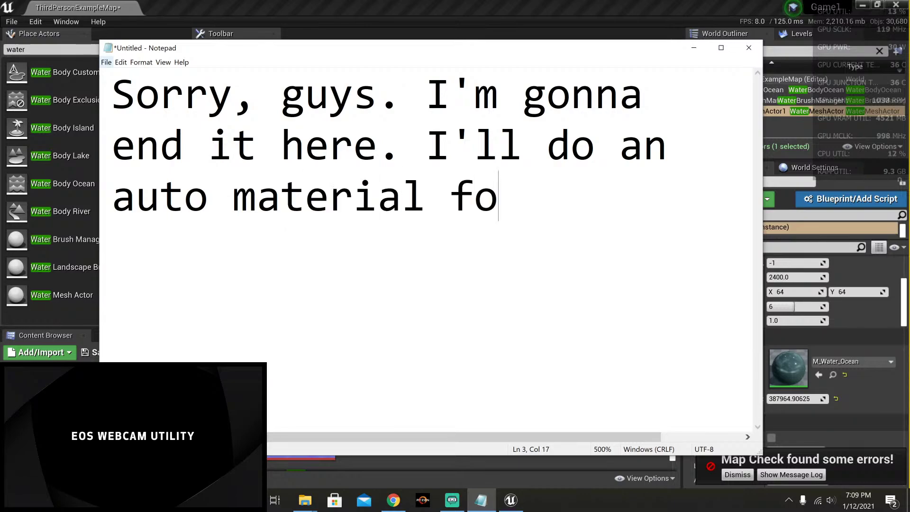
Step: Add "landscape, and do another" as the note's fourth line and "live video, going over" as its fifth
key(Return)
text(lan)
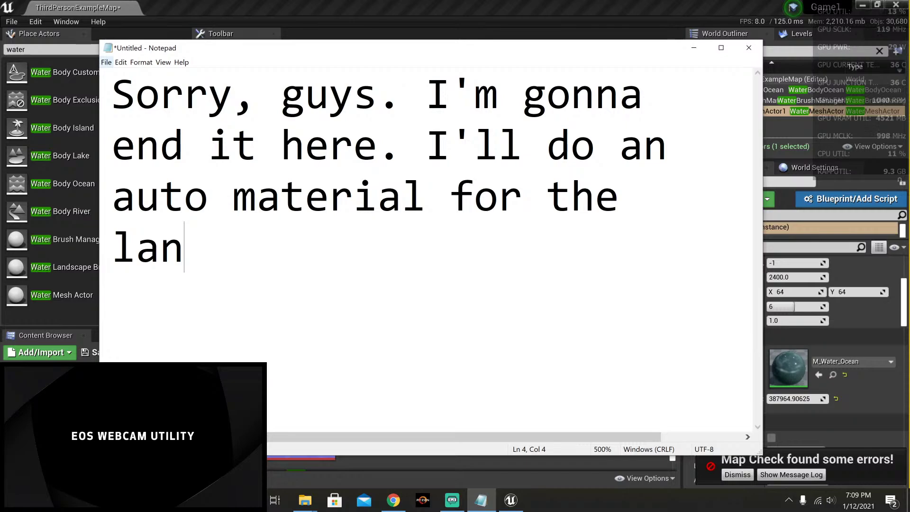
text(dscape,)
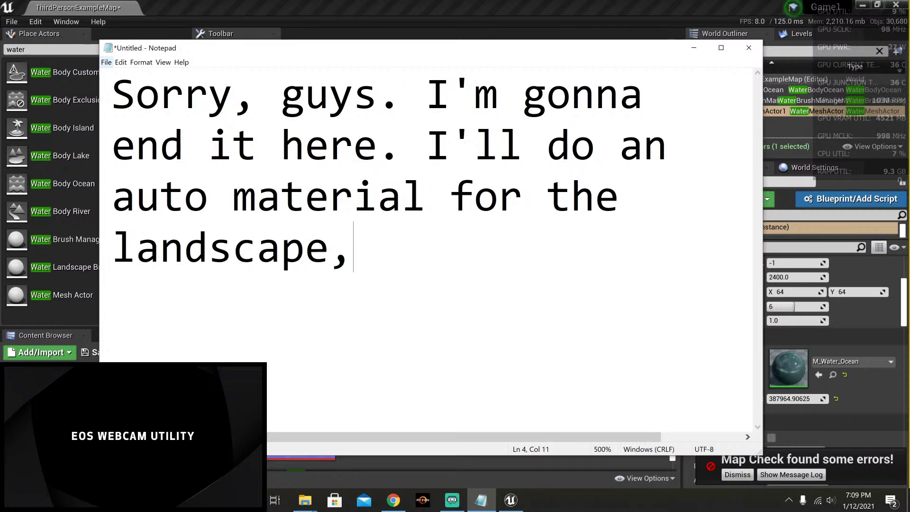
text( and do another)
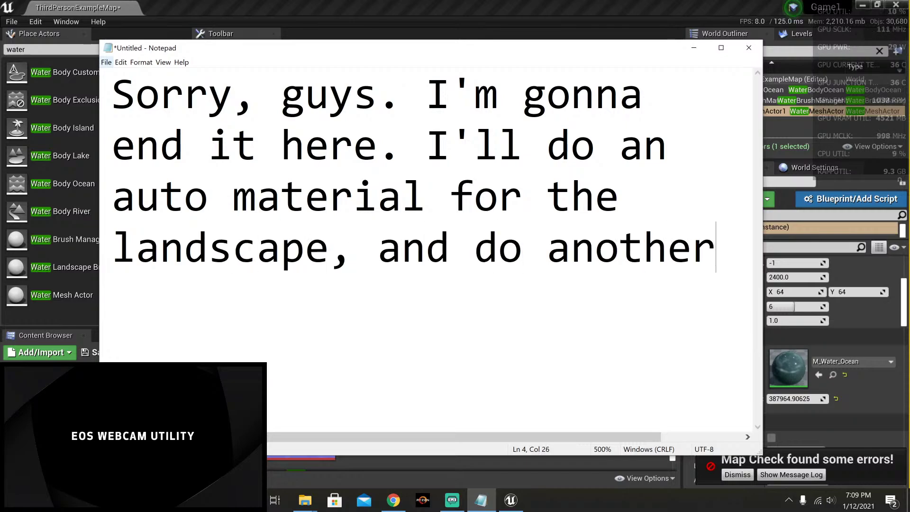
key(Return)
text(live v)
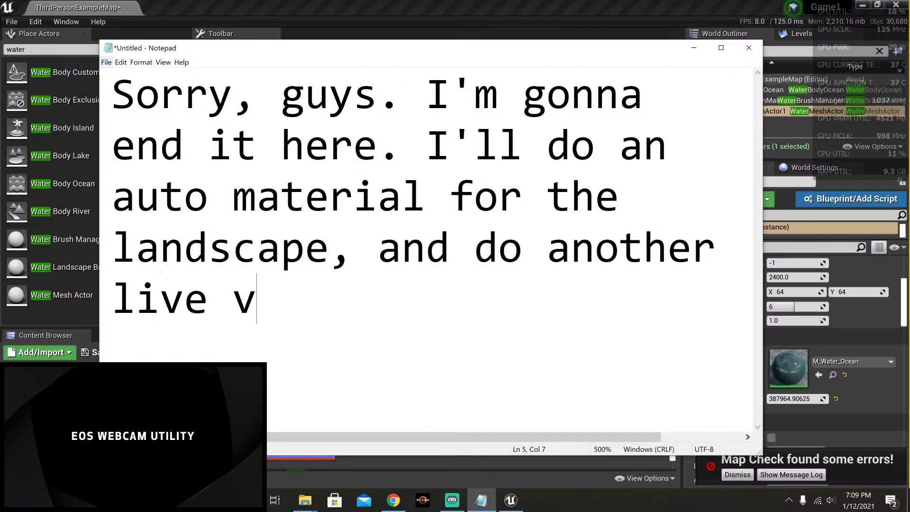
text(ideo, going over)
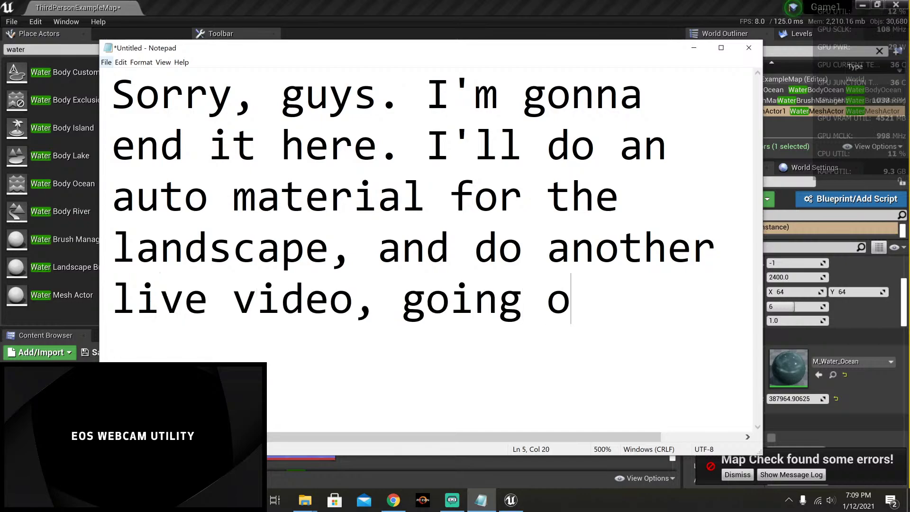
Step: Finish the note with a sixth line reading "that. Thanks for watching!"
key(Return)
text(that)
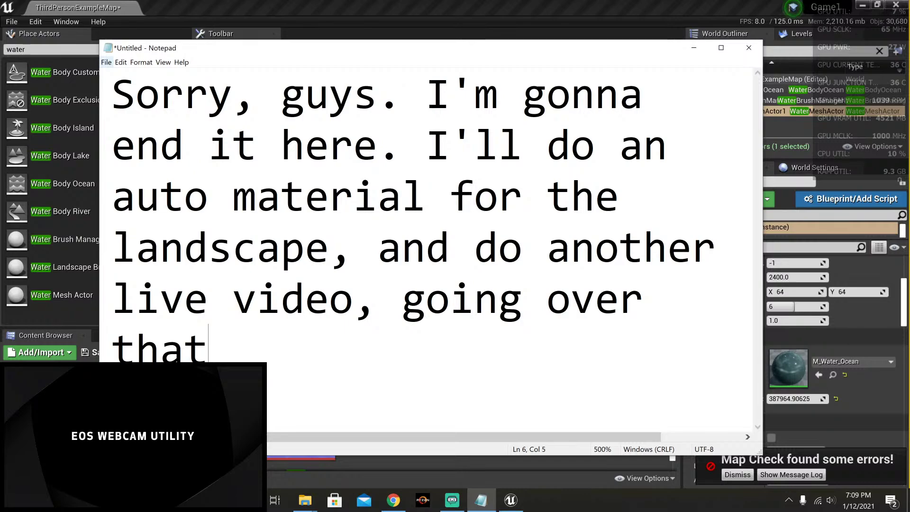
text(. Th)
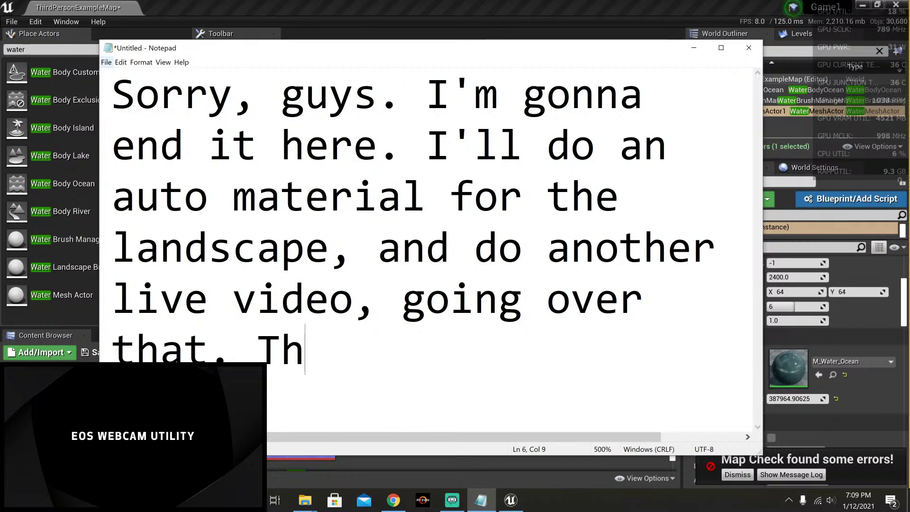
text(anks for watching)
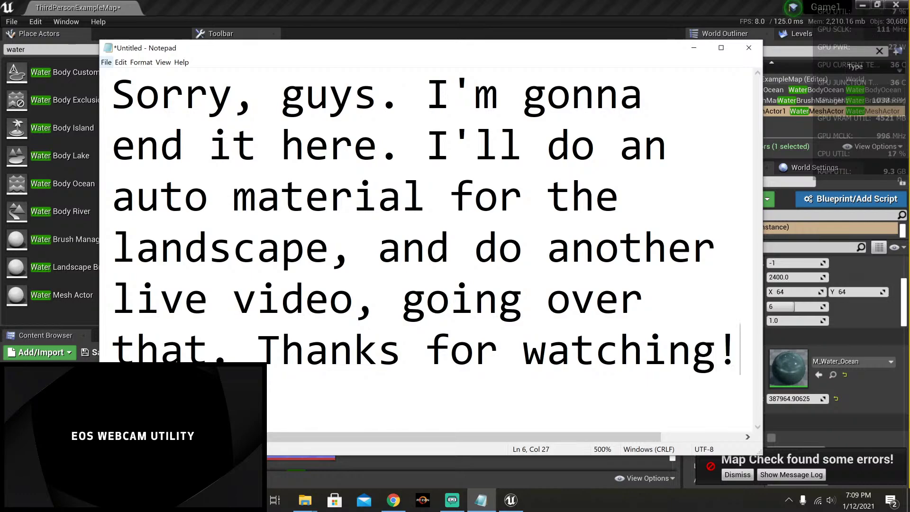
text(!)
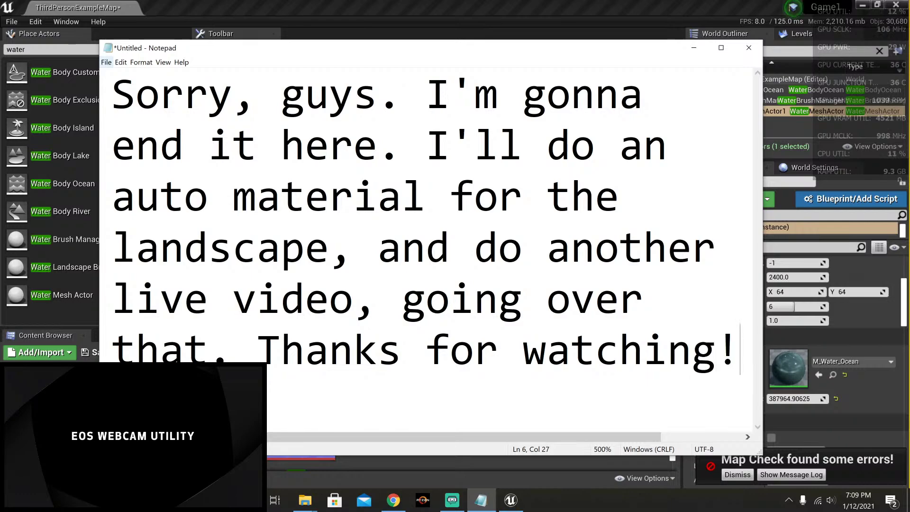